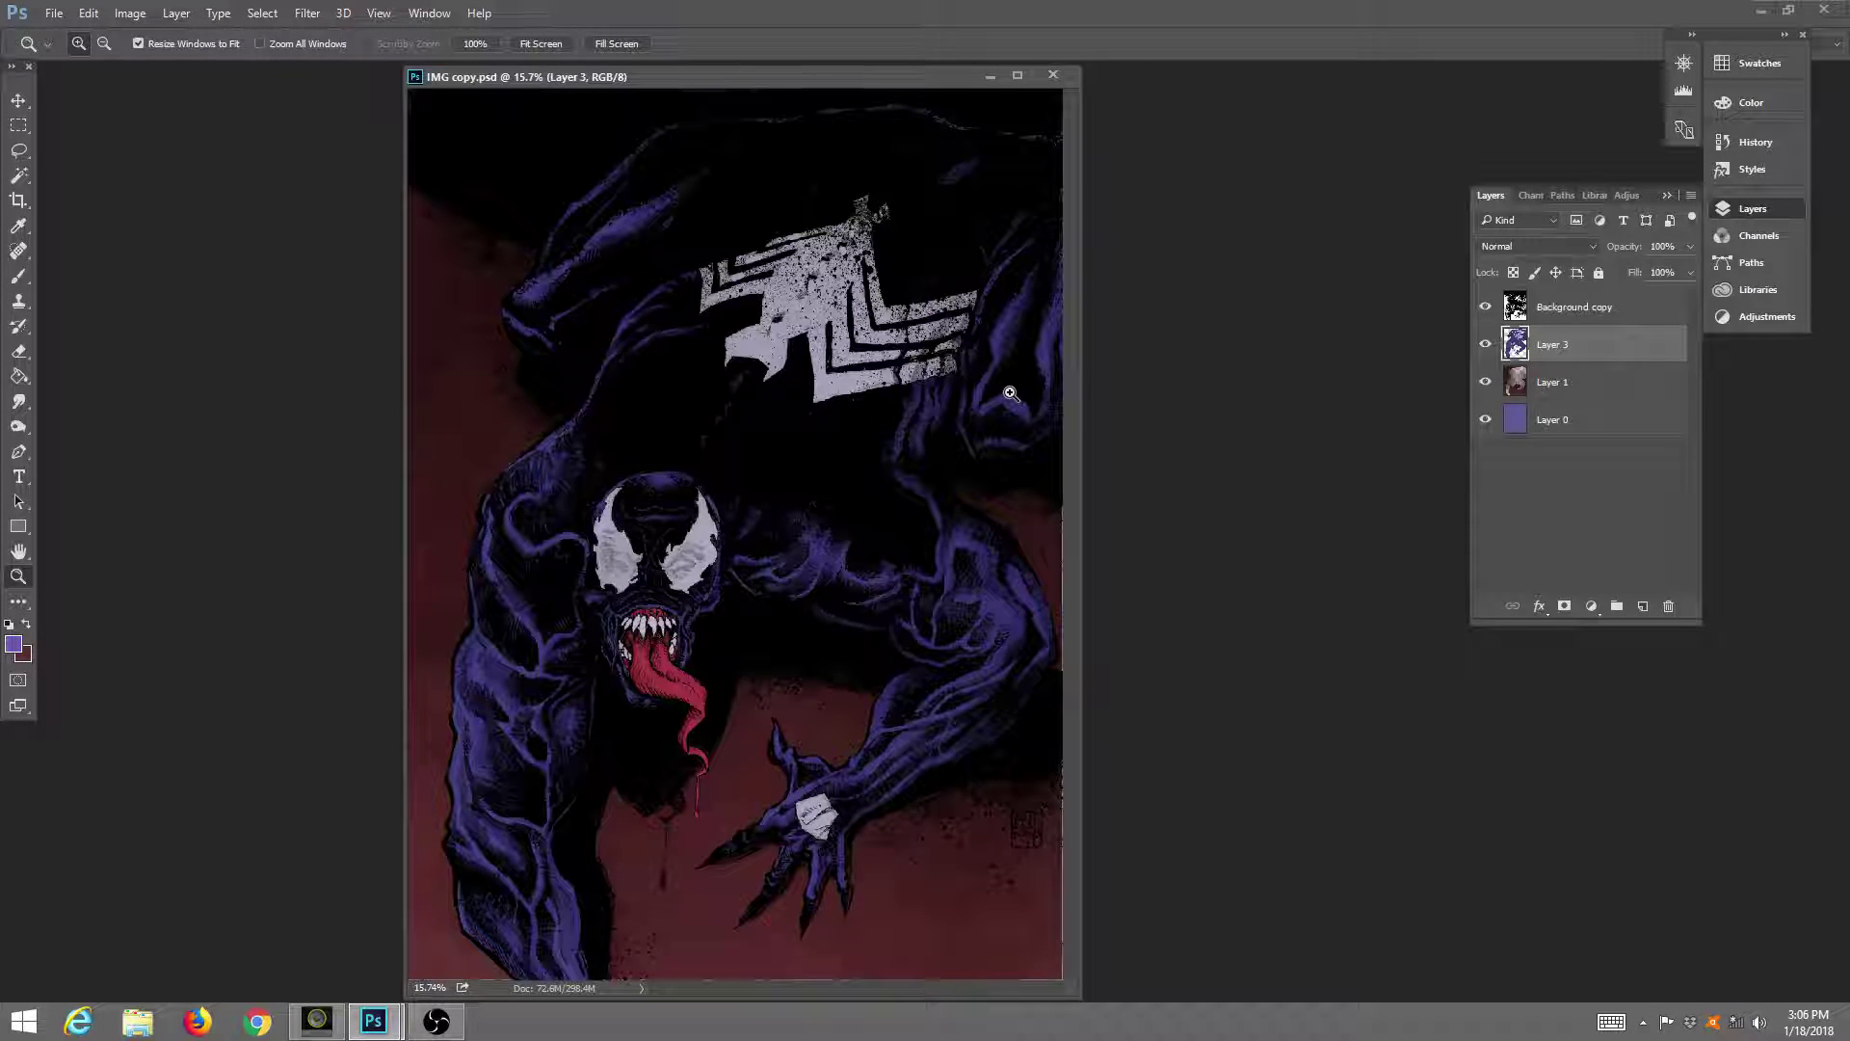
# Create Layer 4 above Layer 3 using Screen blend mode at 29% opacity.
pyautogui.click(173, 16)
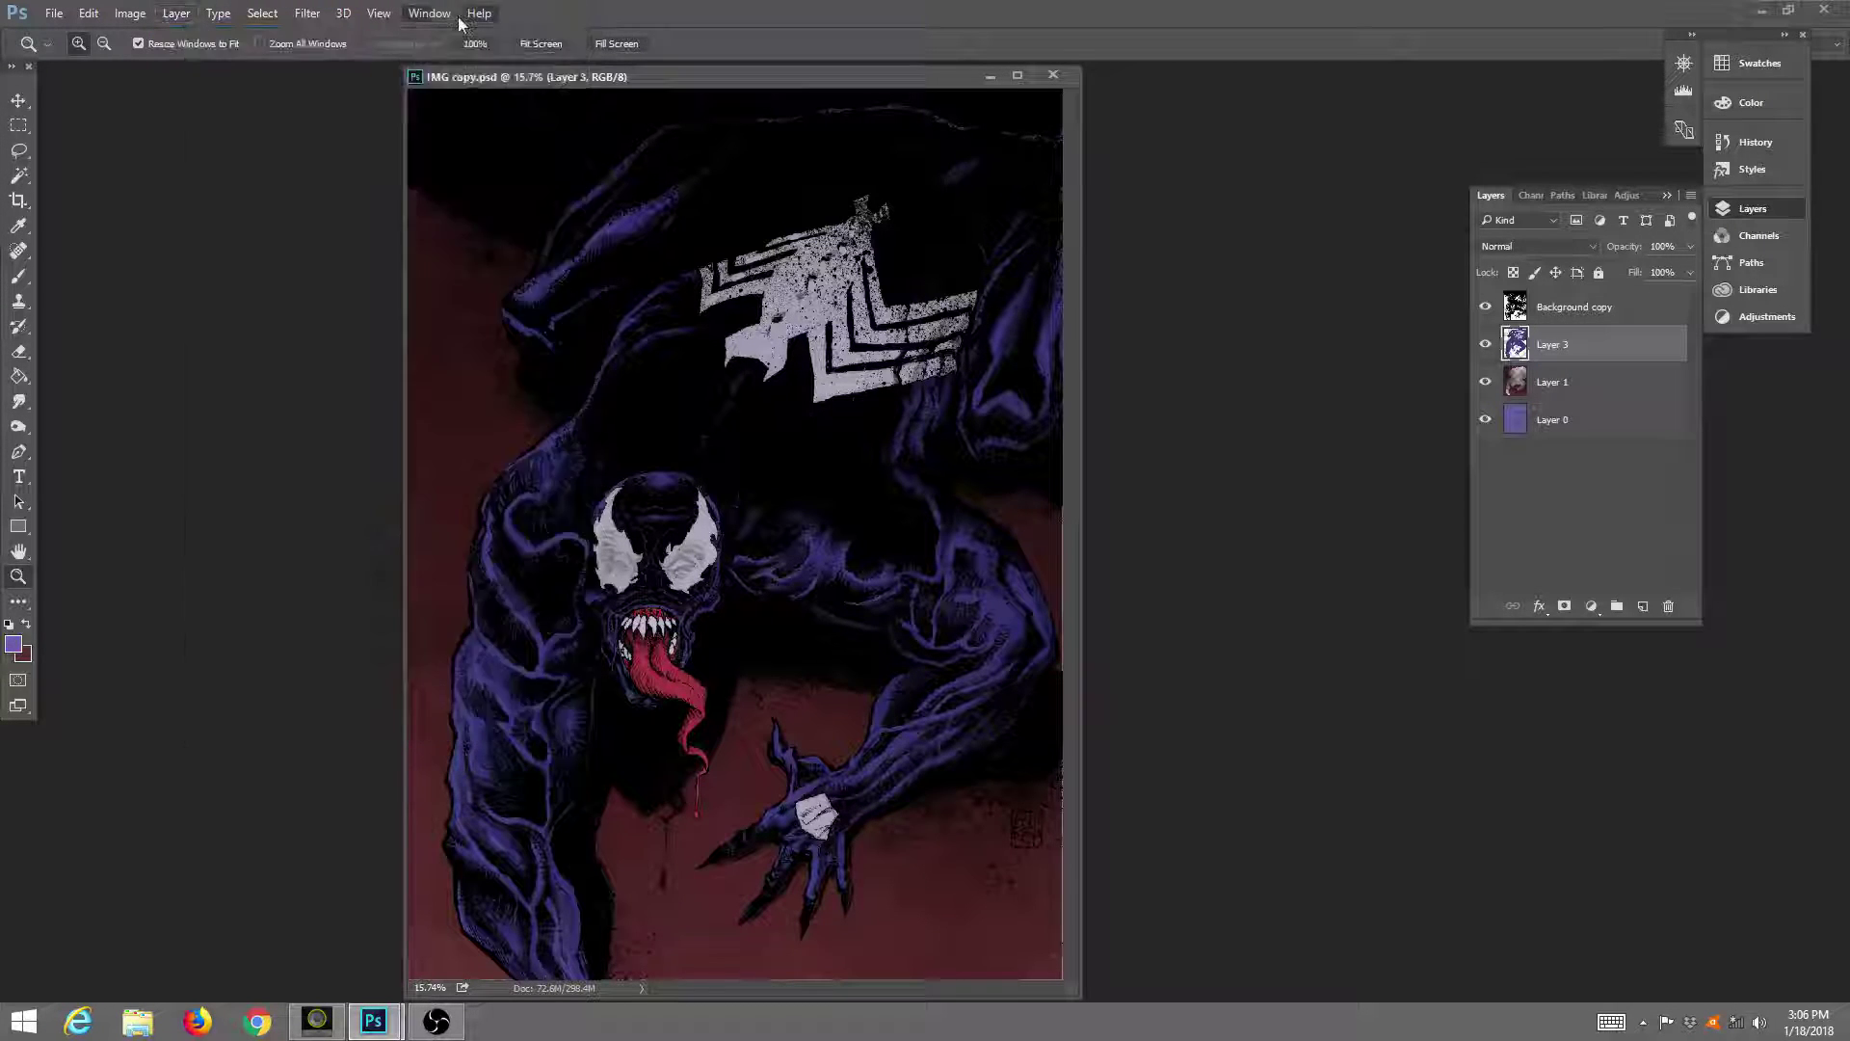
pyautogui.moveTo(193, 35)
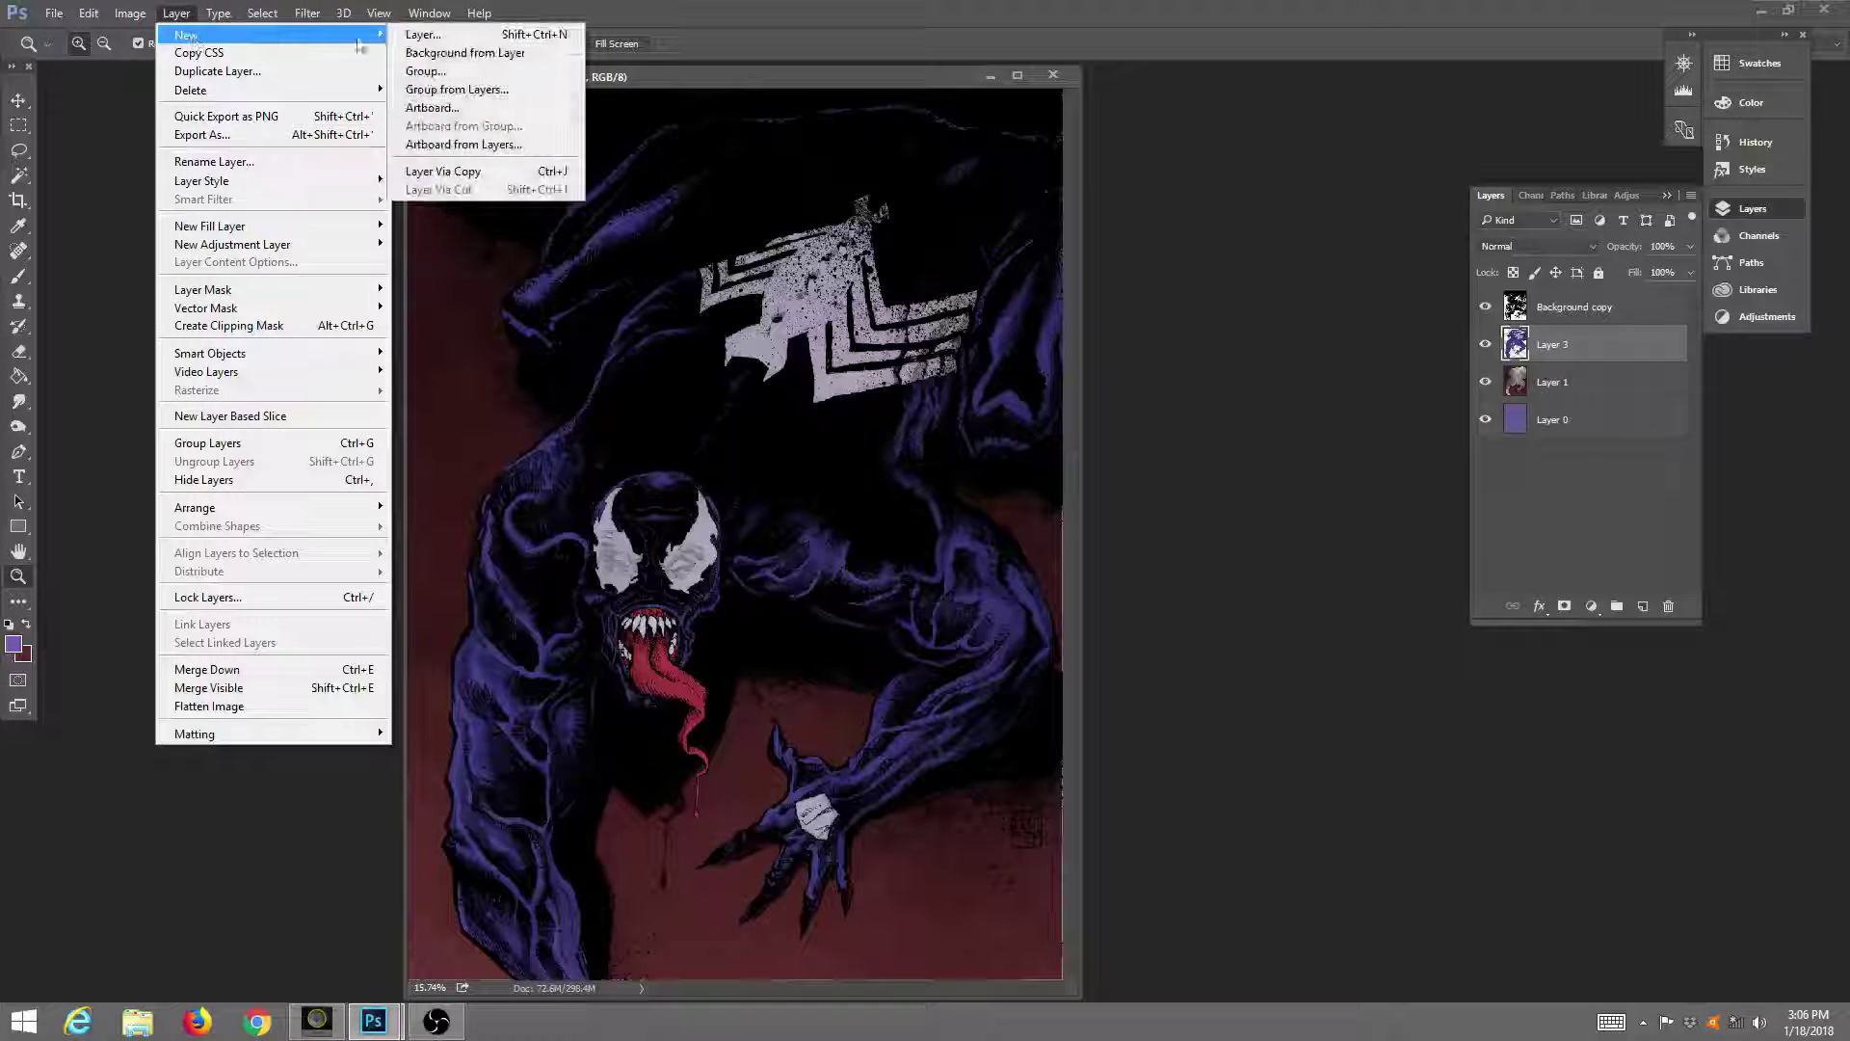
pyautogui.click(424, 36)
pyautogui.click(848, 395)
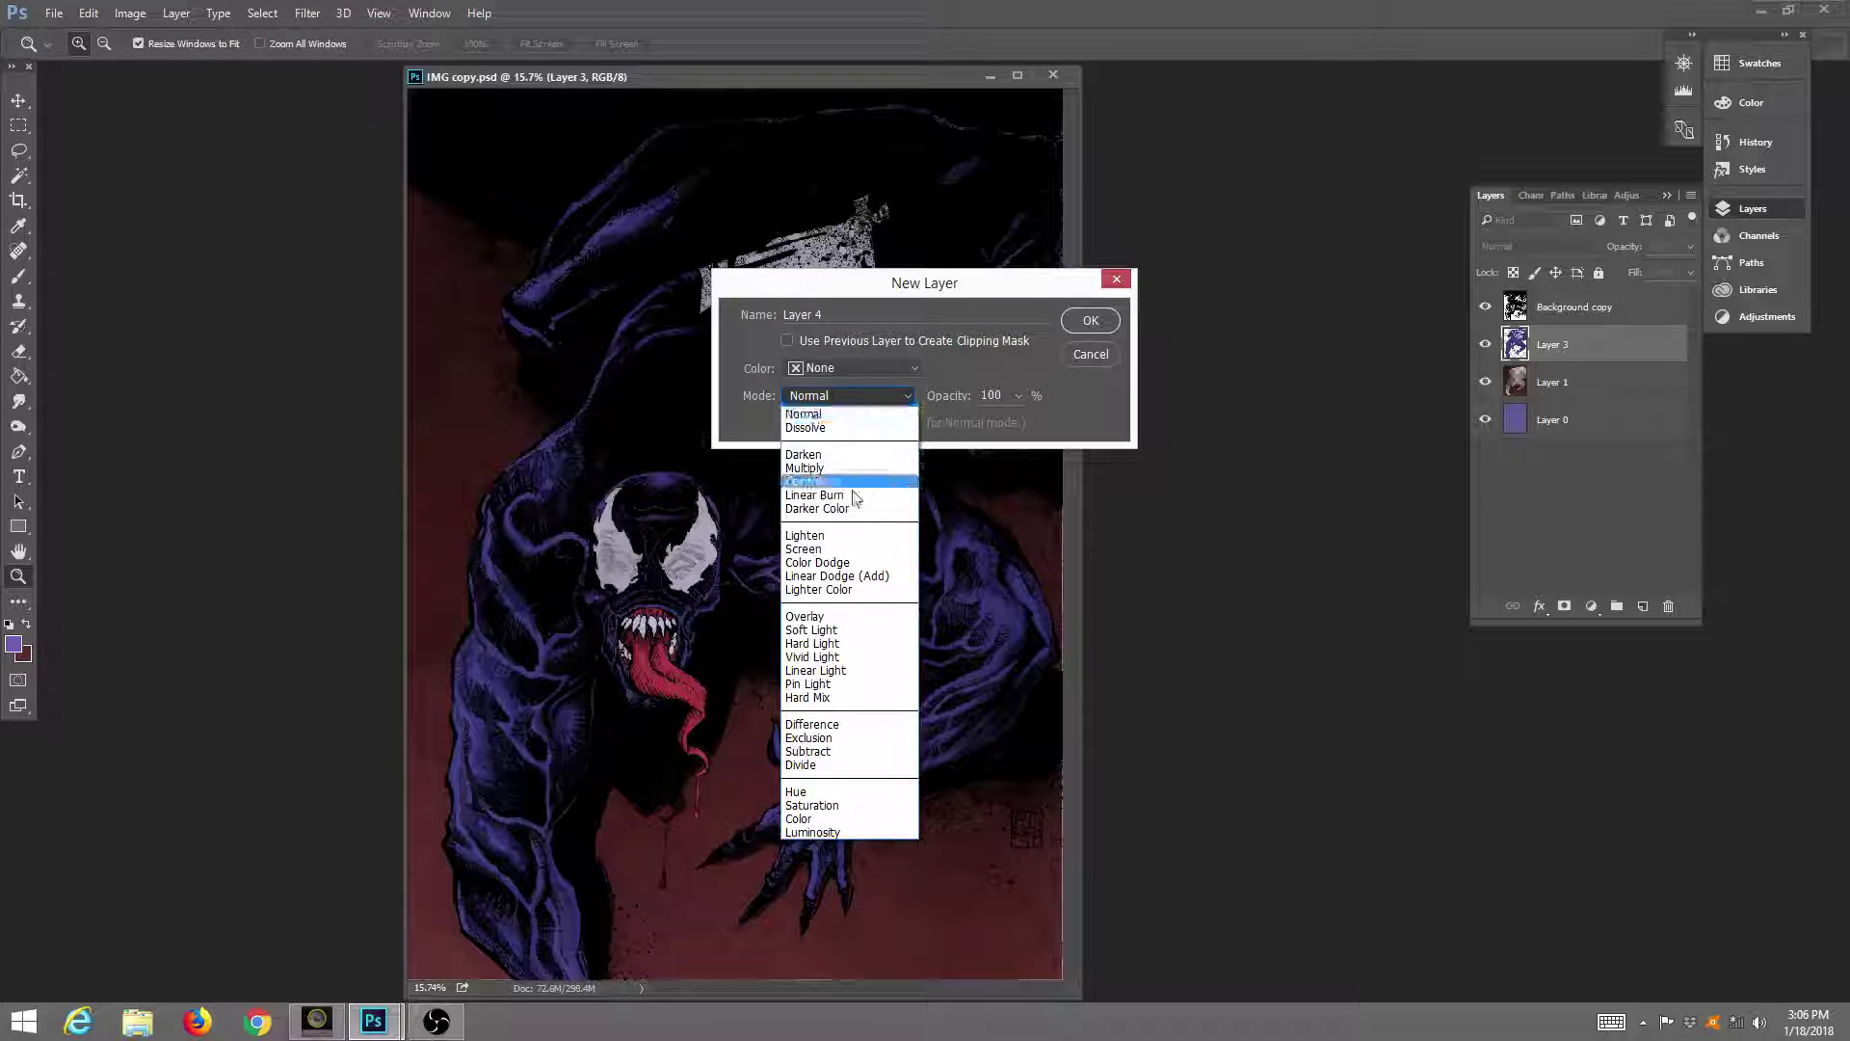
pyautogui.click(830, 549)
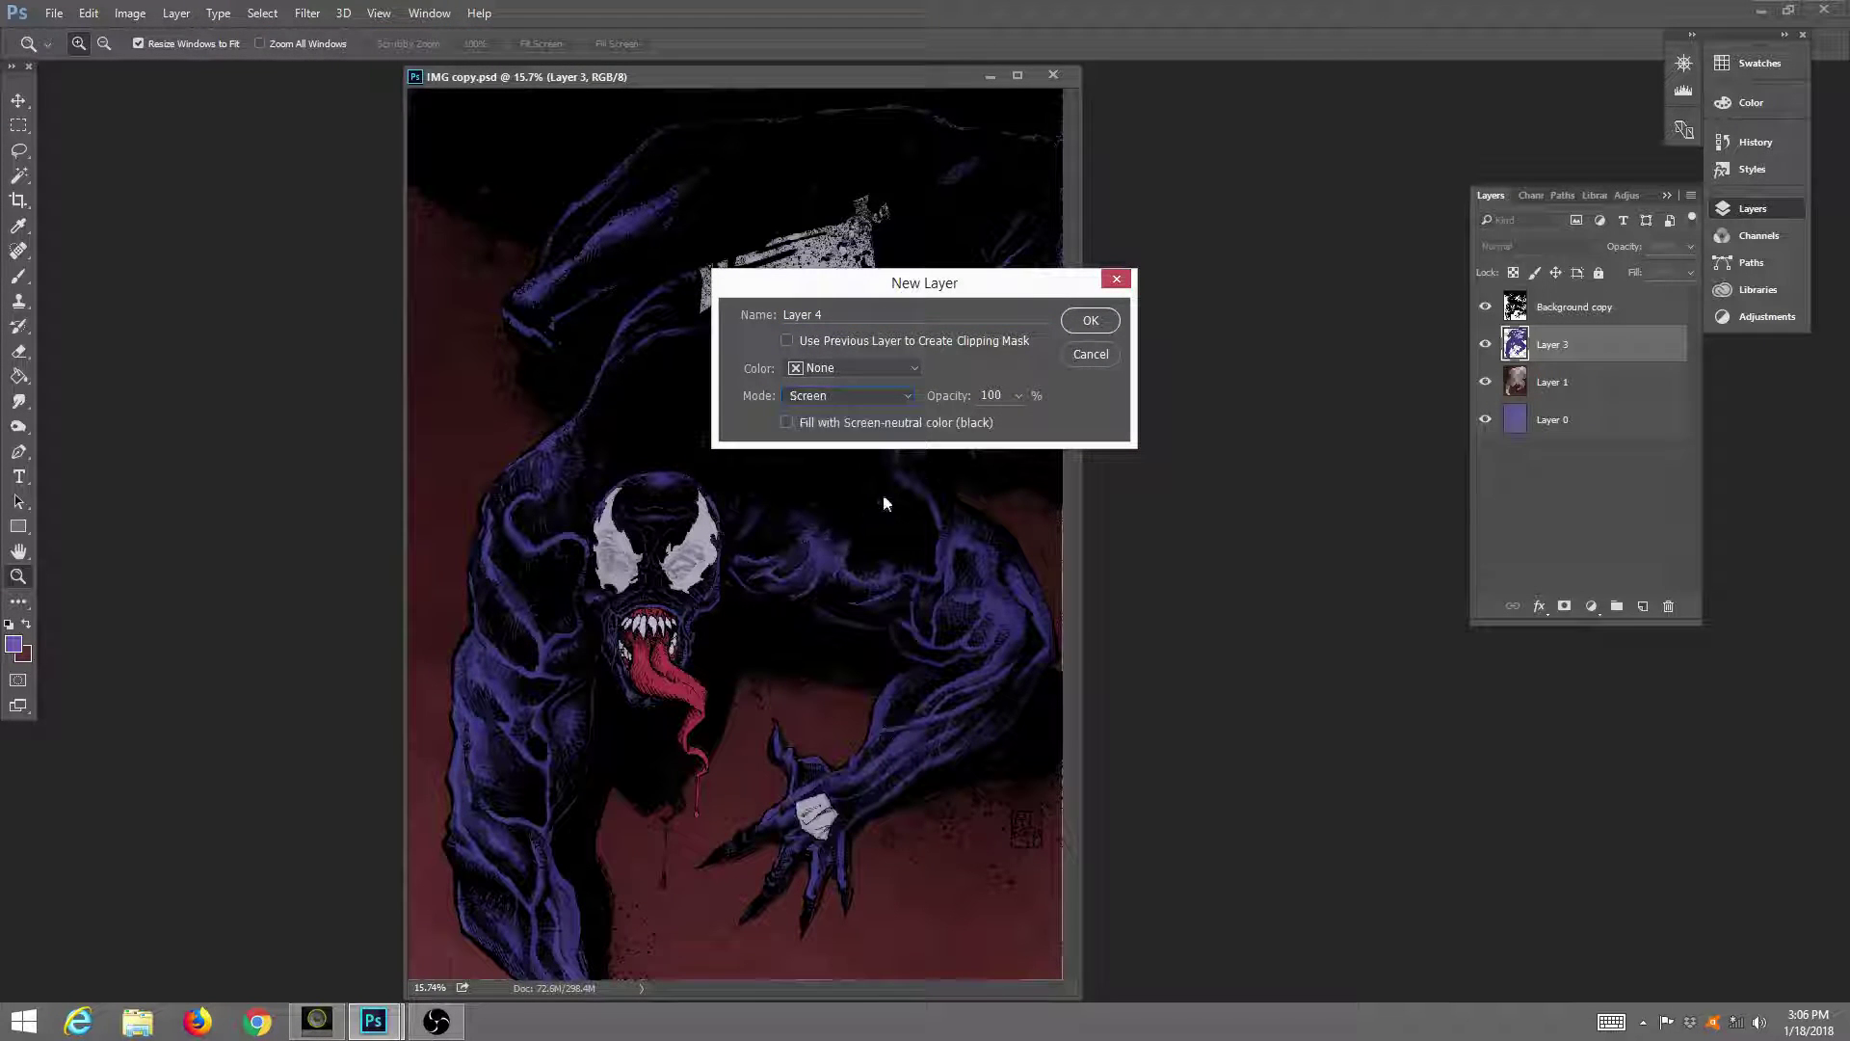
pyautogui.click(1018, 395)
pyautogui.moveTo(954, 421); pyautogui.dragTo(954, 422)
pyautogui.click(1080, 321)
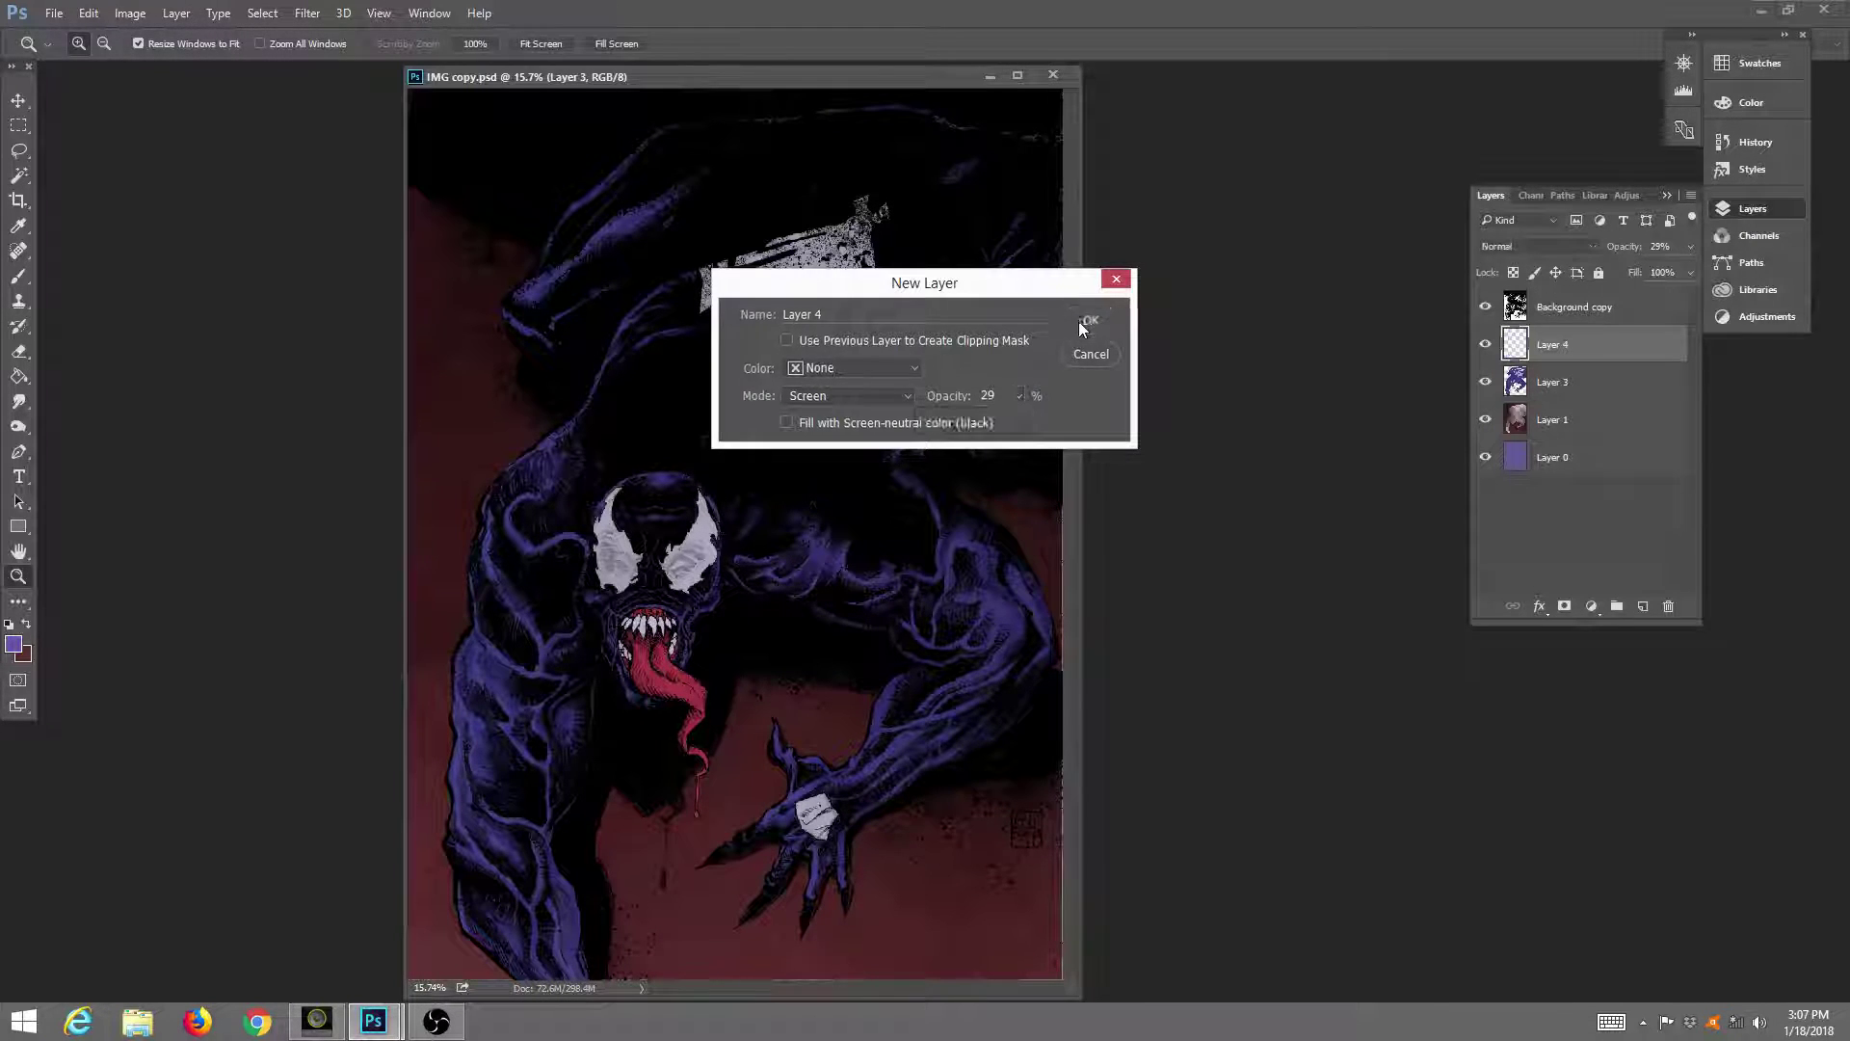
# Change the foreground colour from violet to a pale yellow.
pyautogui.click(14, 647)
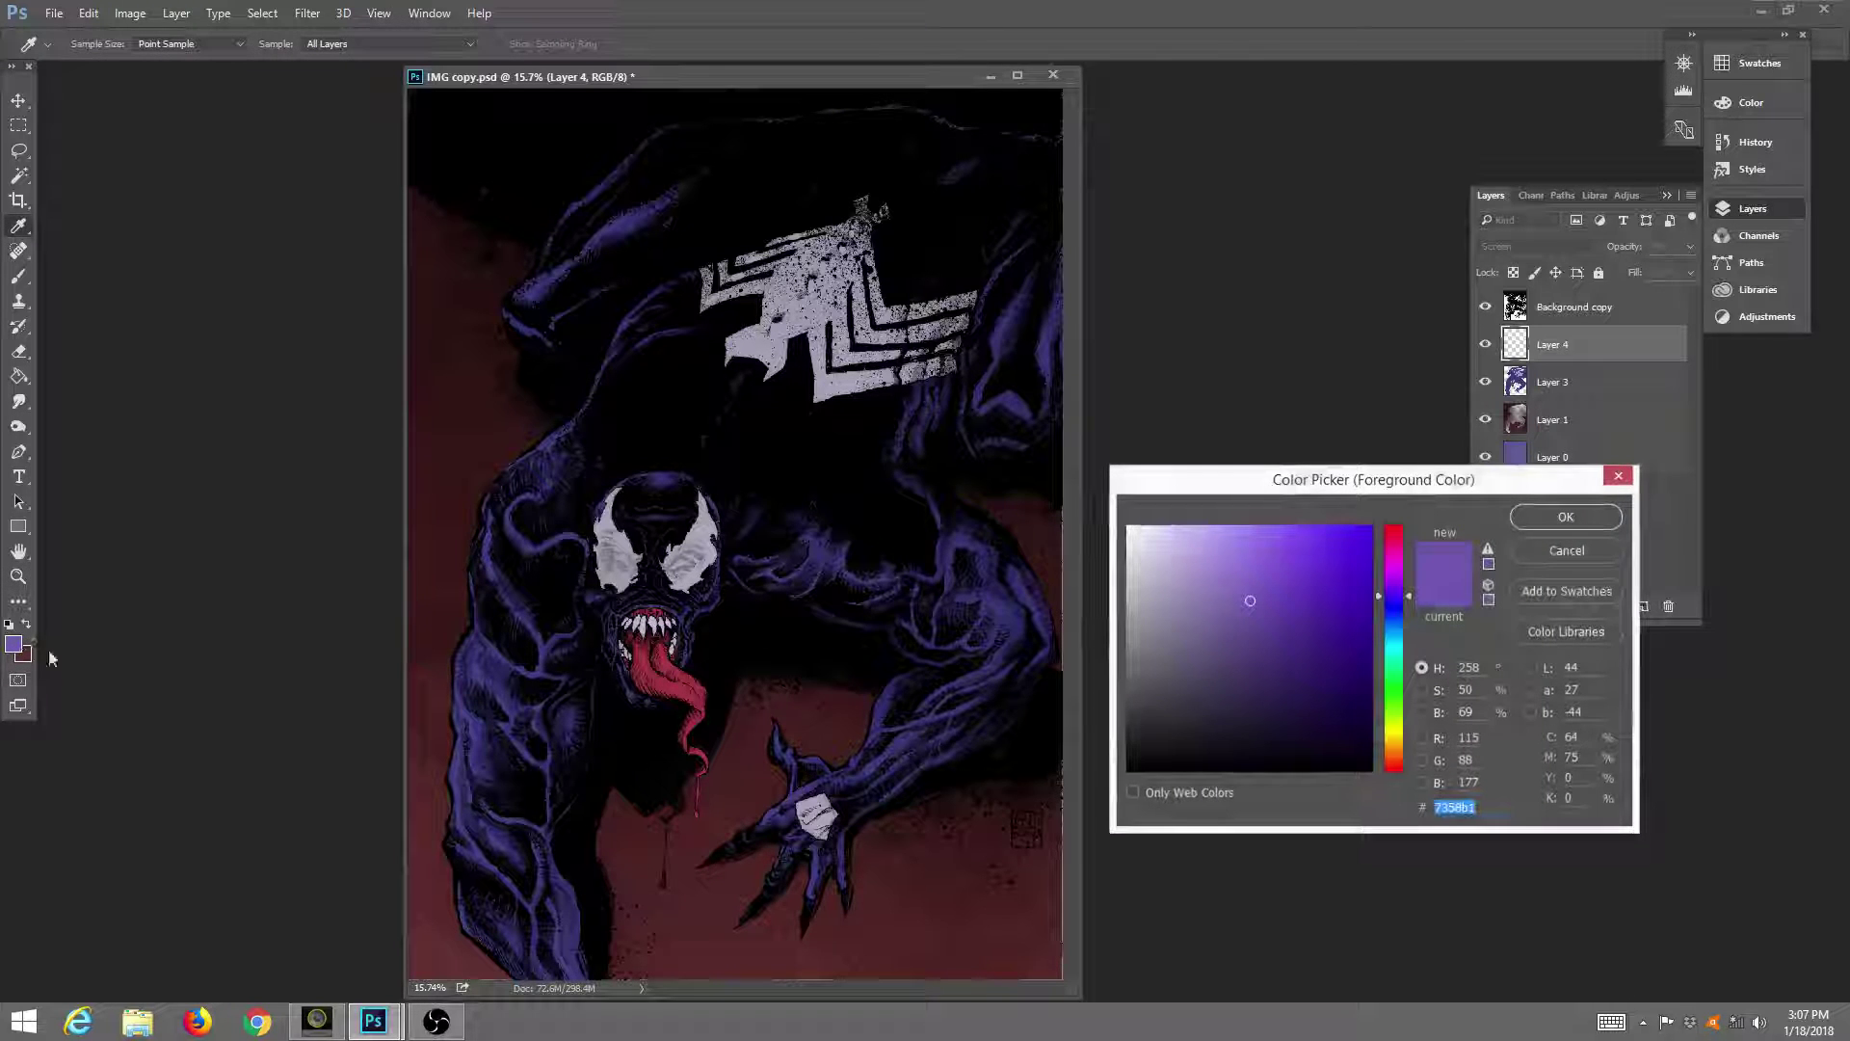
pyautogui.click(1397, 730)
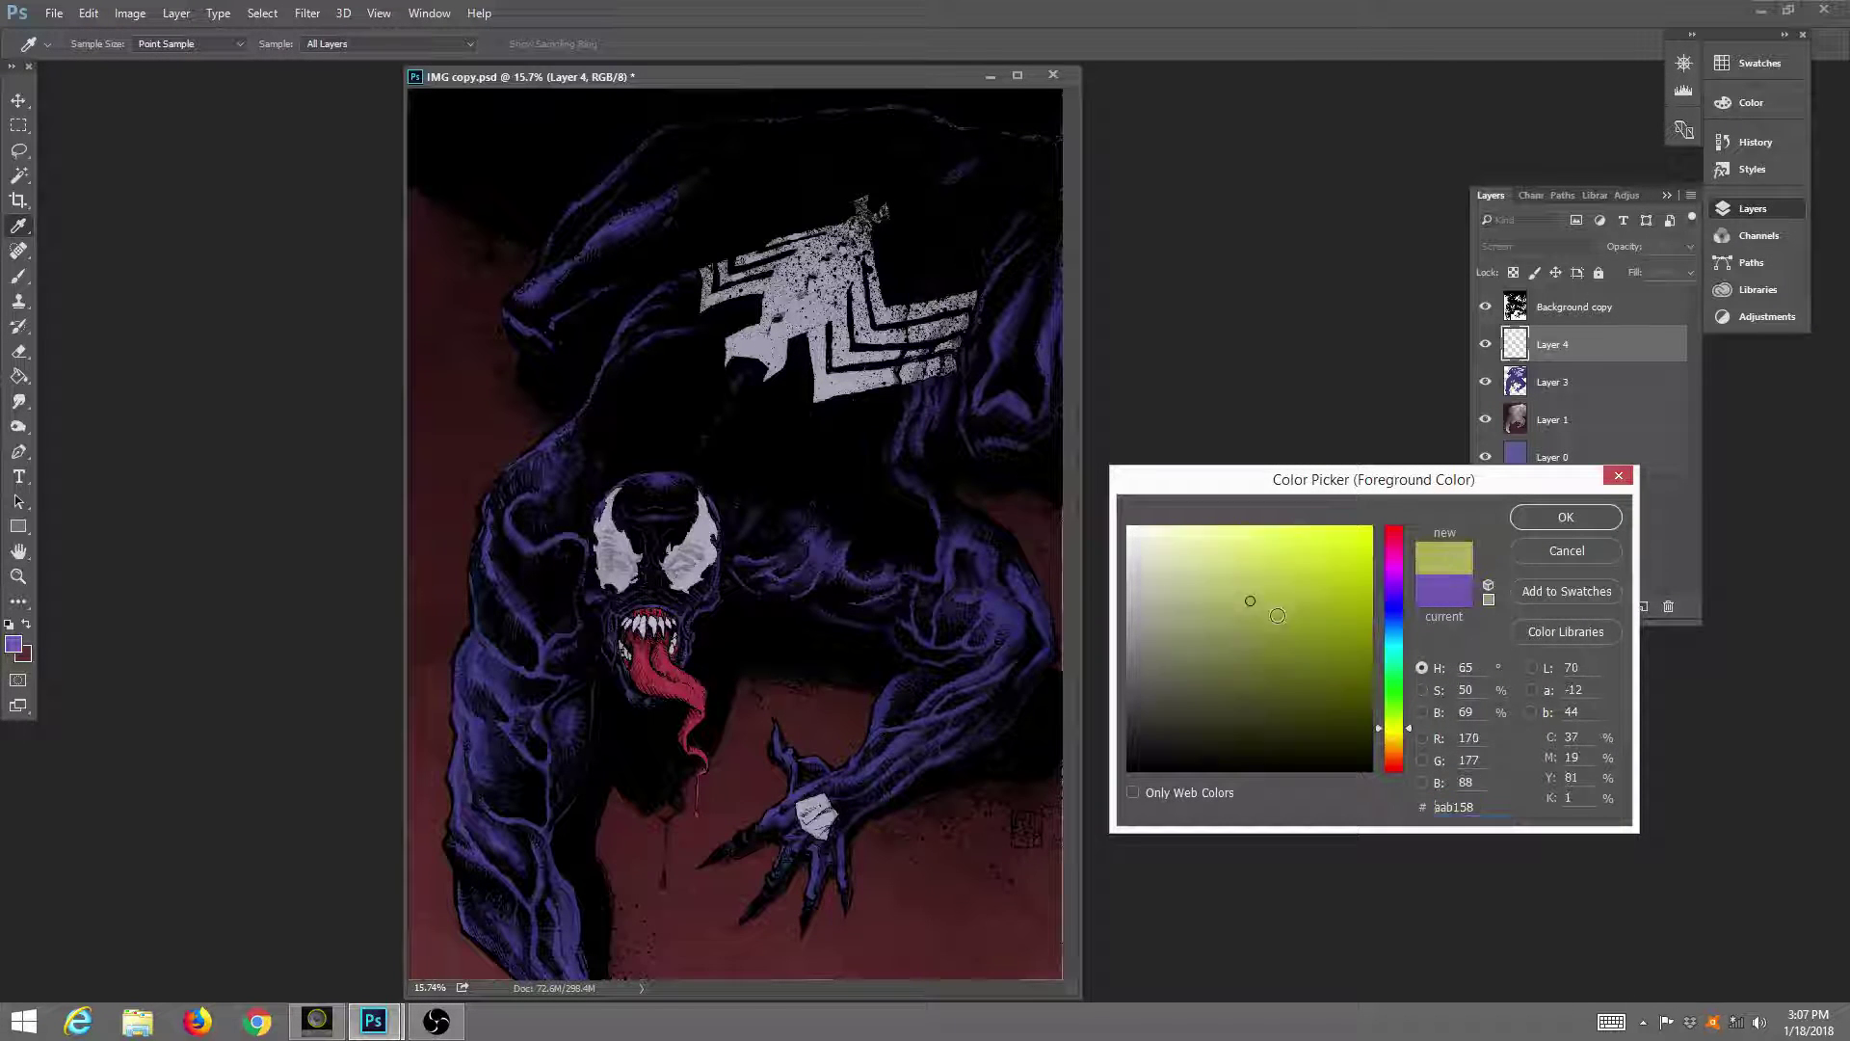
pyautogui.click(1265, 542)
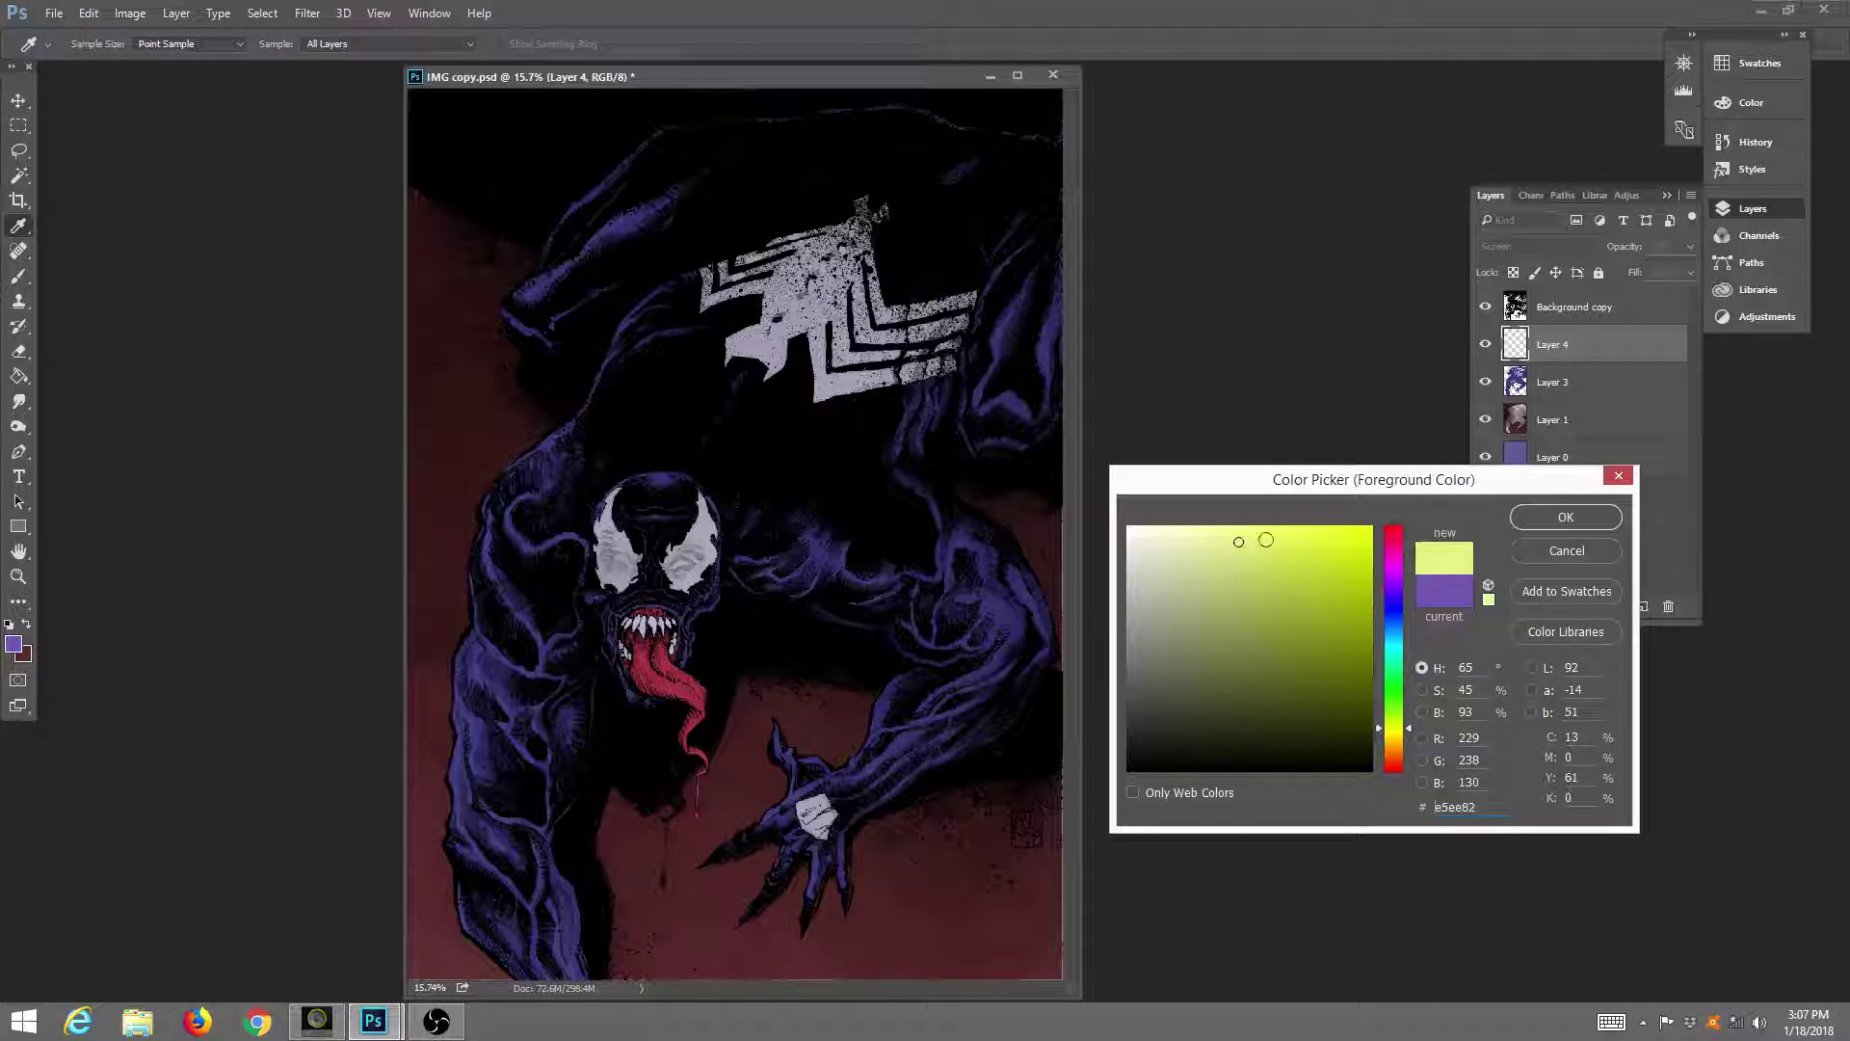
pyautogui.click(1566, 516)
# Select the Brush tool with a different tip set to 45 px.
pyautogui.press('z')
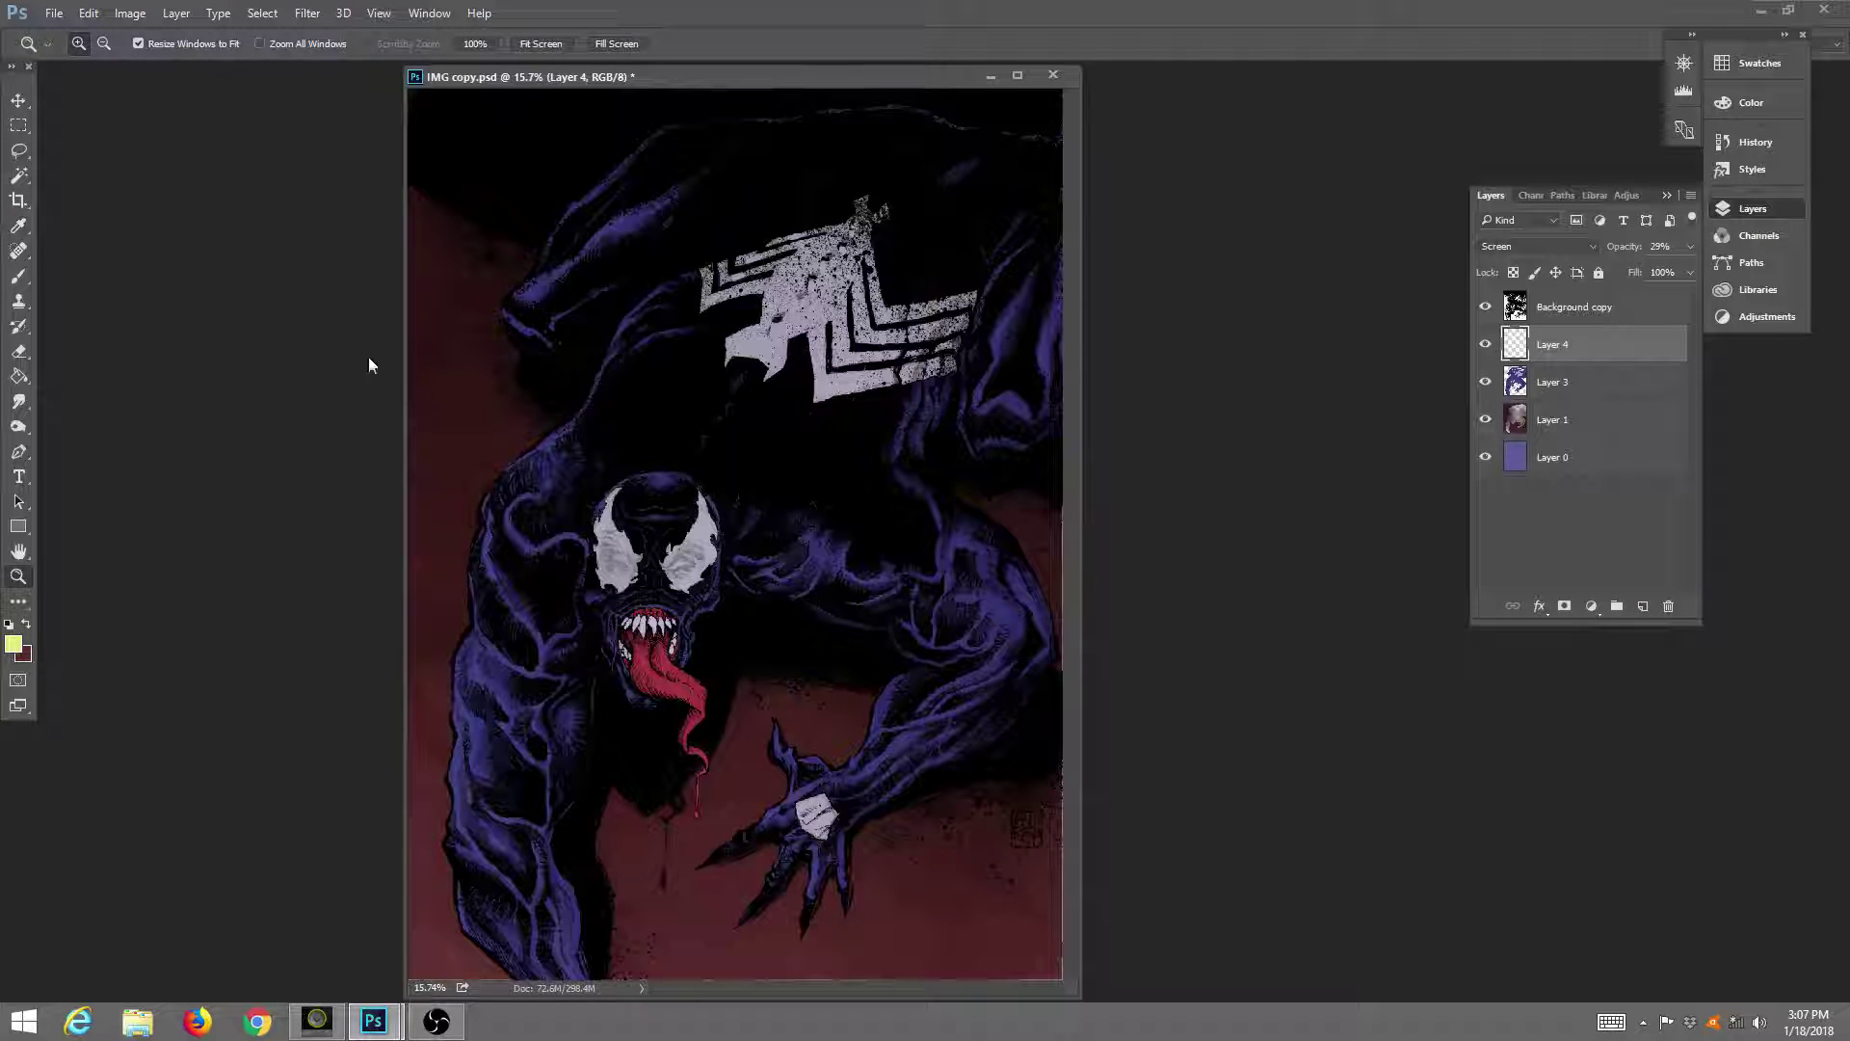
pyautogui.click(20, 279)
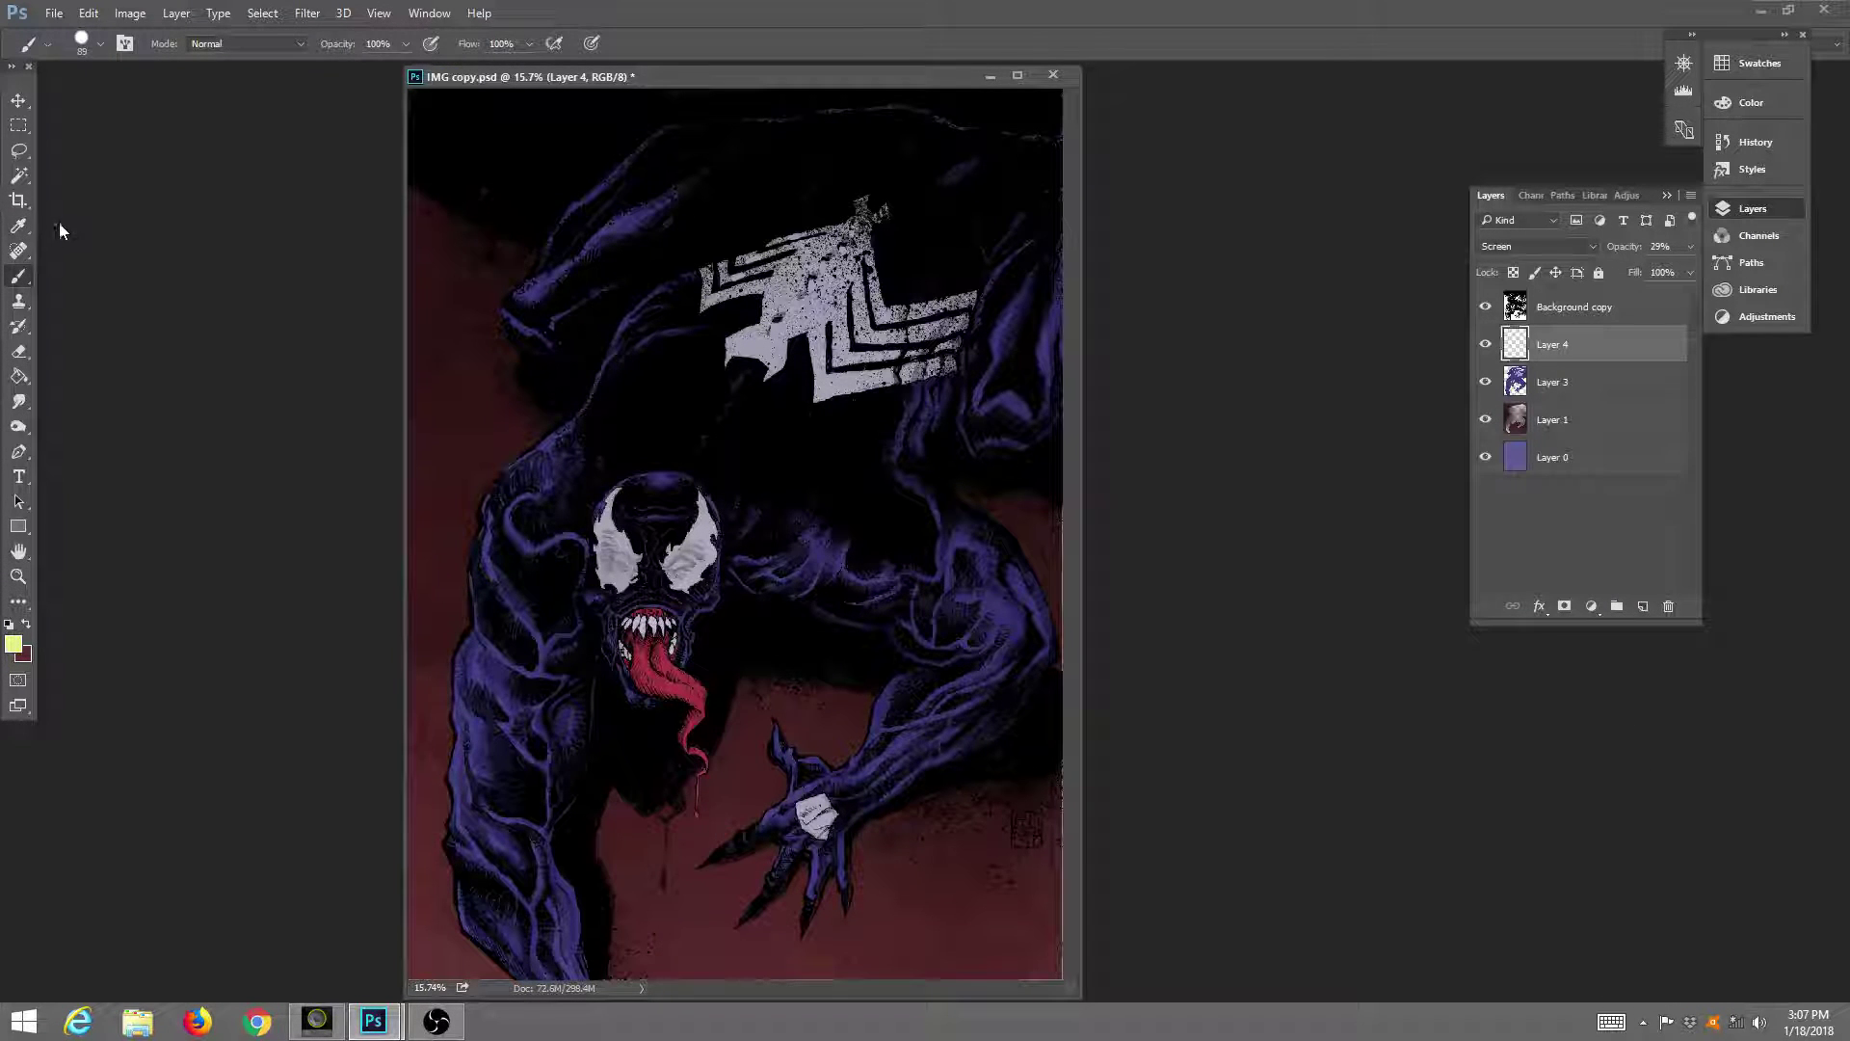
pyautogui.click(84, 42)
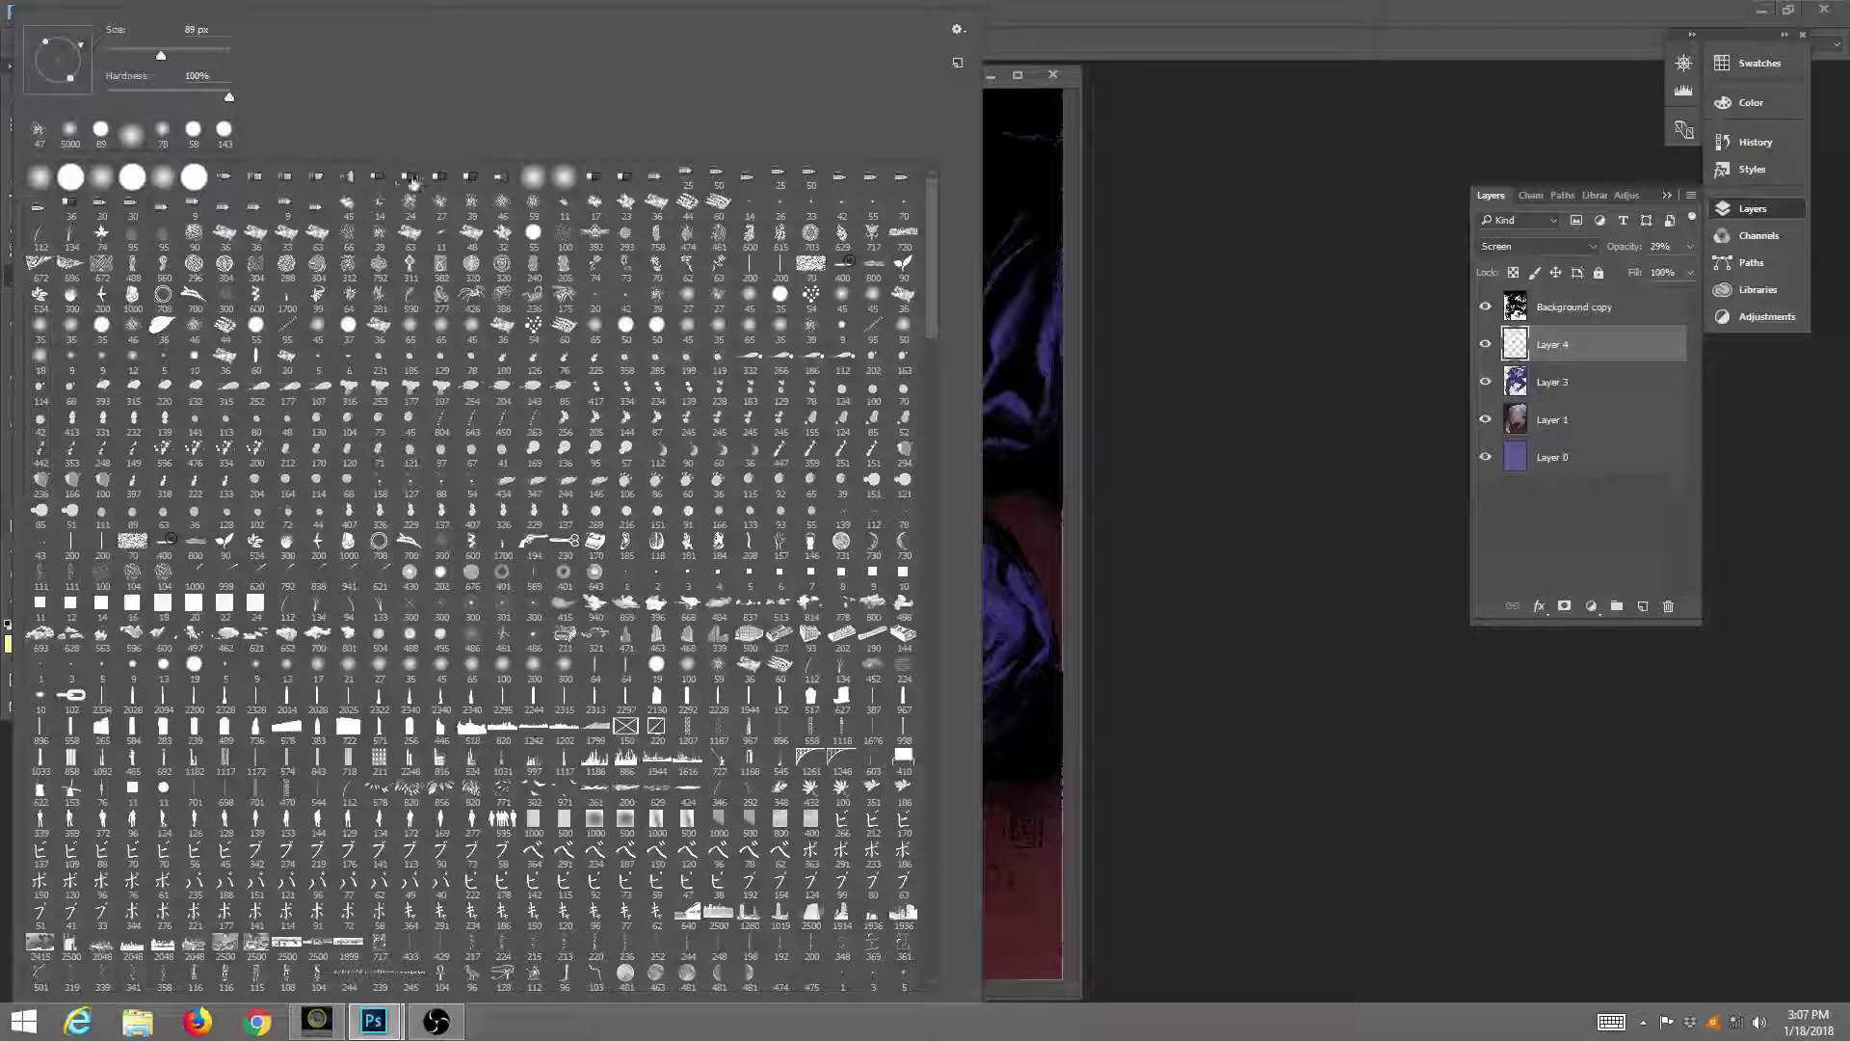
pyautogui.click(378, 176)
pyautogui.click(159, 58)
pyautogui.click(1018, 74)
# Maximize the document and zoom in to 33.3% around Venom's mouth, keeping the brush.
pyautogui.click(1018, 75)
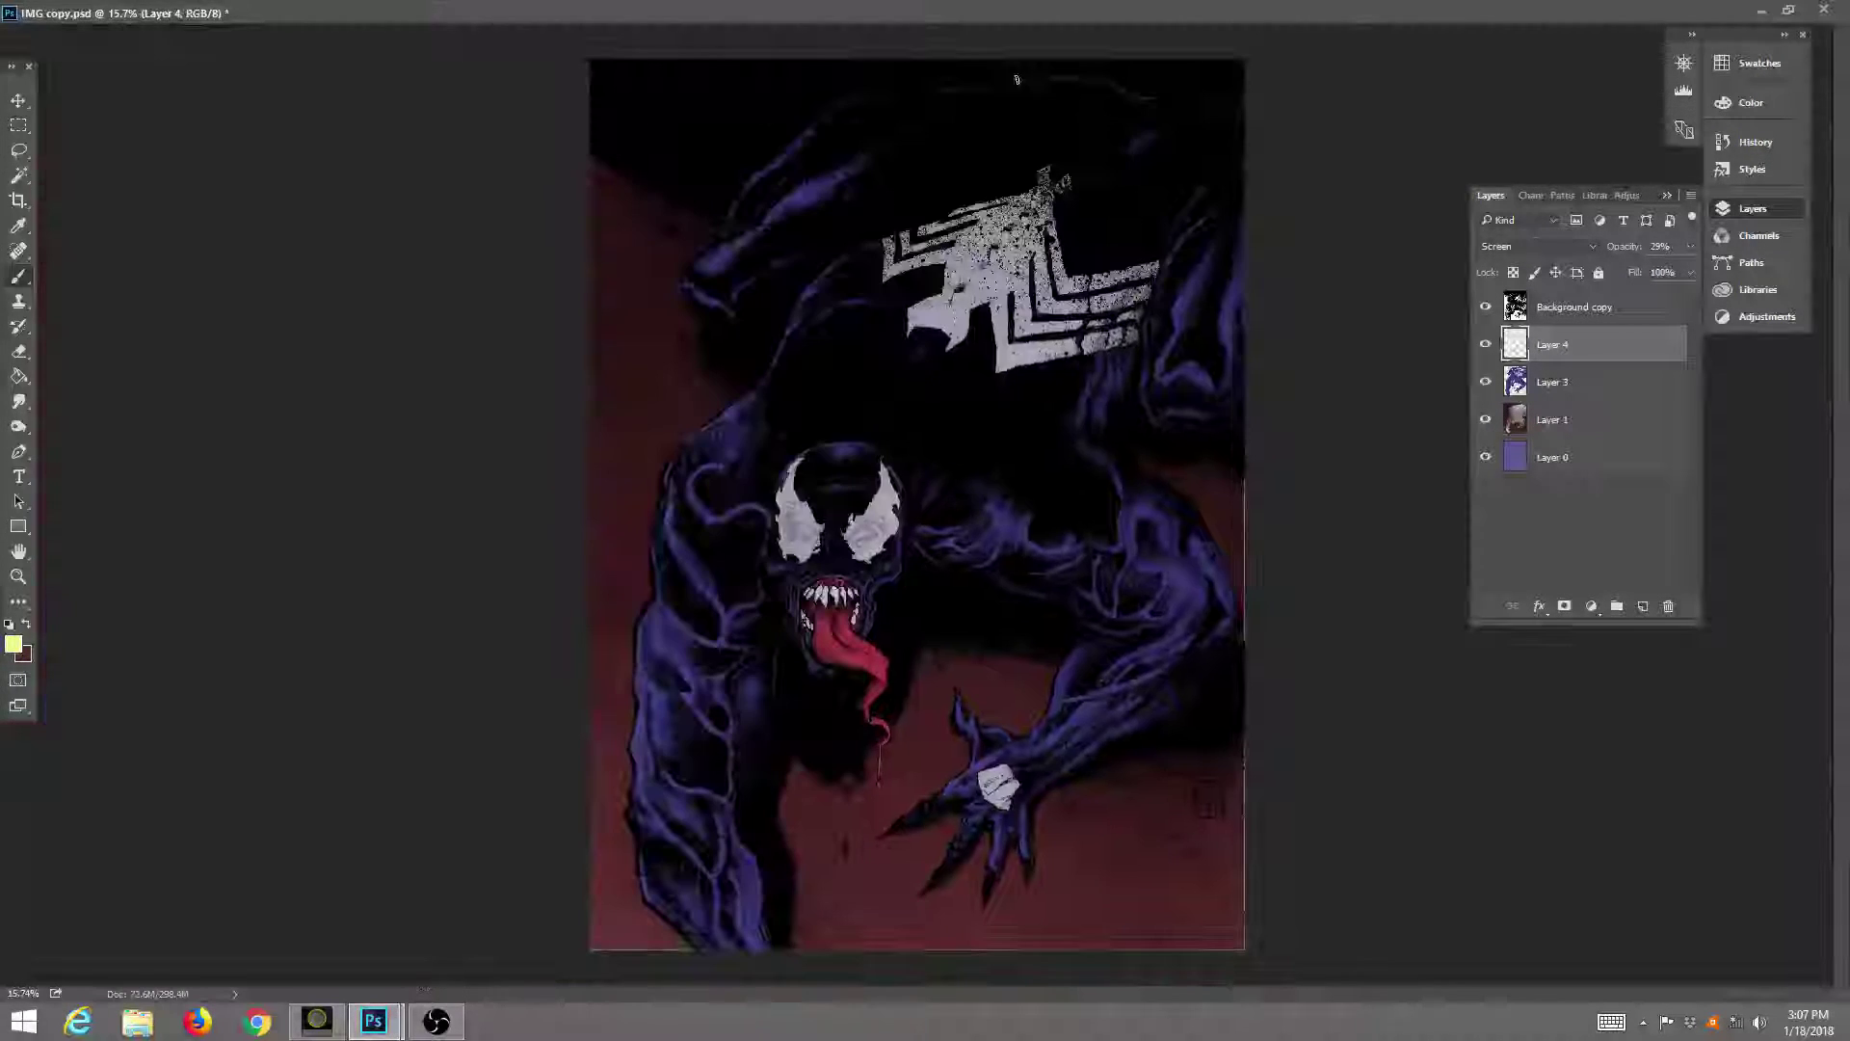
pyautogui.click(18, 576)
pyautogui.click(827, 547)
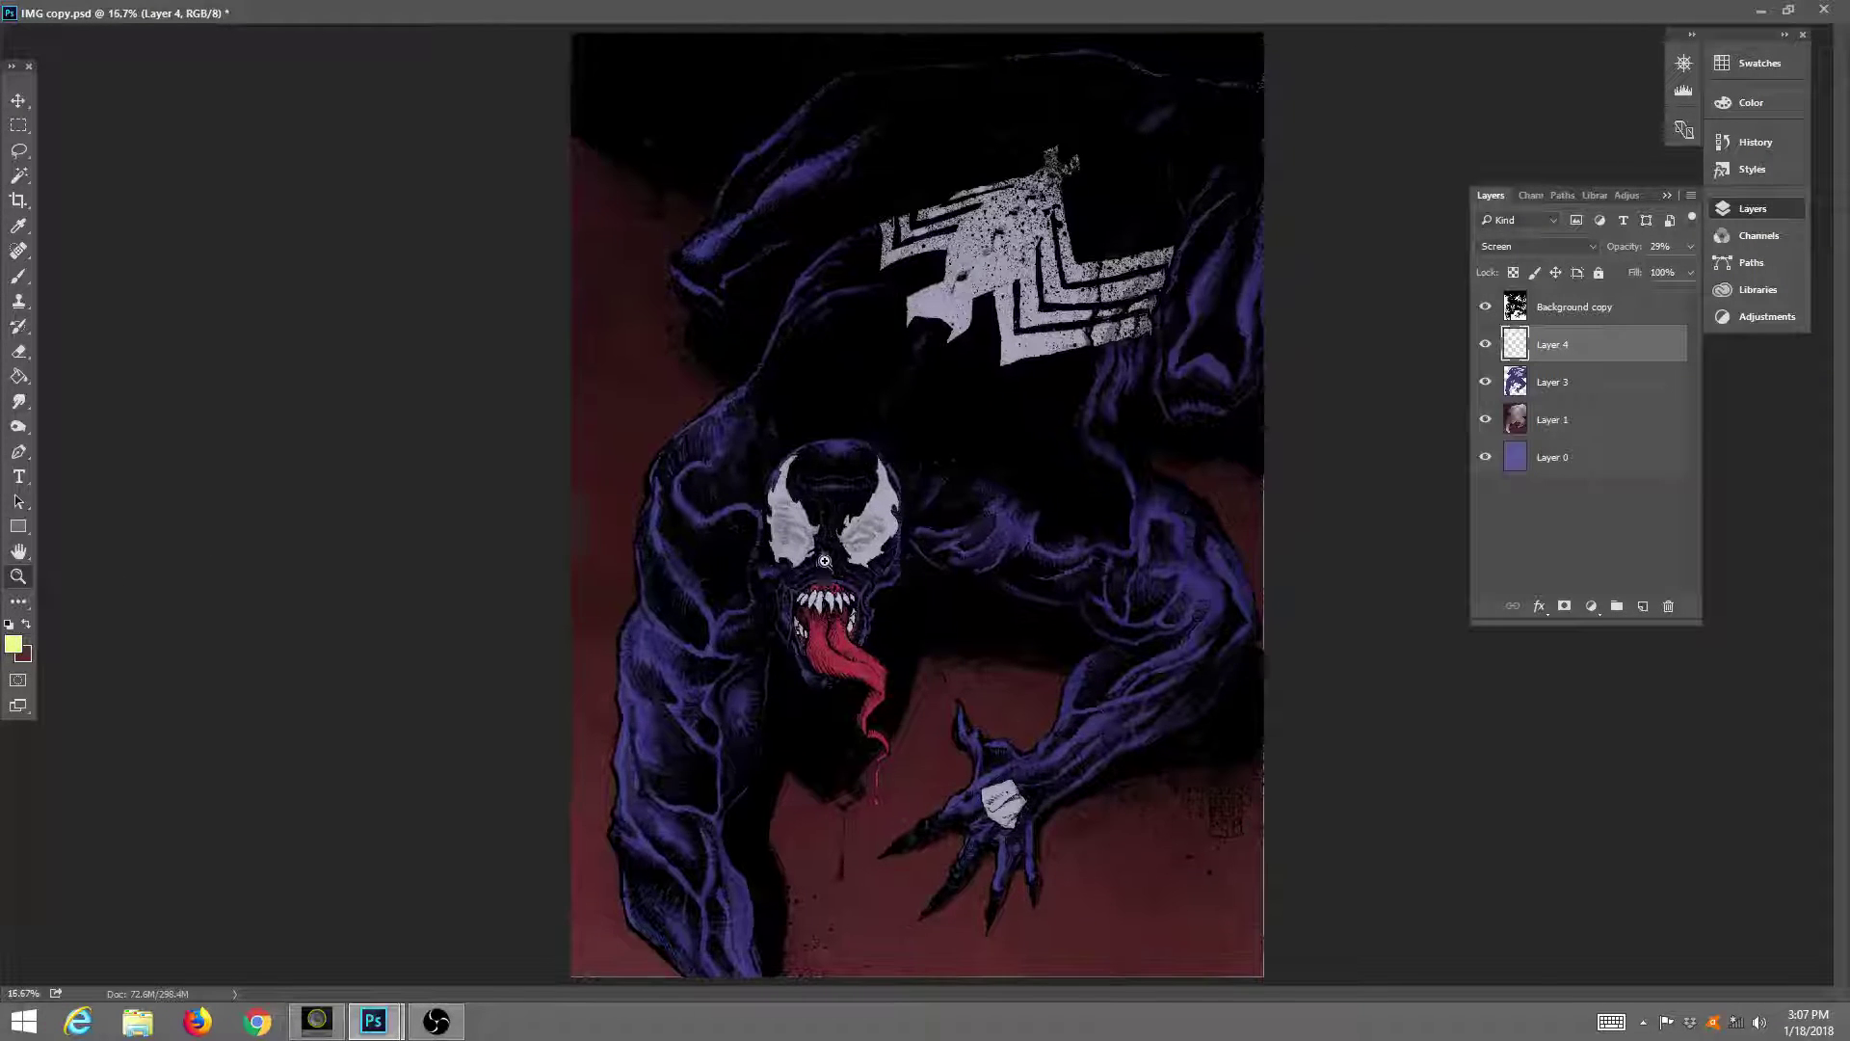
pyautogui.click(825, 555)
pyautogui.click(825, 560)
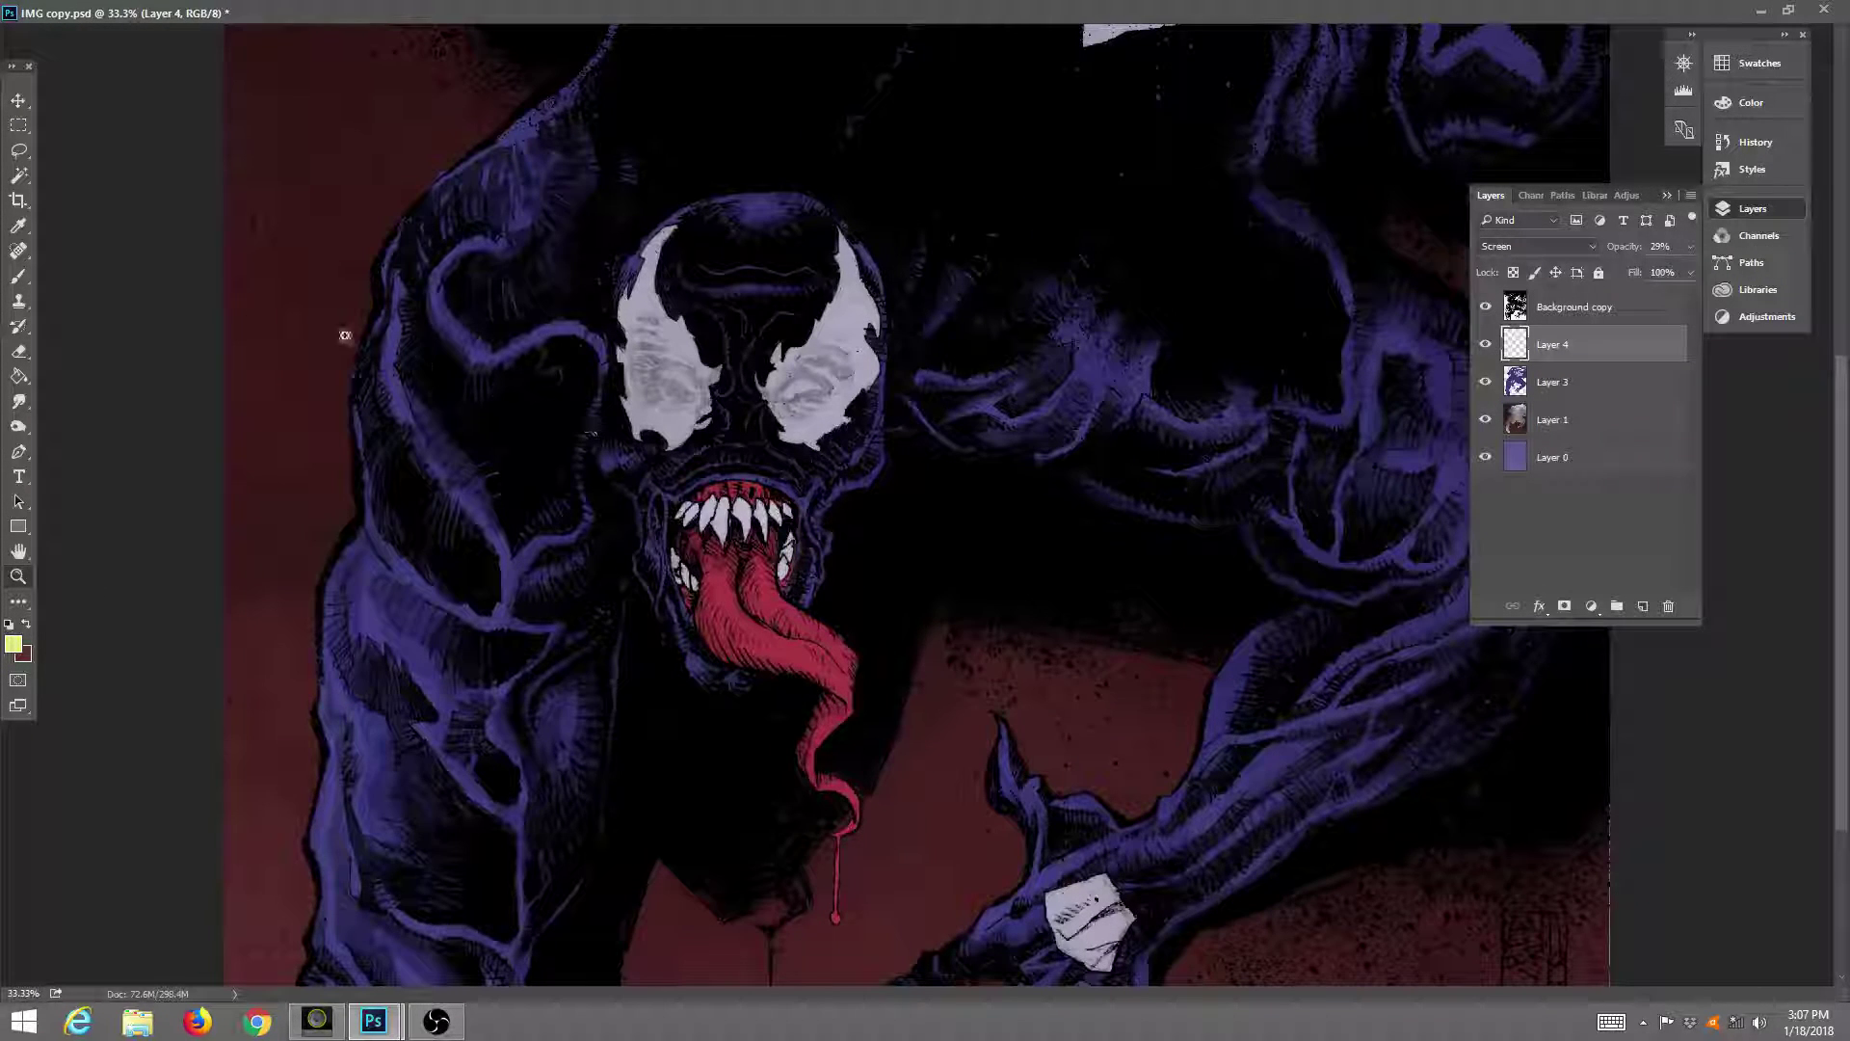
pyautogui.click(21, 276)
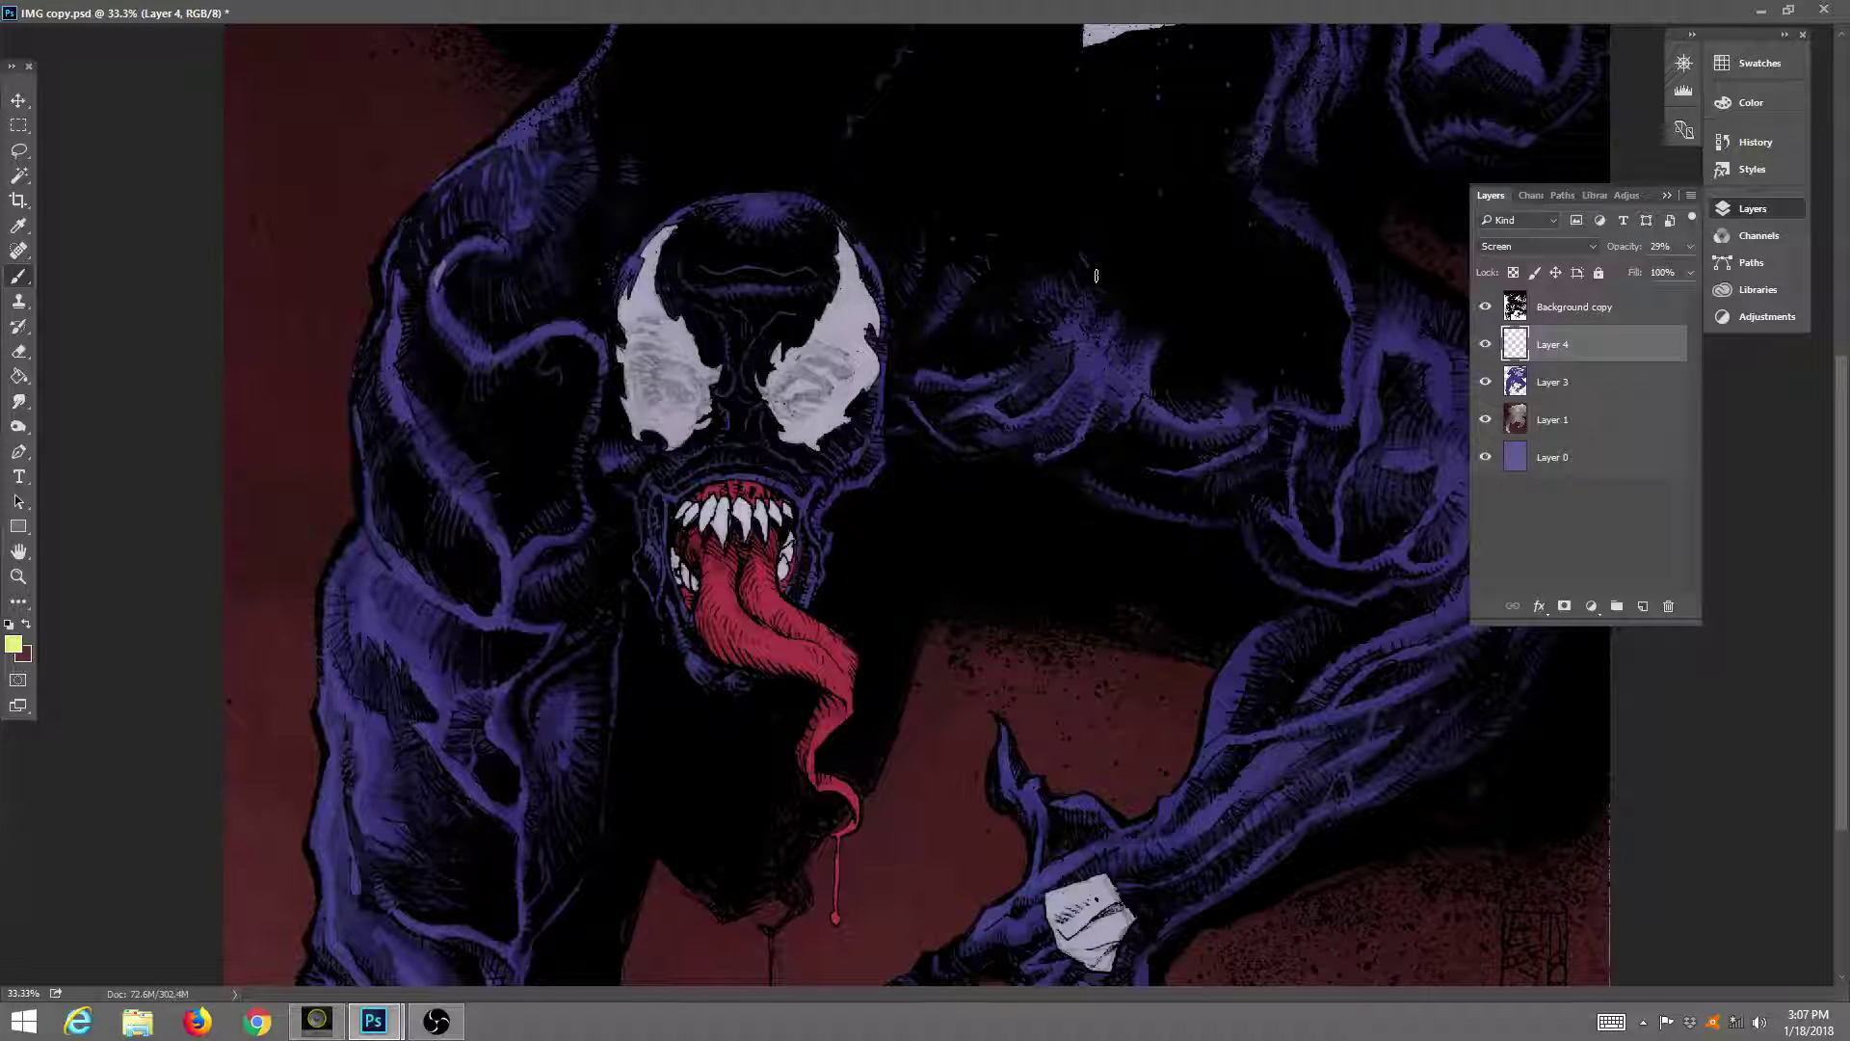
# Lower Layer 4's fill to 68% and paint a highlight along the arm contour.
pyautogui.click(1690, 271)
pyautogui.moveTo(1692, 294); pyautogui.dragTo(1659, 295)
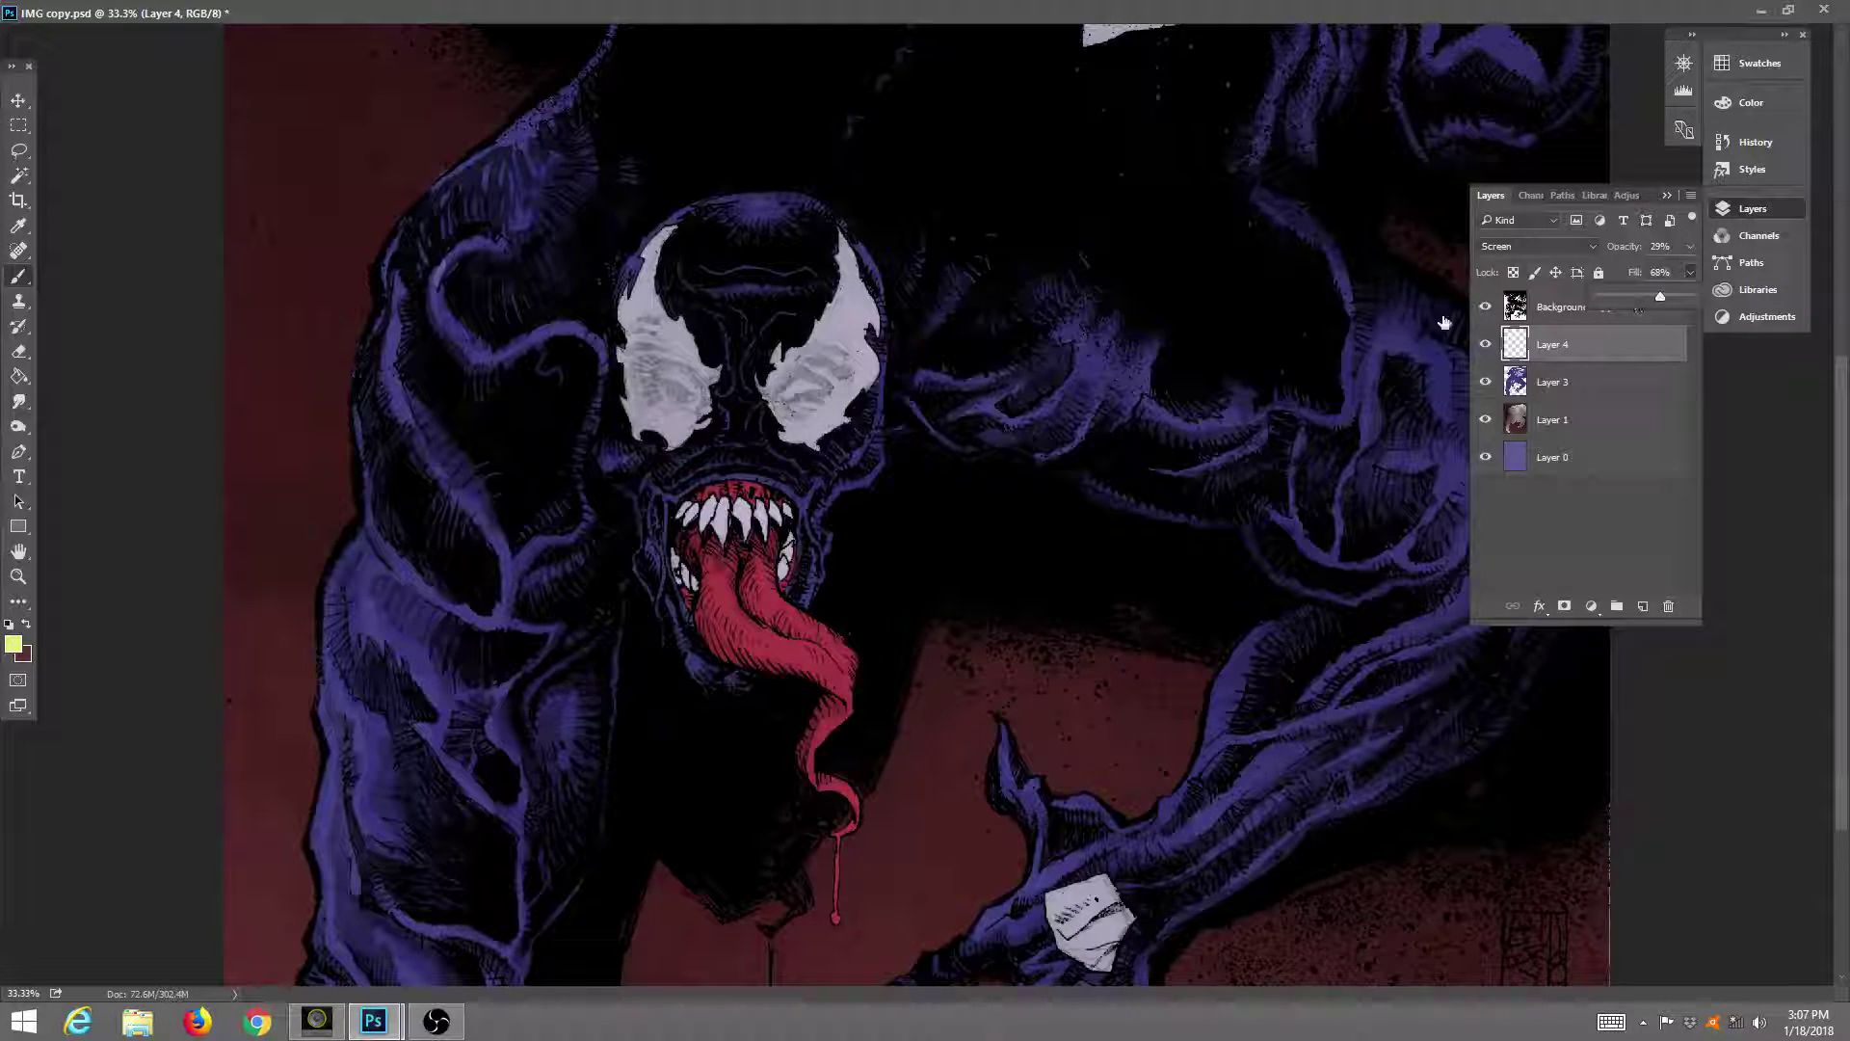
pyautogui.click(458, 262)
pyautogui.moveTo(479, 245)
pyautogui.mouseDown()
pyautogui.moveTo(455, 257)
pyautogui.moveTo(445, 316)
pyautogui.mouseUp()
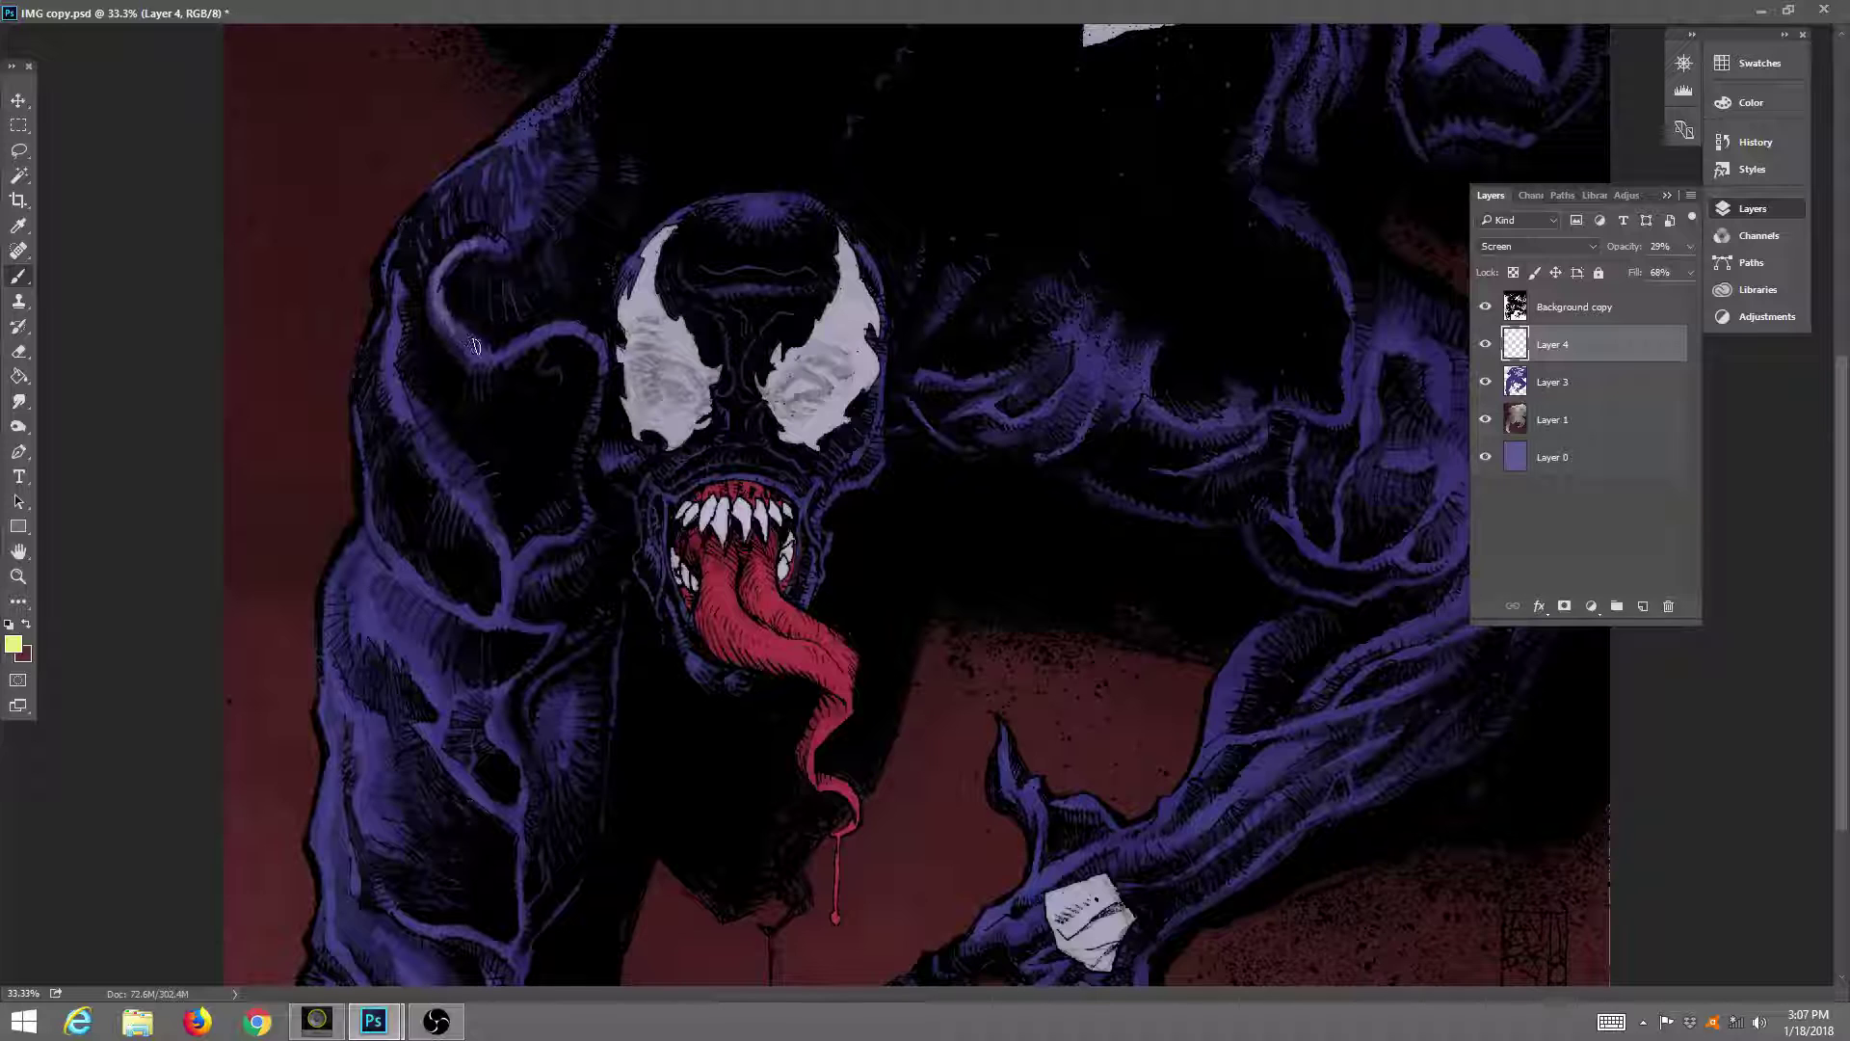
# Reduce Layer 4's fill to 50% and add faint highlights near the left eye and head top.
pyautogui.moveTo(1663, 287); pyautogui.dragTo(1644, 293)
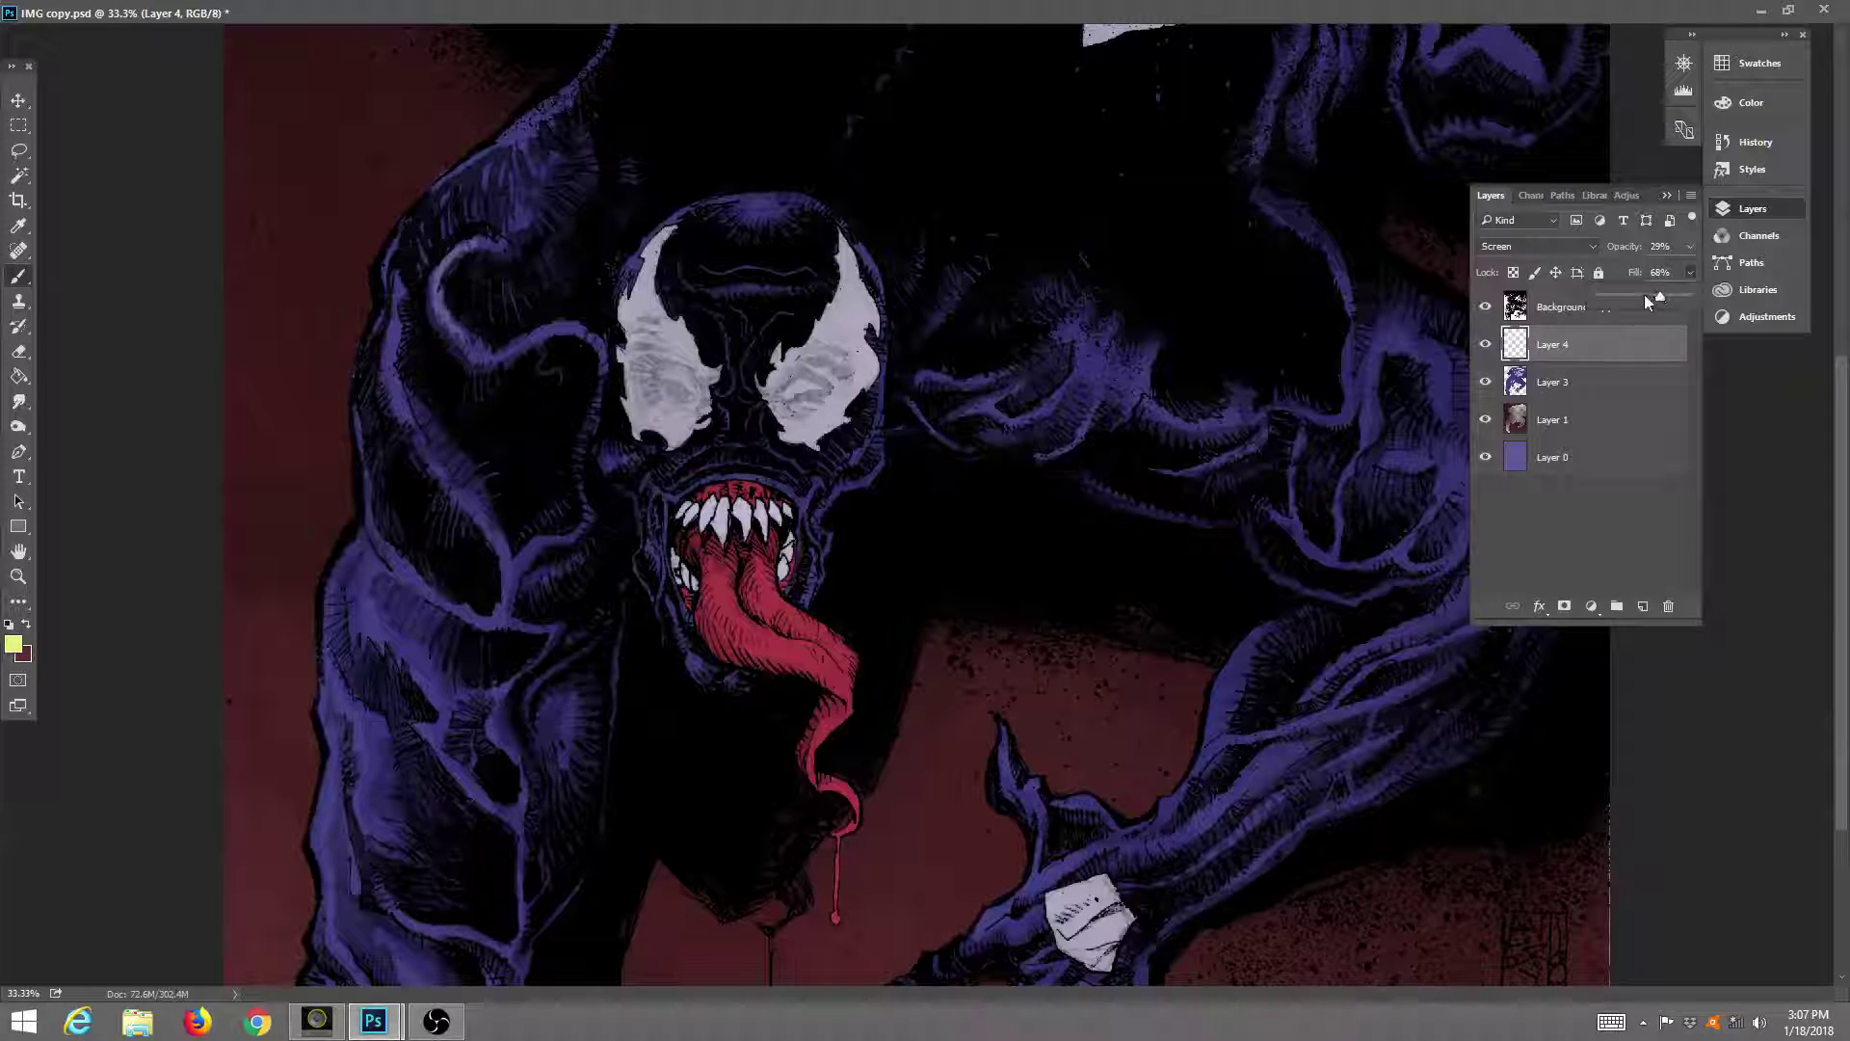
pyautogui.click(661, 243)
pyautogui.moveTo(660, 249); pyautogui.dragTo(638, 309)
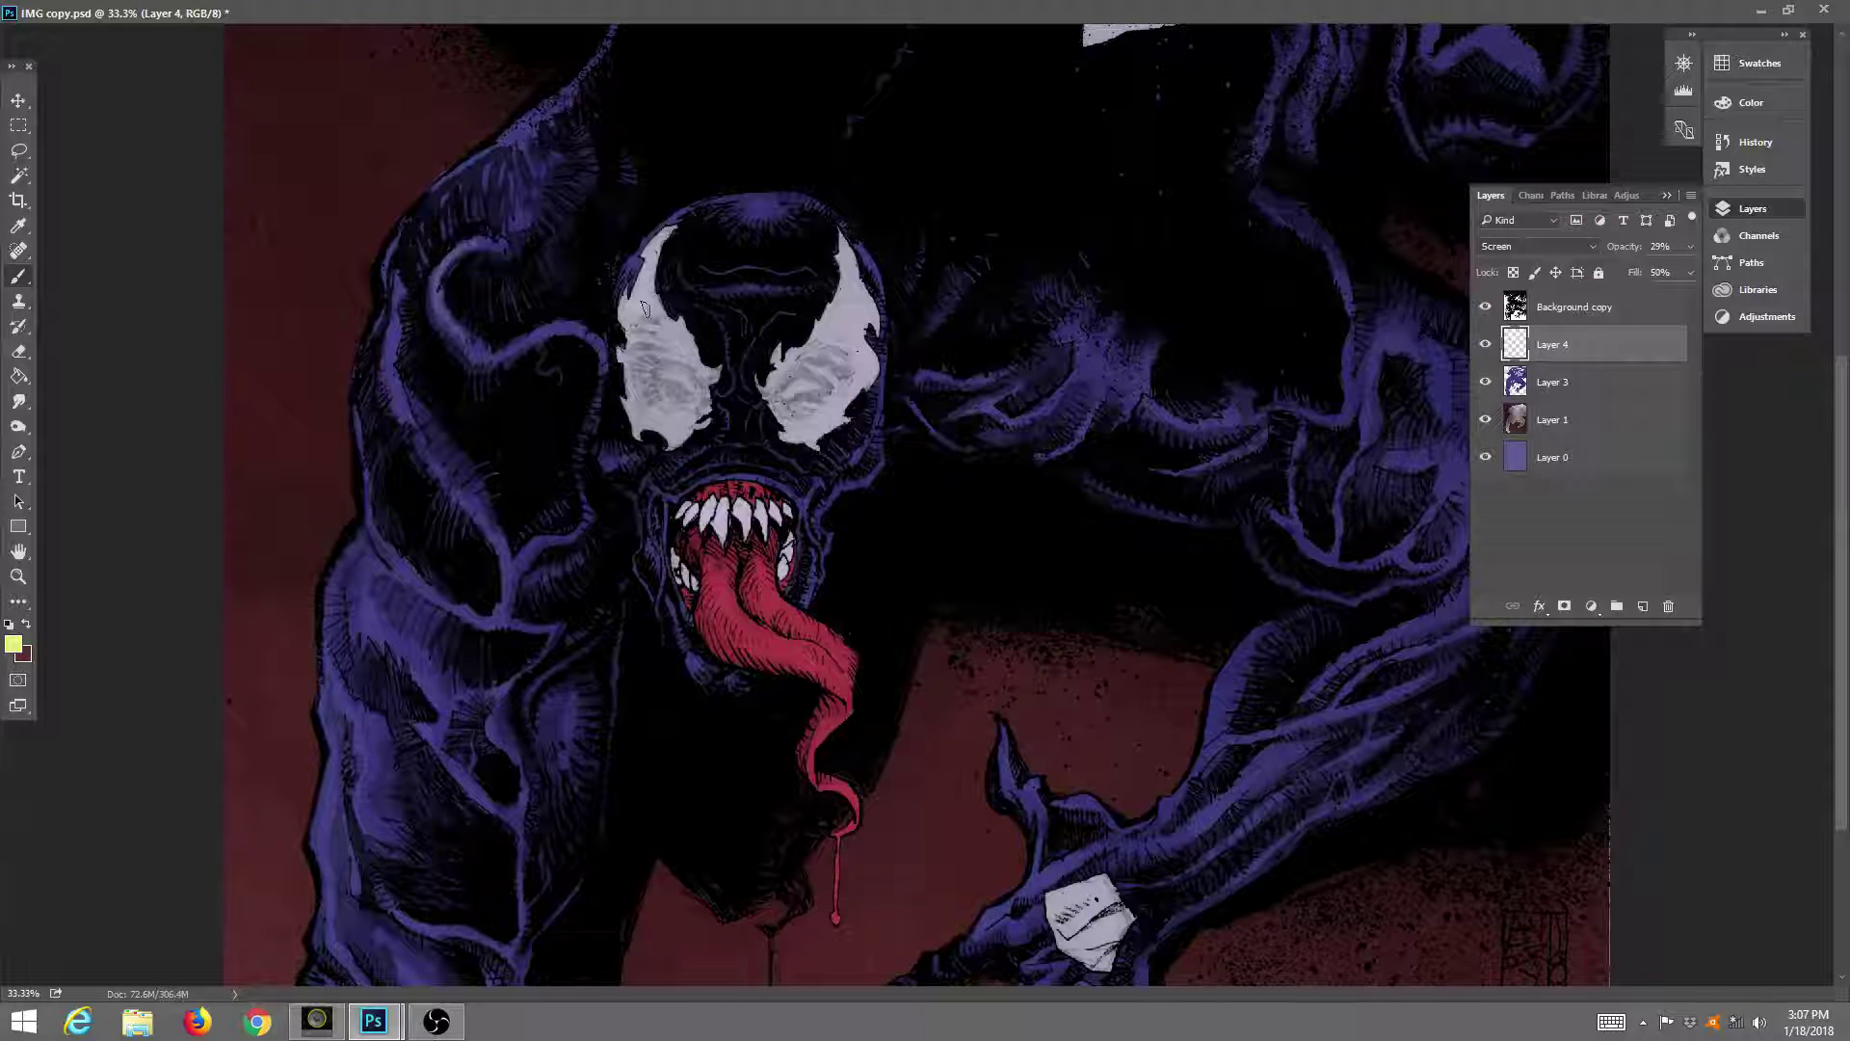
pyautogui.click(755, 210)
pyautogui.click(1788, 11)
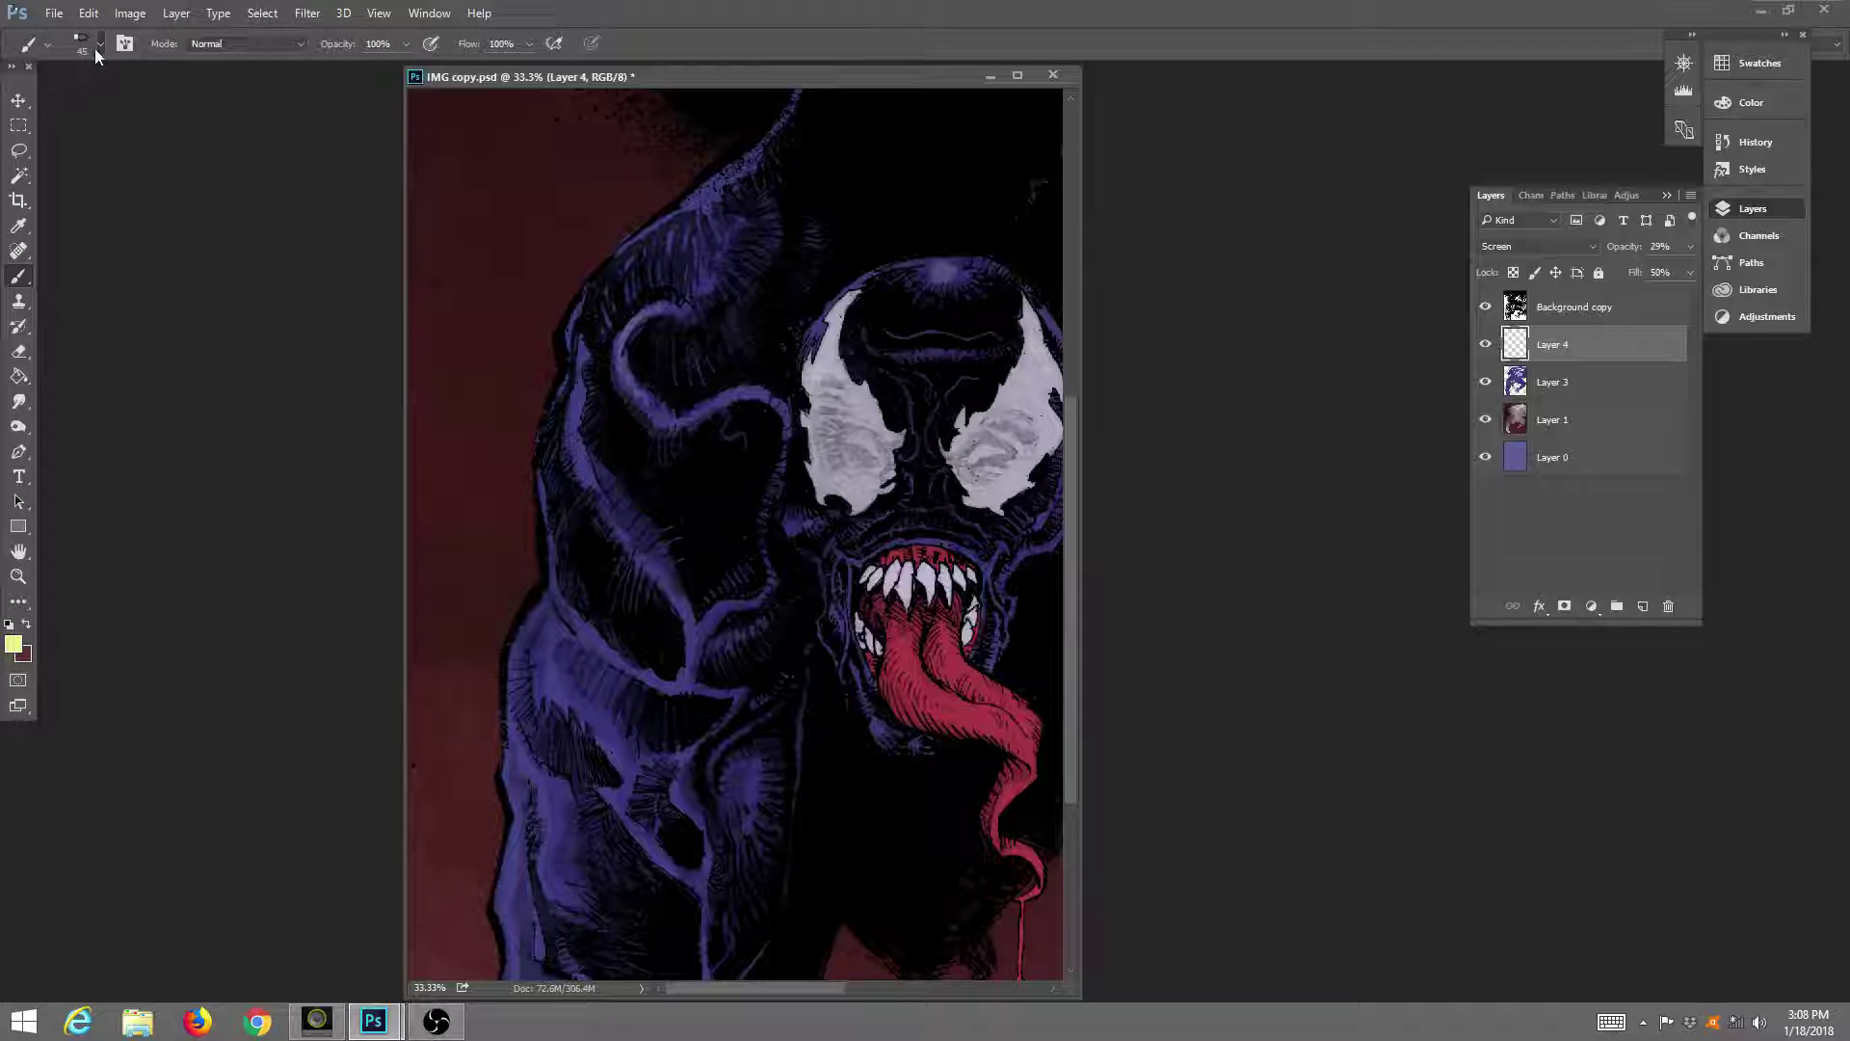
# Switch to the 89 px brush tip and highlight the eye loop, left-arm vein and left outline.
pyautogui.click(97, 45)
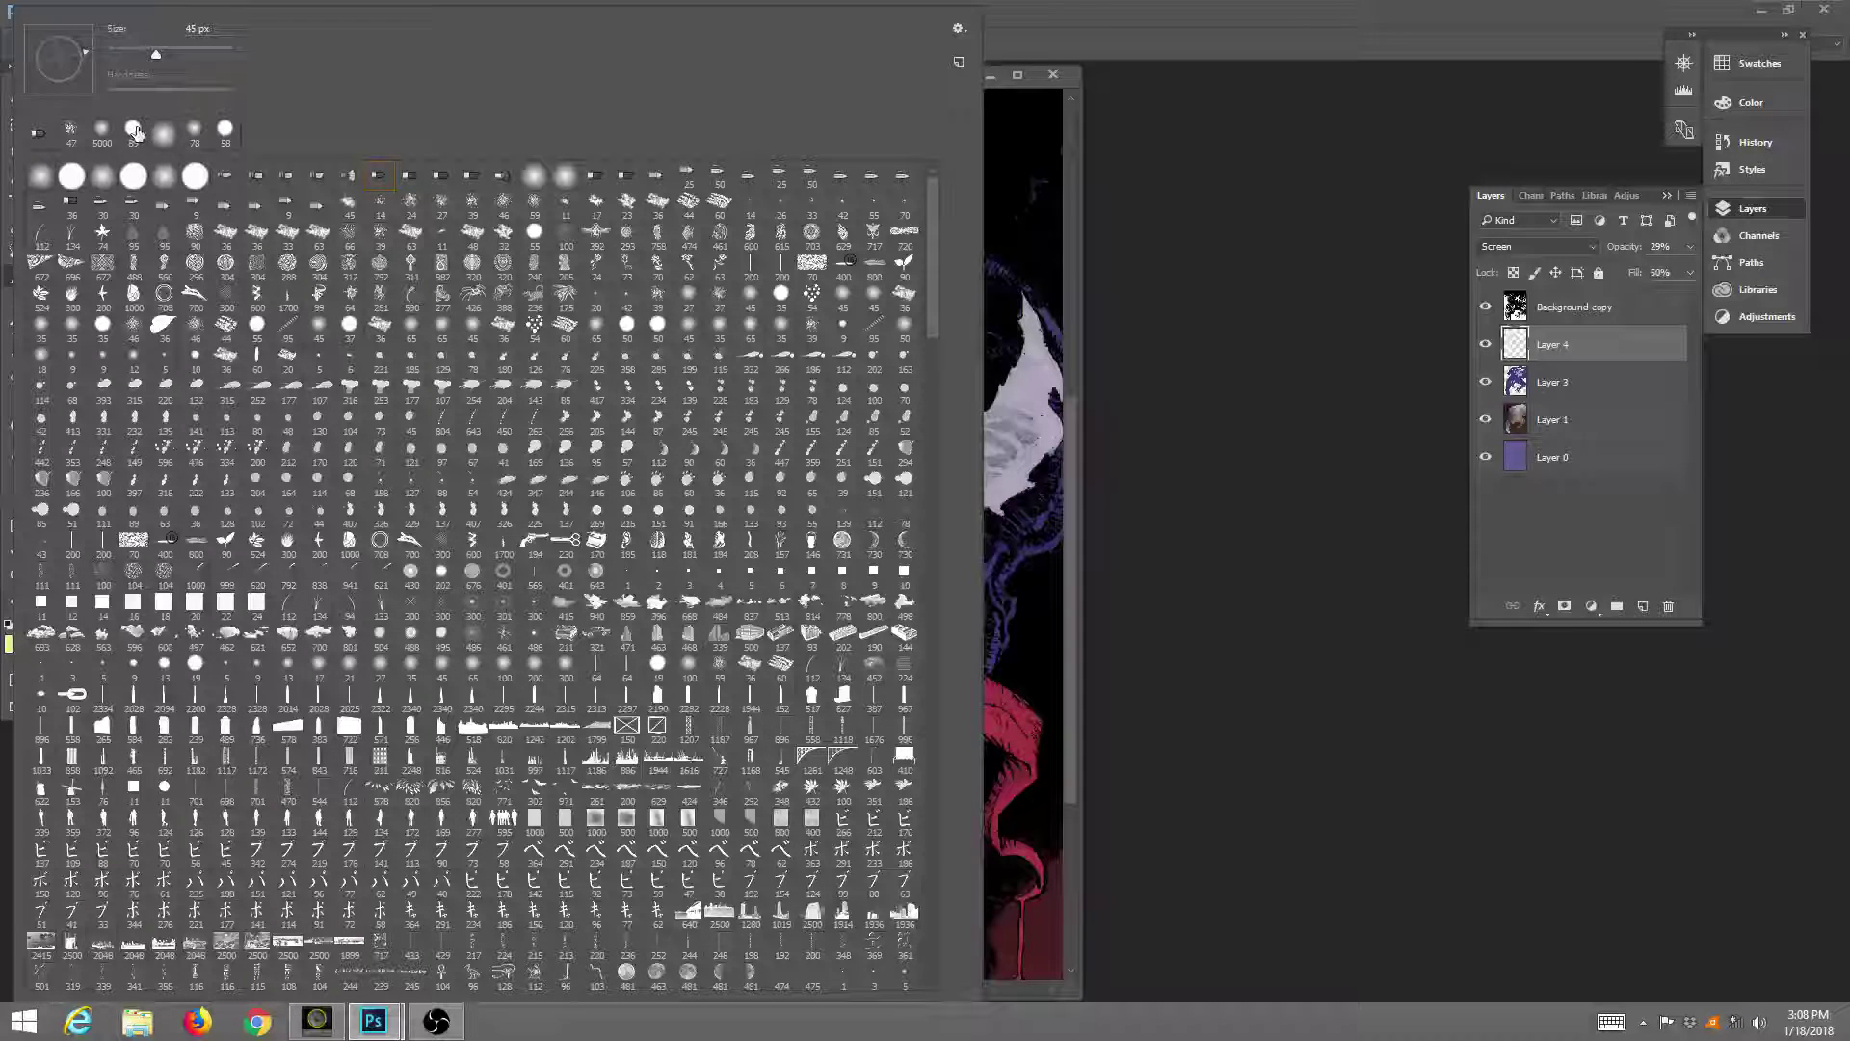
pyautogui.click(135, 131)
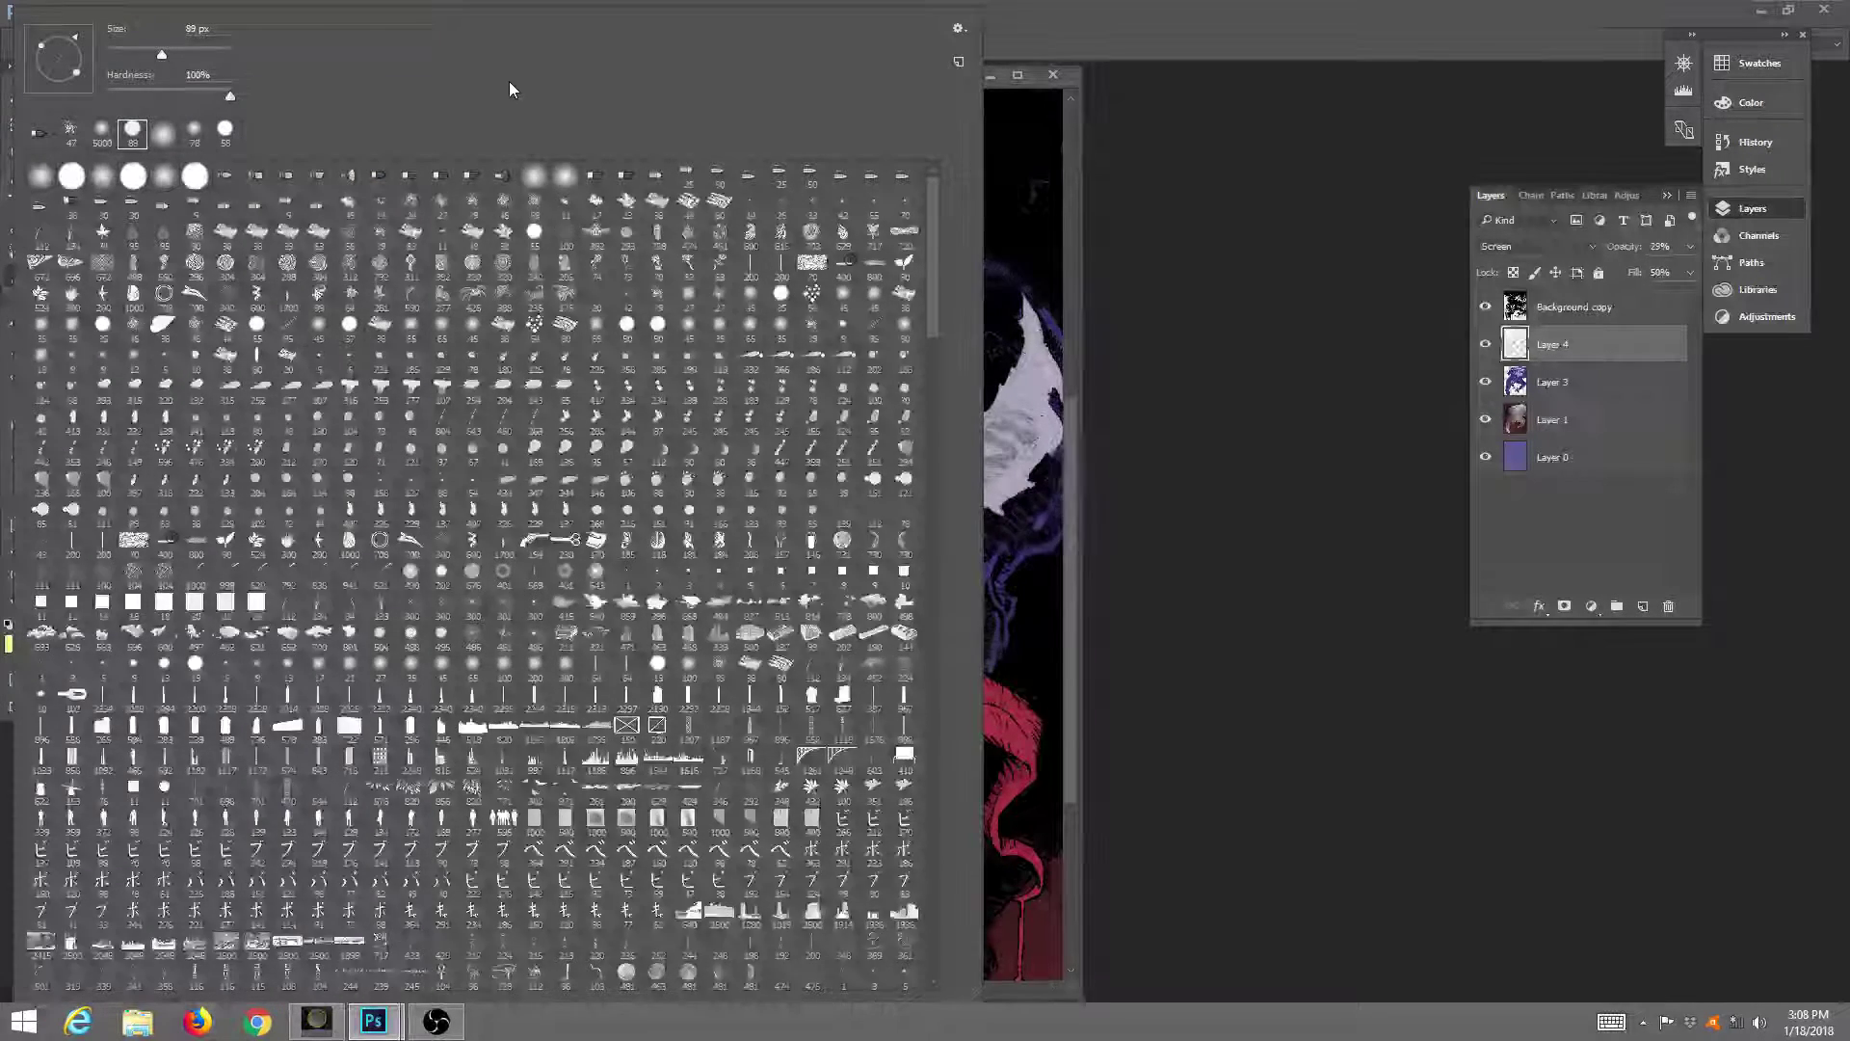
pyautogui.press('Return')
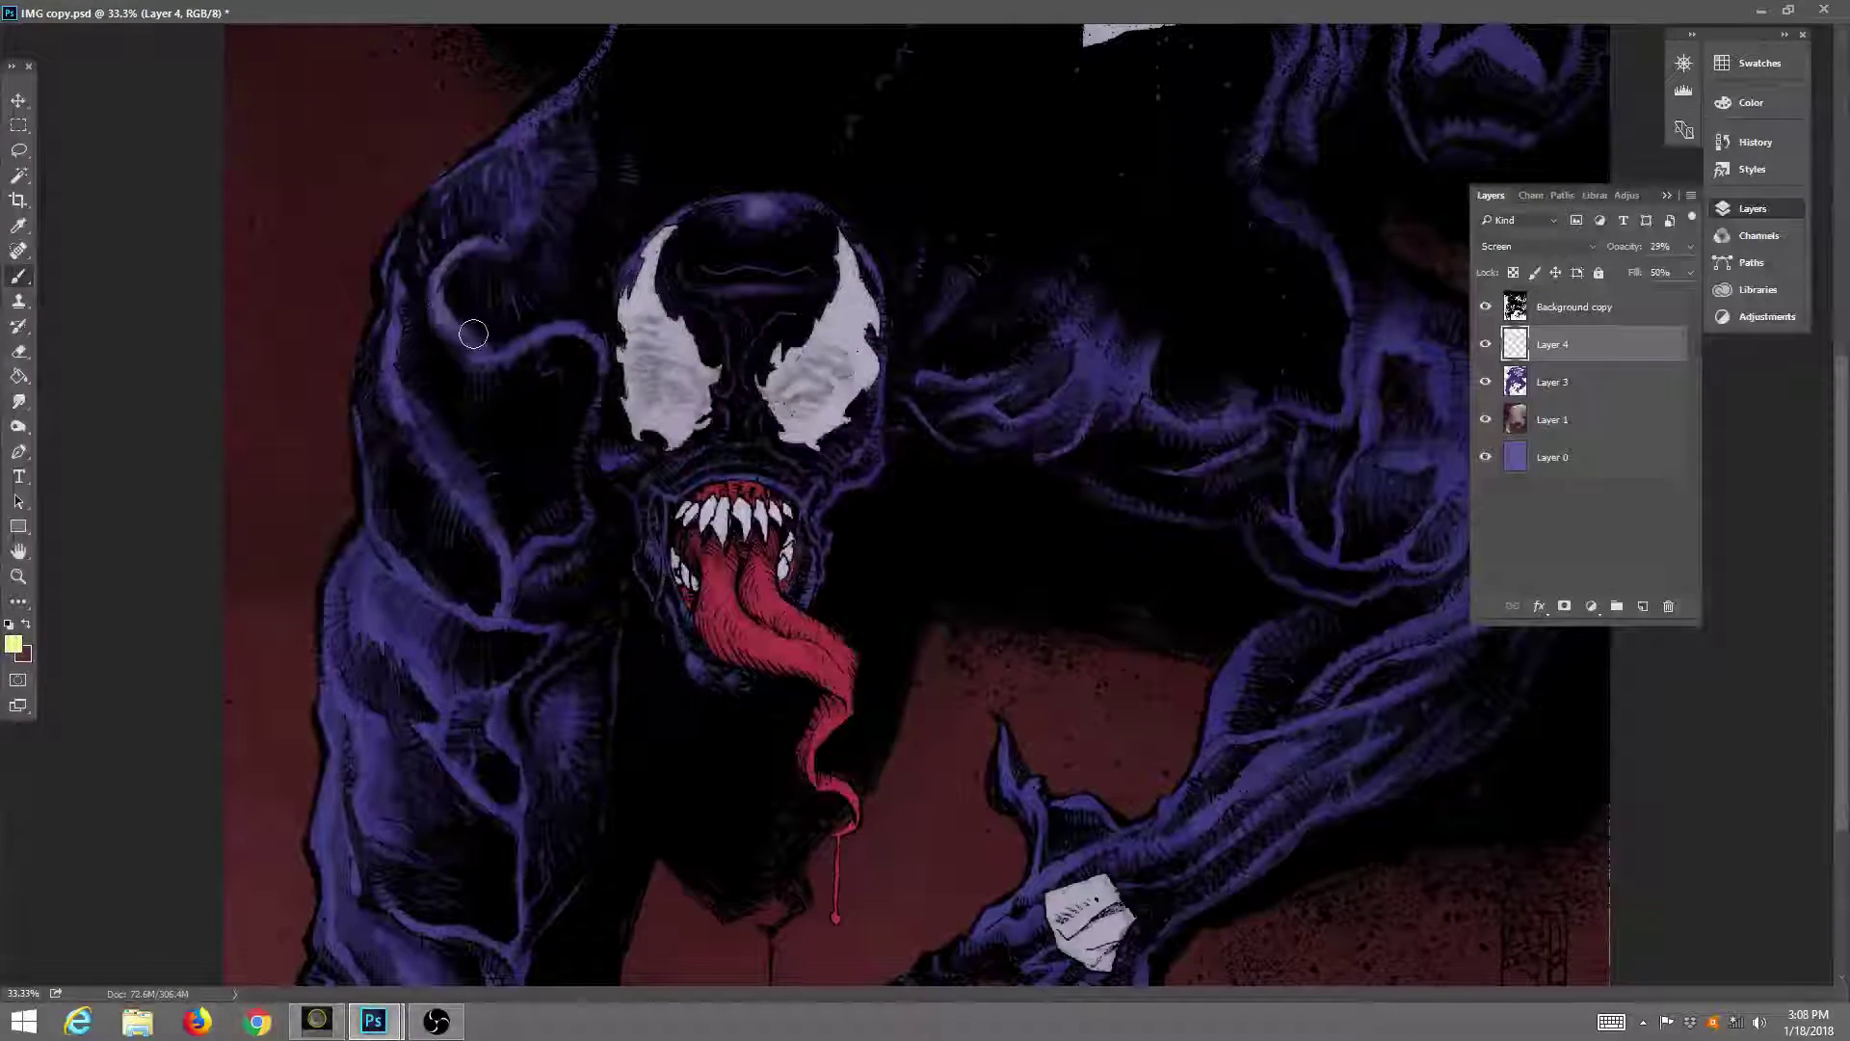
pyautogui.moveTo(494, 334)
pyautogui.mouseDown()
pyautogui.moveTo(562, 305)
pyautogui.moveTo(528, 324)
pyautogui.moveTo(575, 344)
pyautogui.mouseUp()
pyautogui.moveTo(403, 304)
pyautogui.mouseDown()
pyautogui.moveTo(391, 371)
pyautogui.moveTo(406, 409)
pyautogui.moveTo(392, 378)
pyautogui.mouseUp()
pyautogui.moveTo(378, 557)
pyautogui.mouseDown()
pyautogui.moveTo(338, 579)
pyautogui.moveTo(351, 594)
pyautogui.moveTo(372, 570)
pyautogui.moveTo(396, 643)
pyautogui.moveTo(385, 561)
pyautogui.moveTo(394, 574)
pyautogui.moveTo(459, 402)
pyautogui.moveTo(372, 667)
pyautogui.moveTo(330, 621)
pyautogui.moveTo(373, 704)
pyautogui.mouseUp()
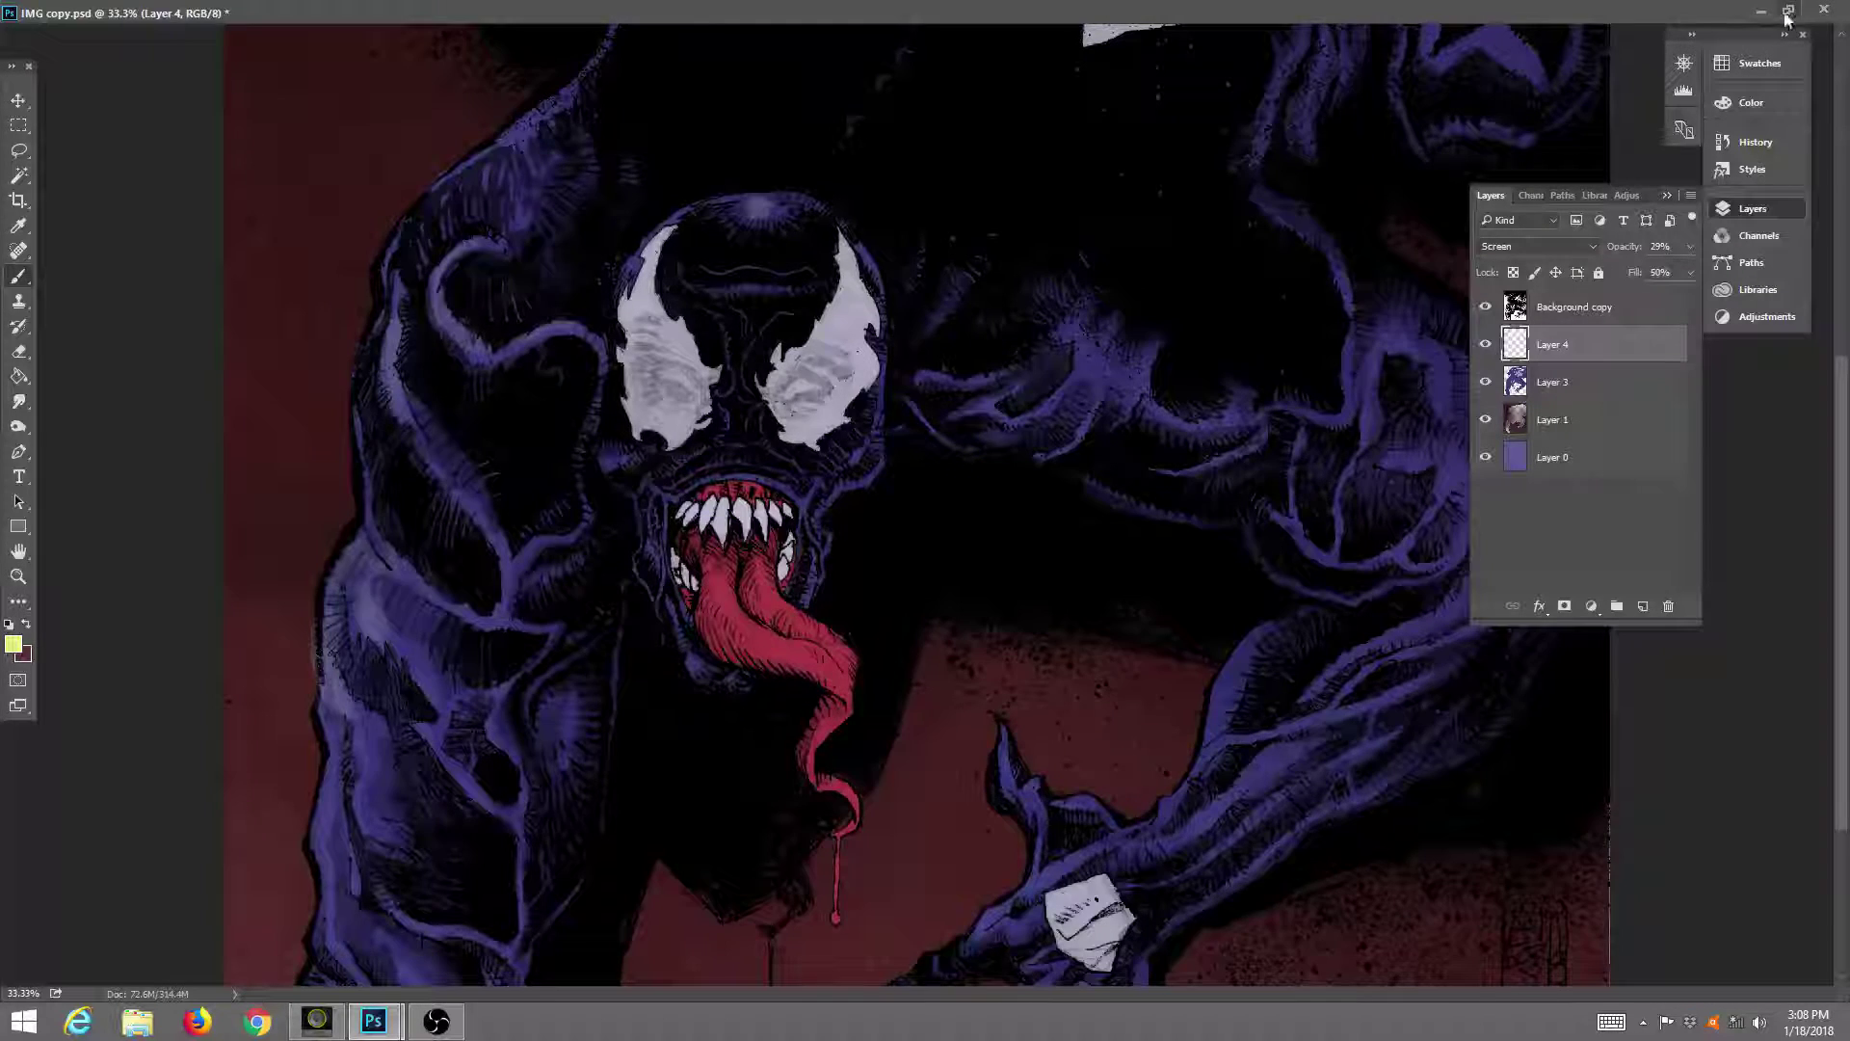
# Exit full-screen view and undo the last brush strokes.
pyautogui.press('f')
pyautogui.click(88, 14)
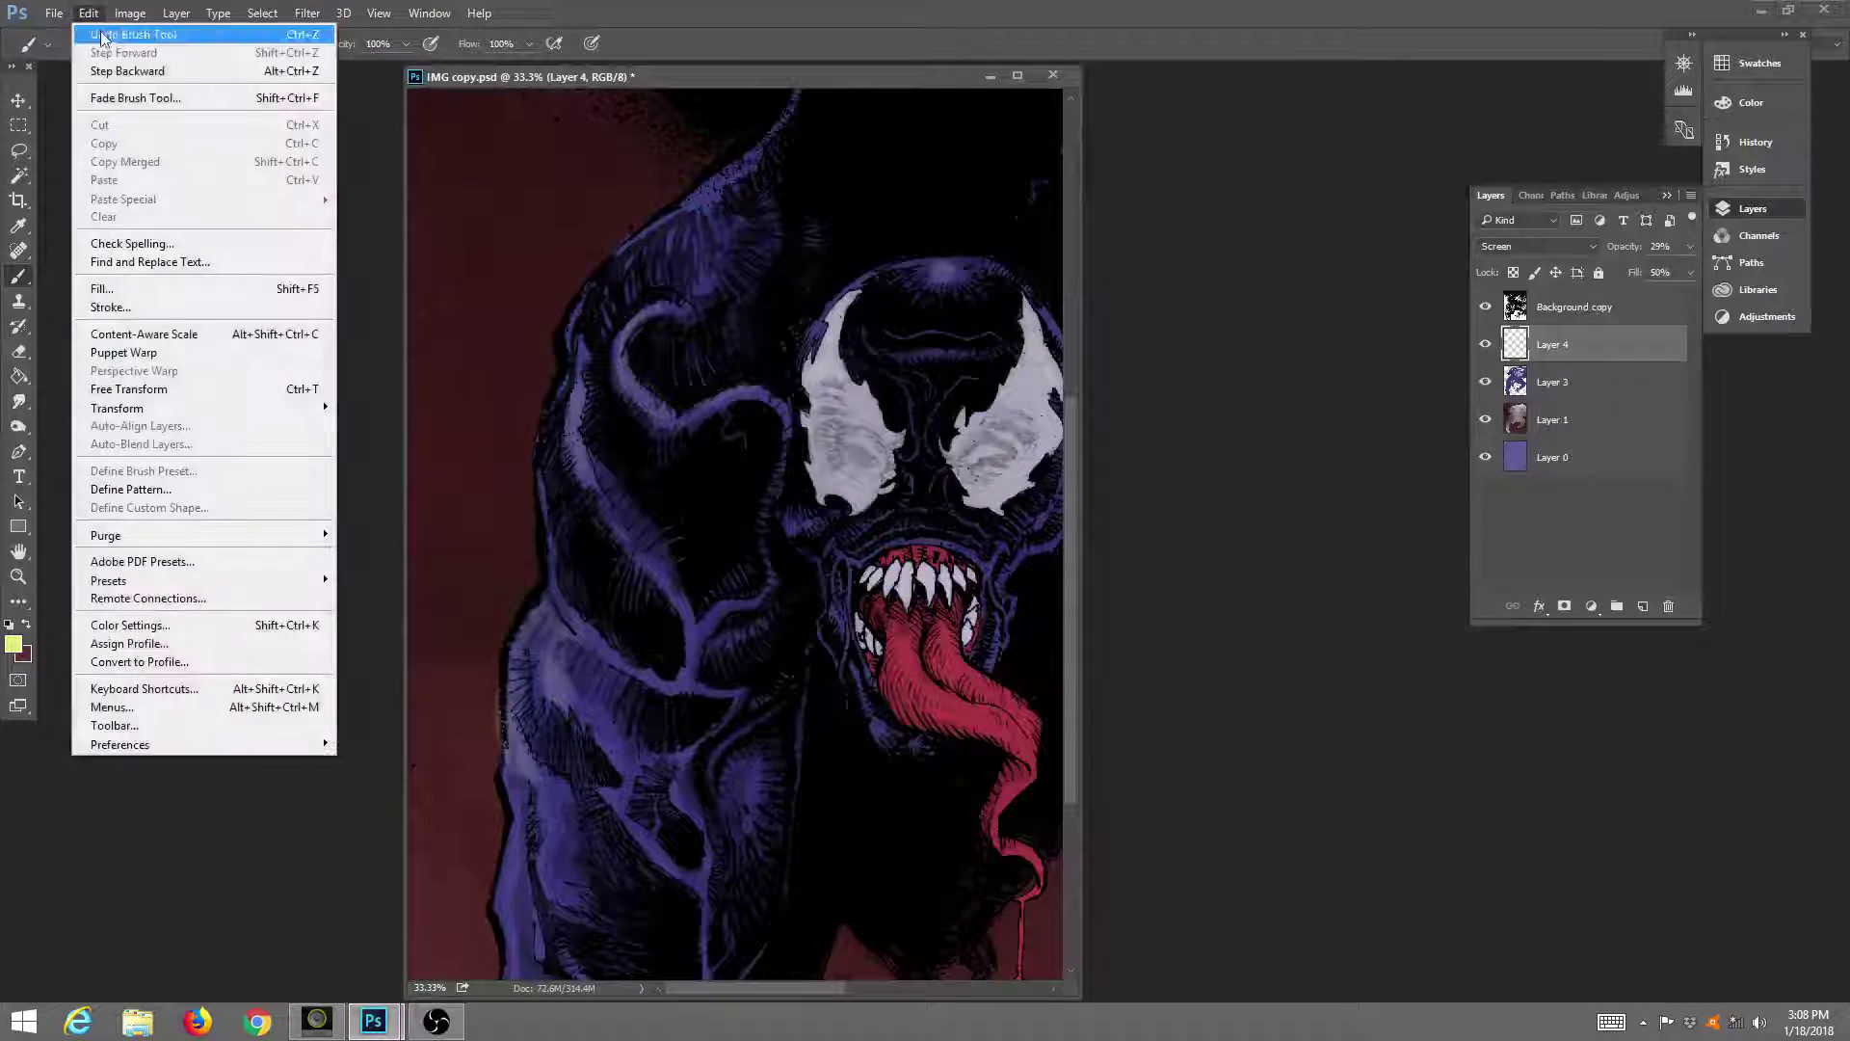
pyautogui.click(102, 35)
# Paint faint highlights on both cheeks, the shoulder and the right arm and forearm.
pyautogui.click(1019, 74)
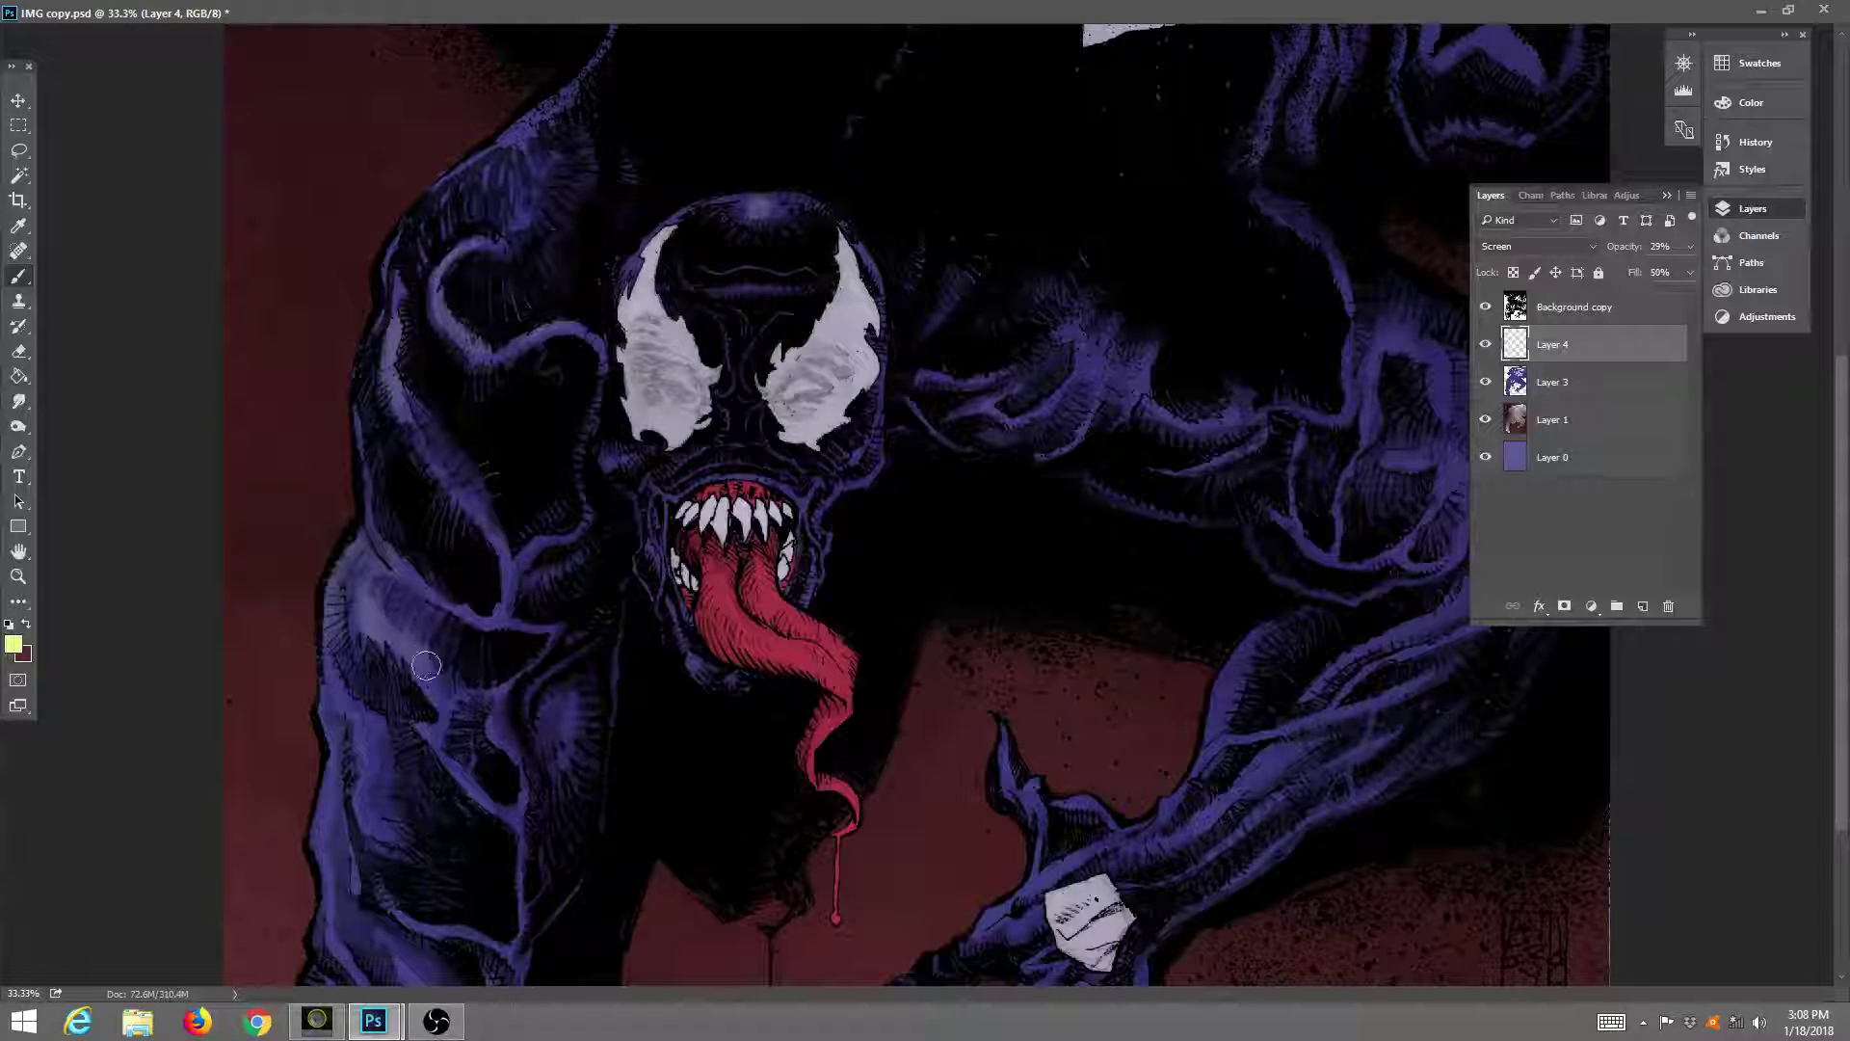
pyautogui.moveTo(624, 458); pyautogui.dragTo(620, 459)
pyautogui.moveTo(845, 457); pyautogui.dragTo(853, 454)
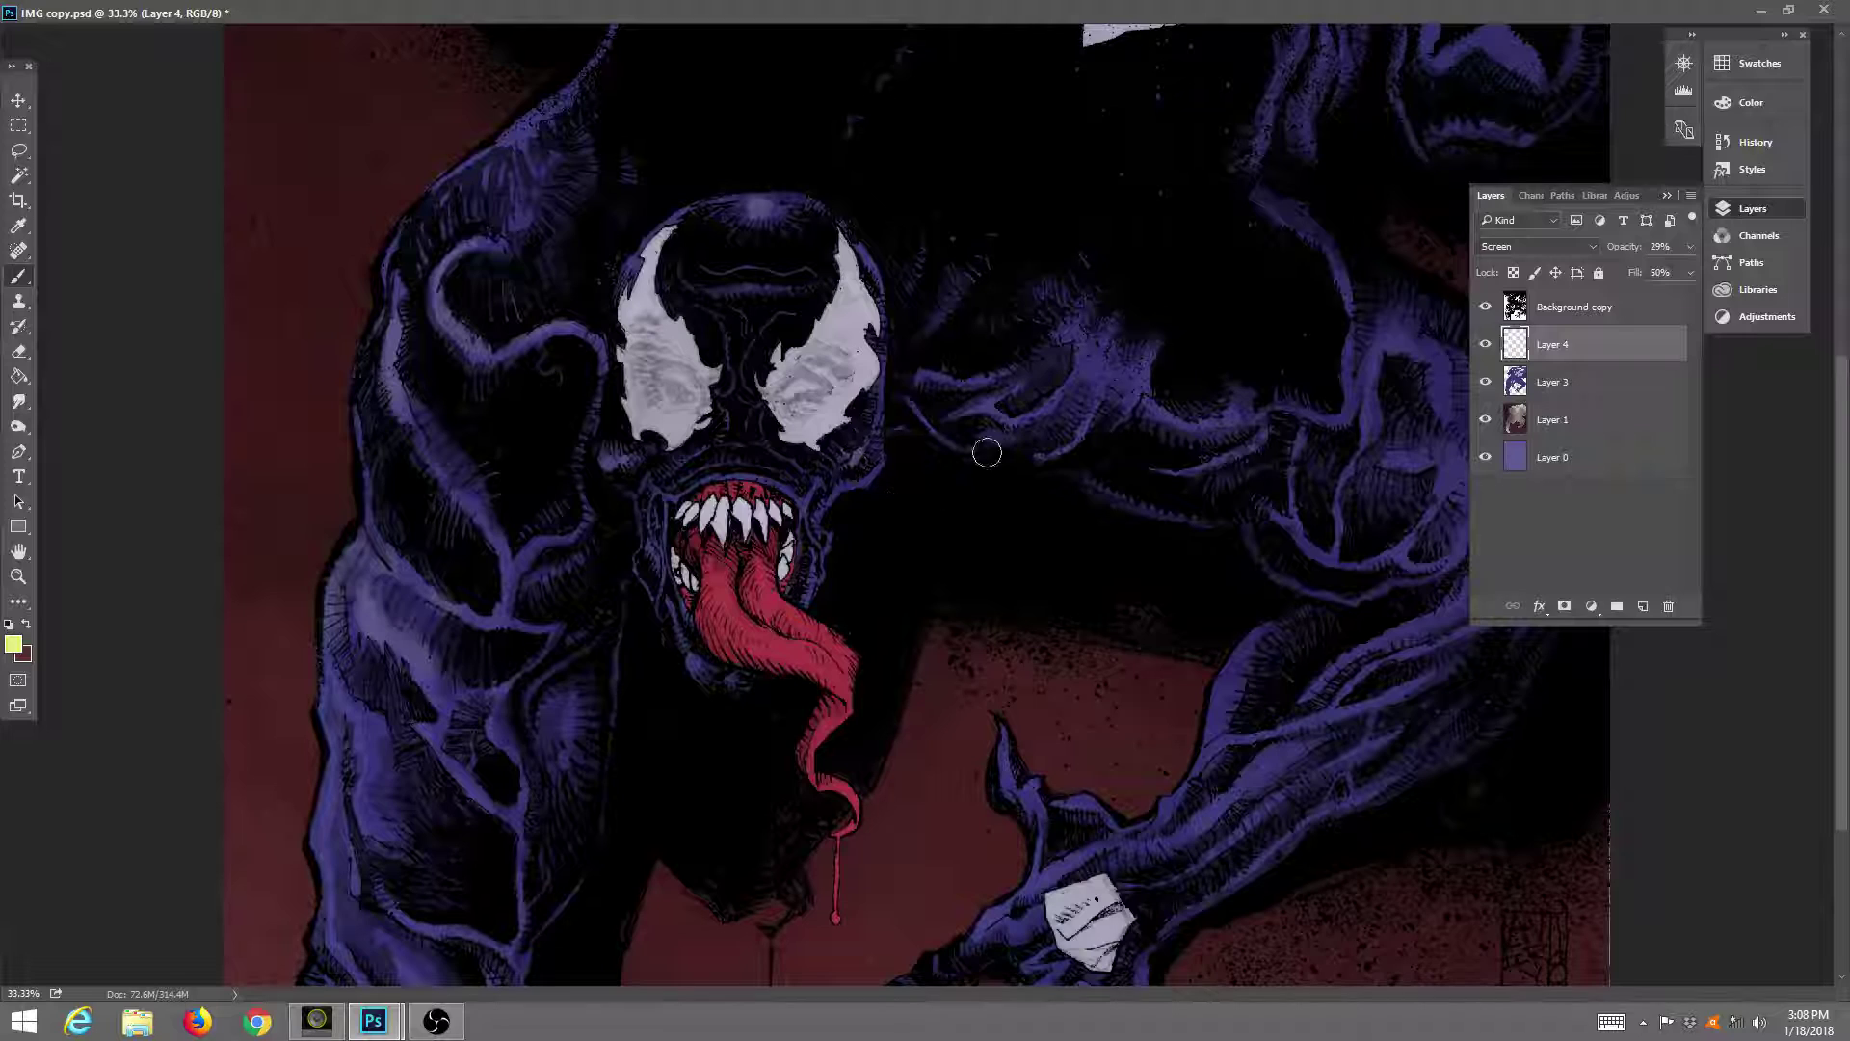
pyautogui.moveTo(1067, 371)
pyautogui.mouseDown()
pyautogui.moveTo(1094, 338)
pyautogui.moveTo(1096, 393)
pyautogui.mouseUp()
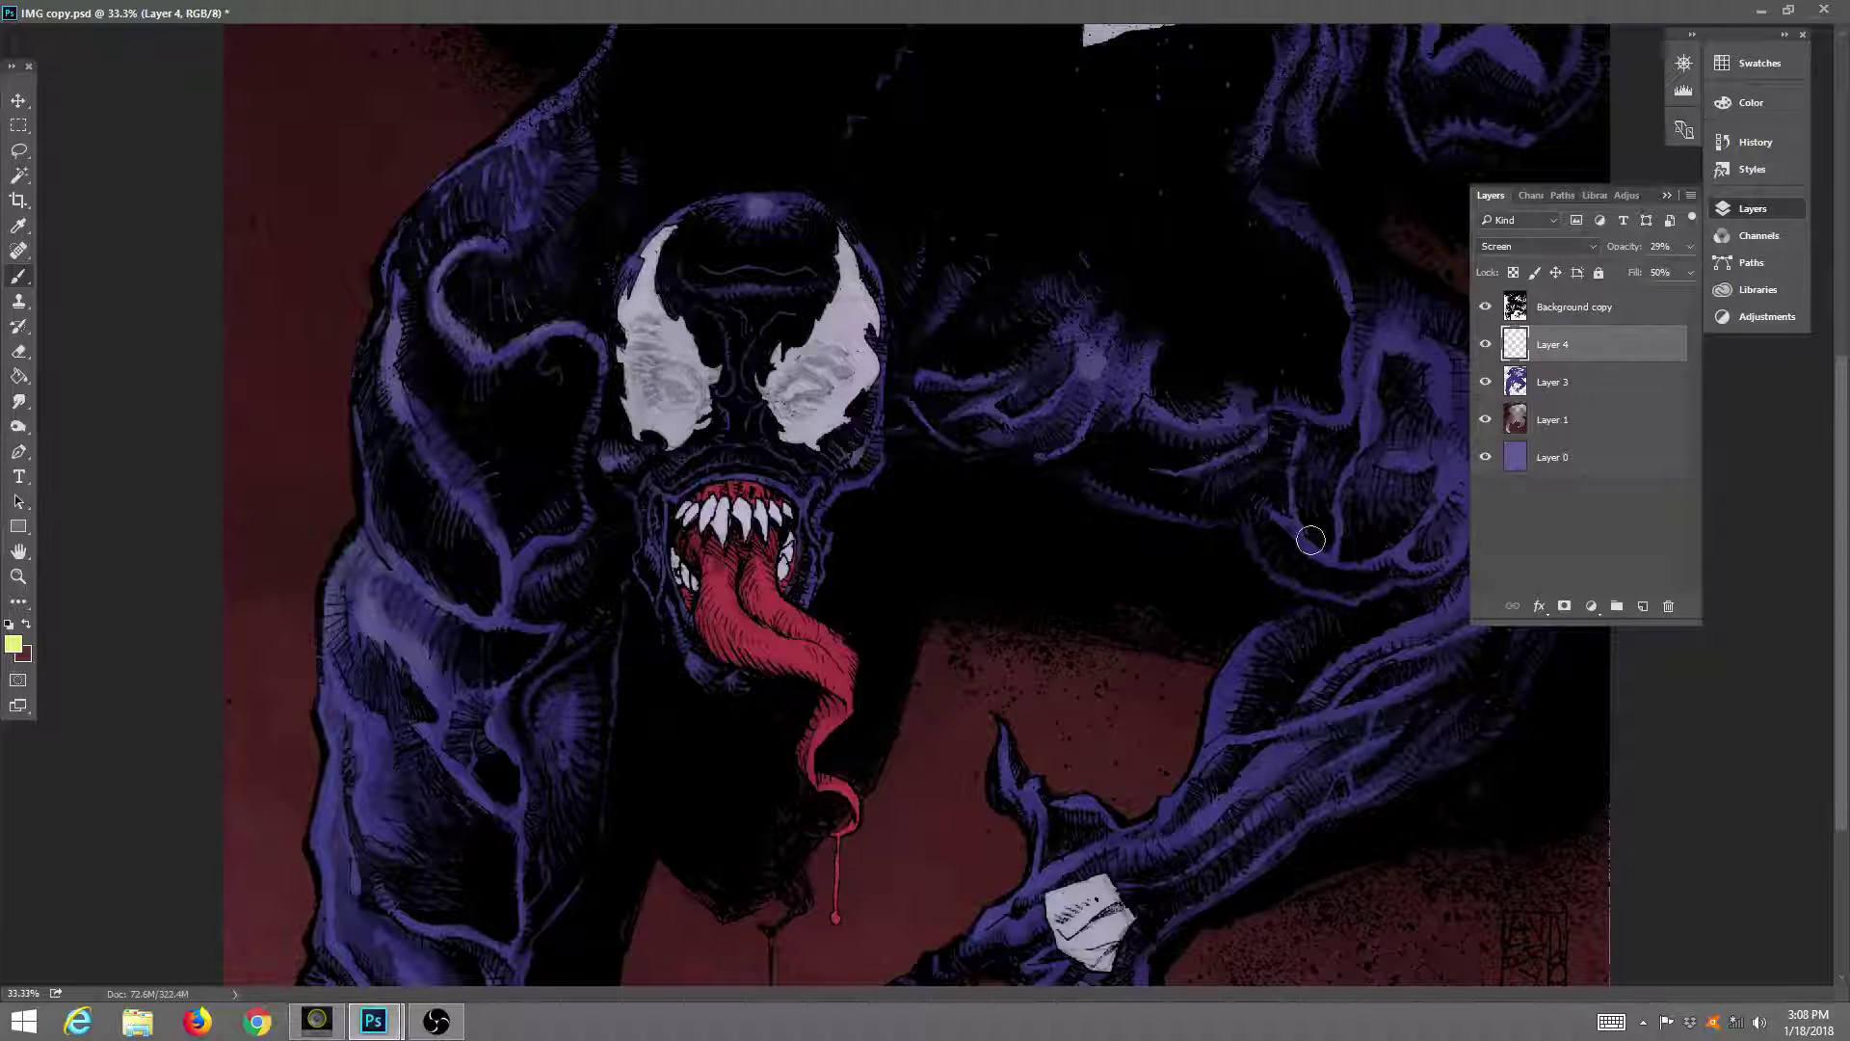
pyautogui.moveTo(1314, 538); pyautogui.dragTo(1373, 561)
pyautogui.moveTo(1256, 657)
pyautogui.mouseDown()
pyautogui.moveTo(1221, 753)
pyautogui.moveTo(1245, 667)
pyautogui.mouseUp()
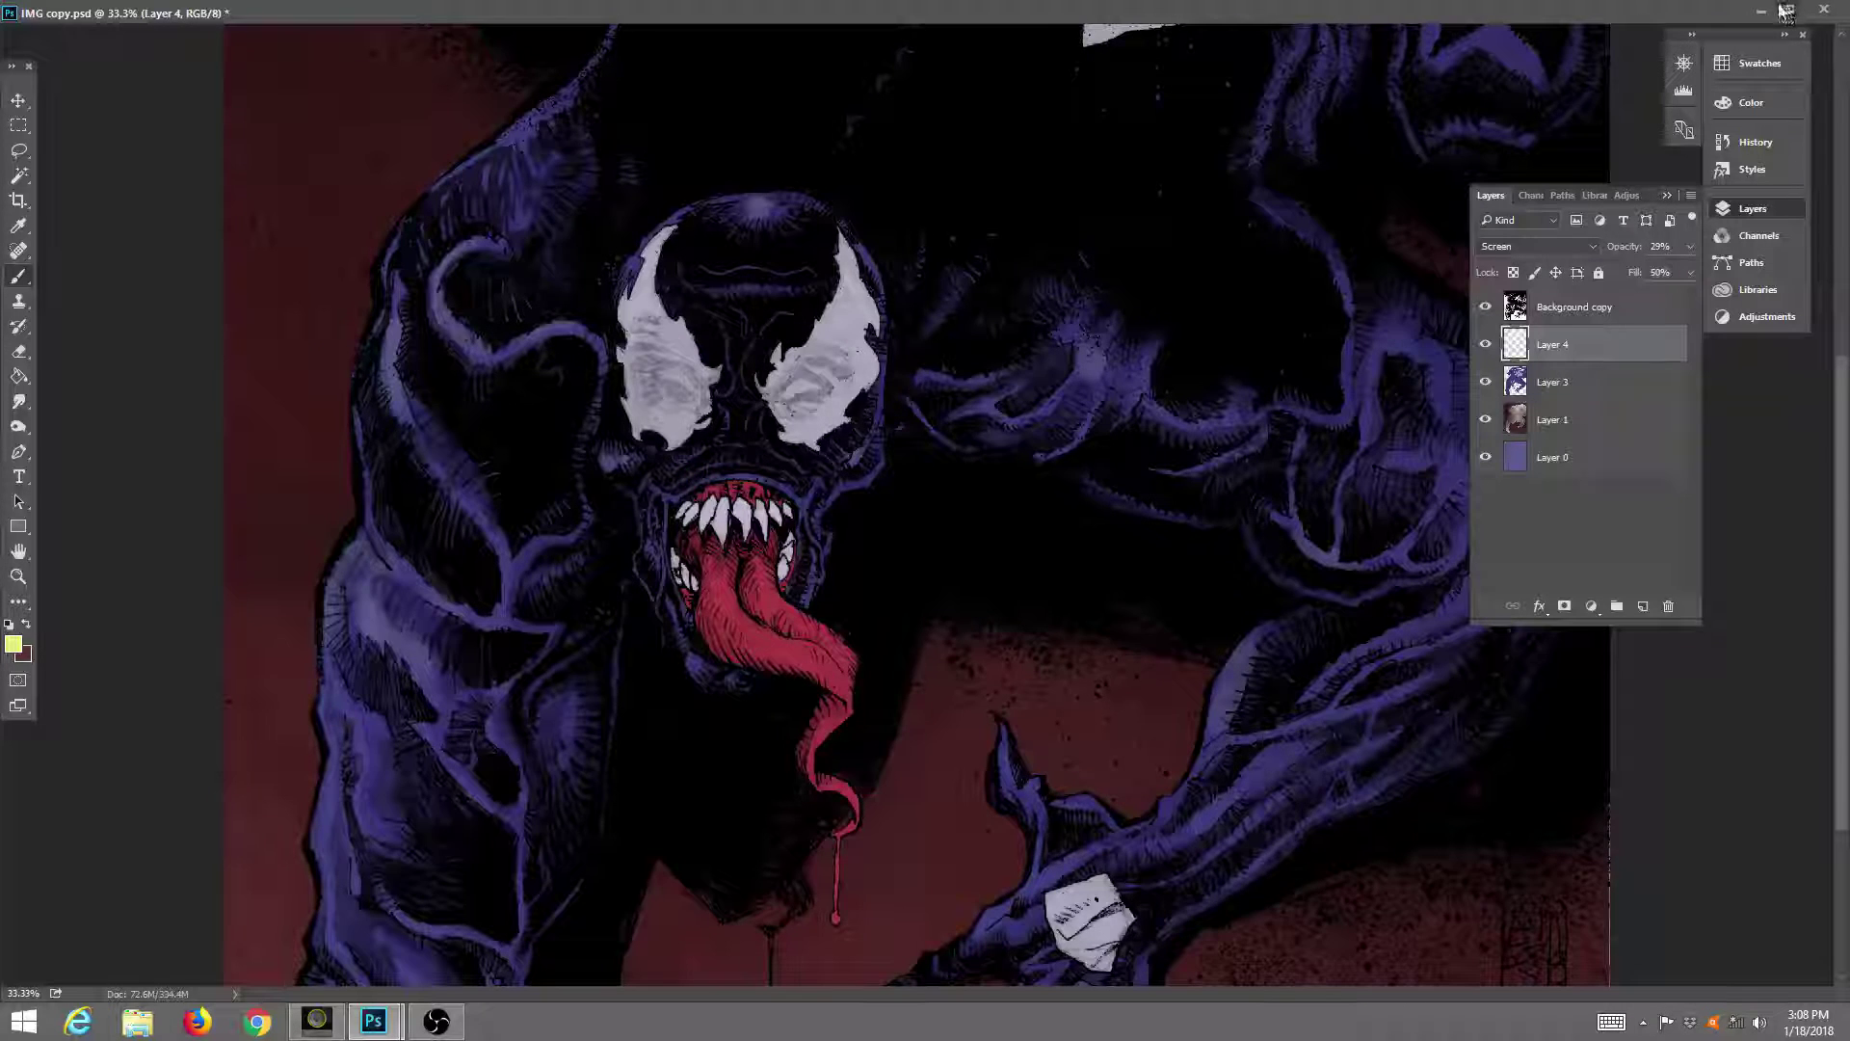
pyautogui.press('f')
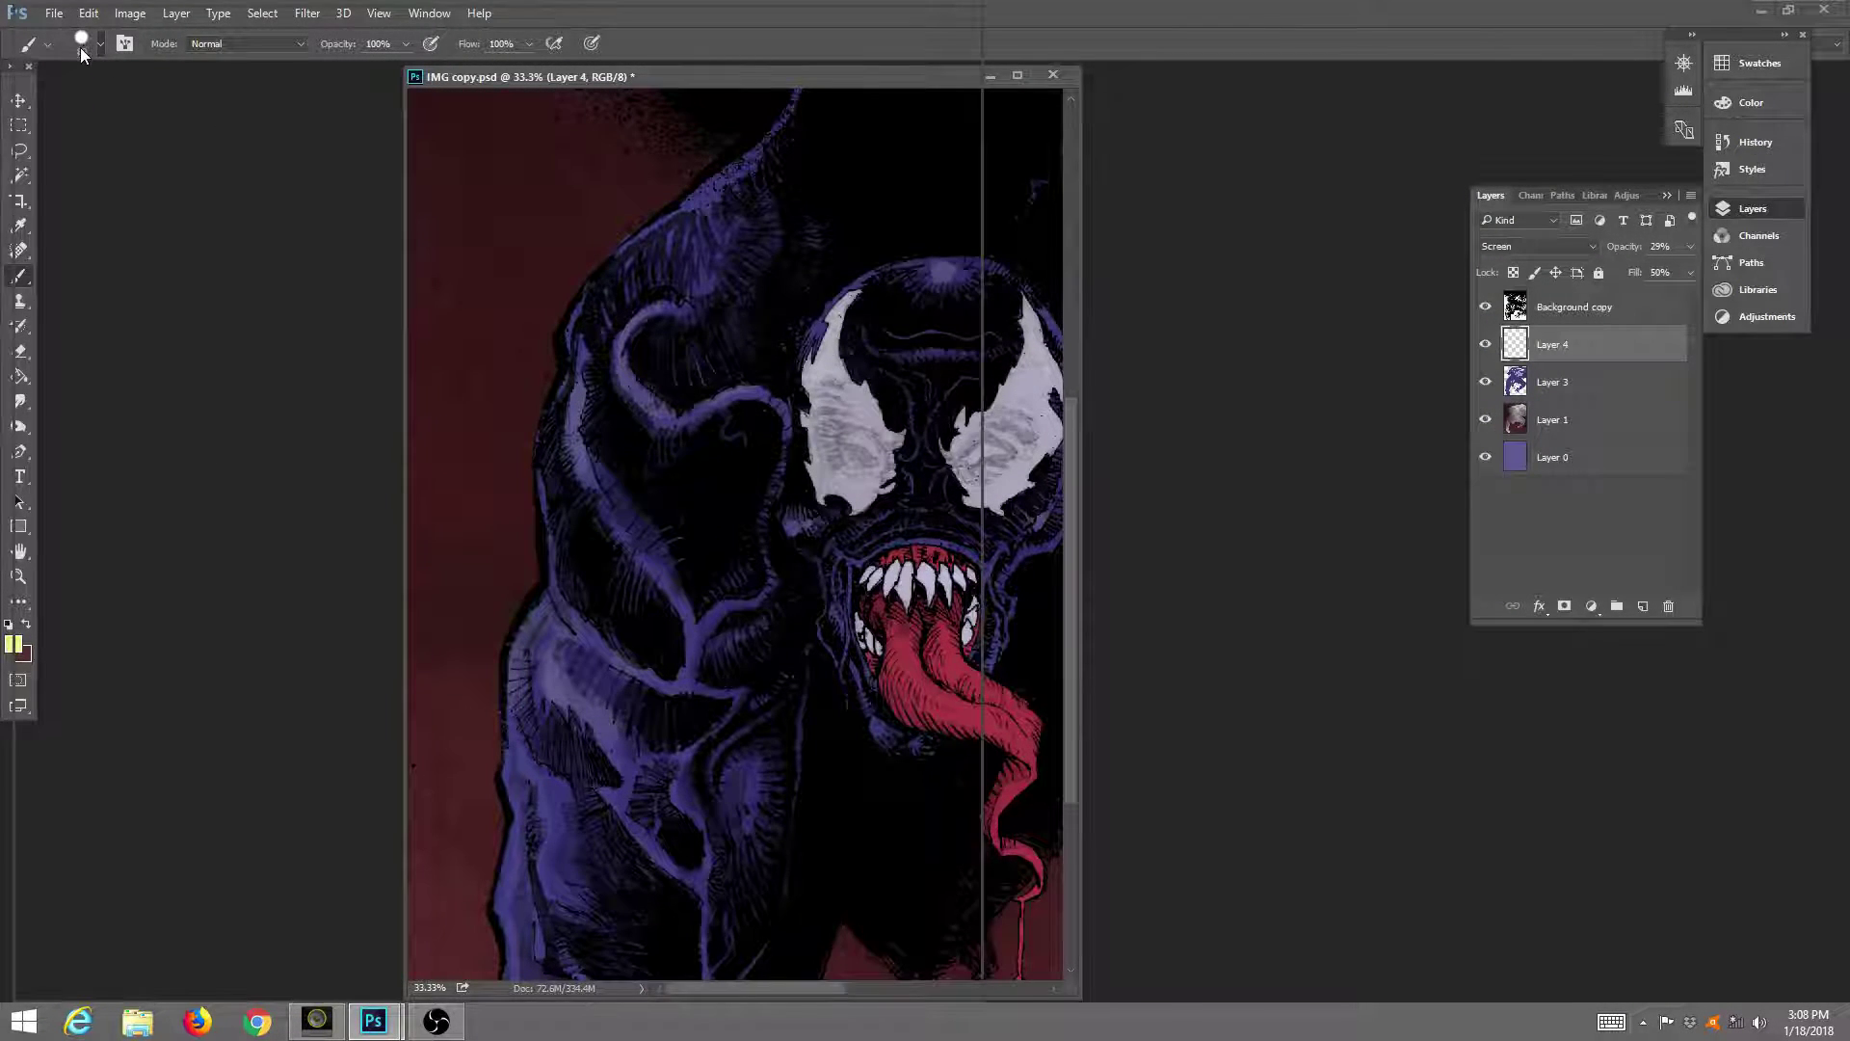
# Shrink the brush and pick the 19 px hard round tip from the preset picker.
pyautogui.click(81, 44)
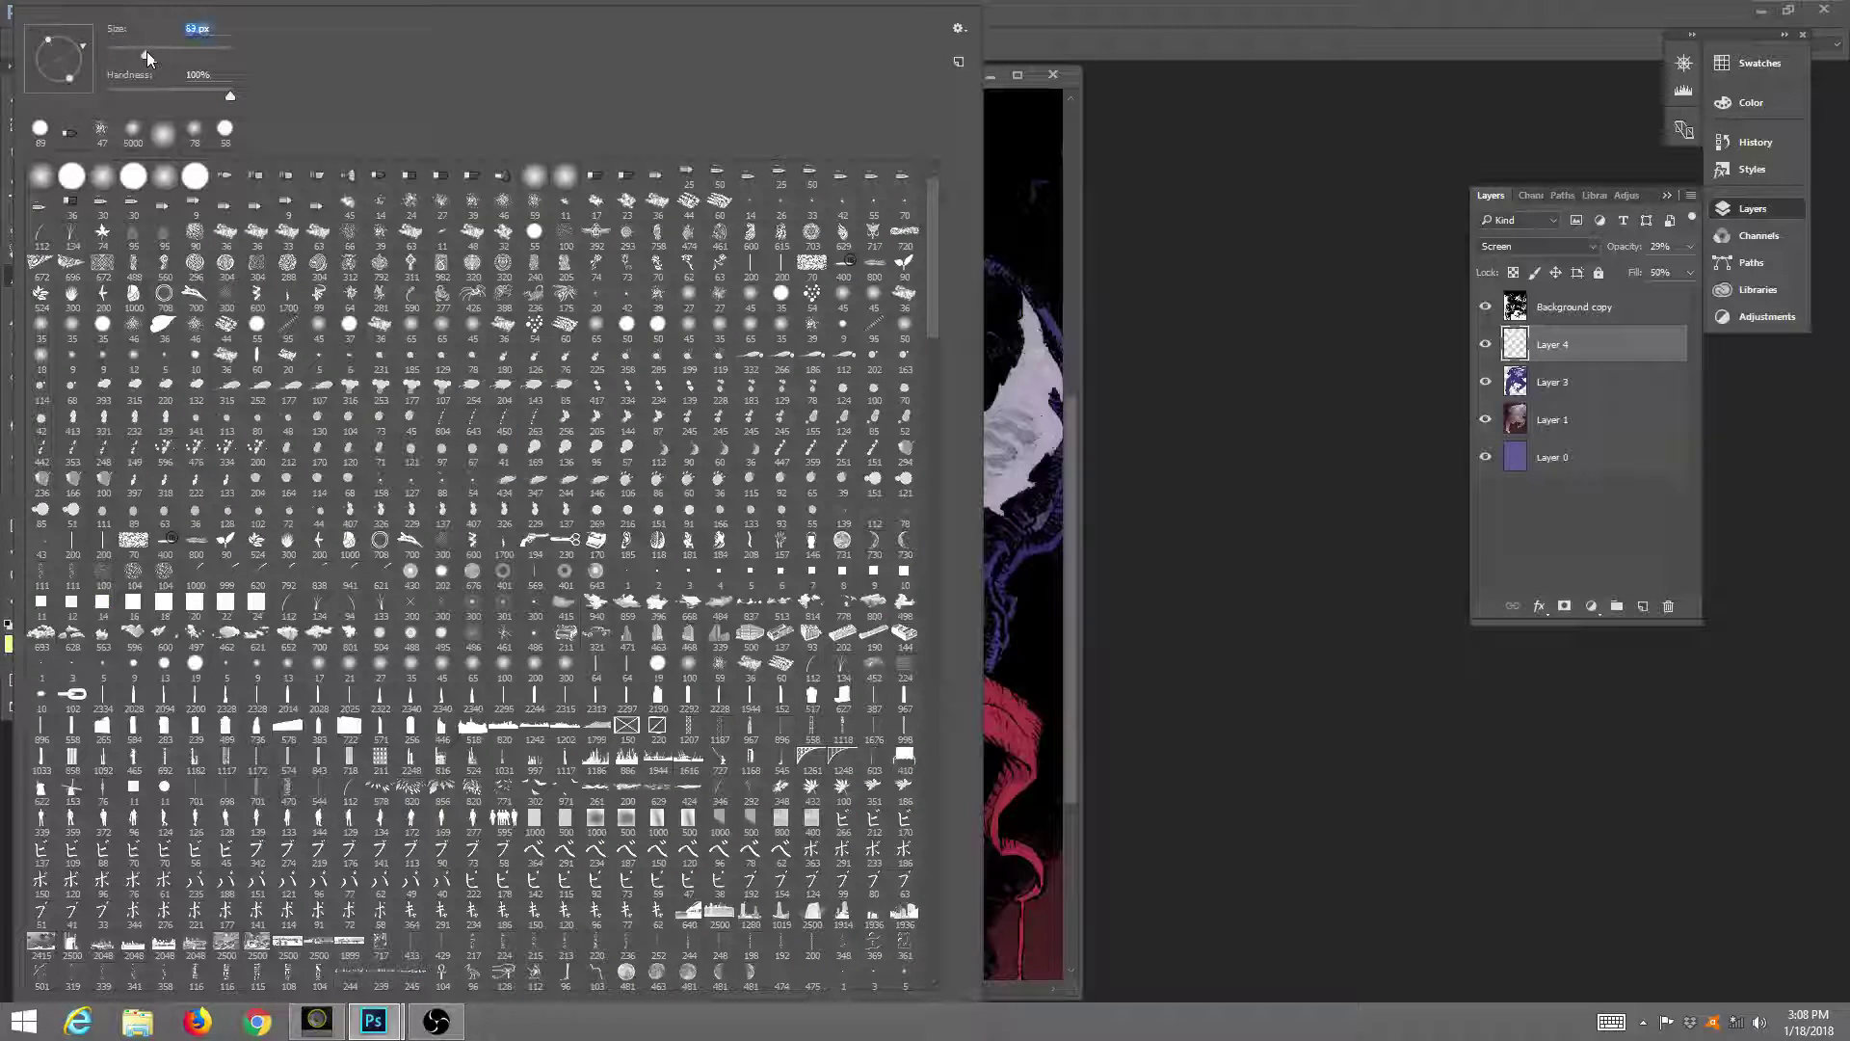
pyautogui.moveTo(146, 53); pyautogui.dragTo(141, 54)
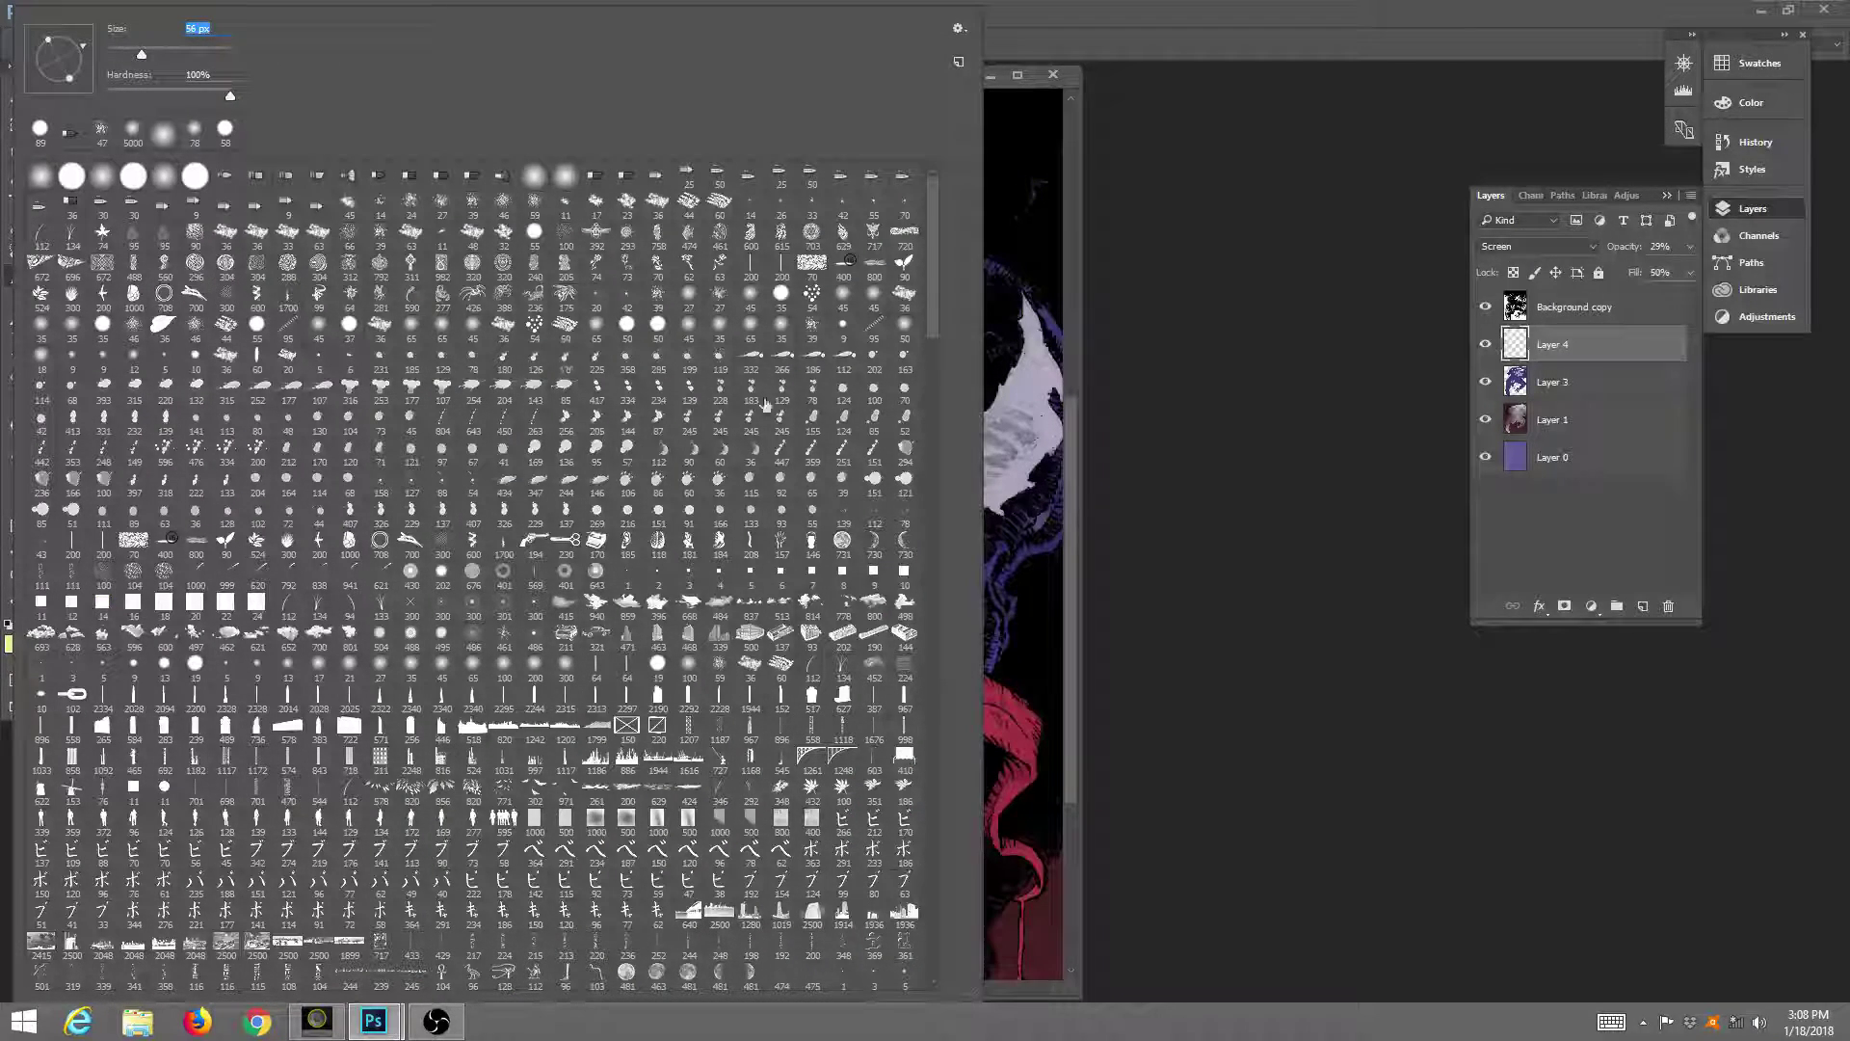
pyautogui.moveTo(929, 298); pyautogui.dragTo(934, 380)
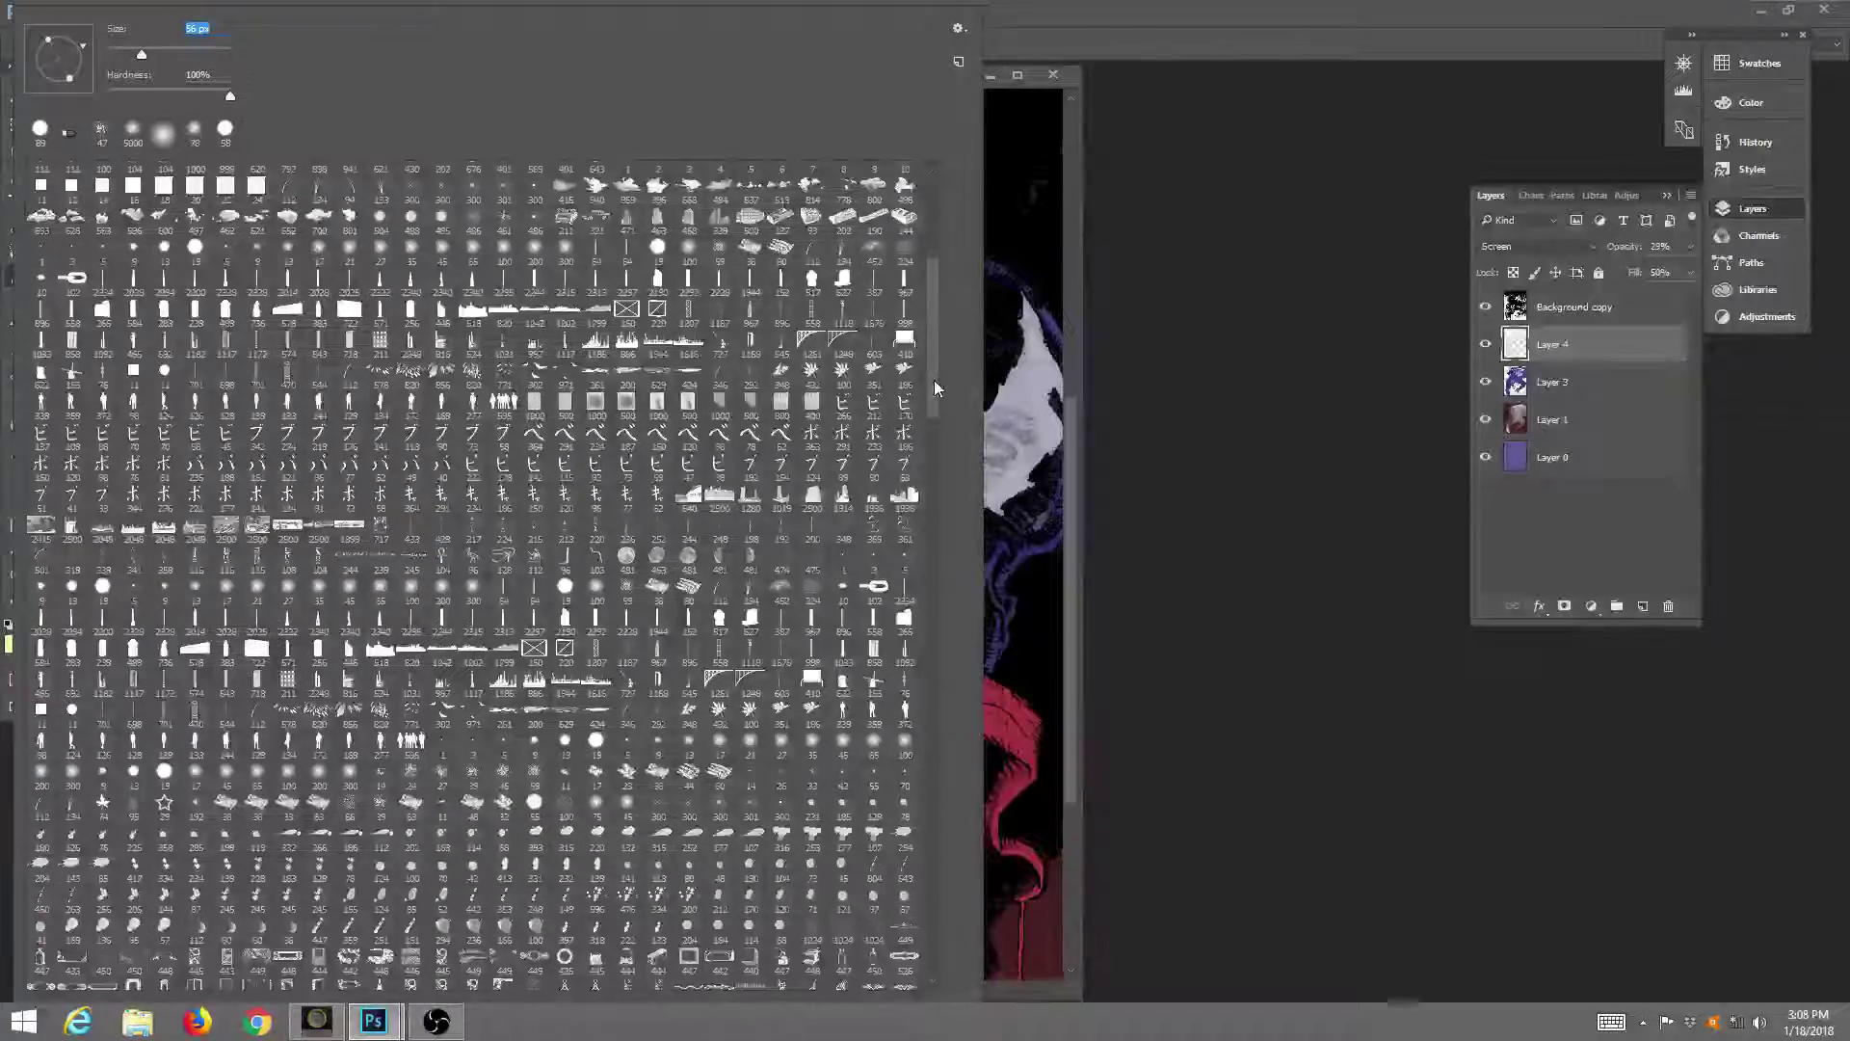
pyautogui.click(598, 742)
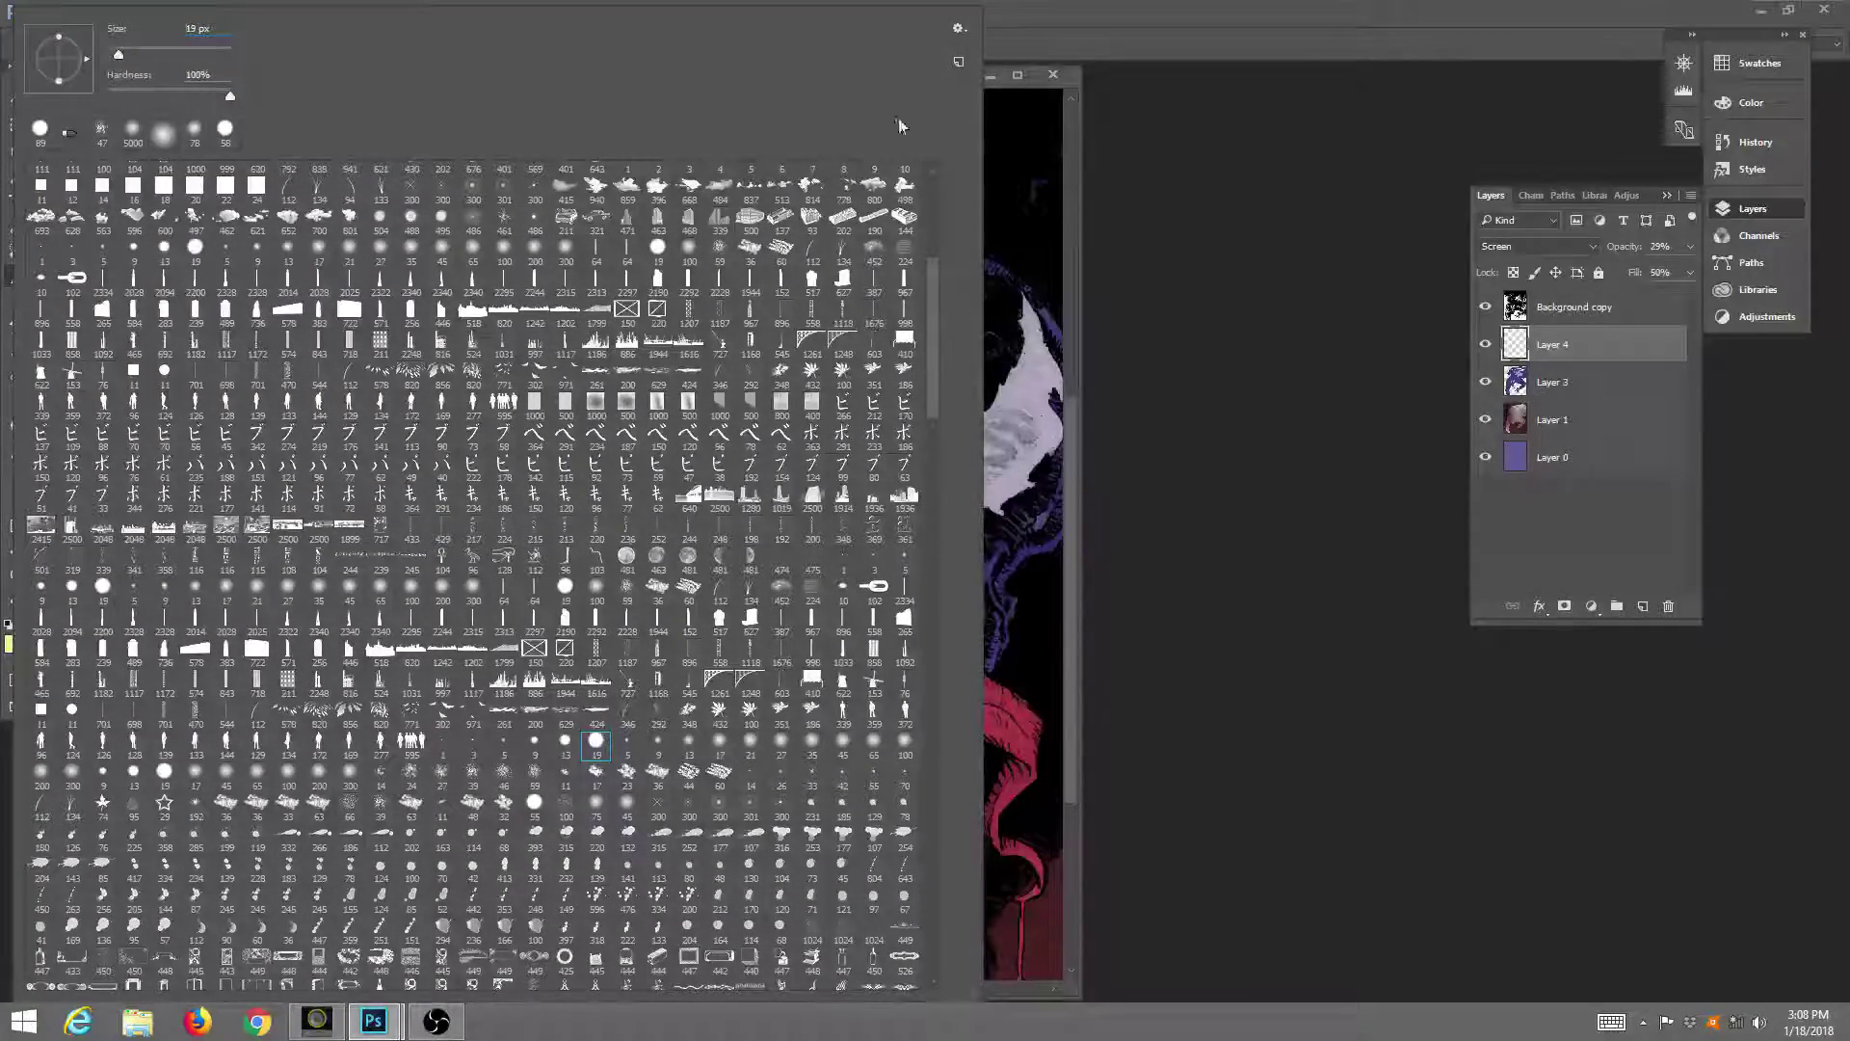
pyautogui.click(1018, 74)
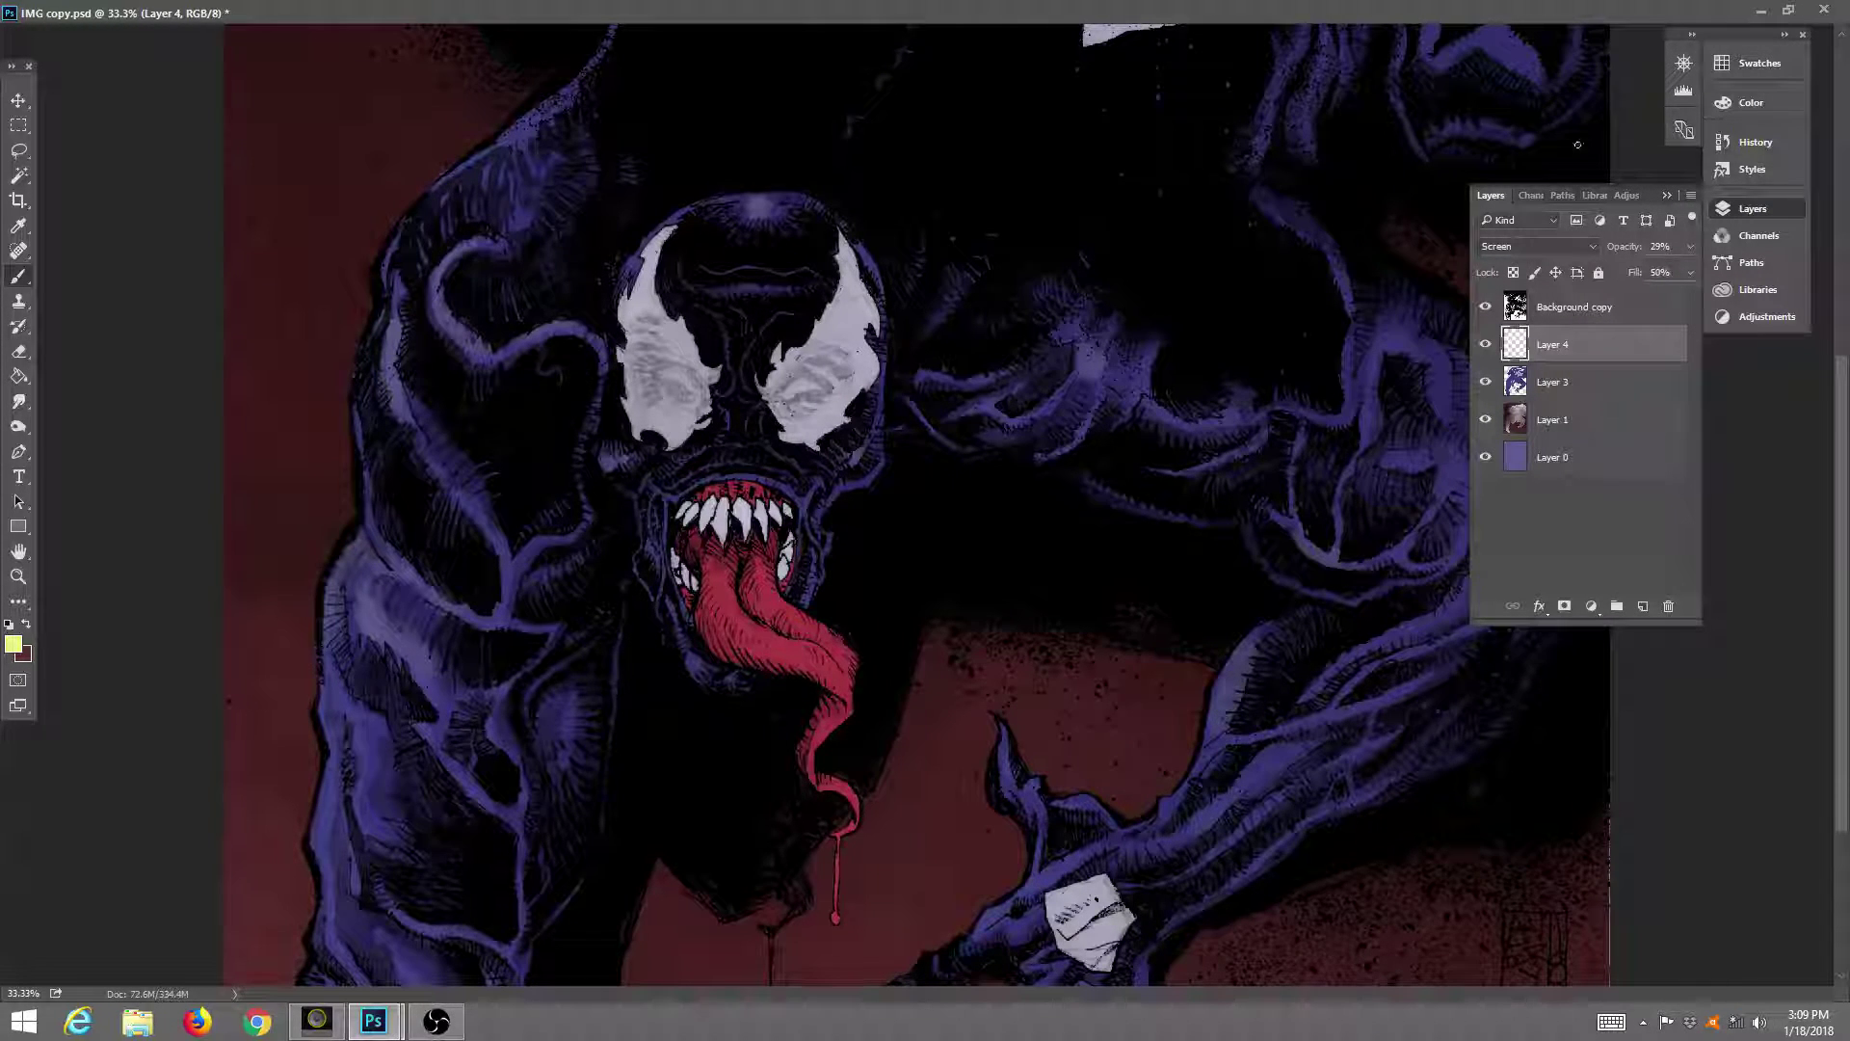
# Restore the workspace, pick the third recently used brush tip and rotate its angle.
pyautogui.click(1789, 11)
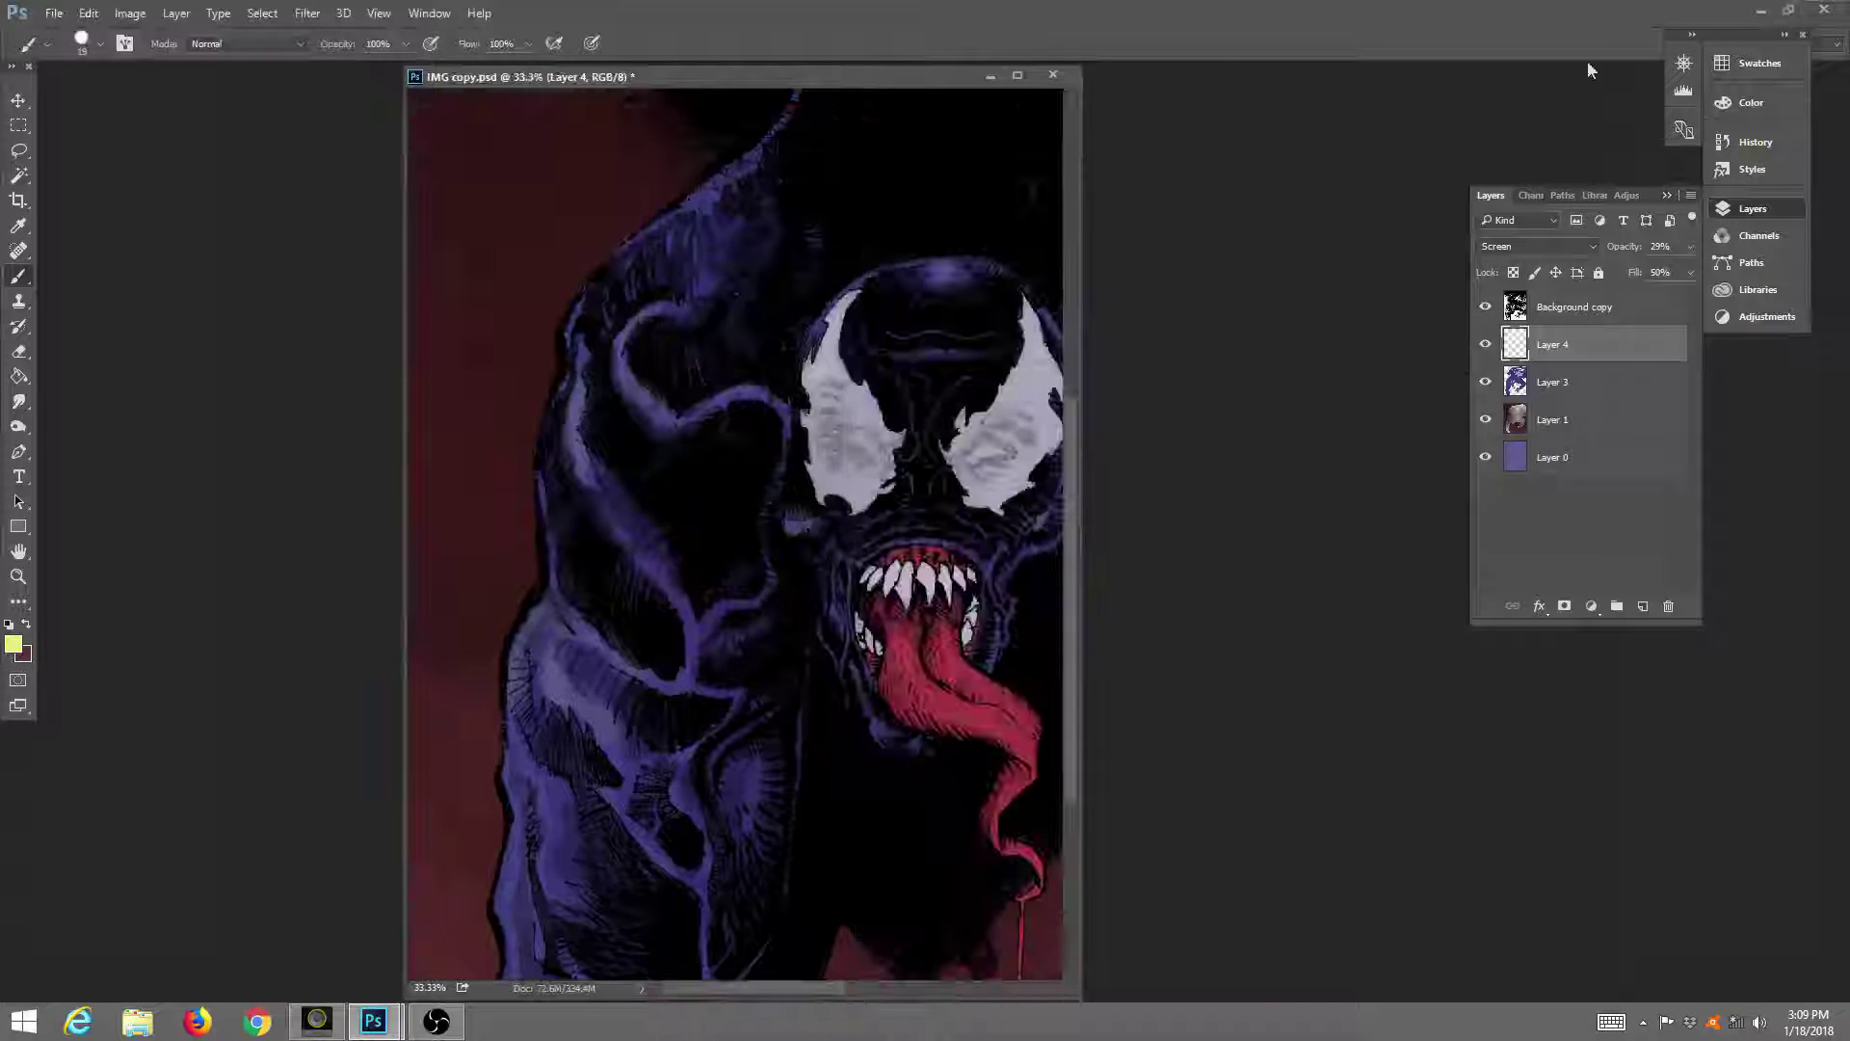
pyautogui.click(100, 43)
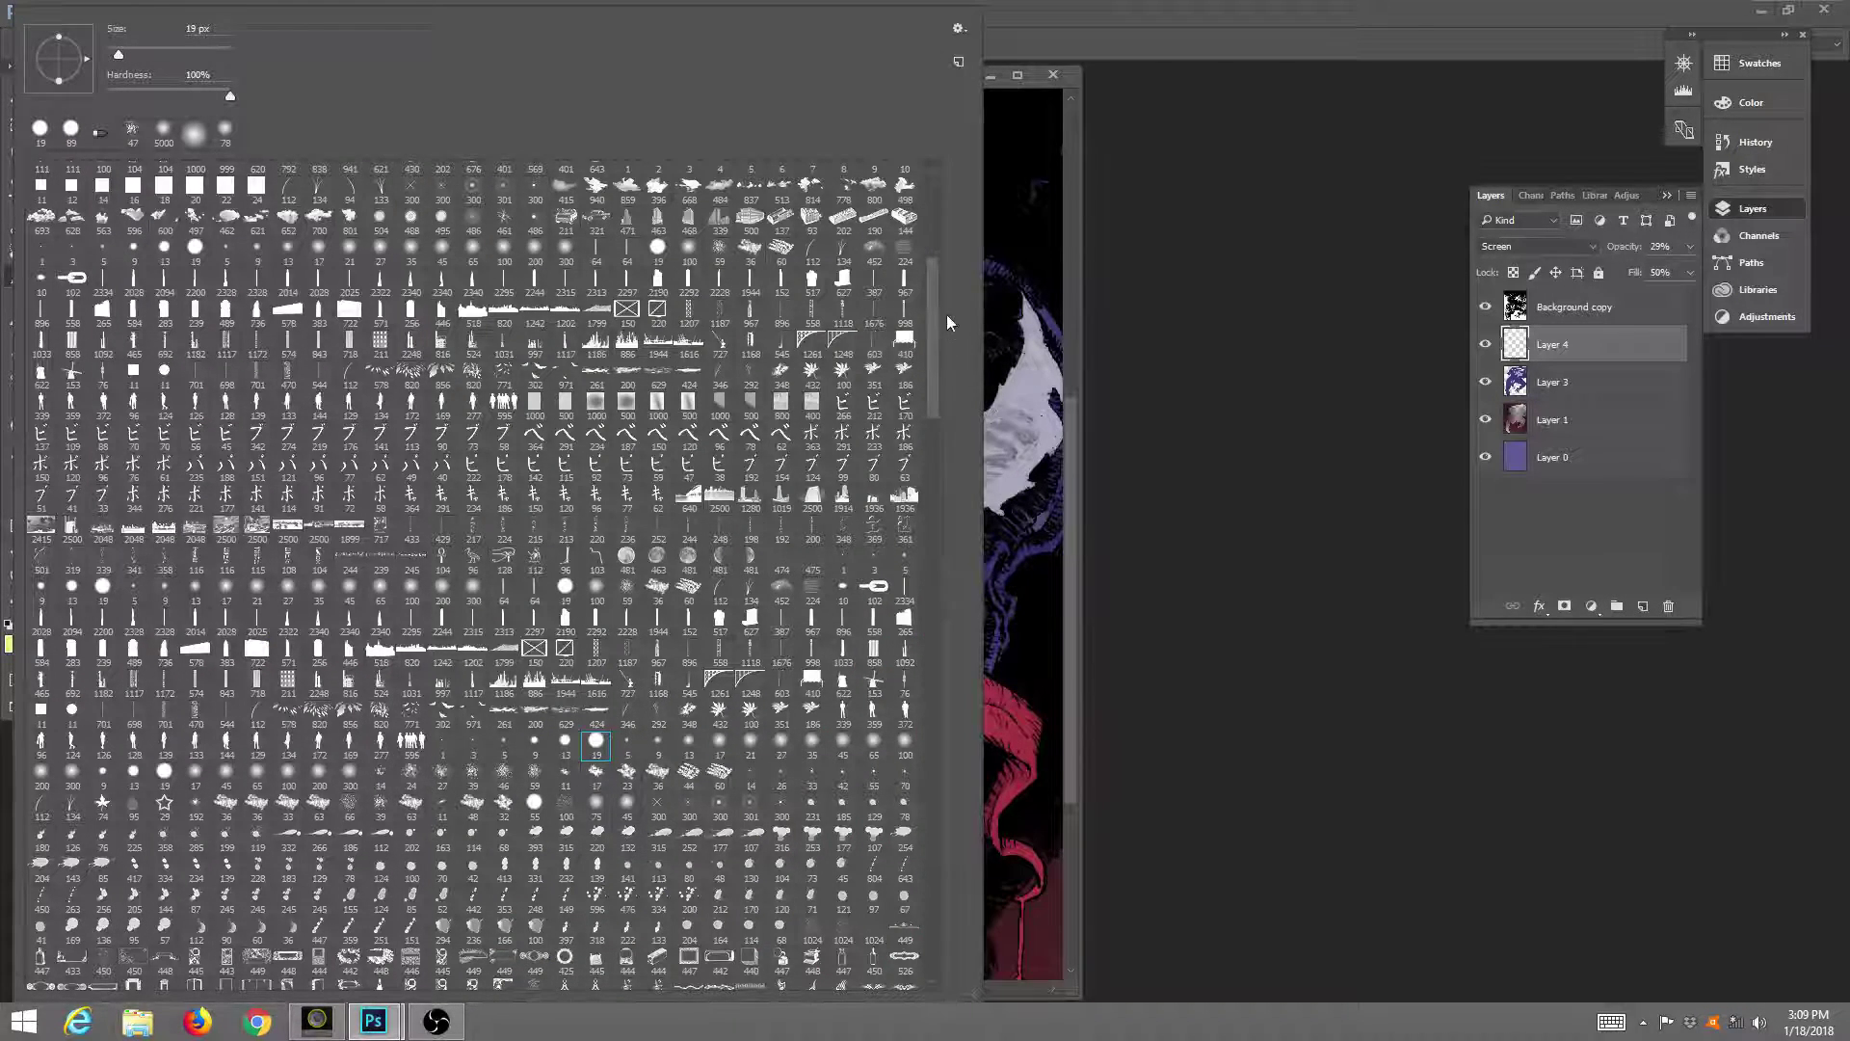
pyautogui.moveTo(931, 333); pyautogui.dragTo(950, 633)
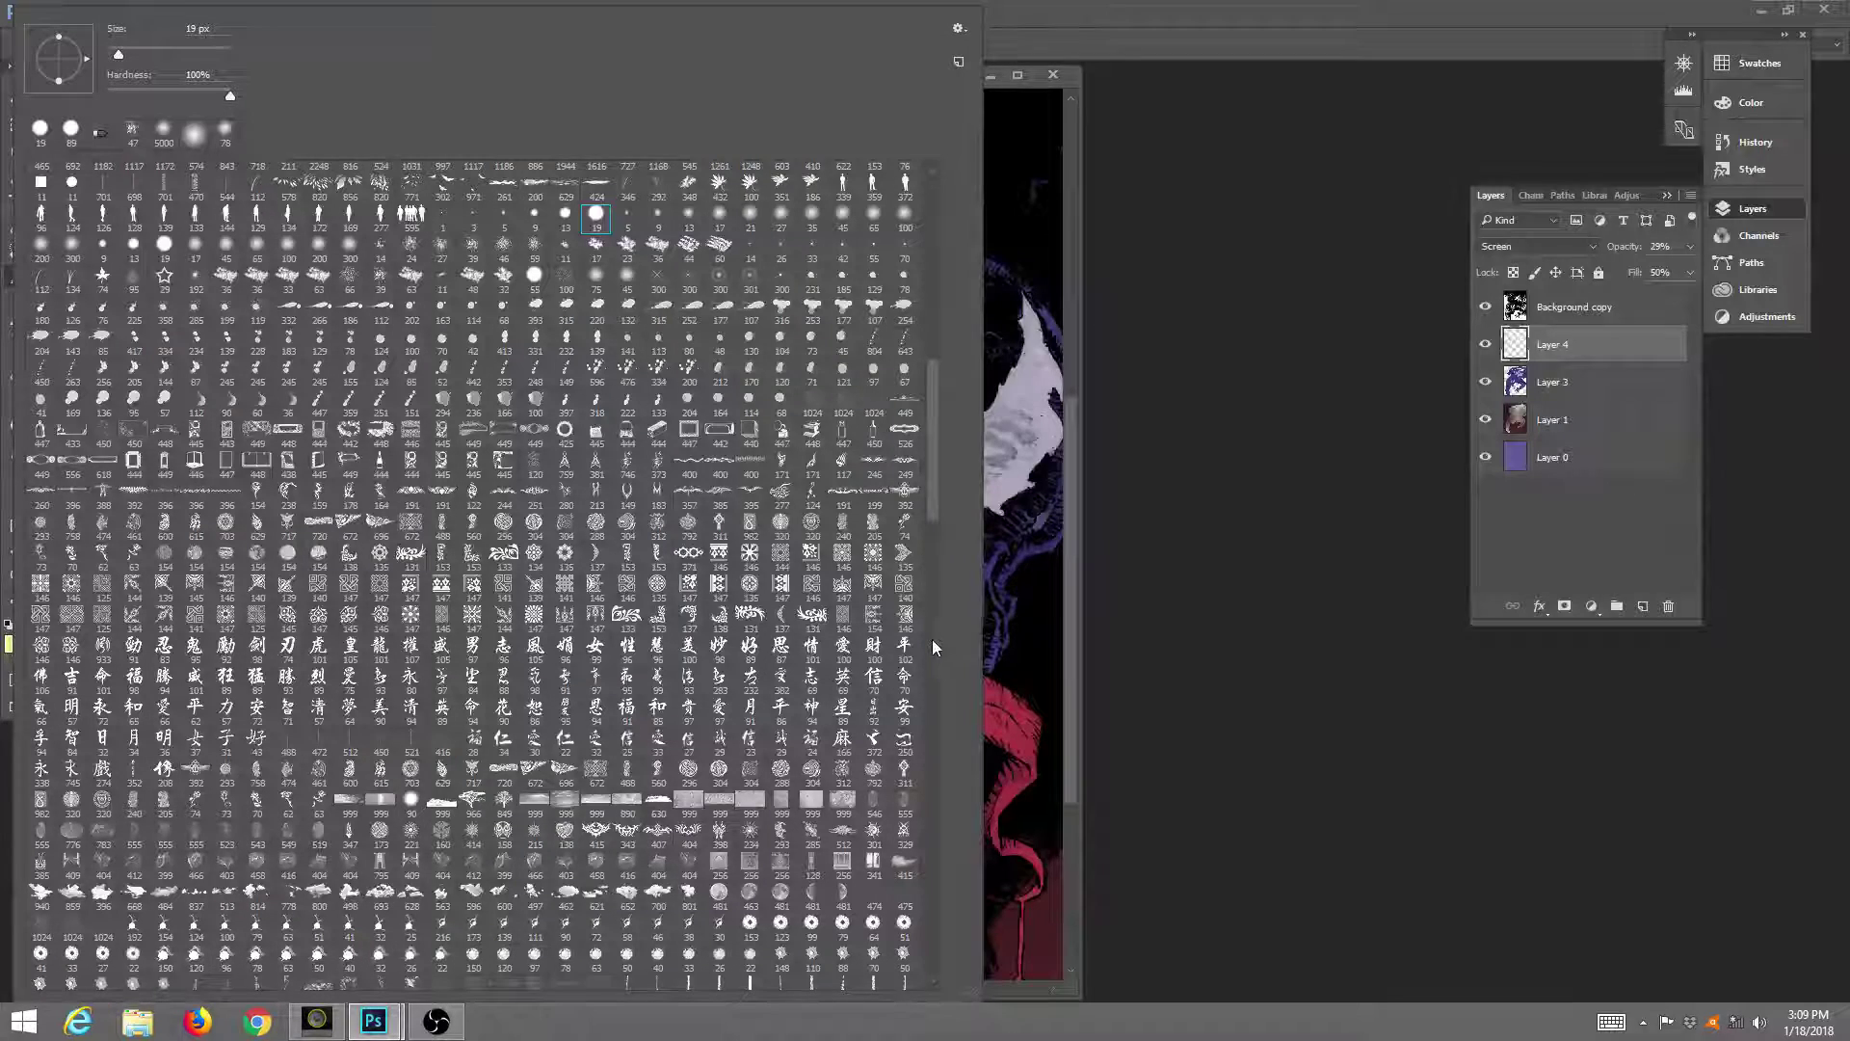
pyautogui.moveTo(933, 639); pyautogui.dragTo(929, 715)
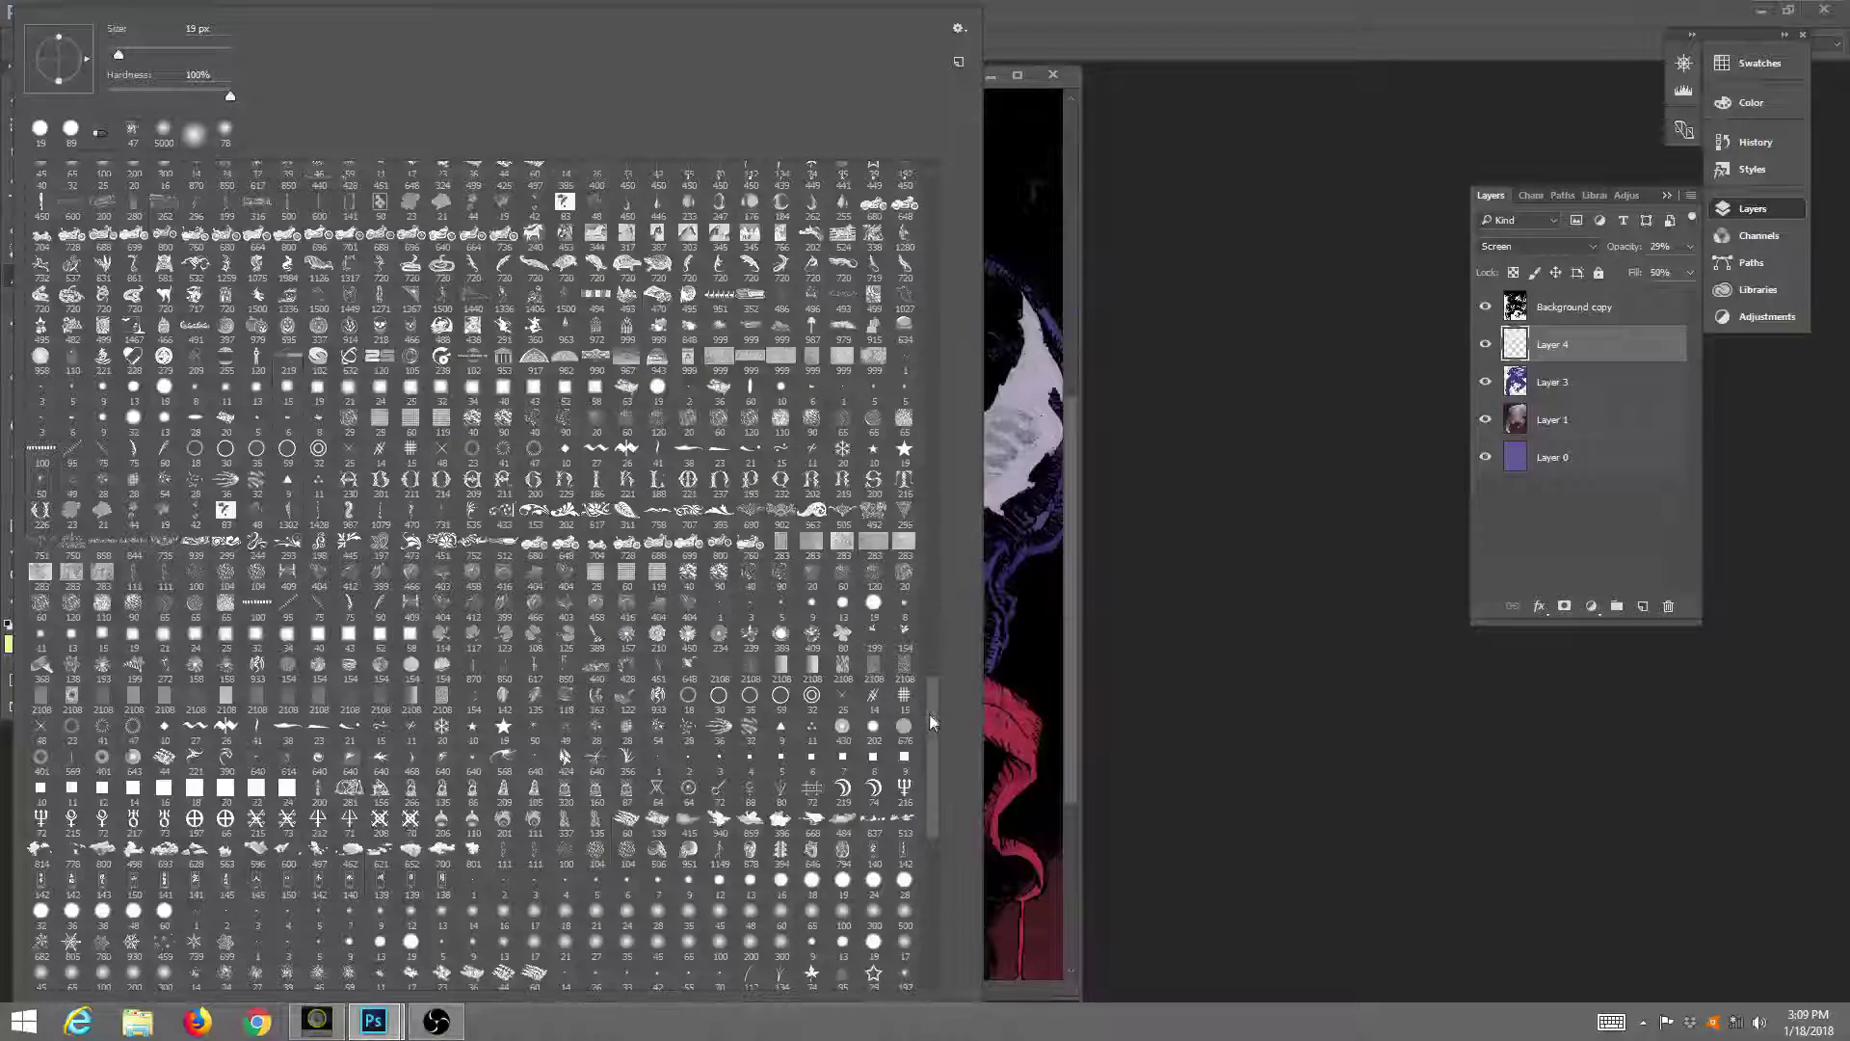
pyautogui.click(934, 900)
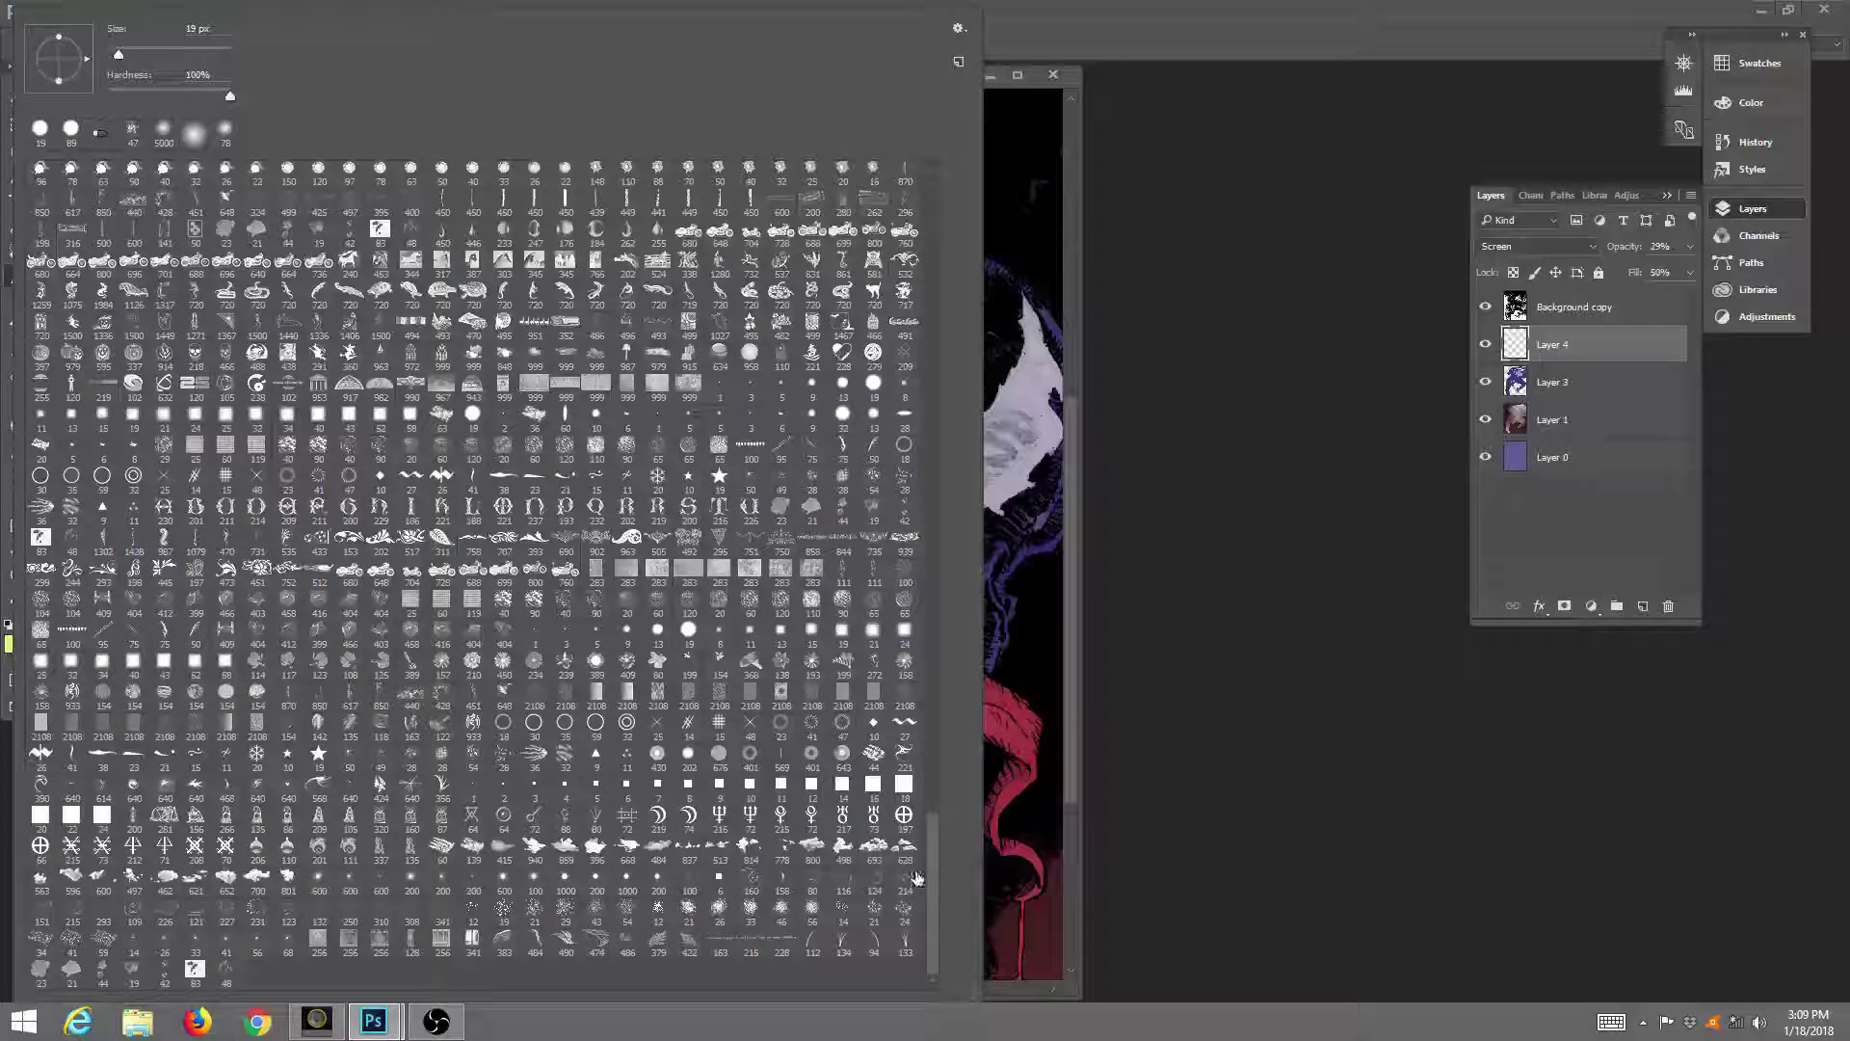
pyautogui.click(100, 133)
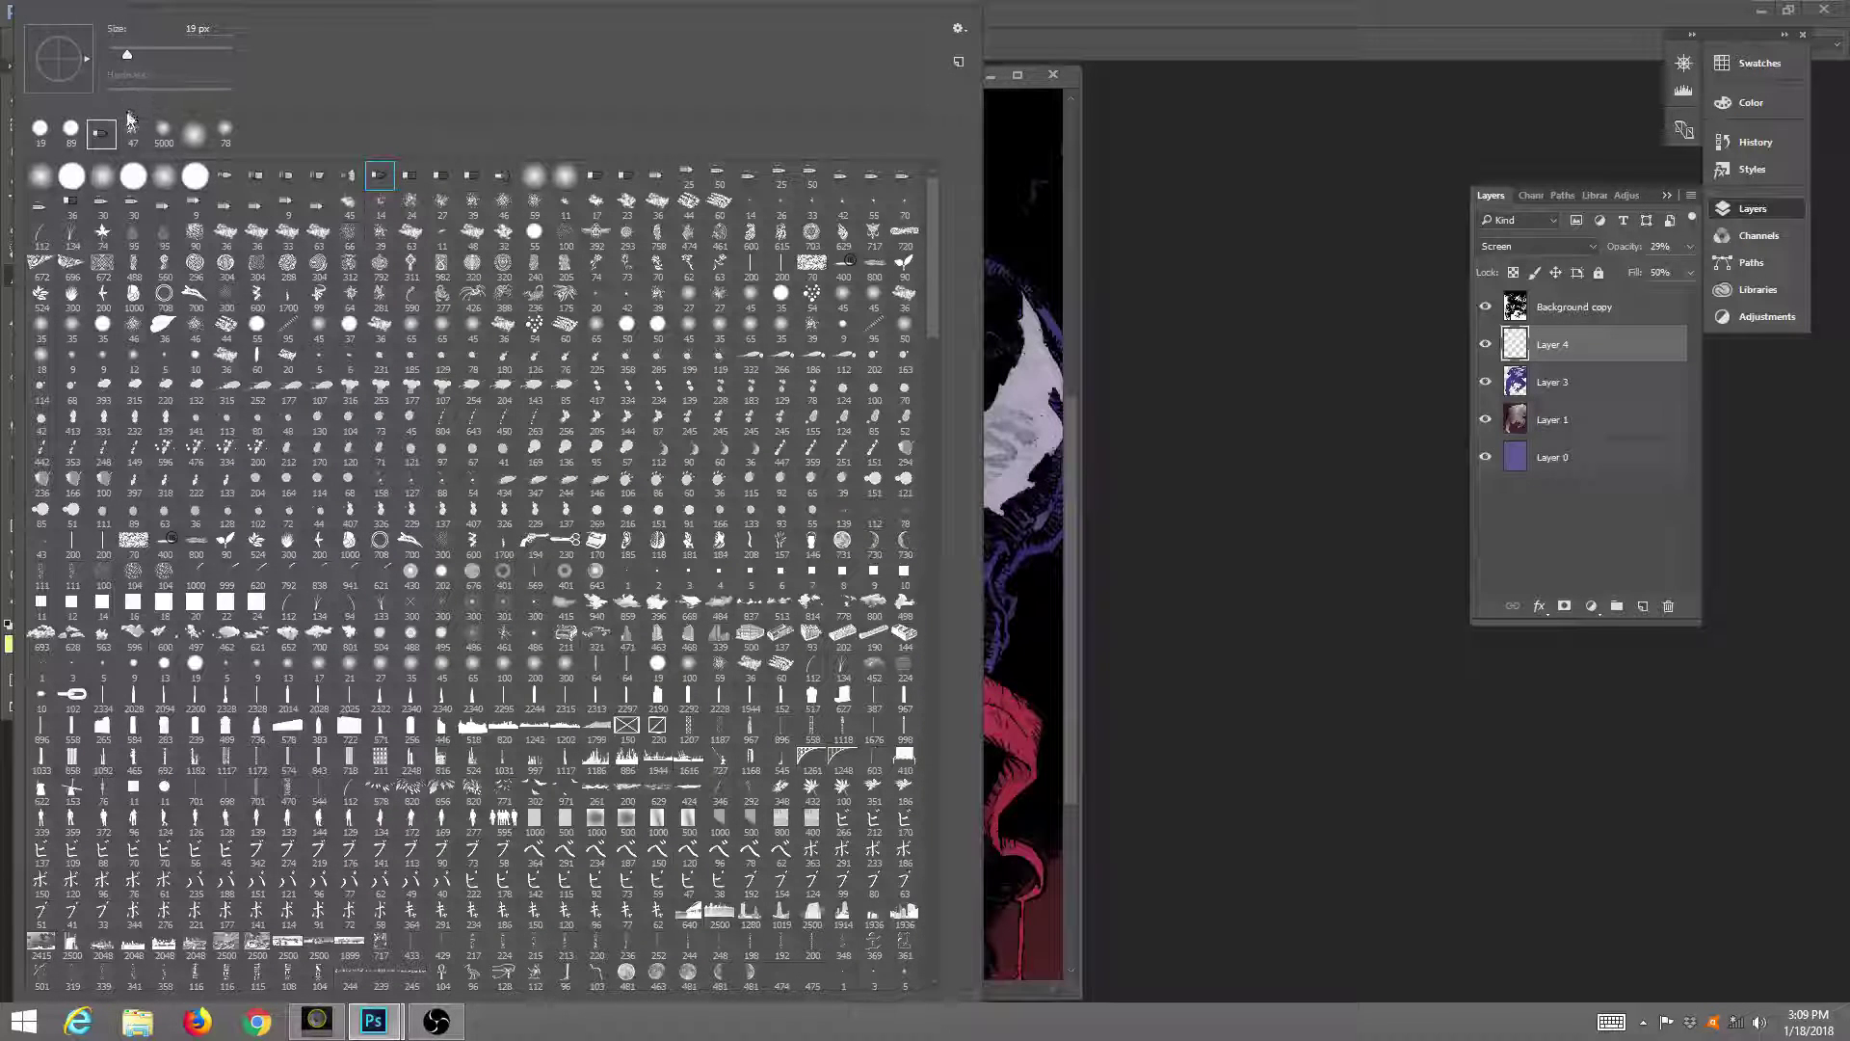
pyautogui.moveTo(85, 65); pyautogui.dragTo(74, 81)
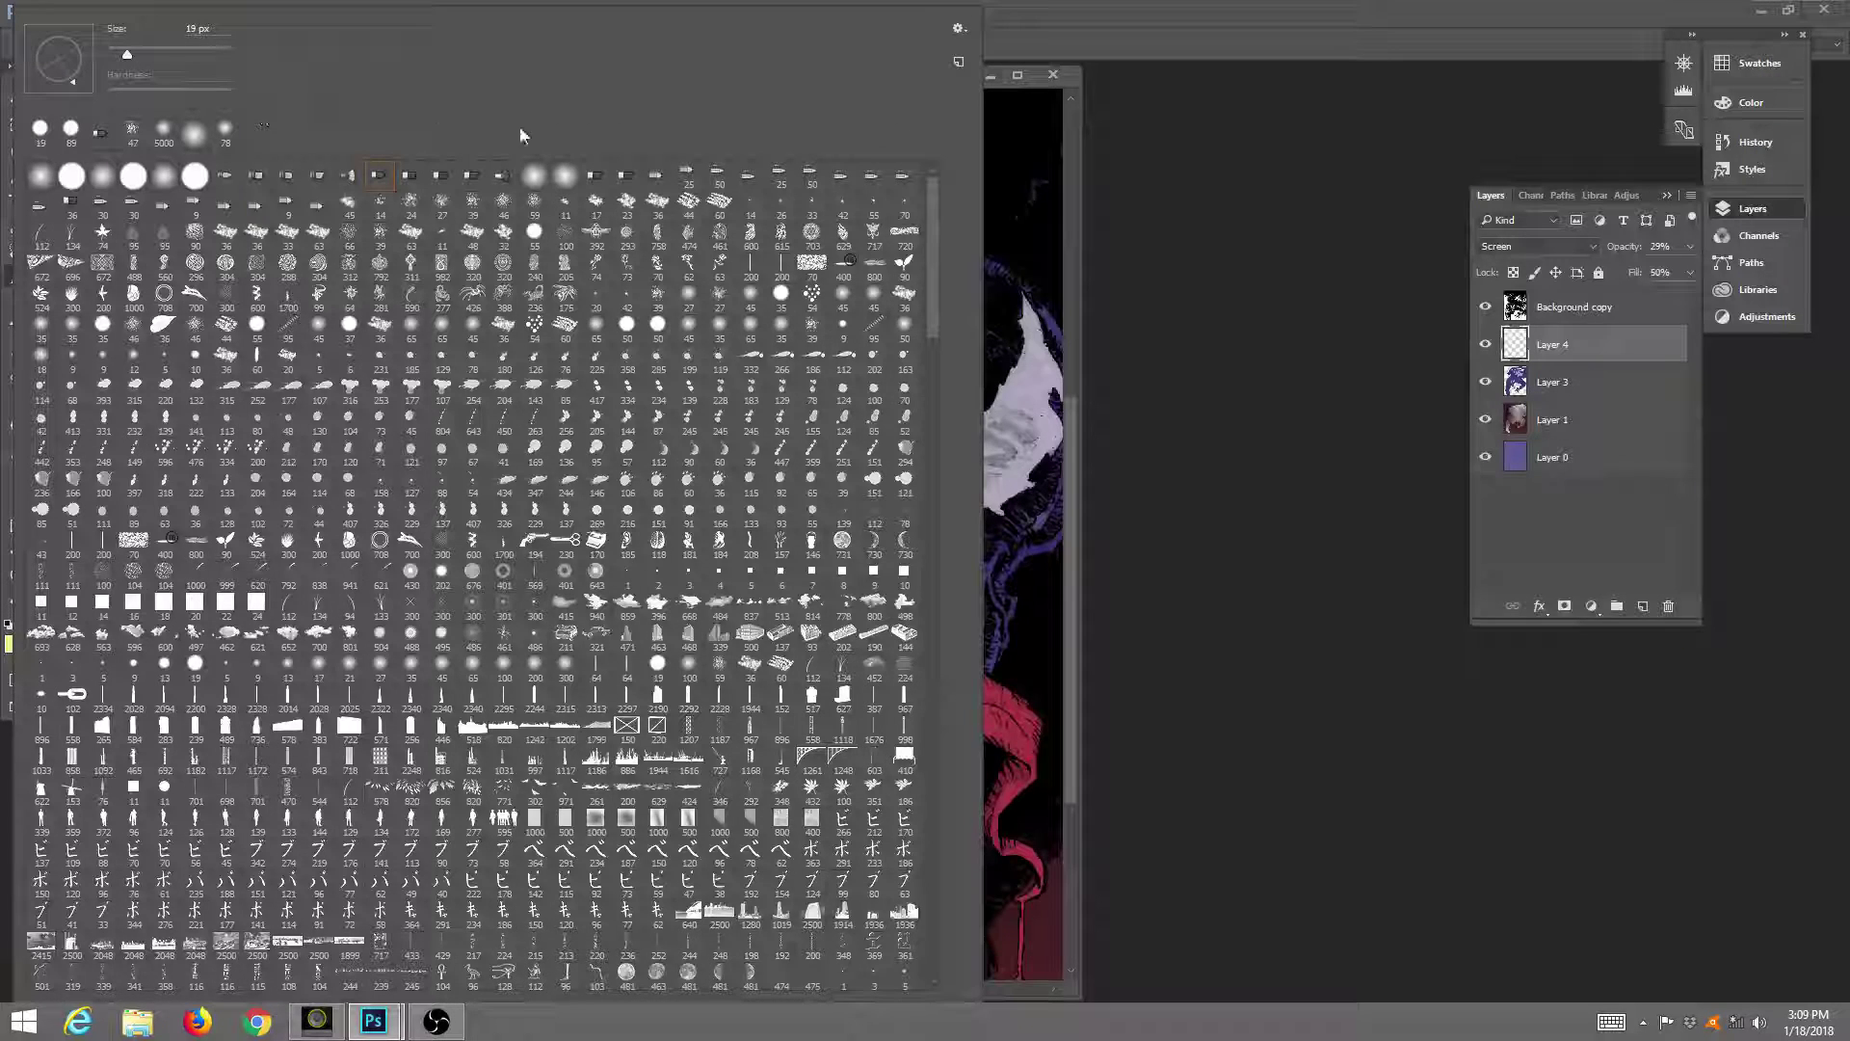
pyautogui.click(1017, 74)
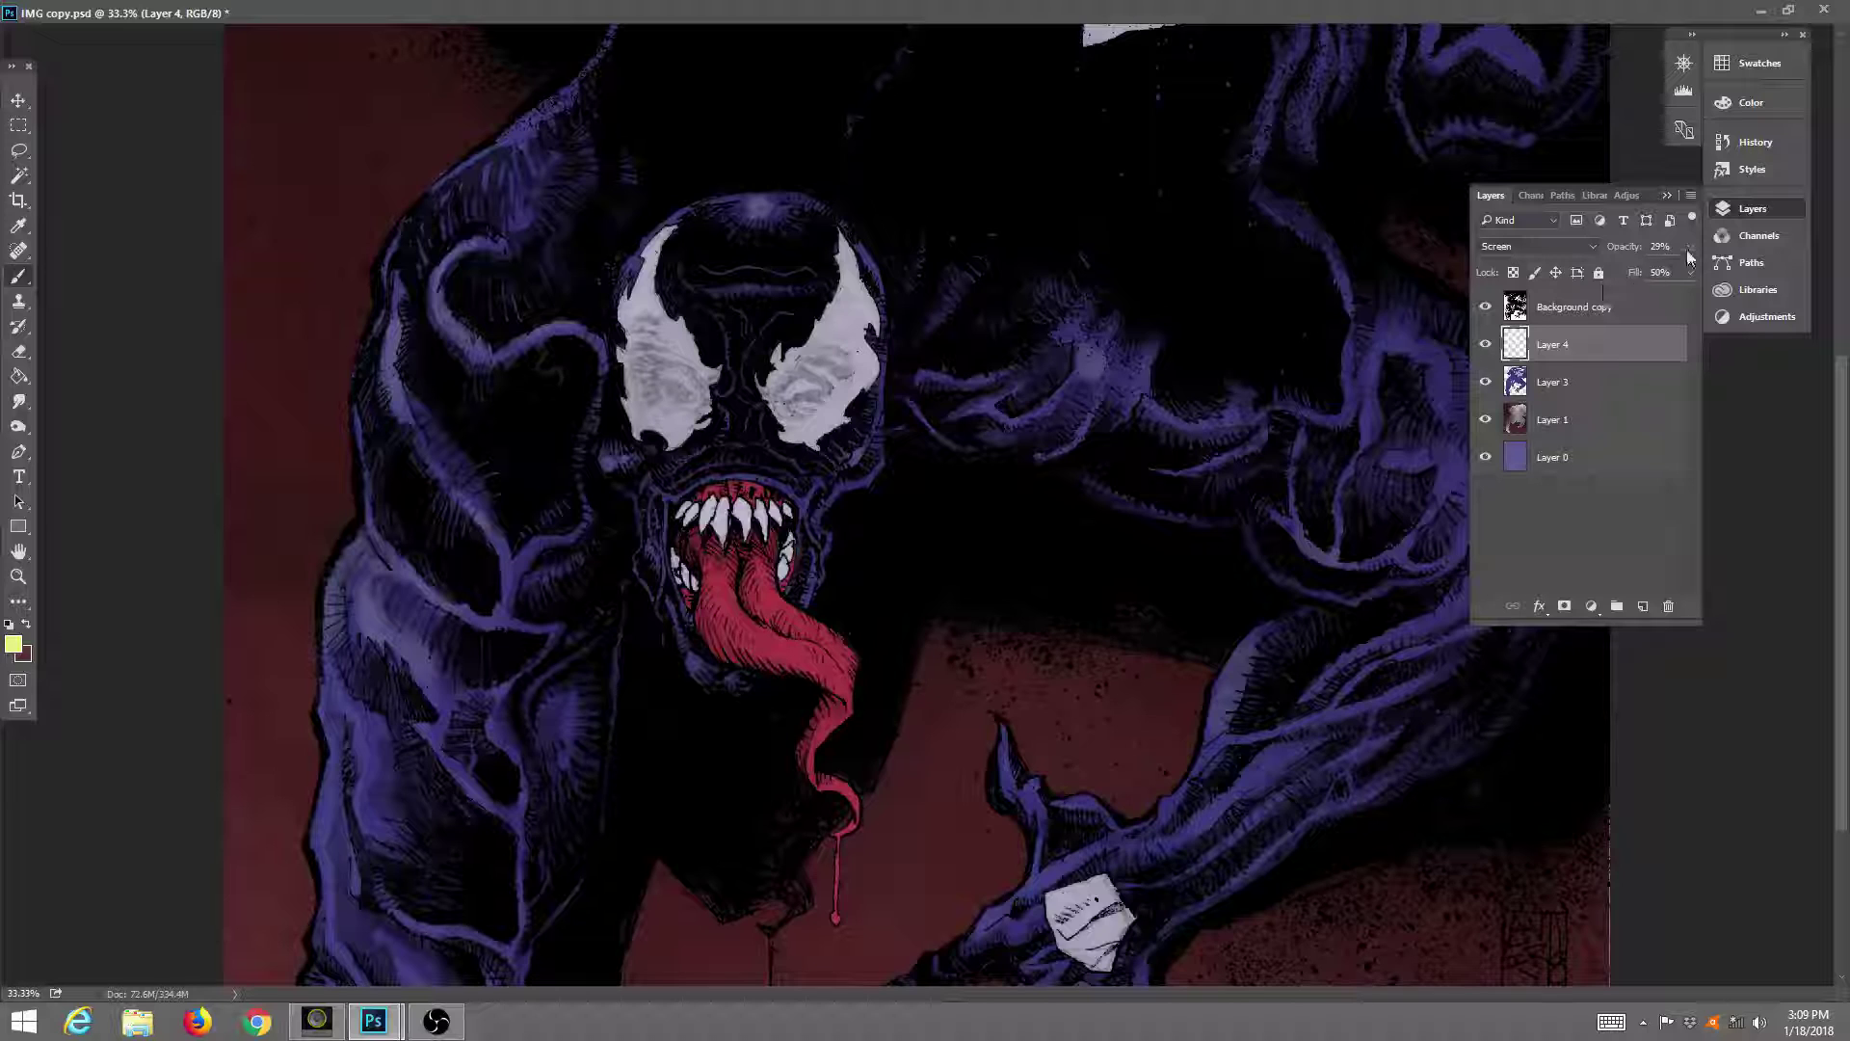
# Set Layer 4's fill to 41% and zoom in to 66.7% on the mouth and tongue.
pyautogui.moveTo(1651, 289); pyautogui.dragTo(1627, 297)
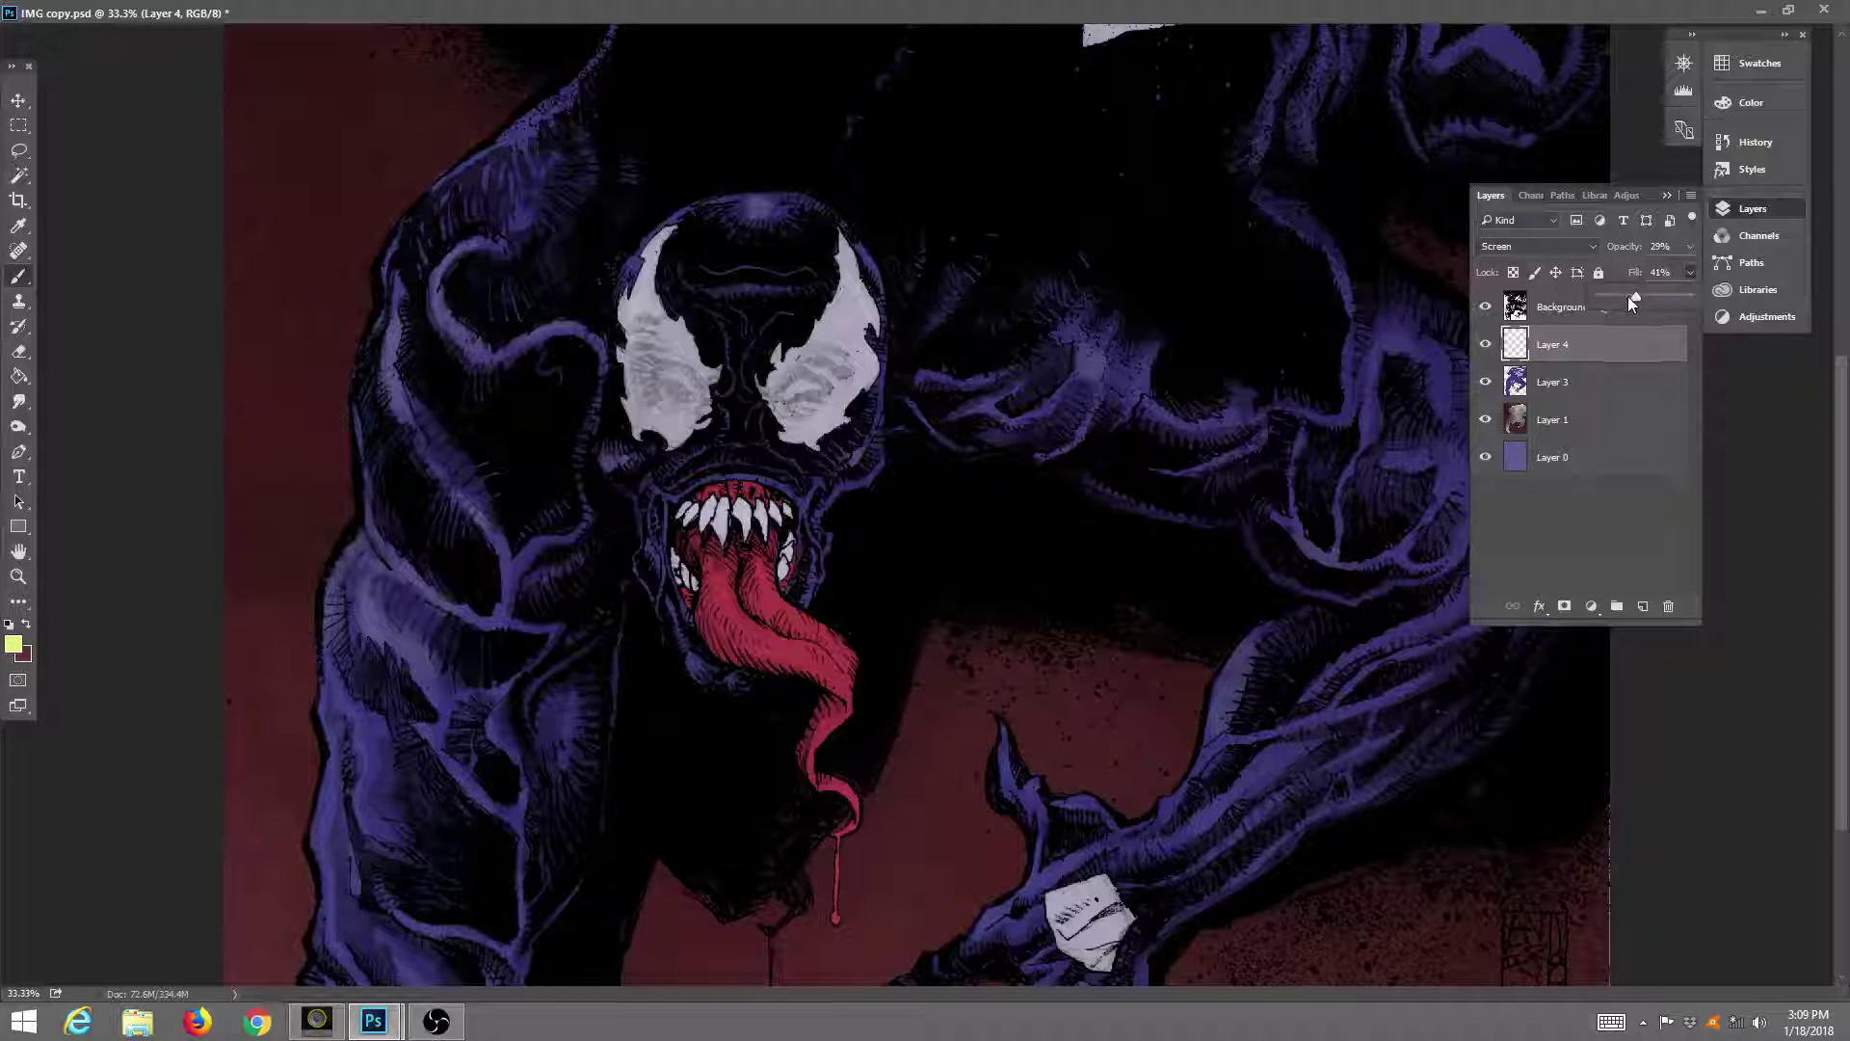
pyautogui.click(503, 548)
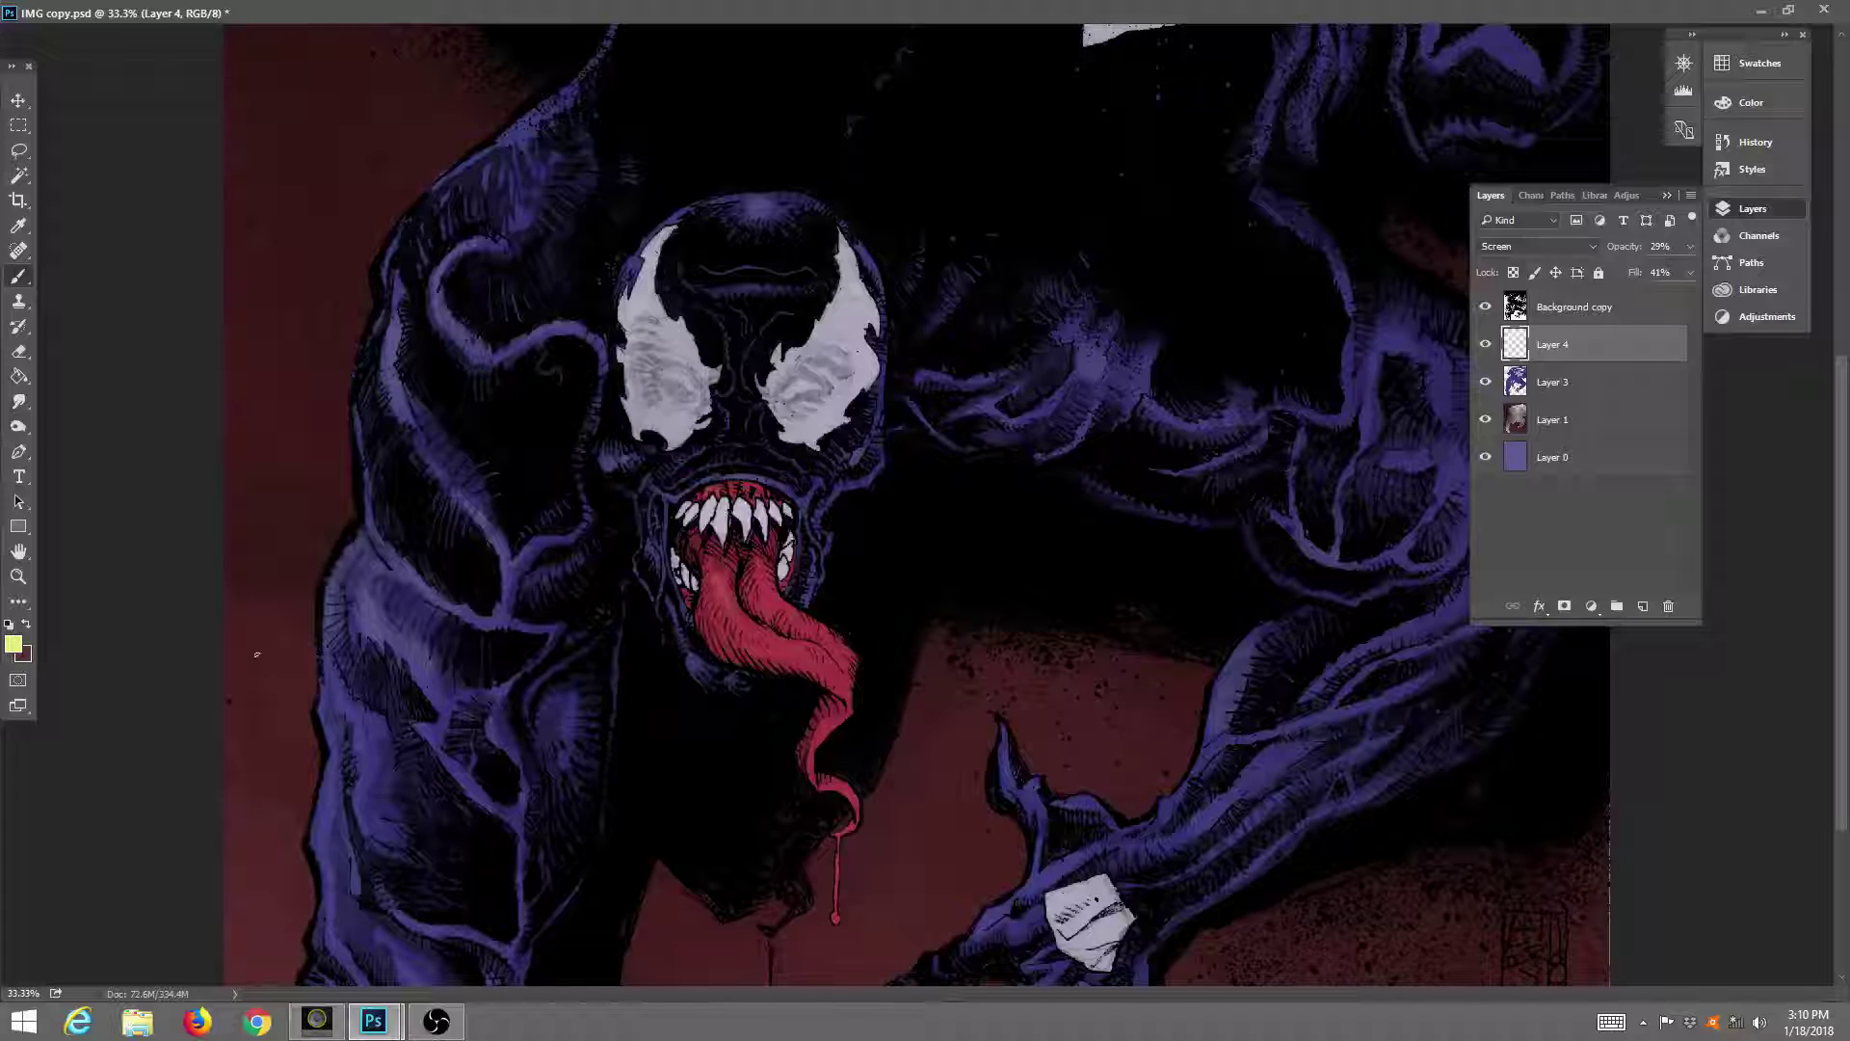
pyautogui.click(18, 576)
pyautogui.click(743, 653)
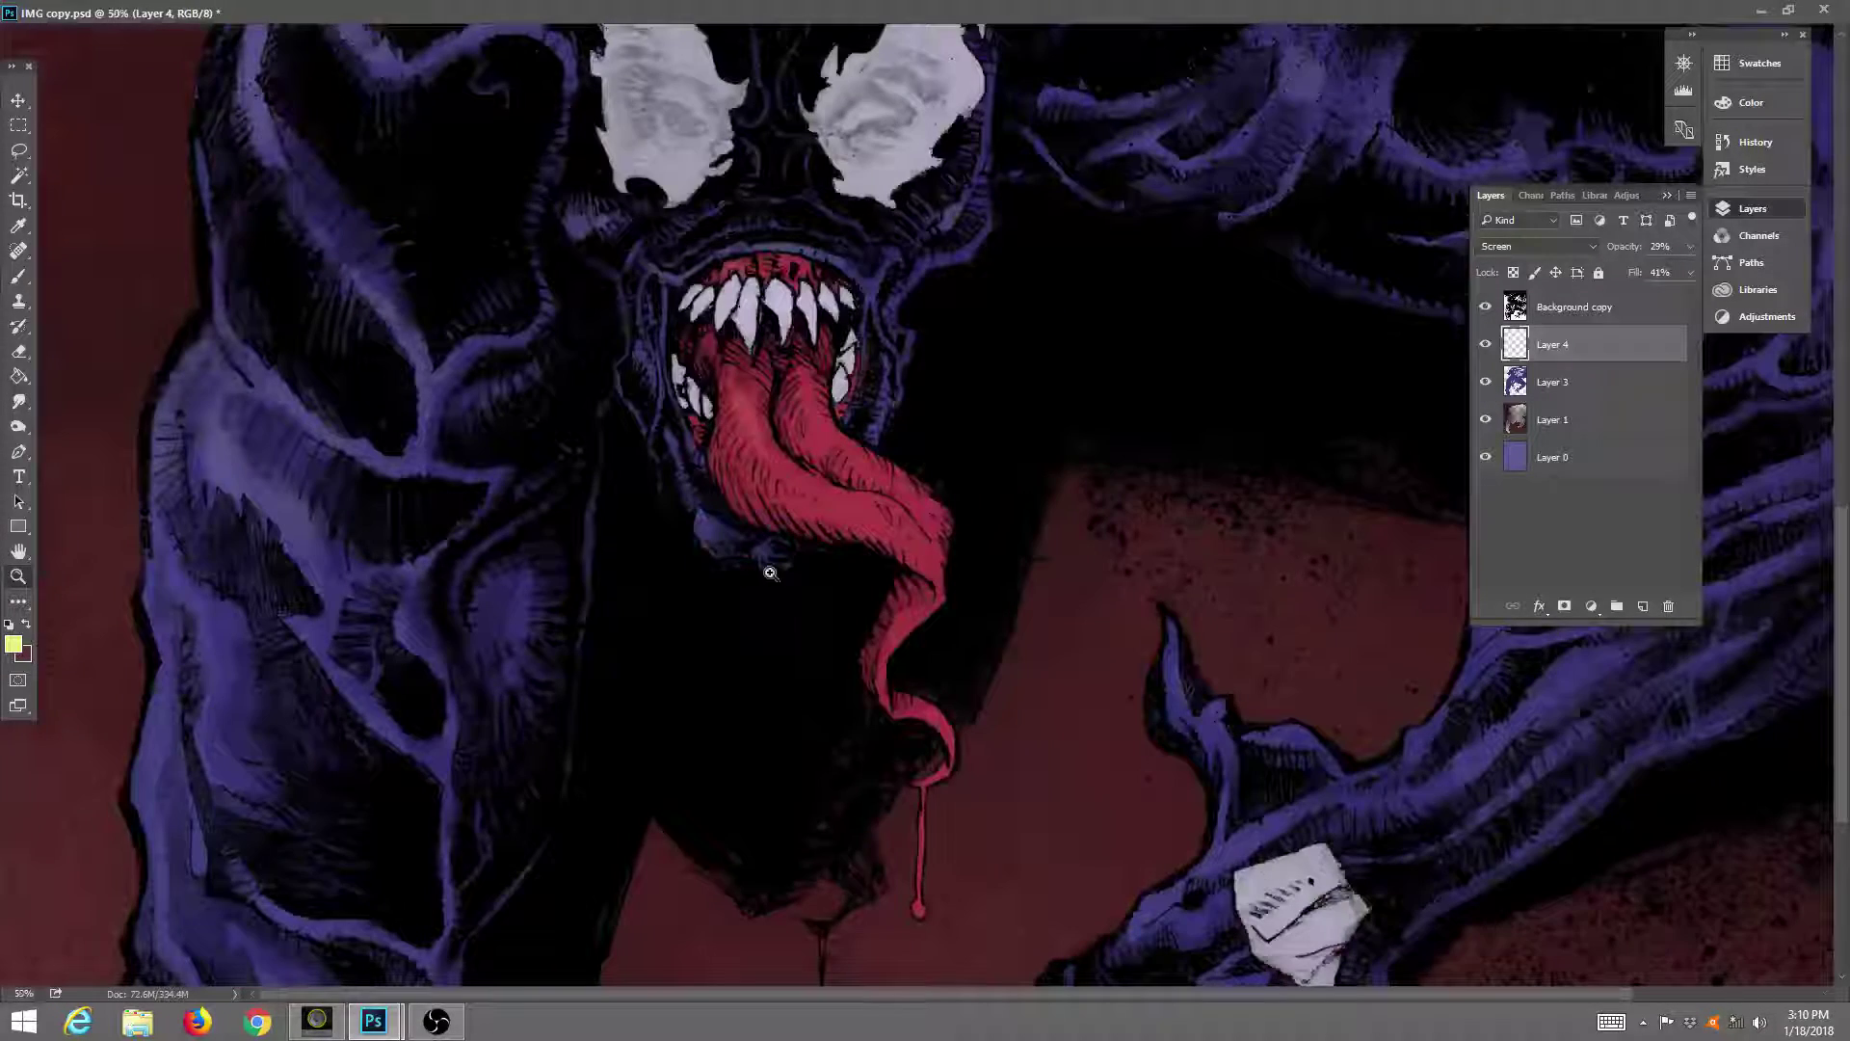
pyautogui.click(798, 444)
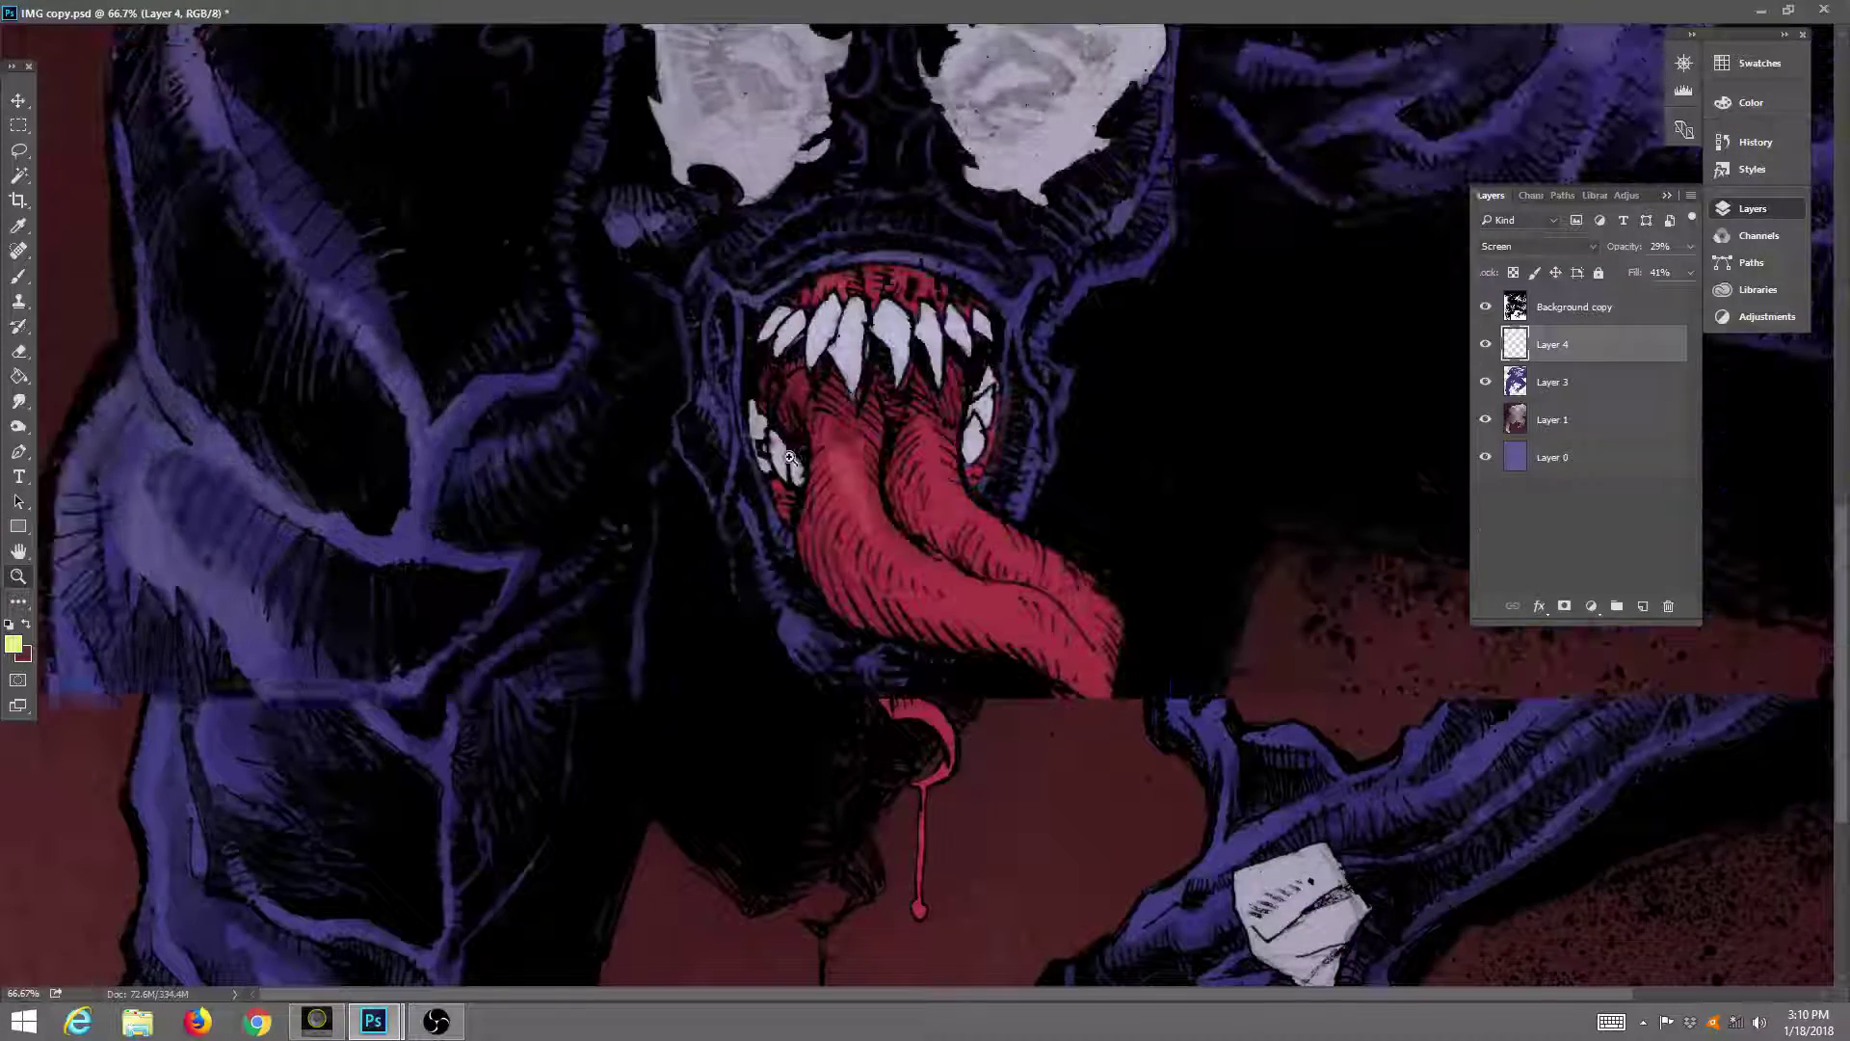
pyautogui.press('b')
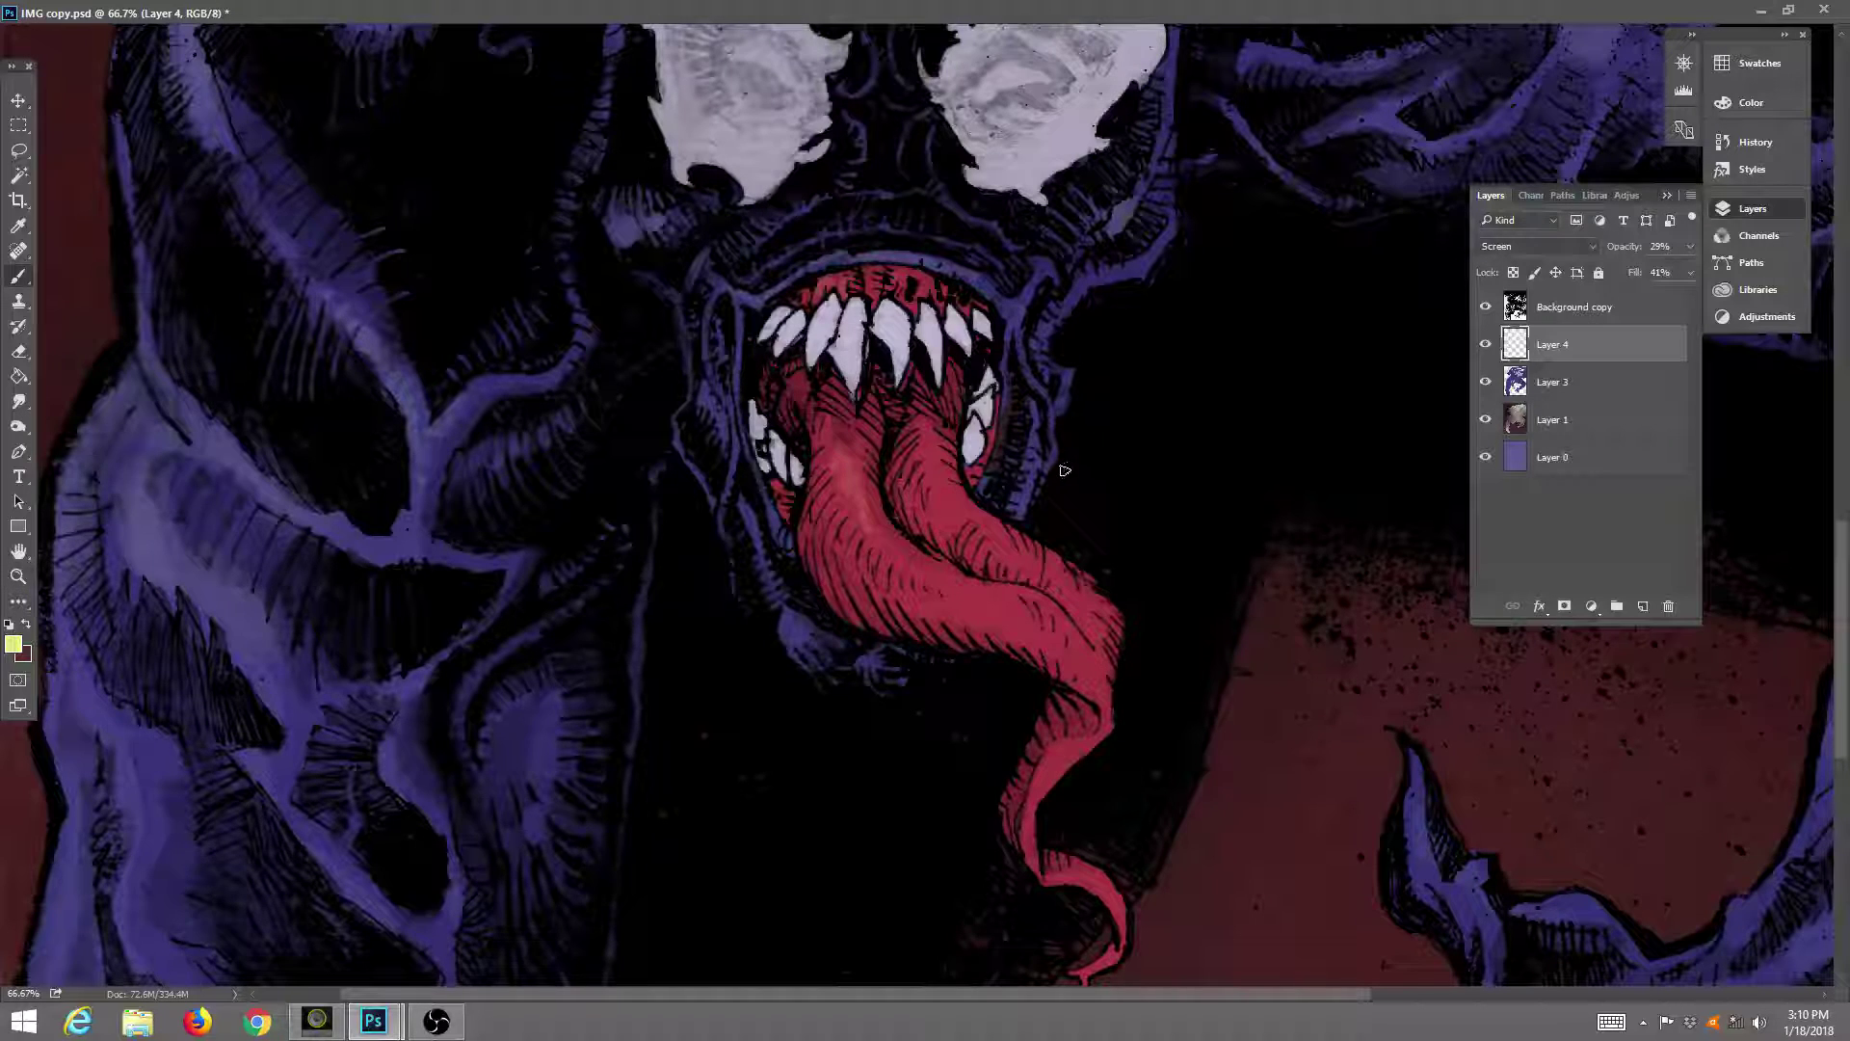
# Paint highlights down both tongue forks and along the left body's purple edges and arm.
pyautogui.moveTo(875, 551); pyautogui.dragTo(919, 572)
pyautogui.moveTo(930, 459)
pyautogui.mouseDown()
pyautogui.moveTo(946, 520)
pyautogui.moveTo(998, 536)
pyautogui.moveTo(955, 591)
pyautogui.moveTo(1023, 626)
pyautogui.mouseUp()
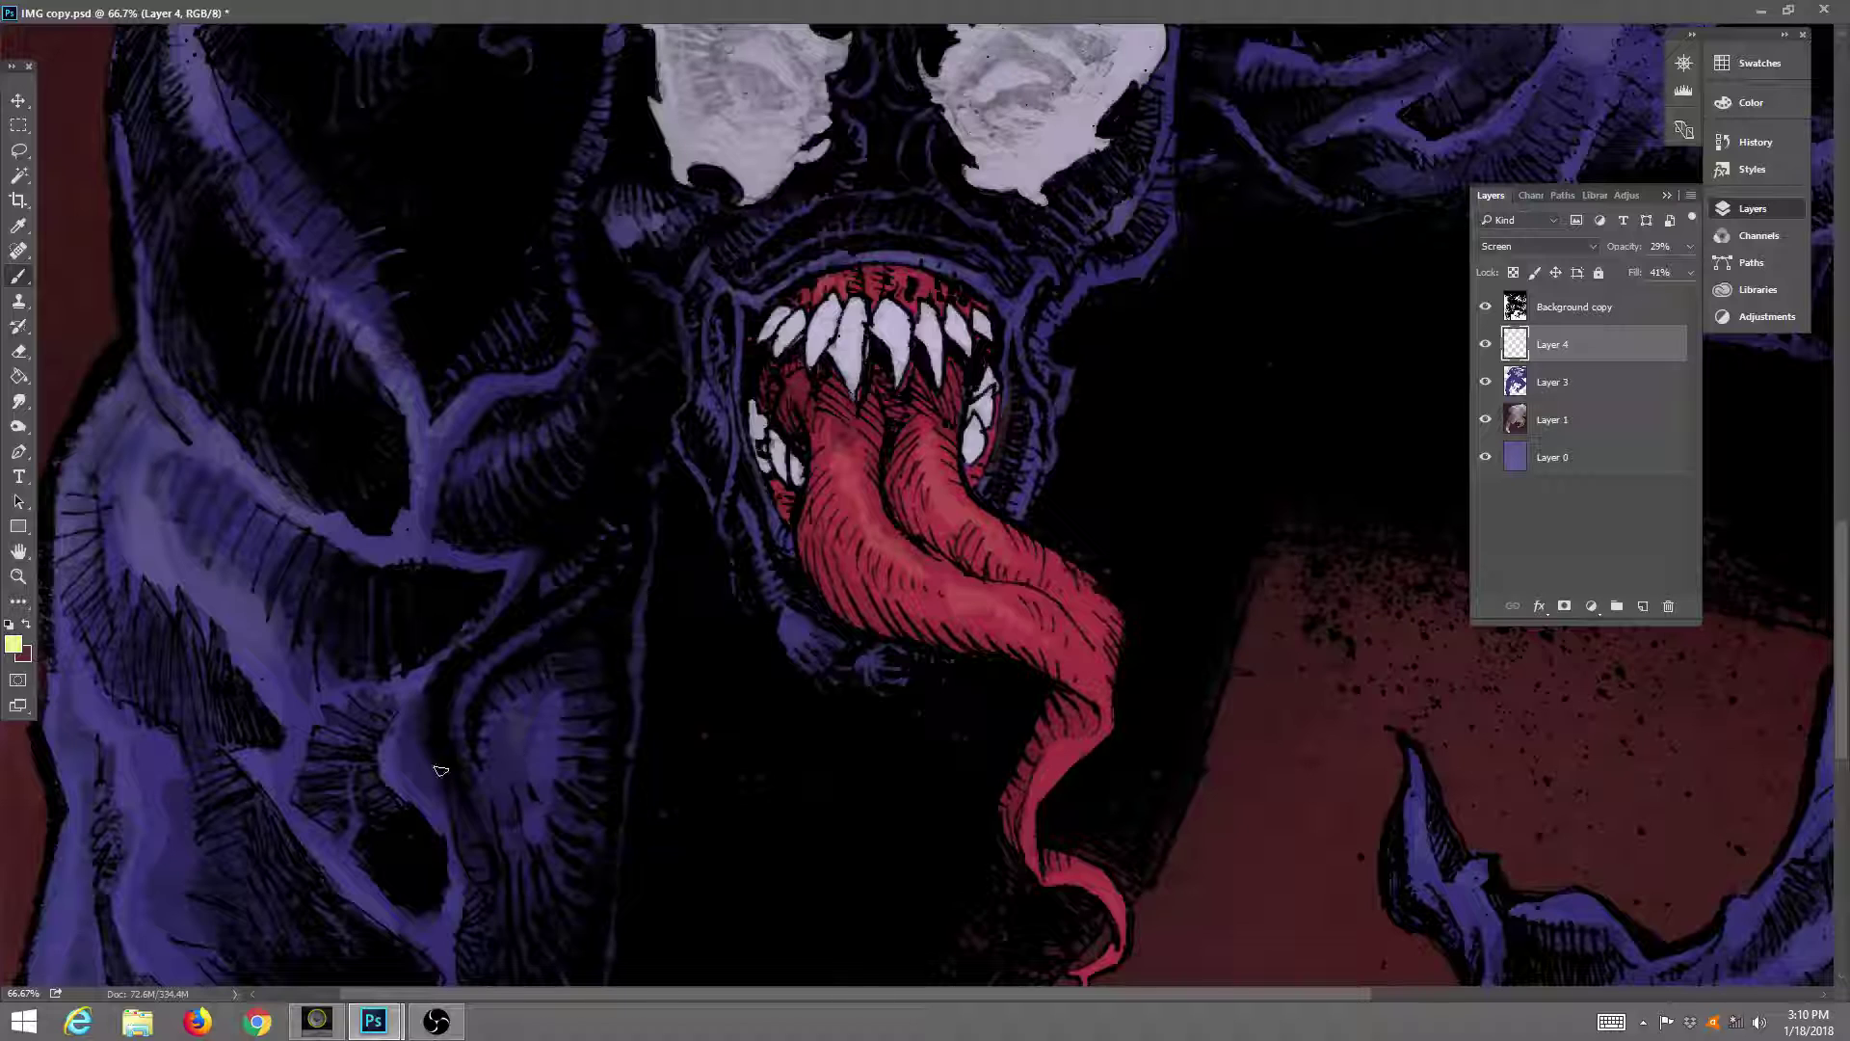
pyautogui.moveTo(384, 752); pyautogui.dragTo(427, 806)
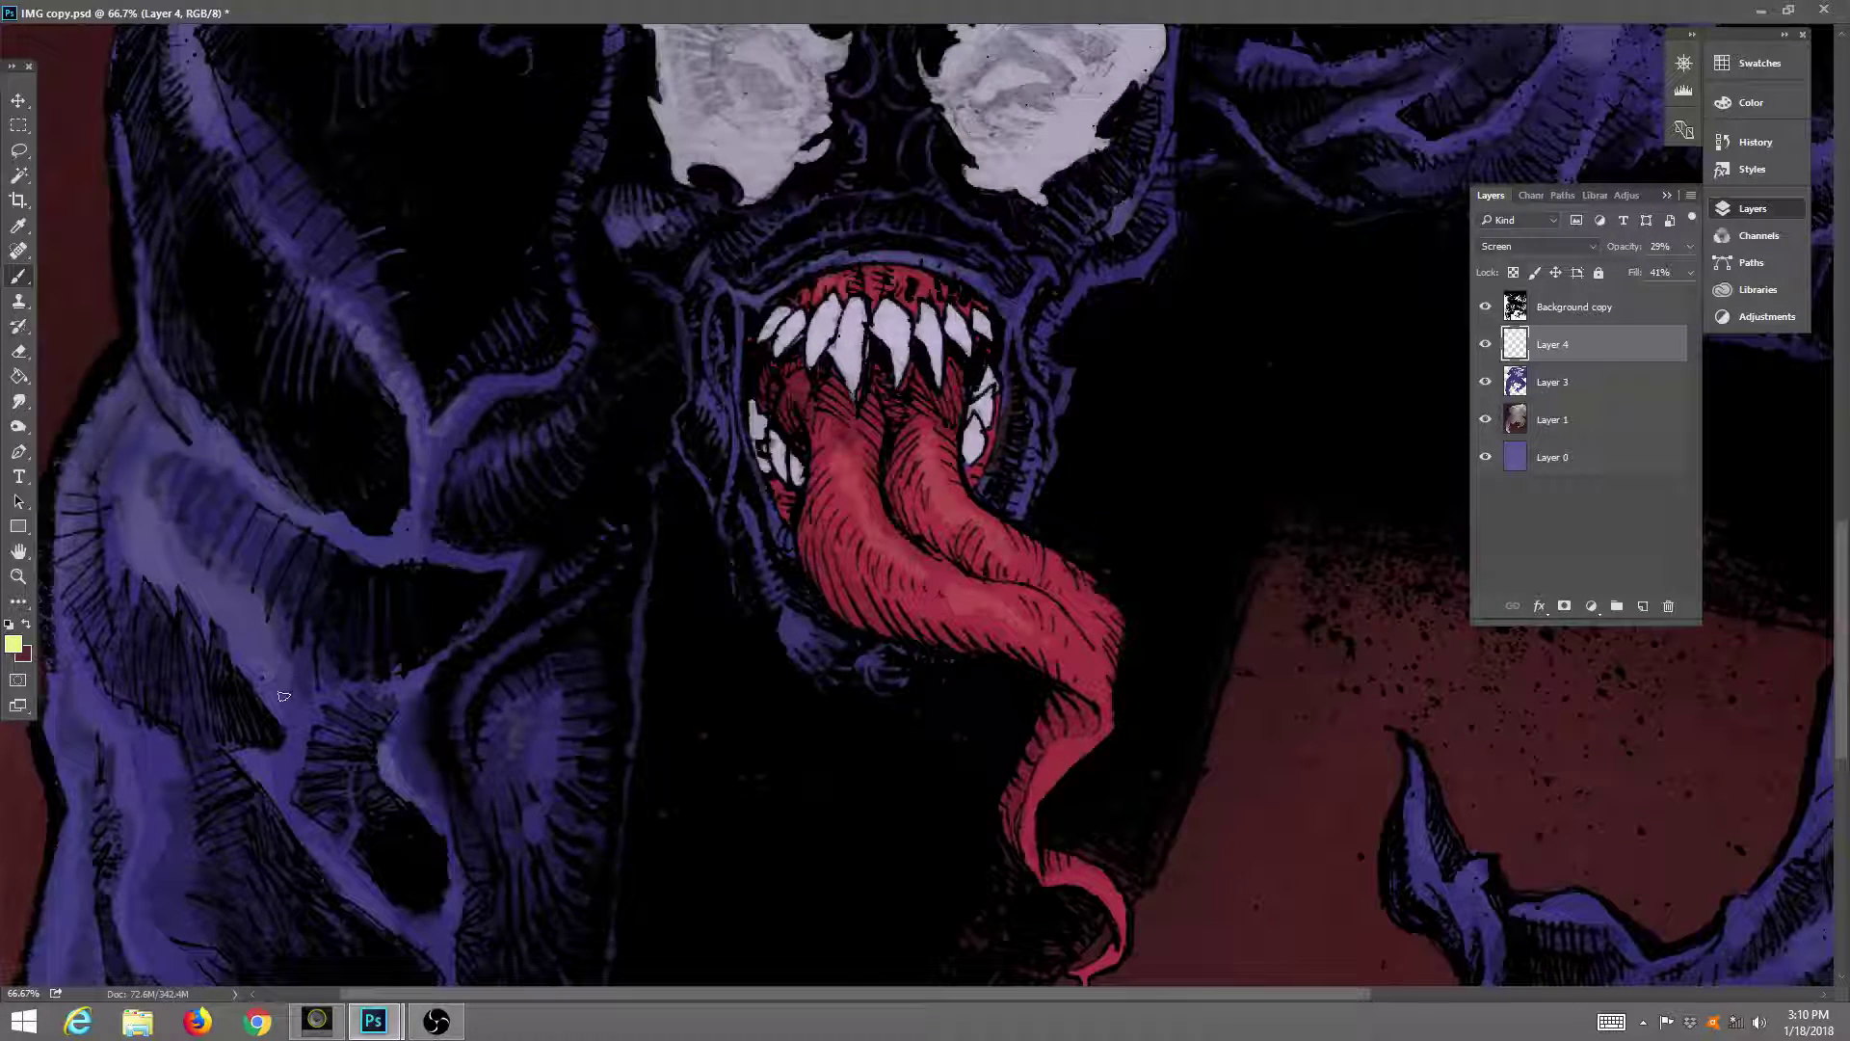
pyautogui.moveTo(266, 759); pyautogui.dragTo(289, 777)
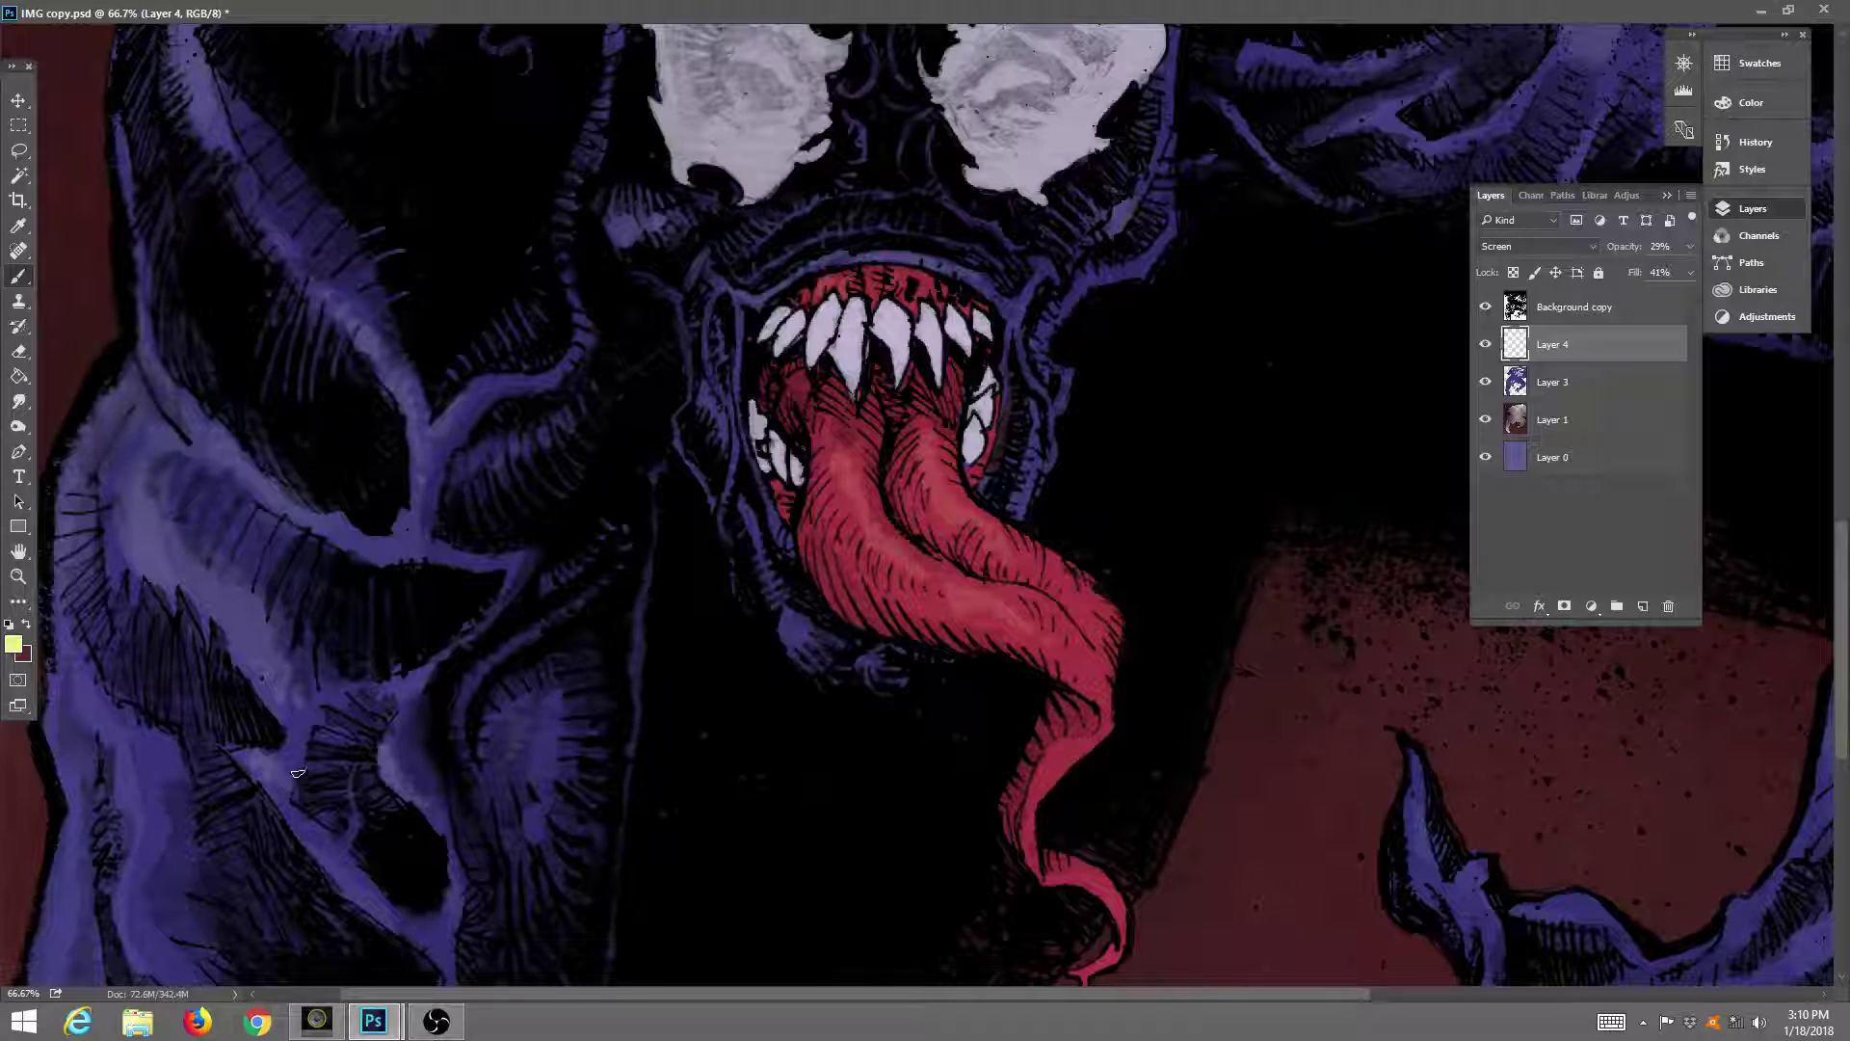
pyautogui.moveTo(140, 819); pyautogui.dragTo(141, 766)
pyautogui.moveTo(72, 619)
pyautogui.mouseDown()
pyautogui.moveTo(45, 746)
pyautogui.moveTo(68, 841)
pyautogui.mouseUp()
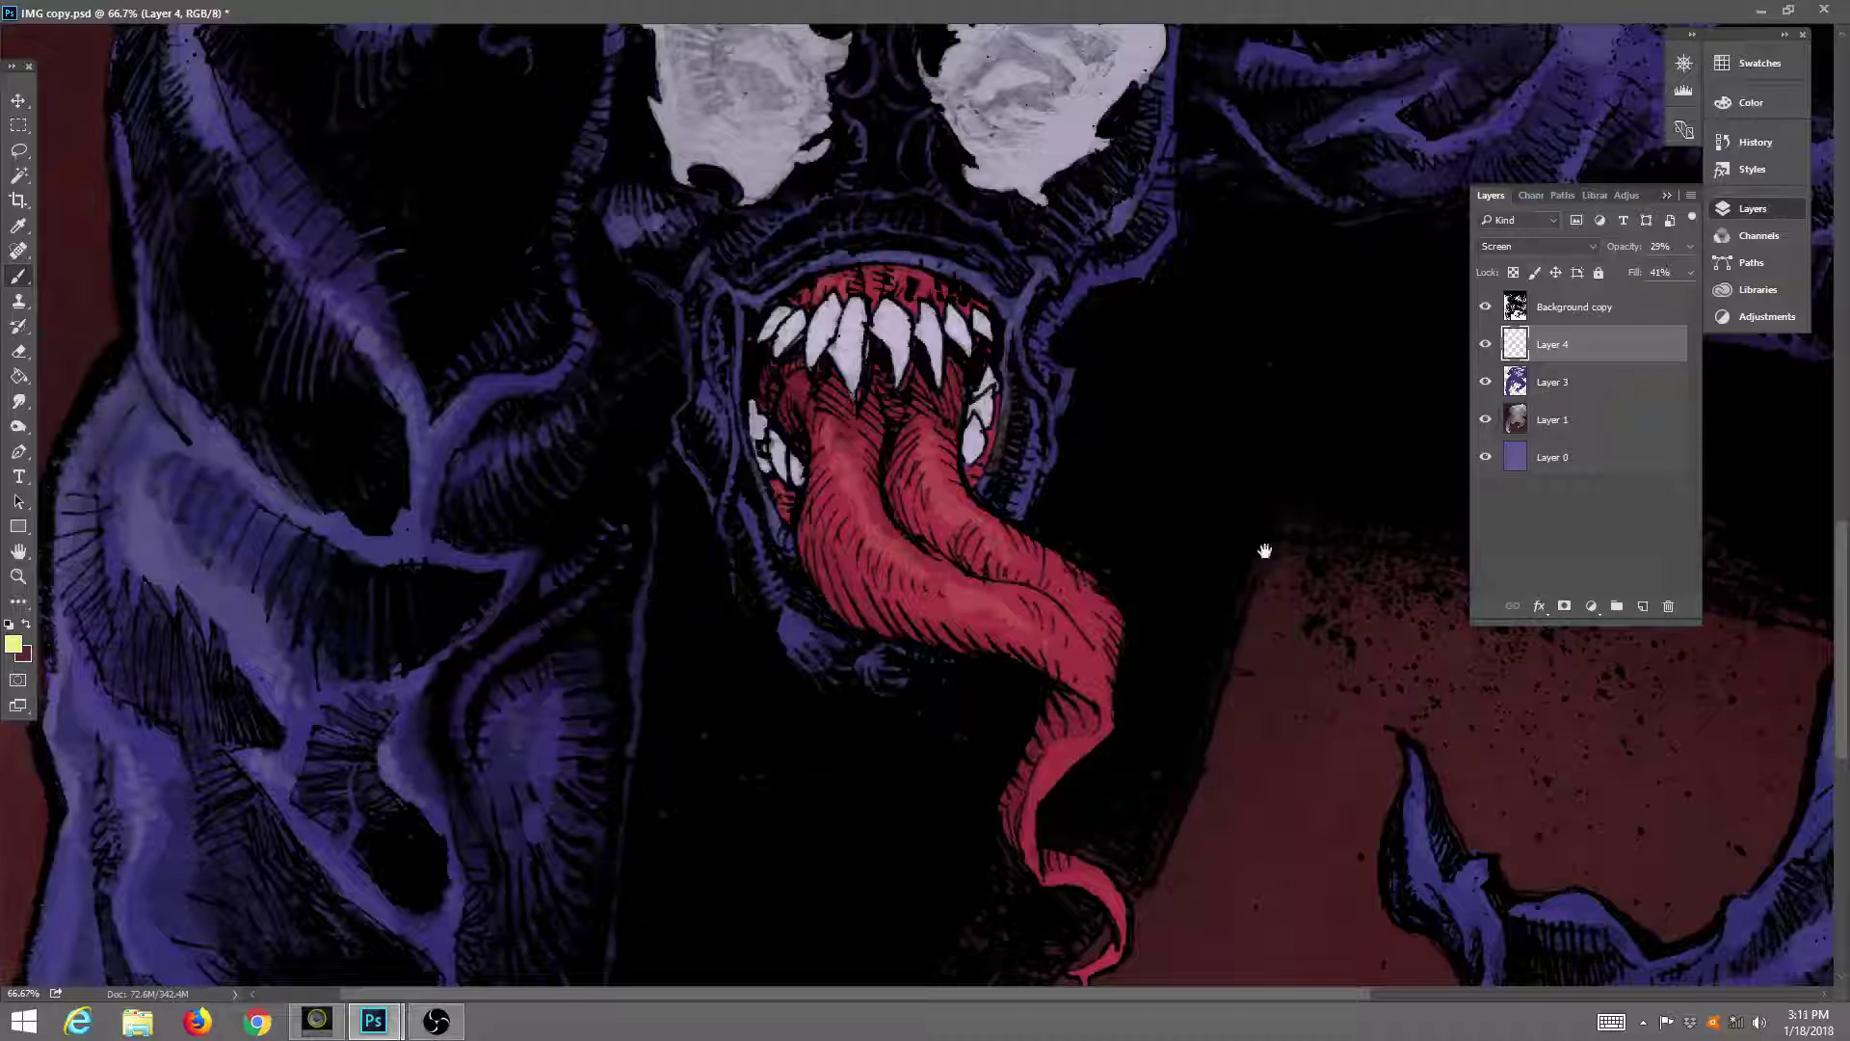
# Pan along the left arm and brush light highlights down its edges and lower section.
pyautogui.moveTo(1265, 551); pyautogui.dragTo(1363, 351)
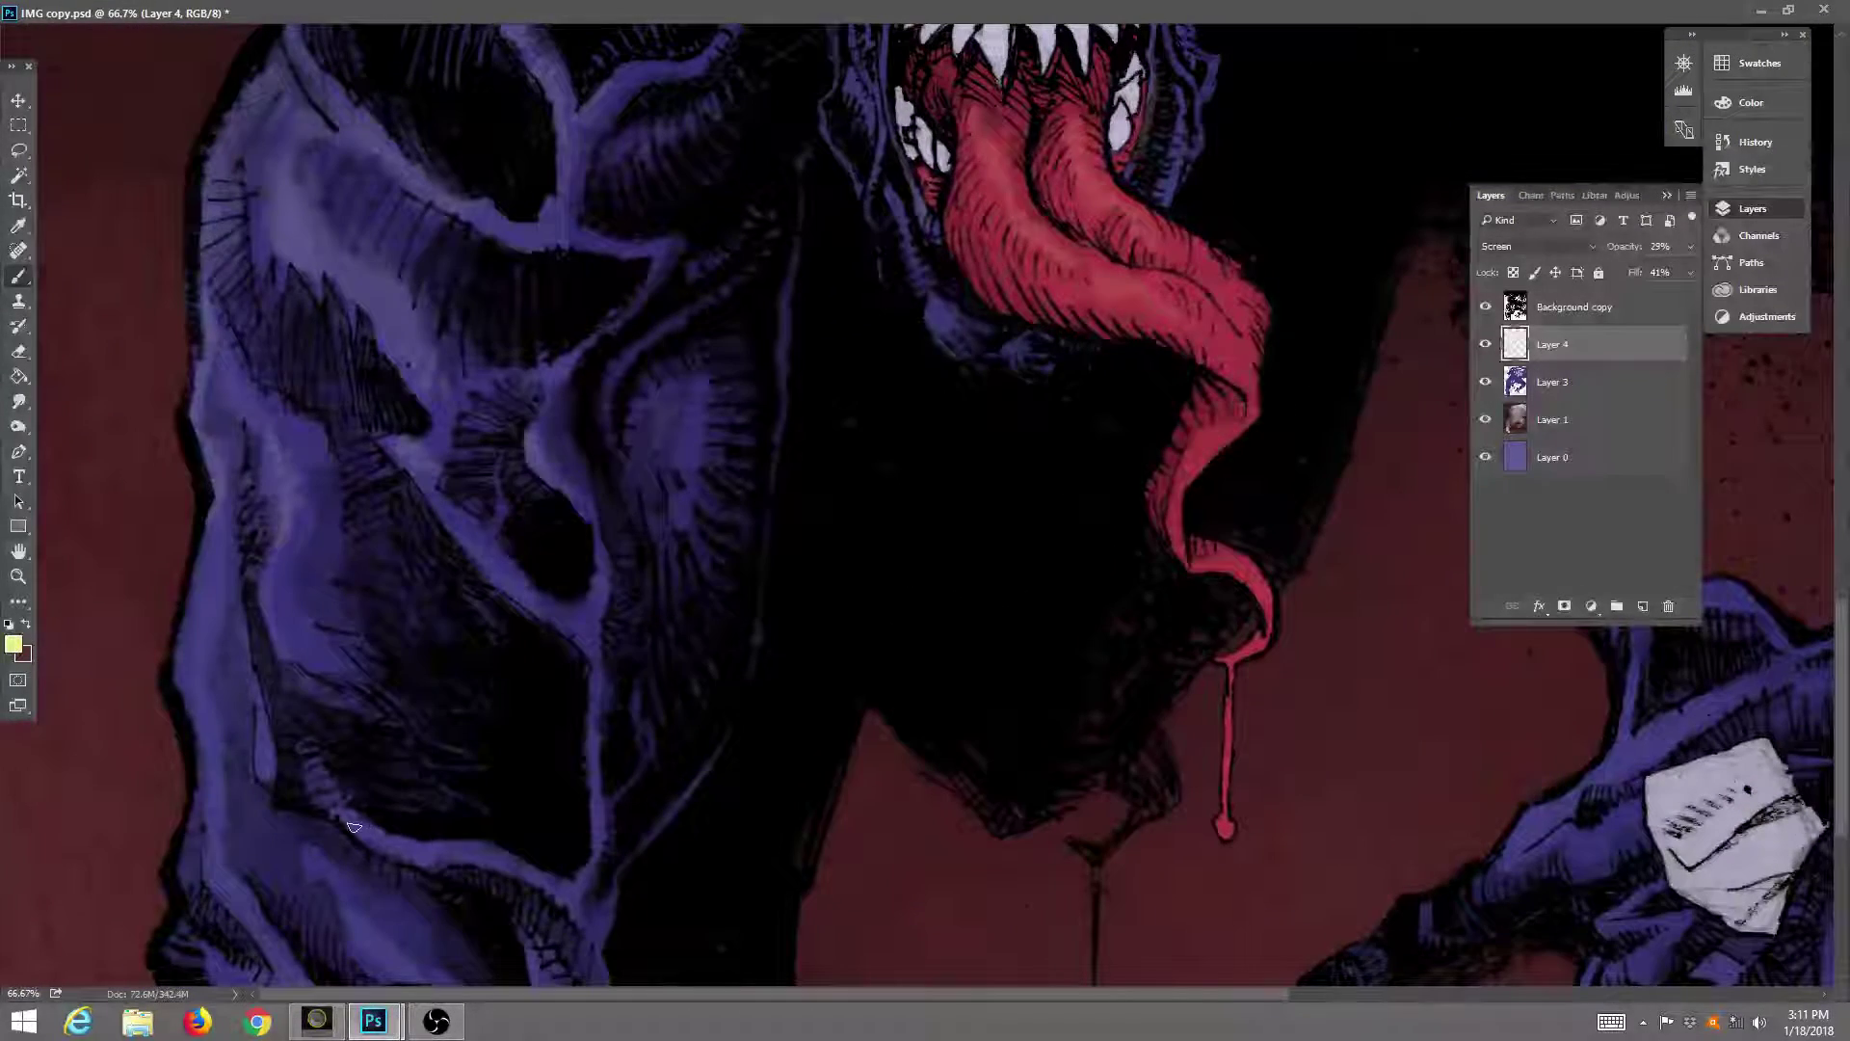
pyautogui.moveTo(354, 827)
pyautogui.mouseDown()
pyautogui.moveTo(509, 858)
pyautogui.moveTo(609, 777)
pyautogui.moveTo(589, 753)
pyautogui.moveTo(590, 642)
pyautogui.moveTo(465, 536)
pyautogui.mouseUp()
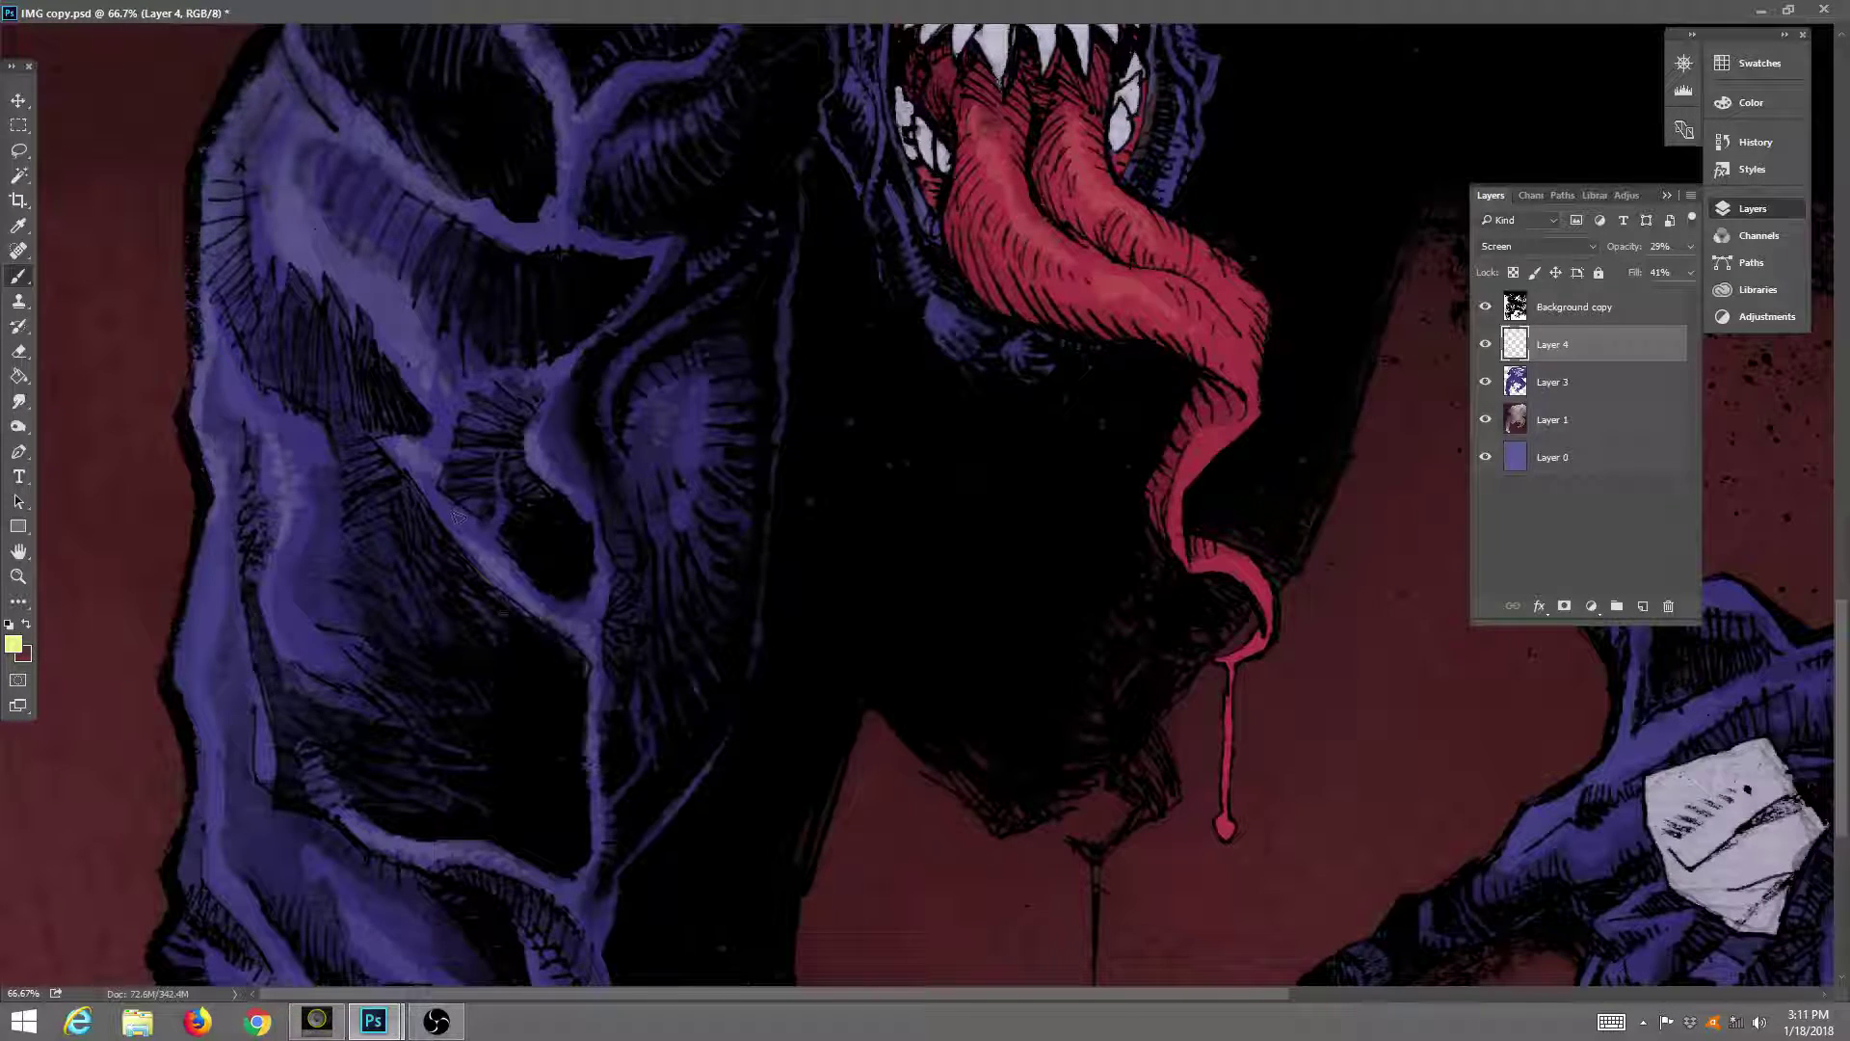
pyautogui.moveTo(304, 587)
pyautogui.mouseDown()
pyautogui.moveTo(258, 582)
pyautogui.moveTo(278, 634)
pyautogui.moveTo(287, 614)
pyautogui.moveTo(261, 585)
pyautogui.moveTo(280, 562)
pyautogui.moveTo(327, 683)
pyautogui.mouseUp()
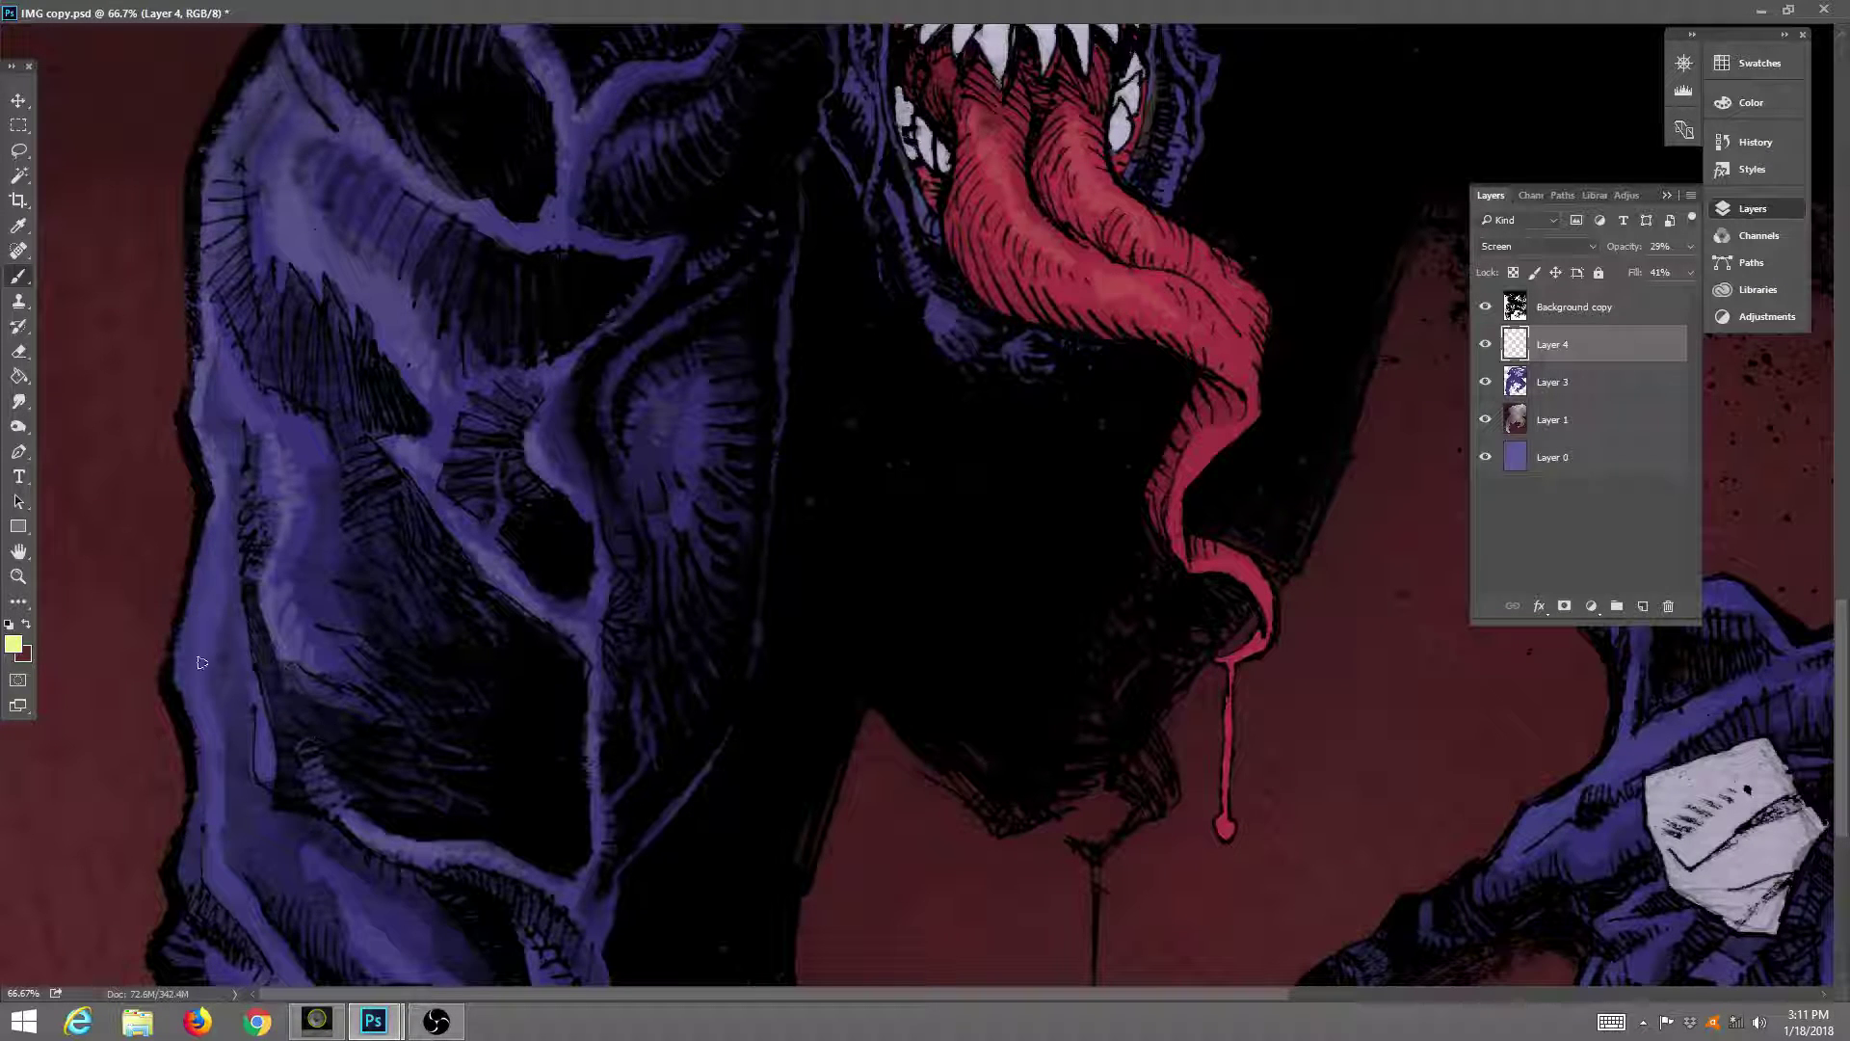
pyautogui.moveTo(200, 586)
pyautogui.mouseDown()
pyautogui.moveTo(184, 669)
pyautogui.moveTo(216, 779)
pyautogui.moveTo(213, 863)
pyautogui.moveTo(294, 892)
pyautogui.mouseUp()
pyautogui.moveTo(361, 722); pyautogui.dragTo(379, 269)
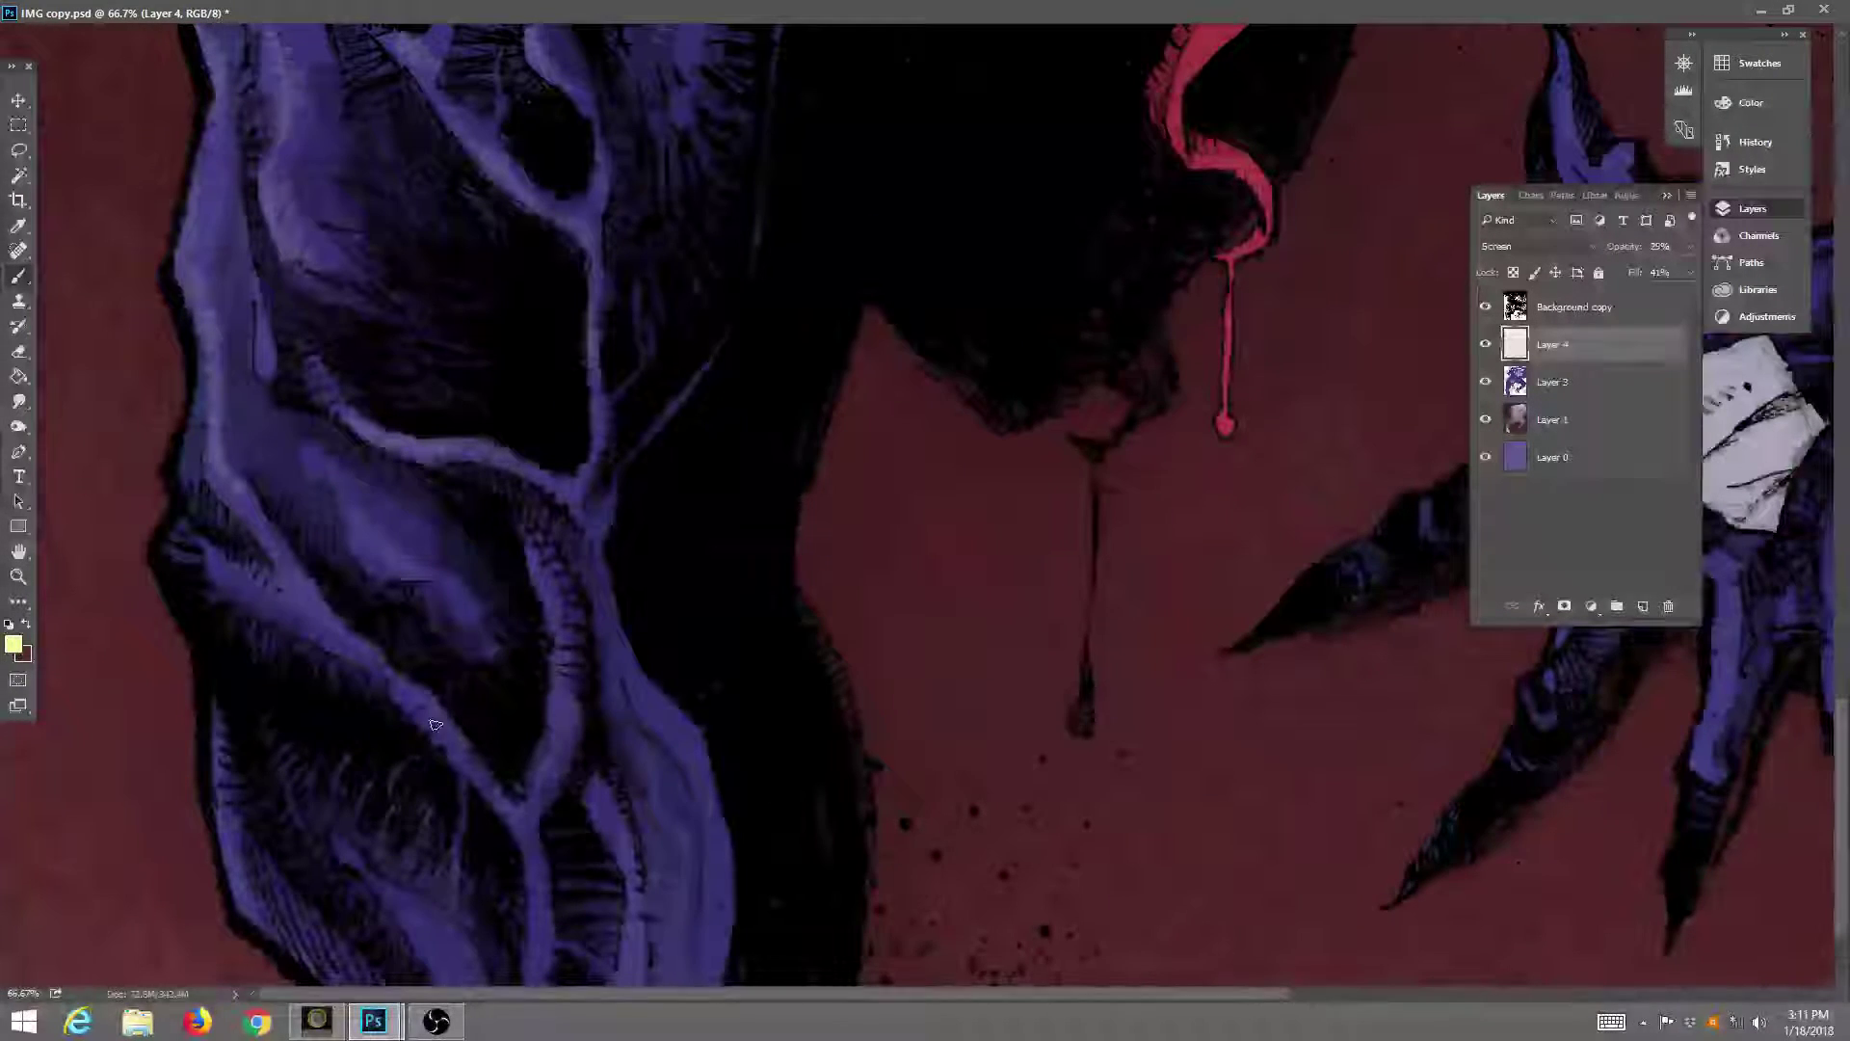
pyautogui.moveTo(467, 740)
pyautogui.mouseDown()
pyautogui.moveTo(481, 779)
pyautogui.moveTo(439, 850)
pyautogui.moveTo(386, 882)
pyautogui.moveTo(453, 938)
pyautogui.mouseUp()
pyautogui.moveTo(480, 721); pyautogui.dragTo(446, 583)
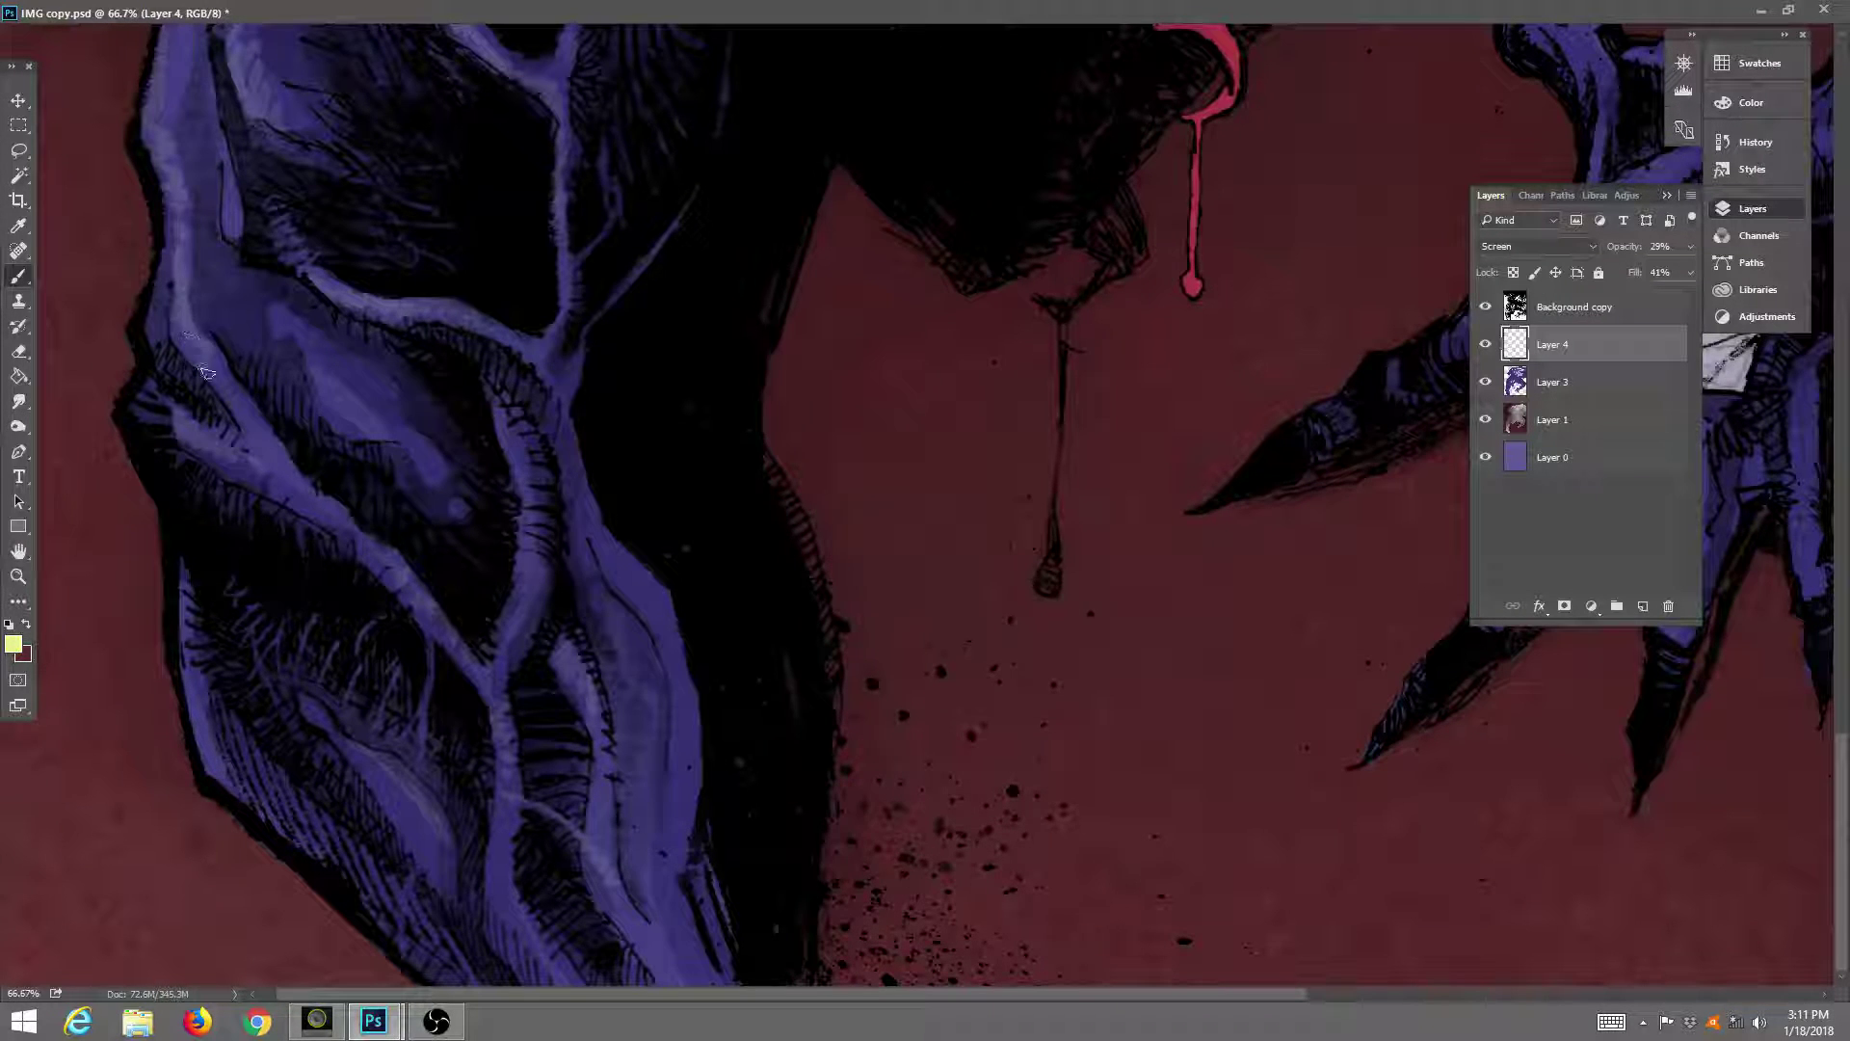
pyautogui.moveTo(1002, 403); pyautogui.dragTo(694, 467)
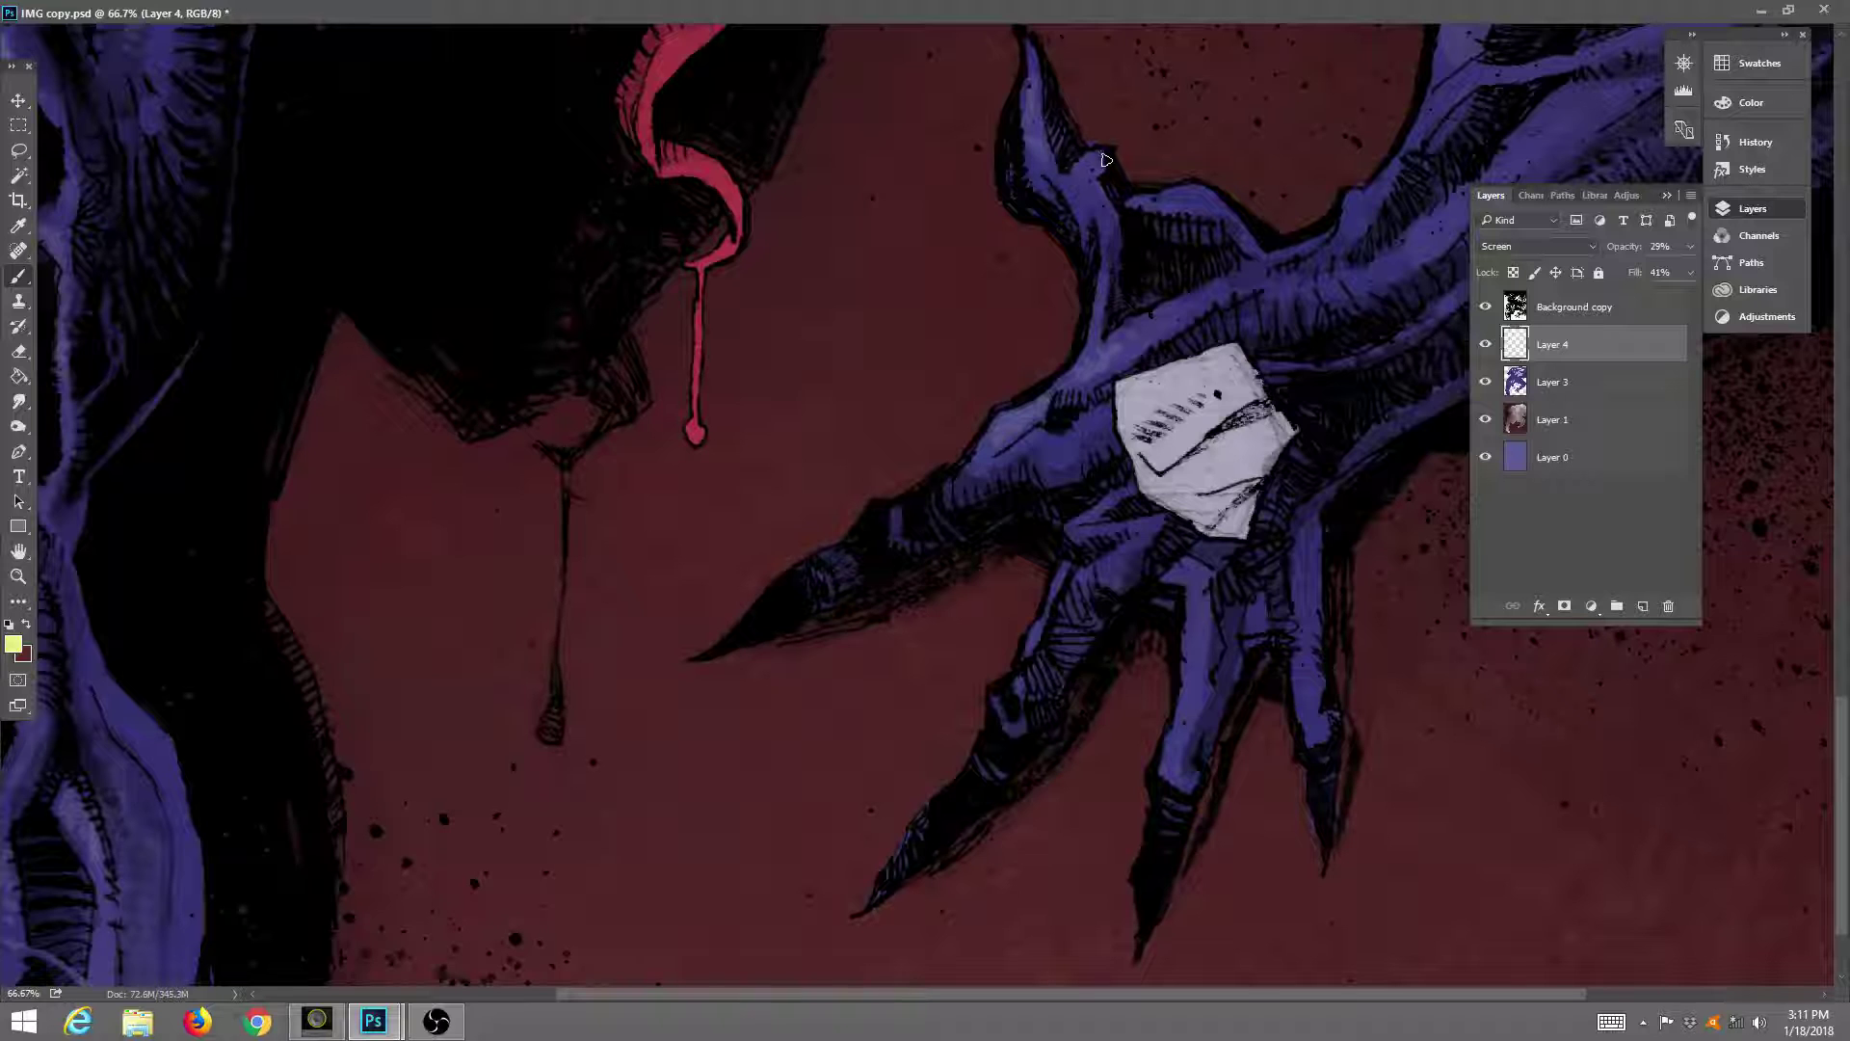
# Brush highlights along the arm's top edge, claw knuckles, middle and right fingers, and arm vein.
pyautogui.moveTo(1106, 160)
pyautogui.mouseDown()
pyautogui.moveTo(1155, 172)
pyautogui.moveTo(1146, 201)
pyautogui.moveTo(1219, 210)
pyautogui.mouseUp()
pyautogui.moveTo(1123, 346); pyautogui.dragTo(1192, 311)
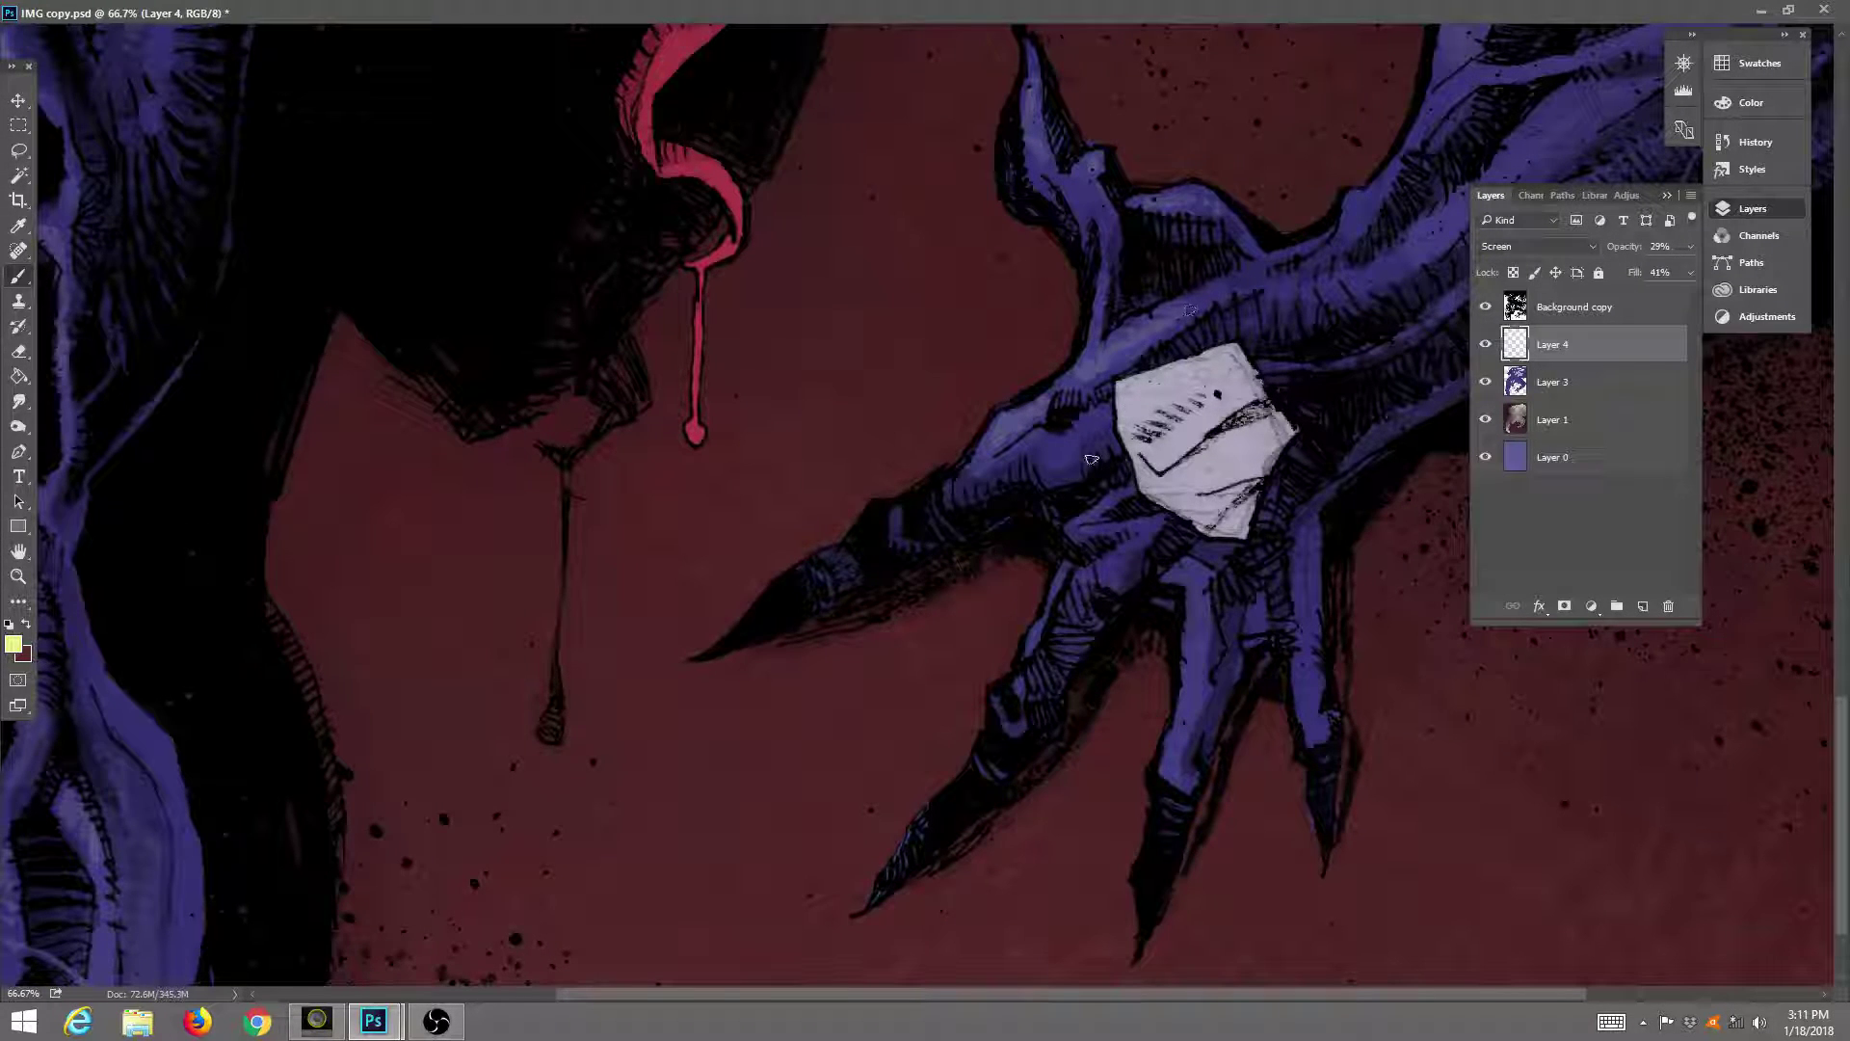
pyautogui.moveTo(1055, 456); pyautogui.dragTo(1102, 428)
pyautogui.moveTo(1120, 566); pyautogui.dragTo(1162, 525)
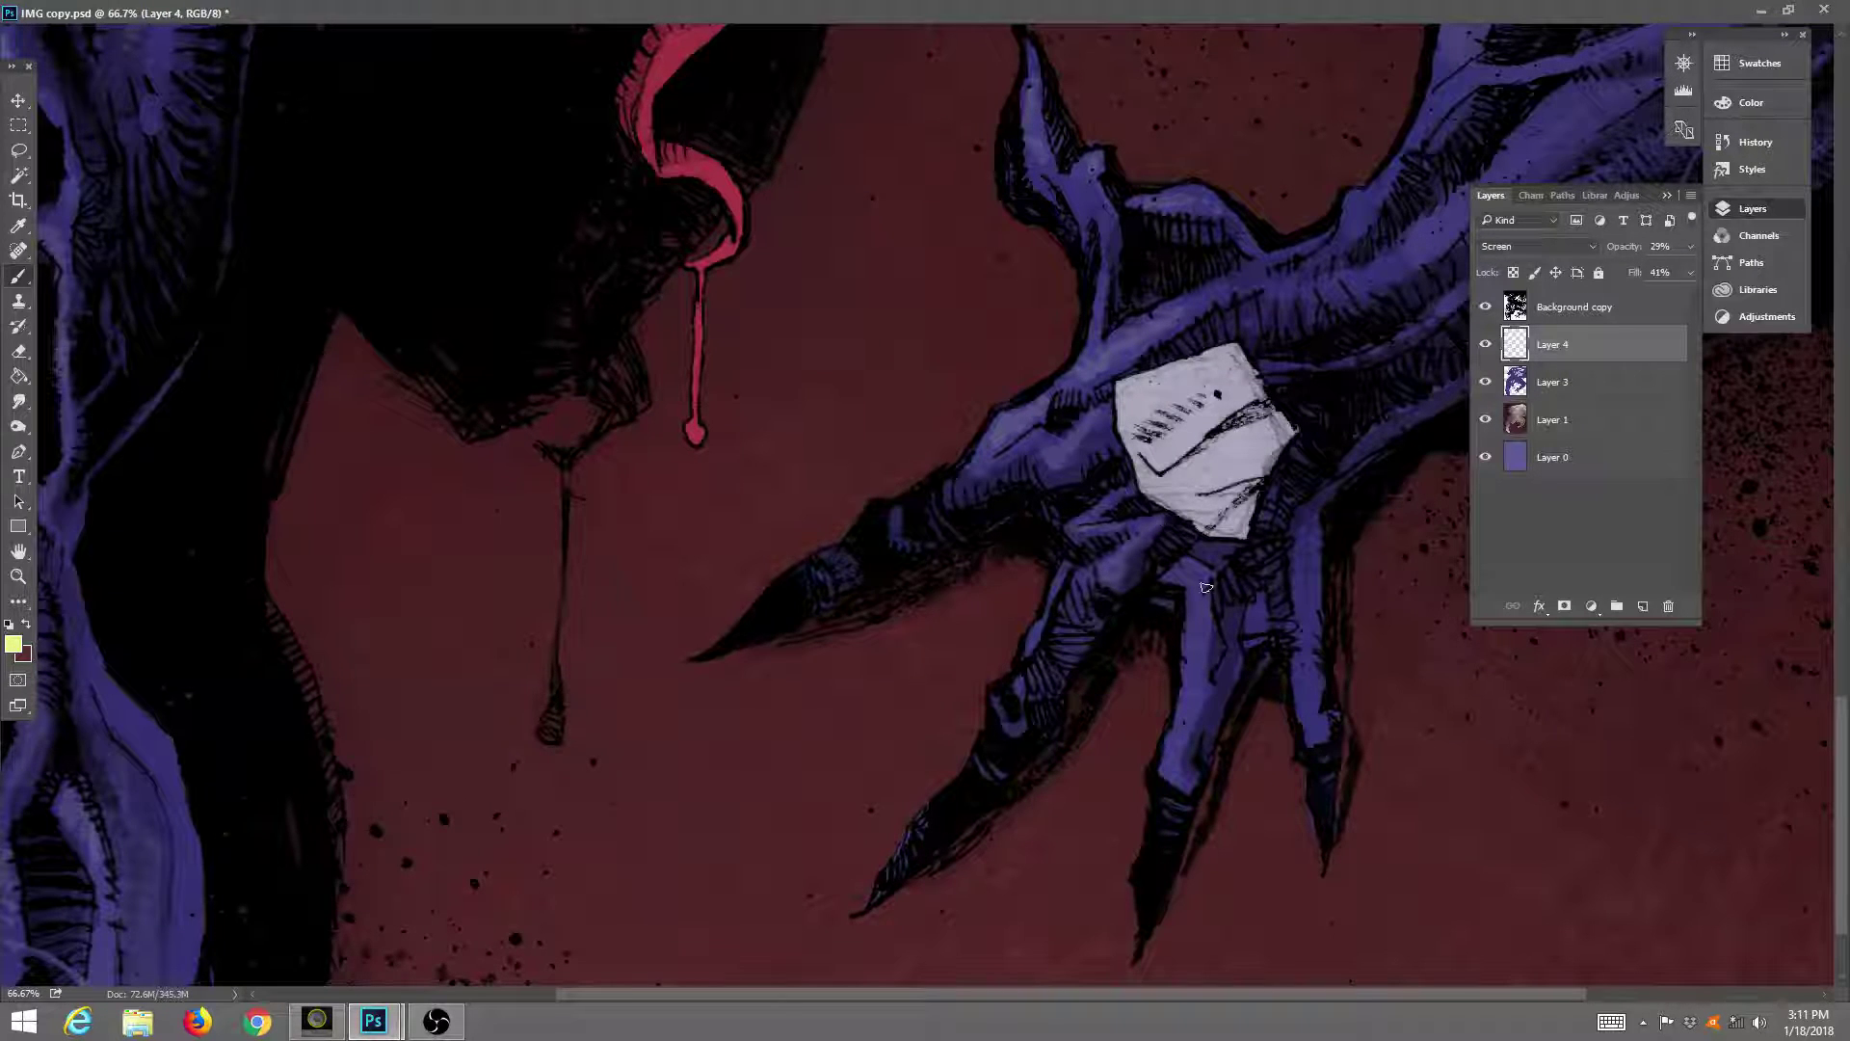
pyautogui.moveTo(1206, 587); pyautogui.dragTo(1171, 768)
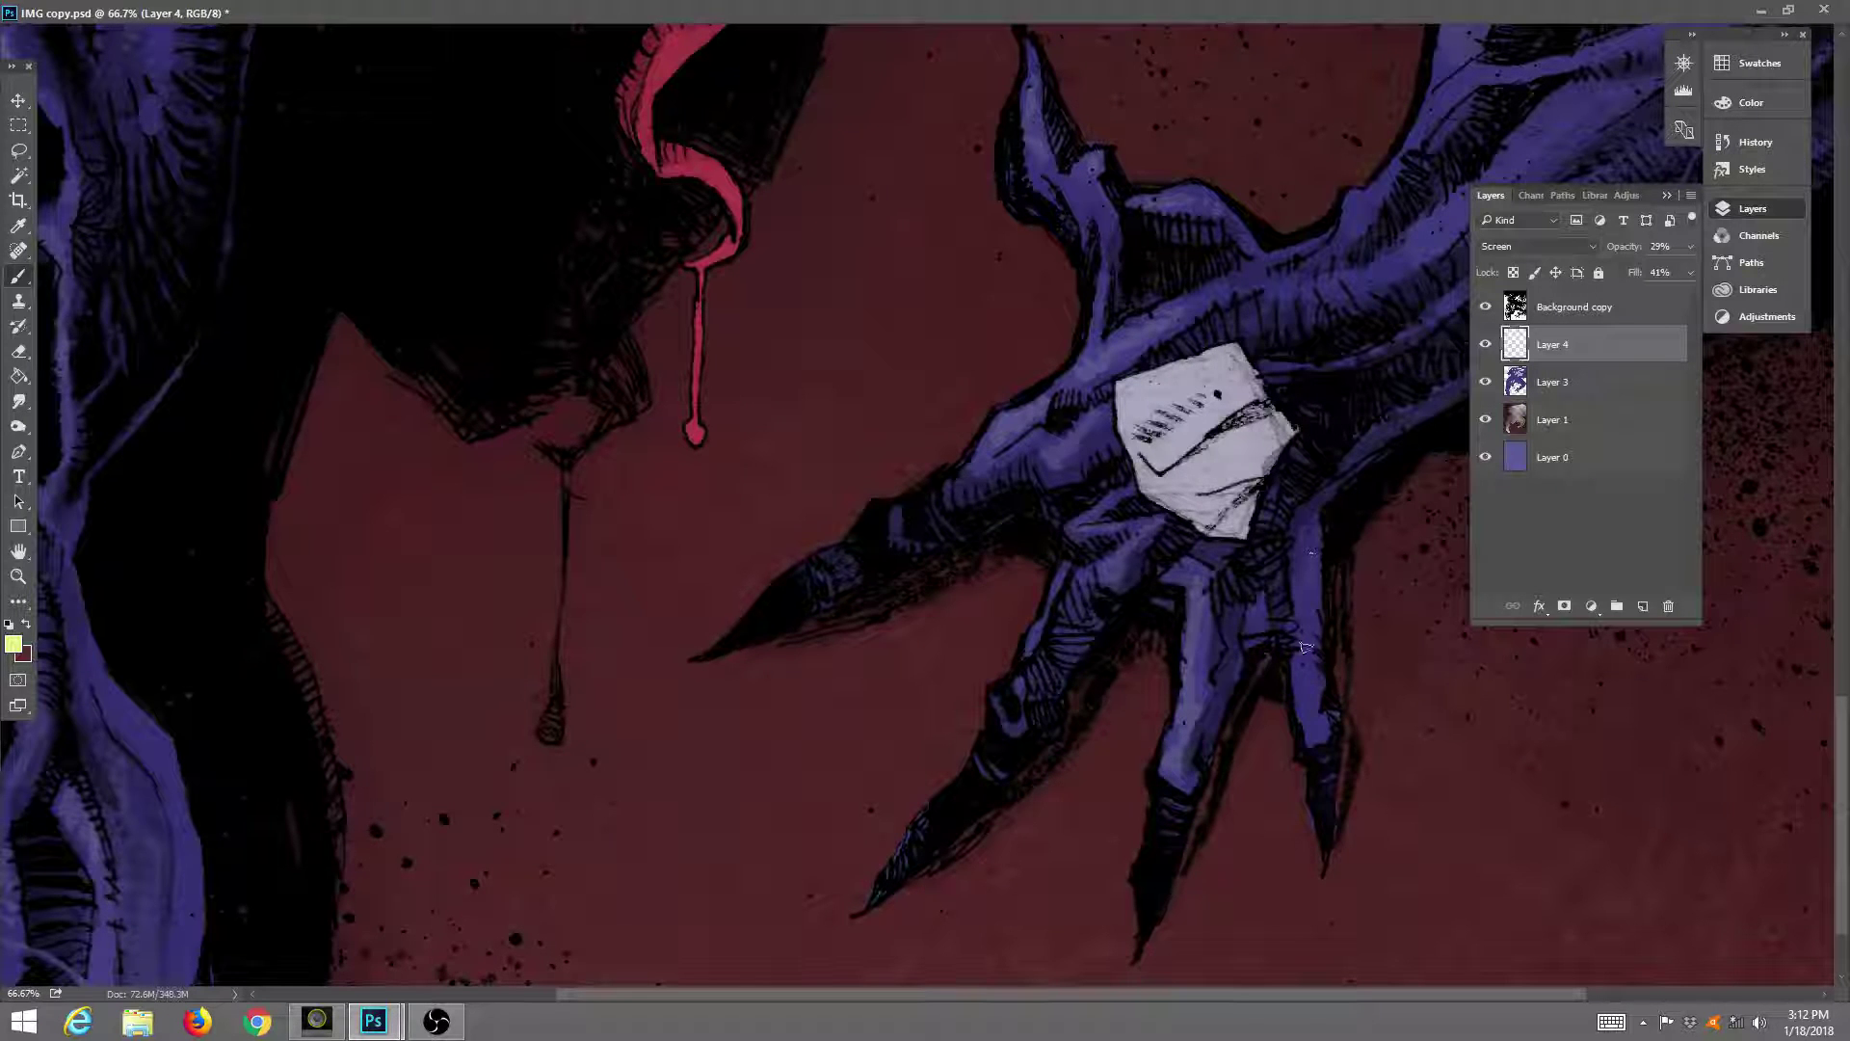
pyautogui.moveTo(1309, 578)
pyautogui.mouseDown()
pyautogui.moveTo(1272, 613)
pyautogui.moveTo(1310, 657)
pyautogui.moveTo(1322, 739)
pyautogui.mouseUp()
pyautogui.moveTo(1361, 295)
pyautogui.mouseDown()
pyautogui.moveTo(1259, 386)
pyautogui.moveTo(1200, 387)
pyautogui.moveTo(1267, 380)
pyautogui.moveTo(1344, 332)
pyautogui.moveTo(1246, 312)
pyautogui.moveTo(1334, 205)
pyautogui.moveTo(1372, 192)
pyautogui.moveTo(1298, 161)
pyautogui.moveTo(1084, 270)
pyautogui.mouseUp()
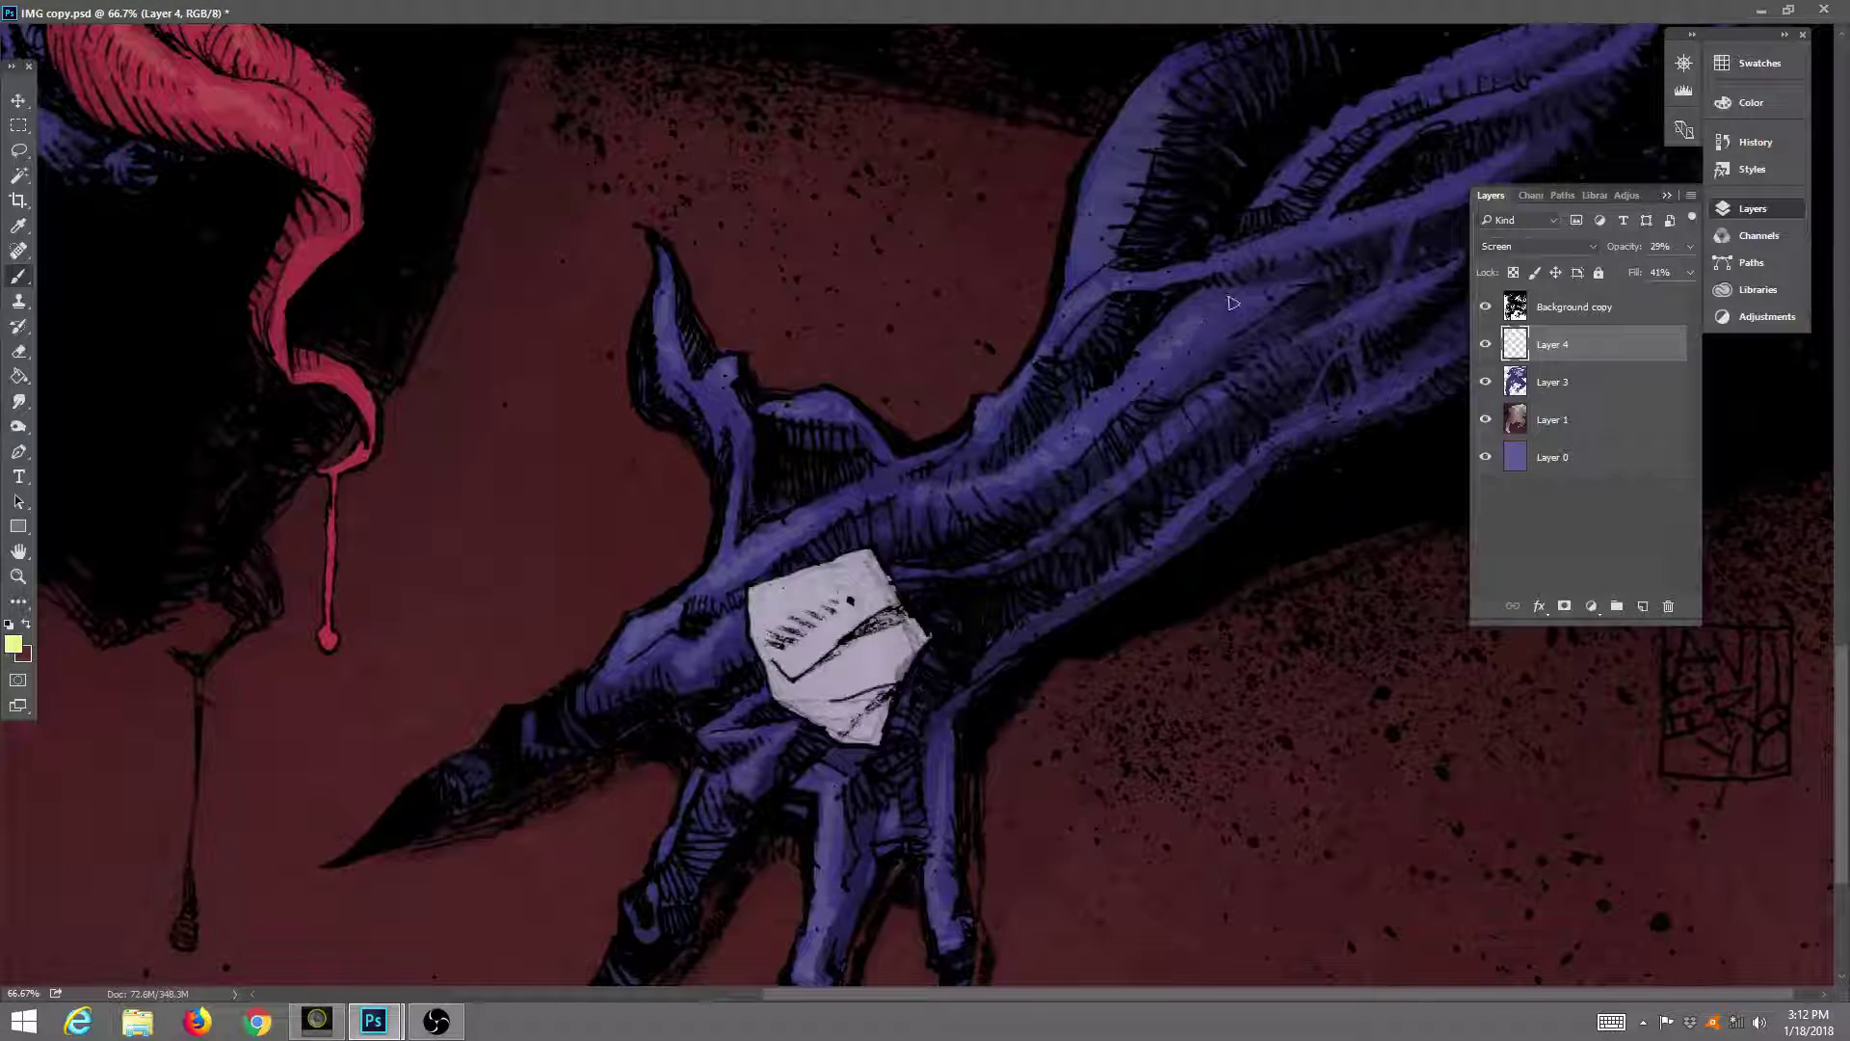
pyautogui.moveTo(1409, 226); pyautogui.dragTo(1367, 325)
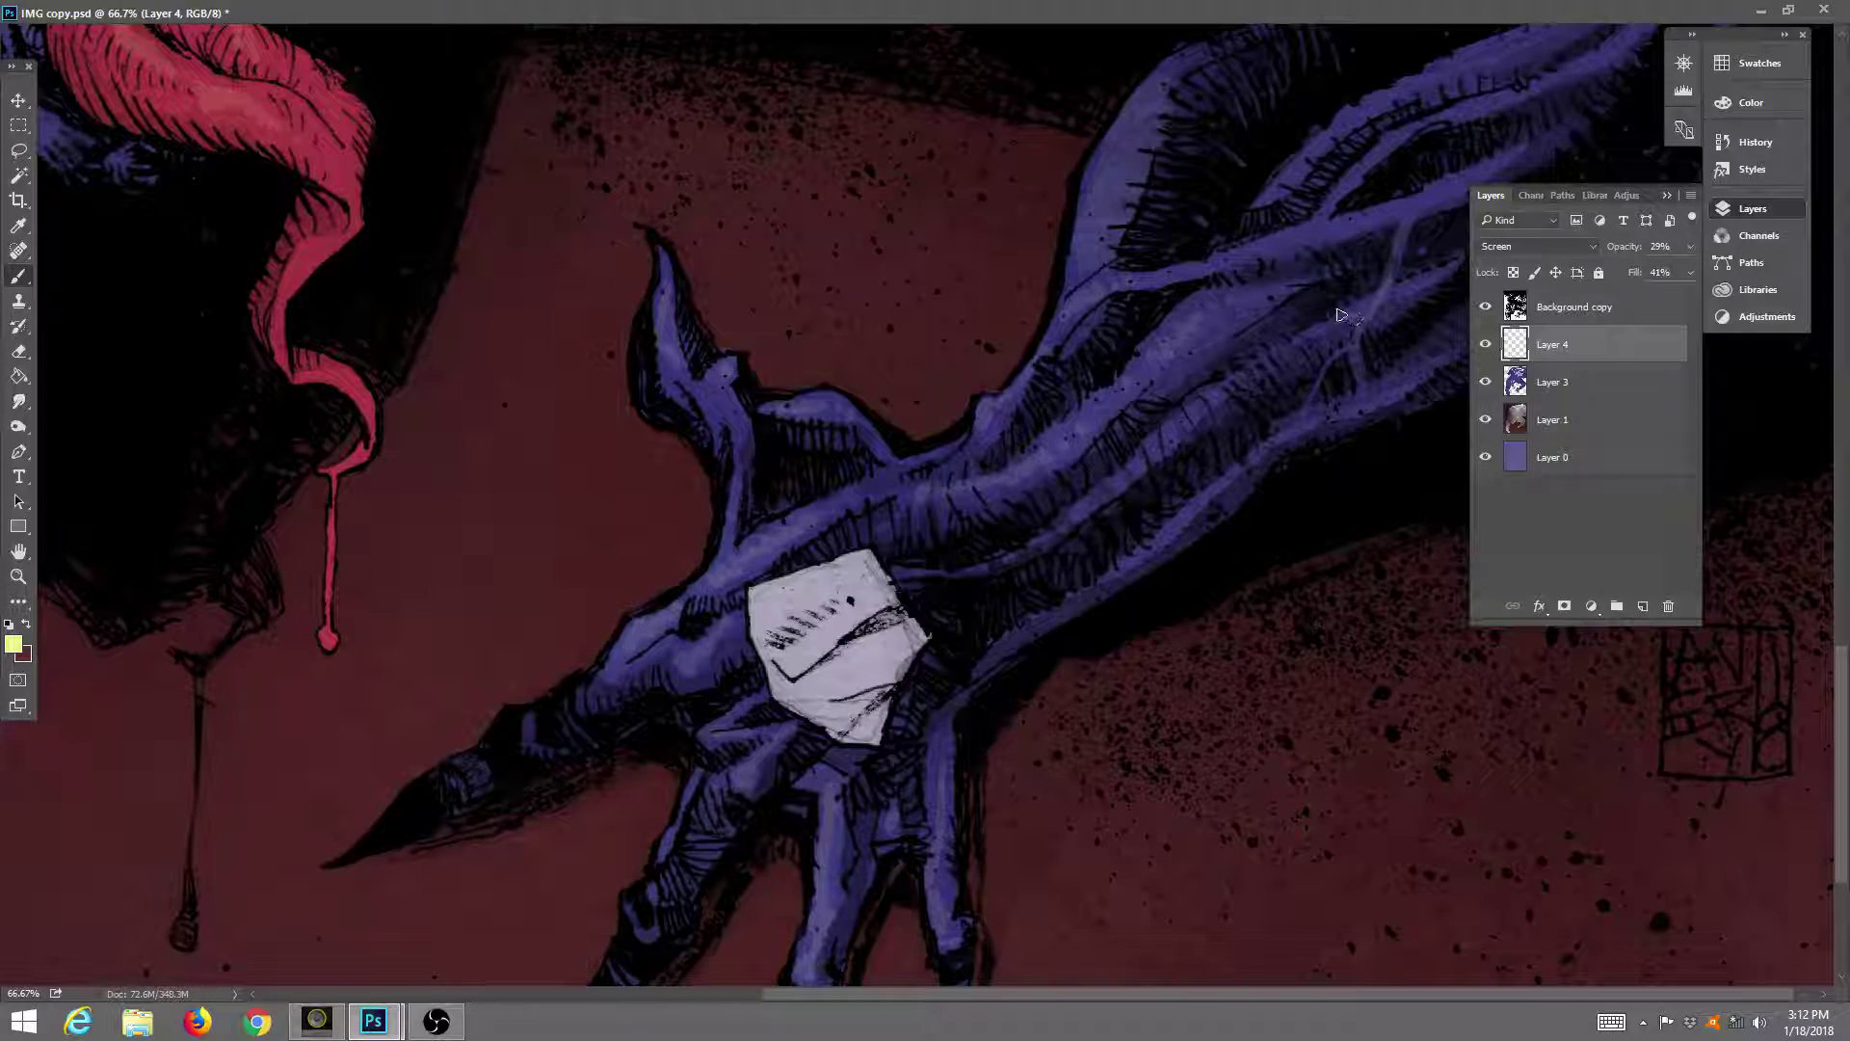
pyautogui.moveTo(1287, 238); pyautogui.dragTo(1243, 379)
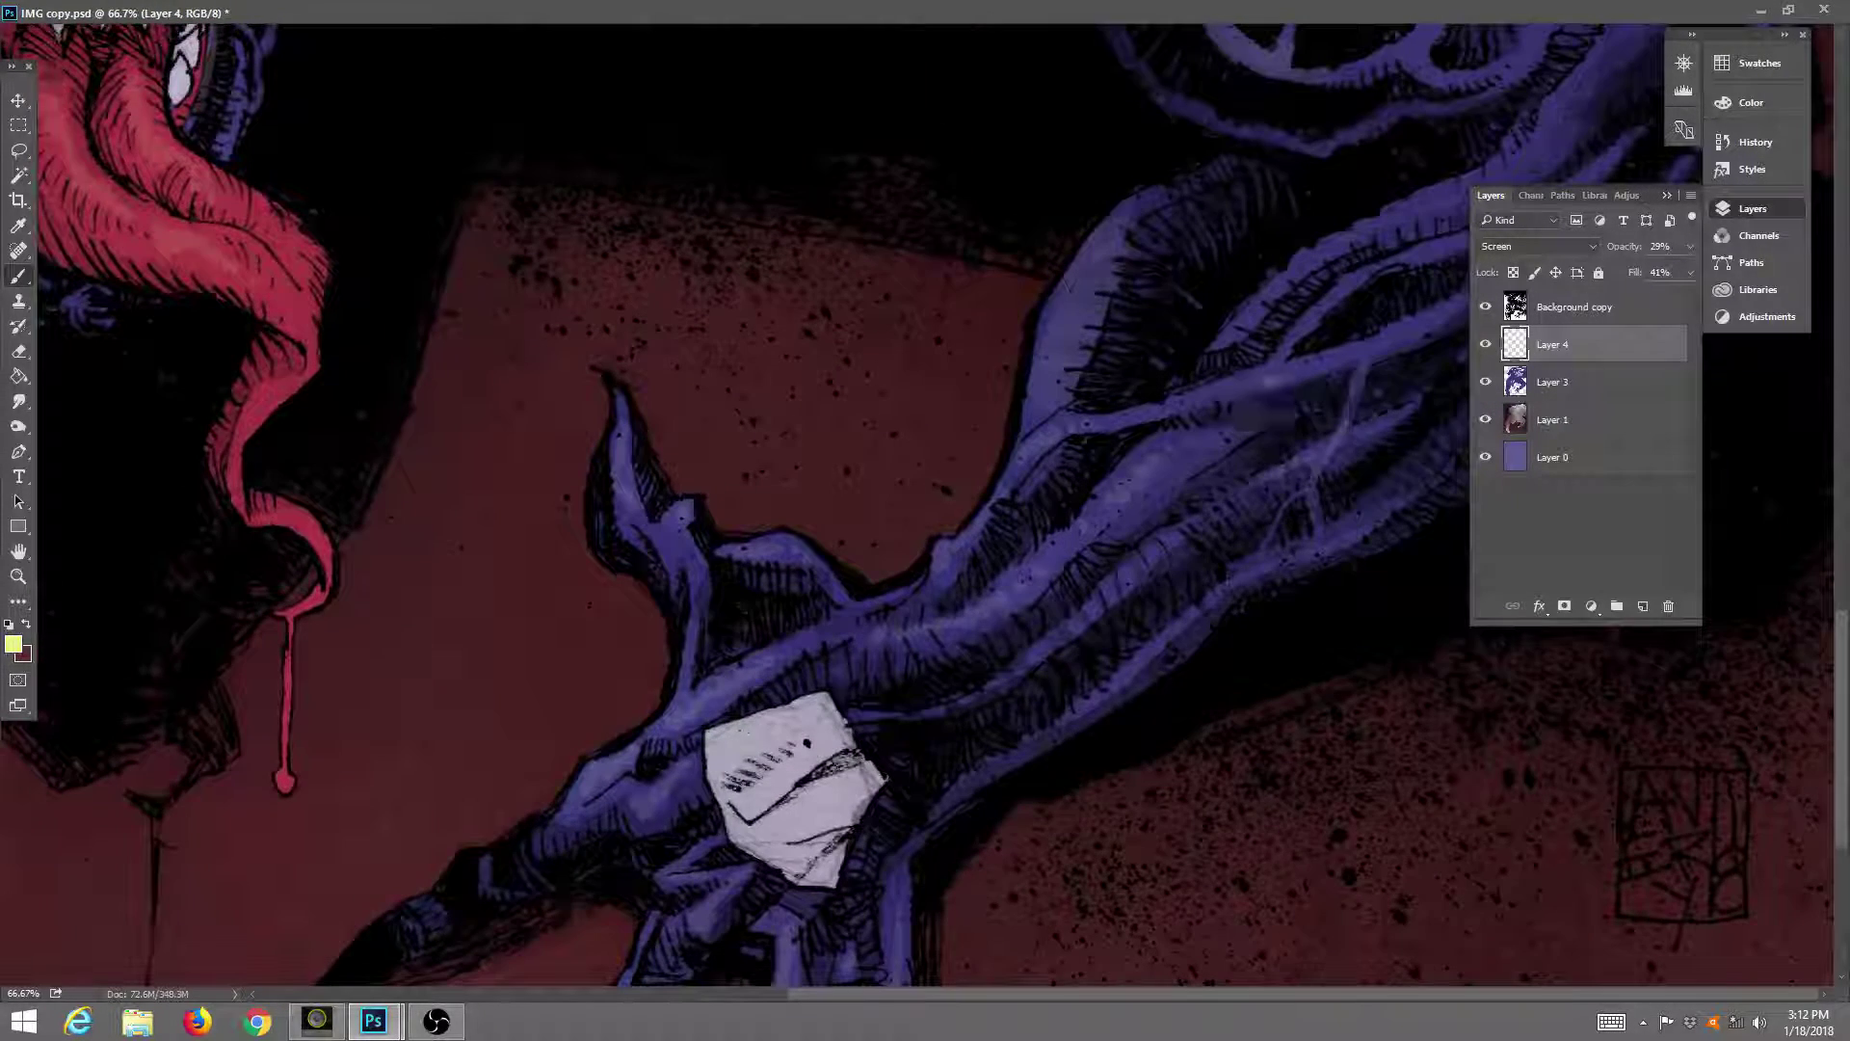
pyautogui.scroll(3, 1140, 384)
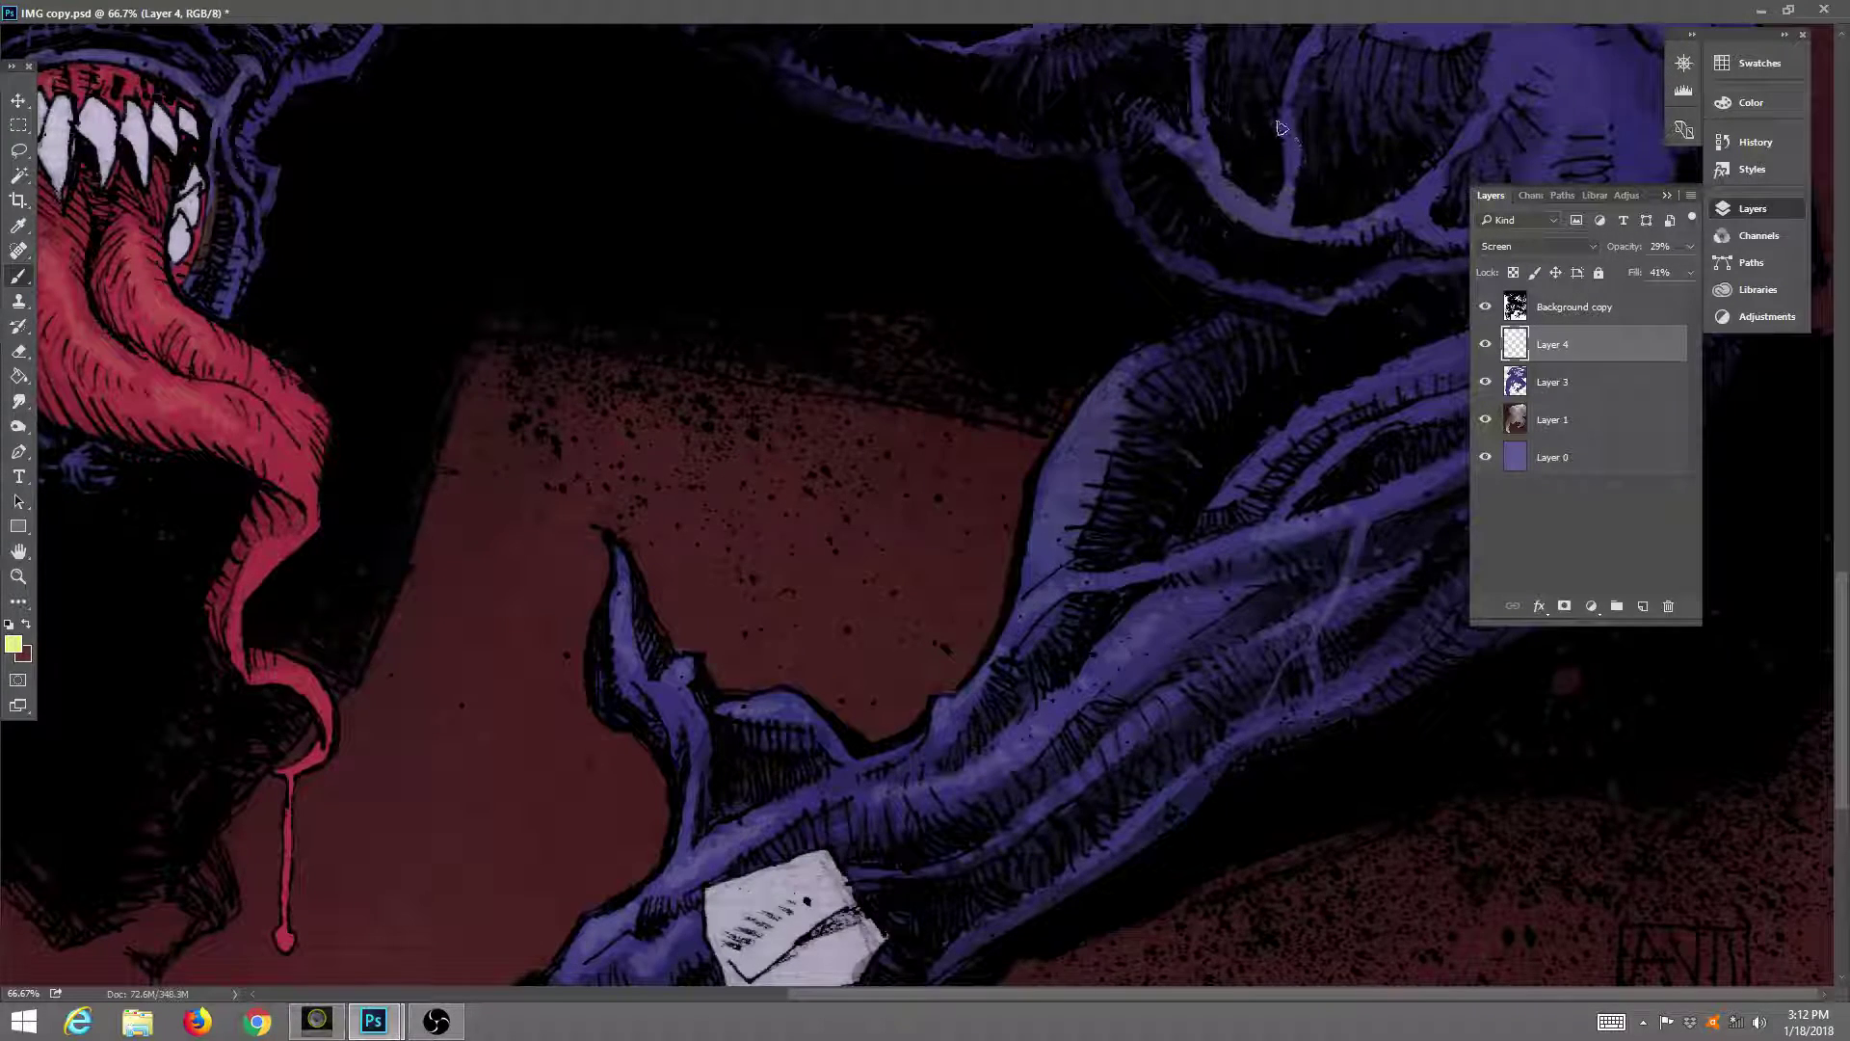
# Lighten the mouth's left purple outline and the middle and narrow parts of the tongue.
pyautogui.moveTo(1263, 183); pyautogui.dragTo(1218, 469)
pyautogui.moveTo(1069, 159); pyautogui.dragTo(1312, 339)
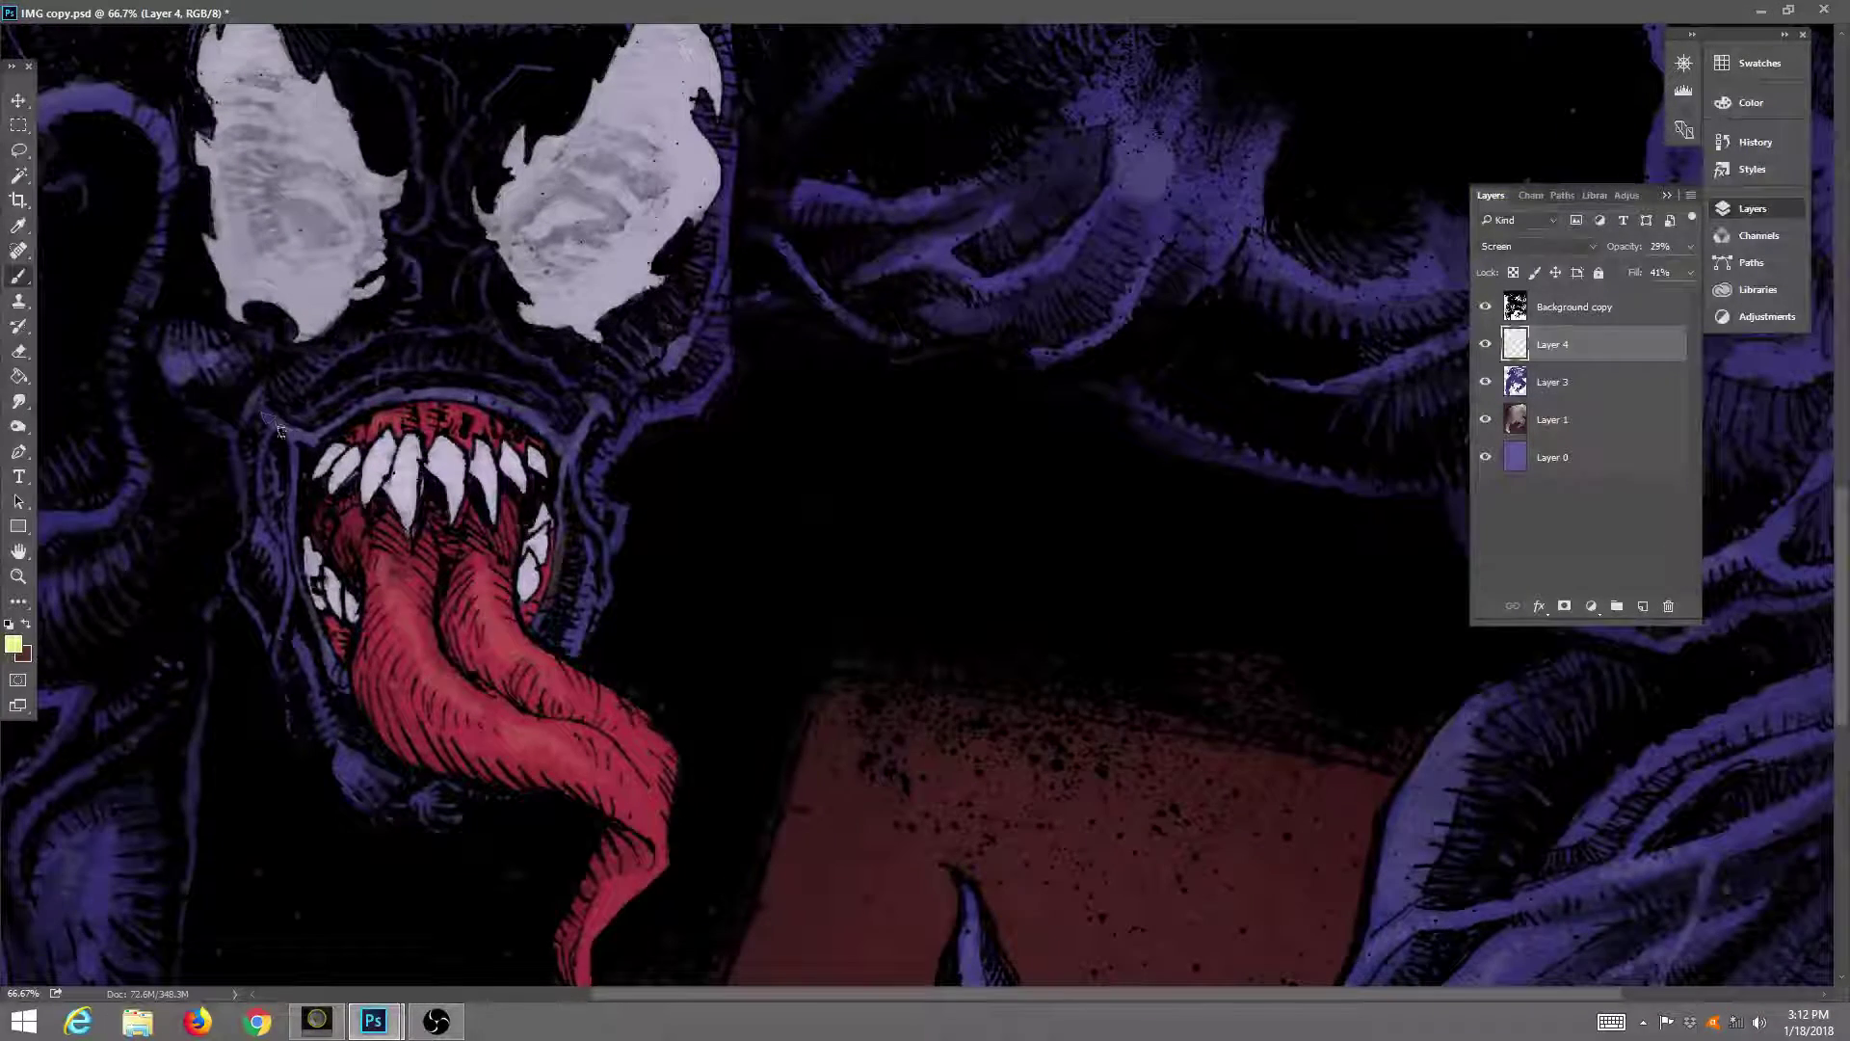
pyautogui.moveTo(279, 430); pyautogui.dragTo(344, 685)
pyautogui.moveTo(527, 736); pyautogui.dragTo(622, 779)
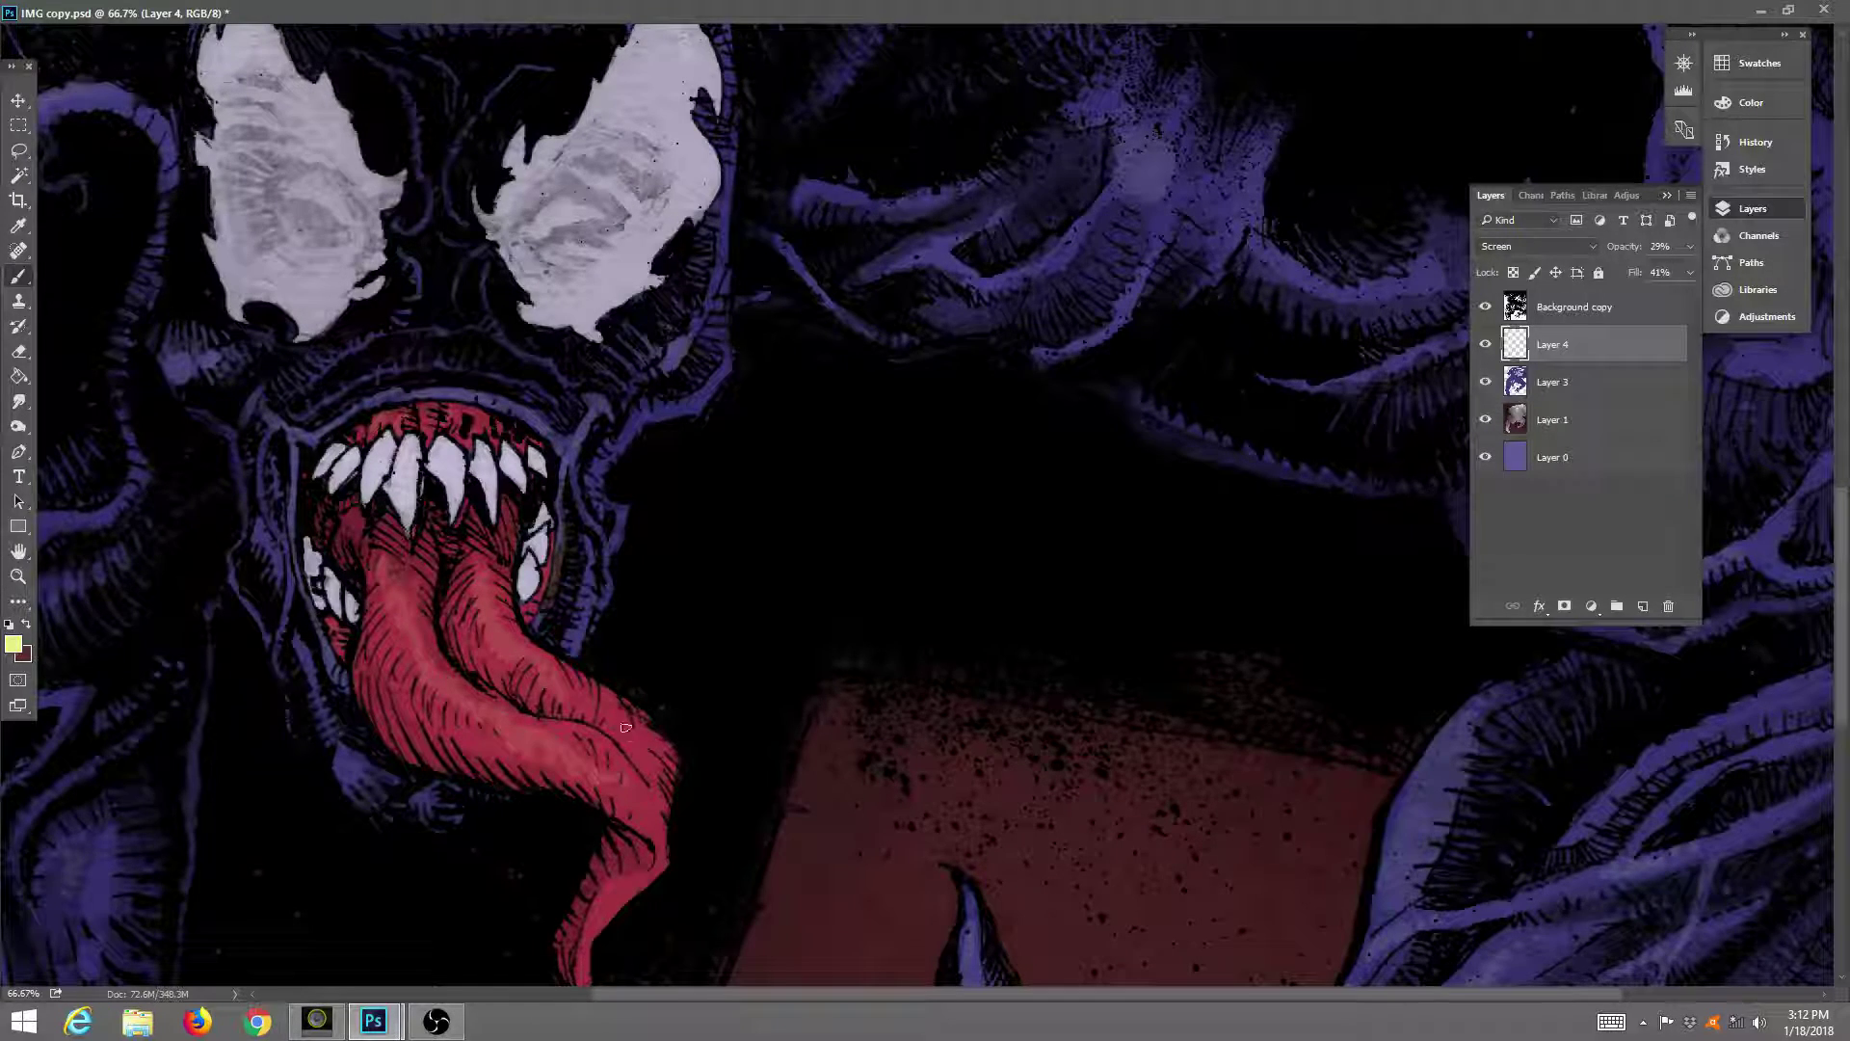
pyautogui.scroll(-3, 655, 757)
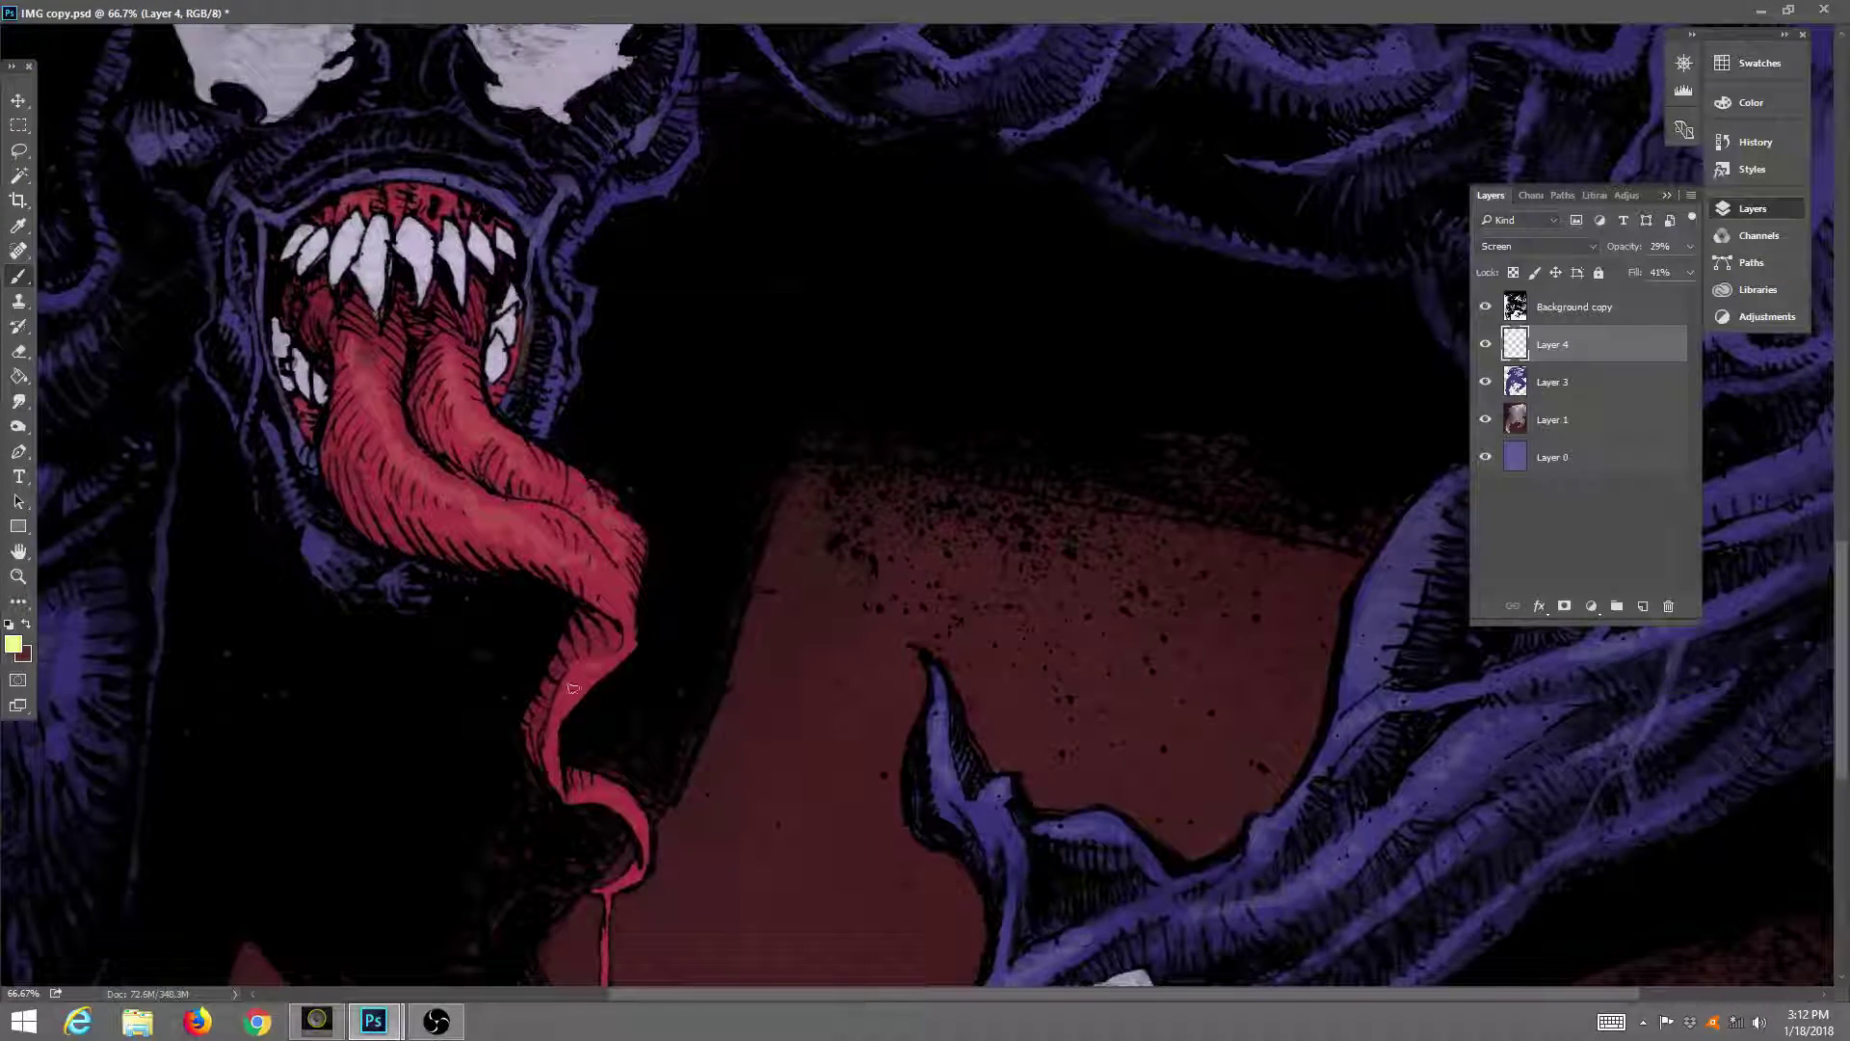
pyautogui.moveTo(574, 702); pyautogui.dragTo(565, 724)
pyautogui.scroll(4, 684, 522)
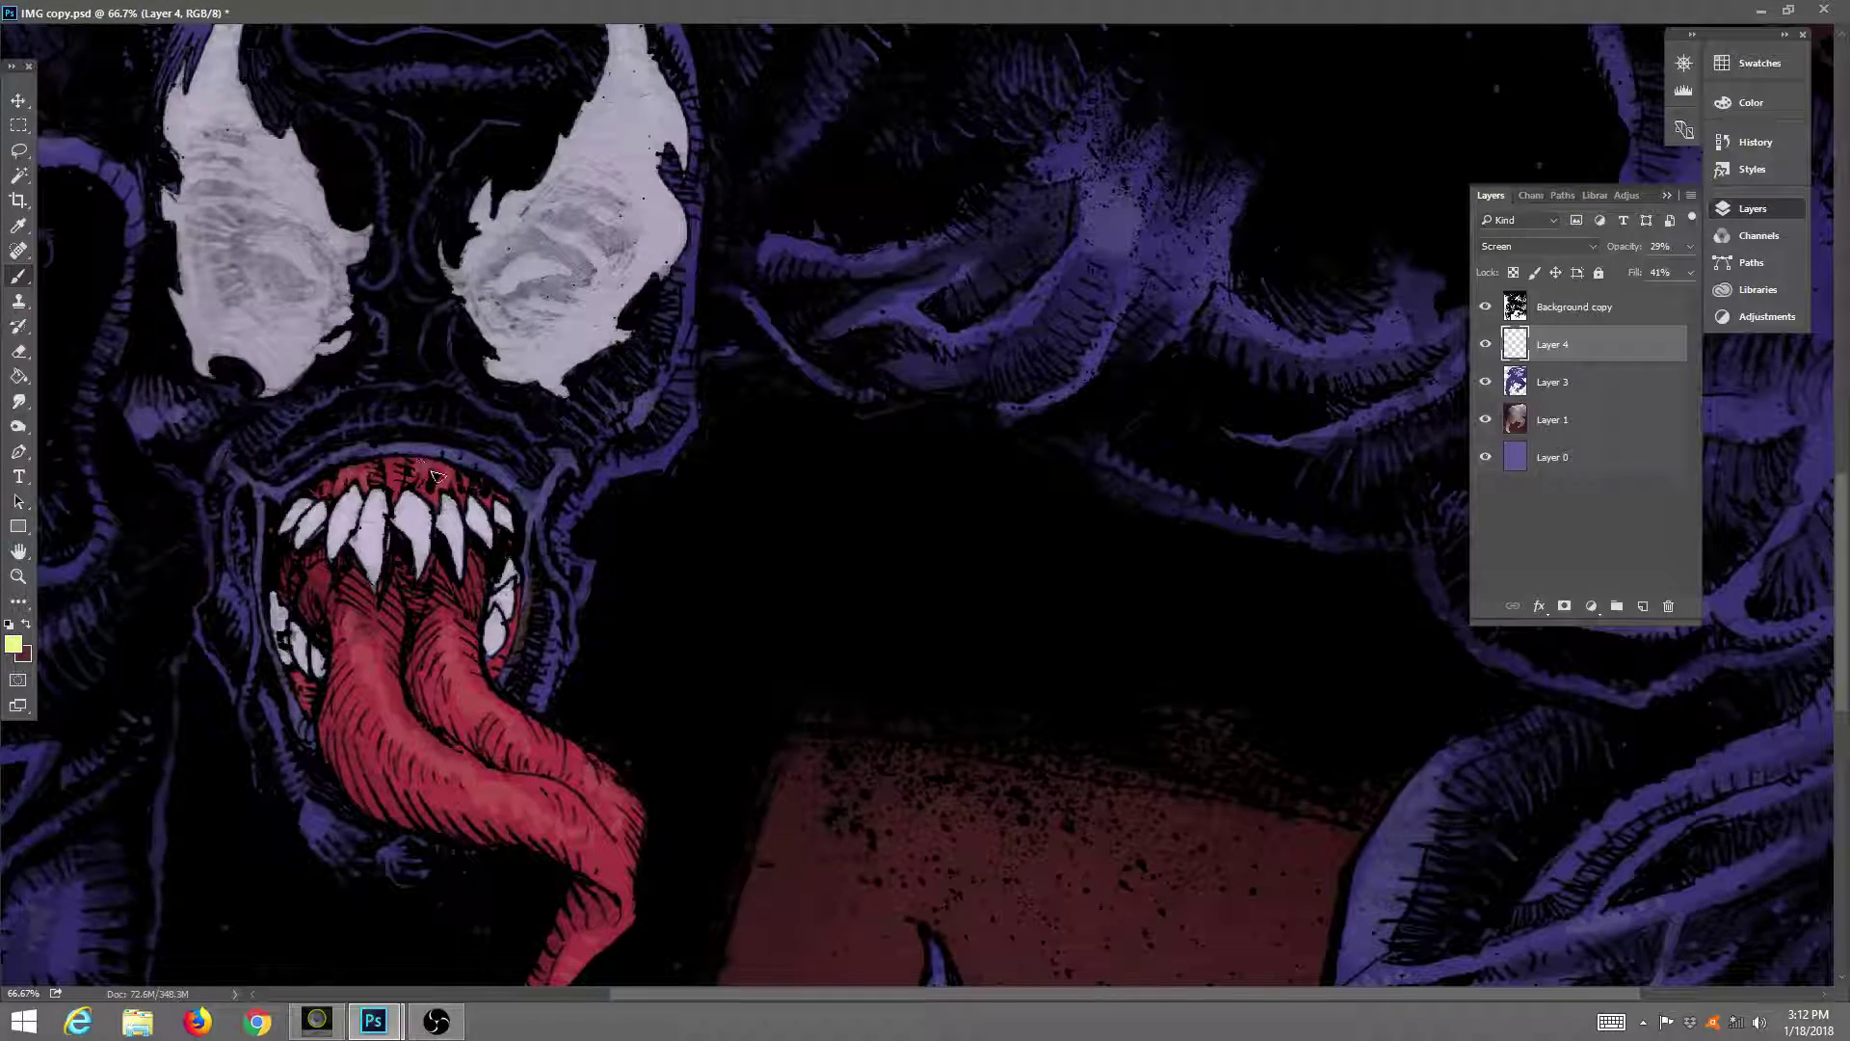
pyautogui.scroll(2, 668, 387)
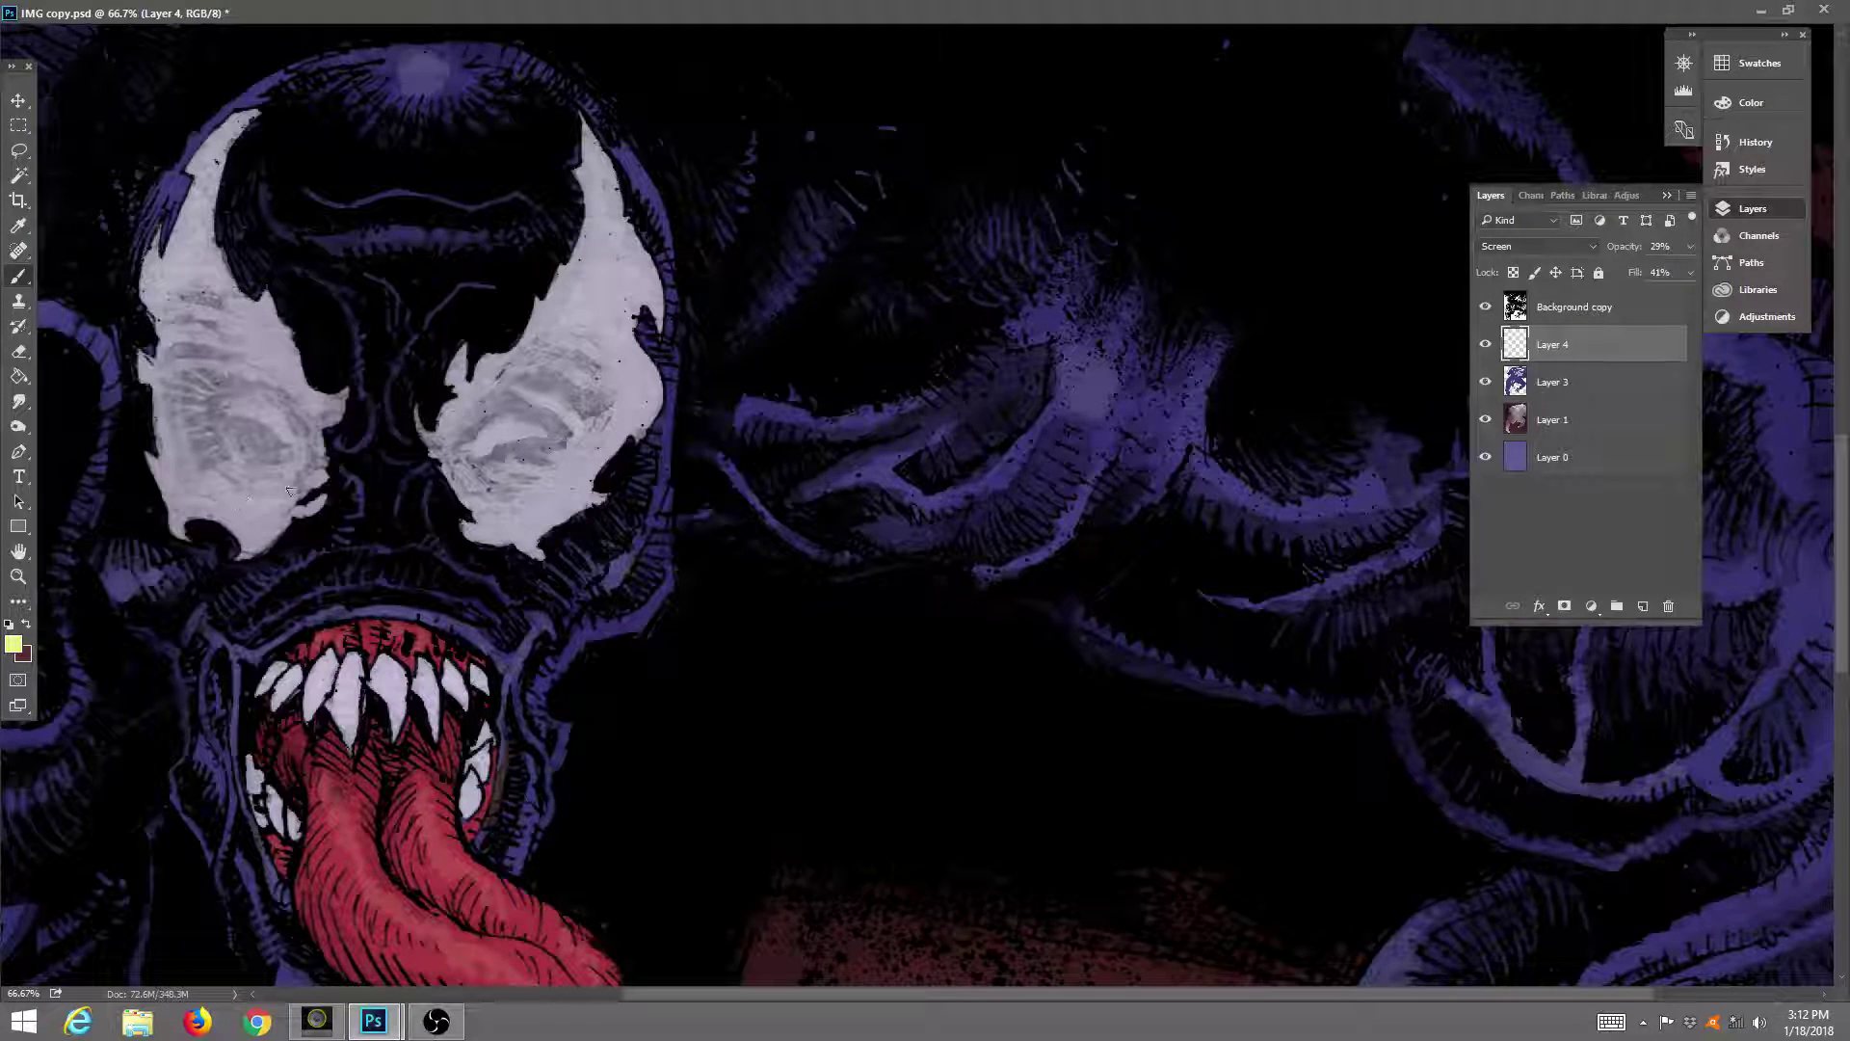
# Brighten the top and both side rims of Venom's head and the tentacle ridges.
pyautogui.moveTo(970, 354); pyautogui.dragTo(938, 432)
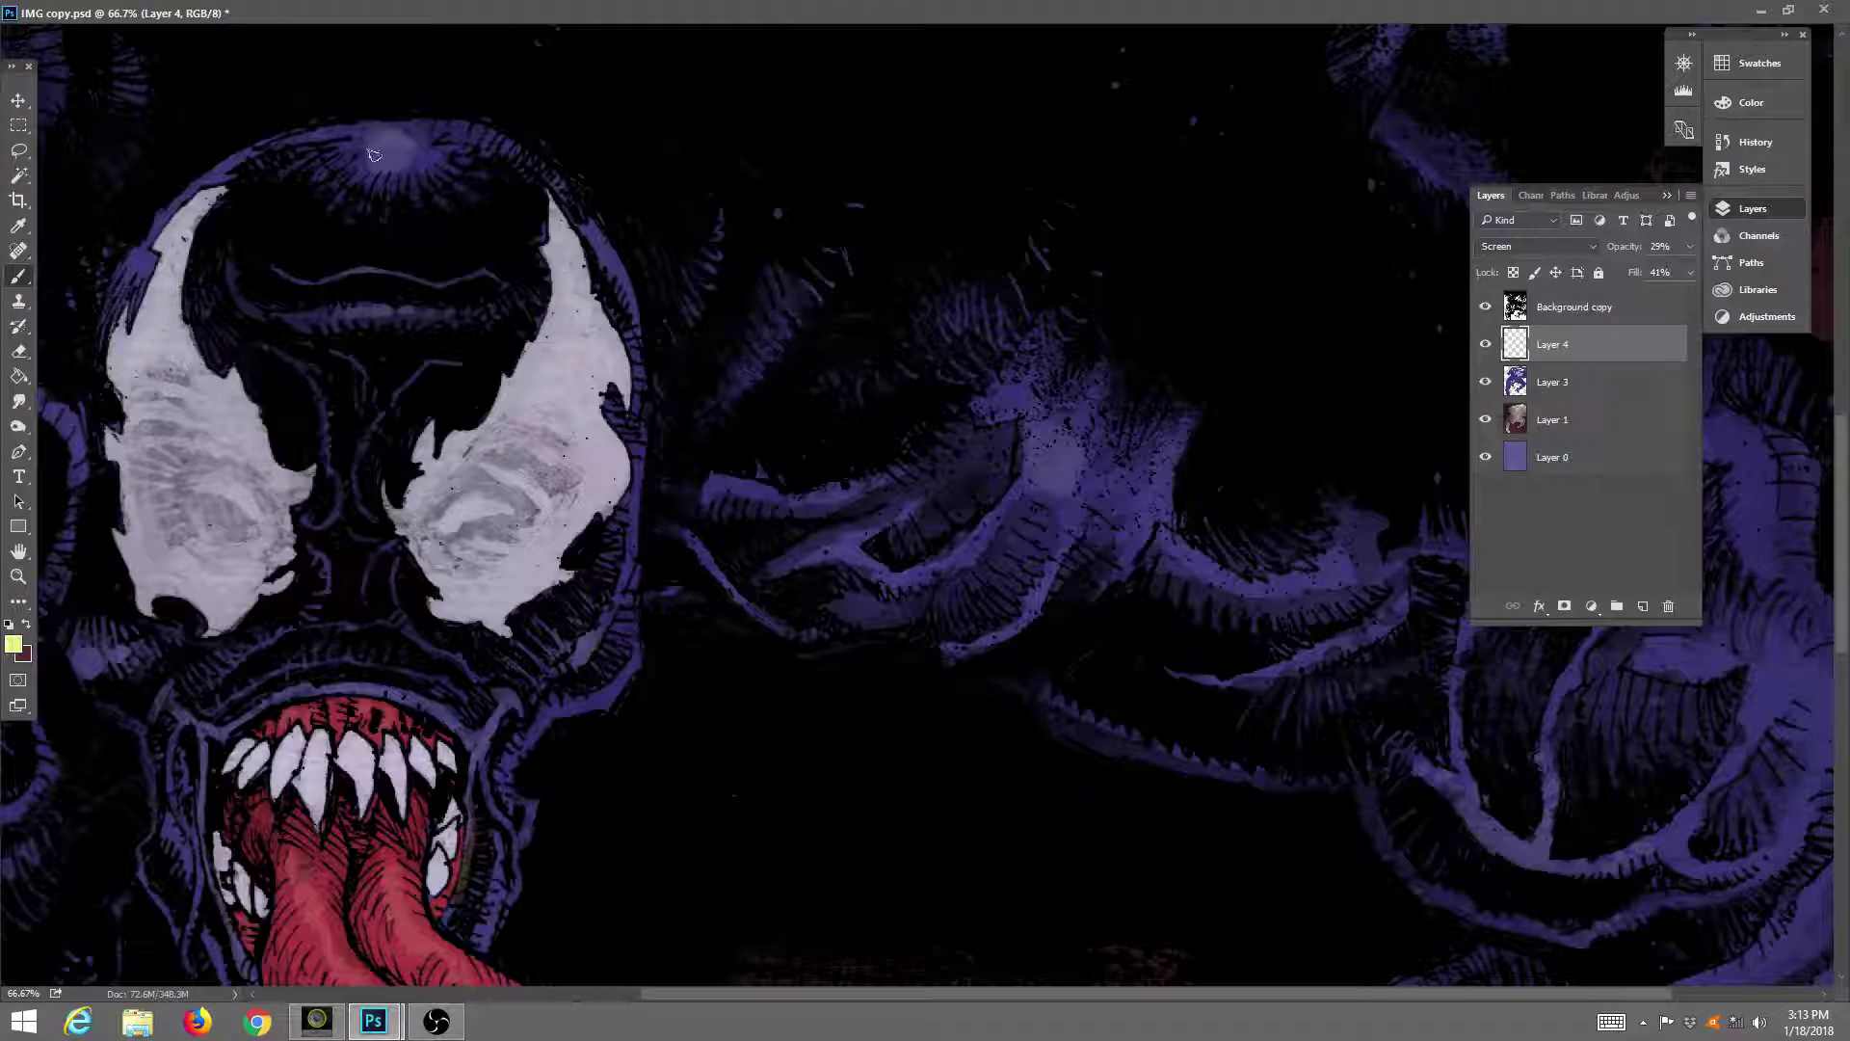
pyautogui.moveTo(387, 171); pyautogui.dragTo(399, 130)
pyautogui.moveTo(204, 181)
pyautogui.mouseDown()
pyautogui.moveTo(138, 251)
pyautogui.moveTo(145, 232)
pyautogui.moveTo(98, 364)
pyautogui.moveTo(127, 636)
pyautogui.mouseUp()
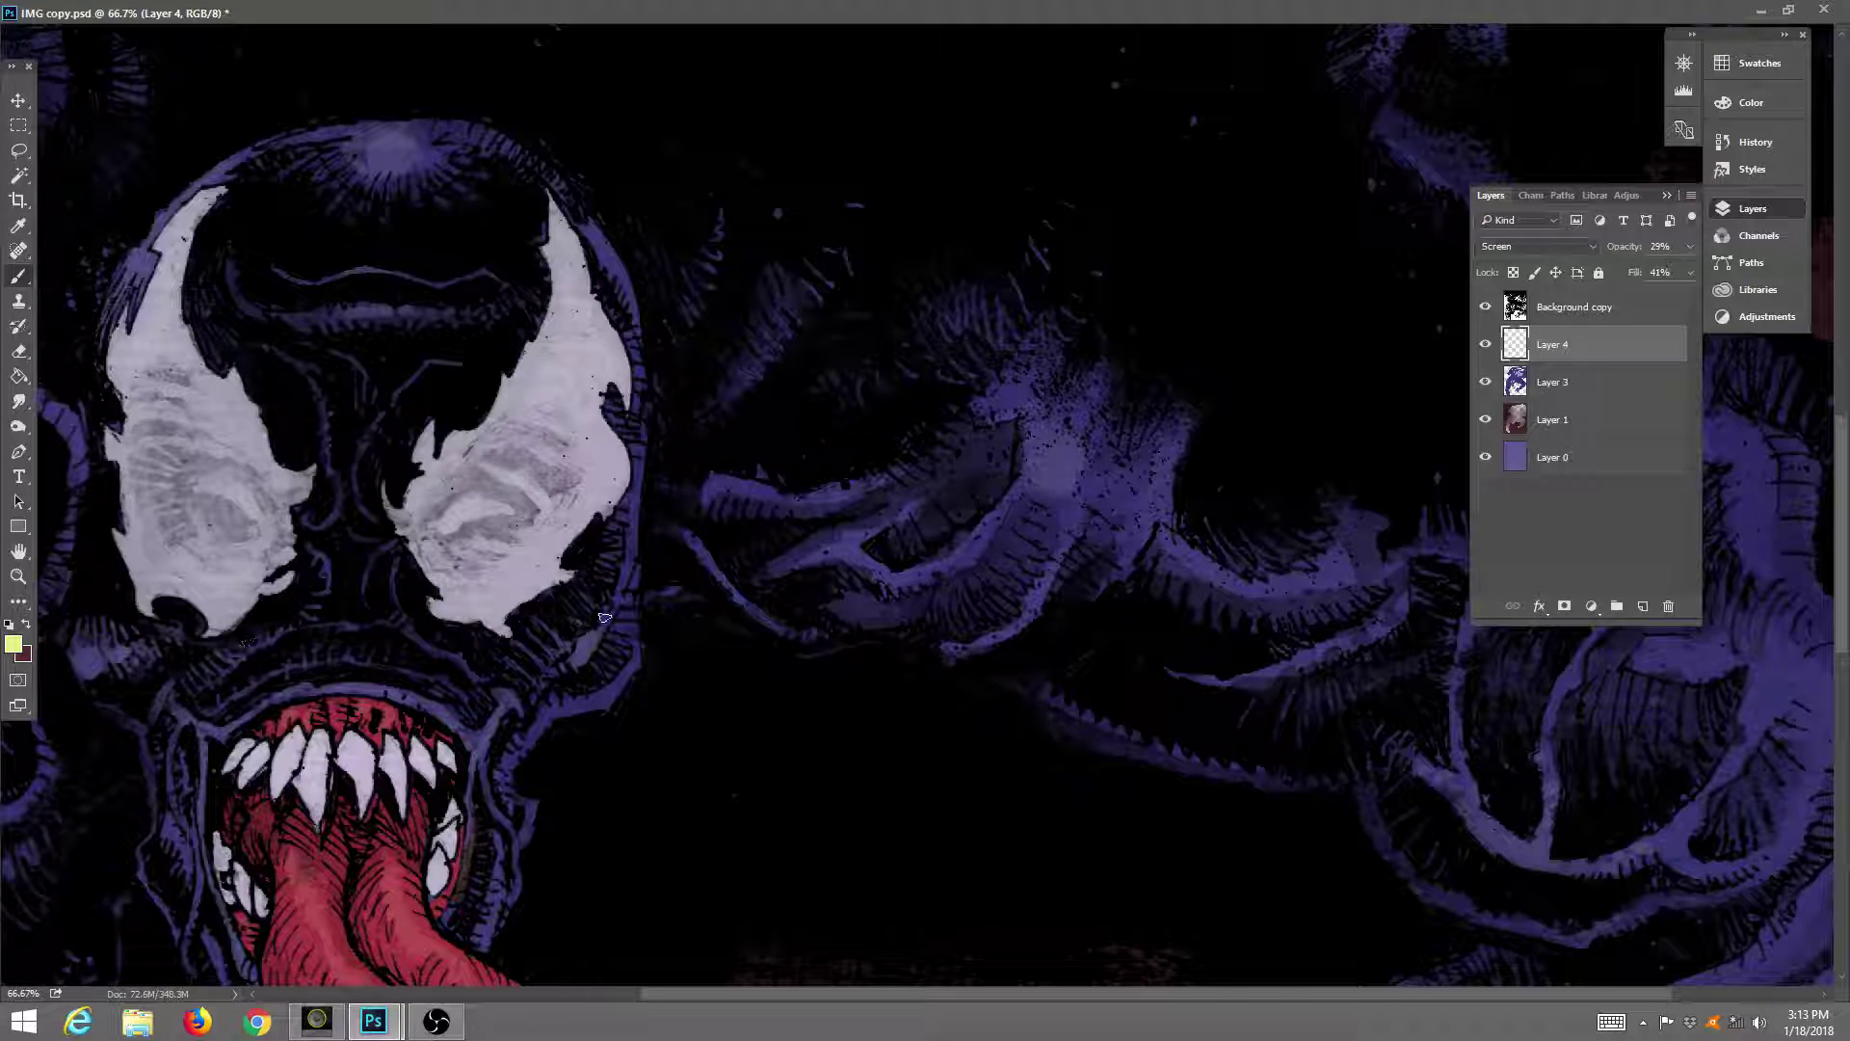
pyautogui.moveTo(604, 617); pyautogui.dragTo(640, 508)
pyautogui.moveTo(749, 494); pyautogui.dragTo(854, 491)
pyautogui.moveTo(949, 565); pyautogui.dragTo(981, 538)
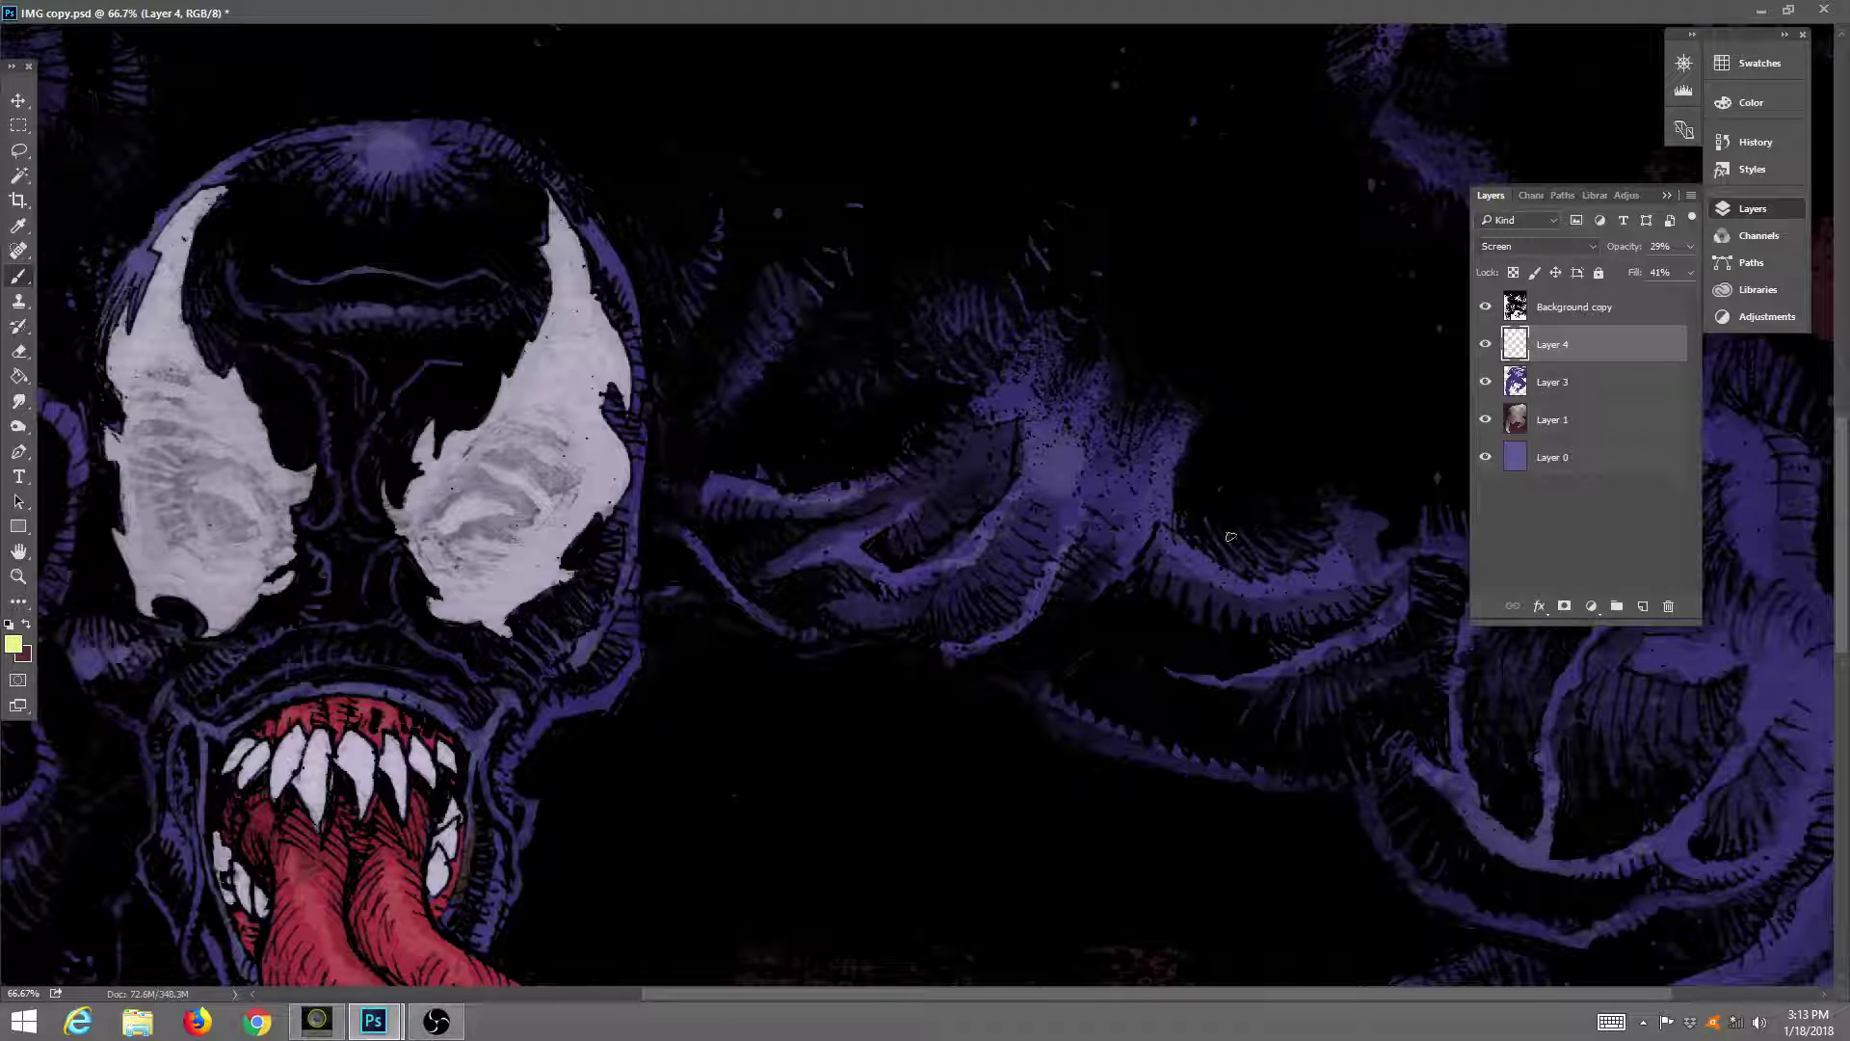
pyautogui.moveTo(1255, 562)
pyautogui.mouseDown()
pyautogui.moveTo(1331, 586)
pyautogui.moveTo(1356, 562)
pyautogui.mouseUp()
pyautogui.moveTo(1295, 450); pyautogui.dragTo(1039, 471)
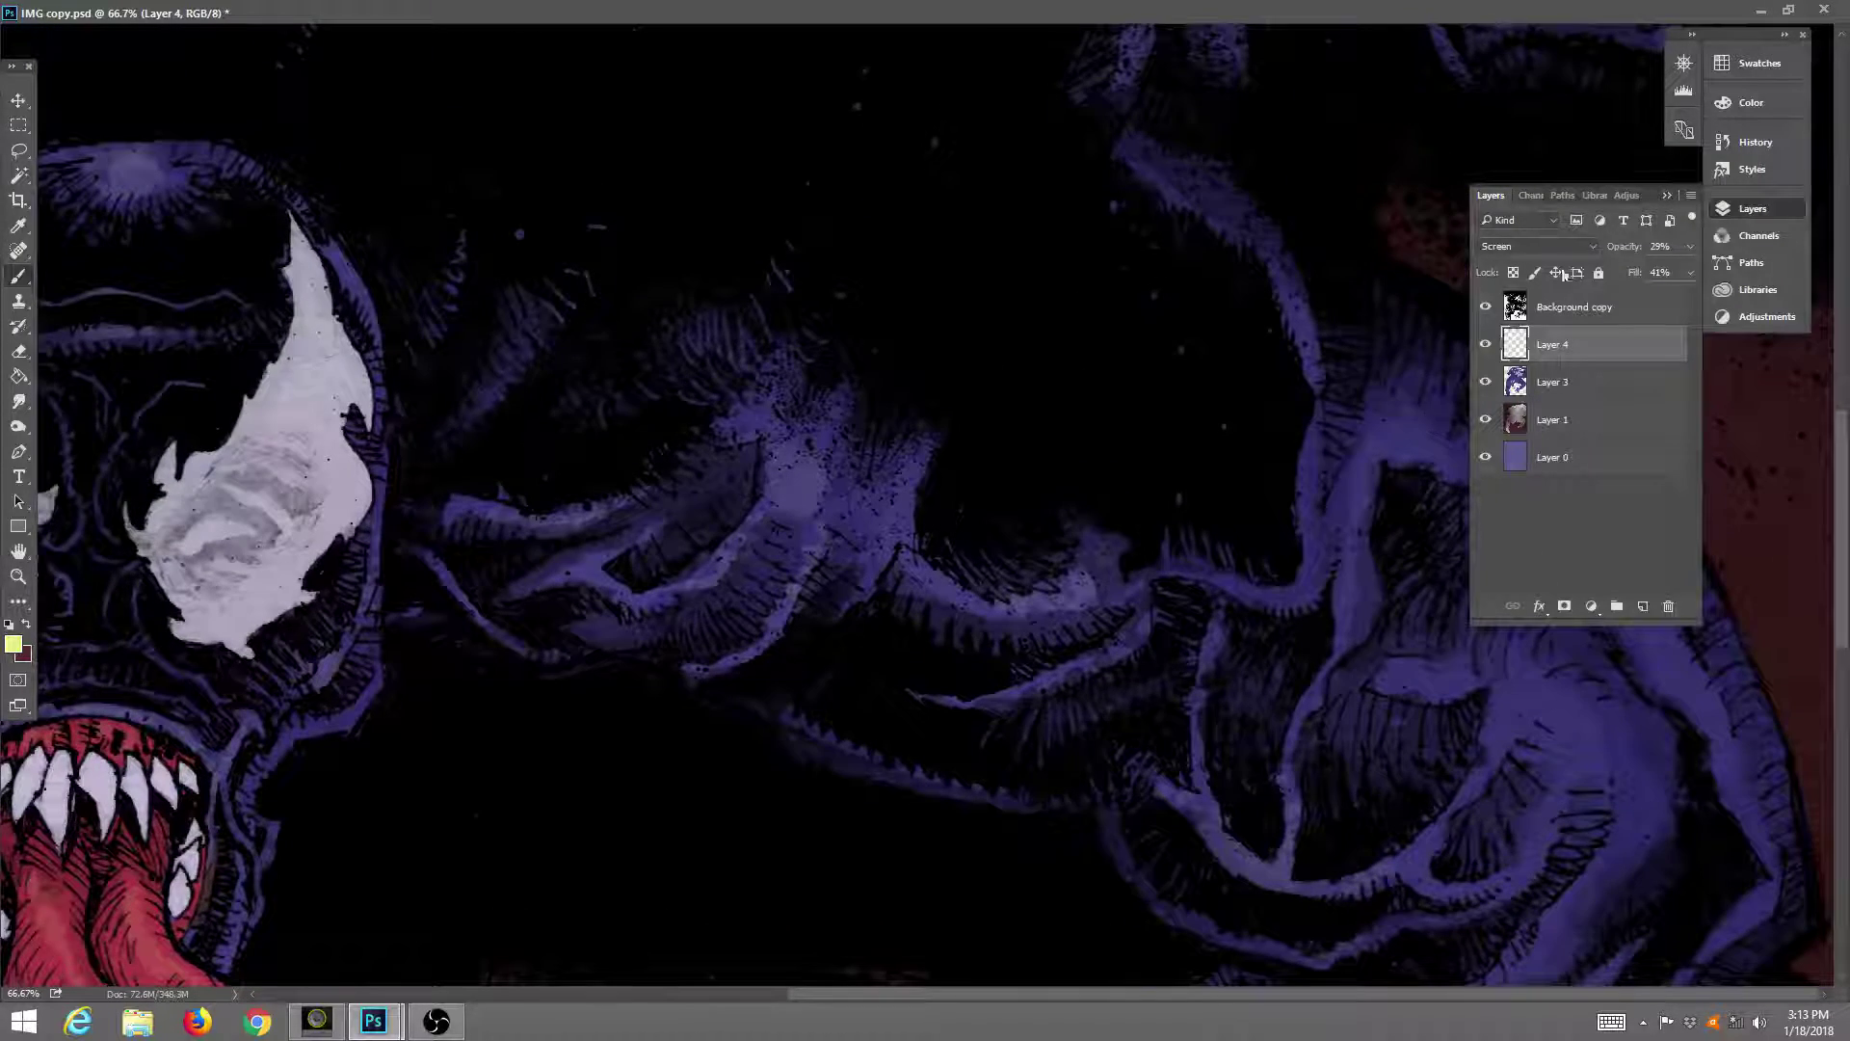
# Collapse the Layers panel and brush pale highlights onto the tentacle and the body's right edge.
pyautogui.click(1668, 195)
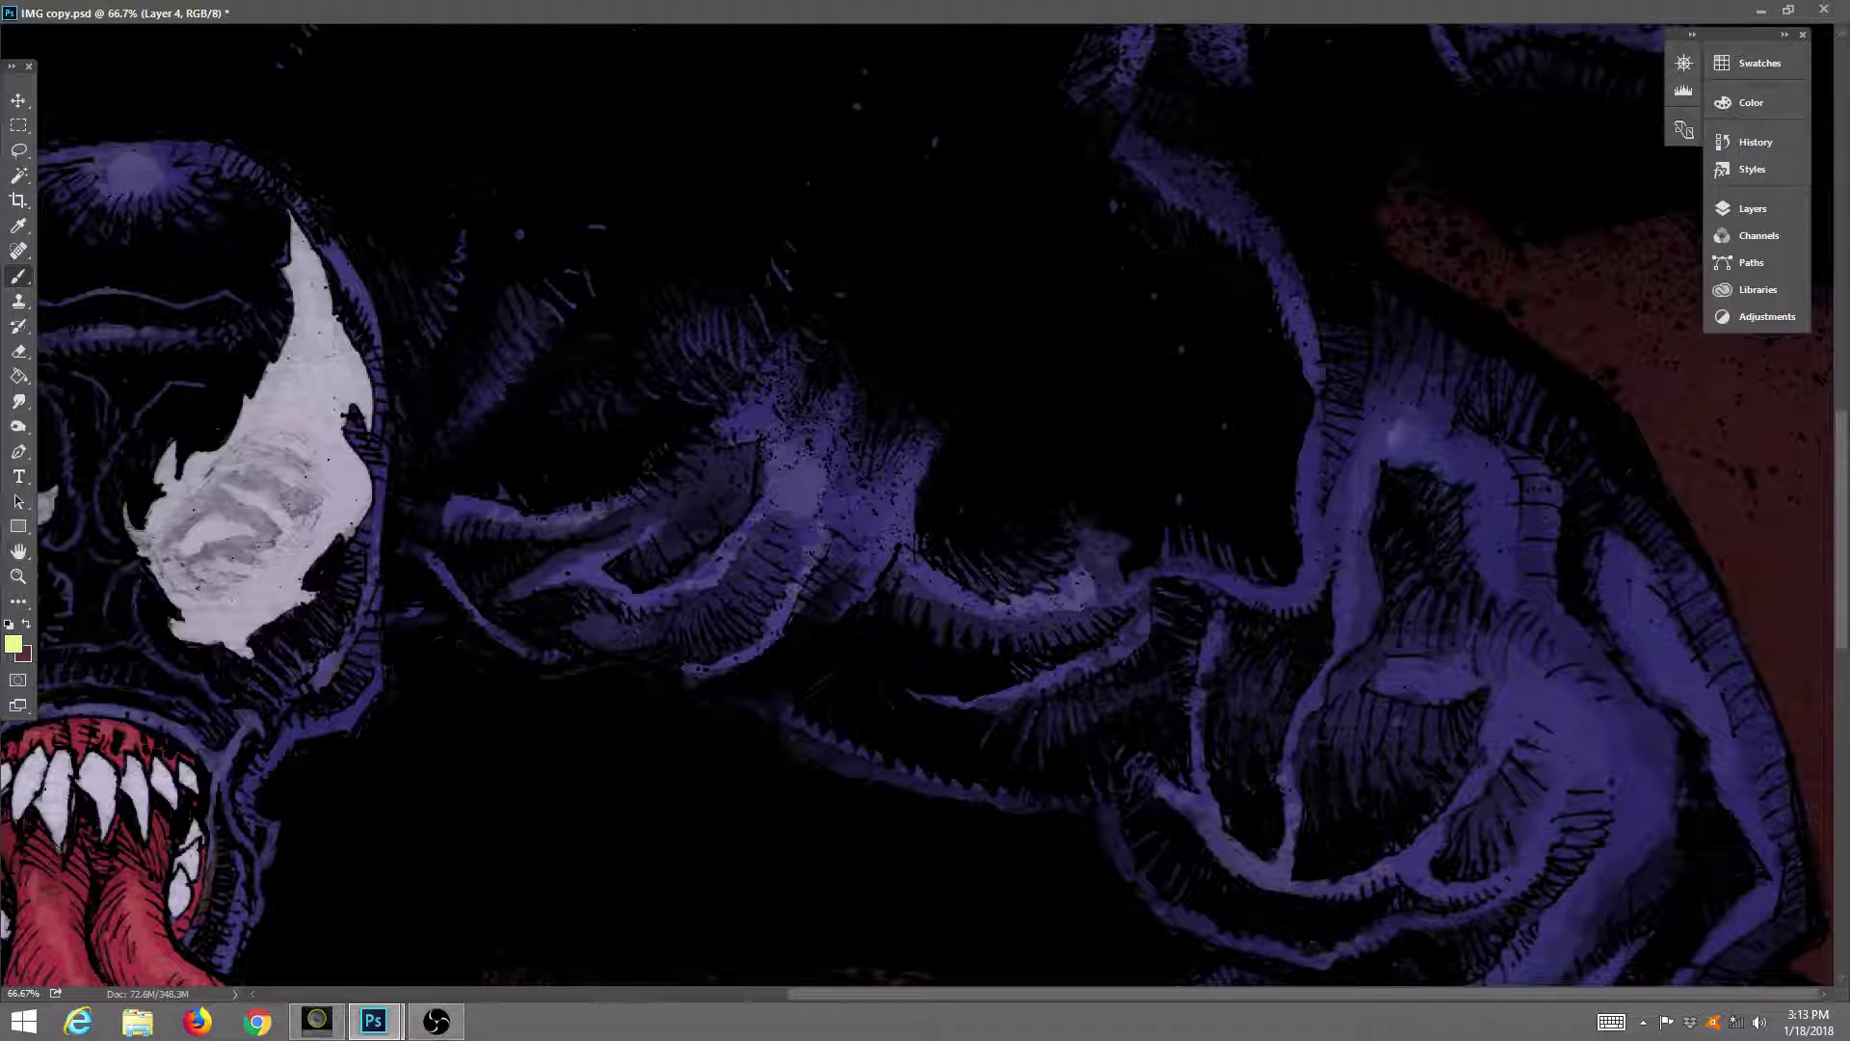
pyautogui.moveTo(1431, 442)
pyautogui.mouseDown()
pyautogui.moveTo(1472, 428)
pyautogui.moveTo(1442, 470)
pyautogui.mouseUp()
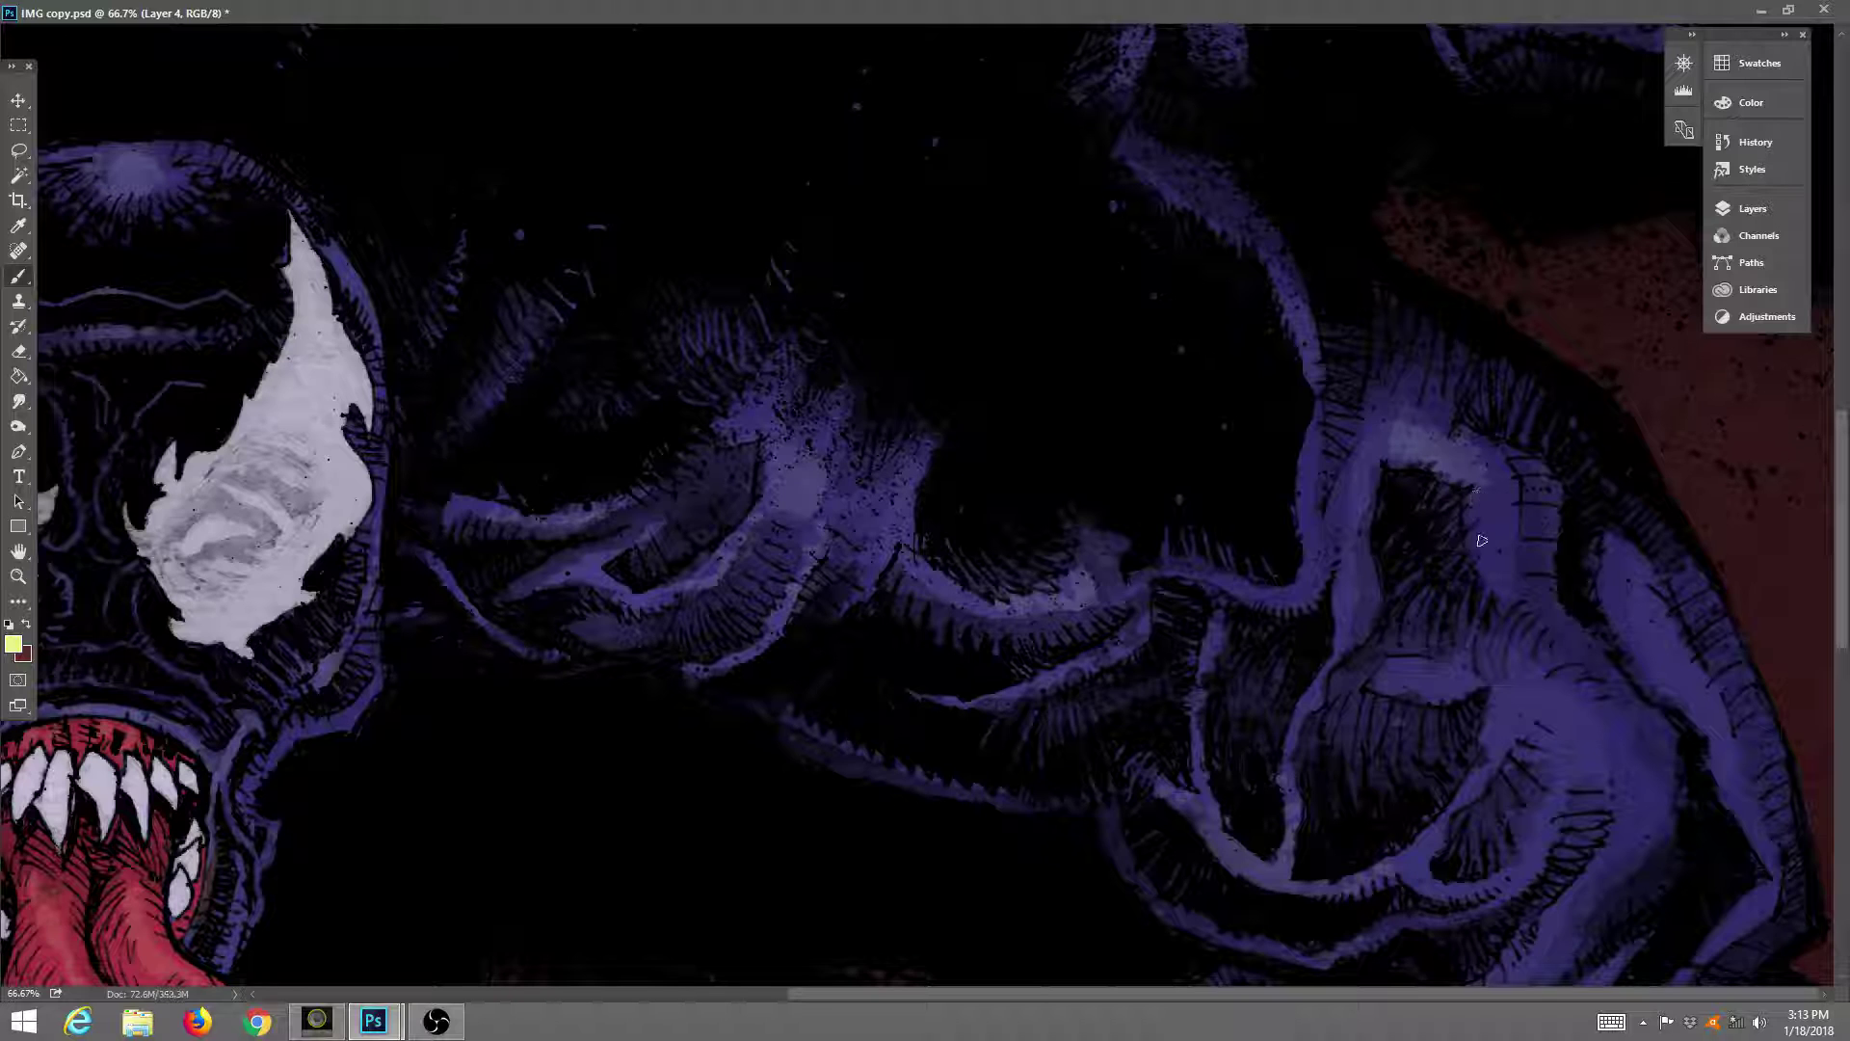
pyautogui.moveTo(1390, 443)
pyautogui.mouseDown()
pyautogui.moveTo(1361, 488)
pyautogui.moveTo(1402, 426)
pyautogui.moveTo(1375, 378)
pyautogui.moveTo(1431, 421)
pyautogui.mouseUp()
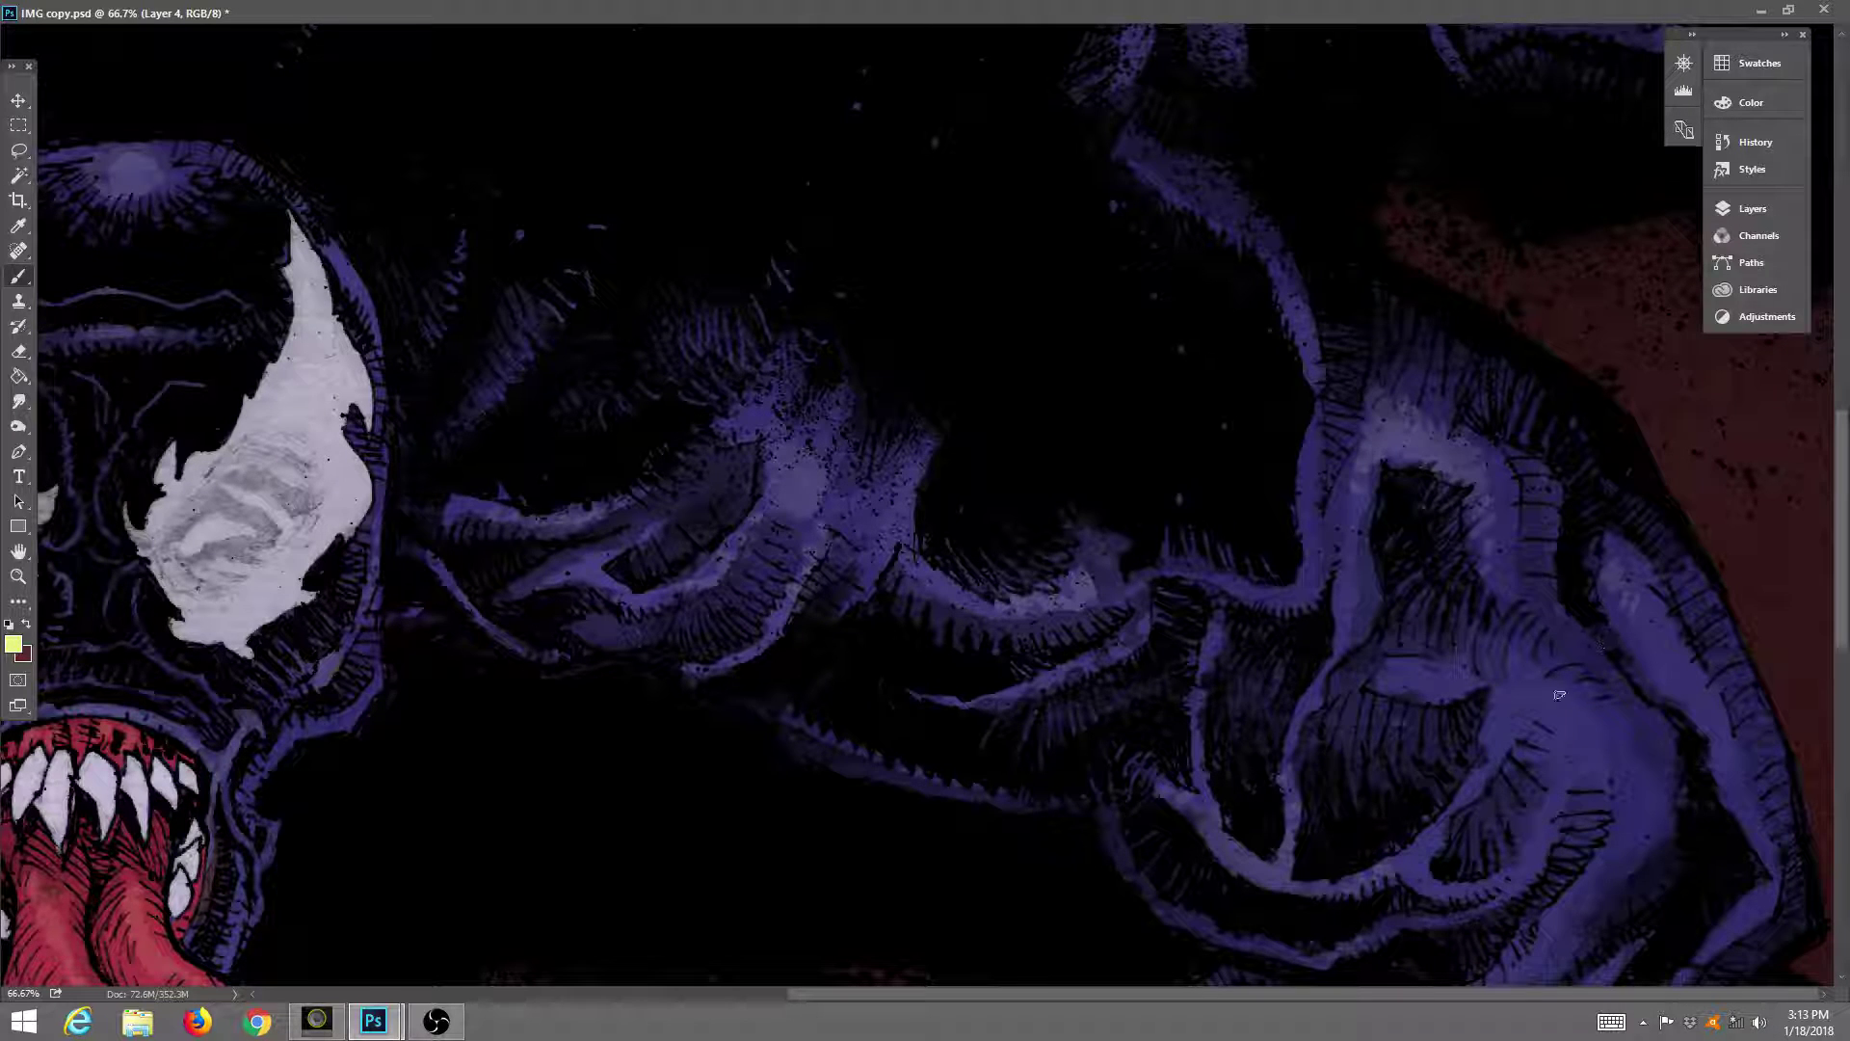
pyautogui.moveTo(1509, 731); pyautogui.dragTo(1491, 771)
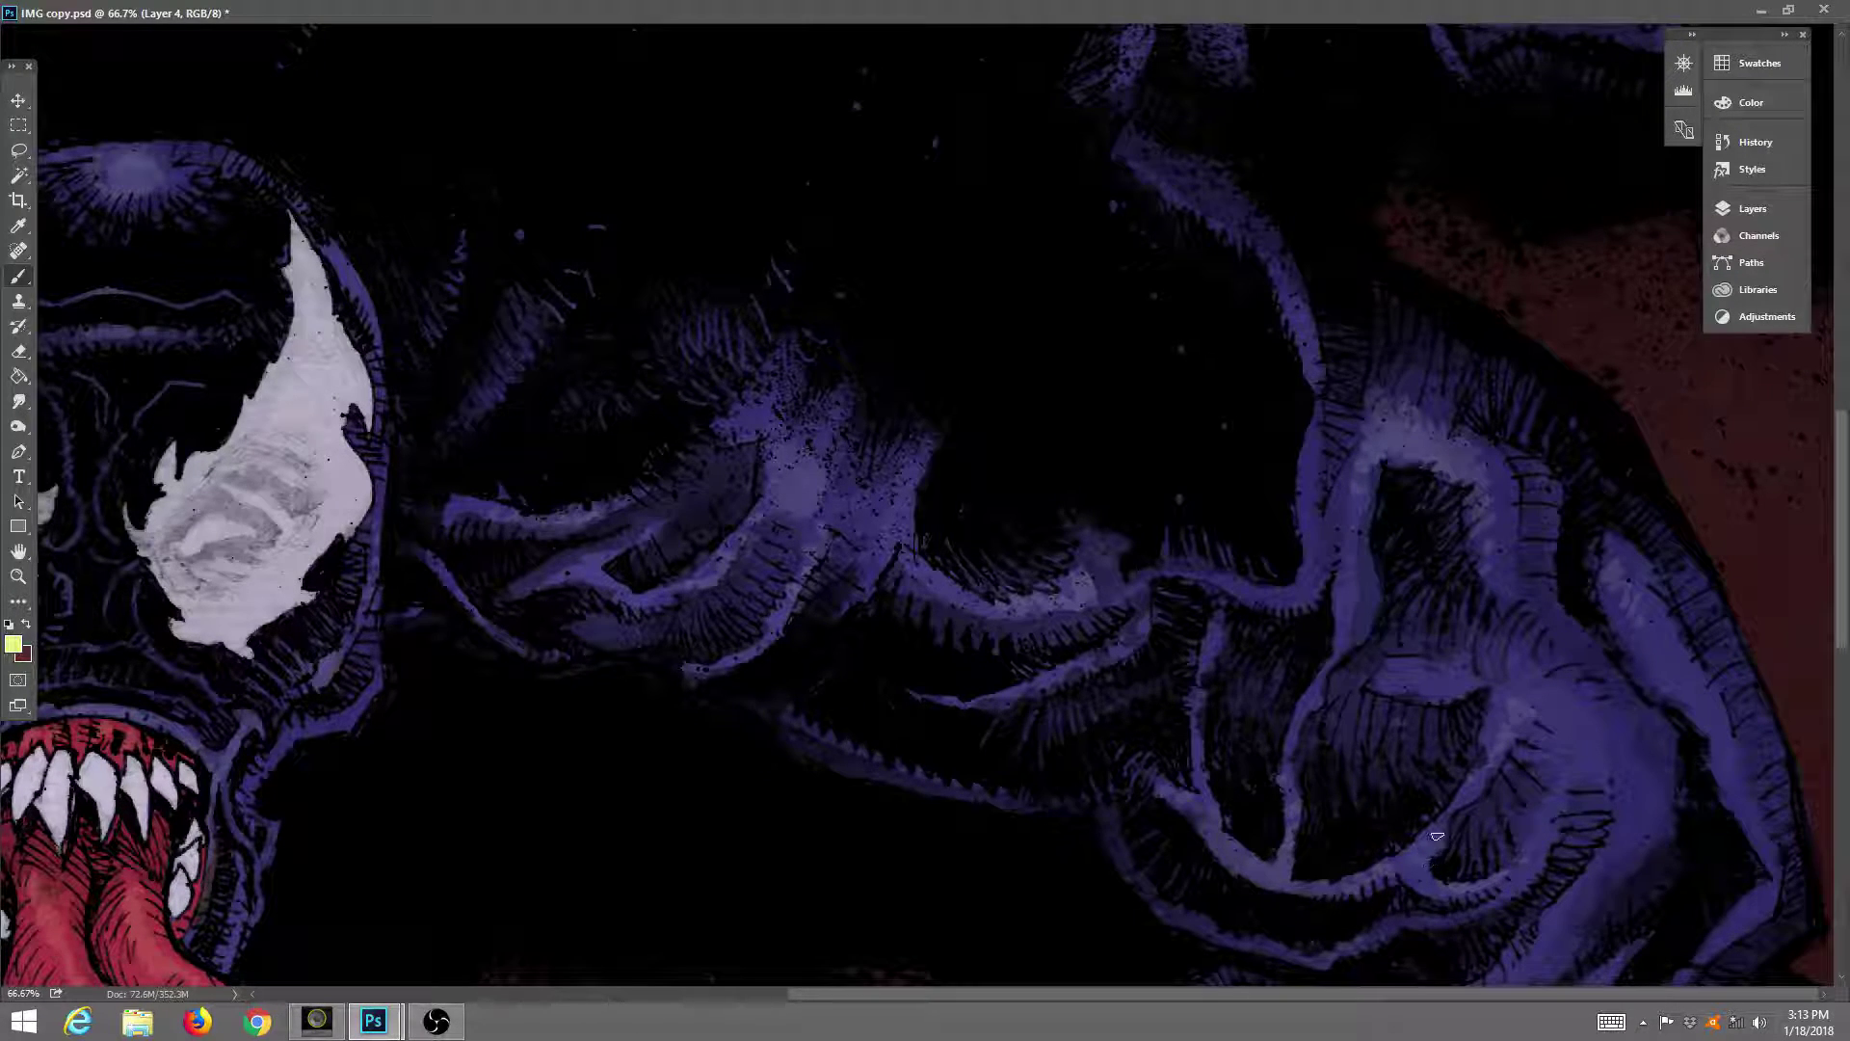
pyautogui.moveTo(1702, 731); pyautogui.dragTo(1745, 820)
pyautogui.scroll(-3, 1599, 425)
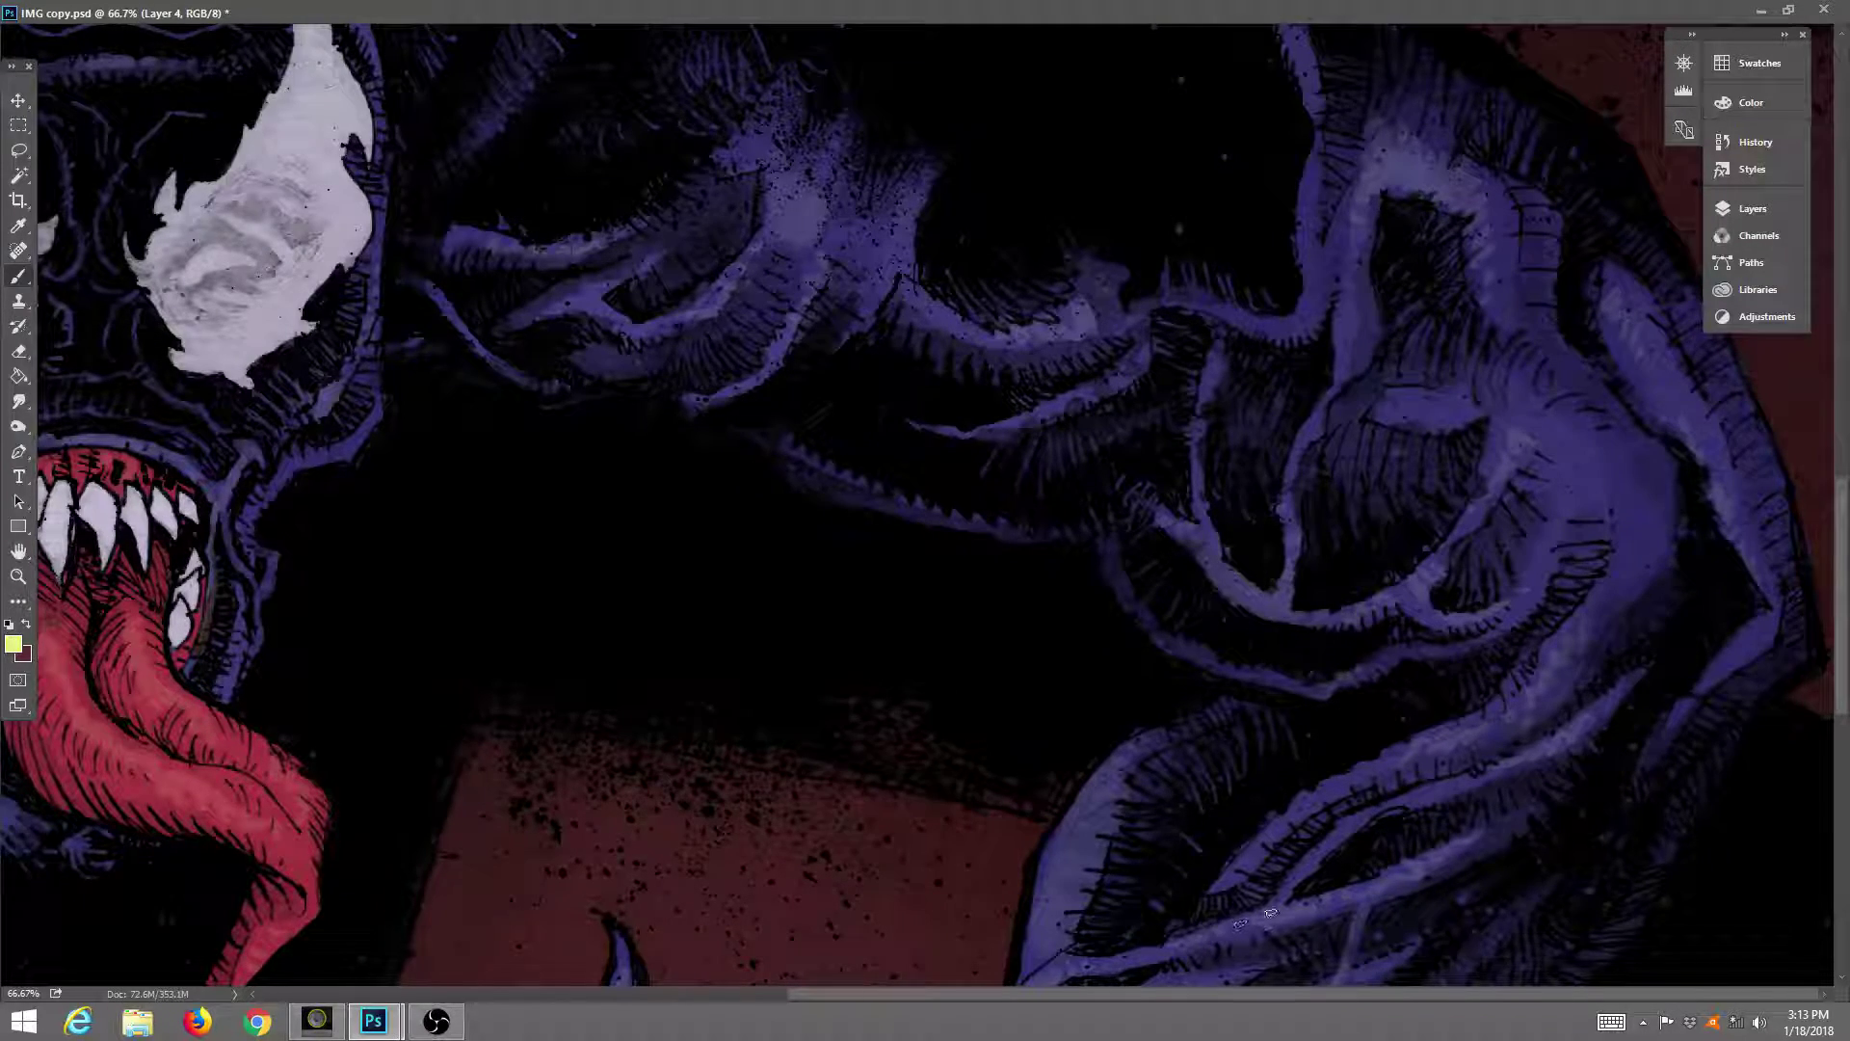
# Pan up to Venom's head, briefly try Smudge, then paint dark purple over the light shoulder edge.
pyautogui.moveTo(1201, 598); pyautogui.dragTo(1297, 598)
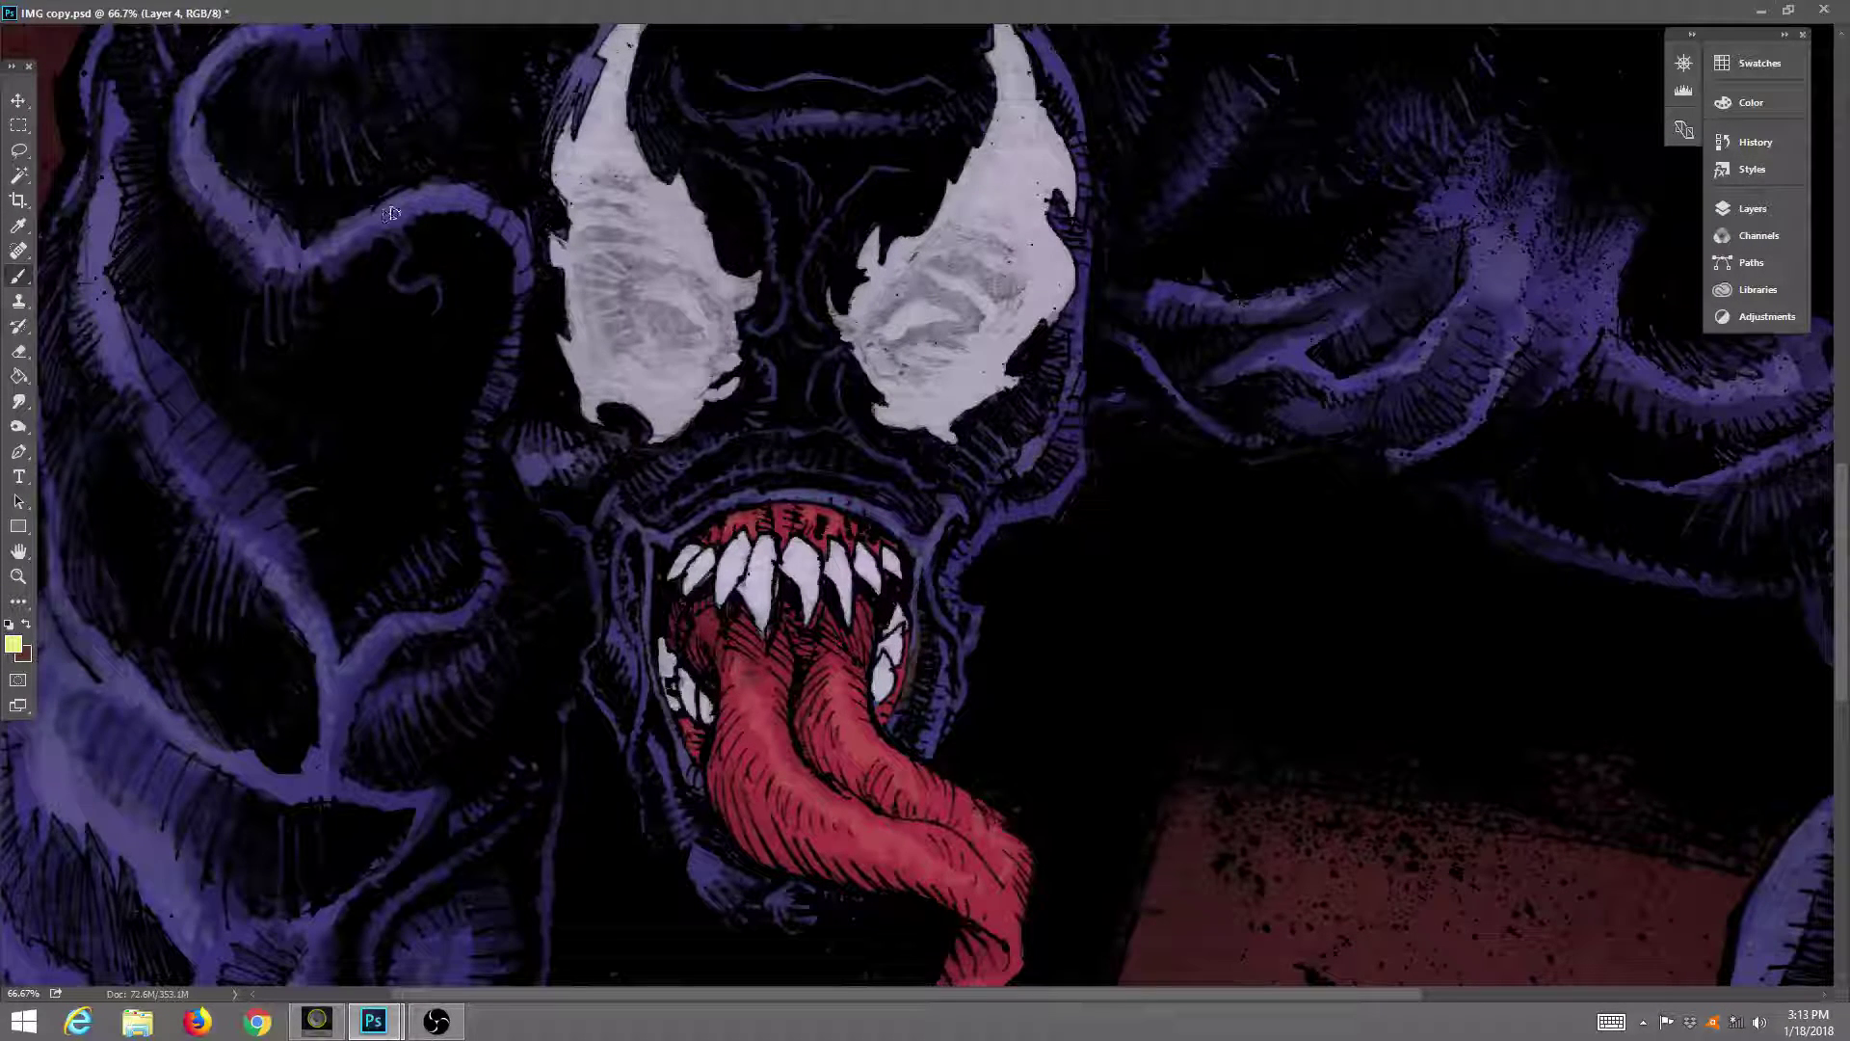
pyautogui.moveTo(339, 178); pyautogui.dragTo(425, 425)
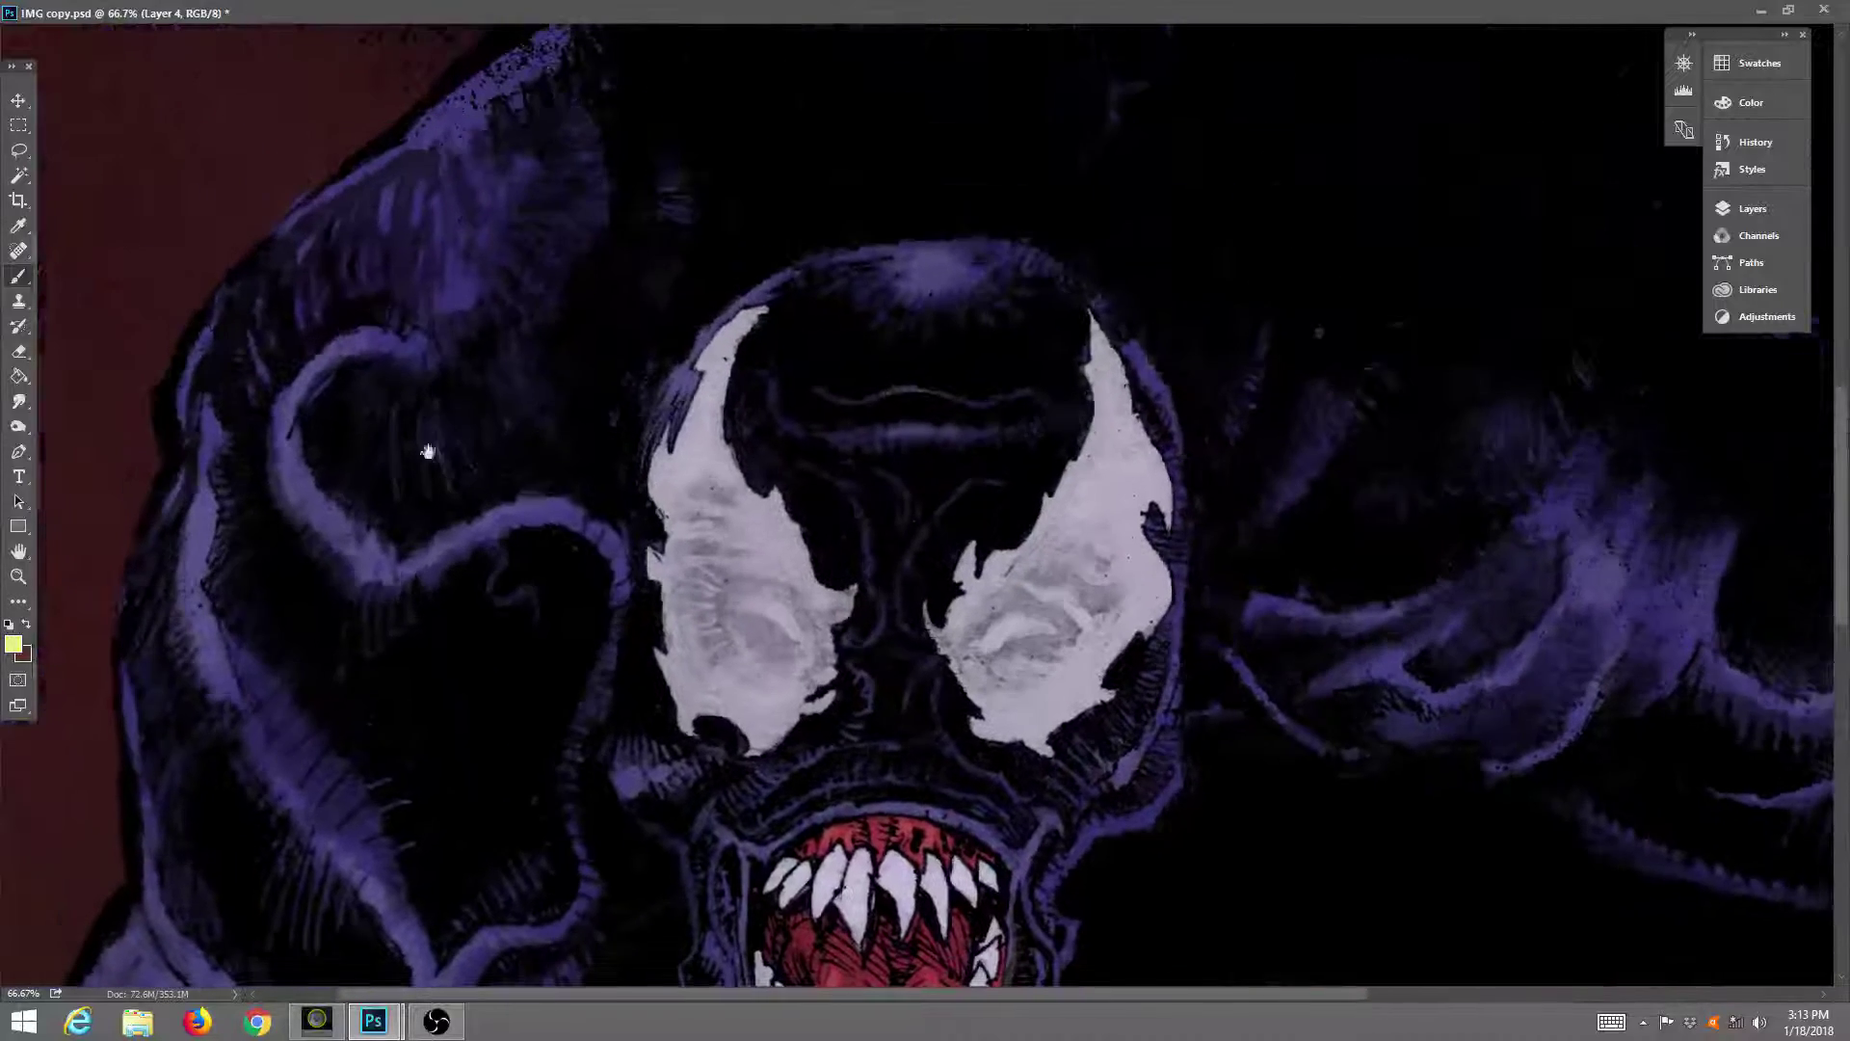
pyautogui.moveTo(415, 177); pyautogui.dragTo(424, 272)
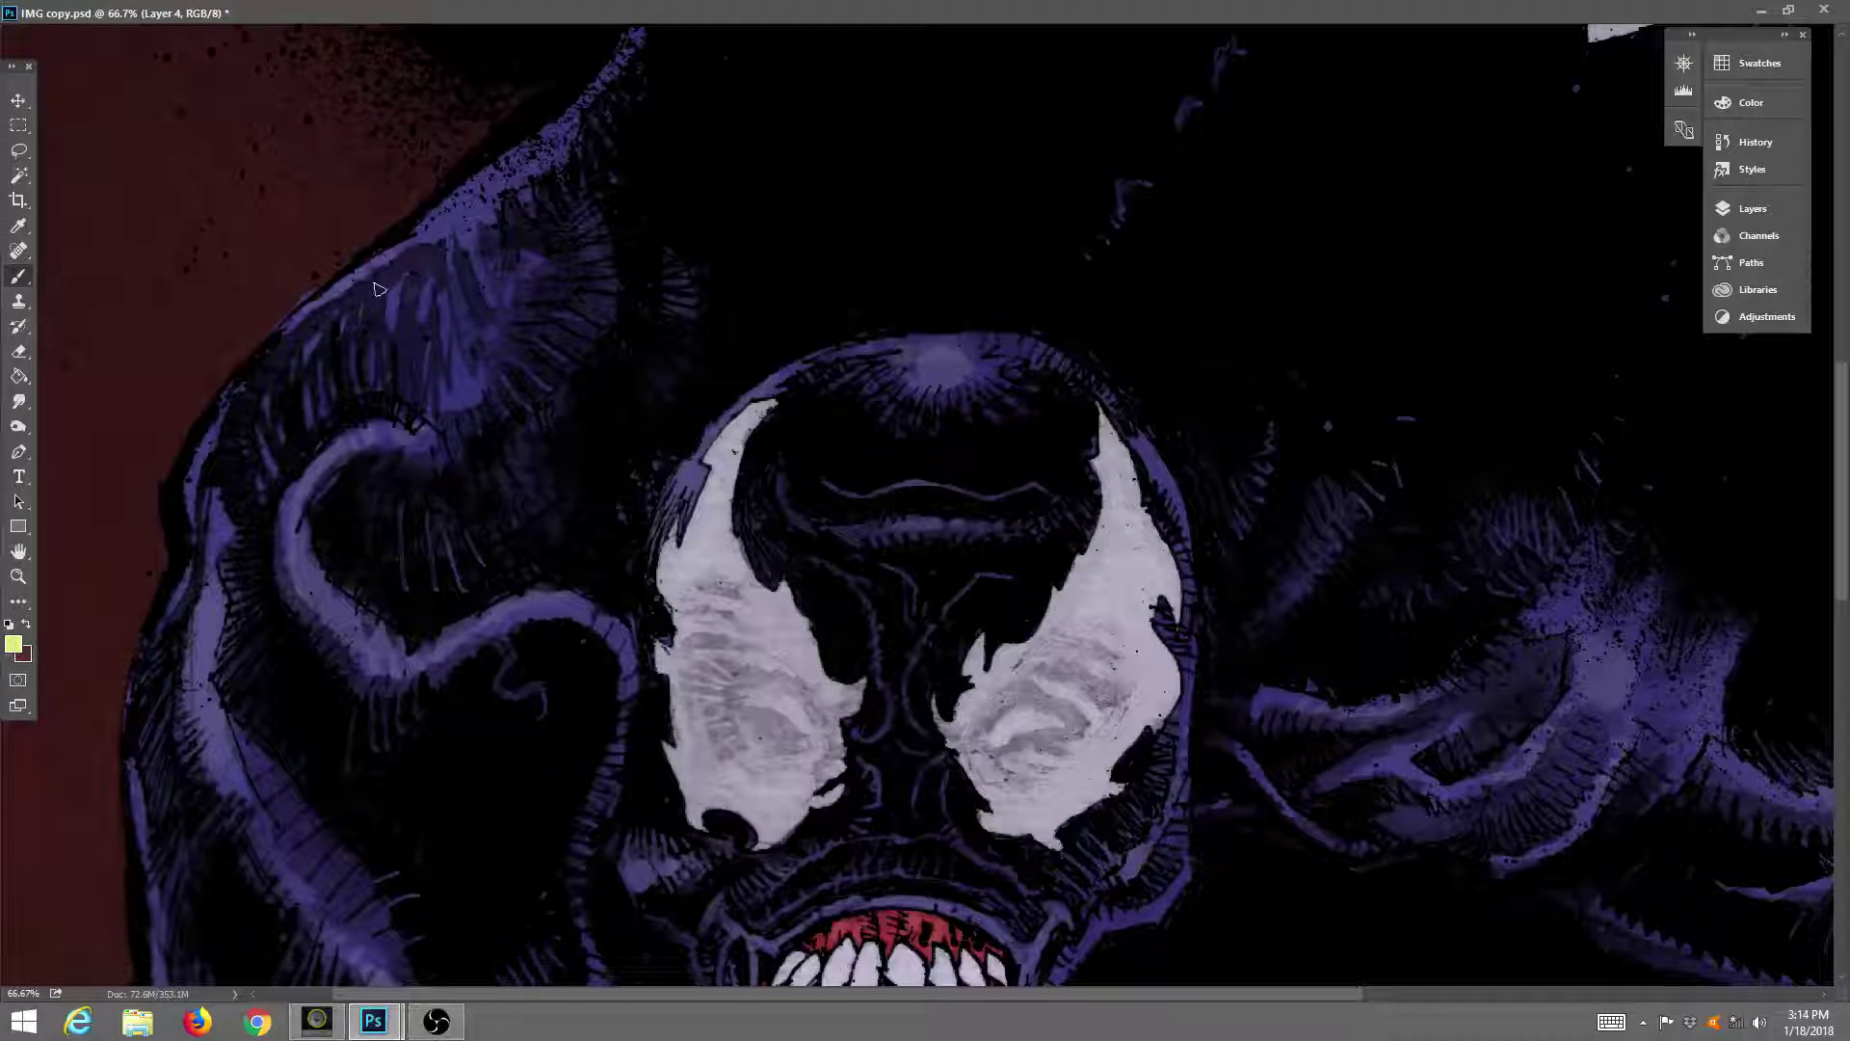
pyautogui.click(19, 401)
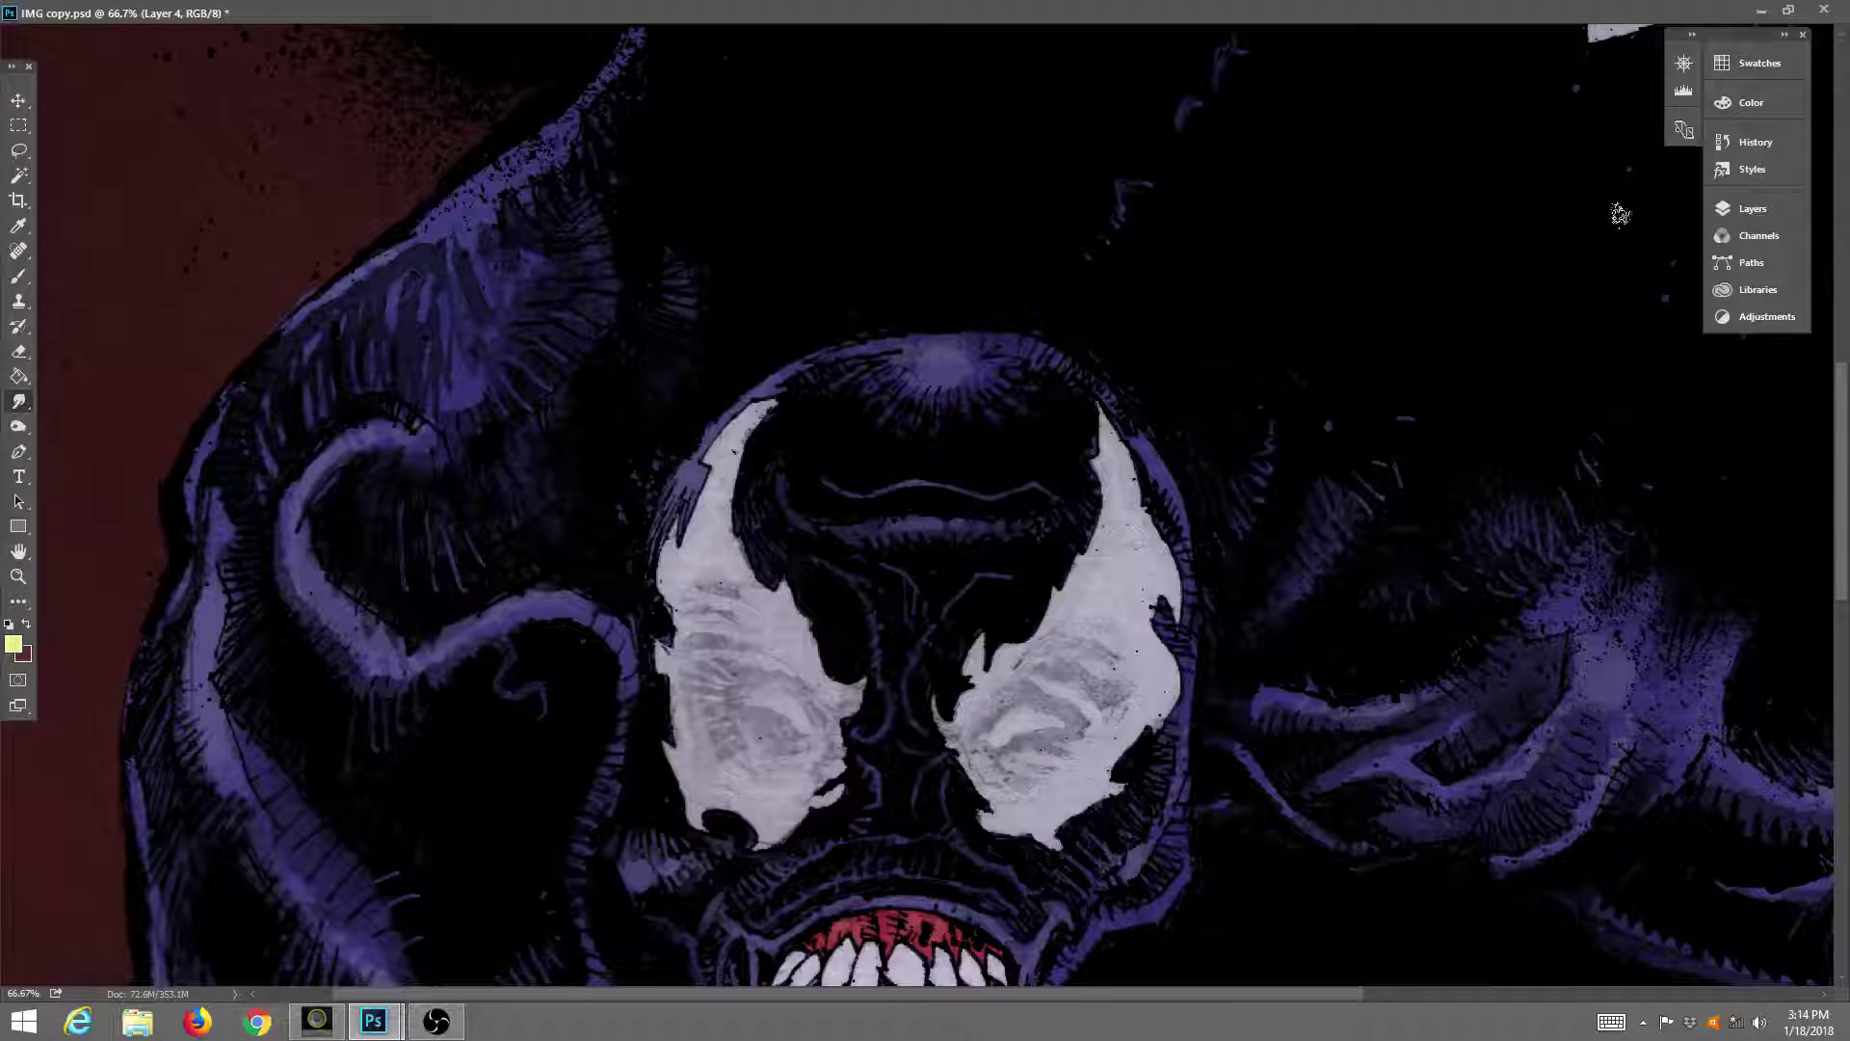
pyautogui.click(18, 277)
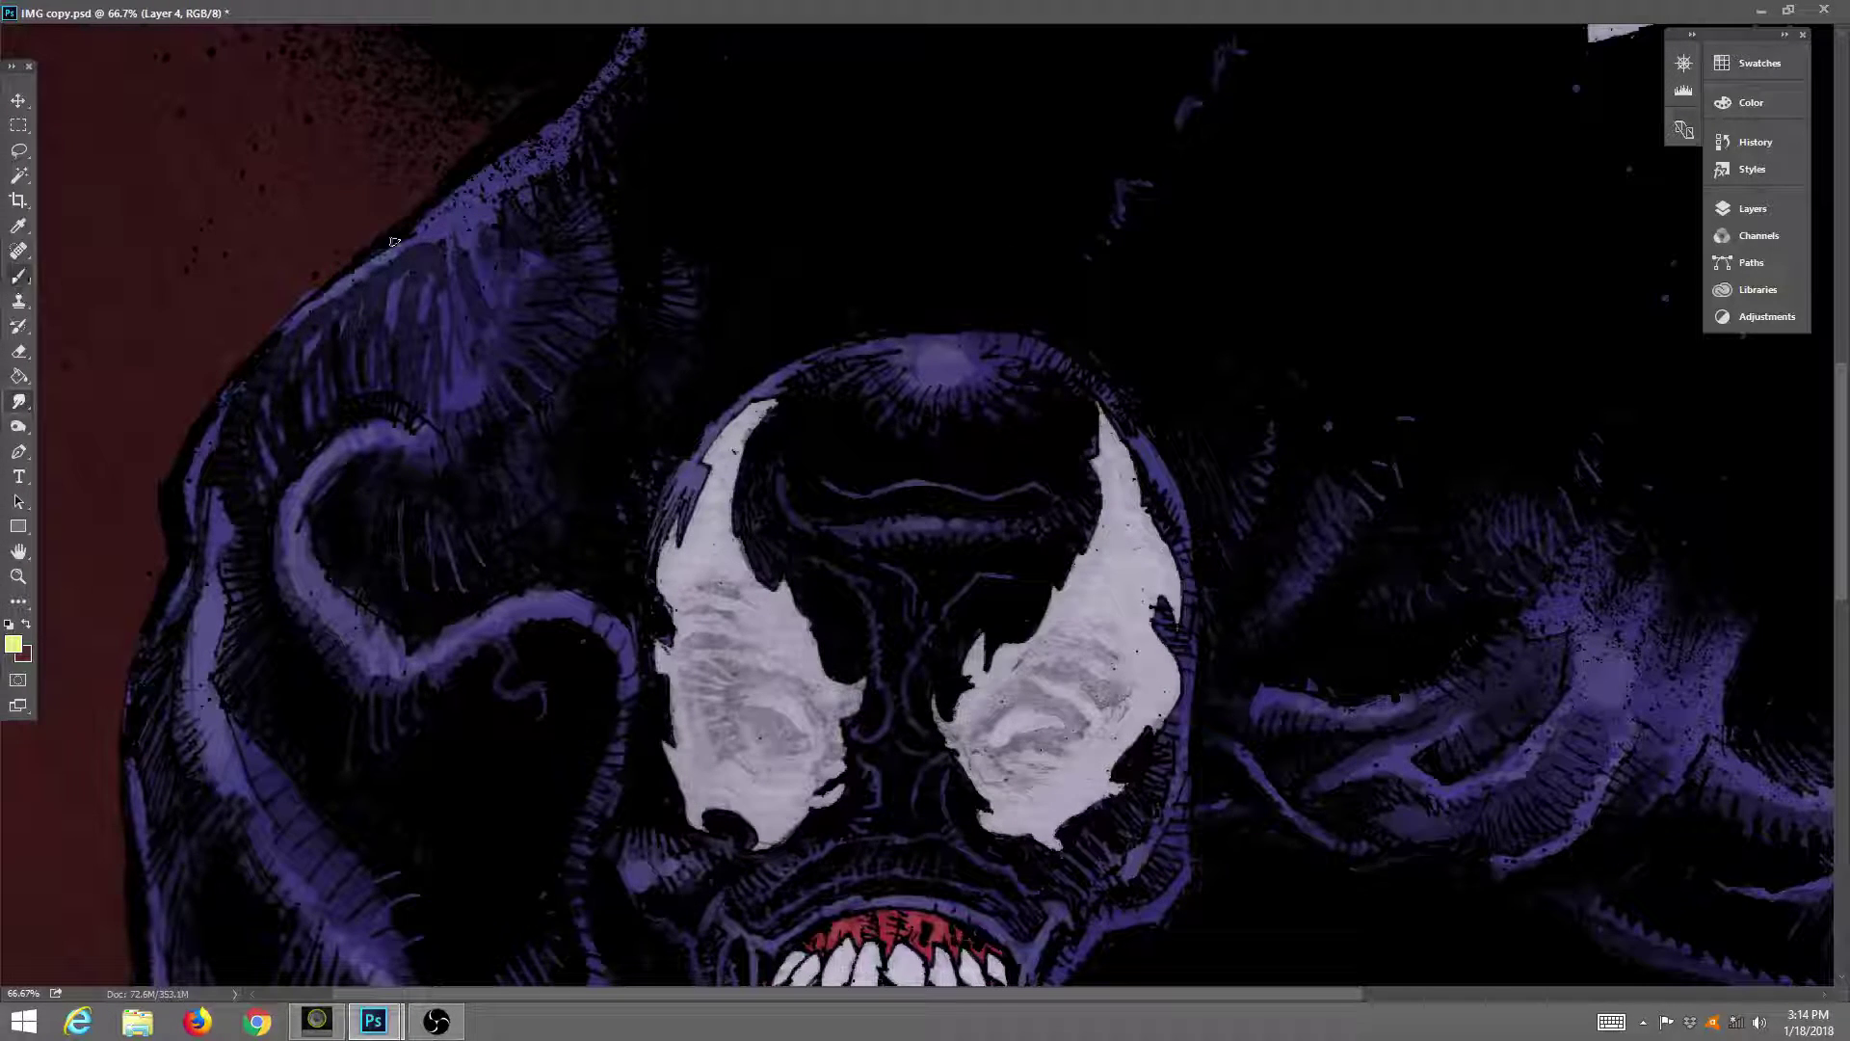
pyautogui.moveTo(430, 228); pyautogui.dragTo(531, 161)
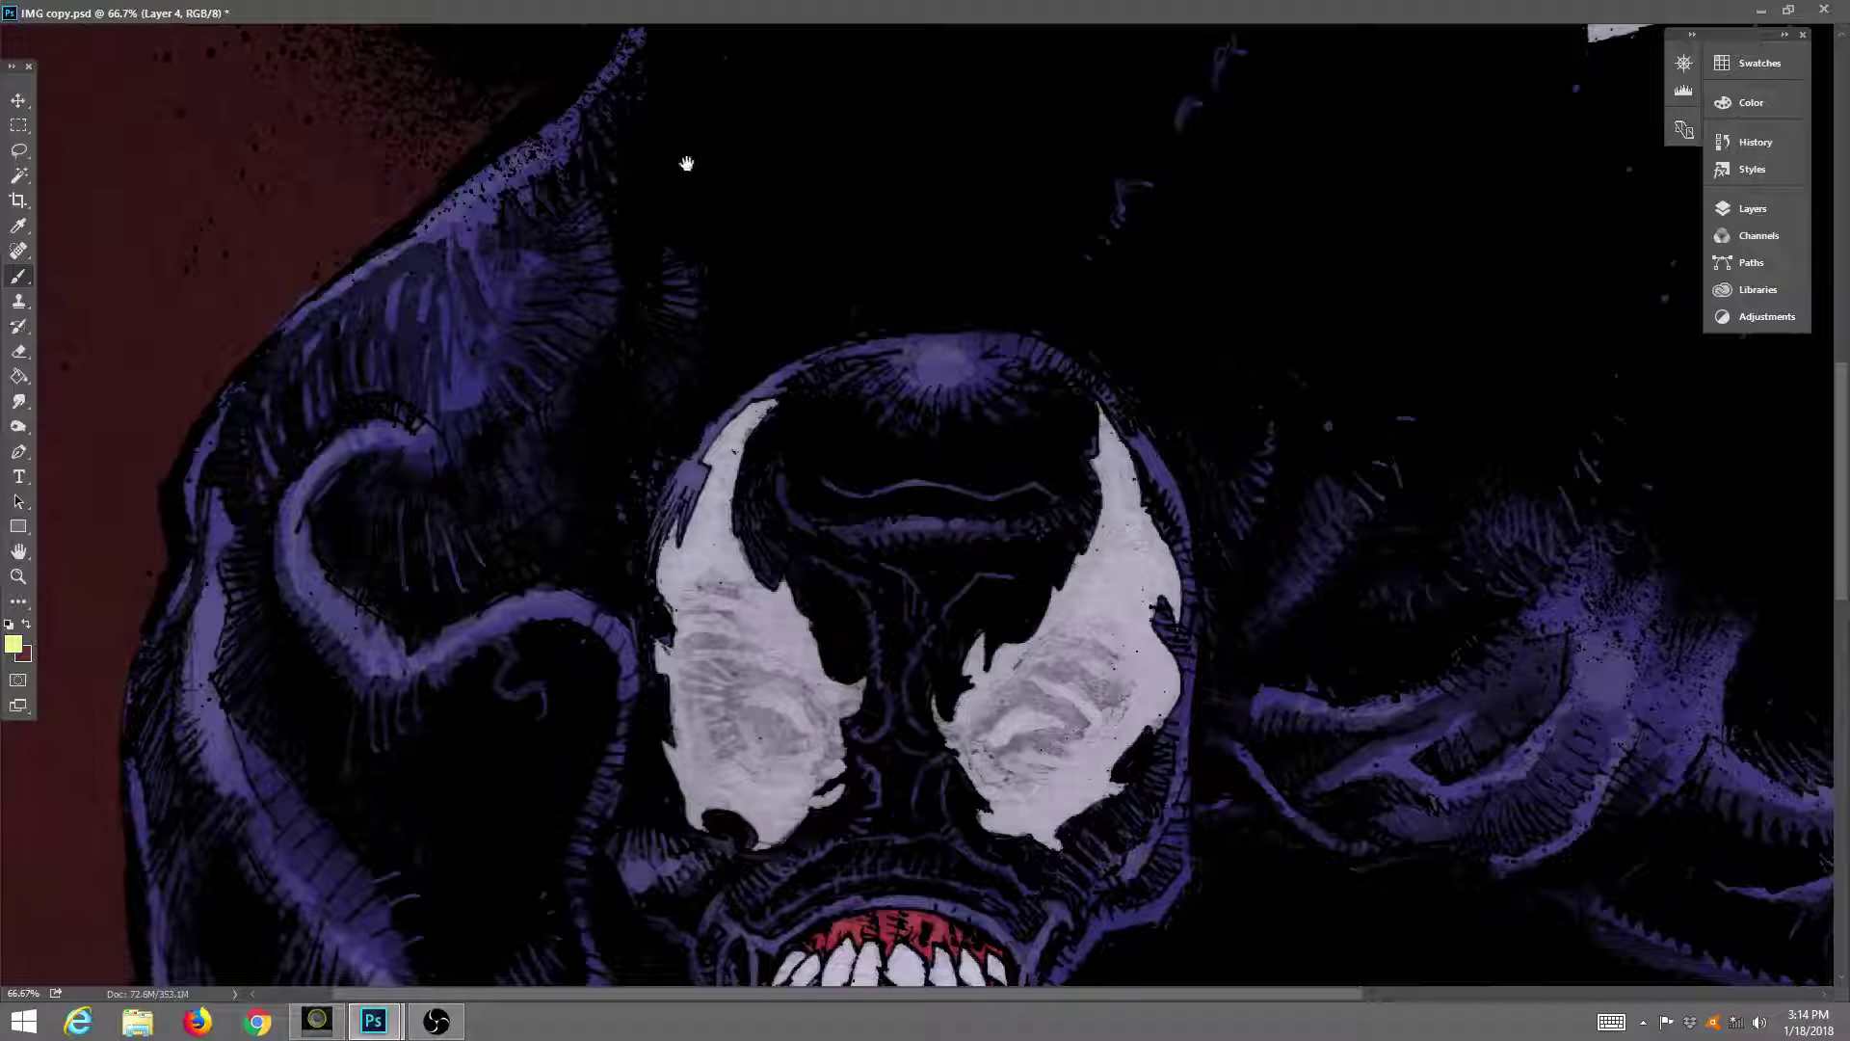
pyautogui.moveTo(666, 148); pyautogui.dragTo(679, 345)
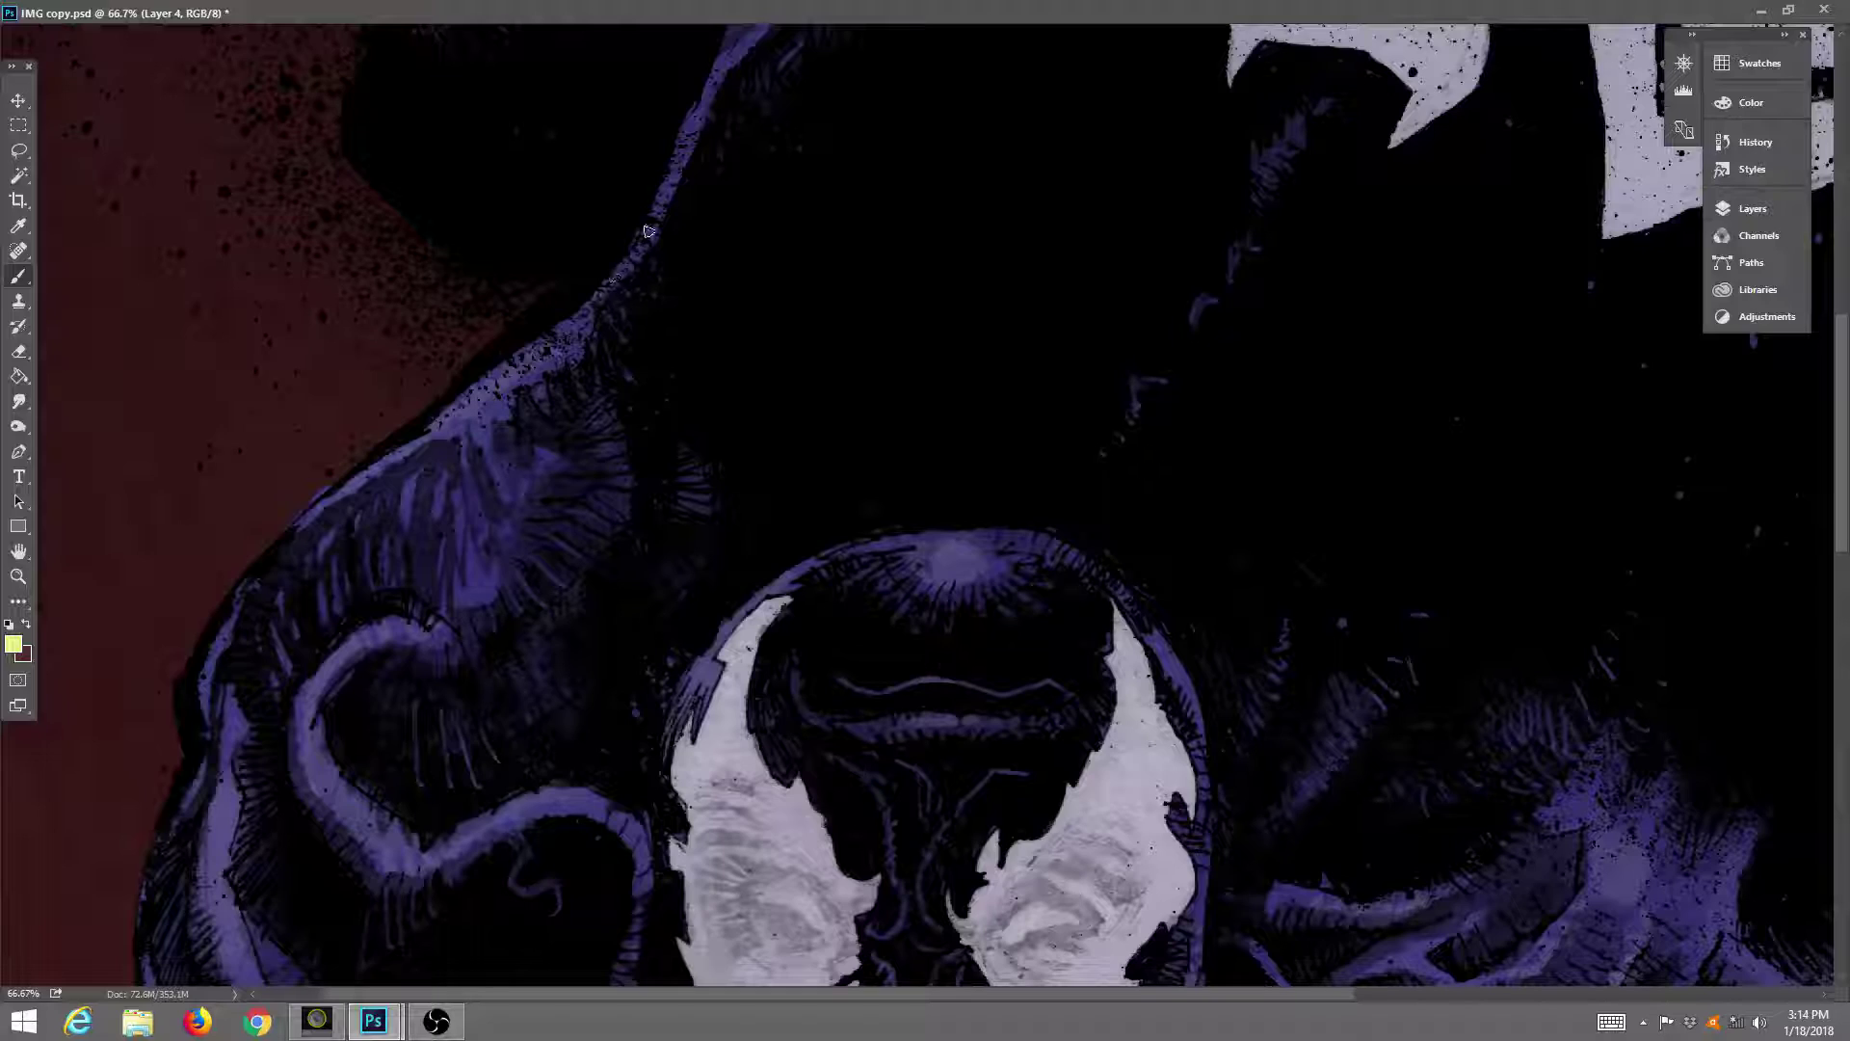
# Paint purple highlight strokes on the dark folds beside the spider emblem, panning across the upper body.
pyautogui.moveTo(736, 154); pyautogui.dragTo(471, 388)
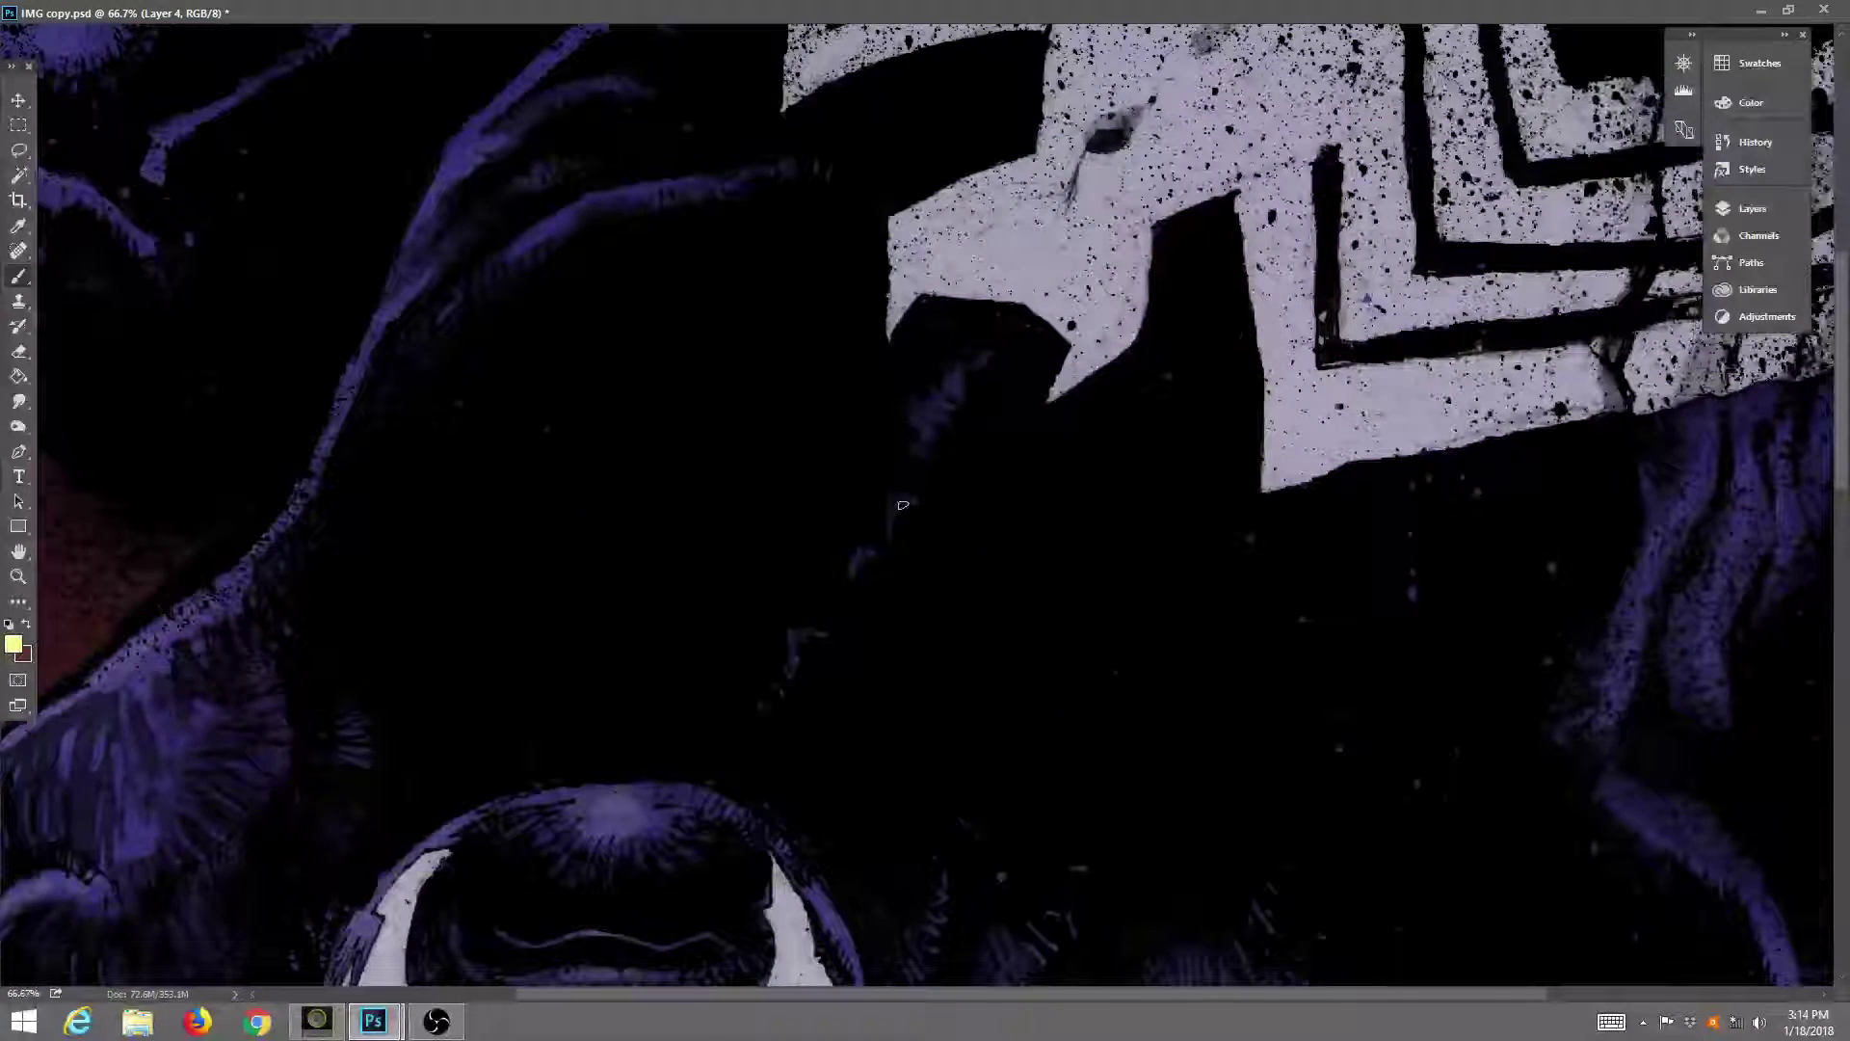
pyautogui.moveTo(937, 400); pyautogui.dragTo(923, 429)
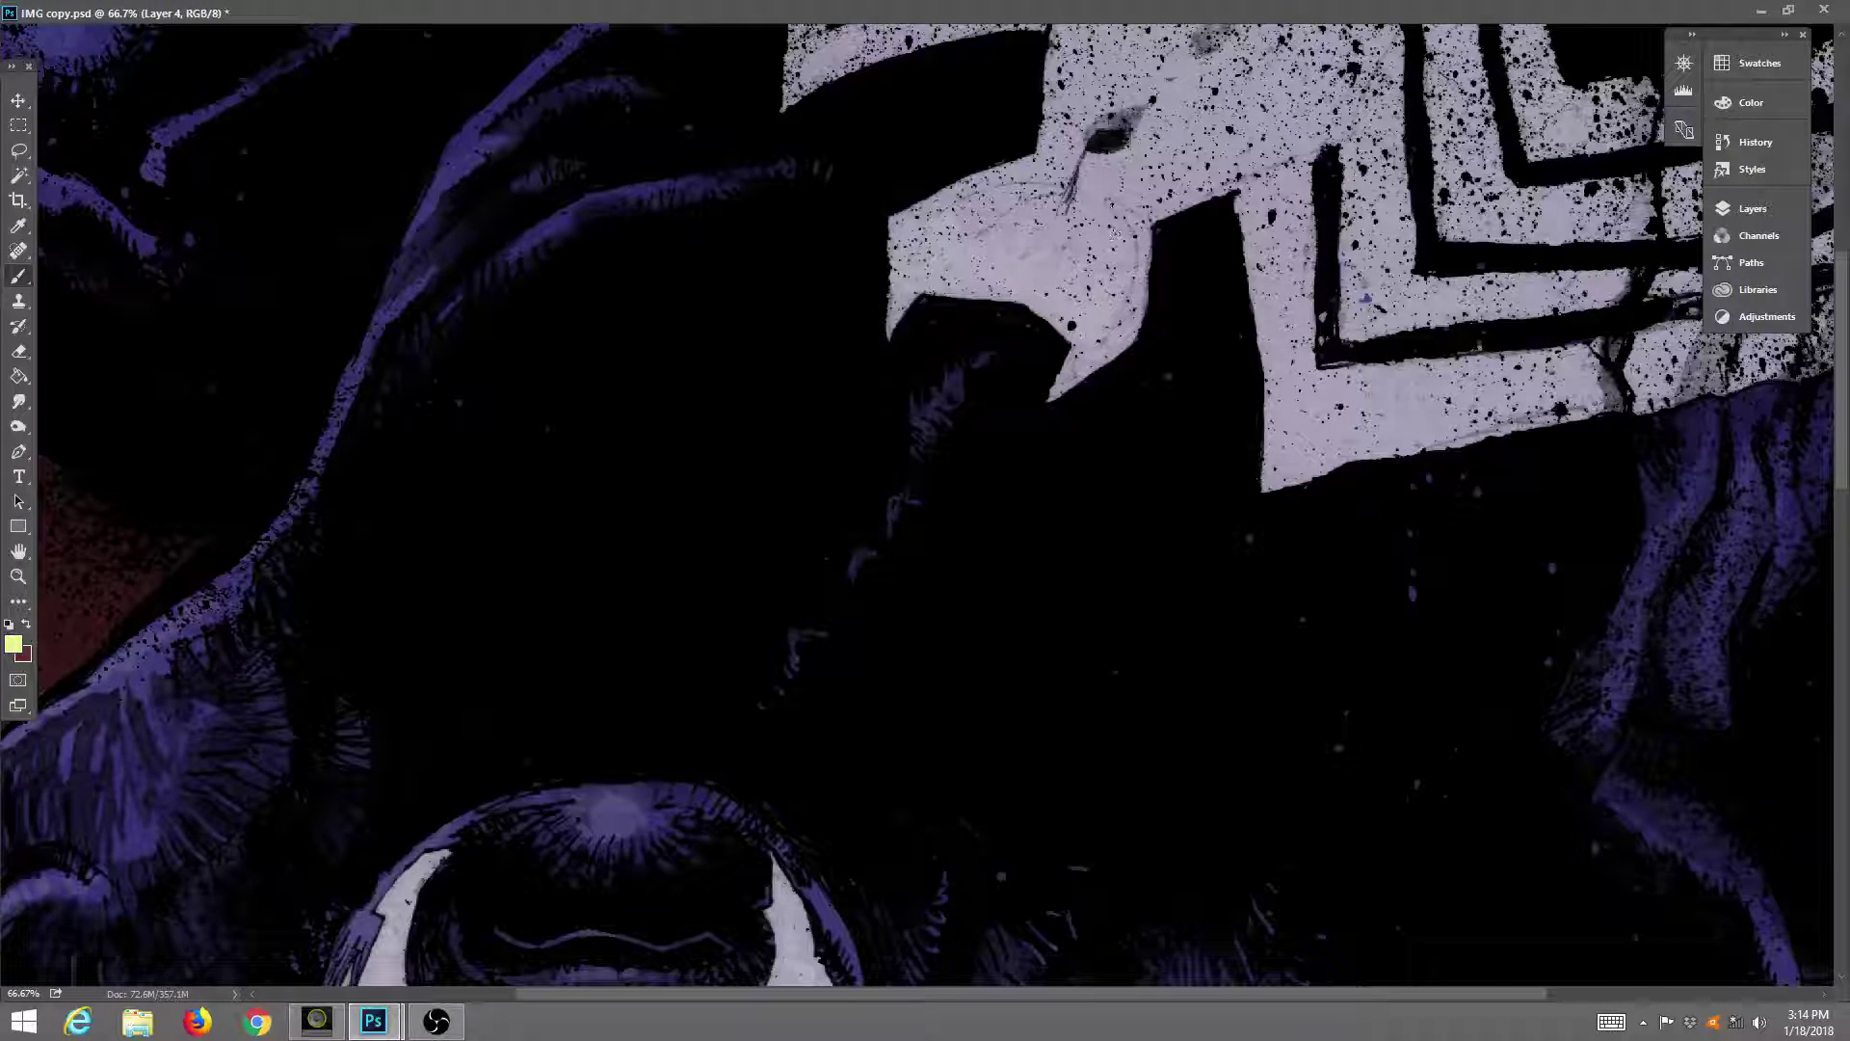
pyautogui.scroll(4, 1097, 214)
pyautogui.hscroll(2, 1097, 214)
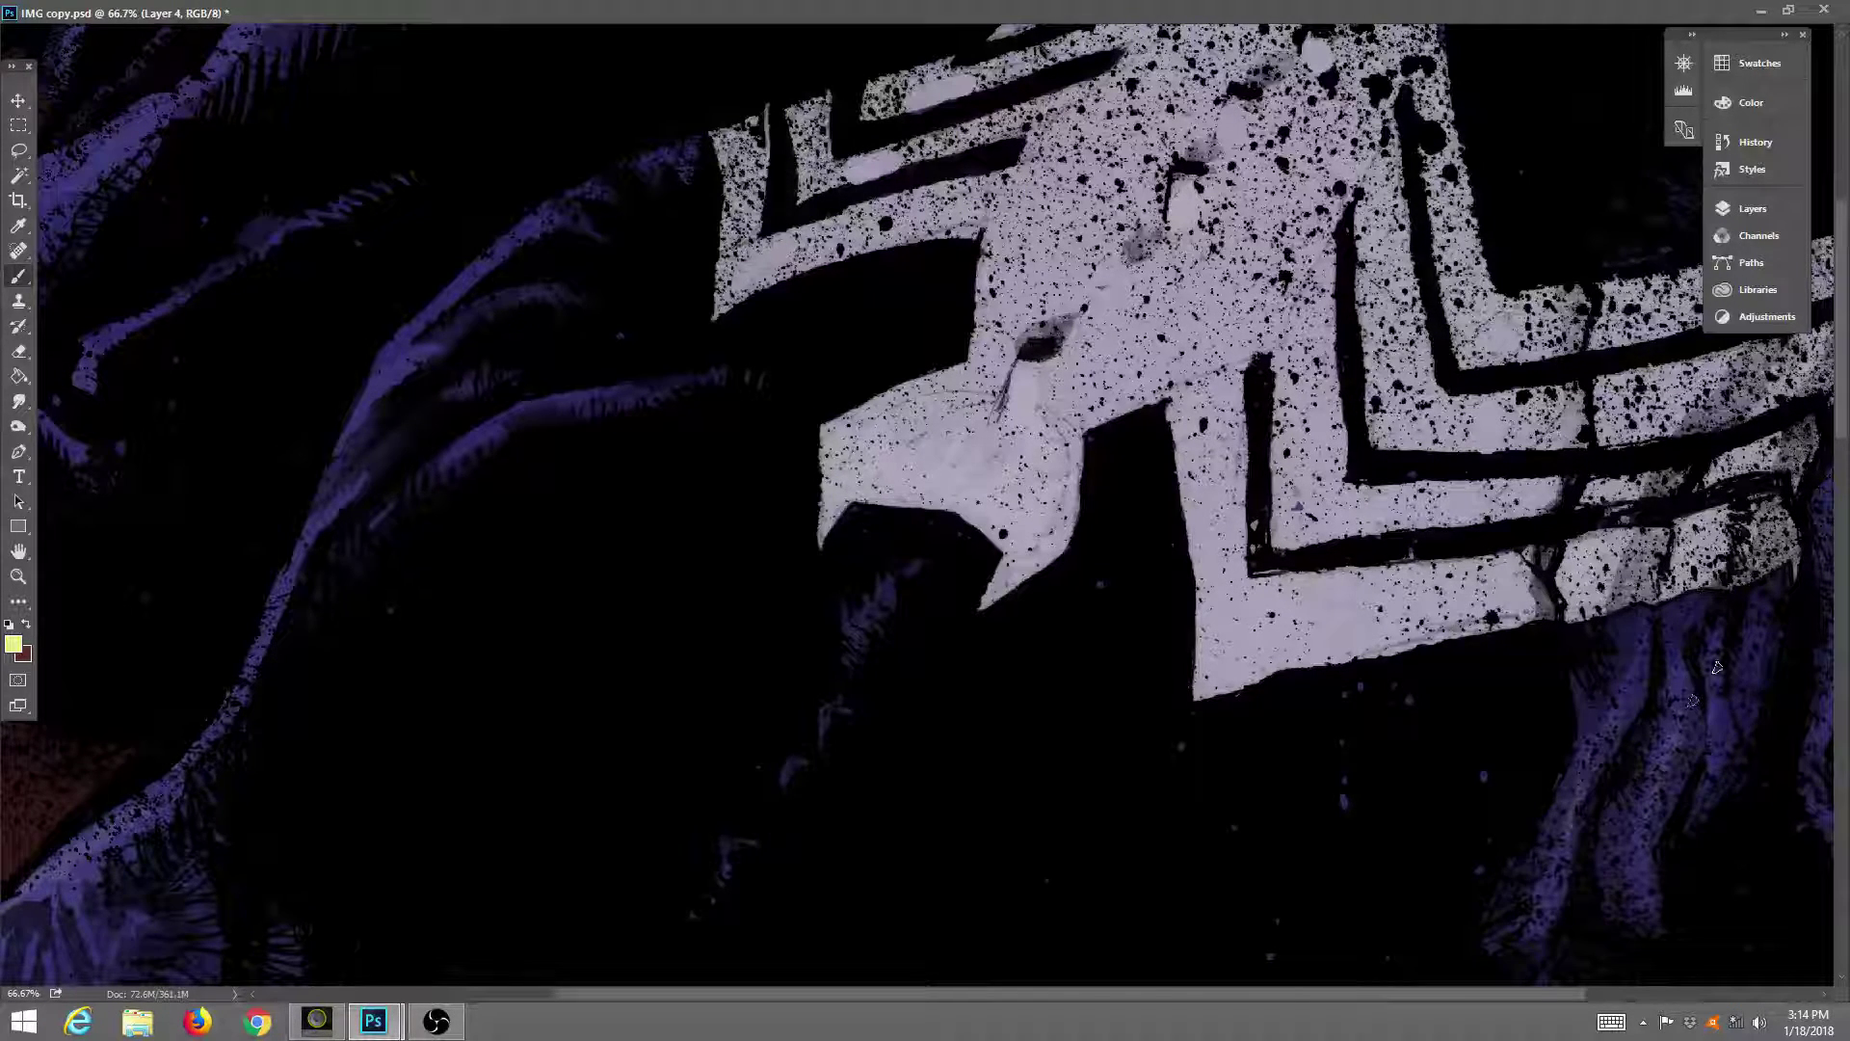
pyautogui.moveTo(958, 399); pyautogui.dragTo(915, 474)
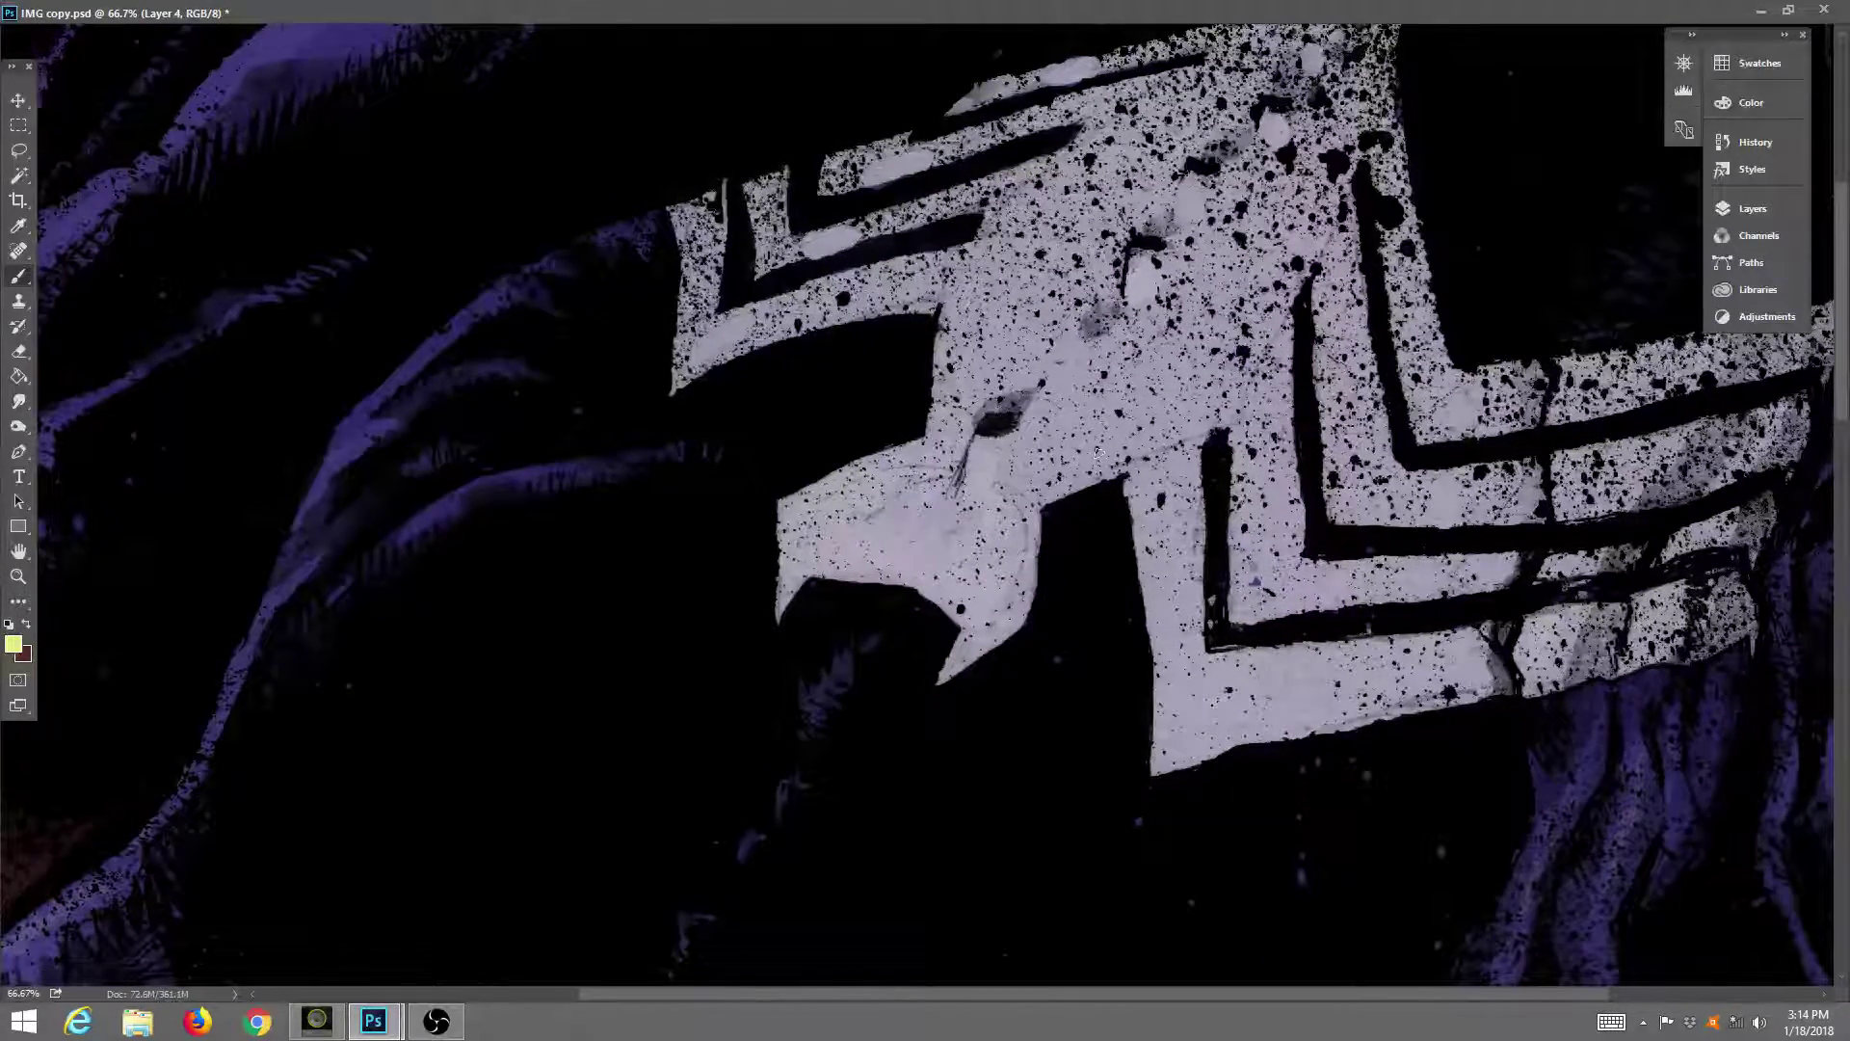
pyautogui.moveTo(714, 373); pyautogui.dragTo(941, 760)
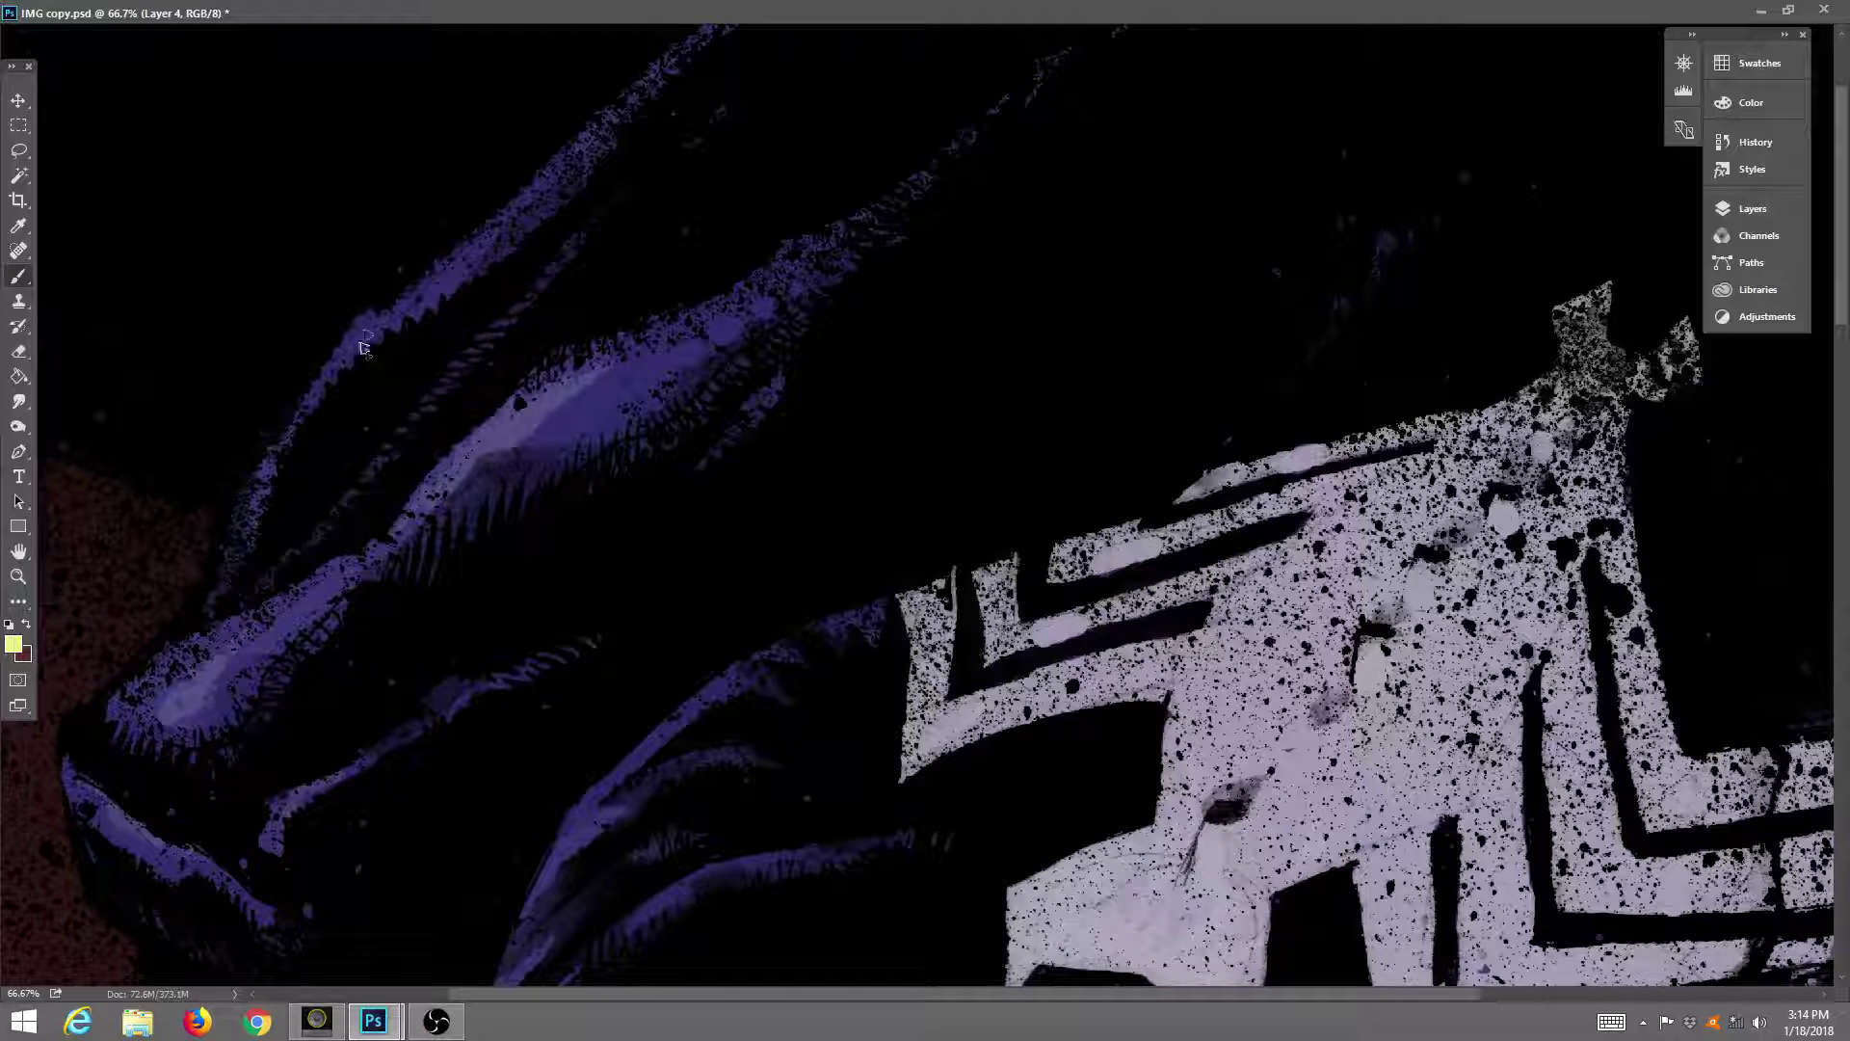
# Fit the image on screen, zoom to 25% on Venom's face, and merge Layer 4 down into Layer 3.
pyautogui.click(18, 576)
pyautogui.click(1789, 10)
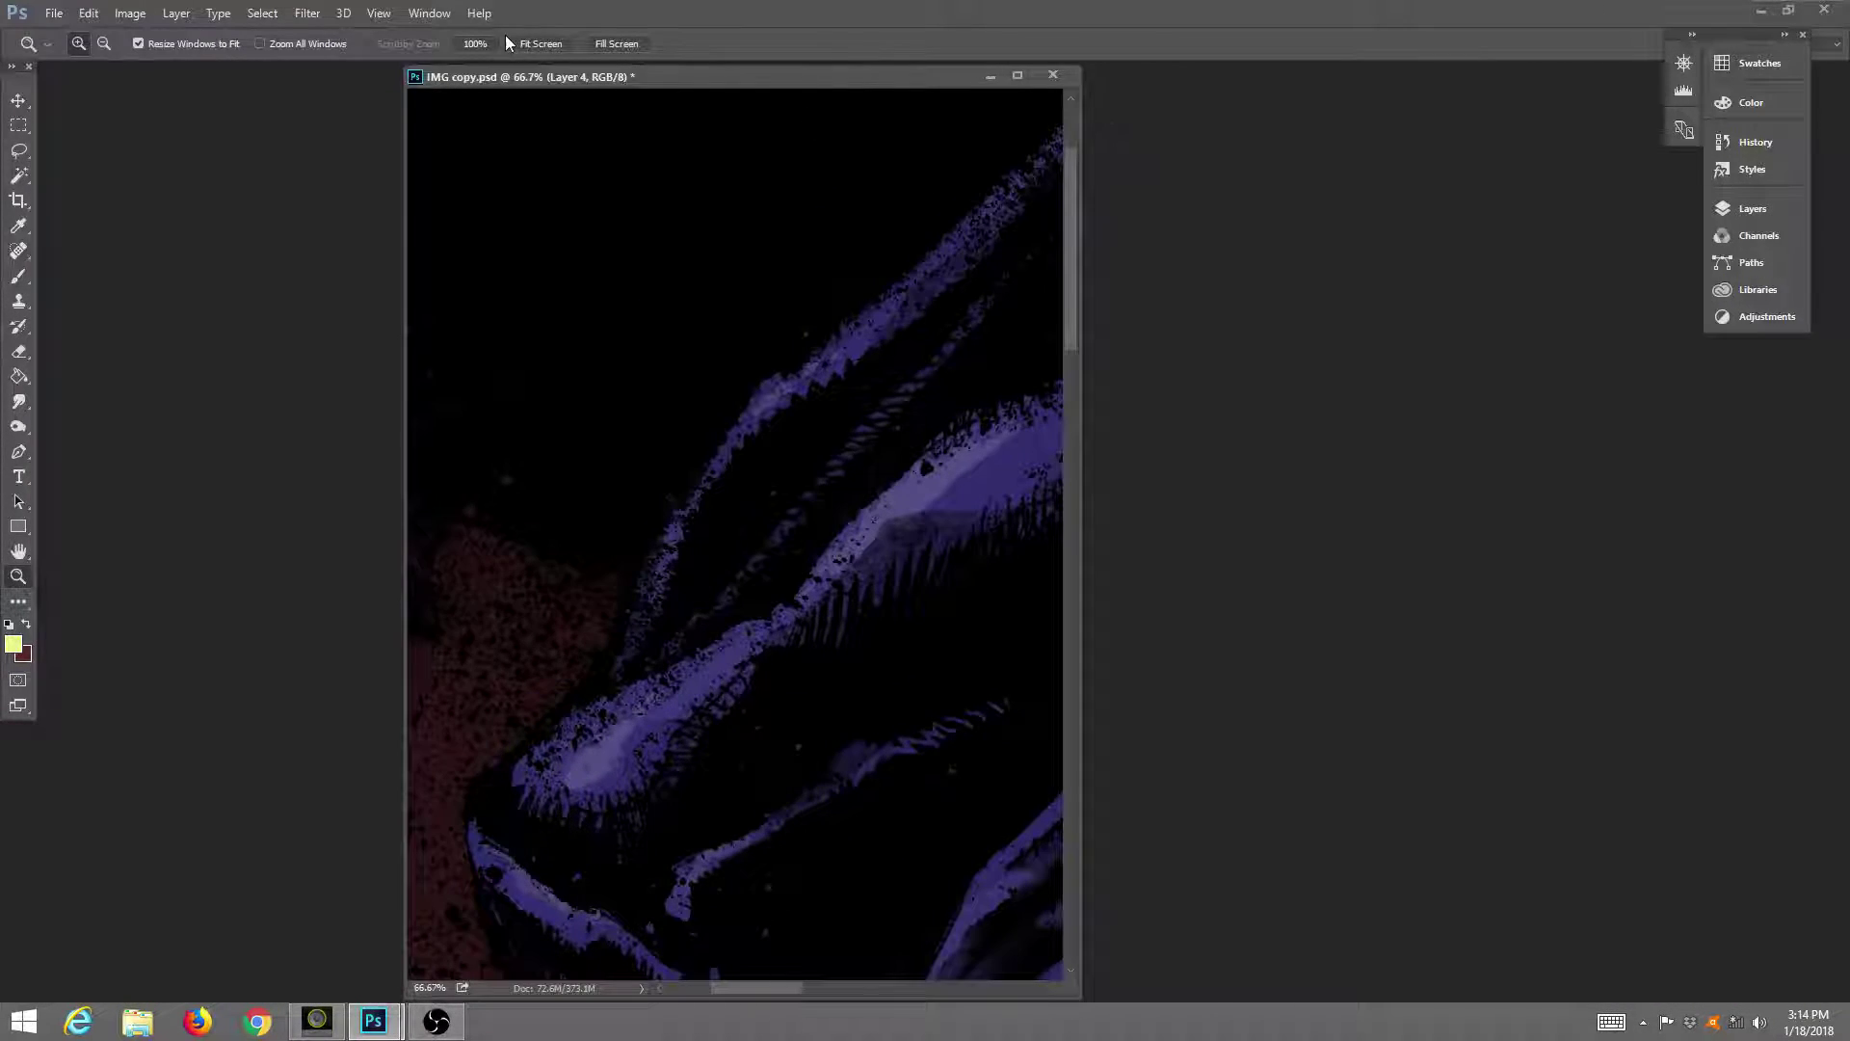
pyautogui.click(528, 44)
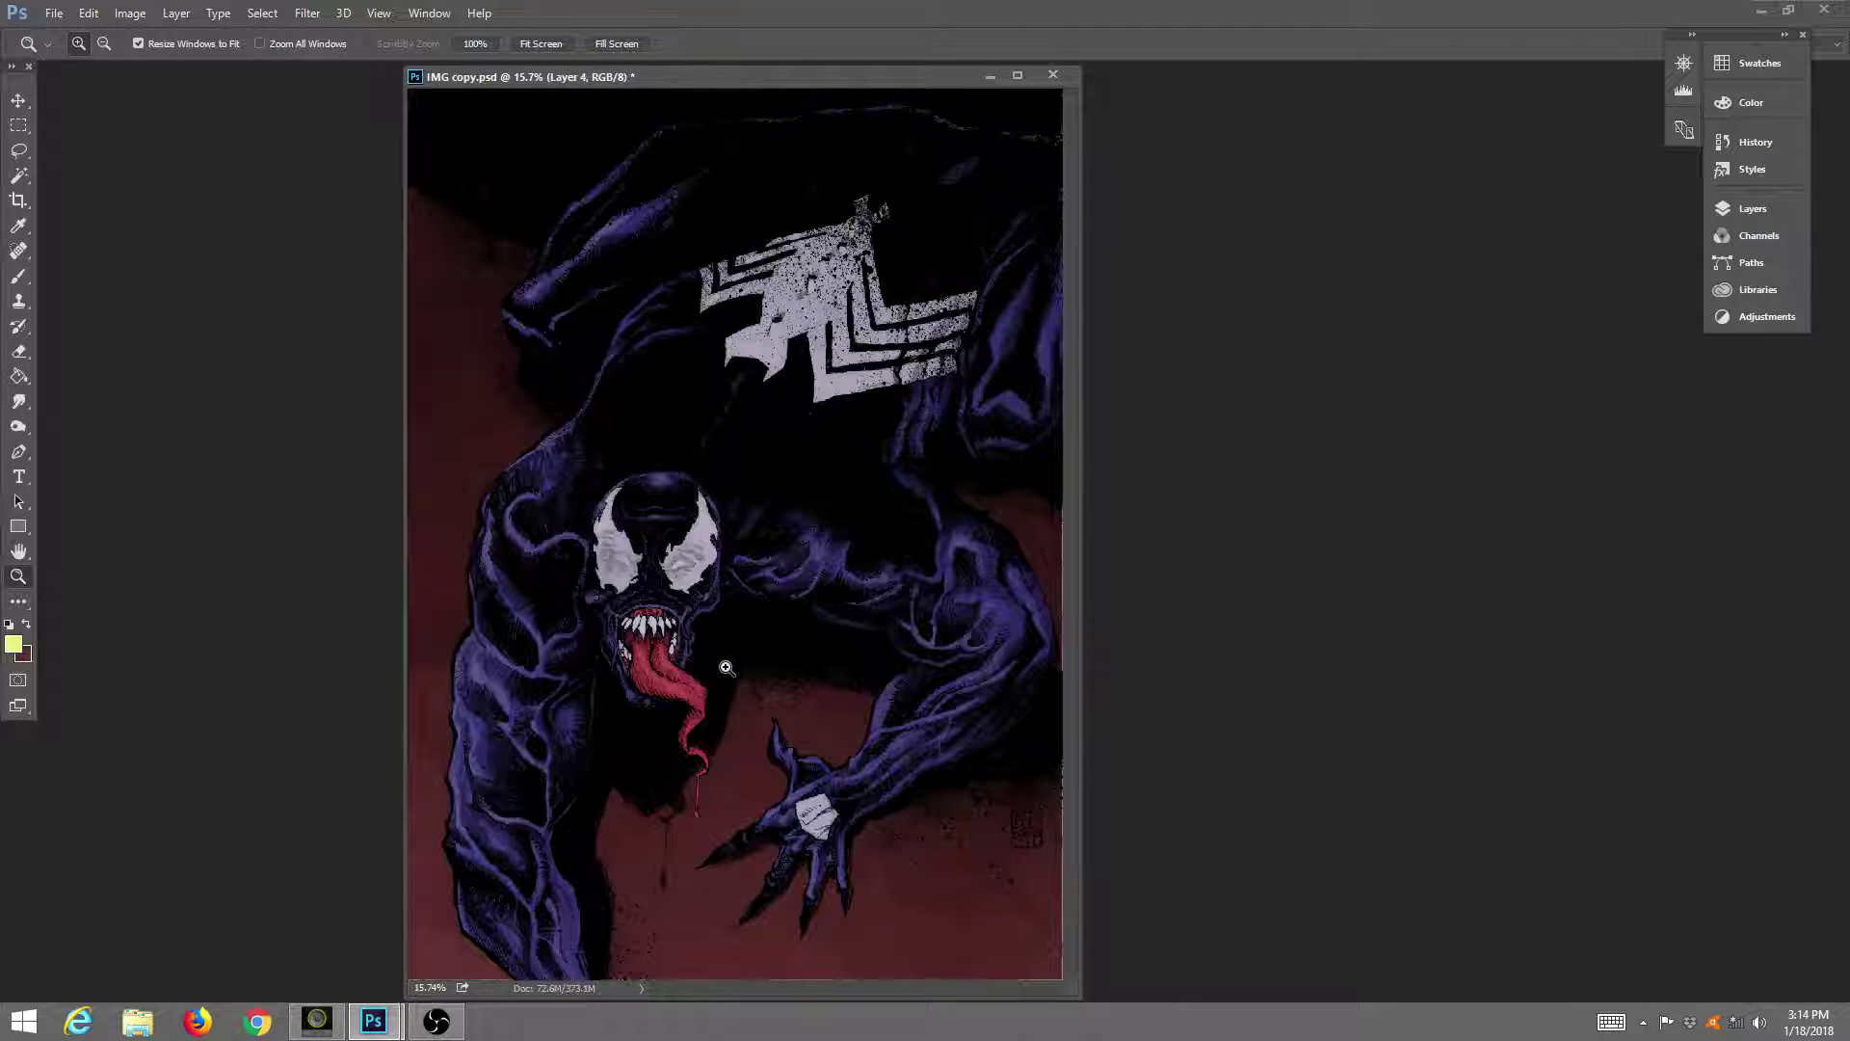
pyautogui.click(877, 771)
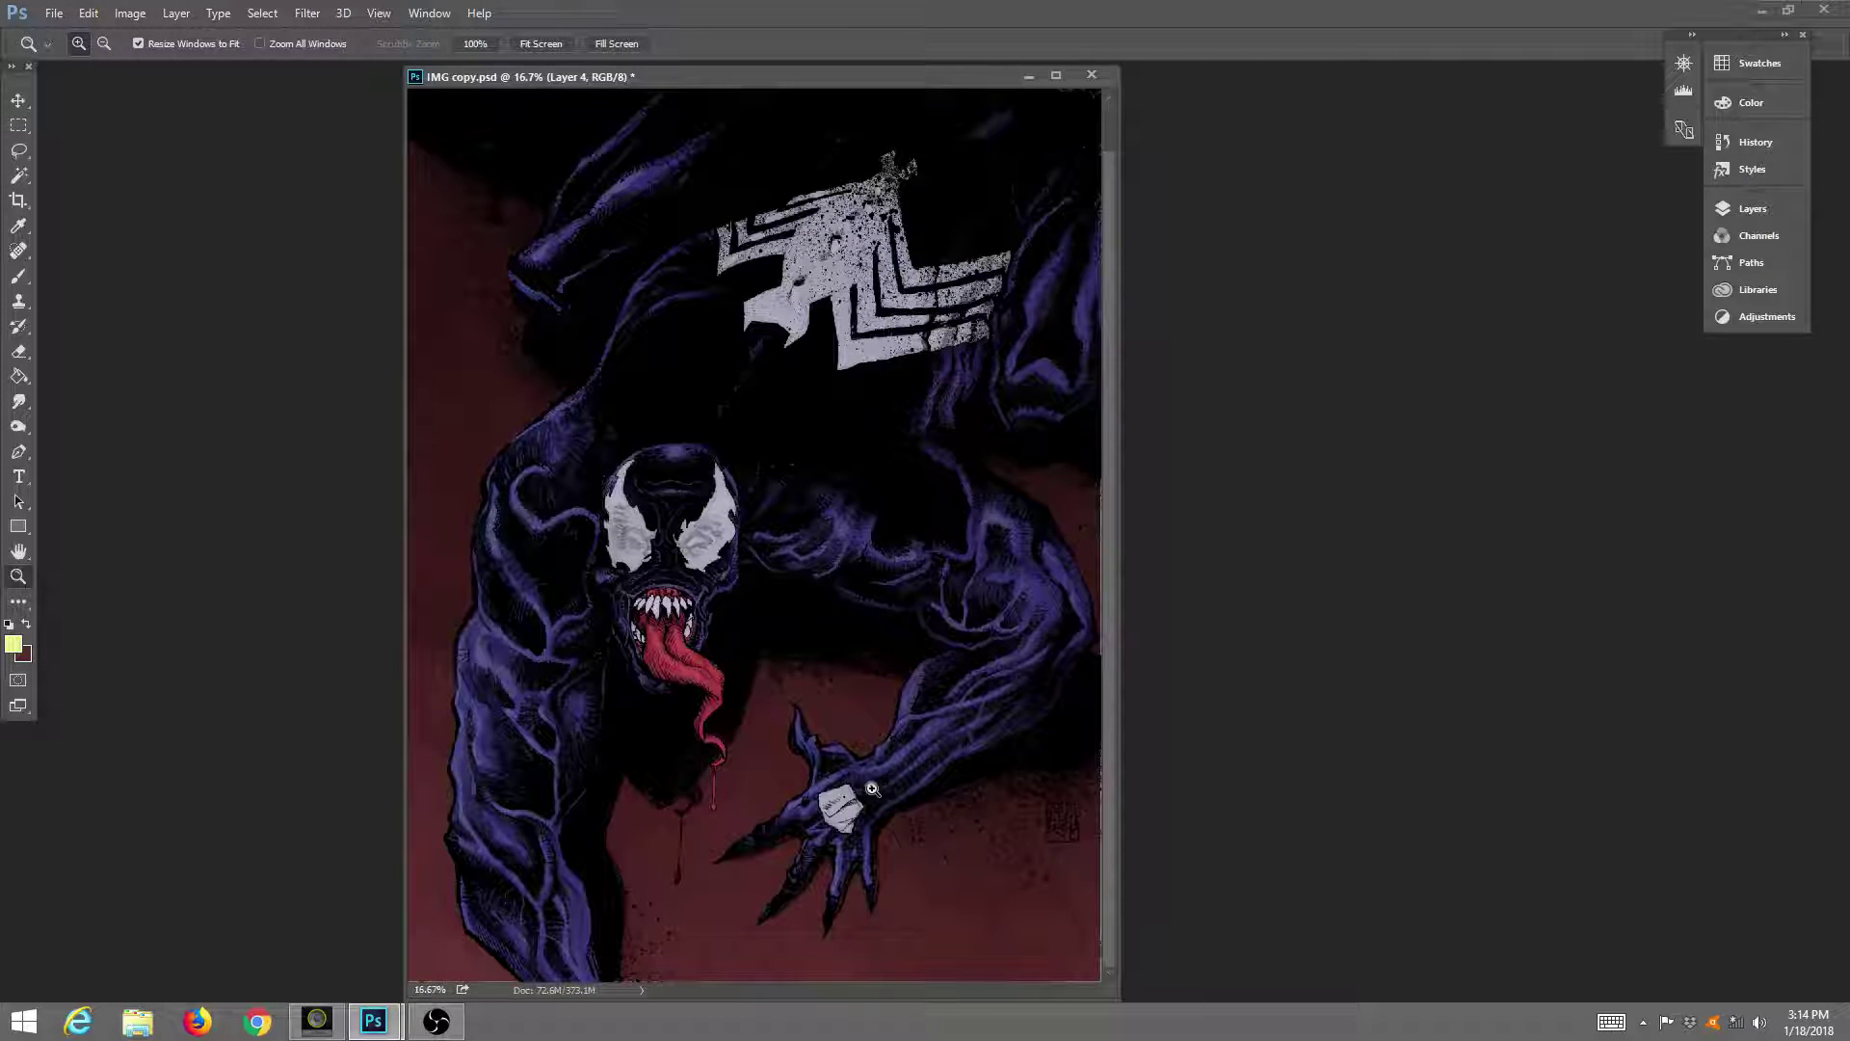
pyautogui.click(870, 783)
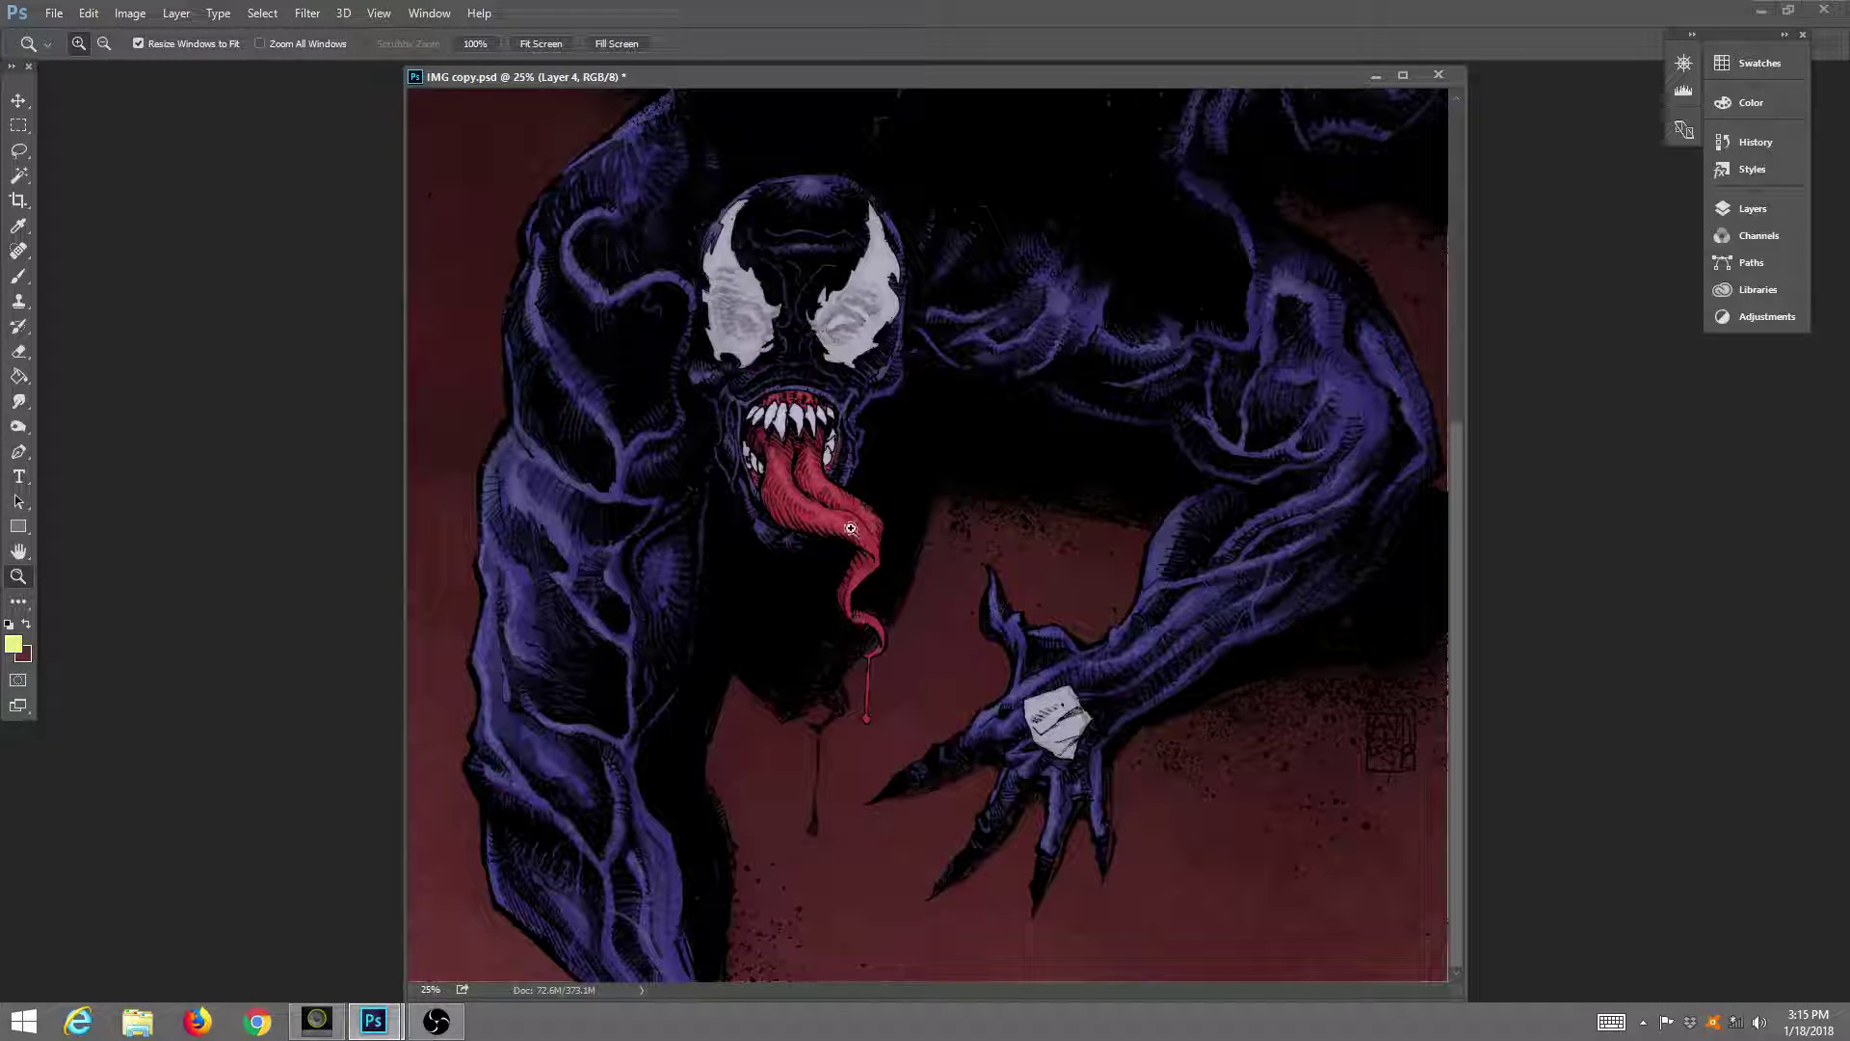
pyautogui.click(176, 13)
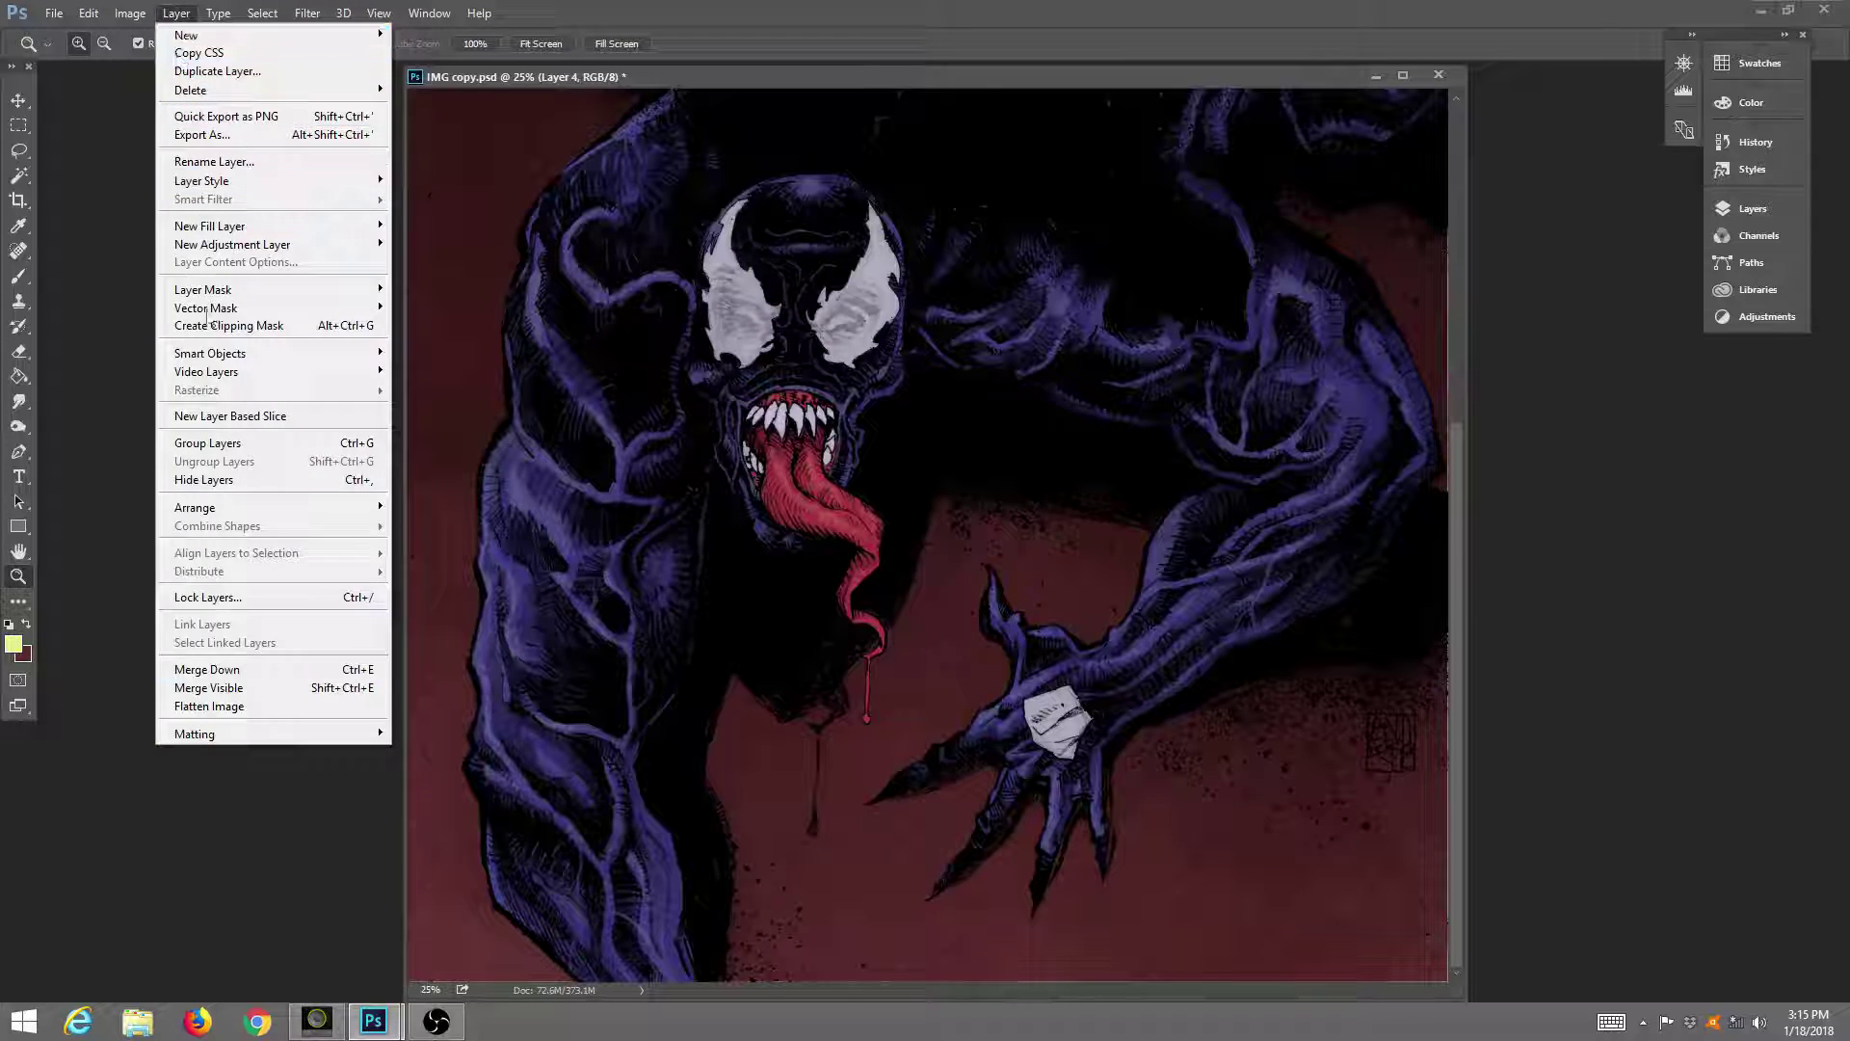
pyautogui.click(255, 670)
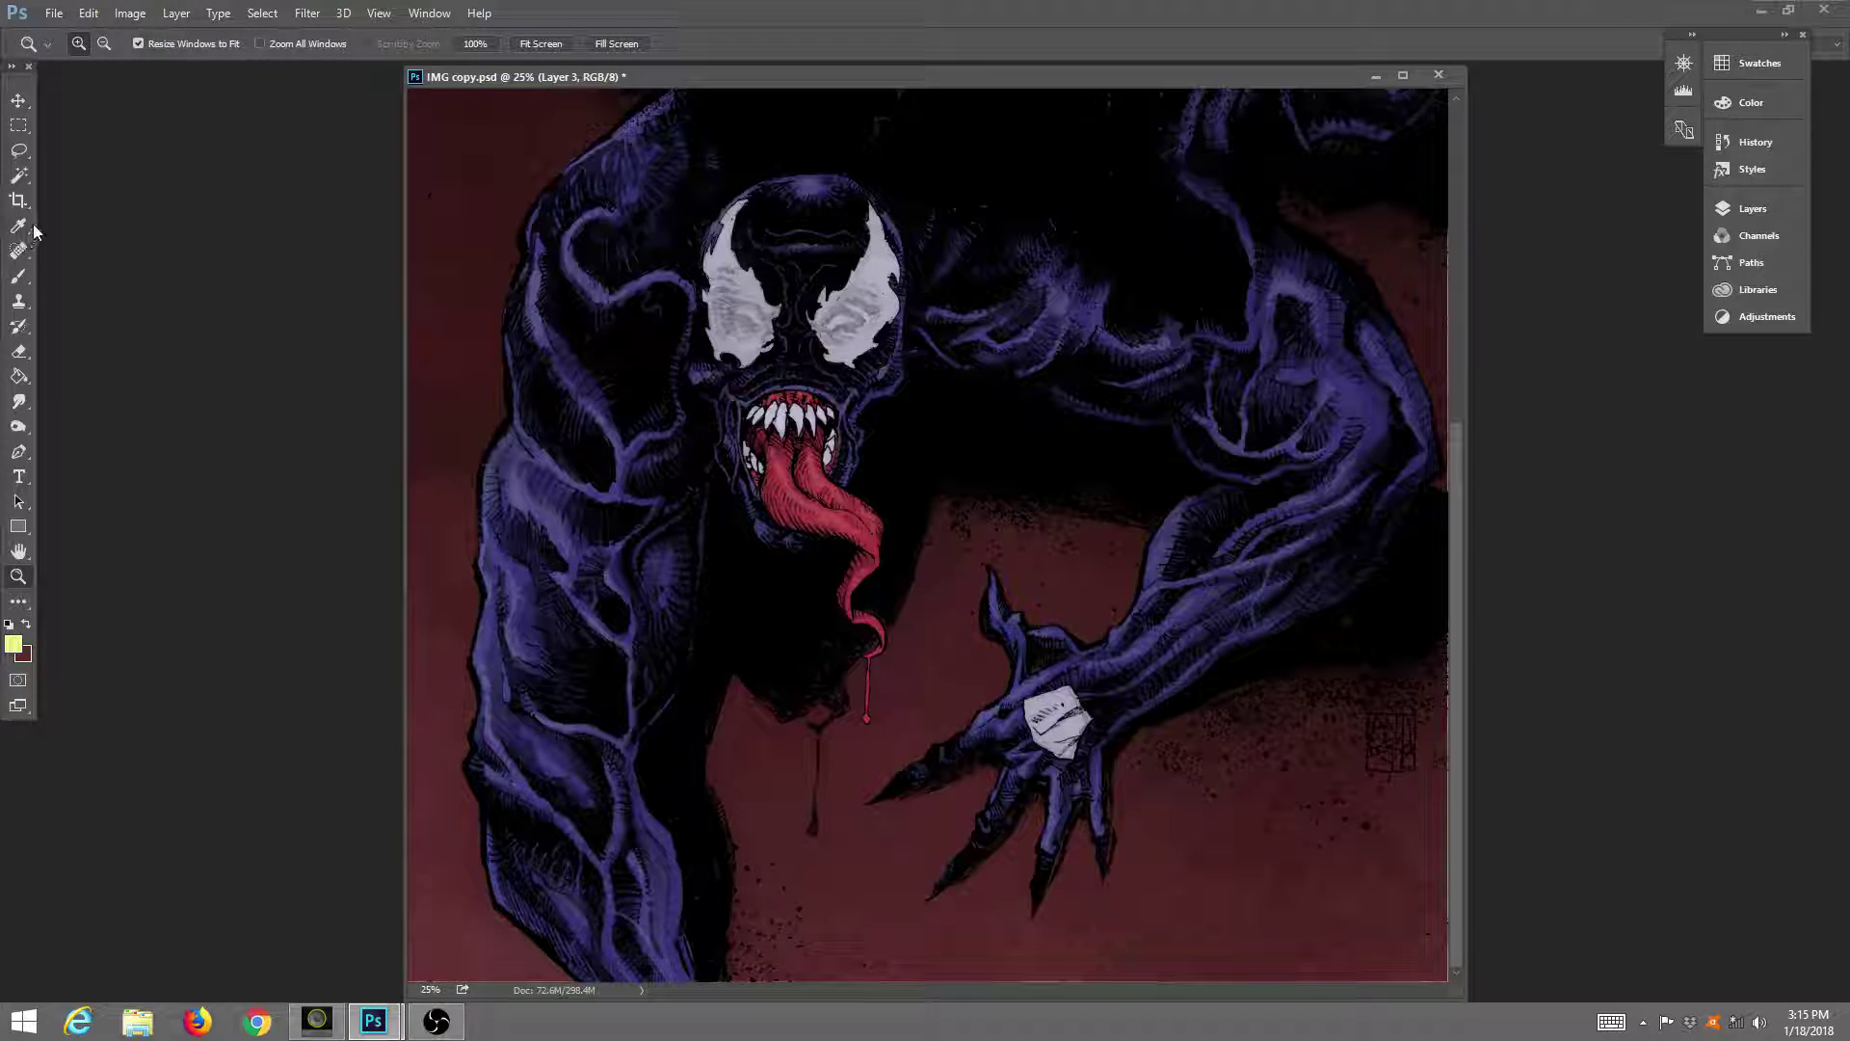
# Set the Brush tool to Multiply mode at 38% opacity.
pyautogui.click(19, 279)
pyautogui.click(243, 43)
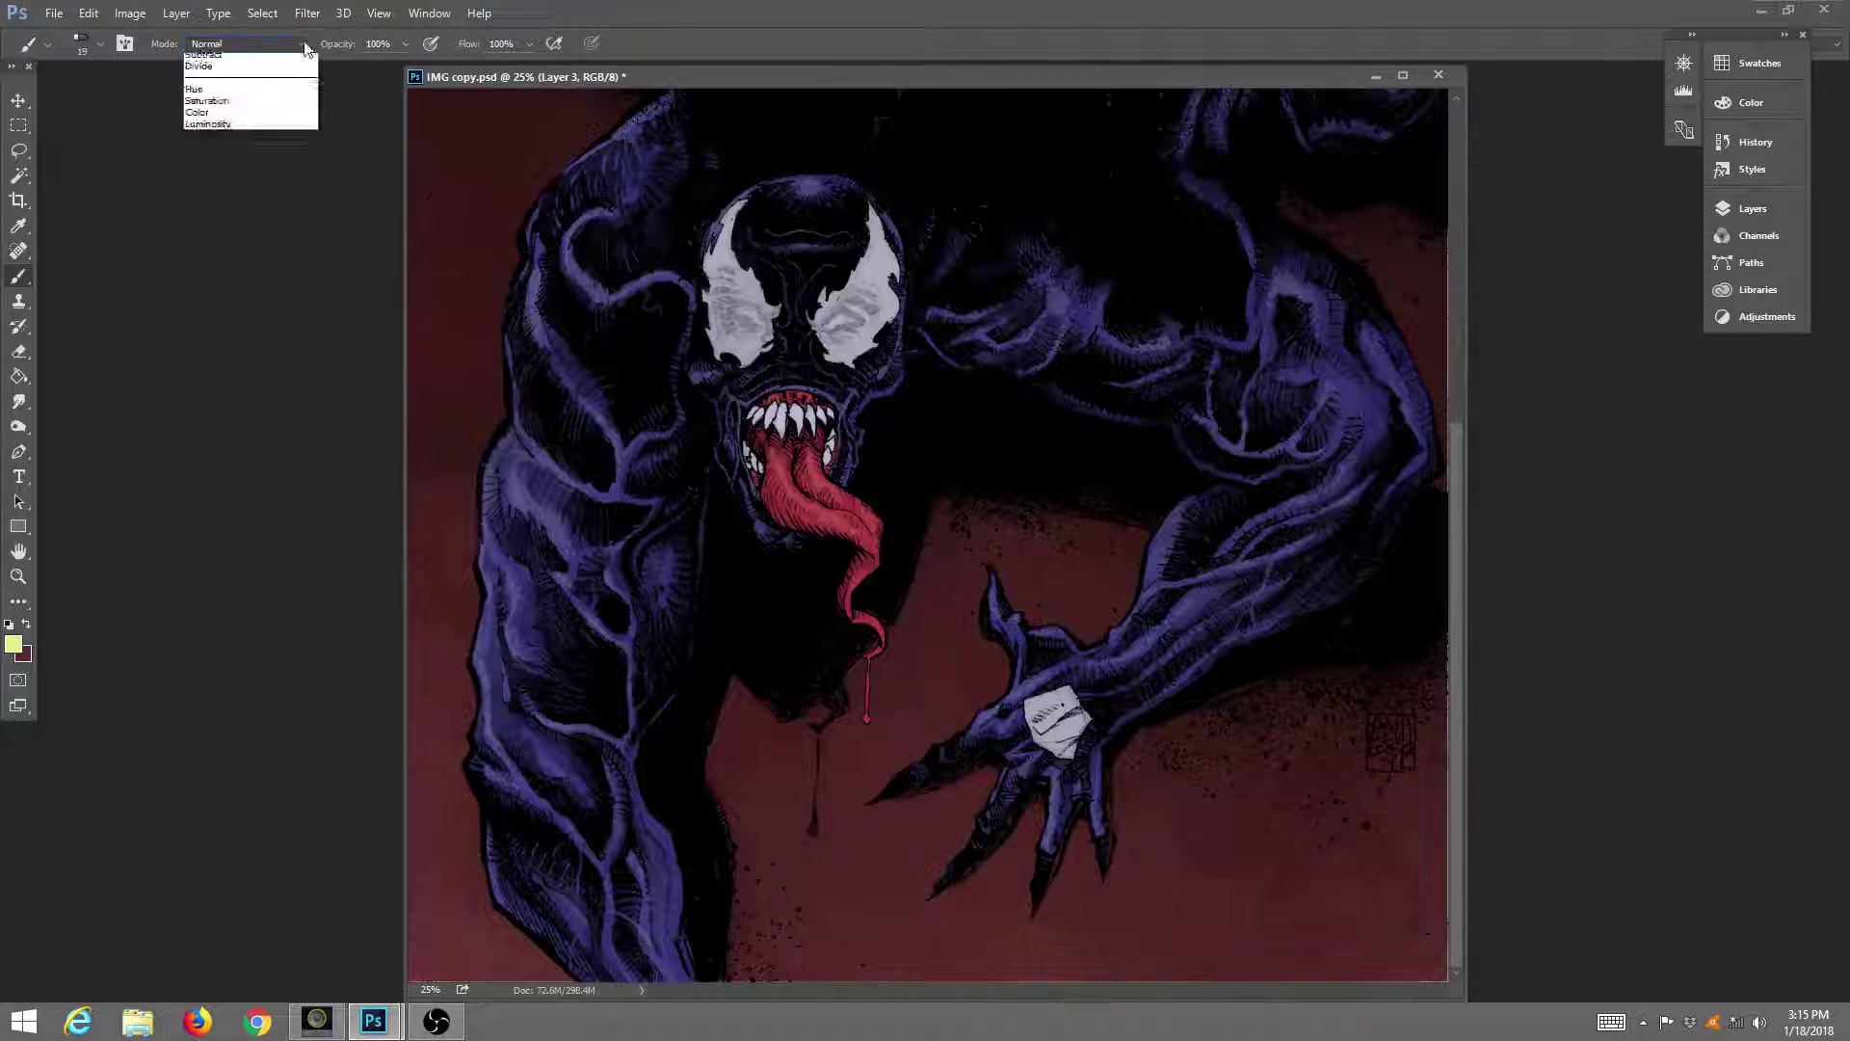
pyautogui.click(225, 131)
pyautogui.click(406, 43)
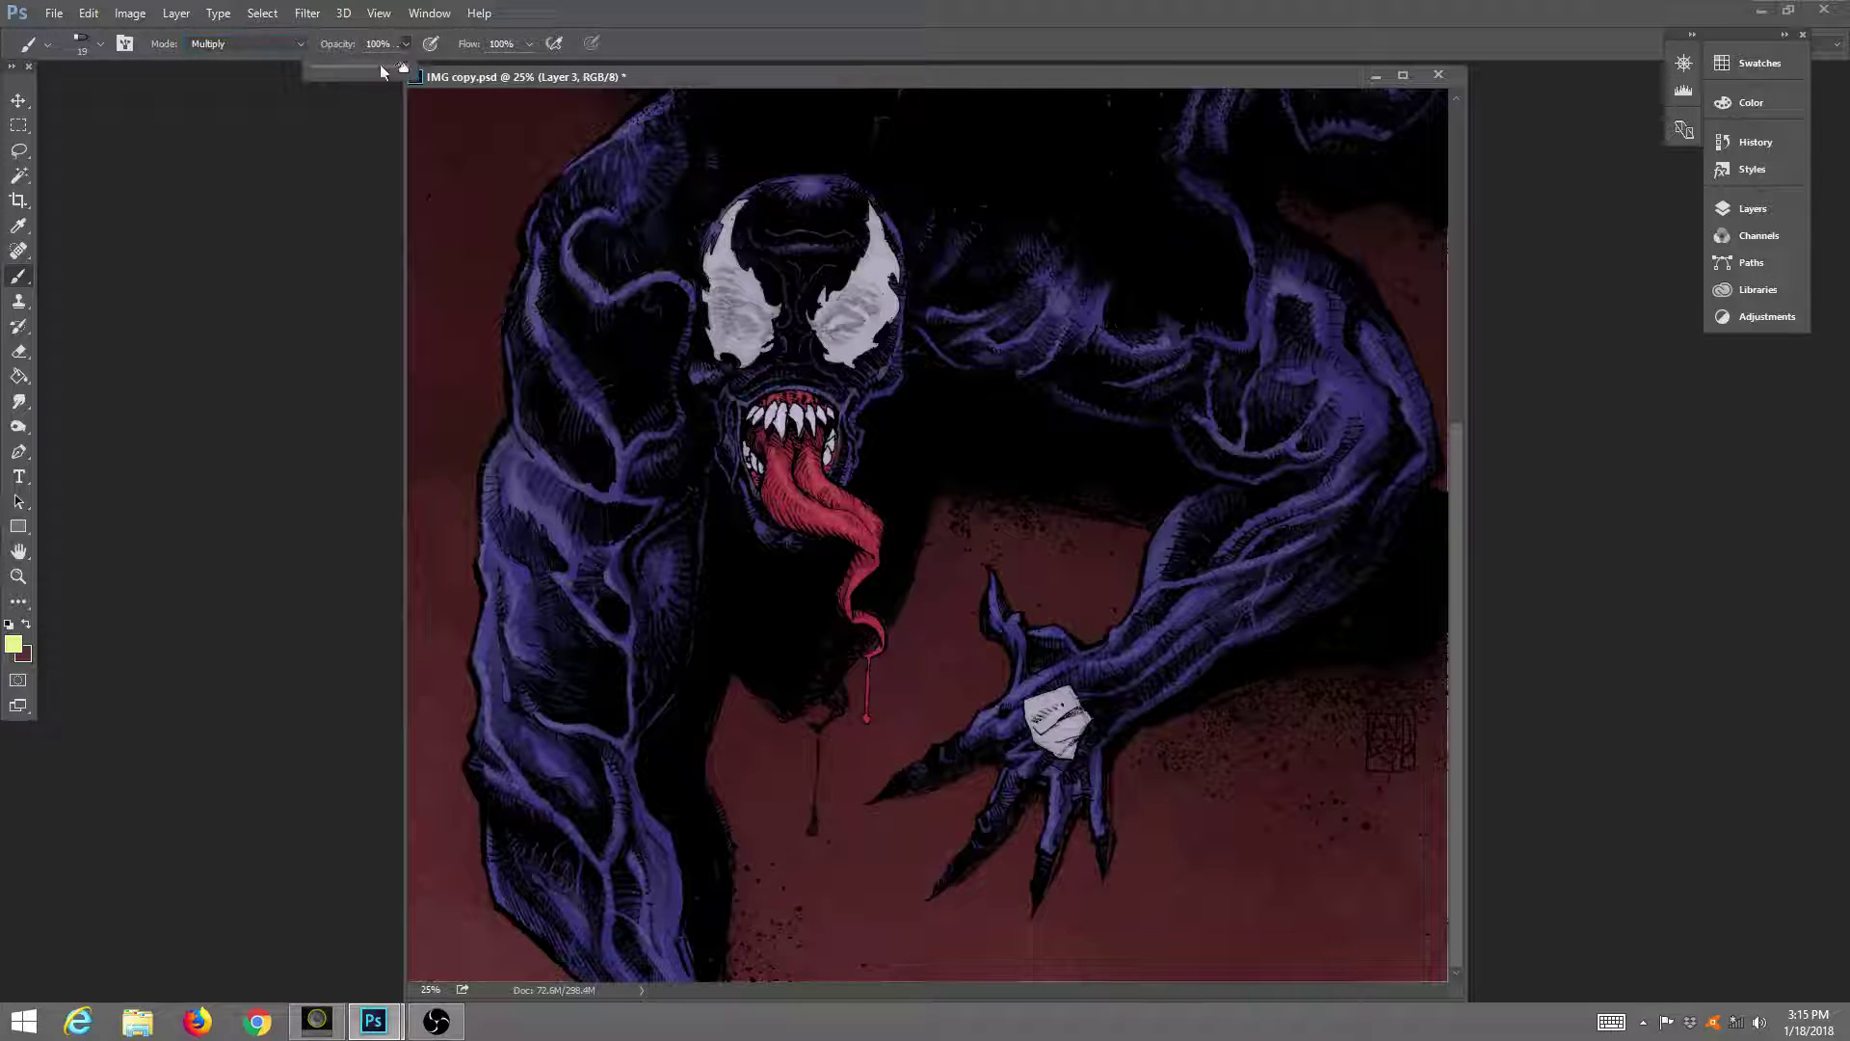
pyautogui.click(1089, 716)
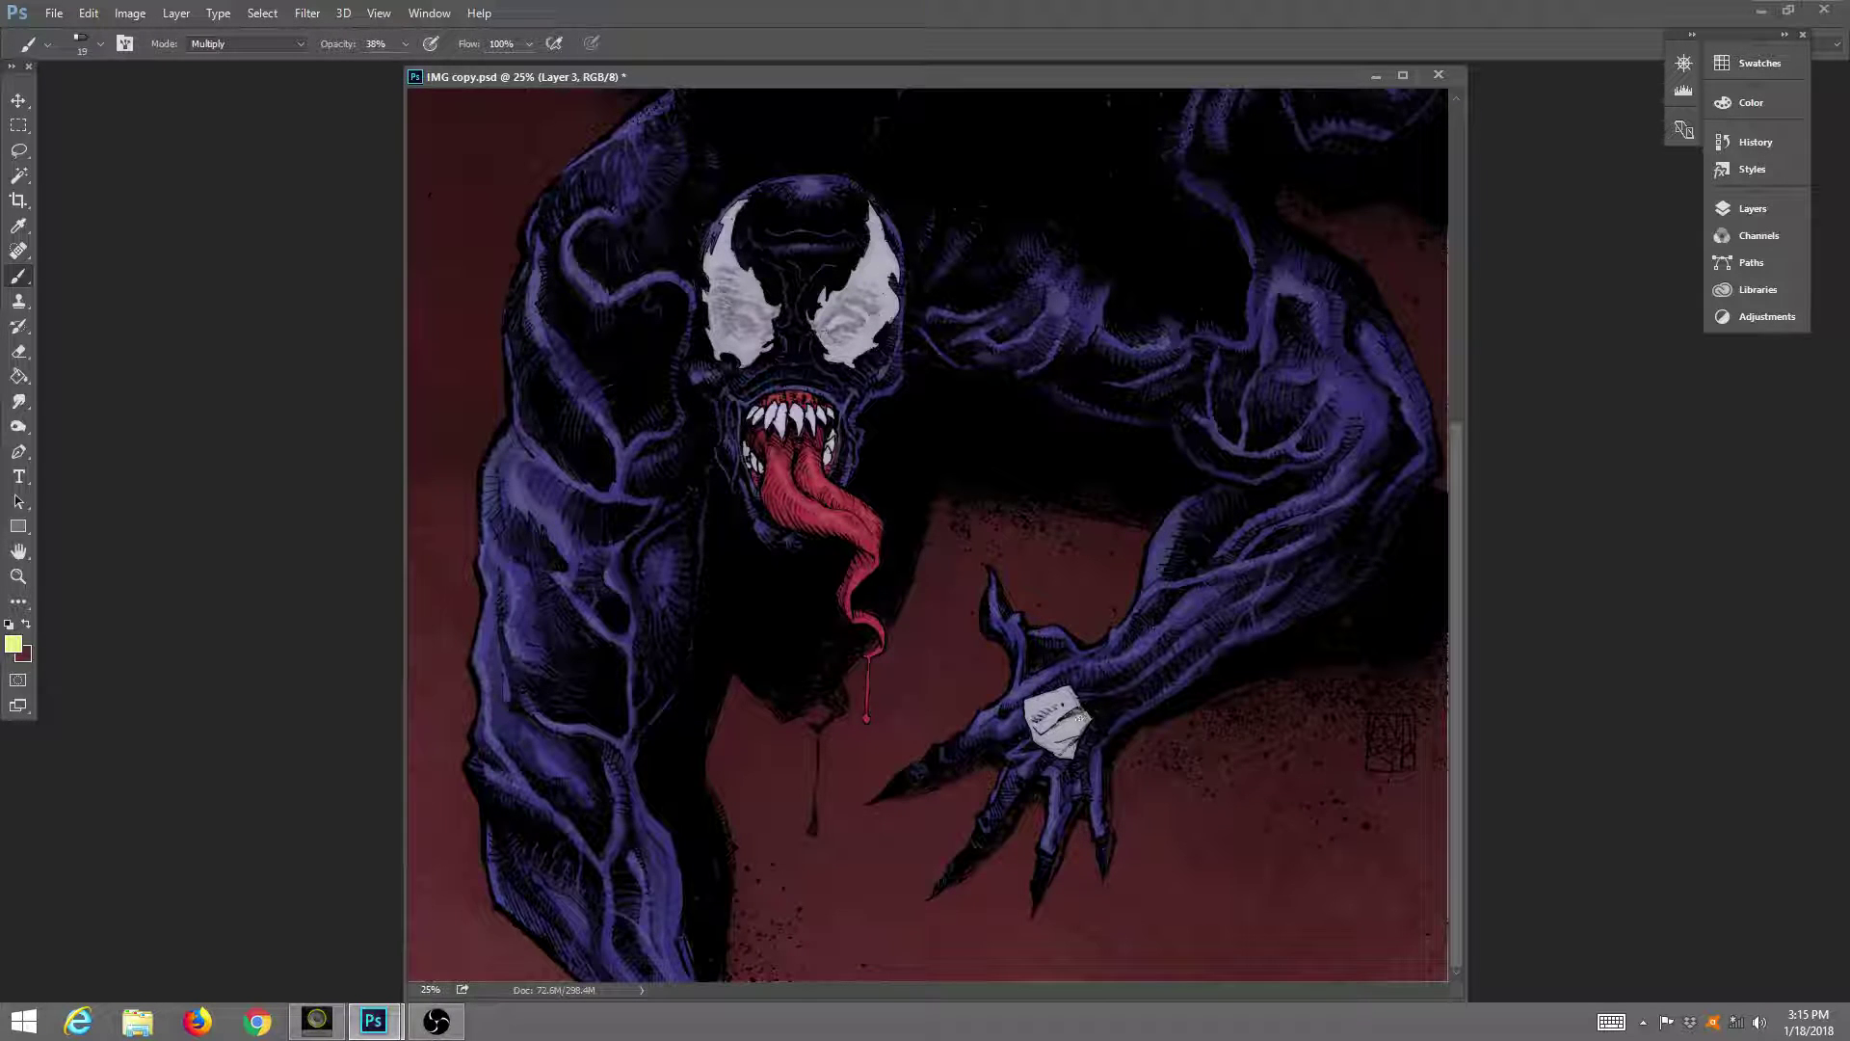
# Make dark purple #332d5b the foreground colour and zoom to 33.3% on Venom's clawed hand.
pyautogui.click(26, 626)
pyautogui.click(13, 643)
pyautogui.click(1394, 603)
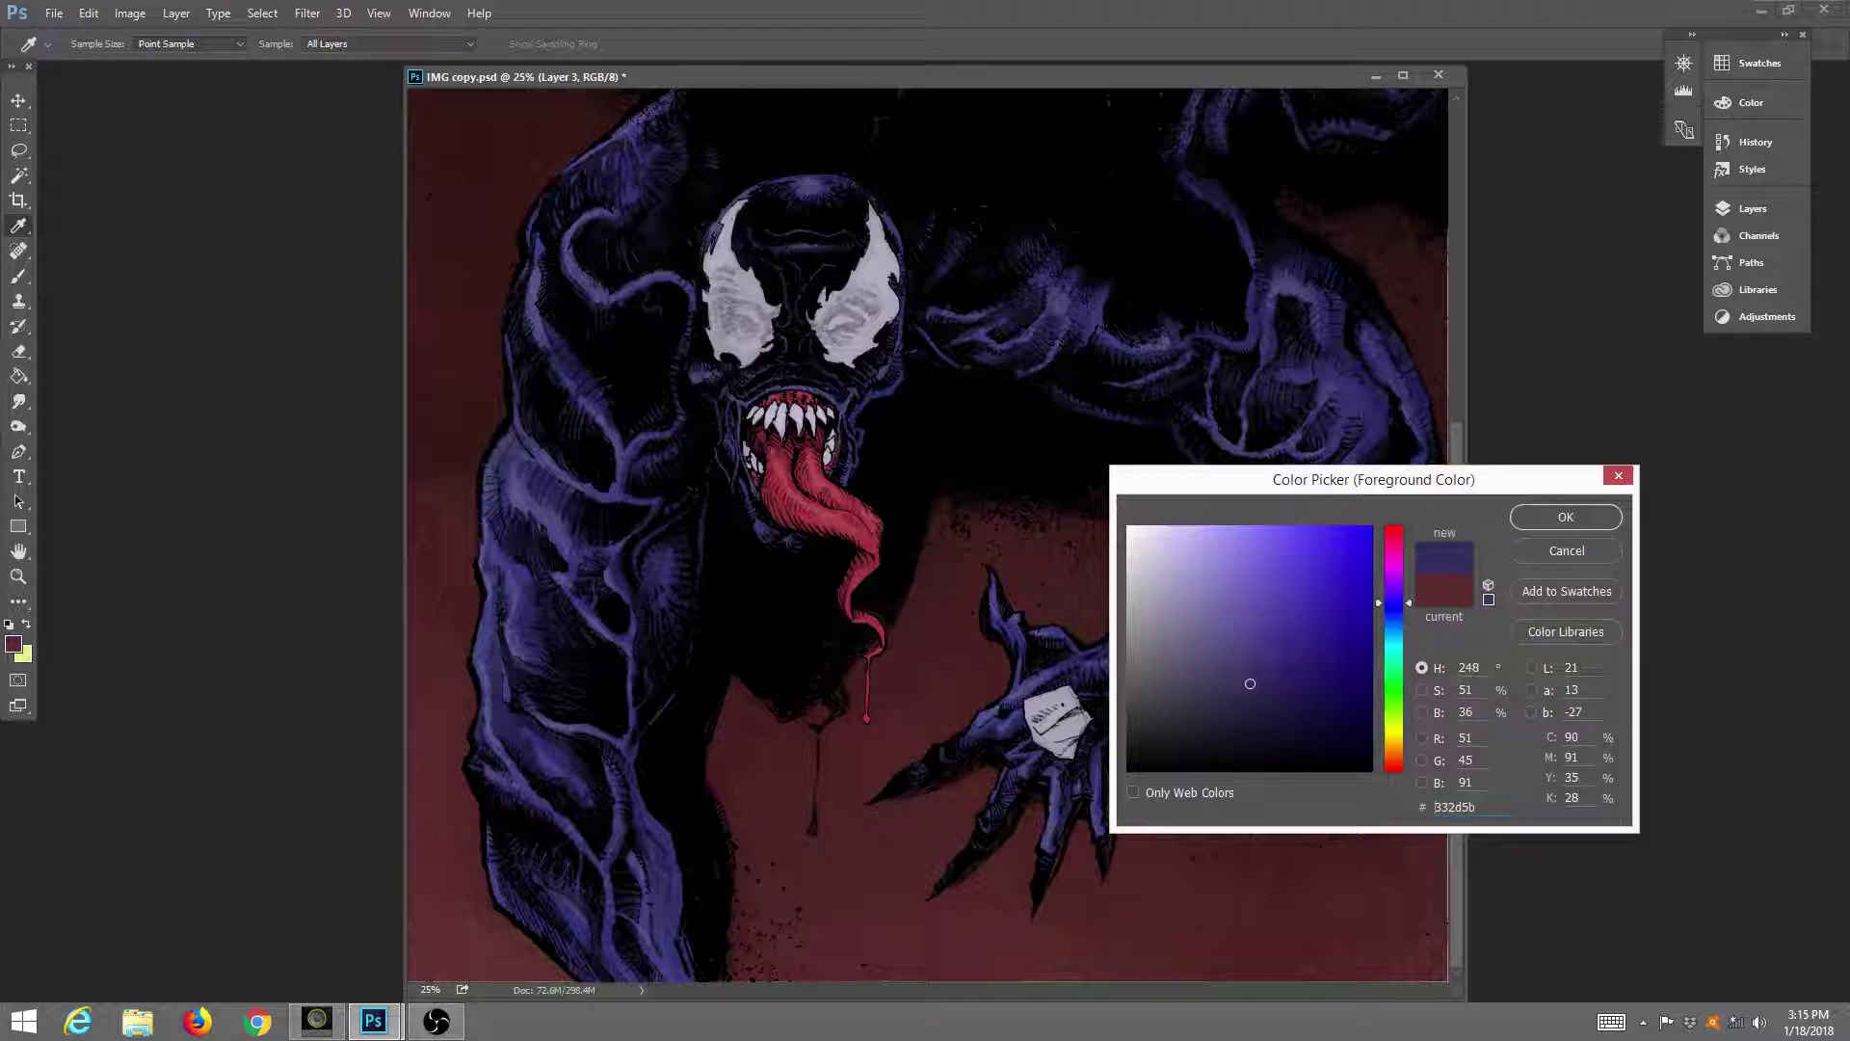
pyautogui.click(1566, 516)
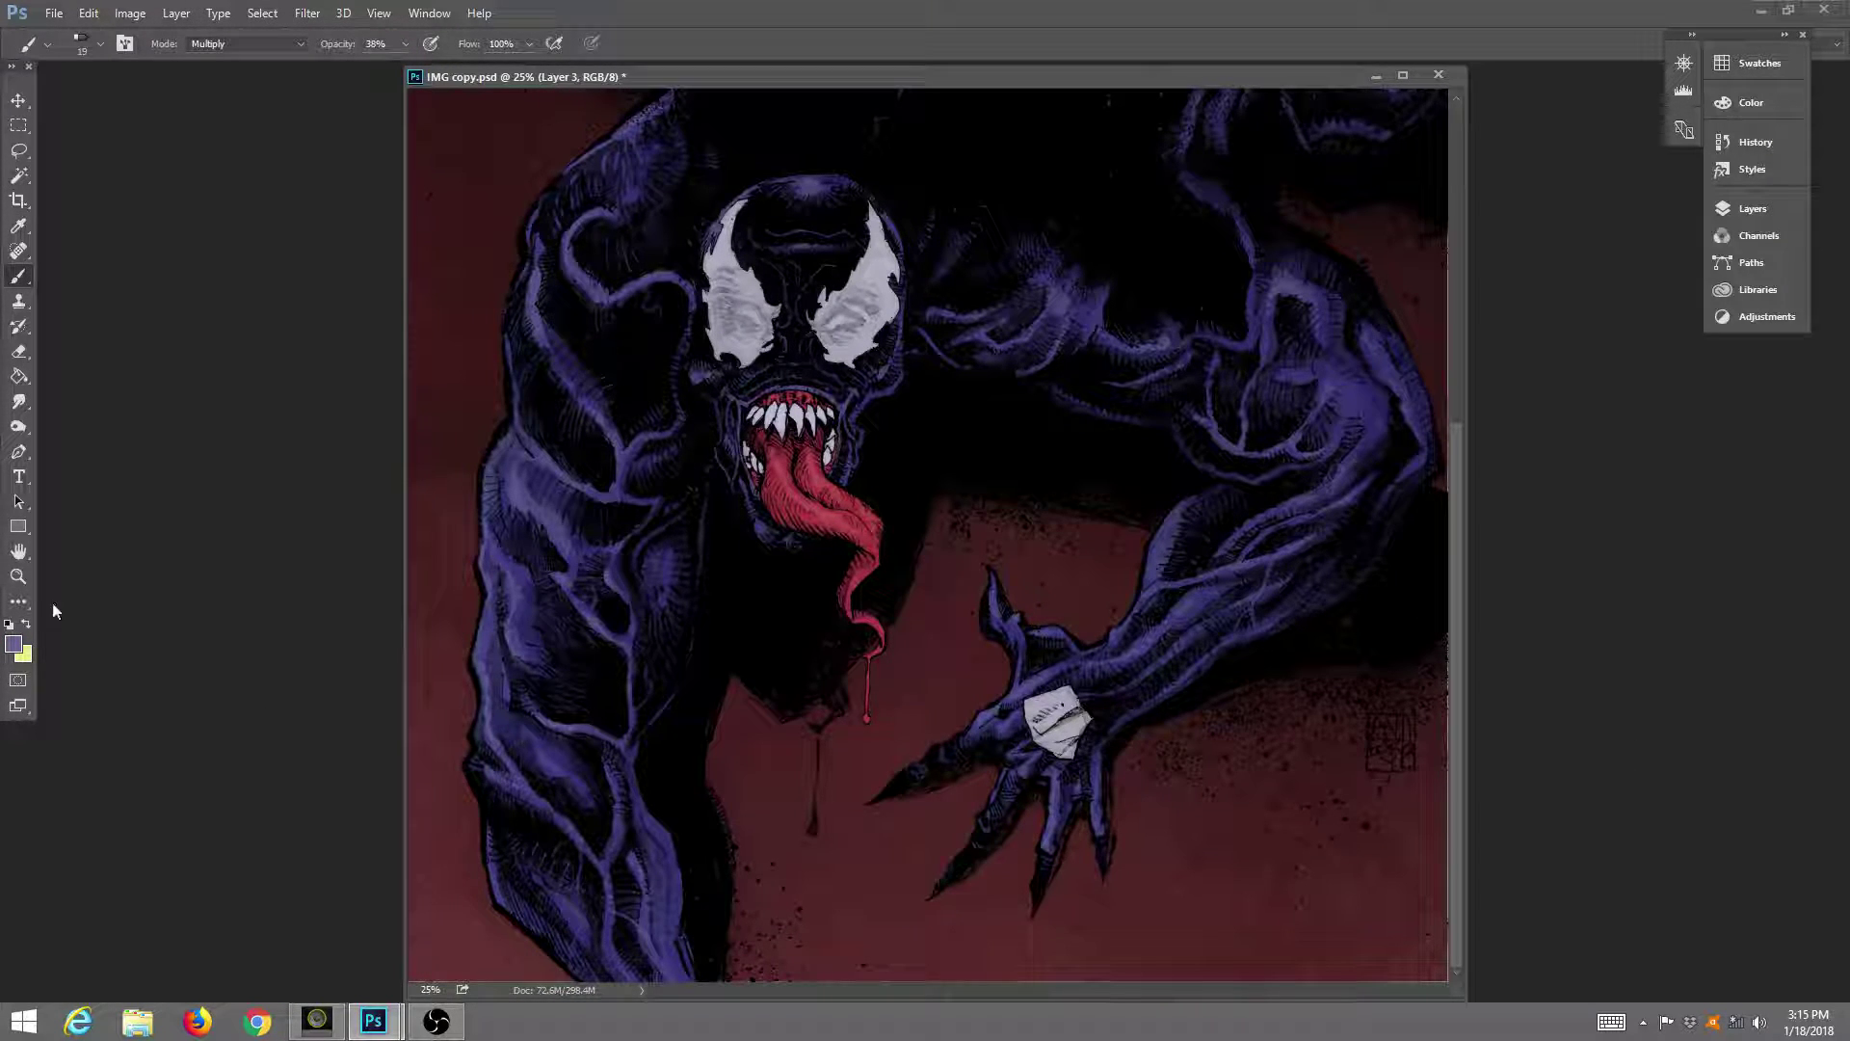
pyautogui.click(17, 575)
pyautogui.click(1077, 740)
pyautogui.click(1077, 745)
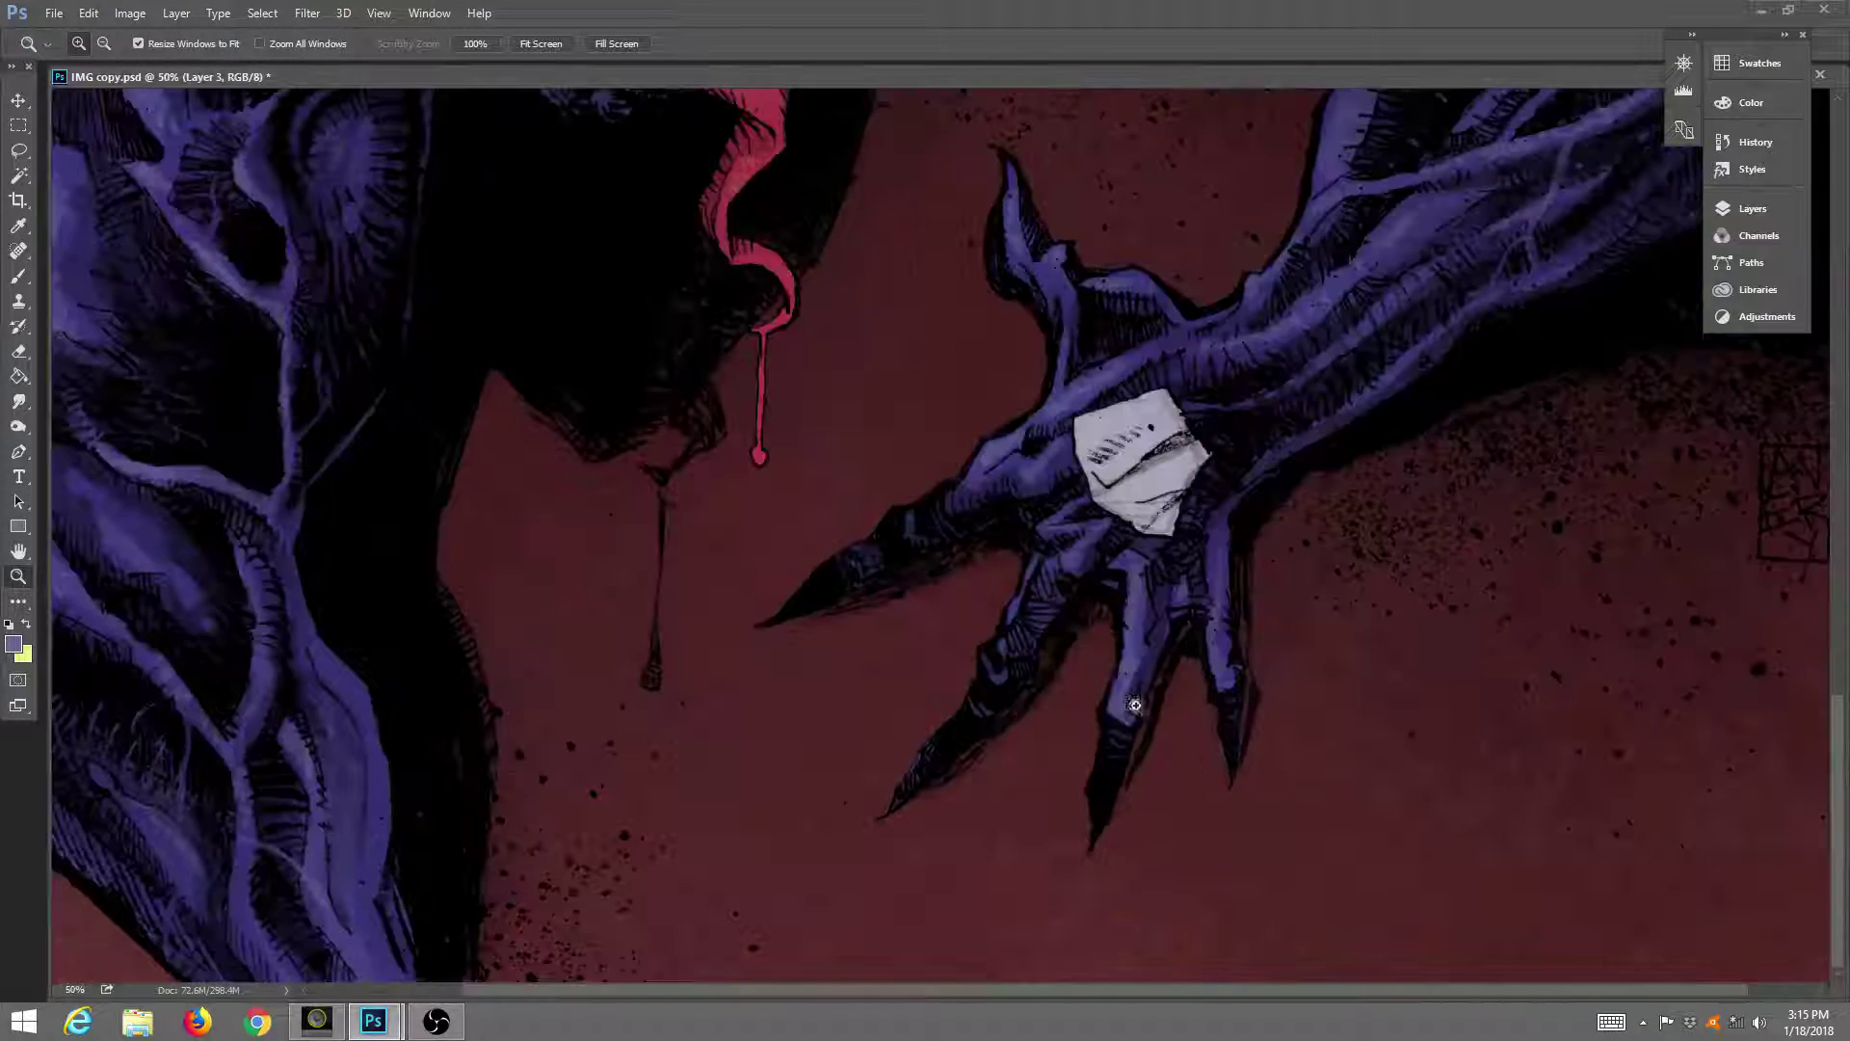
# Shade the lower and upper-left creases of the white paper with Multiply strokes, then fit to screen.
pyautogui.click(1118, 655)
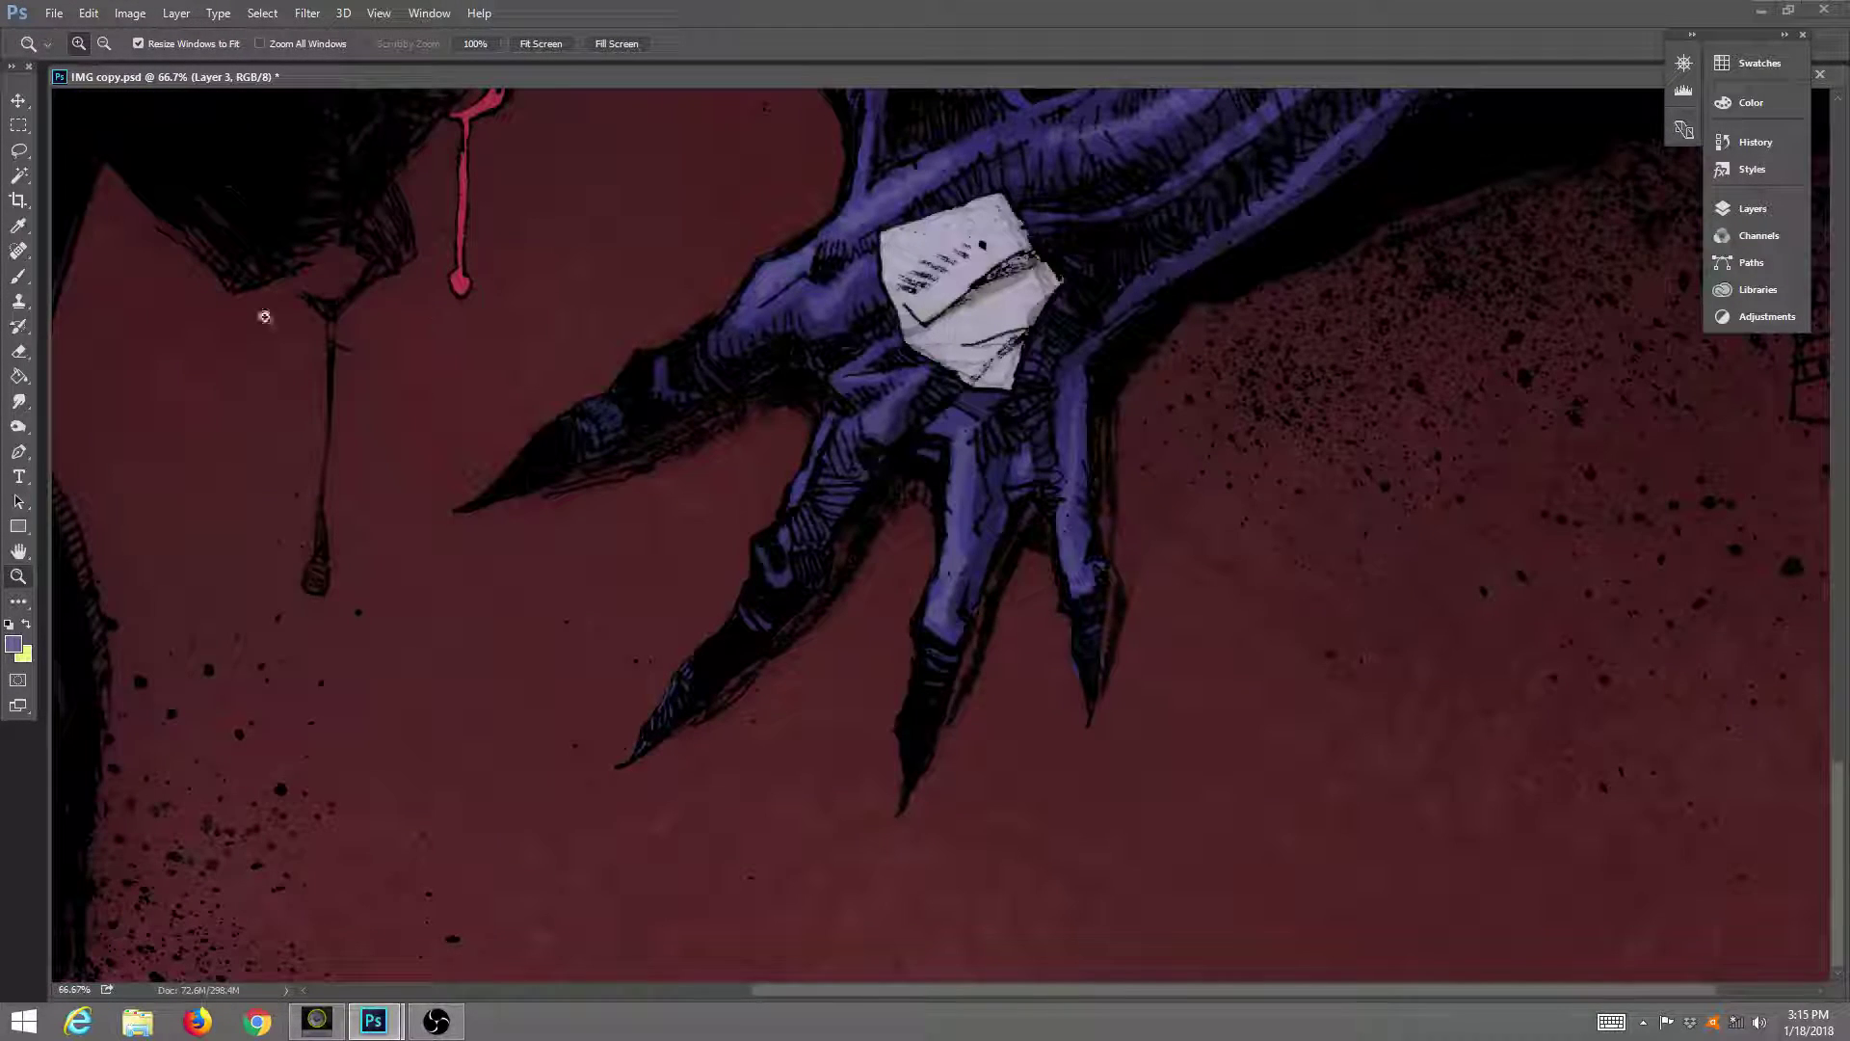
pyautogui.click(18, 276)
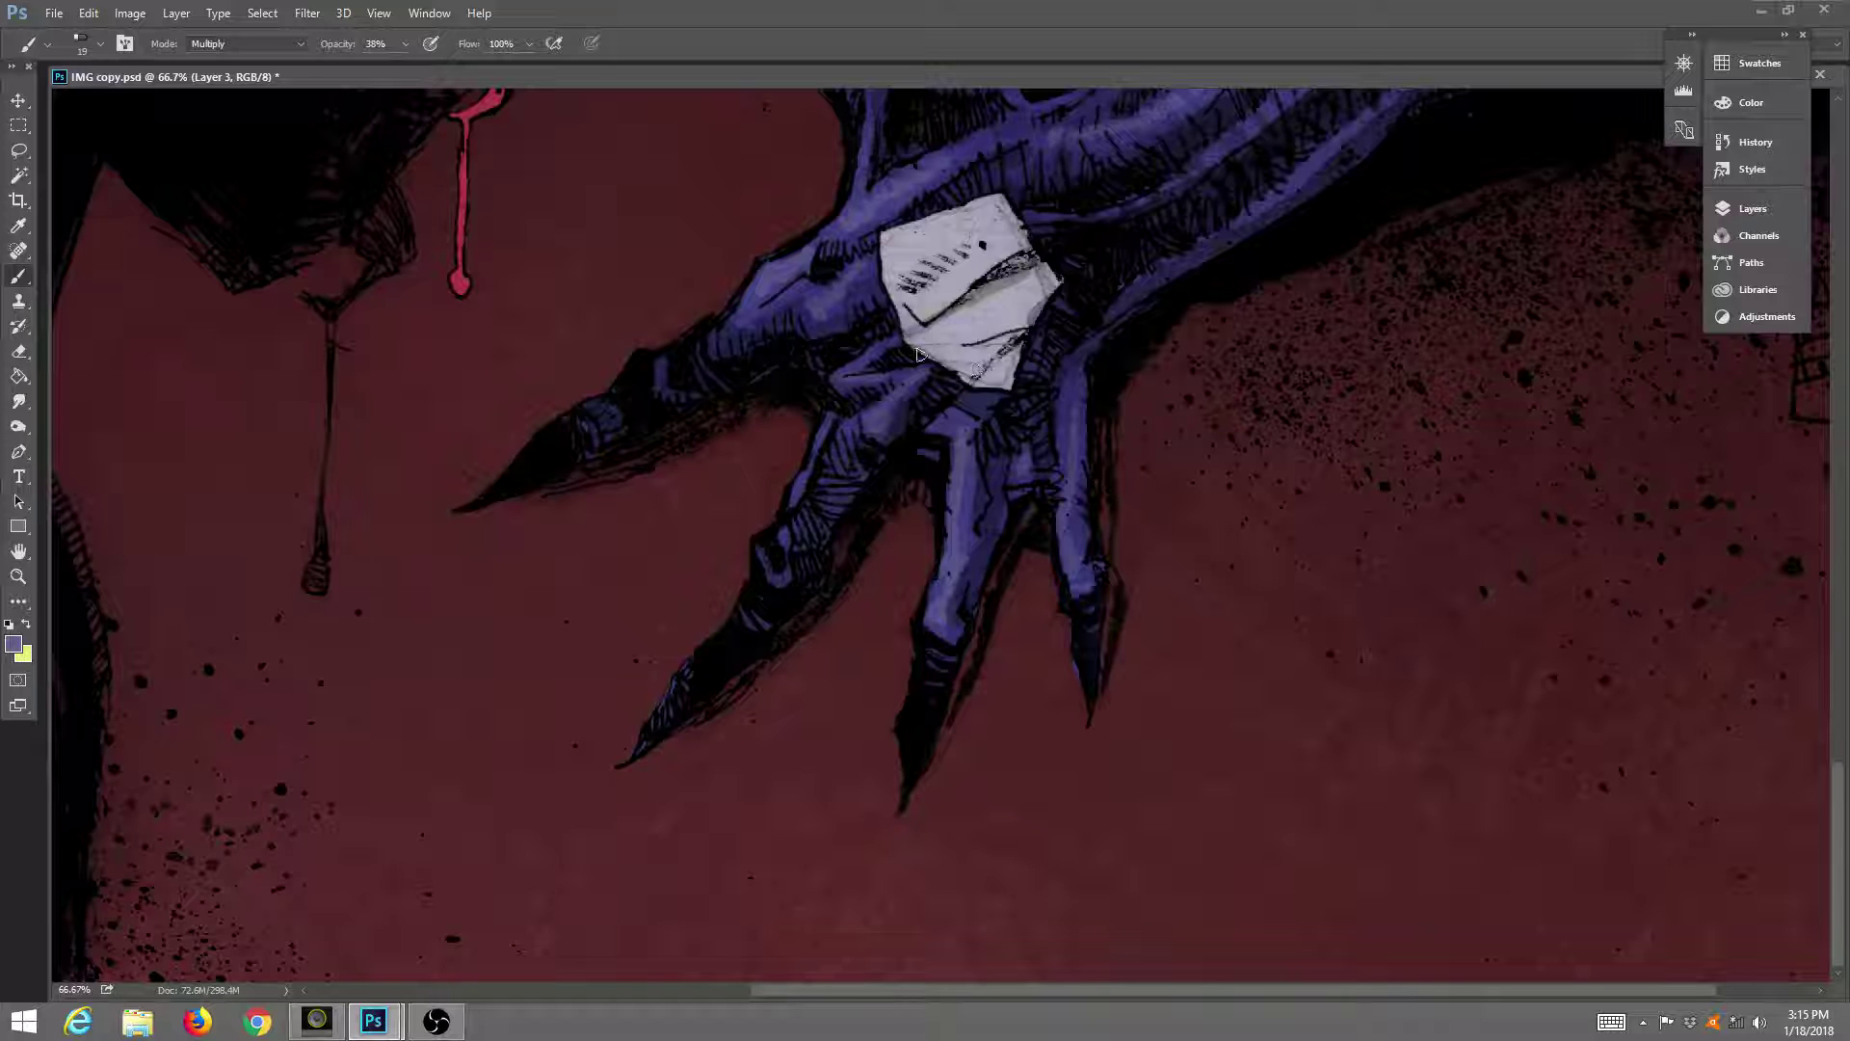
pyautogui.moveTo(921, 356)
pyautogui.mouseDown()
pyautogui.moveTo(1018, 338)
pyautogui.moveTo(969, 382)
pyautogui.mouseUp()
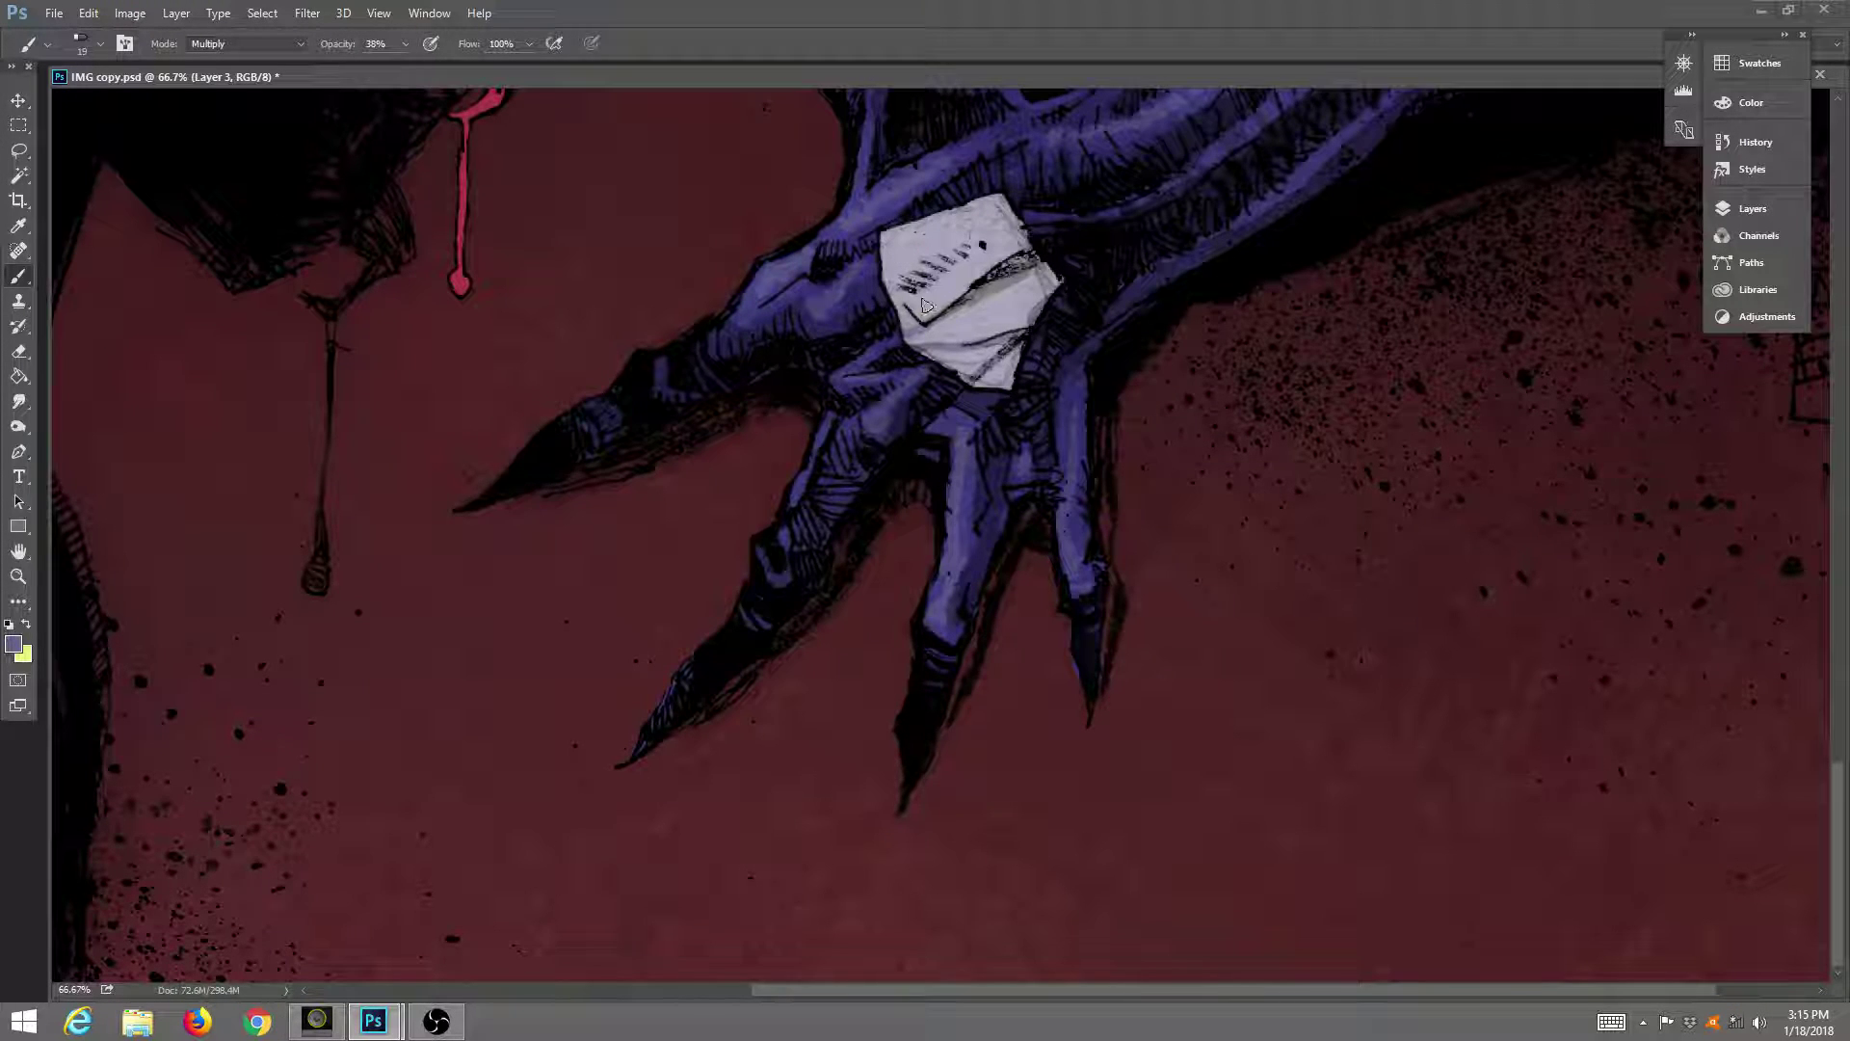
pyautogui.moveTo(922, 304)
pyautogui.mouseDown()
pyautogui.moveTo(948, 260)
pyautogui.moveTo(891, 287)
pyautogui.moveTo(1023, 230)
pyautogui.moveTo(992, 271)
pyautogui.moveTo(1056, 272)
pyautogui.moveTo(968, 296)
pyautogui.moveTo(1044, 265)
pyautogui.moveTo(1029, 260)
pyautogui.moveTo(1051, 286)
pyautogui.moveTo(993, 355)
pyautogui.mouseUp()
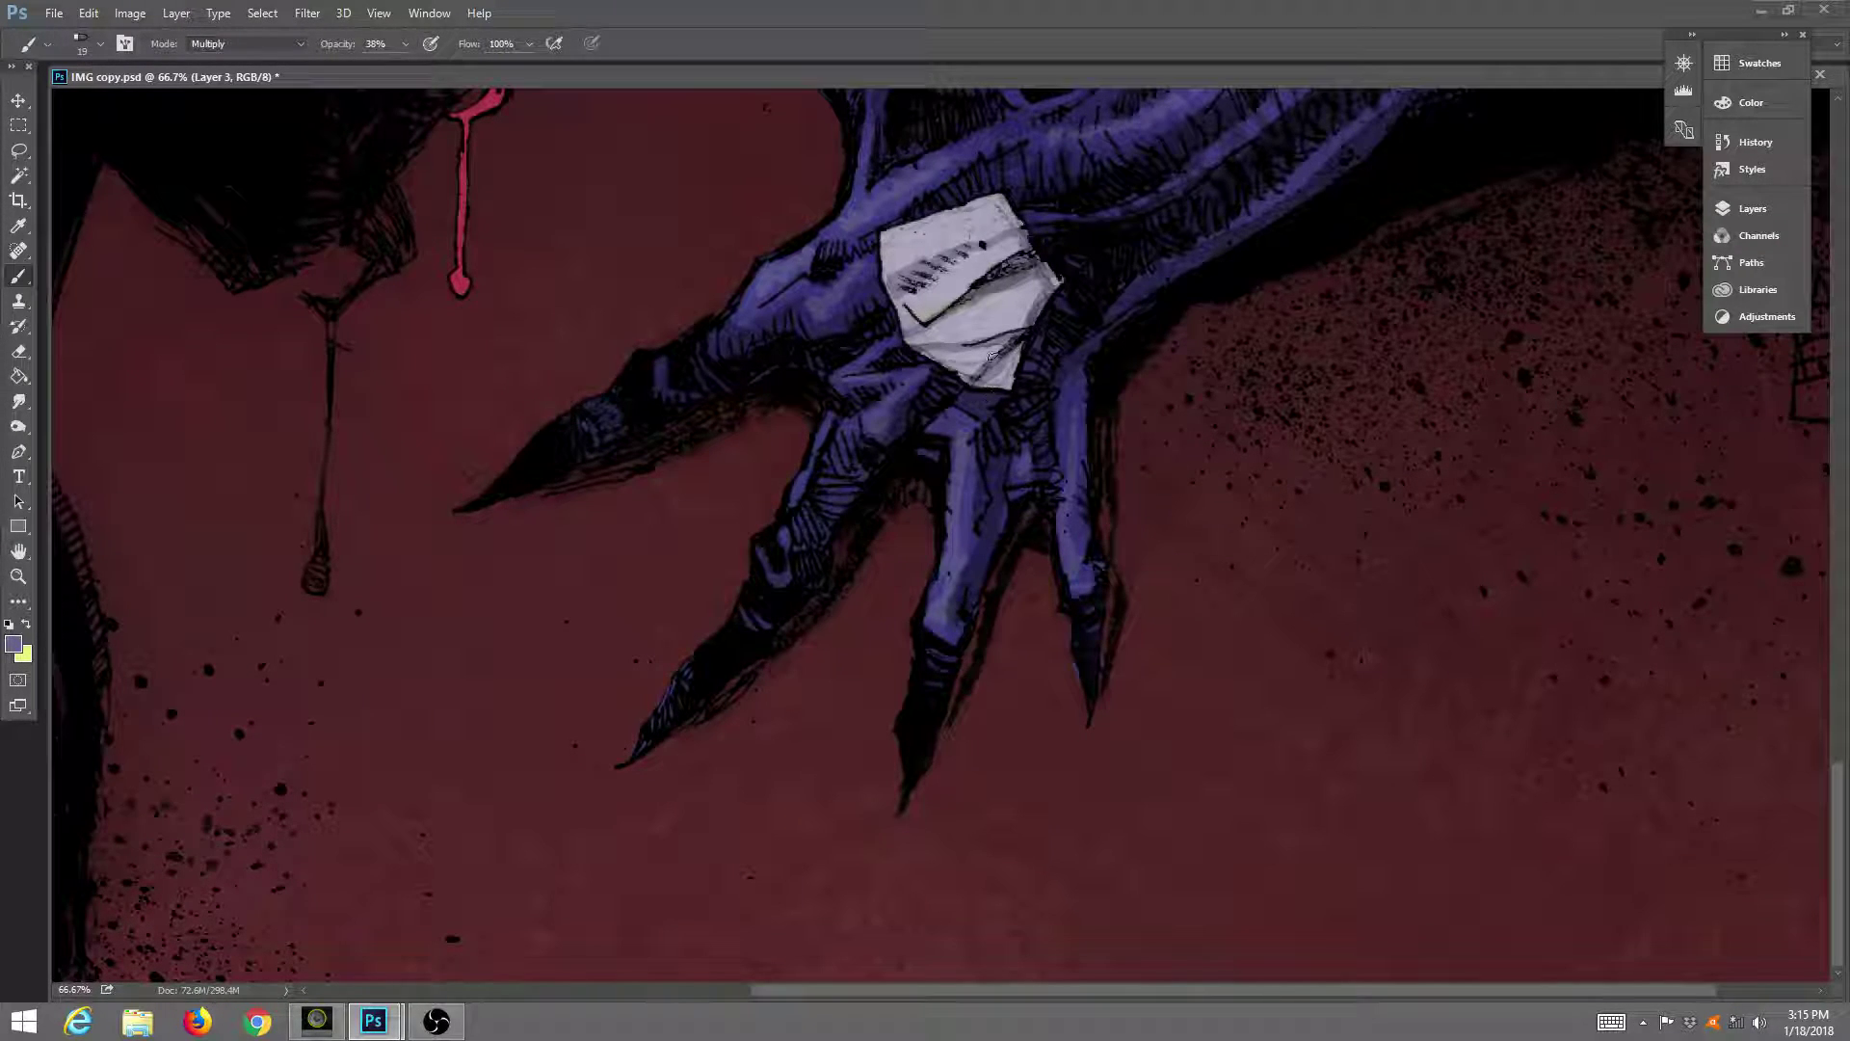
pyautogui.click(18, 575)
pyautogui.click(537, 44)
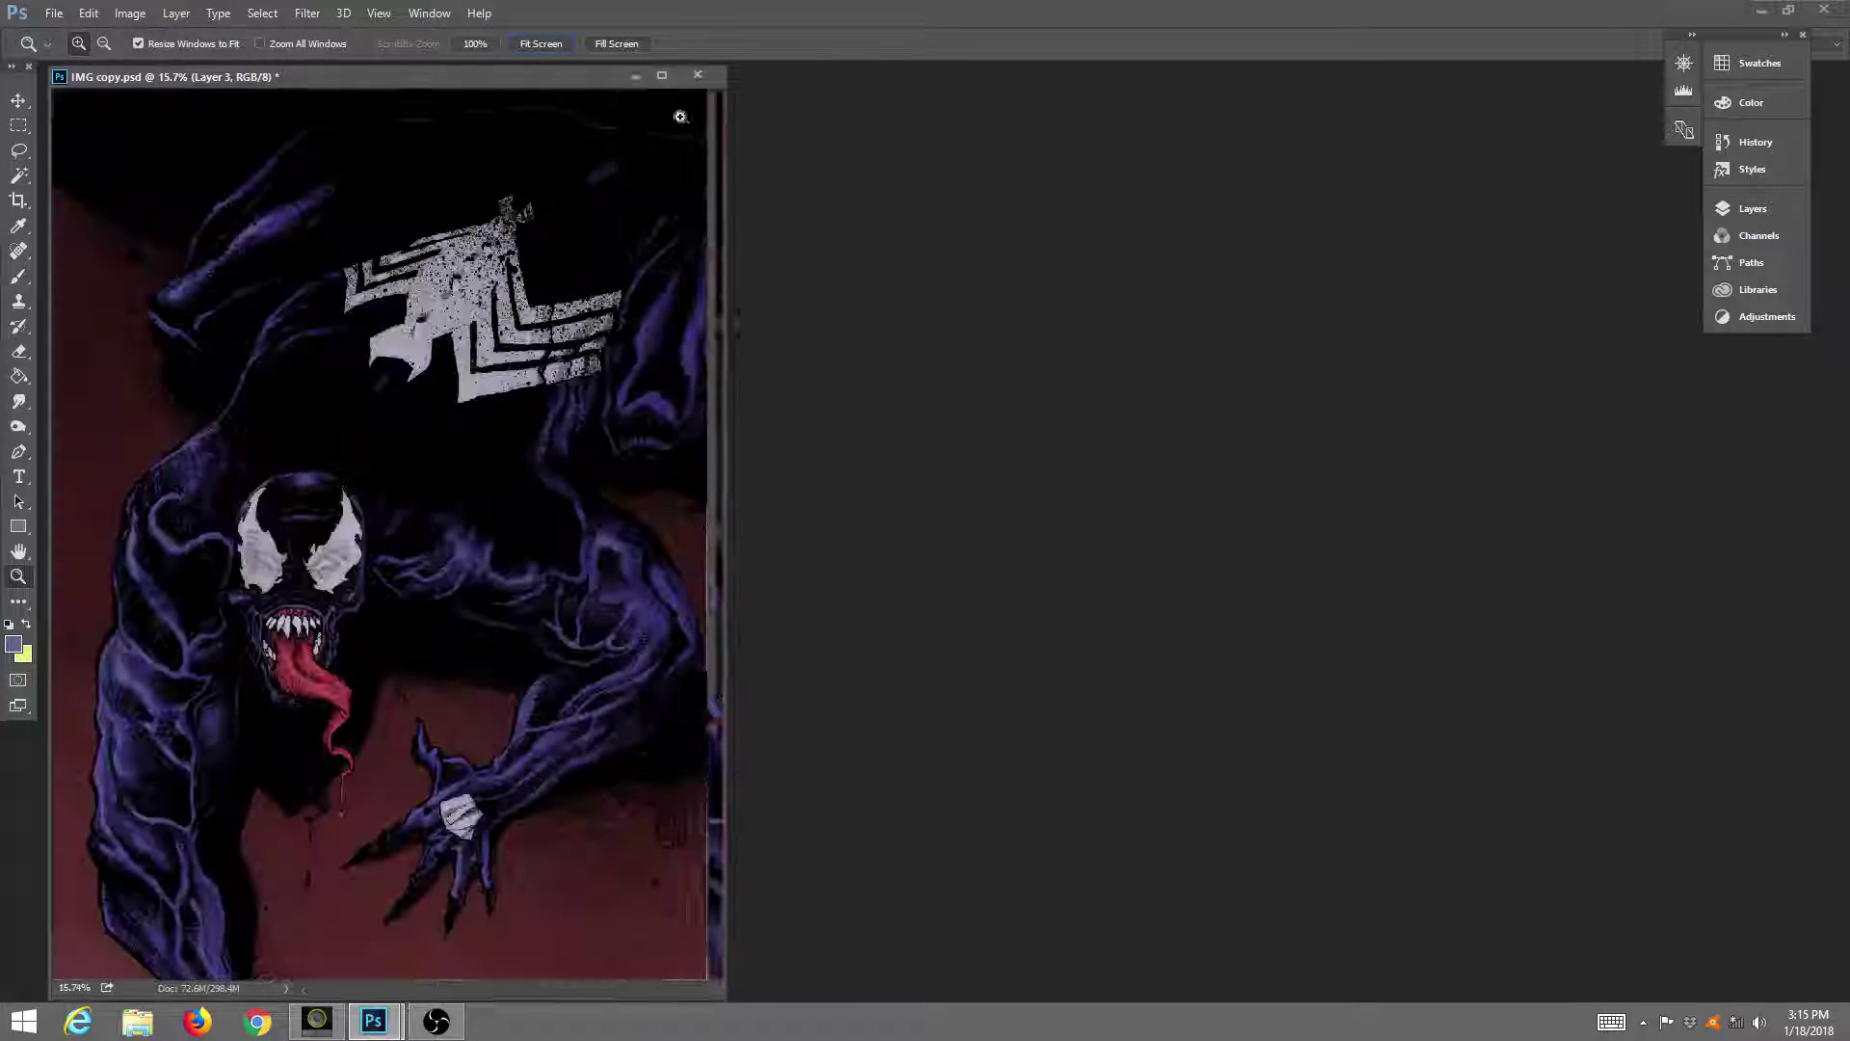
# Zoom in to 33.3% on Venom's chest.
pyautogui.click(660, 75)
pyautogui.click(1029, 249)
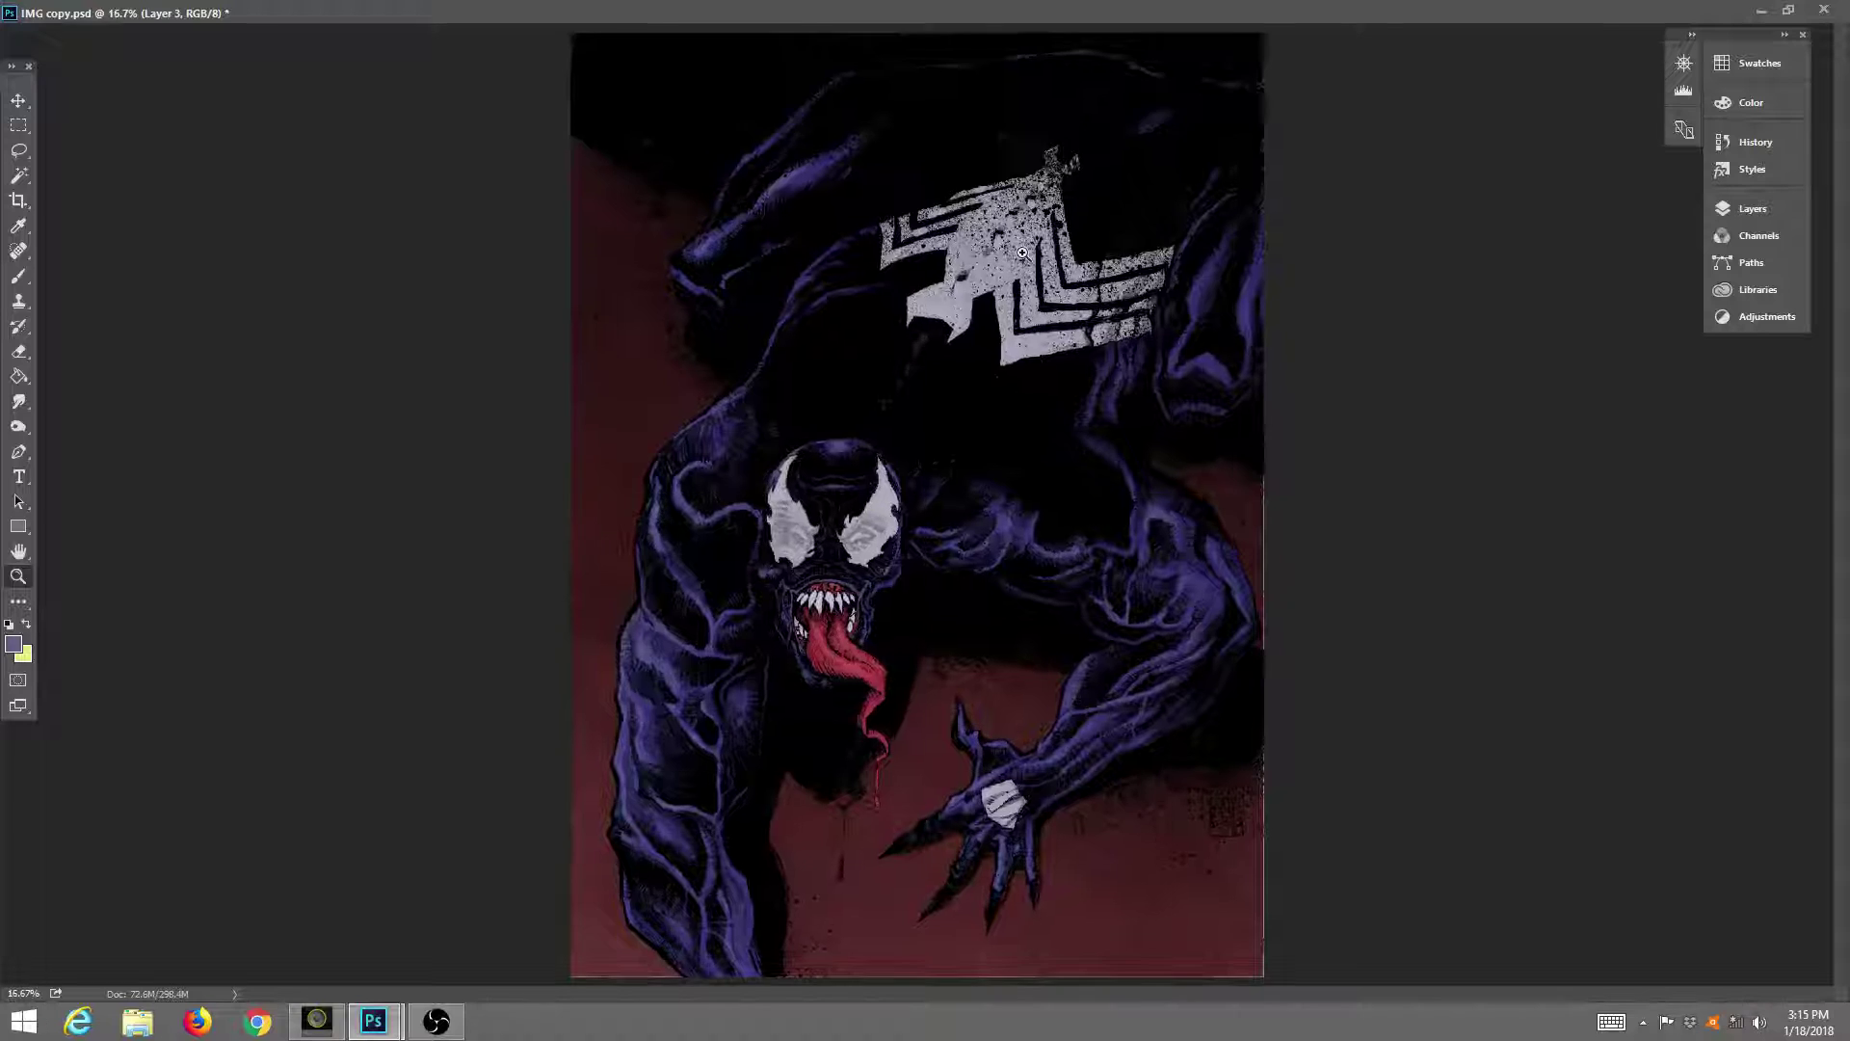
pyautogui.click(1029, 250)
pyautogui.click(1029, 250)
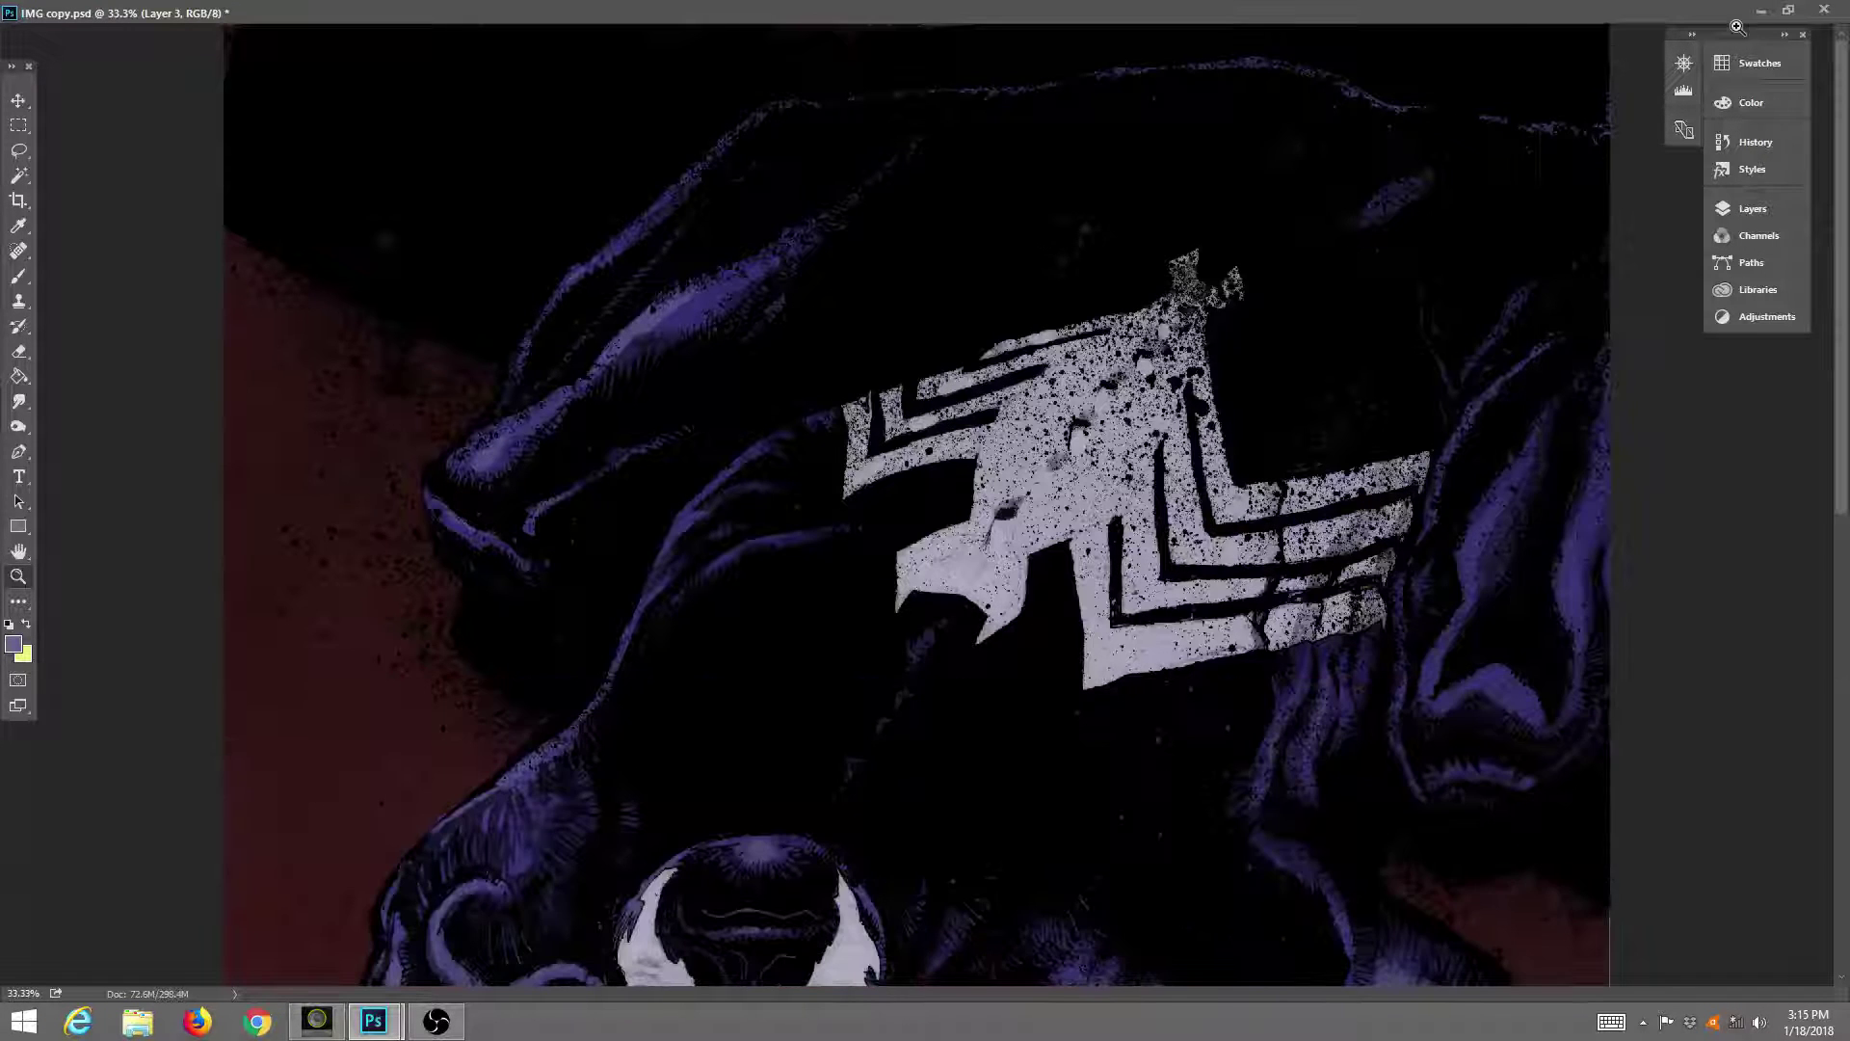
pyautogui.click(1788, 12)
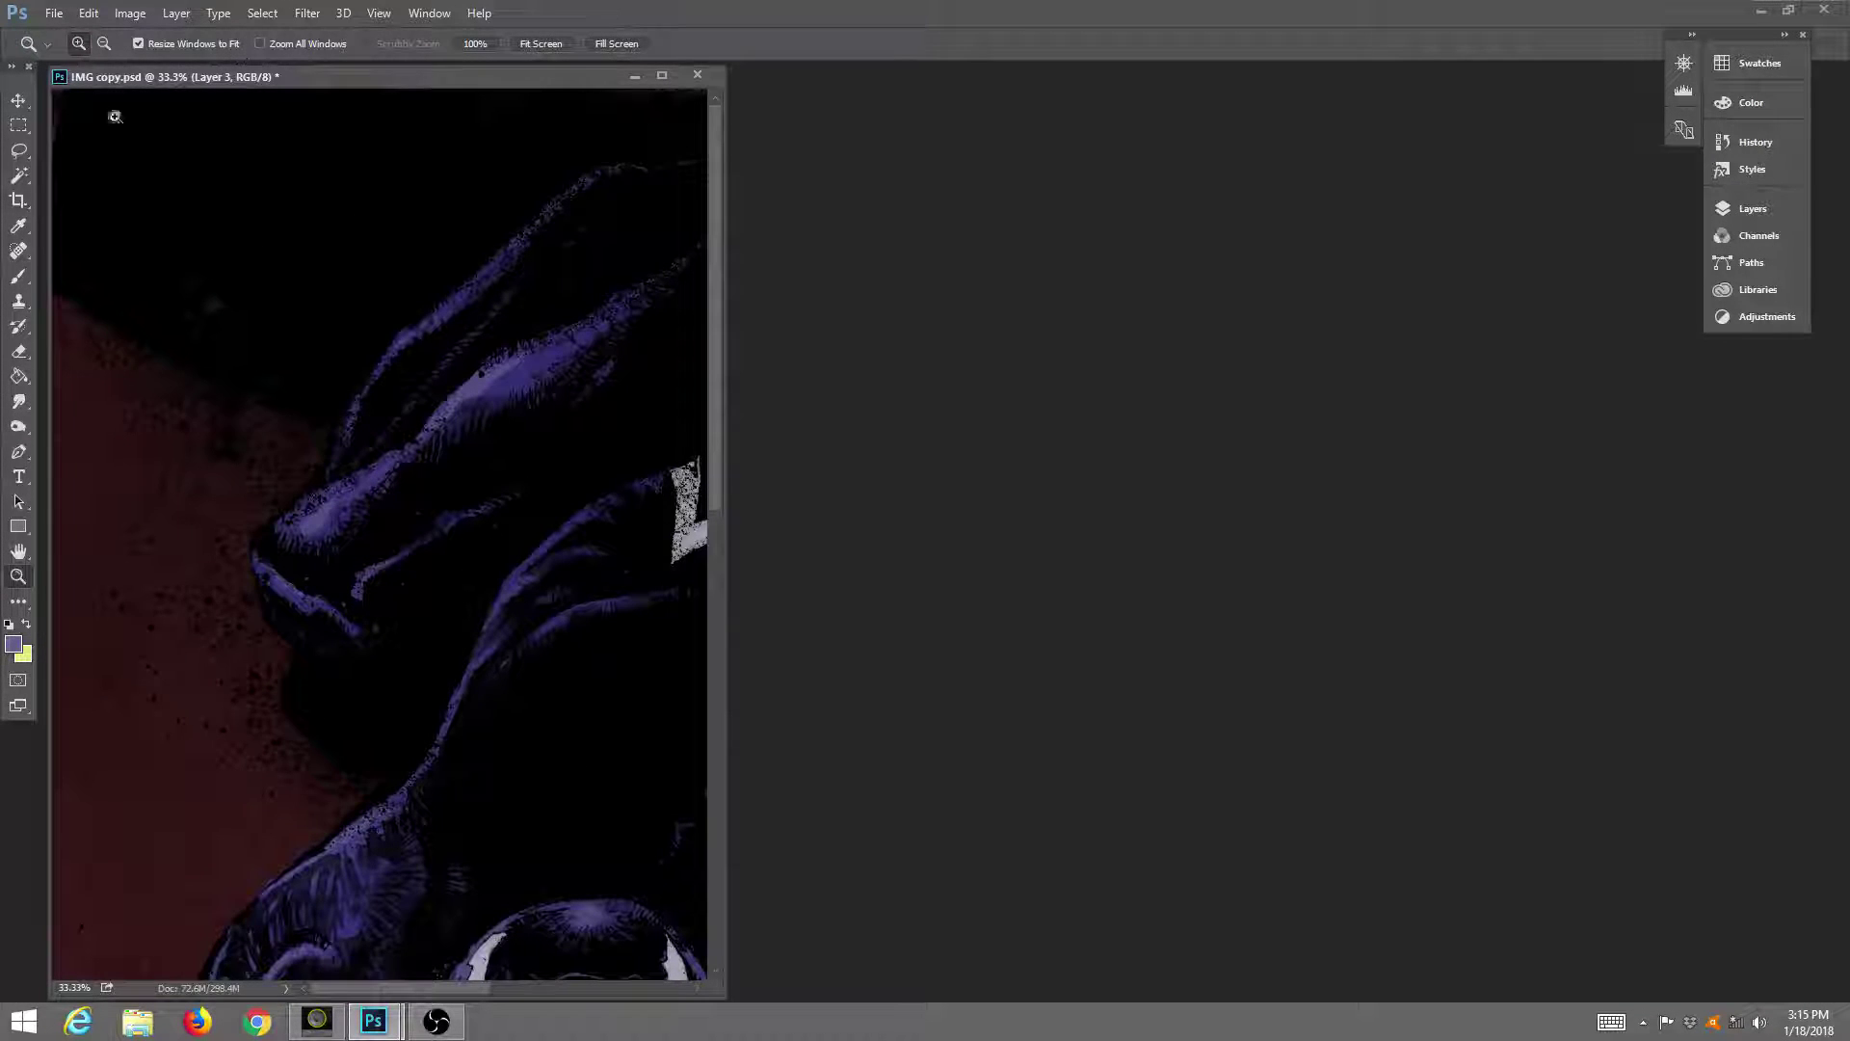
# Lower the brush opacity to 15% and enlarge the brush to 38 px.
pyautogui.click(18, 277)
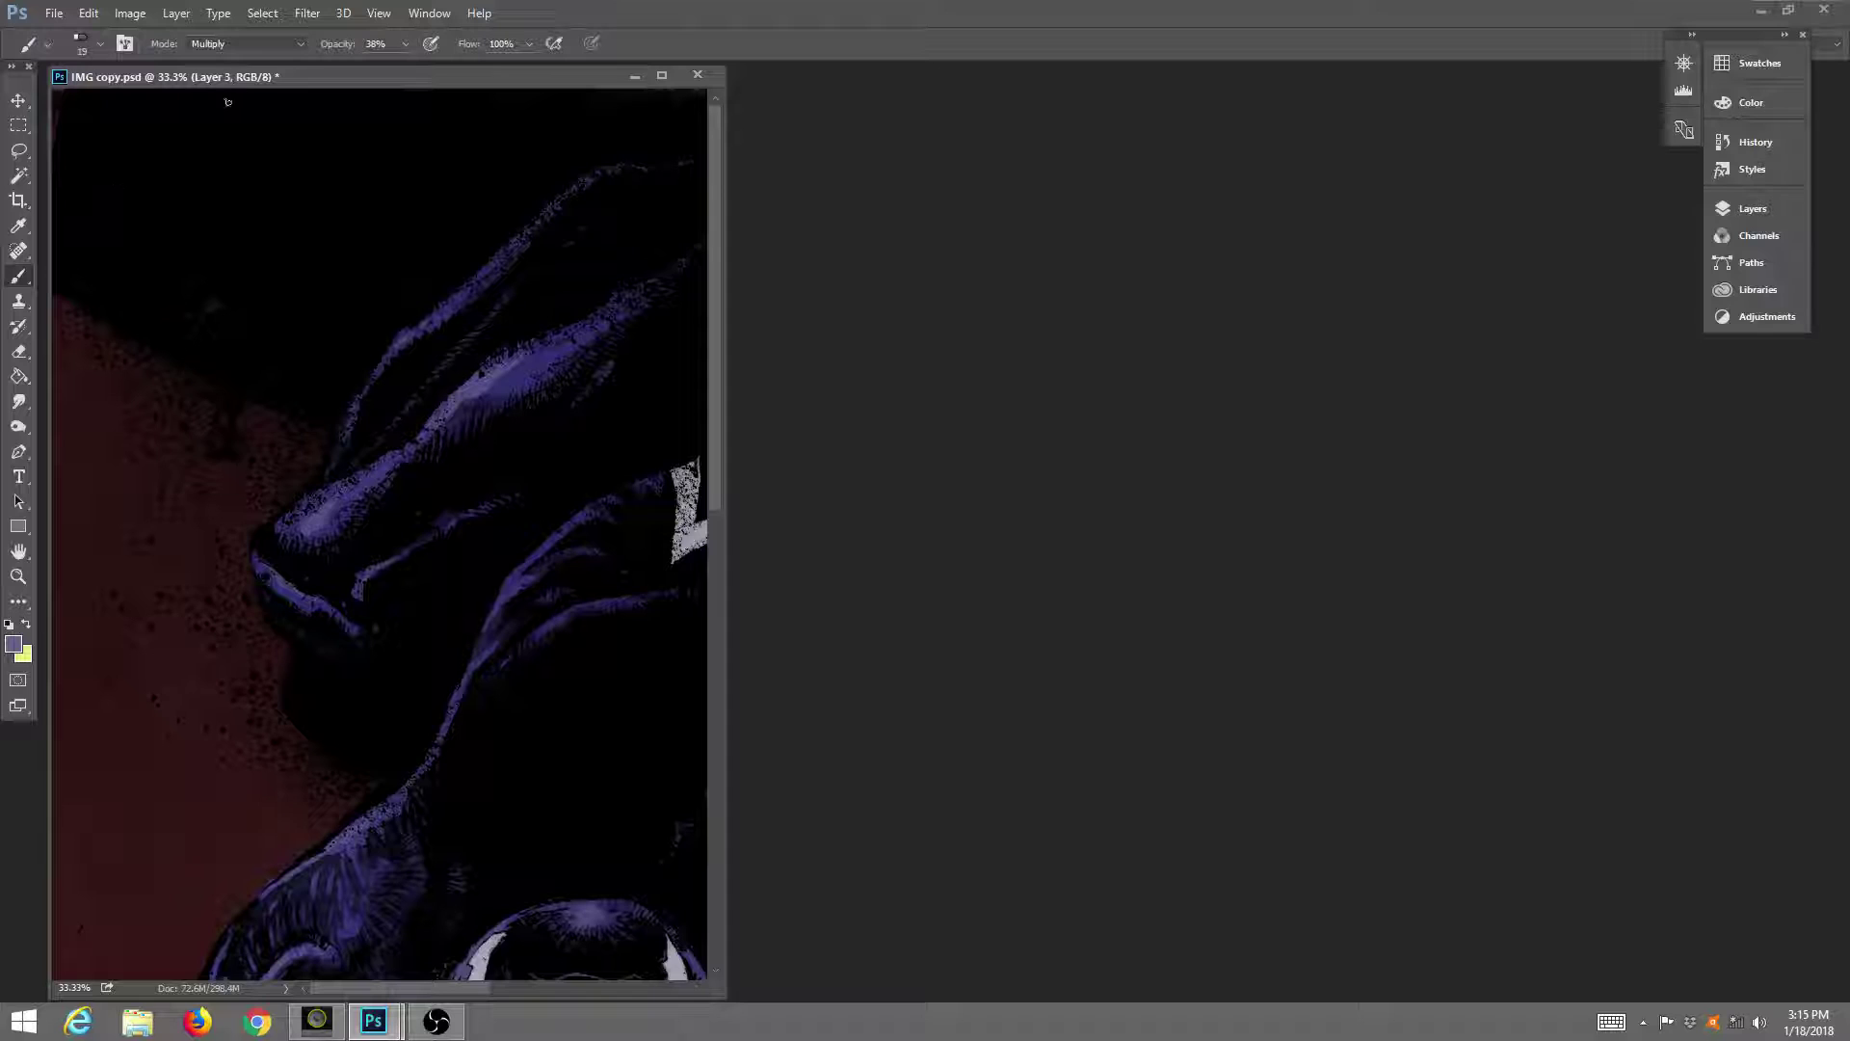
pyautogui.click(405, 45)
pyautogui.moveTo(391, 63); pyautogui.dragTo(384, 64)
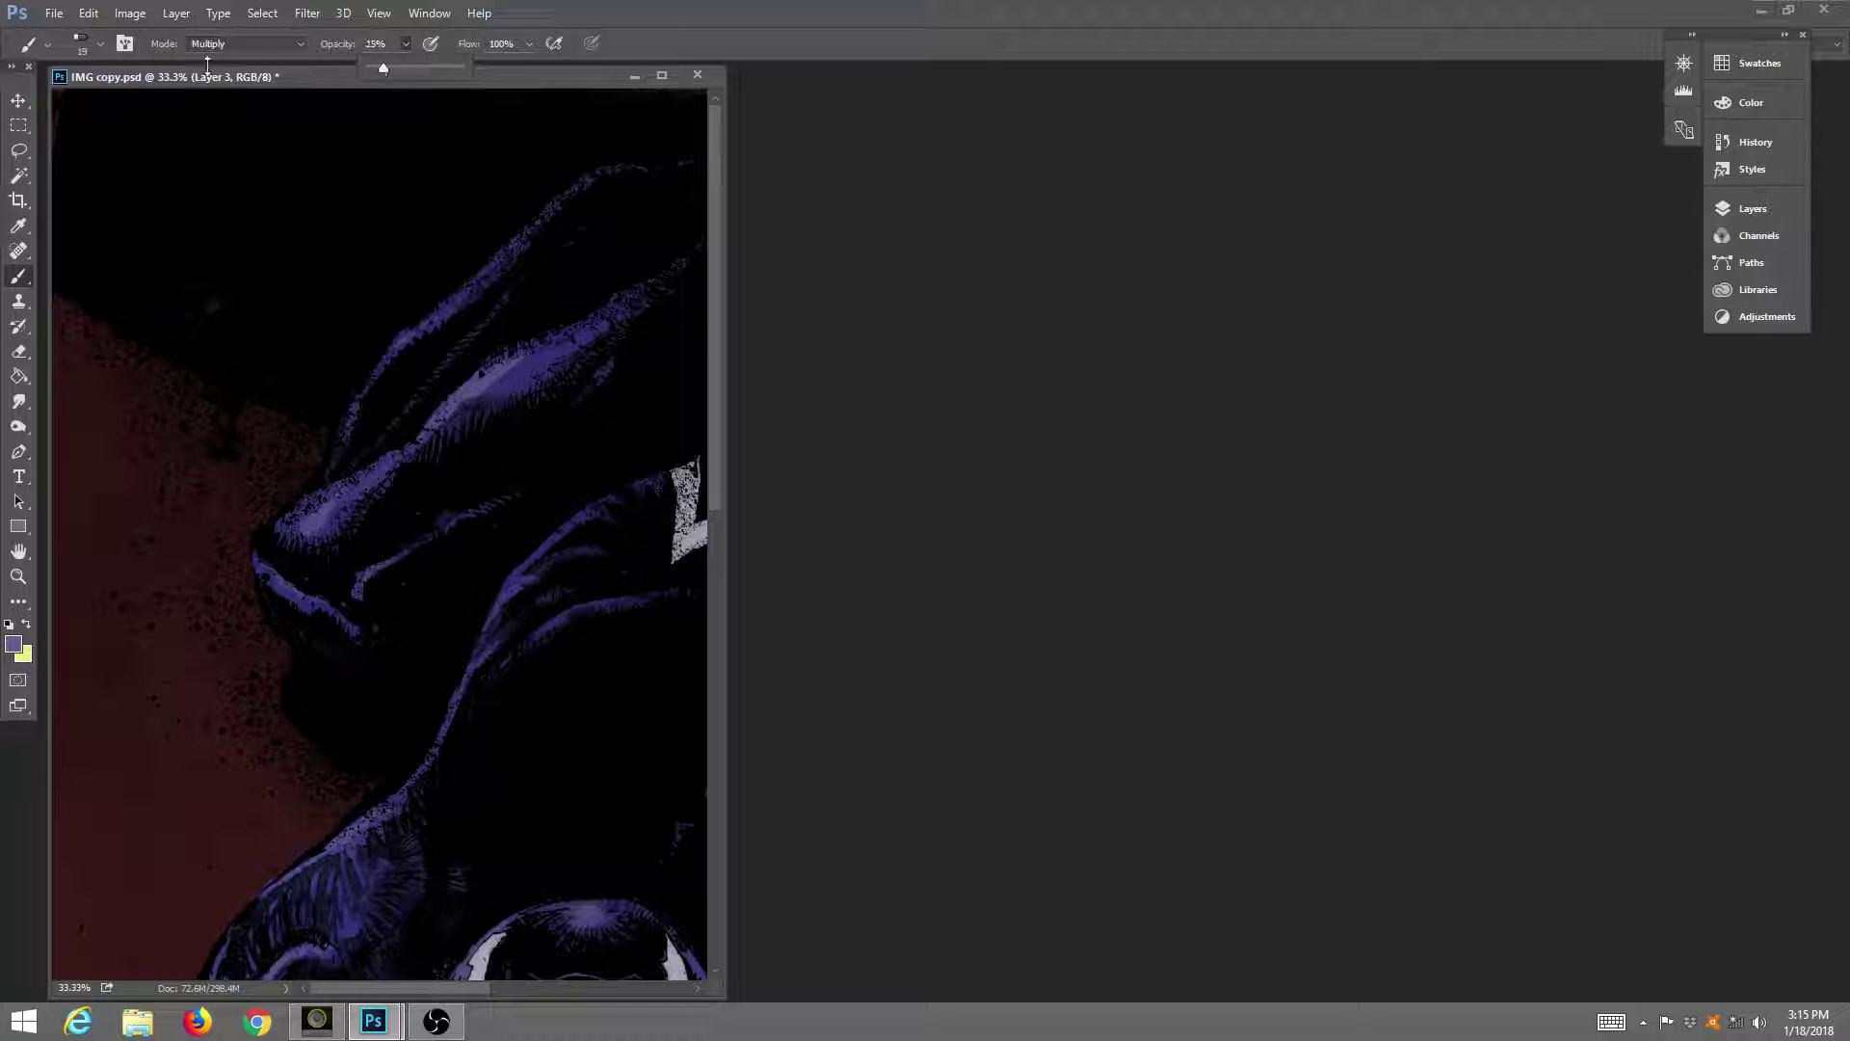
pyautogui.click(101, 43)
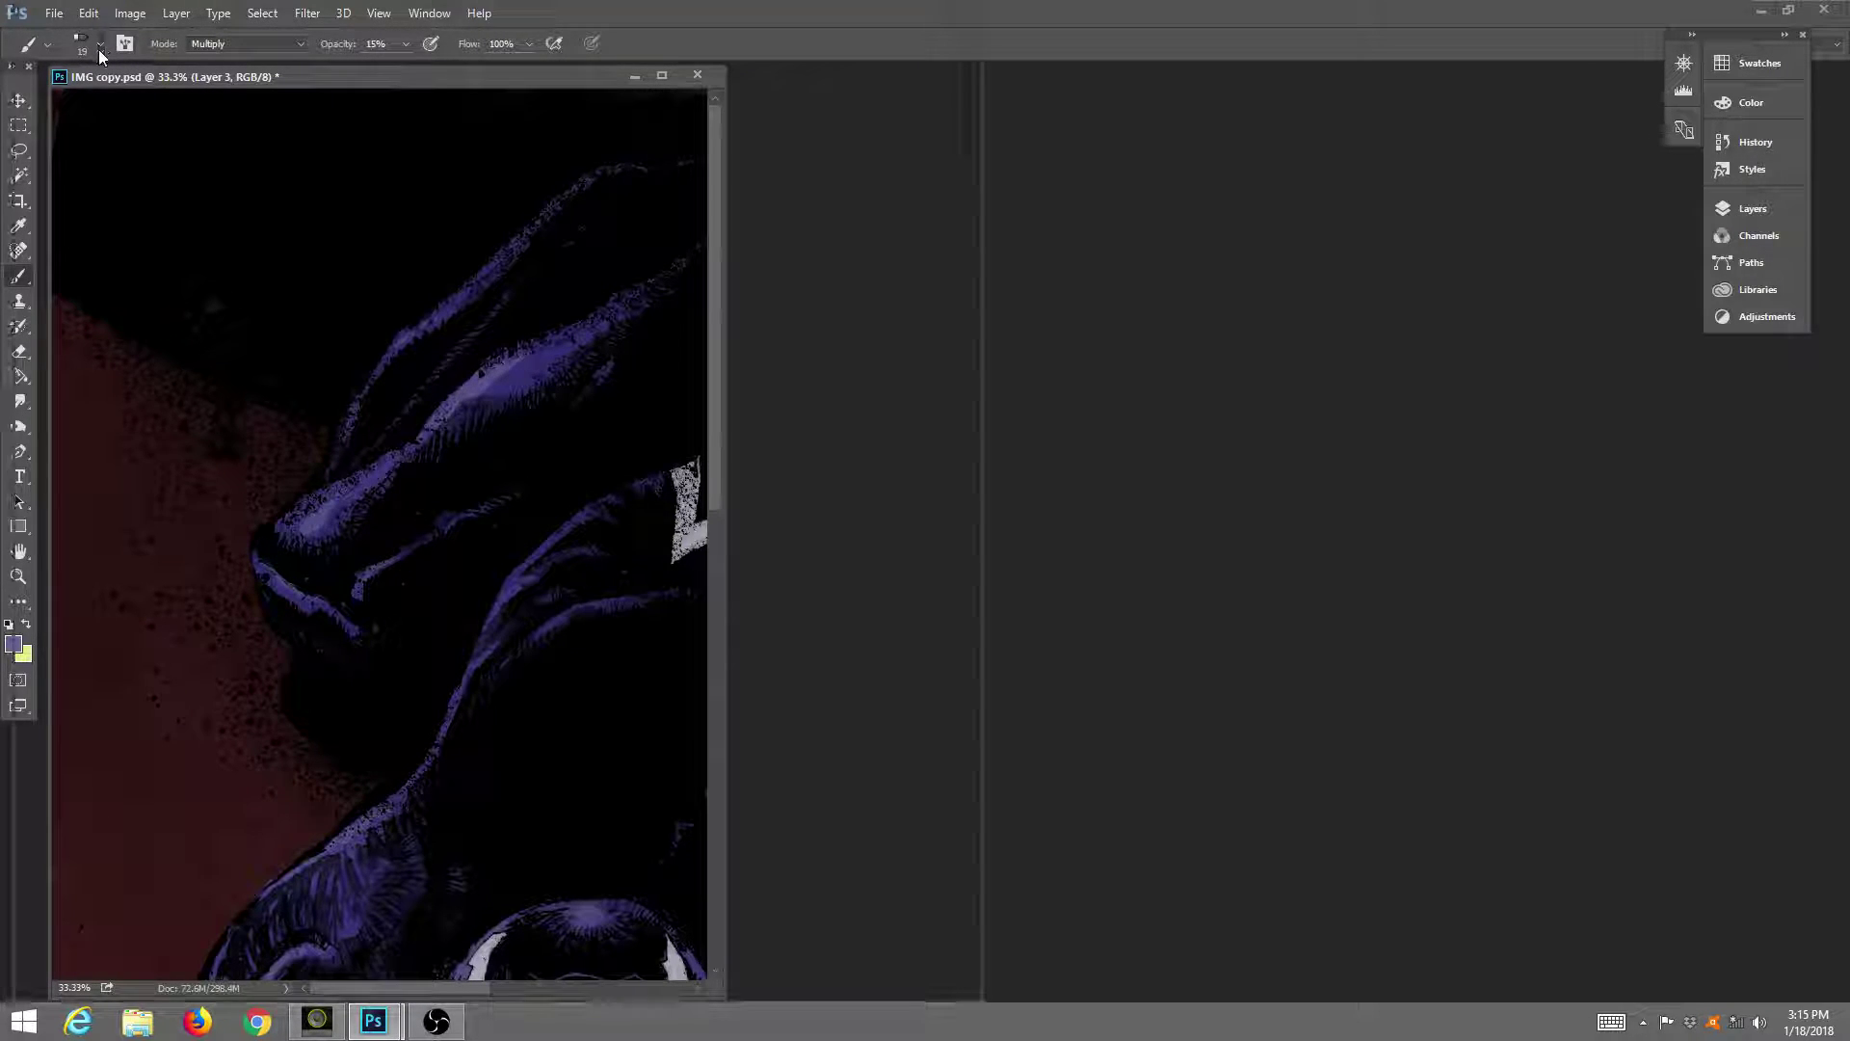
pyautogui.moveTo(136, 56); pyautogui.dragTo(157, 56)
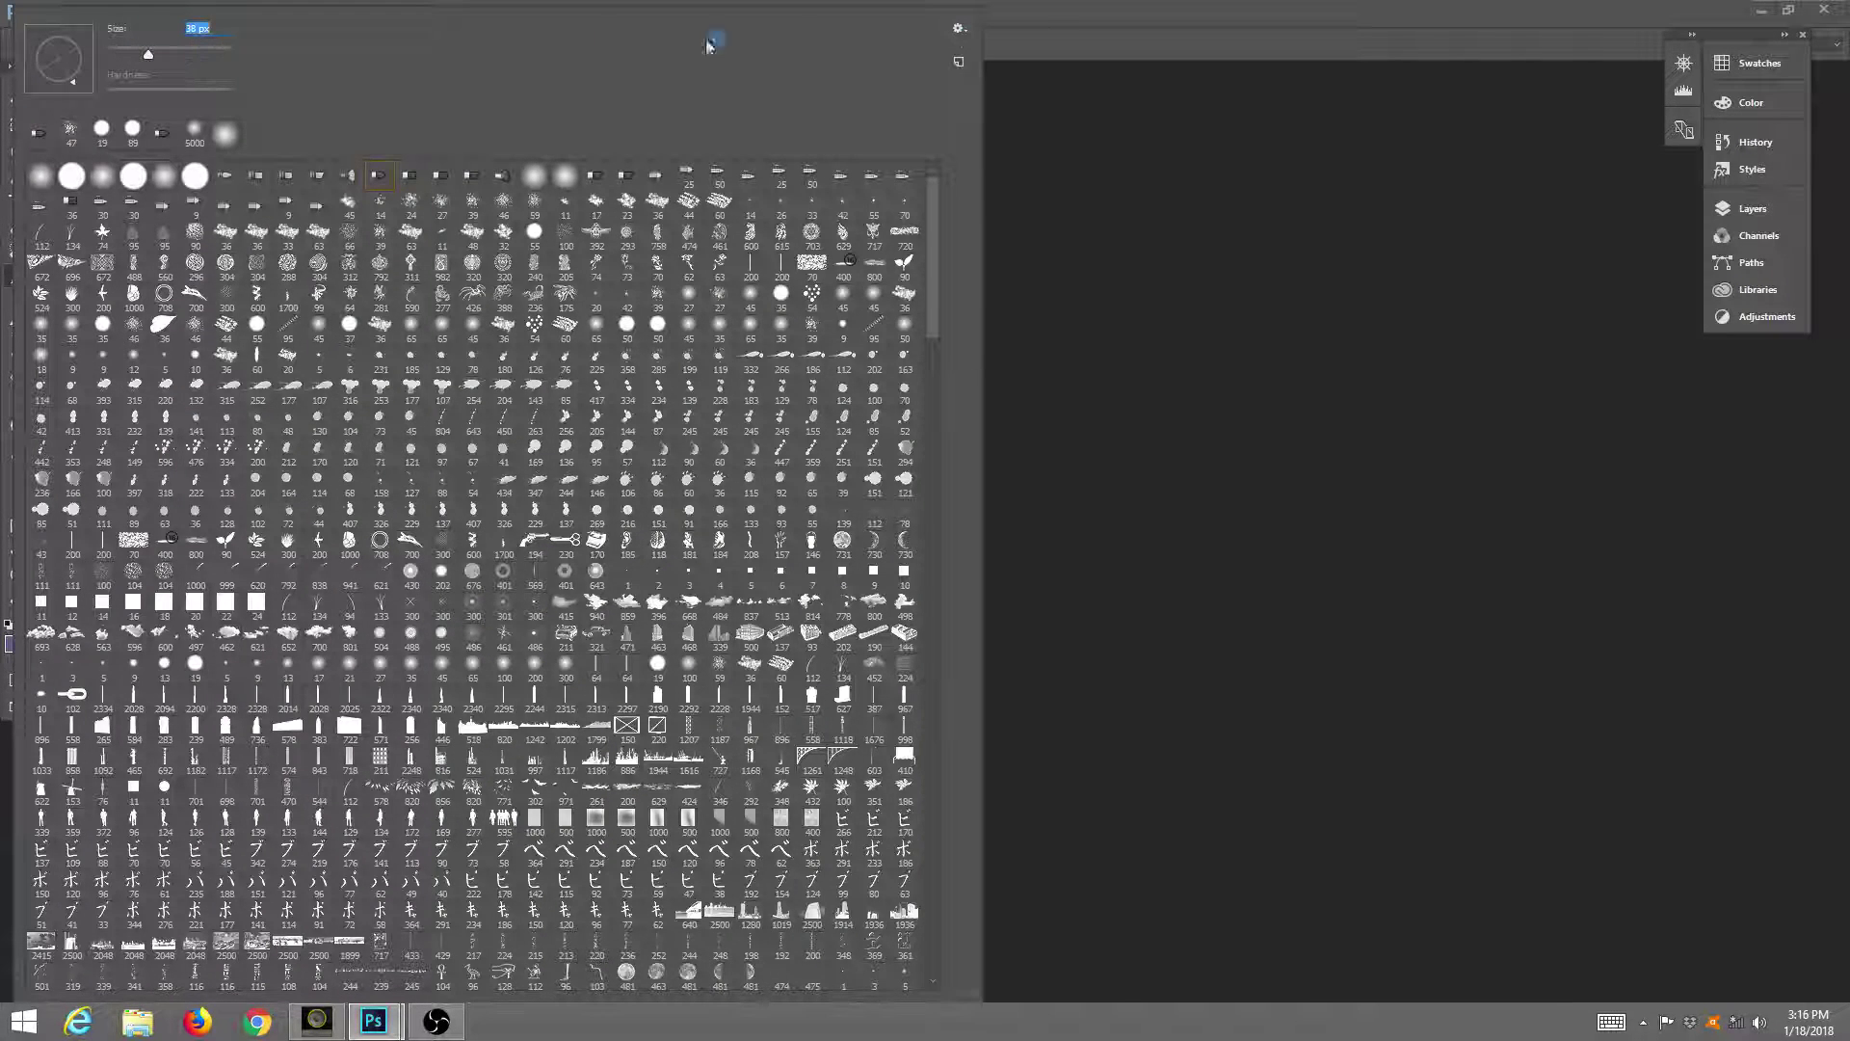
pyautogui.click(1048, 17)
pyautogui.click(661, 75)
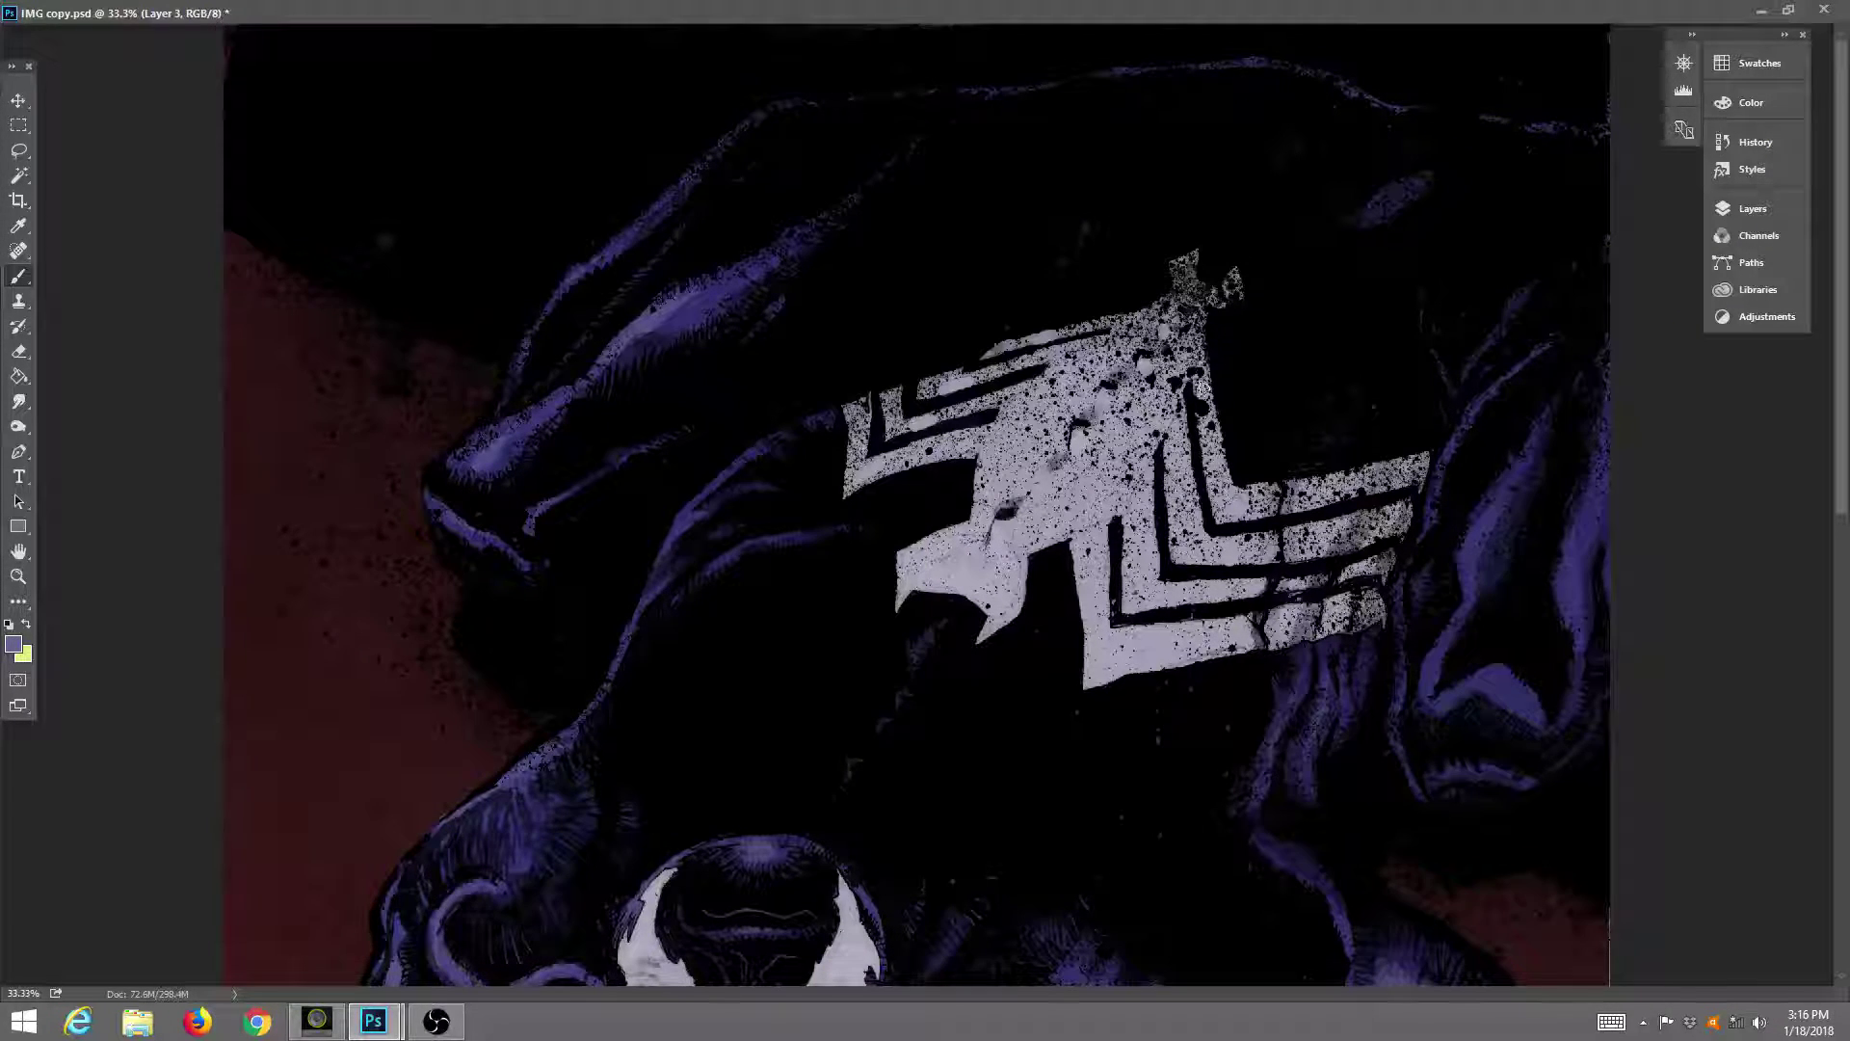
pyautogui.scroll(-5, 1195, 328)
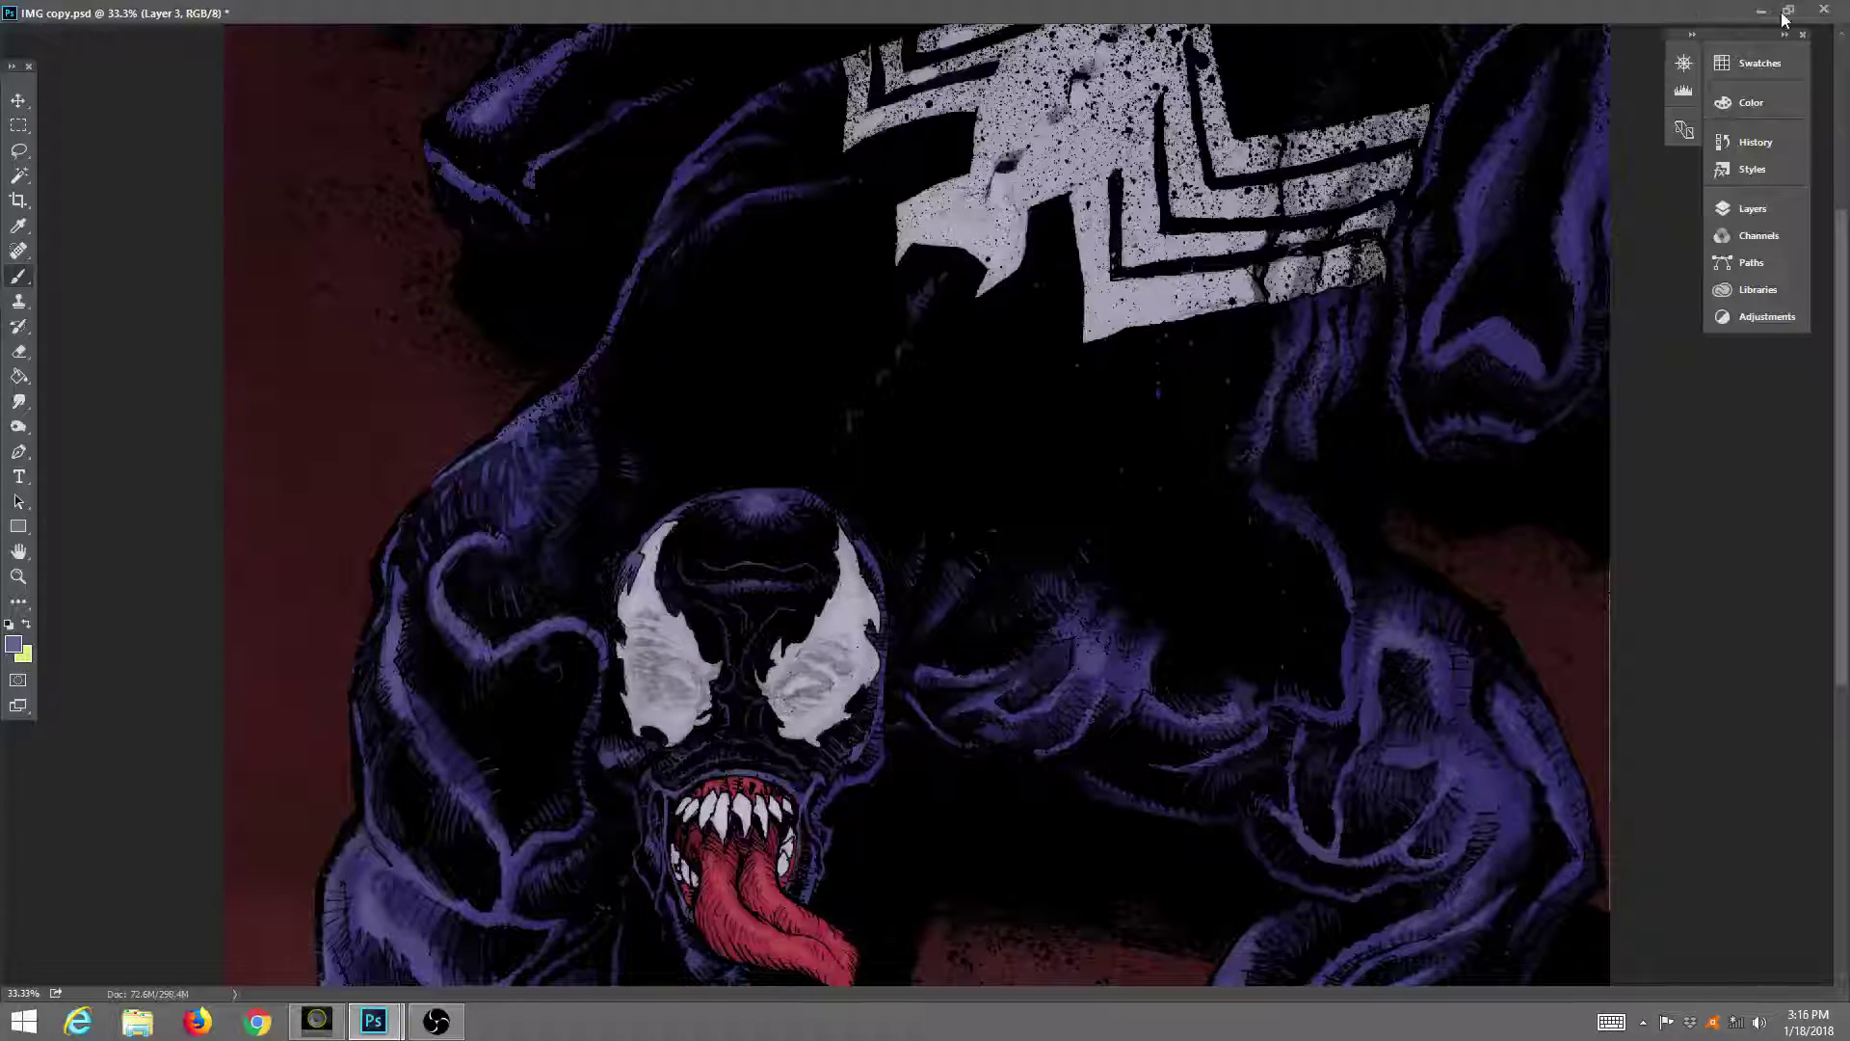
# Exit full-screen view and switch to a Soft Round brush at 196 px.
pyautogui.press('f')
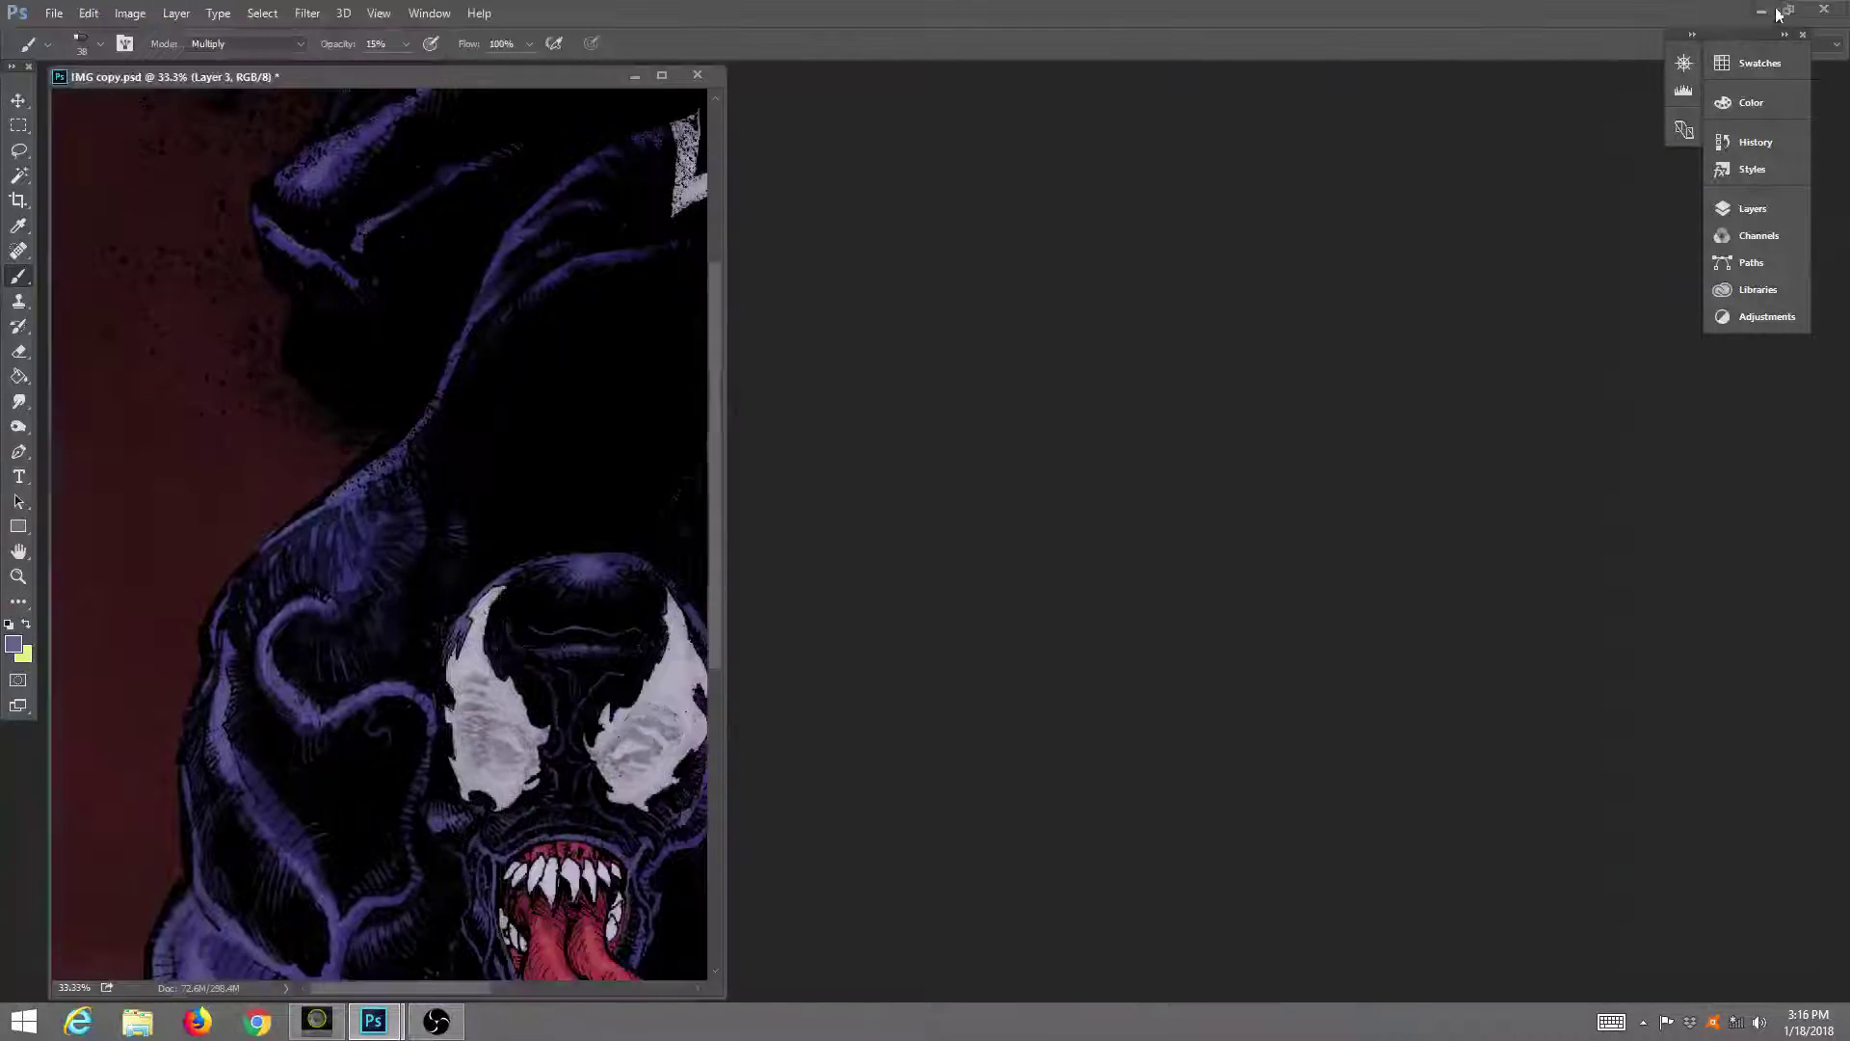
pyautogui.click(83, 48)
pyautogui.click(222, 136)
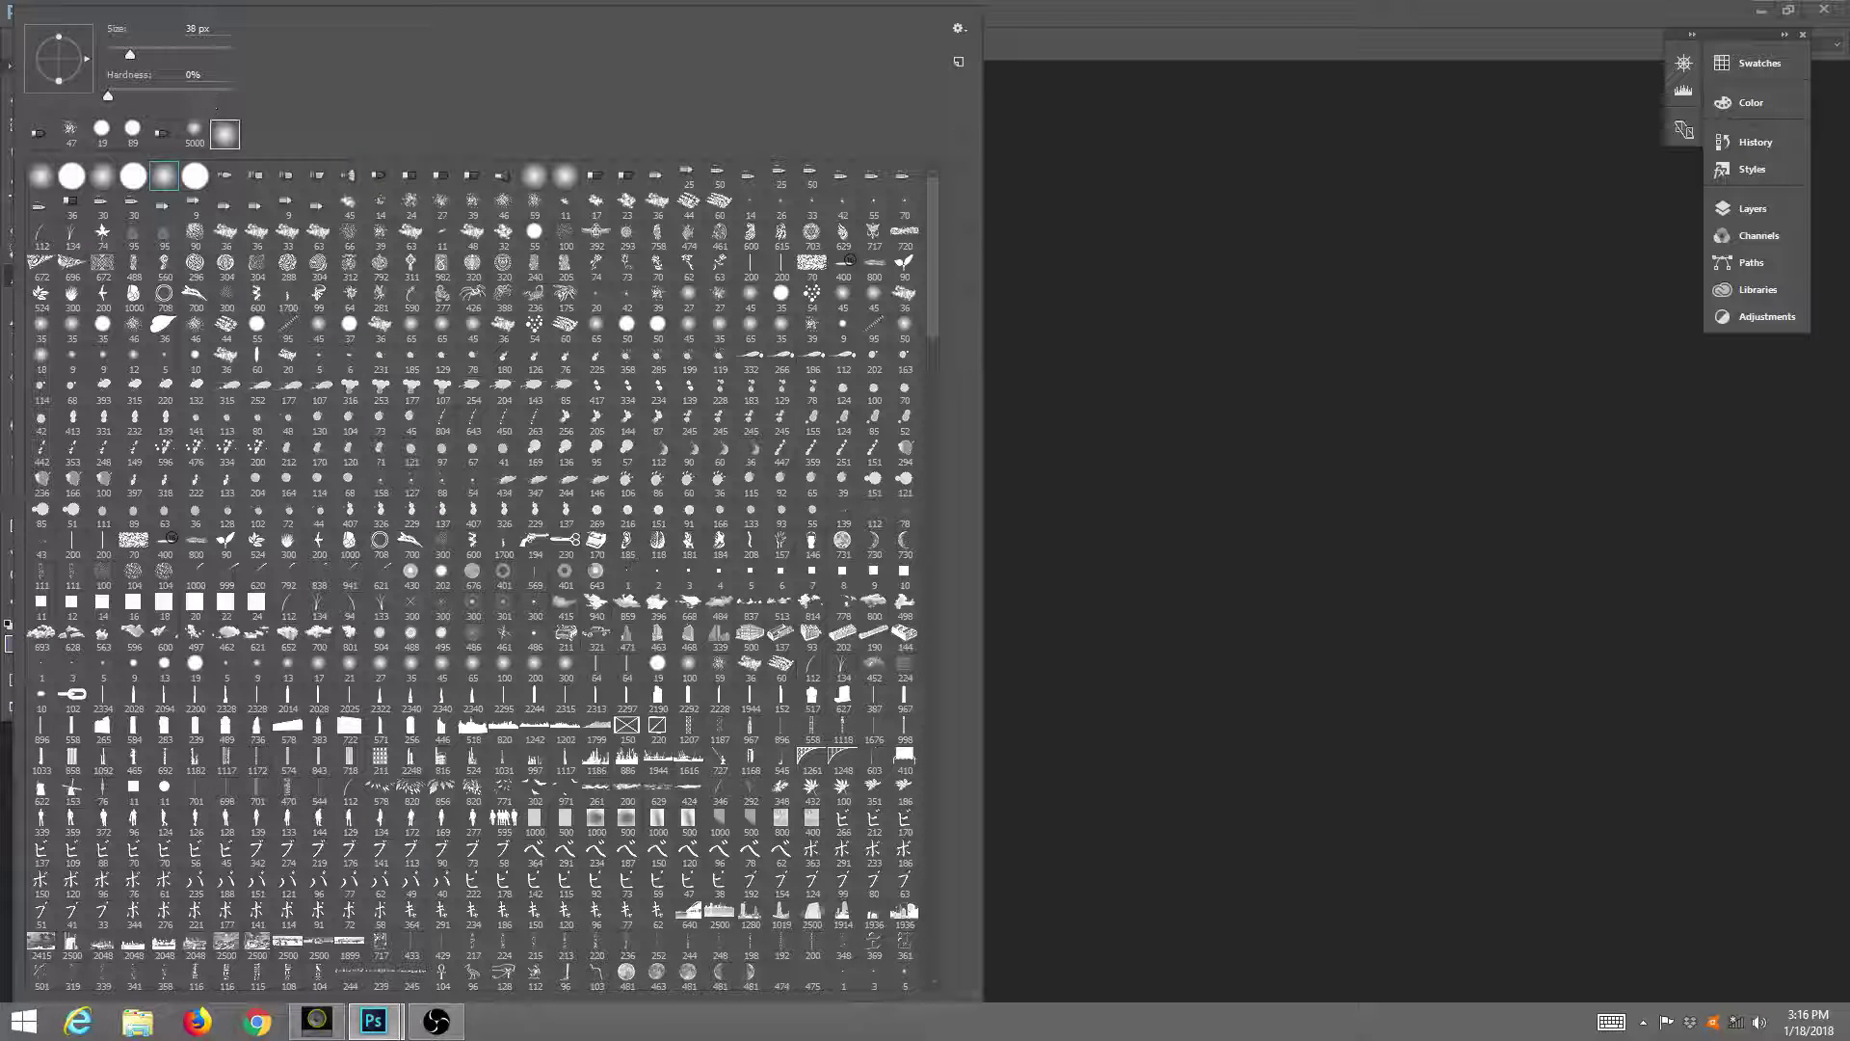
pyautogui.click(199, 53)
pyautogui.click(1074, 29)
# Maximize the document and pan back to Venom's face and teeth.
pyautogui.click(660, 76)
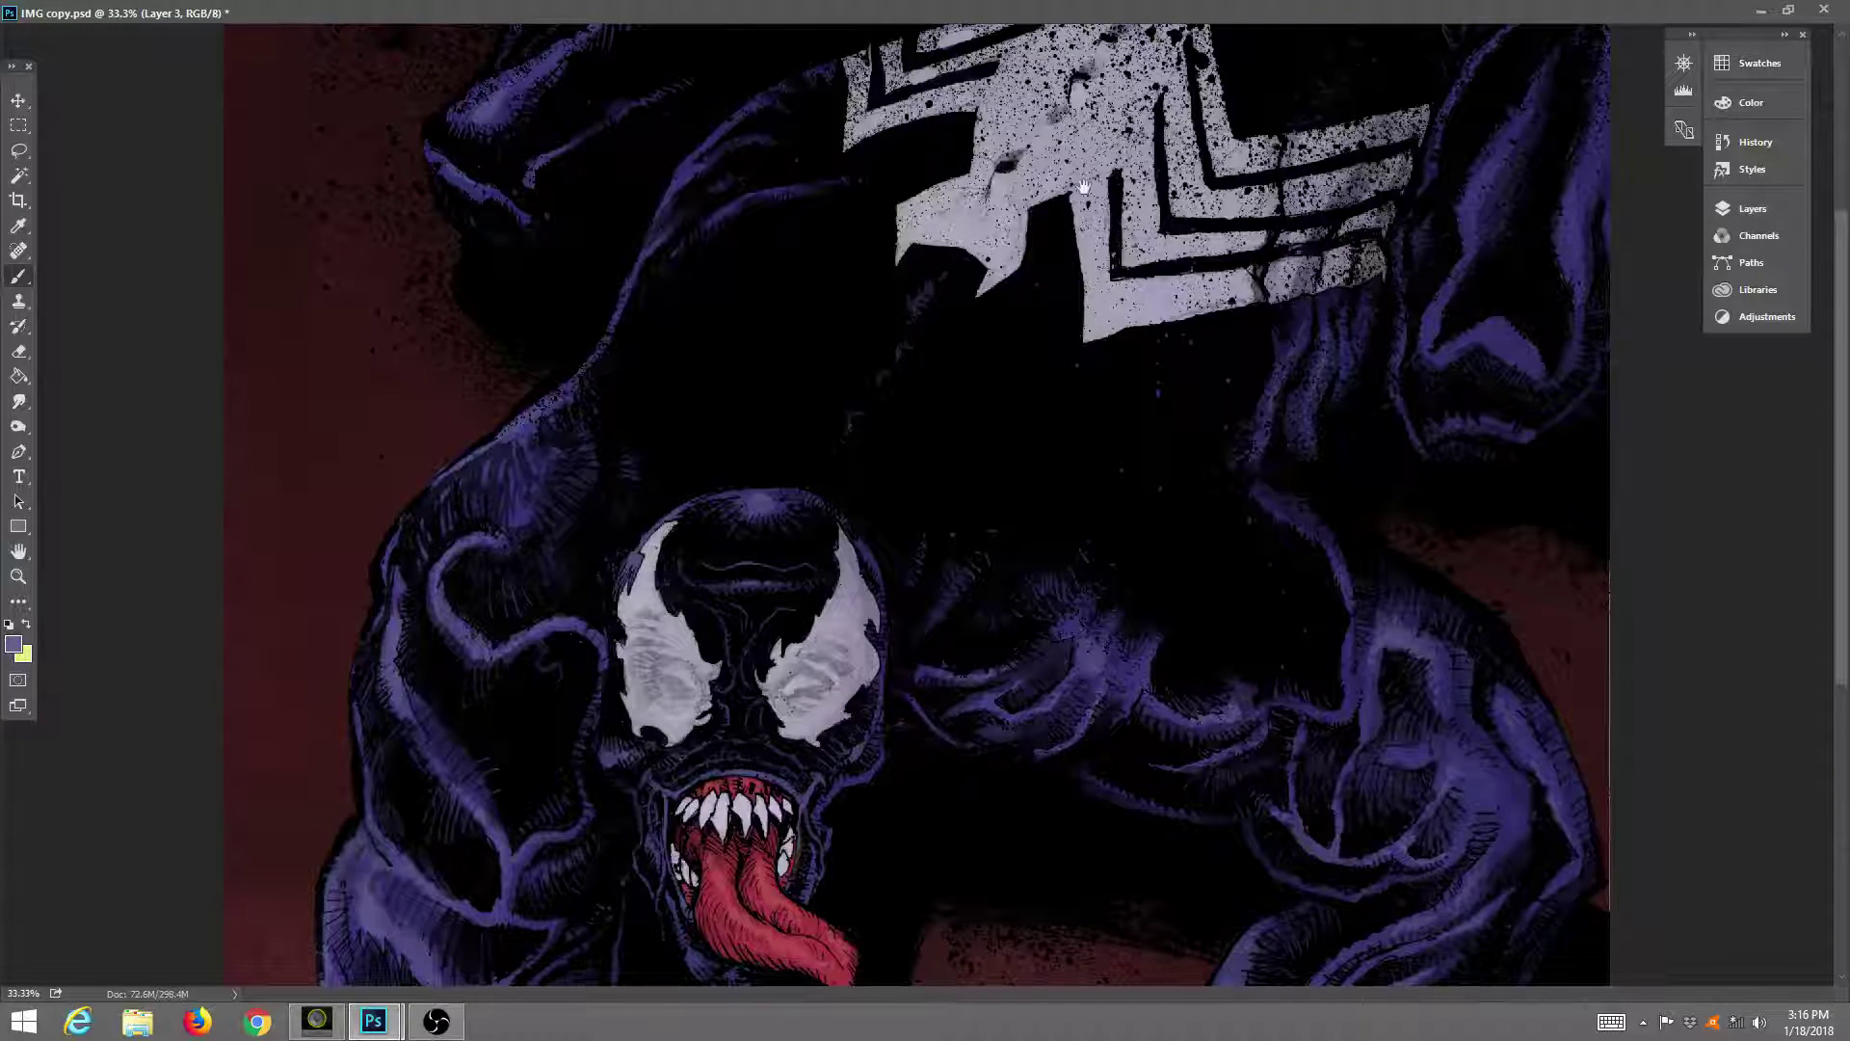
pyautogui.scroll(3, 1060, 290)
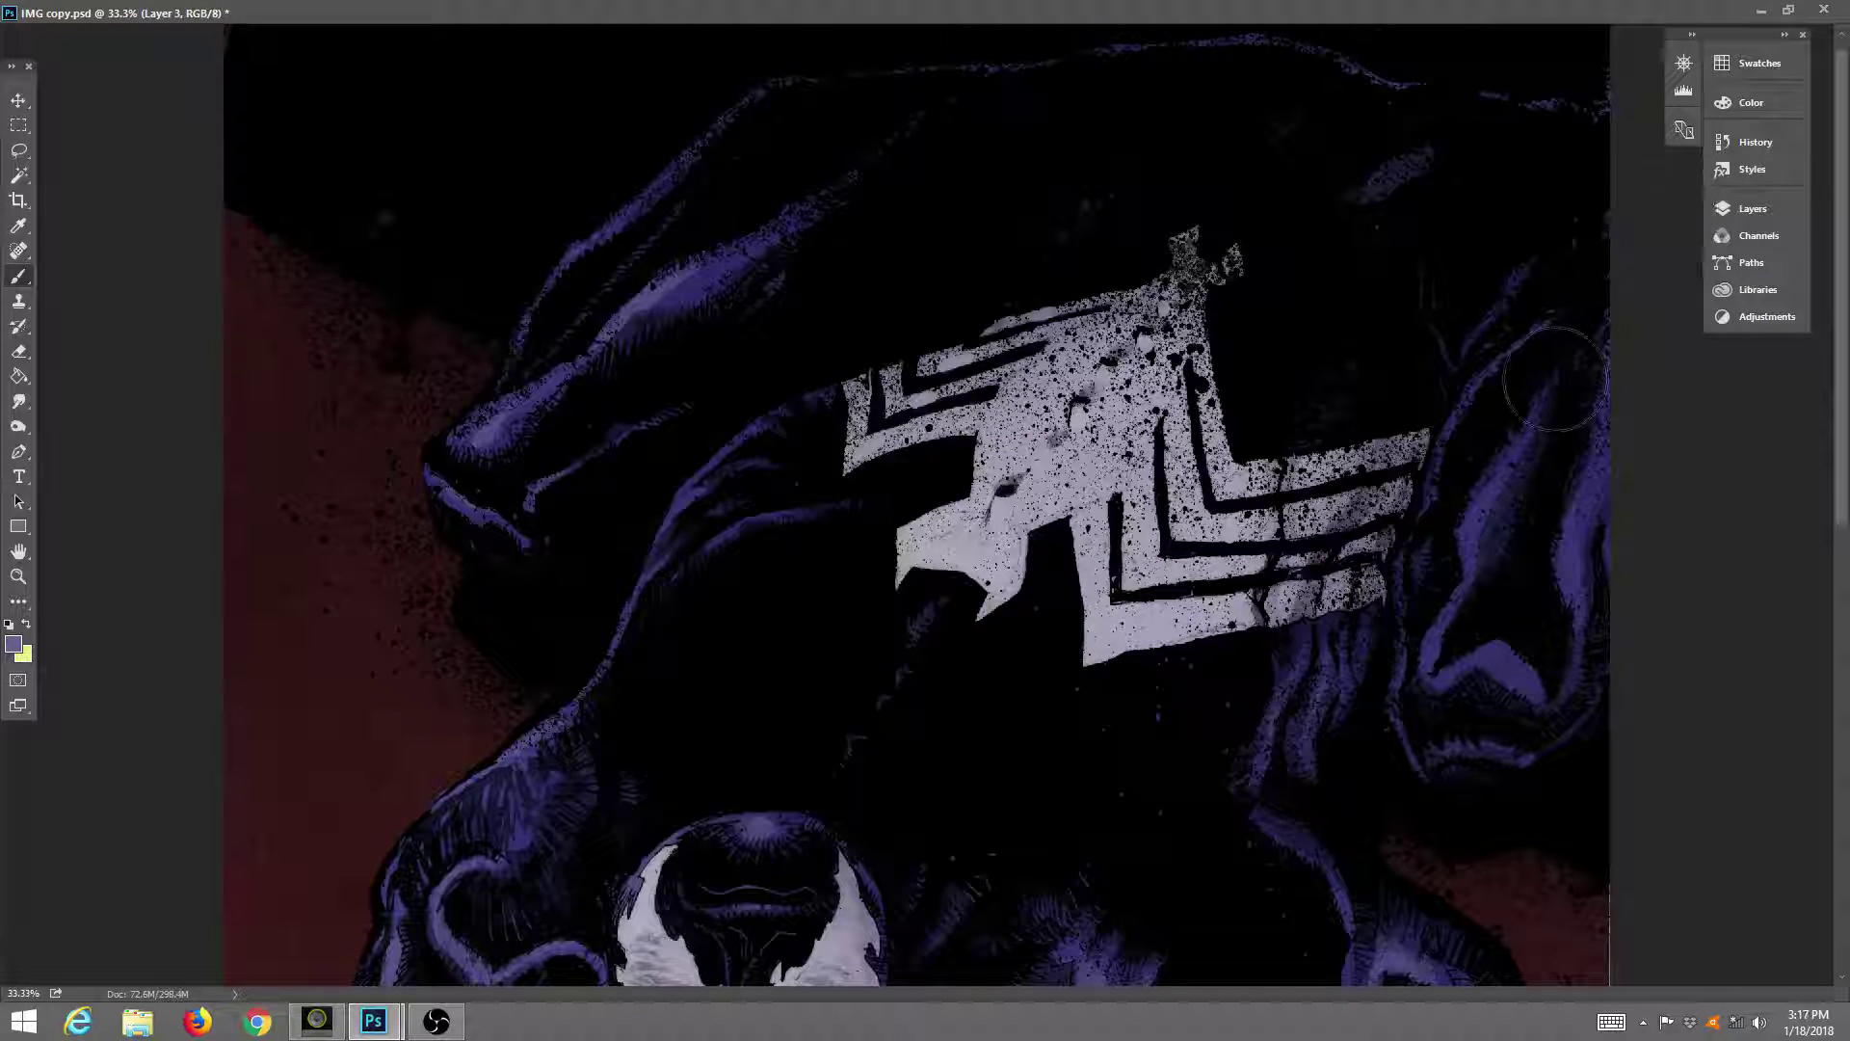
pyautogui.moveTo(1388, 672); pyautogui.dragTo(1381, 393)
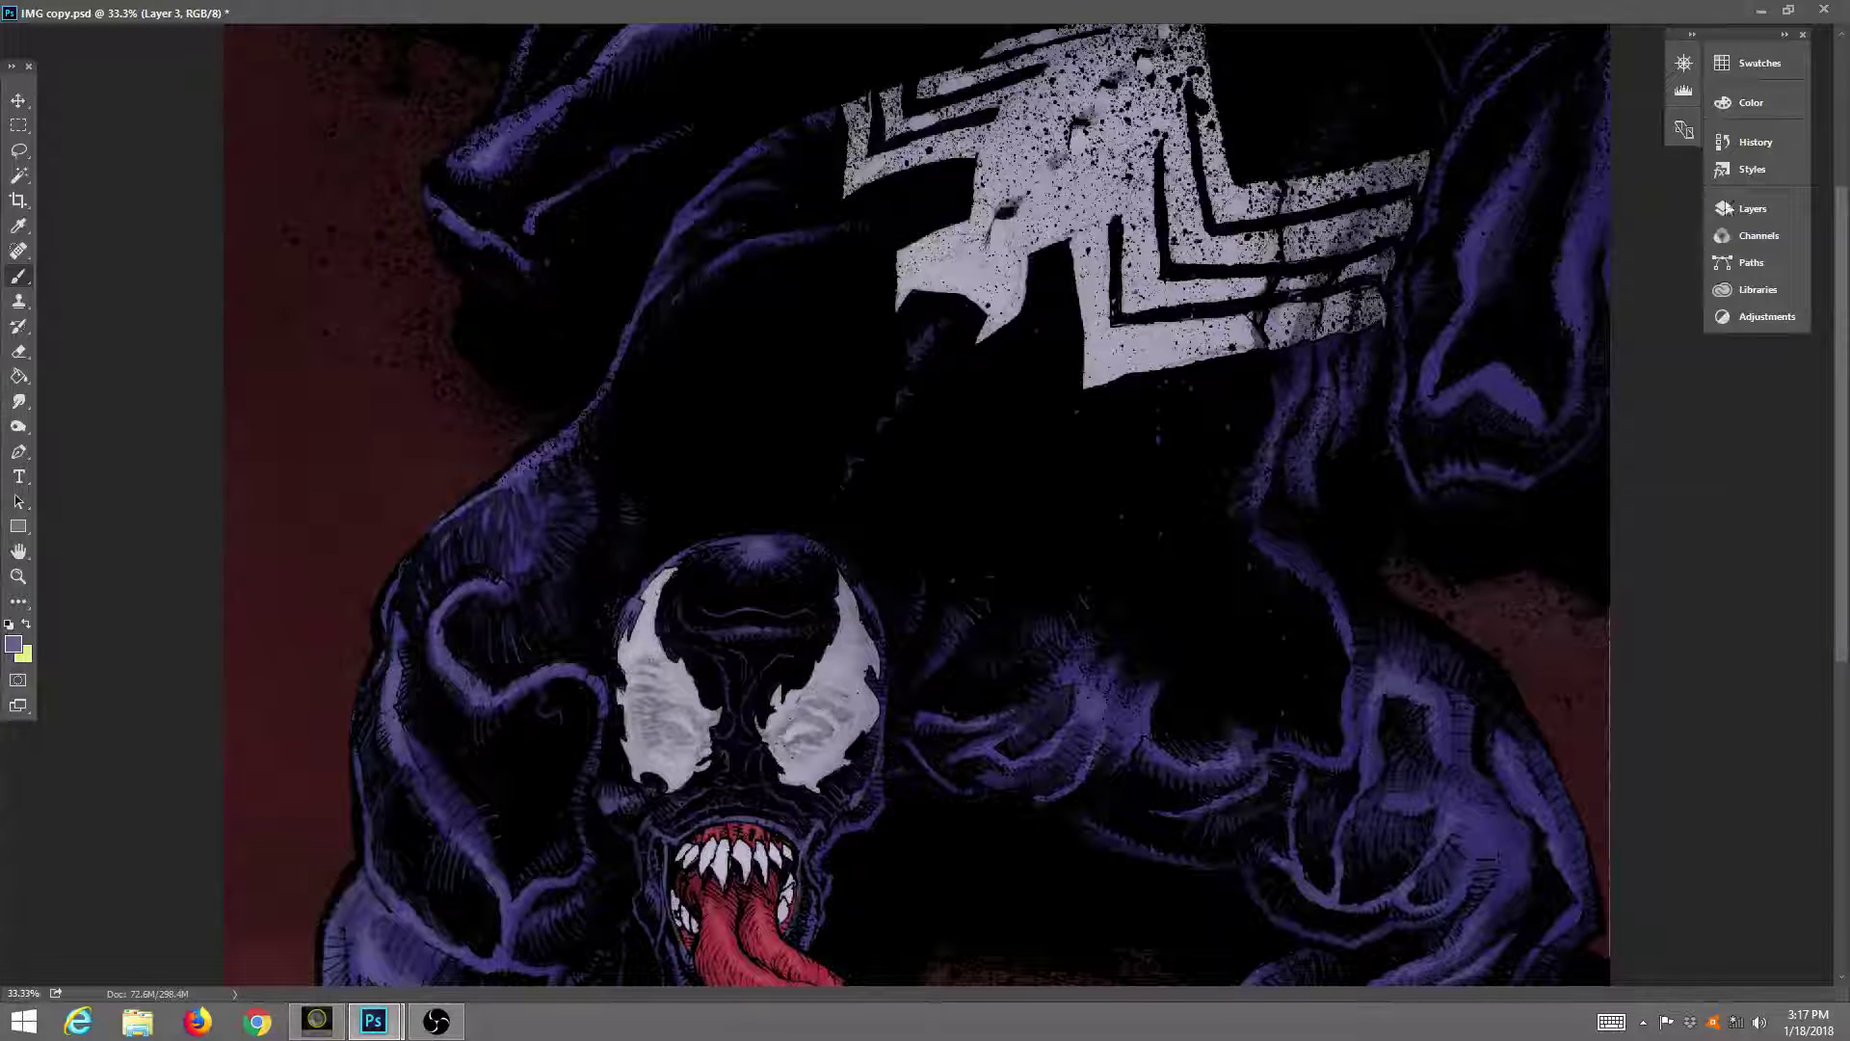
pyautogui.click(1791, 12)
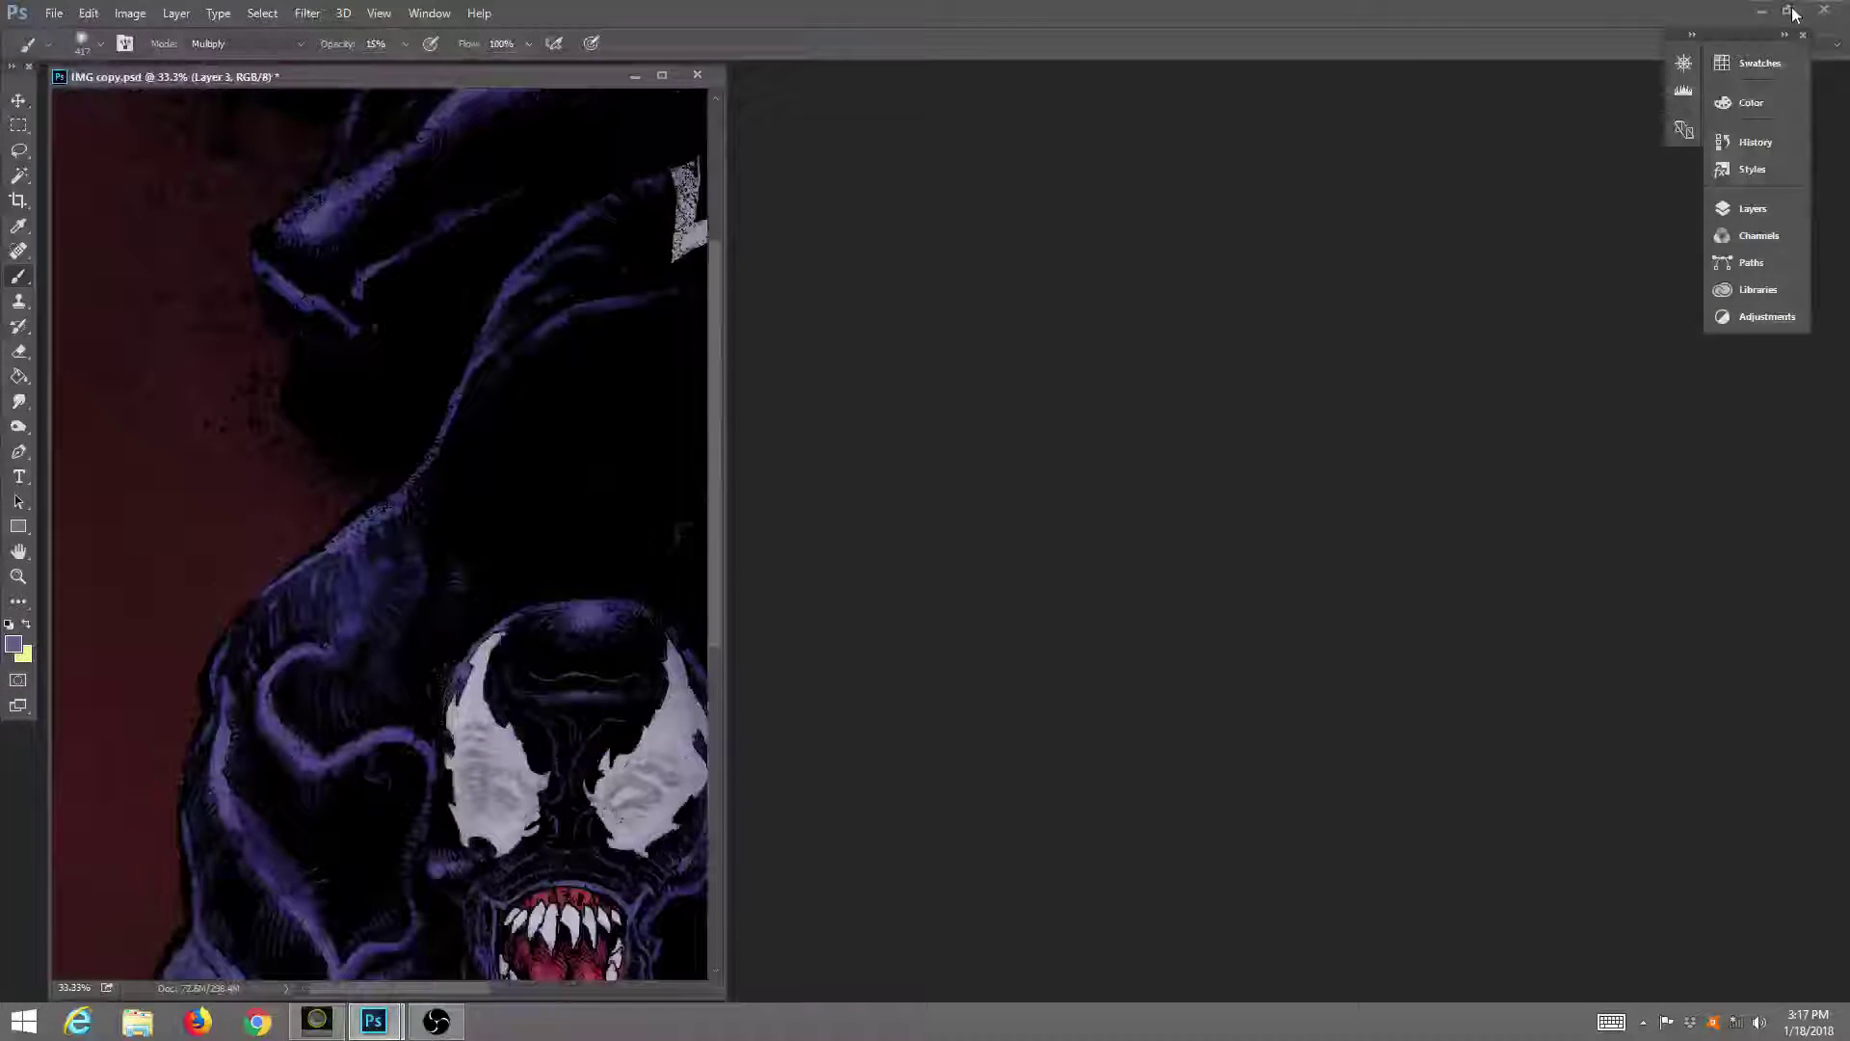
# Undo the last brush stroke, fit the image on screen, and reopen the Layers panel.
pyautogui.click(88, 13)
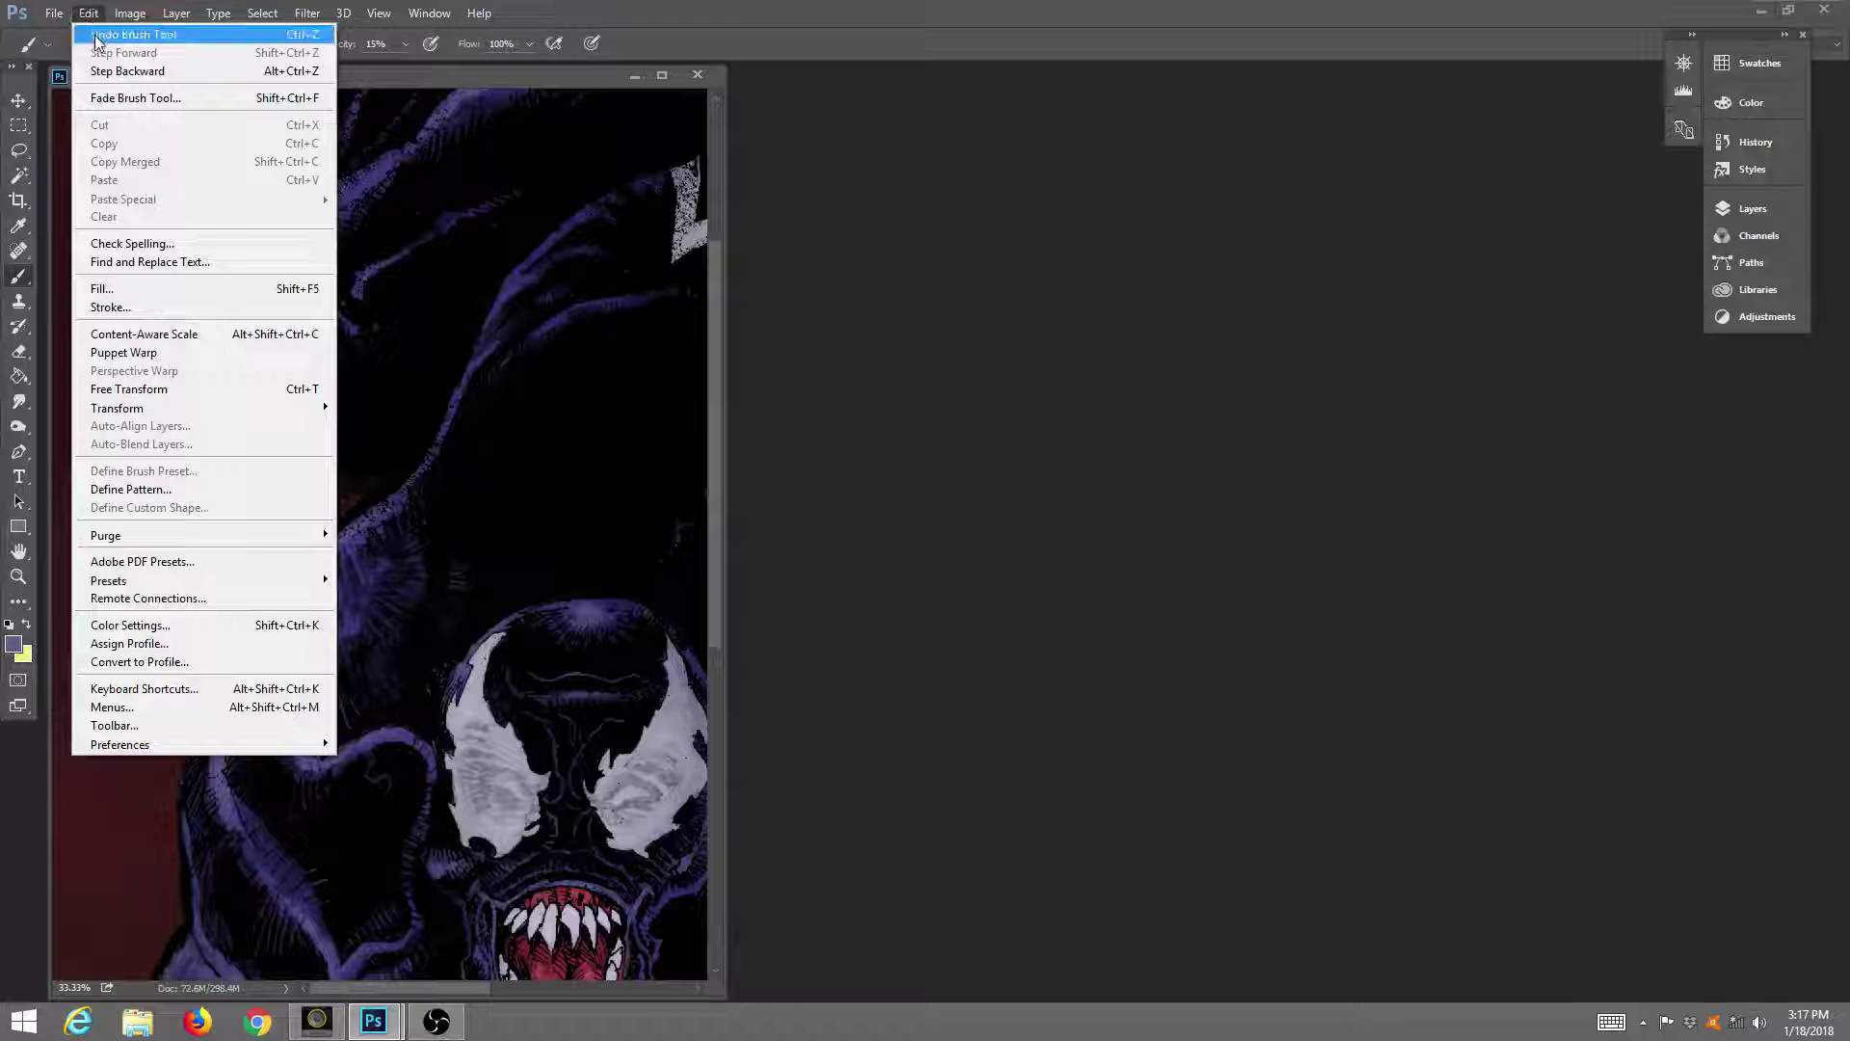
pyautogui.click(97, 37)
pyautogui.press('z')
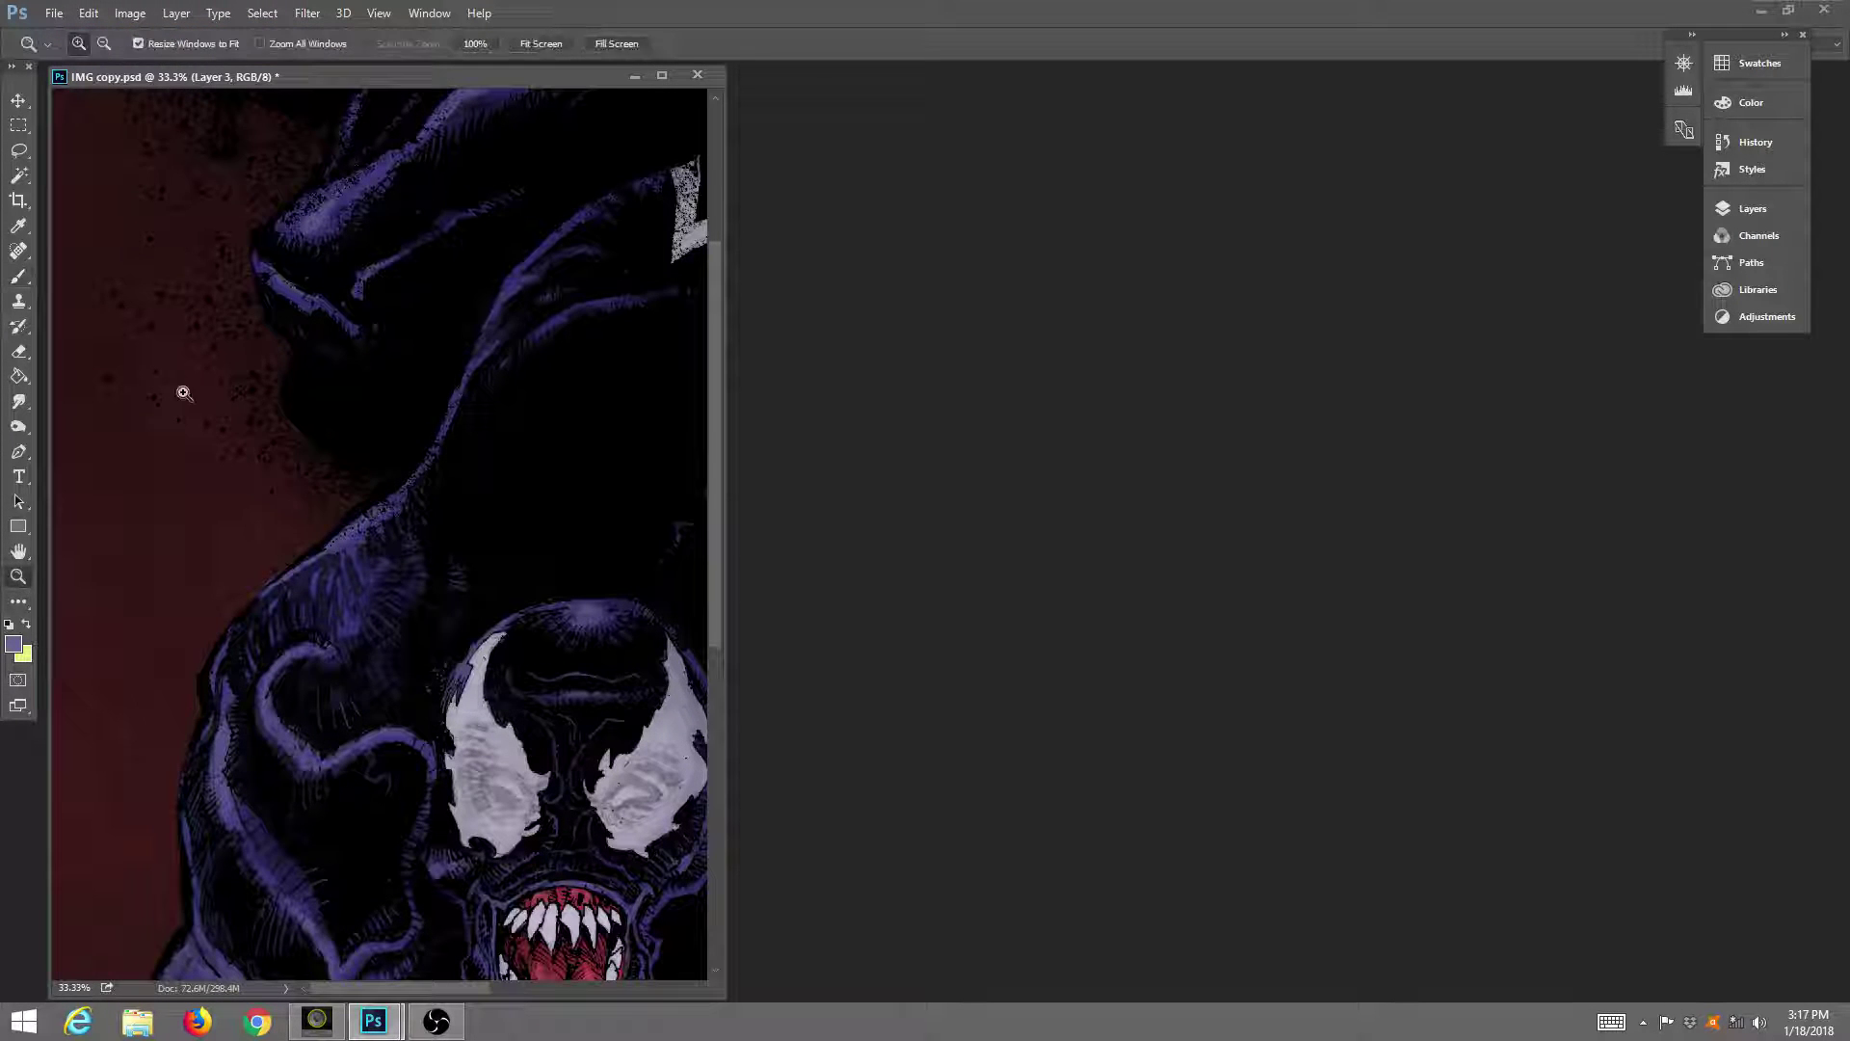
pyautogui.click(541, 43)
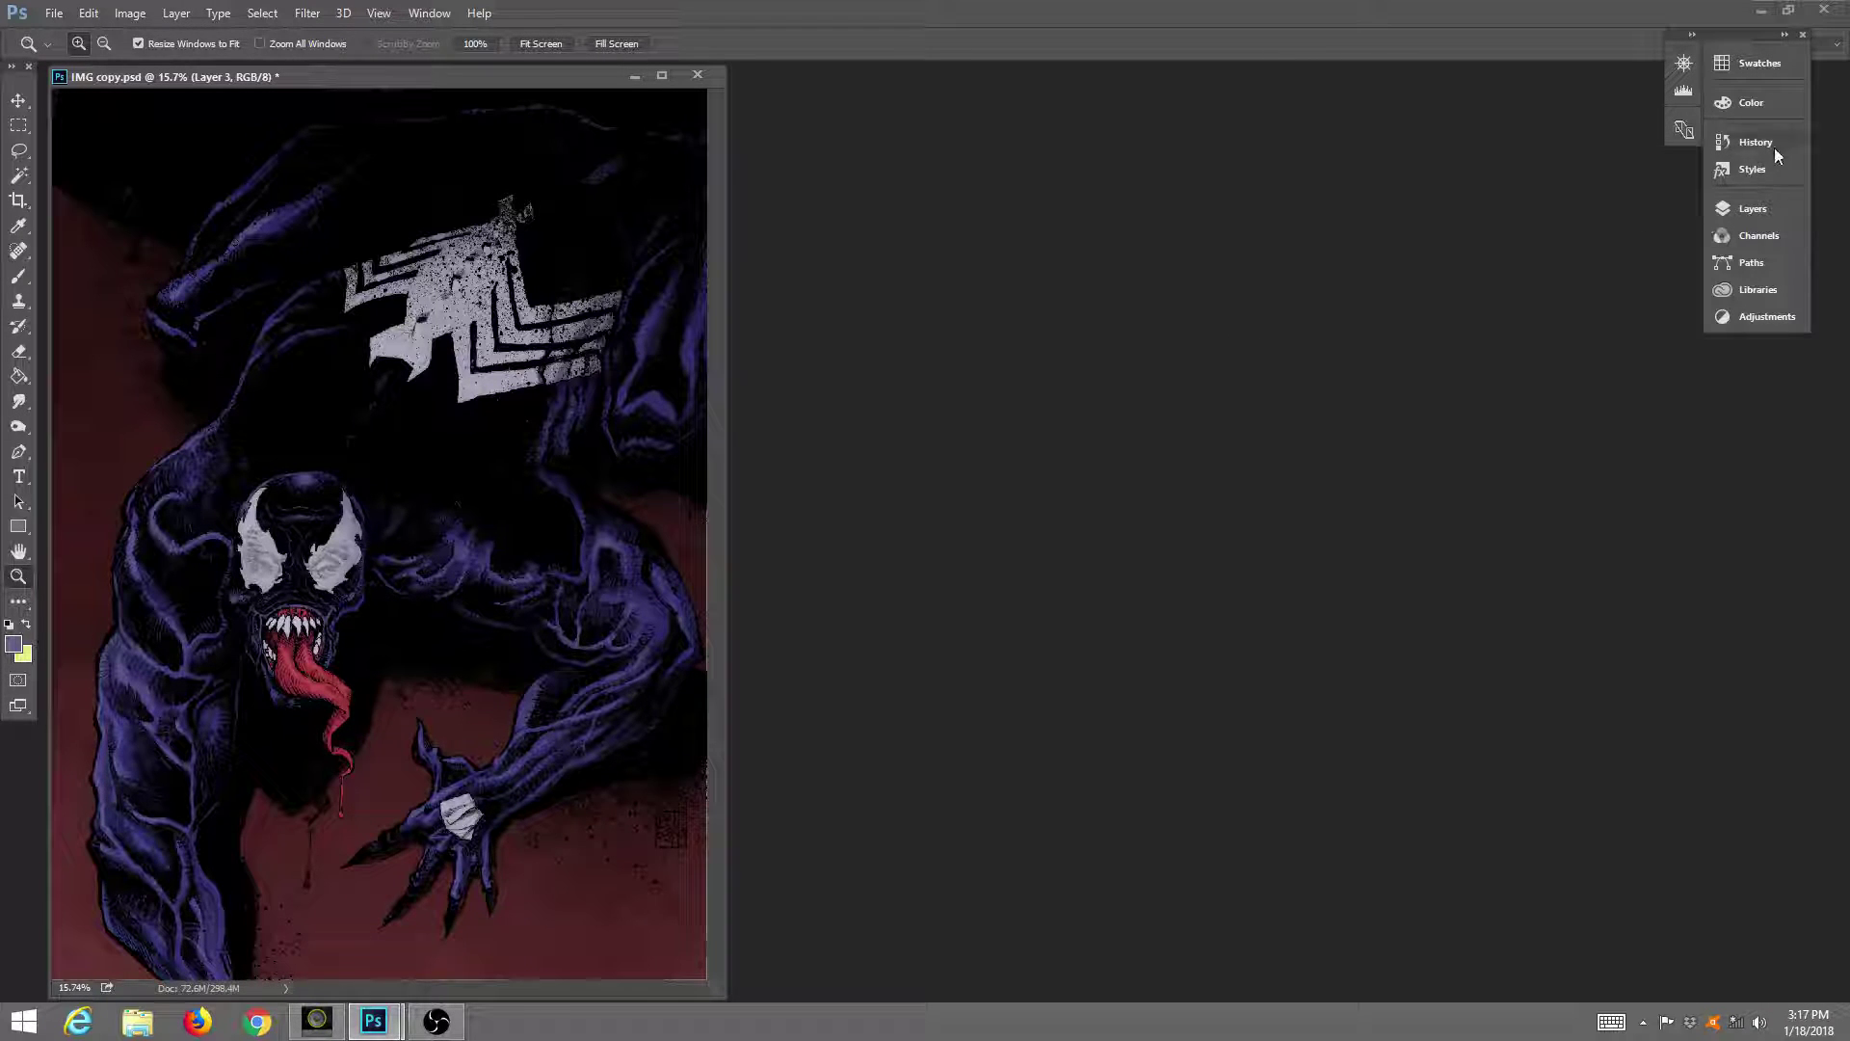
pyautogui.click(1749, 212)
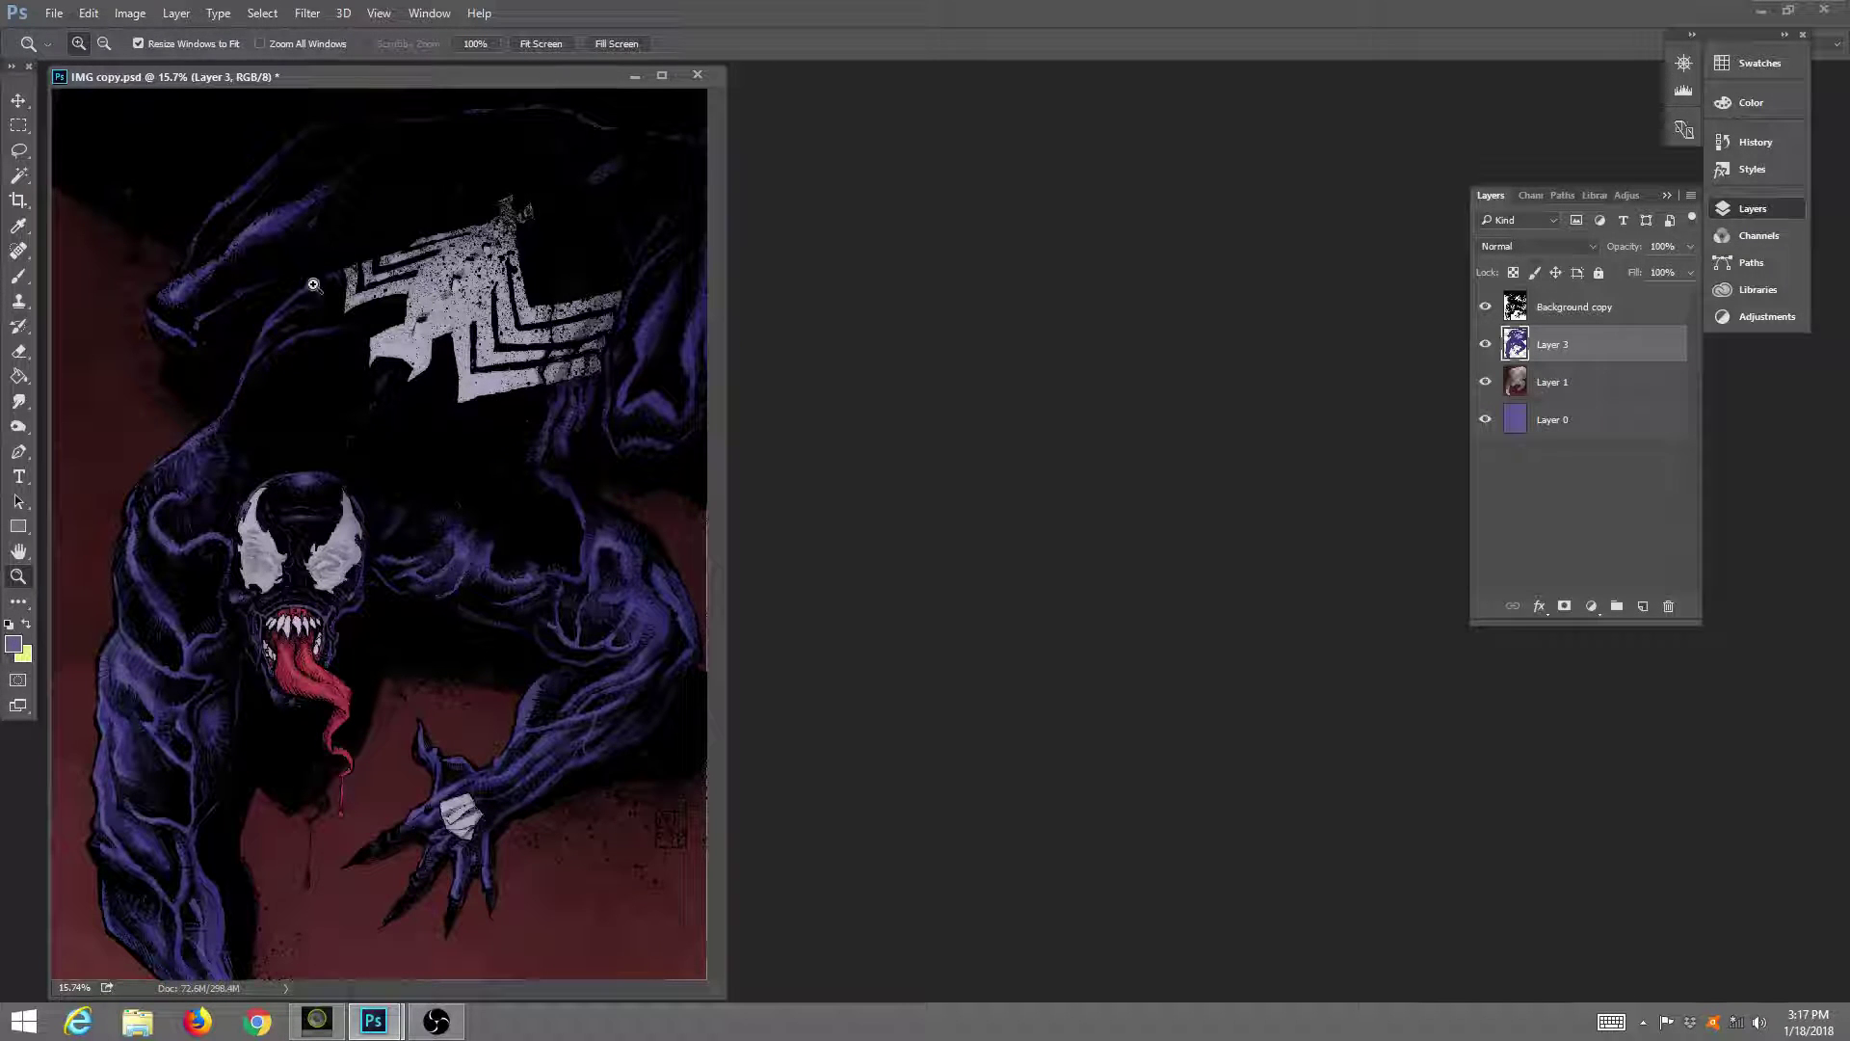
# Make pale yellow the foreground and set the brush to Normal mode with higher opacity.
pyautogui.click(26, 624)
pyautogui.click(13, 644)
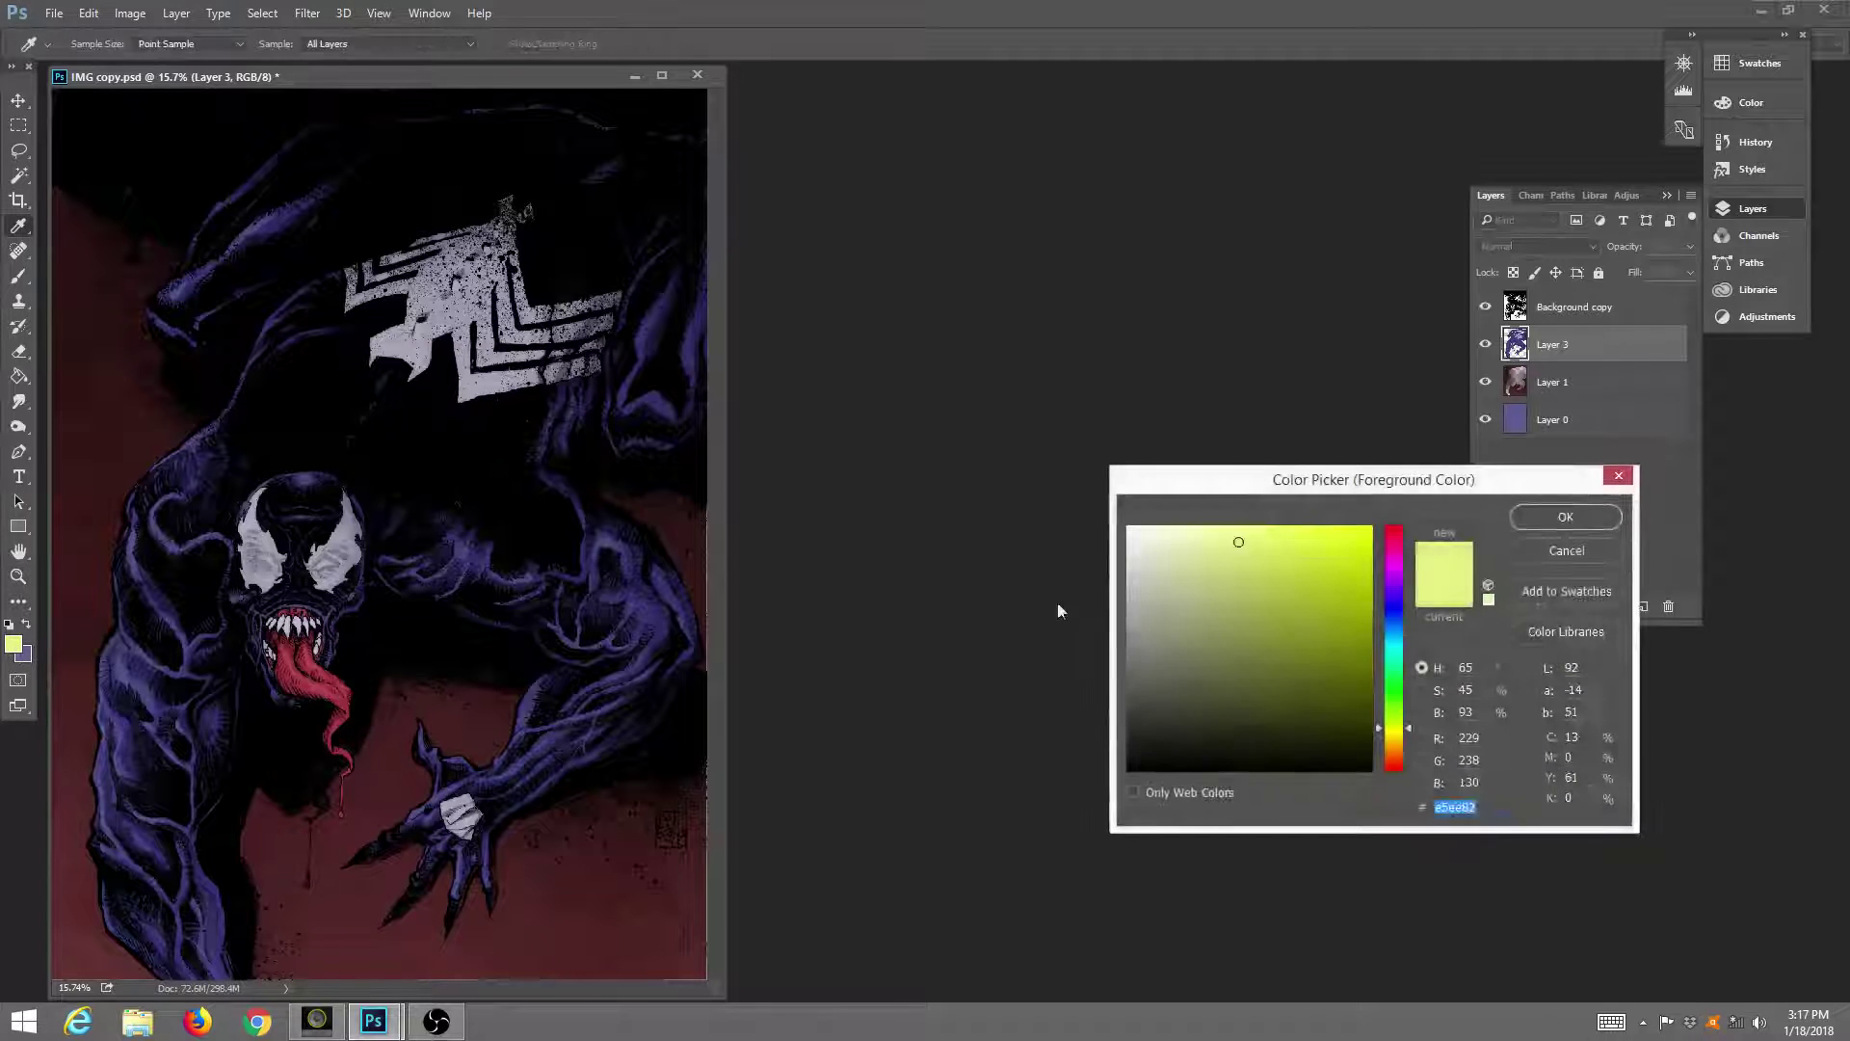
pyautogui.click(1518, 514)
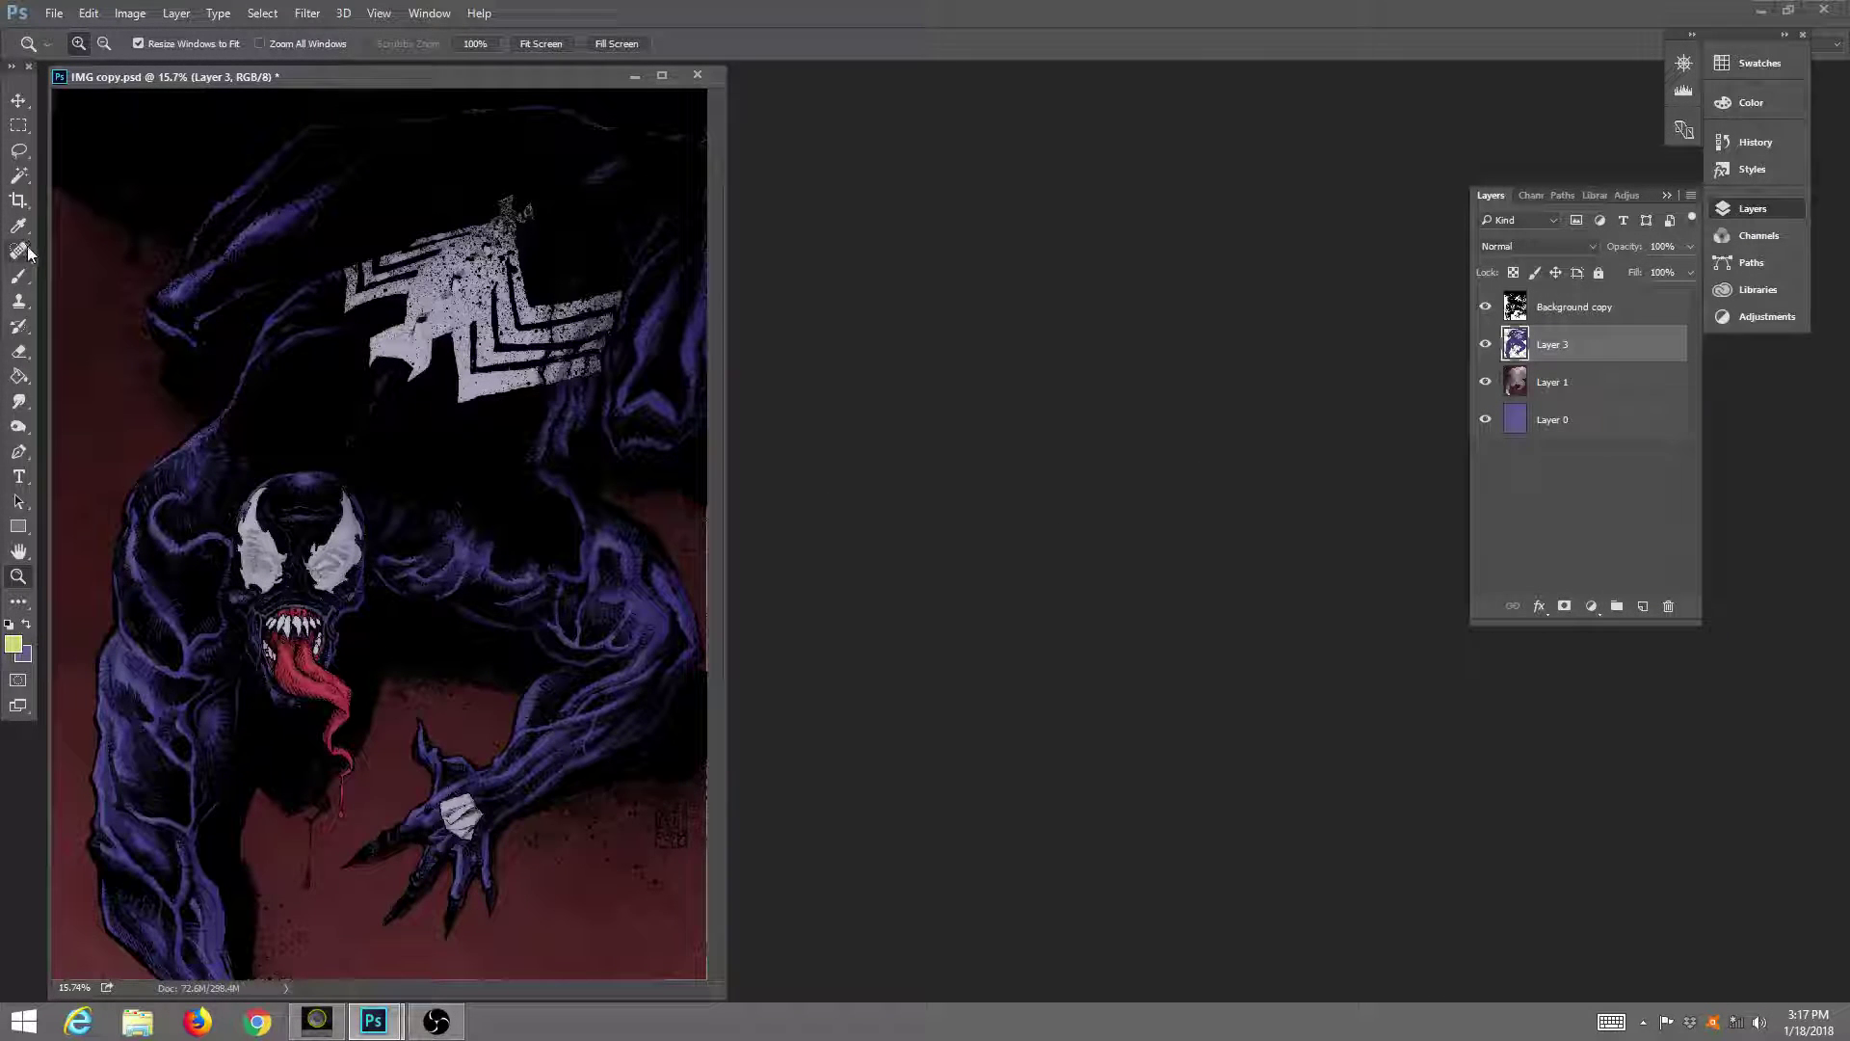
pyautogui.click(19, 276)
pyautogui.click(271, 45)
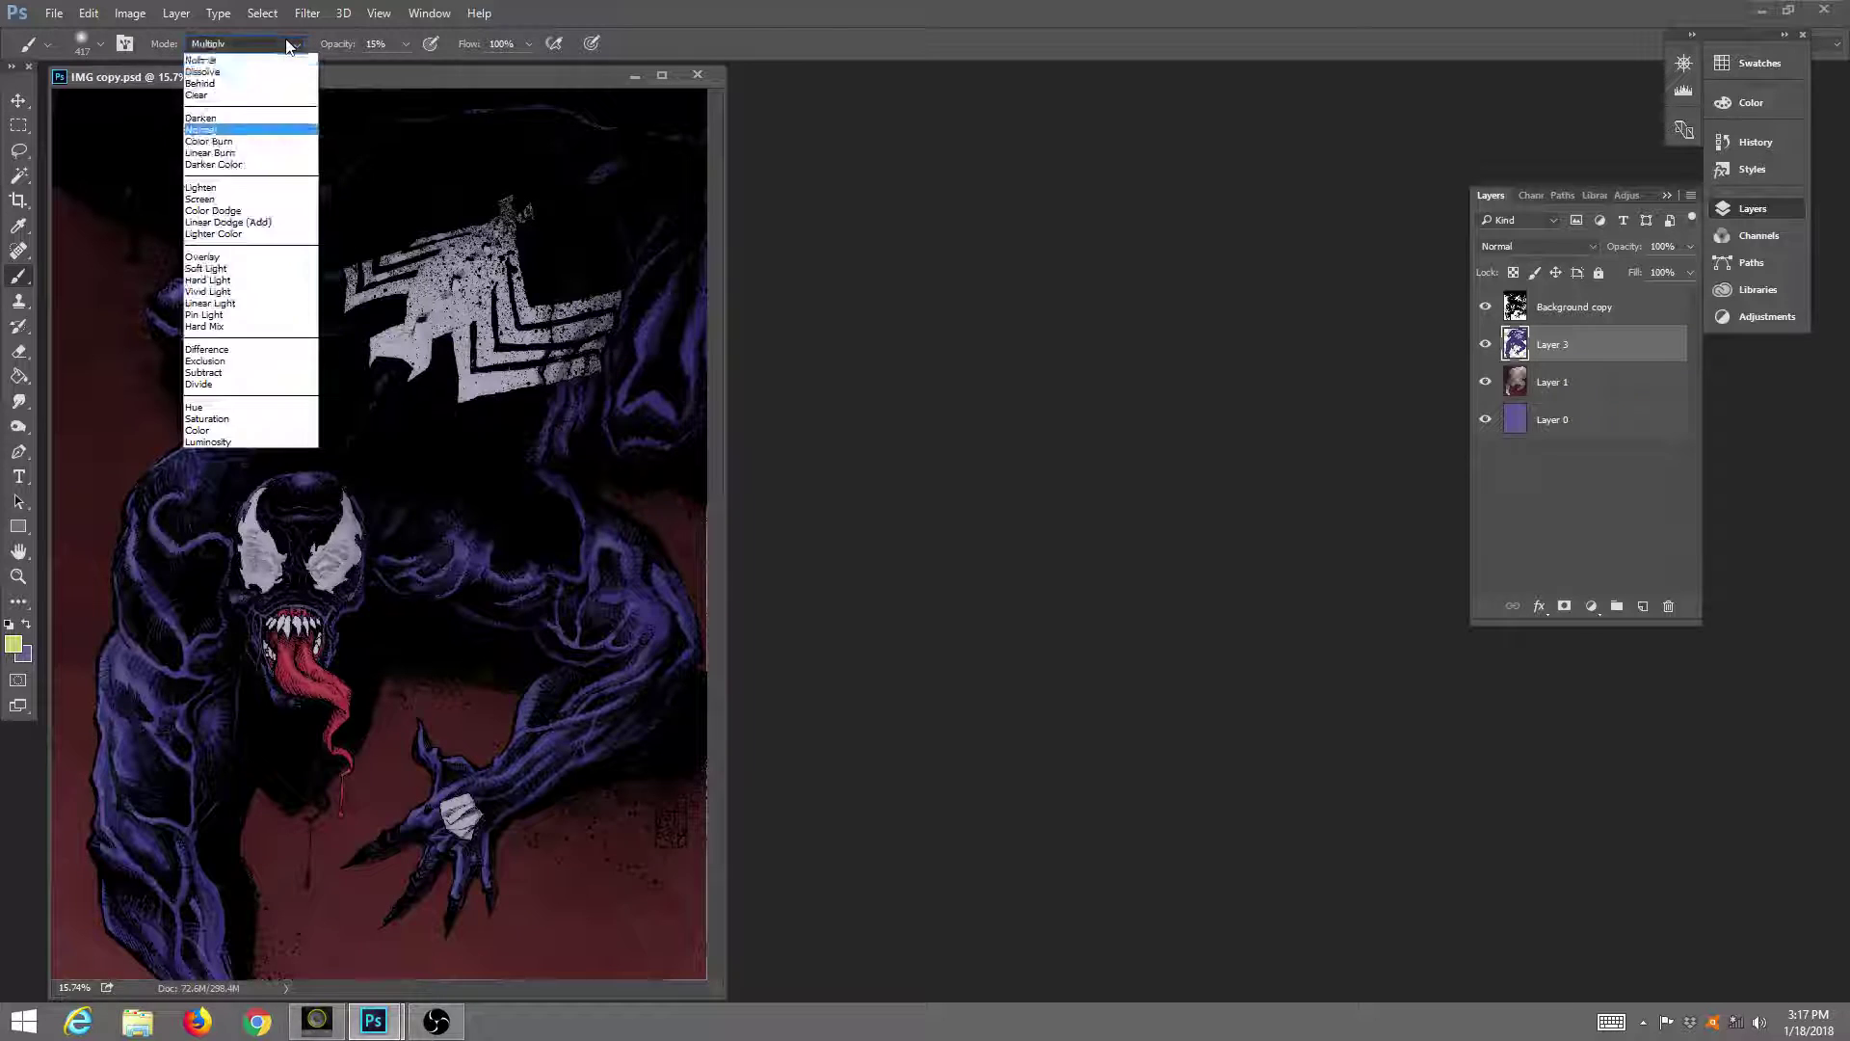
pyautogui.click(232, 43)
pyautogui.click(406, 45)
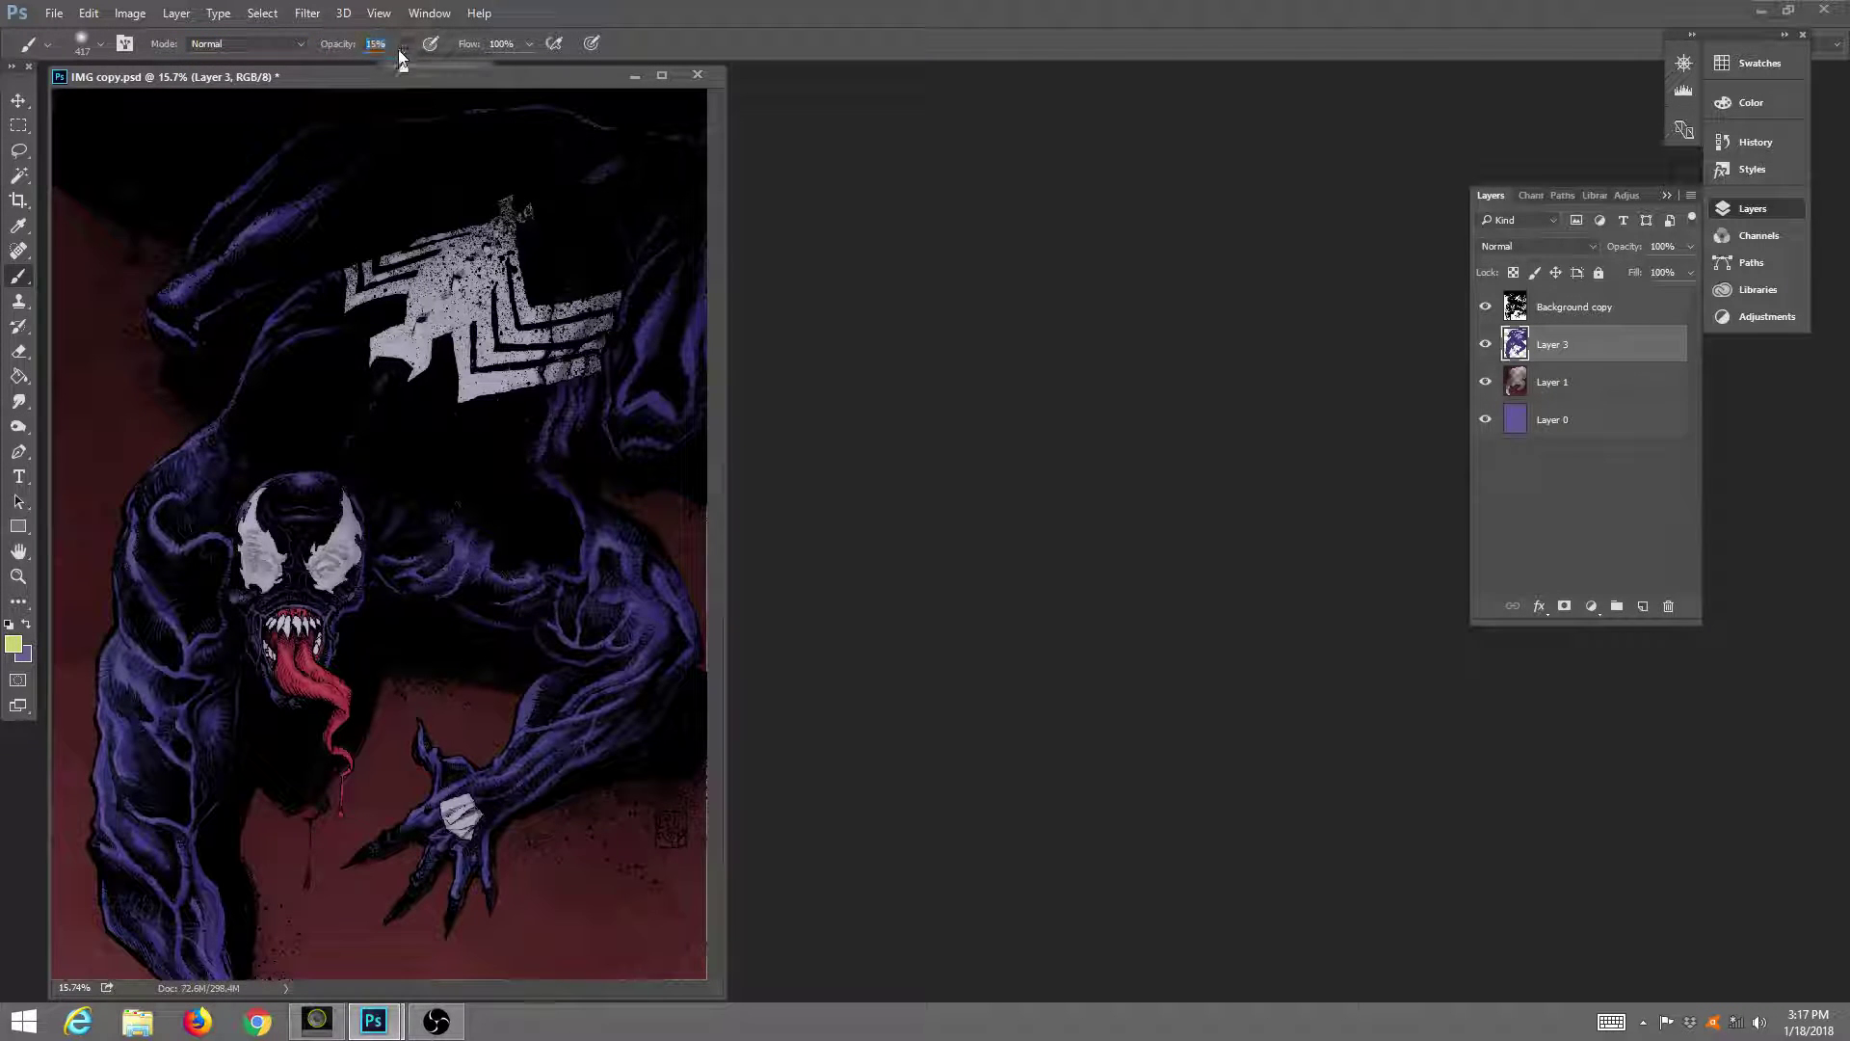
pyautogui.moveTo(401, 66); pyautogui.dragTo(468, 67)
# Zoom in close on Venom's mouth.
pyautogui.click(19, 576)
pyautogui.click(265, 631)
pyautogui.click(306, 617)
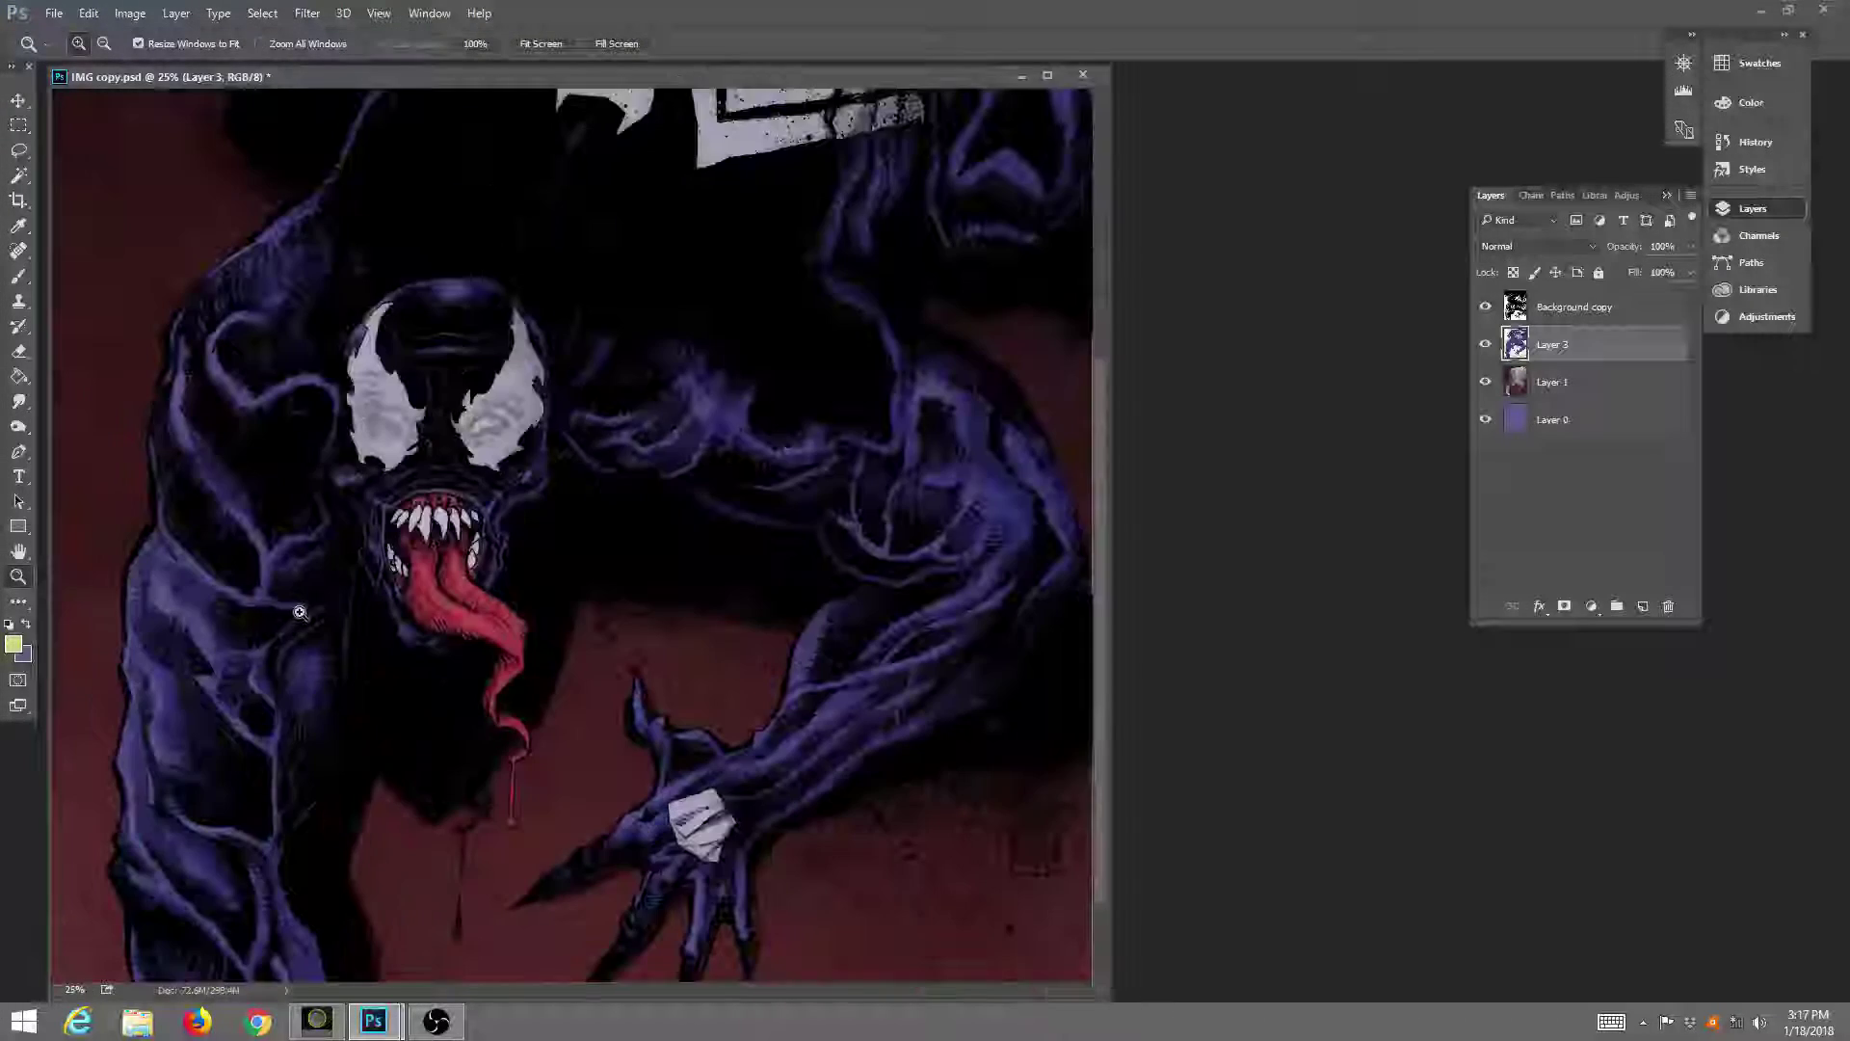
pyautogui.click(425, 531)
pyautogui.click(591, 493)
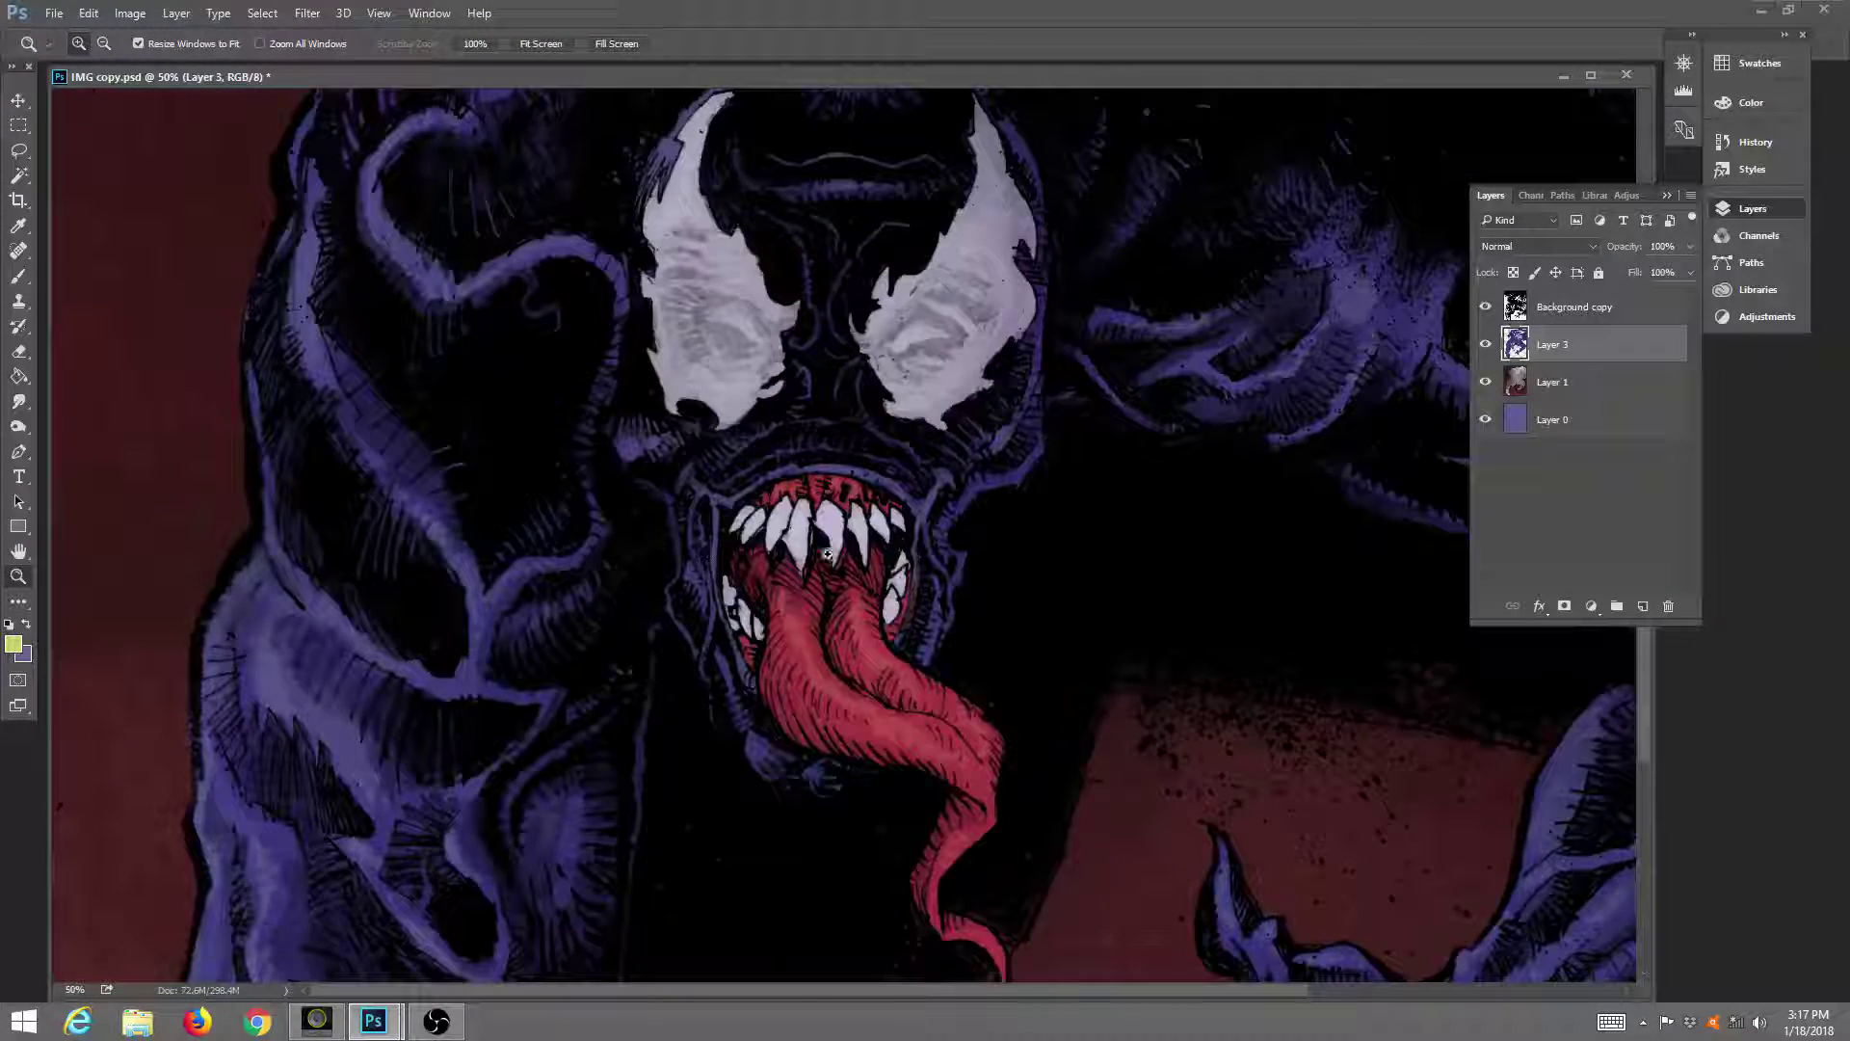
pyautogui.click(822, 584)
# Switch to the recent round brush at about 37 px, then make it slightly smaller.
pyautogui.click(18, 277)
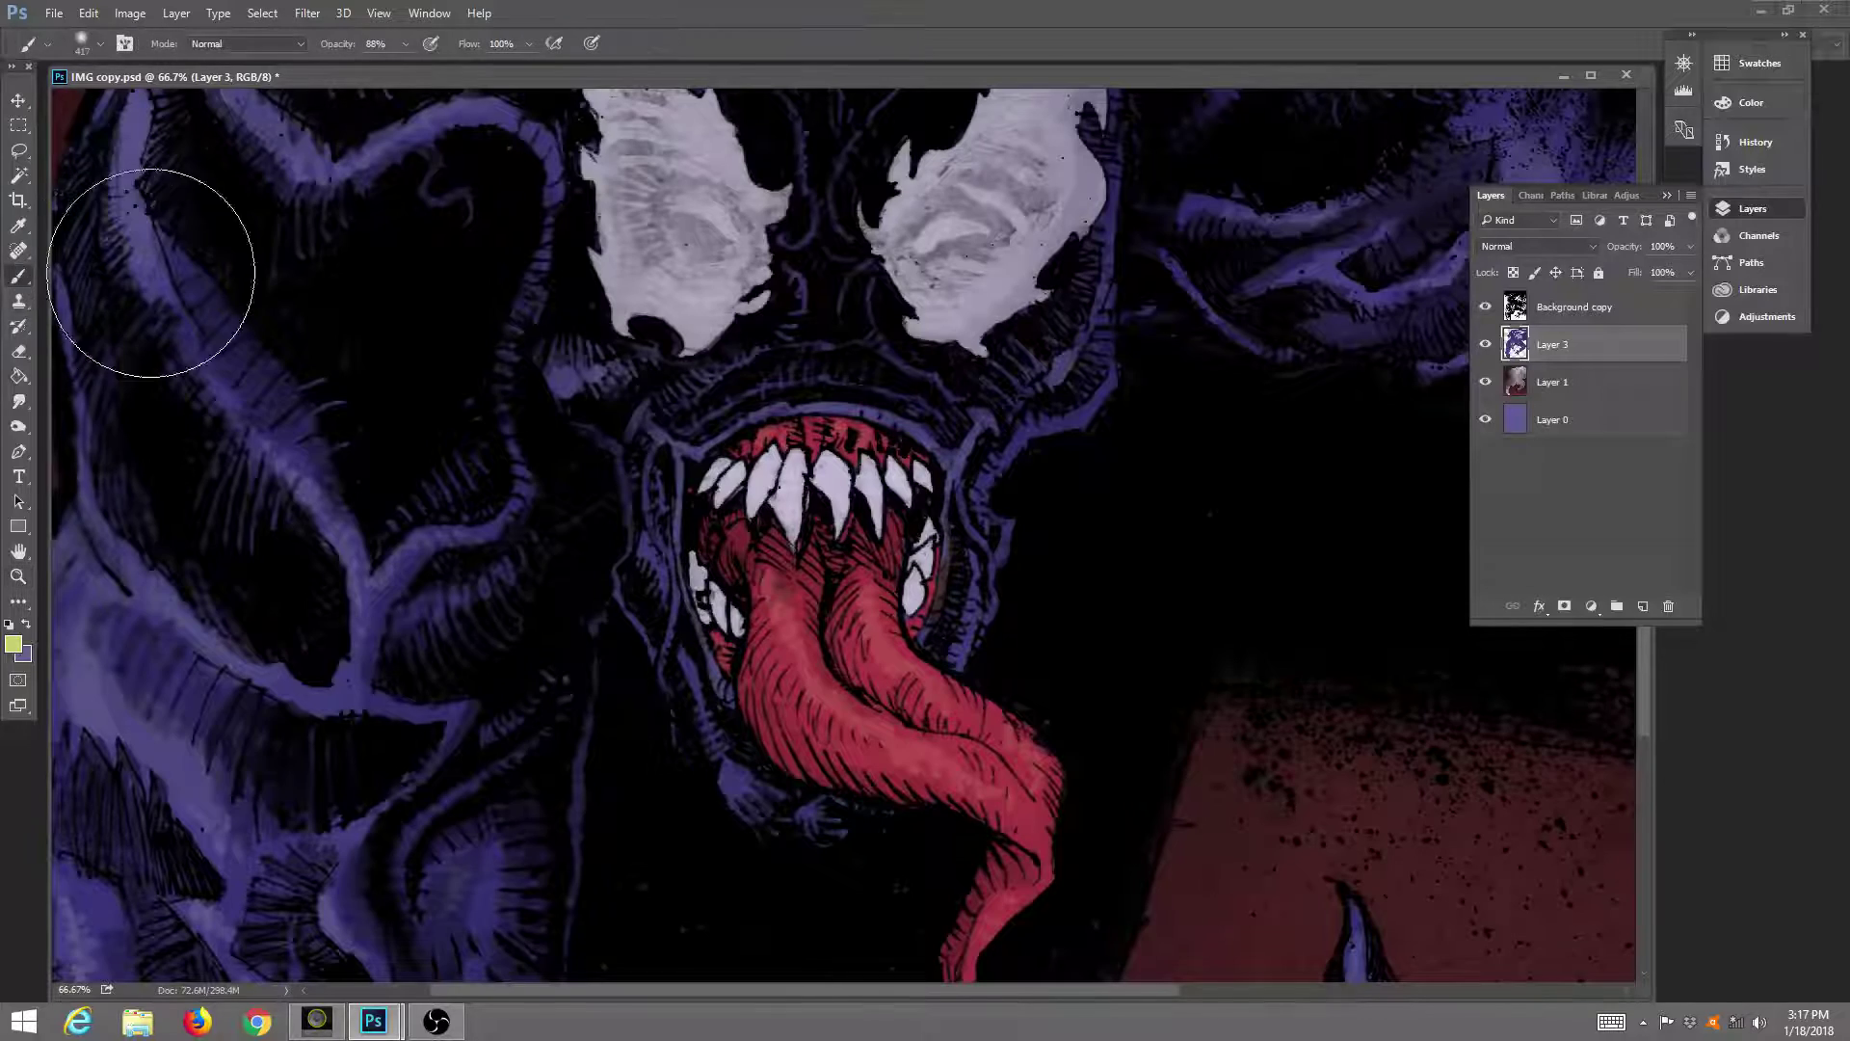
pyautogui.click(84, 45)
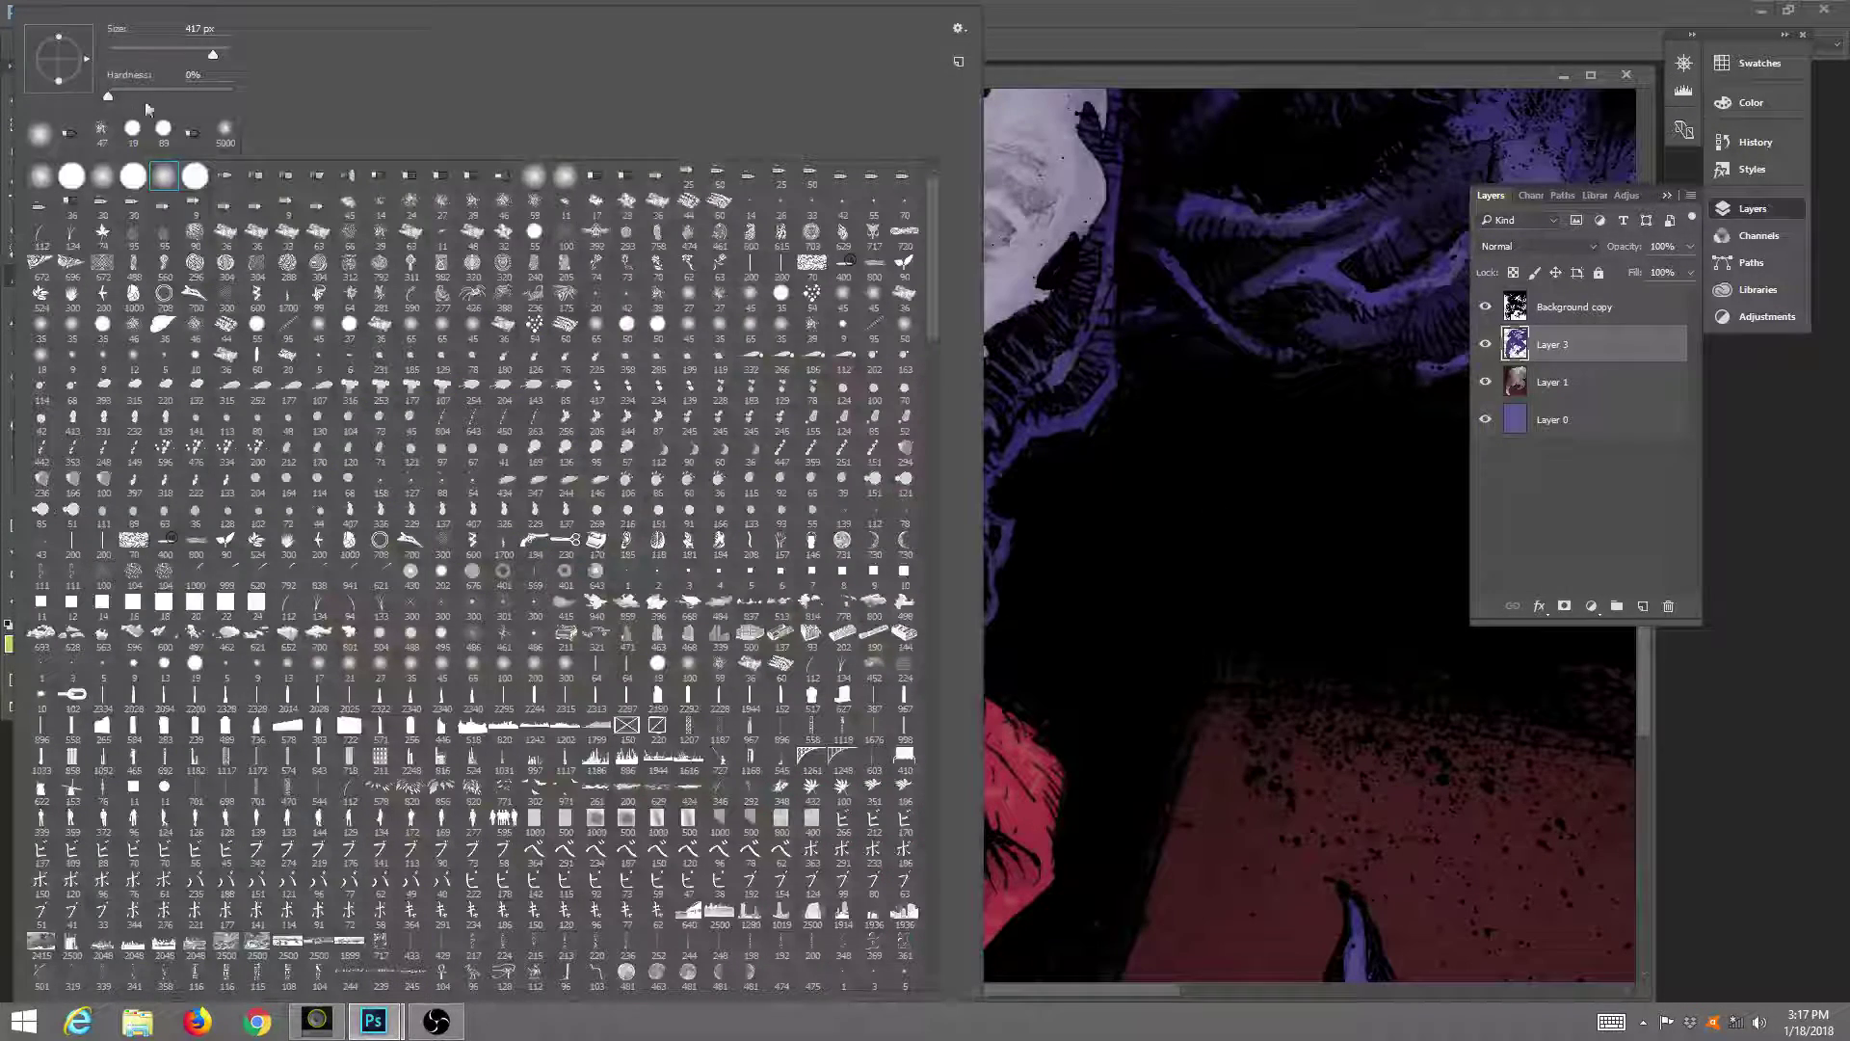
pyautogui.click(194, 133)
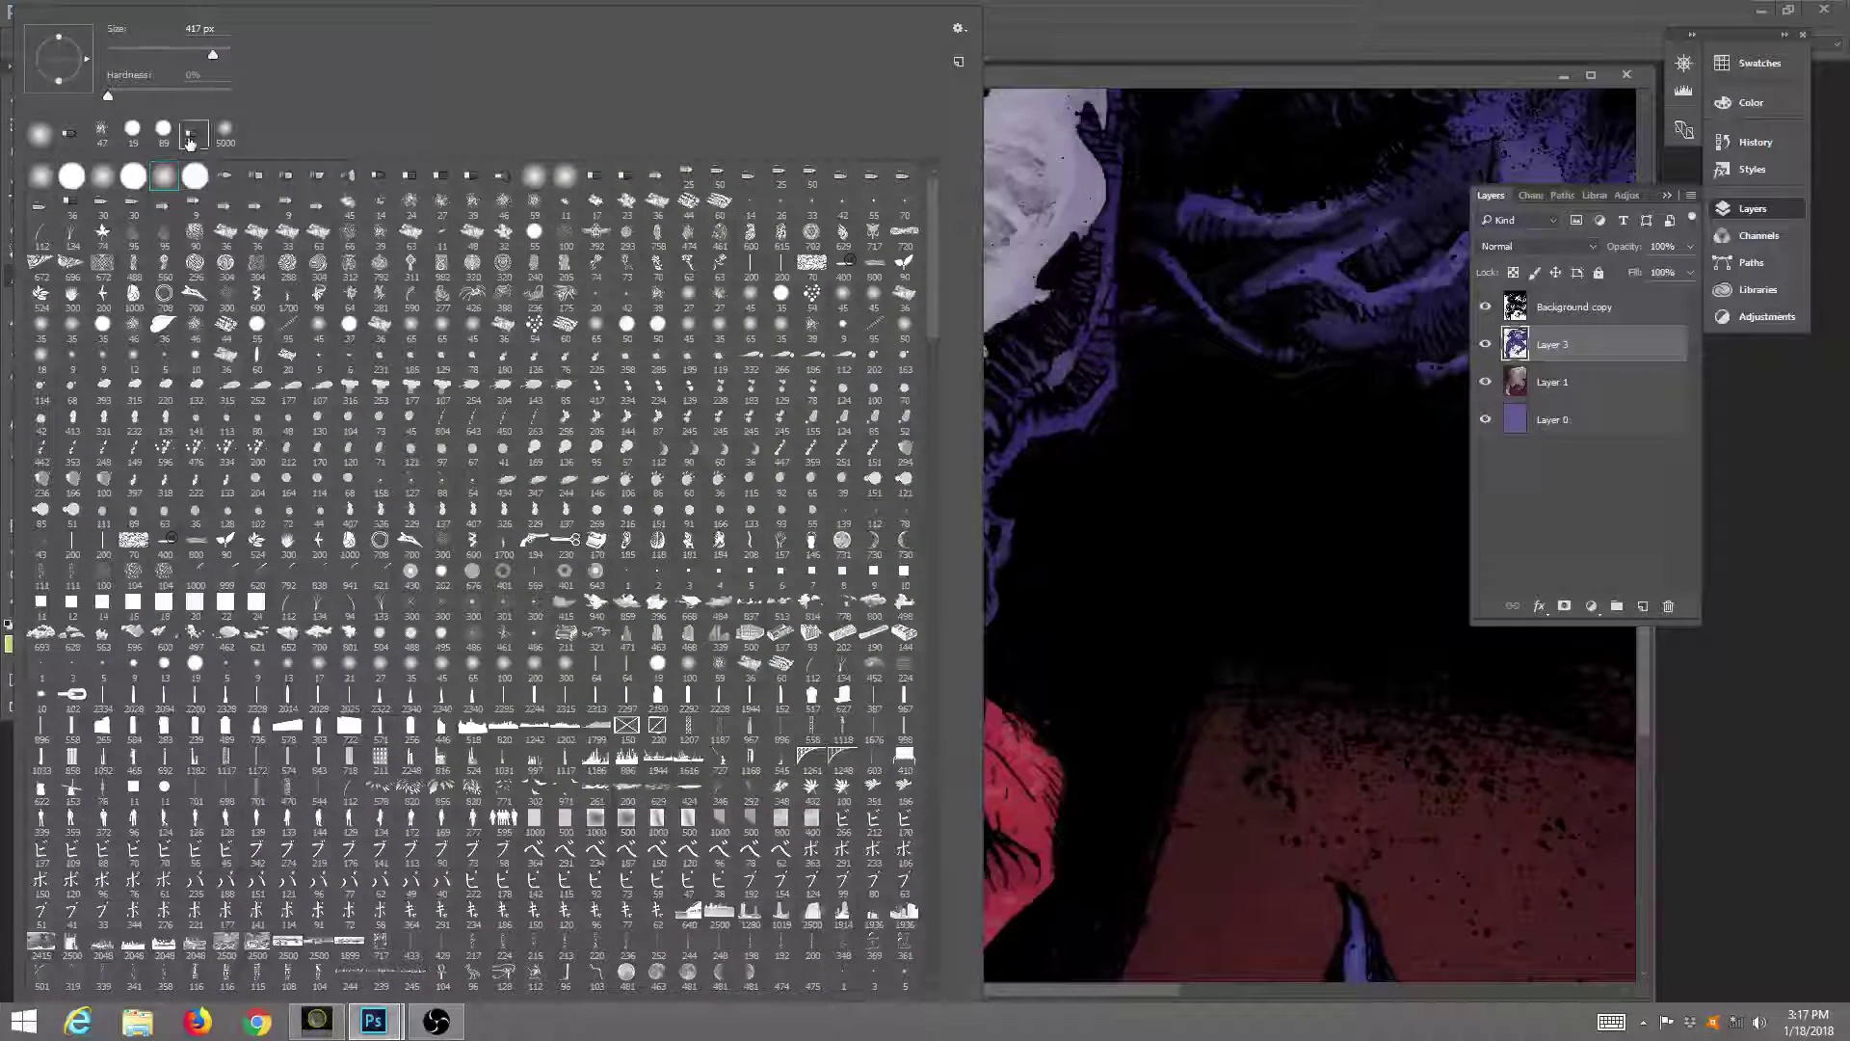
pyautogui.moveTo(169, 55); pyautogui.dragTo(148, 56)
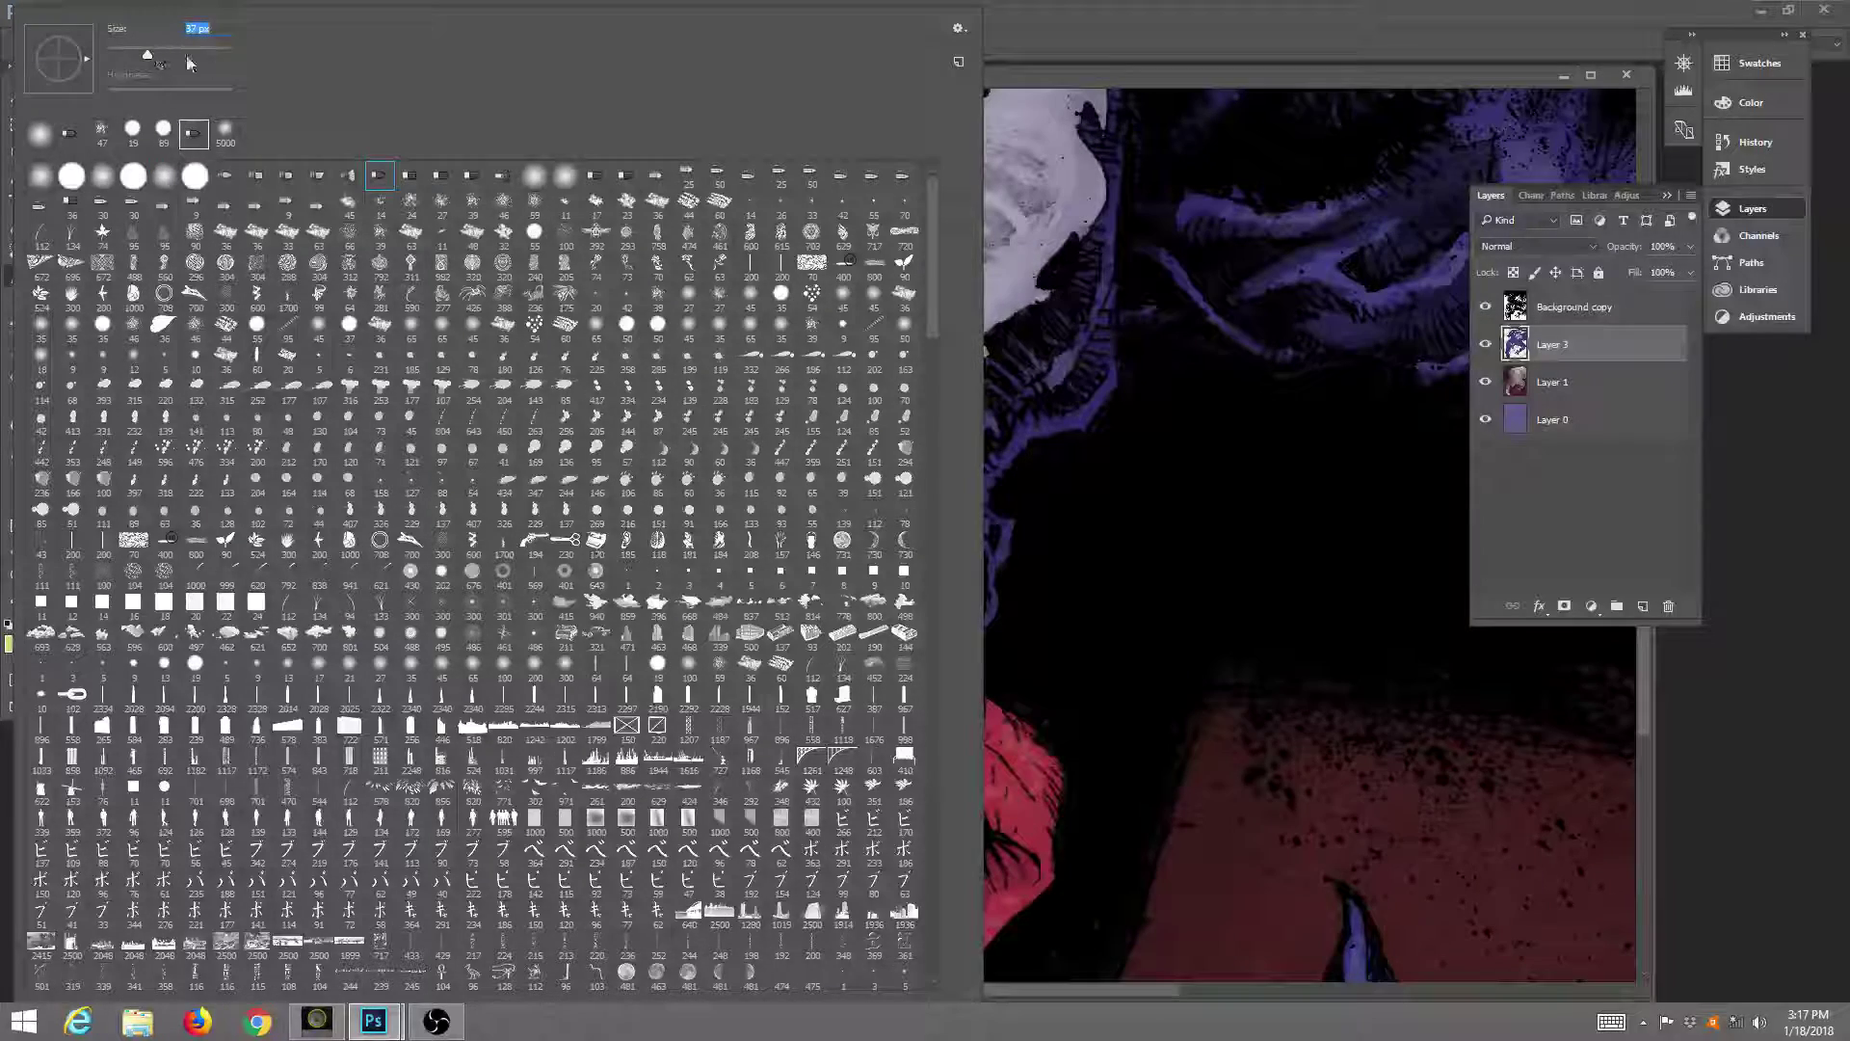
pyautogui.click(1048, 8)
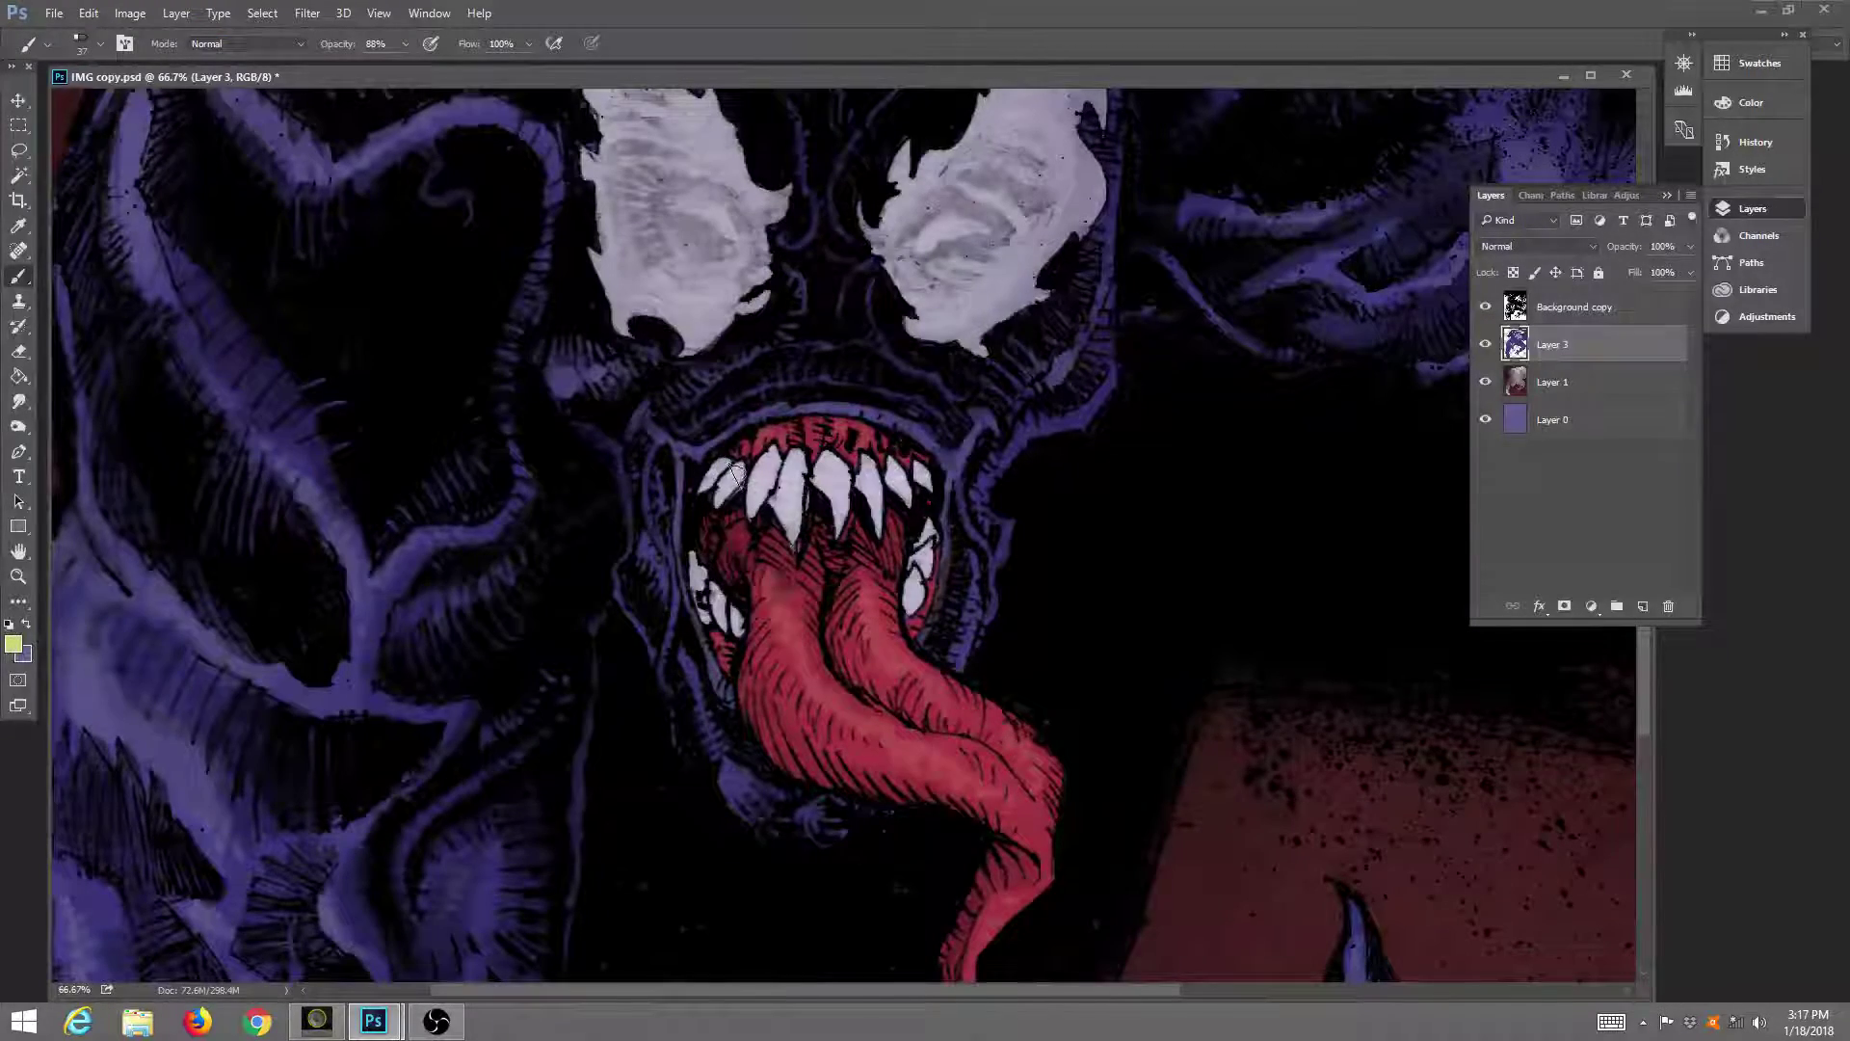
pyautogui.rightClick(97, 69)
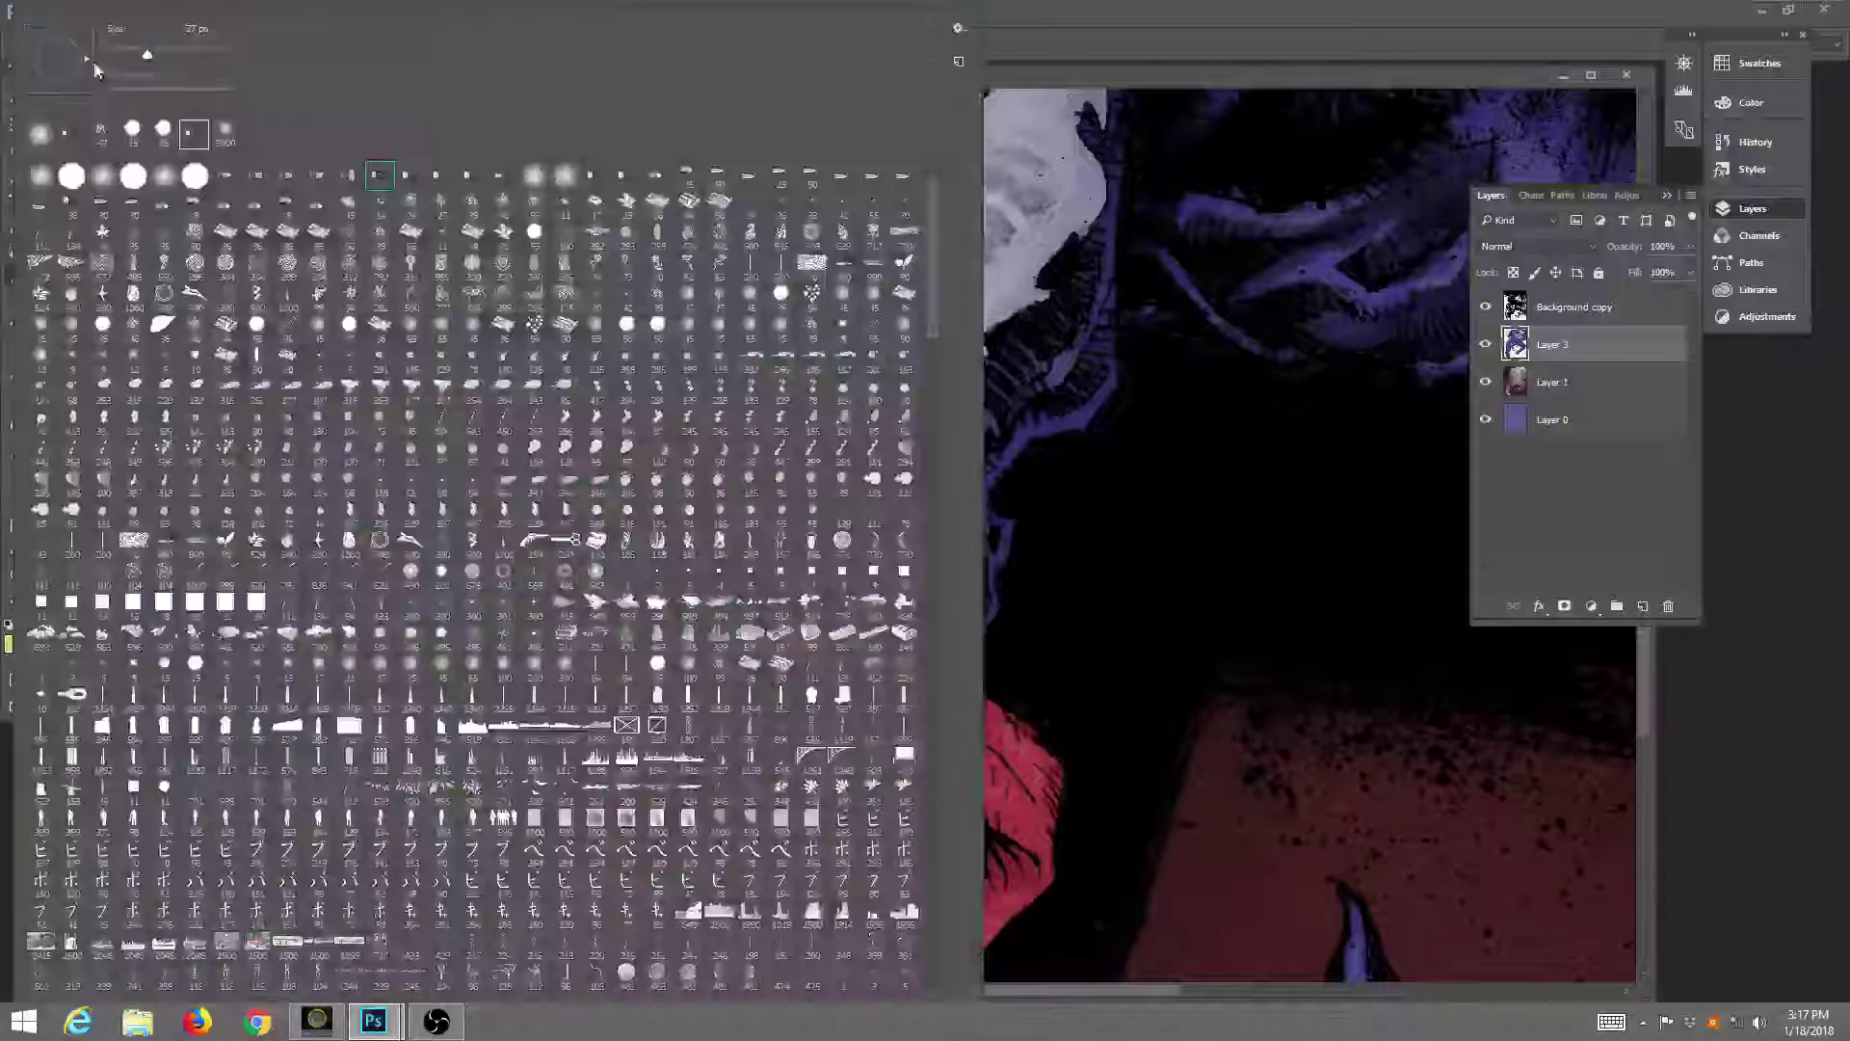
pyautogui.click(120, 55)
pyautogui.click(1057, 43)
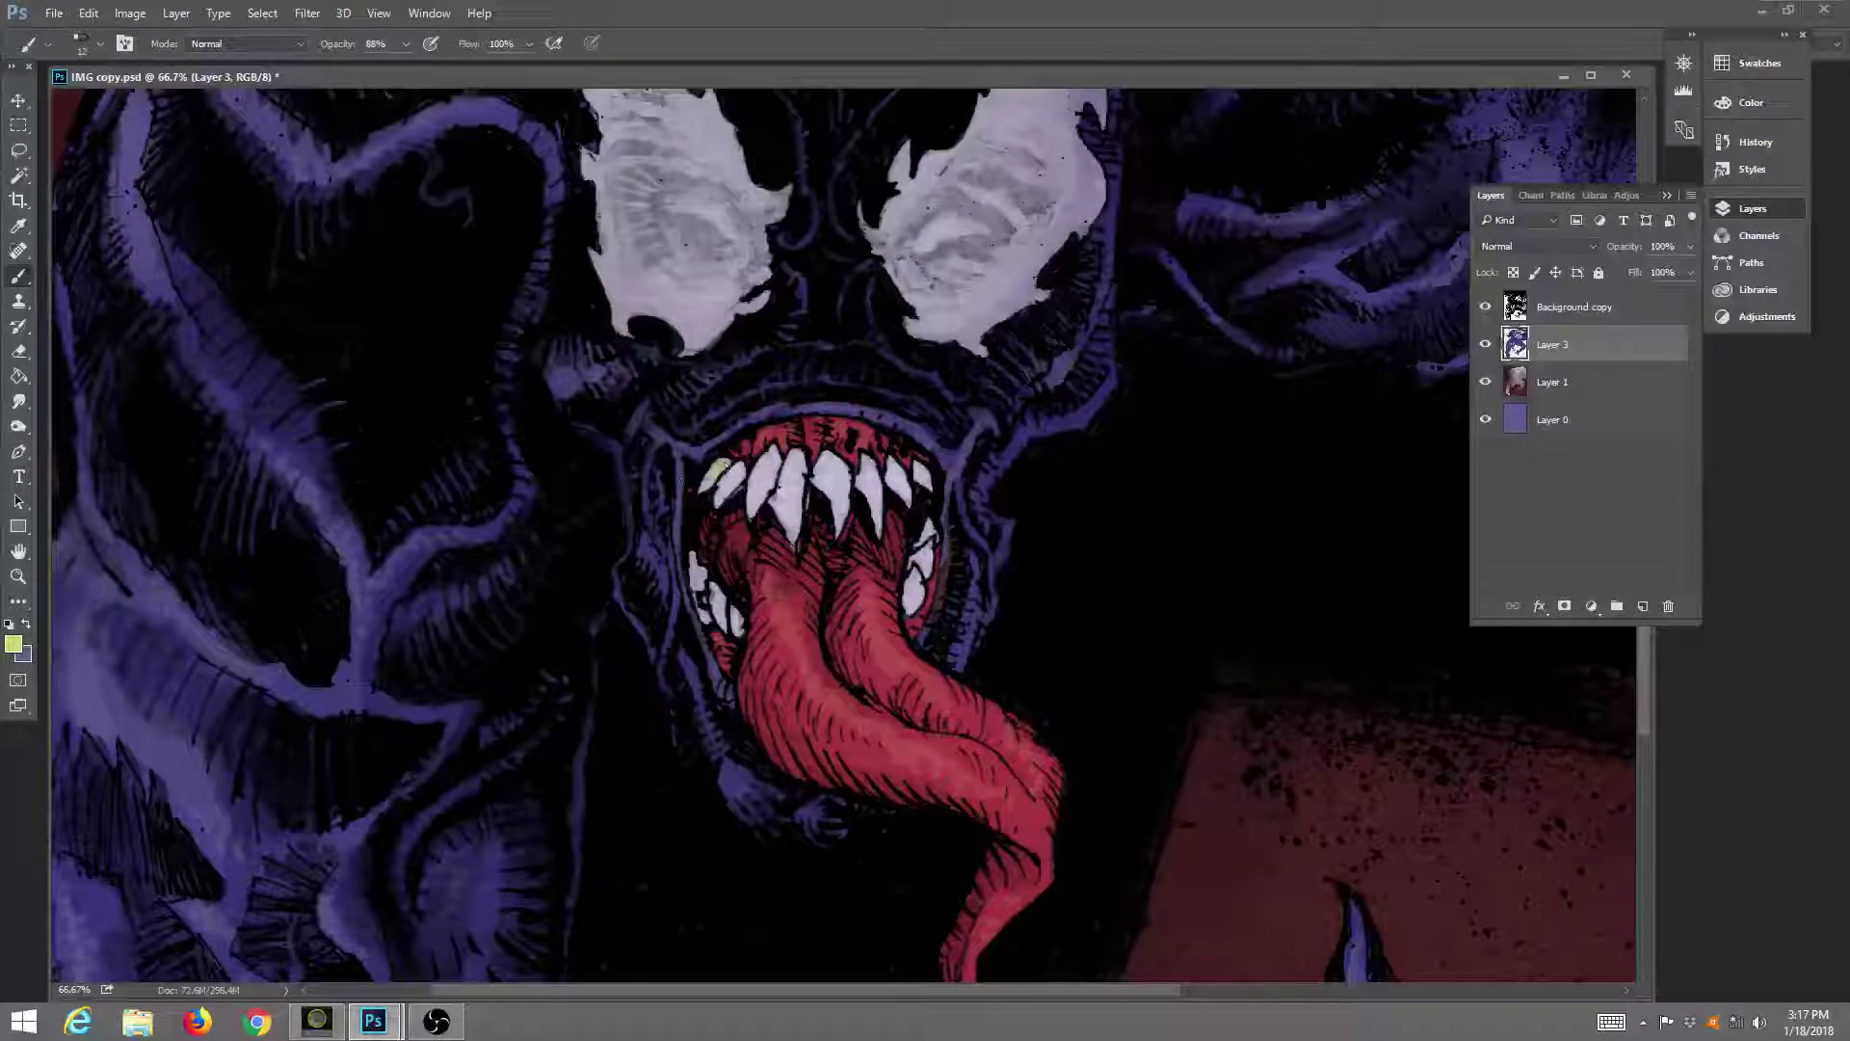
# Zoom the teeth to 200% and paint the first three upper teeth pale yellow.
pyautogui.click(17, 575)
pyautogui.click(824, 498)
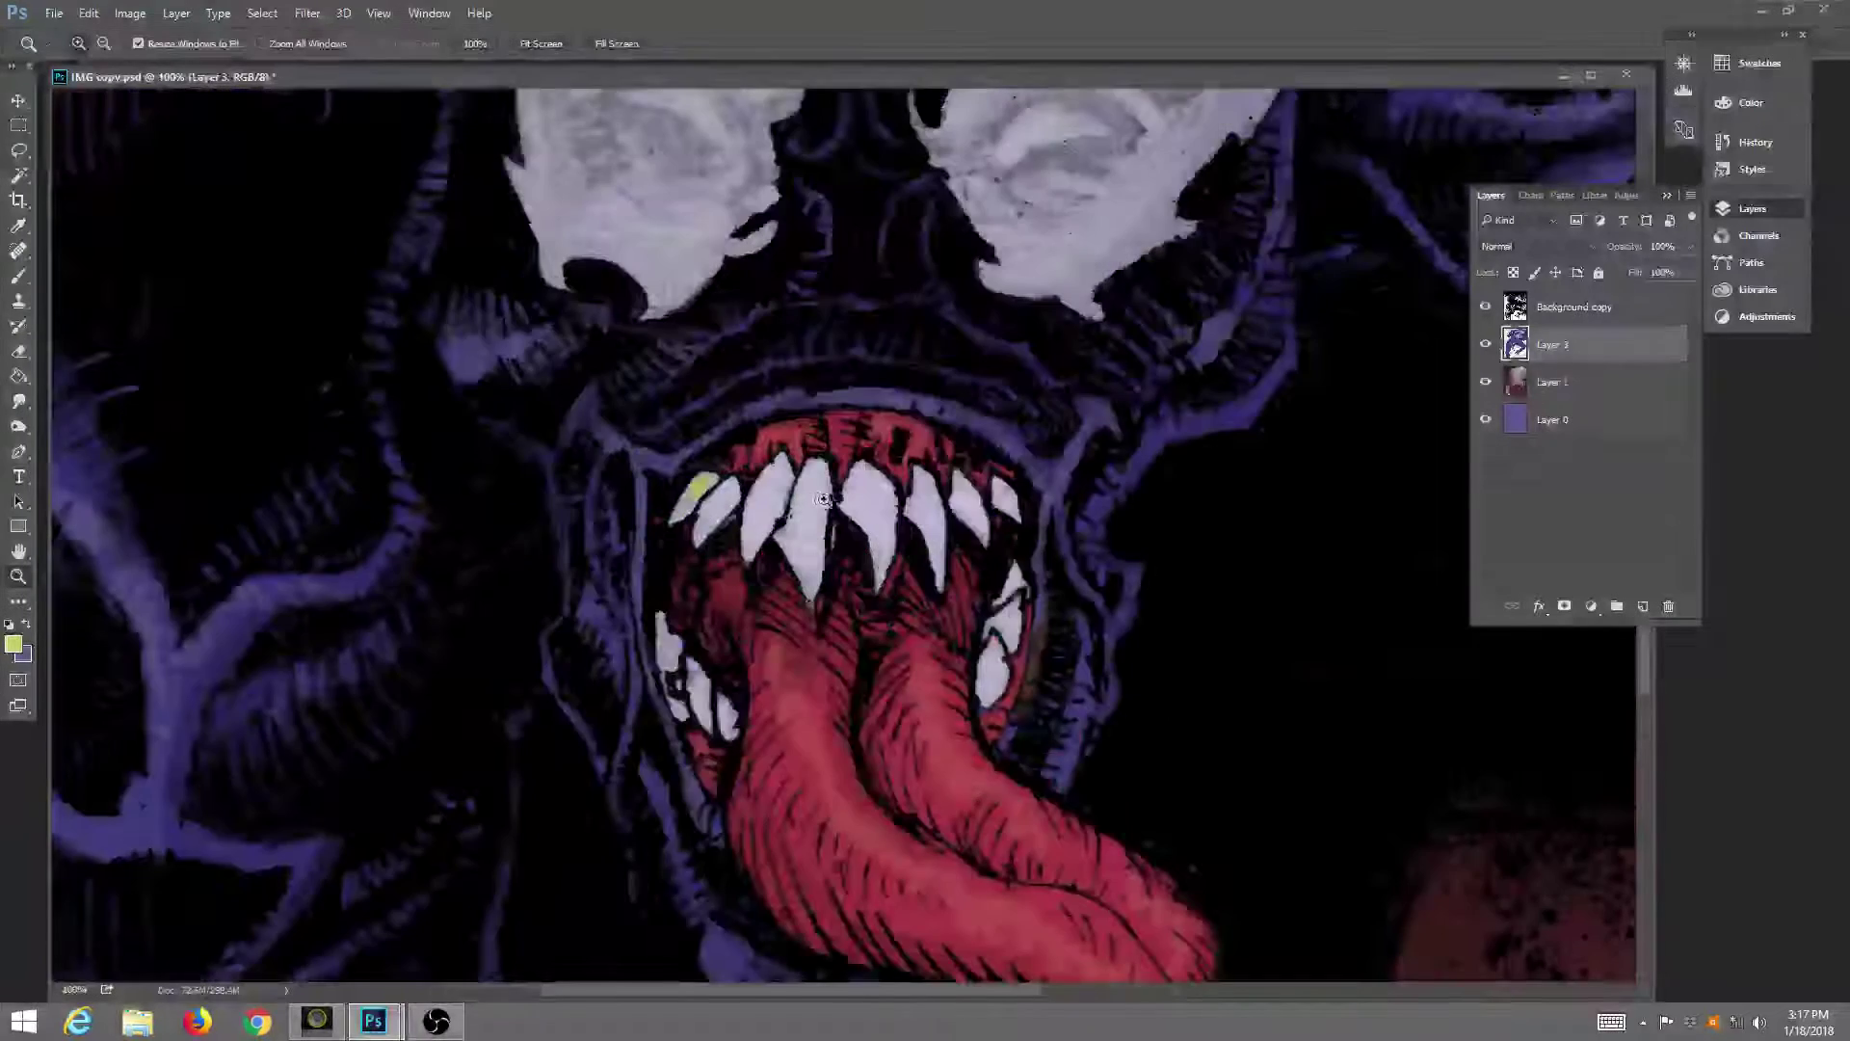
pyautogui.click(824, 499)
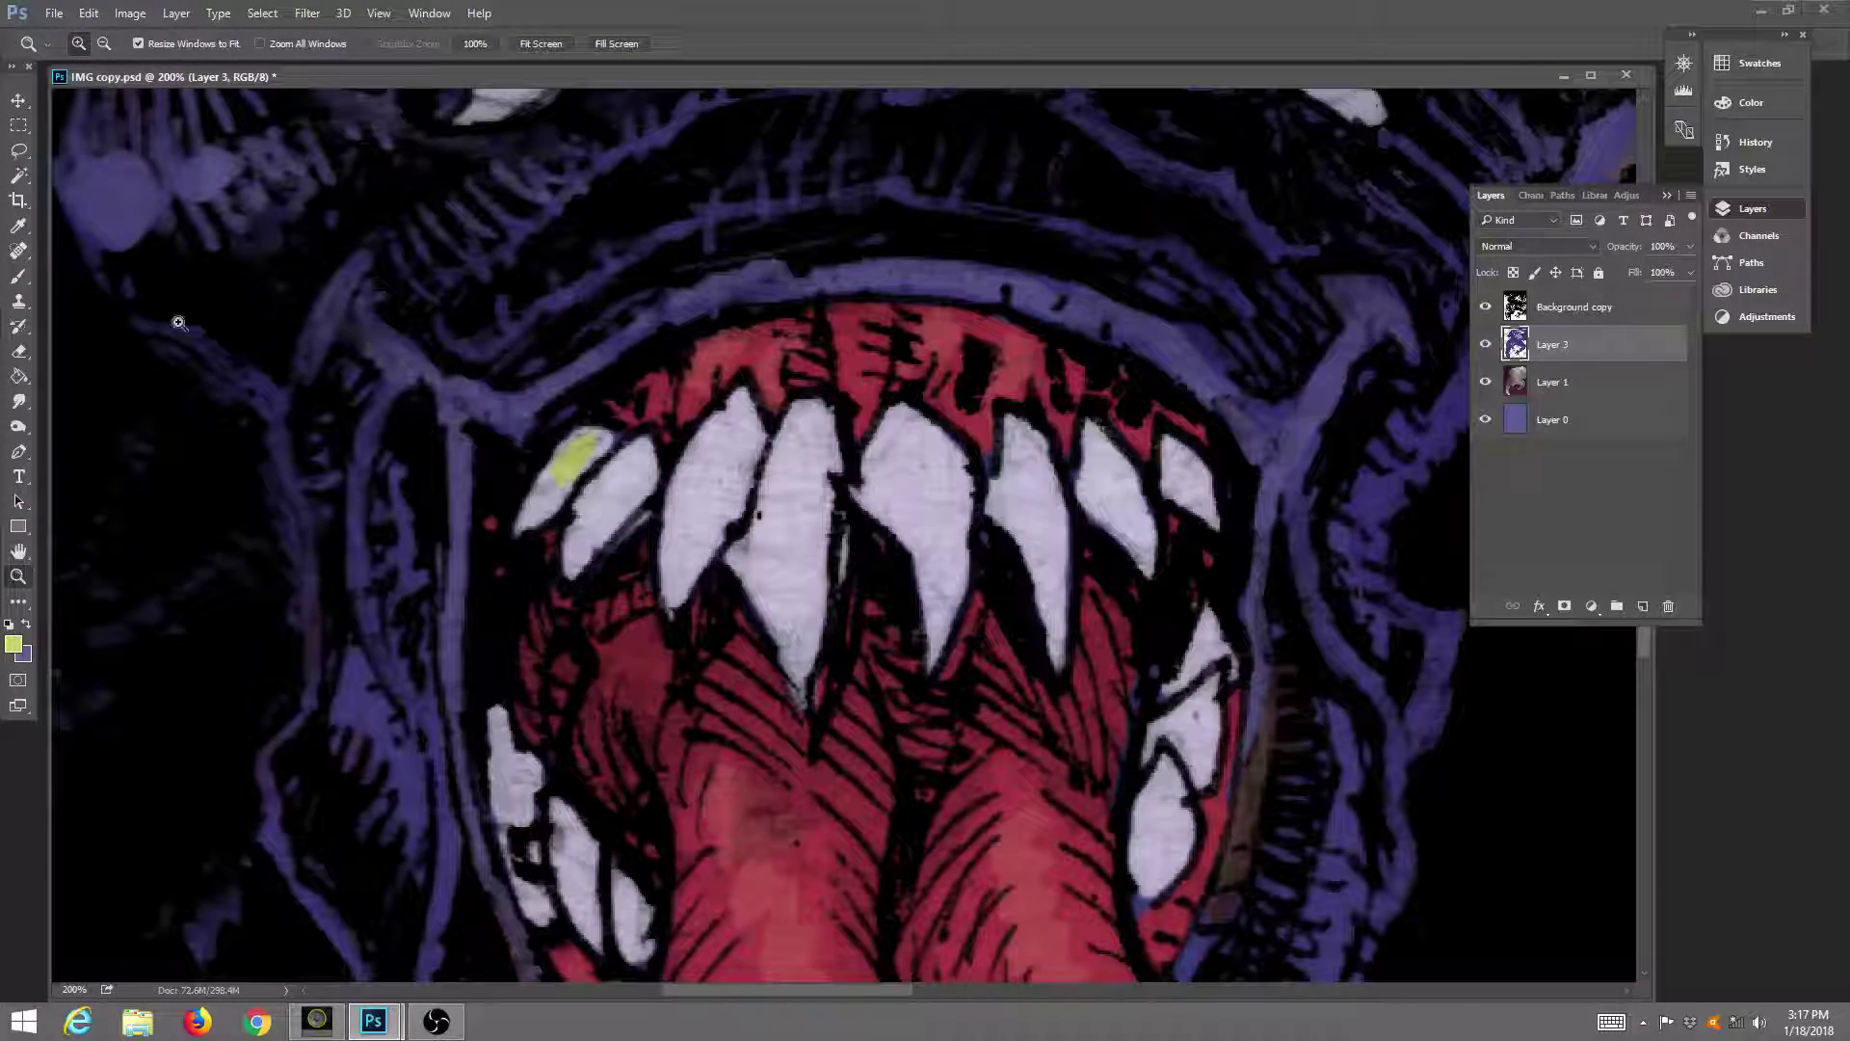
pyautogui.click(21, 276)
pyautogui.moveTo(603, 443)
pyautogui.mouseDown()
pyautogui.moveTo(532, 503)
pyautogui.moveTo(579, 480)
pyautogui.mouseUp()
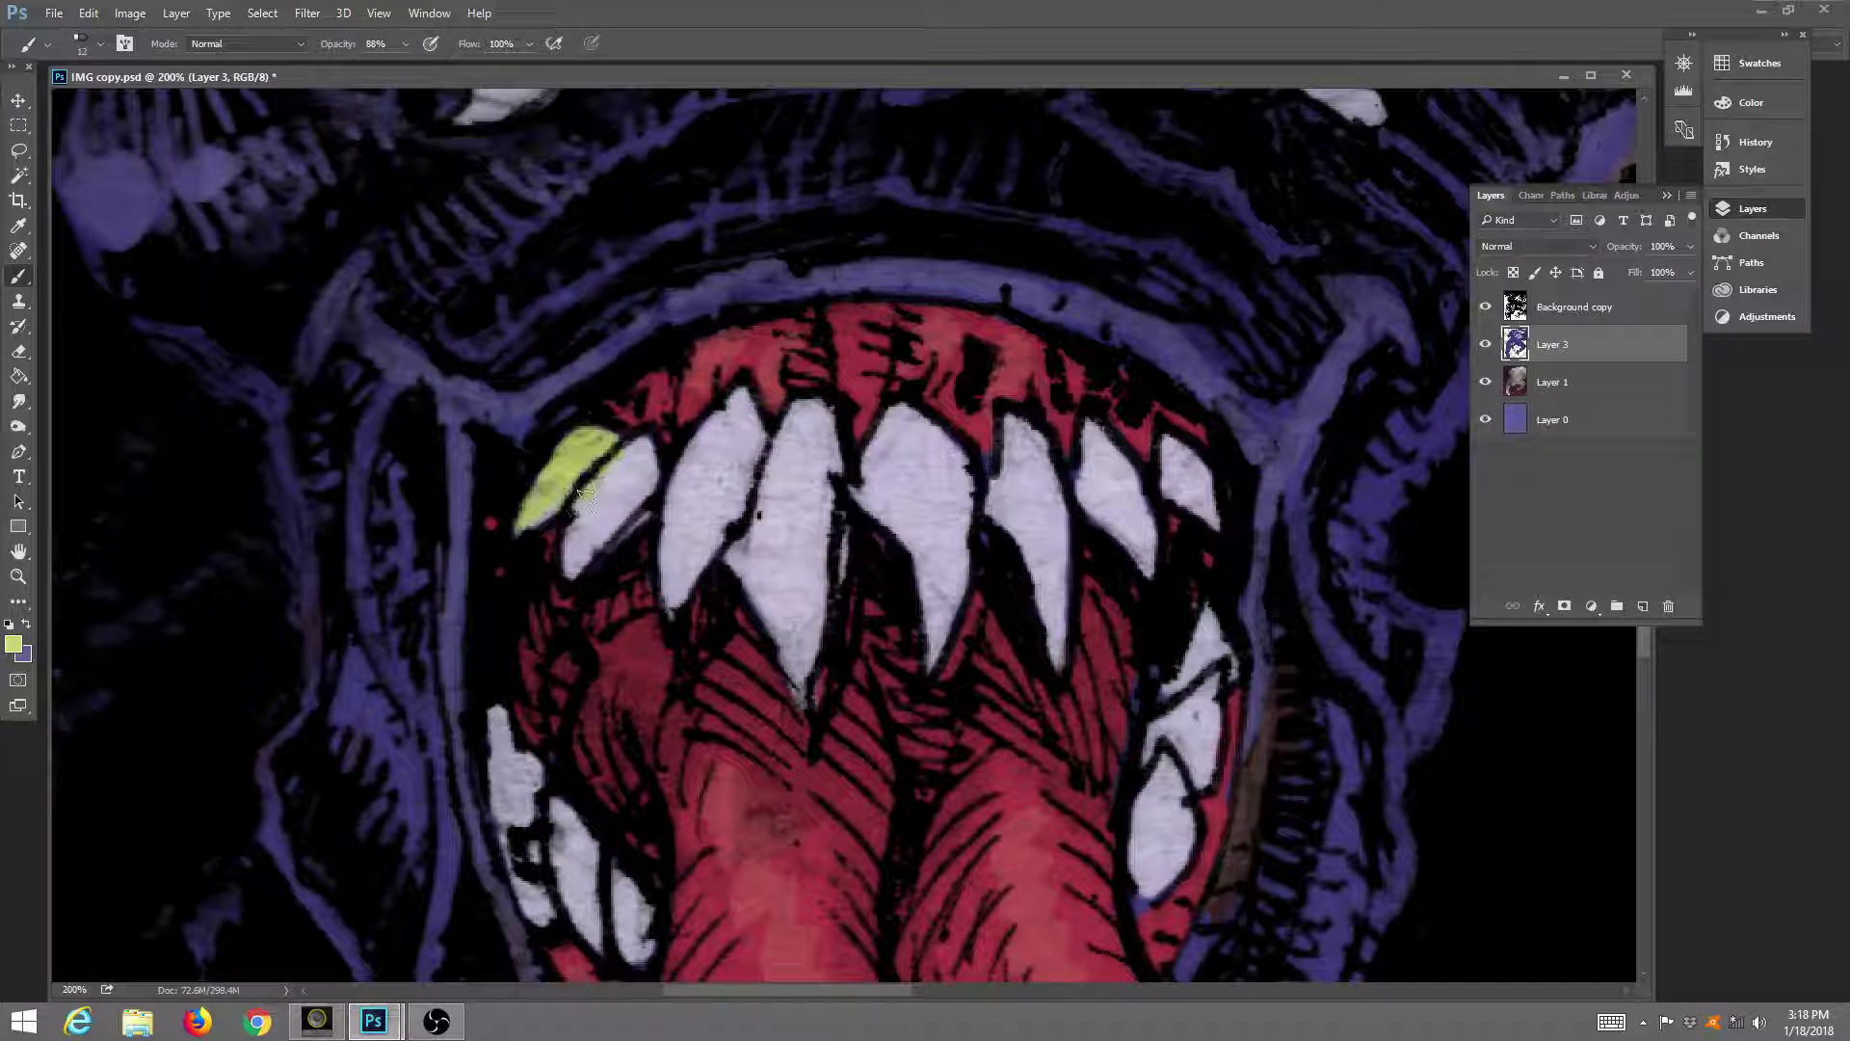
pyautogui.moveTo(577, 578)
pyautogui.mouseDown()
pyautogui.moveTo(650, 494)
pyautogui.moveTo(644, 451)
pyautogui.moveTo(588, 531)
pyautogui.moveTo(636, 479)
pyautogui.mouseUp()
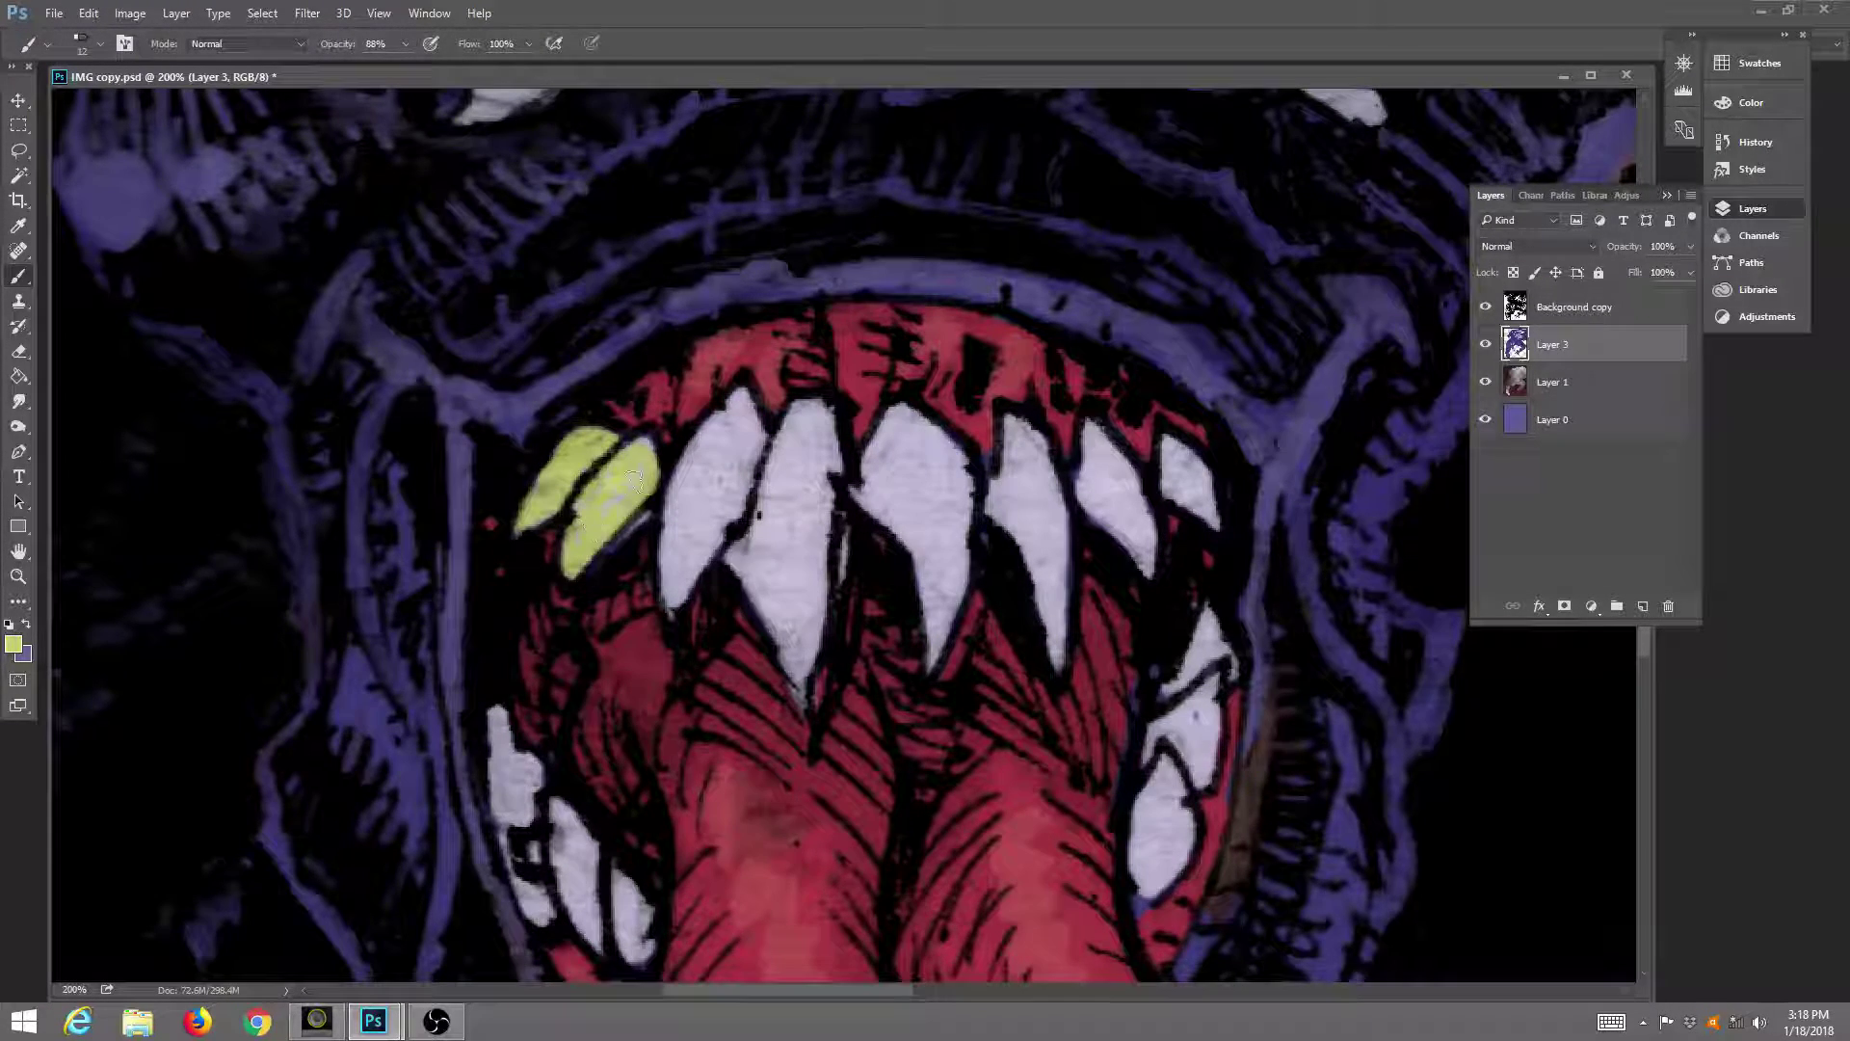
pyautogui.moveTo(734, 424); pyautogui.dragTo(721, 426)
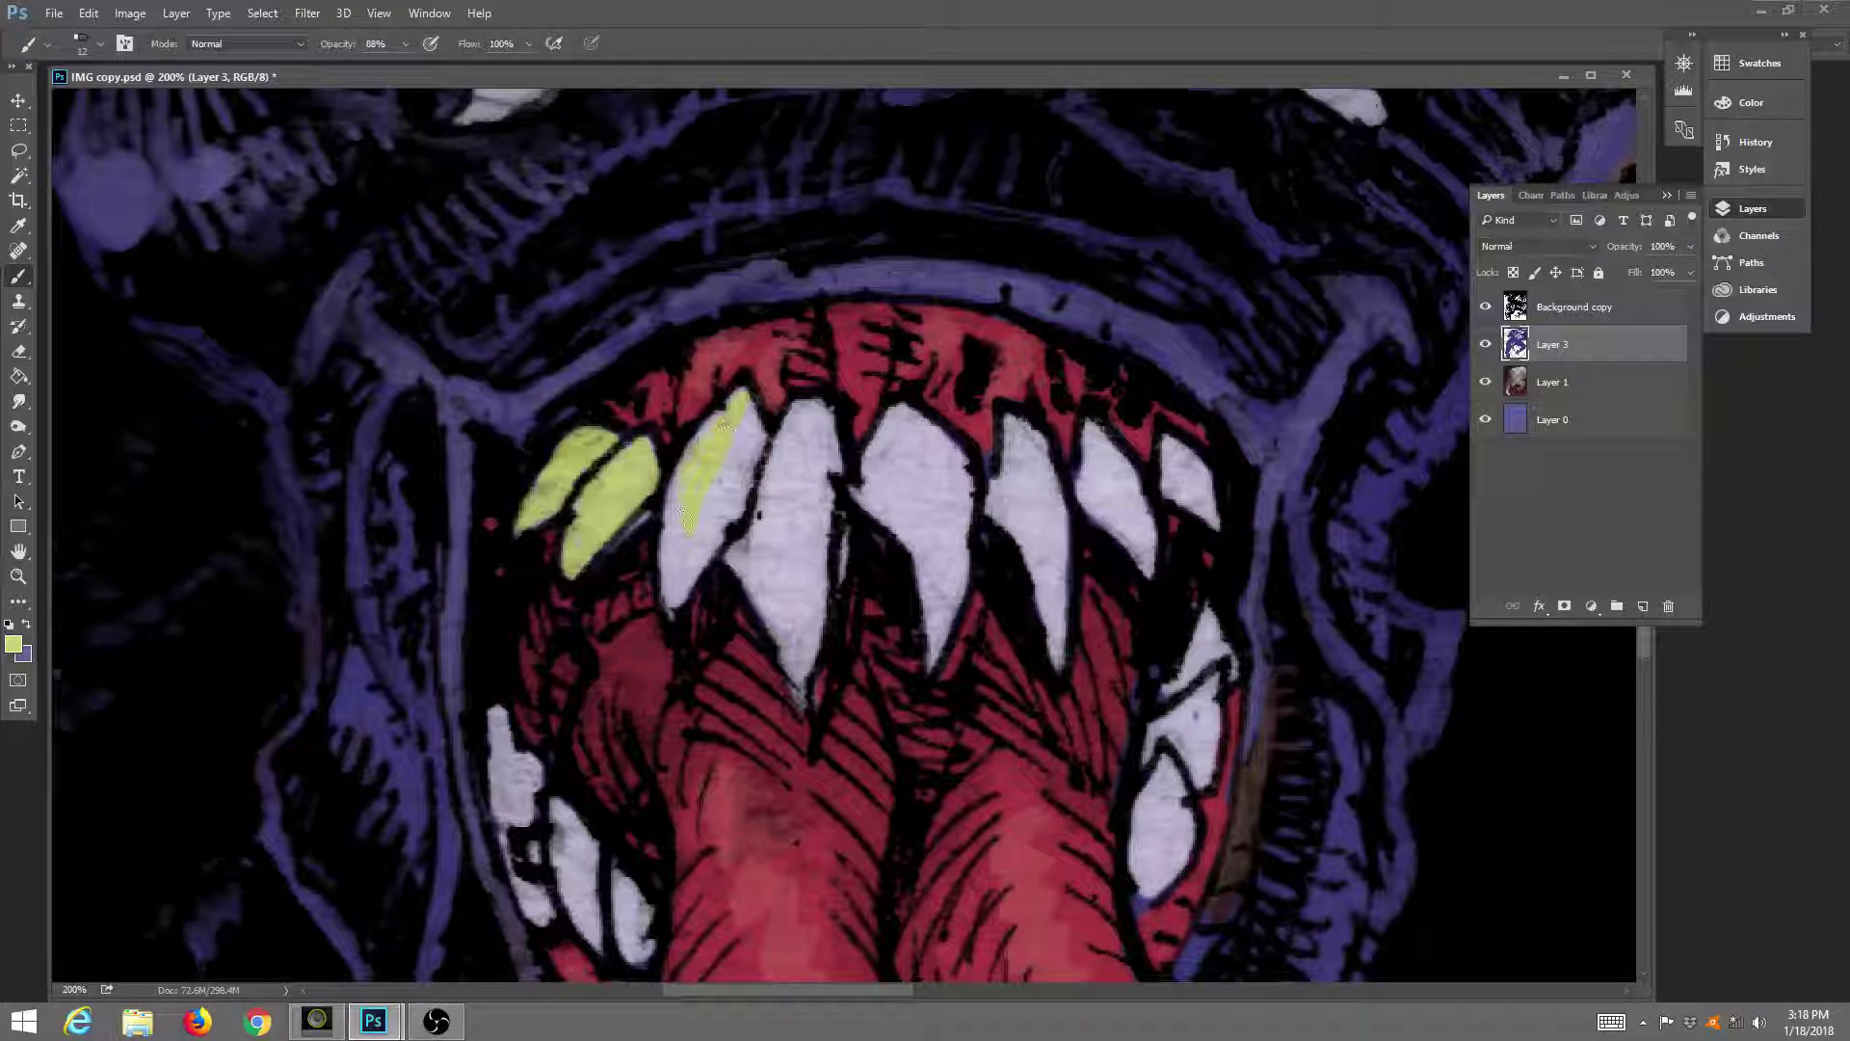
pyautogui.moveTo(675, 520); pyautogui.dragTo(672, 614)
pyautogui.moveTo(727, 528)
pyautogui.mouseDown()
pyautogui.moveTo(696, 549)
pyautogui.moveTo(705, 572)
pyautogui.mouseUp()
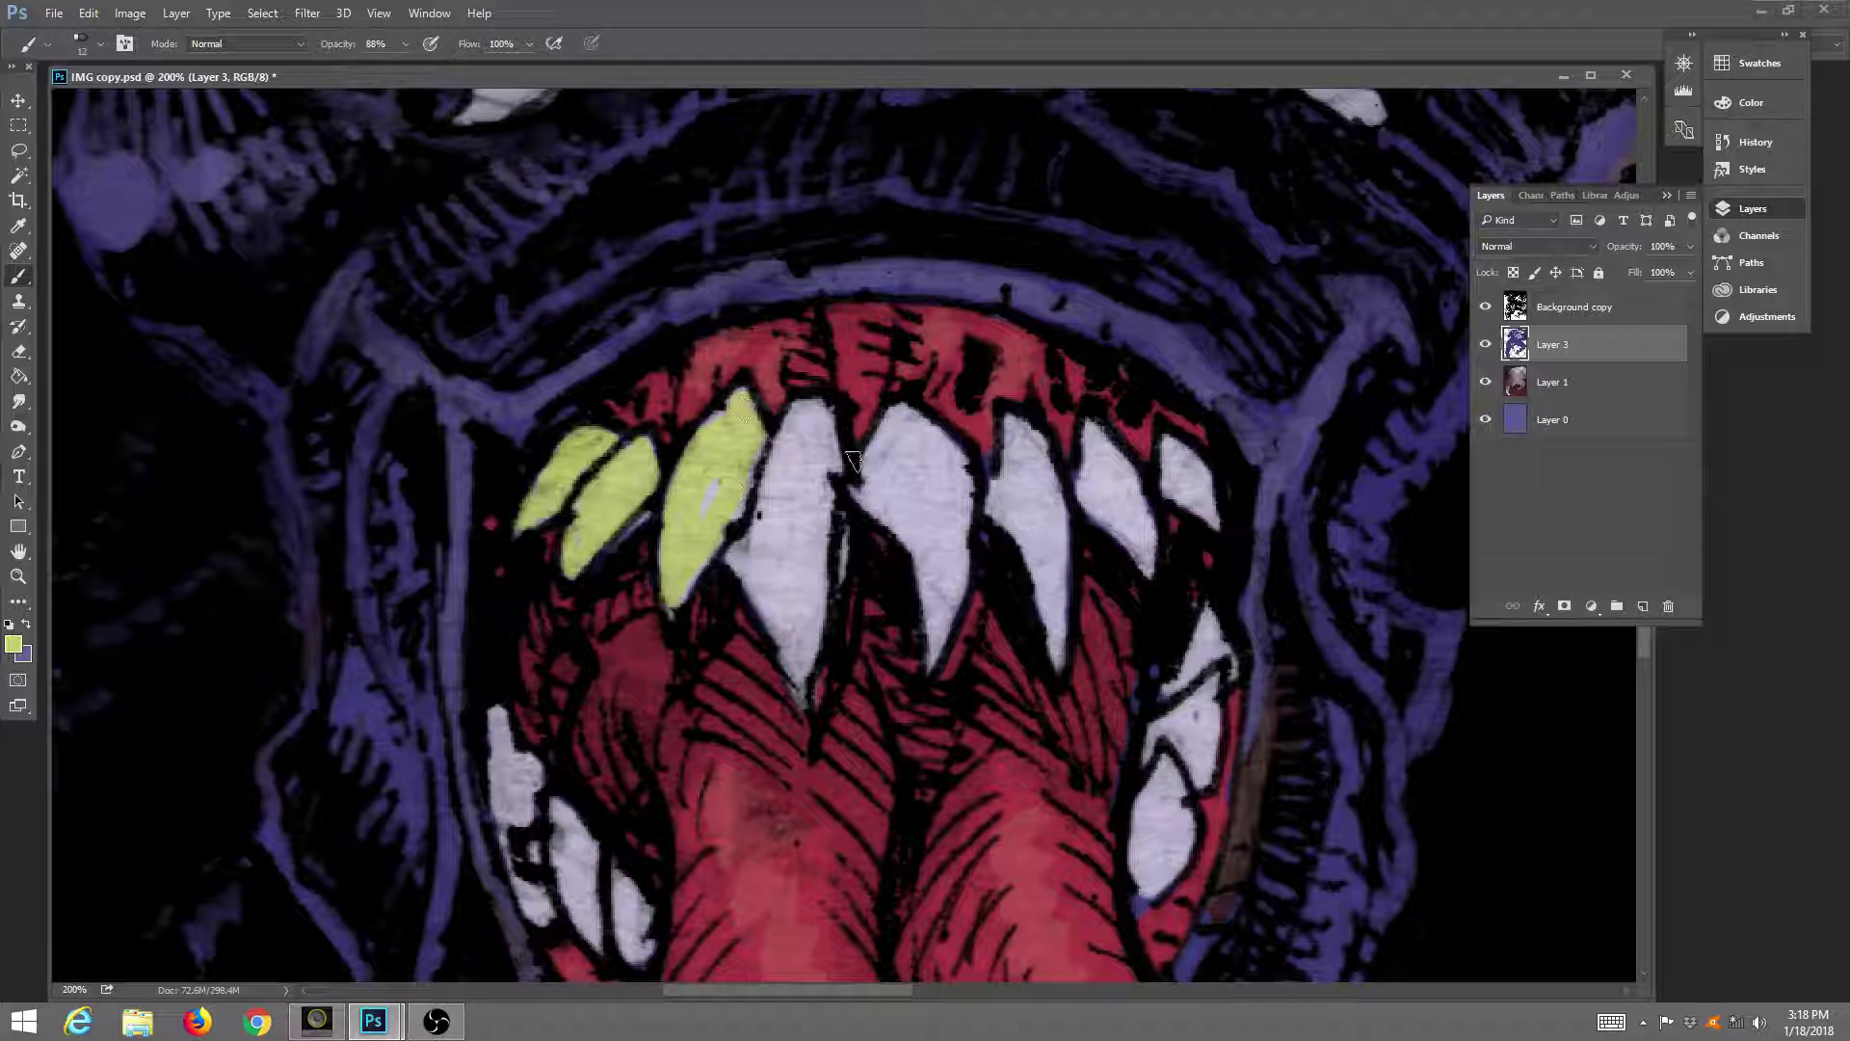
# Paint the fourth upper tooth and the lower-left and lower-right teeth pale yellow.
pyautogui.moveTo(808, 414); pyautogui.dragTo(786, 446)
pyautogui.moveTo(768, 552); pyautogui.dragTo(751, 573)
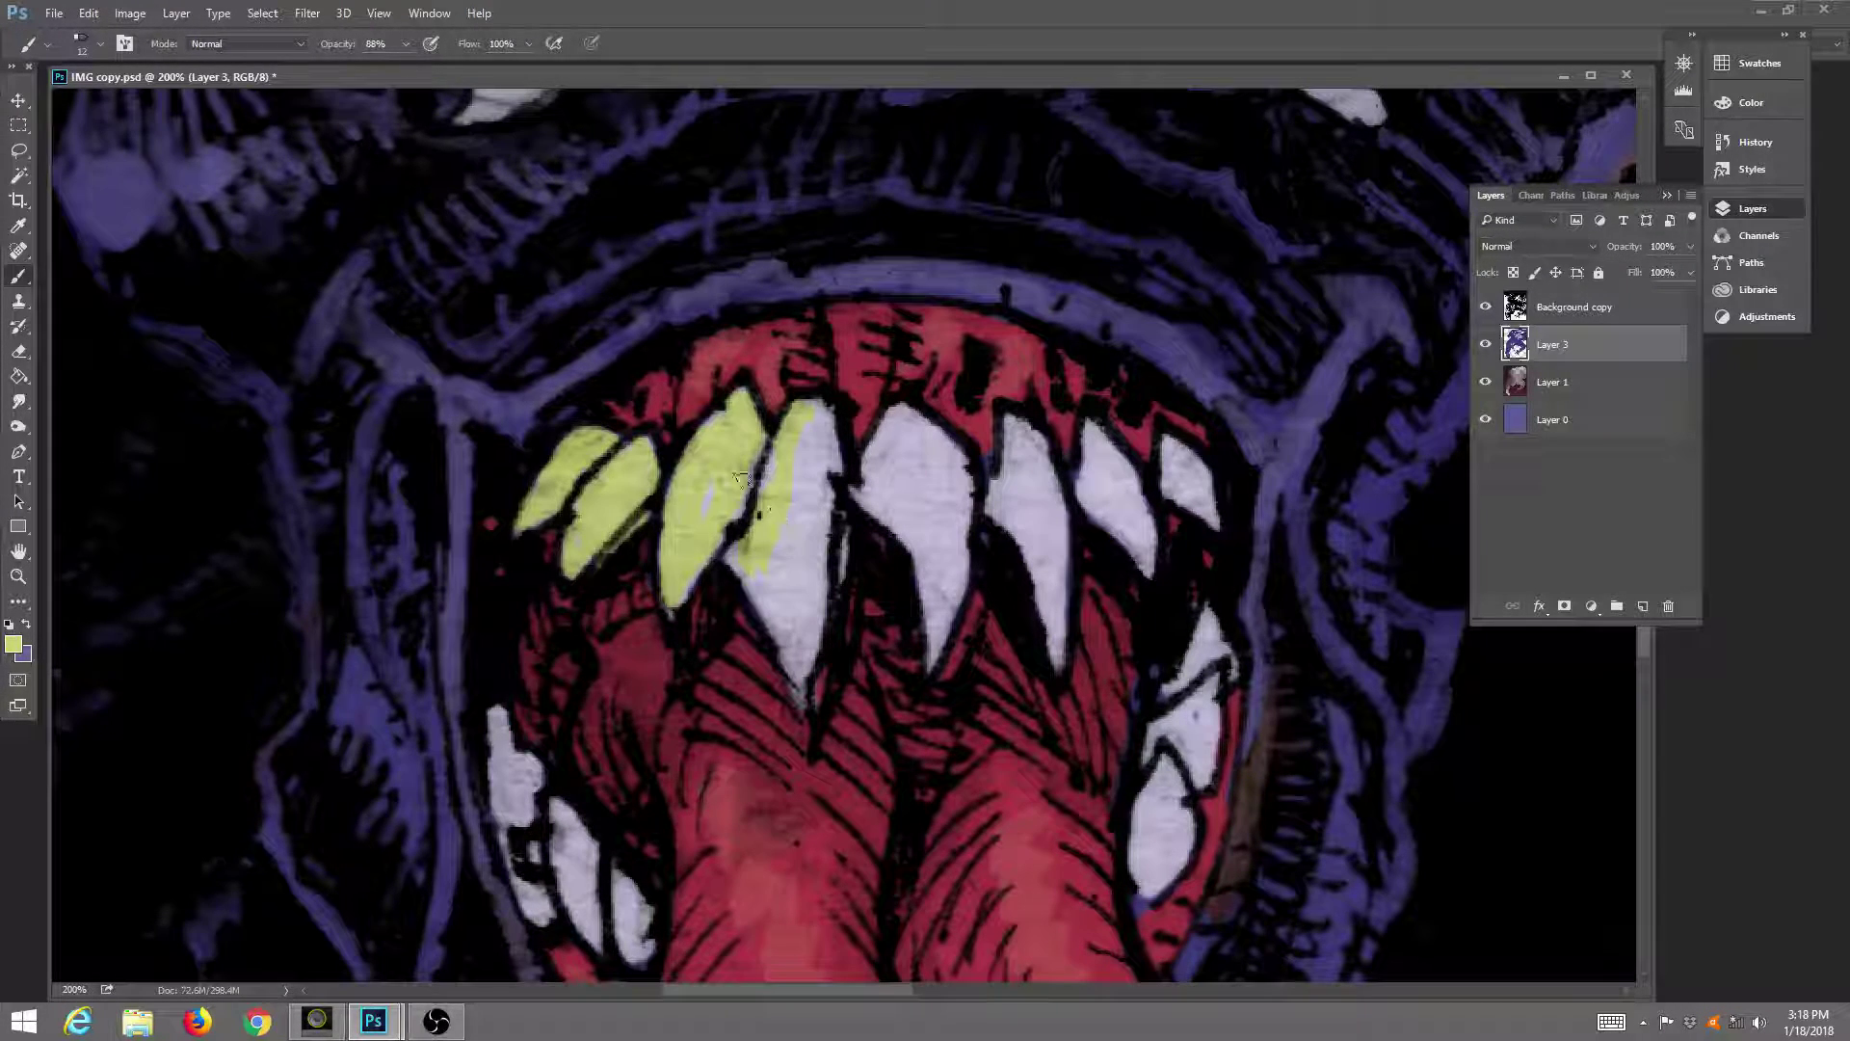
pyautogui.moveTo(788, 469)
pyautogui.mouseDown()
pyautogui.moveTo(823, 416)
pyautogui.moveTo(826, 516)
pyautogui.moveTo(798, 618)
pyautogui.moveTo(789, 471)
pyautogui.moveTo(759, 546)
pyautogui.moveTo(798, 665)
pyautogui.moveTo(852, 532)
pyautogui.moveTo(856, 605)
pyautogui.moveTo(822, 713)
pyautogui.mouseUp()
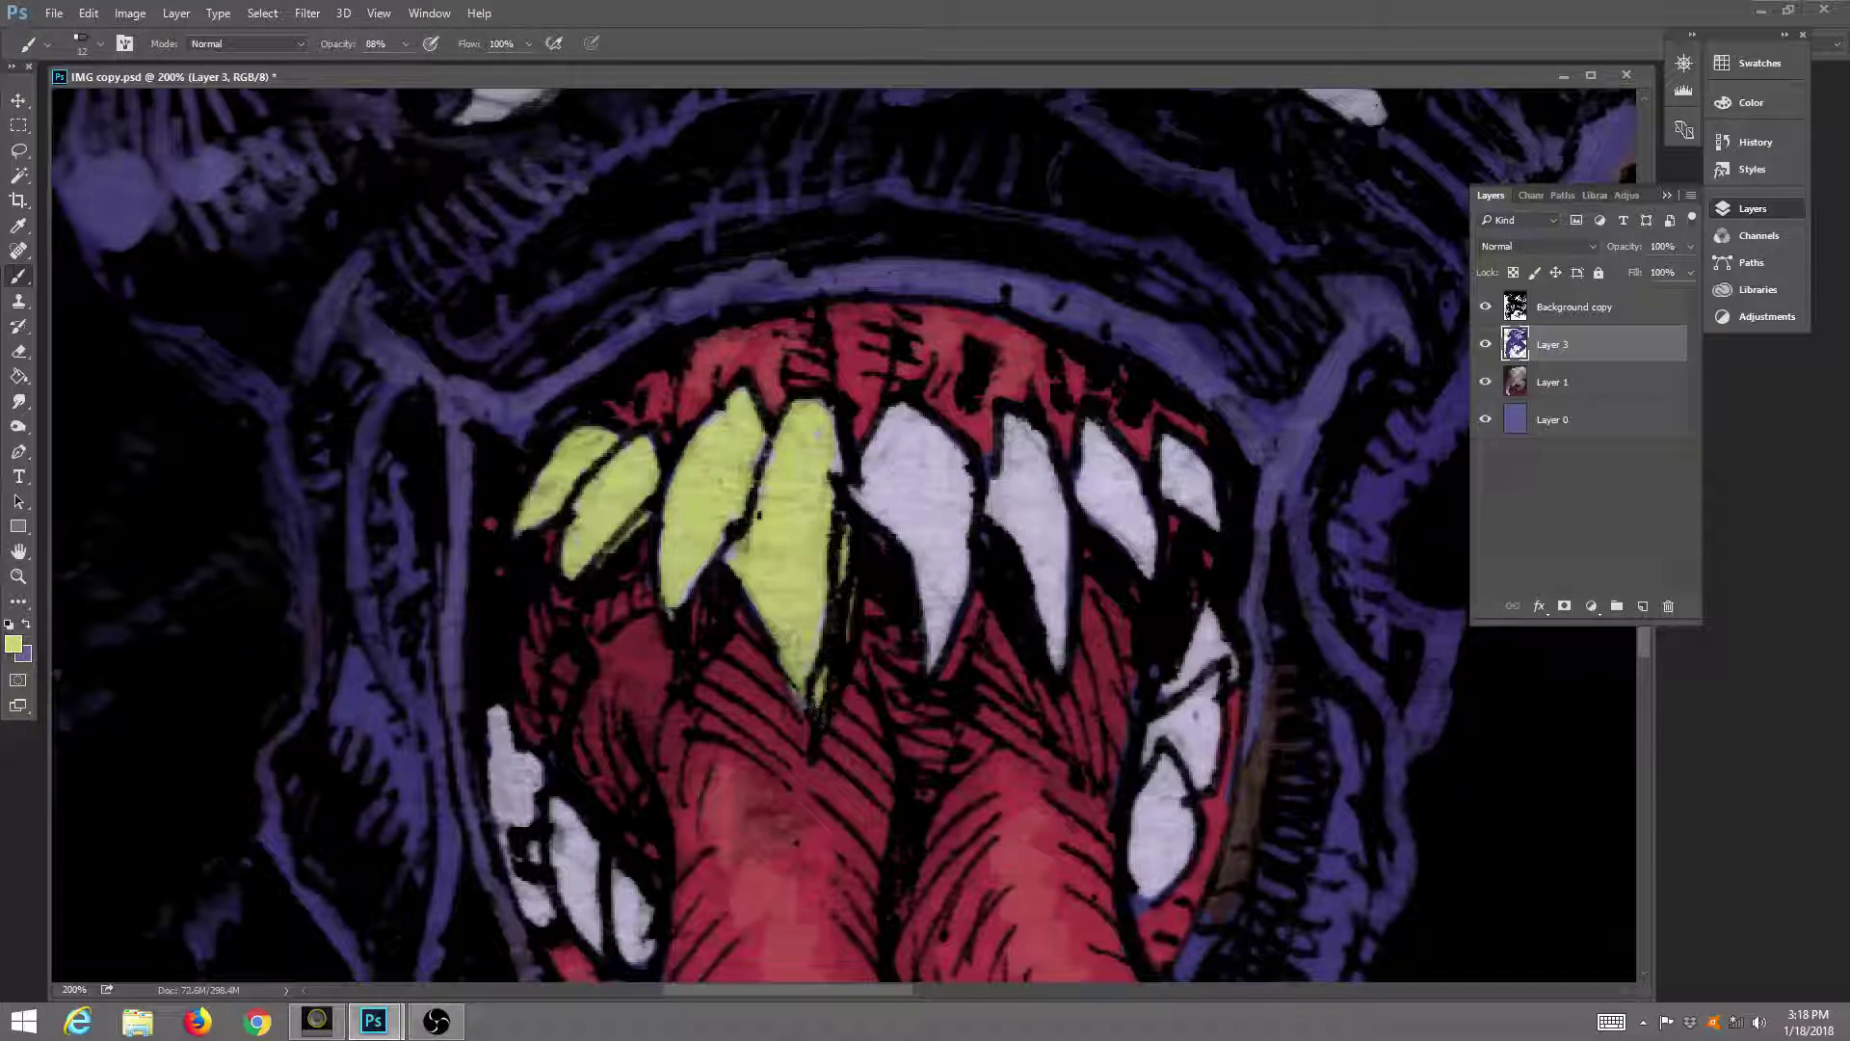
pyautogui.moveTo(503, 747)
pyautogui.mouseDown()
pyautogui.moveTo(517, 825)
pyautogui.moveTo(513, 761)
pyautogui.moveTo(532, 759)
pyautogui.moveTo(523, 865)
pyautogui.moveTo(499, 784)
pyautogui.moveTo(537, 911)
pyautogui.moveTo(567, 832)
pyautogui.moveTo(594, 932)
pyautogui.moveTo(578, 824)
pyautogui.moveTo(615, 884)
pyautogui.moveTo(617, 865)
pyautogui.moveTo(637, 955)
pyautogui.moveTo(630, 891)
pyautogui.moveTo(625, 950)
pyautogui.moveTo(562, 887)
pyautogui.moveTo(547, 925)
pyautogui.mouseUp()
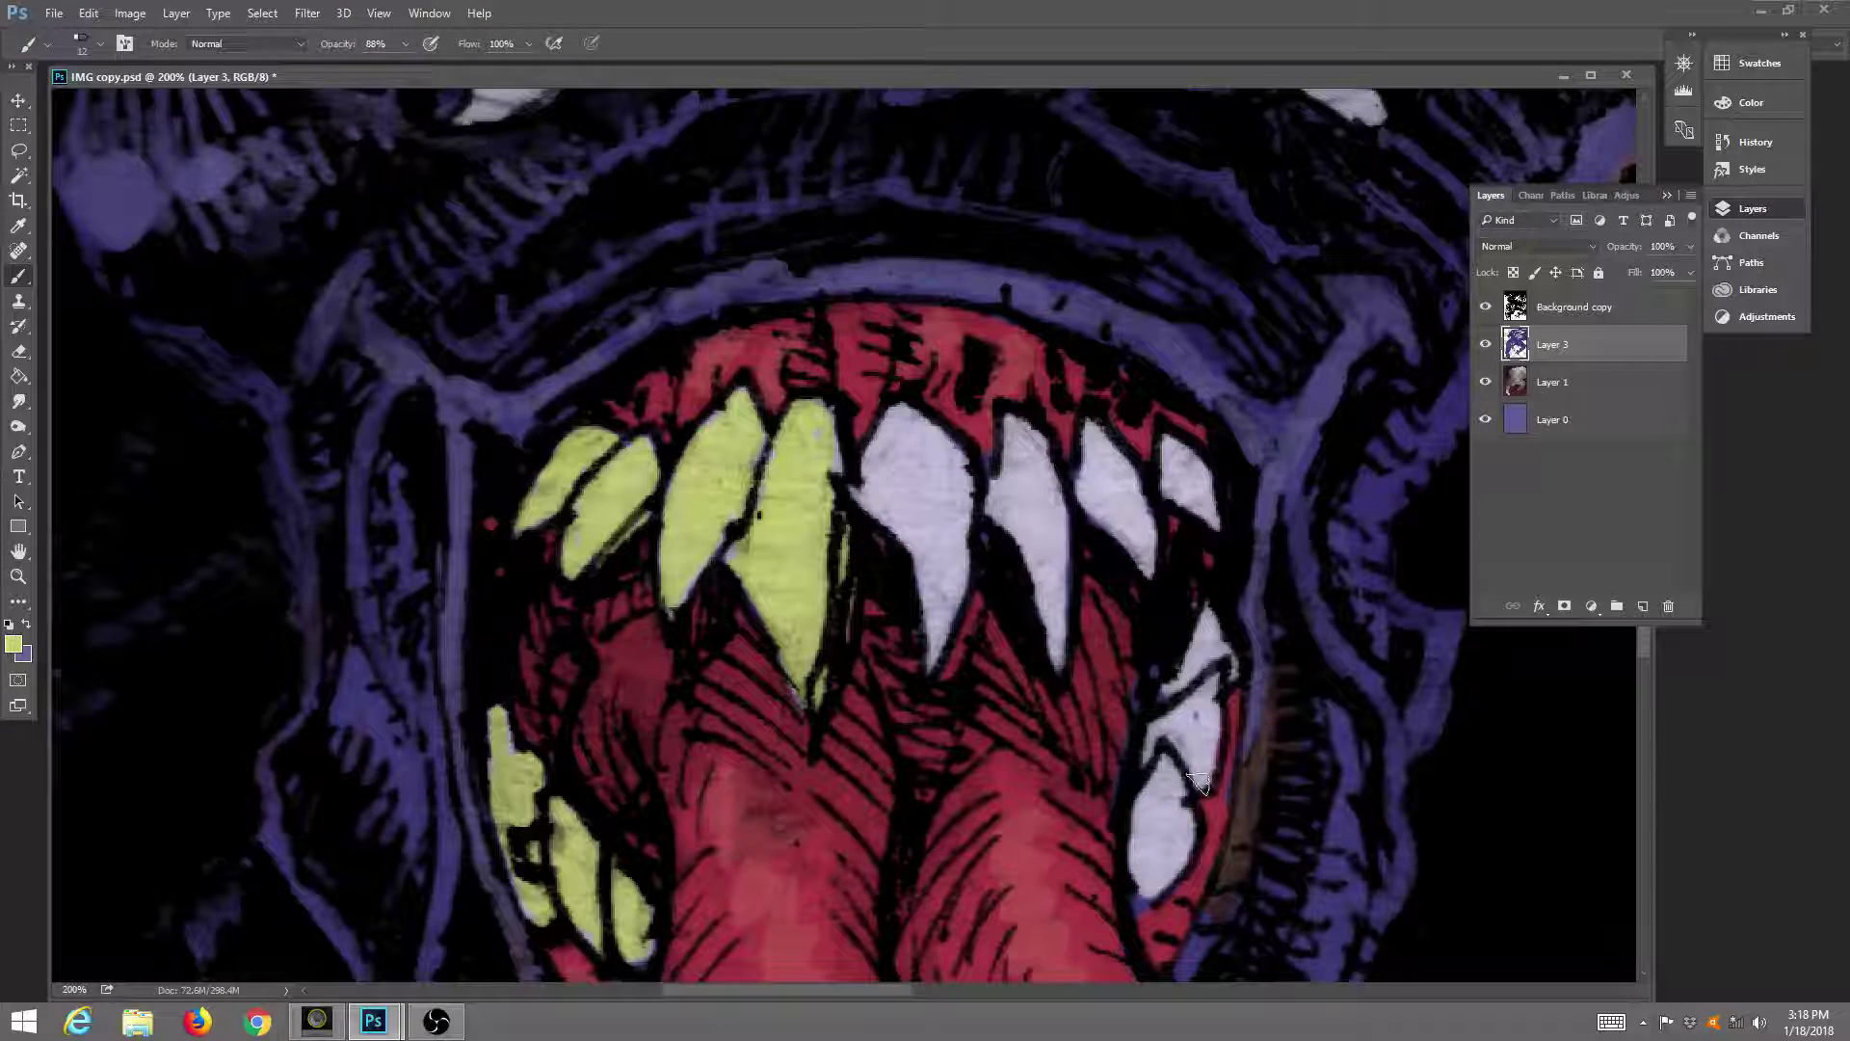
pyautogui.moveTo(1199, 783)
pyautogui.mouseDown()
pyautogui.moveTo(1145, 810)
pyautogui.moveTo(1159, 884)
pyautogui.moveTo(1174, 769)
pyautogui.moveTo(1167, 838)
pyautogui.mouseUp()
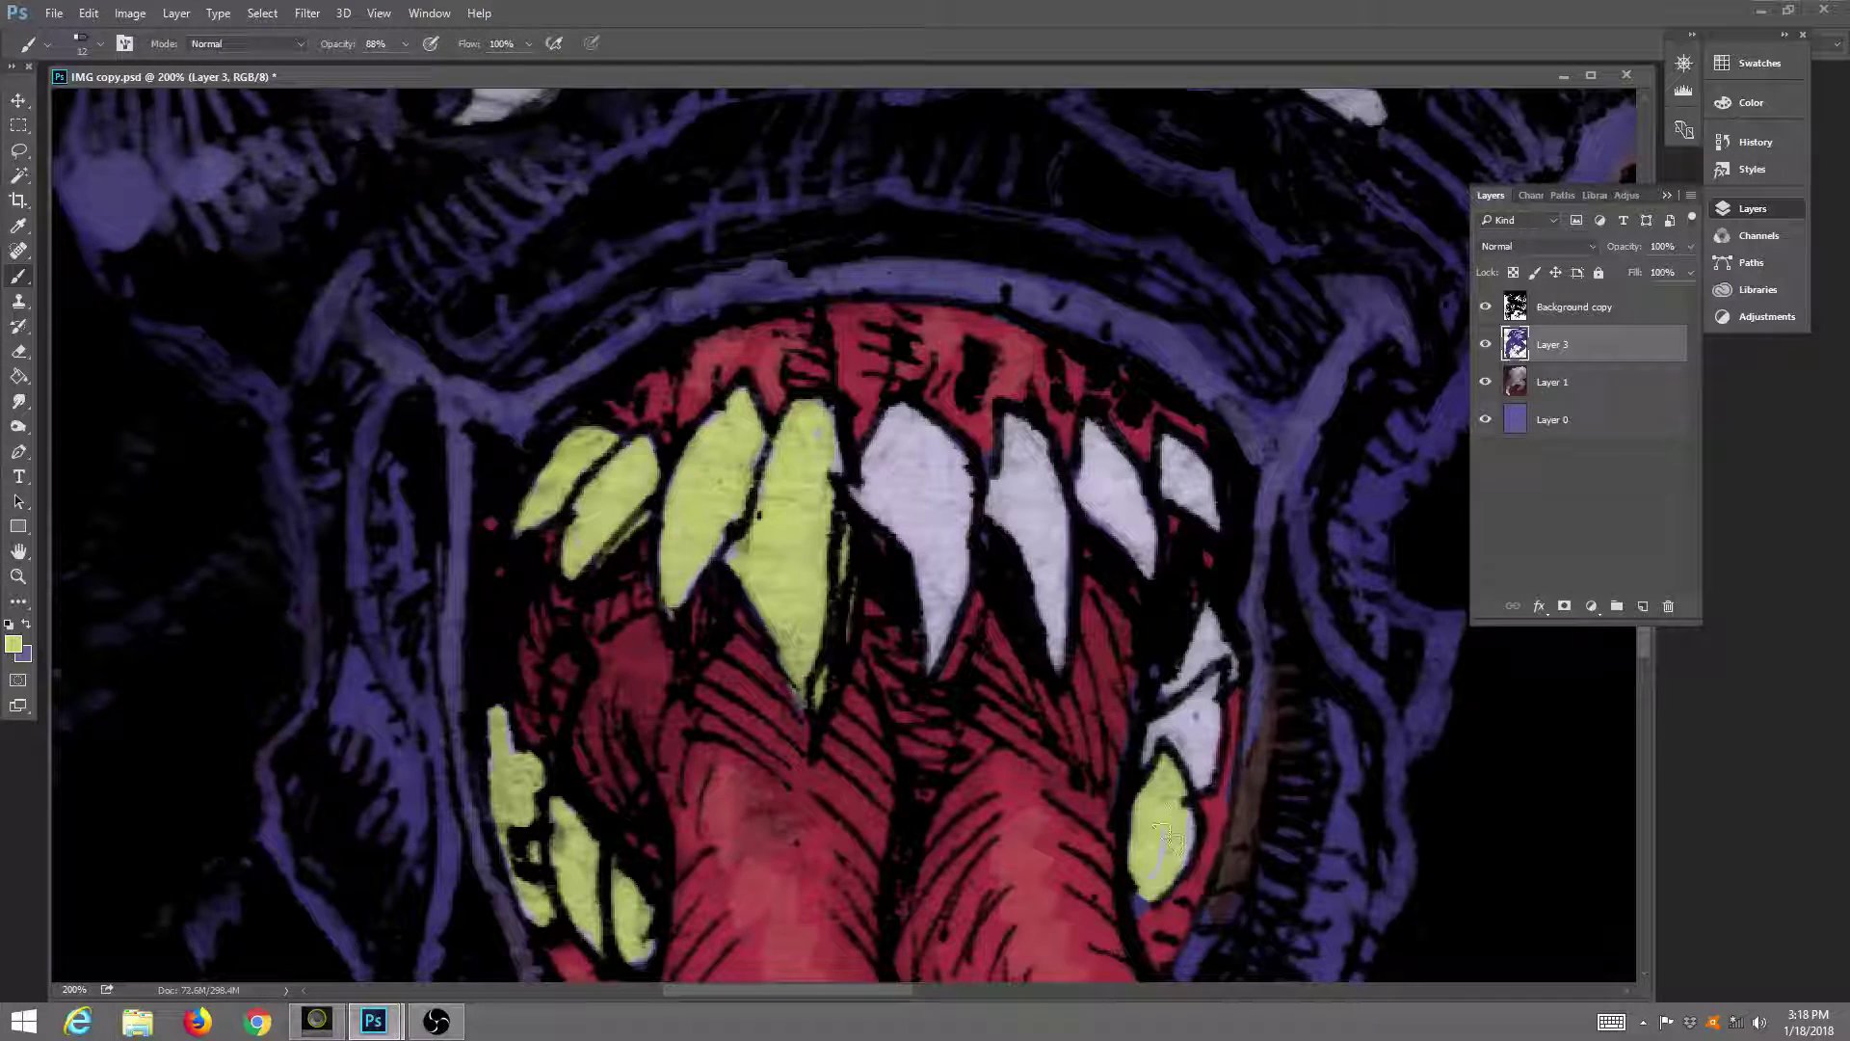
pyautogui.moveTo(1200, 734); pyautogui.dragTo(1205, 777)
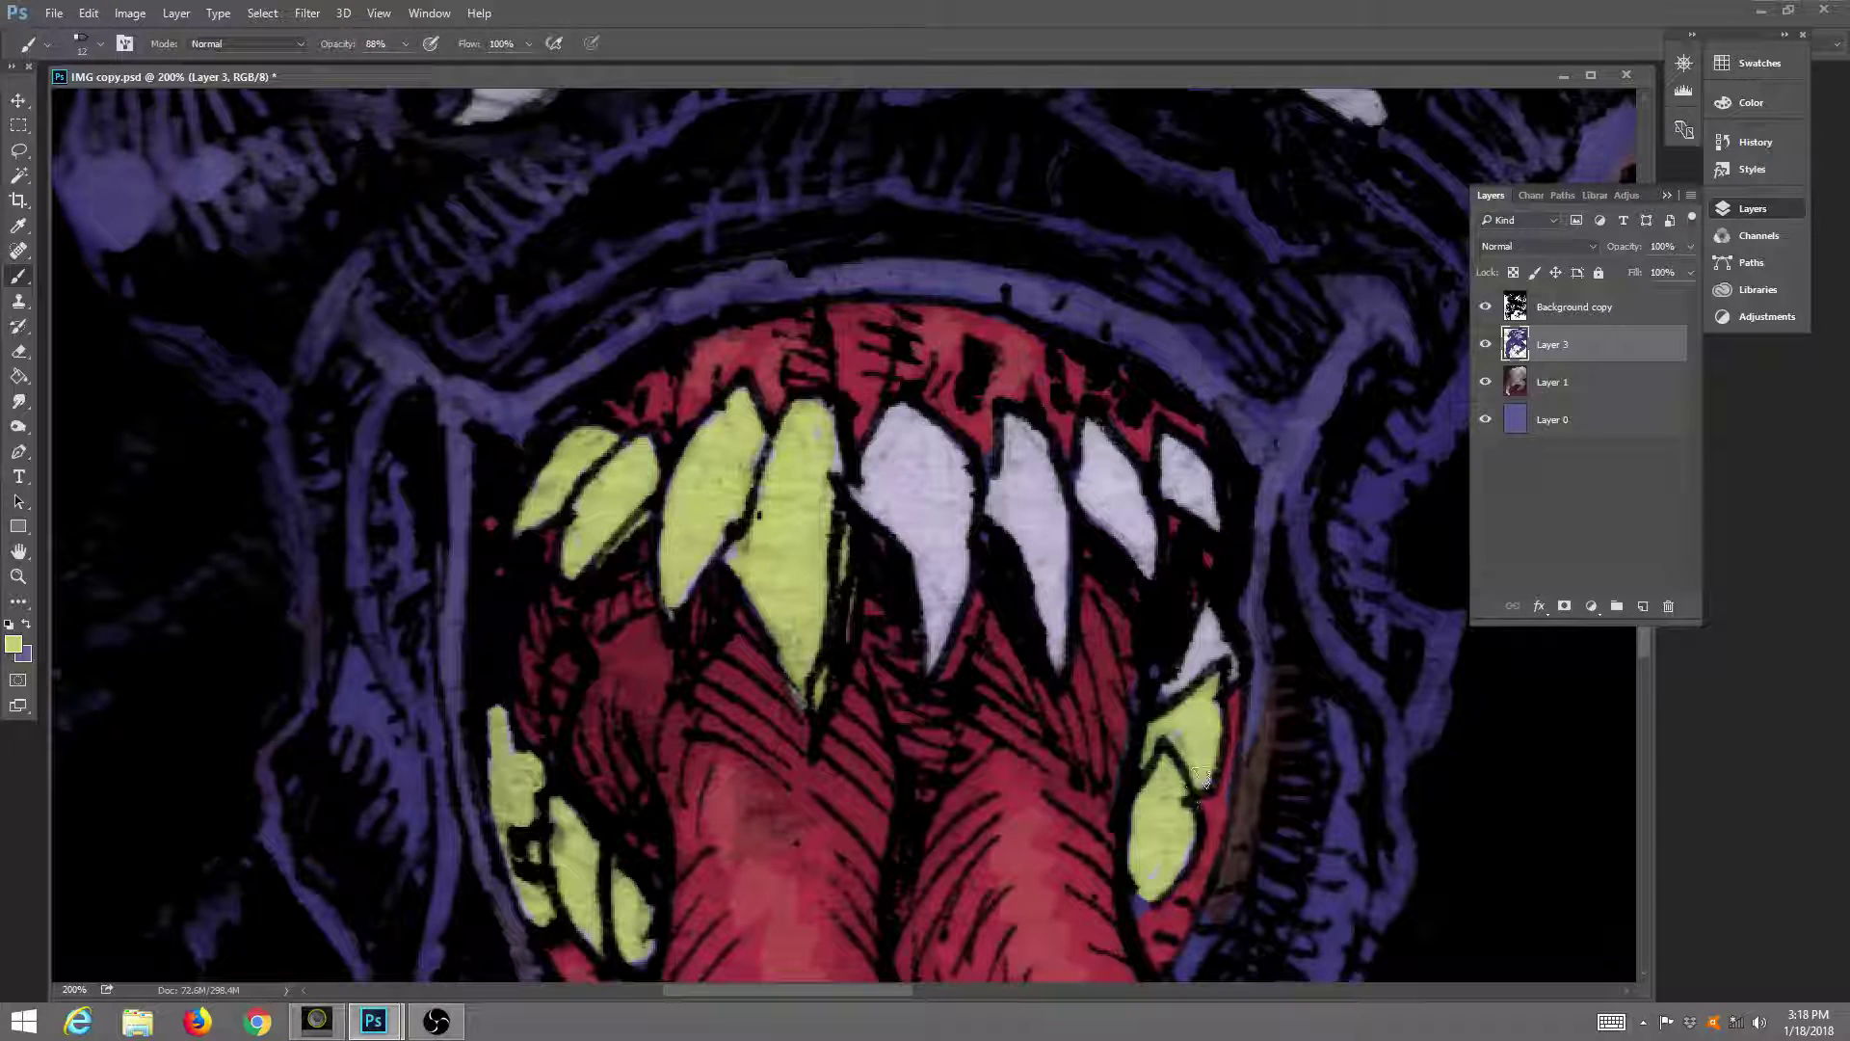
pyautogui.moveTo(1212, 625); pyautogui.dragTo(1212, 682)
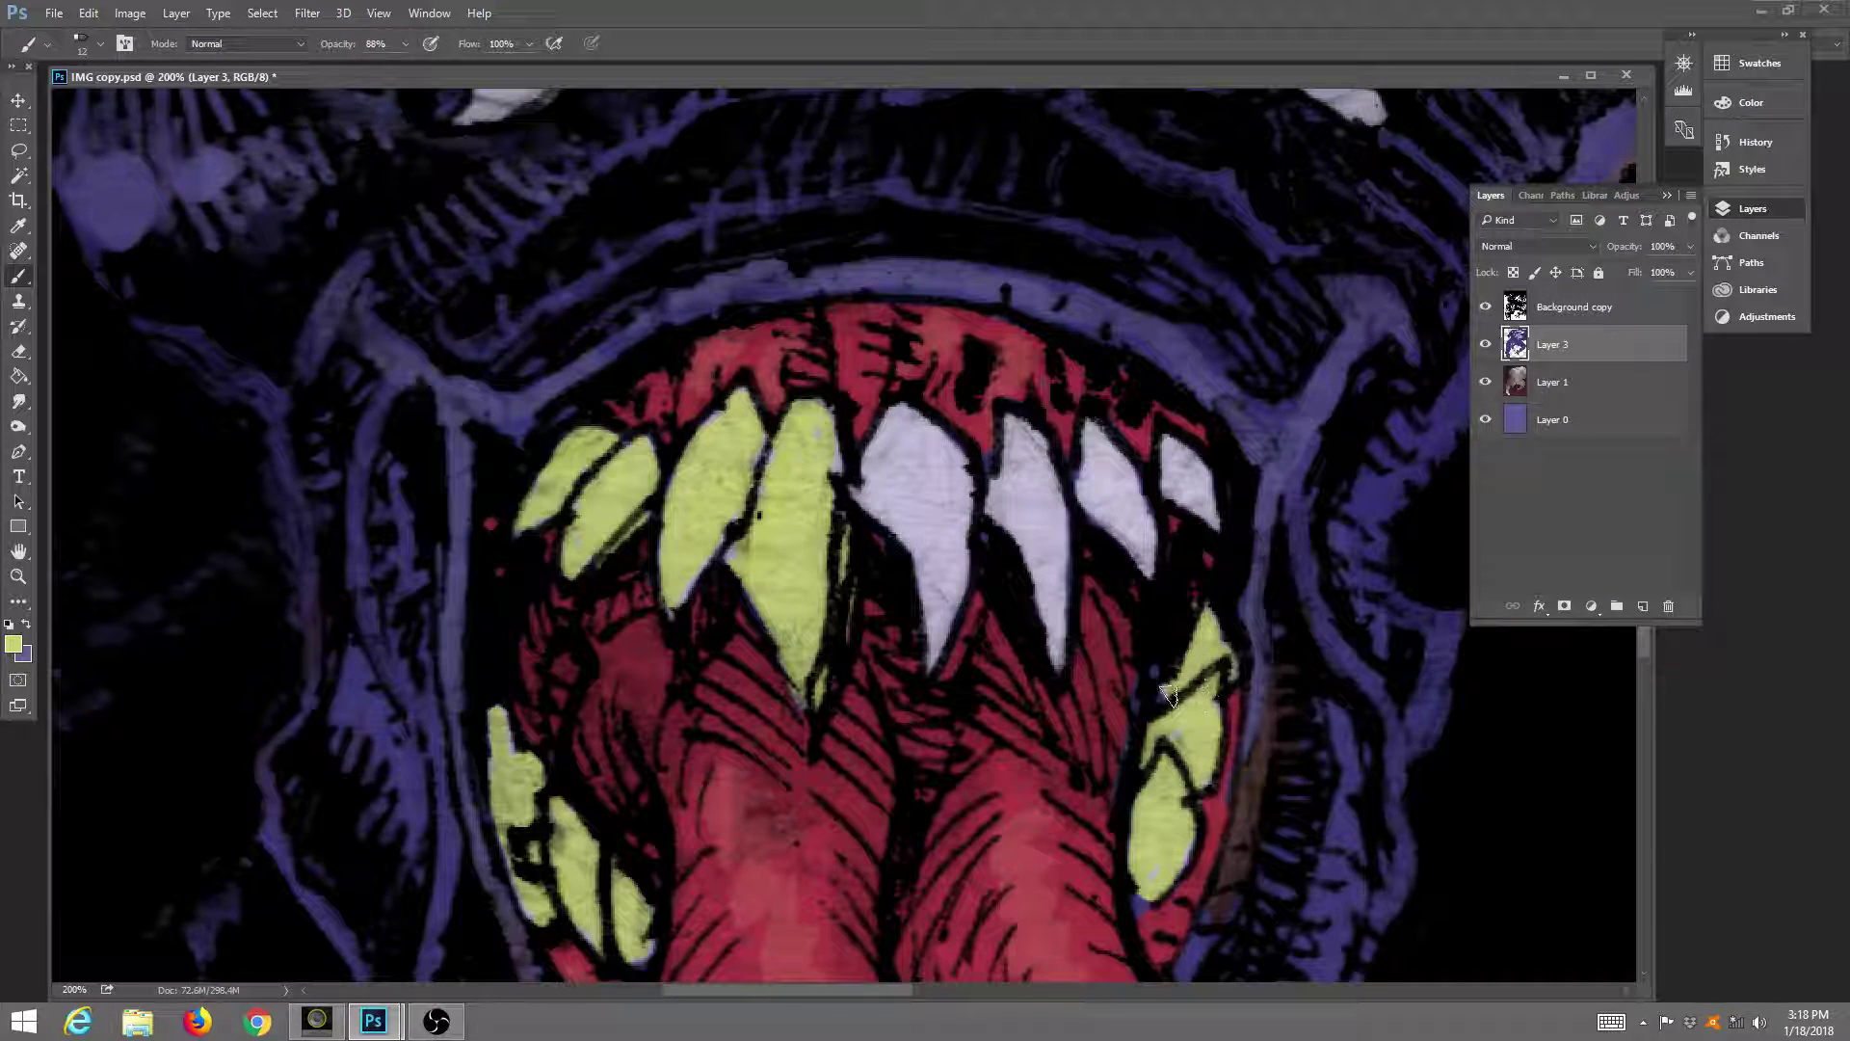
# Paint the upper-right teeth and the white centre tooth pale yellow.
pyautogui.moveTo(1173, 429)
pyautogui.mouseDown()
pyautogui.moveTo(1194, 460)
pyautogui.moveTo(1174, 447)
pyautogui.moveTo(1185, 498)
pyautogui.moveTo(1188, 451)
pyautogui.moveTo(1214, 529)
pyautogui.mouseUp()
pyautogui.moveTo(1099, 433)
pyautogui.mouseDown()
pyautogui.moveTo(1081, 480)
pyautogui.moveTo(1121, 532)
pyautogui.moveTo(1111, 444)
pyautogui.mouseUp()
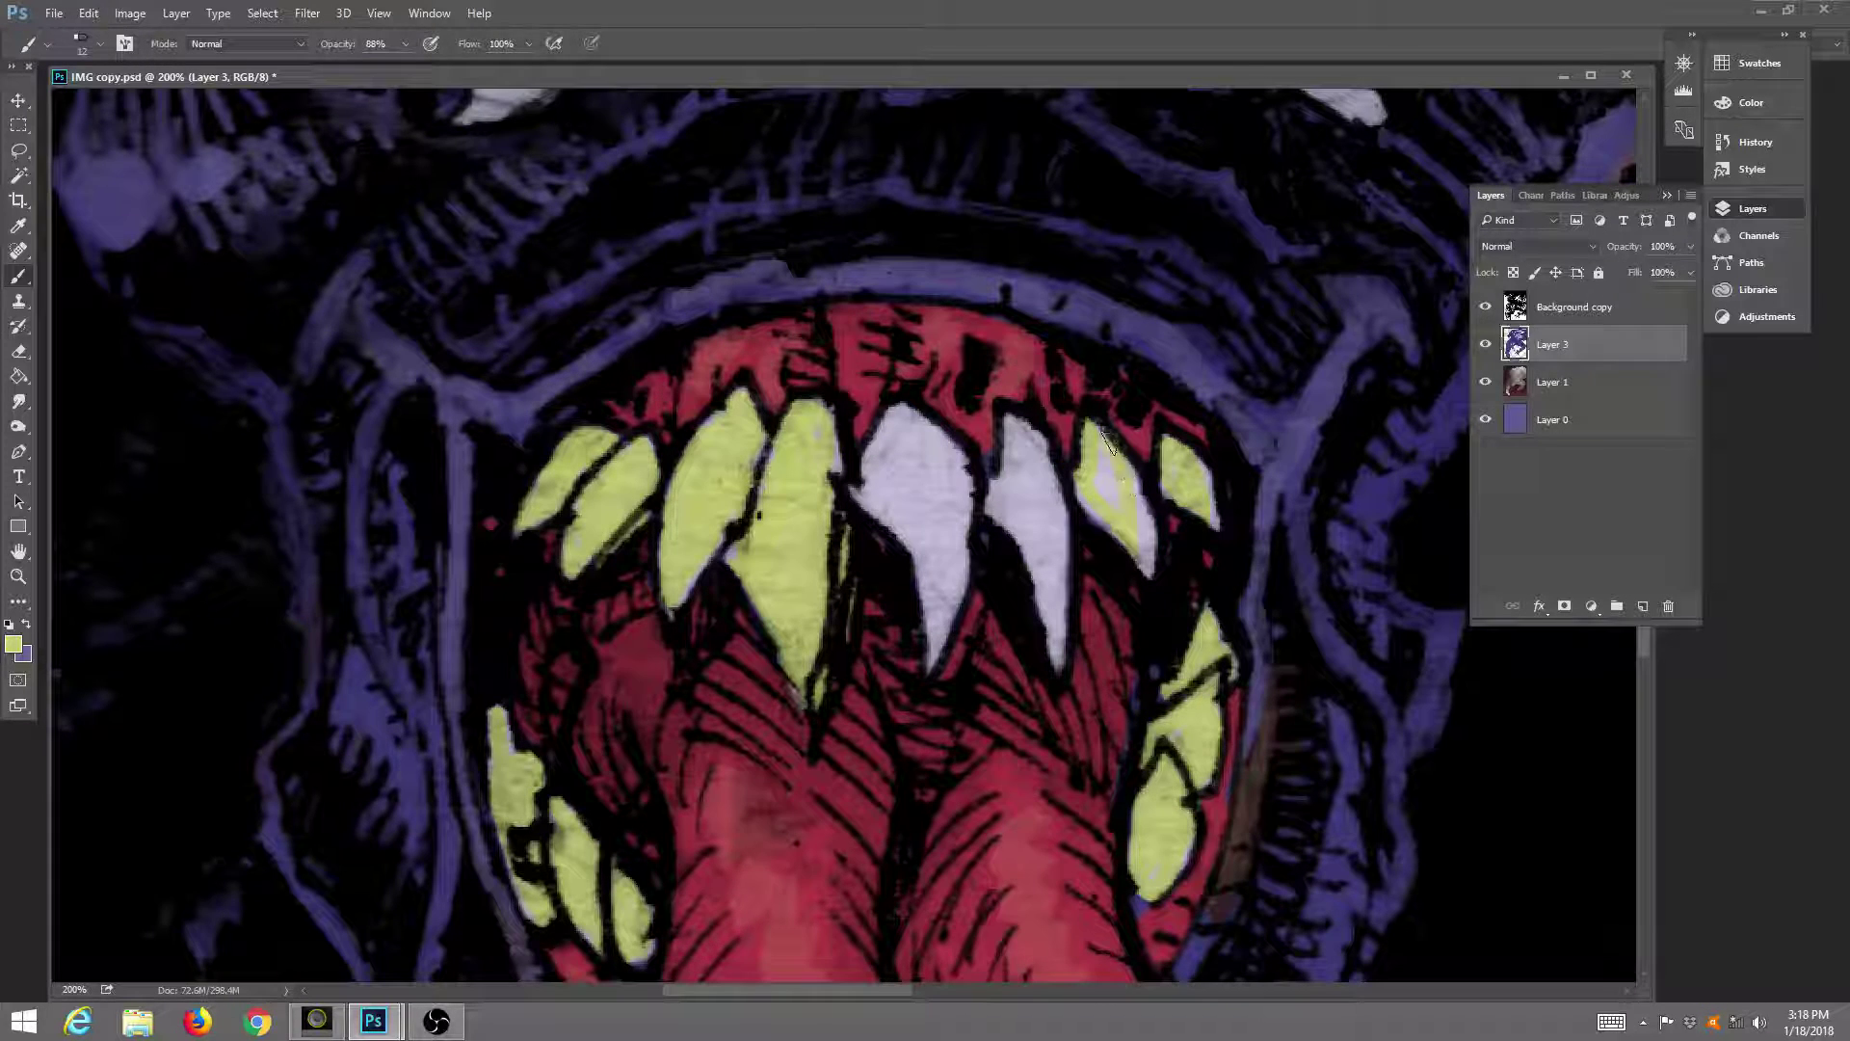
pyautogui.moveTo(1123, 520)
pyautogui.mouseDown()
pyautogui.moveTo(1097, 485)
pyautogui.moveTo(1013, 453)
pyautogui.moveTo(1017, 419)
pyautogui.moveTo(1006, 485)
pyautogui.moveTo(1049, 631)
pyautogui.moveTo(1041, 541)
pyautogui.mouseUp()
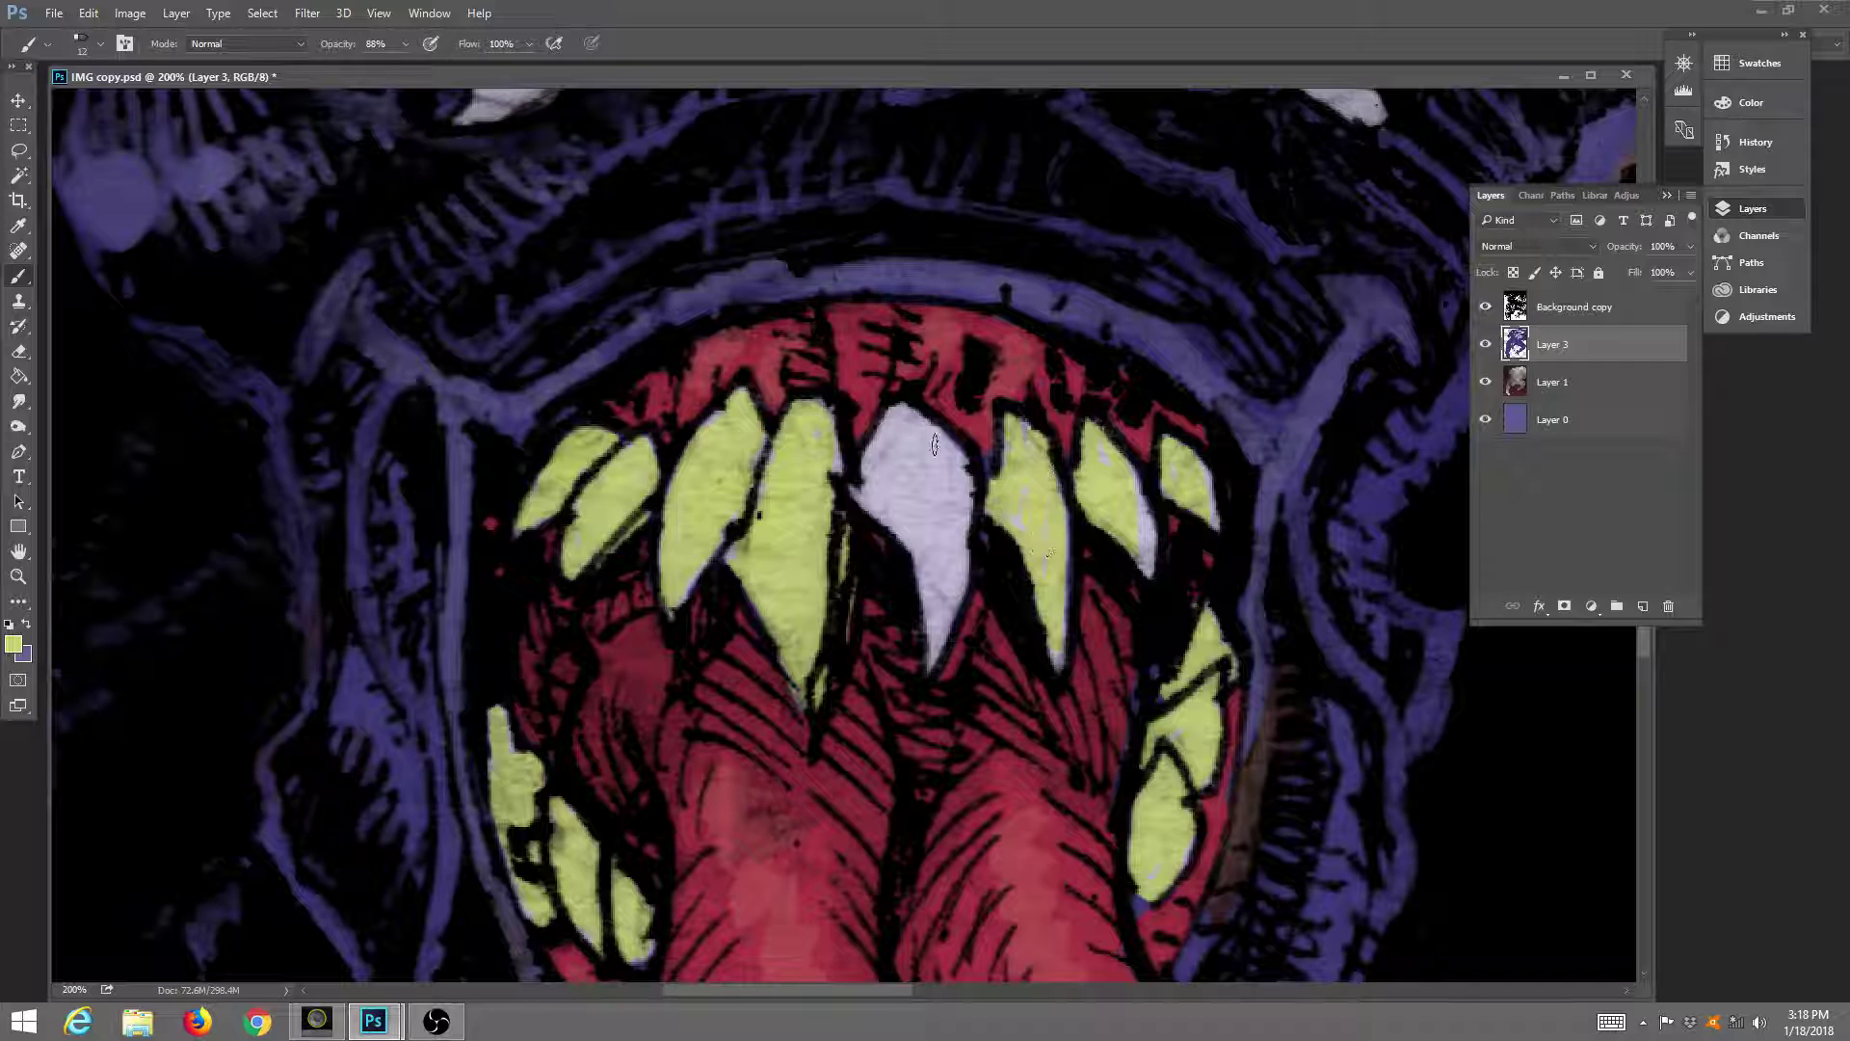
pyautogui.moveTo(934, 443)
pyautogui.mouseDown()
pyautogui.moveTo(863, 472)
pyautogui.moveTo(929, 563)
pyautogui.moveTo(929, 648)
pyautogui.moveTo(952, 526)
pyautogui.moveTo(915, 432)
pyautogui.moveTo(890, 455)
pyautogui.moveTo(945, 440)
pyautogui.moveTo(954, 516)
pyautogui.moveTo(930, 631)
pyautogui.moveTo(918, 541)
pyautogui.moveTo(831, 469)
pyautogui.mouseUp()
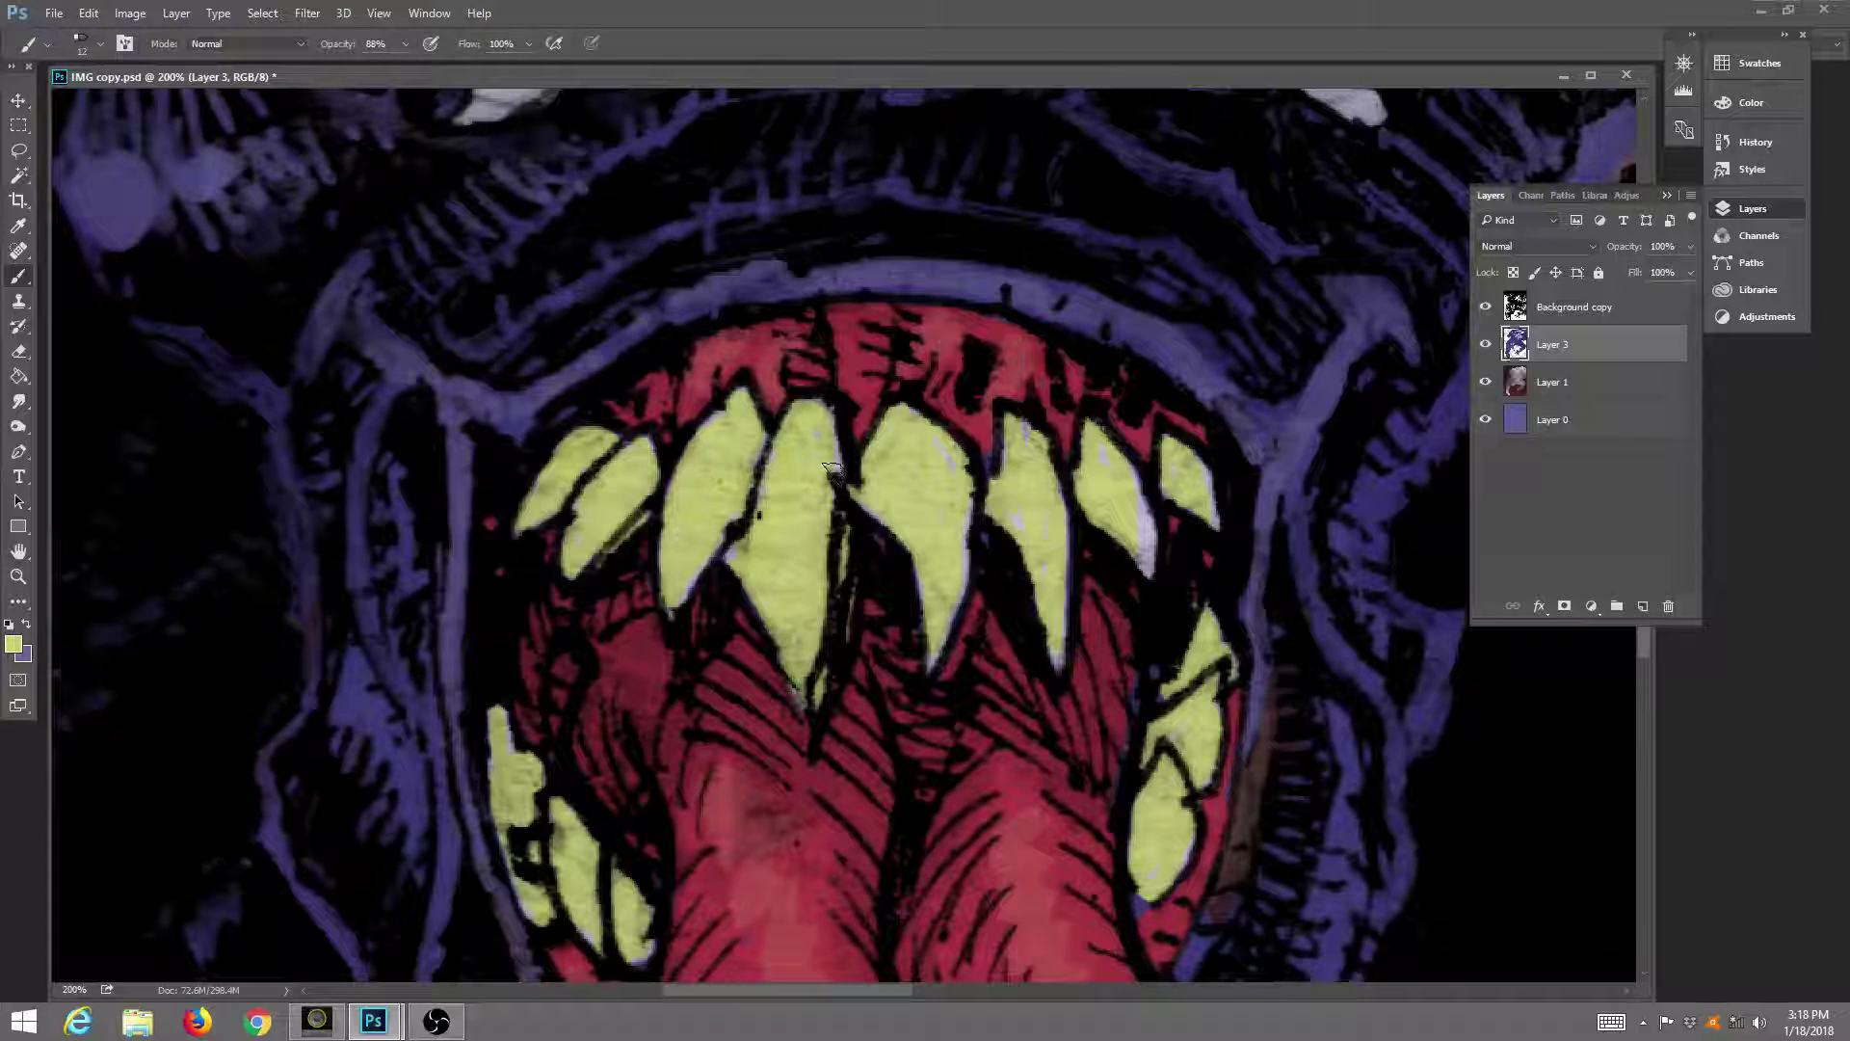
# Set a 7 px hard round brush in Multiply mode with purple foreground and lowered opacity.
pyautogui.click(265, 44)
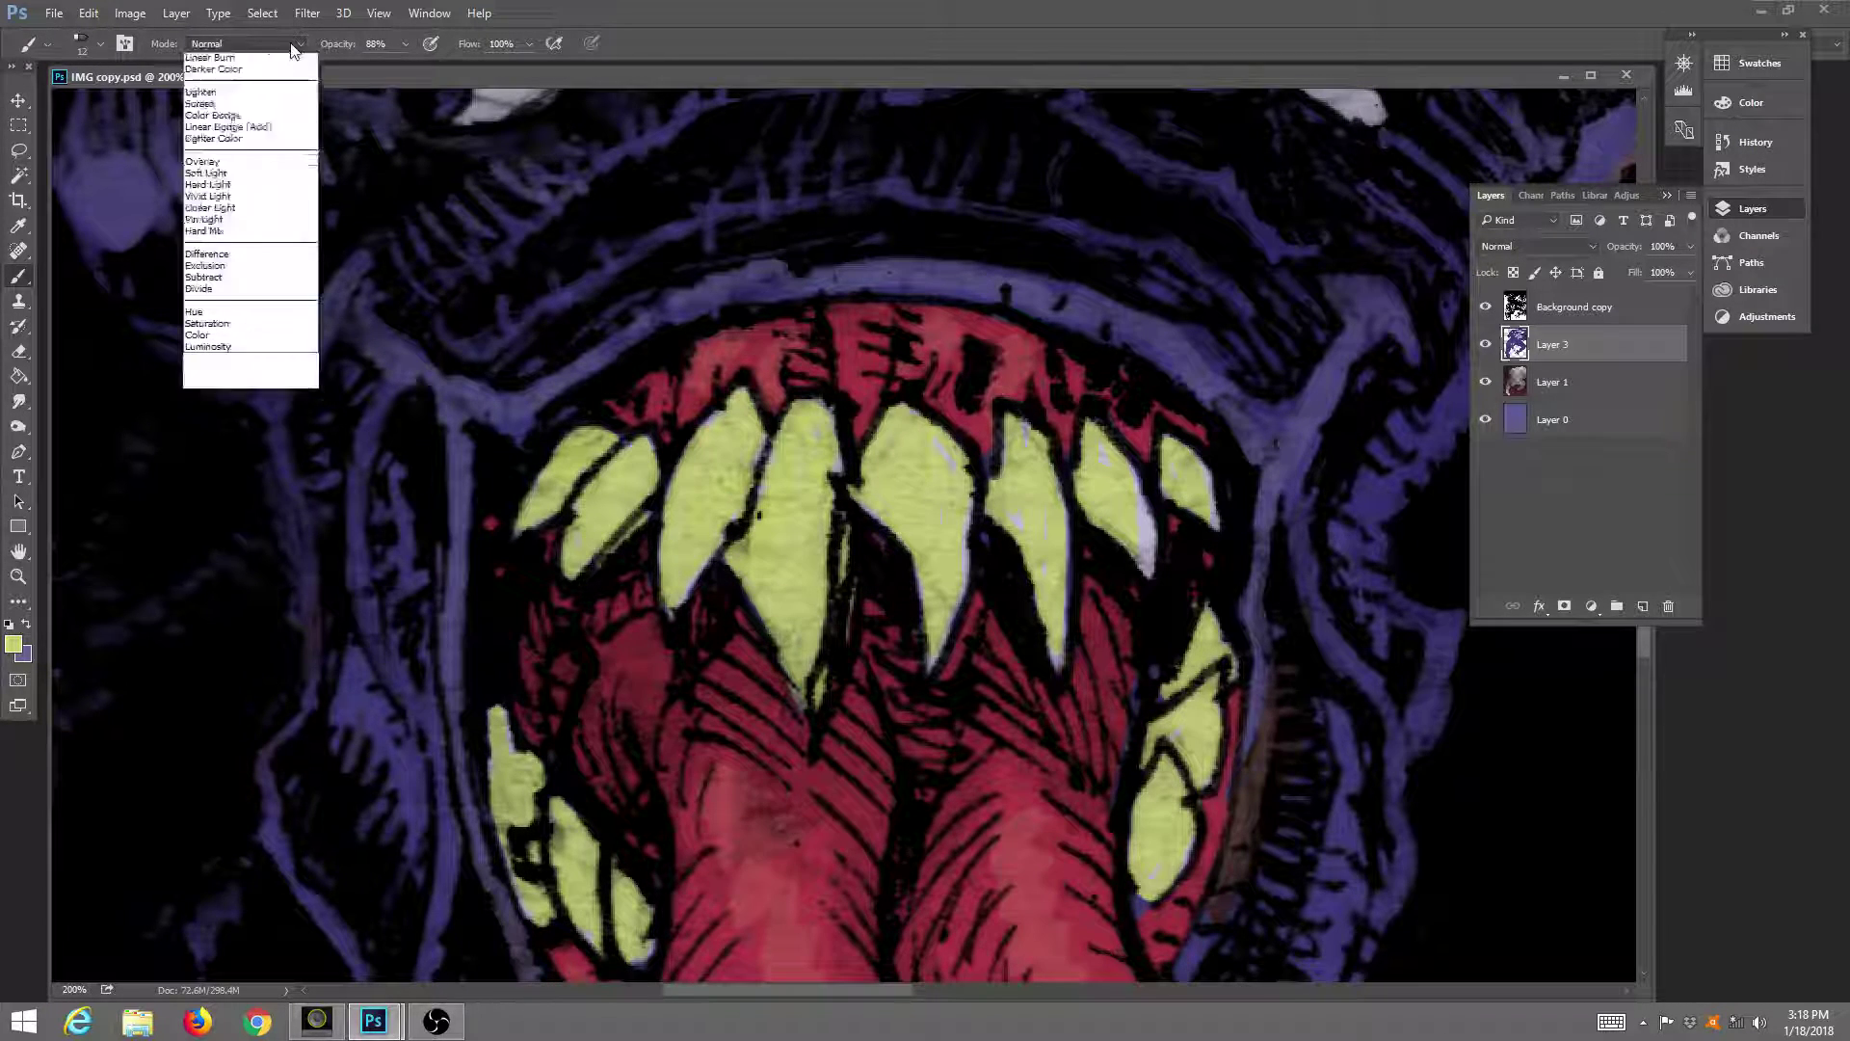
pyautogui.click(179, 96)
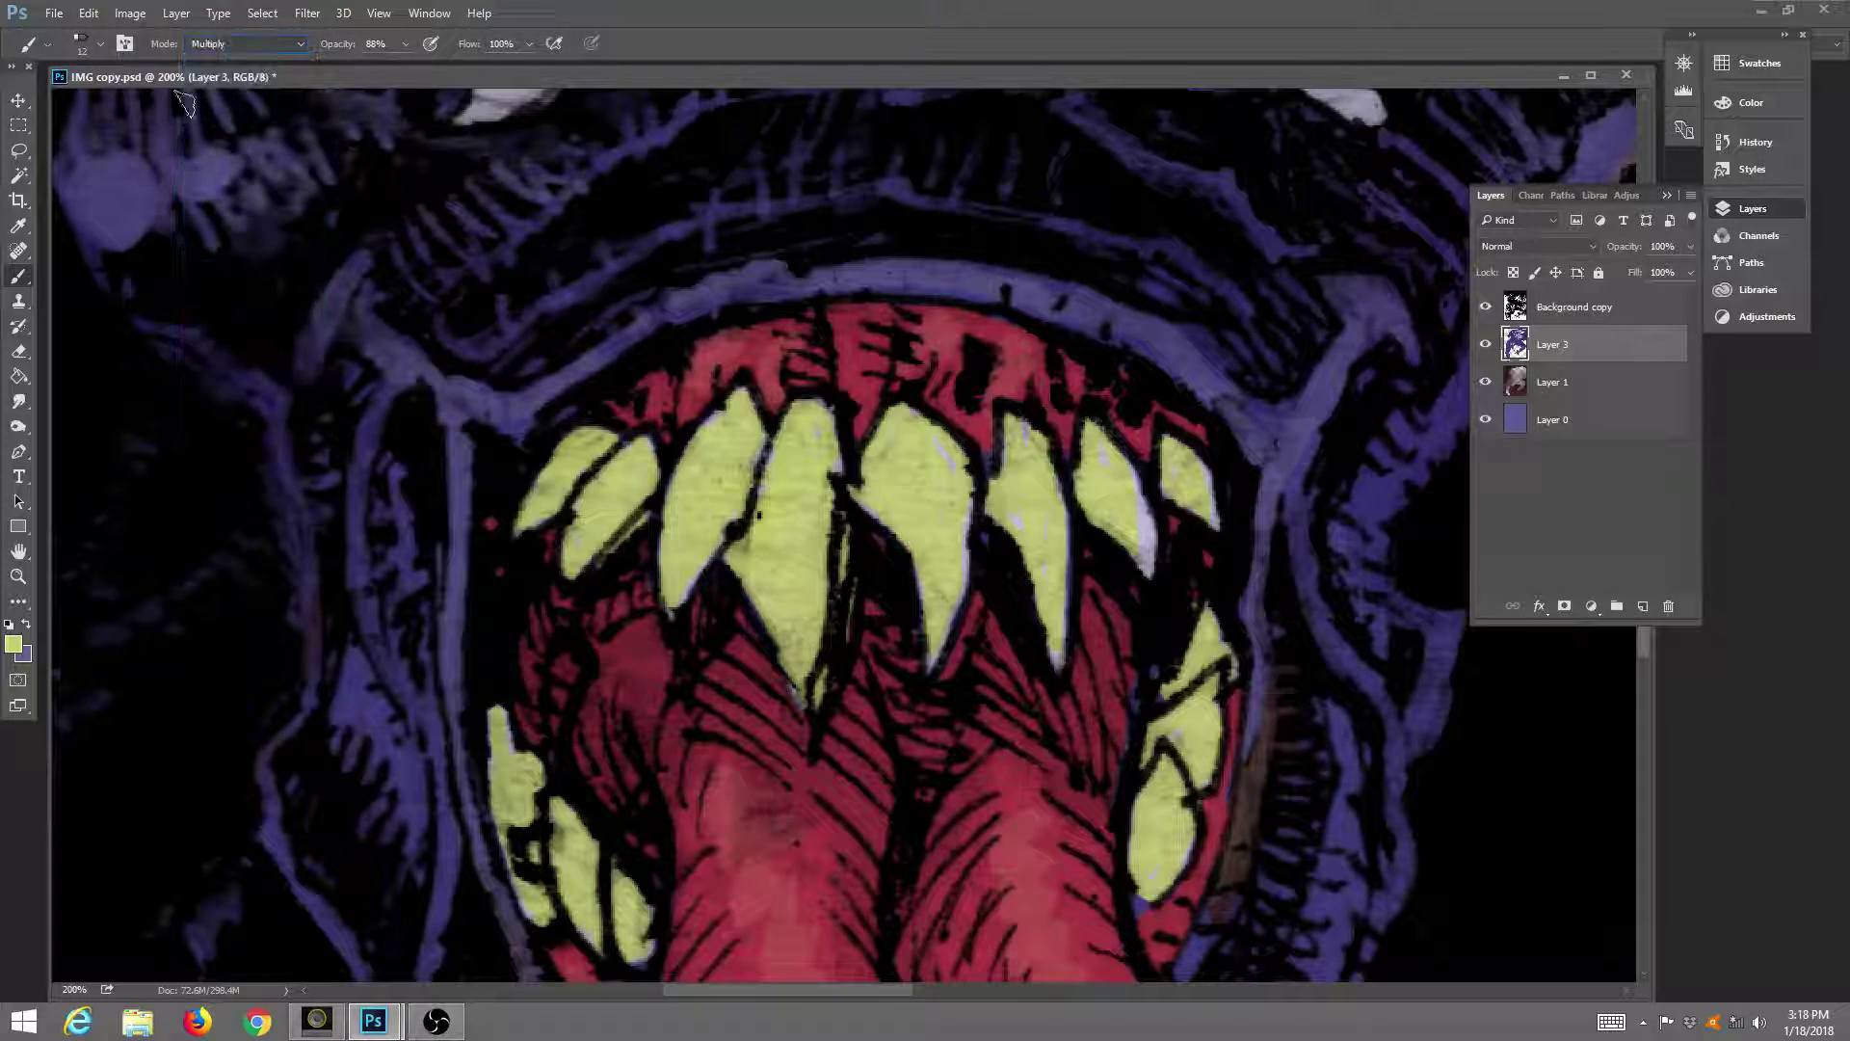
pyautogui.click(85, 45)
pyautogui.click(163, 130)
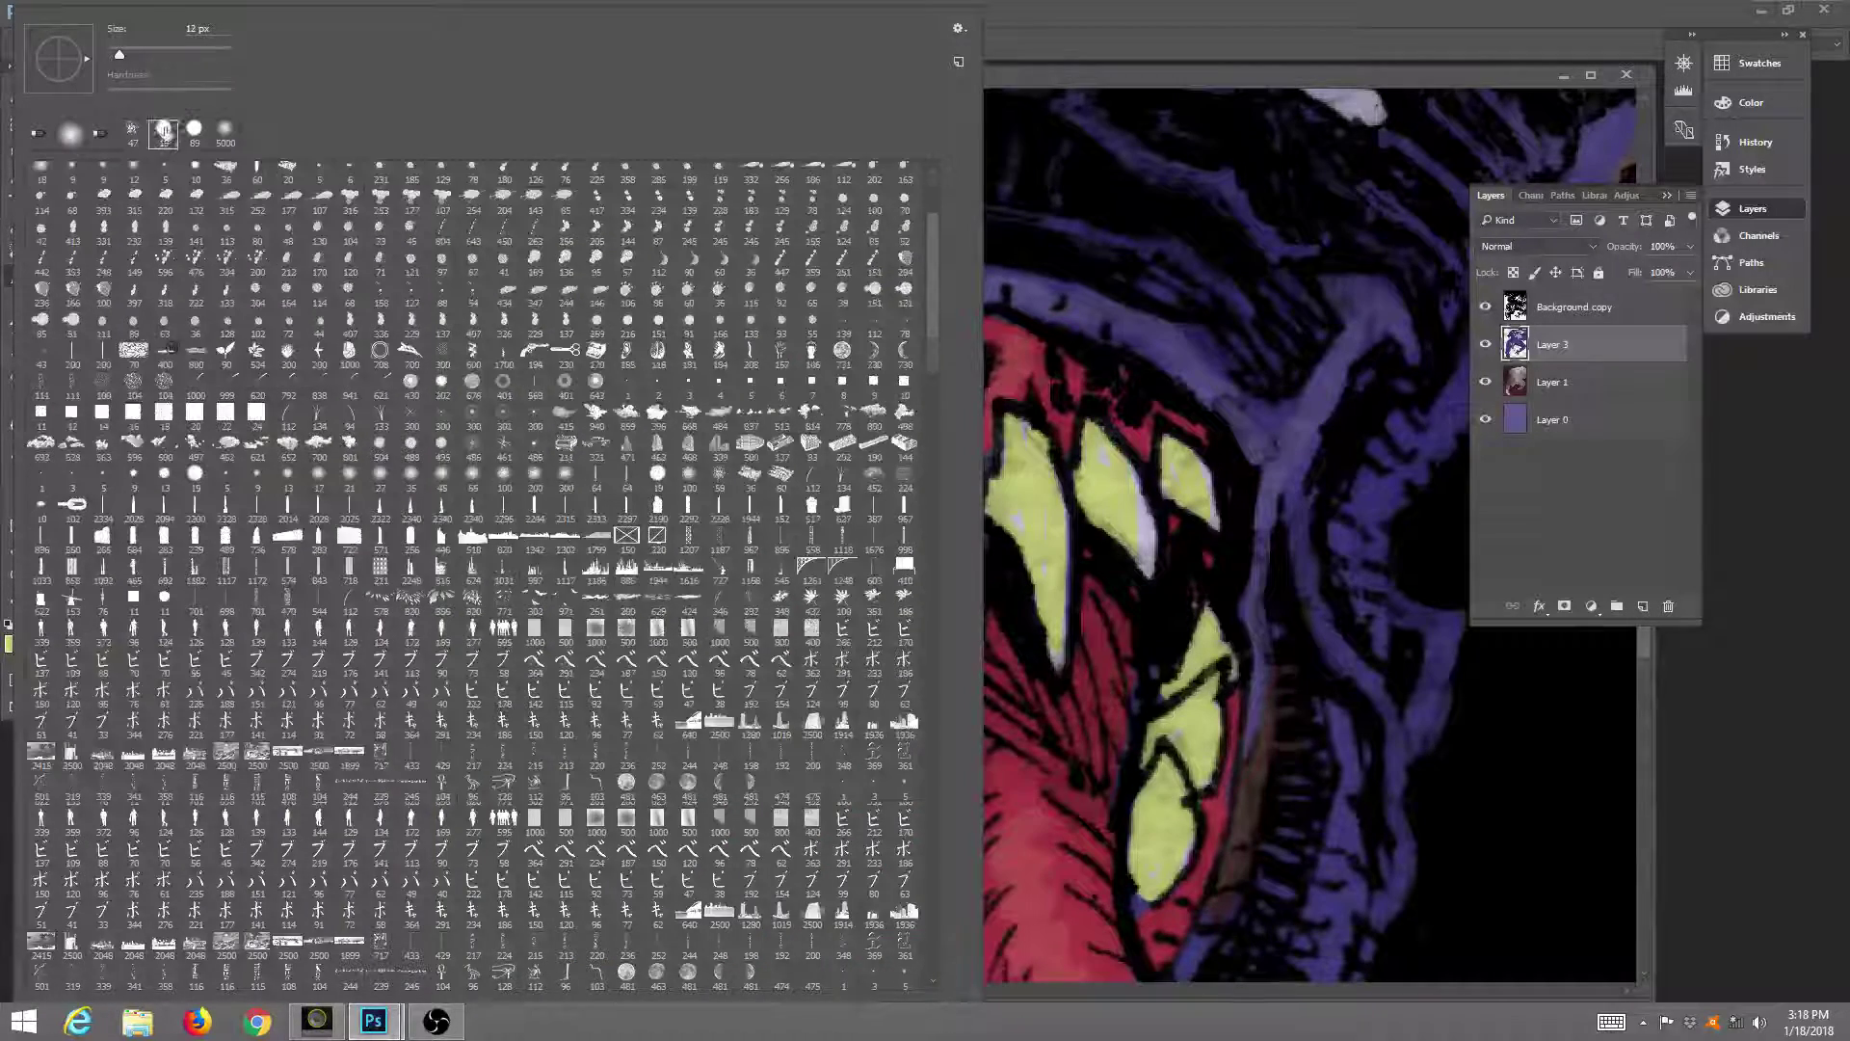
pyautogui.moveTo(127, 58); pyautogui.dragTo(122, 58)
pyautogui.click(1019, 19)
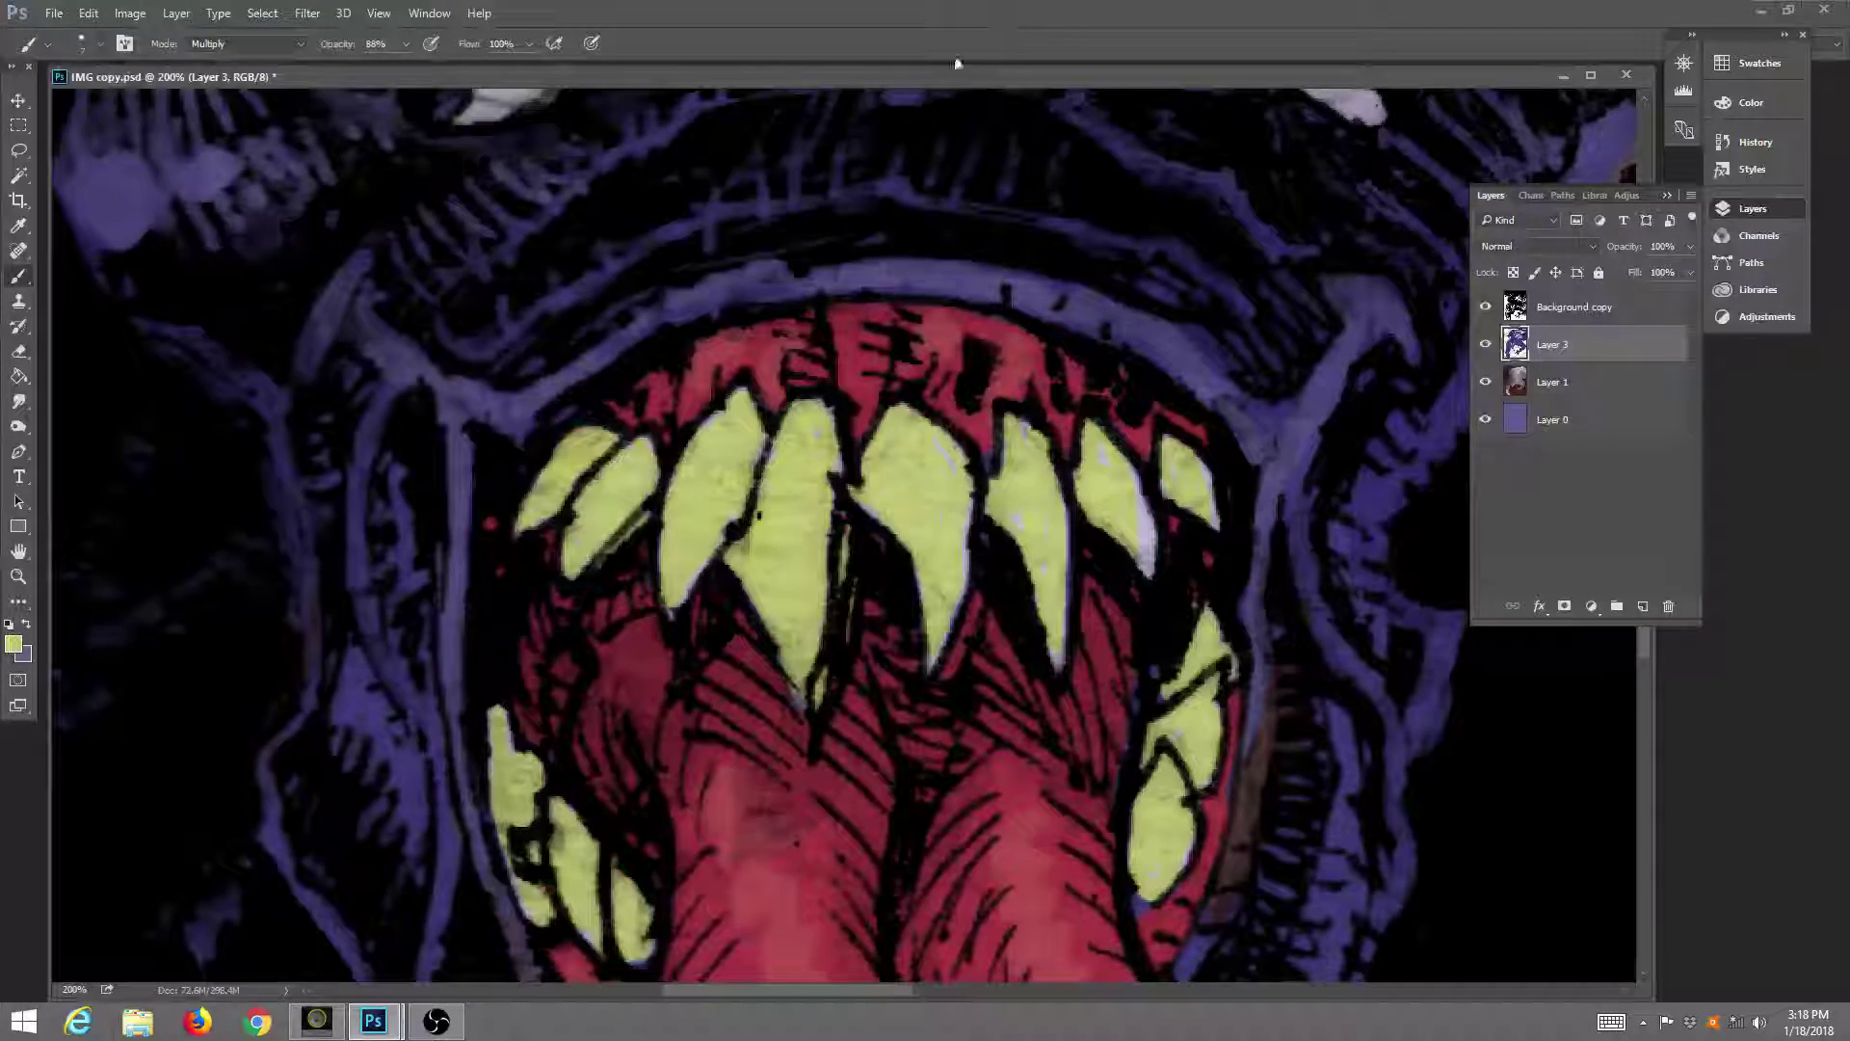
pyautogui.press('x')
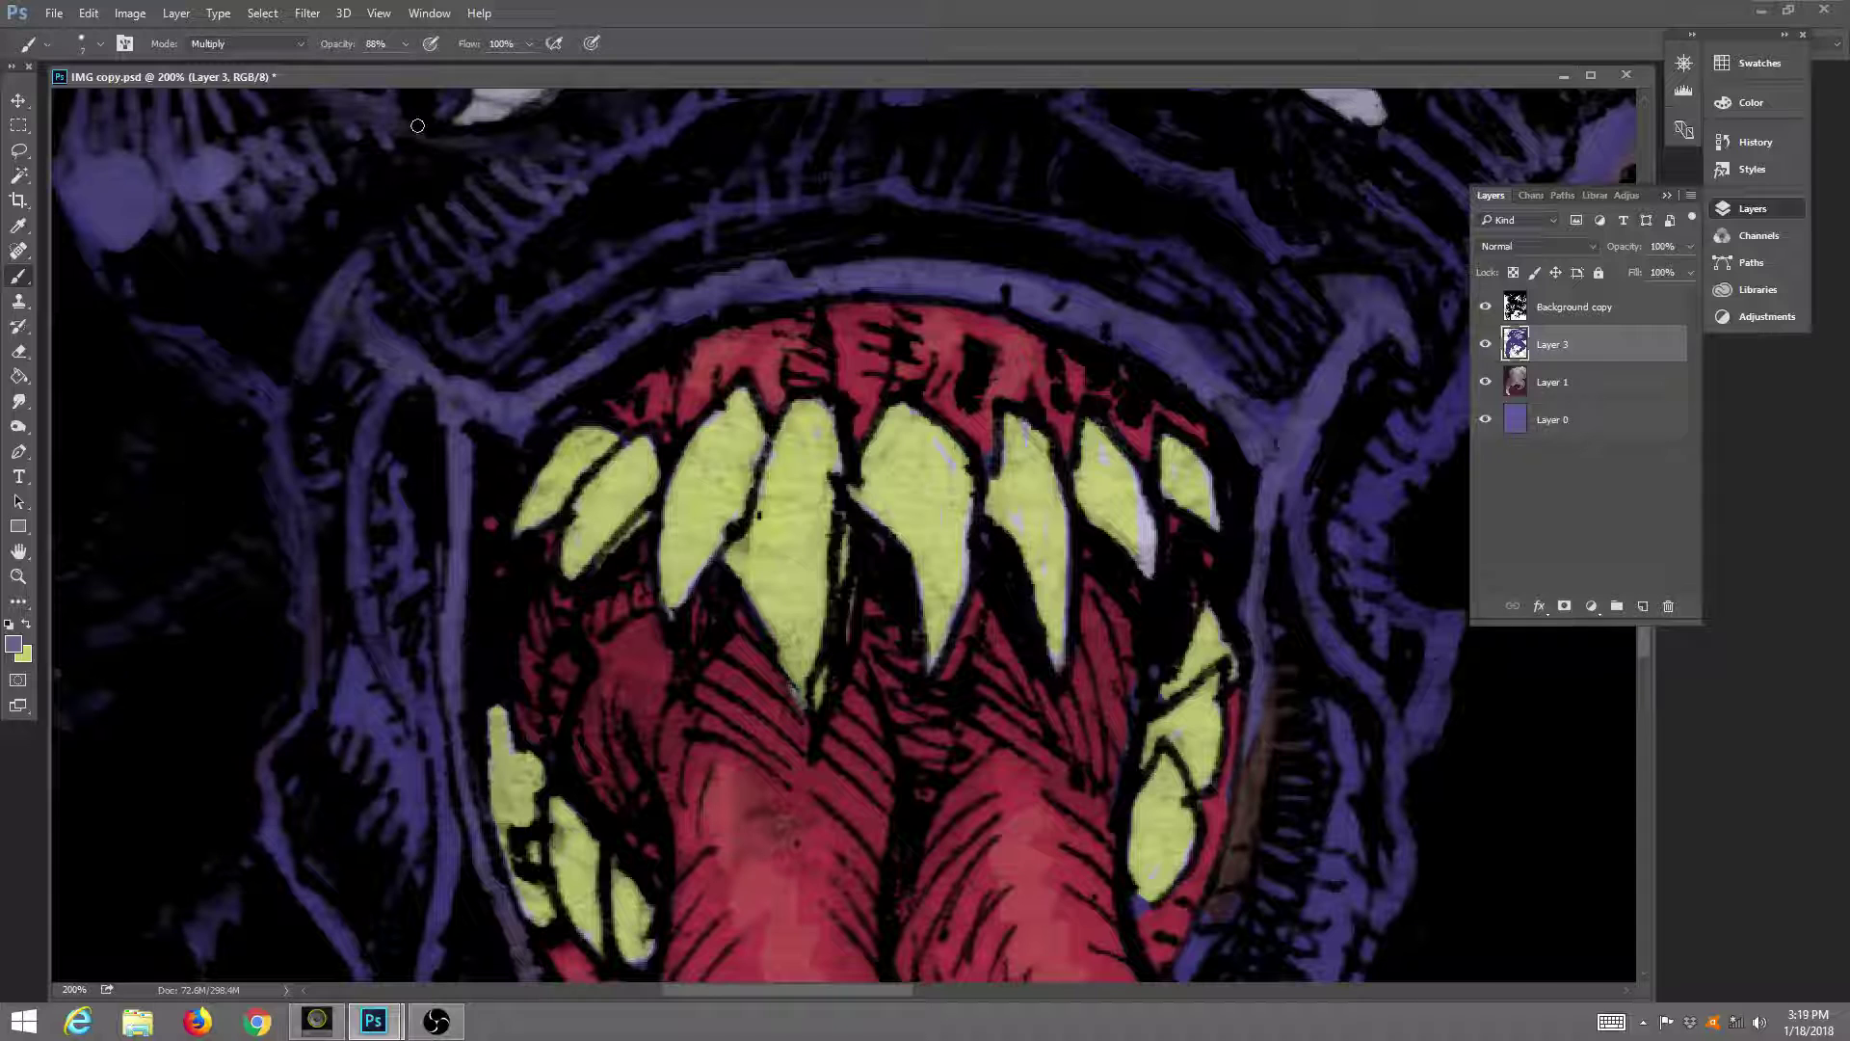
pyautogui.click(405, 44)
pyautogui.click(362, 67)
# Darken the red gums and shade the edges of the left upper teeth.
pyautogui.click(665, 375)
pyautogui.moveTo(668, 373)
pyautogui.mouseDown()
pyautogui.moveTo(666, 420)
pyautogui.moveTo(652, 382)
pyautogui.moveTo(648, 425)
pyautogui.mouseUp()
pyautogui.moveTo(634, 513)
pyautogui.mouseDown()
pyautogui.moveTo(648, 473)
pyautogui.moveTo(579, 562)
pyautogui.moveTo(636, 429)
pyautogui.moveTo(543, 526)
pyautogui.moveTo(584, 457)
pyautogui.moveTo(525, 581)
pyautogui.moveTo(714, 470)
pyautogui.moveTo(598, 438)
pyautogui.moveTo(564, 456)
pyautogui.mouseUp()
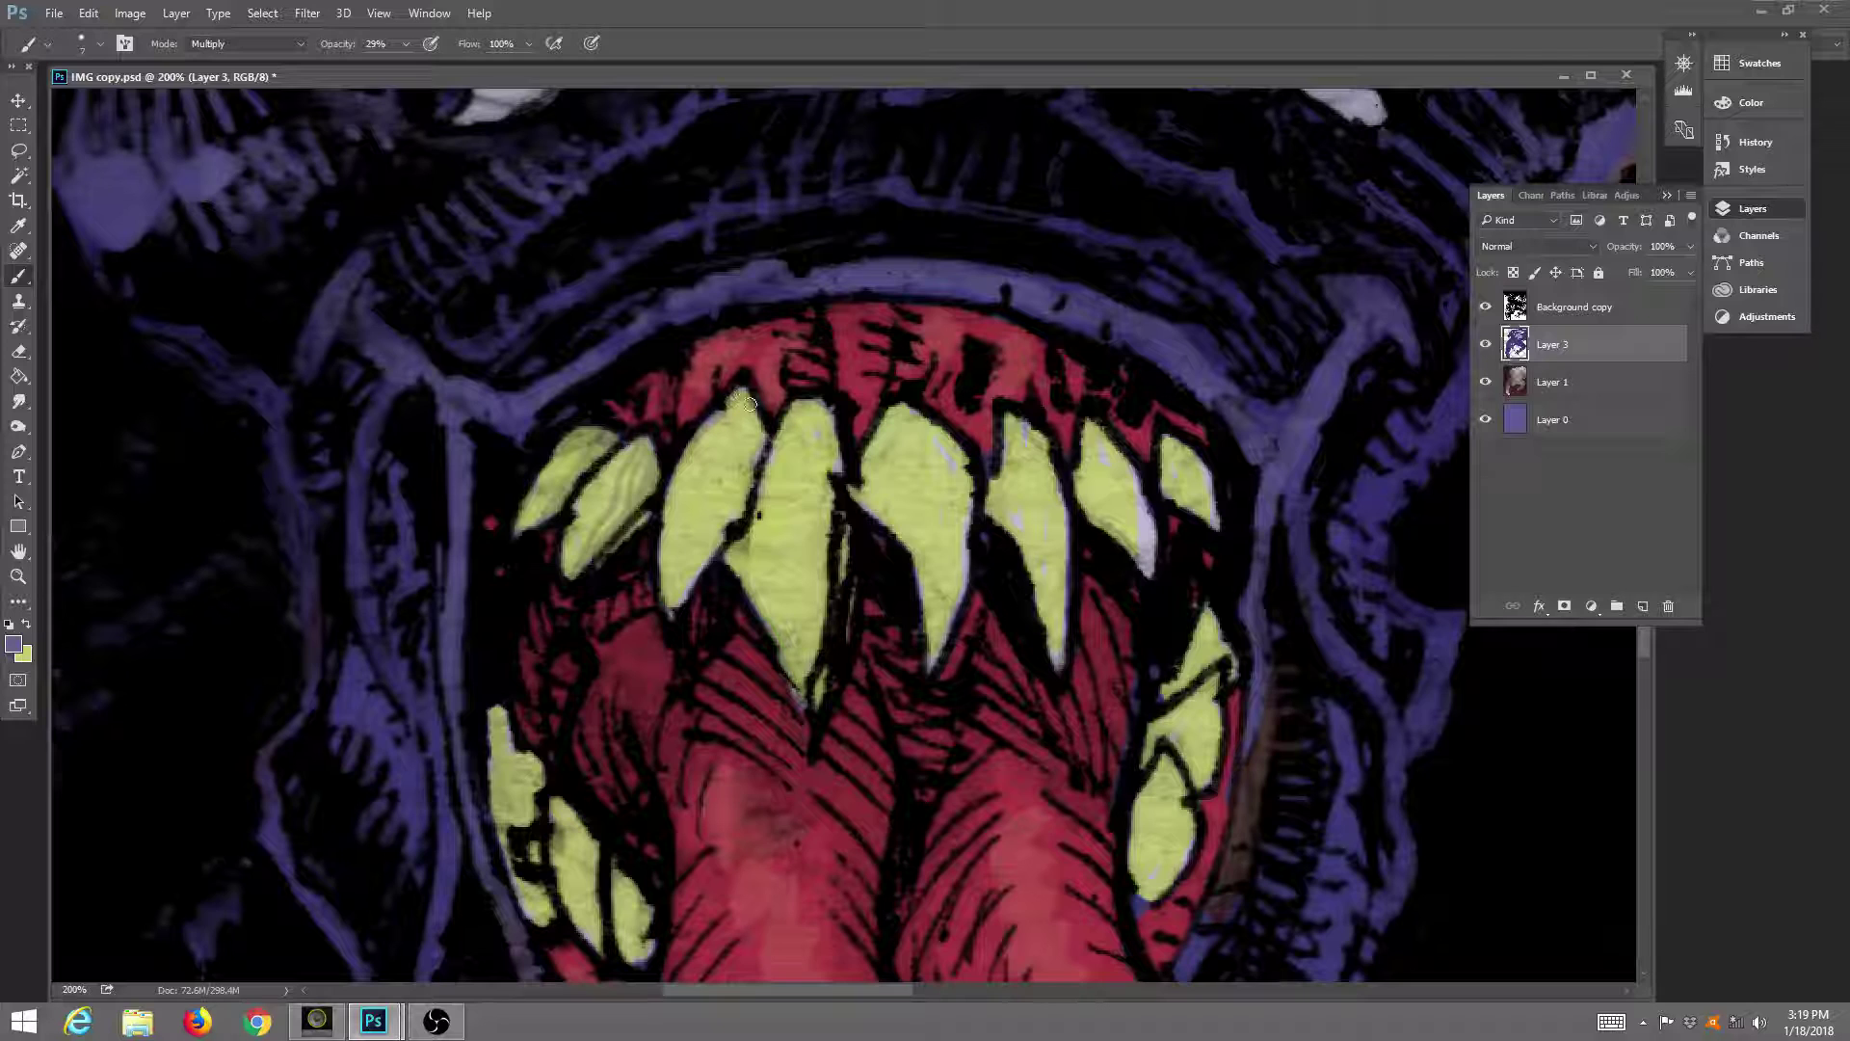
pyautogui.moveTo(750, 403); pyautogui.dragTo(761, 436)
pyautogui.moveTo(740, 504)
pyautogui.mouseDown()
pyautogui.moveTo(674, 612)
pyautogui.moveTo(722, 530)
pyautogui.moveTo(682, 602)
pyautogui.mouseUp()
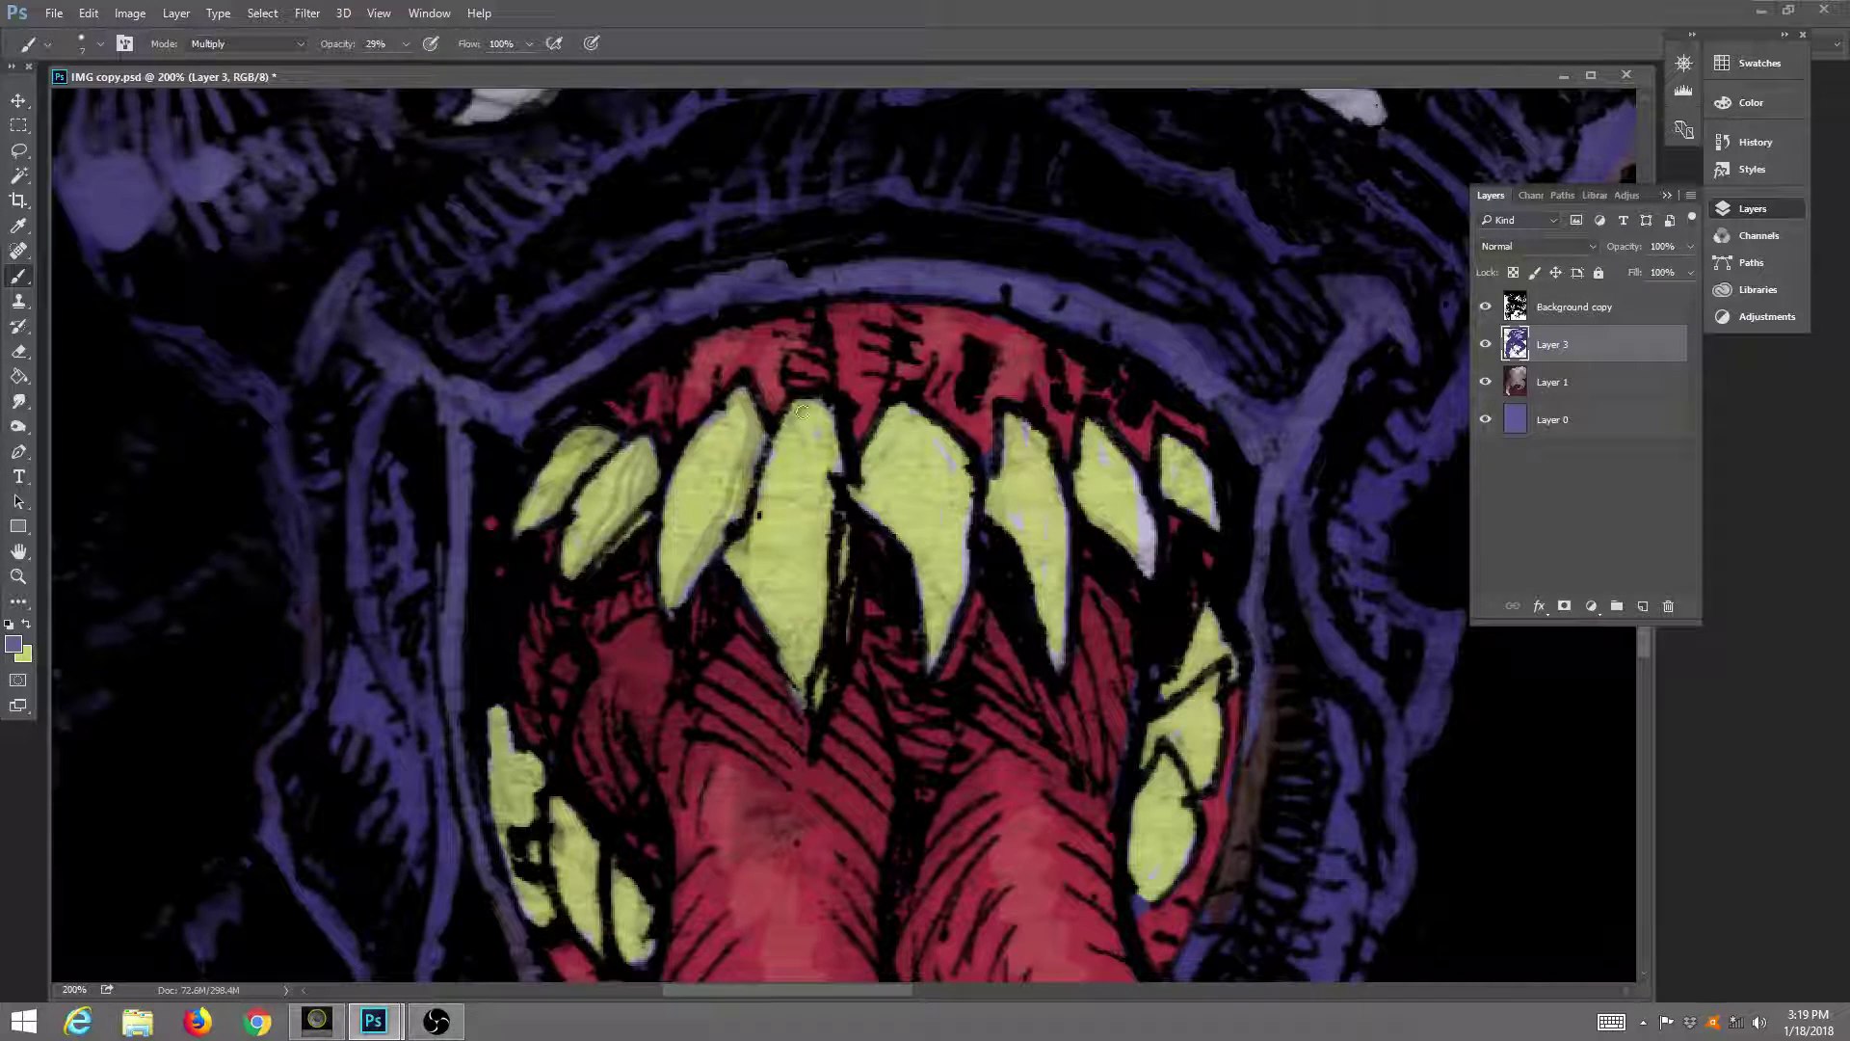
pyautogui.moveTo(802, 411)
pyautogui.mouseDown()
pyautogui.moveTo(779, 330)
pyautogui.moveTo(775, 408)
pyautogui.moveTo(759, 324)
pyautogui.moveTo(724, 387)
pyautogui.moveTo(721, 333)
pyautogui.moveTo(693, 421)
pyautogui.mouseUp()
pyautogui.moveTo(871, 314)
pyautogui.mouseDown()
pyautogui.moveTo(892, 366)
pyautogui.moveTo(912, 357)
pyautogui.moveTo(917, 379)
pyautogui.moveTo(923, 339)
pyautogui.moveTo(945, 379)
pyautogui.moveTo(967, 320)
pyautogui.moveTo(957, 368)
pyautogui.moveTo(978, 317)
pyautogui.moveTo(1042, 337)
pyautogui.moveTo(992, 427)
pyautogui.moveTo(930, 396)
pyautogui.mouseUp()
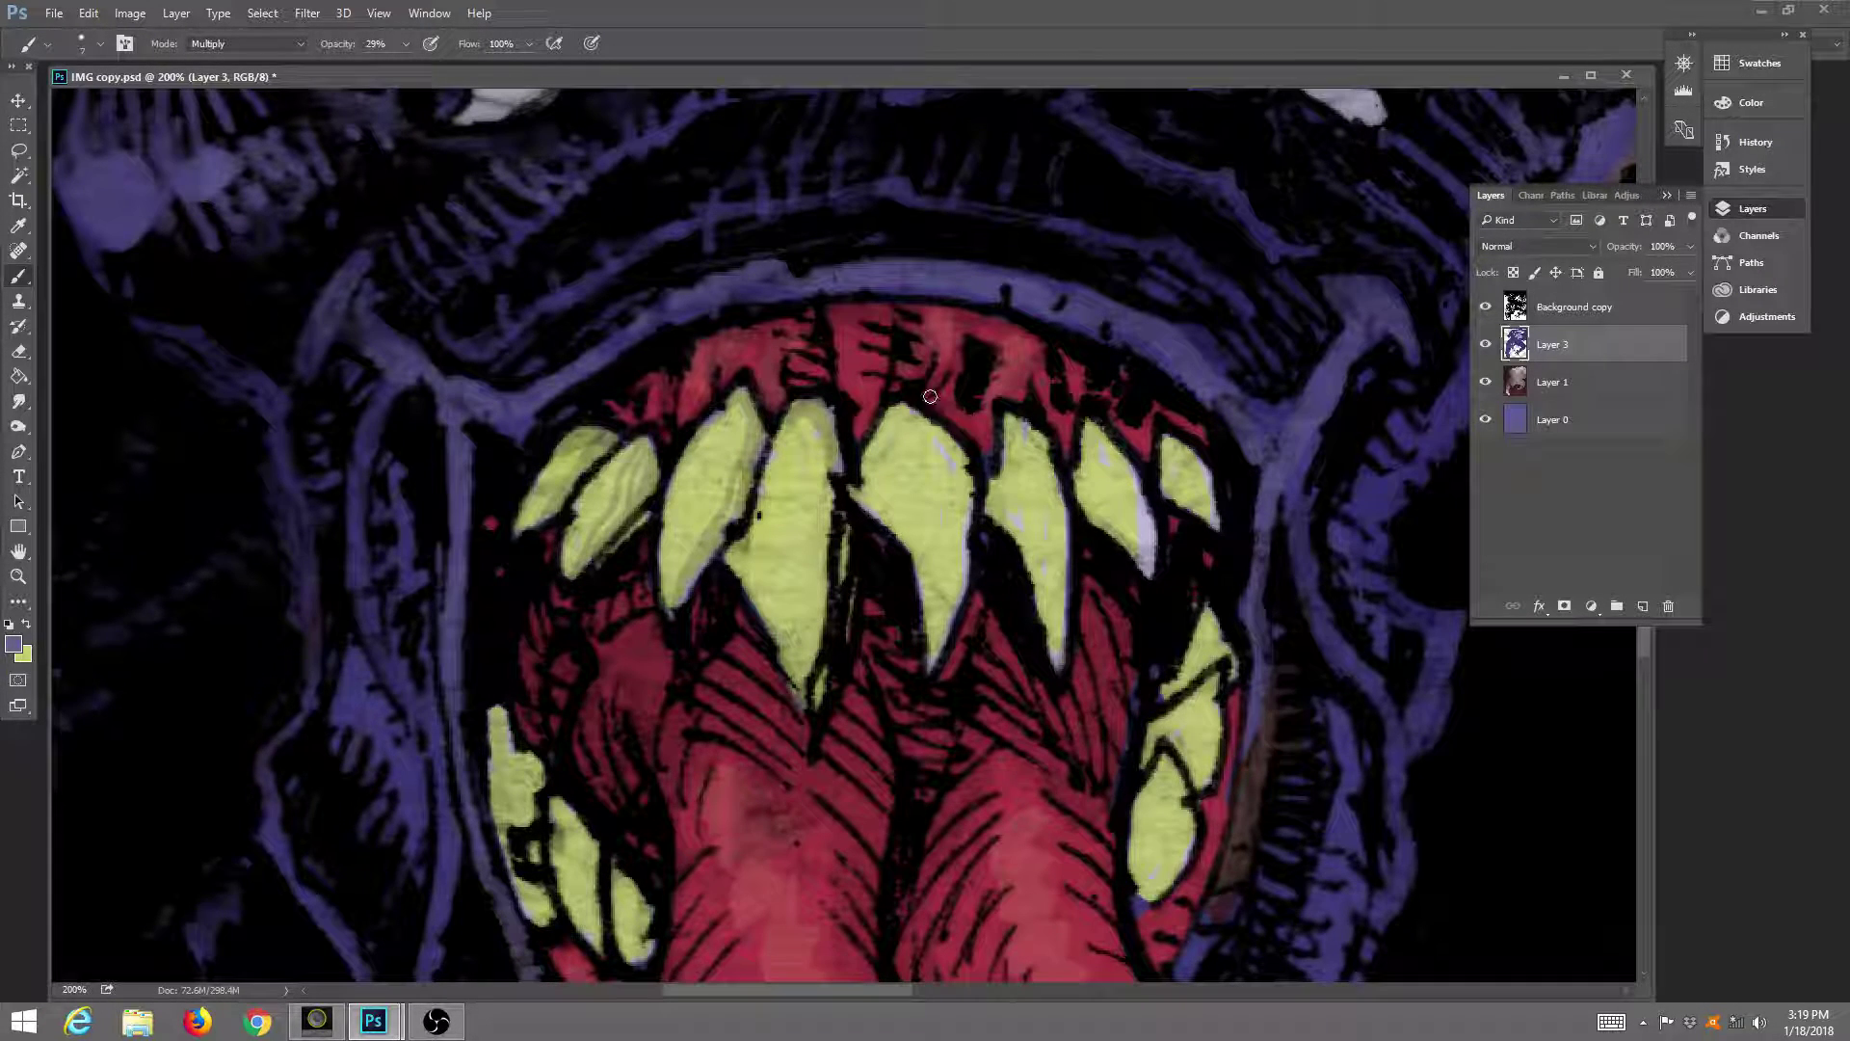
# Shade the edges of the middle and right teeth and the lower-left teeth.
pyautogui.moveTo(975, 456)
pyautogui.mouseDown()
pyautogui.moveTo(974, 534)
pyautogui.moveTo(961, 453)
pyautogui.moveTo(968, 550)
pyautogui.moveTo(940, 656)
pyautogui.moveTo(913, 415)
pyautogui.moveTo(945, 468)
pyautogui.moveTo(949, 618)
pyautogui.moveTo(867, 498)
pyautogui.moveTo(866, 464)
pyautogui.moveTo(879, 428)
pyautogui.moveTo(933, 657)
pyautogui.mouseUp()
pyautogui.moveTo(1007, 425)
pyautogui.mouseDown()
pyautogui.moveTo(1005, 520)
pyautogui.moveTo(1014, 535)
pyautogui.moveTo(995, 479)
pyautogui.moveTo(1017, 548)
pyautogui.moveTo(1008, 446)
pyautogui.moveTo(1070, 650)
pyautogui.mouseUp()
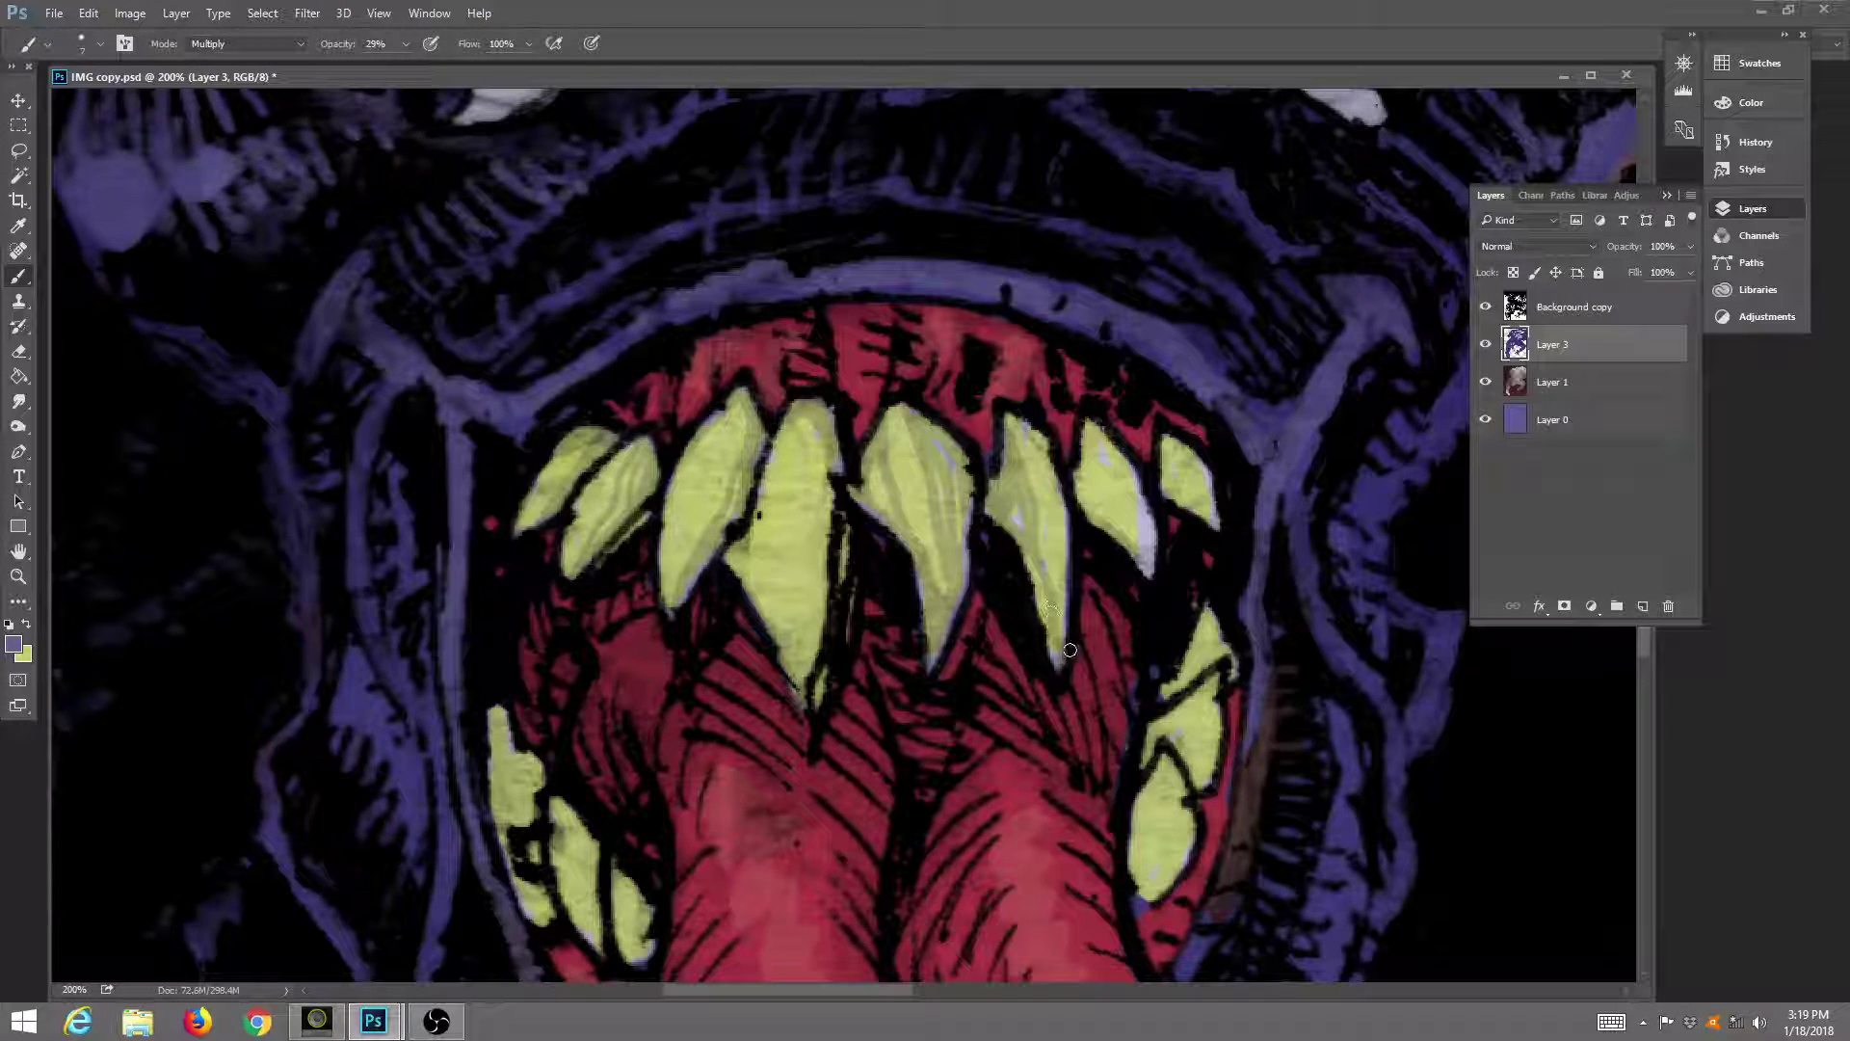
pyautogui.moveTo(1045, 459)
pyautogui.mouseDown()
pyautogui.moveTo(1067, 591)
pyautogui.moveTo(1091, 596)
pyautogui.moveTo(1119, 541)
pyautogui.moveTo(1148, 580)
pyautogui.moveTo(1136, 476)
pyautogui.moveTo(1147, 588)
pyautogui.mouseUp()
pyautogui.moveTo(1110, 436)
pyautogui.mouseDown()
pyautogui.moveTo(1143, 561)
pyautogui.moveTo(1157, 495)
pyautogui.moveTo(1190, 503)
pyautogui.moveTo(1190, 697)
pyautogui.moveTo(1213, 619)
pyautogui.moveTo(1175, 678)
pyautogui.moveTo(1223, 643)
pyautogui.moveTo(1203, 610)
pyautogui.moveTo(1199, 668)
pyautogui.moveTo(1199, 636)
pyautogui.moveTo(1164, 708)
pyautogui.moveTo(1216, 680)
pyautogui.moveTo(1135, 746)
pyautogui.moveTo(1210, 683)
pyautogui.moveTo(1205, 745)
pyautogui.moveTo(1215, 722)
pyautogui.moveTo(1222, 753)
pyautogui.moveTo(1184, 810)
pyautogui.moveTo(1161, 760)
pyautogui.moveTo(1123, 832)
pyautogui.moveTo(1151, 914)
pyautogui.moveTo(1184, 917)
pyautogui.moveTo(1168, 900)
pyautogui.moveTo(1158, 969)
pyautogui.mouseUp()
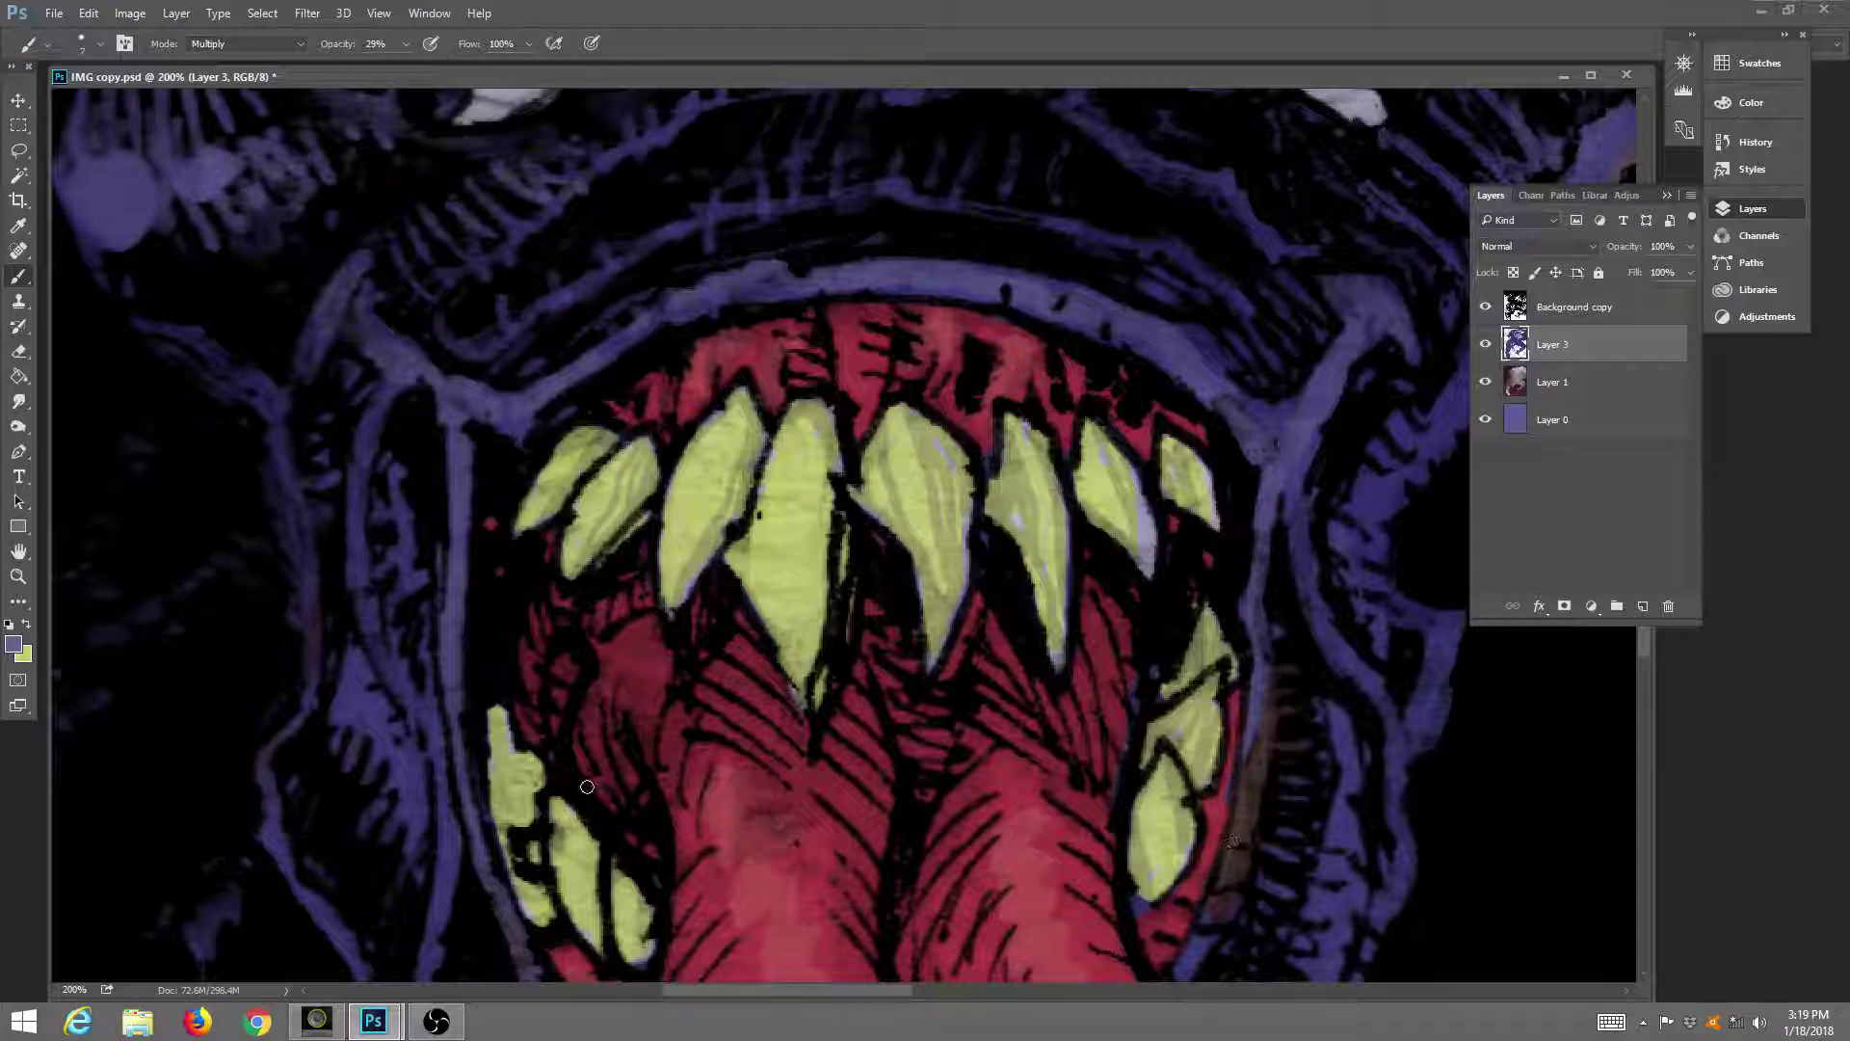
pyautogui.moveTo(547, 793)
pyautogui.mouseDown()
pyautogui.moveTo(530, 903)
pyautogui.moveTo(557, 911)
pyautogui.moveTo(545, 852)
pyautogui.moveTo(586, 927)
pyautogui.moveTo(584, 878)
pyautogui.moveTo(602, 952)
pyautogui.moveTo(597, 865)
pyautogui.moveTo(632, 961)
pyautogui.moveTo(608, 870)
pyautogui.moveTo(637, 895)
pyautogui.moveTo(574, 861)
pyautogui.moveTo(591, 929)
pyautogui.moveTo(565, 891)
pyautogui.moveTo(594, 917)
pyautogui.moveTo(596, 864)
pyautogui.moveTo(591, 936)
pyautogui.moveTo(597, 889)
pyautogui.moveTo(550, 923)
pyautogui.mouseUp()
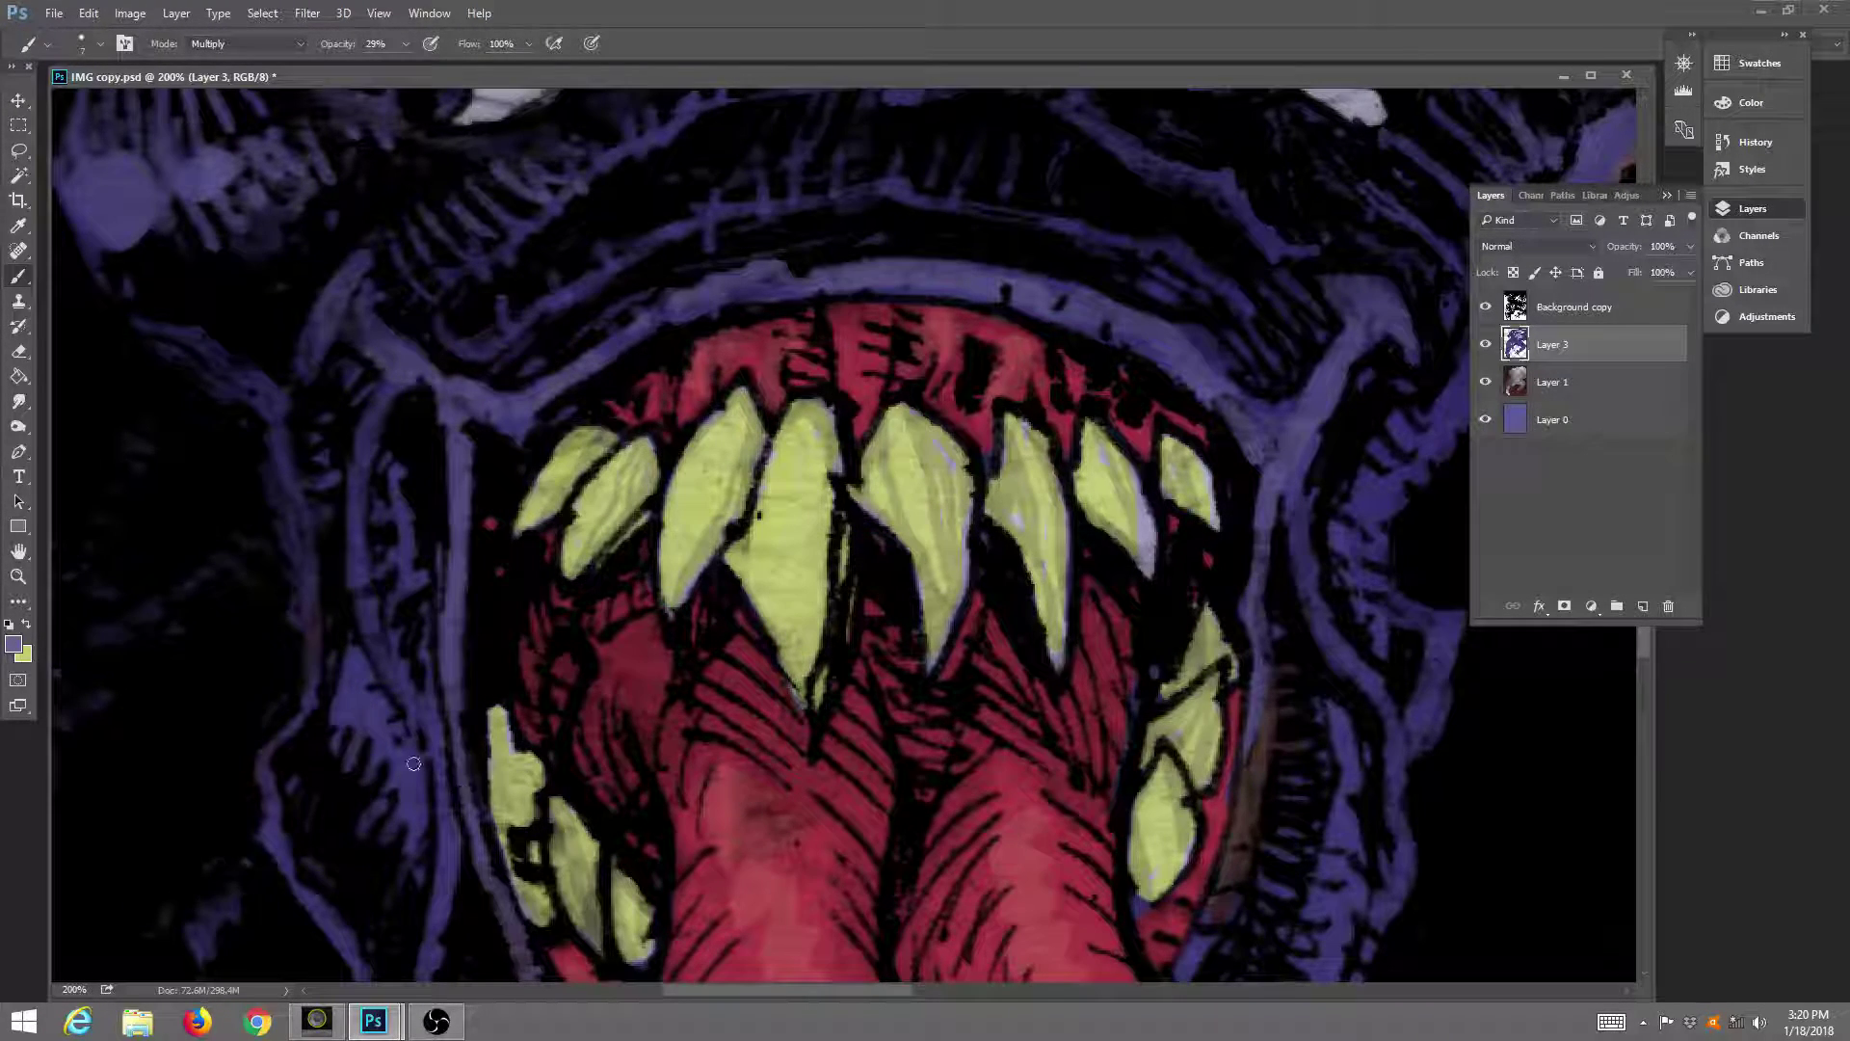
# Smudge away the brownish streak beside the mouth, then darken a tooth's left edge with the Brush.
pyautogui.click(18, 403)
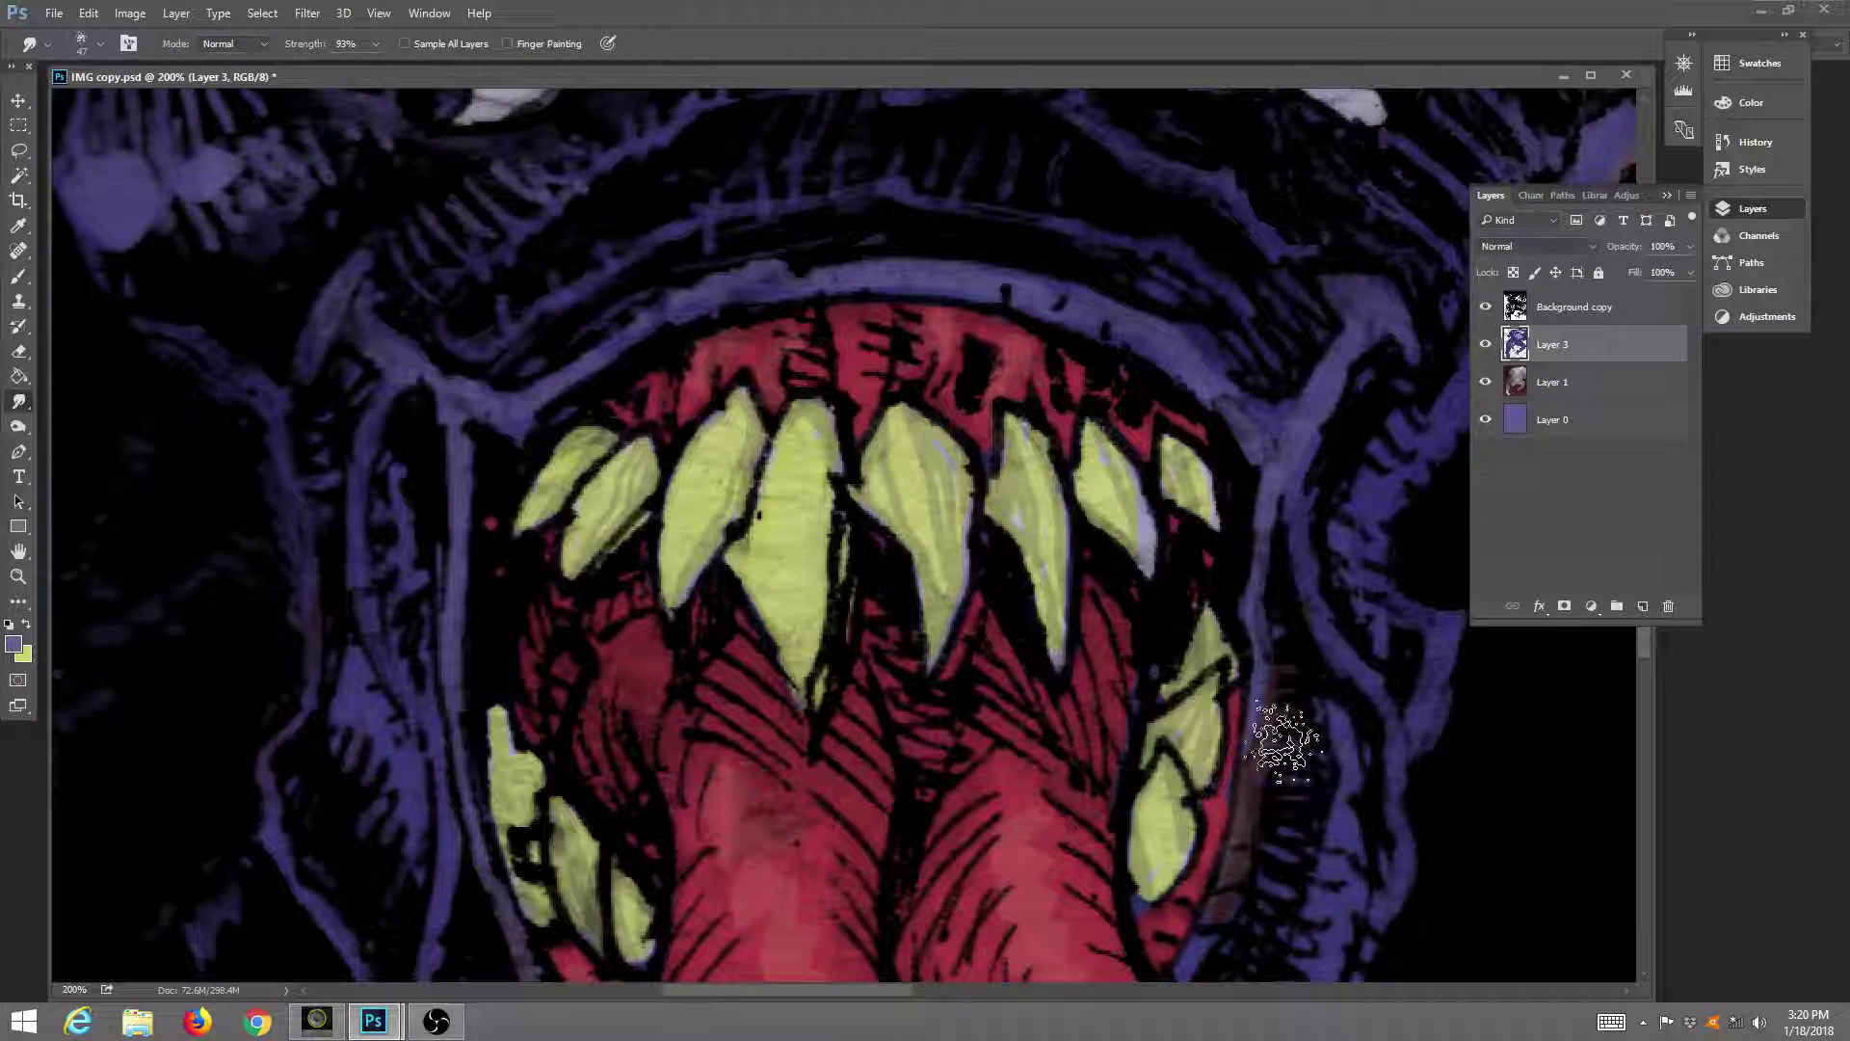
pyautogui.moveTo(1282, 743)
pyautogui.mouseDown()
pyautogui.moveTo(1289, 790)
pyautogui.moveTo(1260, 826)
pyautogui.moveTo(1281, 845)
pyautogui.moveTo(1250, 860)
pyautogui.moveTo(1248, 912)
pyautogui.moveTo(1277, 848)
pyautogui.moveTo(1279, 665)
pyautogui.moveTo(1318, 686)
pyautogui.moveTo(1296, 638)
pyautogui.mouseUp()
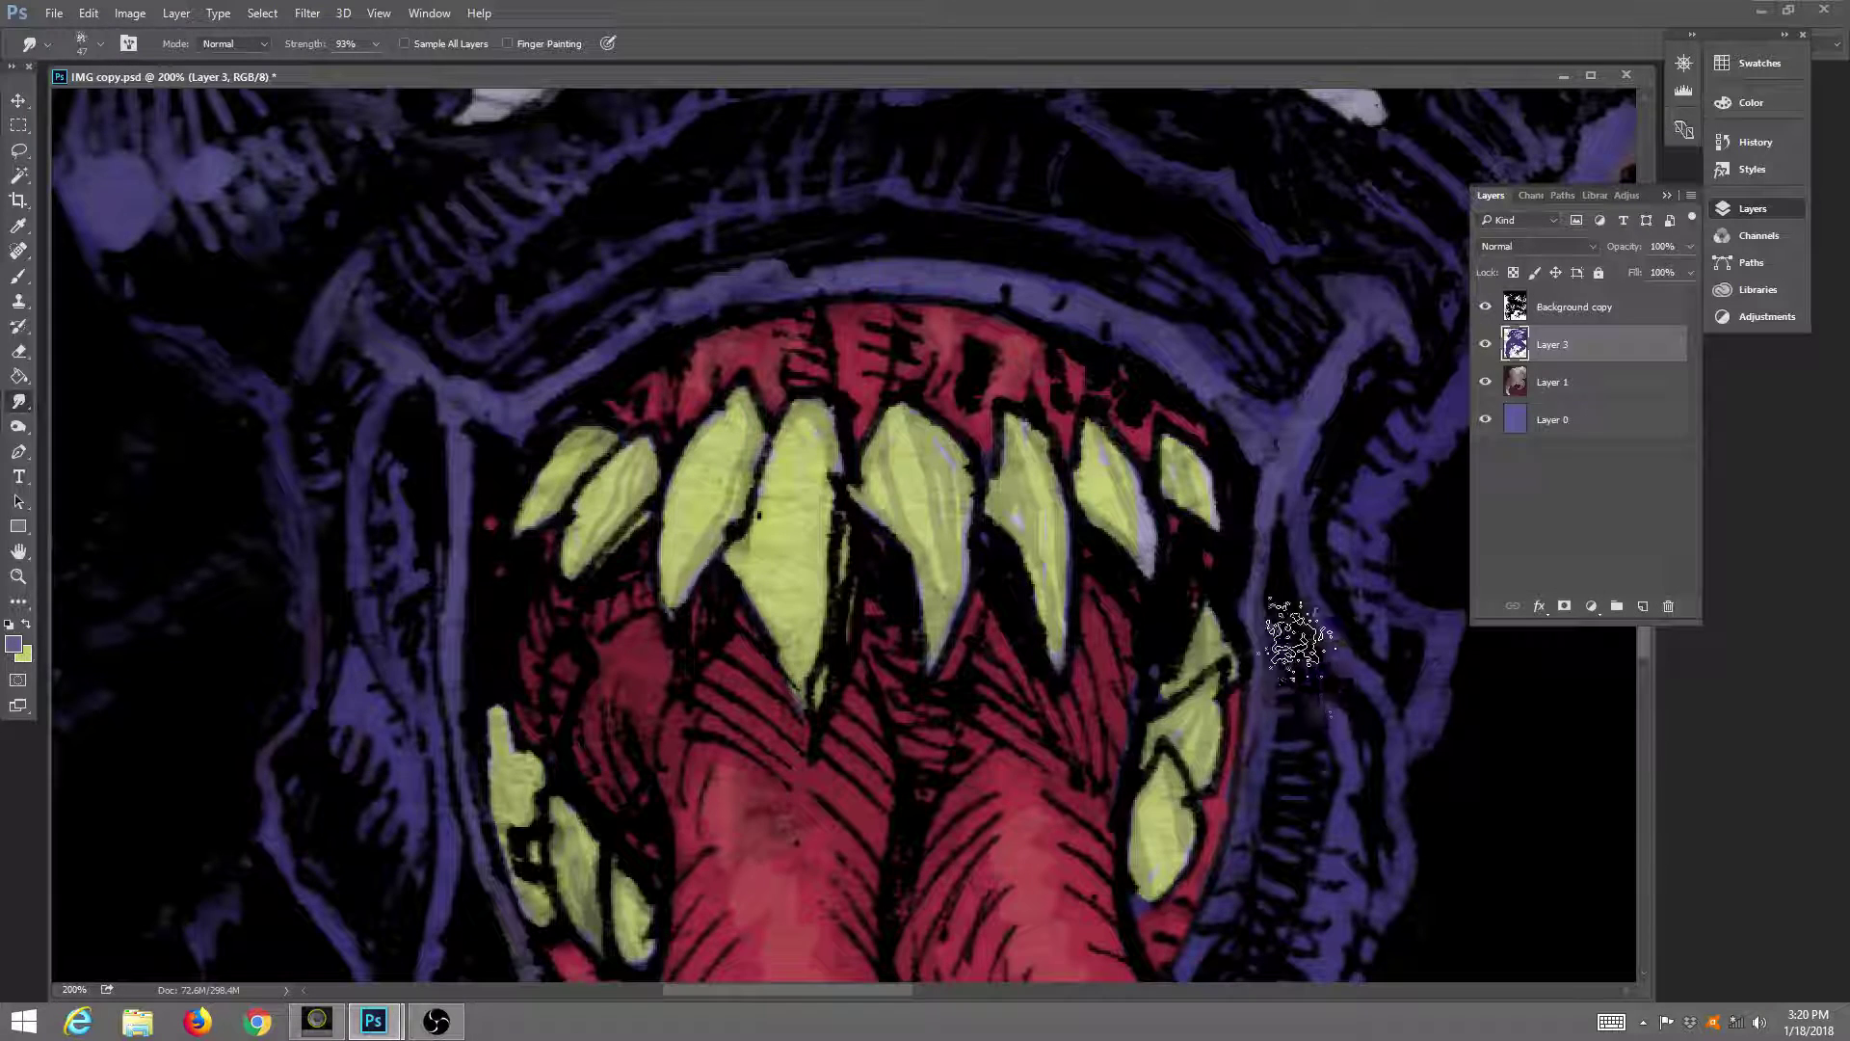
pyautogui.click(20, 278)
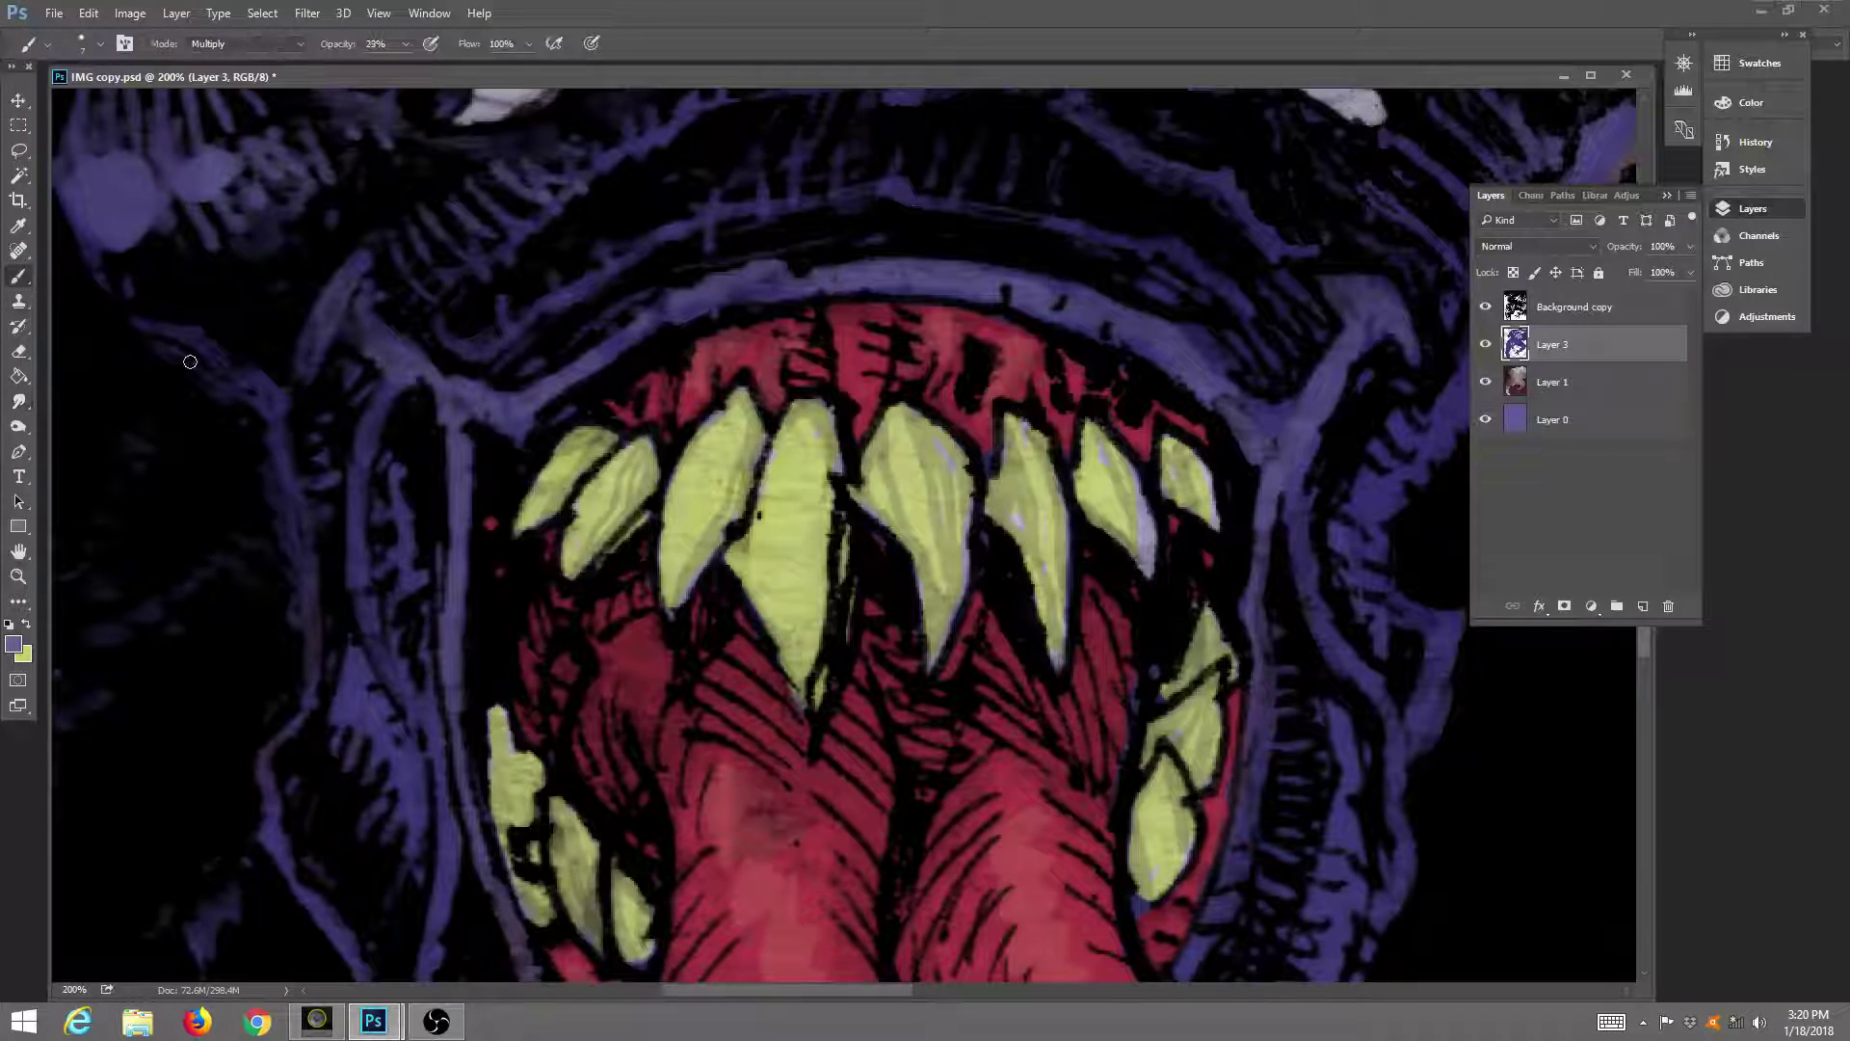
pyautogui.moveTo(1153, 770); pyautogui.dragTo(1120, 810)
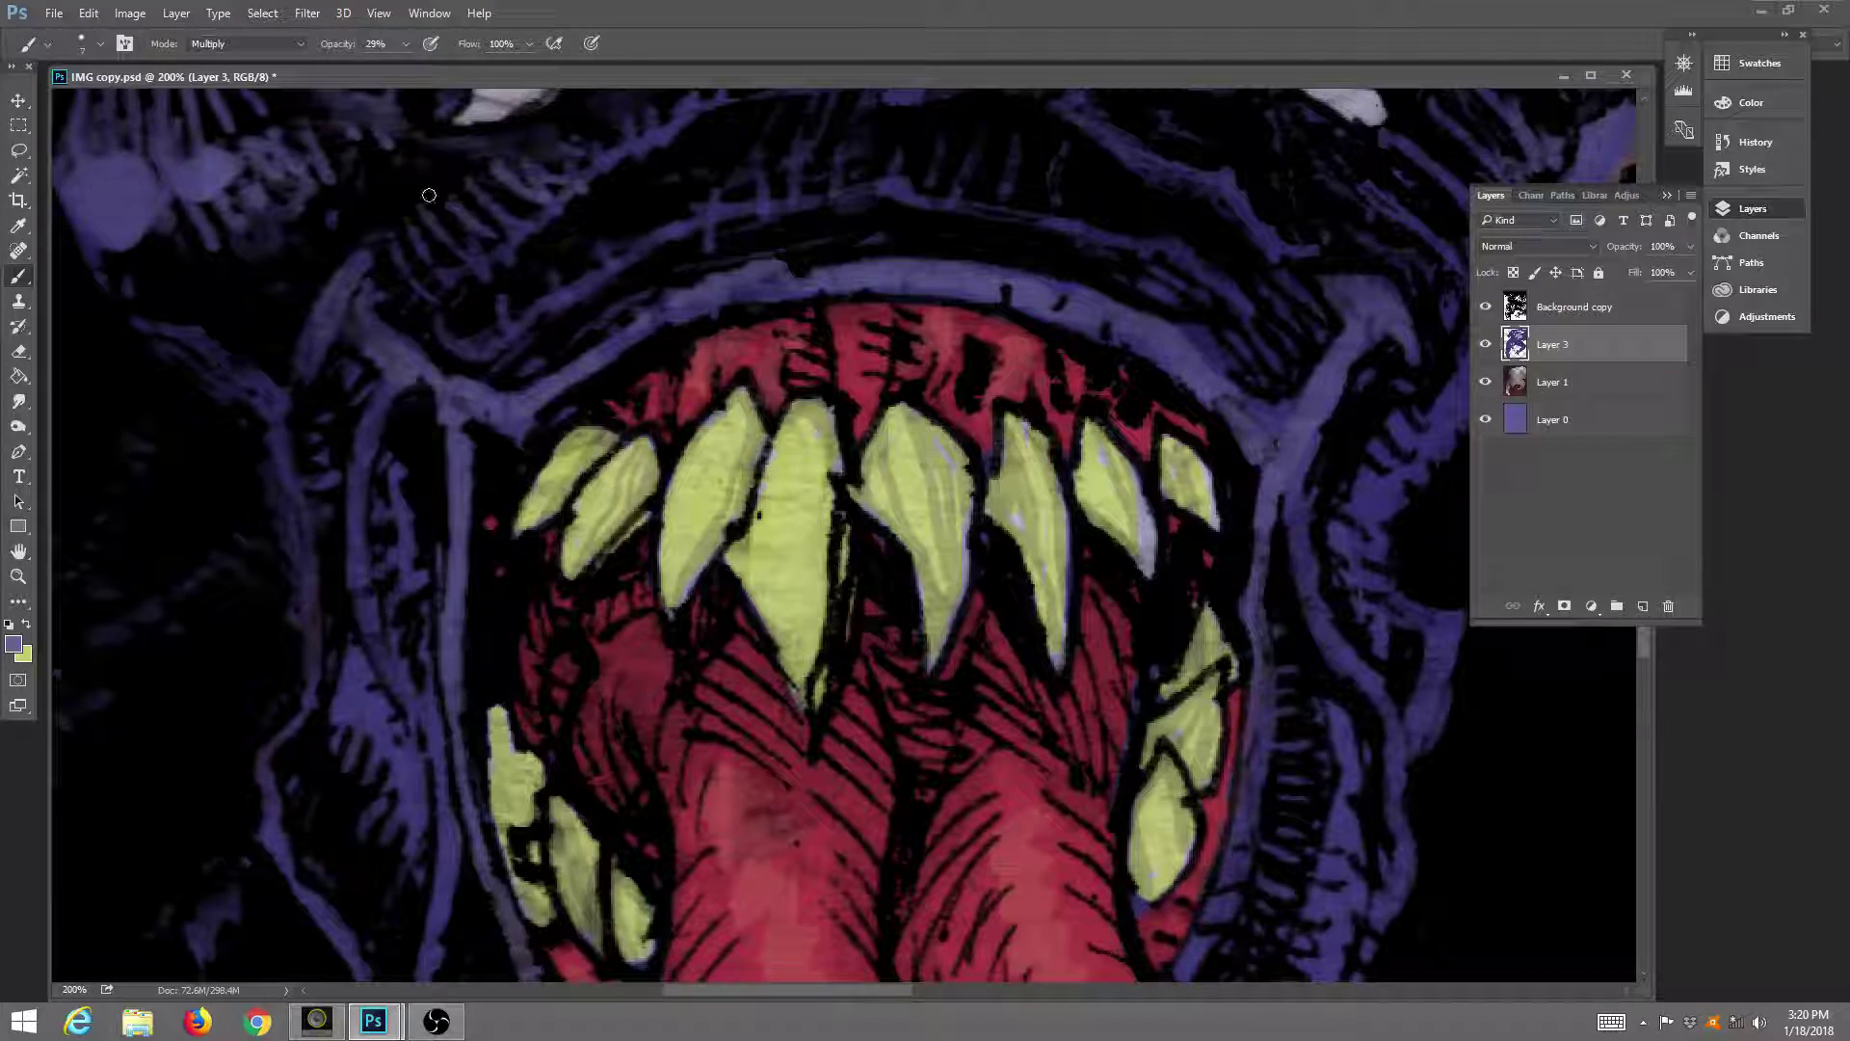
# At 30% brush opacity, darken the red gums and tongue below and around the fangs.
pyautogui.click(95, 48)
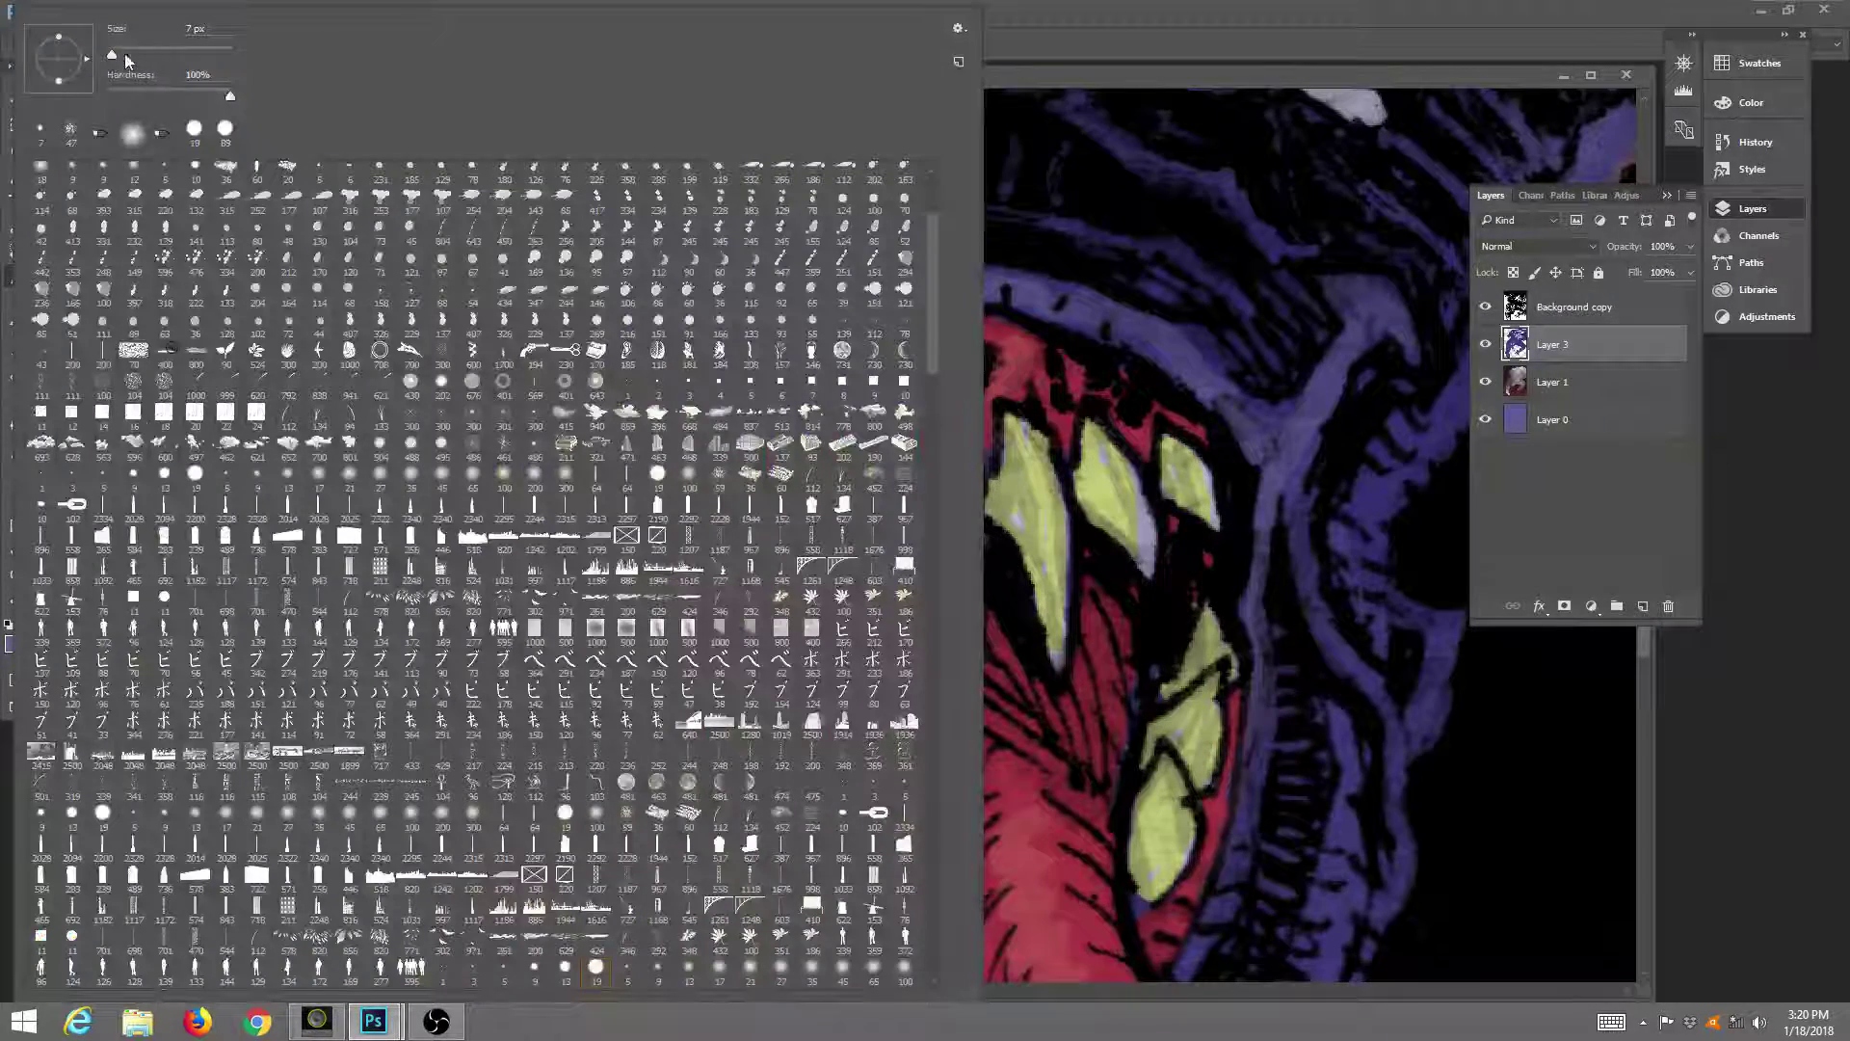
pyautogui.click(1025, 27)
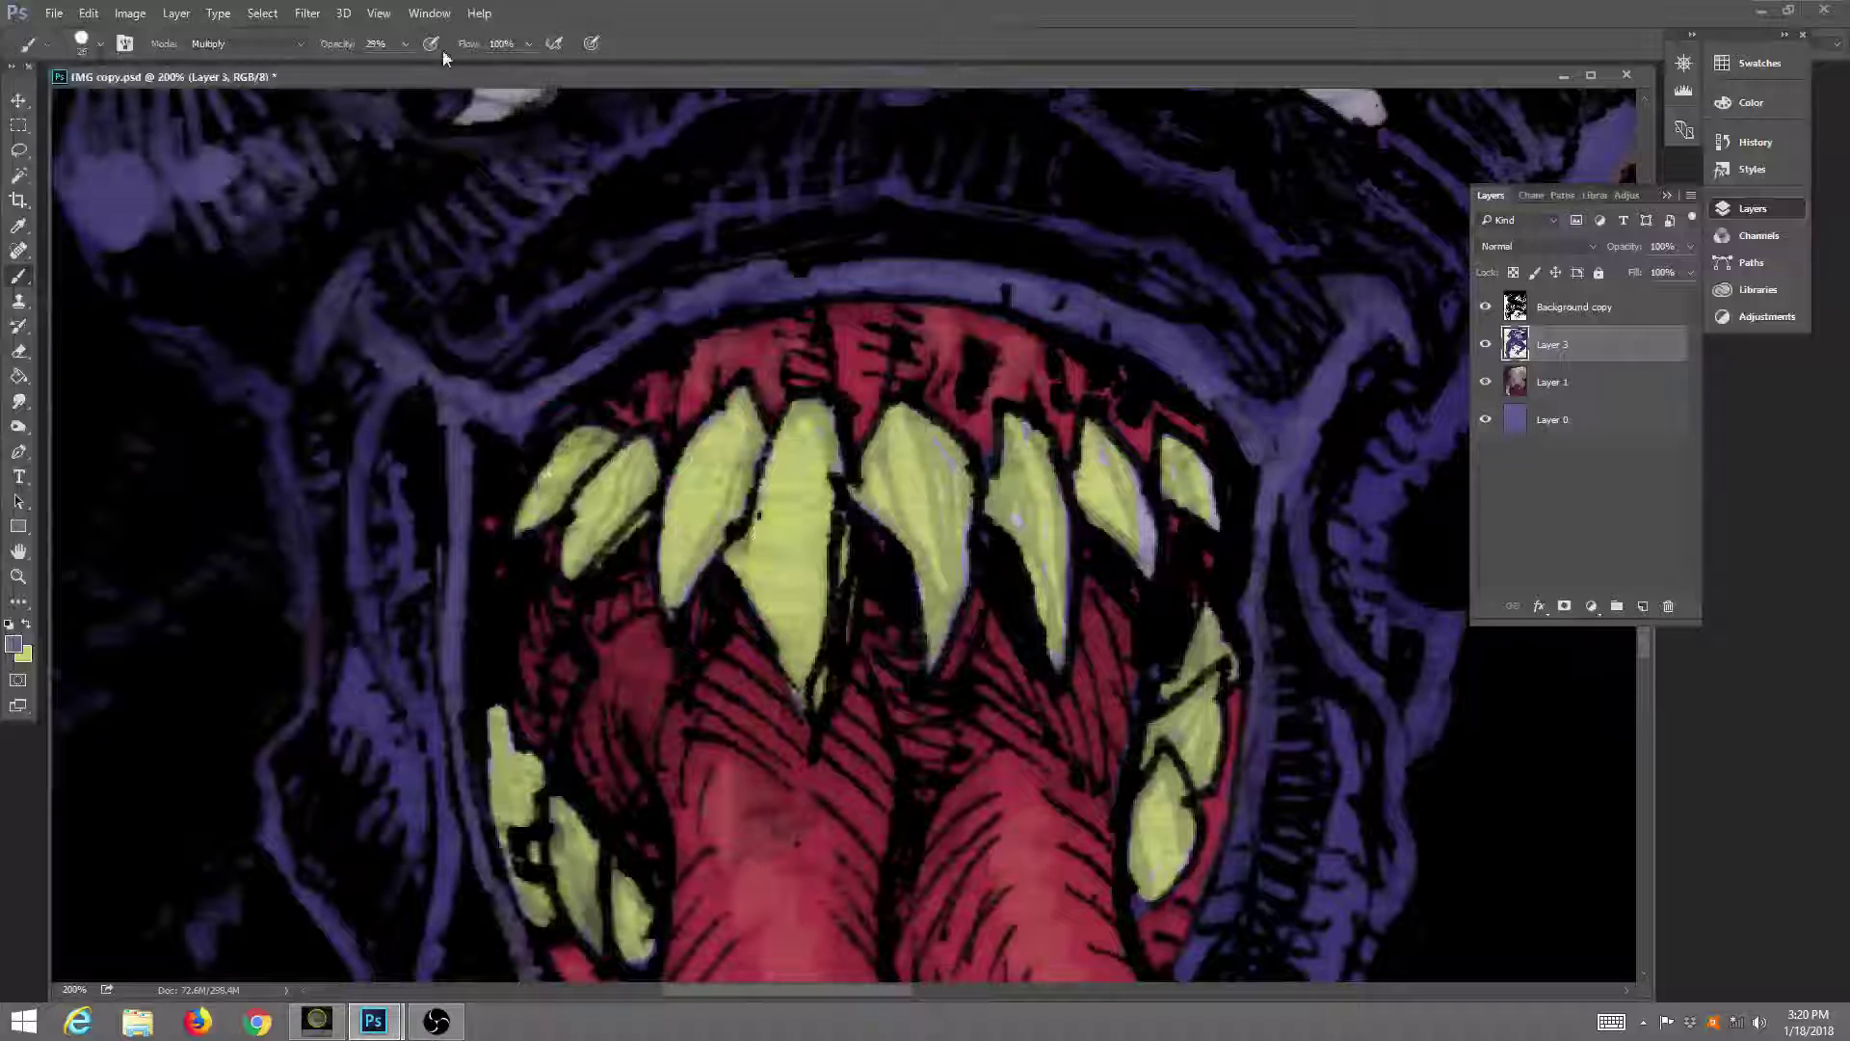
pyautogui.click(404, 43)
pyautogui.moveTo(407, 68); pyautogui.dragTo(409, 67)
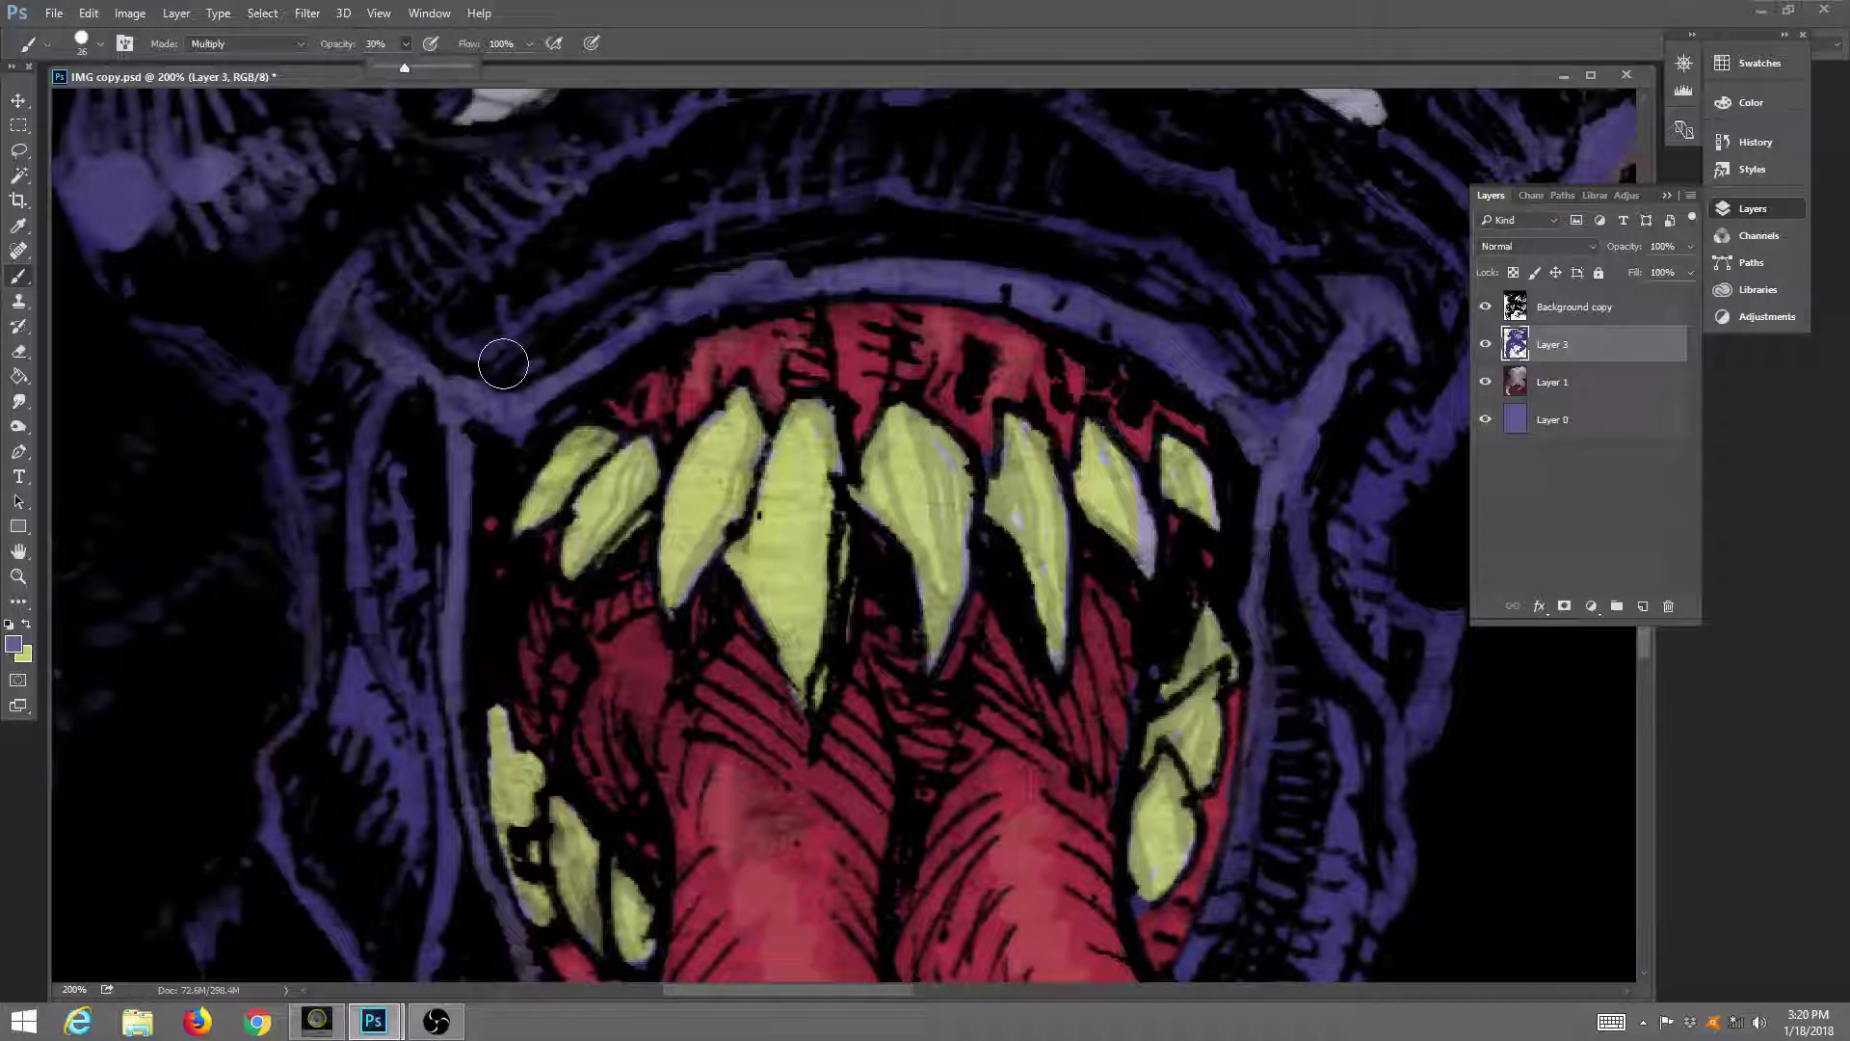
pyautogui.moveTo(578, 626)
pyautogui.mouseDown()
pyautogui.moveTo(622, 805)
pyautogui.moveTo(608, 625)
pyautogui.moveTo(644, 817)
pyautogui.moveTo(631, 608)
pyautogui.moveTo(685, 687)
pyautogui.moveTo(672, 659)
pyautogui.moveTo(700, 599)
pyautogui.moveTo(668, 639)
pyautogui.mouseUp()
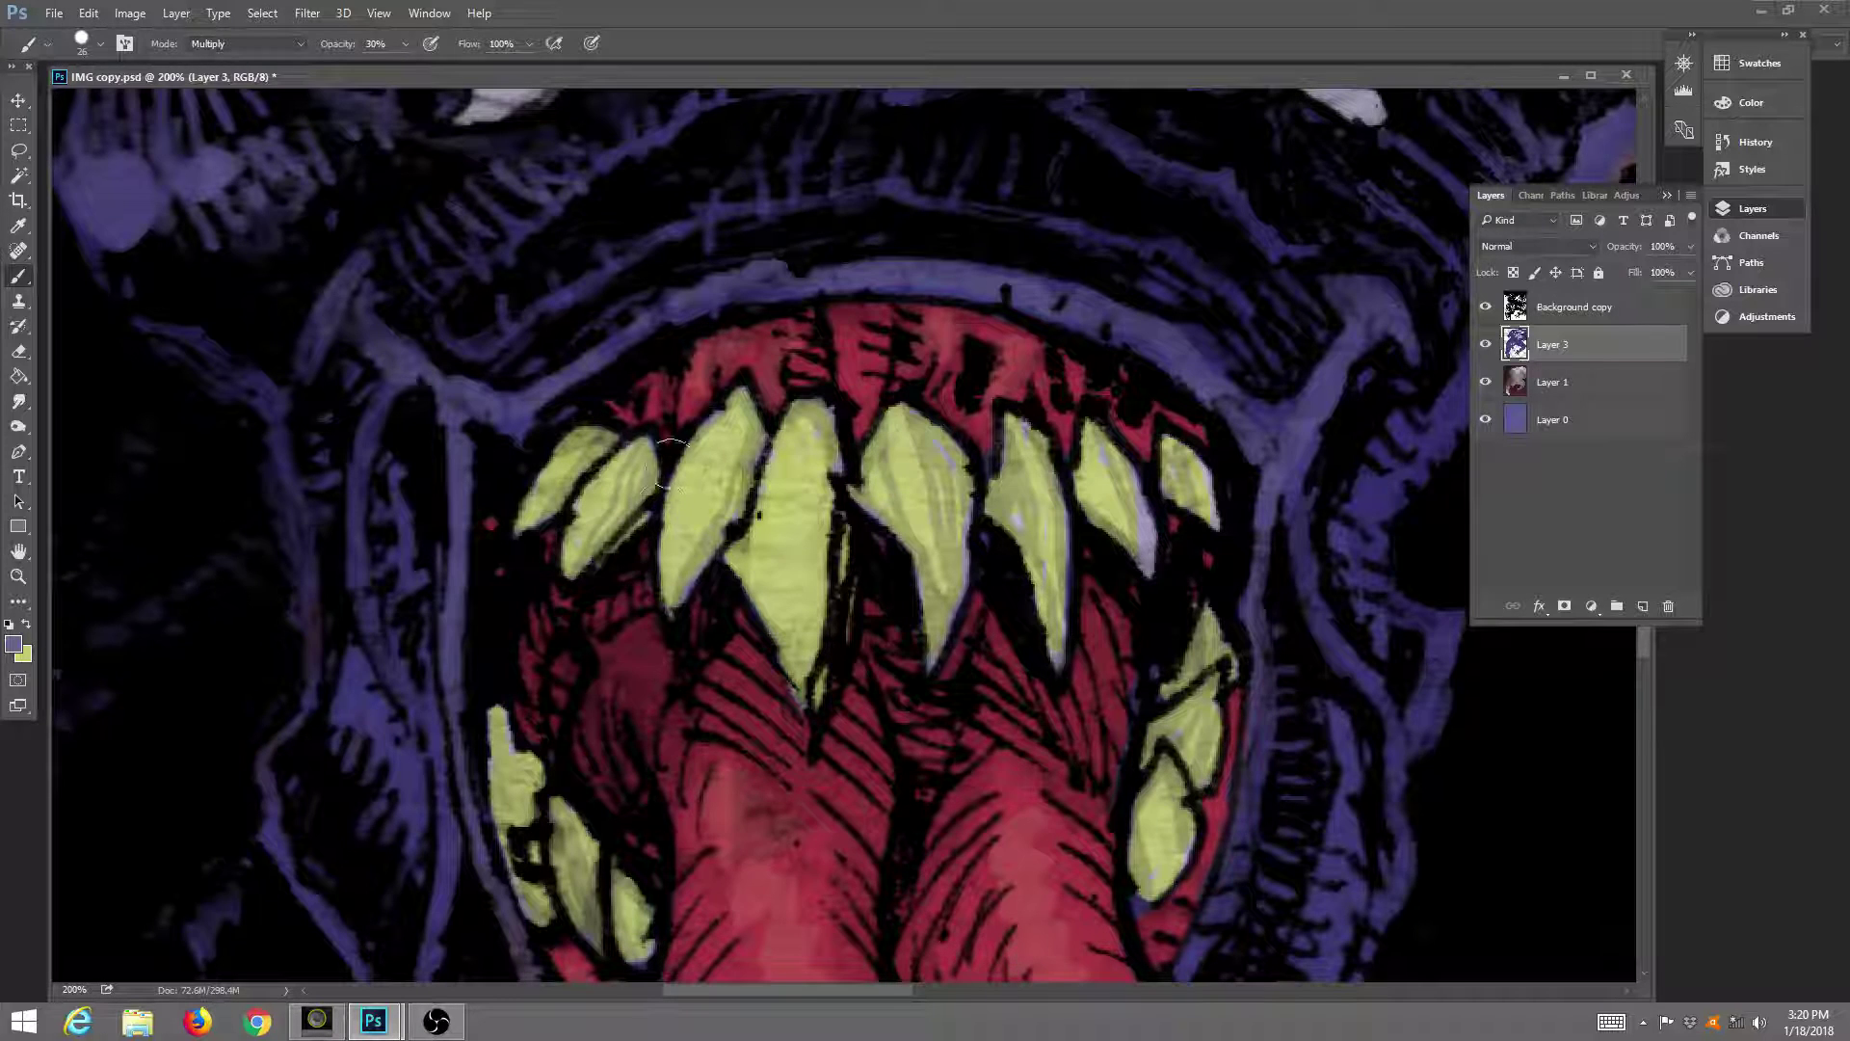
pyautogui.moveTo(675, 449)
pyautogui.mouseDown()
pyautogui.moveTo(646, 570)
pyautogui.moveTo(695, 431)
pyautogui.moveTo(679, 447)
pyautogui.moveTo(683, 373)
pyautogui.mouseUp()
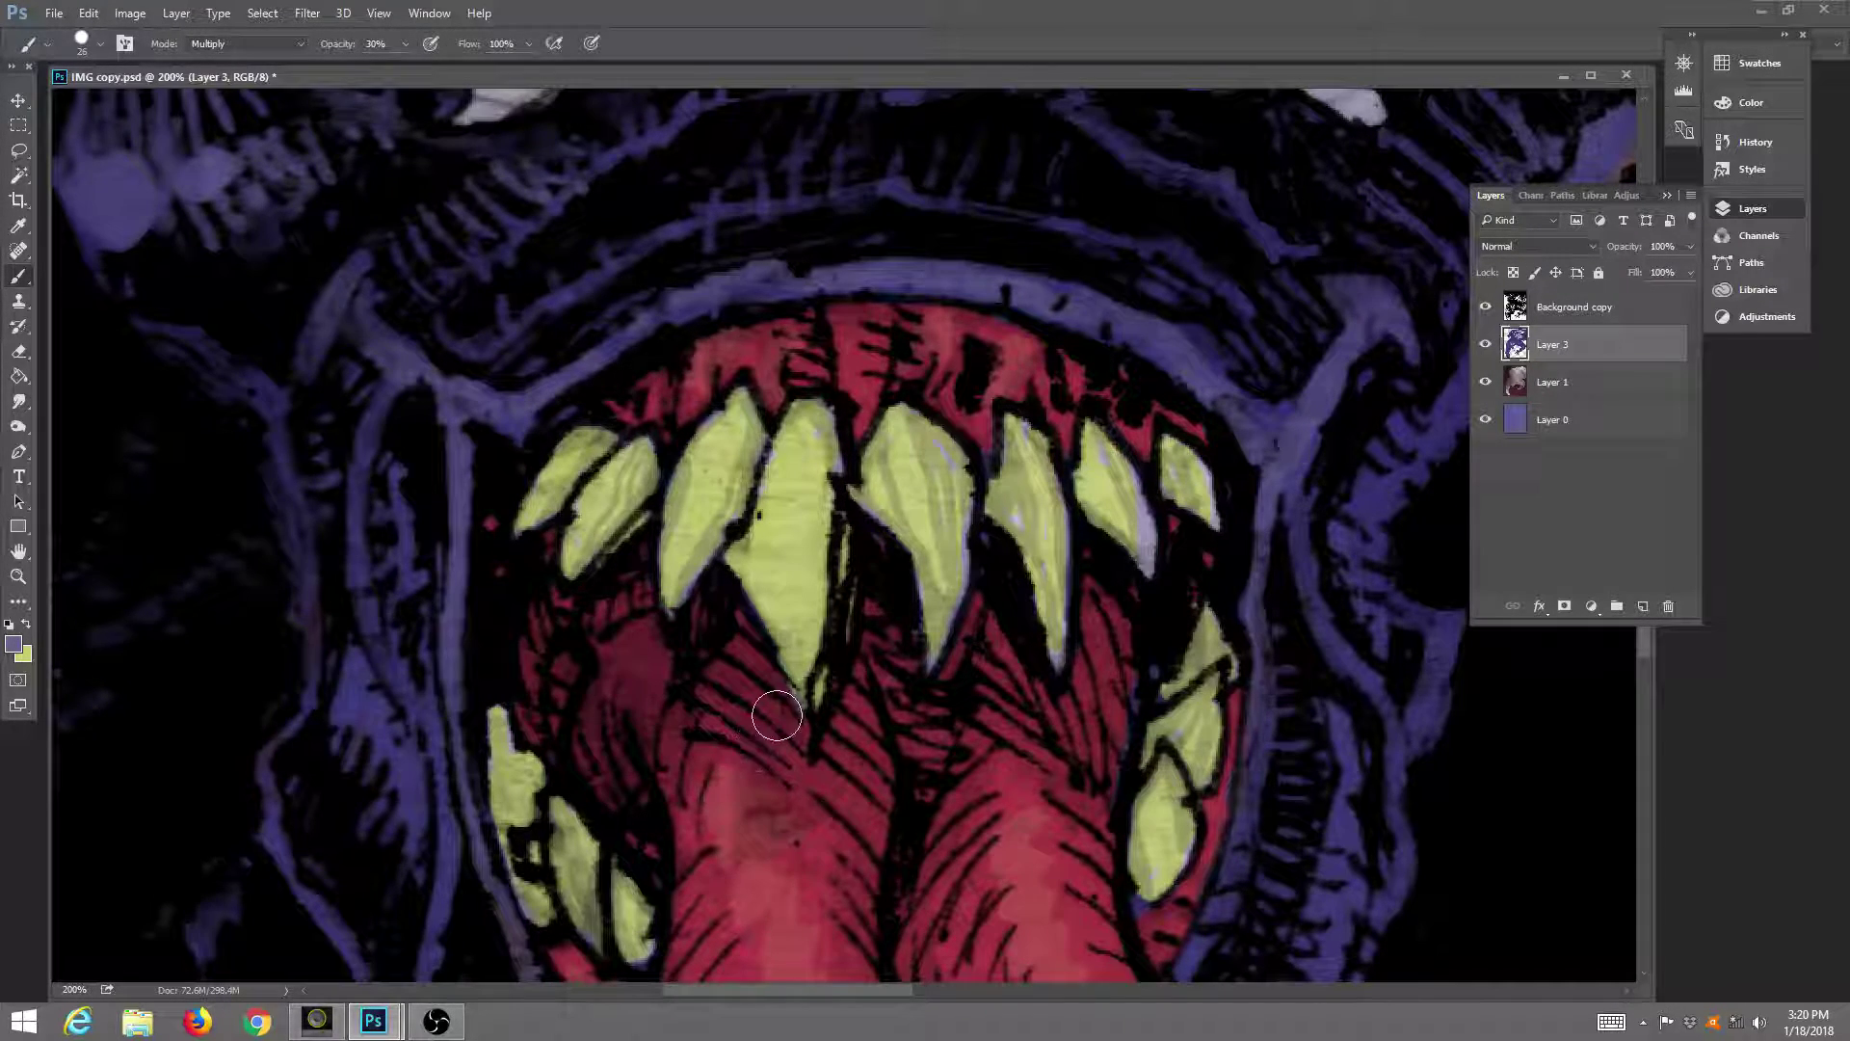
pyautogui.moveTo(775, 717)
pyautogui.mouseDown()
pyautogui.moveTo(857, 799)
pyautogui.moveTo(859, 740)
pyautogui.mouseUp()
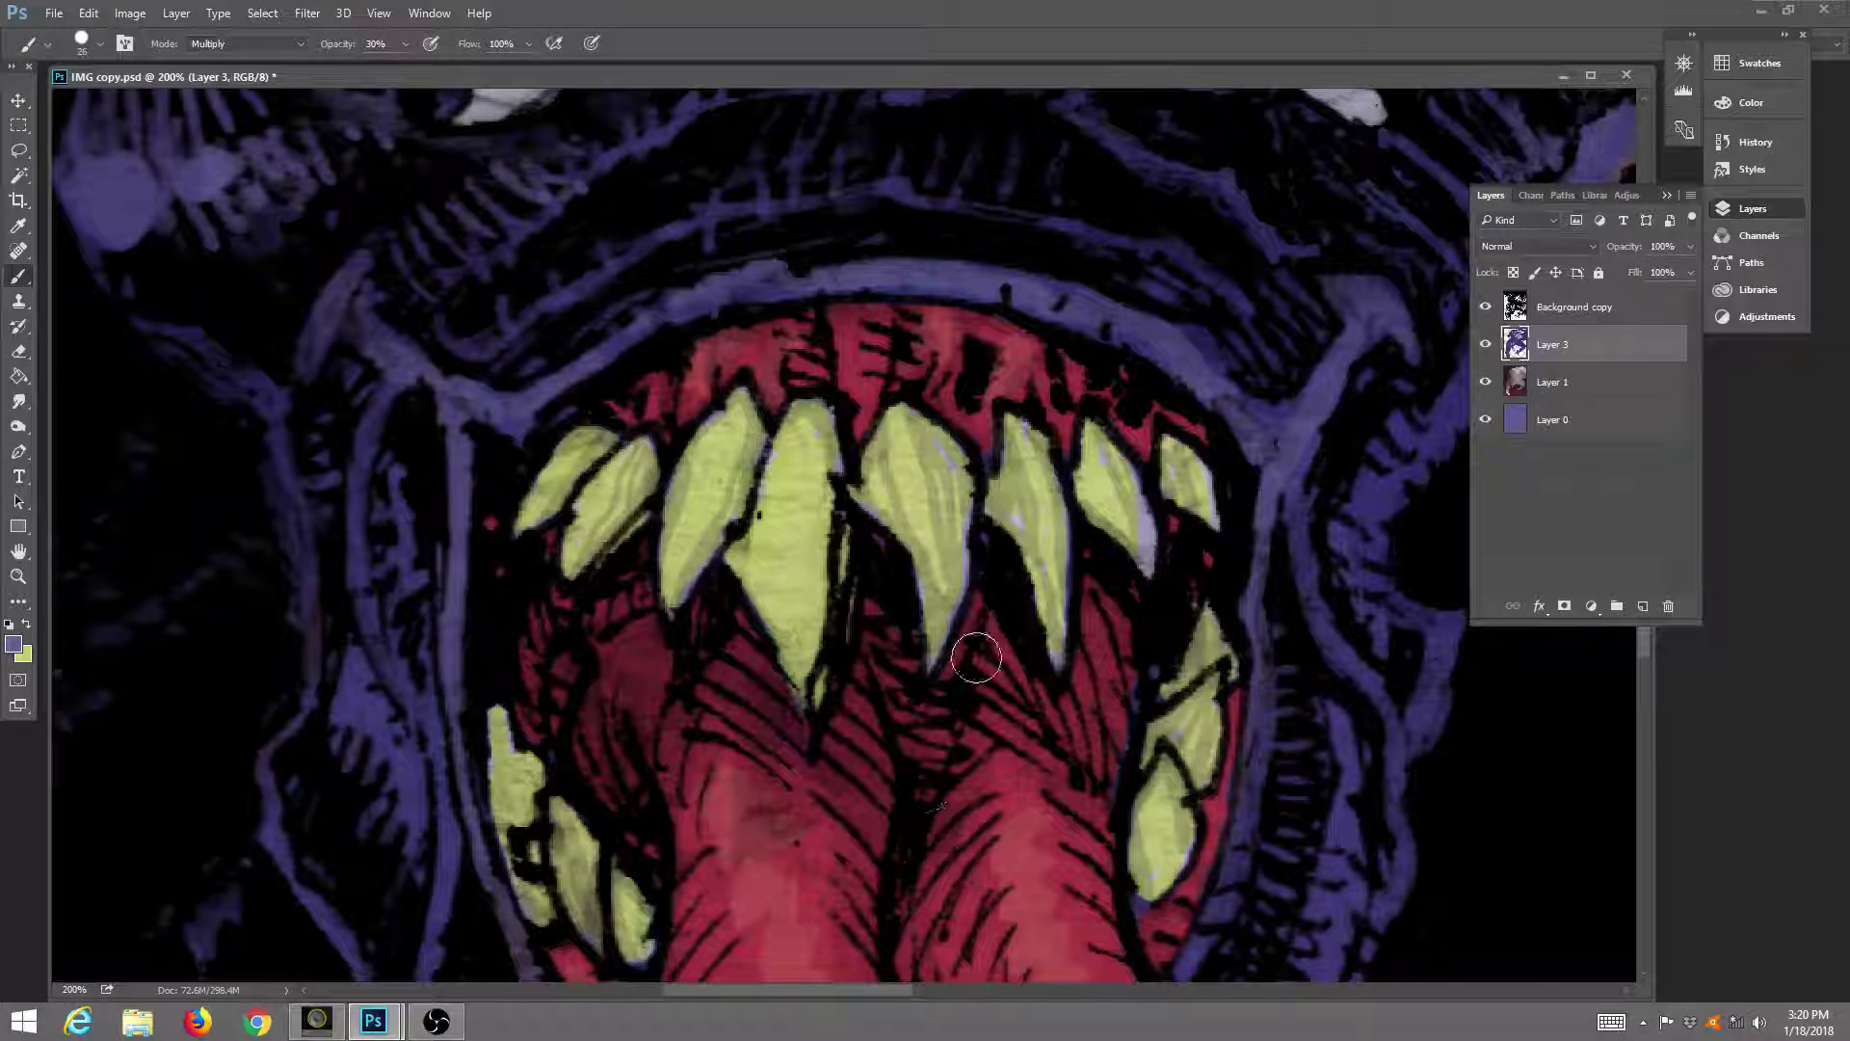
pyautogui.moveTo(1064, 773)
pyautogui.mouseDown()
pyautogui.moveTo(1141, 794)
pyautogui.moveTo(1108, 631)
pyautogui.moveTo(1118, 846)
pyautogui.moveTo(1168, 921)
pyautogui.mouseUp()
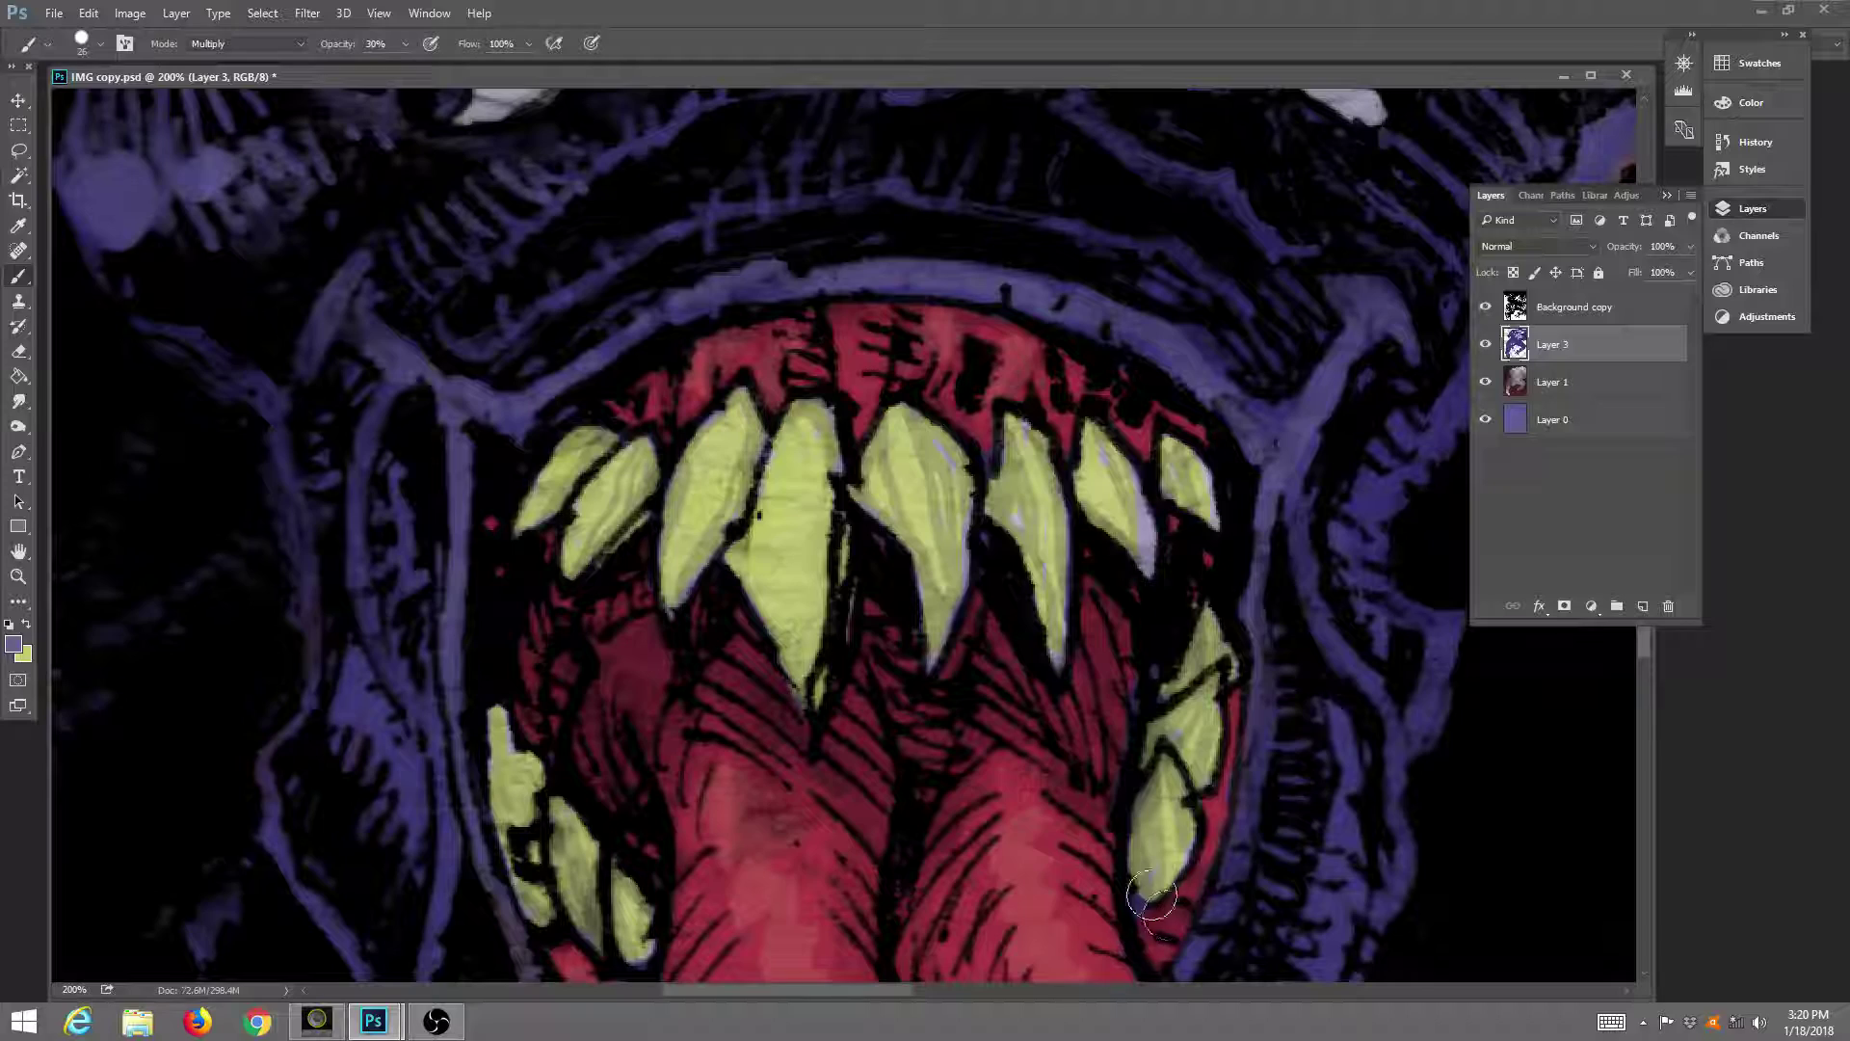
pyautogui.moveTo(1138, 585); pyautogui.dragTo(1228, 186)
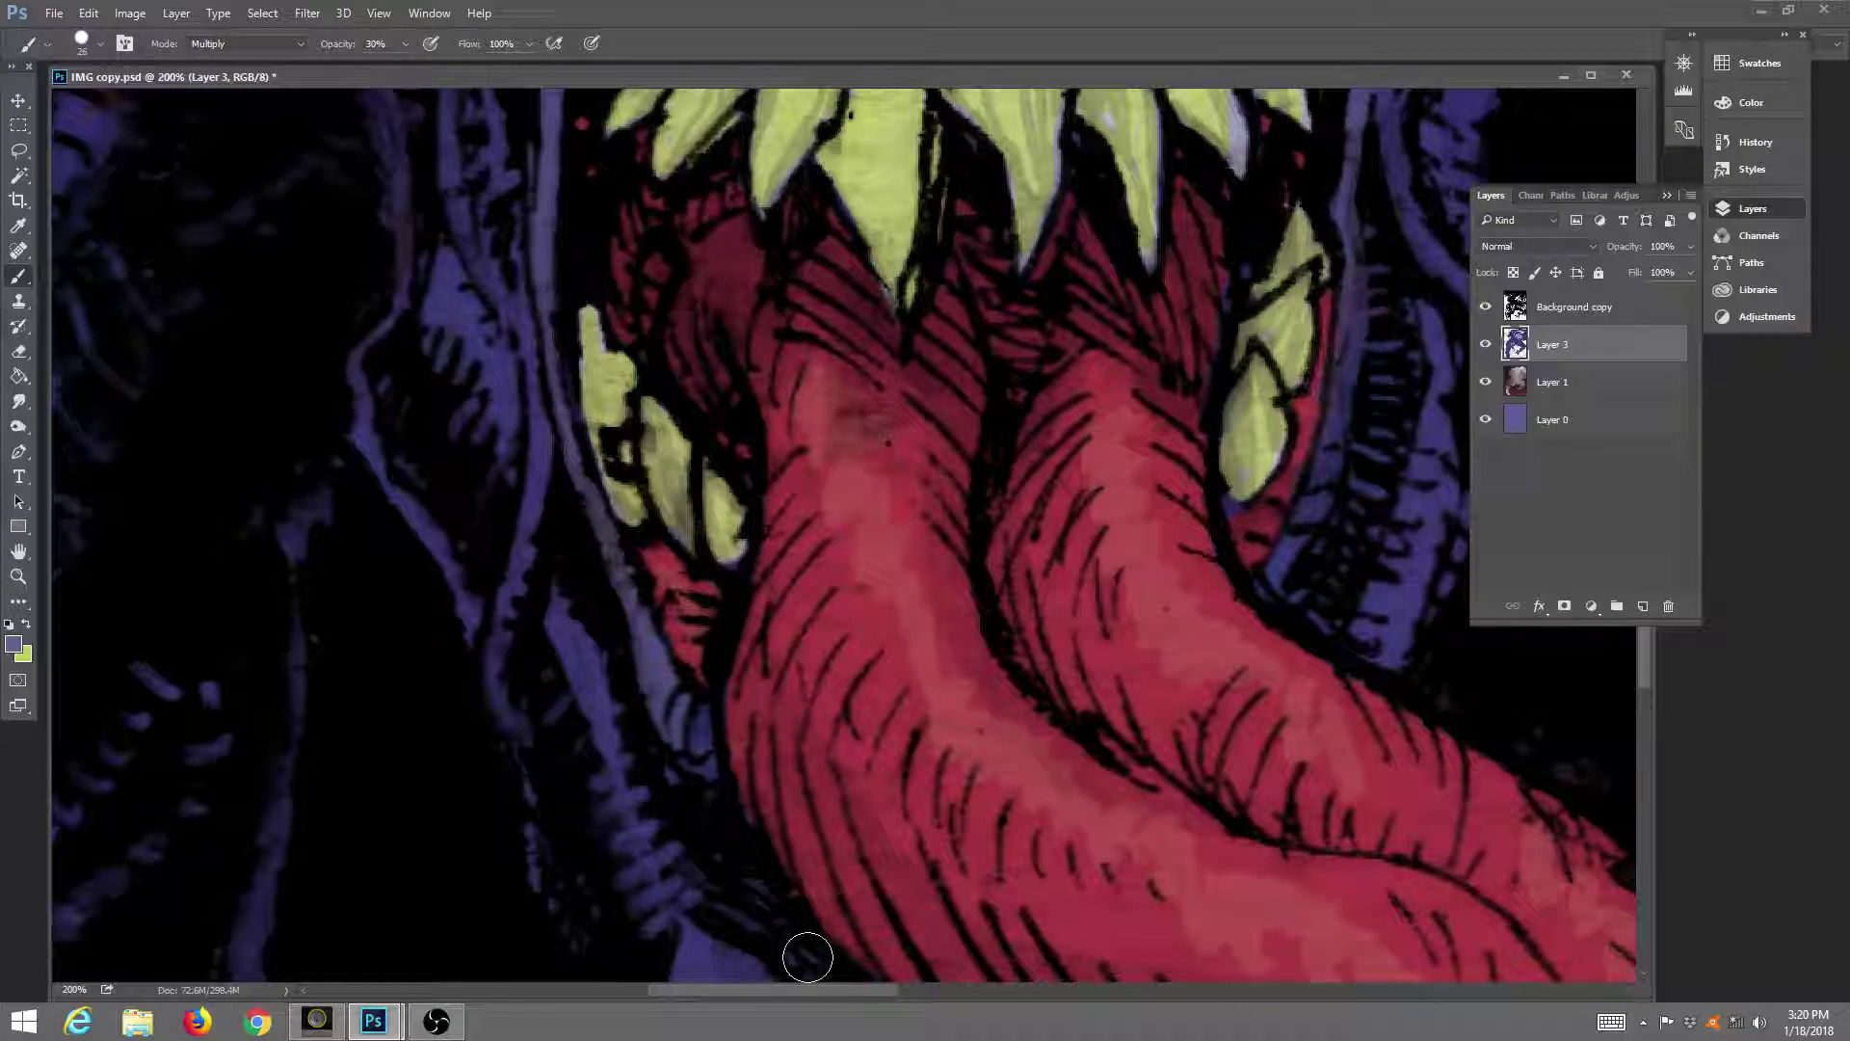
# Shade the edges of both tongue curls and the red interior beside the central tooth.
pyautogui.moveTo(848, 935)
pyautogui.mouseDown()
pyautogui.moveTo(743, 638)
pyautogui.moveTo(790, 492)
pyautogui.mouseUp()
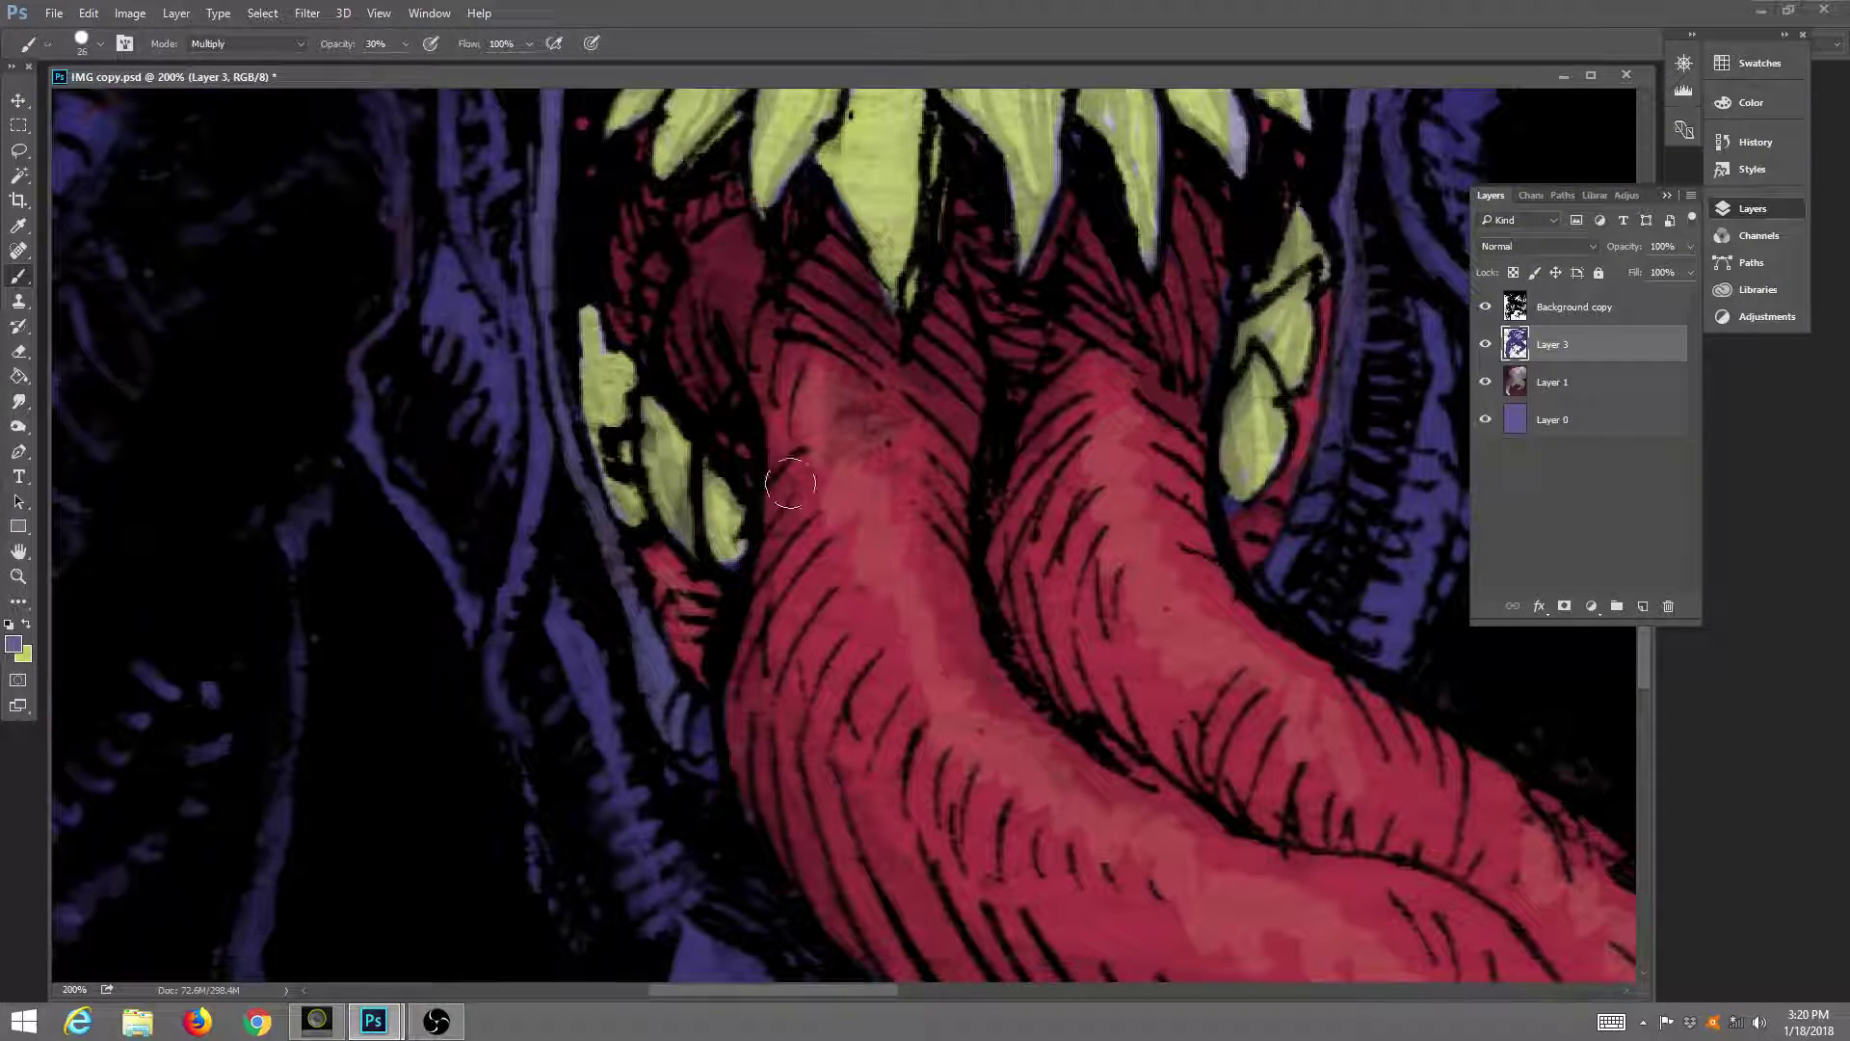
pyautogui.moveTo(1021, 458)
pyautogui.mouseDown()
pyautogui.moveTo(1046, 678)
pyautogui.moveTo(1055, 382)
pyautogui.mouseUp()
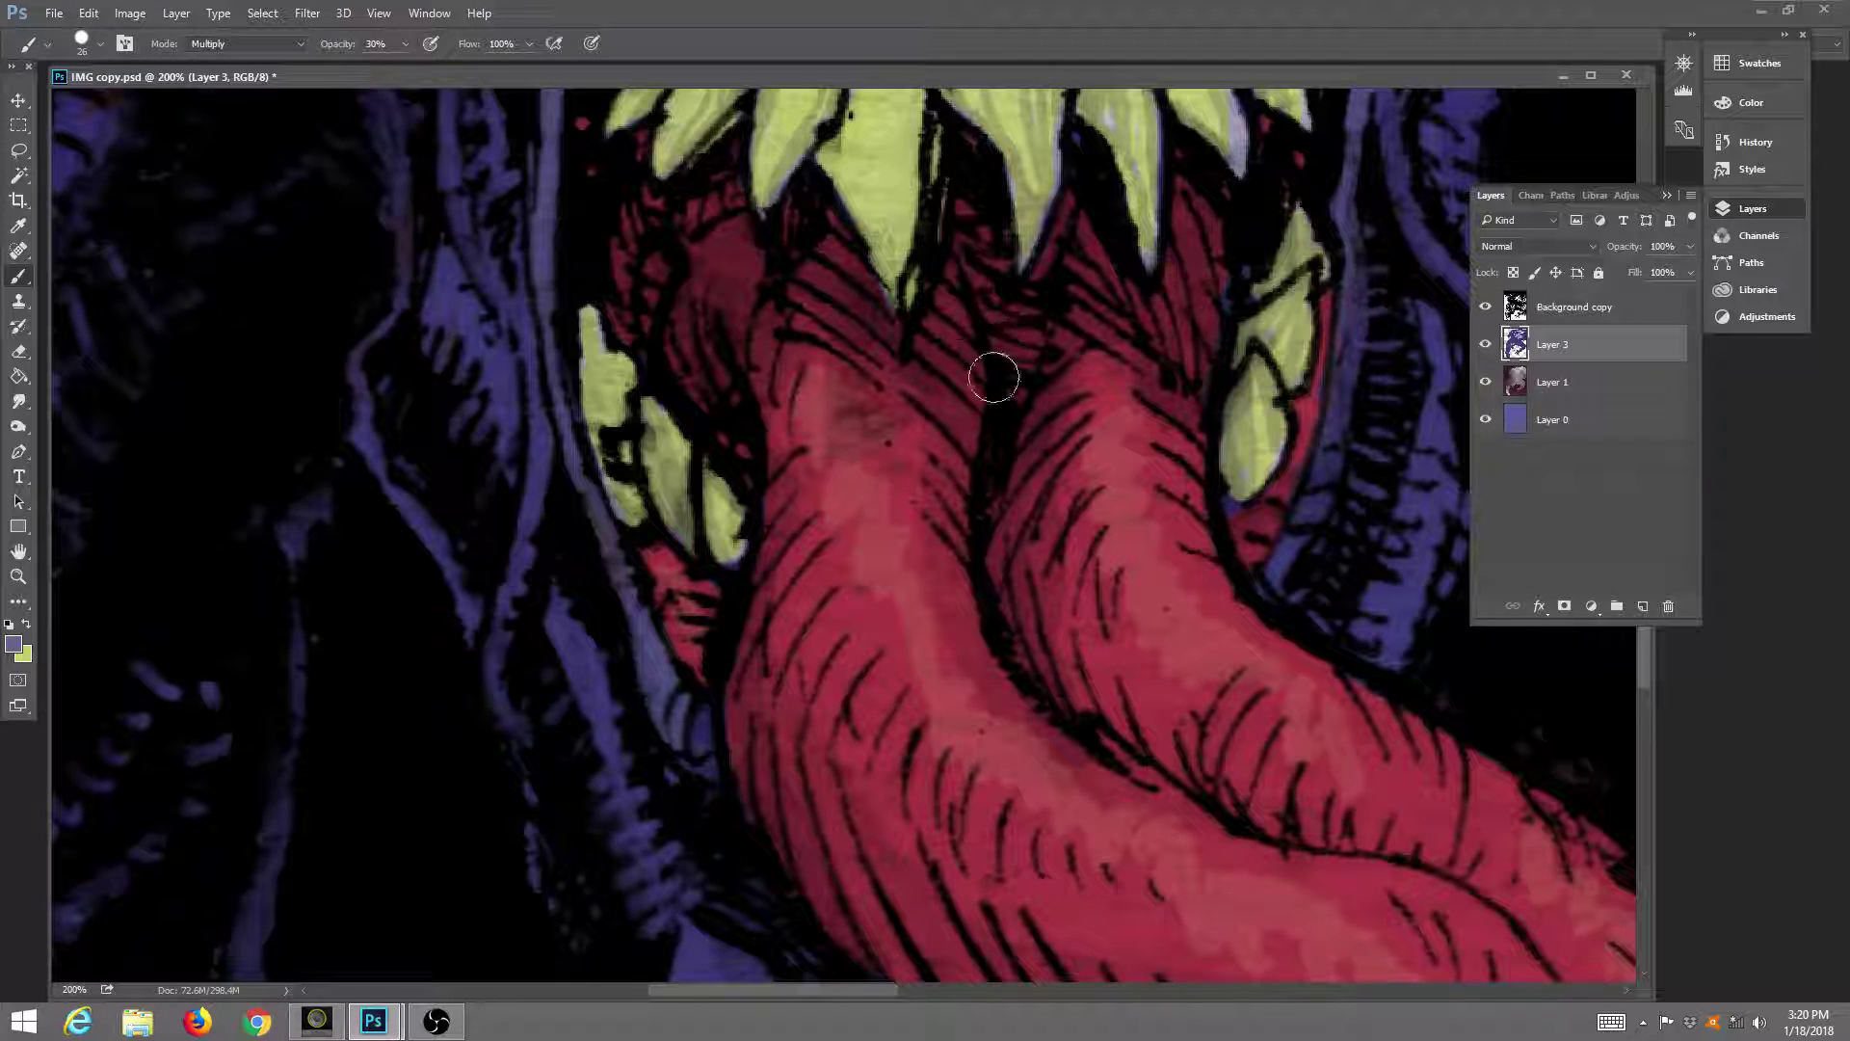
pyautogui.moveTo(739, 299)
pyautogui.mouseDown()
pyautogui.moveTo(698, 354)
pyautogui.moveTo(620, 220)
pyautogui.moveTo(766, 297)
pyautogui.moveTo(773, 442)
pyautogui.moveTo(850, 362)
pyautogui.moveTo(811, 331)
pyautogui.mouseUp()
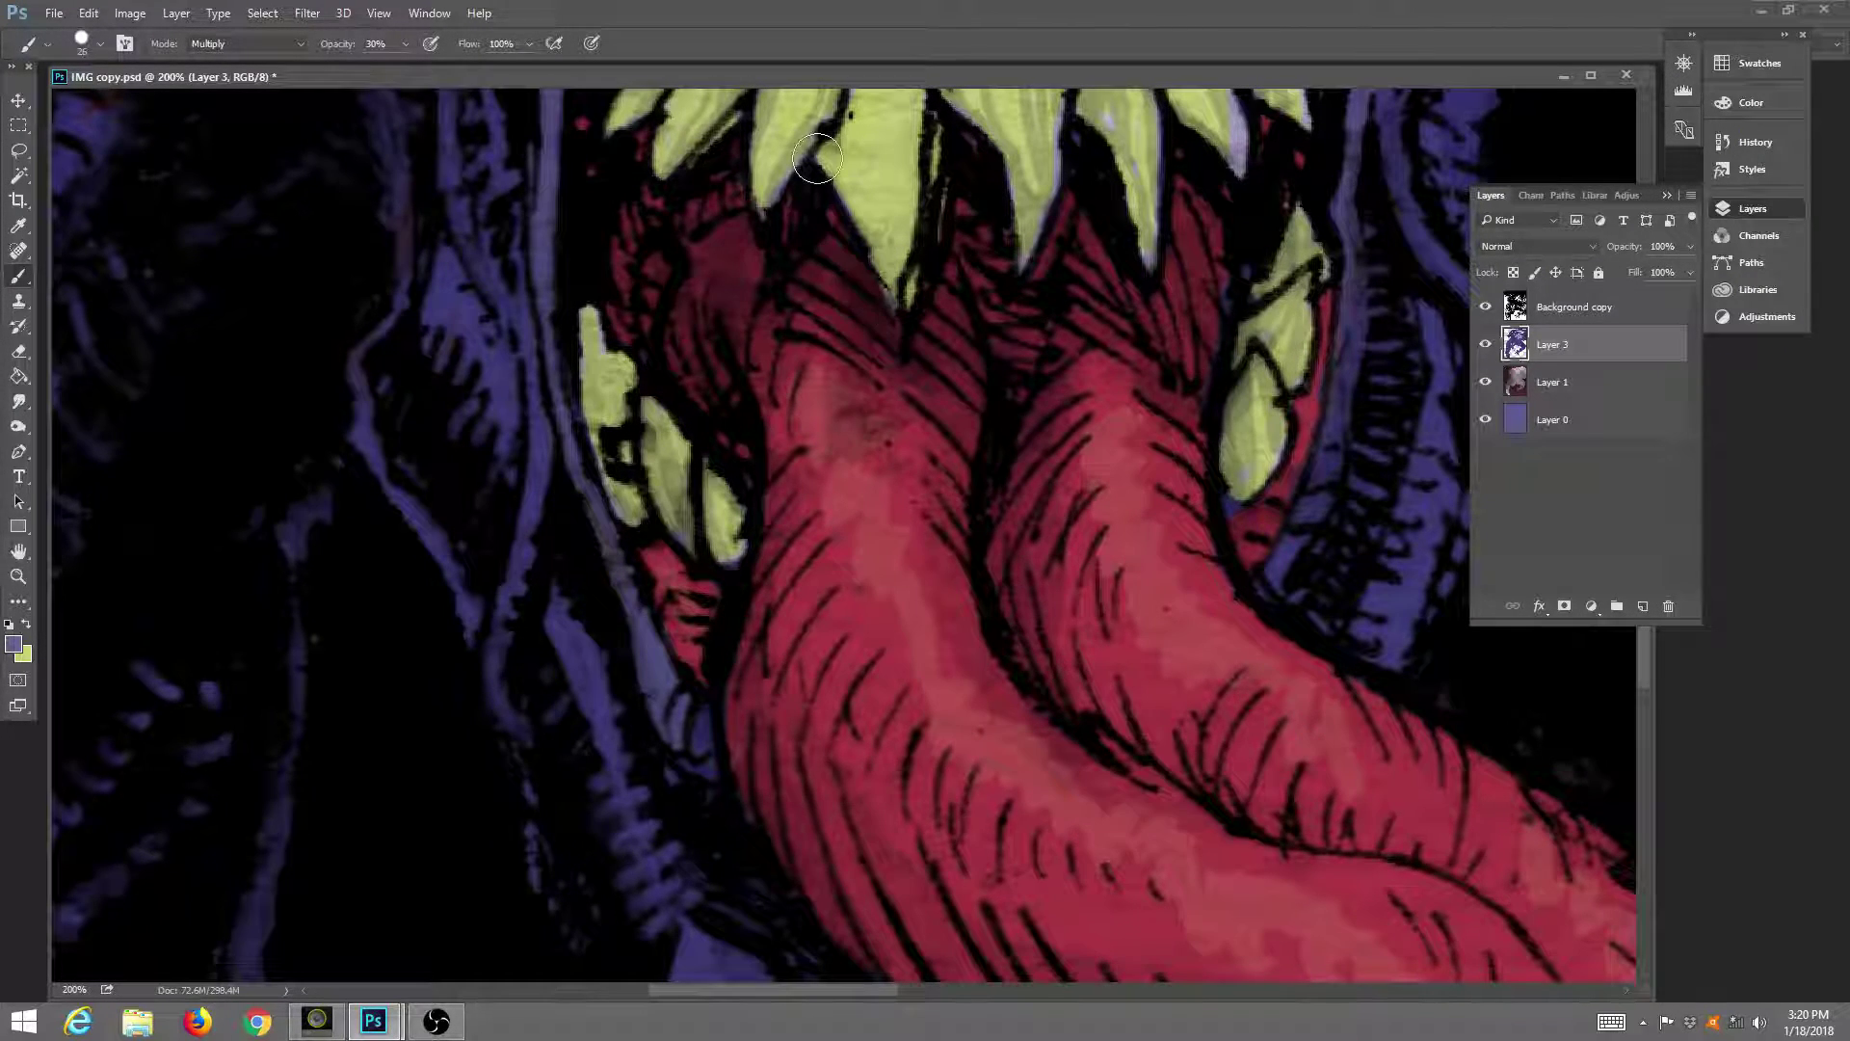
pyautogui.moveTo(841, 180)
pyautogui.mouseDown()
pyautogui.moveTo(893, 354)
pyautogui.moveTo(882, 273)
pyautogui.moveTo(827, 198)
pyautogui.mouseUp()
# Shade the tongue's lower edge, its tip and the inner edge of its lower curve.
pyautogui.moveTo(1020, 444); pyautogui.dragTo(875, 156)
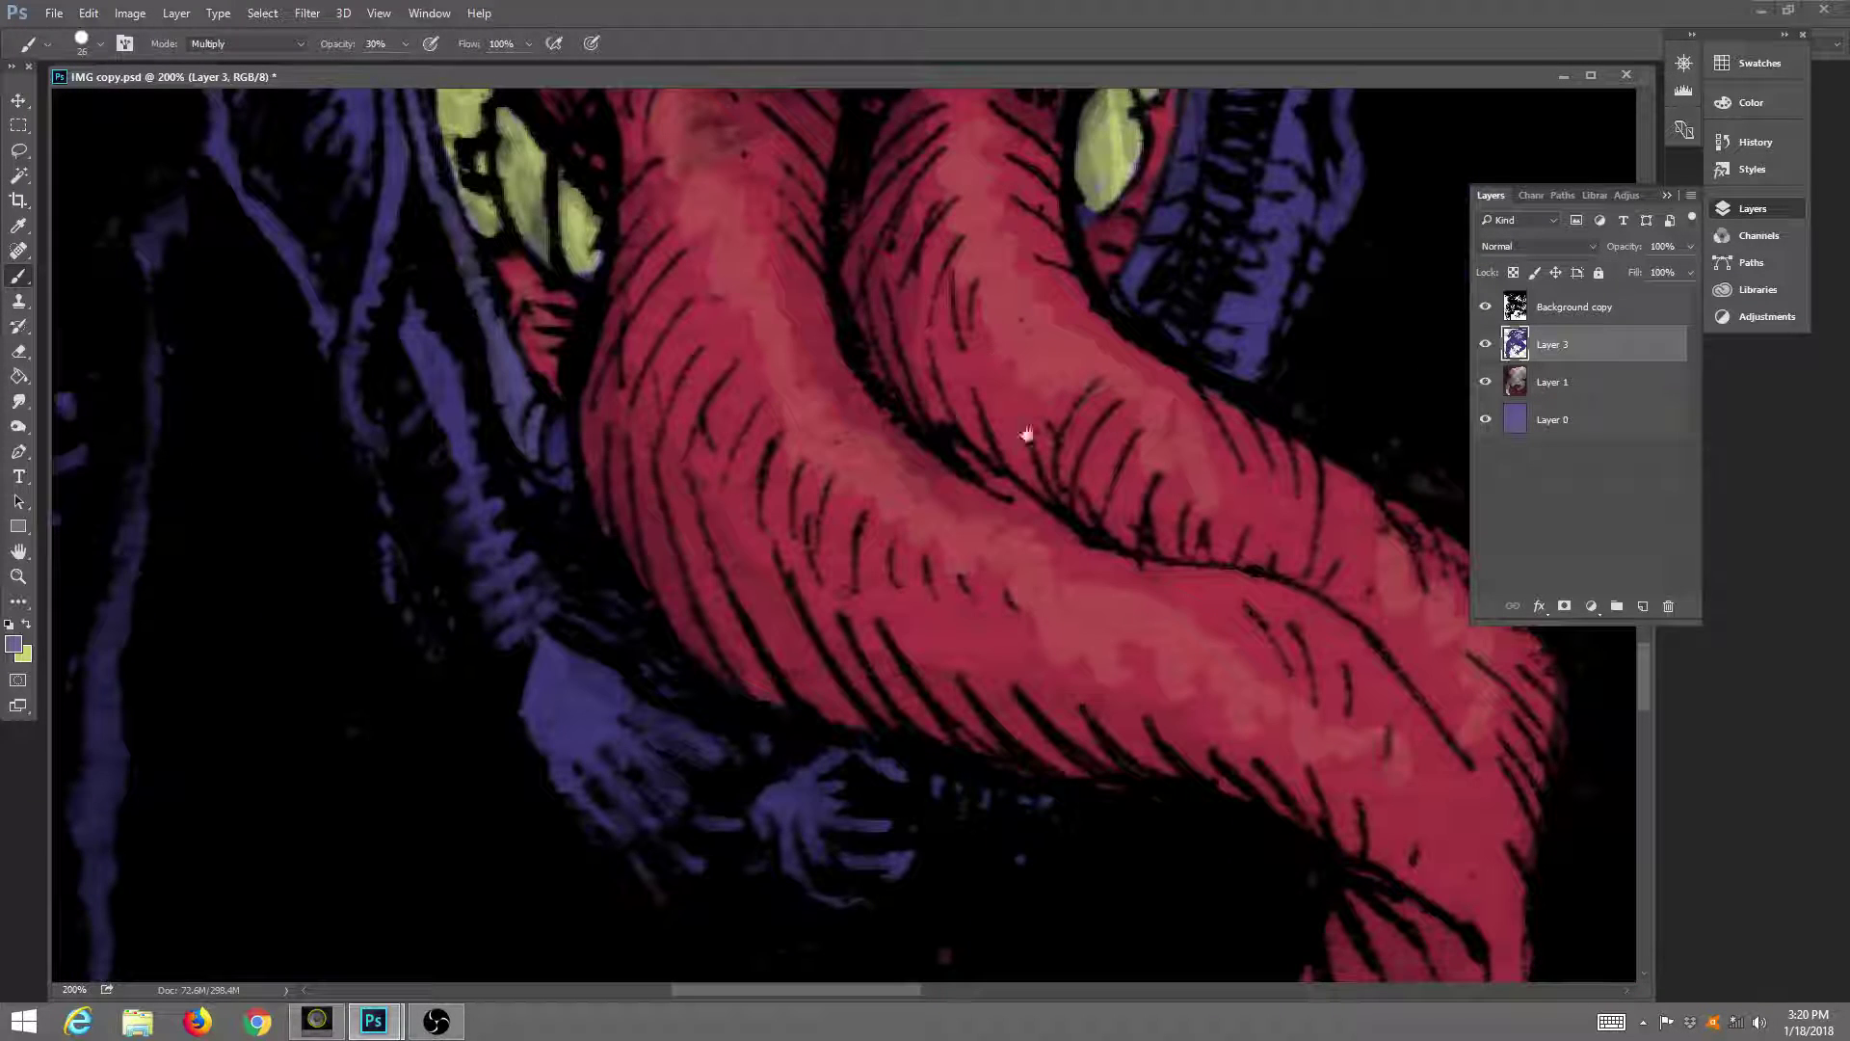
pyautogui.moveTo(583, 370)
pyautogui.mouseDown()
pyautogui.moveTo(613, 332)
pyautogui.moveTo(654, 547)
pyautogui.moveTo(798, 670)
pyautogui.moveTo(924, 730)
pyautogui.moveTo(755, 630)
pyautogui.moveTo(829, 701)
pyautogui.moveTo(1043, 728)
pyautogui.moveTo(1148, 778)
pyautogui.moveTo(904, 703)
pyautogui.moveTo(1276, 843)
pyautogui.moveTo(1222, 793)
pyautogui.moveTo(1376, 905)
pyautogui.moveTo(1341, 886)
pyautogui.moveTo(1385, 952)
pyautogui.mouseUp()
pyautogui.moveTo(1263, 776); pyautogui.dragTo(1066, 413)
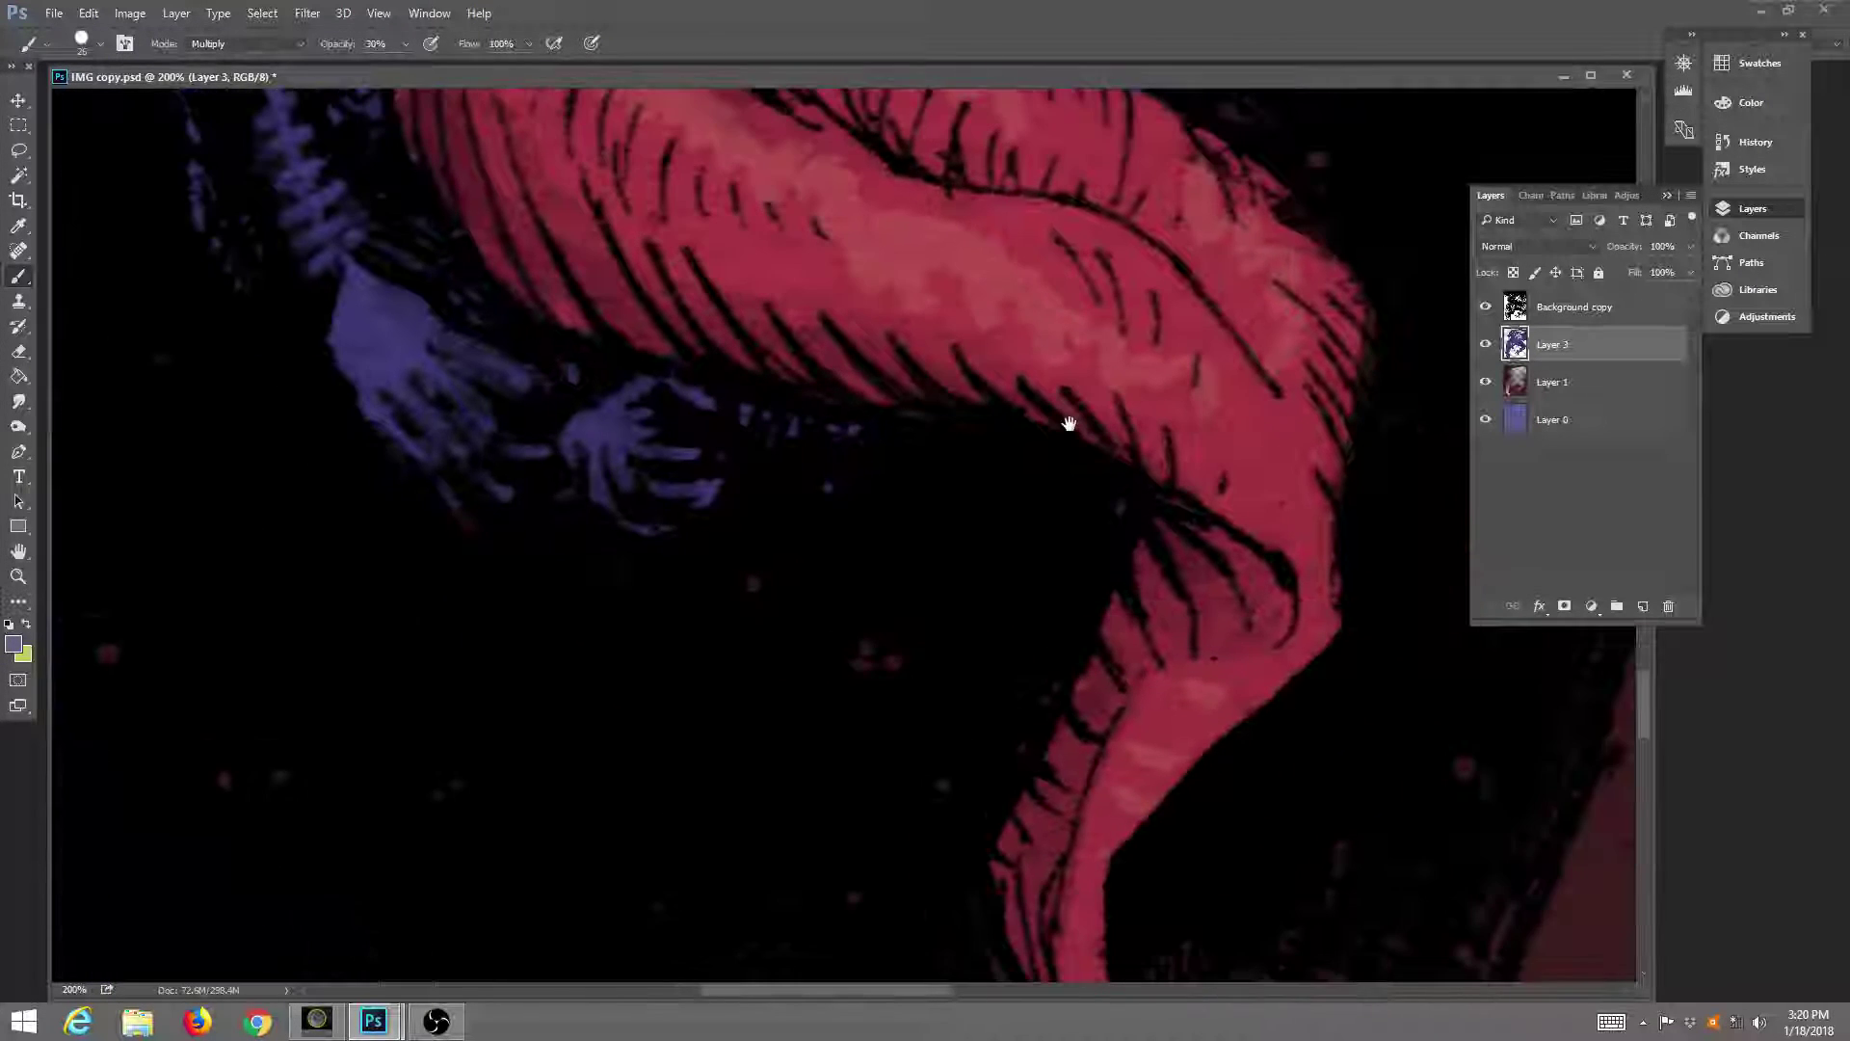
pyautogui.moveTo(1211, 541)
pyautogui.mouseDown()
pyautogui.moveTo(1258, 620)
pyautogui.moveTo(1244, 582)
pyautogui.moveTo(1196, 636)
pyautogui.moveTo(1228, 627)
pyautogui.moveTo(1155, 554)
pyautogui.moveTo(1176, 488)
pyautogui.moveTo(1155, 459)
pyautogui.moveTo(1132, 520)
pyautogui.moveTo(1142, 581)
pyautogui.moveTo(1059, 755)
pyautogui.moveTo(1073, 673)
pyautogui.moveTo(1083, 719)
pyautogui.mouseUp()
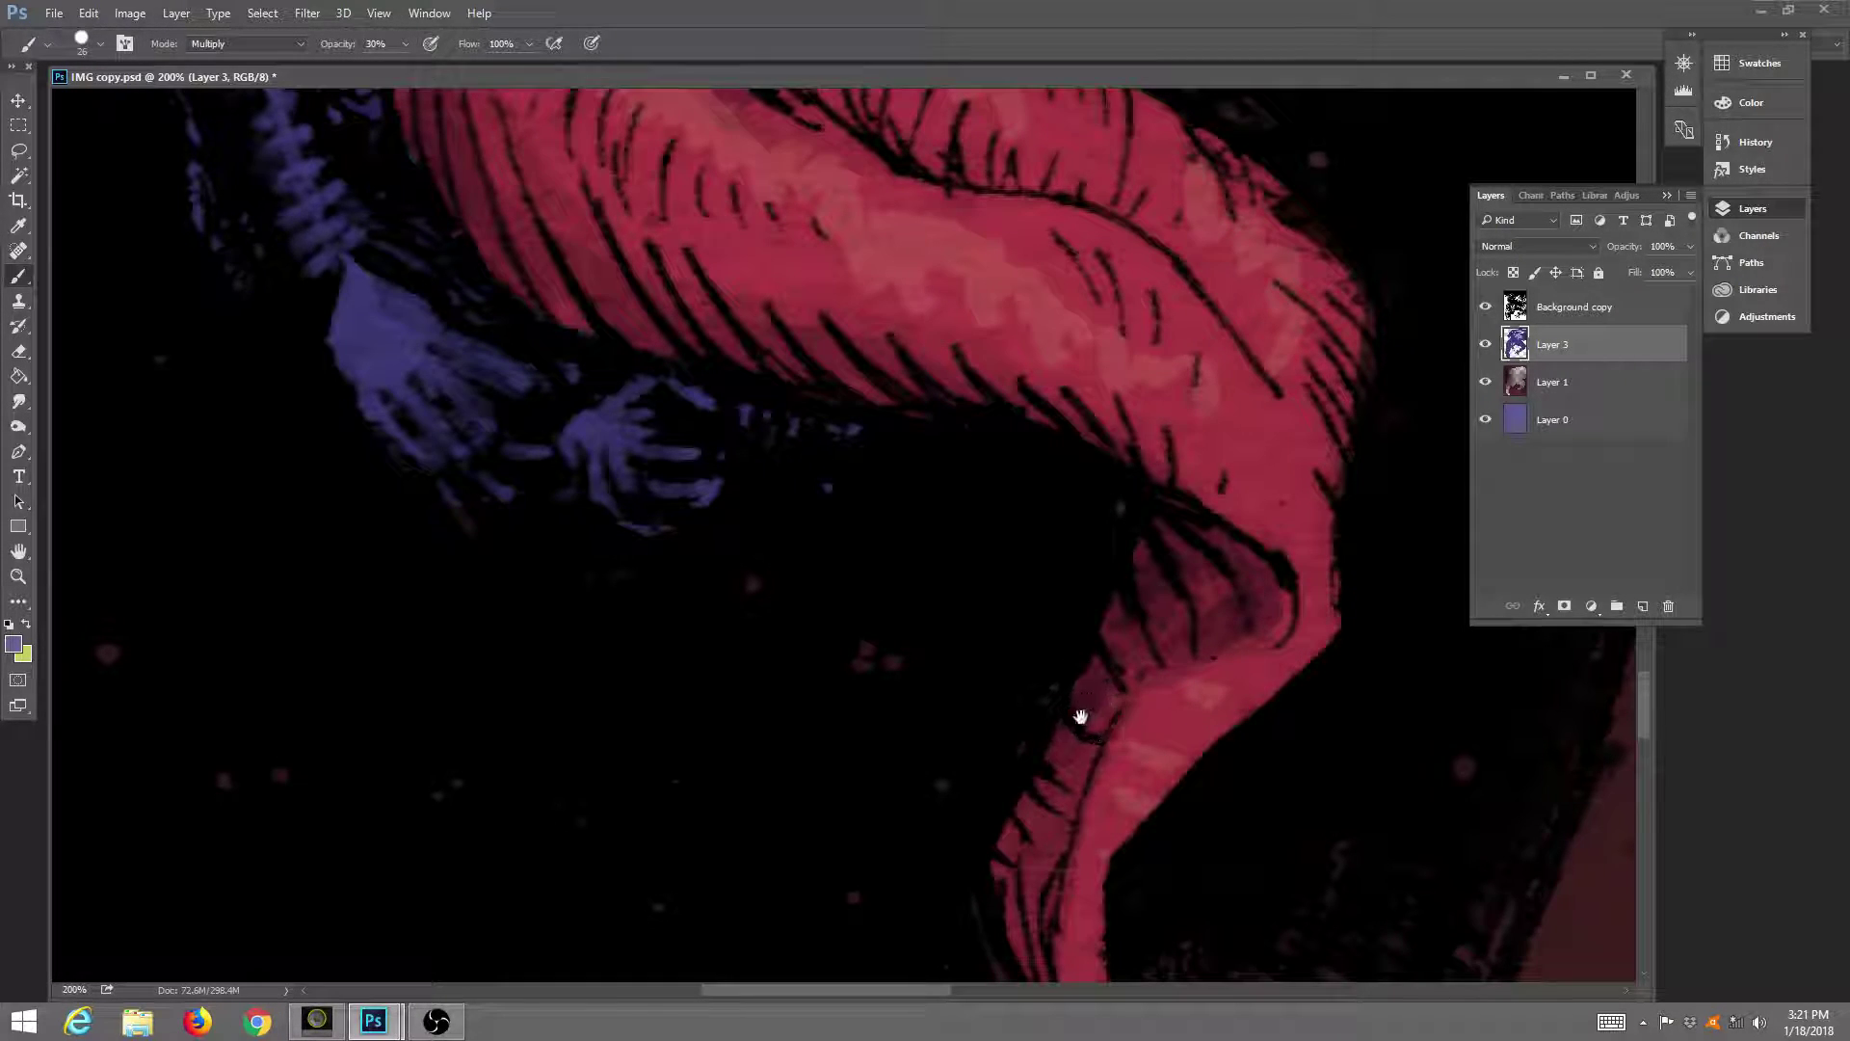
pyautogui.scroll(-3, 1066, 681)
pyautogui.moveTo(1045, 591)
pyautogui.mouseDown()
pyautogui.moveTo(1017, 778)
pyautogui.moveTo(1033, 711)
pyautogui.moveTo(1029, 838)
pyautogui.moveTo(1024, 570)
pyautogui.moveTo(972, 467)
pyautogui.moveTo(976, 596)
pyautogui.mouseUp()
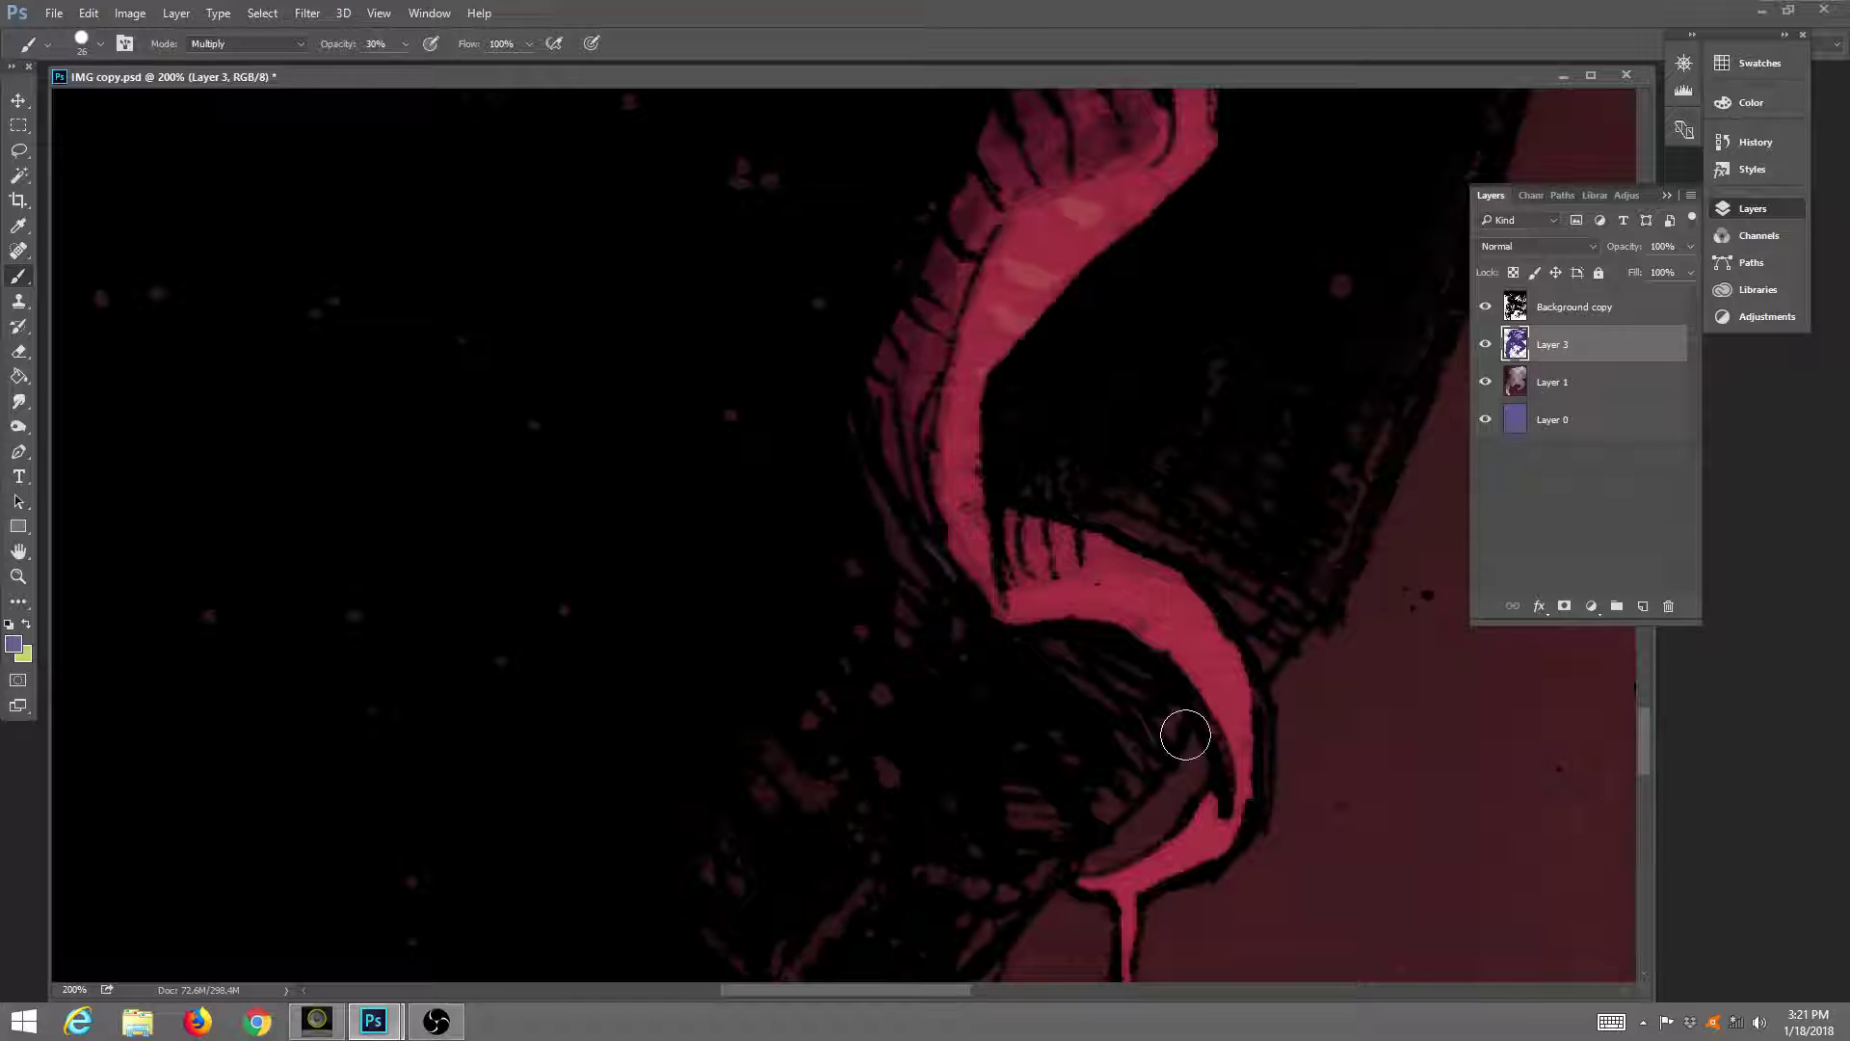
pyautogui.moveTo(1186, 731); pyautogui.dragTo(1217, 808)
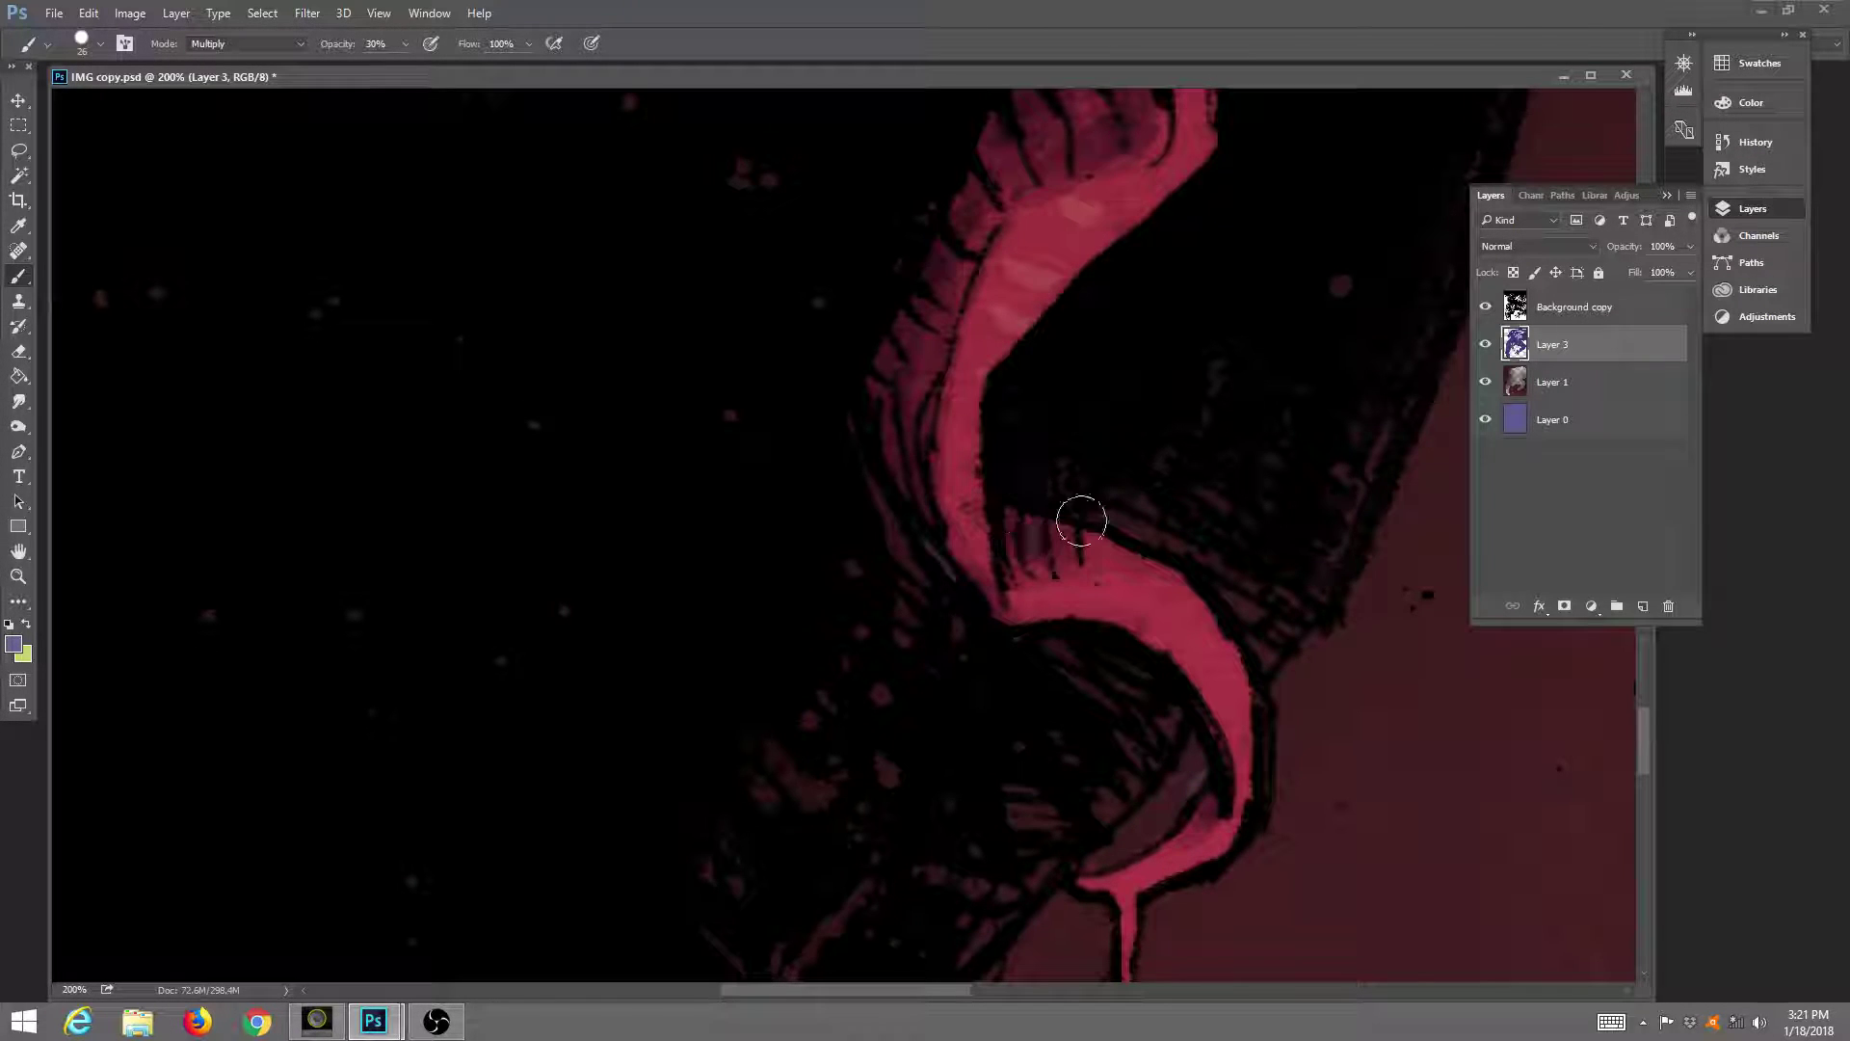
# Pan up to bring the upper tongue, blue claws and yellow teeth into view.
pyautogui.moveTo(986, 333); pyautogui.dragTo(997, 413)
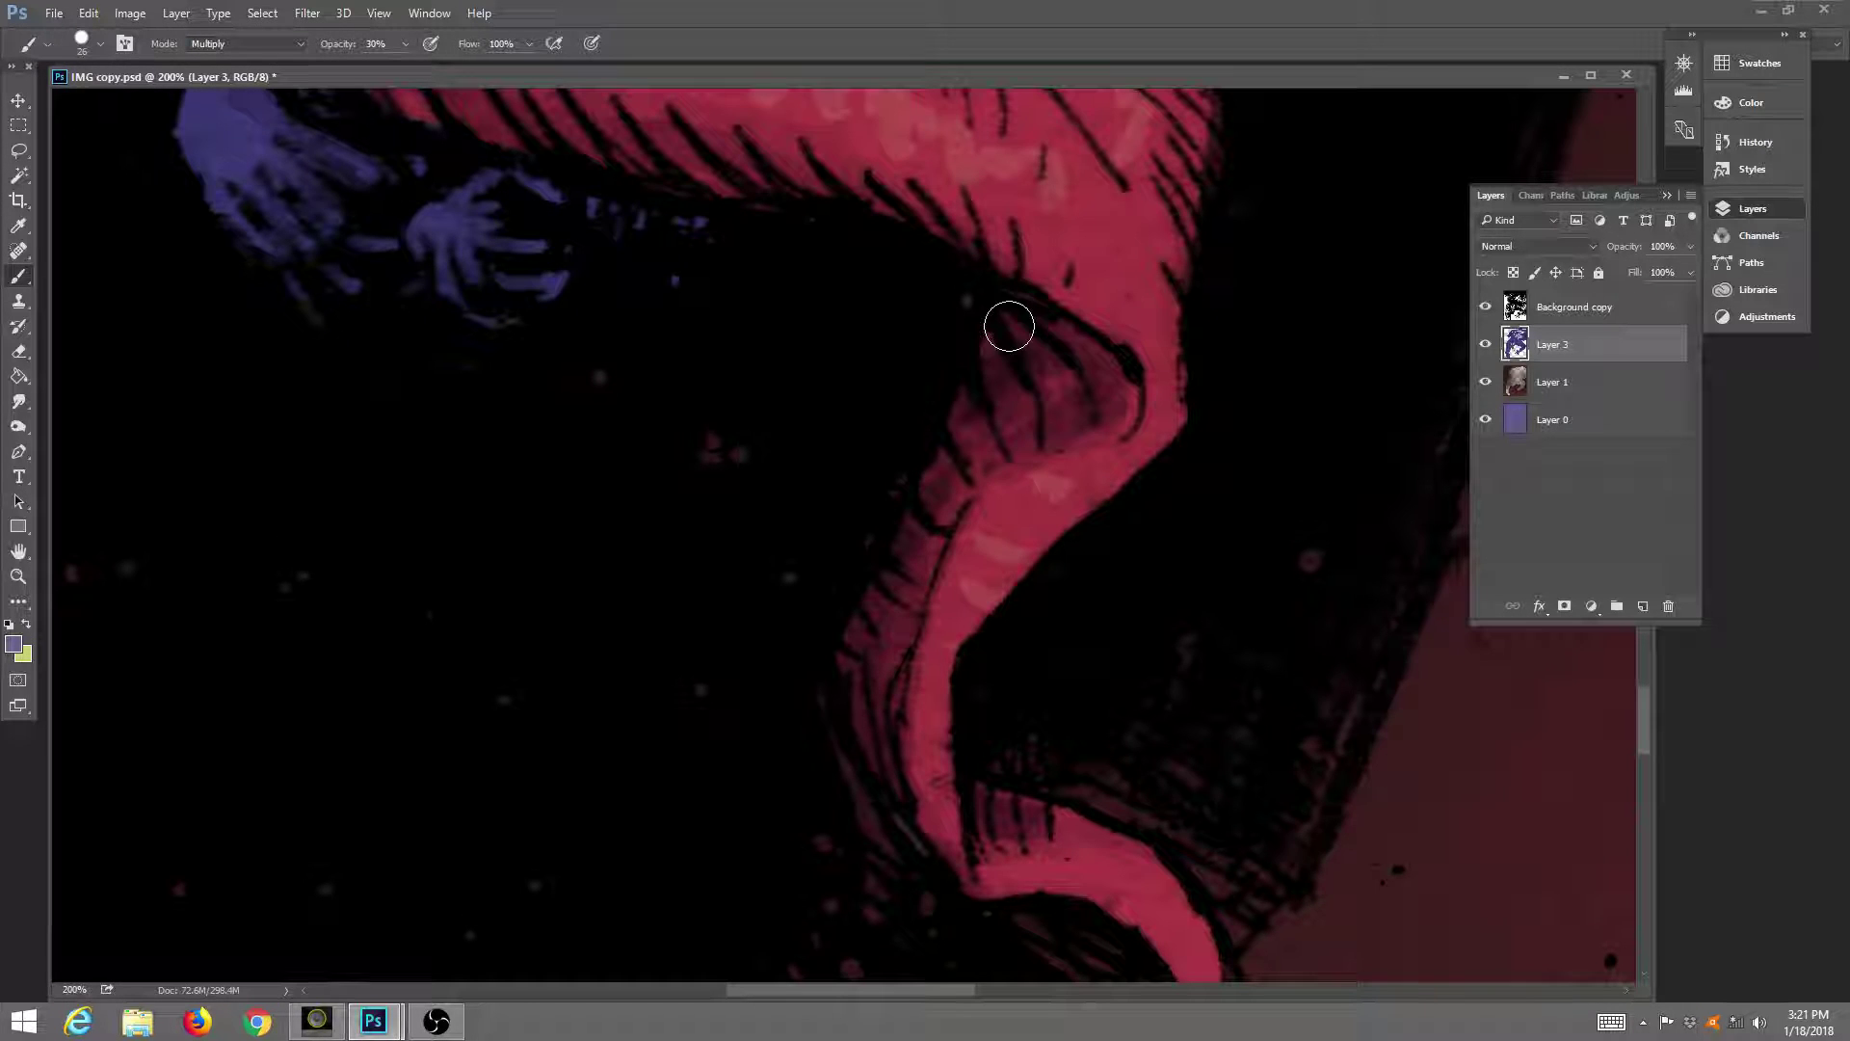
pyautogui.moveTo(1003, 305); pyautogui.dragTo(1025, 479)
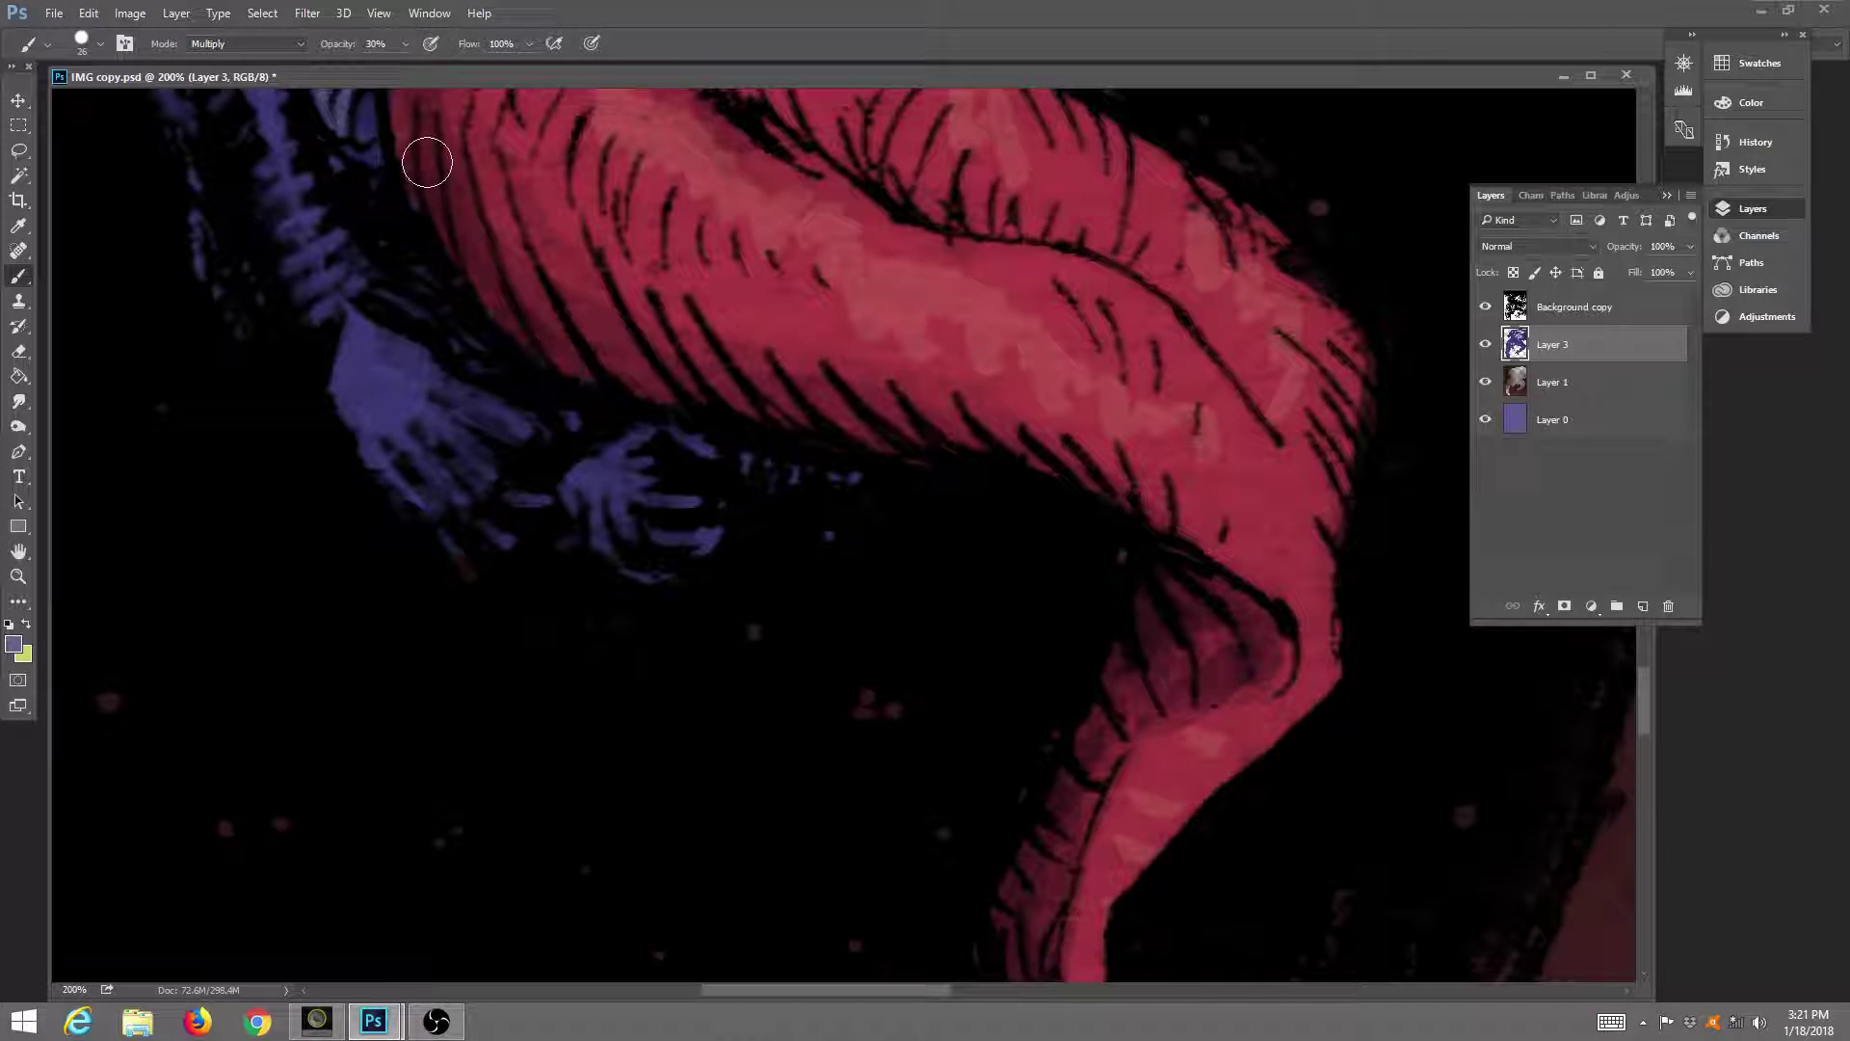
pyautogui.moveTo(529, 310); pyautogui.dragTo(575, 482)
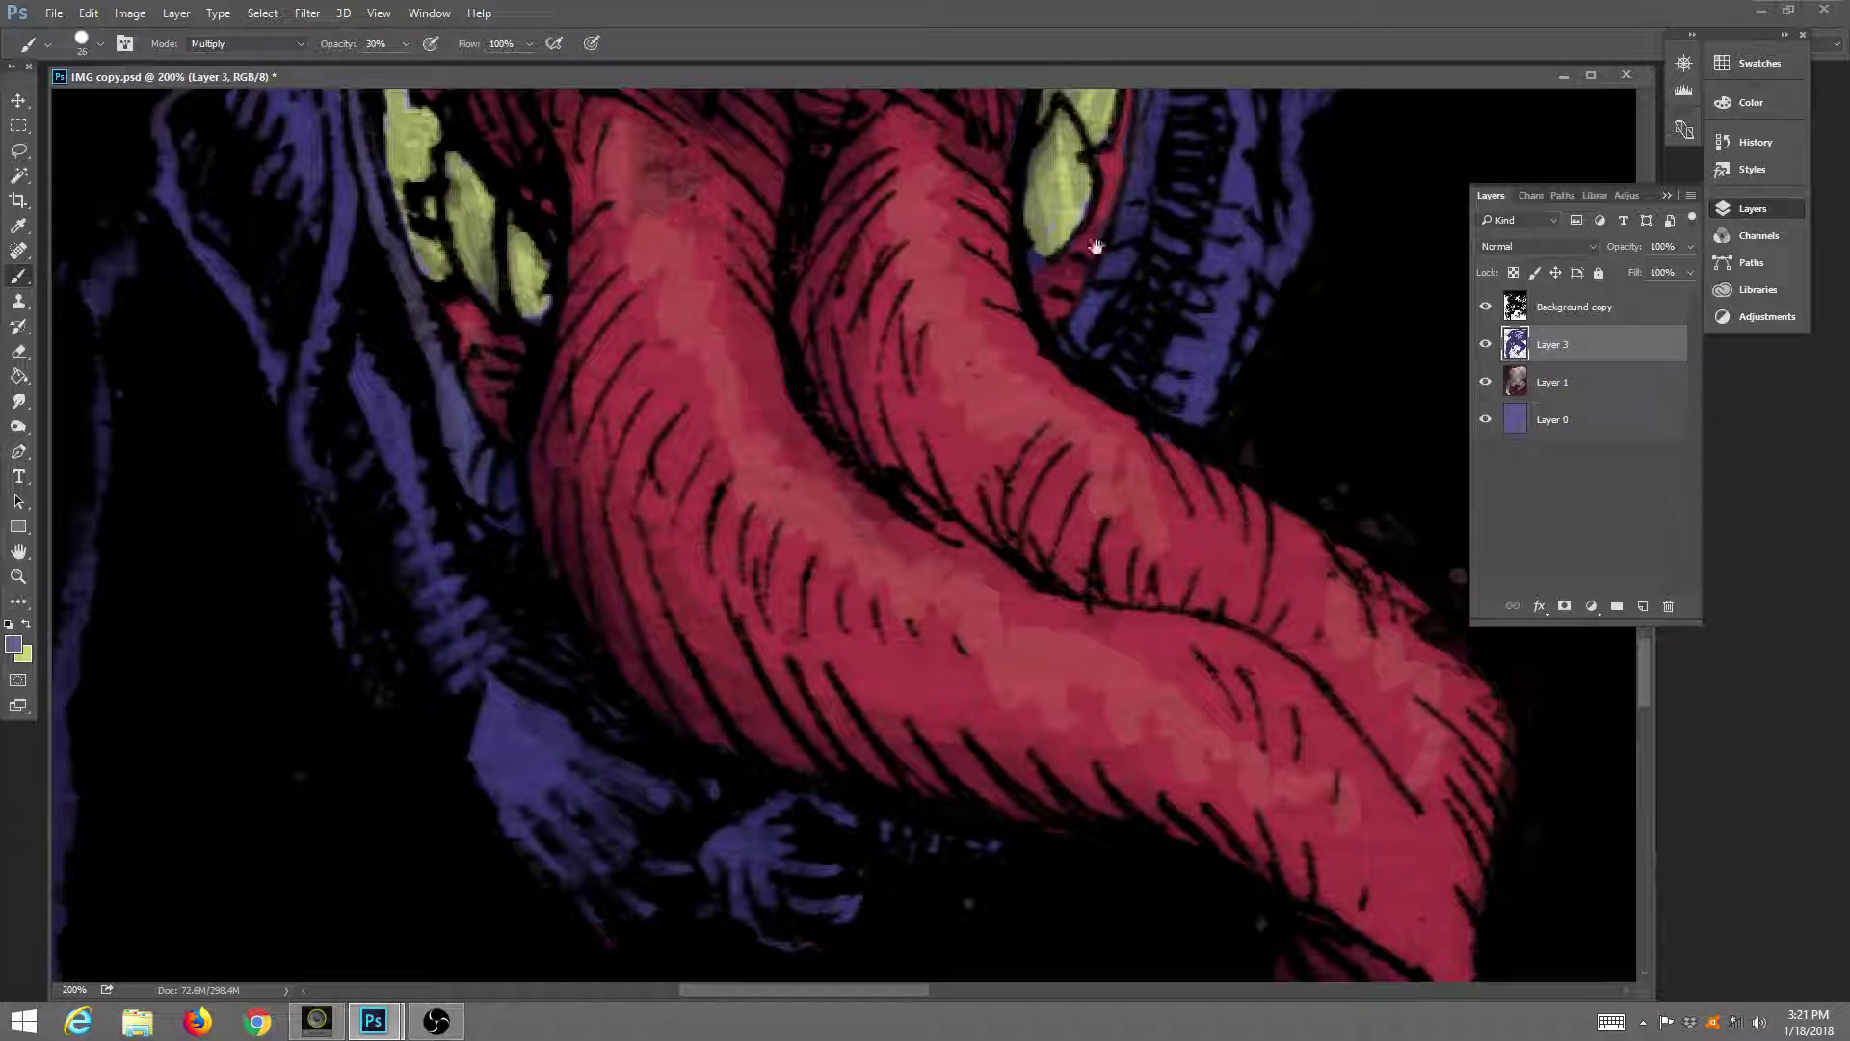
pyautogui.moveTo(1115, 281); pyautogui.dragTo(1124, 379)
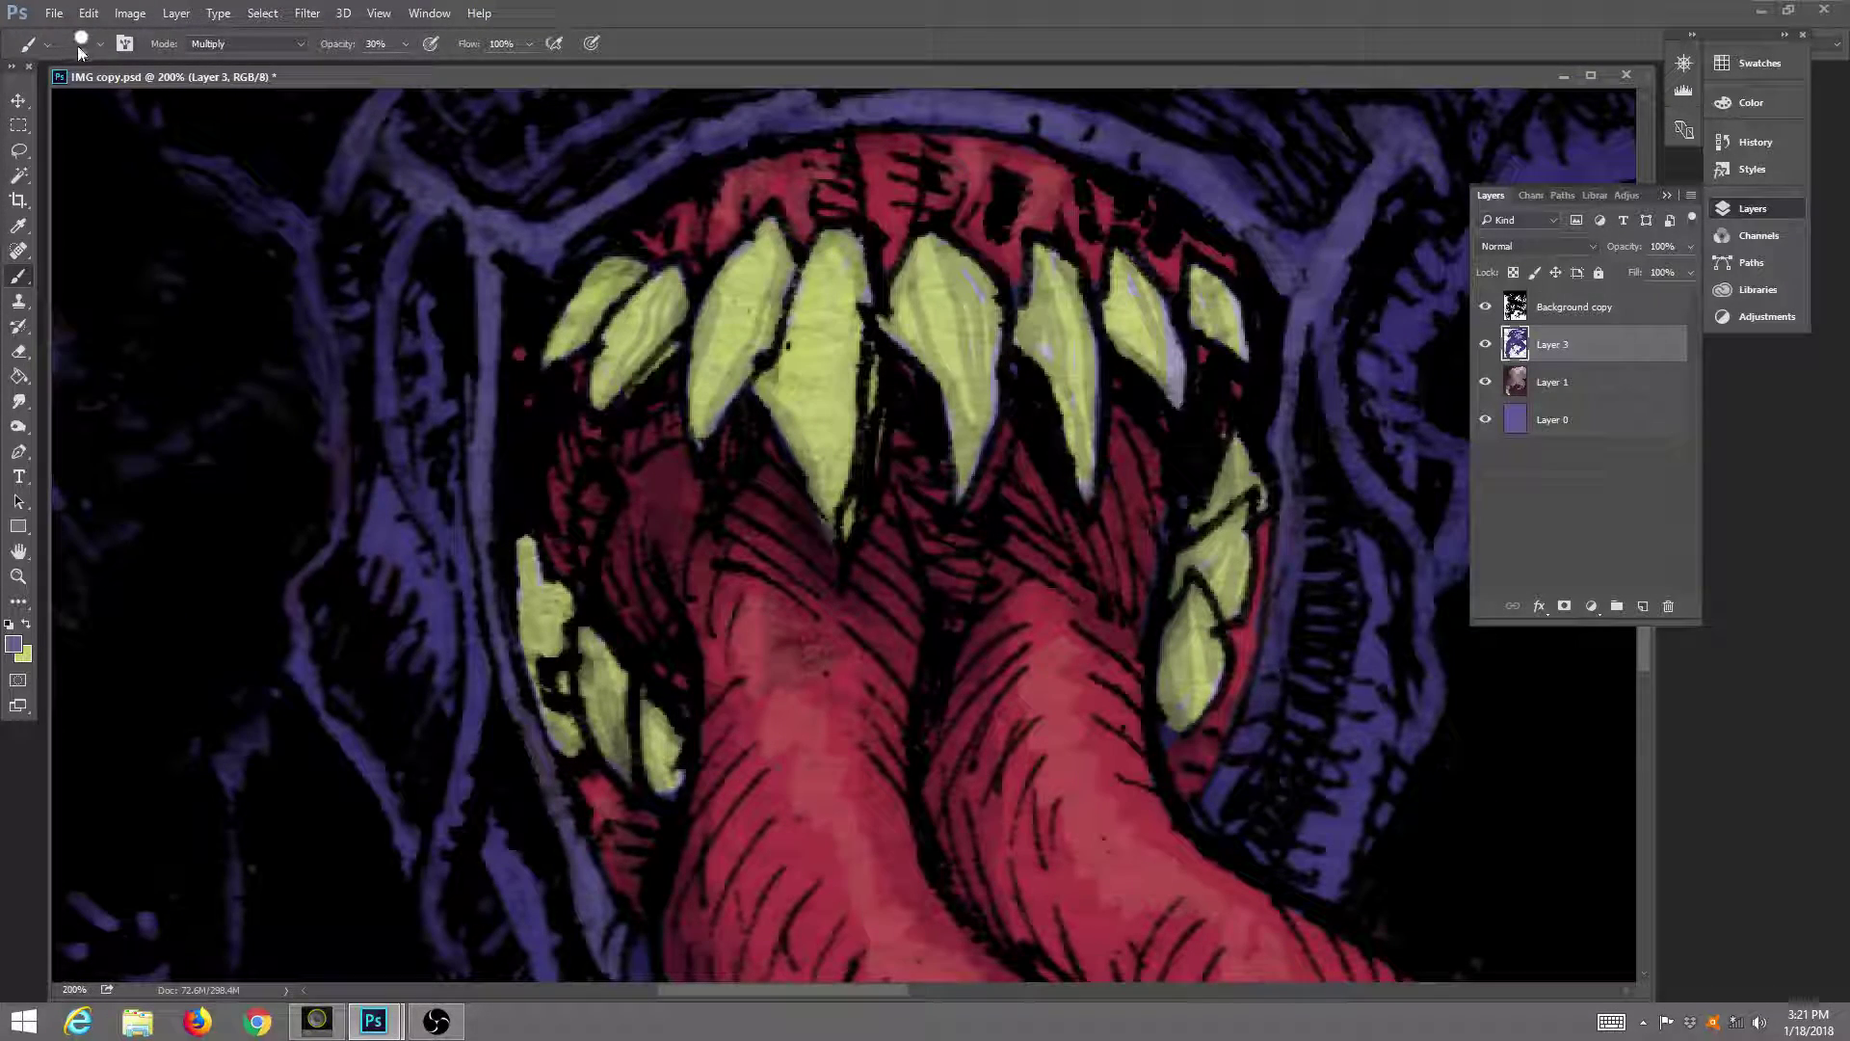
# Shrink the brush to 10 px and set its blend mode to Screen.
pyautogui.click(99, 43)
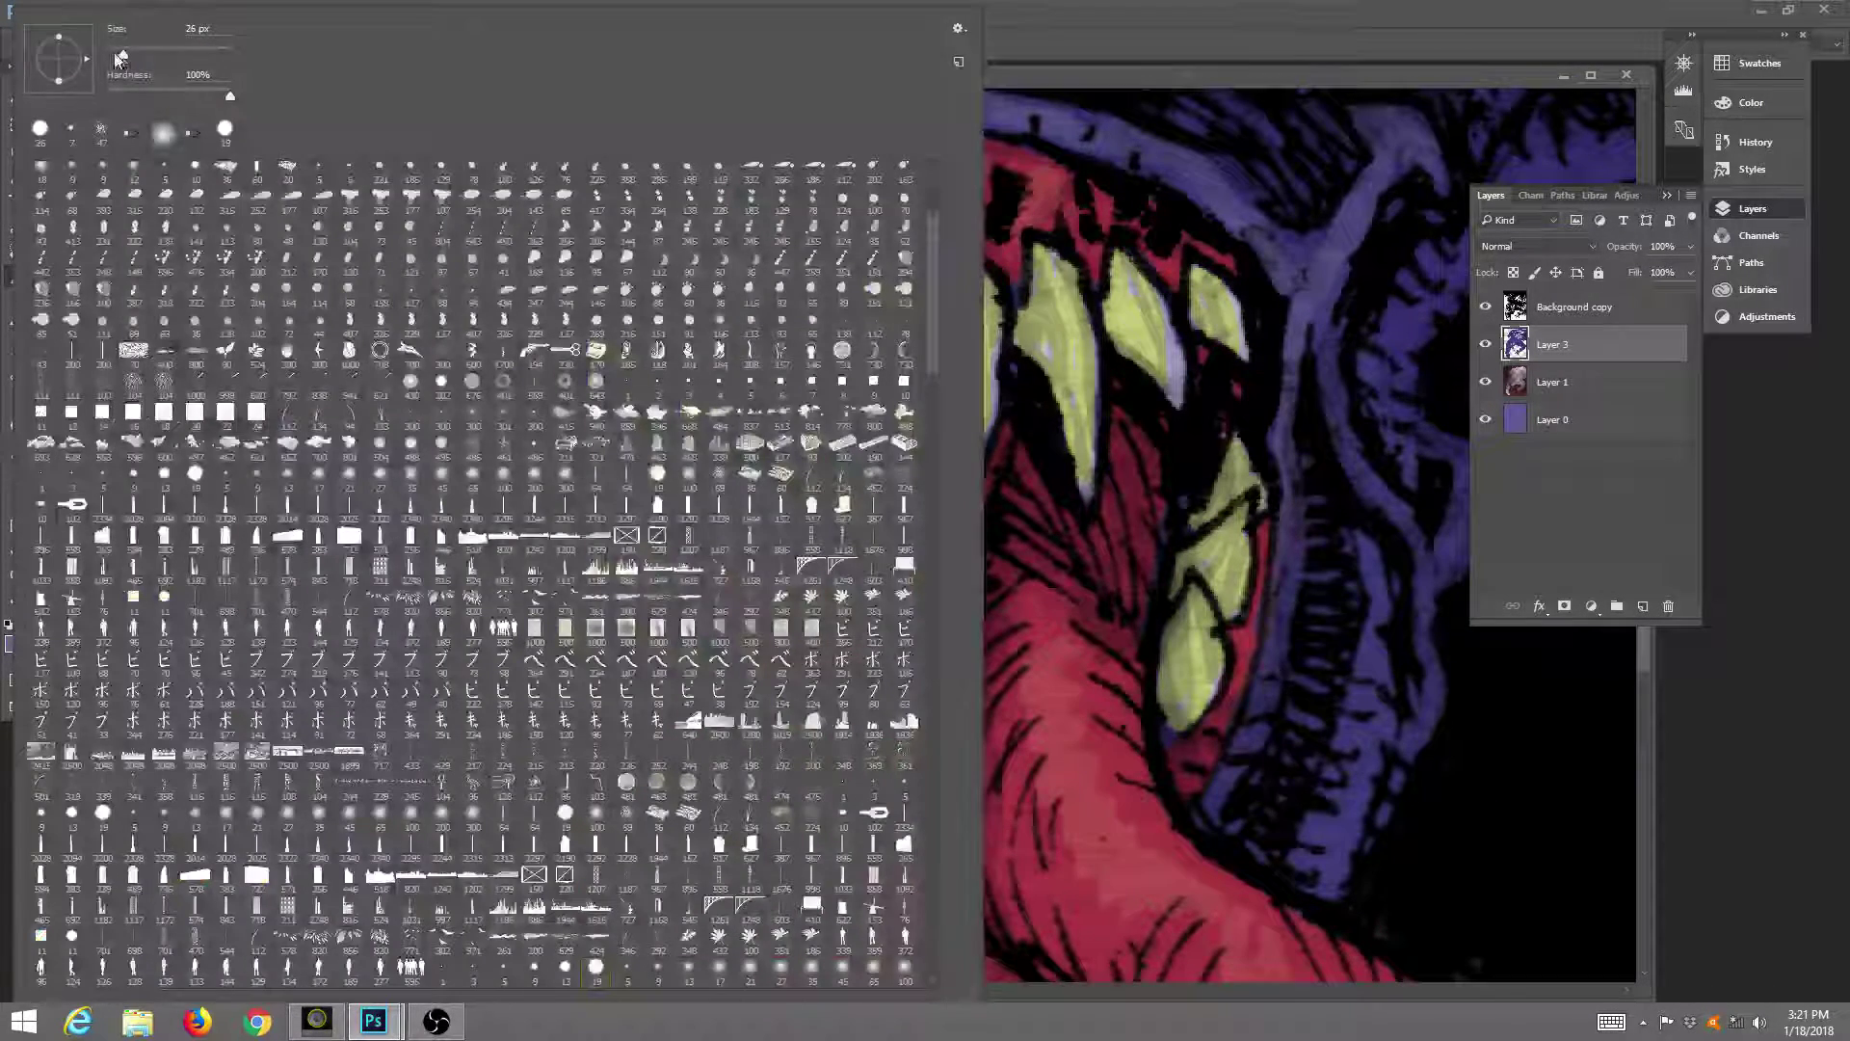
pyautogui.moveTo(117, 56); pyautogui.dragTo(112, 55)
pyautogui.moveTo(1023, 321); pyautogui.dragTo(1024, 336)
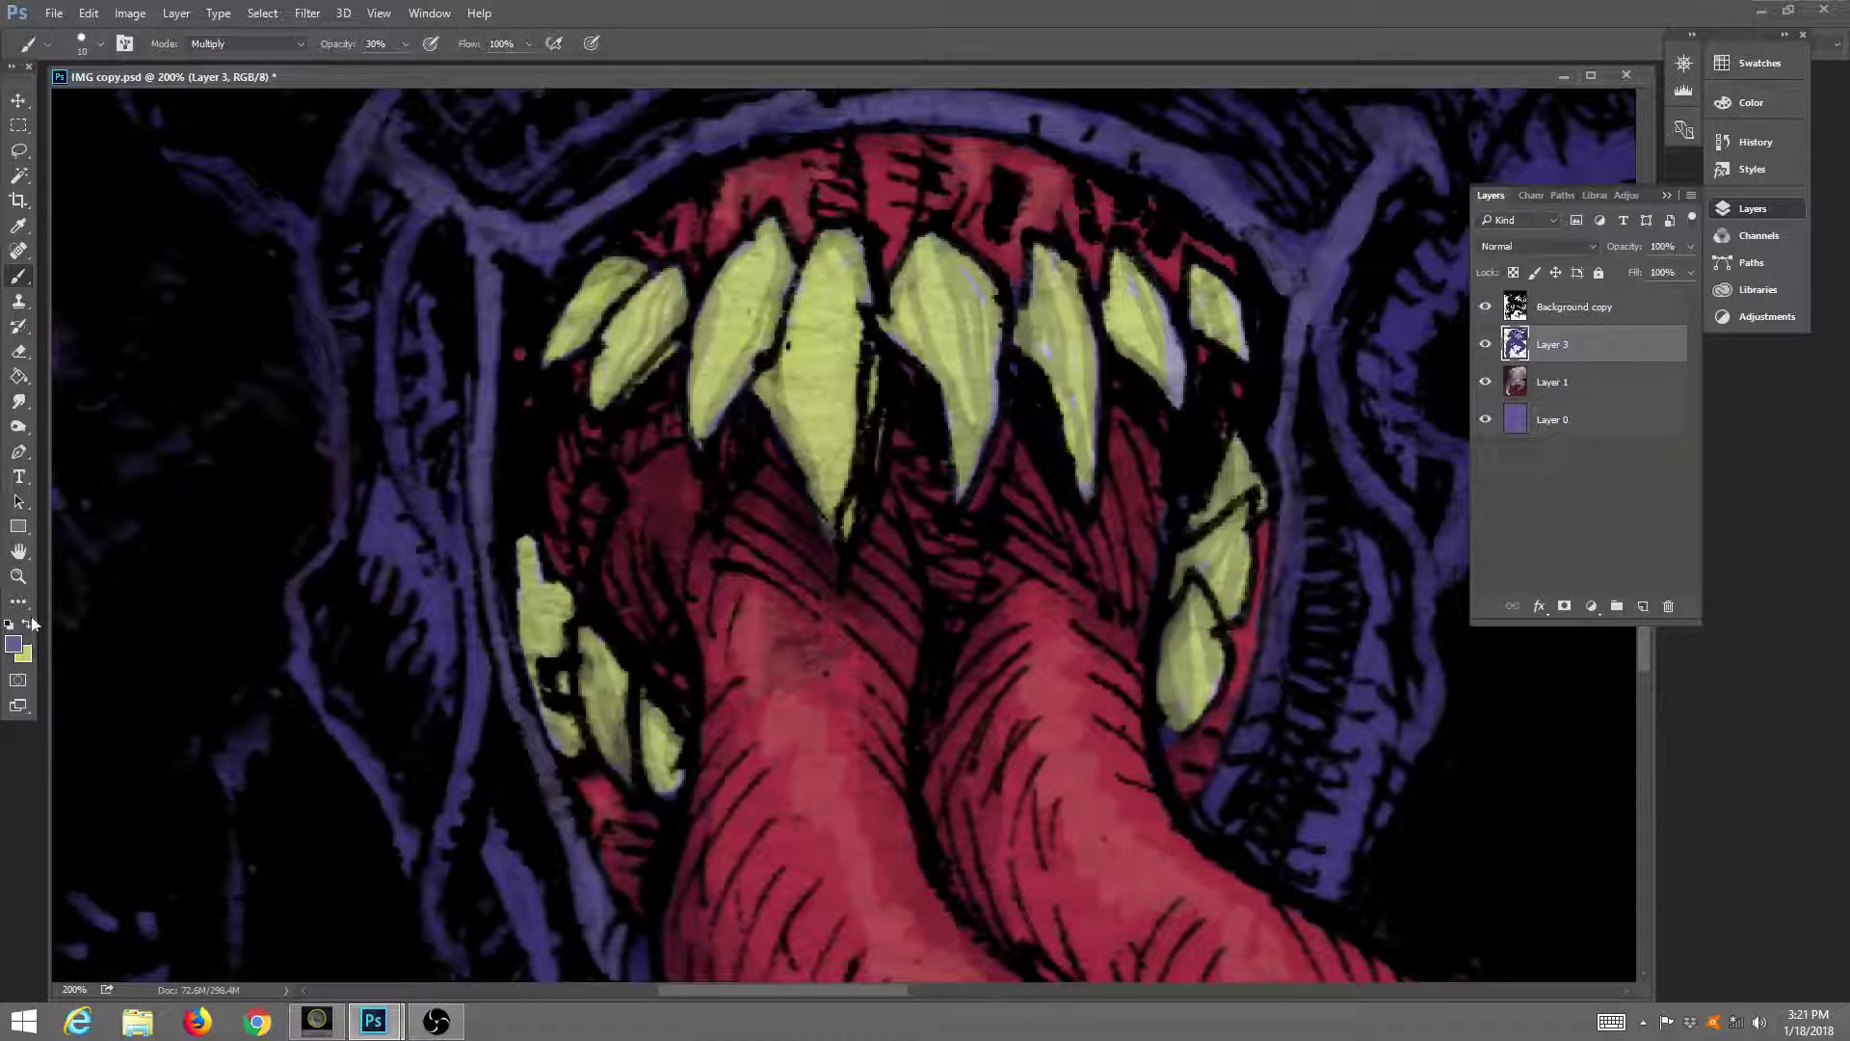
pyautogui.click(280, 44)
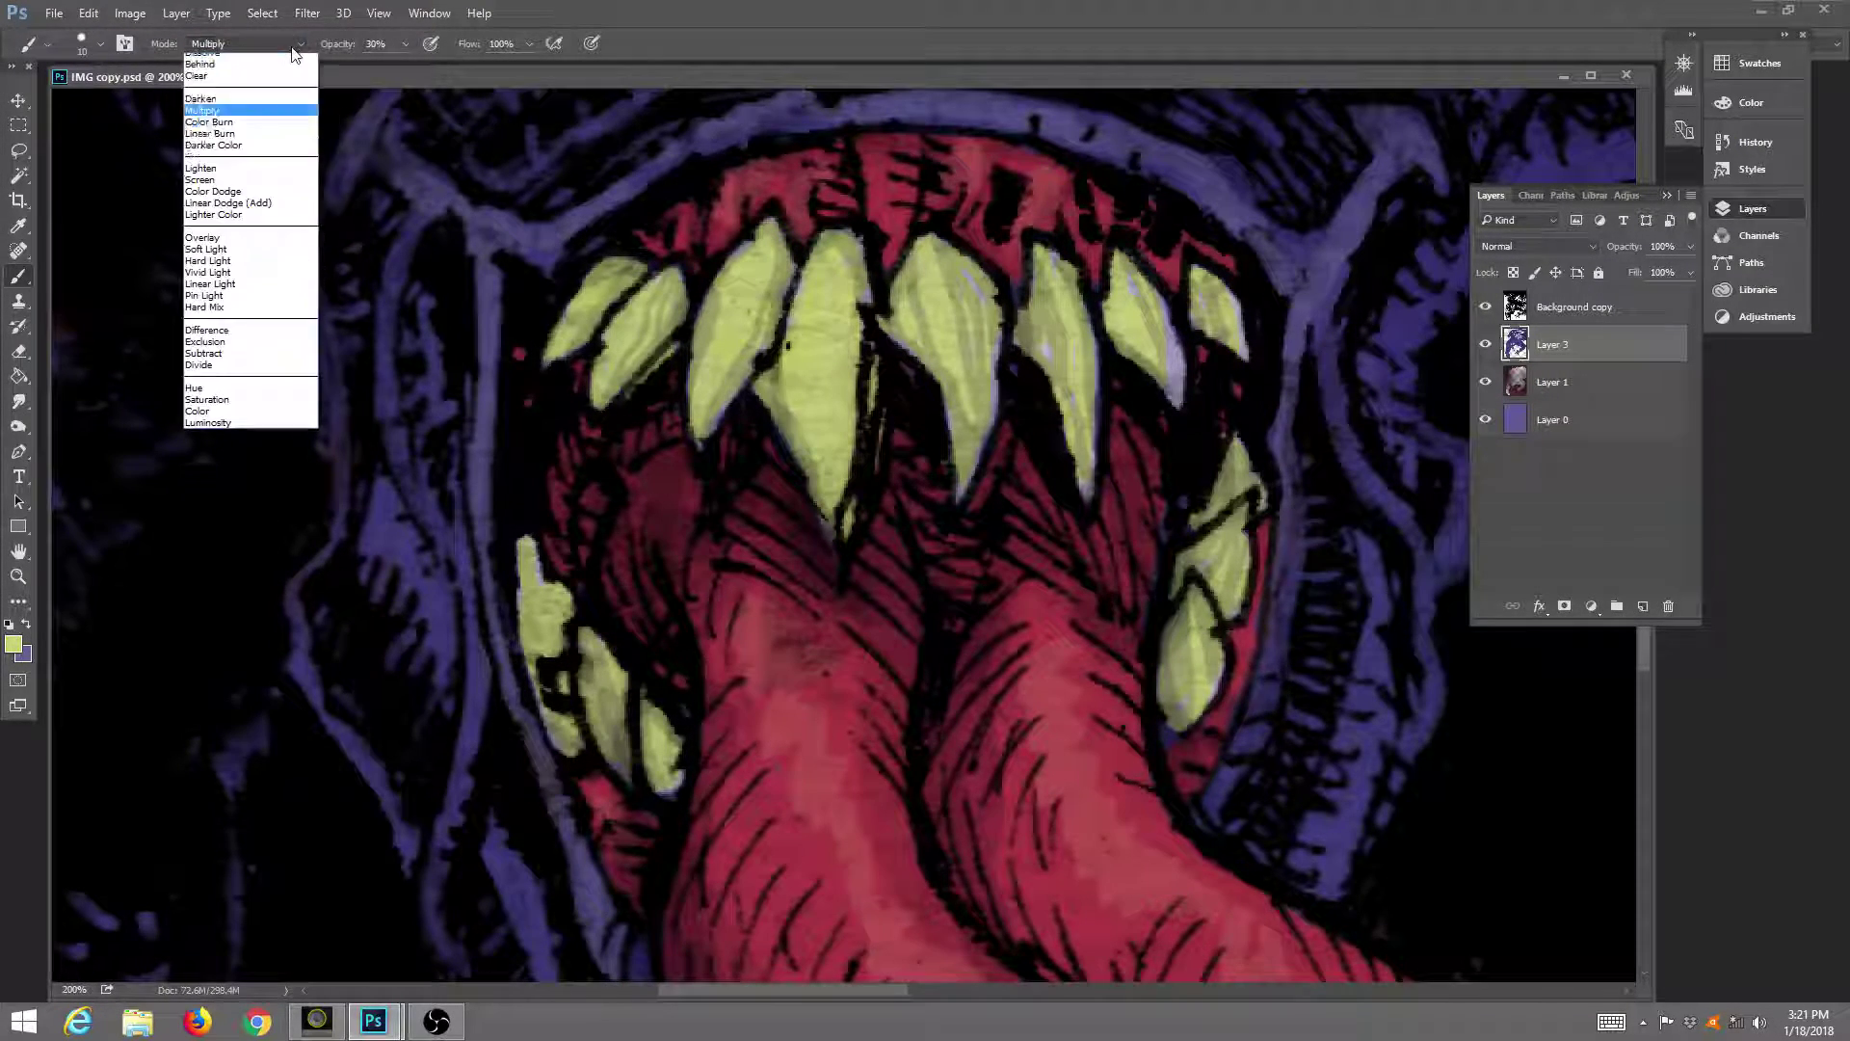
pyautogui.click(243, 208)
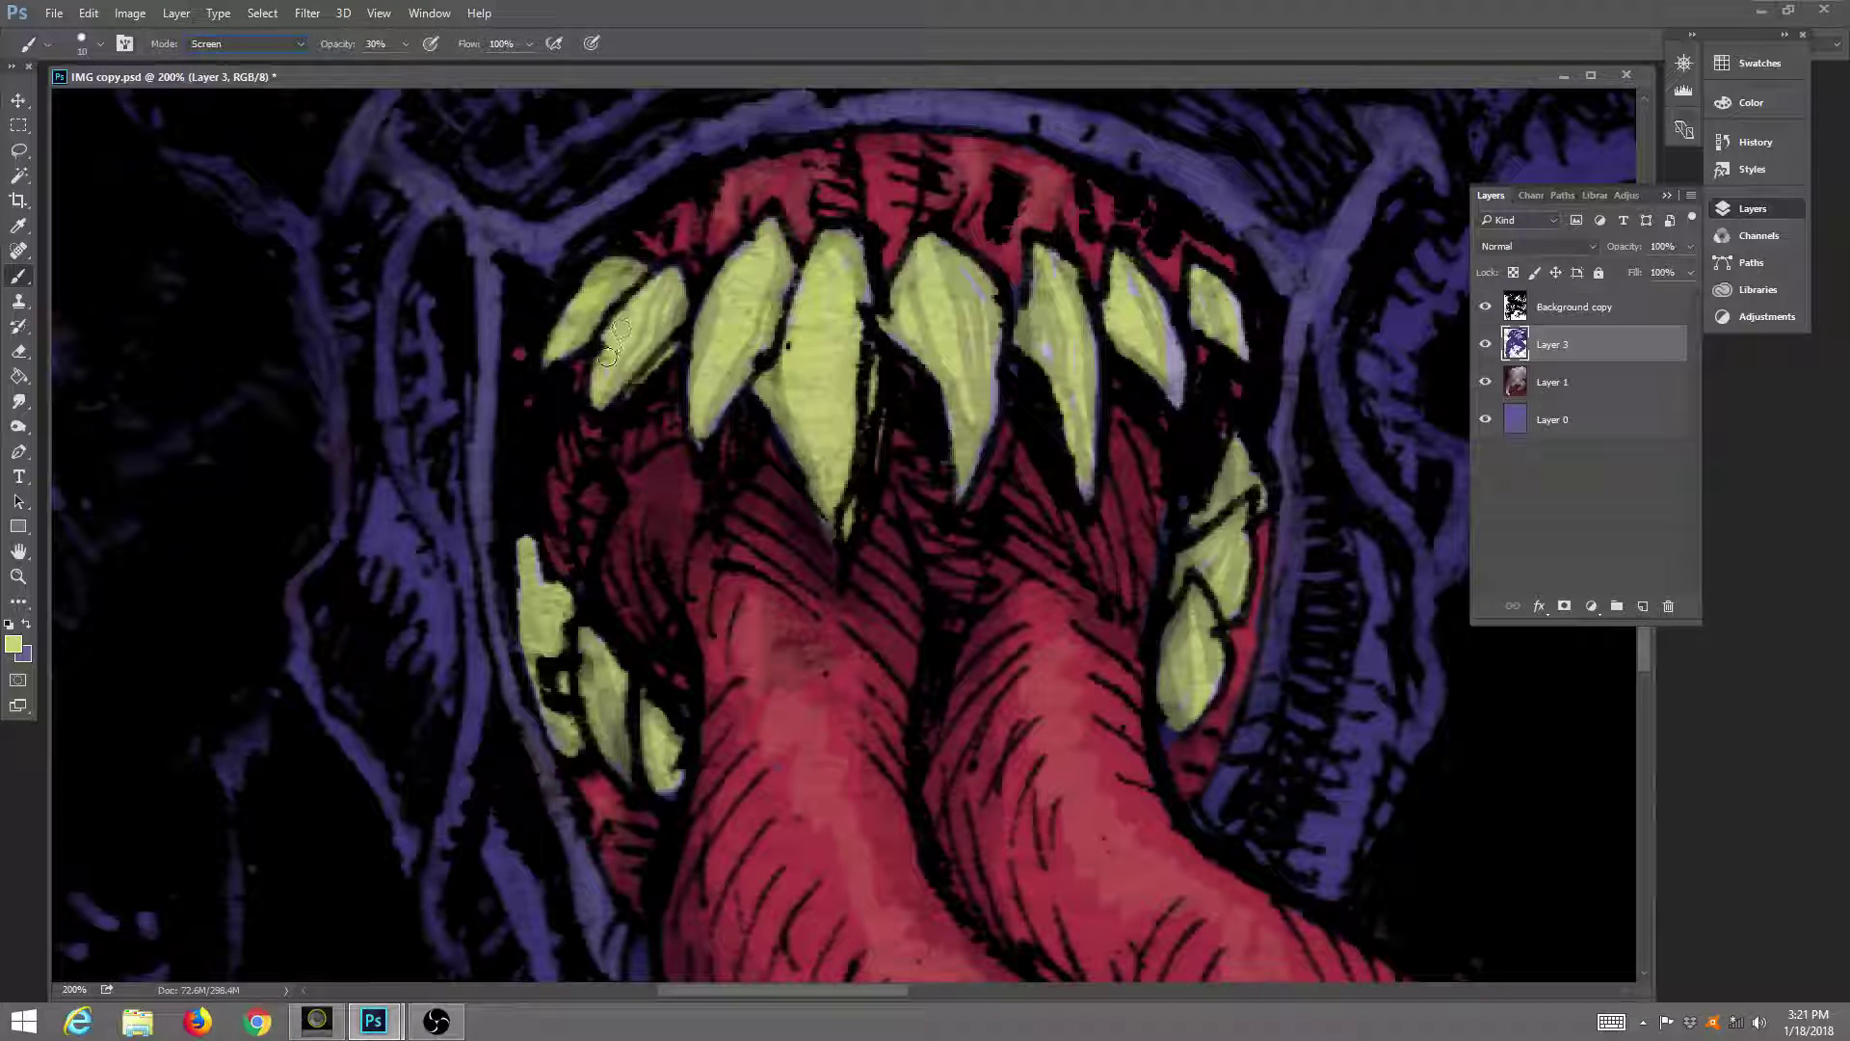
# Paint Screen highlights down the upper teeth, plus a small light stroke on the tongue.
pyautogui.moveTo(628, 313); pyautogui.dragTo(604, 373)
pyautogui.moveTo(834, 340); pyautogui.dragTo(846, 414)
pyautogui.moveTo(819, 268); pyautogui.dragTo(812, 385)
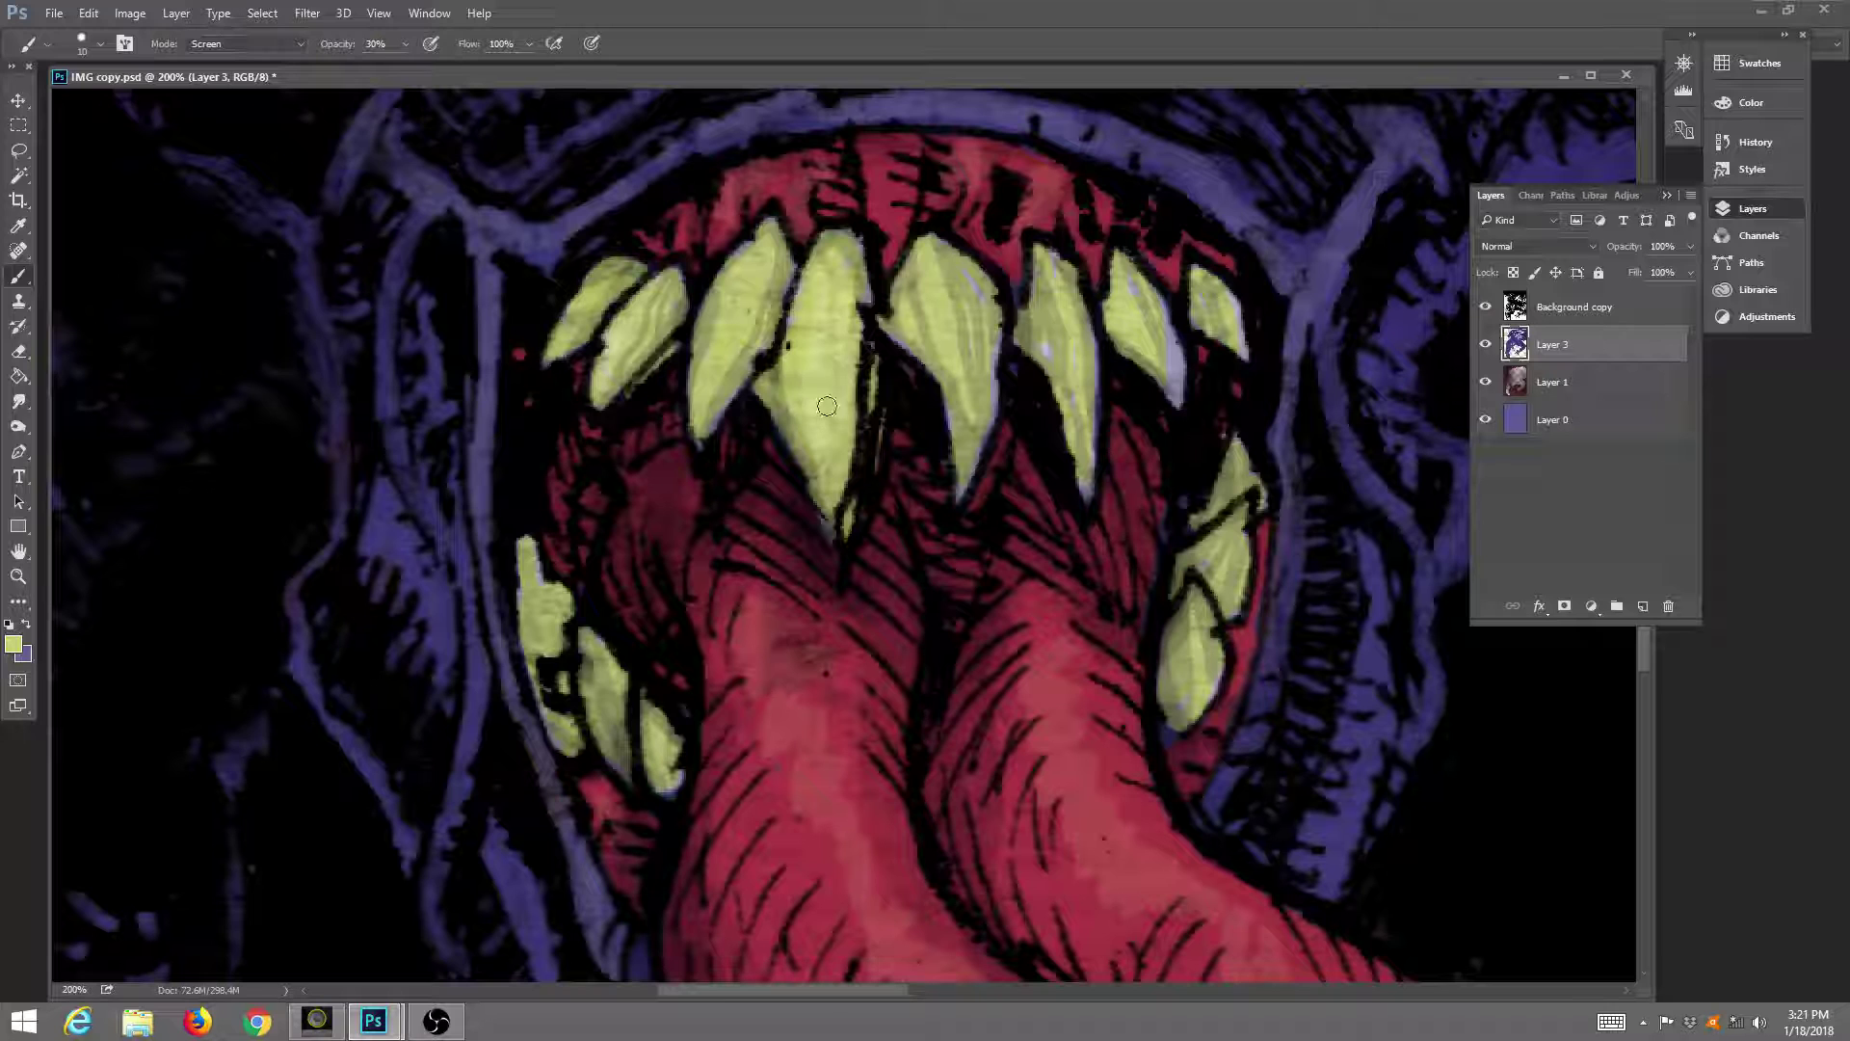
pyautogui.moveTo(927, 265)
pyautogui.mouseDown()
pyautogui.moveTo(964, 276)
pyautogui.moveTo(956, 333)
pyautogui.mouseUp()
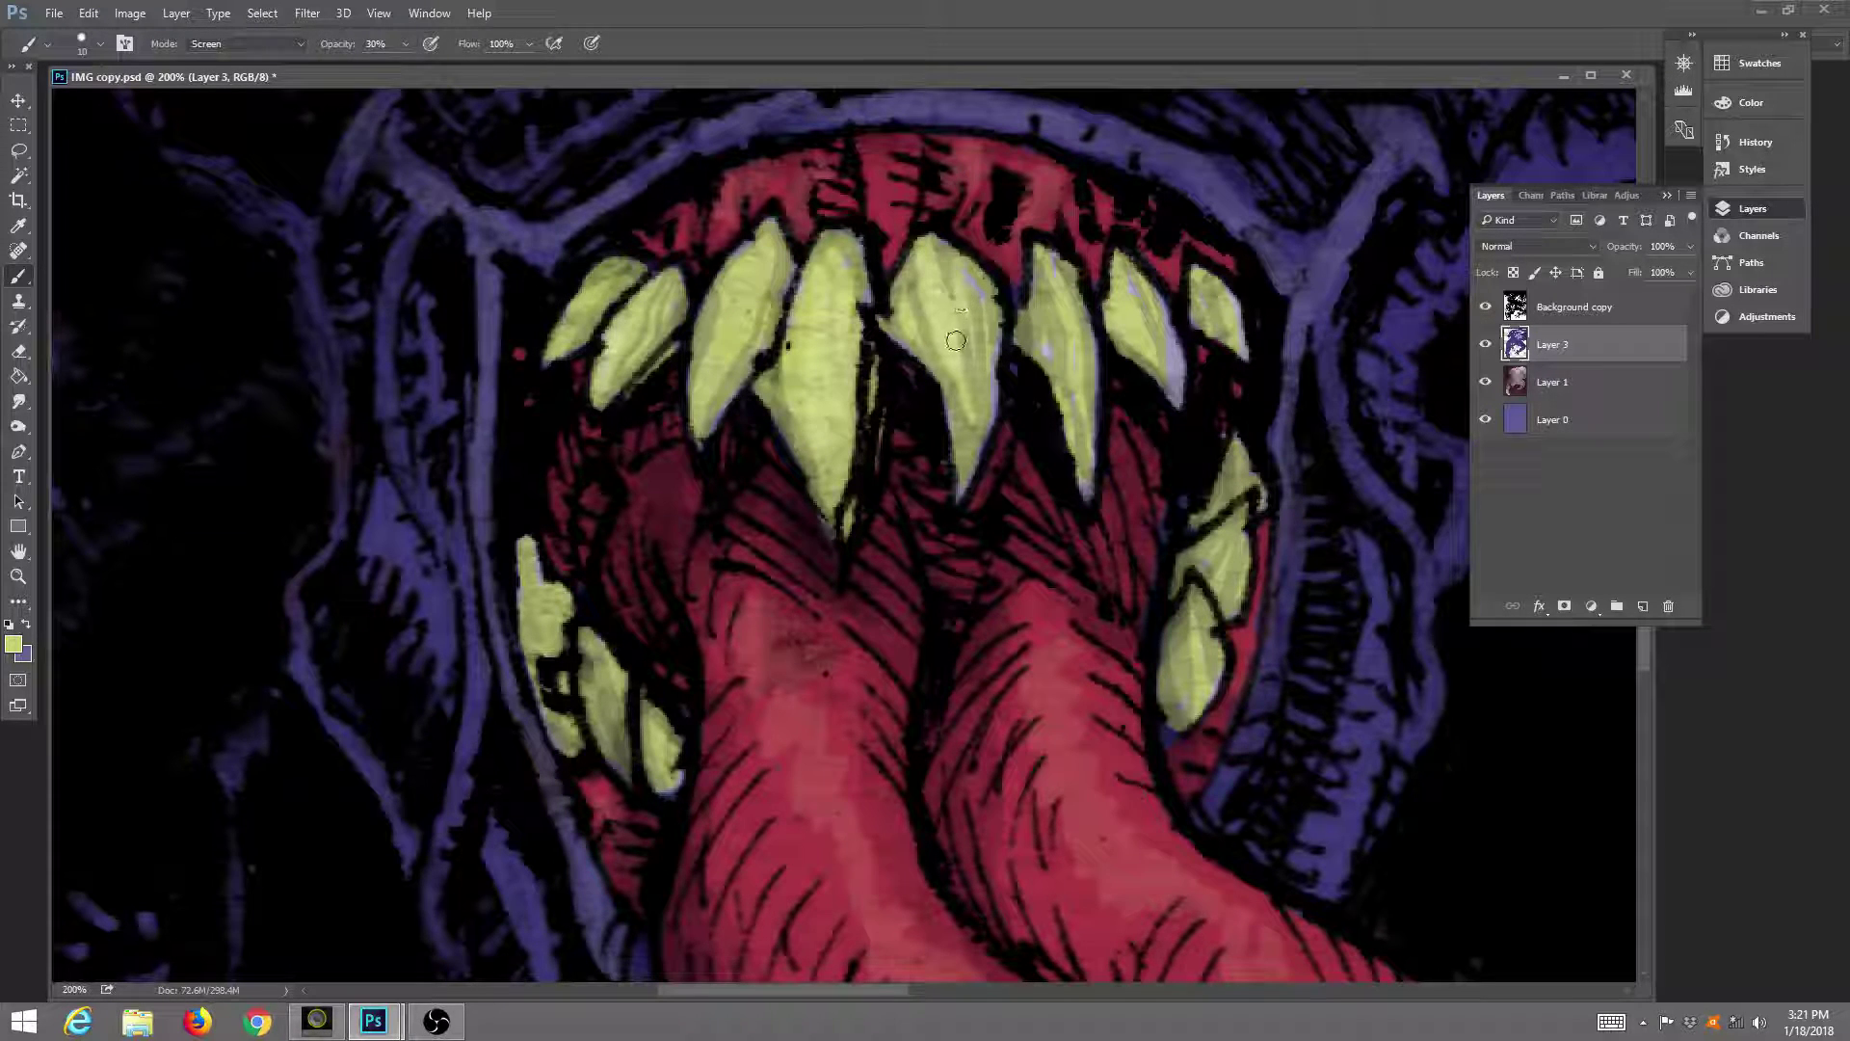
pyautogui.moveTo(1047, 287); pyautogui.dragTo(1051, 354)
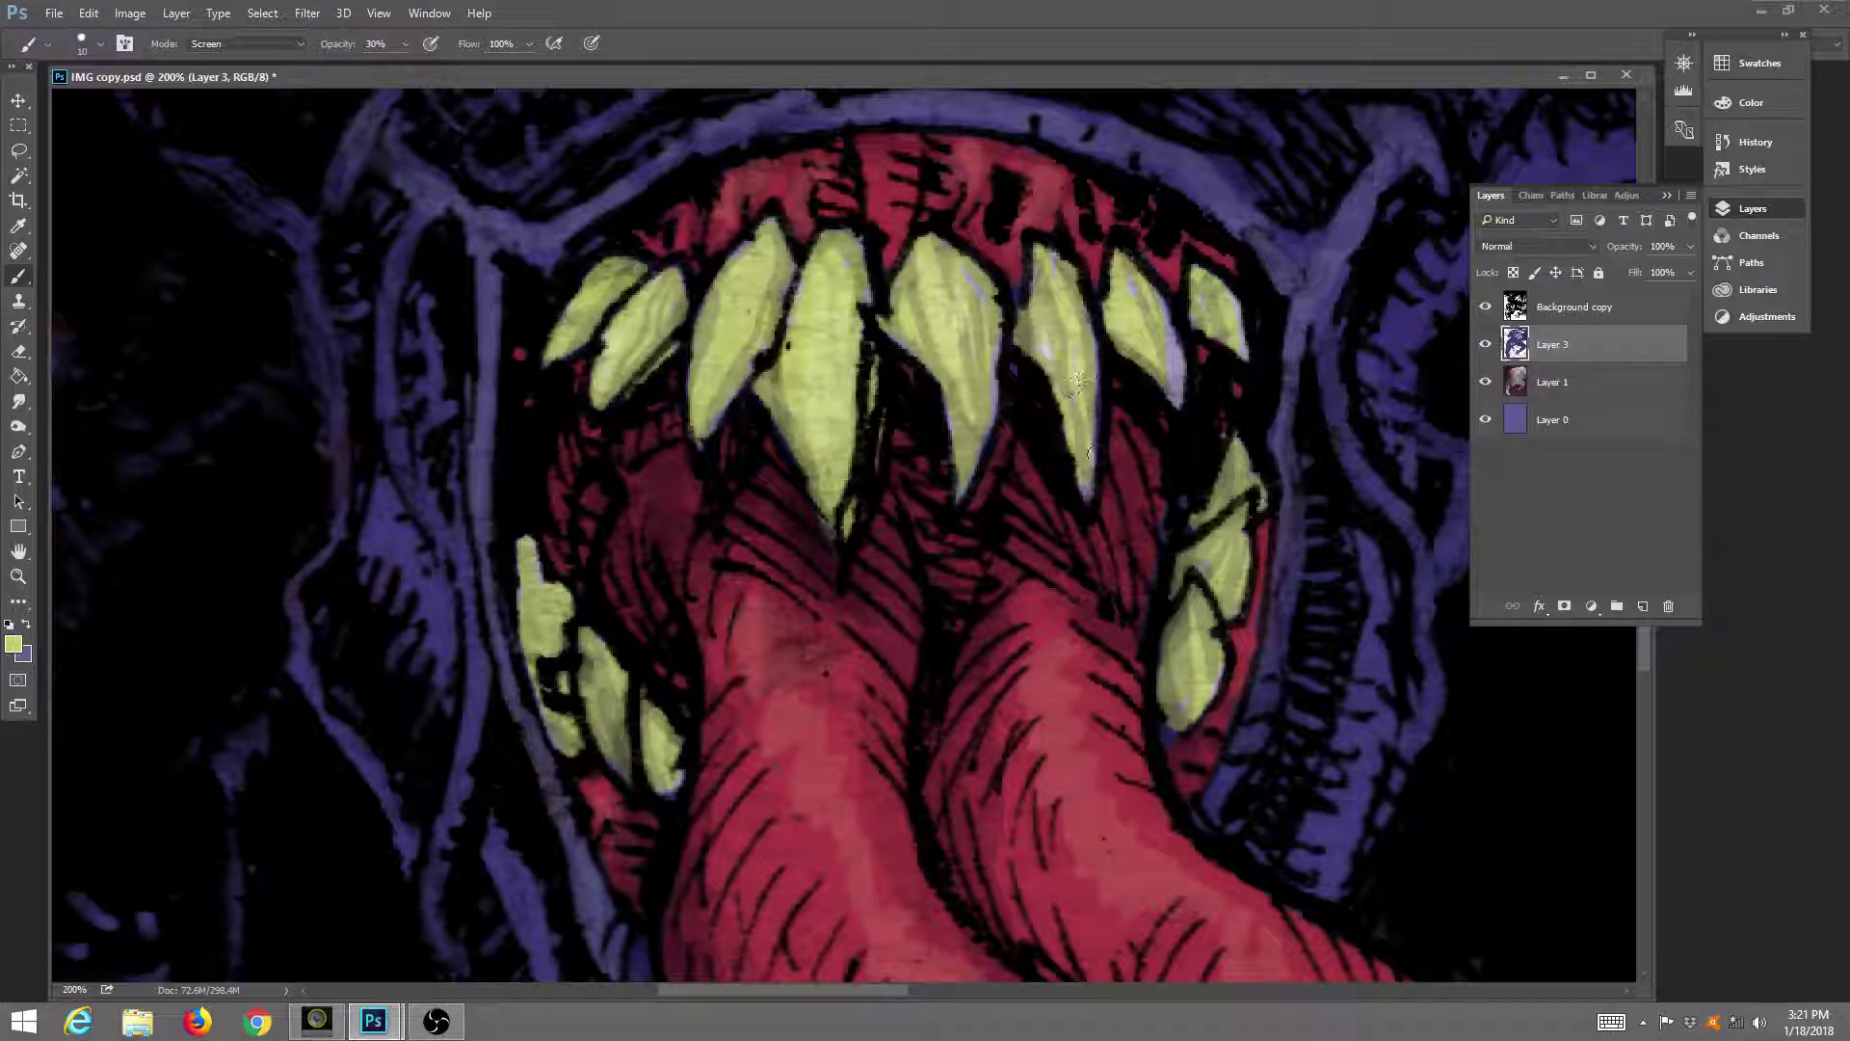
pyautogui.moveTo(1025, 712); pyautogui.dragTo(1064, 703)
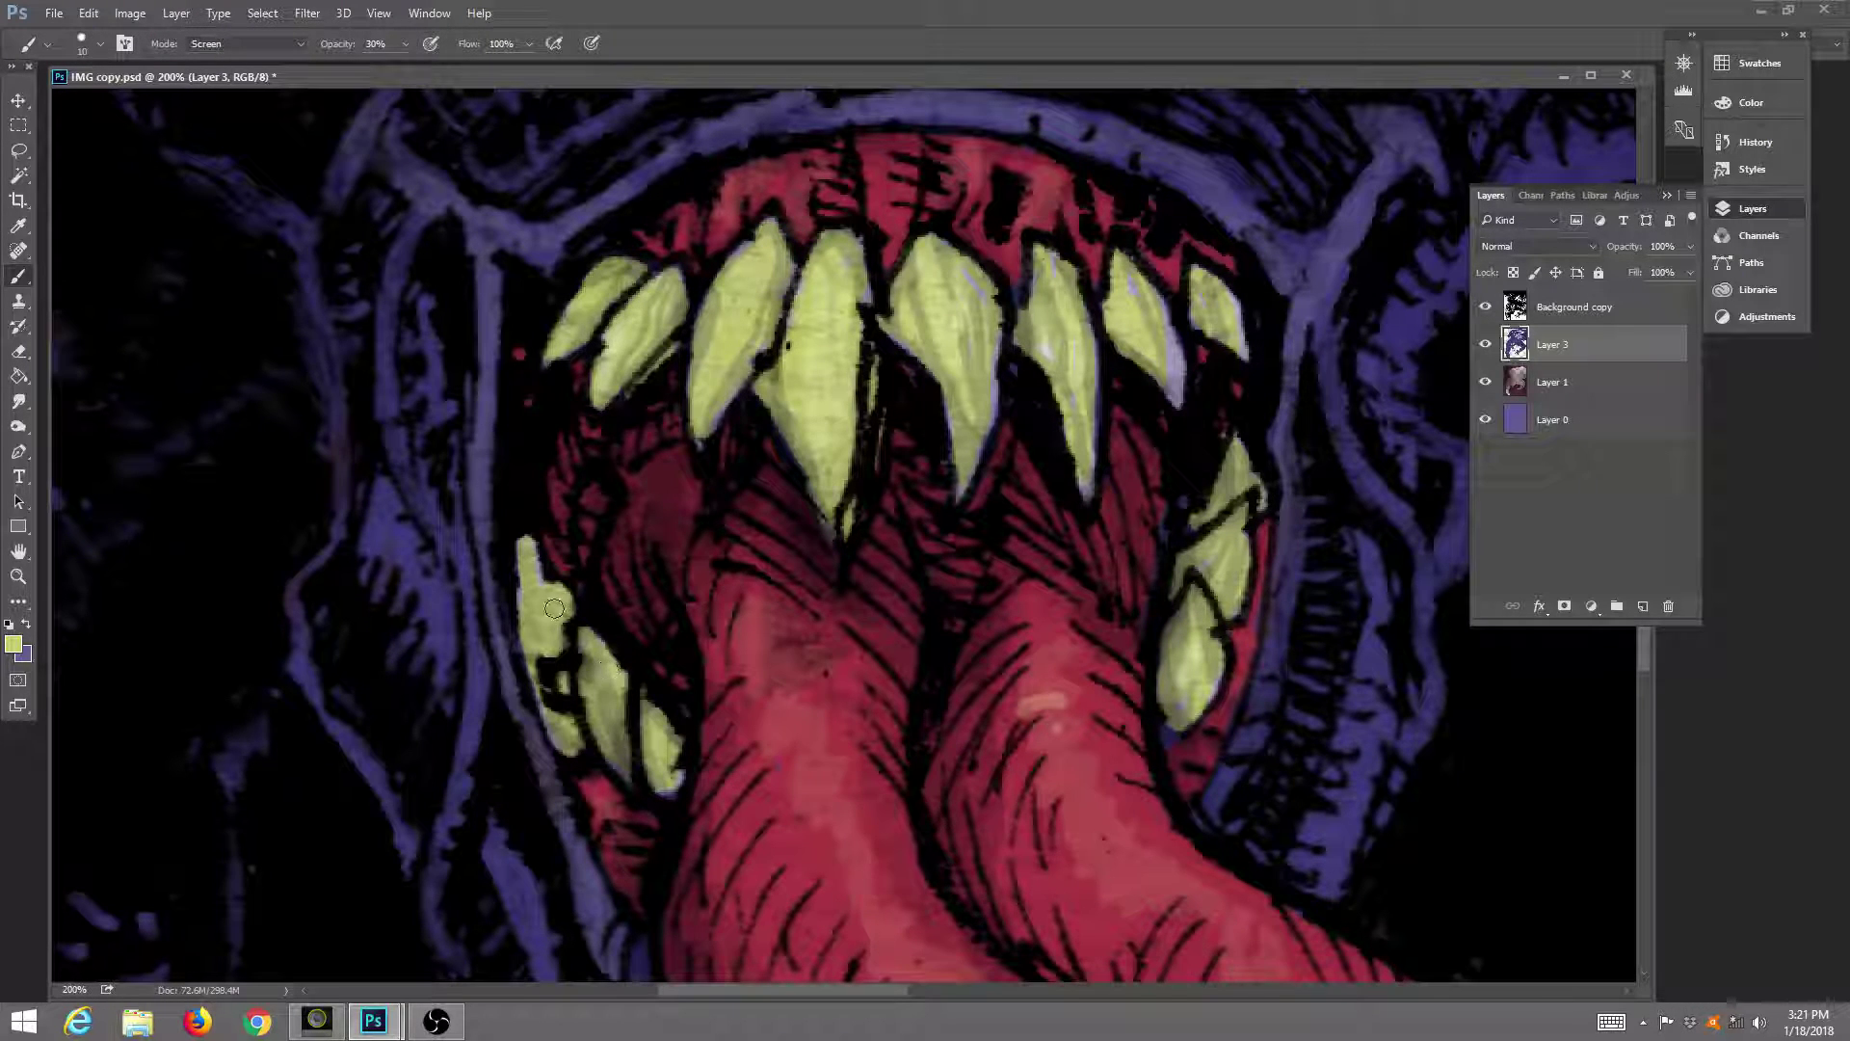
pyautogui.moveTo(807, 413); pyautogui.dragTo(810, 437)
pyautogui.moveTo(721, 383)
pyautogui.mouseDown()
pyautogui.moveTo(716, 304)
pyautogui.moveTo(739, 277)
pyautogui.mouseUp()
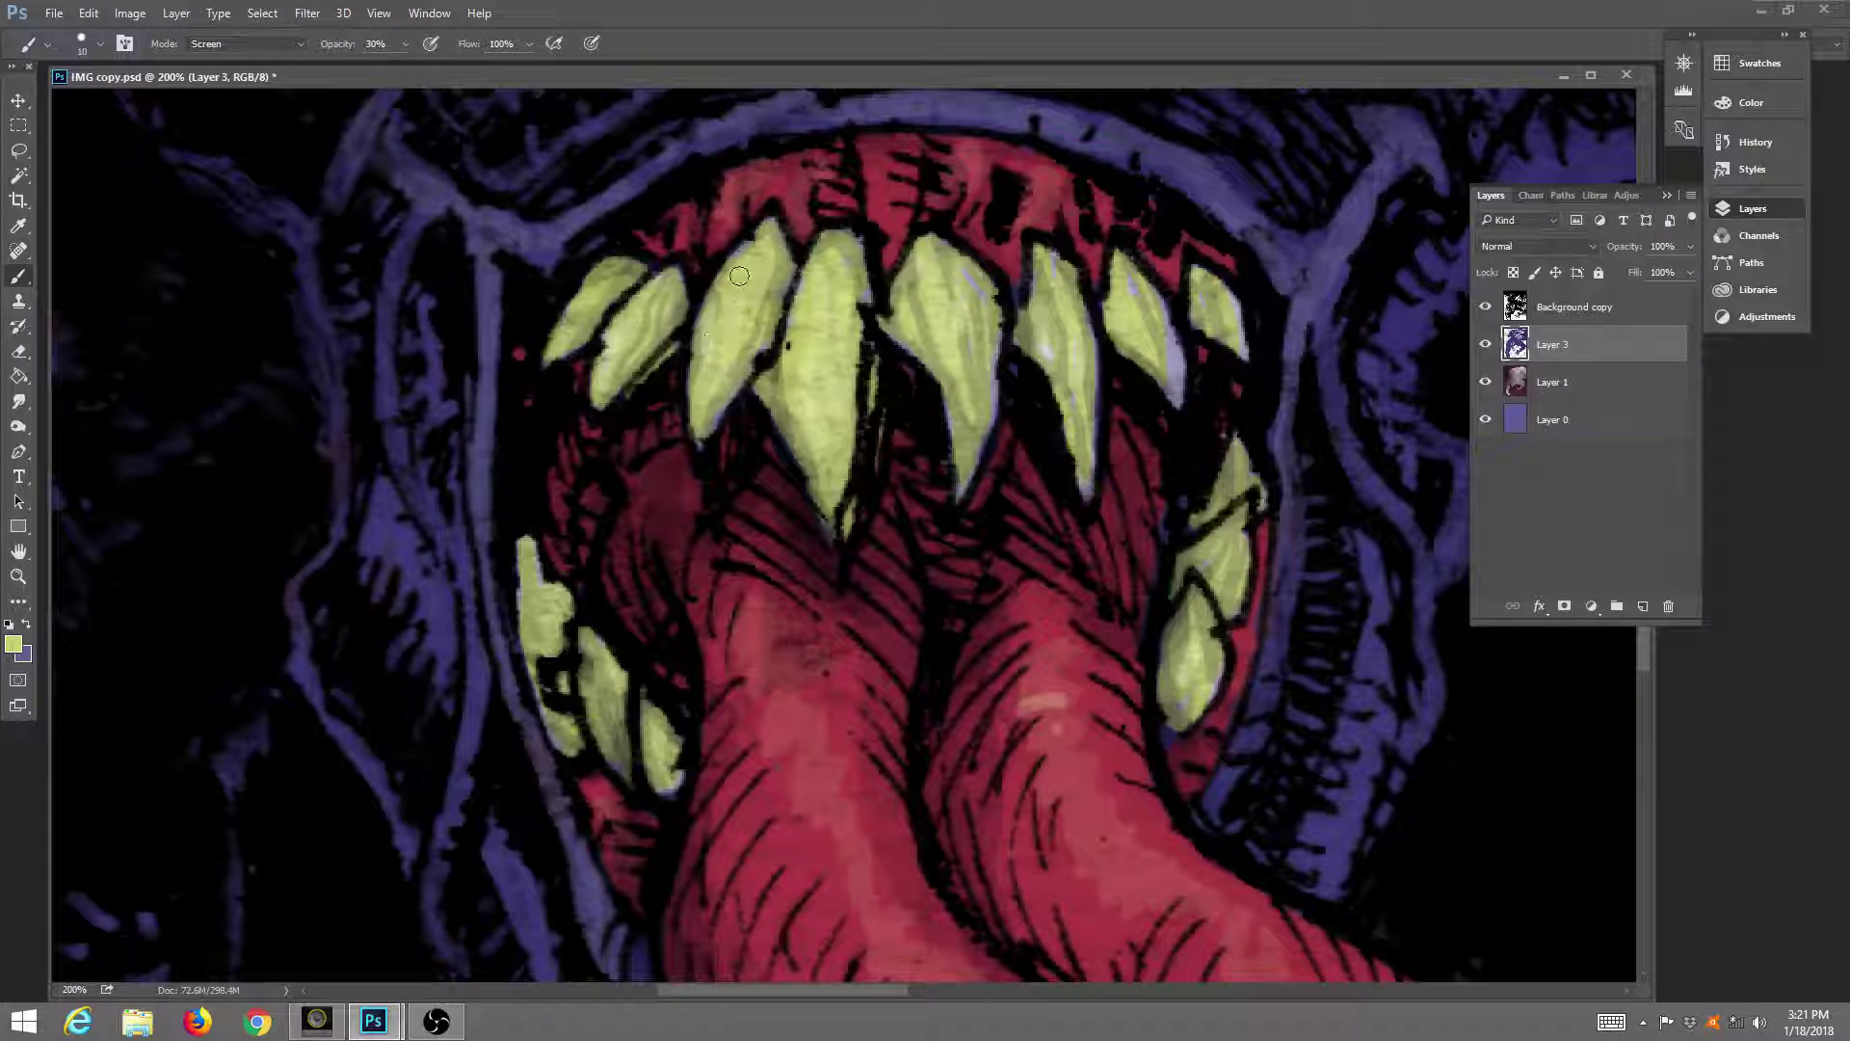
pyautogui.moveTo(660, 333); pyautogui.dragTo(640, 295)
# Lighten the red gums above the left and right teeth.
pyautogui.moveTo(721, 227)
pyautogui.mouseDown()
pyautogui.moveTo(725, 193)
pyautogui.moveTo(777, 185)
pyautogui.mouseUp()
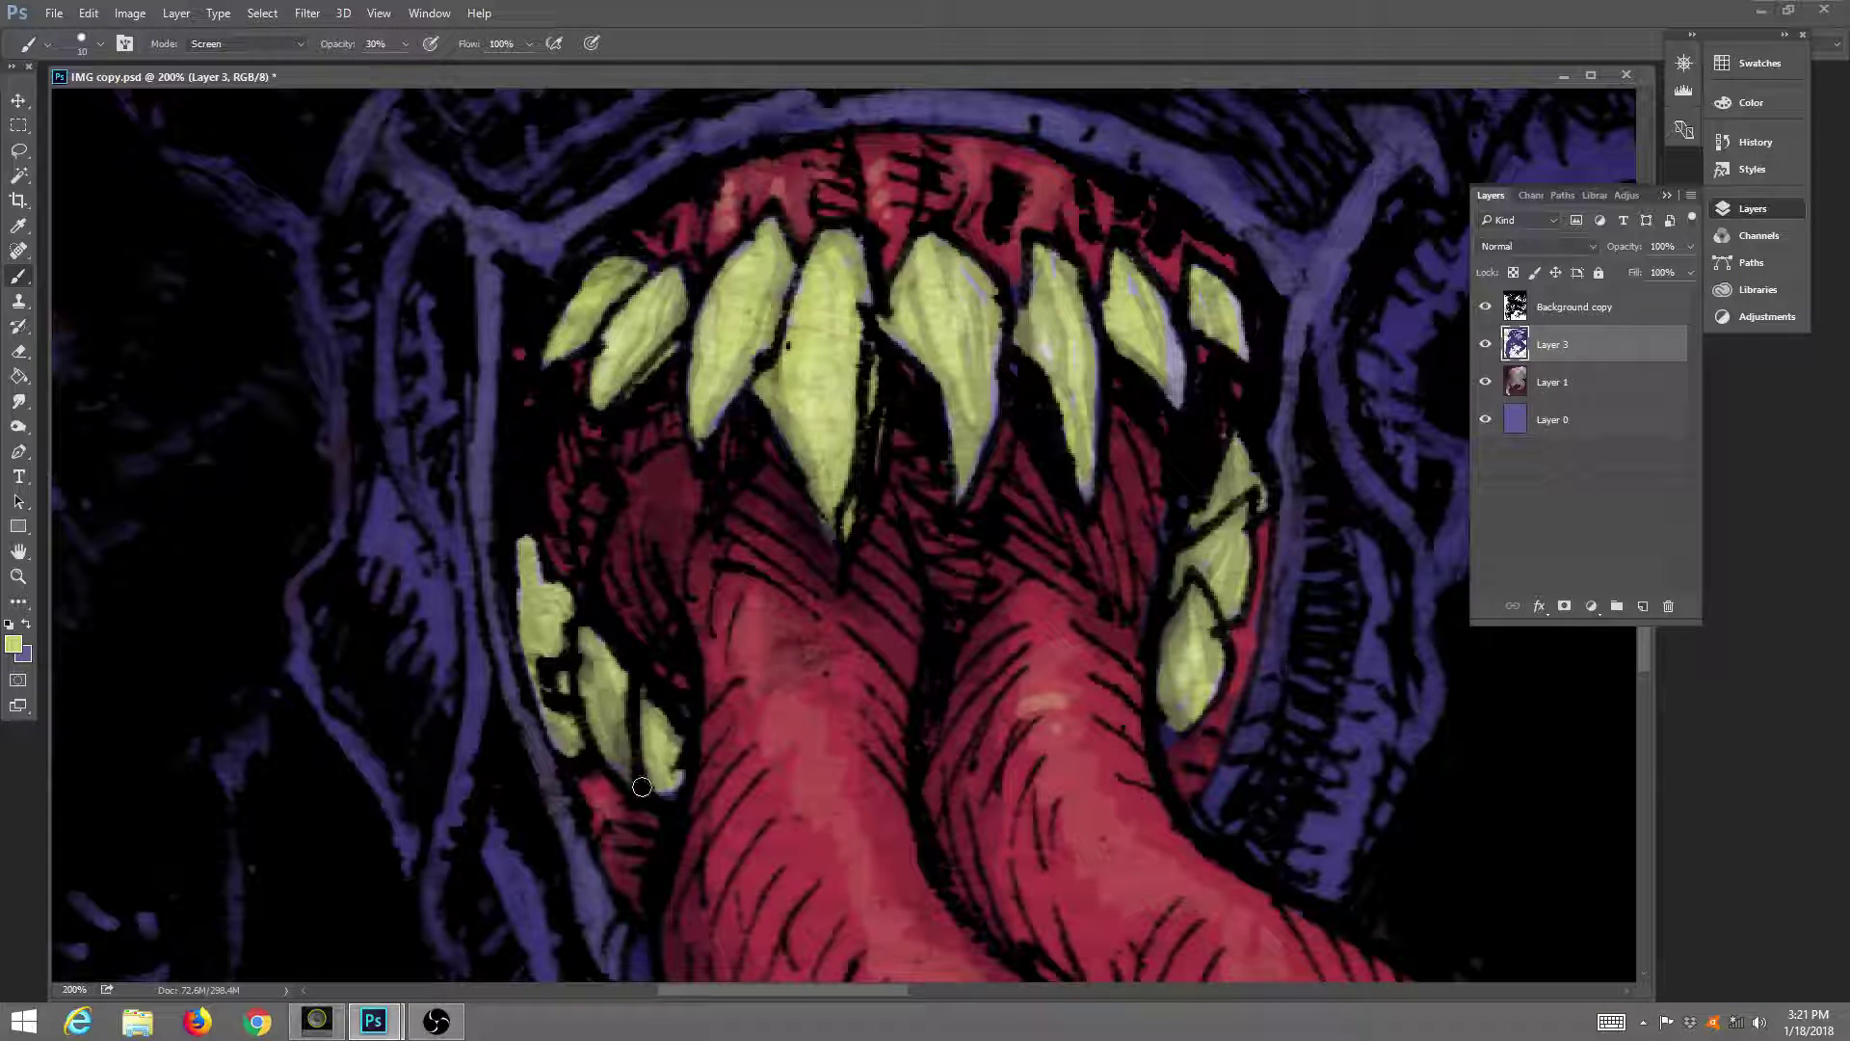
pyautogui.moveTo(1026, 212); pyautogui.dragTo(1044, 184)
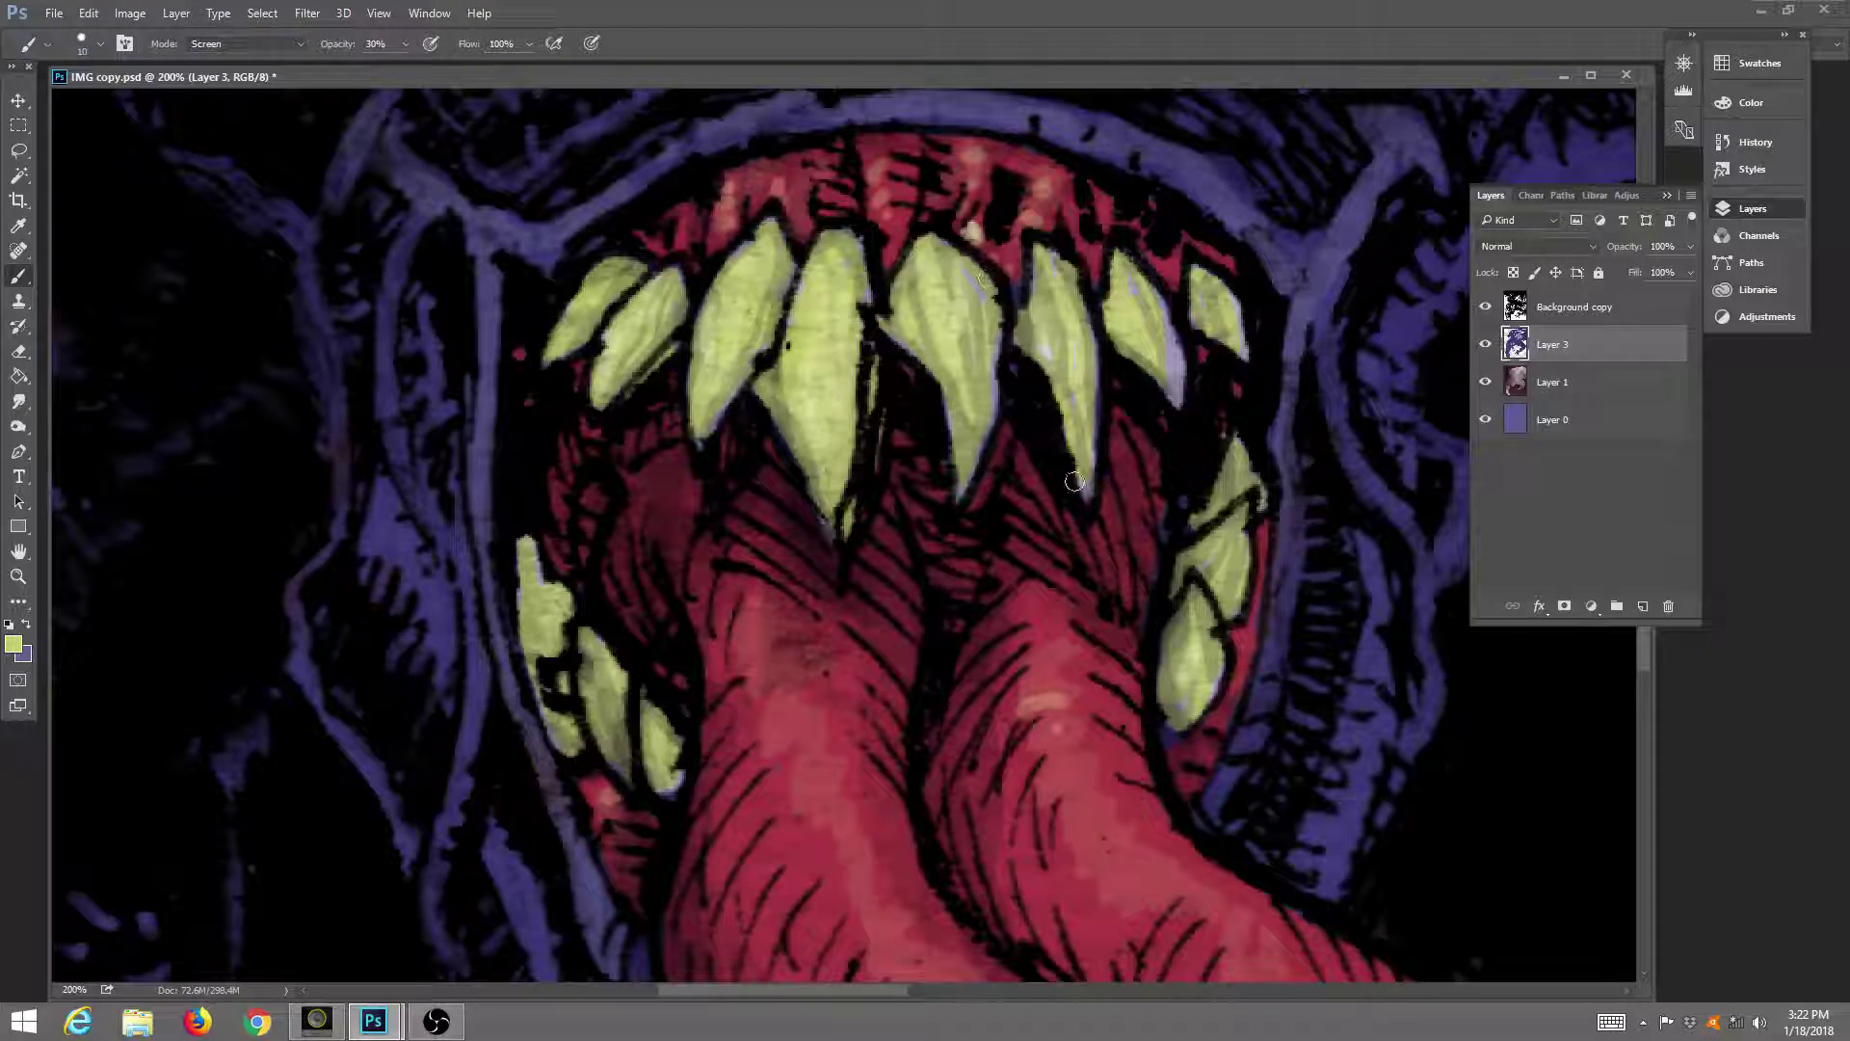
pyautogui.moveTo(1033, 579)
pyautogui.mouseDown()
pyautogui.moveTo(970, 376)
pyautogui.moveTo(929, 385)
pyautogui.mouseUp()
pyautogui.moveTo(1091, 602); pyautogui.dragTo(1009, 396)
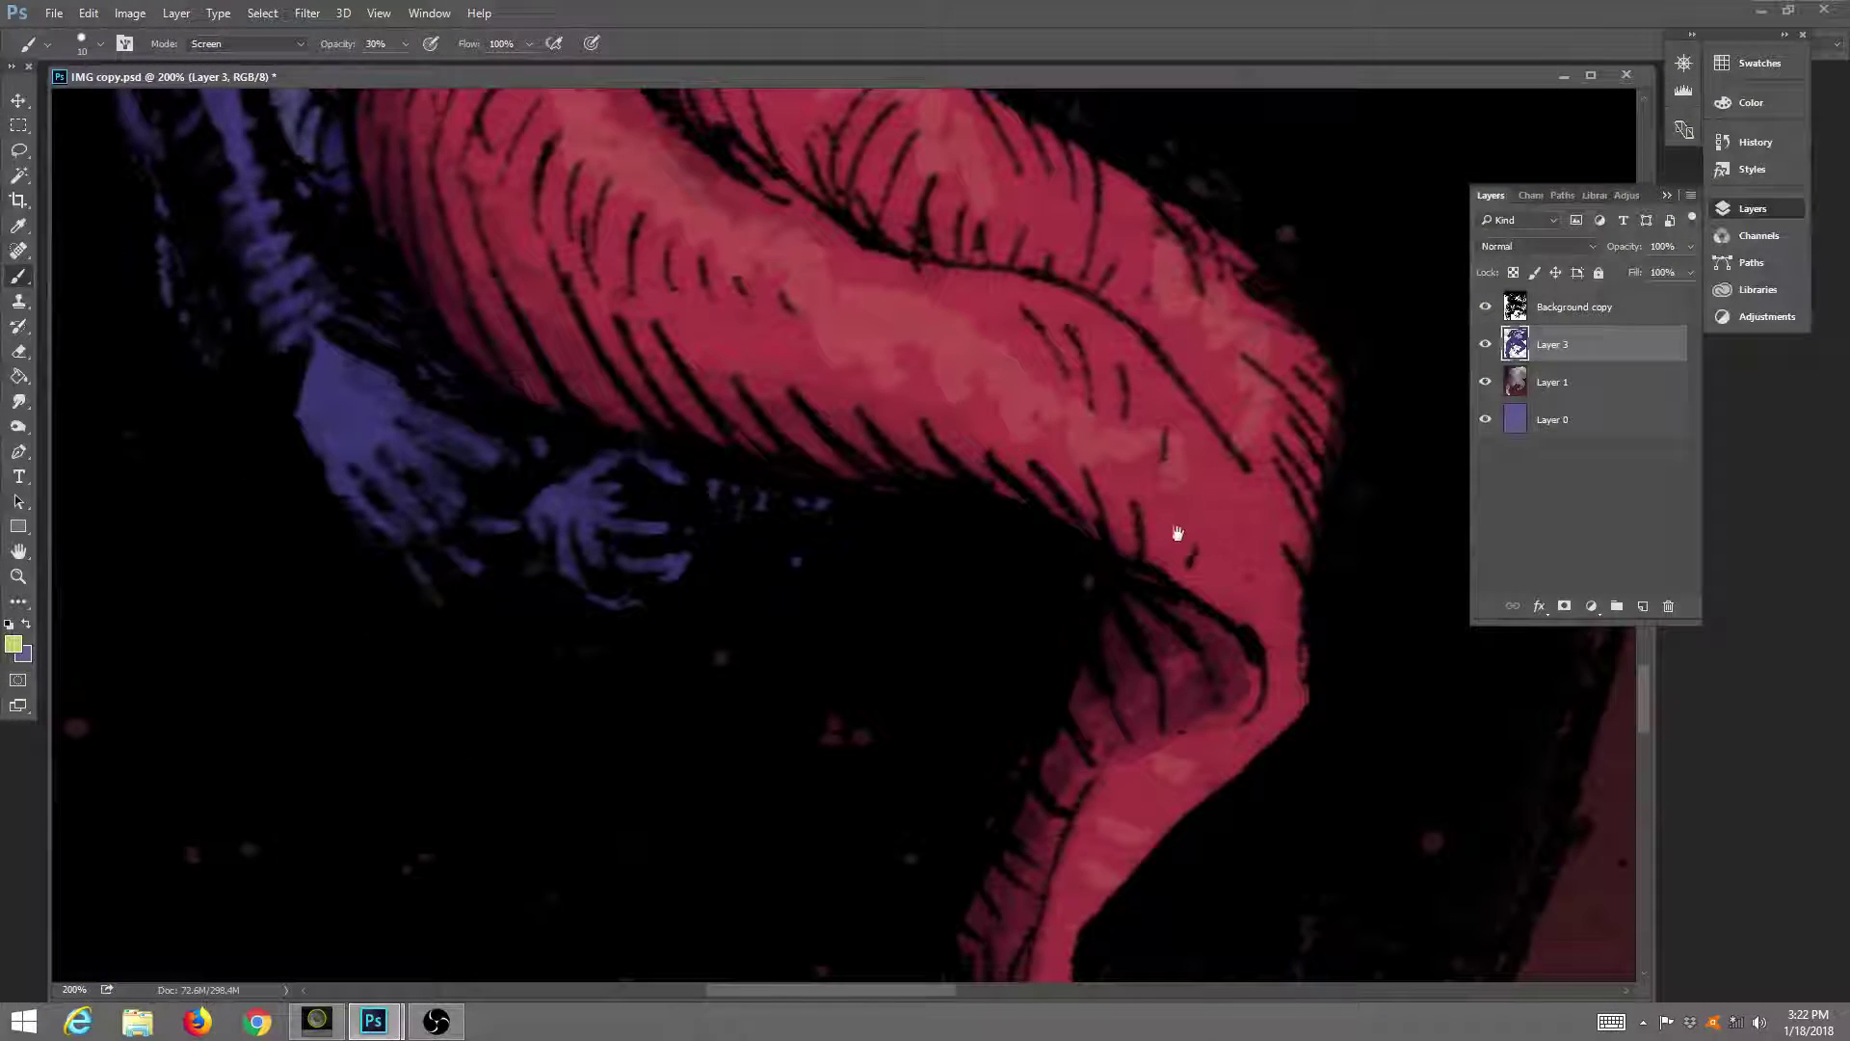
# Dab a tongue highlight, then set the brush to 13% opacity and 37 px.
pyautogui.click(1195, 486)
pyautogui.click(403, 45)
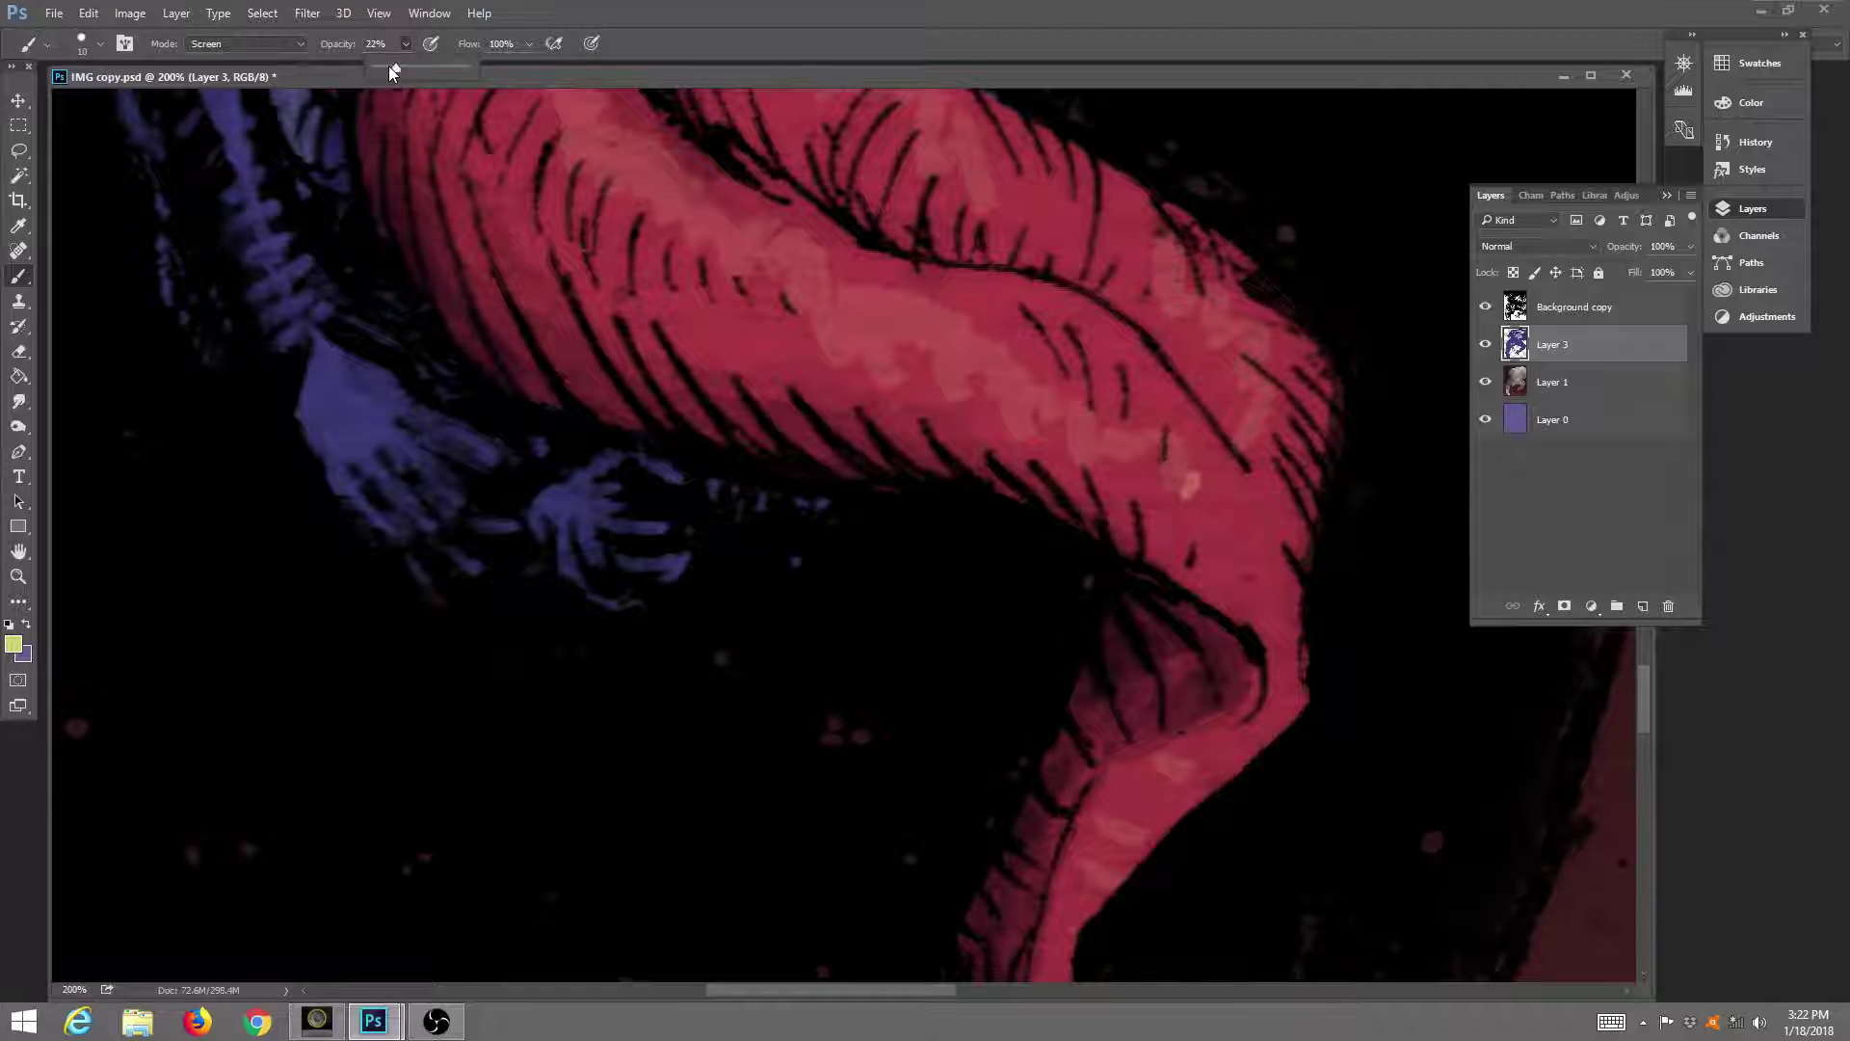
pyautogui.click(612, 133)
pyautogui.click(103, 48)
pyautogui.moveTo(132, 58); pyautogui.dragTo(130, 54)
pyautogui.click(1040, 336)
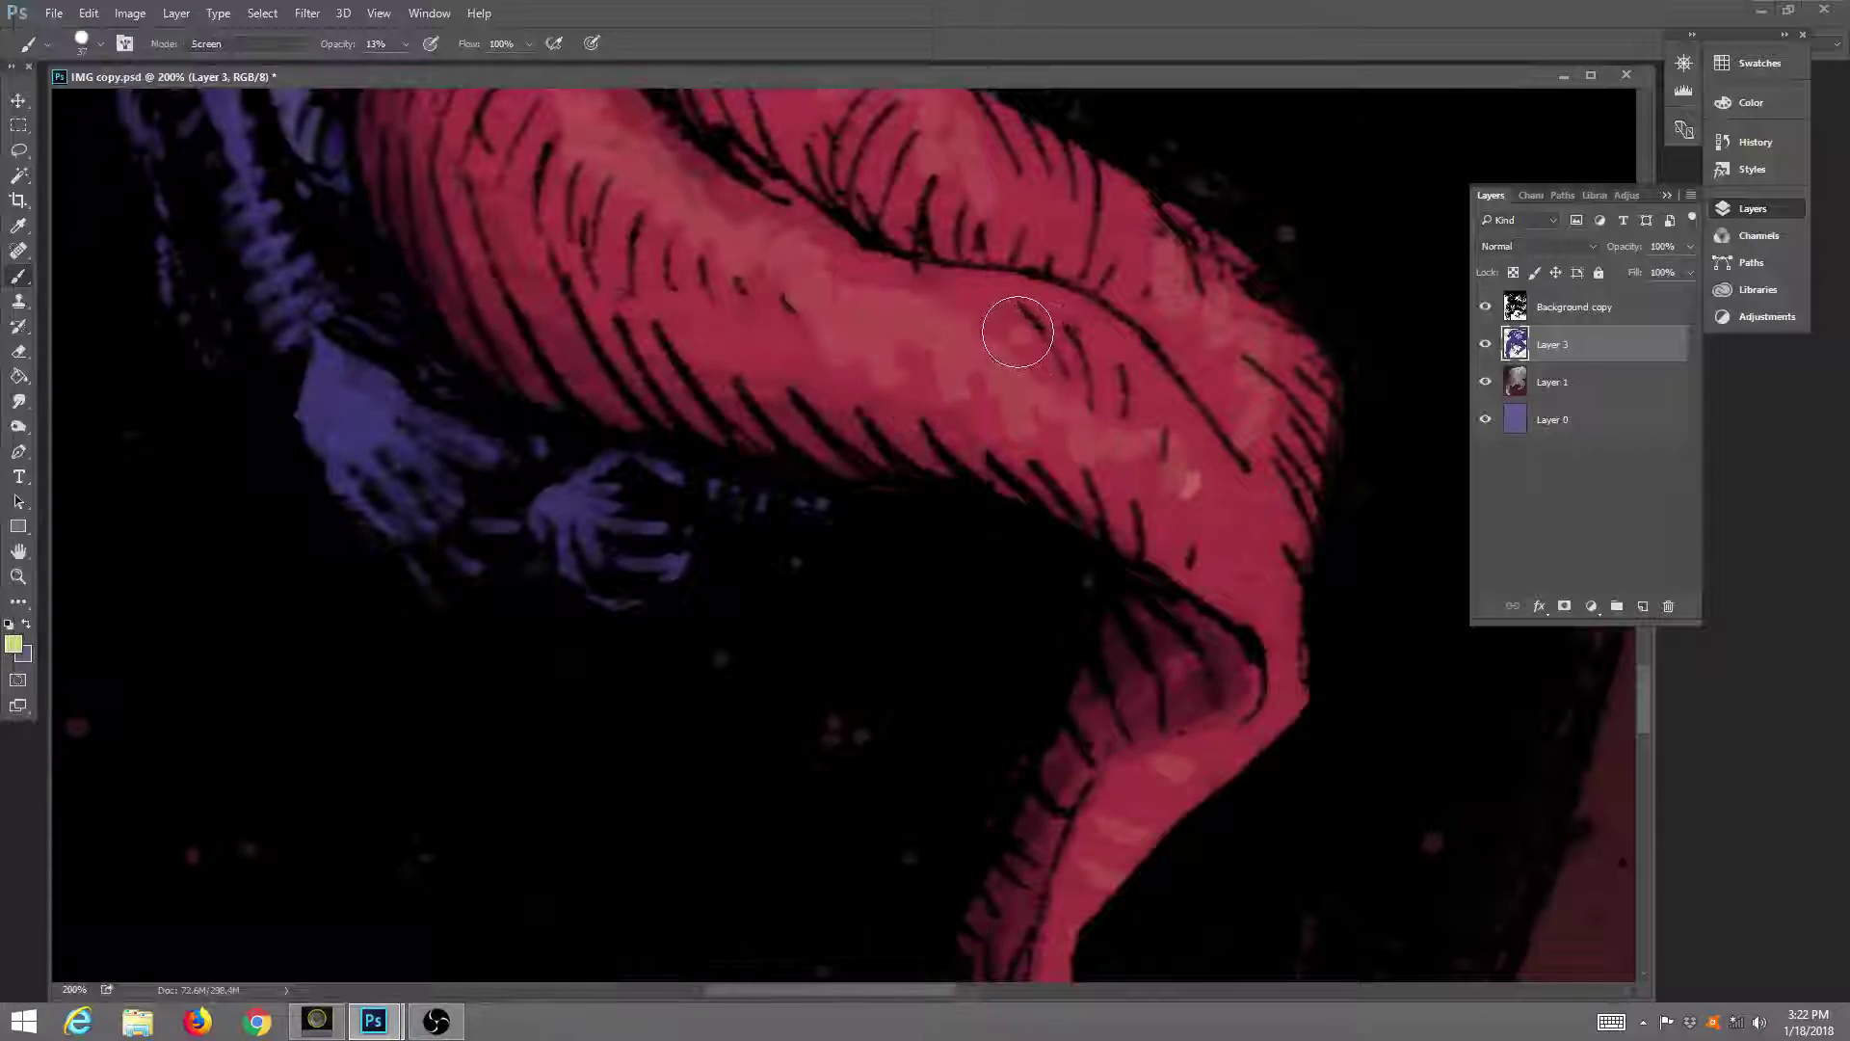
# Speckle faint Screen highlights over the tongue's upper curve, then pan toward the drool drip.
pyautogui.moveTo(1142, 412)
pyautogui.mouseDown()
pyautogui.moveTo(1190, 459)
pyautogui.moveTo(1189, 517)
pyautogui.mouseUp()
pyautogui.moveTo(920, 332)
pyautogui.mouseDown()
pyautogui.moveTo(819, 313)
pyautogui.moveTo(844, 326)
pyautogui.mouseUp()
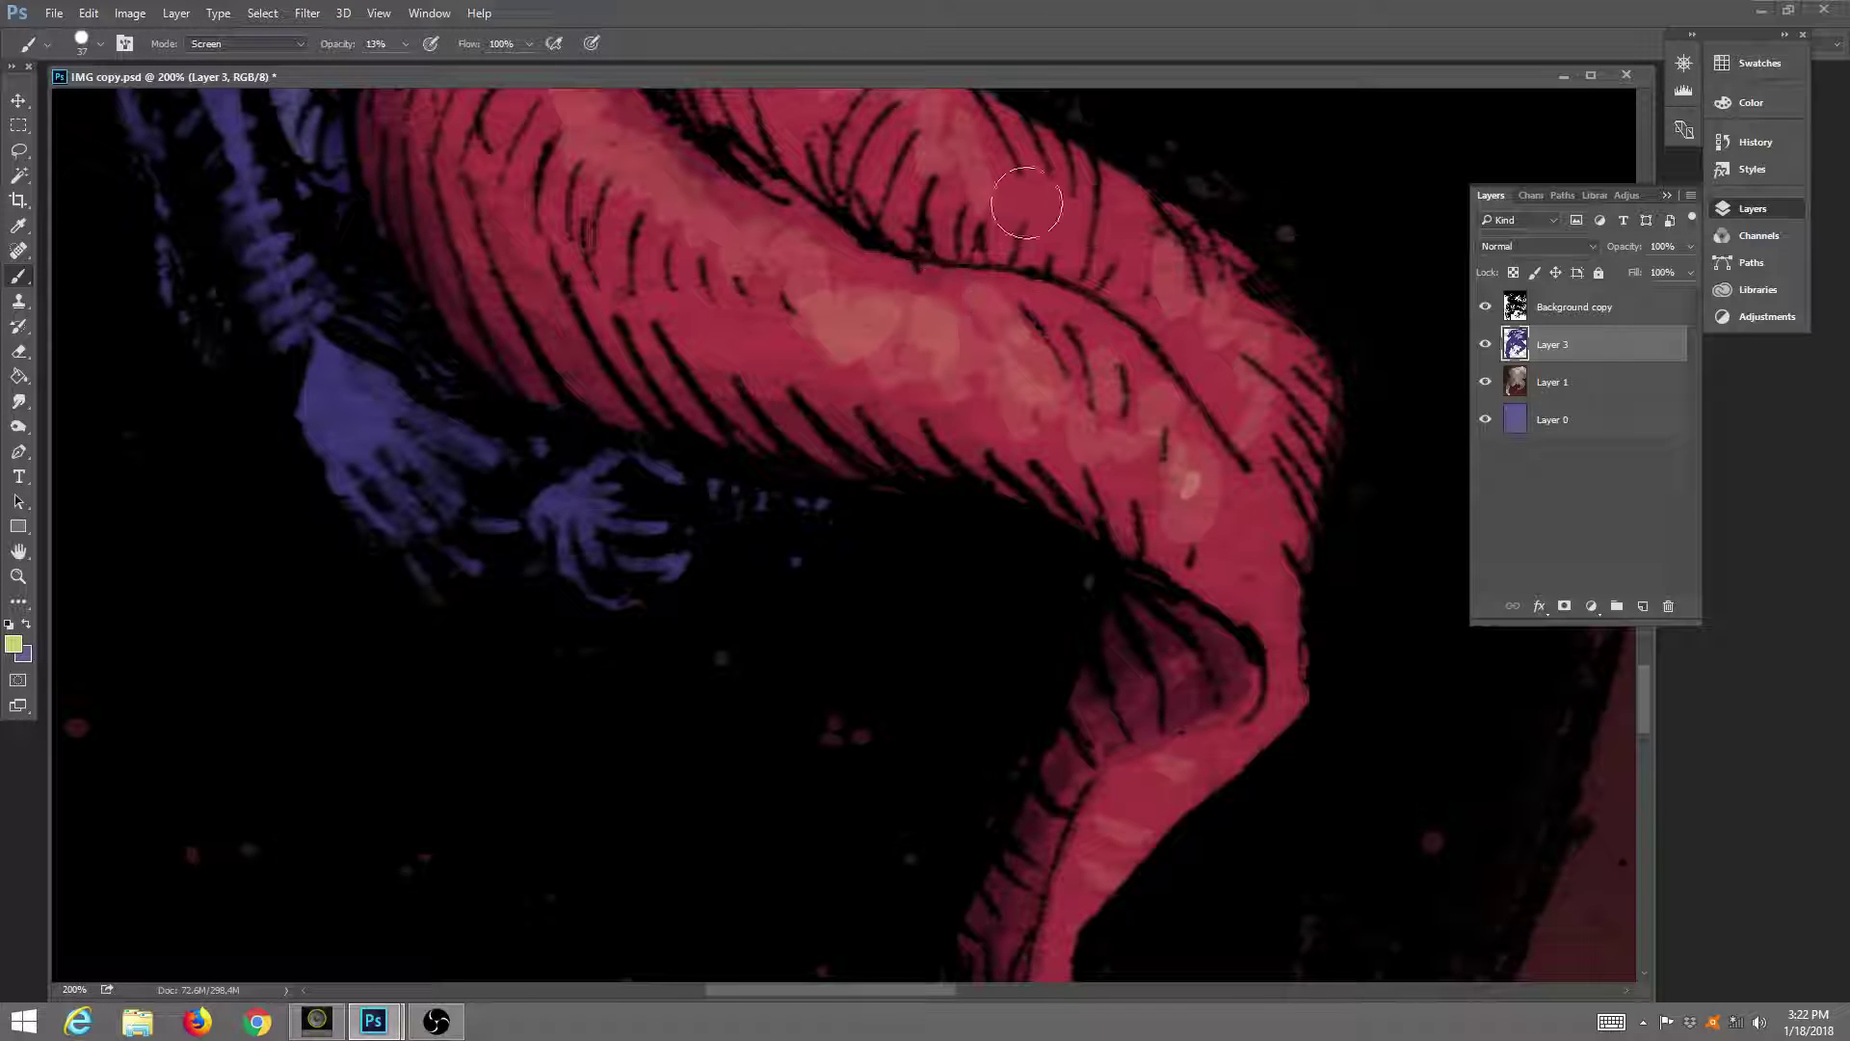
pyautogui.moveTo(1020, 196); pyautogui.dragTo(1026, 218)
pyautogui.moveTo(1206, 350)
pyautogui.mouseDown()
pyautogui.moveTo(1238, 410)
pyautogui.moveTo(1164, 152)
pyautogui.moveTo(1189, 367)
pyautogui.moveTo(1195, 292)
pyautogui.mouseUp()
pyautogui.press('space')
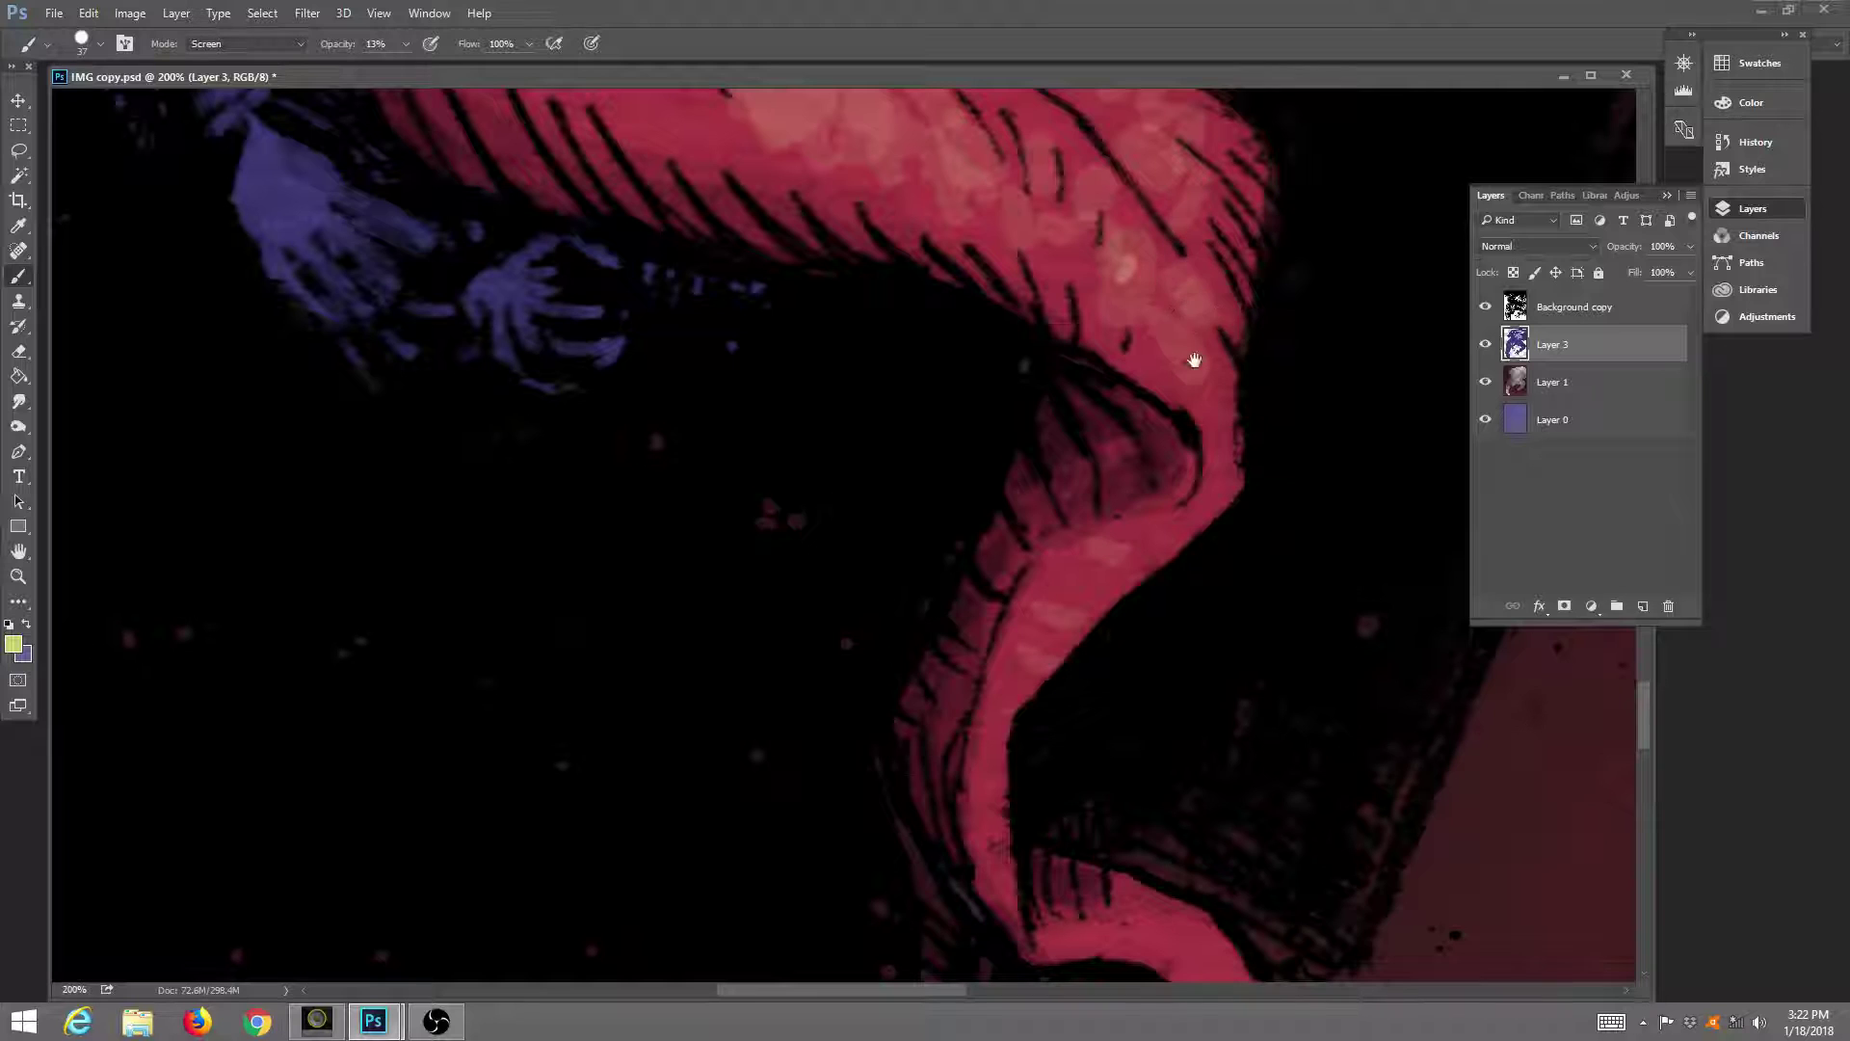
pyautogui.moveTo(1193, 364); pyautogui.dragTo(1106, 179)
pyautogui.moveTo(1115, 256); pyautogui.dragTo(1111, 174)
pyautogui.moveTo(1126, 309); pyautogui.dragTo(1111, 227)
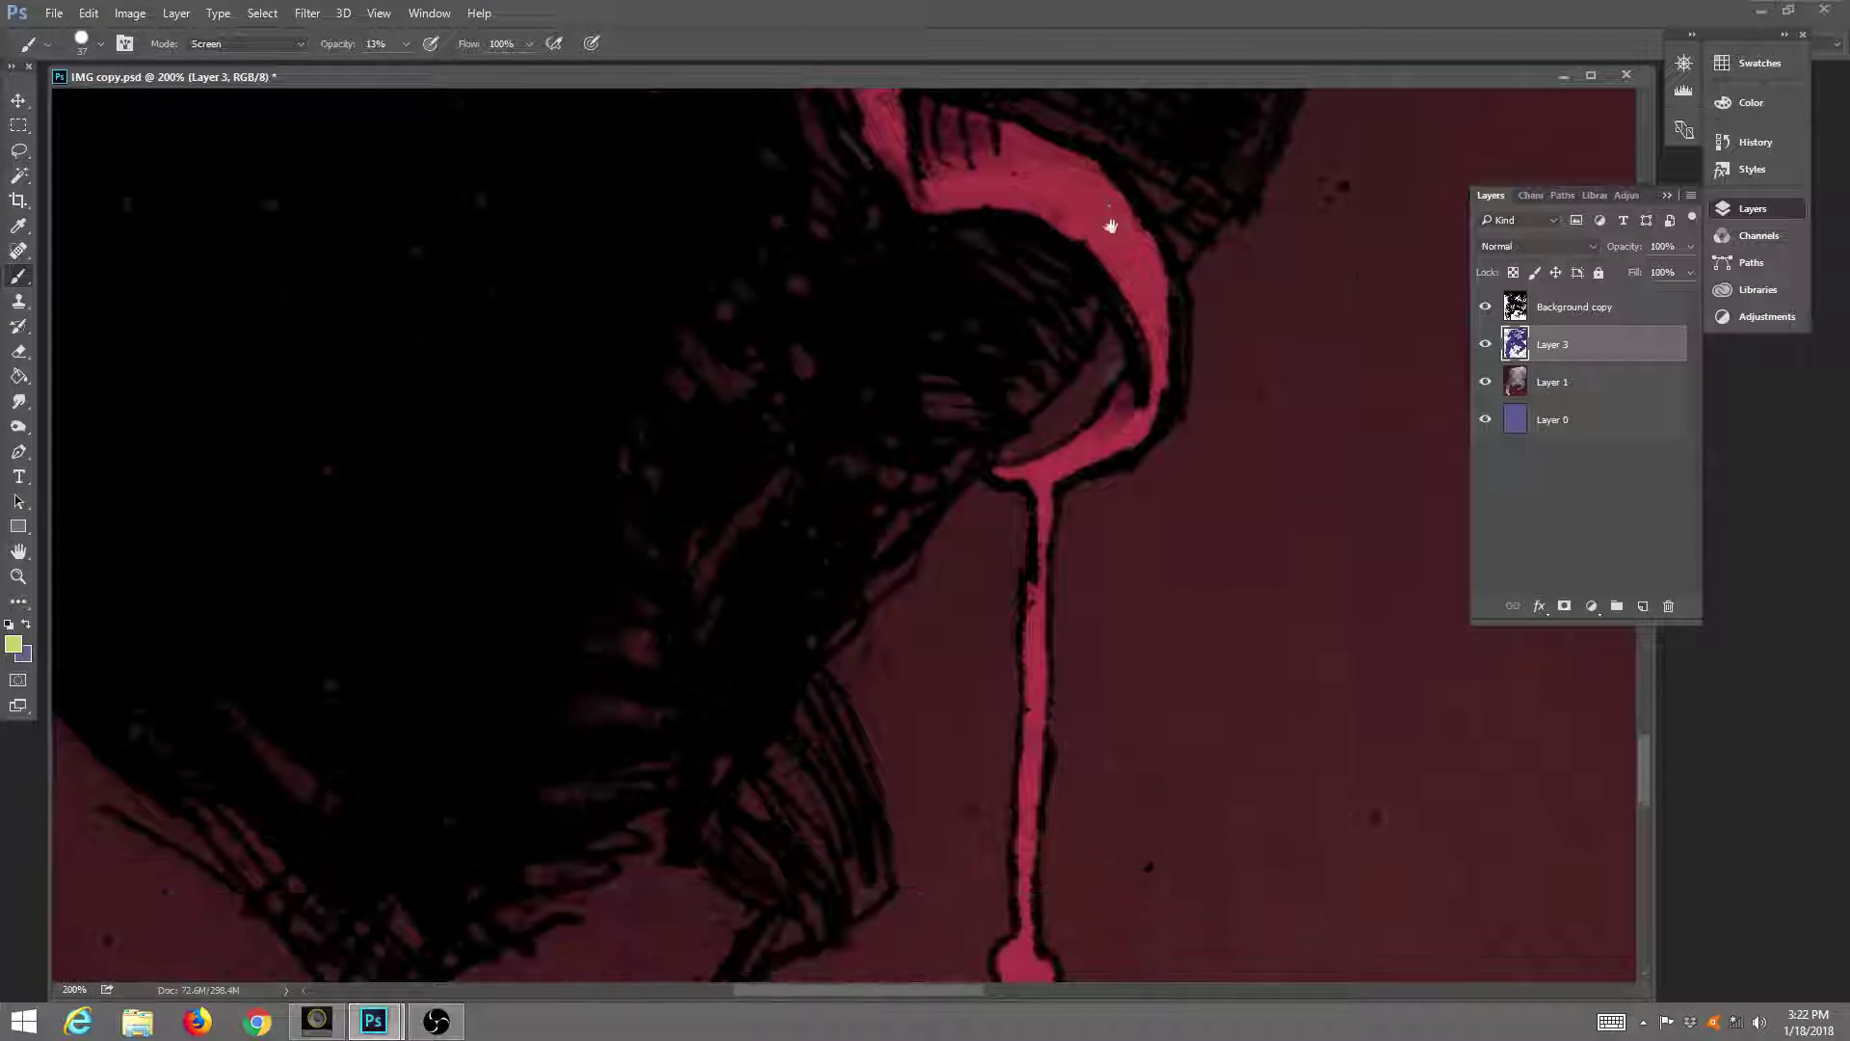
pyautogui.click(81, 44)
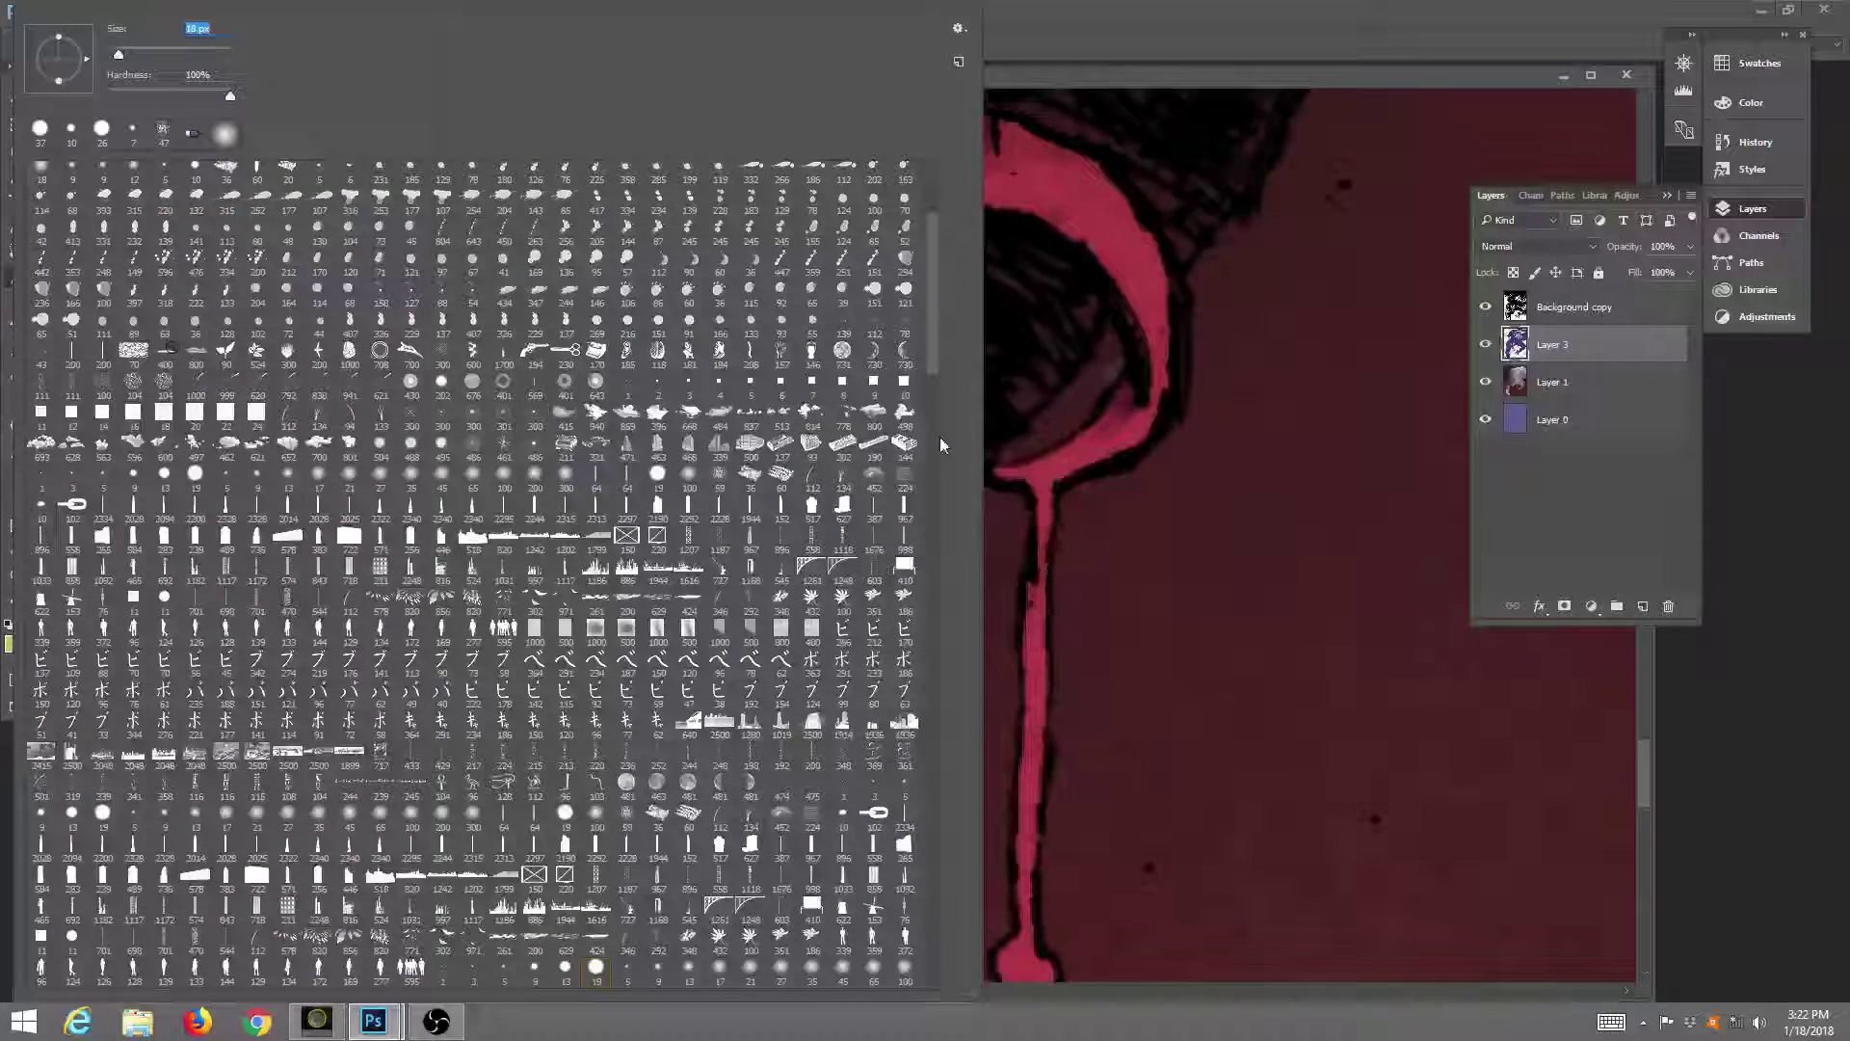
# Using a recent brush tip, lighten the drool drip from junction to bulb and the pink curve above.
pyautogui.click(194, 134)
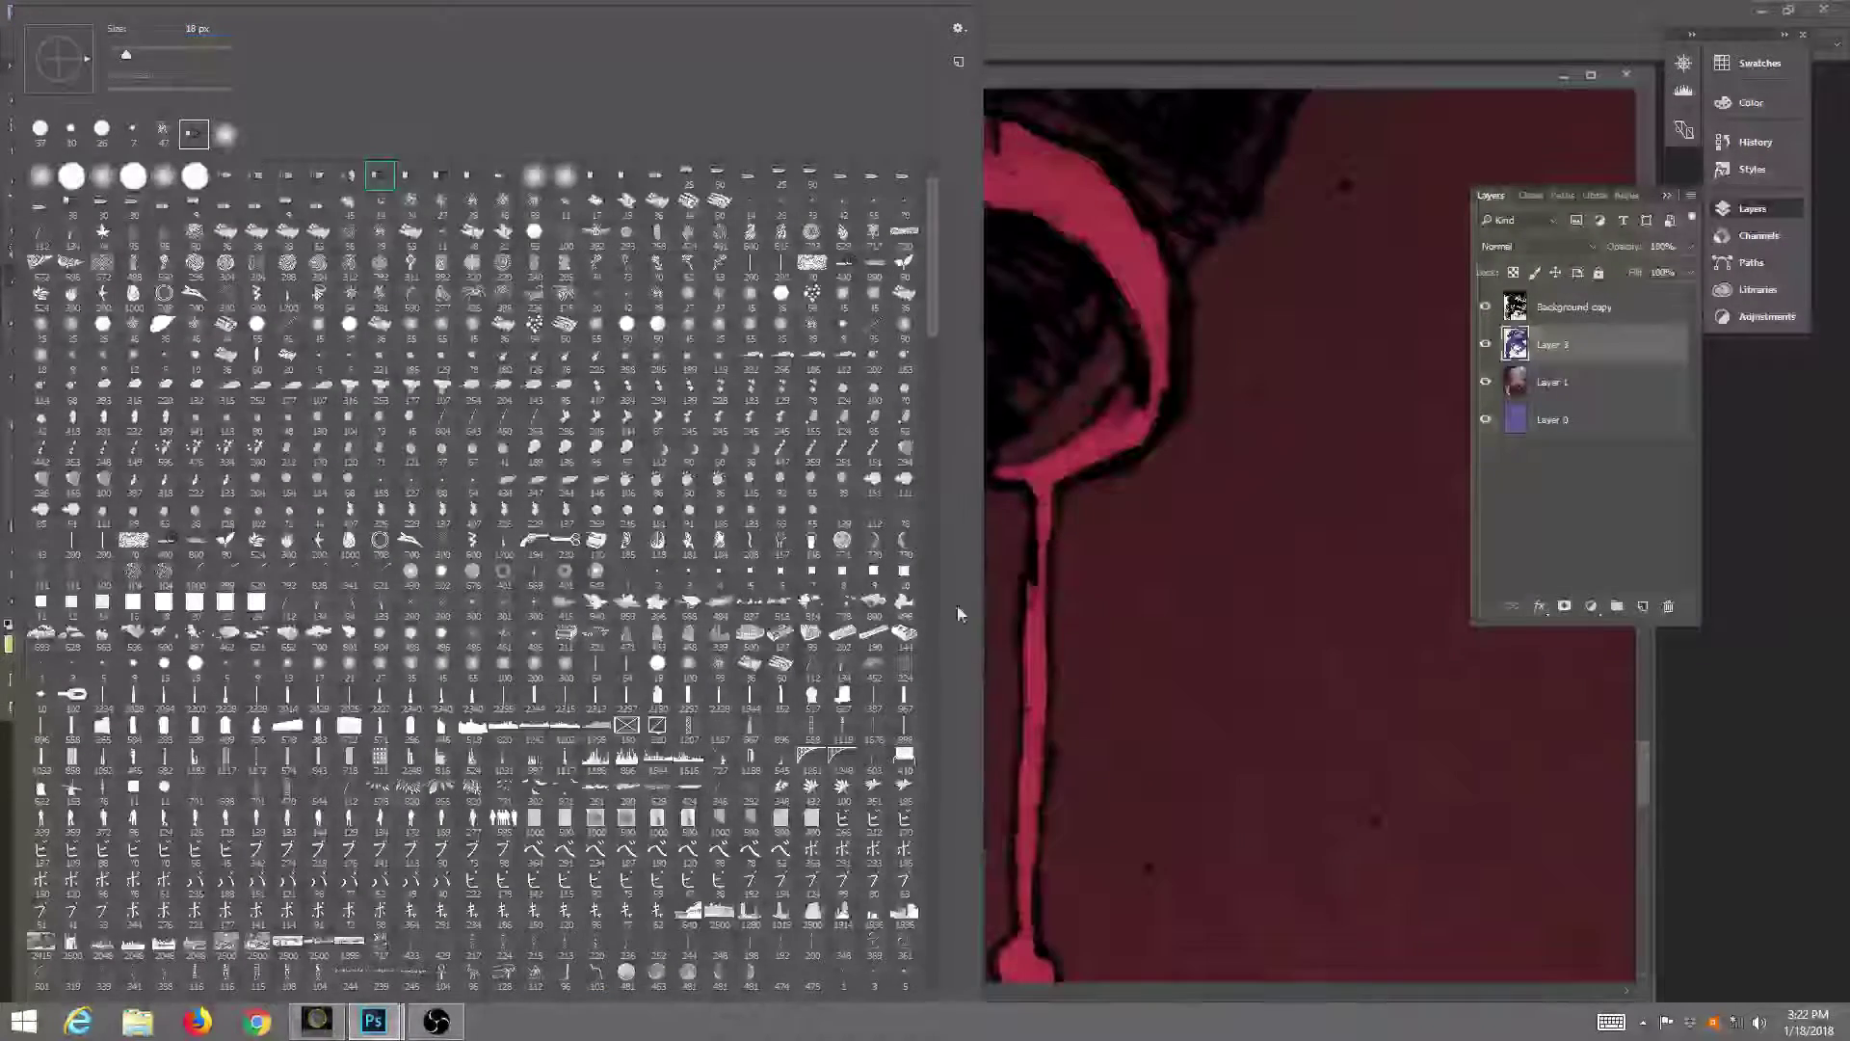
pyautogui.click(1042, 511)
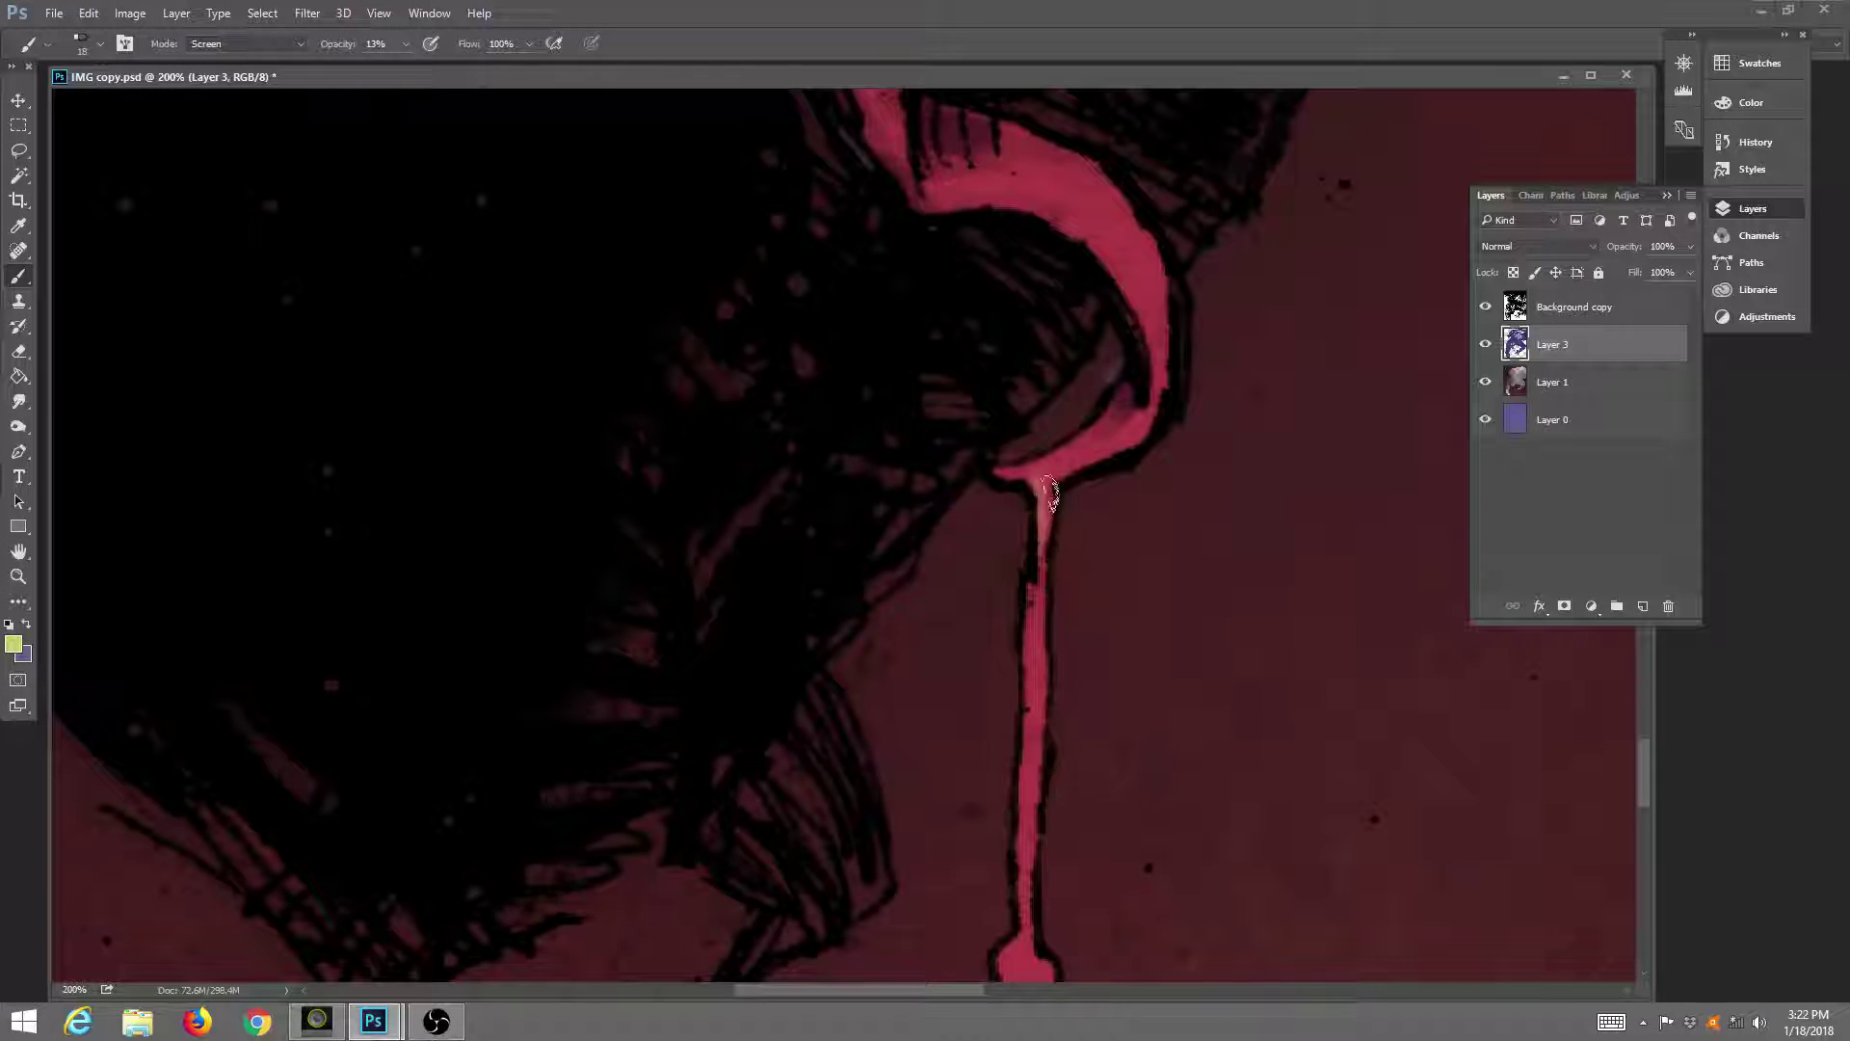
pyautogui.moveTo(1032, 492)
pyautogui.mouseDown()
pyautogui.moveTo(1137, 437)
pyautogui.moveTo(1045, 525)
pyautogui.moveTo(1039, 848)
pyautogui.mouseUp()
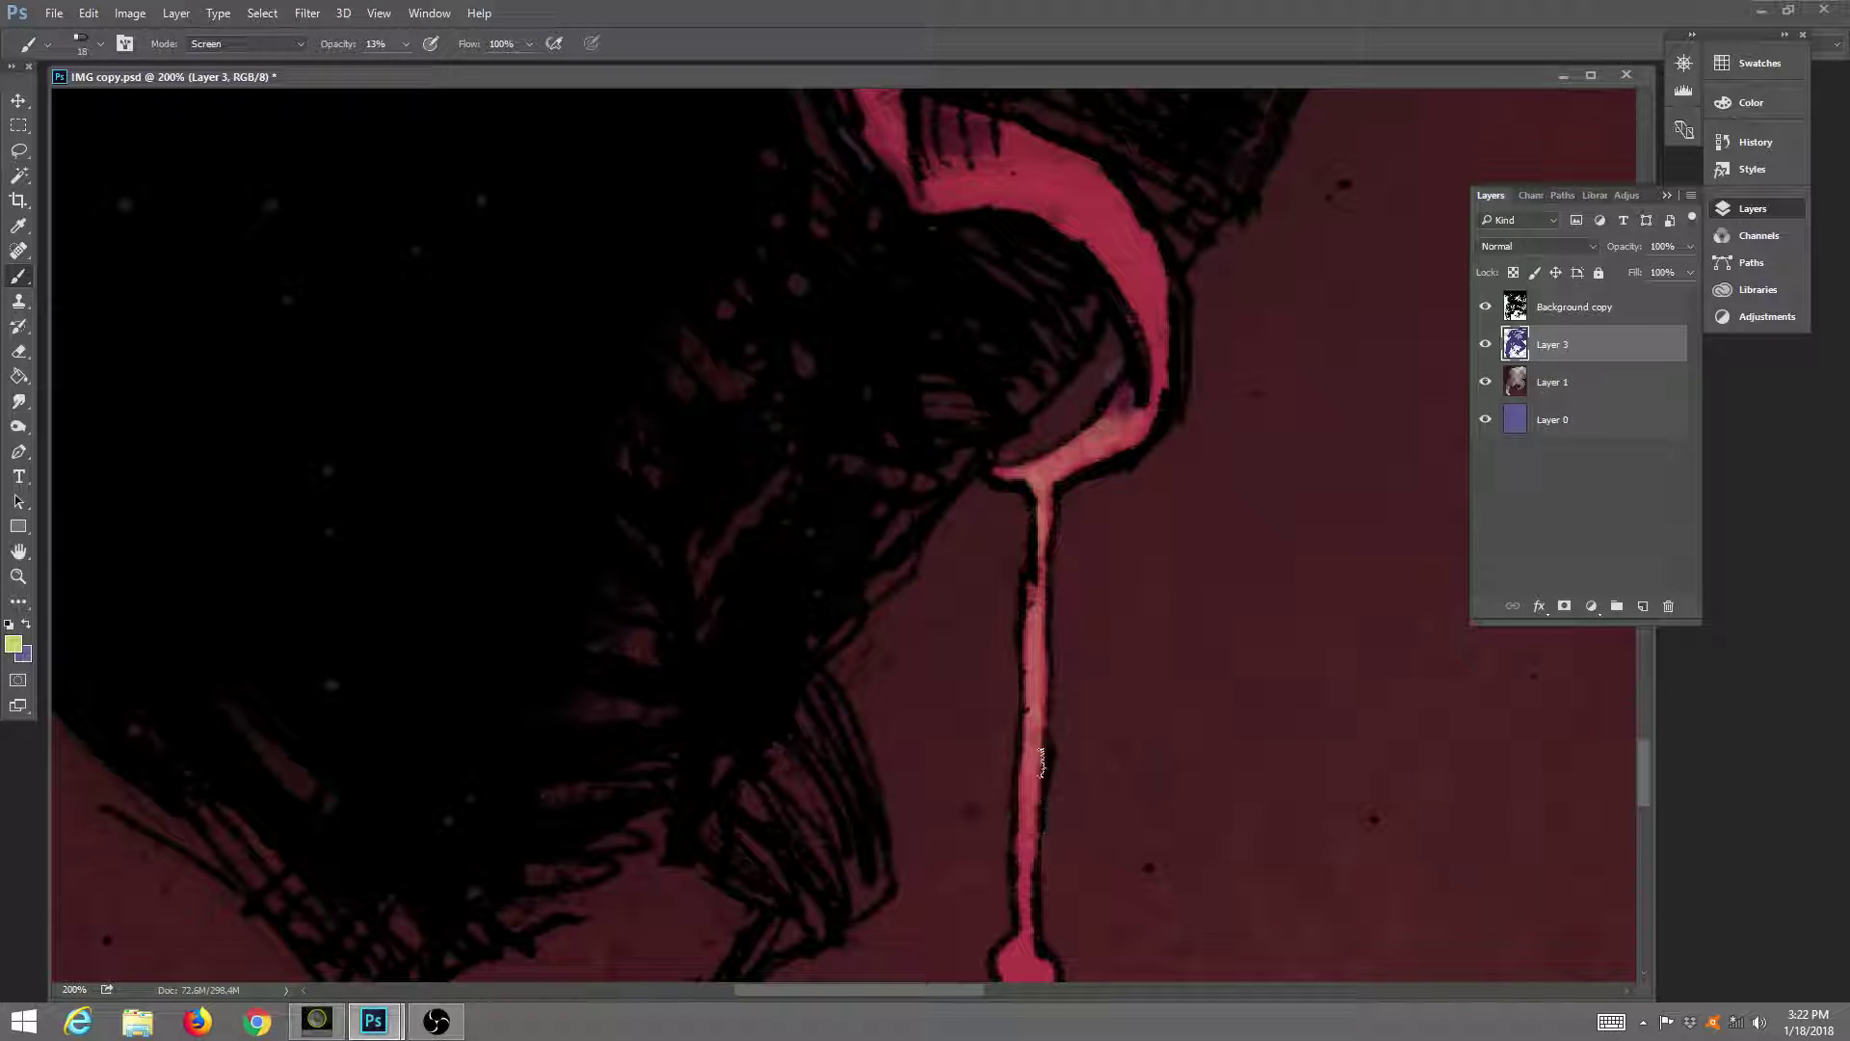
pyautogui.moveTo(1020, 668); pyautogui.dragTo(998, 489)
pyautogui.moveTo(1012, 616)
pyautogui.mouseDown()
pyautogui.moveTo(999, 797)
pyautogui.moveTo(992, 772)
pyautogui.moveTo(1010, 798)
pyautogui.moveTo(1027, 789)
pyautogui.moveTo(1010, 815)
pyautogui.moveTo(1000, 783)
pyautogui.mouseUp()
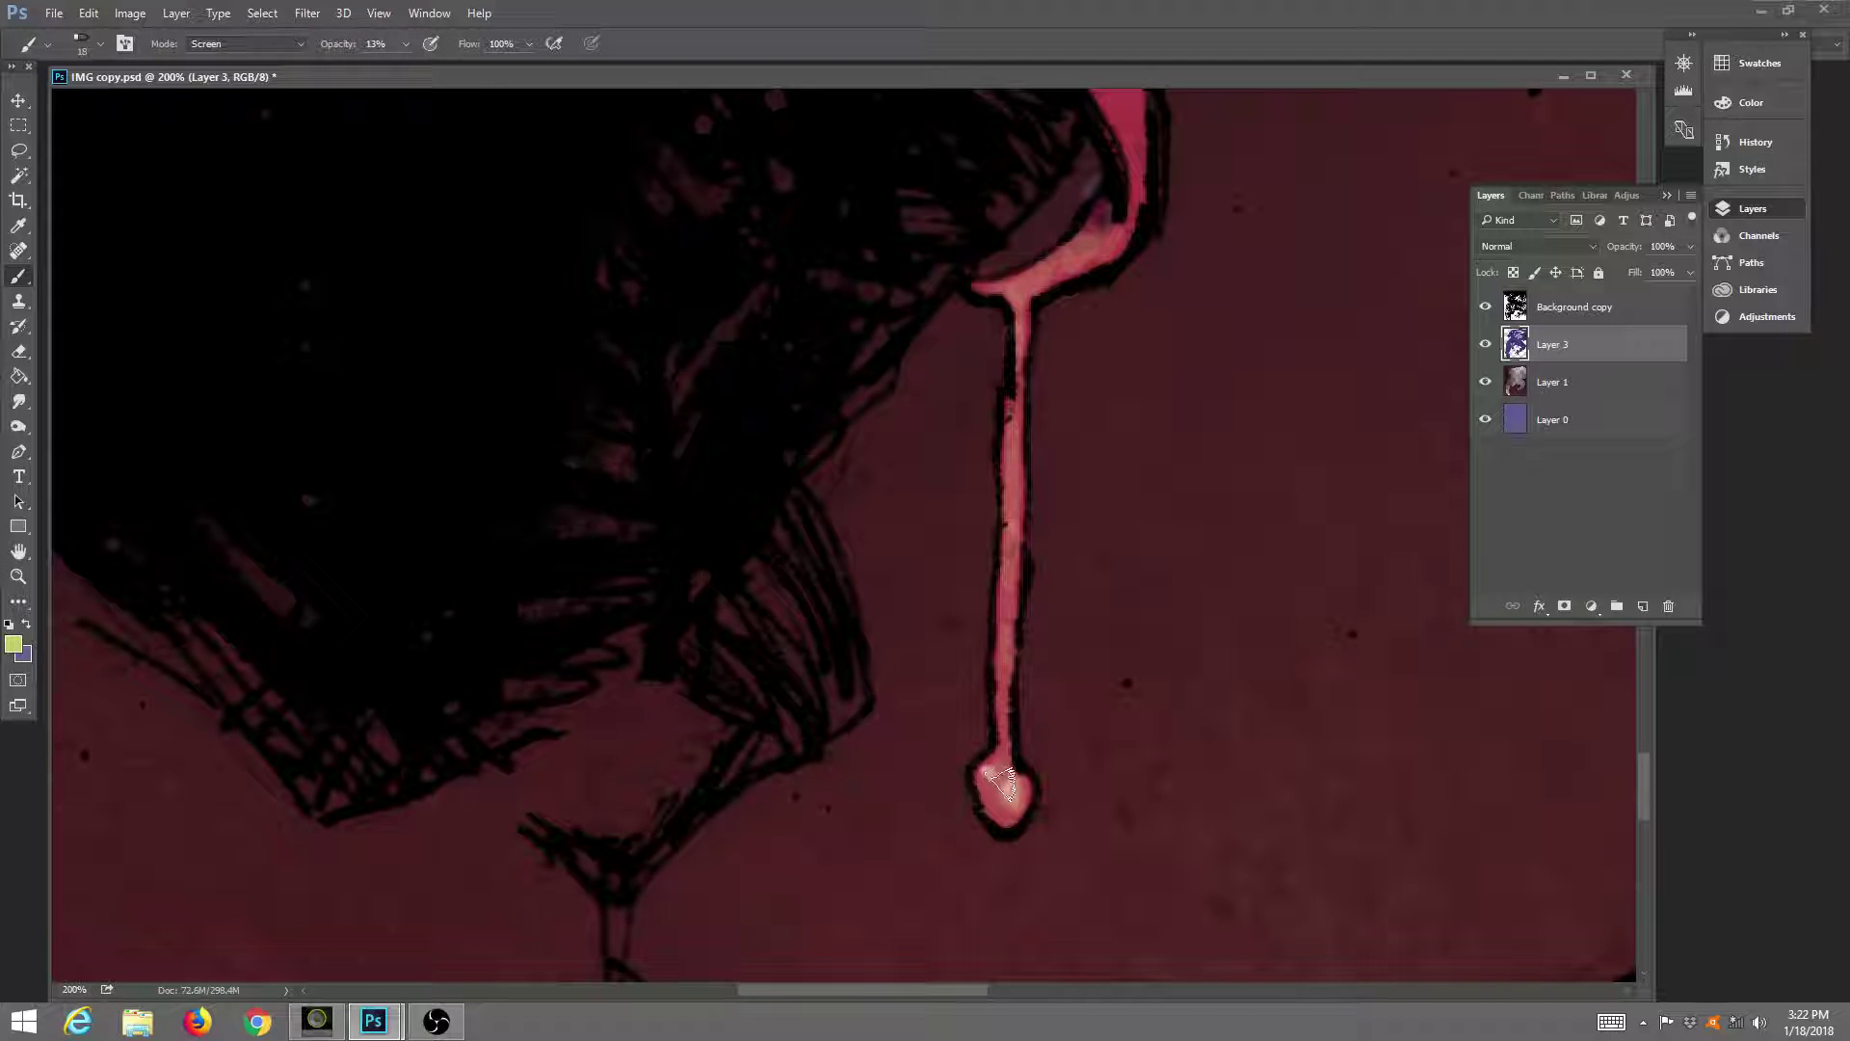
pyautogui.moveTo(1043, 800); pyautogui.dragTo(1014, 788)
pyautogui.moveTo(1070, 255)
pyautogui.mouseDown()
pyautogui.moveTo(1082, 273)
pyautogui.moveTo(1044, 293)
pyautogui.moveTo(1120, 181)
pyautogui.moveTo(1126, 324)
pyautogui.mouseUp()
pyautogui.moveTo(1107, 231)
pyautogui.mouseDown()
pyautogui.moveTo(1094, 289)
pyautogui.moveTo(1090, 246)
pyautogui.moveTo(1127, 279)
pyautogui.moveTo(1151, 395)
pyautogui.moveTo(1141, 384)
pyautogui.mouseUp()
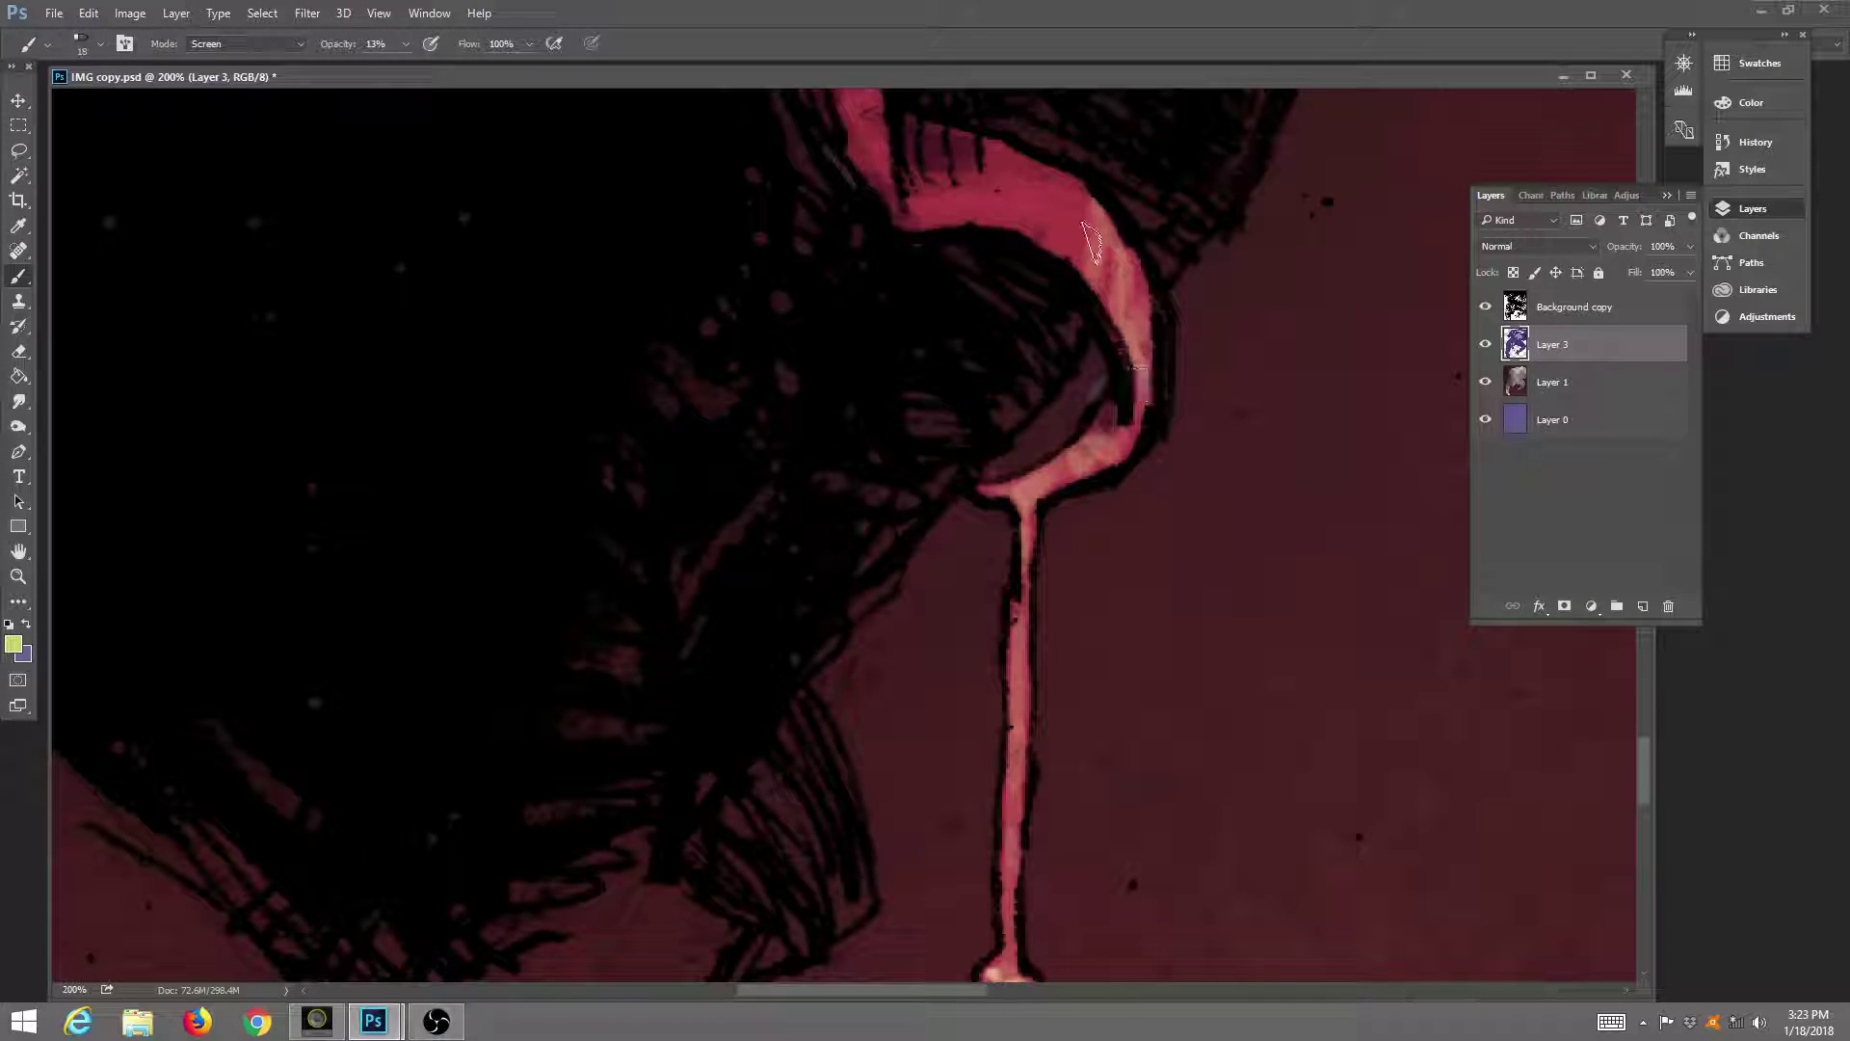
pyautogui.click(18, 576)
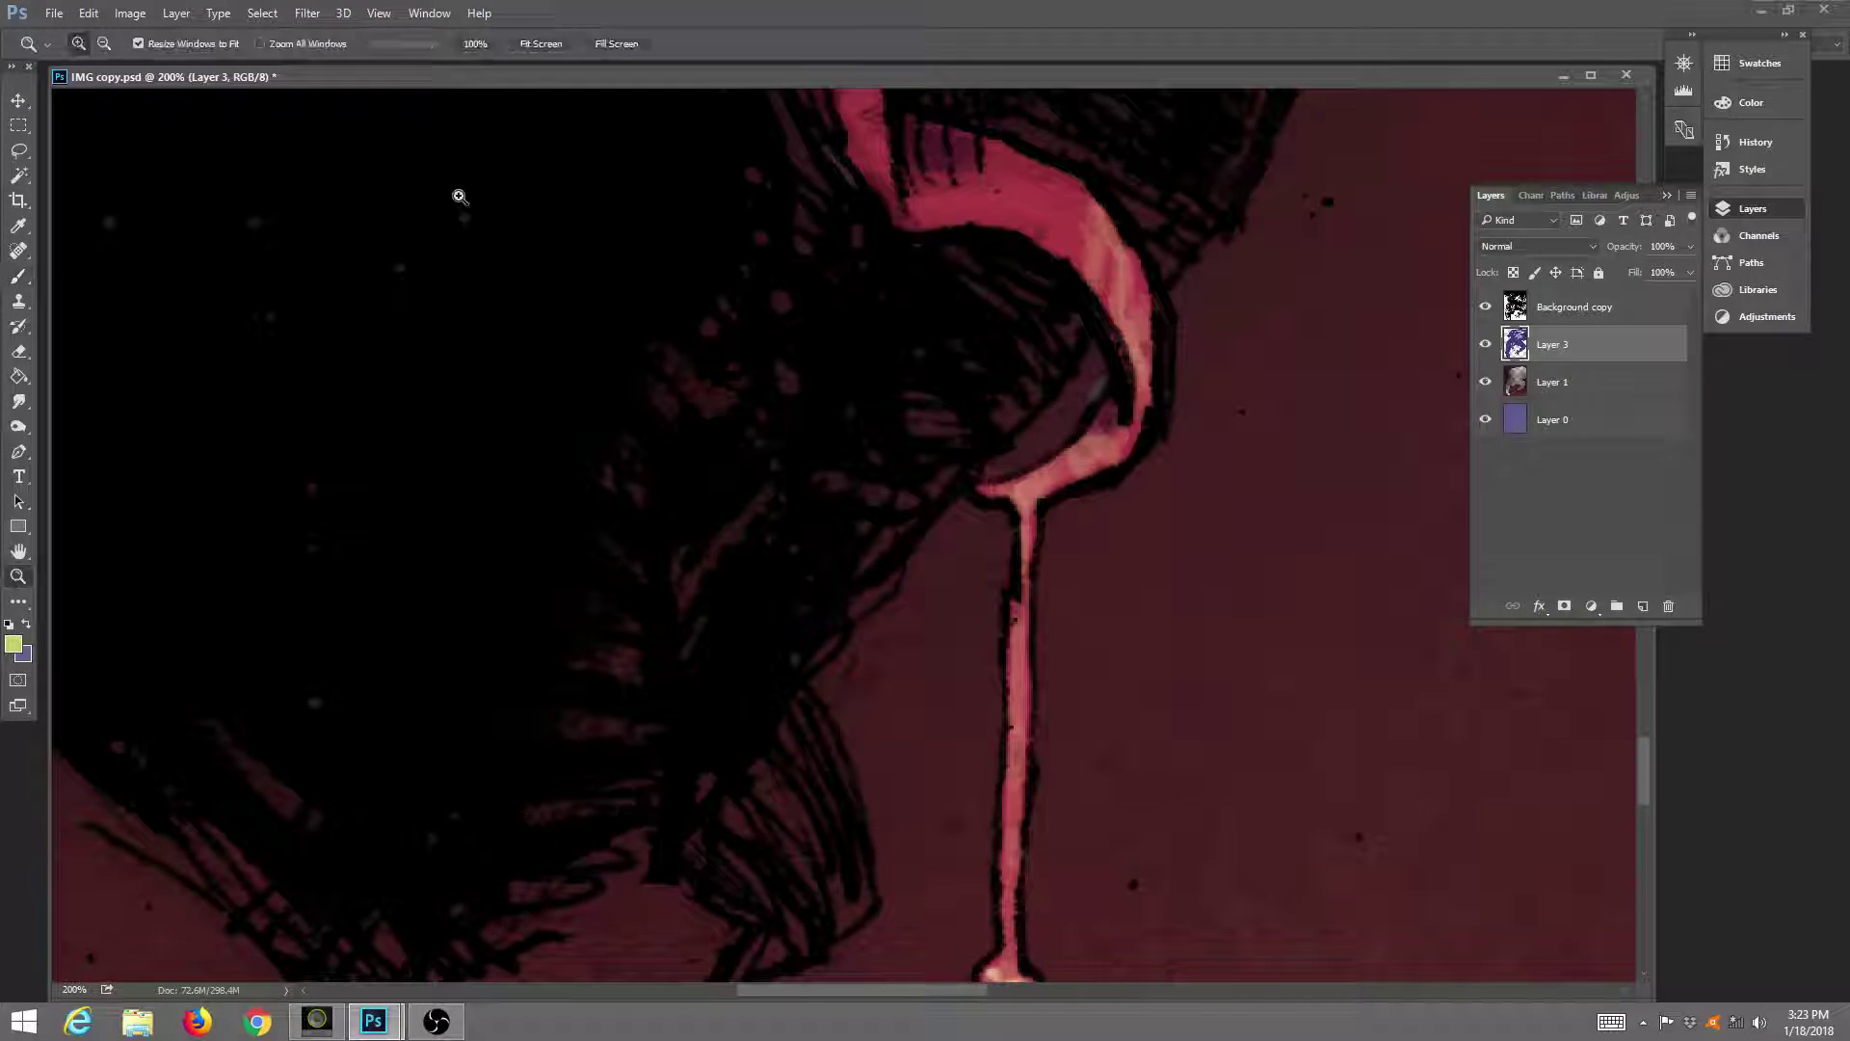
# Fit the view, zoom to 33%, and ready the Dodge tool (Midtones, 21%) at 152 px.
pyautogui.click(542, 44)
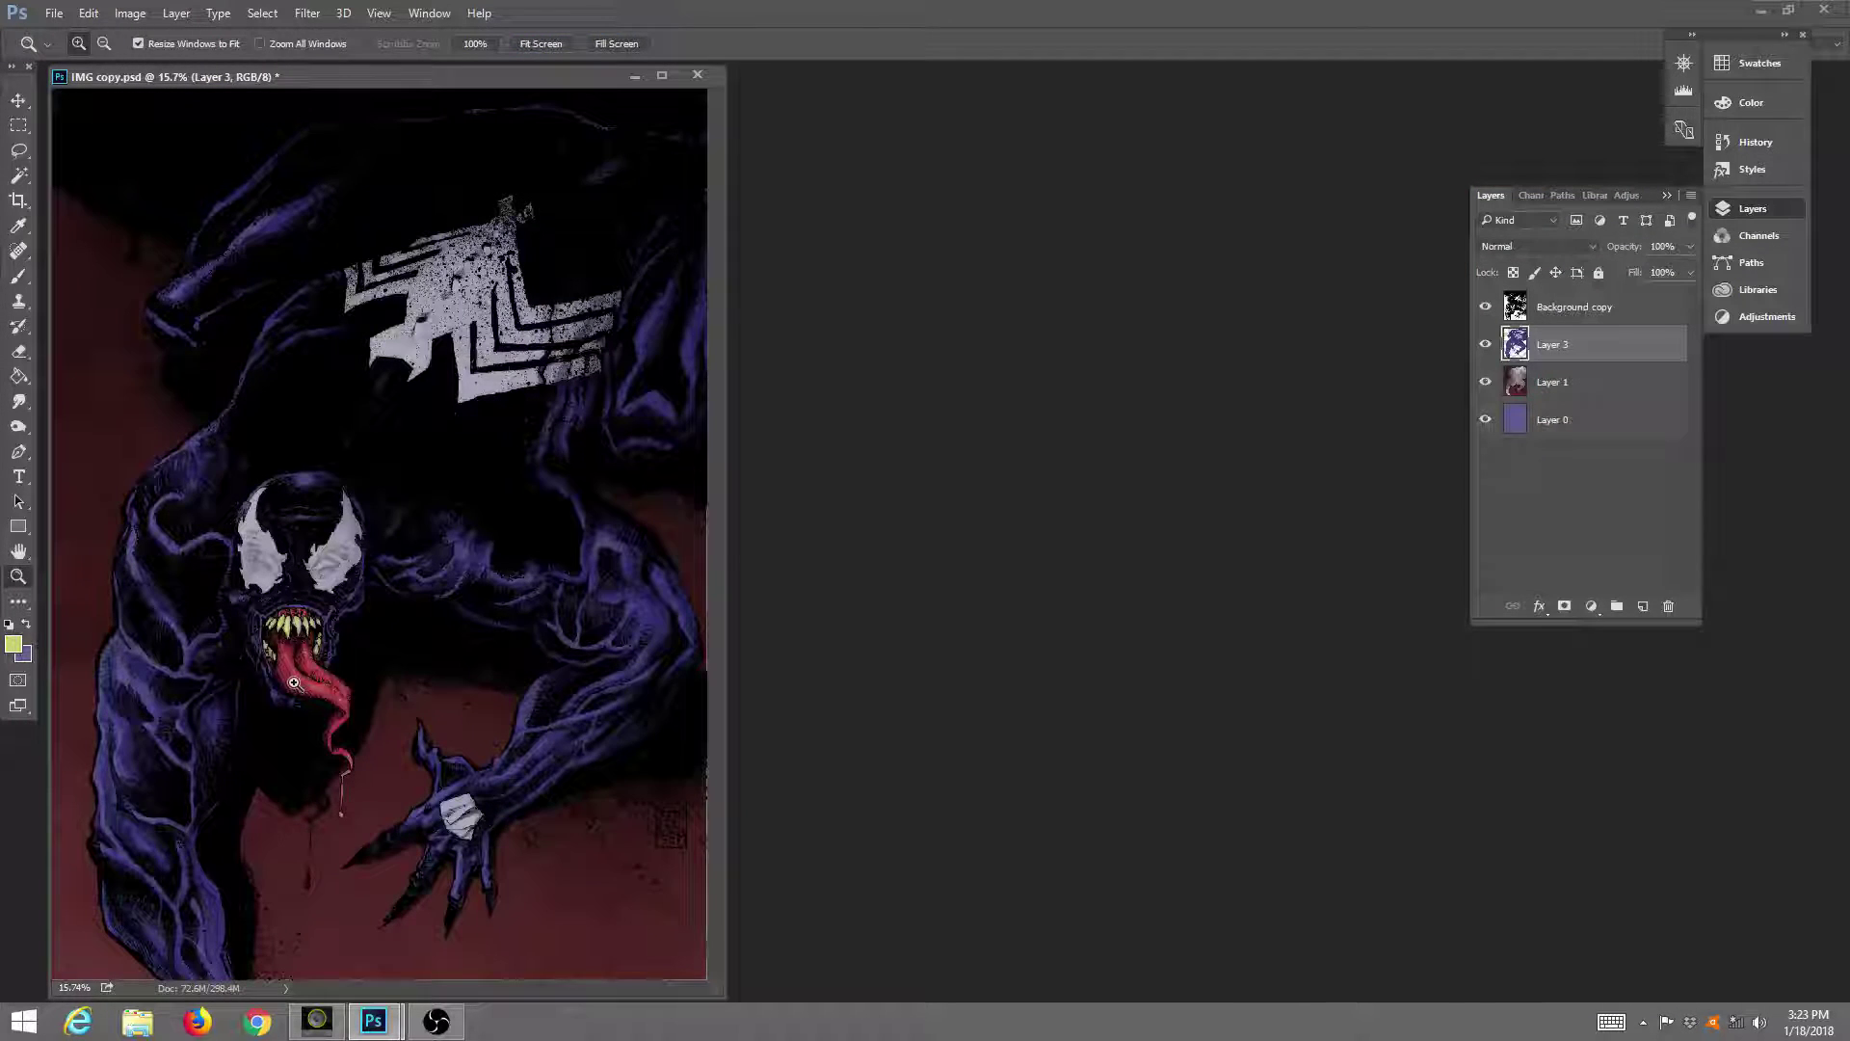
pyautogui.click(293, 683)
pyautogui.click(306, 651)
pyautogui.click(393, 596)
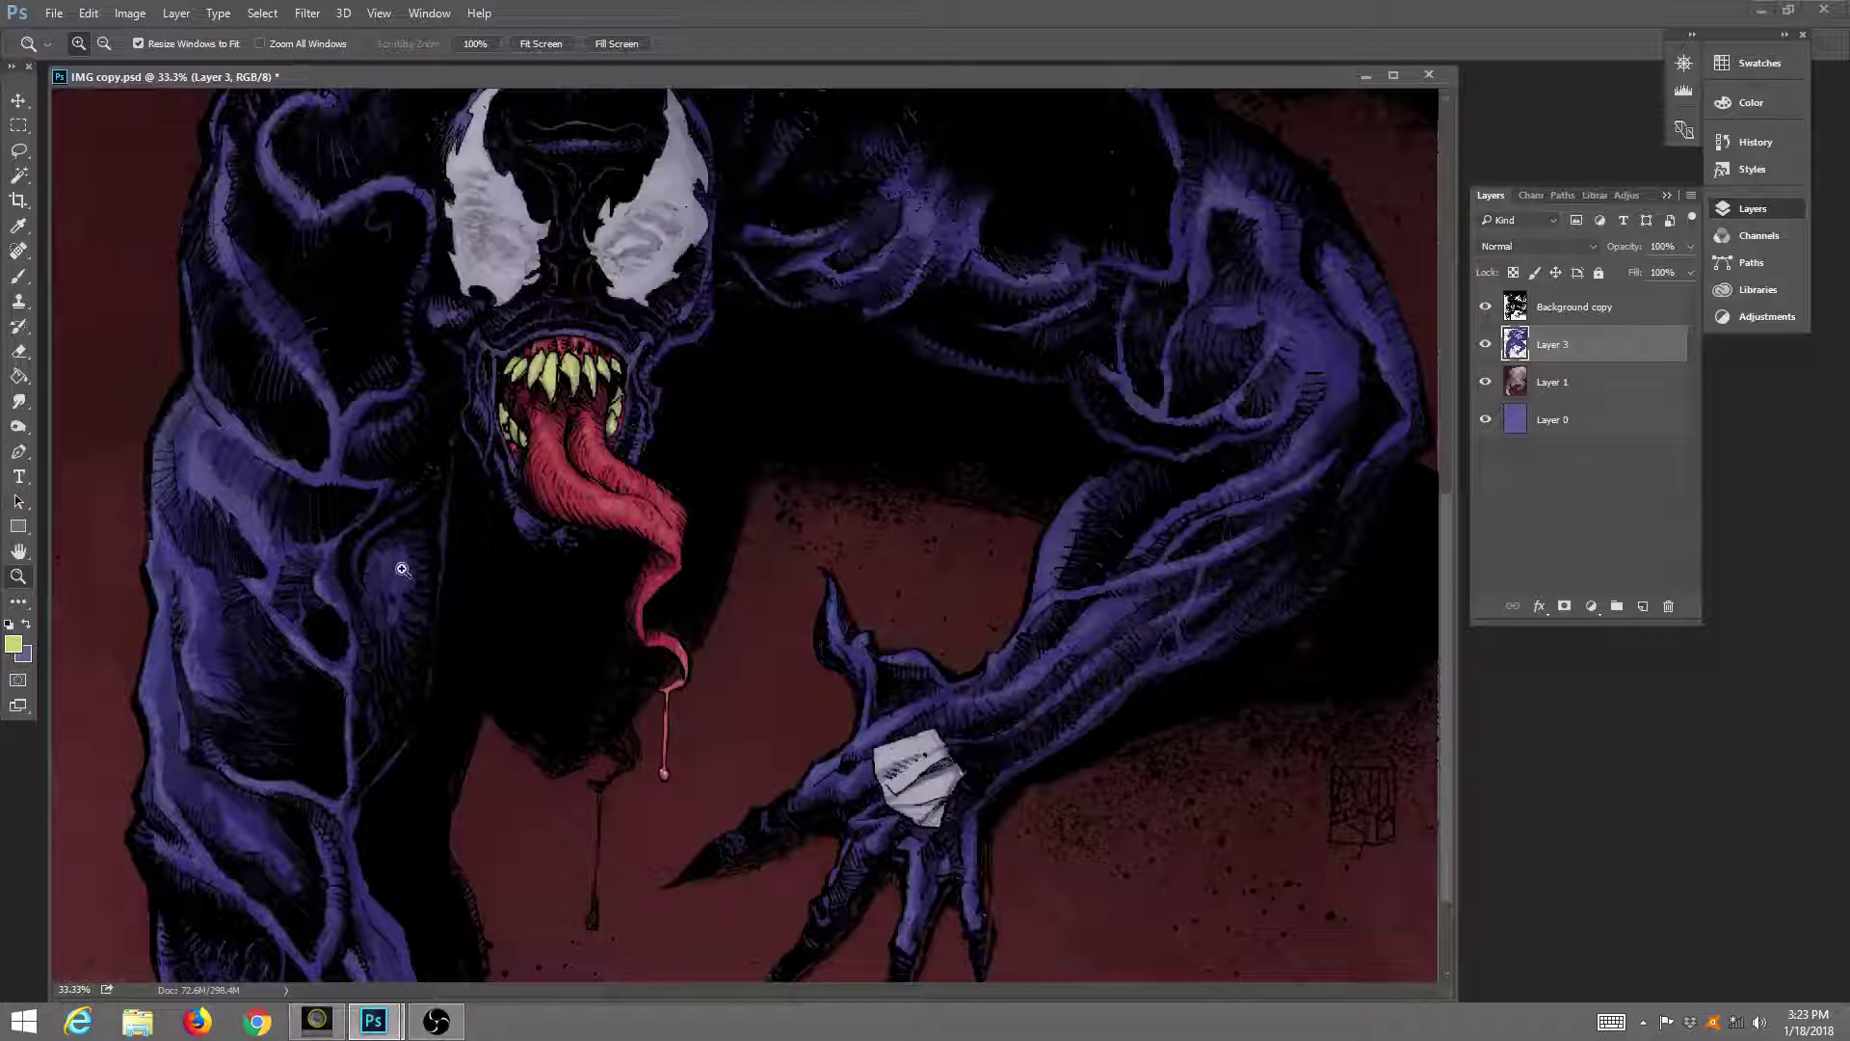
pyautogui.click(18, 427)
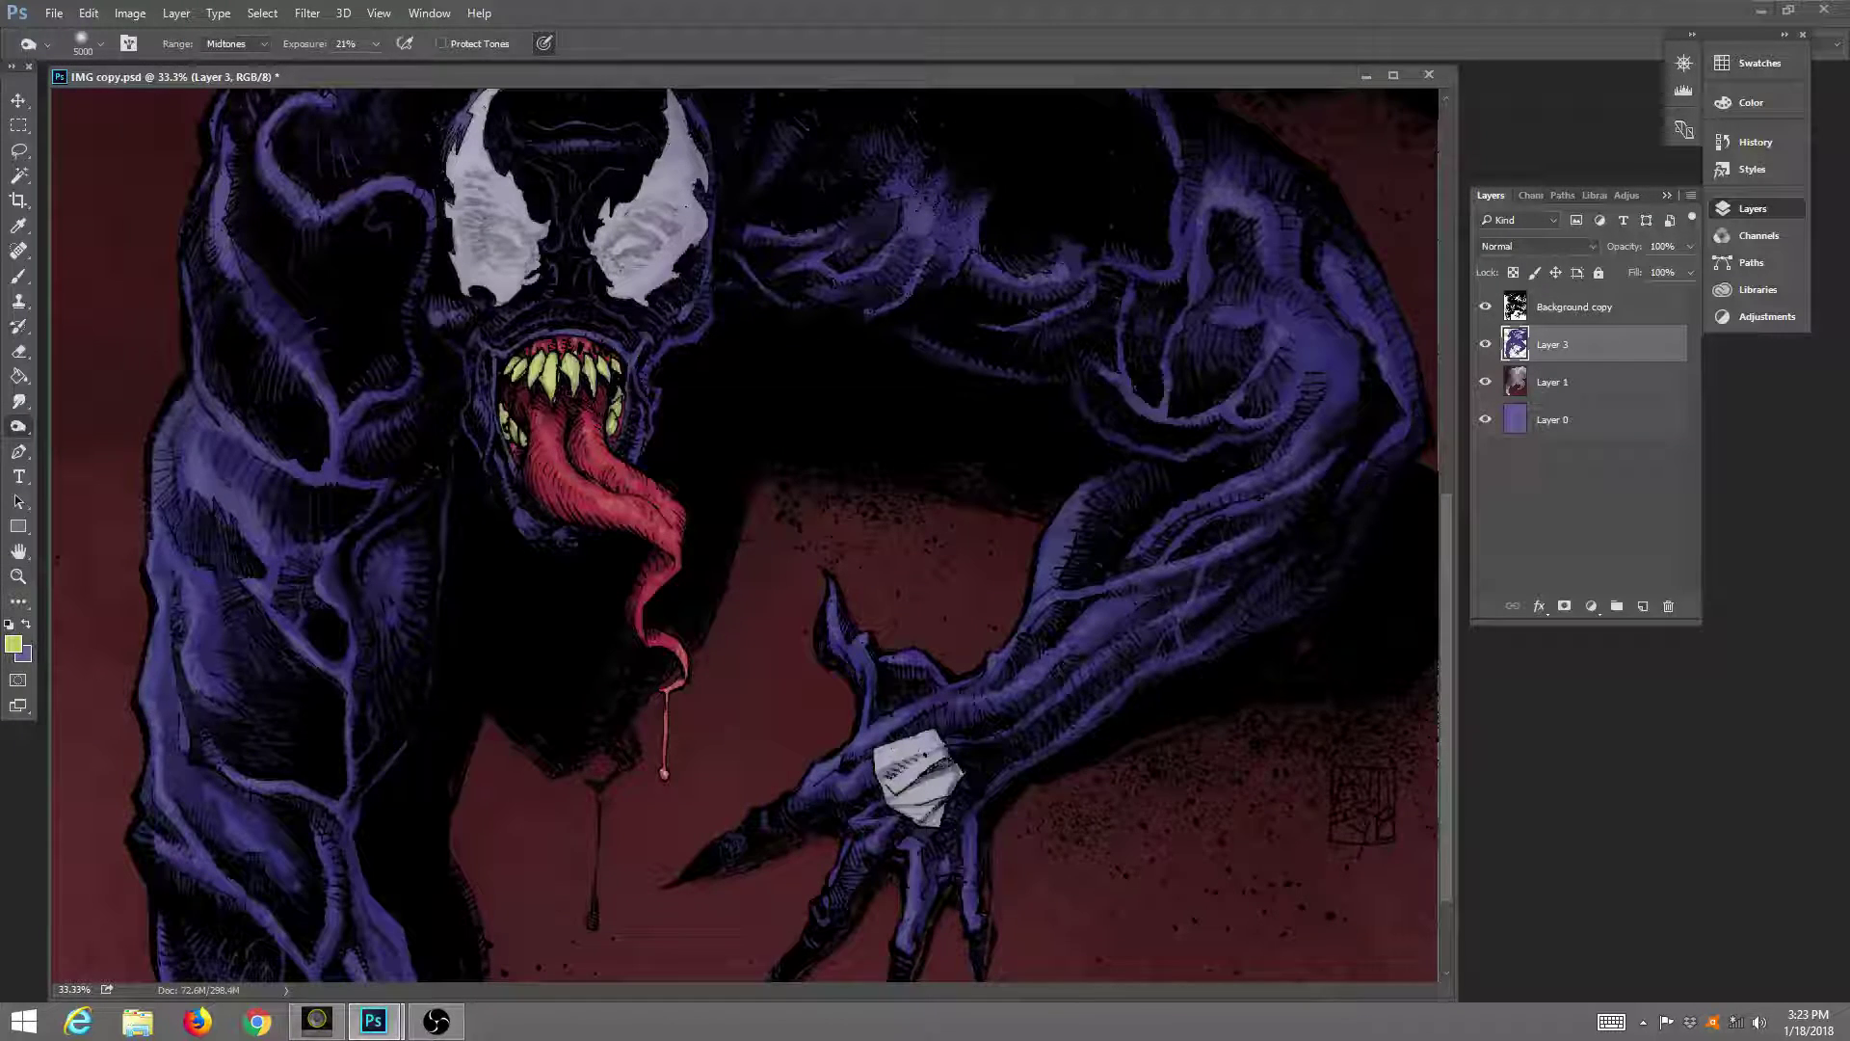
pyautogui.click(85, 46)
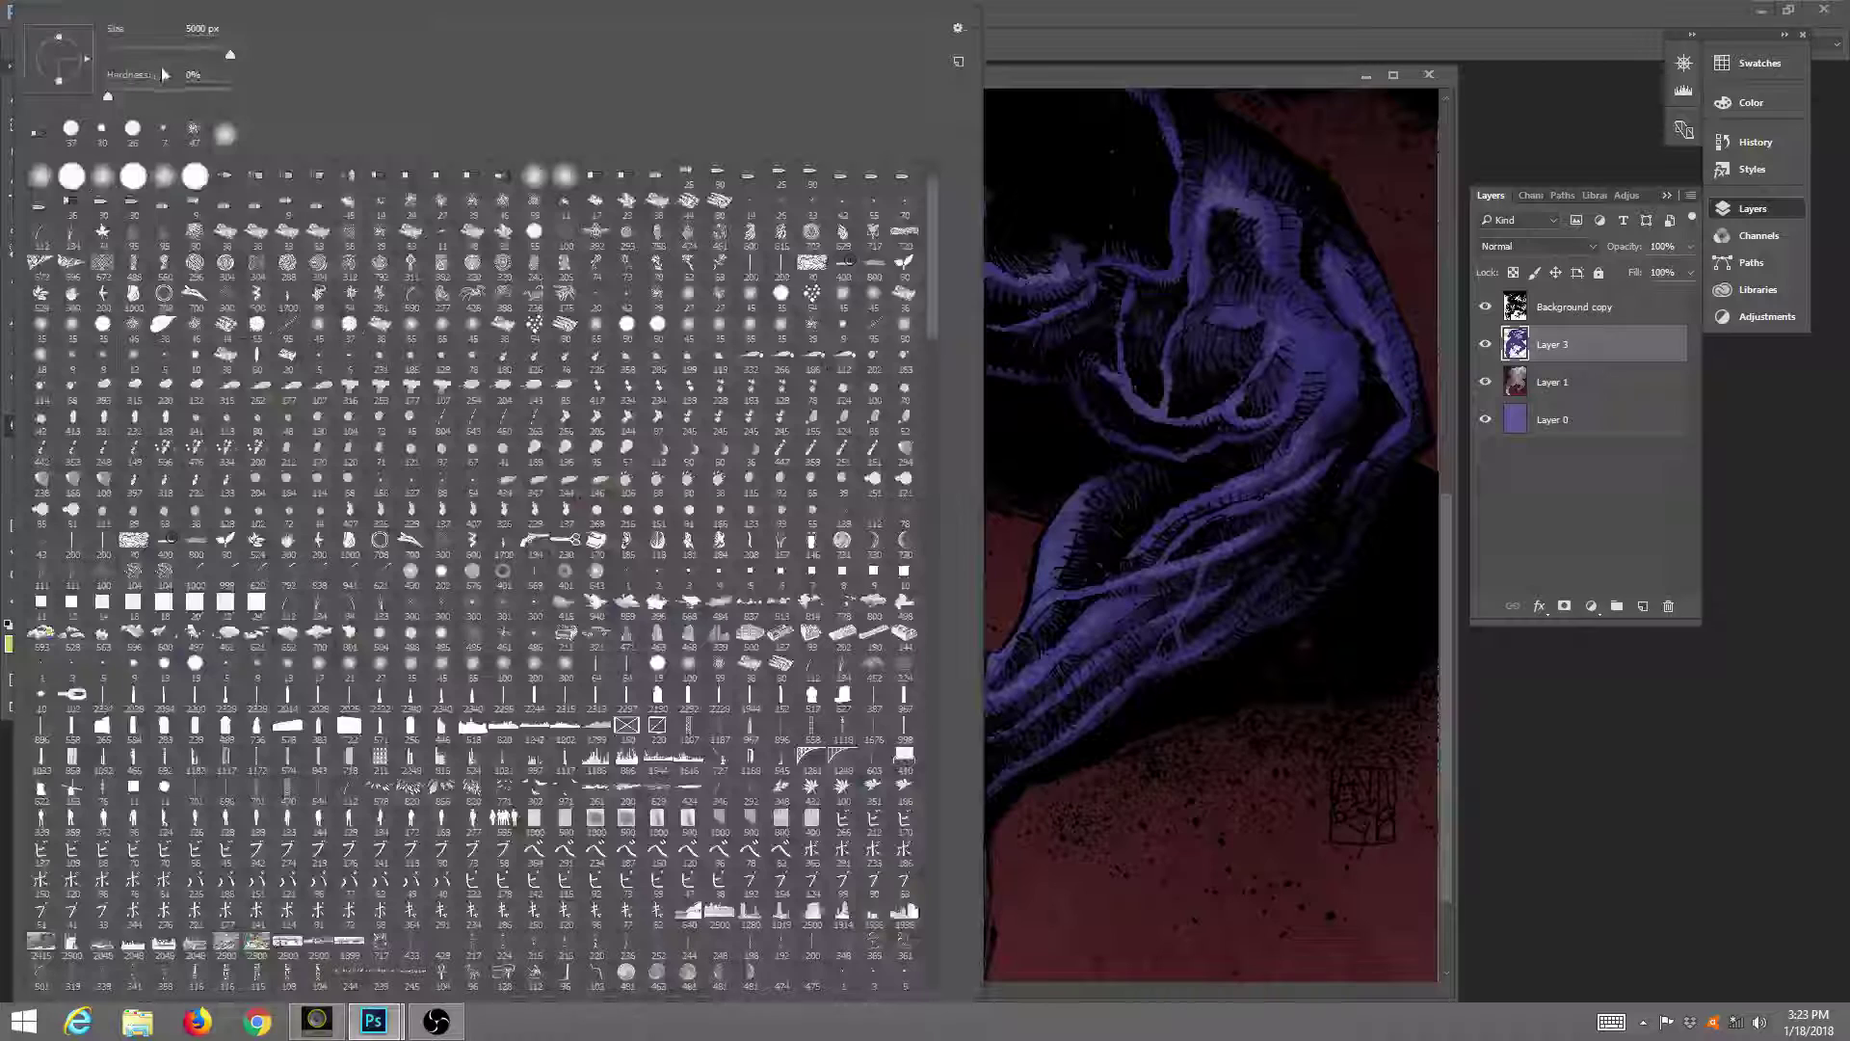
pyautogui.click(186, 55)
pyautogui.click(1073, 14)
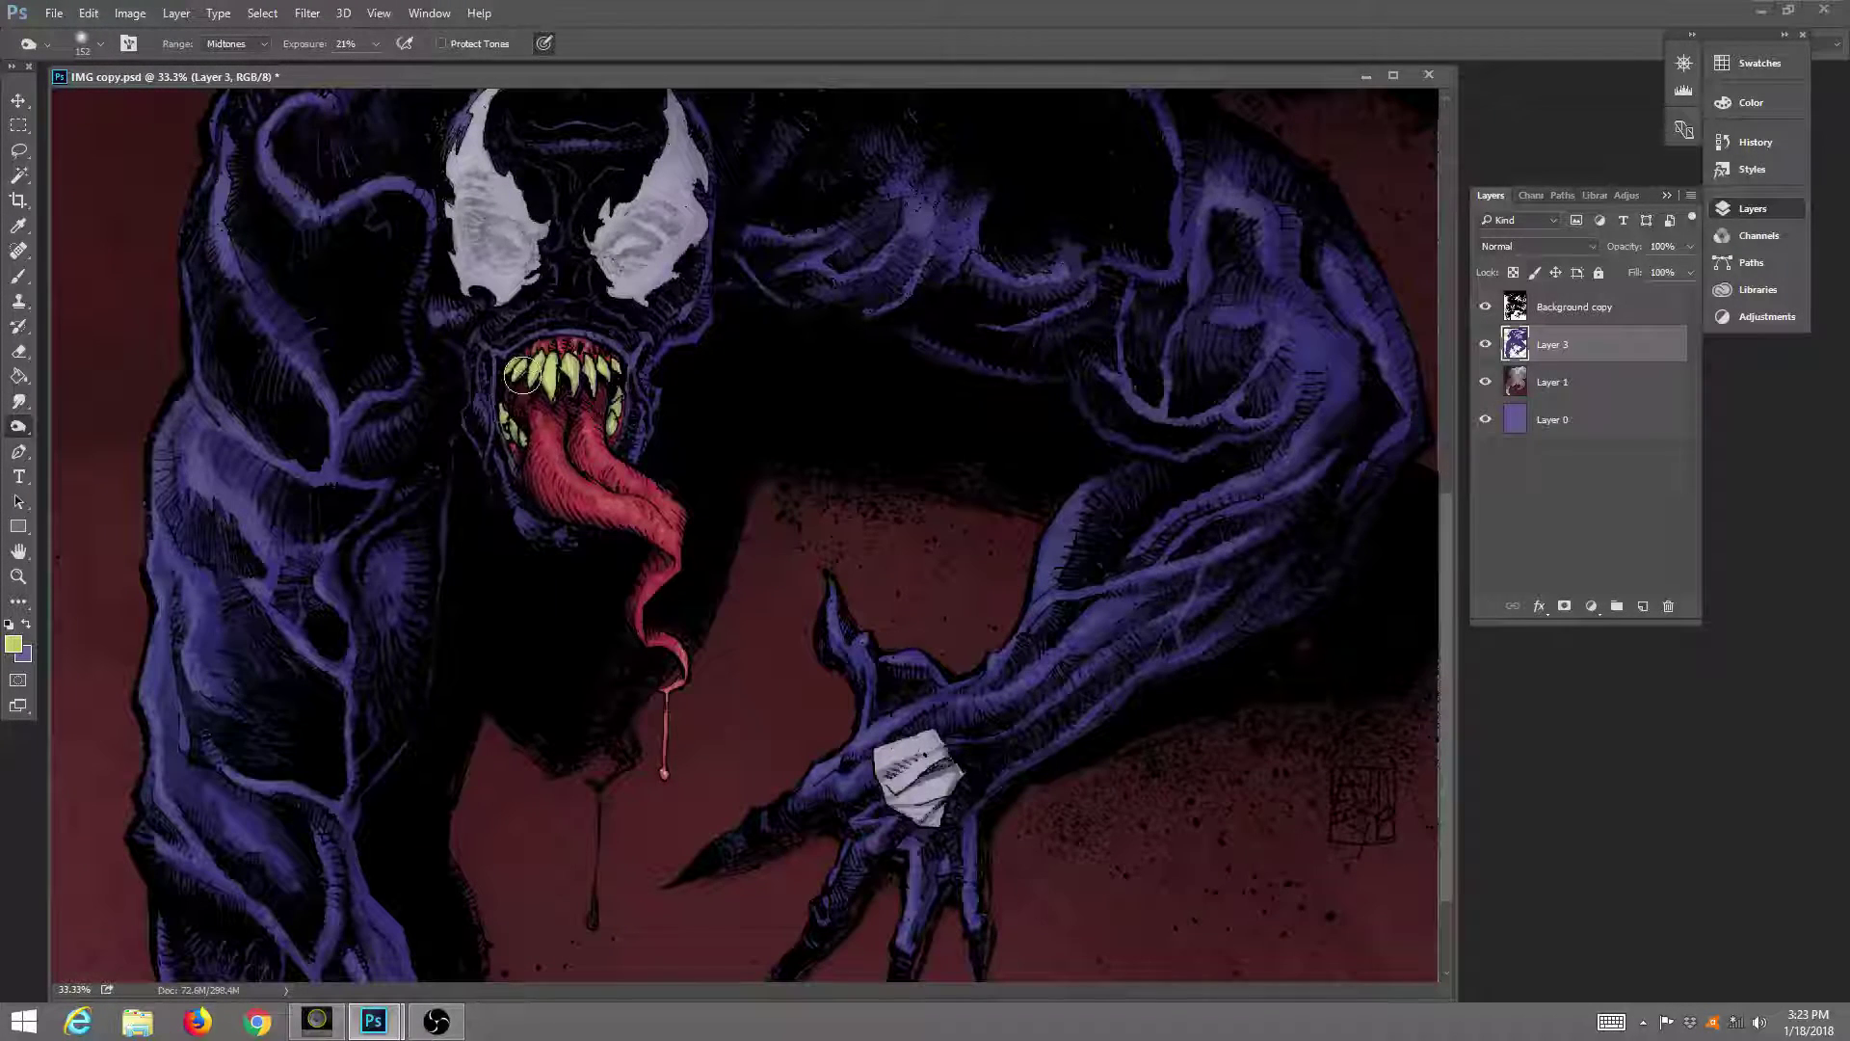
# Brighten the upper teeth and deepen shadows along the tongue's crease, edges and gums.
pyautogui.moveTo(527, 366); pyautogui.dragTo(611, 367)
pyautogui.moveTo(641, 574)
pyautogui.mouseDown()
pyautogui.moveTo(628, 641)
pyautogui.moveTo(653, 553)
pyautogui.mouseUp()
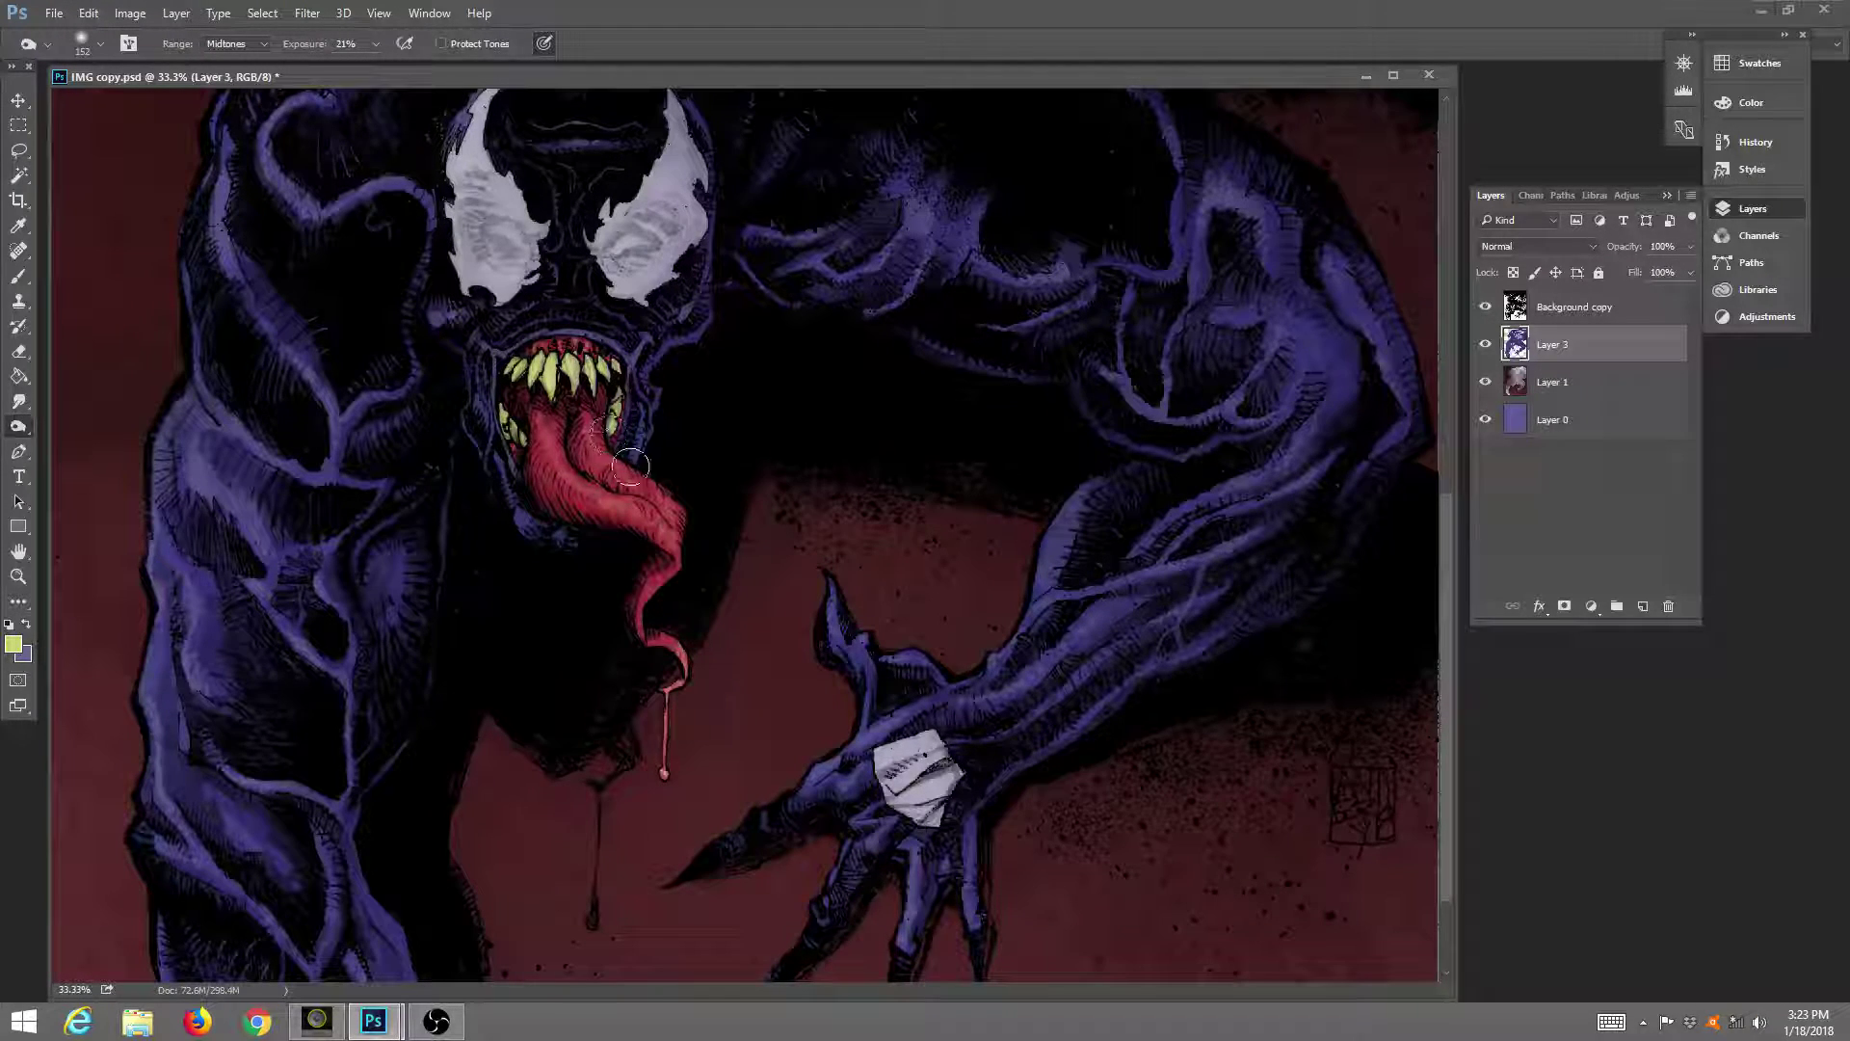
pyautogui.moveTo(627, 465)
pyautogui.mouseDown()
pyautogui.moveTo(591, 415)
pyautogui.moveTo(583, 458)
pyautogui.mouseUp()
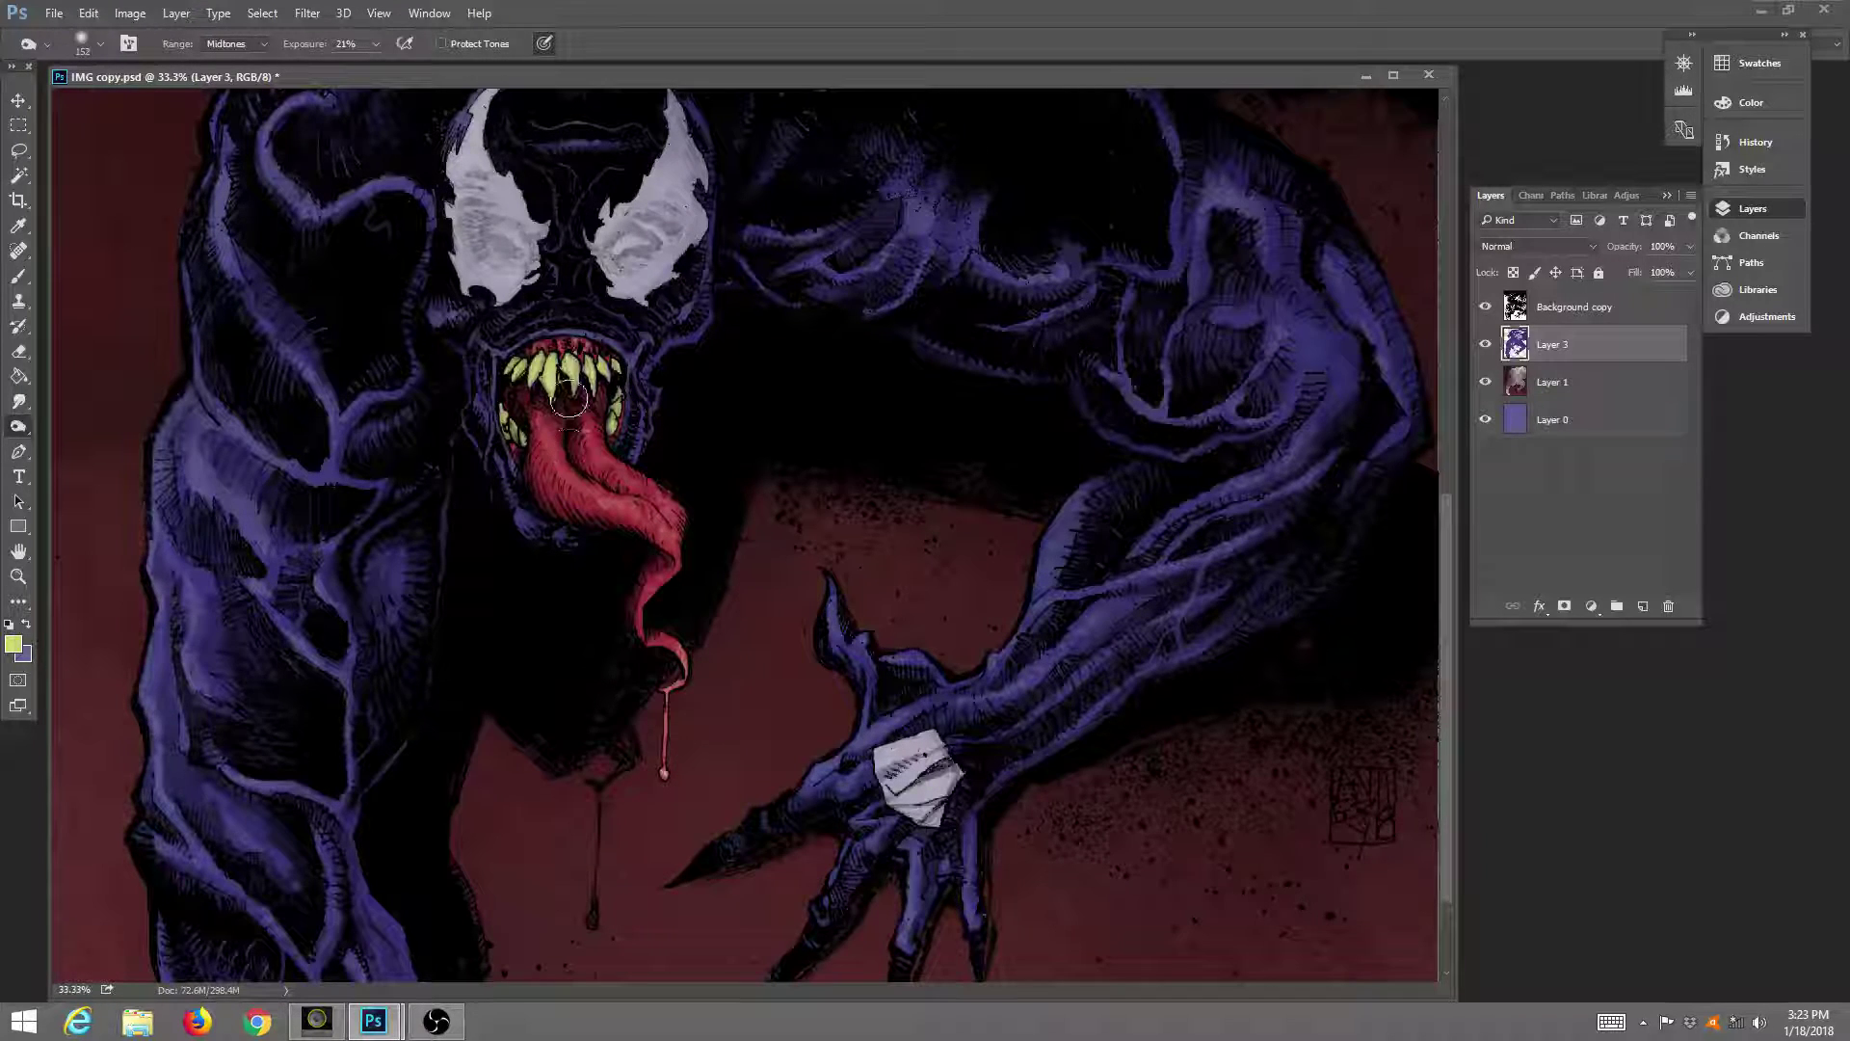
pyautogui.moveTo(586, 392)
pyautogui.mouseDown()
pyautogui.moveTo(563, 337)
pyautogui.moveTo(548, 357)
pyautogui.moveTo(628, 382)
pyautogui.moveTo(514, 413)
pyautogui.moveTo(578, 455)
pyautogui.moveTo(567, 494)
pyautogui.moveTo(523, 434)
pyautogui.moveTo(569, 500)
pyautogui.moveTo(540, 456)
pyautogui.moveTo(615, 507)
pyautogui.moveTo(525, 468)
pyautogui.moveTo(641, 521)
pyautogui.moveTo(545, 493)
pyautogui.moveTo(653, 556)
pyautogui.moveTo(620, 536)
pyautogui.moveTo(666, 591)
pyautogui.moveTo(645, 556)
pyautogui.moveTo(626, 654)
pyautogui.moveTo(651, 631)
pyautogui.moveTo(681, 656)
pyautogui.mouseUp()
# Lighten the purple highlights on the right arm, left forearm and left leg, and darken the jaw edge.
pyautogui.moveTo(1211, 642)
pyautogui.mouseDown()
pyautogui.moveTo(1013, 810)
pyautogui.moveTo(1320, 567)
pyautogui.moveTo(1387, 479)
pyautogui.moveTo(1366, 518)
pyautogui.moveTo(1408, 320)
pyautogui.moveTo(1412, 366)
pyautogui.moveTo(1338, 273)
pyautogui.moveTo(1379, 377)
pyautogui.moveTo(1227, 170)
pyautogui.moveTo(1373, 359)
pyautogui.mouseUp()
pyautogui.moveTo(402, 662)
pyautogui.mouseDown()
pyautogui.moveTo(396, 607)
pyautogui.moveTo(407, 653)
pyautogui.mouseUp()
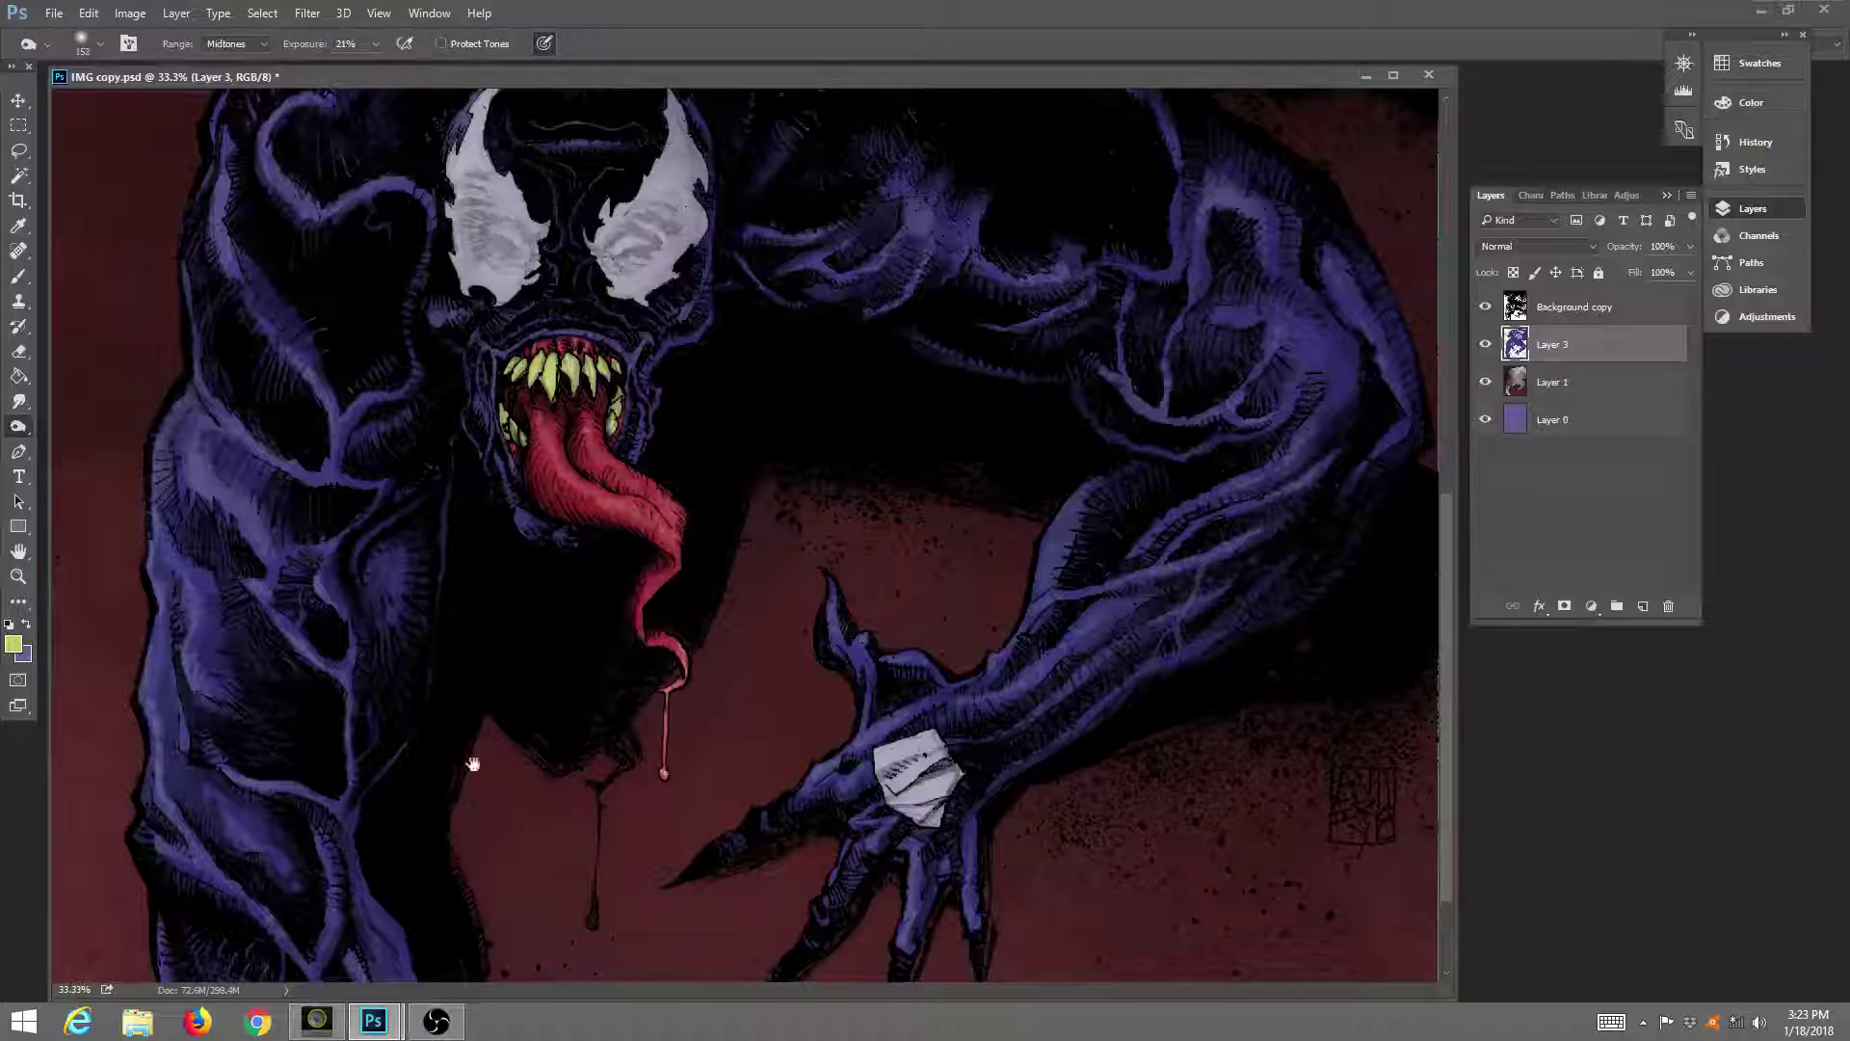
pyautogui.moveTo(471, 761); pyautogui.dragTo(465, 576)
pyautogui.moveTo(413, 866)
pyautogui.mouseDown()
pyautogui.moveTo(452, 1022)
pyautogui.moveTo(344, 748)
pyautogui.moveTo(381, 745)
pyautogui.moveTo(338, 723)
pyautogui.moveTo(334, 844)
pyautogui.moveTo(362, 774)
pyautogui.moveTo(347, 885)
pyautogui.moveTo(381, 767)
pyautogui.moveTo(352, 870)
pyautogui.moveTo(374, 850)
pyautogui.moveTo(381, 592)
pyautogui.moveTo(385, 669)
pyautogui.moveTo(248, 636)
pyautogui.moveTo(359, 638)
pyautogui.moveTo(351, 691)
pyautogui.moveTo(246, 583)
pyautogui.moveTo(341, 677)
pyautogui.moveTo(189, 600)
pyautogui.mouseUp()
pyautogui.scroll(3, 424, 351)
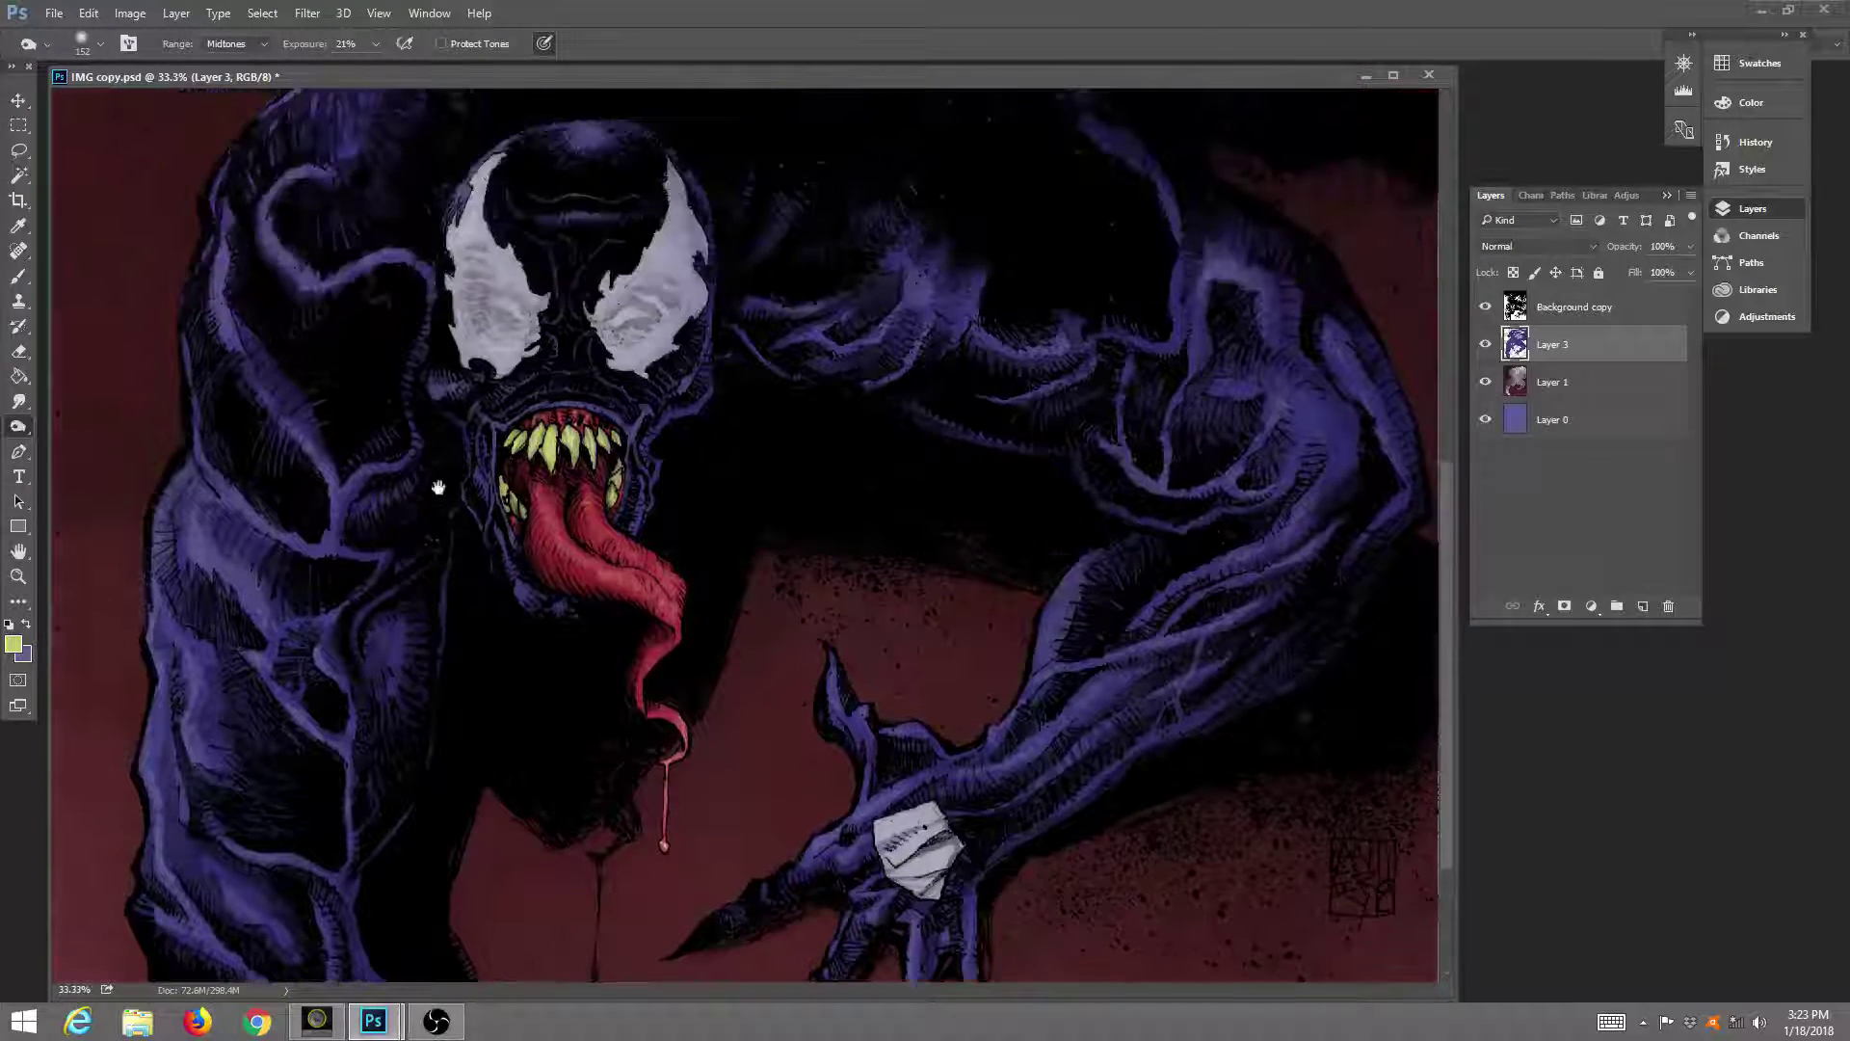
pyautogui.moveTo(652, 434)
pyautogui.mouseDown()
pyautogui.moveTo(627, 401)
pyautogui.moveTo(661, 447)
pyautogui.moveTo(669, 419)
pyautogui.moveTo(641, 409)
pyautogui.moveTo(714, 409)
pyautogui.moveTo(714, 391)
pyautogui.moveTo(659, 472)
pyautogui.moveTo(605, 442)
pyautogui.moveTo(595, 494)
pyautogui.moveTo(619, 391)
pyautogui.mouseUp()
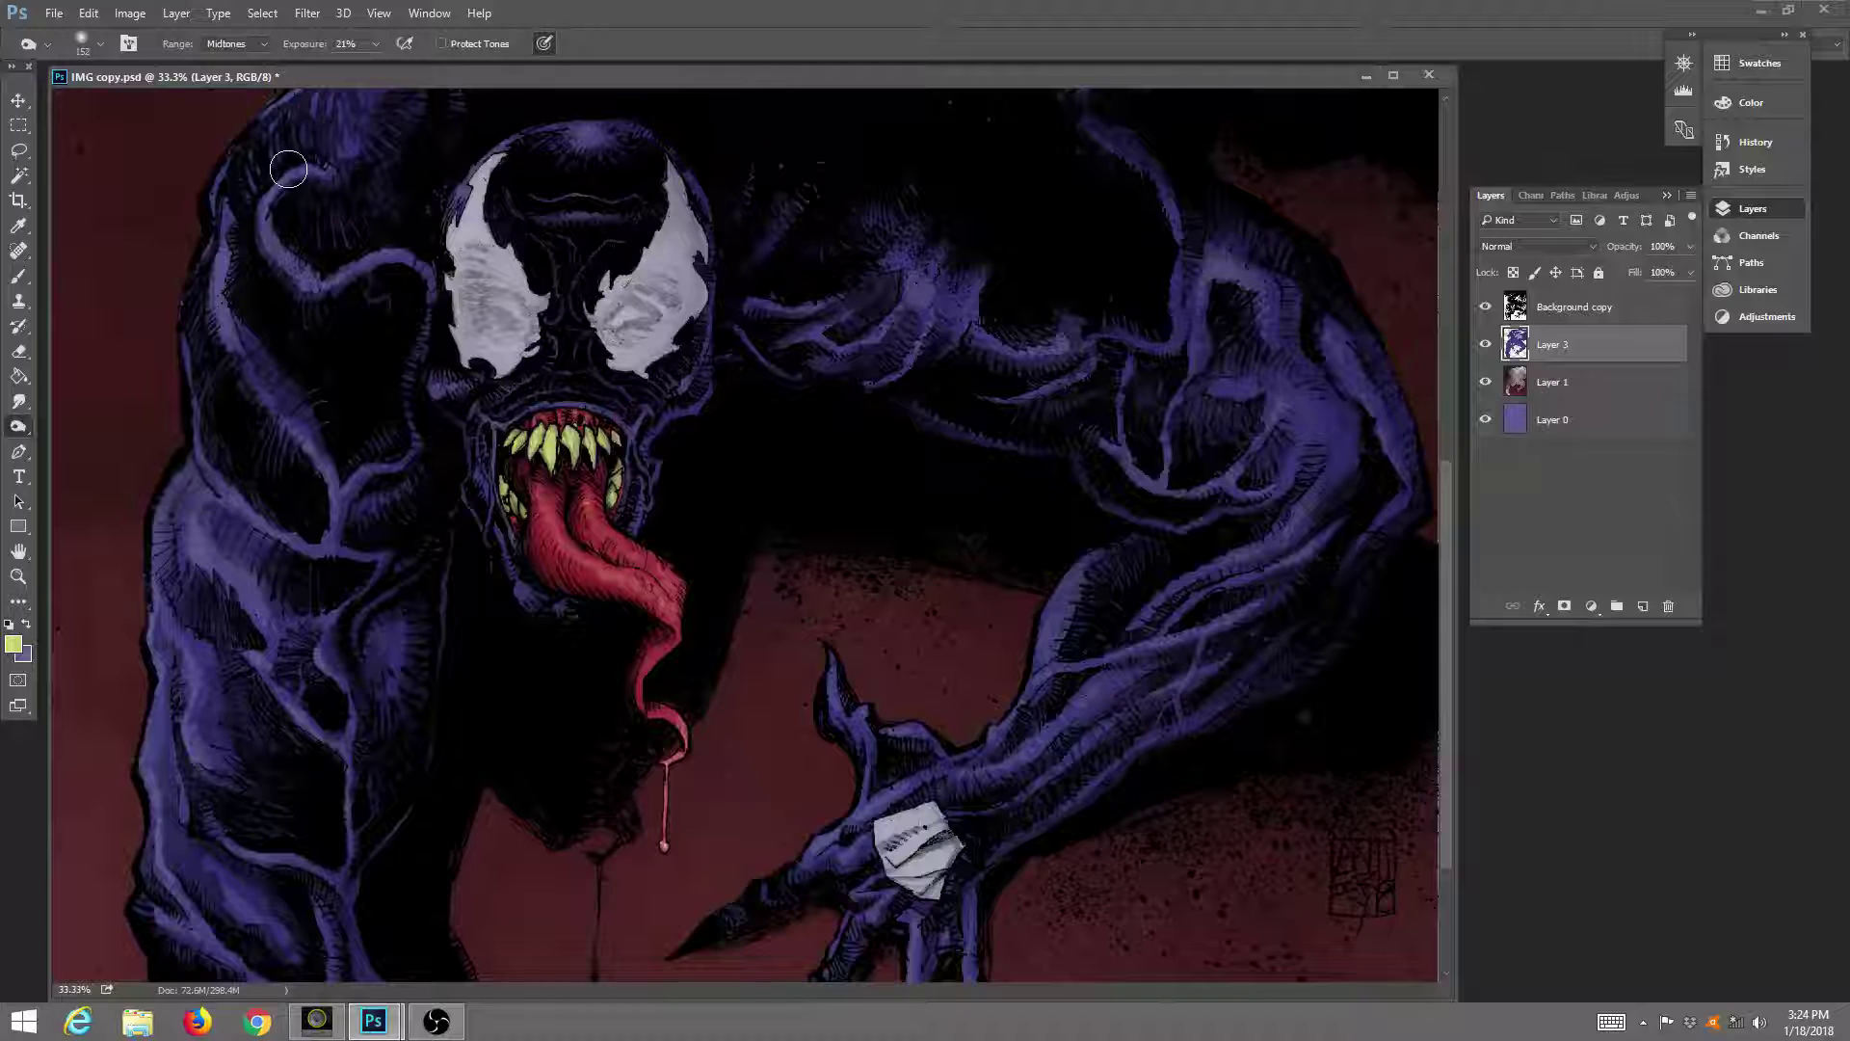
# Switch to the Brush in Multiply mode with a soft 48 px round tip at 0% hardness.
pyautogui.click(20, 276)
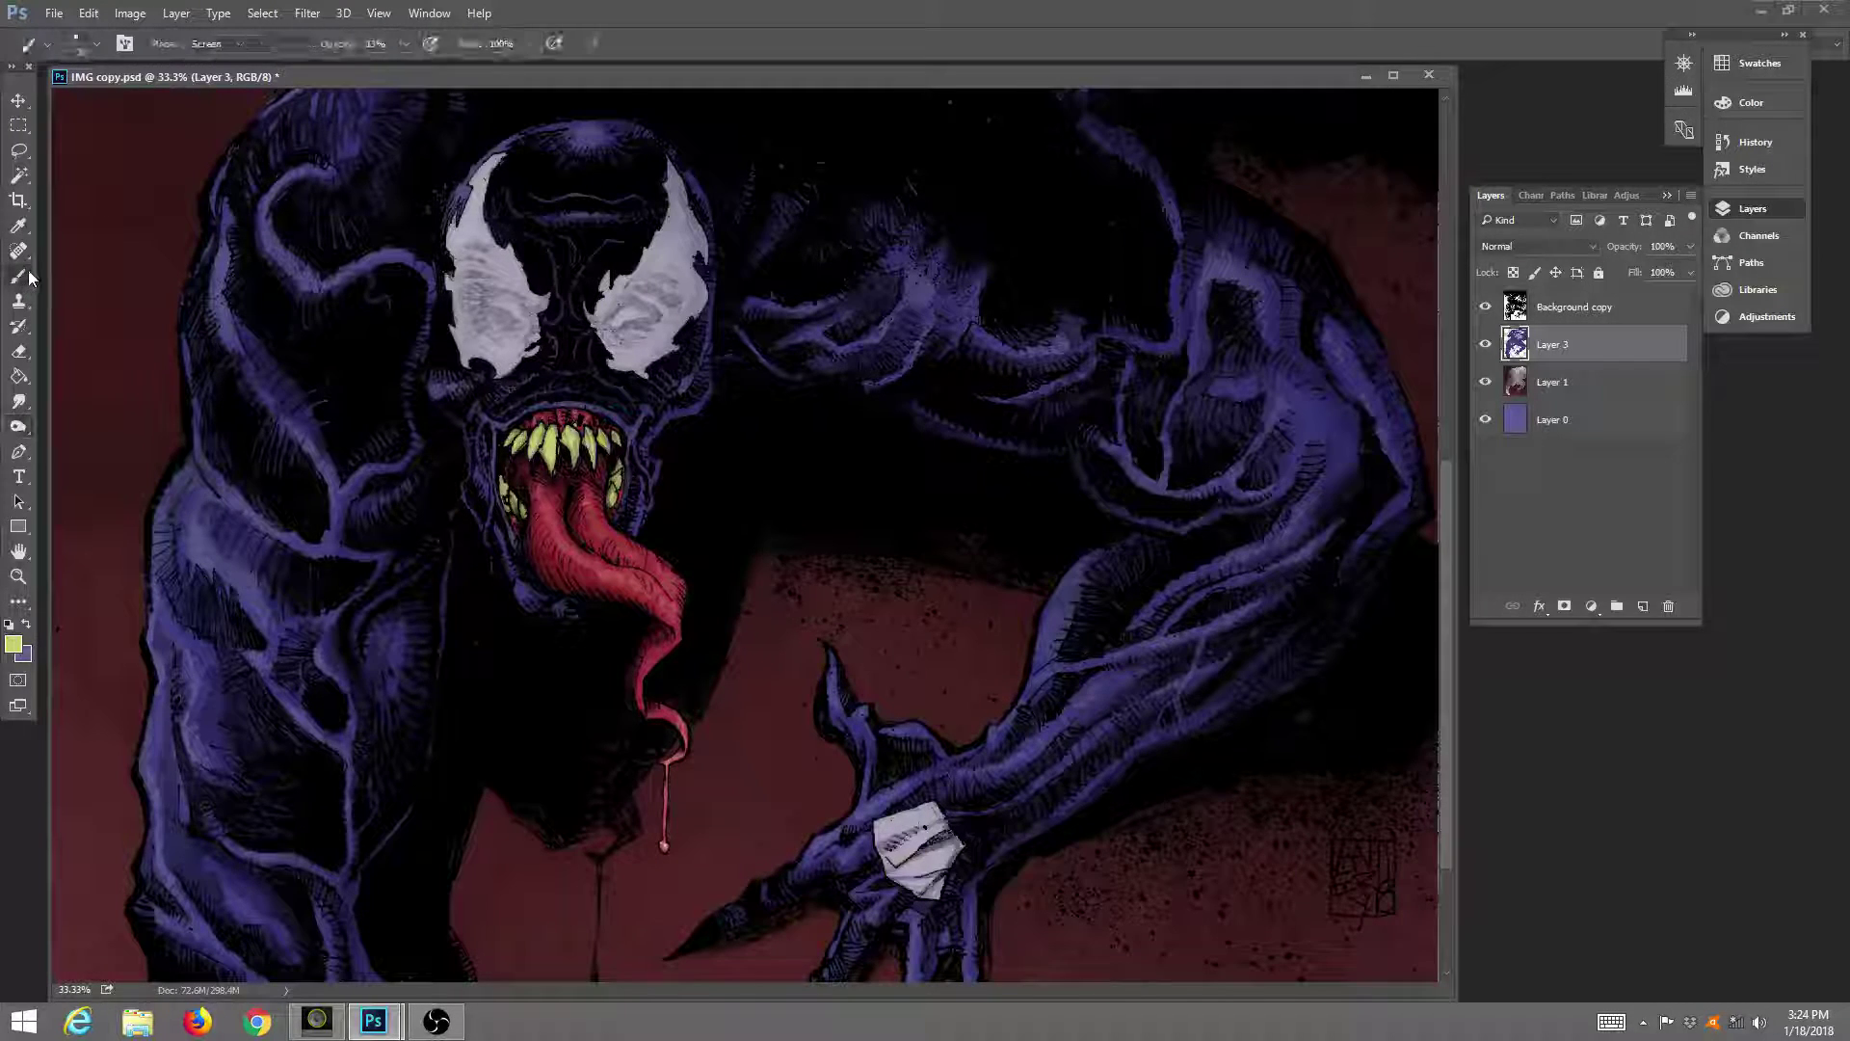
pyautogui.click(301, 43)
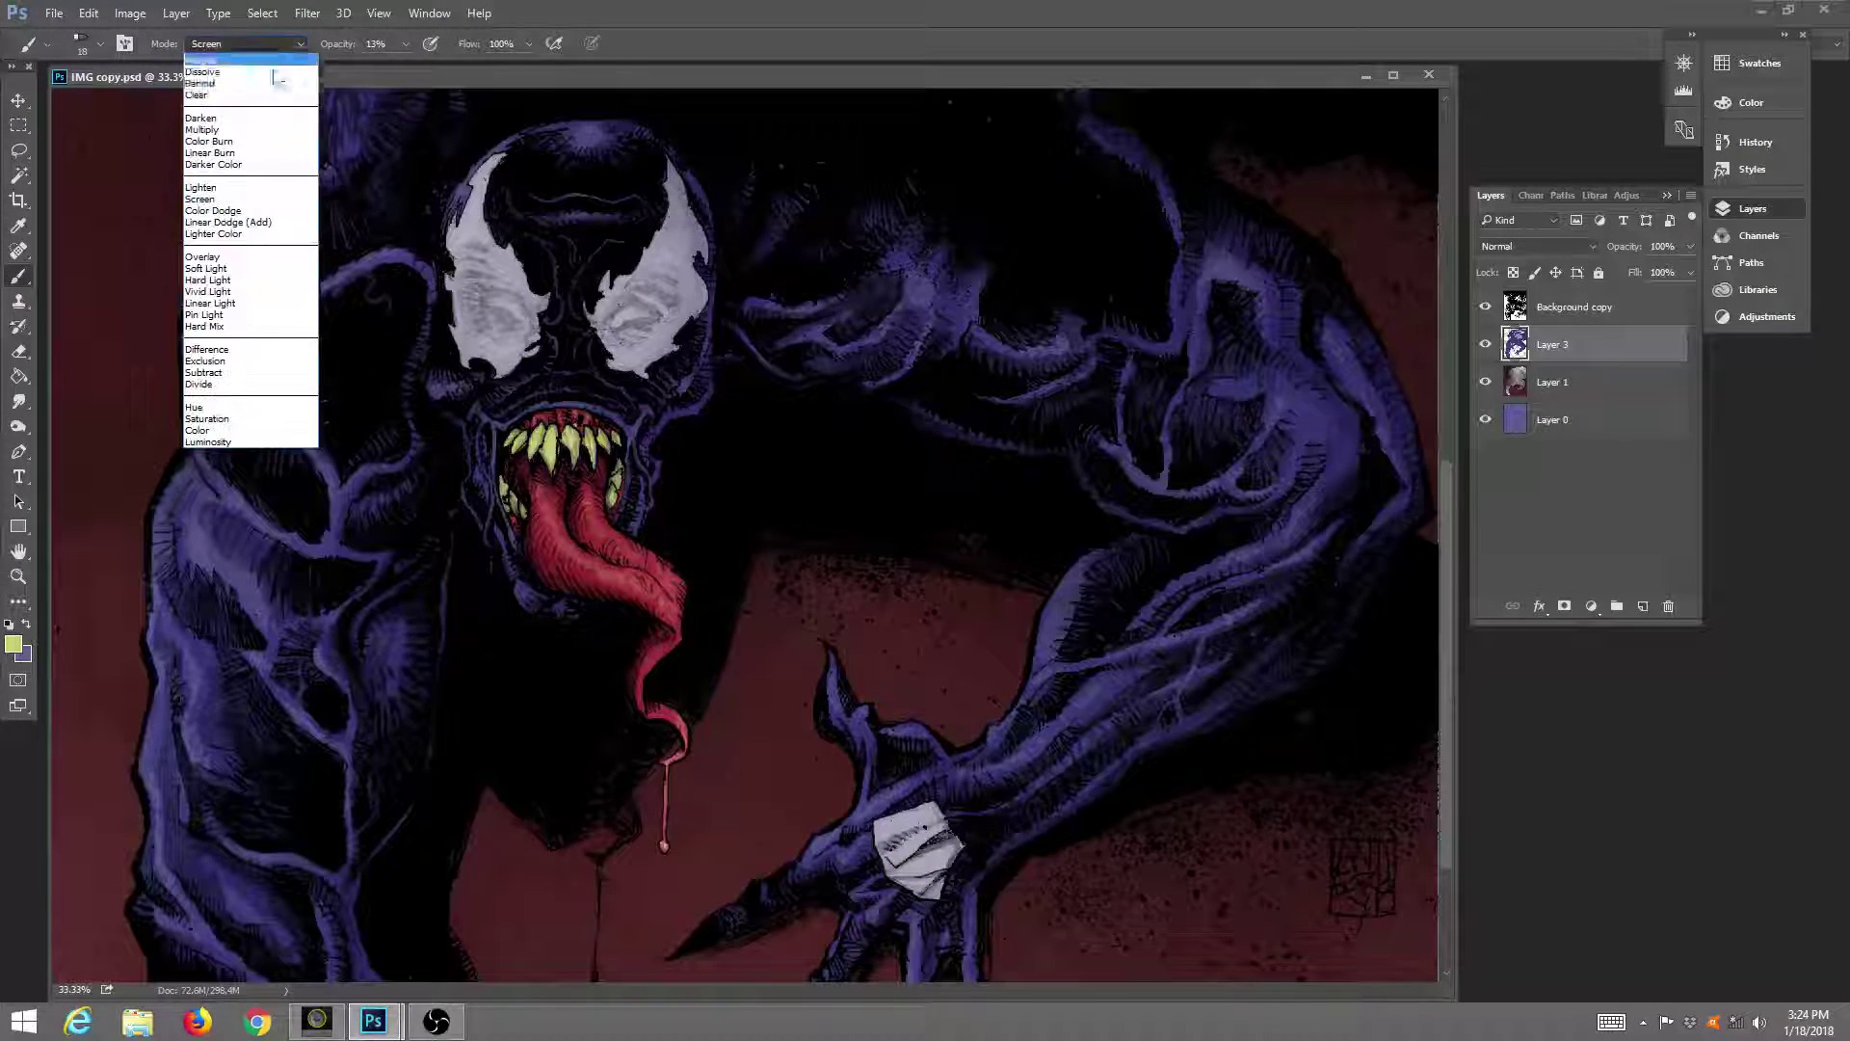
pyautogui.click(227, 124)
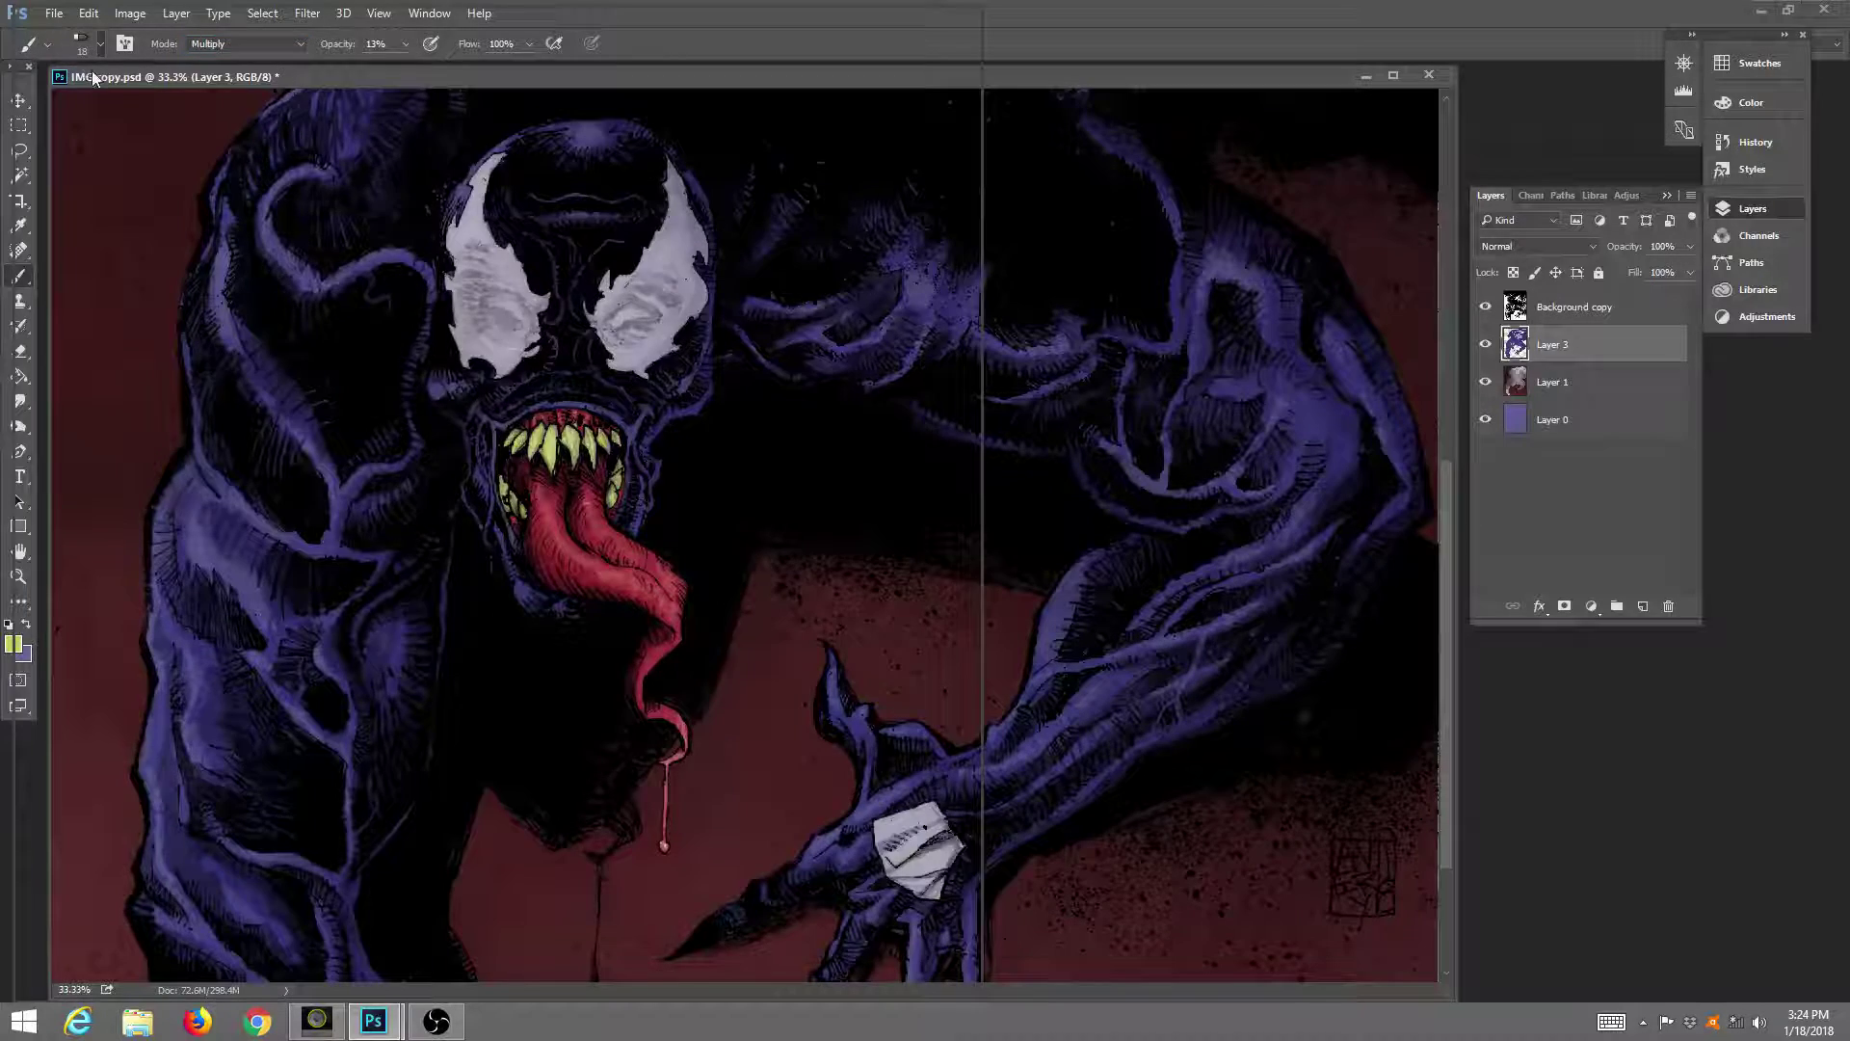
pyautogui.click(89, 48)
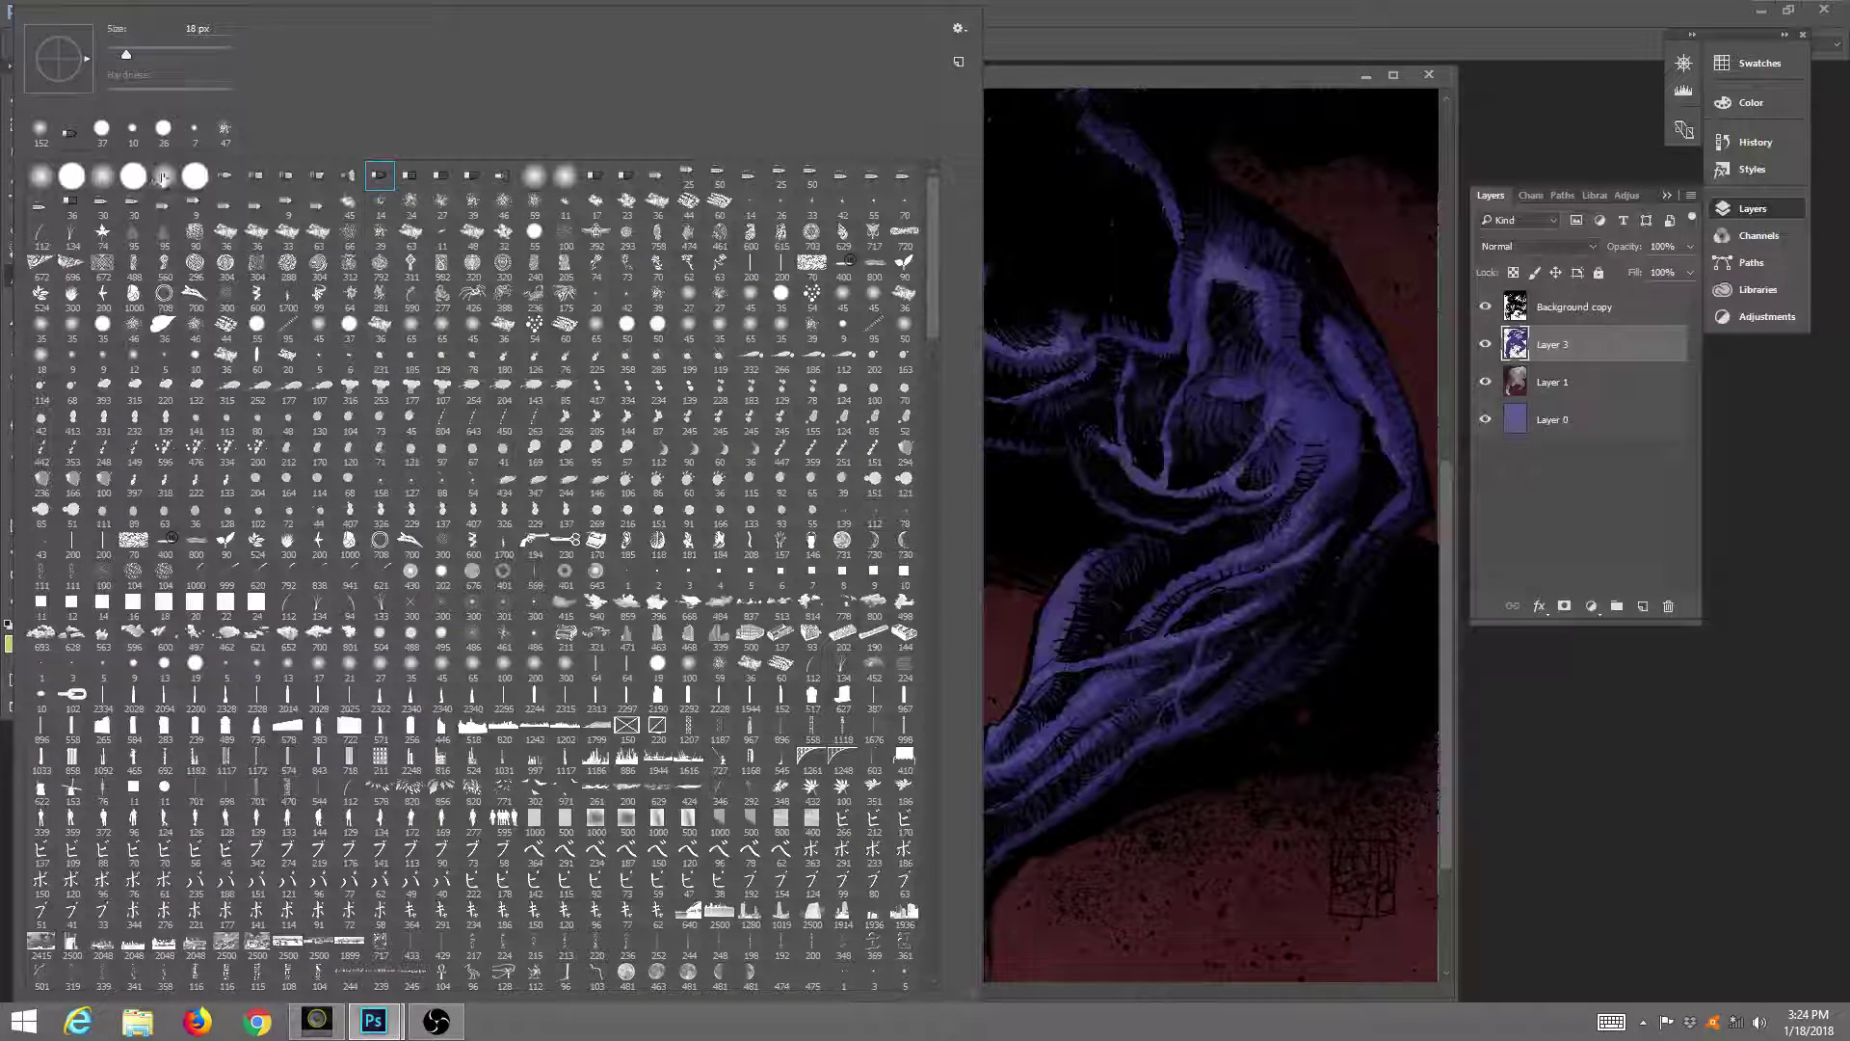
pyautogui.click(164, 177)
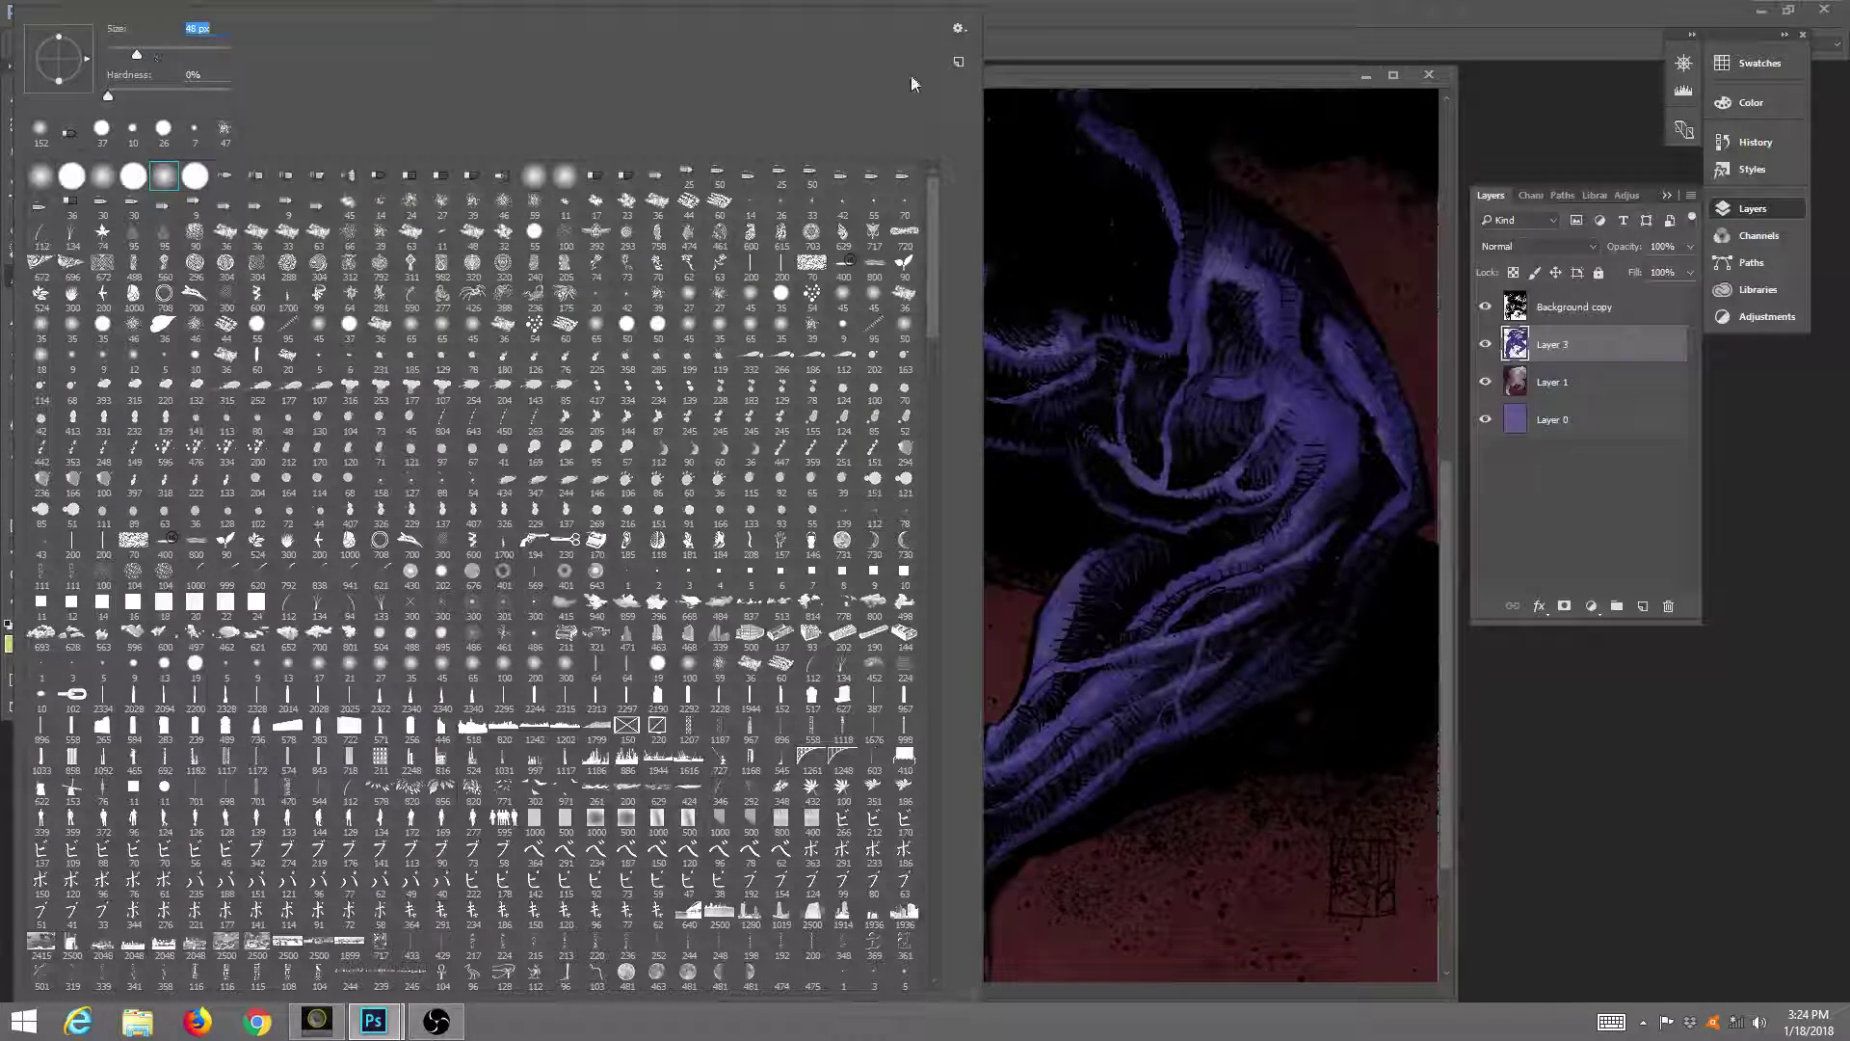
pyautogui.click(1044, 66)
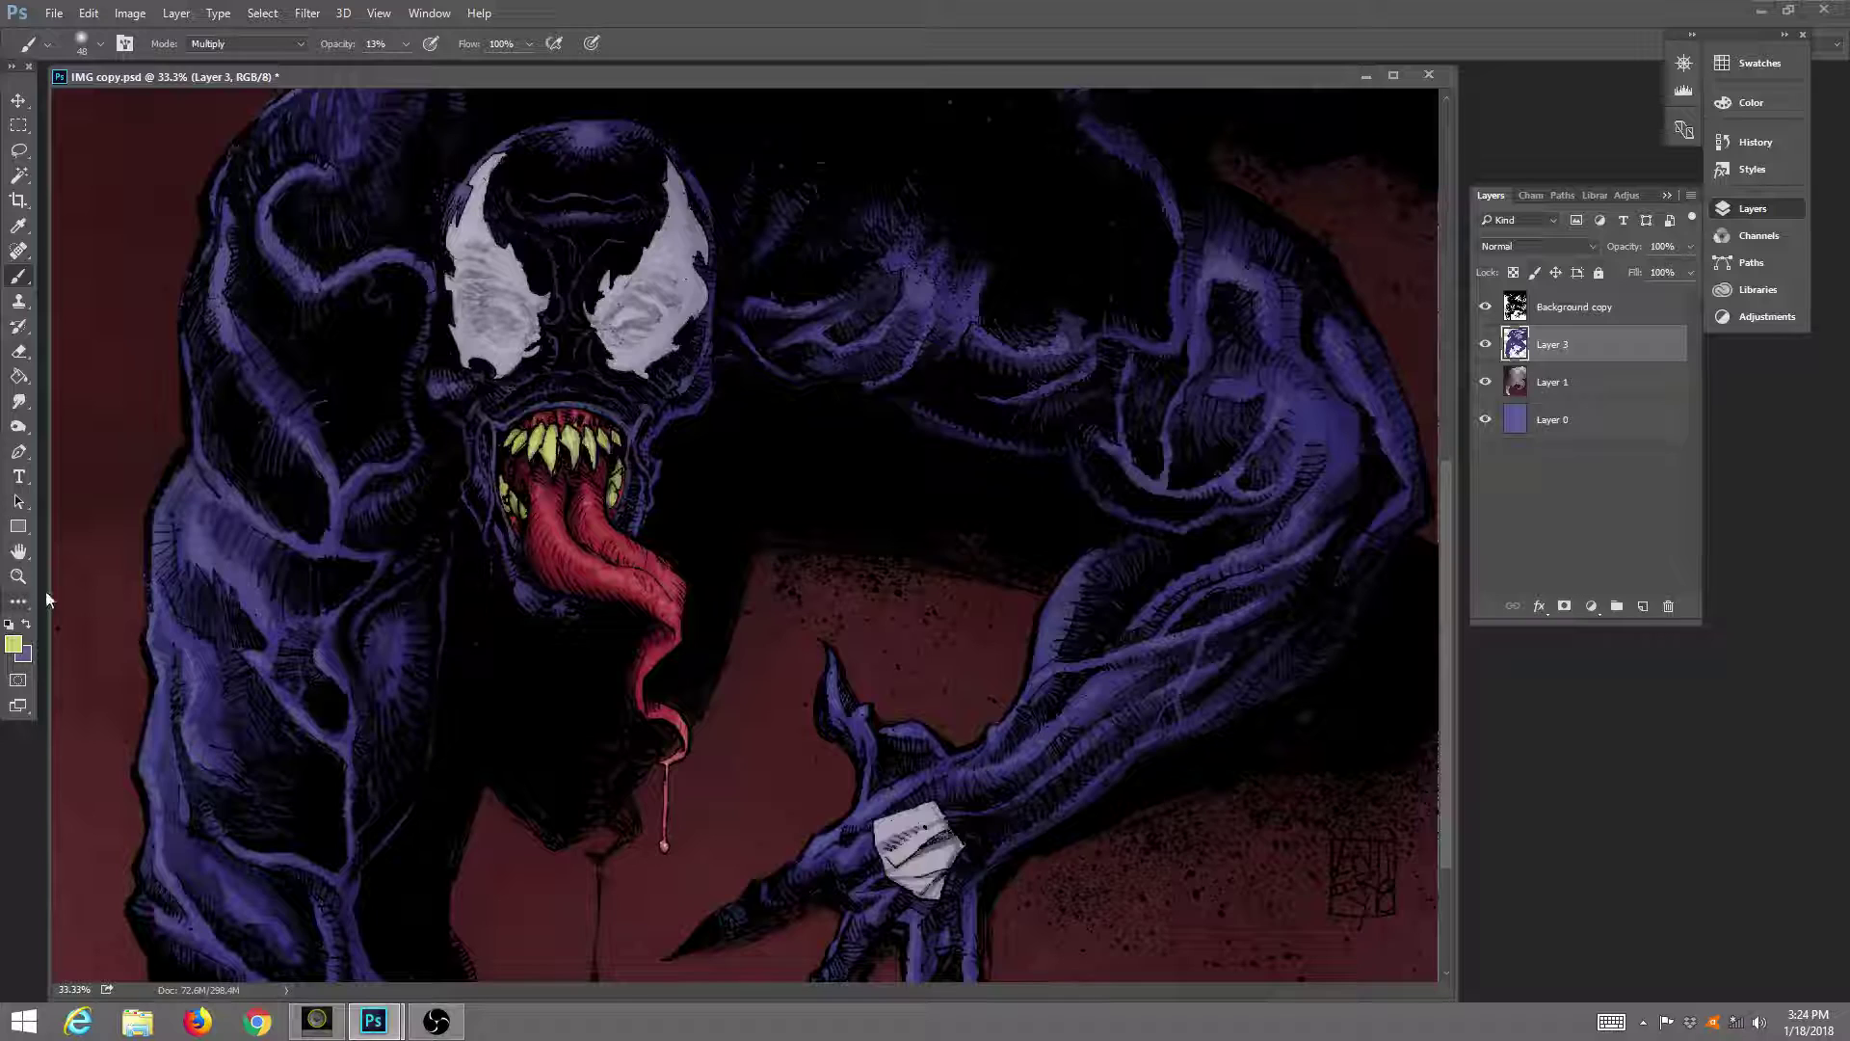
# View the image at 100%, fit it to the window, then zoom to 200% on Venom's face.
pyautogui.doubleClick(17, 575)
pyautogui.click(555, 46)
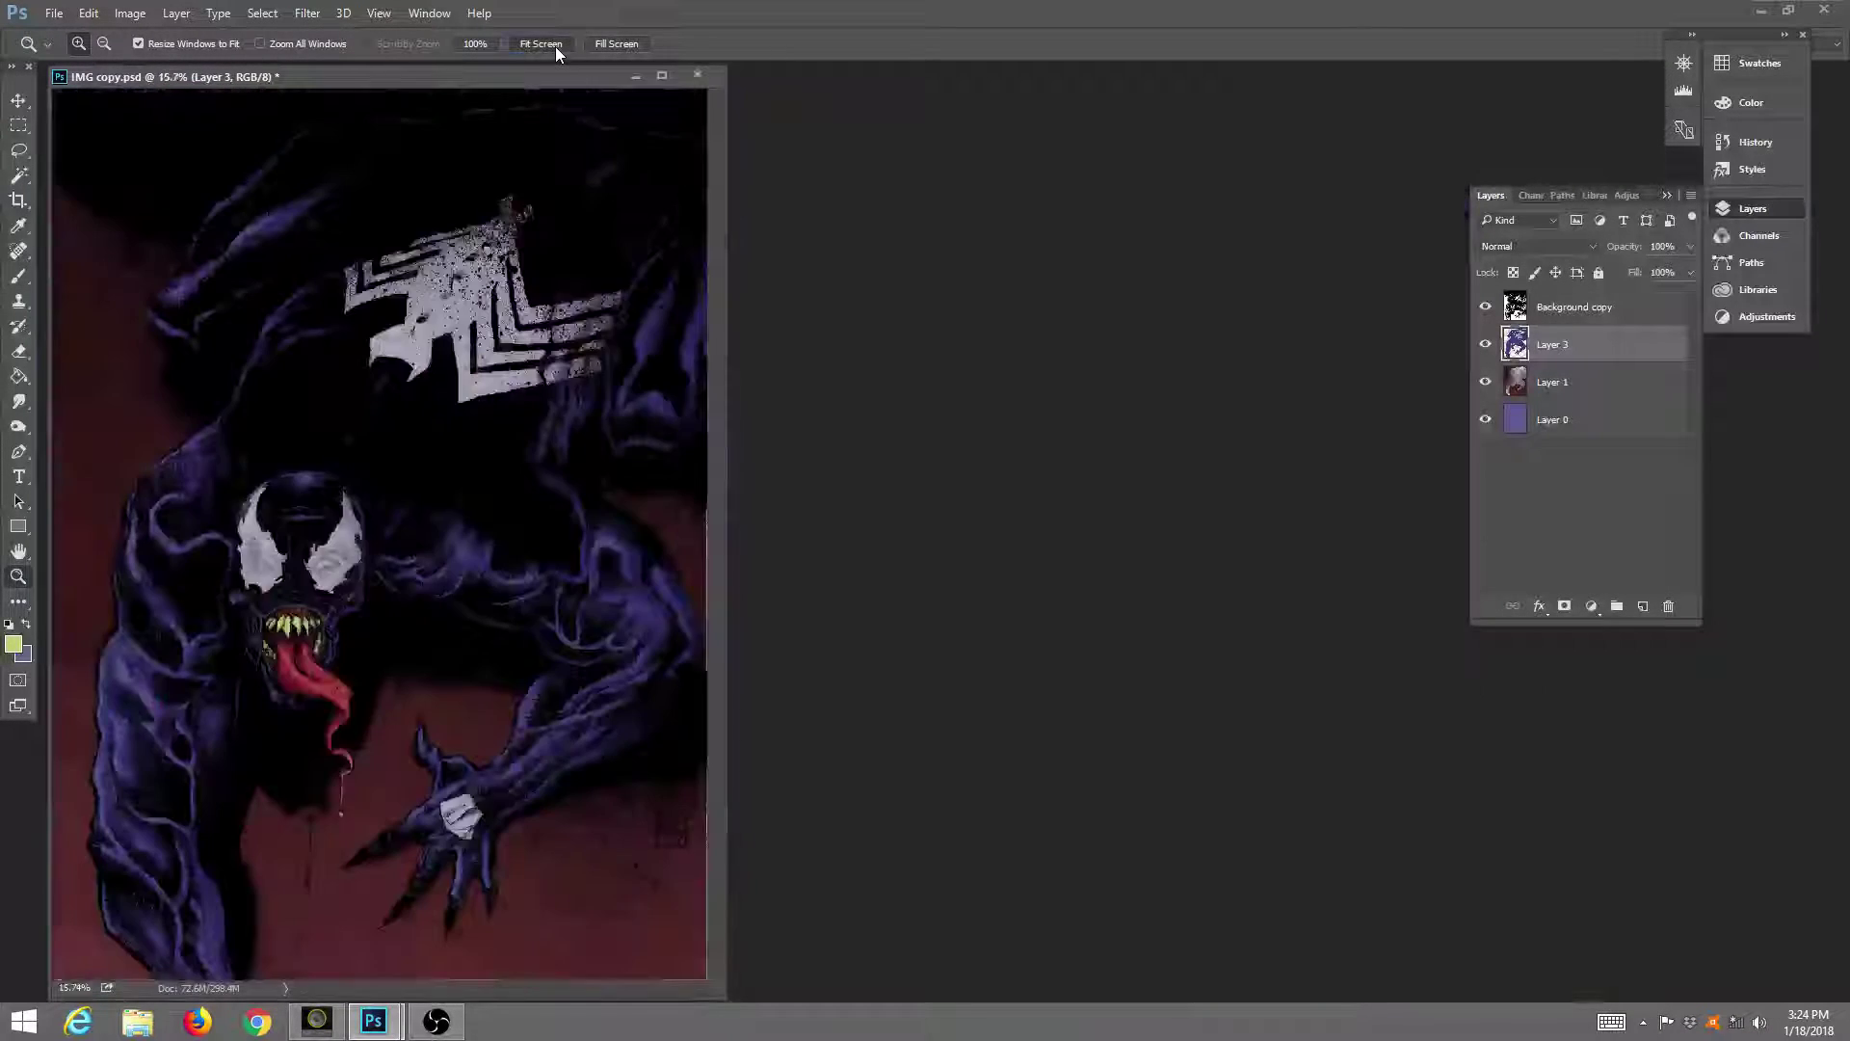
pyautogui.click(656, 77)
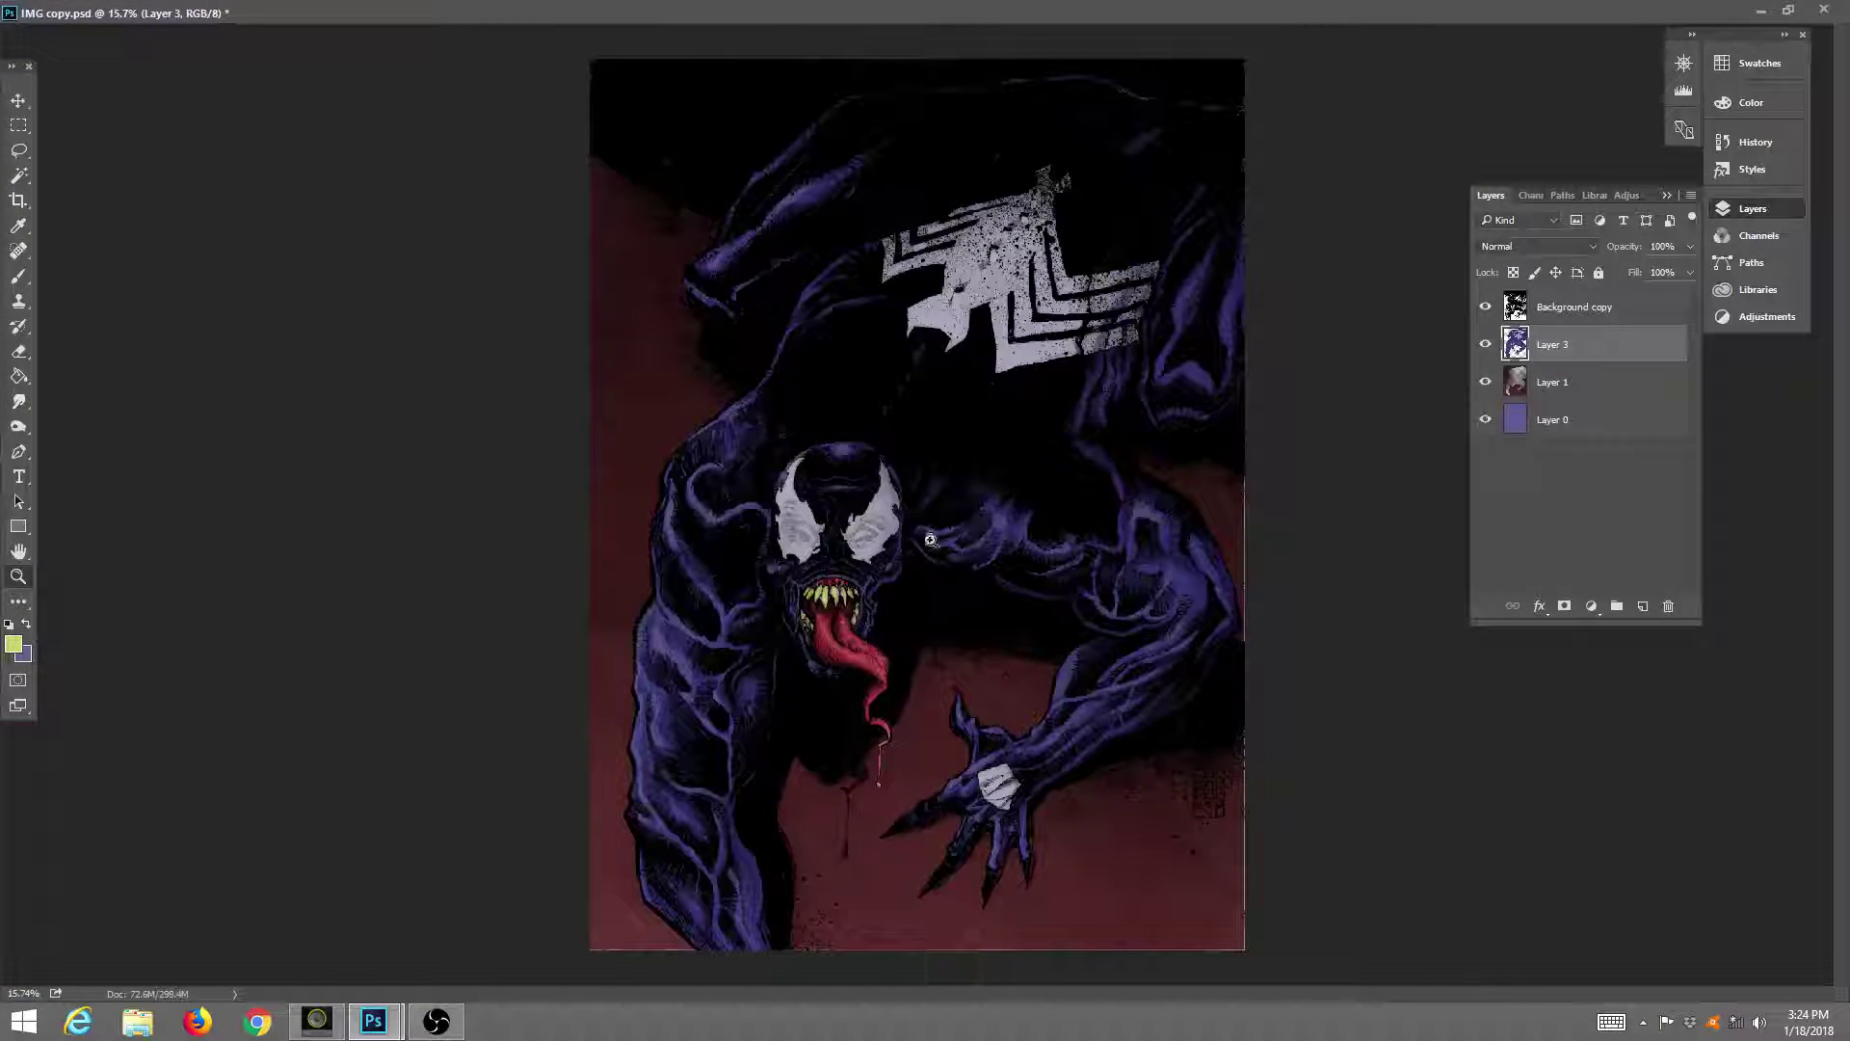
pyautogui.click(891, 541)
pyautogui.click(810, 606)
pyautogui.click(810, 606)
pyautogui.click(811, 606)
pyautogui.click(811, 606)
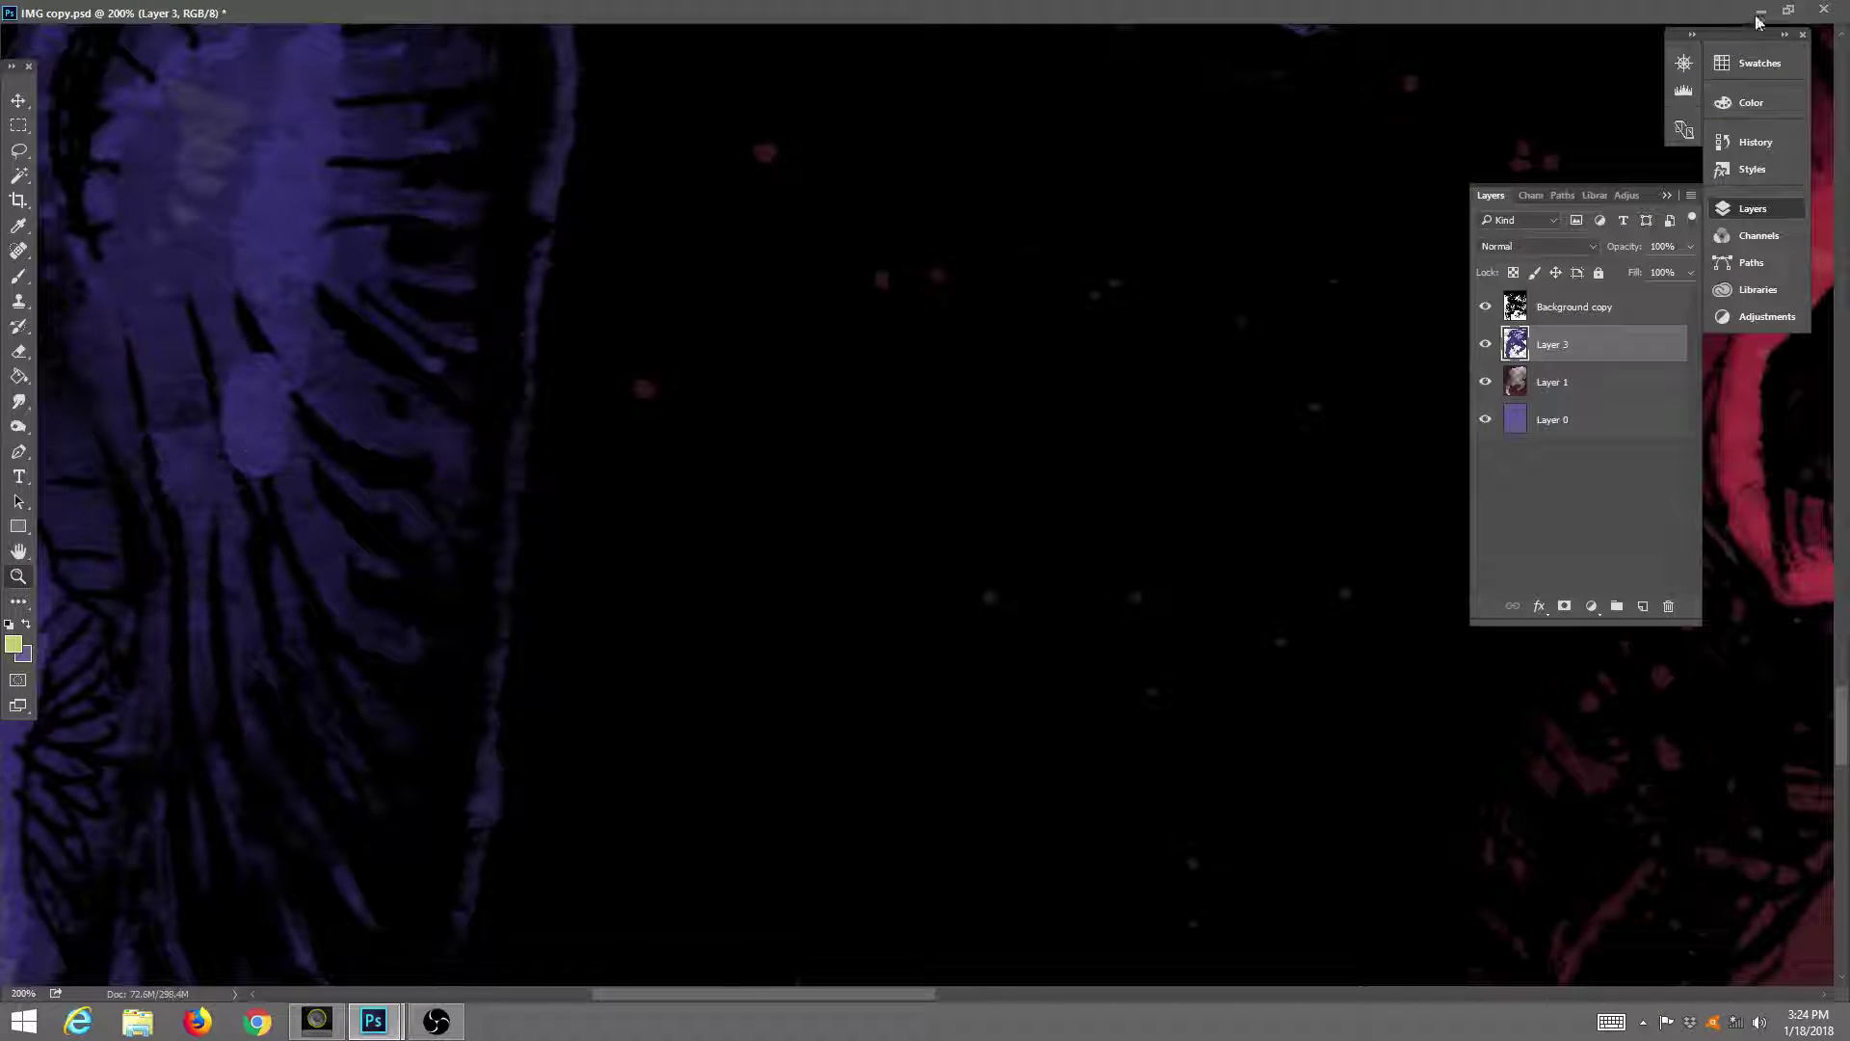
# Re-maximize Photoshop, fit the screen, zoom to 66.7% and pan to the face and tongue.
pyautogui.click(1789, 11)
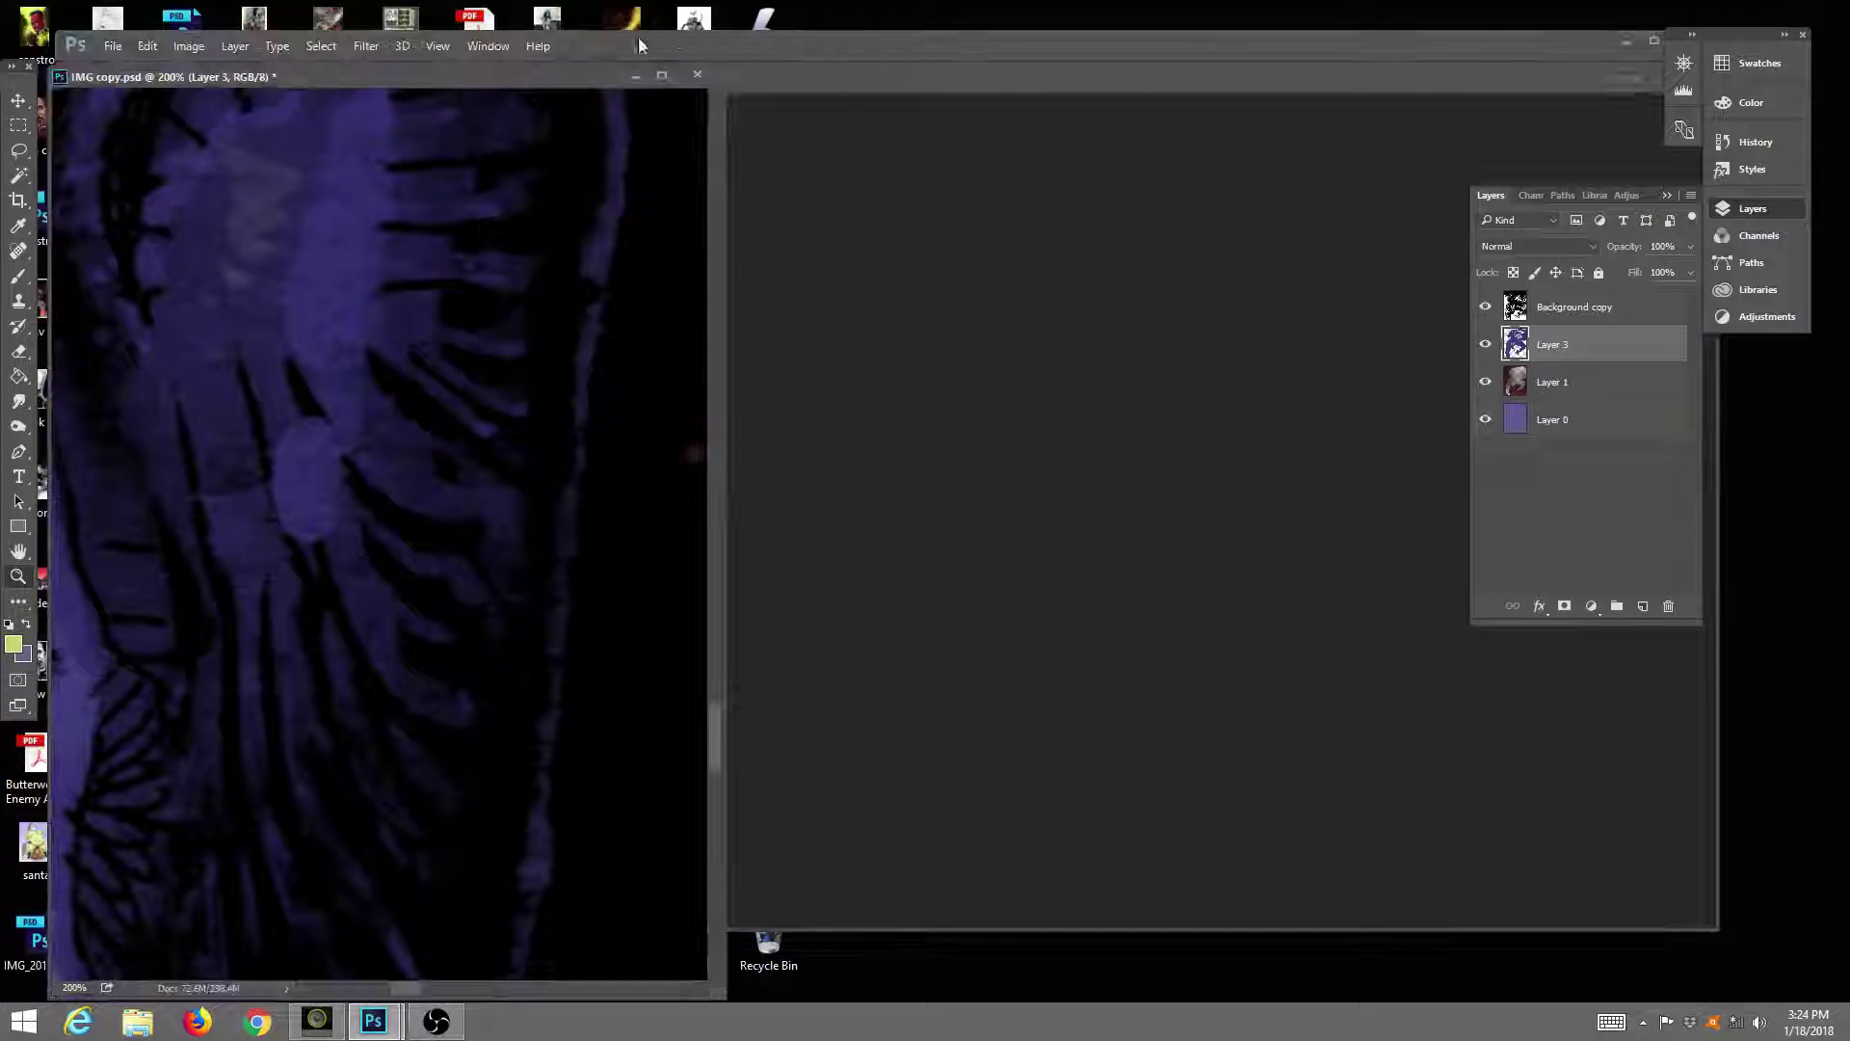
pyautogui.click(1654, 44)
pyautogui.click(549, 47)
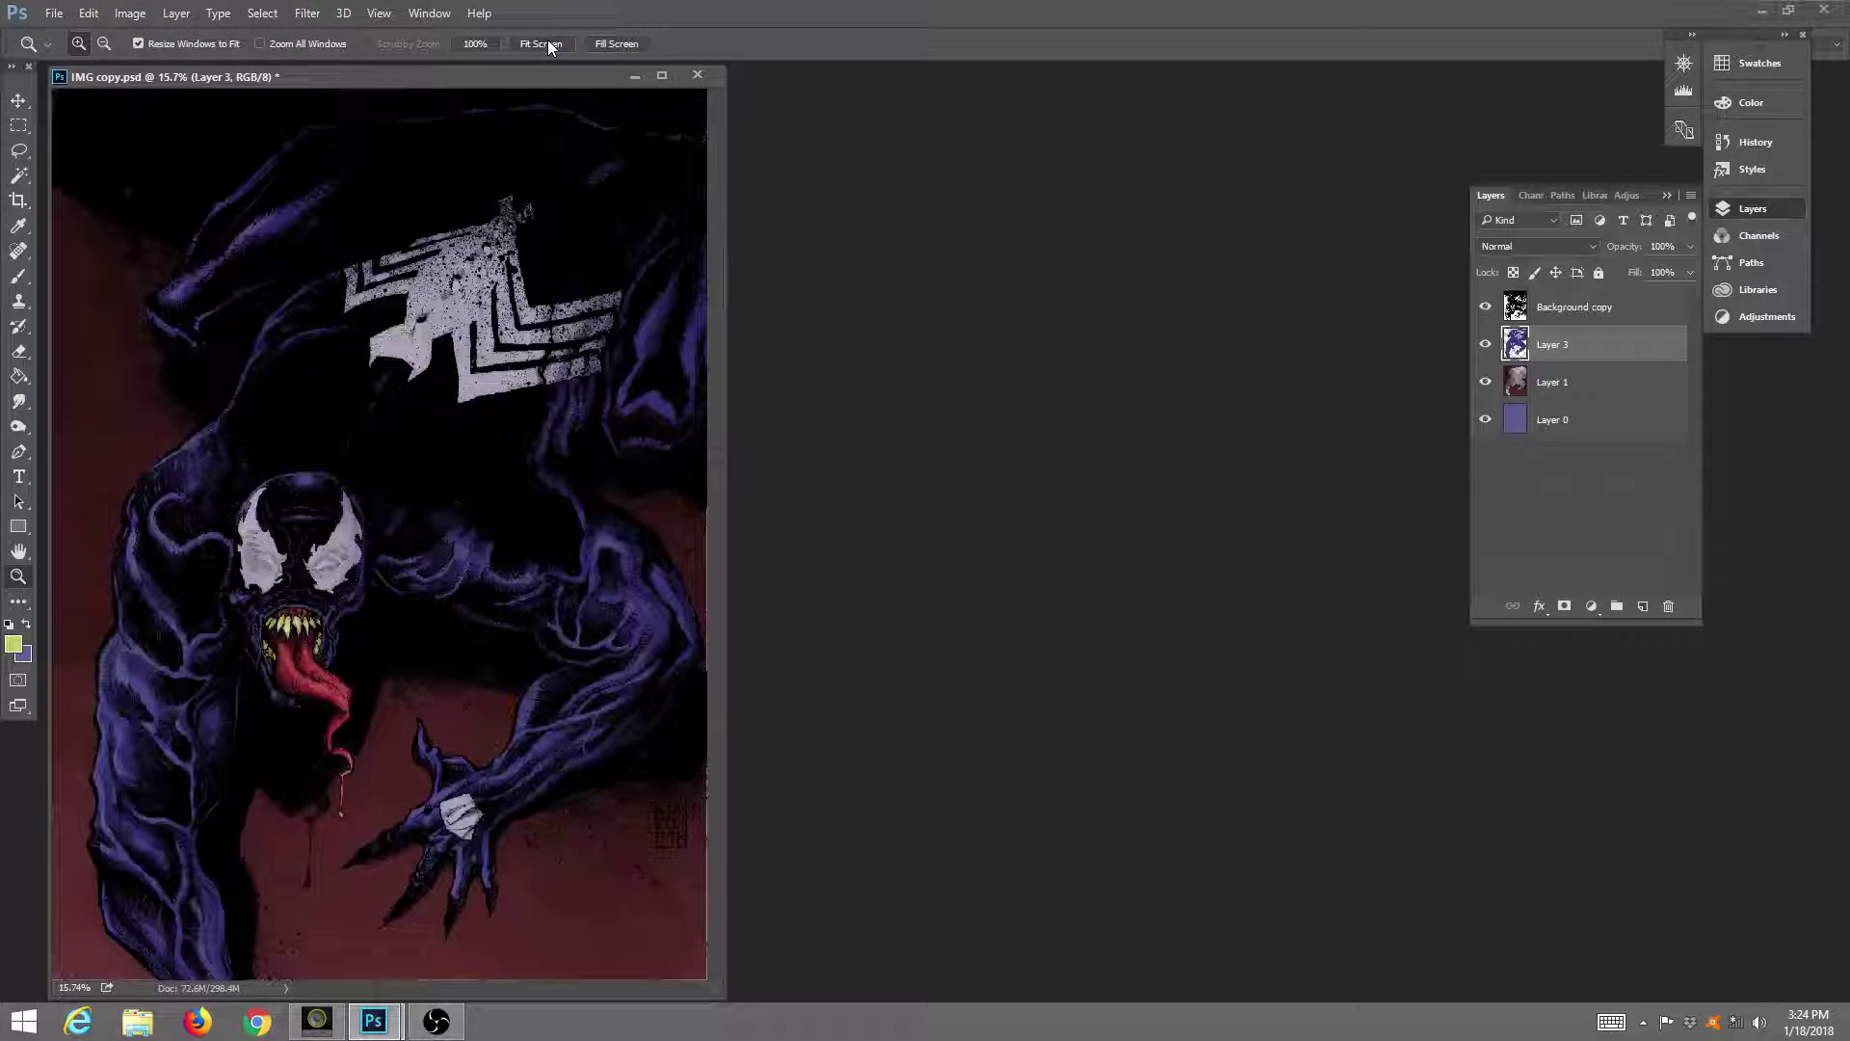
pyautogui.doubleClick(527, 75)
pyautogui.click(554, 78)
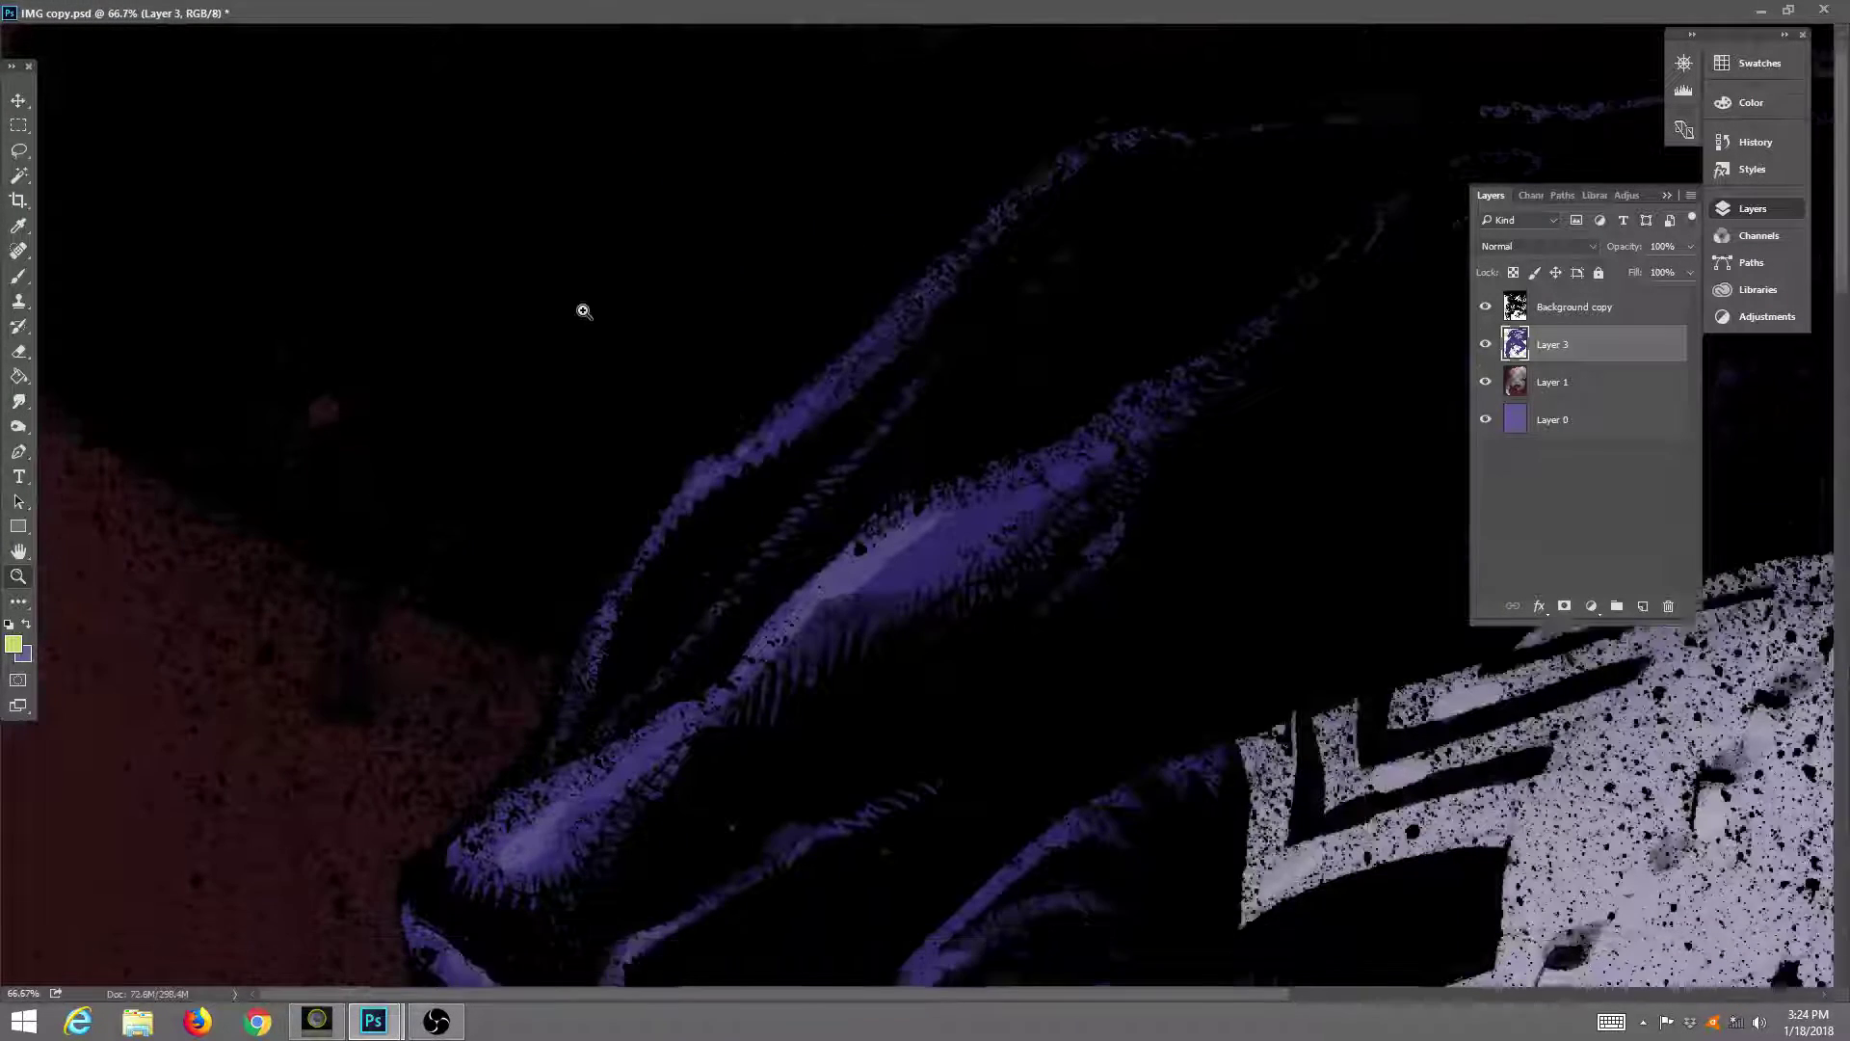
pyautogui.scroll(-6, 584, 311)
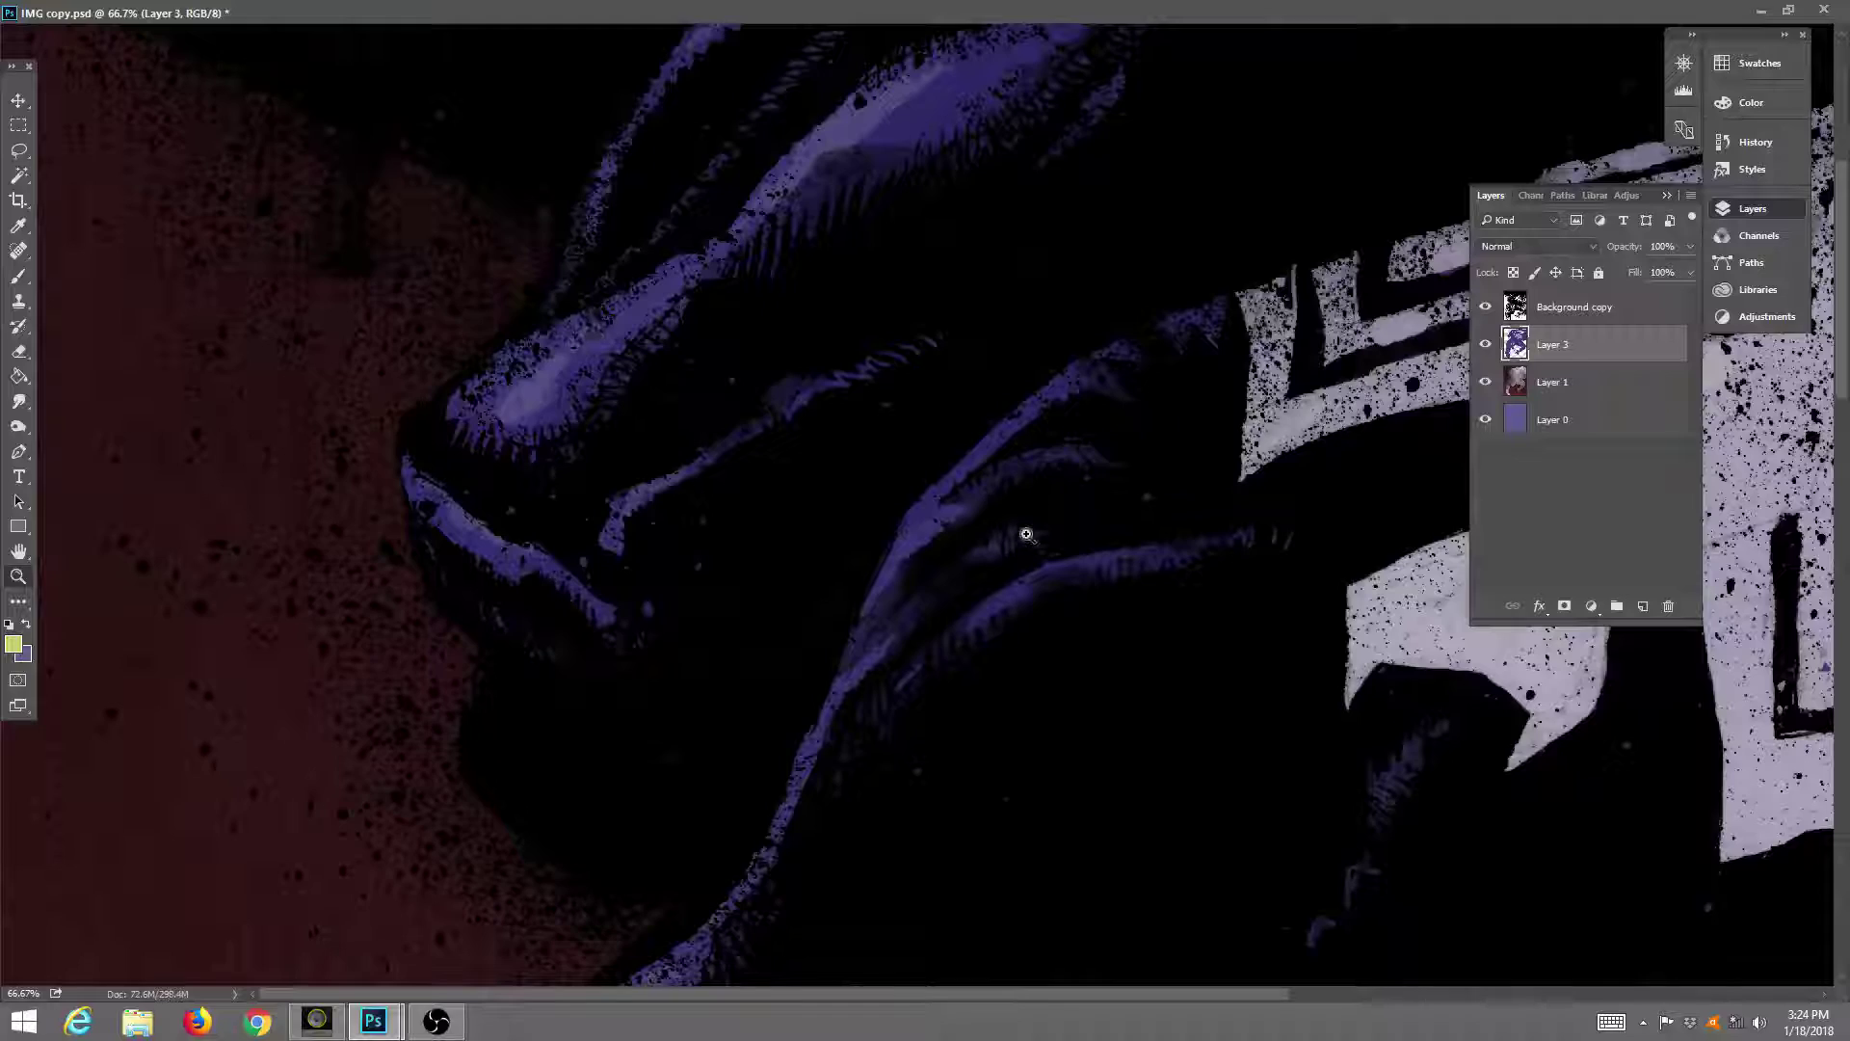
pyautogui.moveTo(1023, 534); pyautogui.dragTo(934, 169)
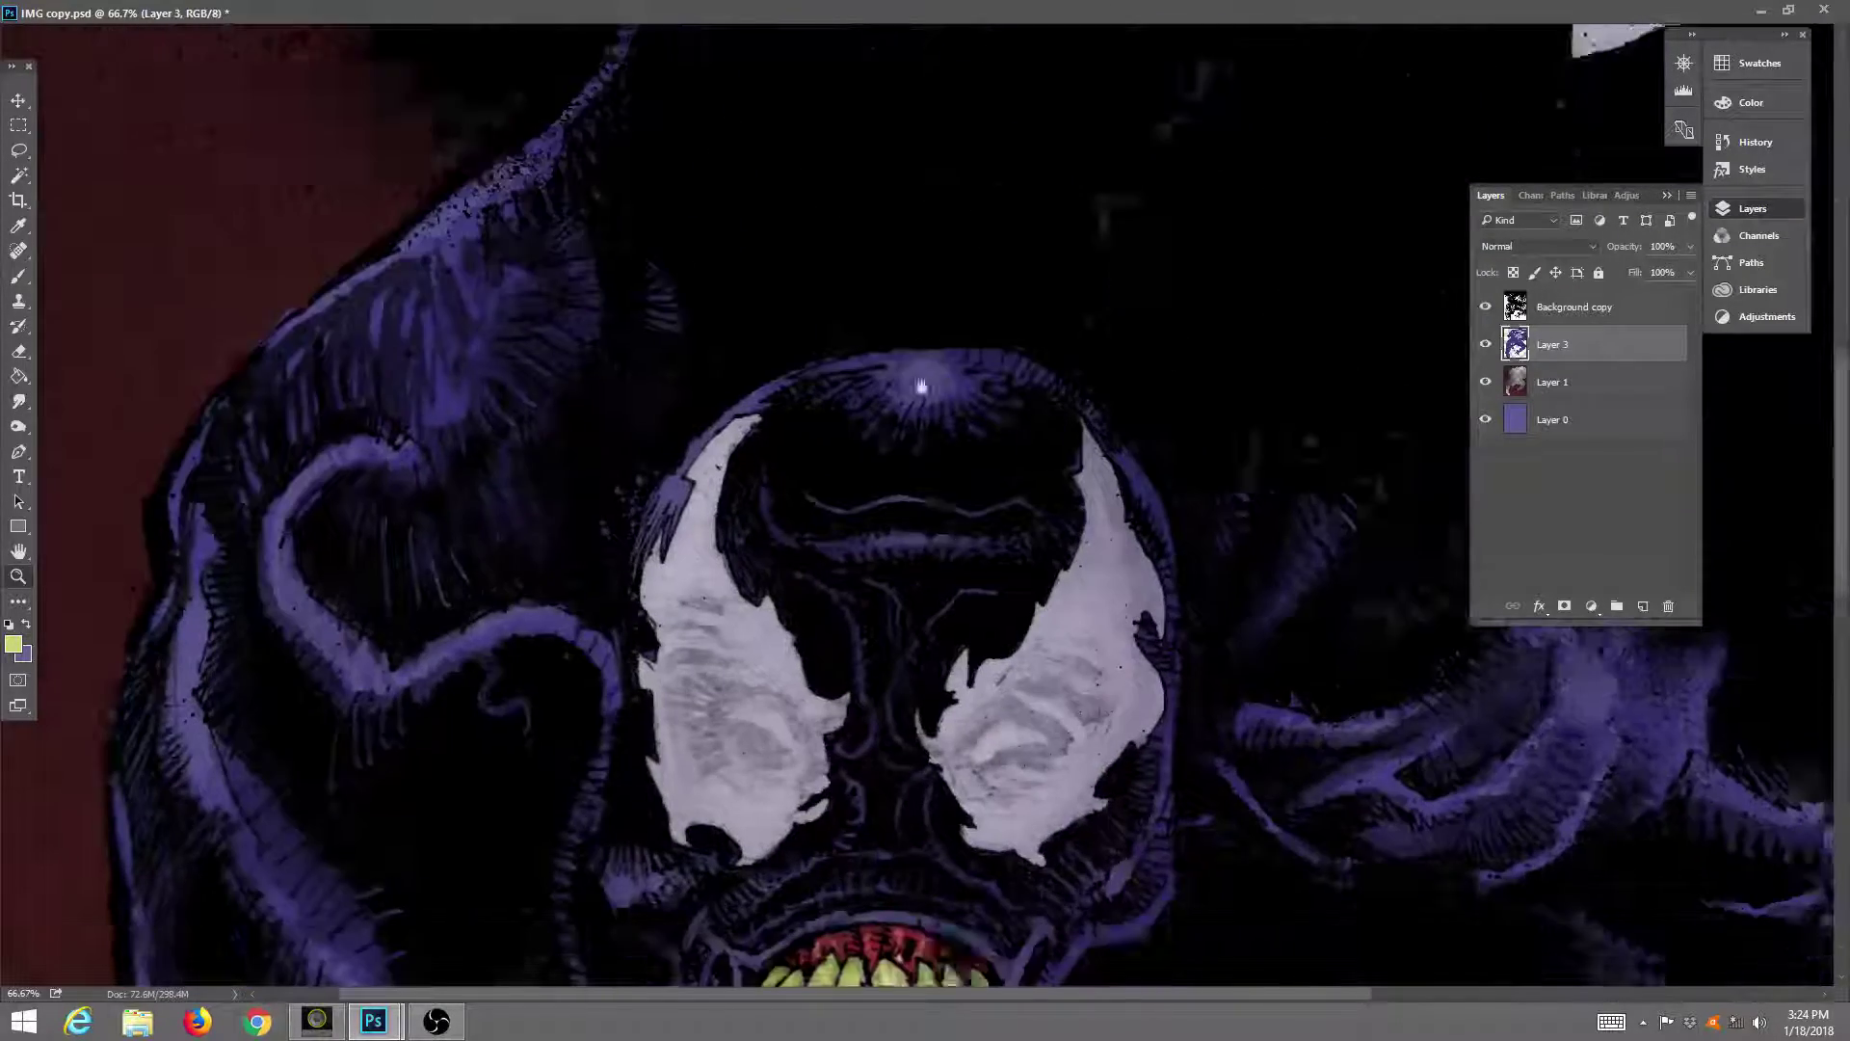
pyautogui.moveTo(939, 650); pyautogui.dragTo(900, 364)
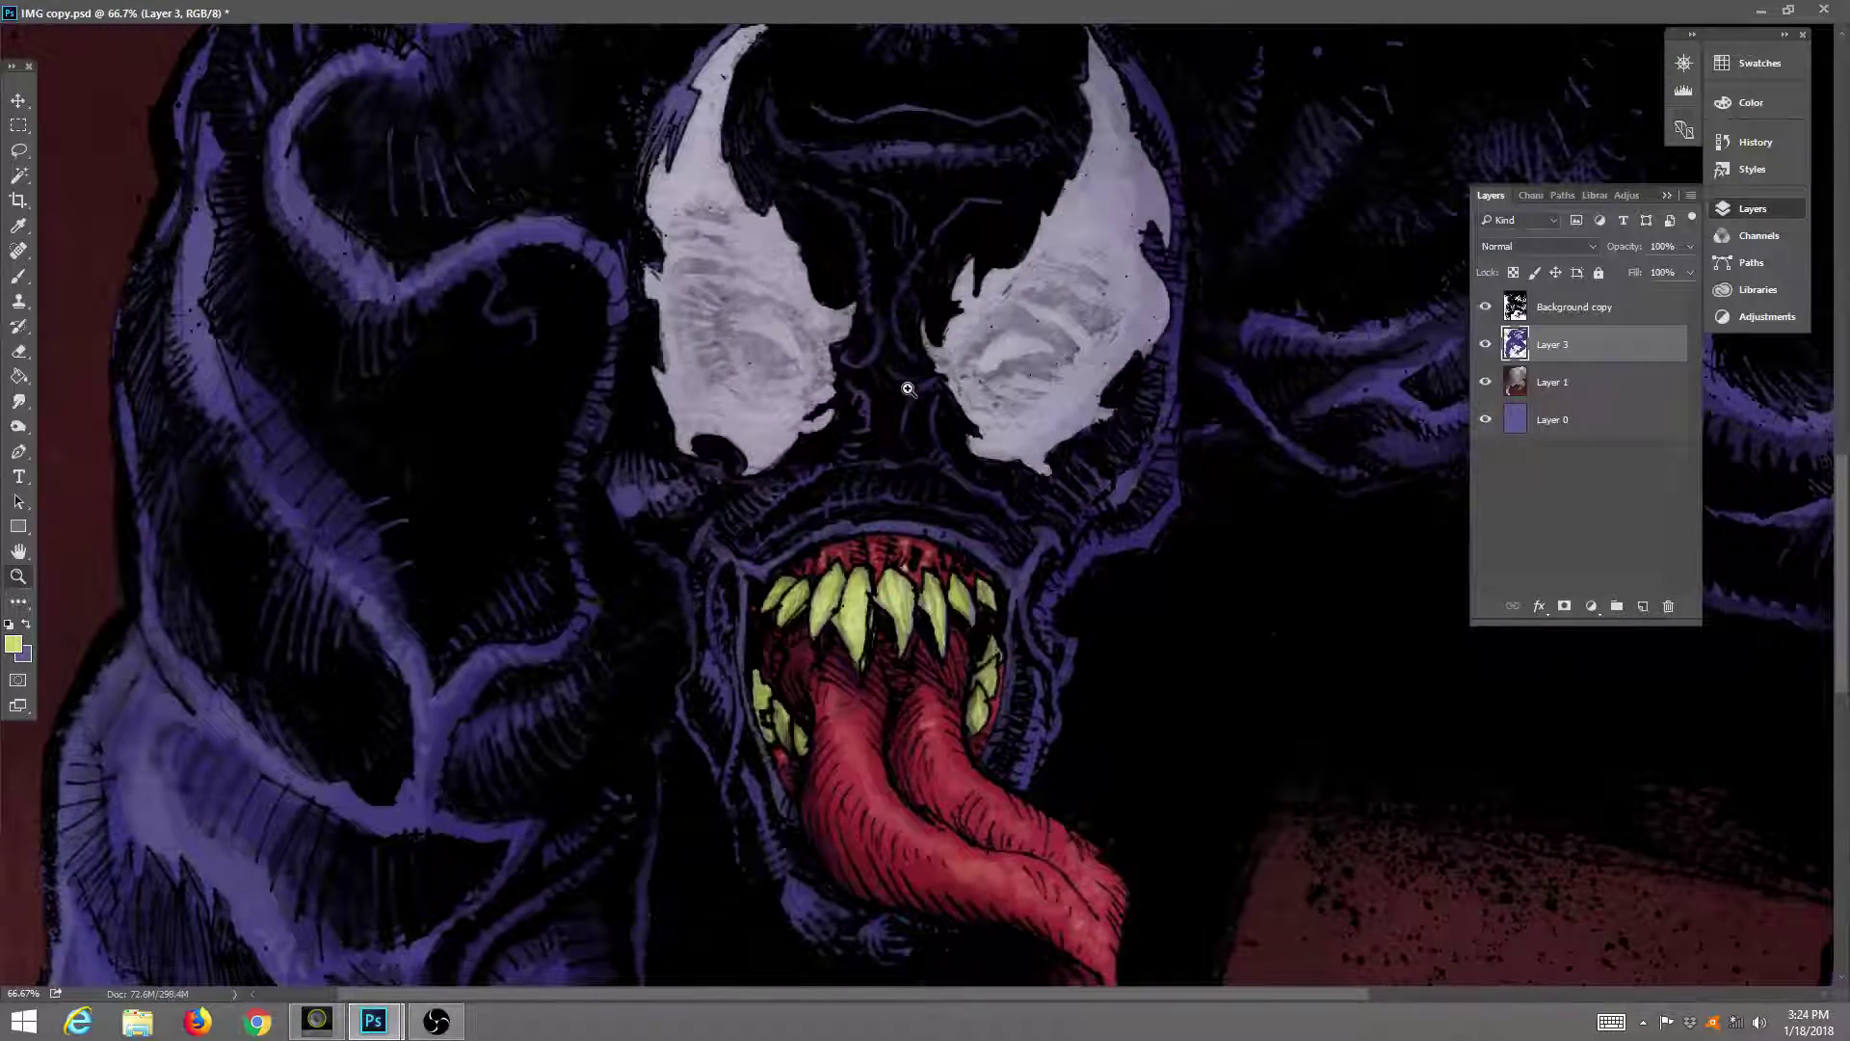
pyautogui.press('b')
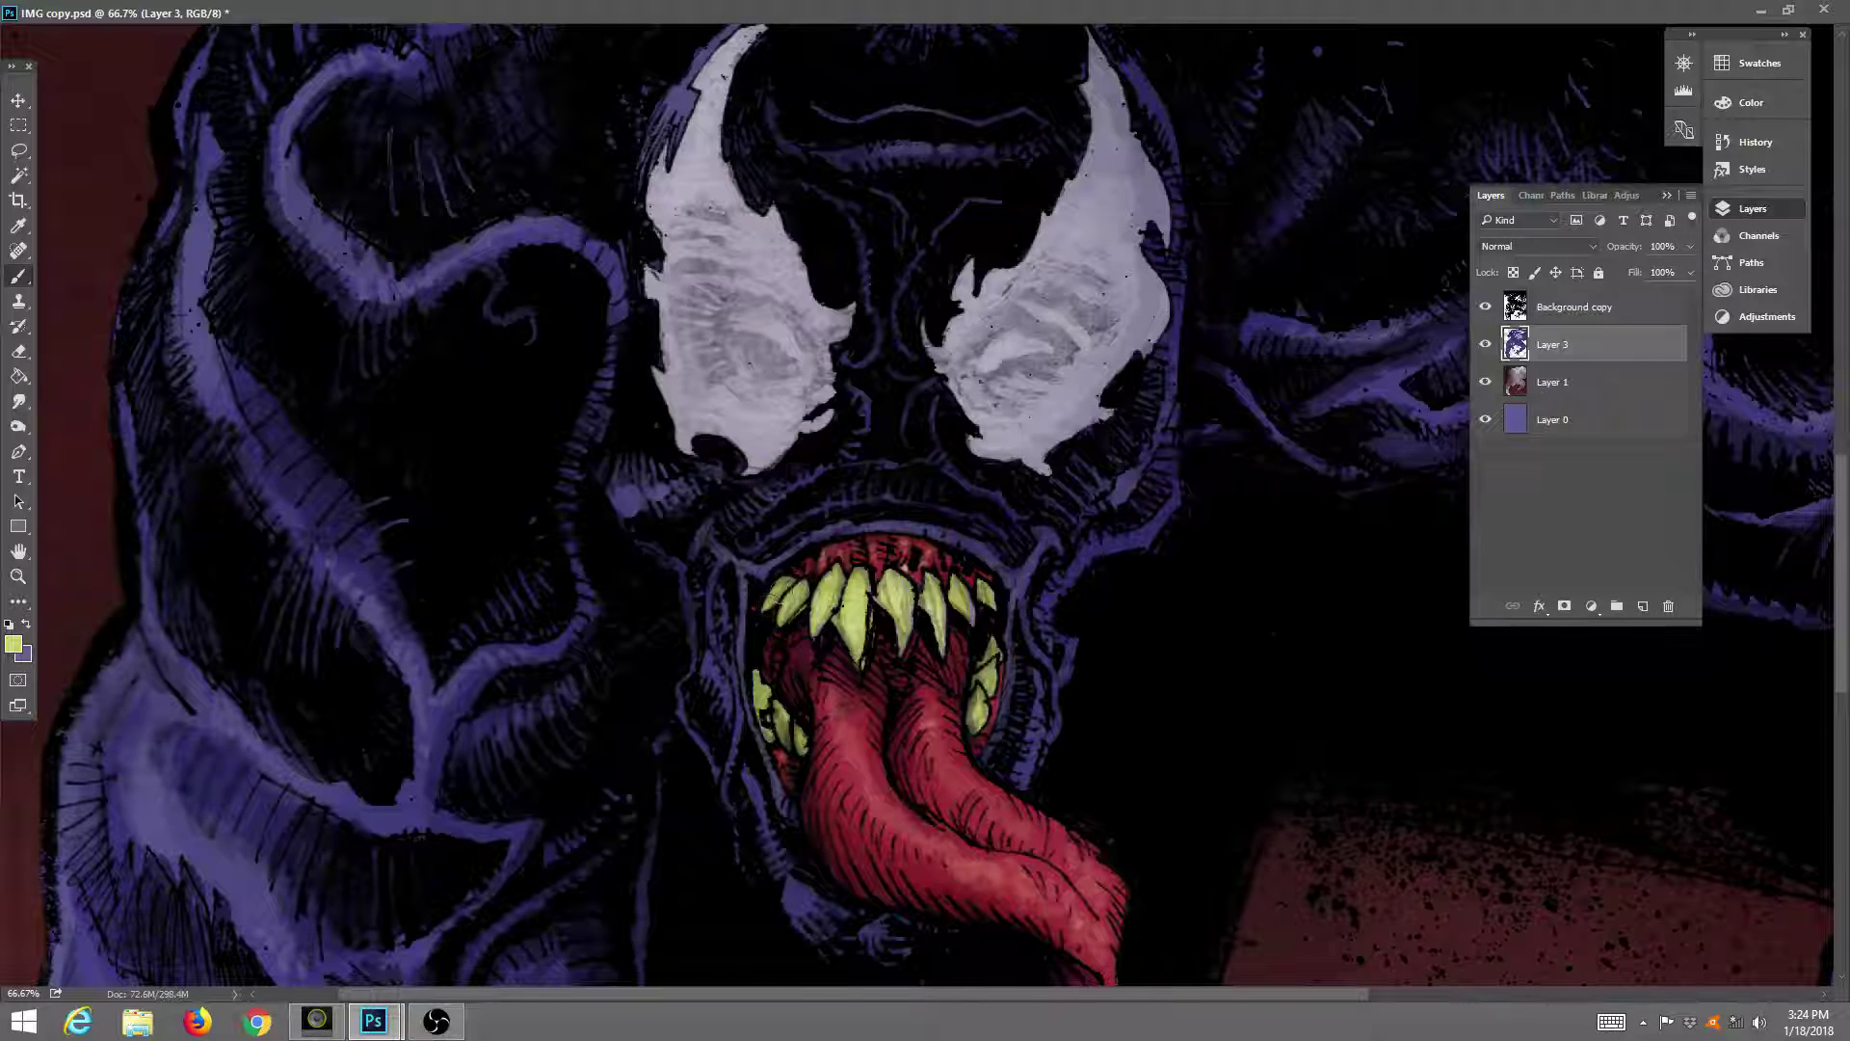
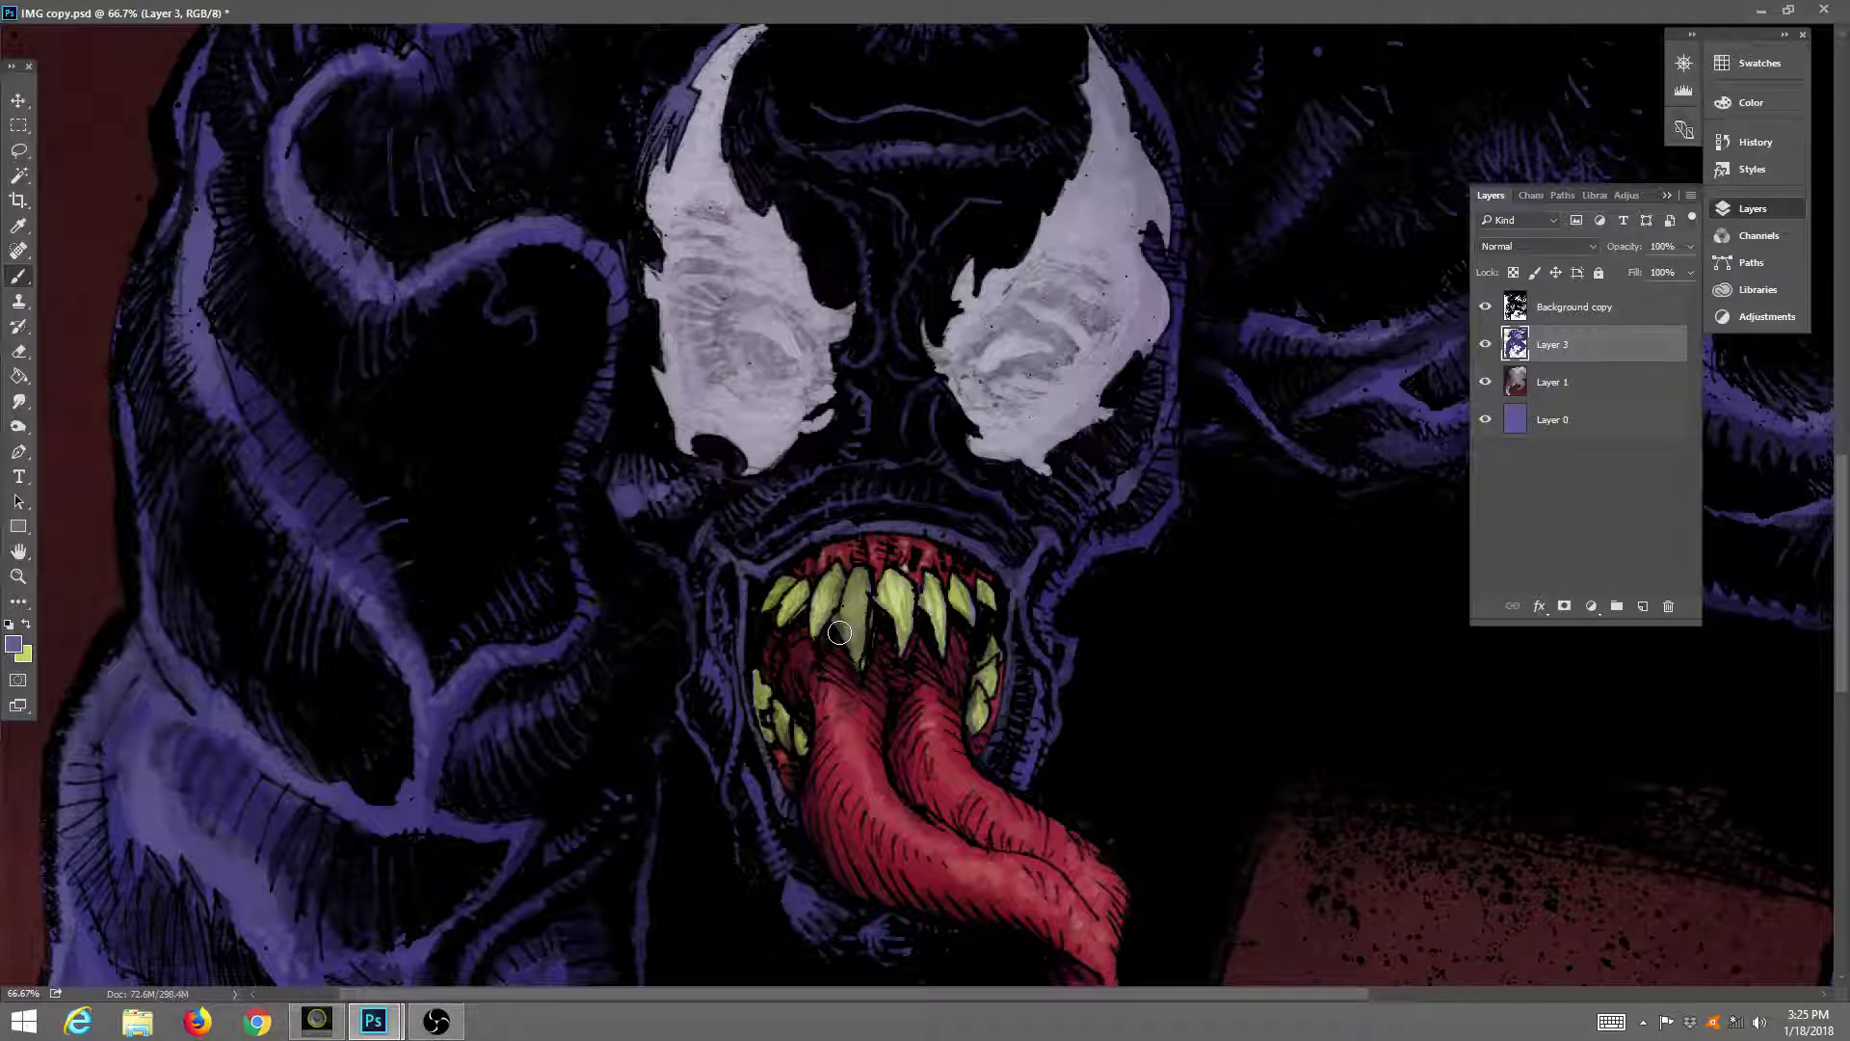
# Set the brush to Screen mode with yellow as the foreground colour.
pyautogui.click(1789, 11)
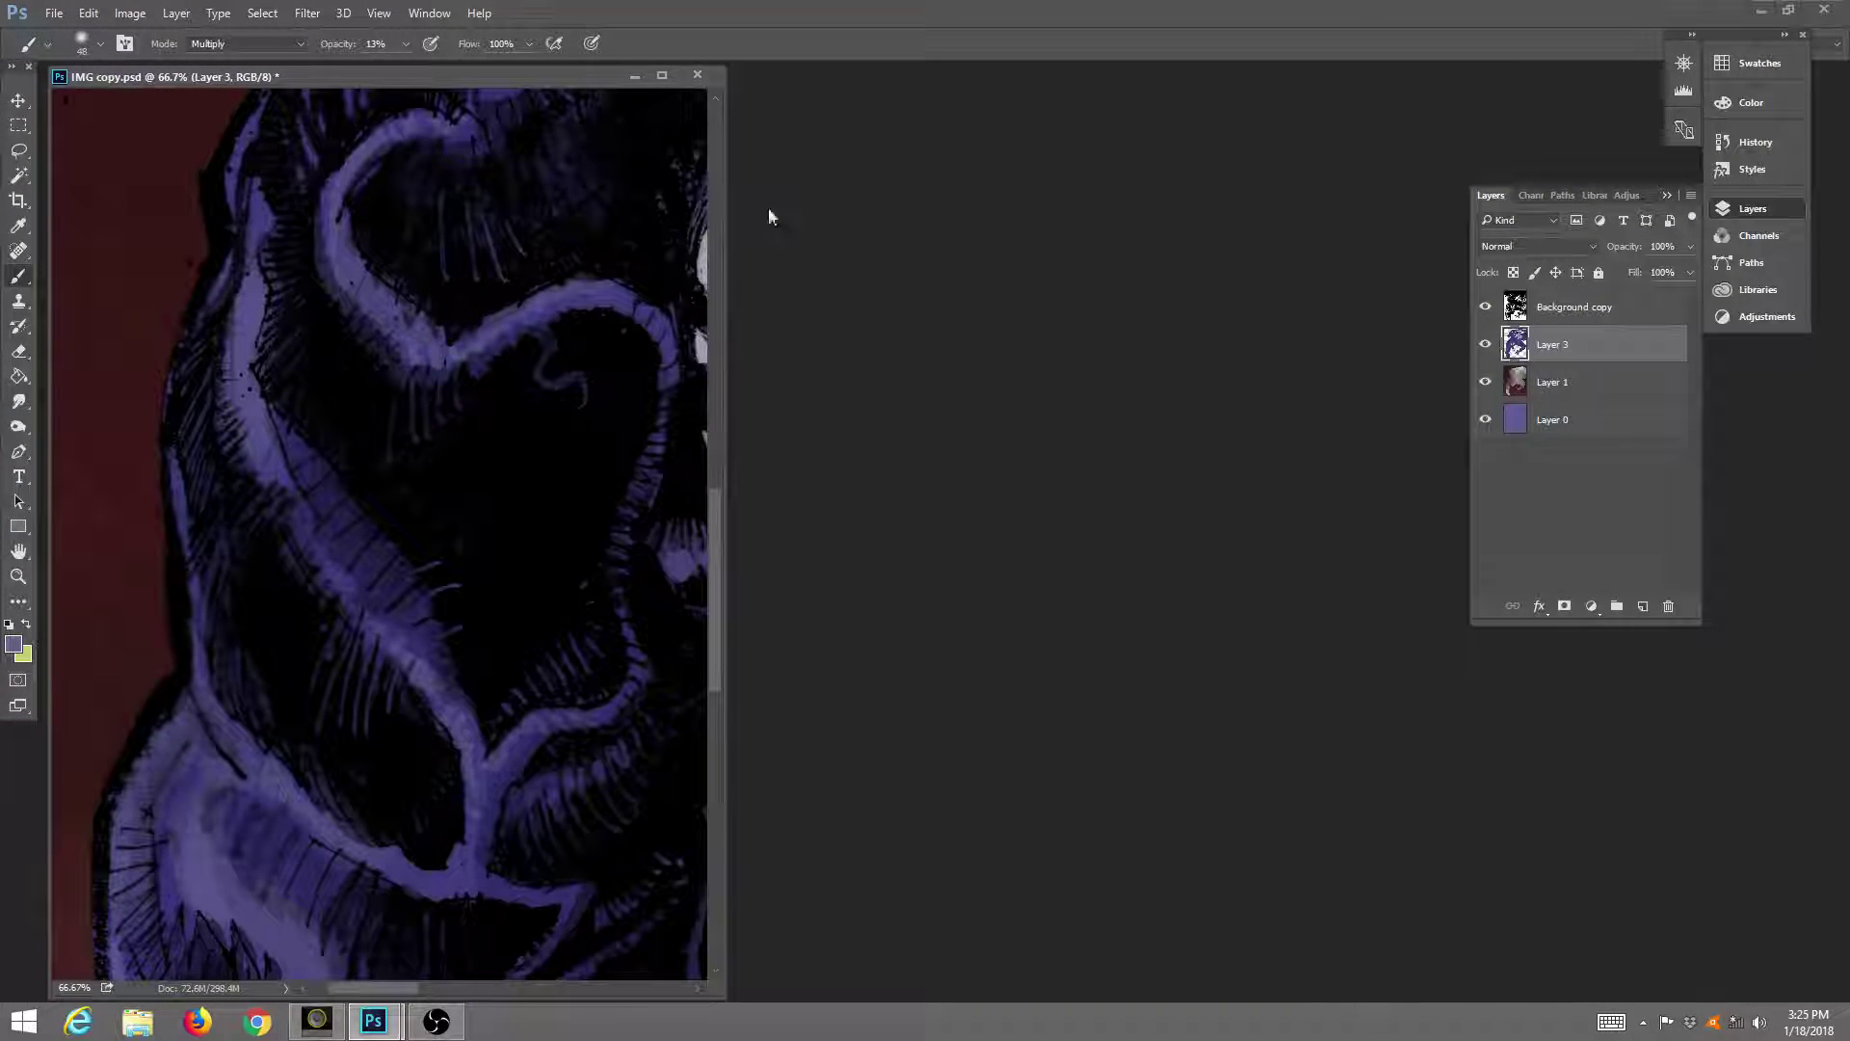
pyautogui.click(246, 43)
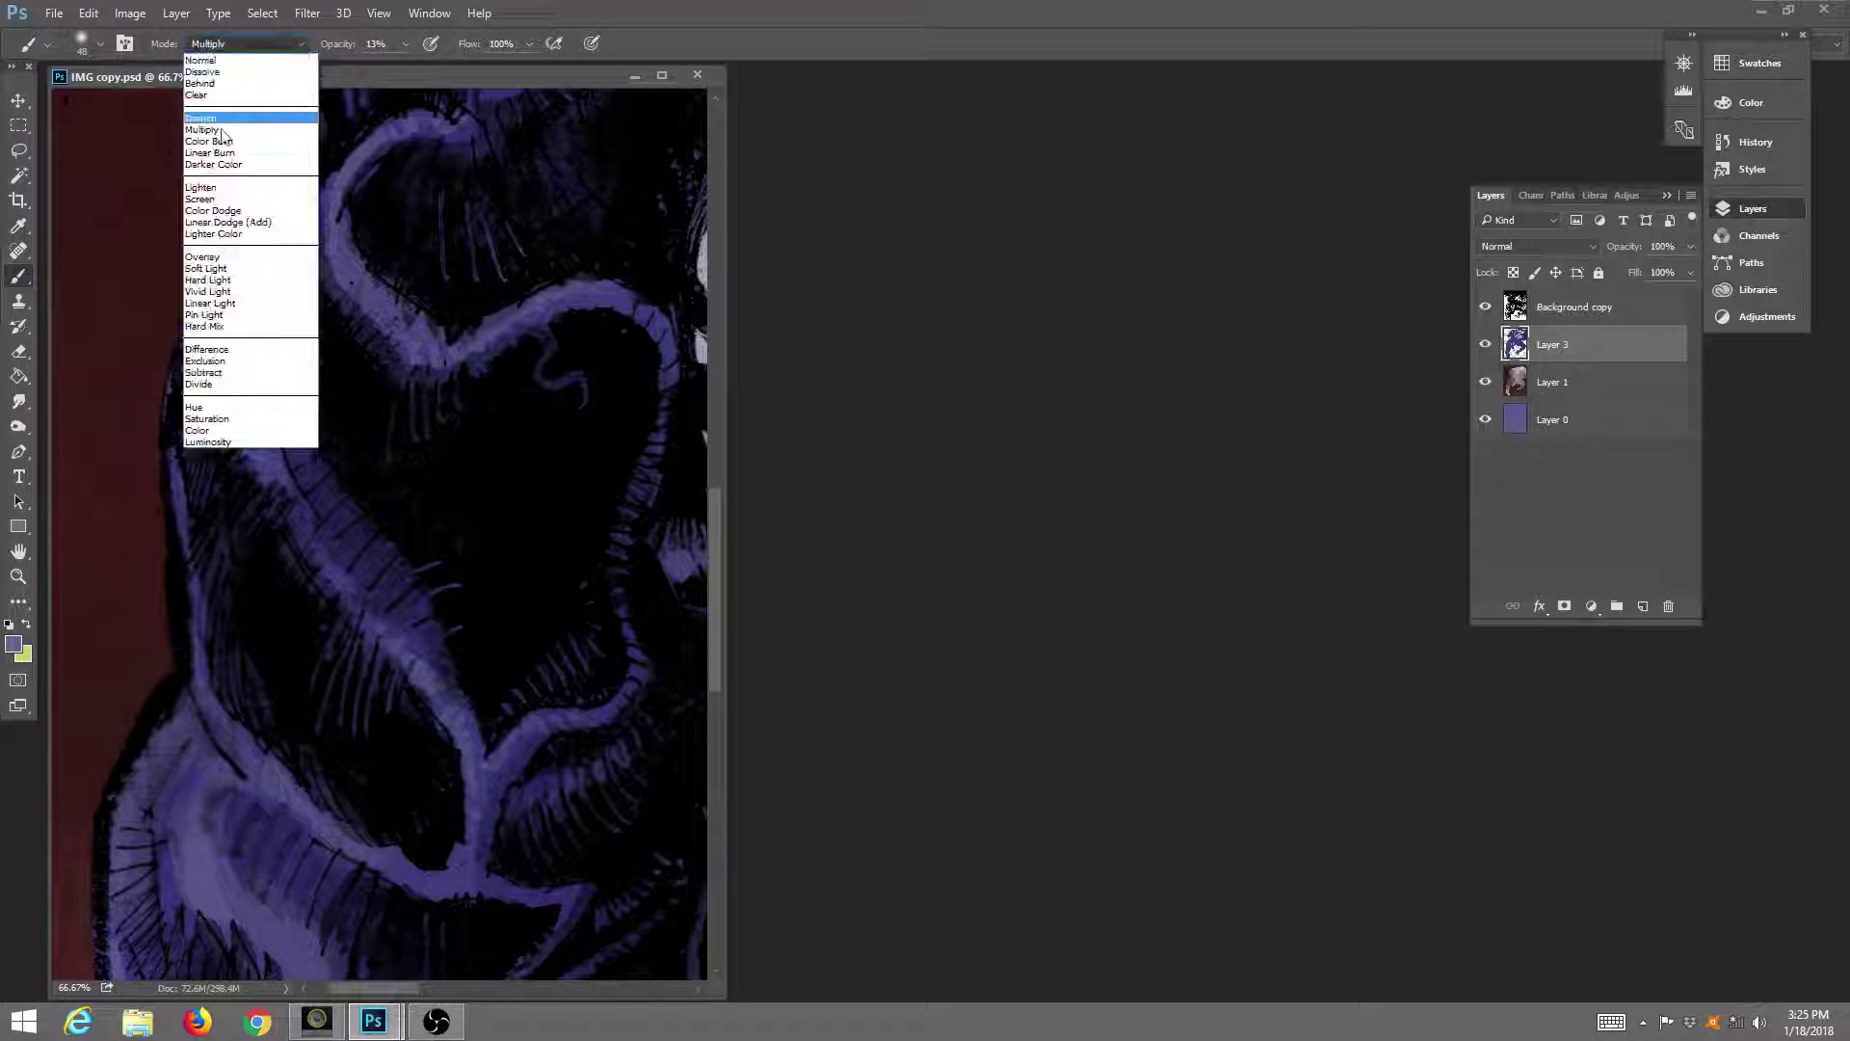
pyautogui.click(204, 193)
pyautogui.click(26, 623)
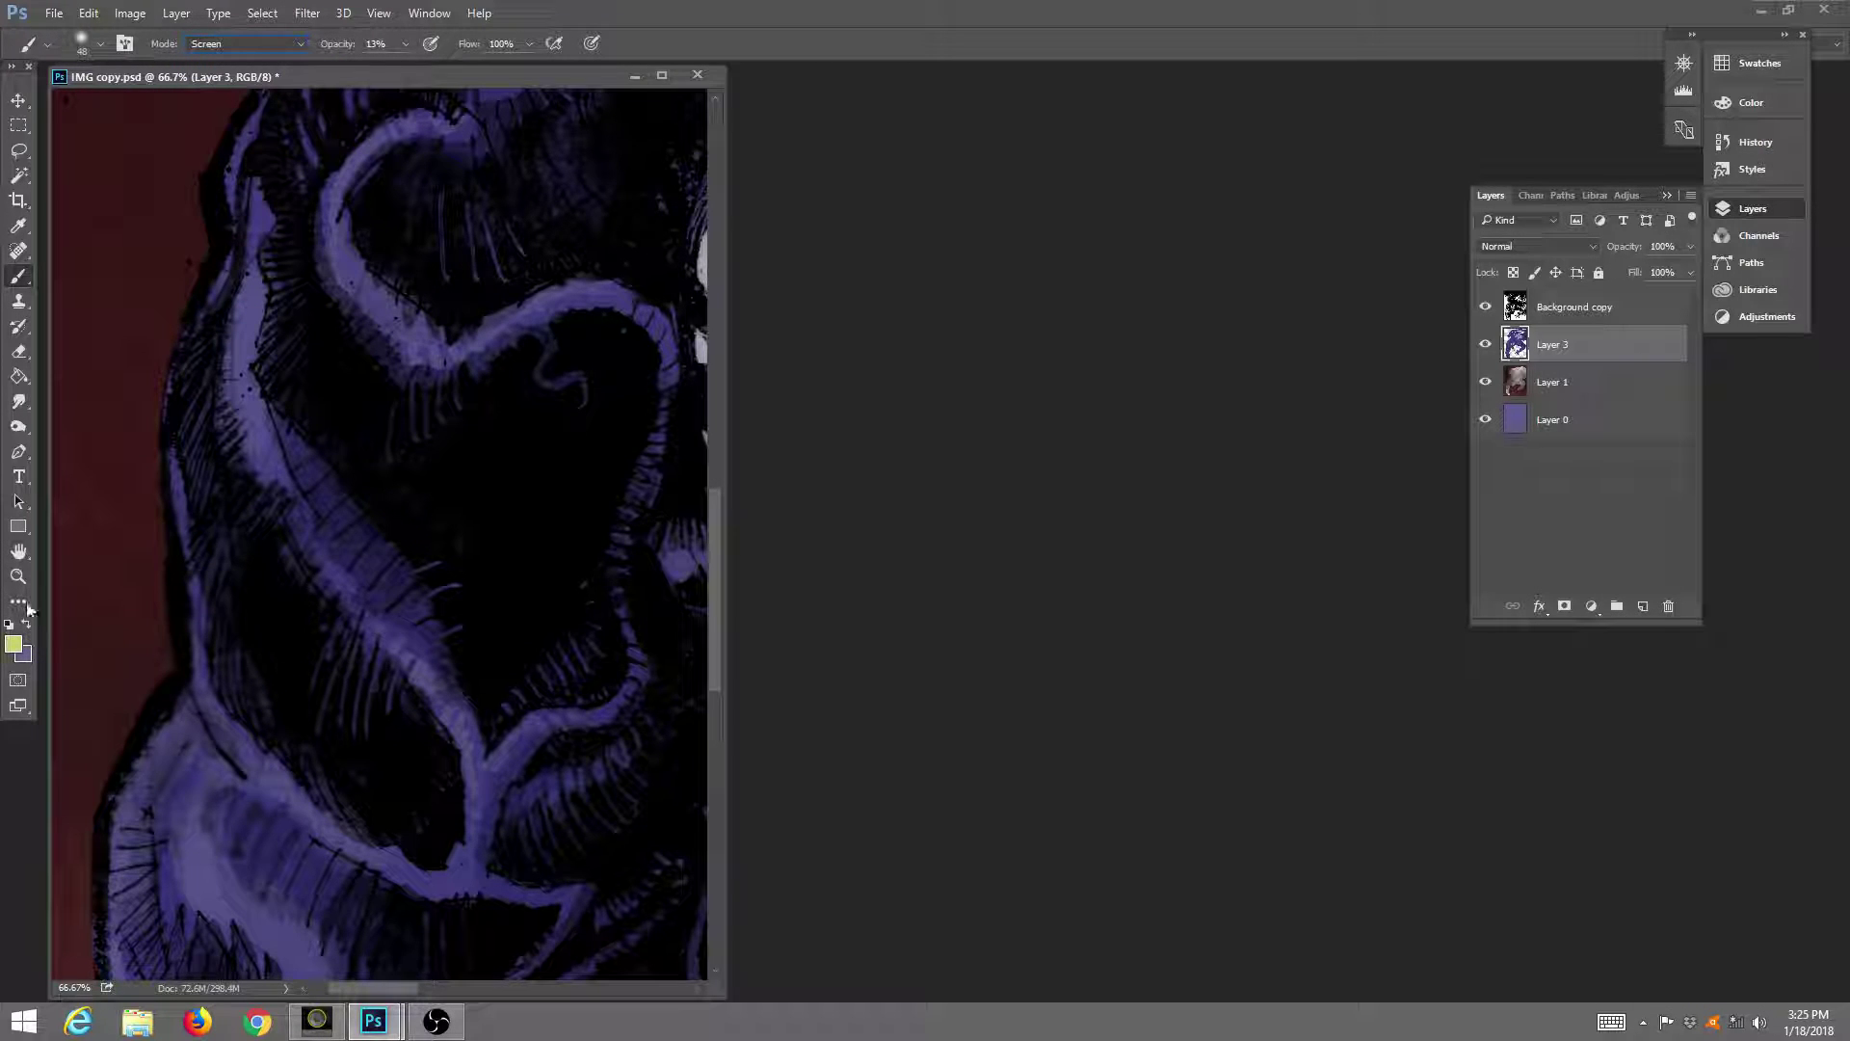
# Paint a yellow-green highlight over the central tooth with a hard round 31 px brush.
pyautogui.click(100, 44)
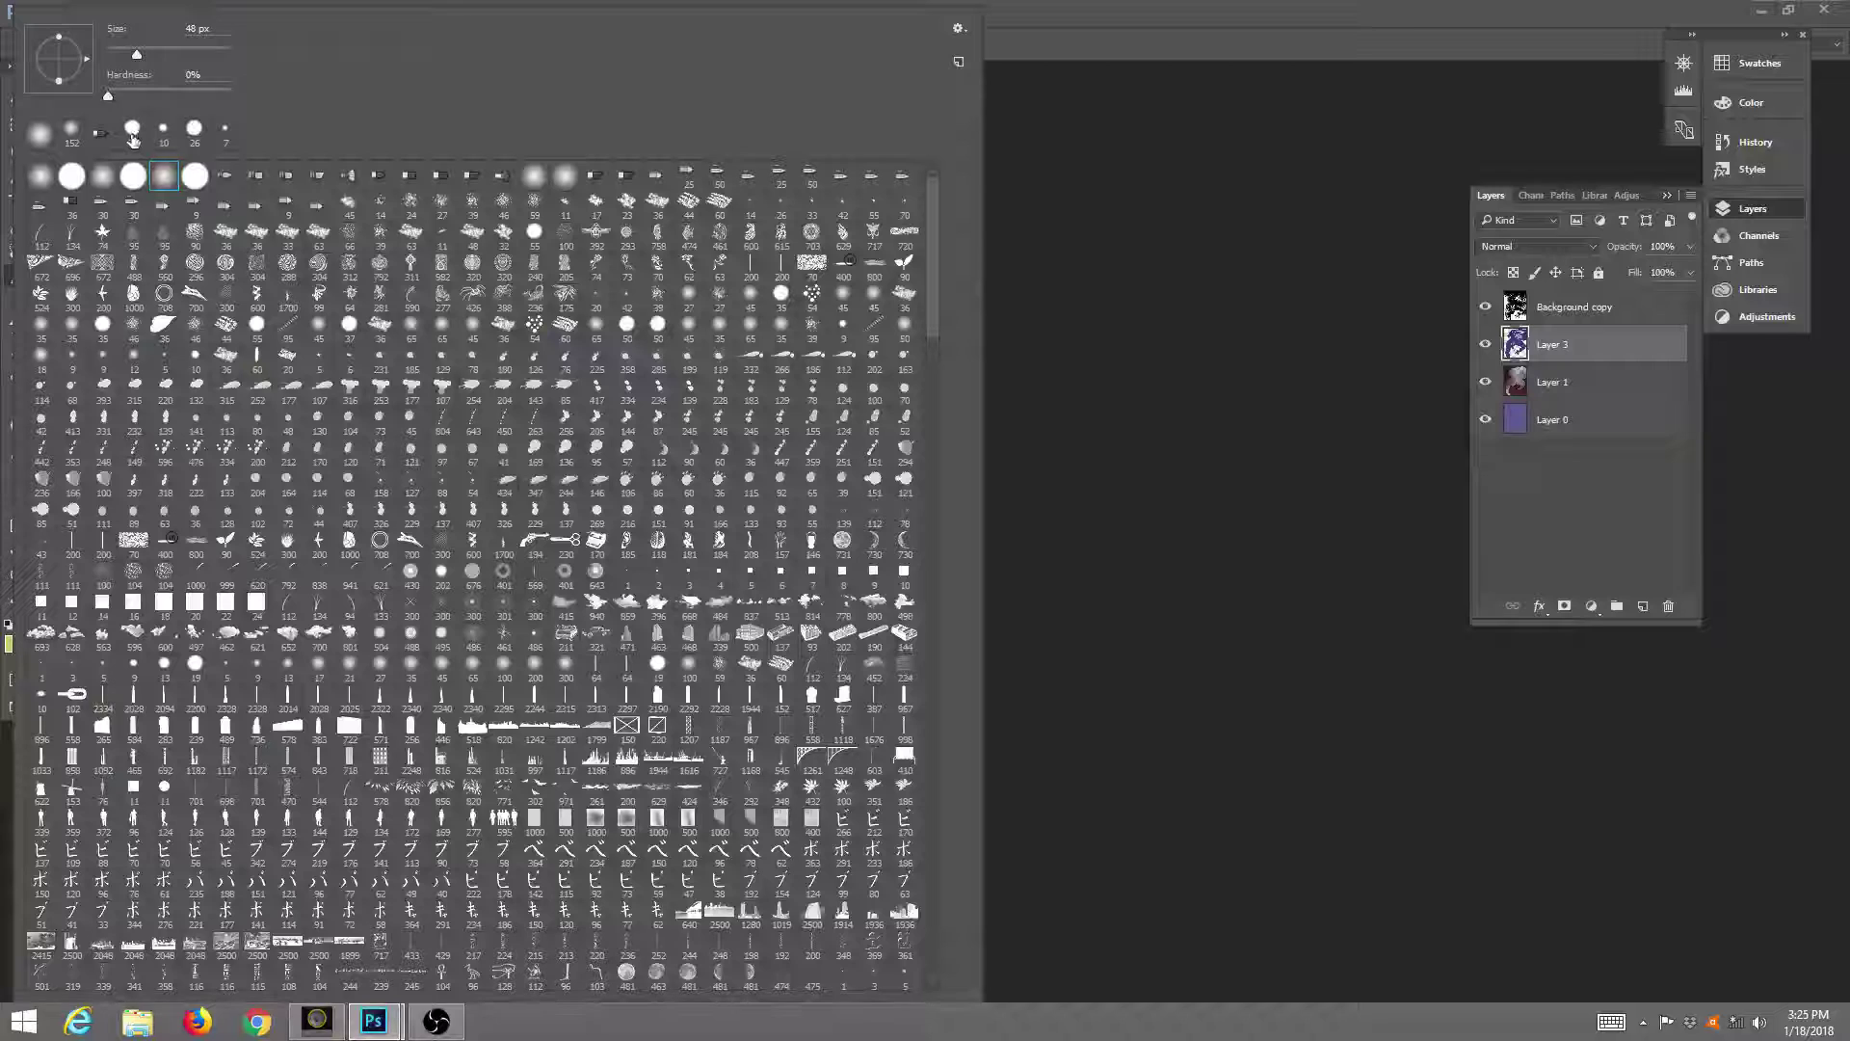
pyautogui.click(133, 140)
pyautogui.moveTo(141, 55); pyautogui.dragTo(124, 54)
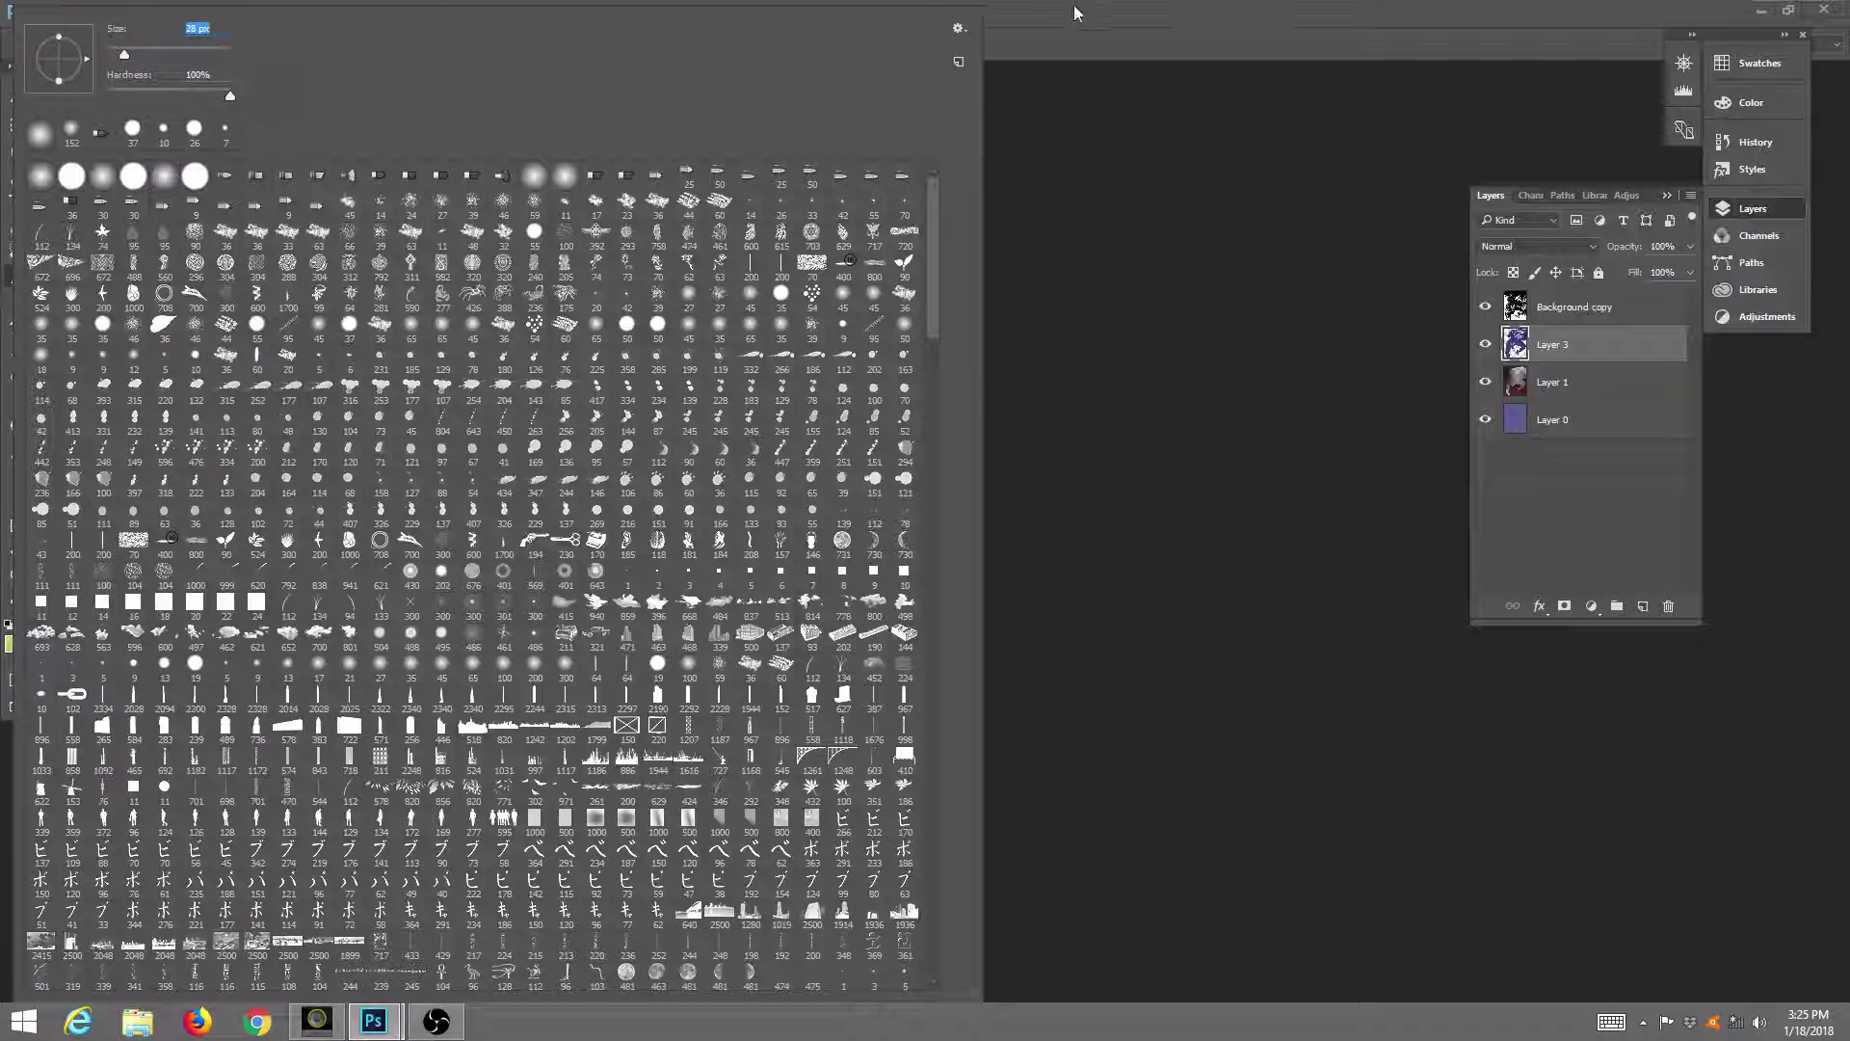
pyautogui.press('Return')
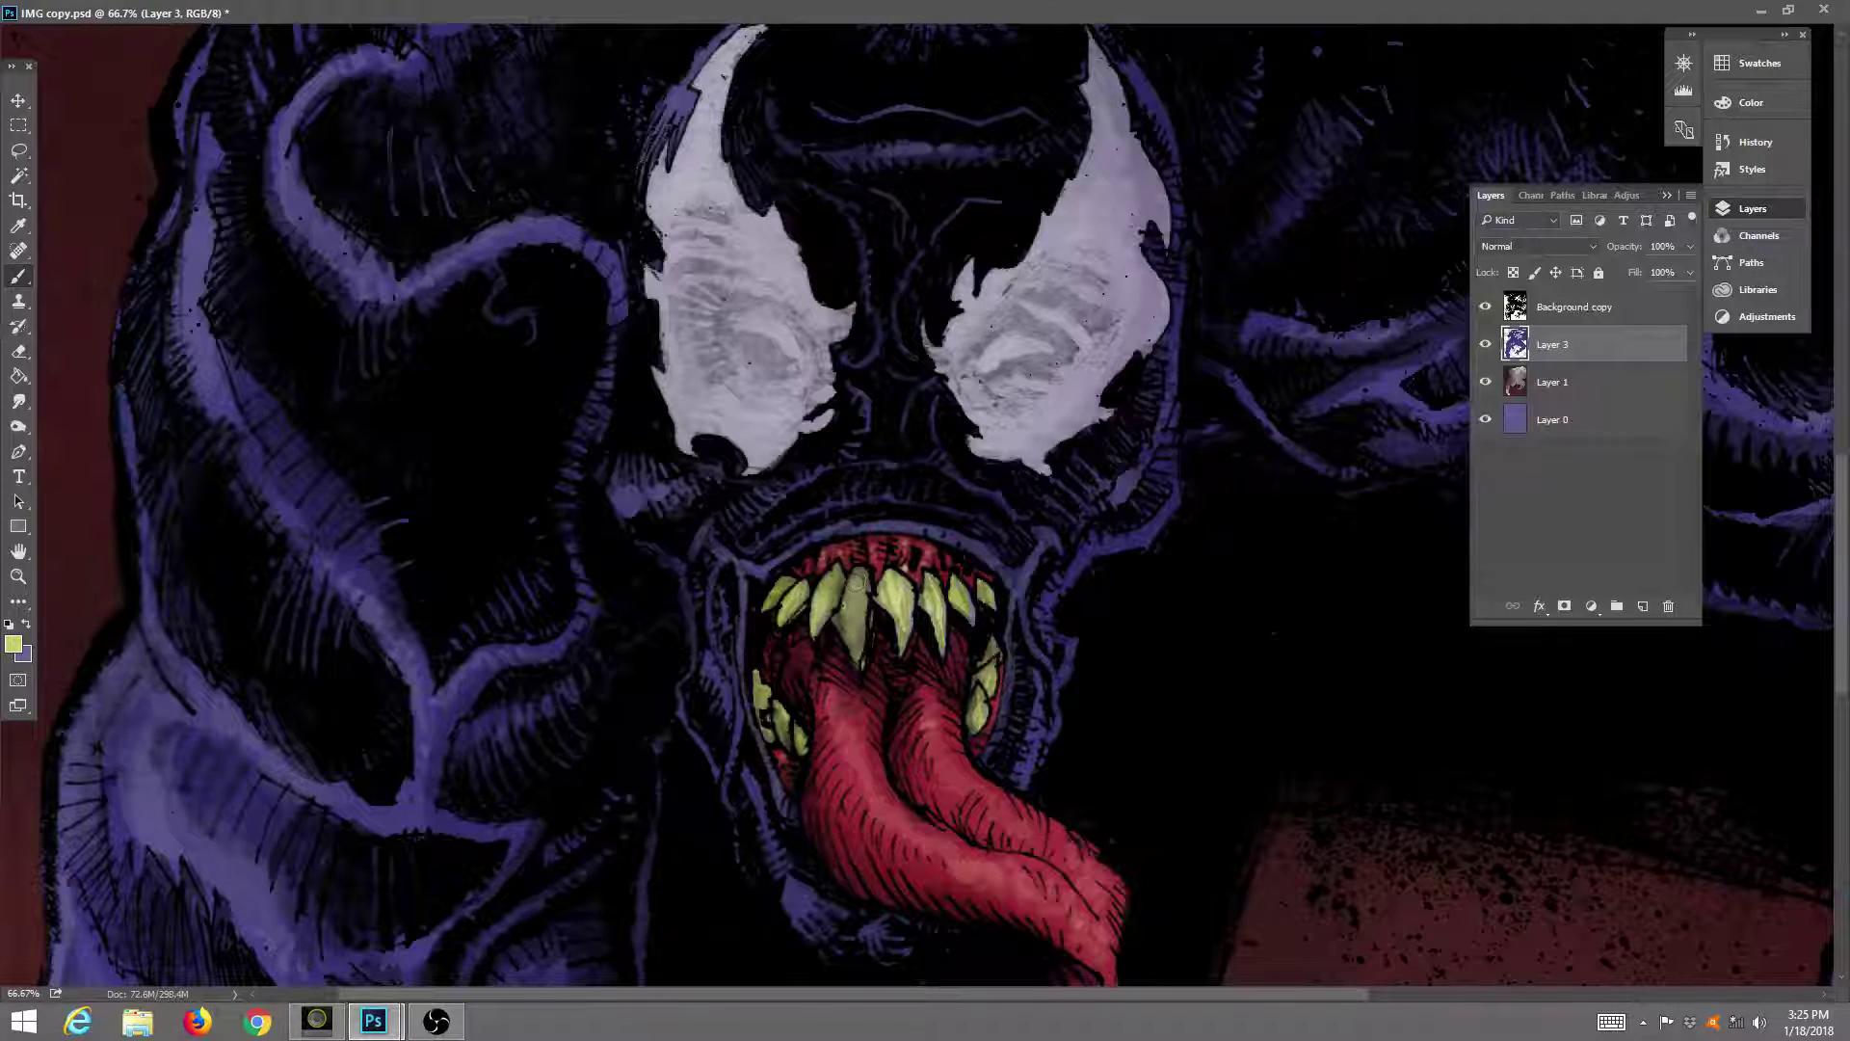
pyautogui.moveTo(857, 582)
pyautogui.mouseDown()
pyautogui.moveTo(857, 629)
pyautogui.moveTo(894, 596)
pyautogui.moveTo(898, 614)
pyautogui.moveTo(830, 591)
pyautogui.mouseUp()
# Pick a saturated red as the foreground colour in the Color Picker.
pyautogui.click(14, 644)
pyautogui.click(1394, 542)
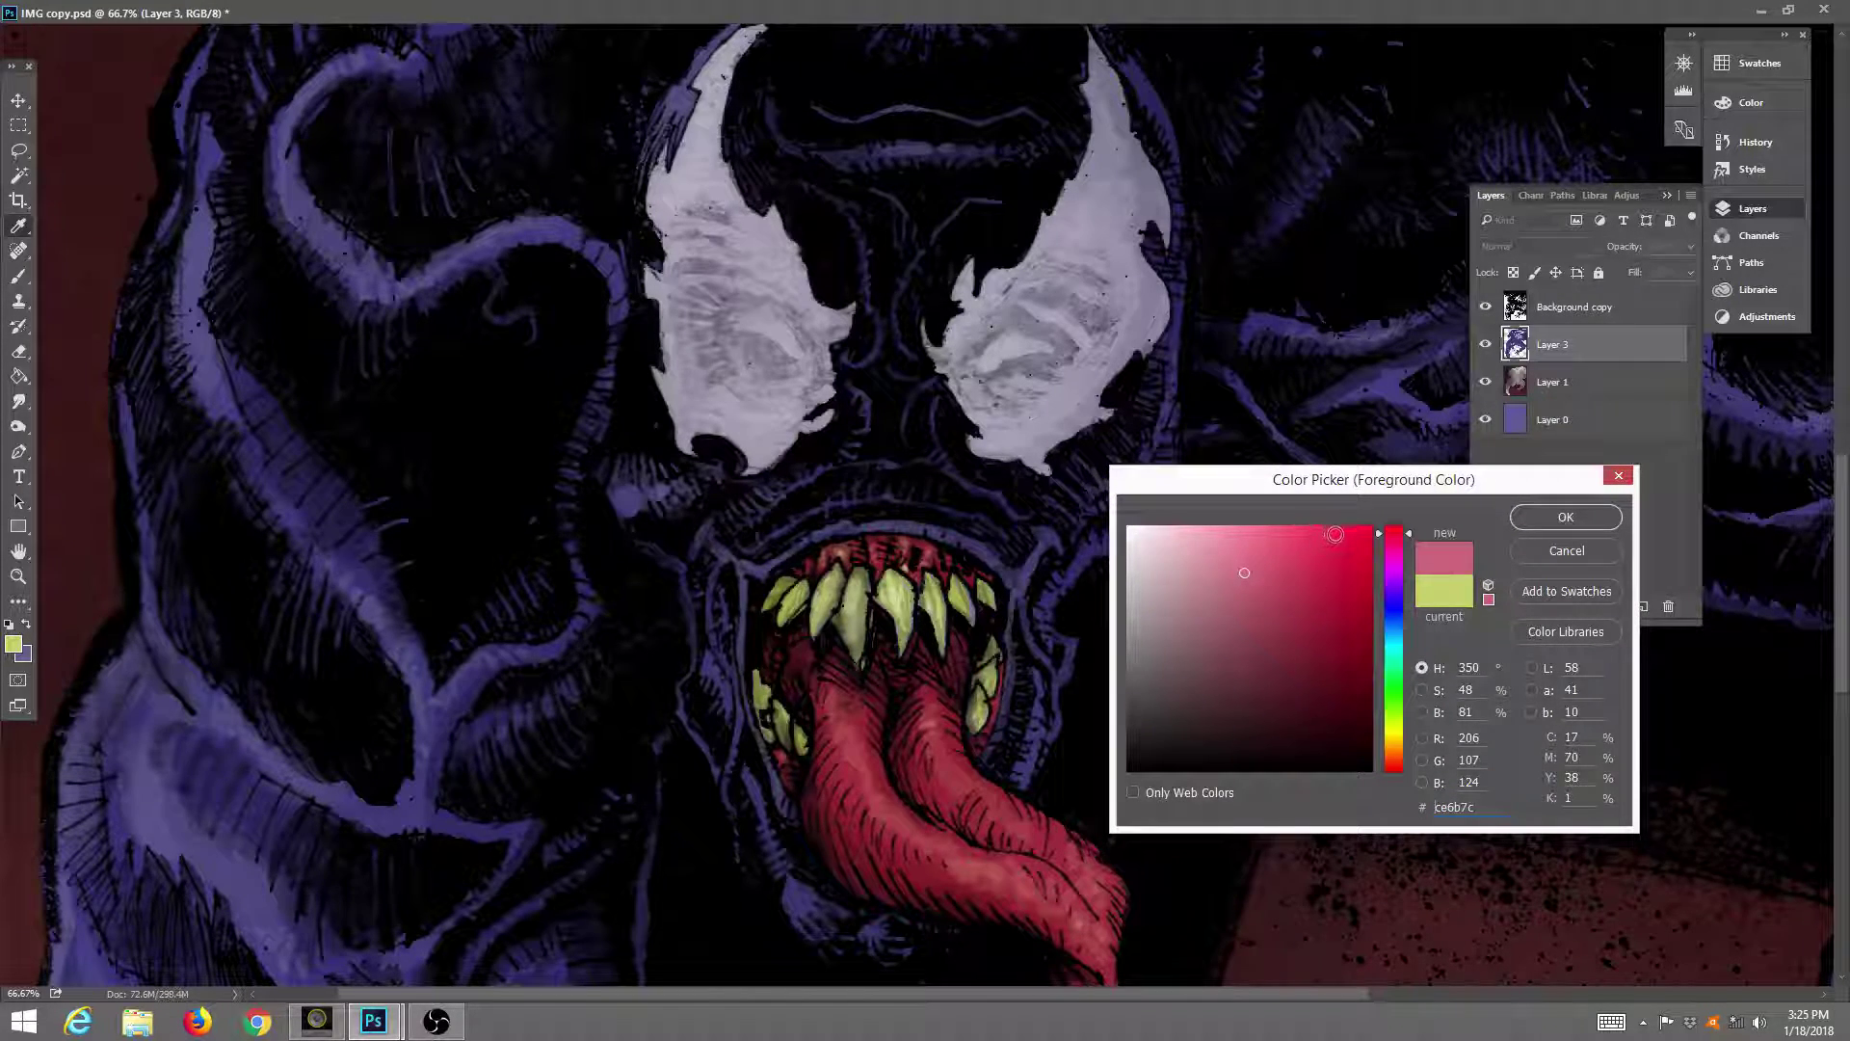
pyautogui.click(1335, 534)
pyautogui.click(1566, 517)
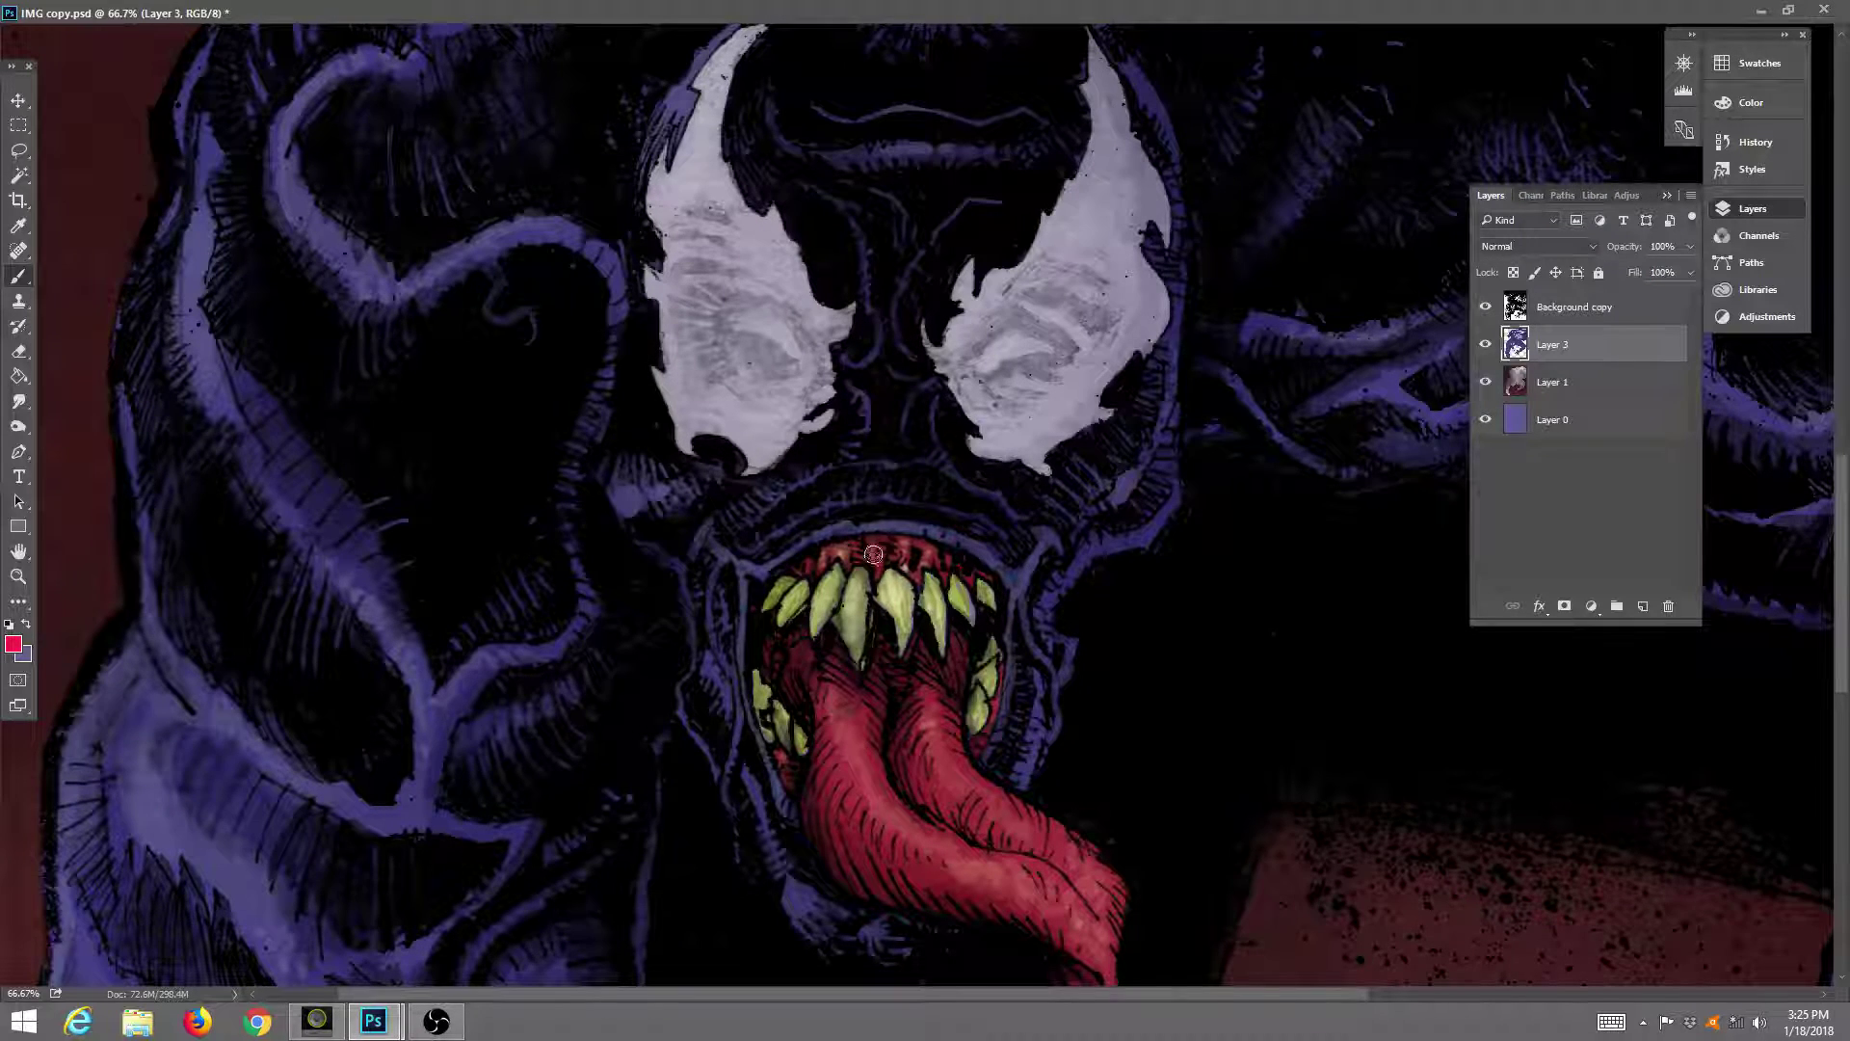
# Brush red and pink highlights onto the gums, tongue, mouth corner and upper lip.
pyautogui.moveTo(873, 554); pyautogui.dragTo(876, 556)
pyautogui.moveTo(958, 774); pyautogui.dragTo(981, 801)
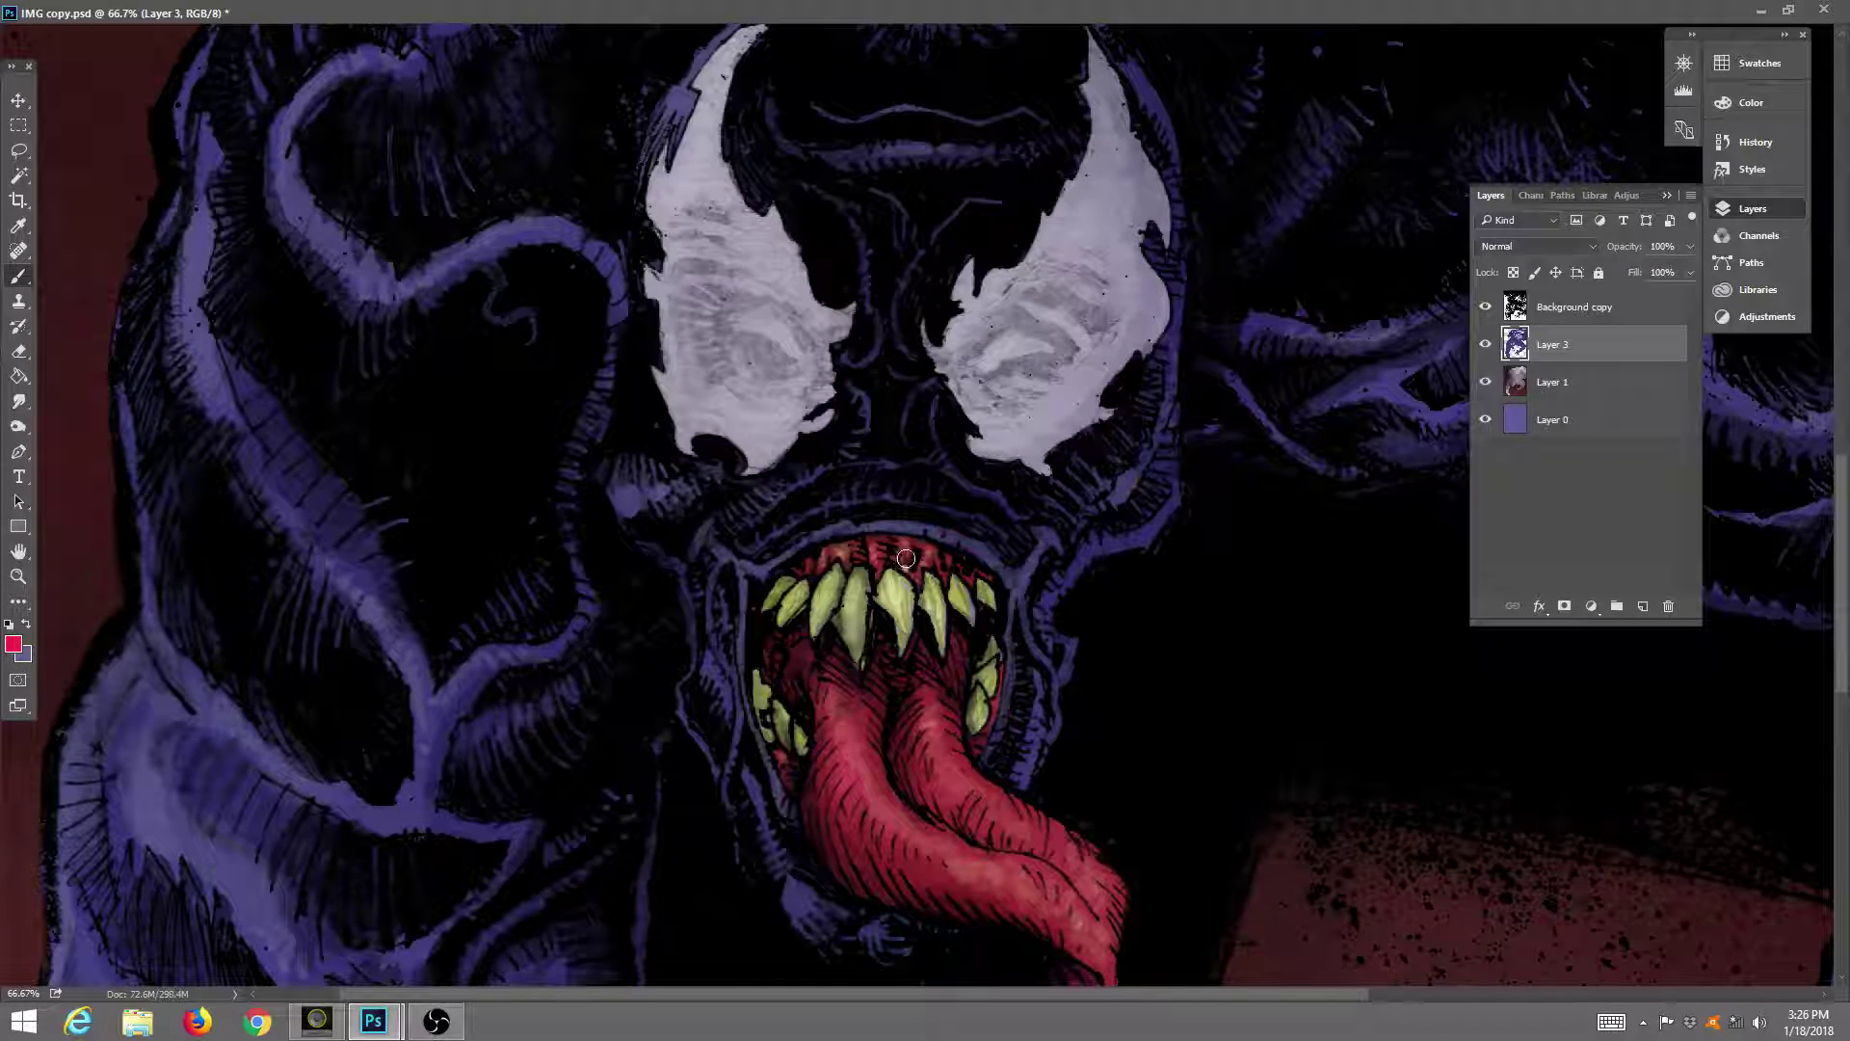
pyautogui.moveTo(906, 559); pyautogui.dragTo(908, 566)
pyautogui.moveTo(708, 535); pyautogui.dragTo(742, 563)
pyautogui.moveTo(807, 542)
pyautogui.mouseDown()
pyautogui.moveTo(977, 547)
pyautogui.moveTo(946, 533)
pyautogui.moveTo(995, 568)
pyautogui.moveTo(948, 528)
pyautogui.moveTo(813, 540)
pyautogui.mouseUp()
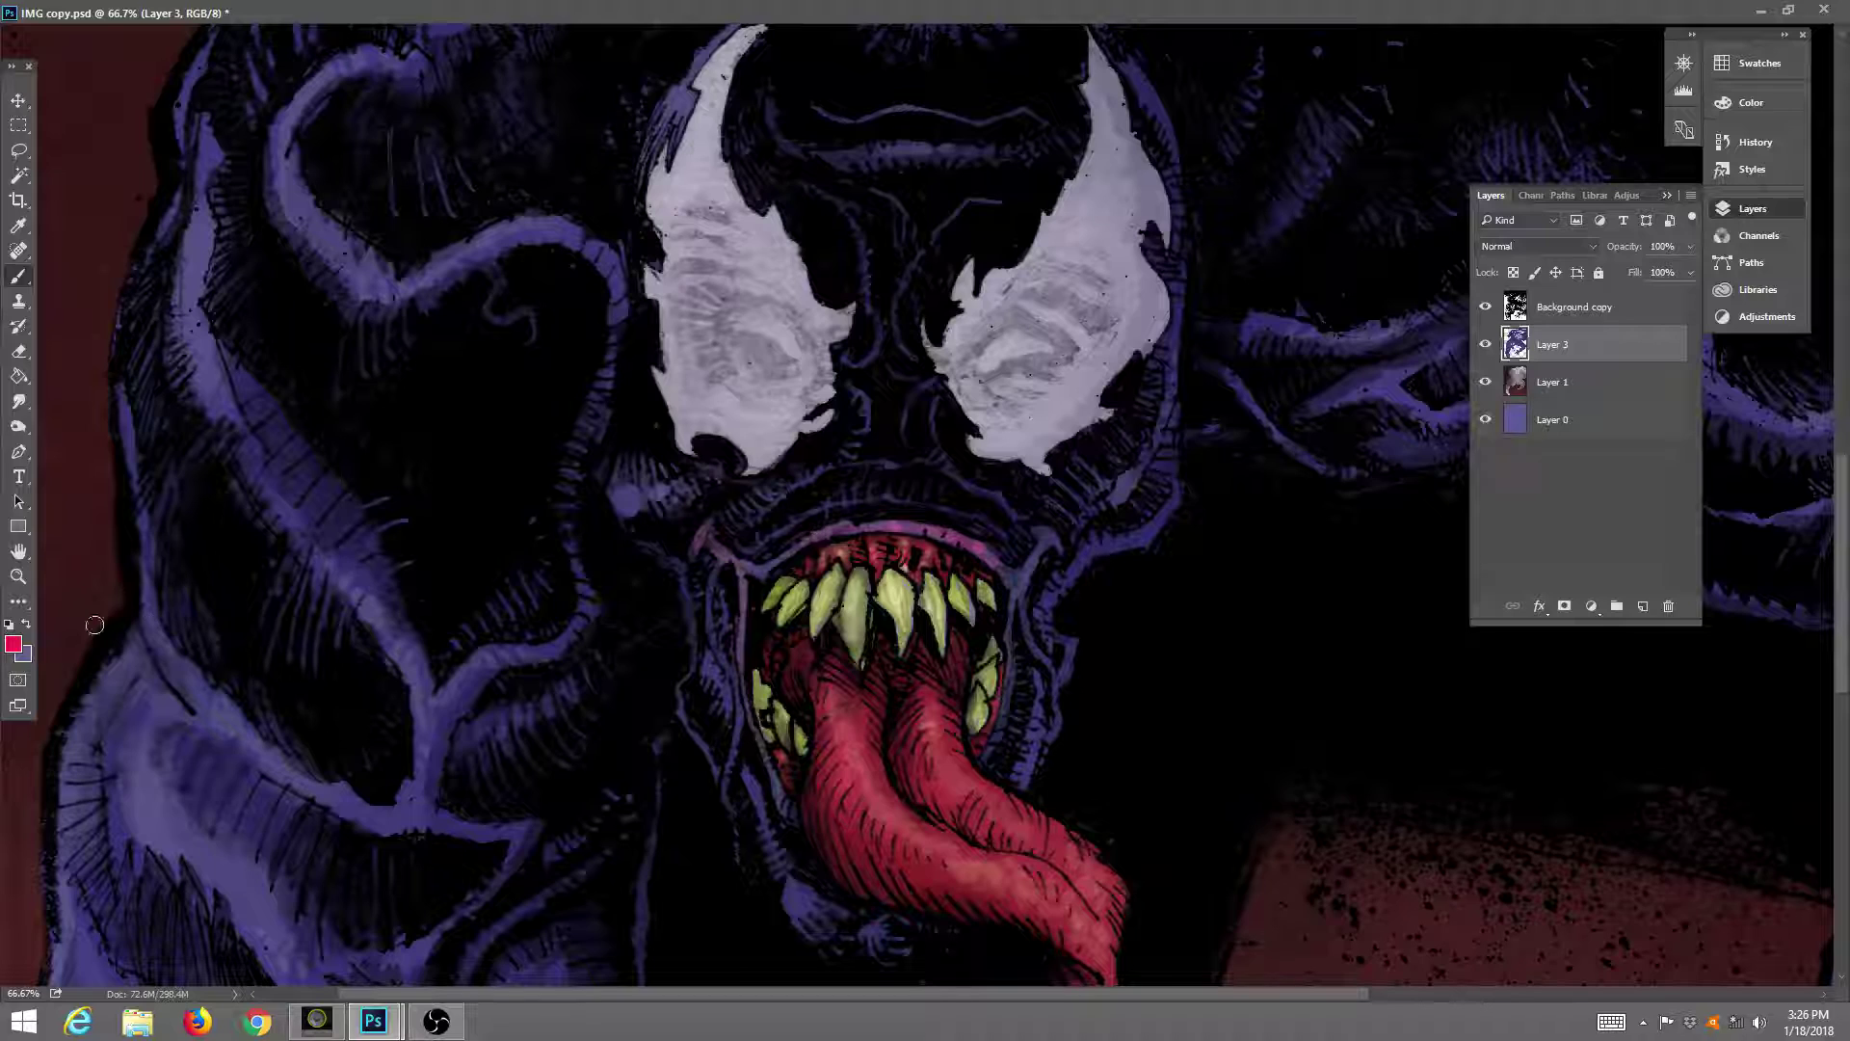
# Lighten the gum line along the right mouth edge with purple, then take the Smudge tool.
pyautogui.click(26, 624)
pyautogui.moveTo(1050, 546)
pyautogui.mouseDown()
pyautogui.moveTo(1014, 593)
pyautogui.moveTo(1014, 577)
pyautogui.moveTo(1011, 649)
pyautogui.moveTo(1007, 618)
pyautogui.moveTo(975, 623)
pyautogui.moveTo(958, 591)
pyautogui.mouseUp()
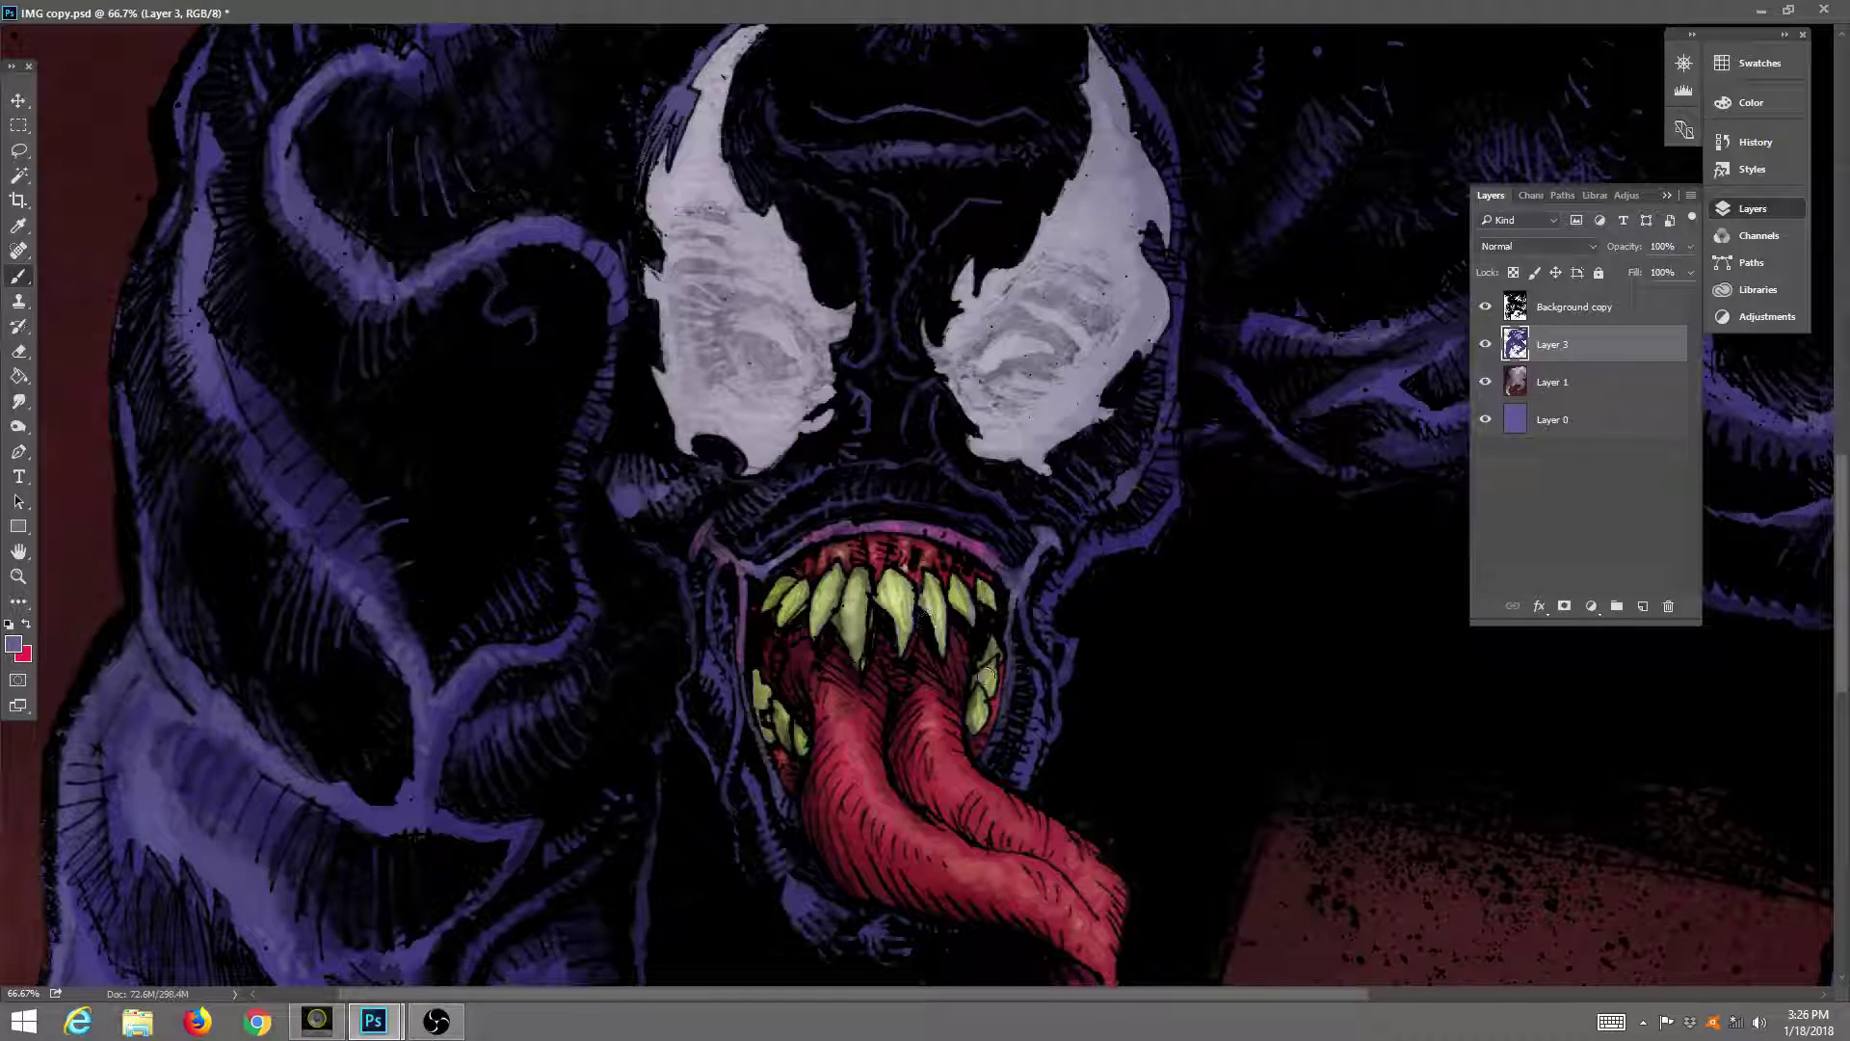
pyautogui.click(18, 401)
# Return to the Brush with a recently used tip, maximize the document, and make red the foreground.
pyautogui.click(18, 277)
pyautogui.click(1789, 11)
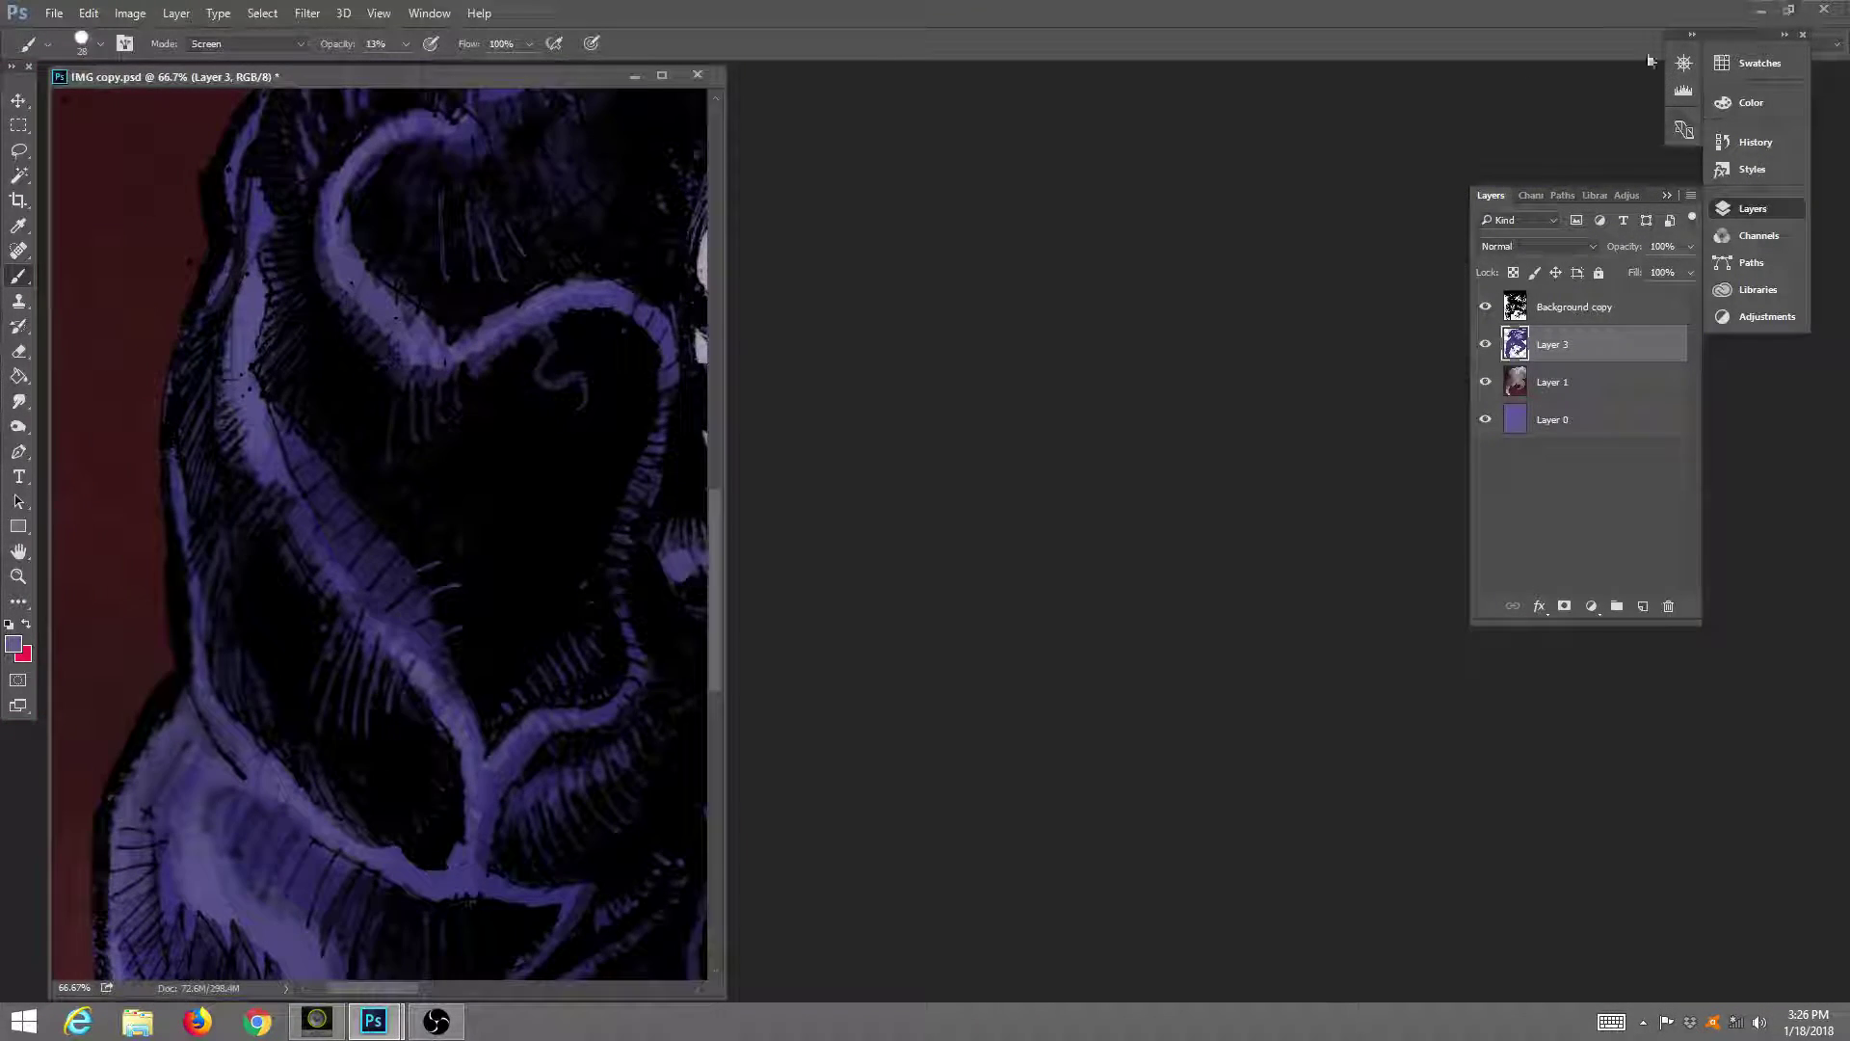
pyautogui.click(82, 41)
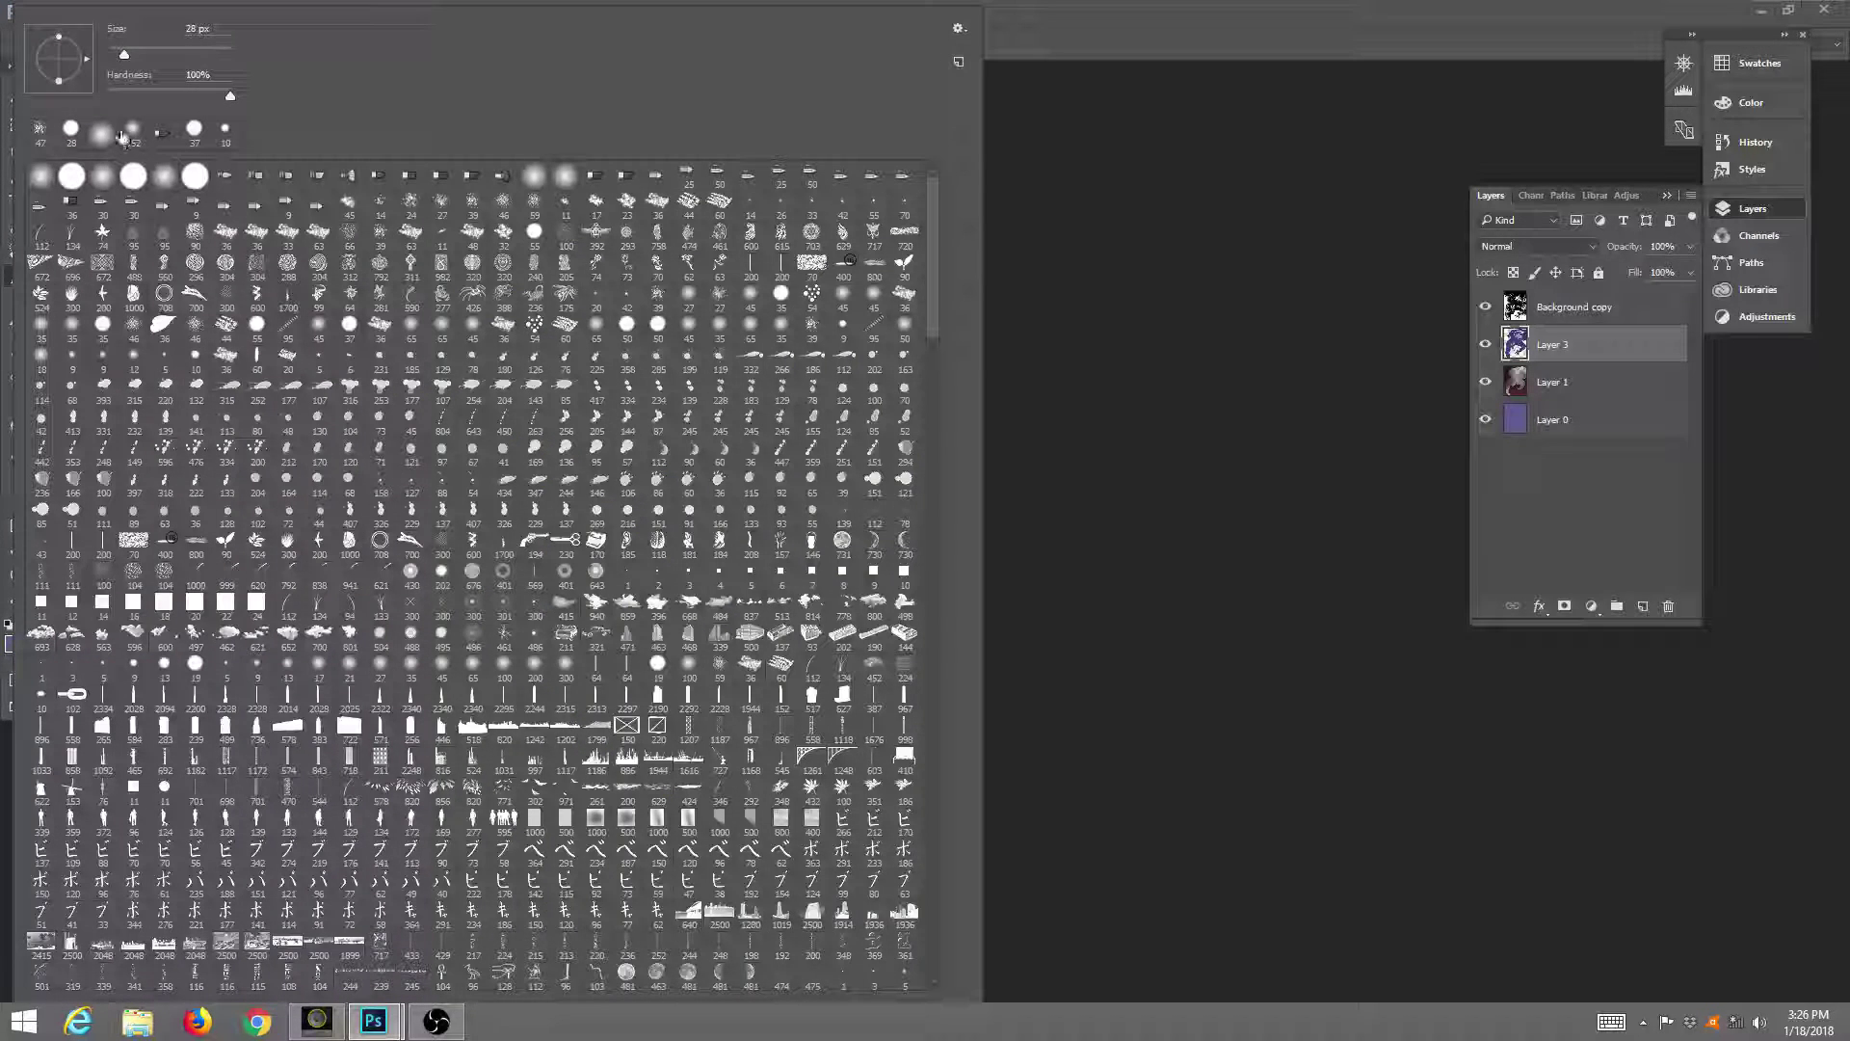
pyautogui.click(166, 133)
pyautogui.click(1044, 15)
pyautogui.click(662, 75)
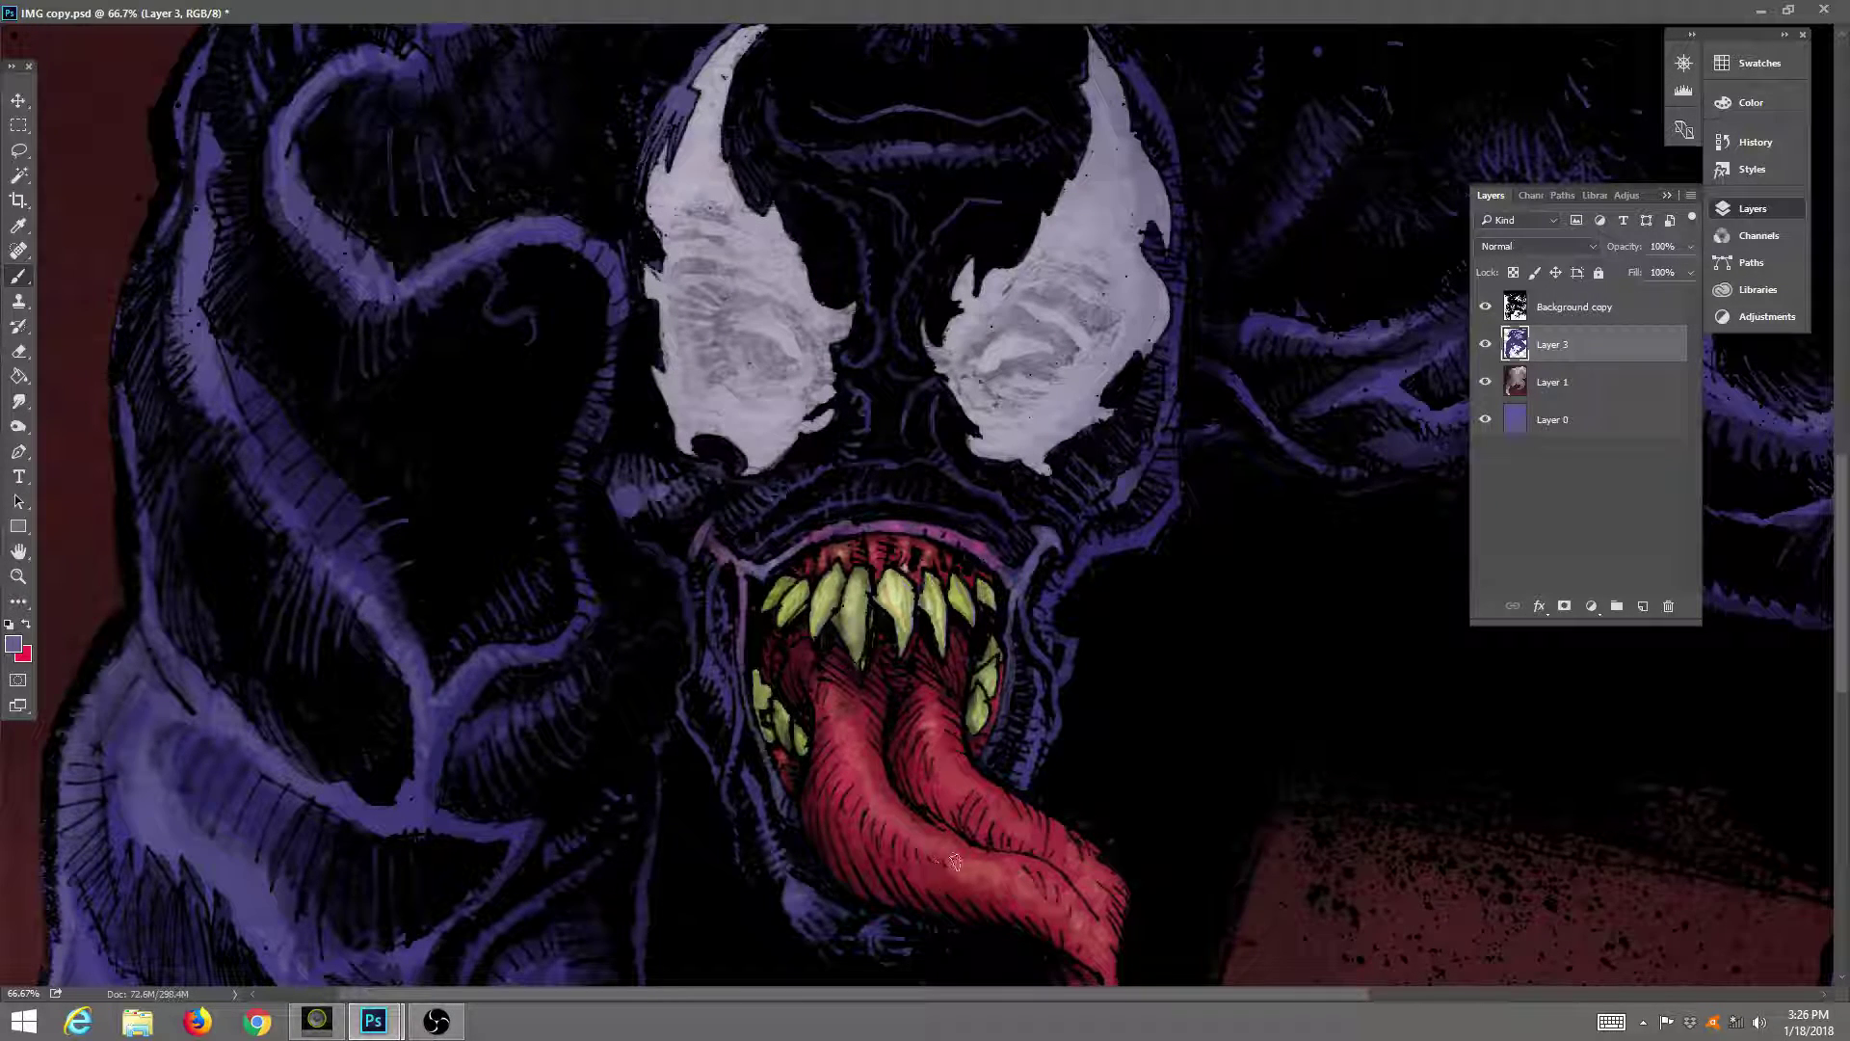
pyautogui.click(28, 626)
# Fit the artwork on screen, maximize it, and zoom in to inspect the lower-right claw.
pyautogui.click(1790, 11)
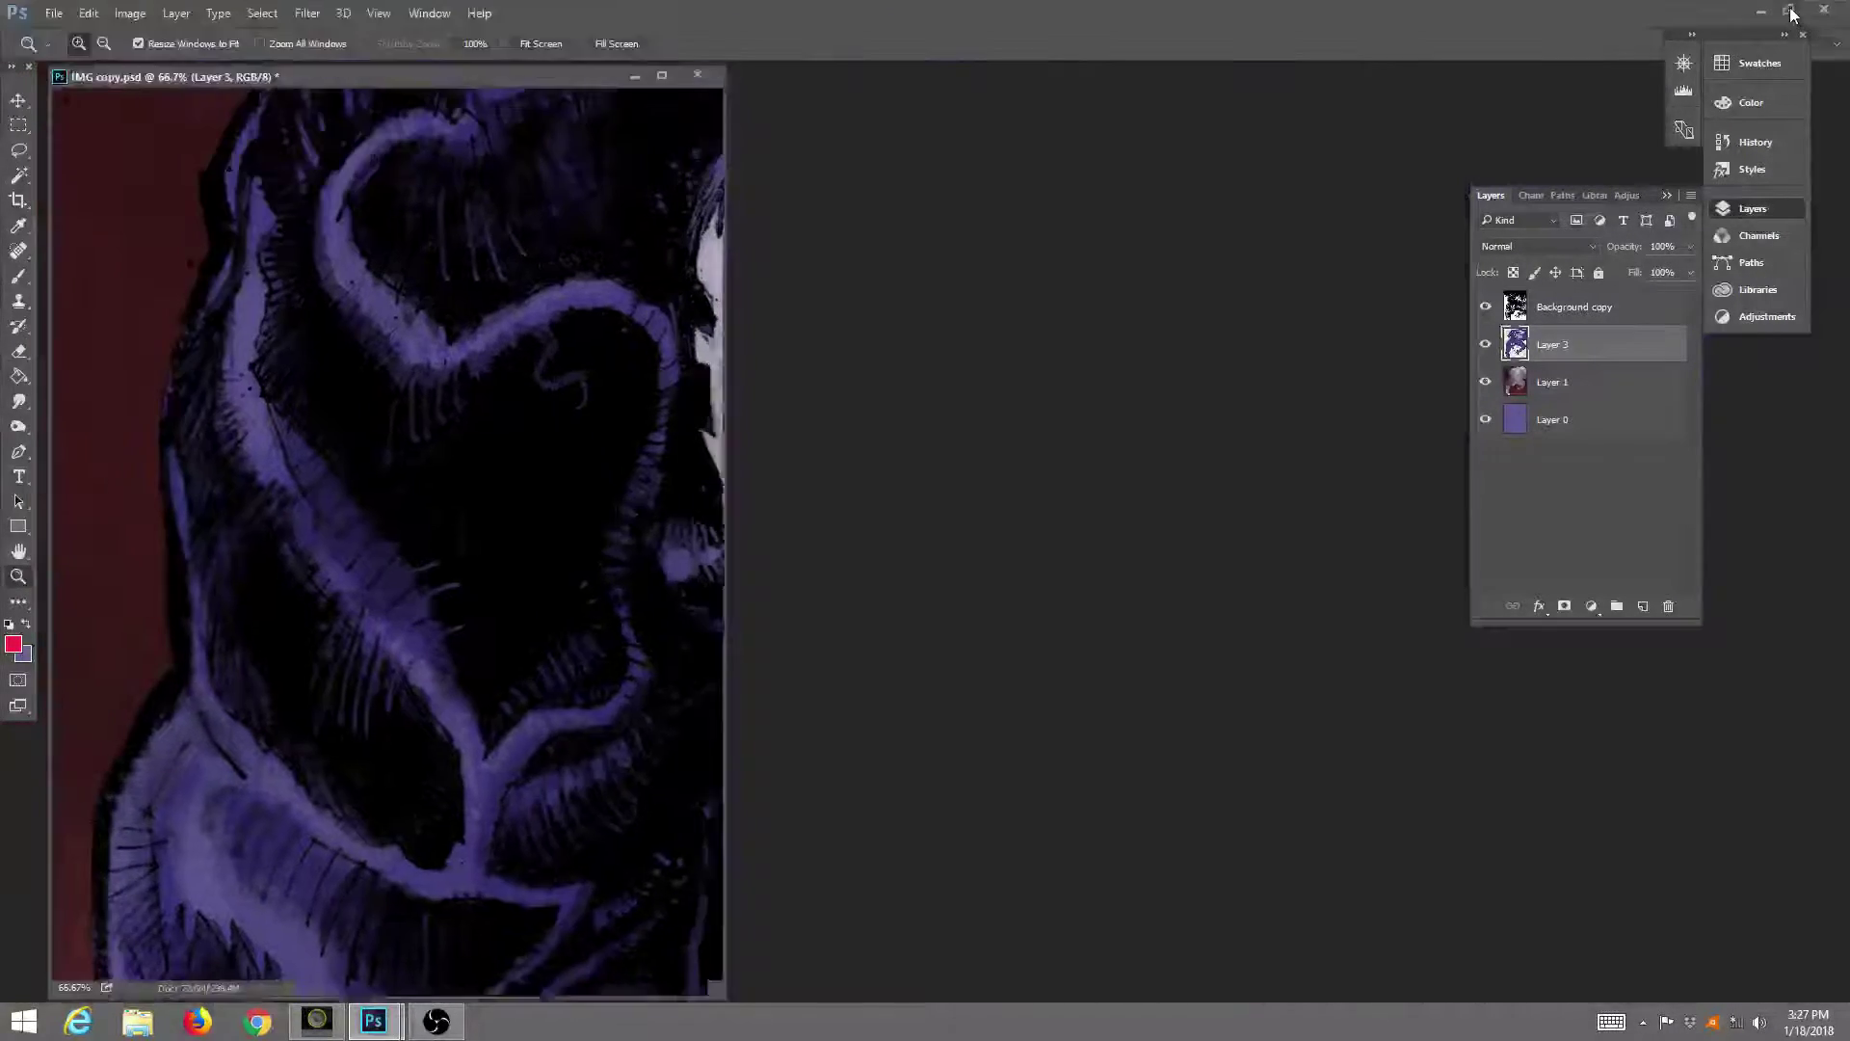
pyautogui.click(542, 44)
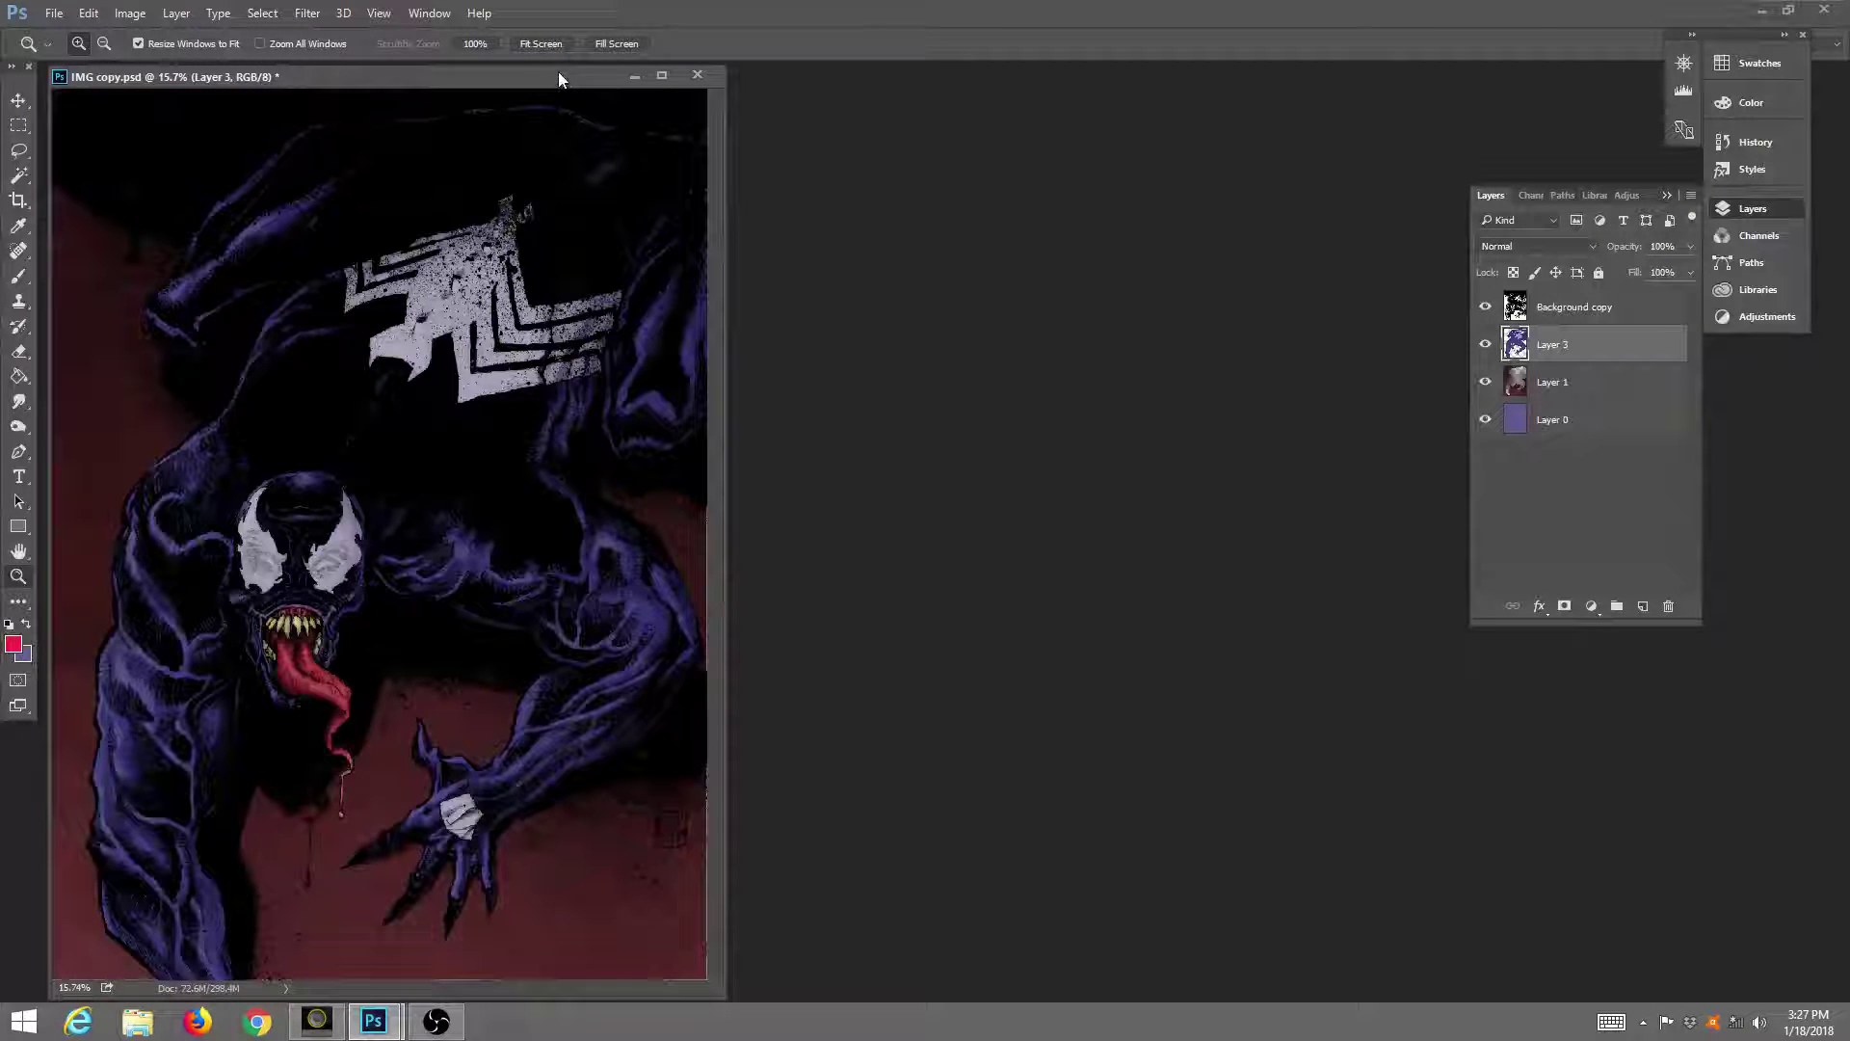
pyautogui.click(662, 76)
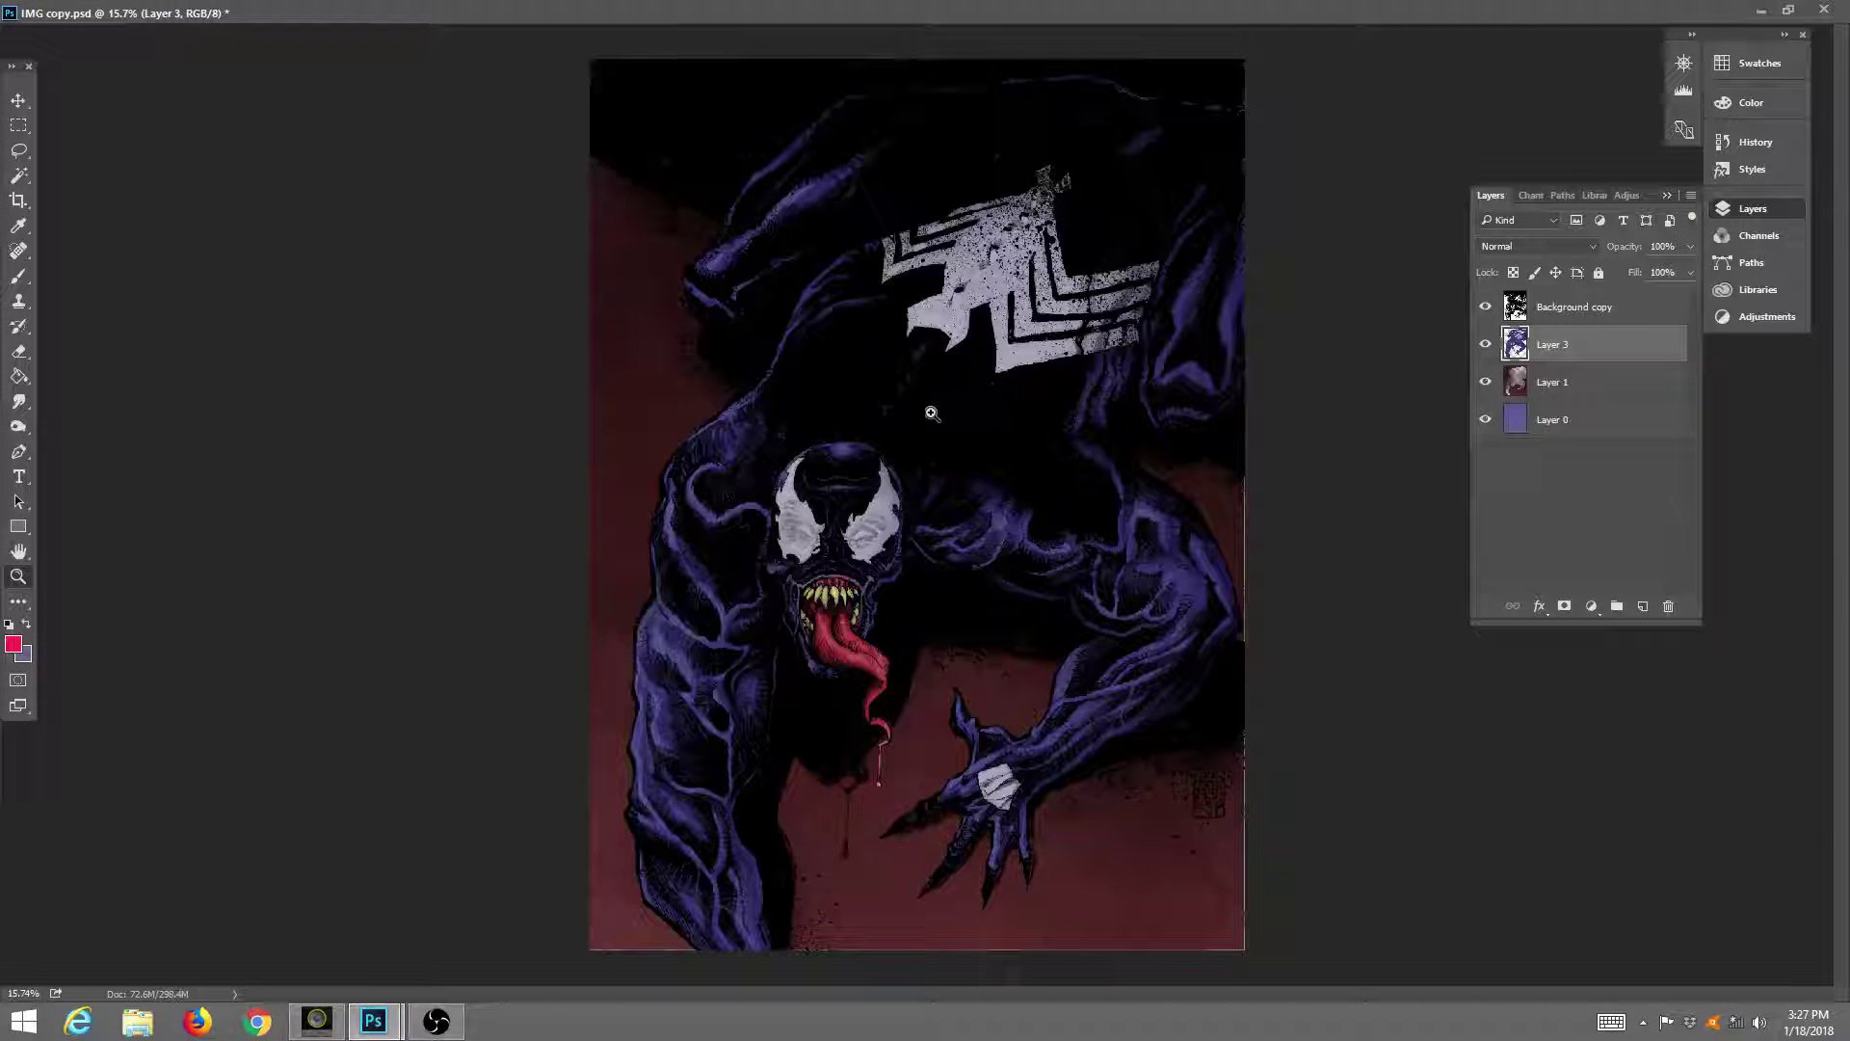
pyautogui.click(1126, 838)
pyautogui.click(1136, 856)
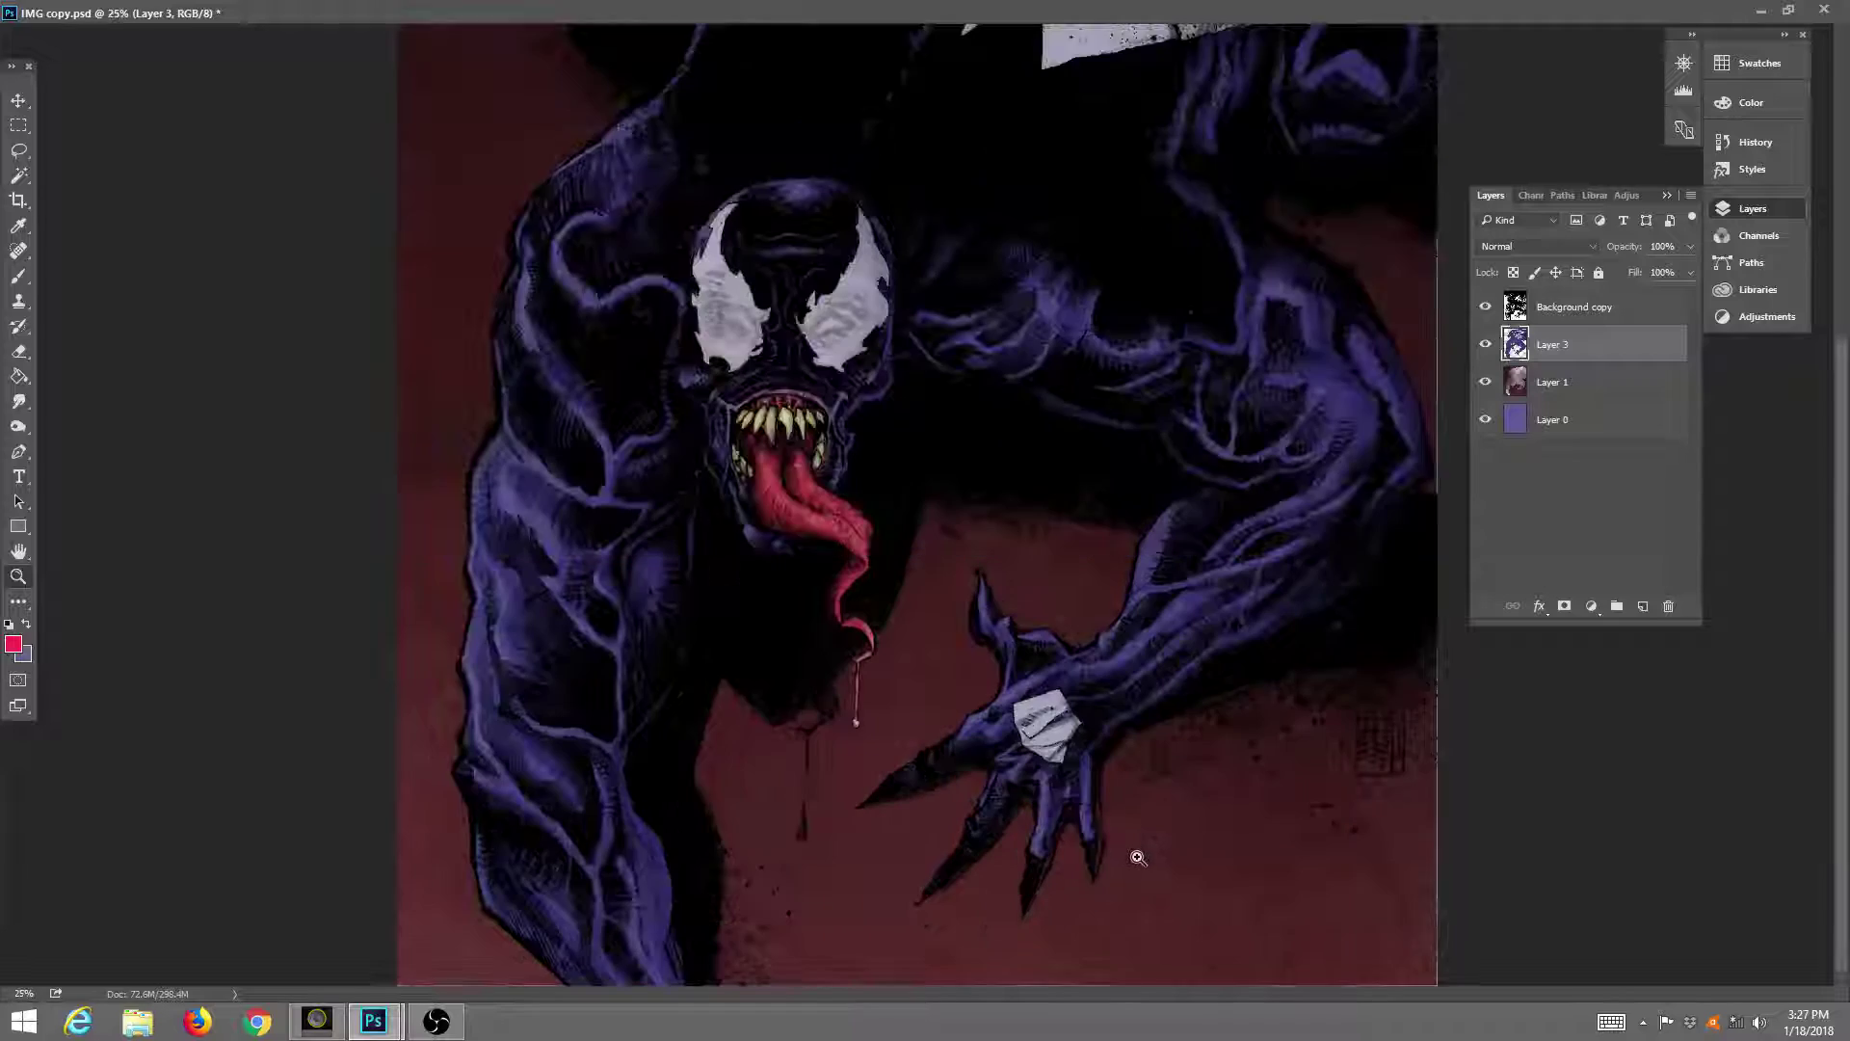
pyautogui.click(1156, 872)
pyautogui.click(1619, 750)
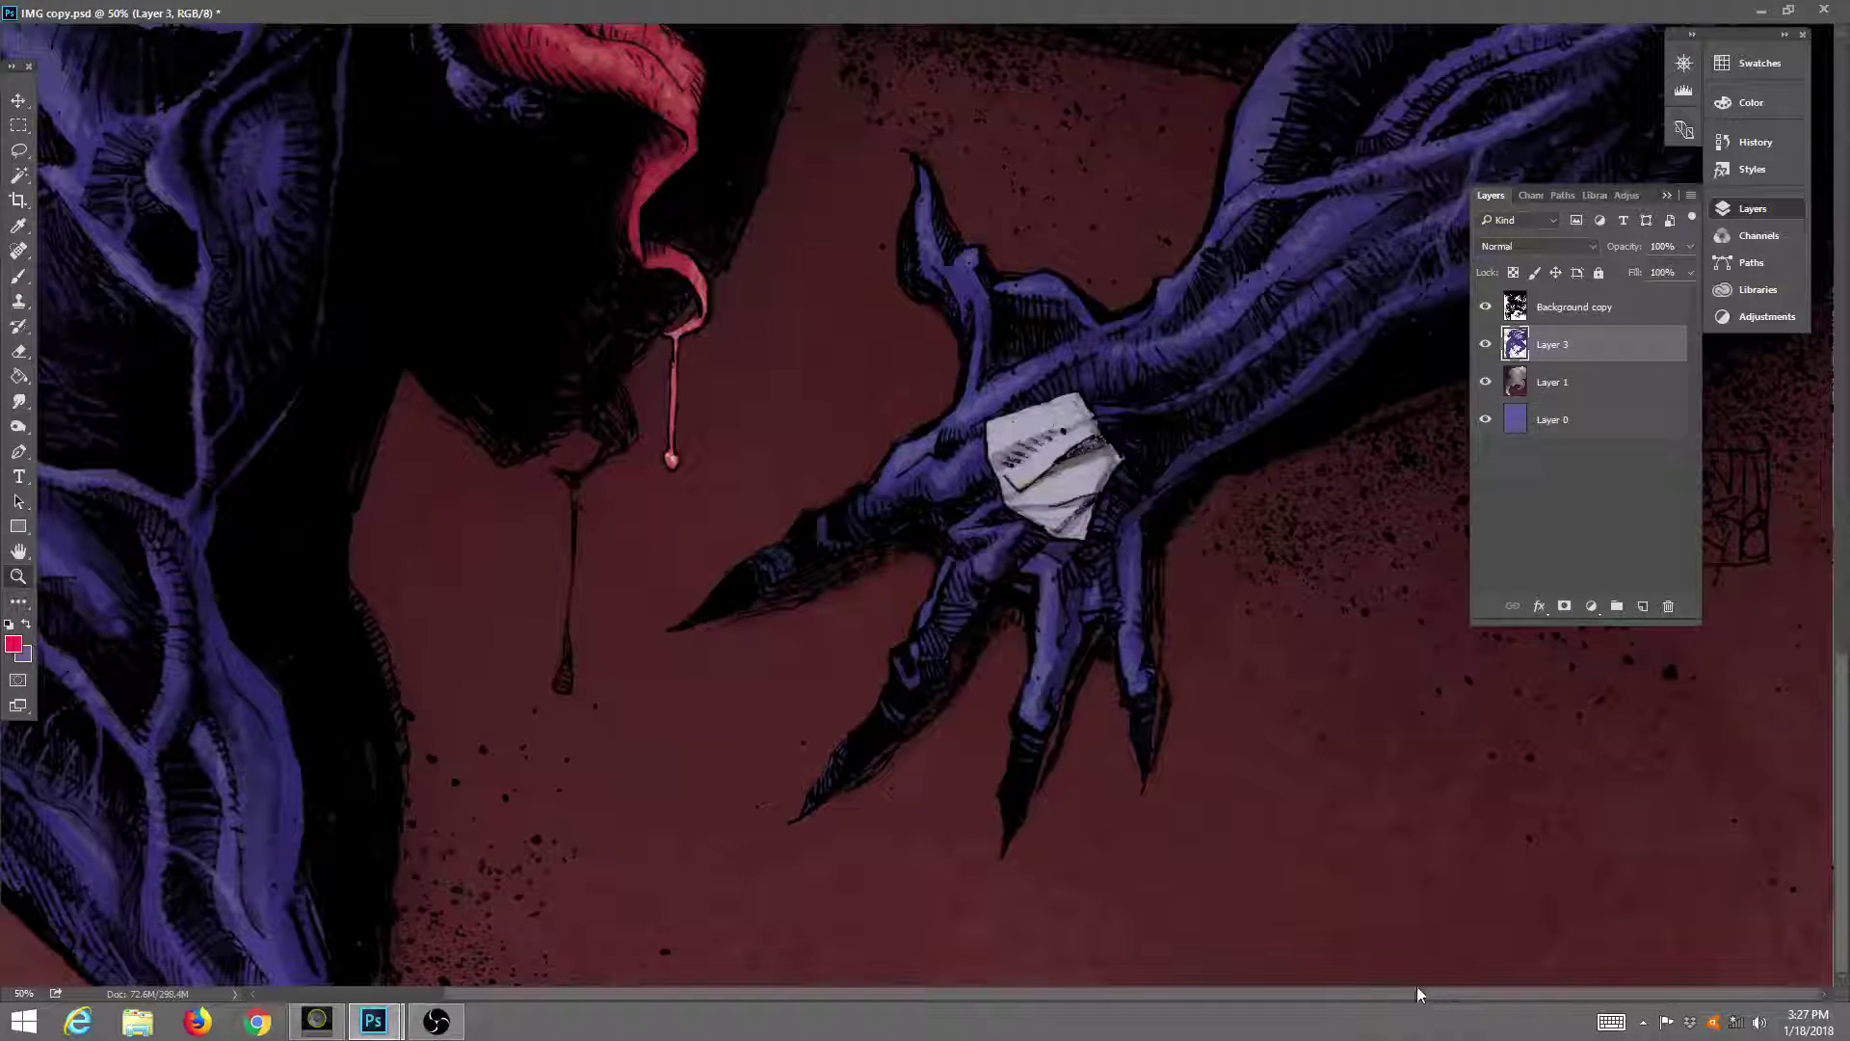
pyautogui.moveTo(1297, 886); pyautogui.dragTo(1027, 907)
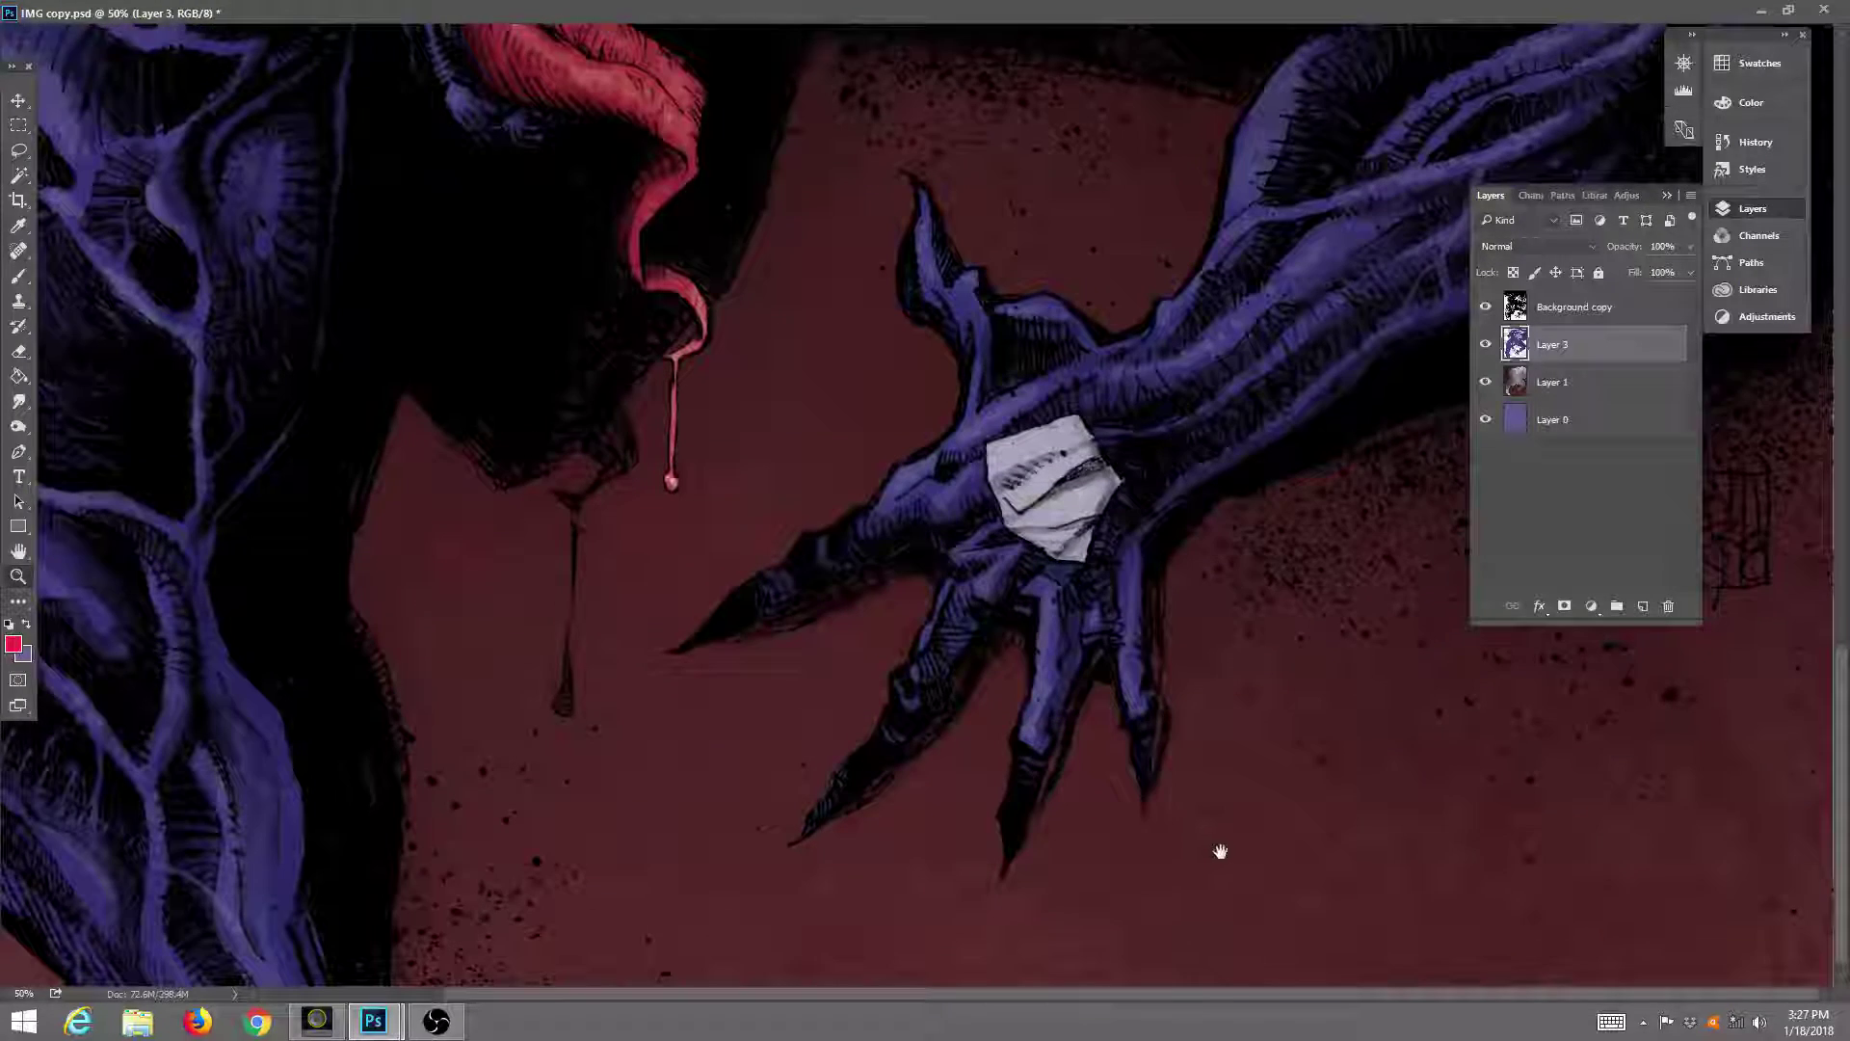
pyautogui.scroll(-1, 1220, 852)
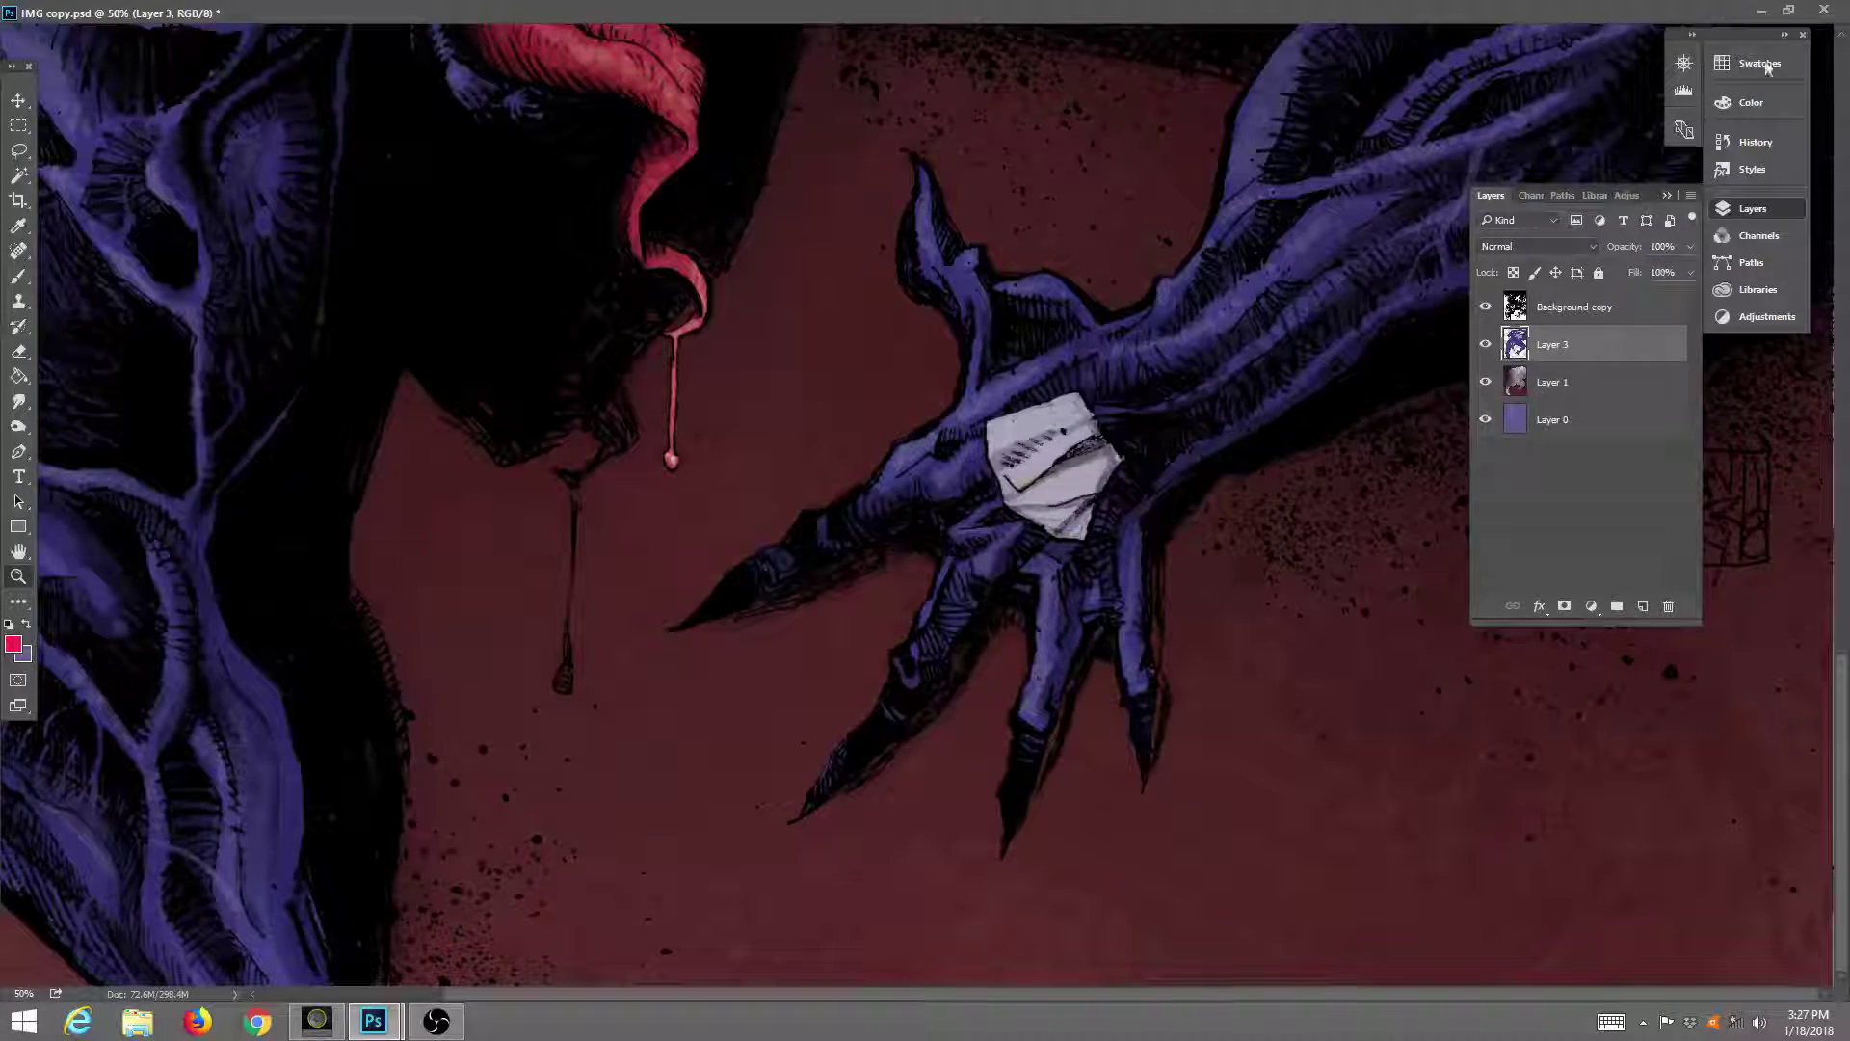
# Refit the view, zoom to 200% on the background splatter, then pan toward the top.
pyautogui.click(1789, 9)
pyautogui.click(541, 43)
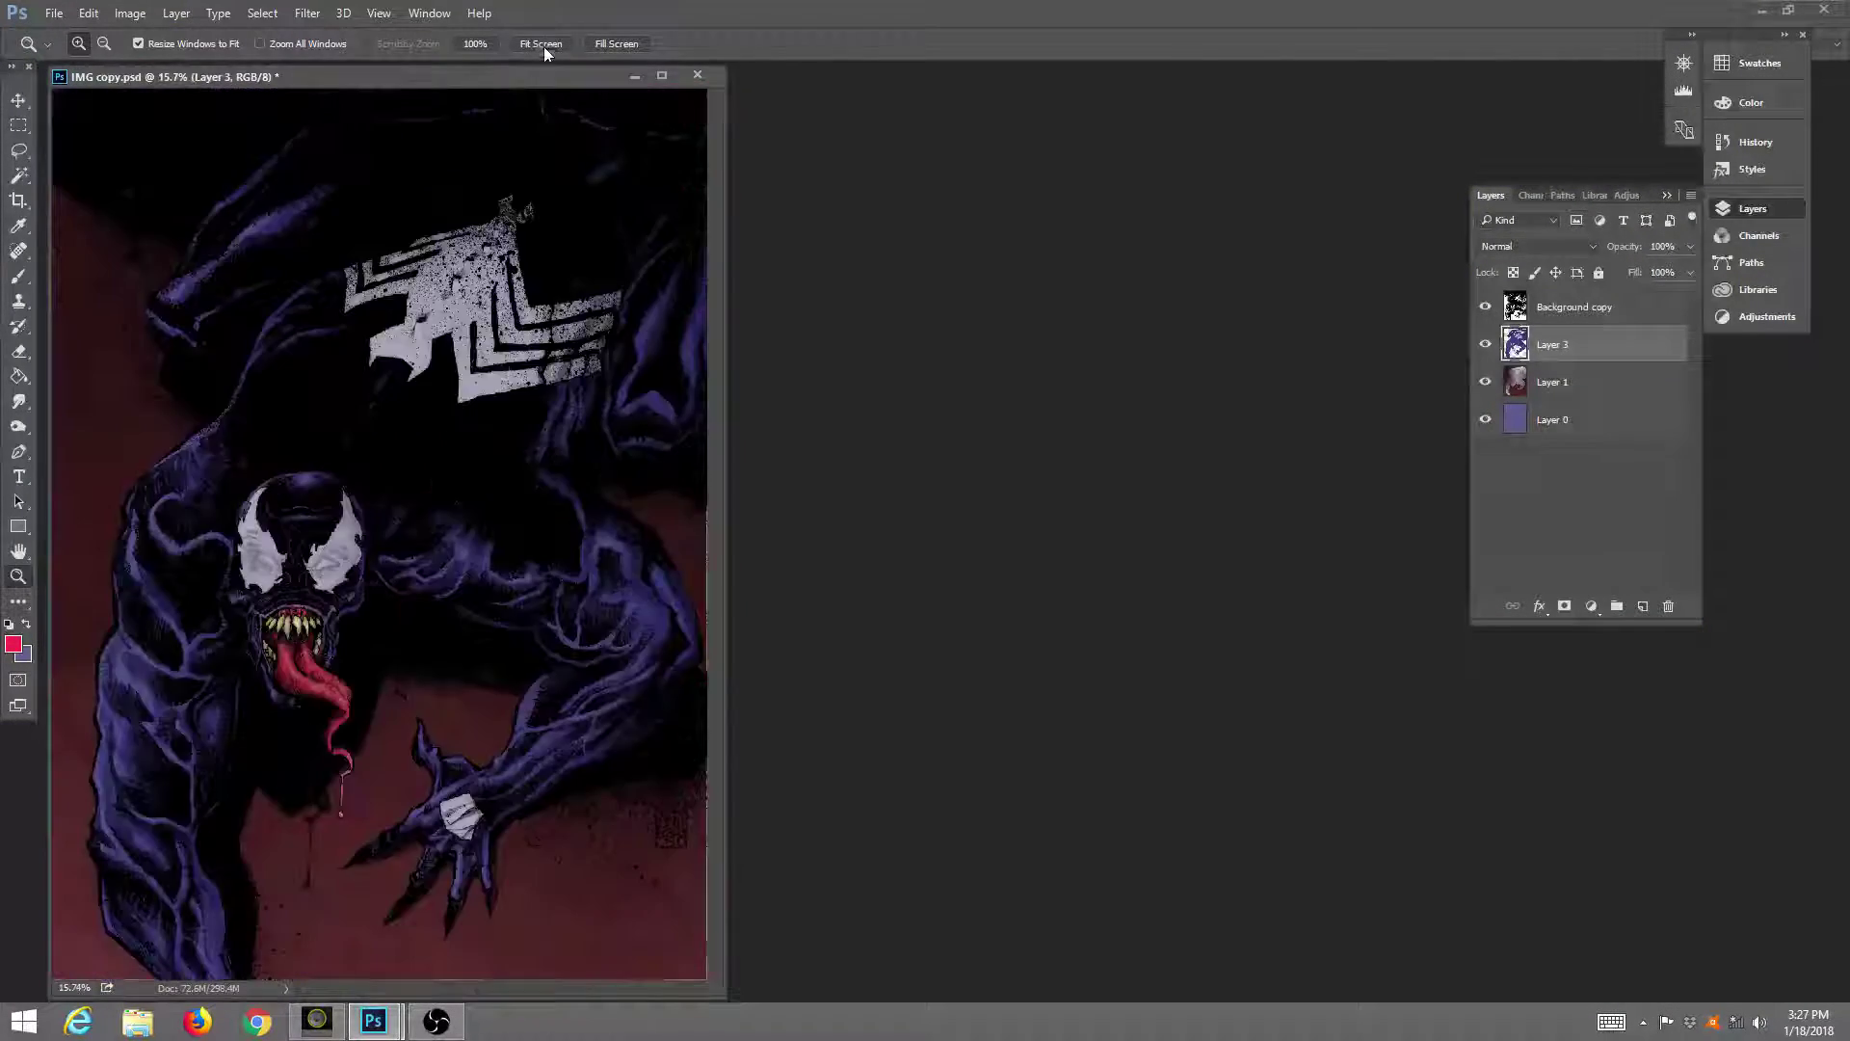
pyautogui.click(678, 809)
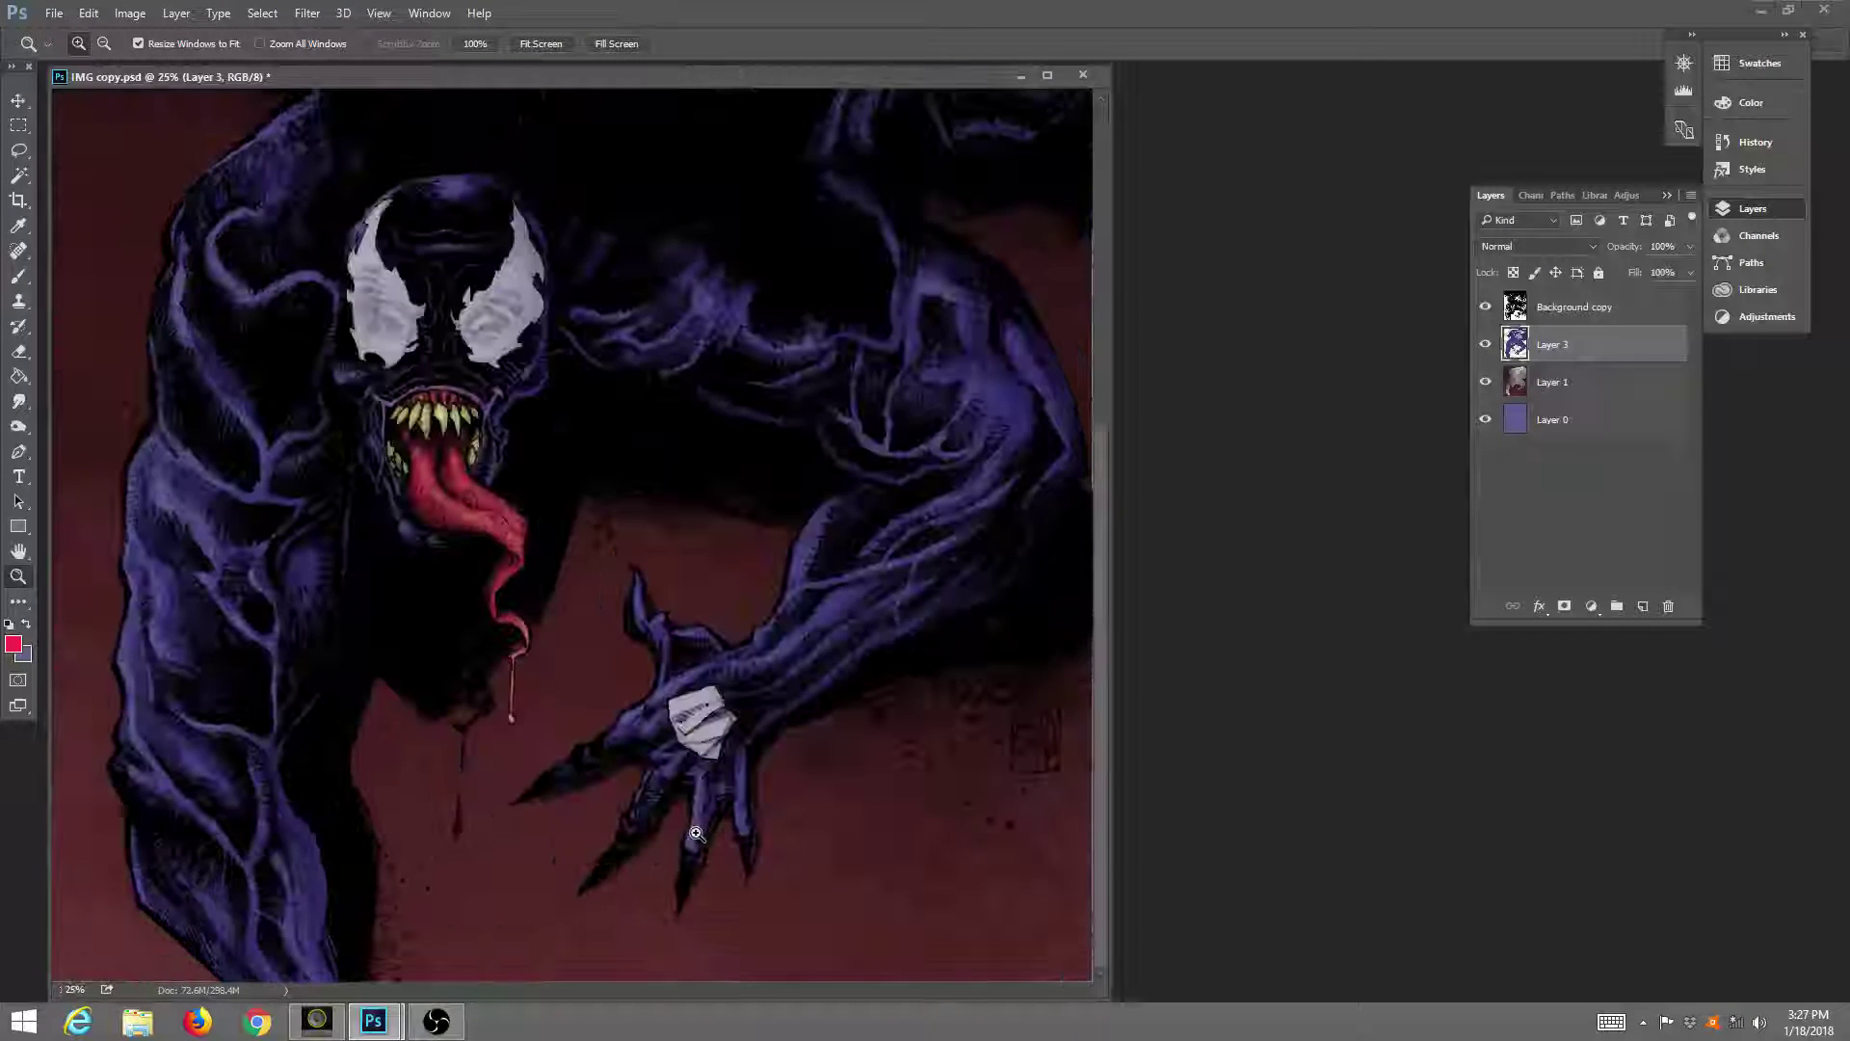
pyautogui.click(1004, 960)
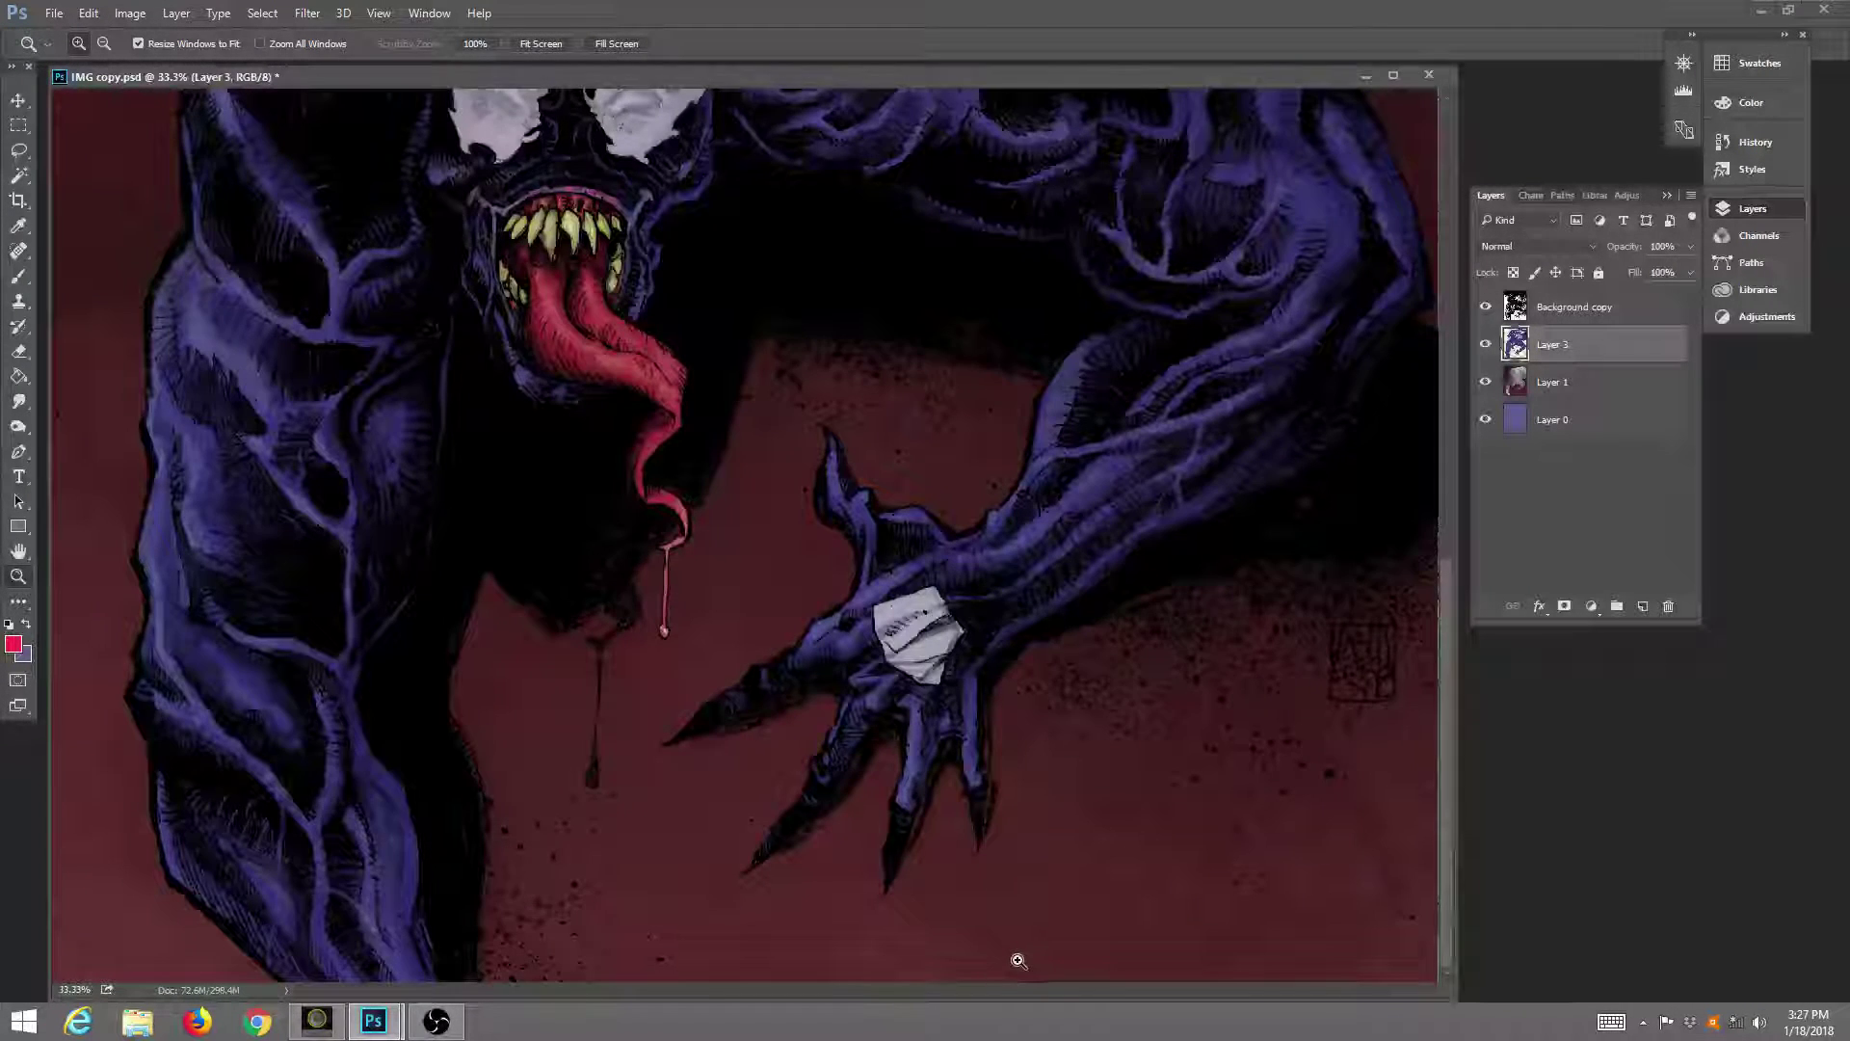
pyautogui.click(1019, 963)
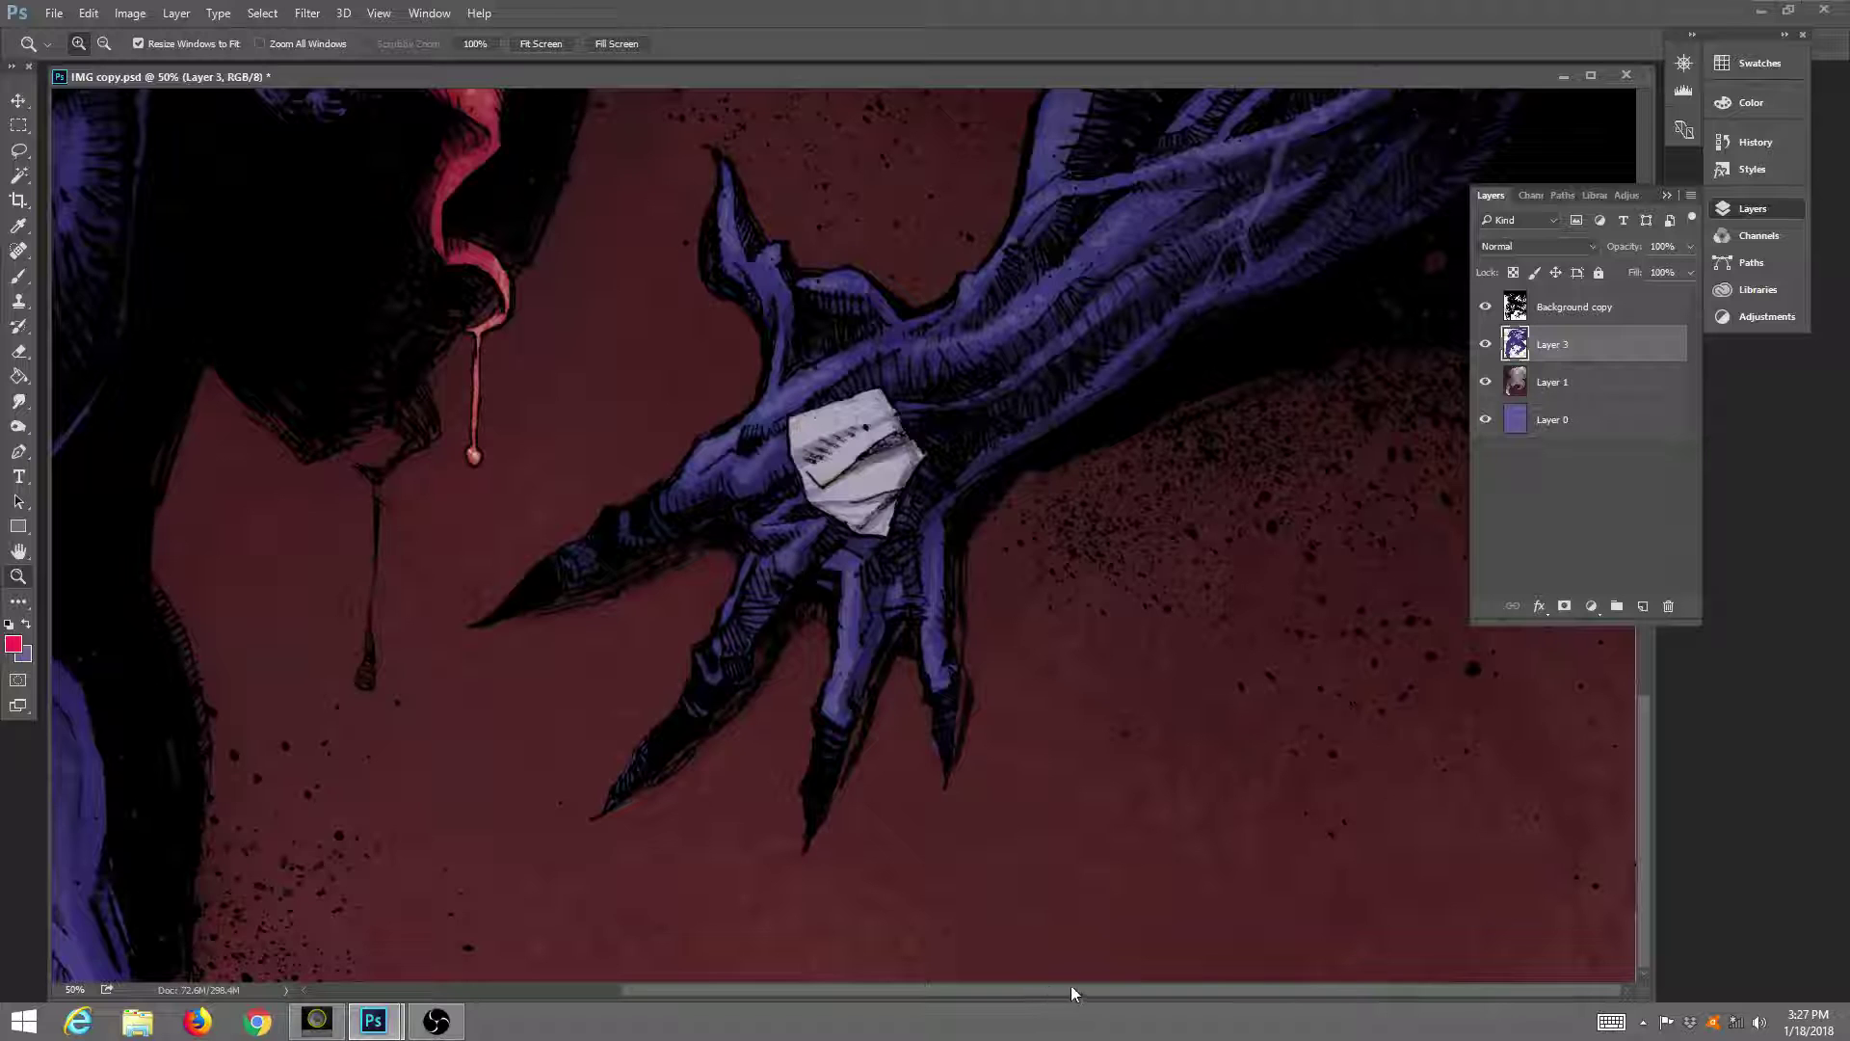
pyautogui.click(1574, 887)
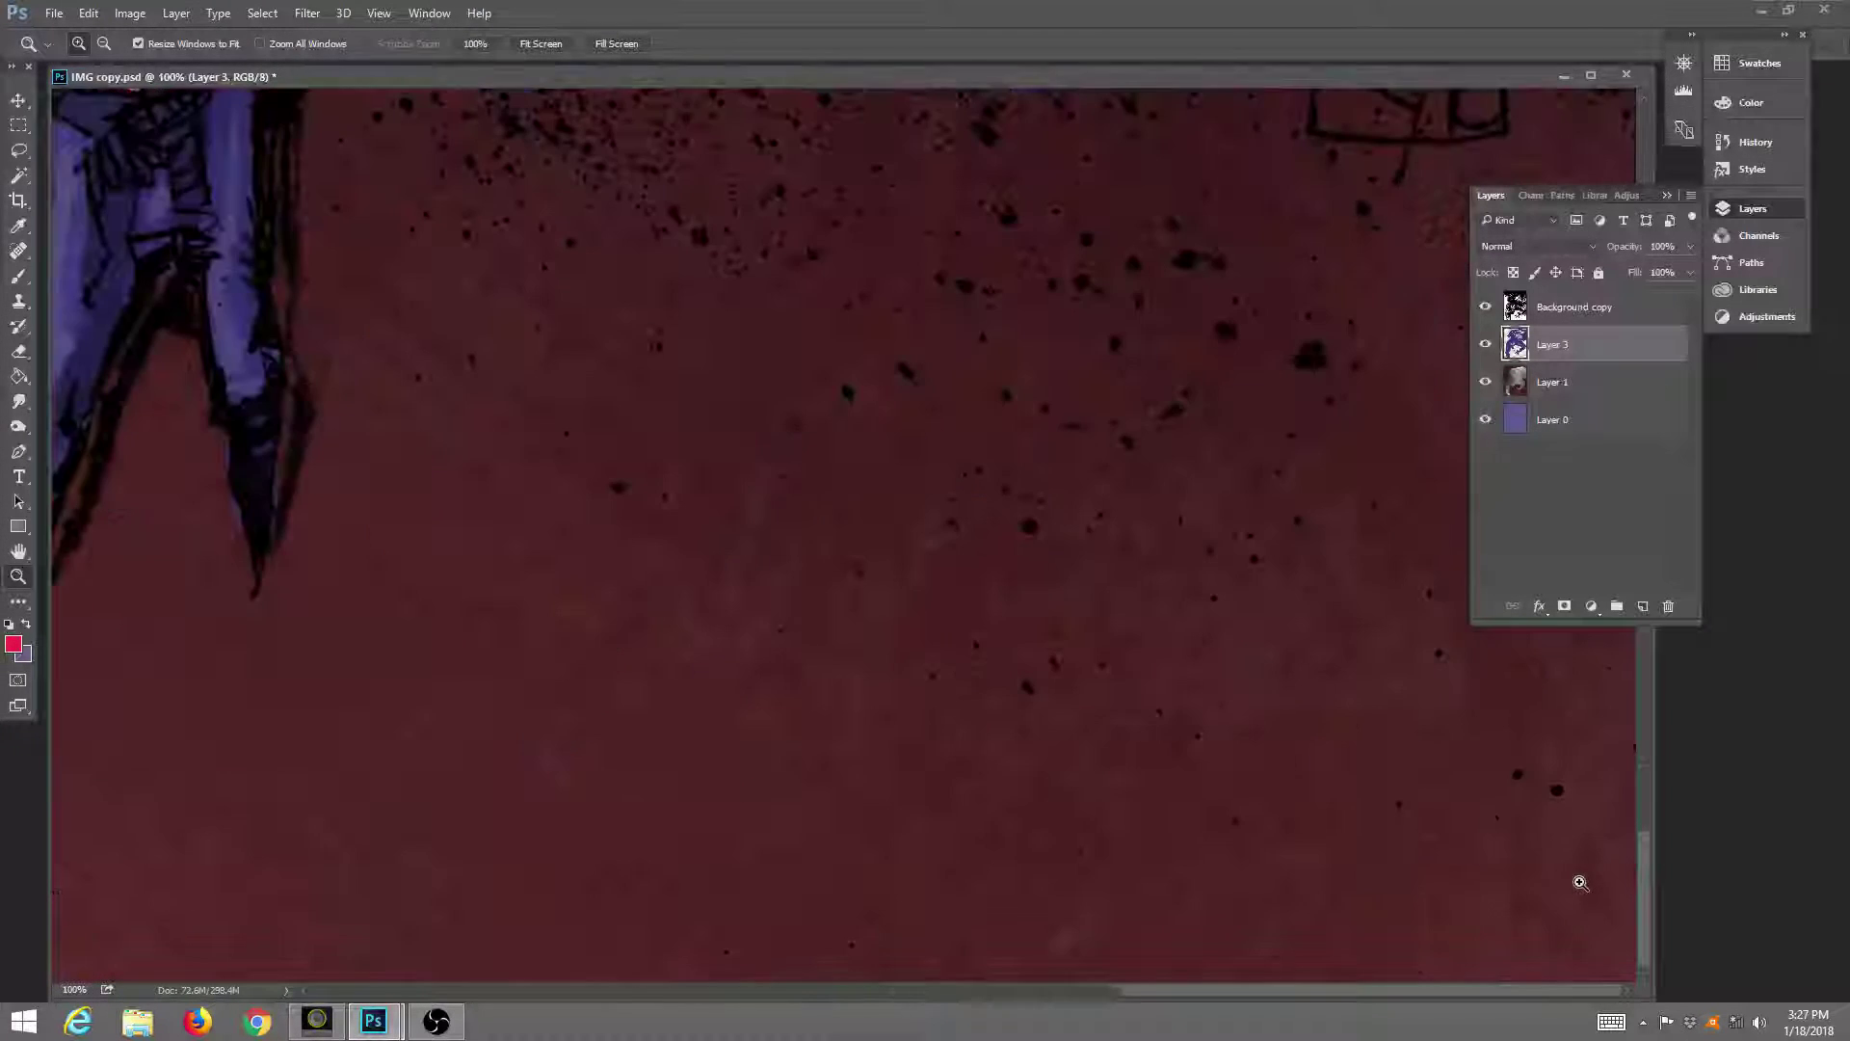
pyautogui.click(1573, 887)
pyautogui.click(1648, 859)
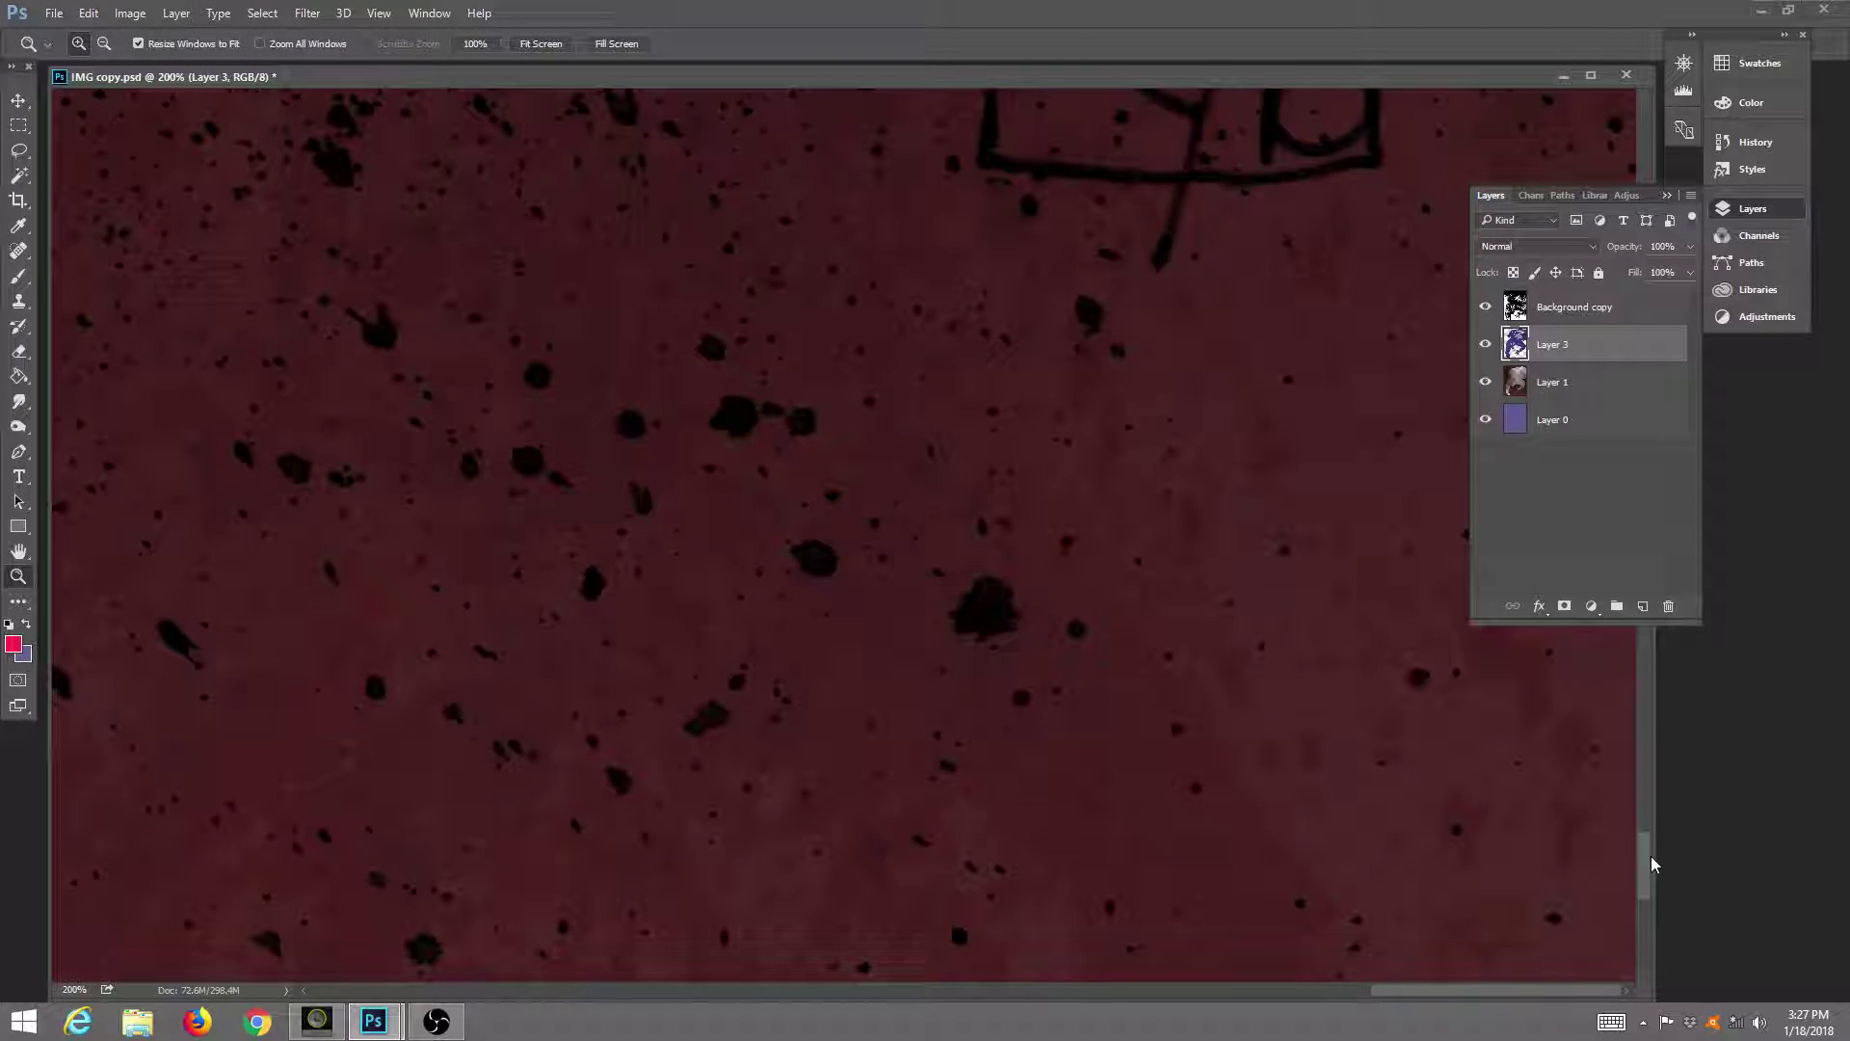
pyautogui.click(1592, 75)
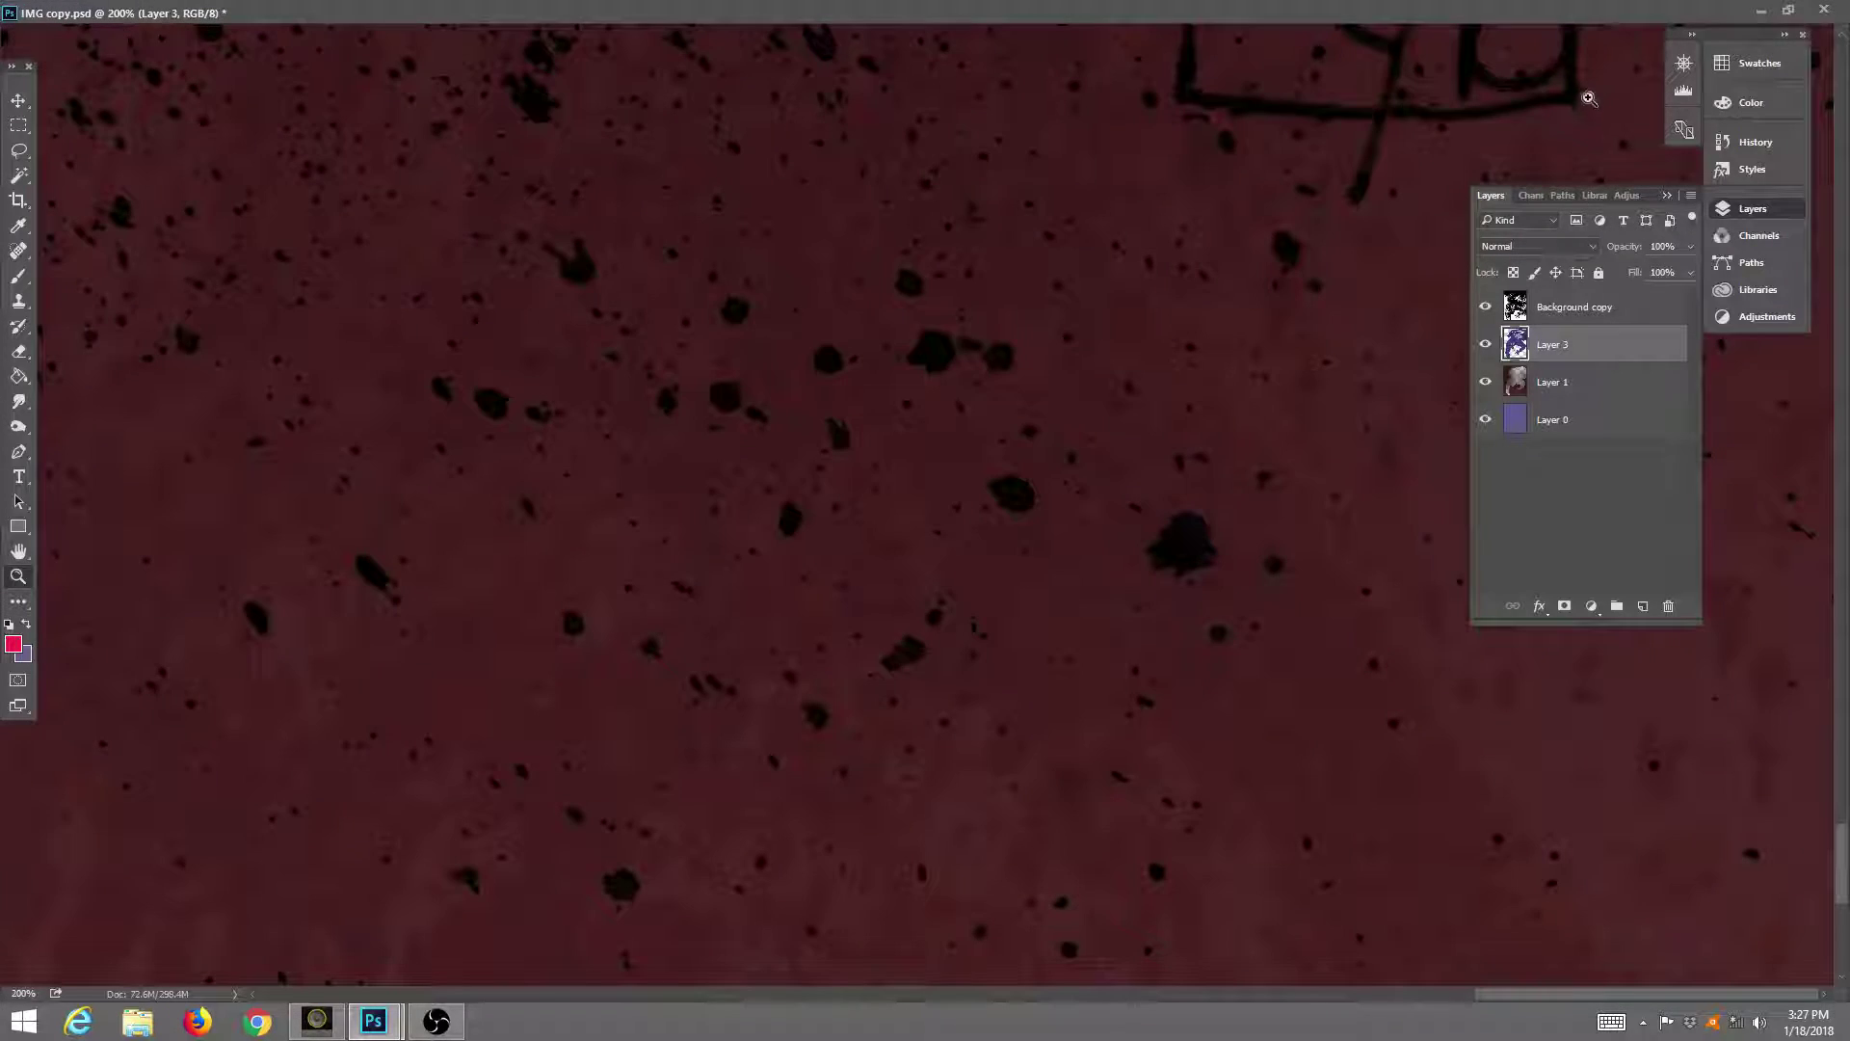
pyautogui.moveTo(1301, 723)
pyautogui.mouseDown()
pyautogui.moveTo(1202, 636)
pyautogui.moveTo(1236, 906)
pyautogui.mouseUp()
pyautogui.scroll(10, 1237, 906)
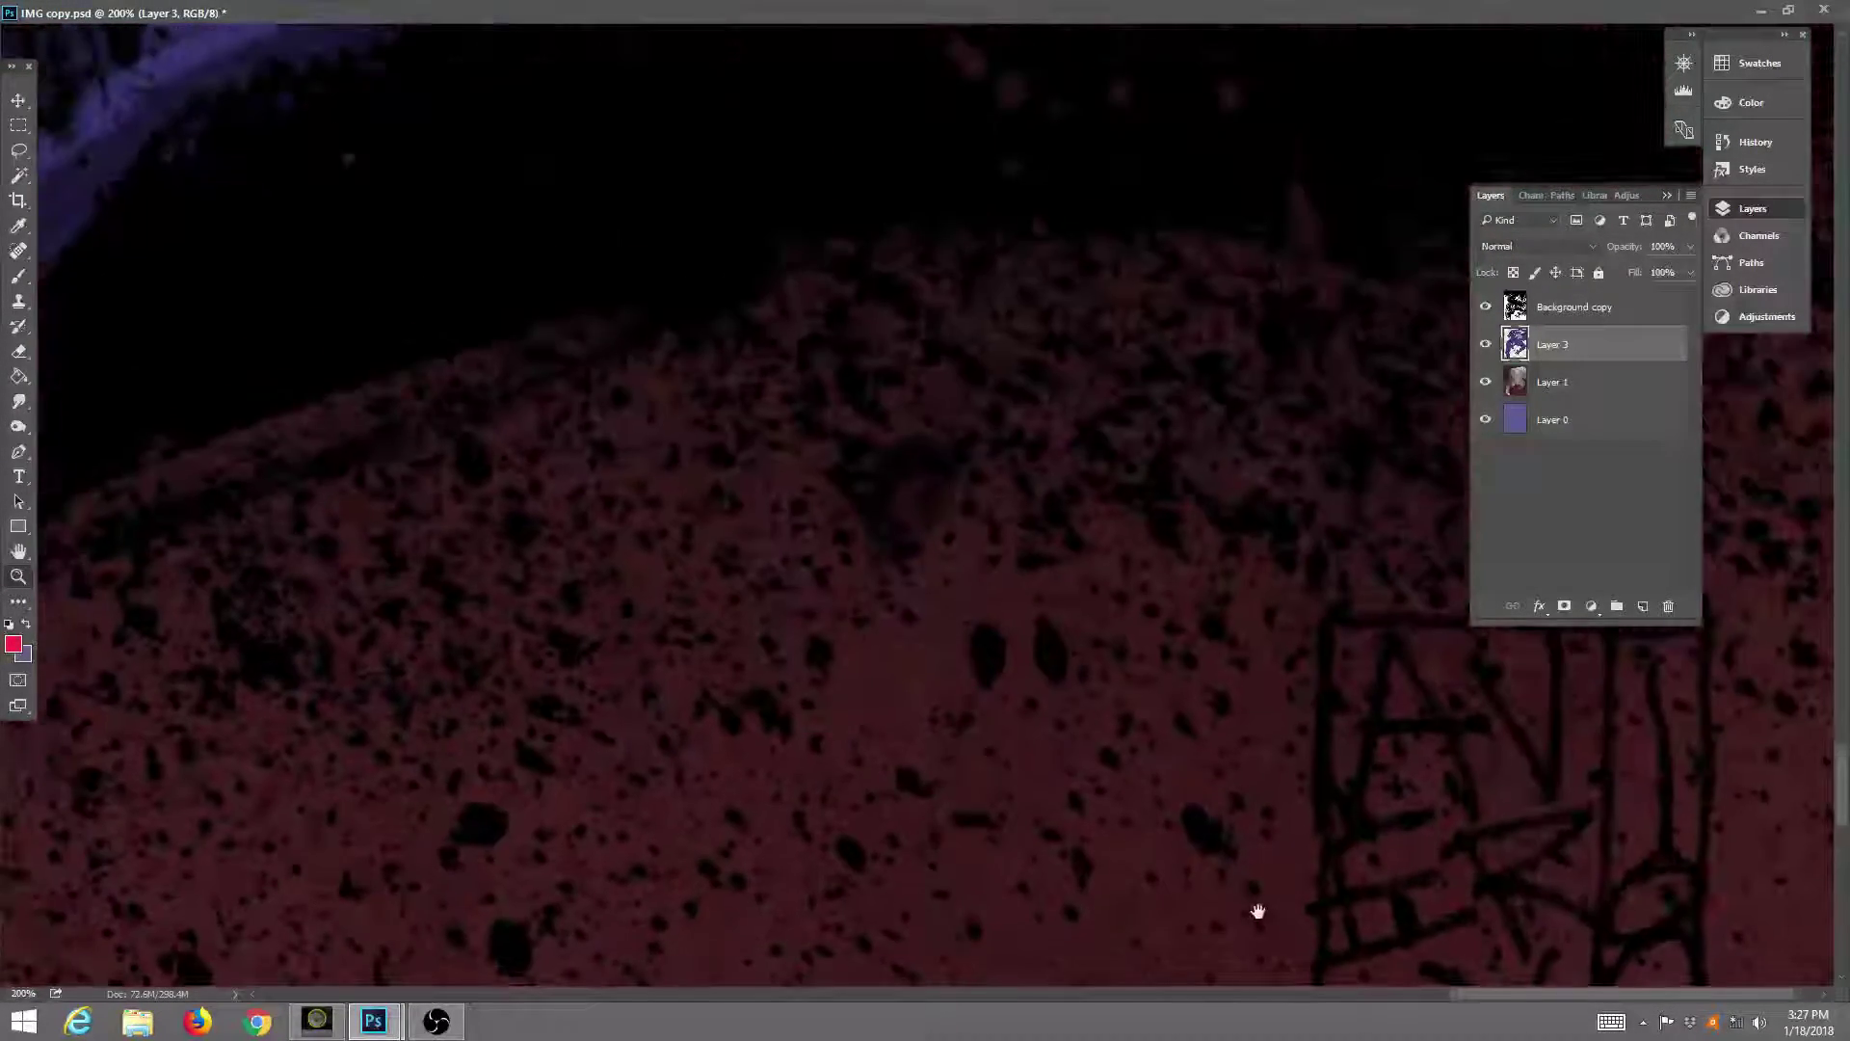
pyautogui.scroll(10, 1272, 822)
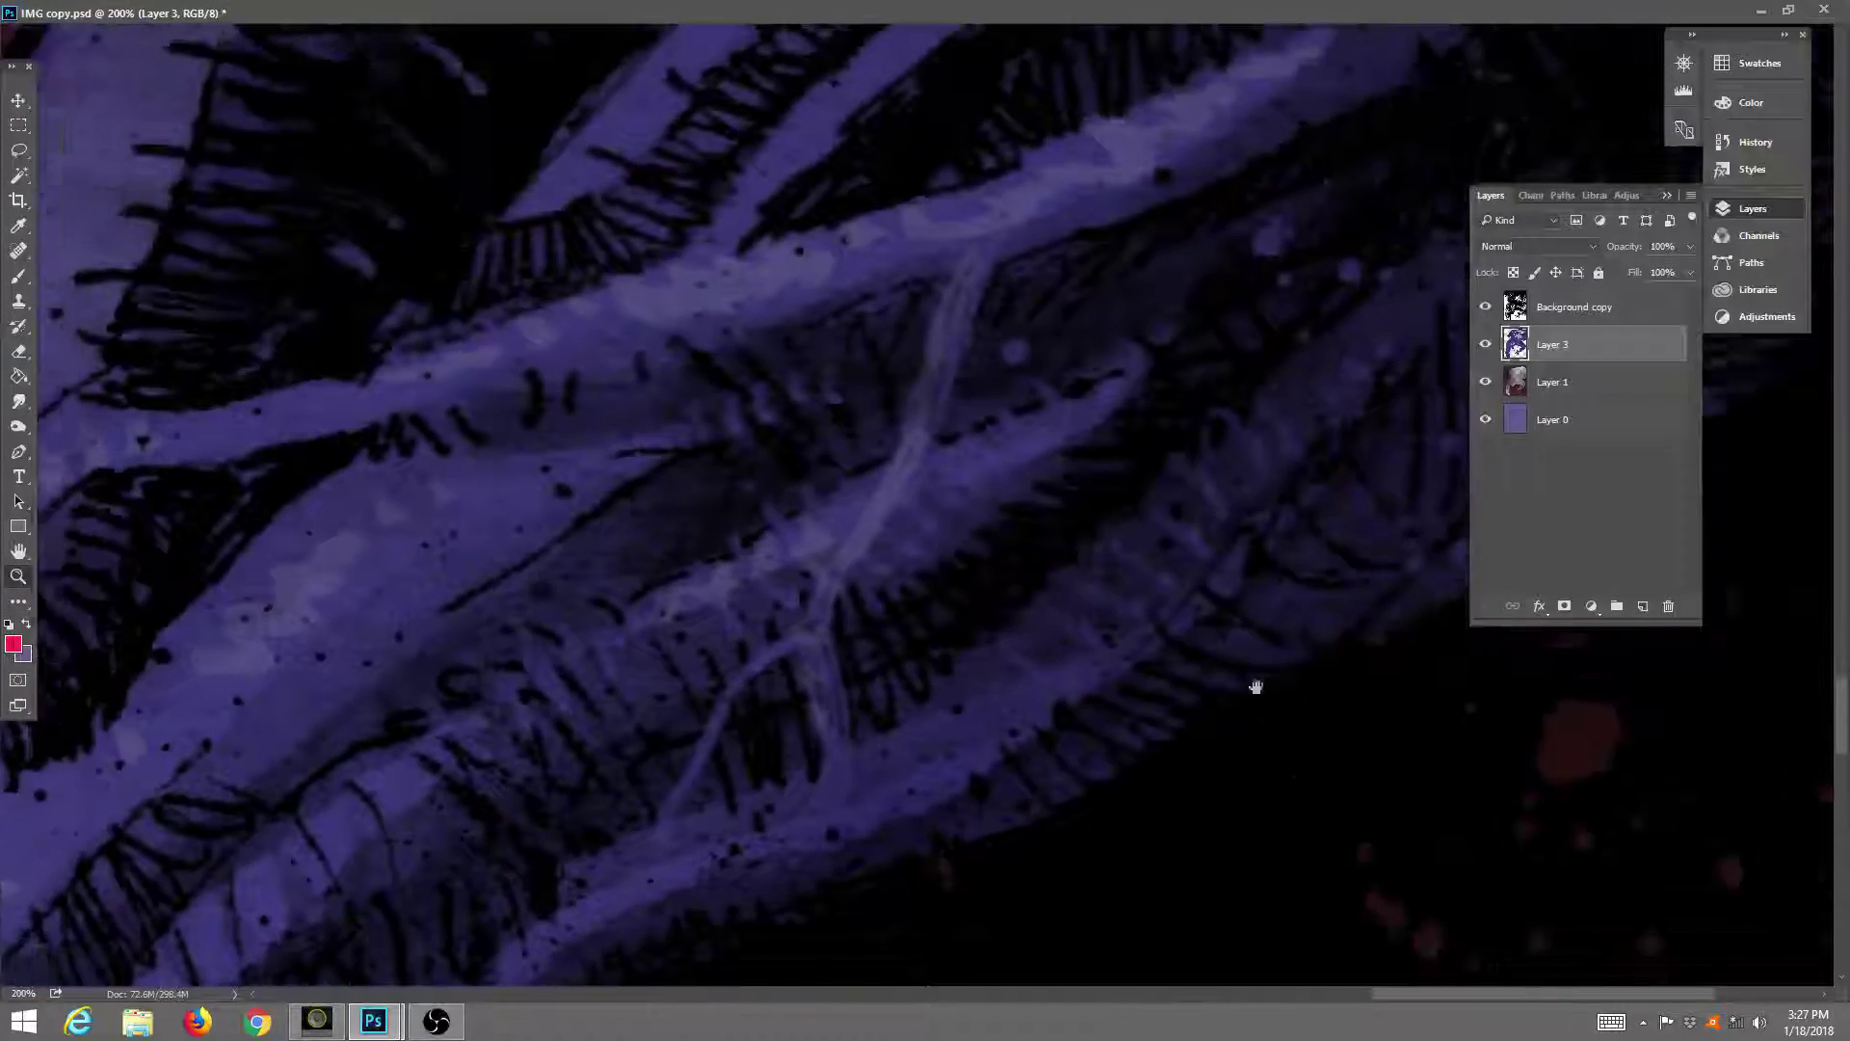
pyautogui.scroll(10, 1238, 641)
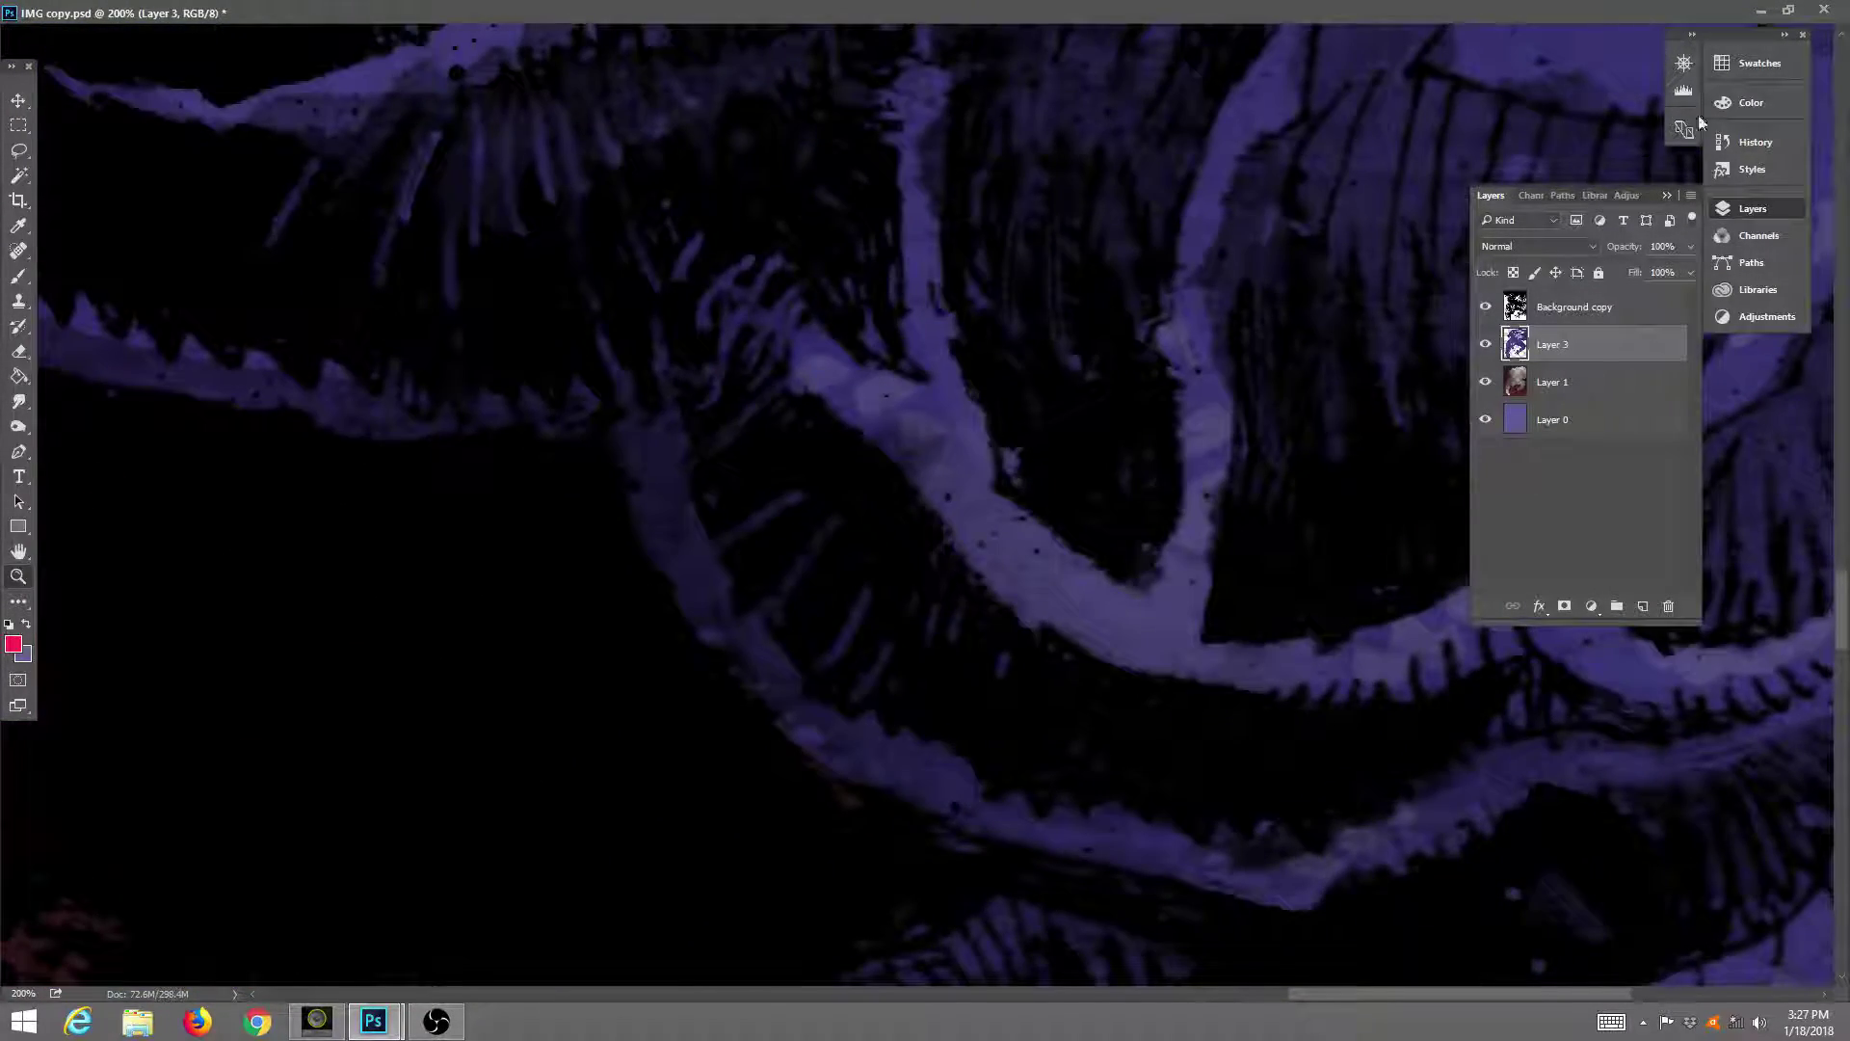
# Fit the whole Venom image in a floating window and drag the window wider.
pyautogui.click(1788, 10)
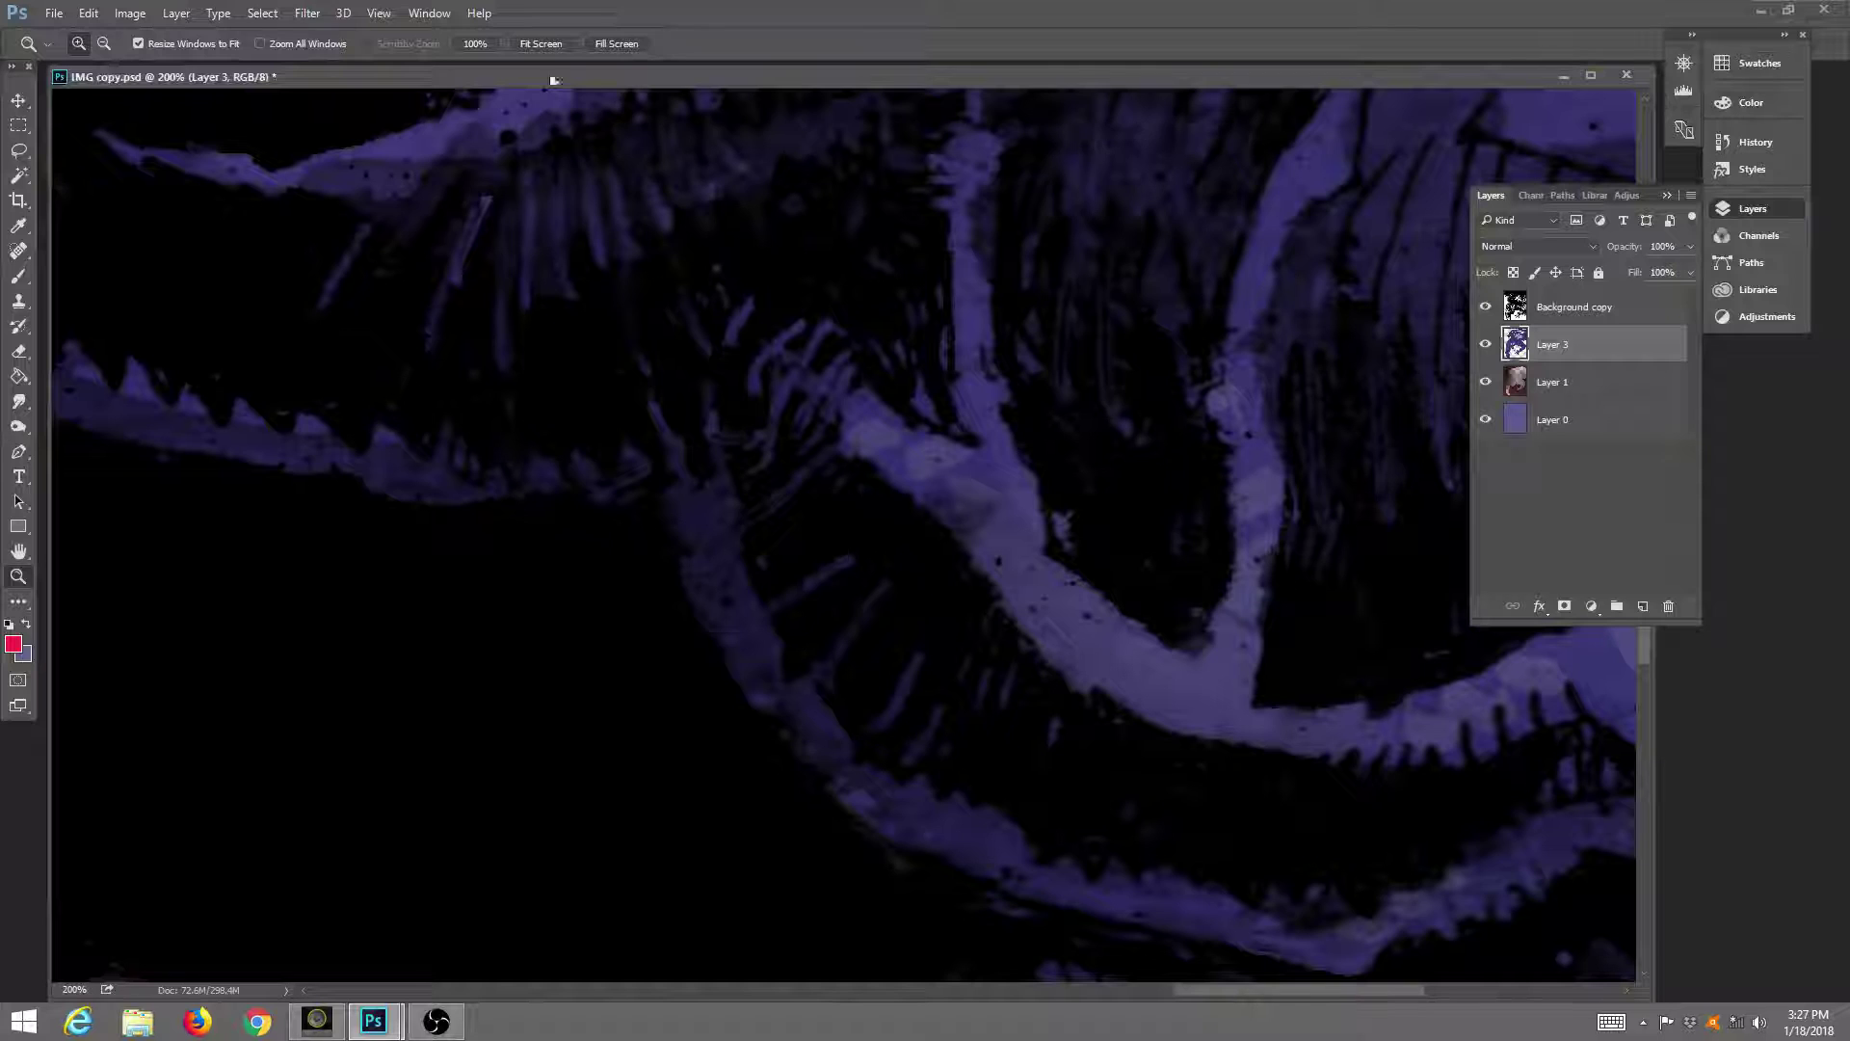
pyautogui.click(540, 44)
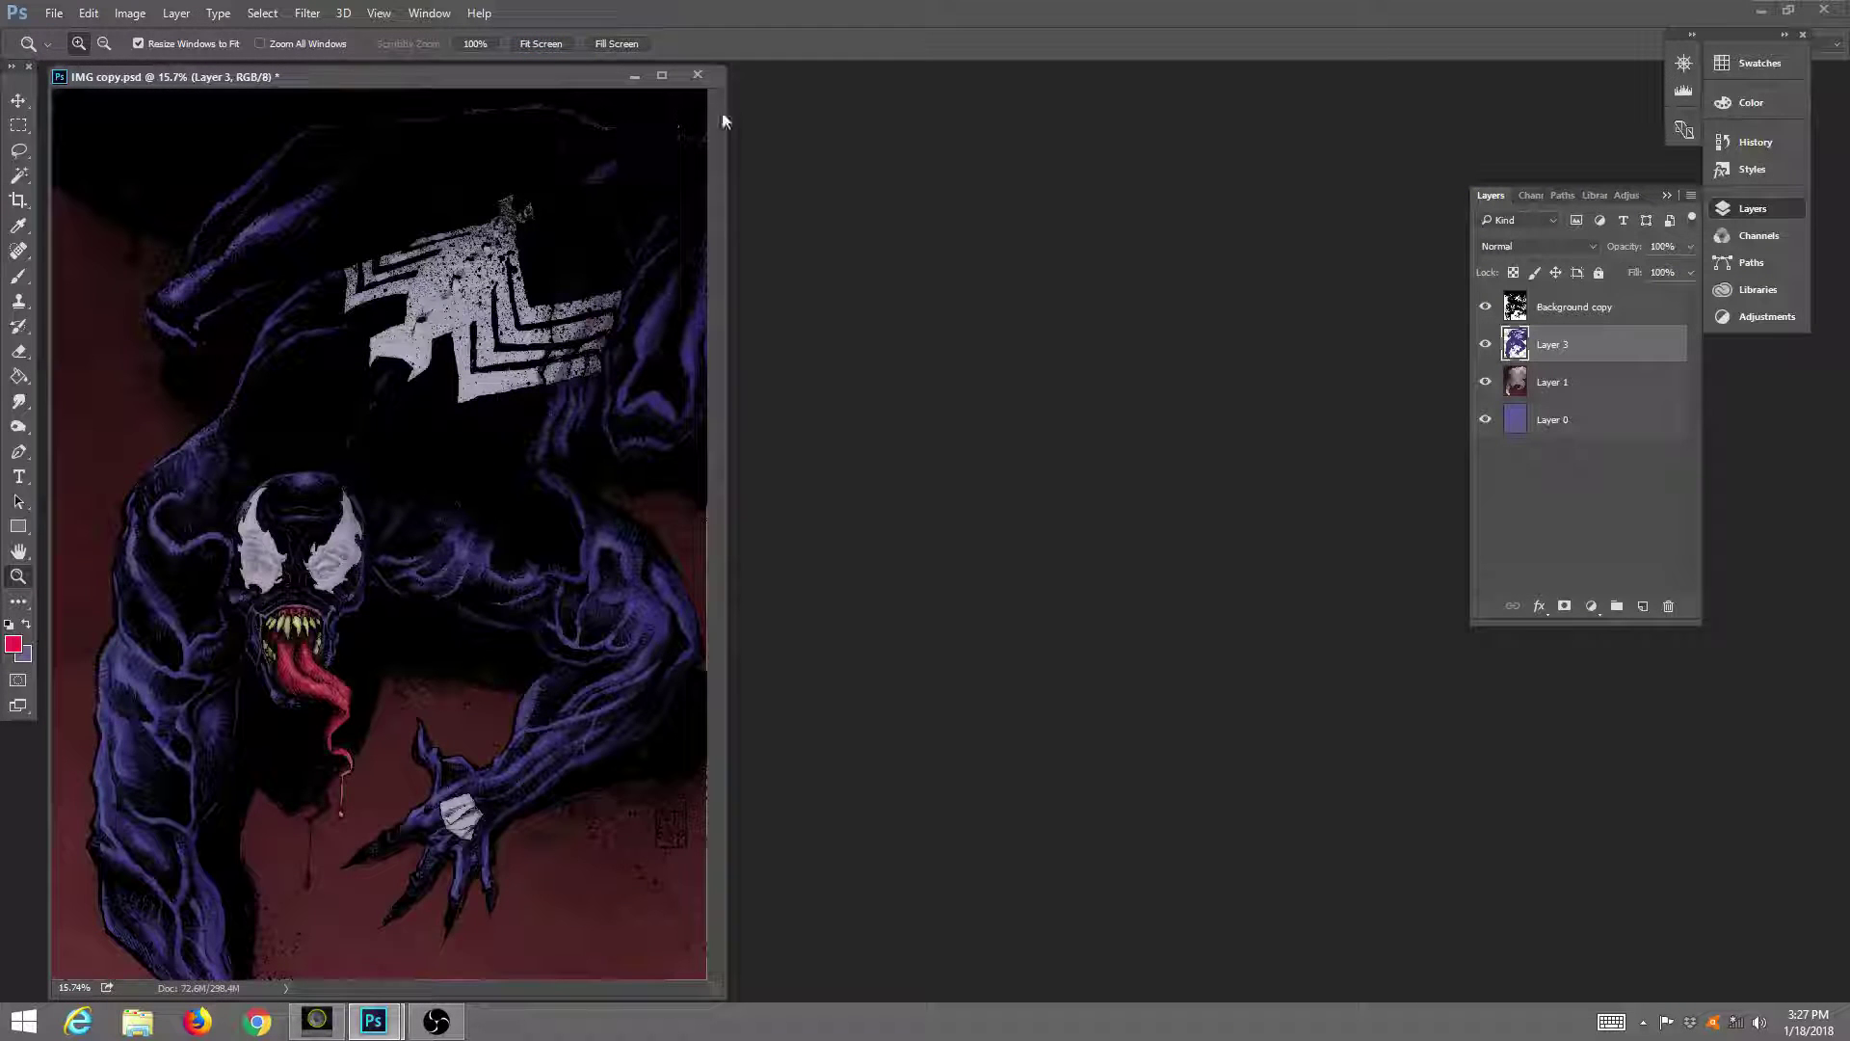
pyautogui.moveTo(727, 120); pyautogui.dragTo(1793, 113)
pyautogui.click(1237, 574)
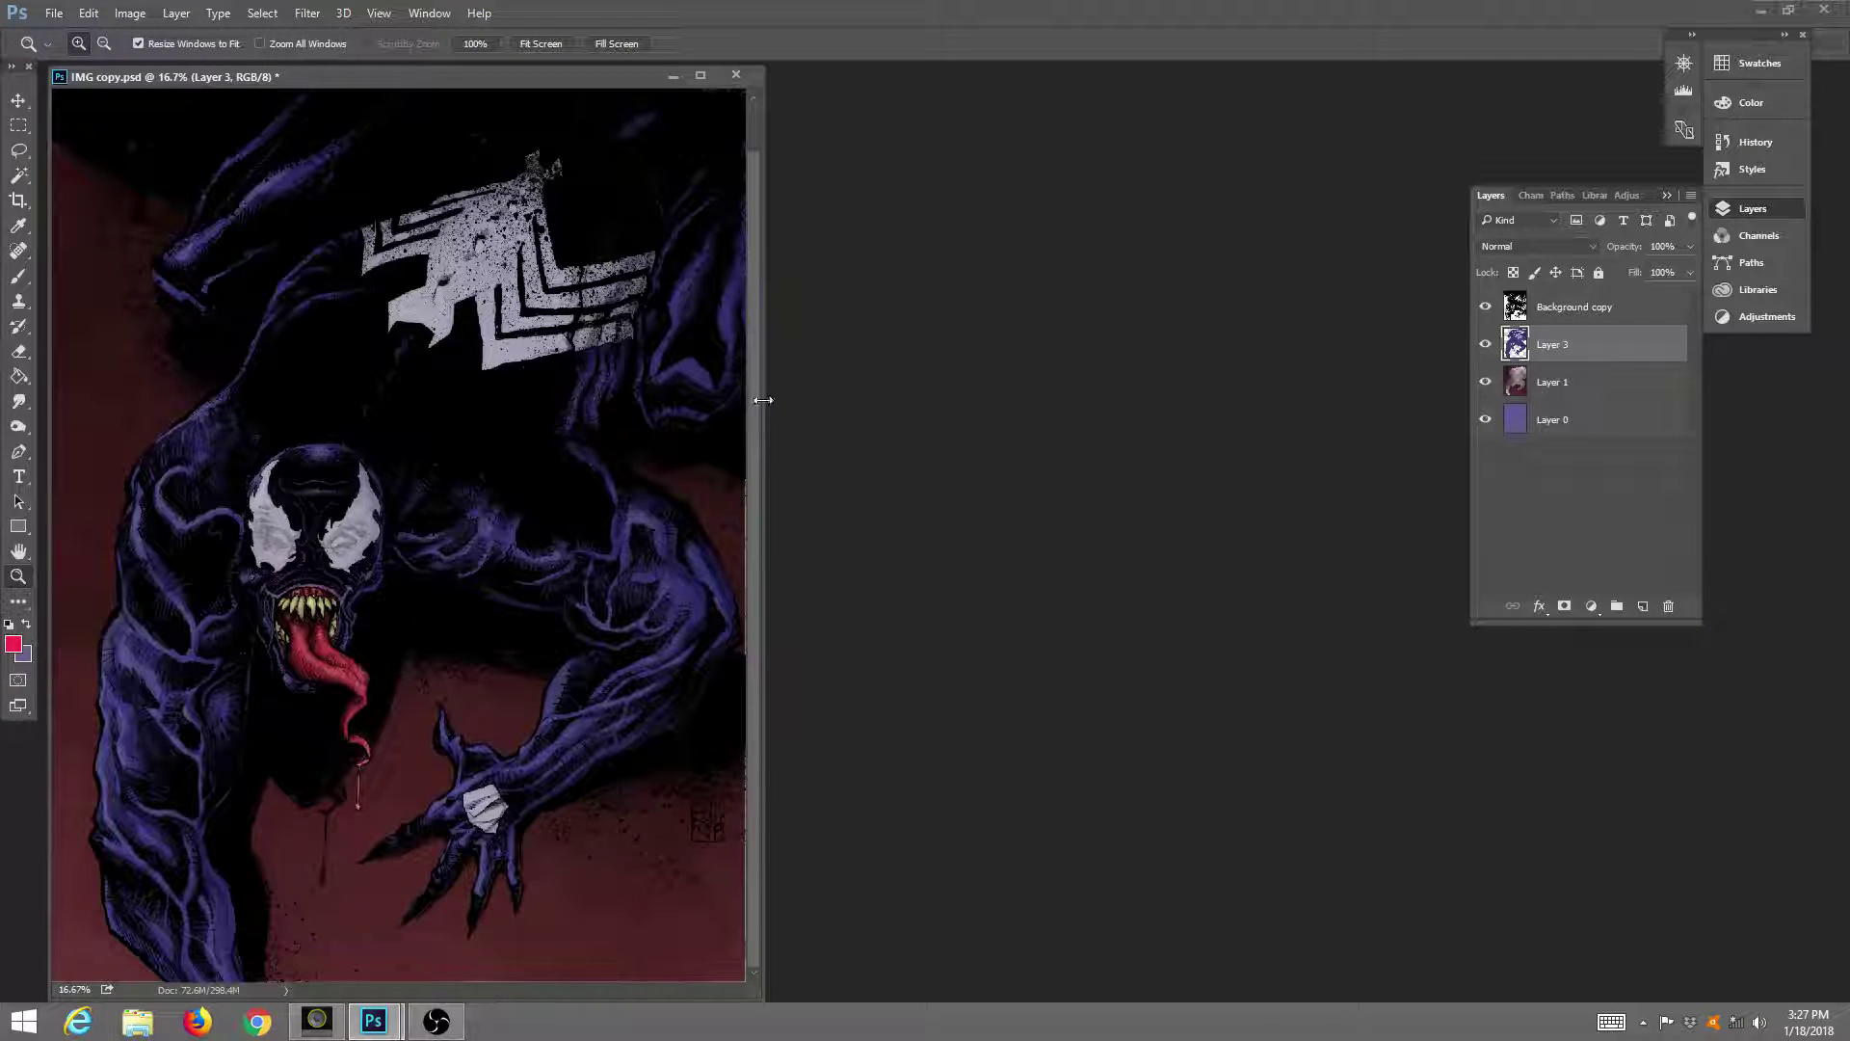
pyautogui.moveTo(759, 398); pyautogui.dragTo(1836, 400)
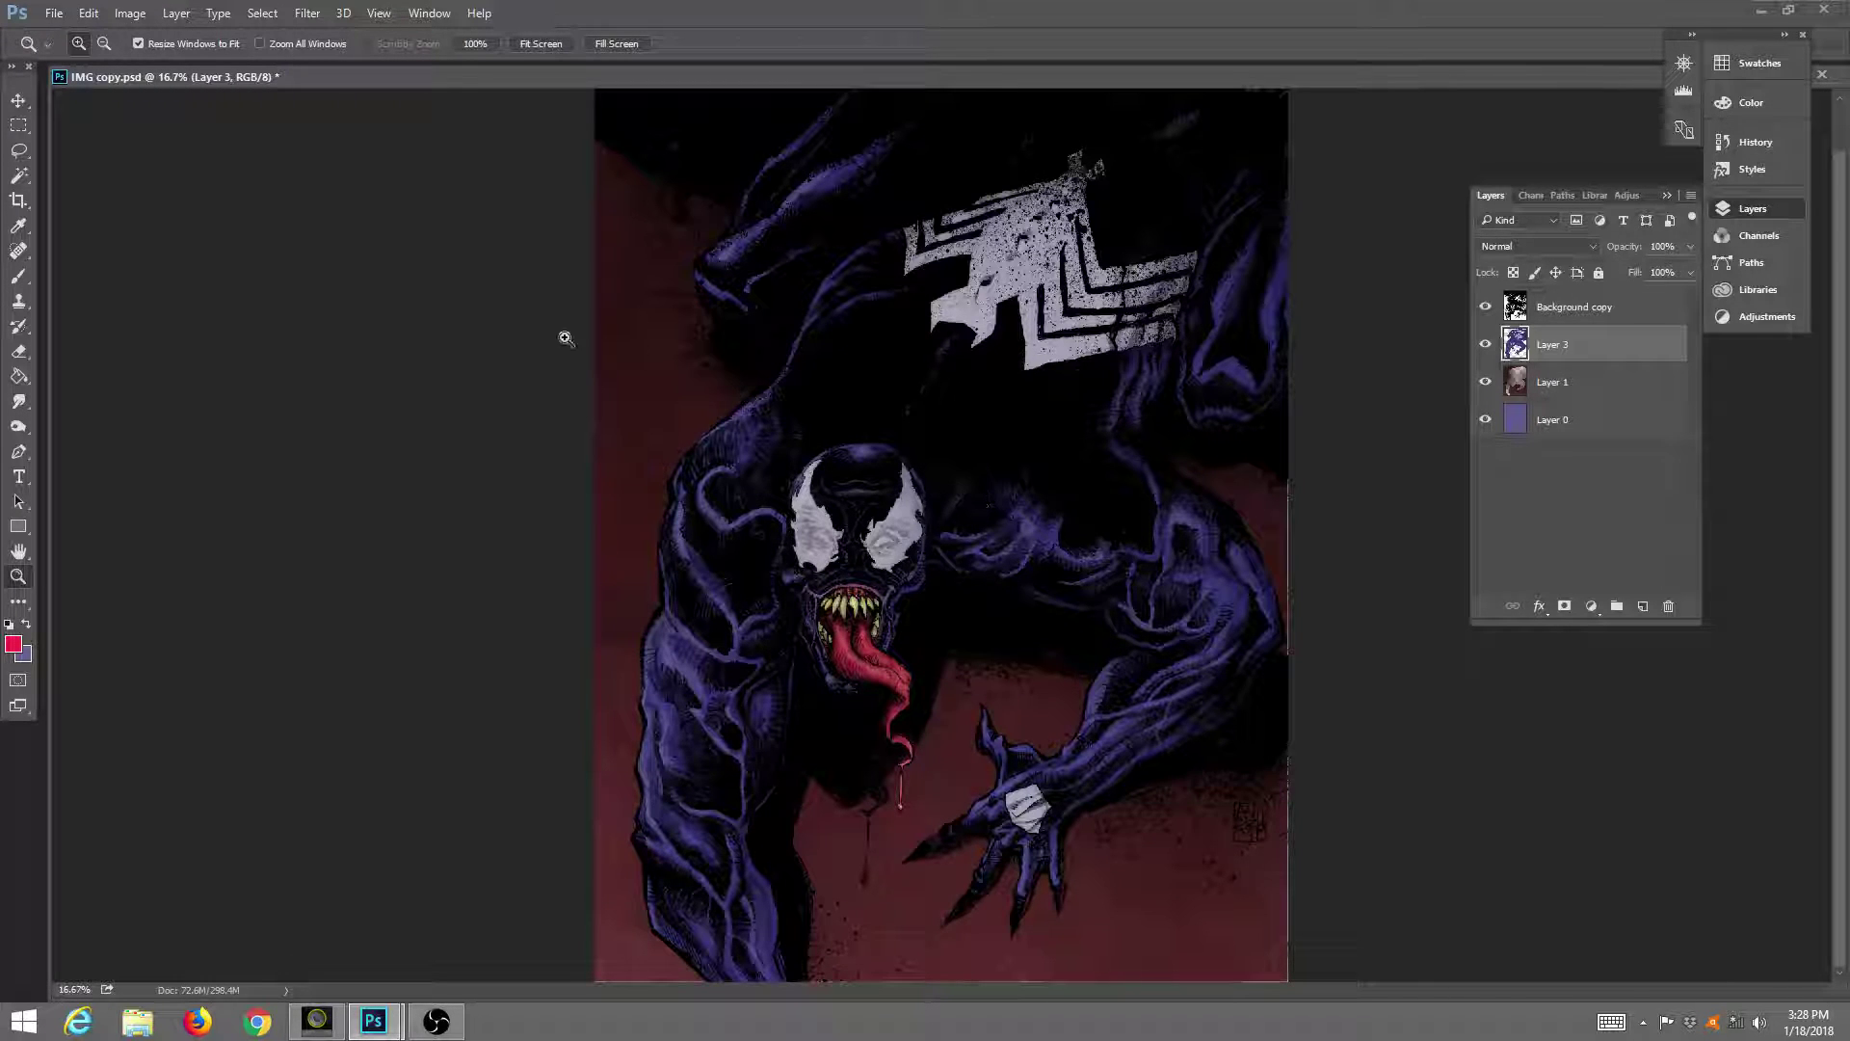
# Set up a purple Screen-mode brush at 22% opacity and float the Venom document window.
pyautogui.click(19, 277)
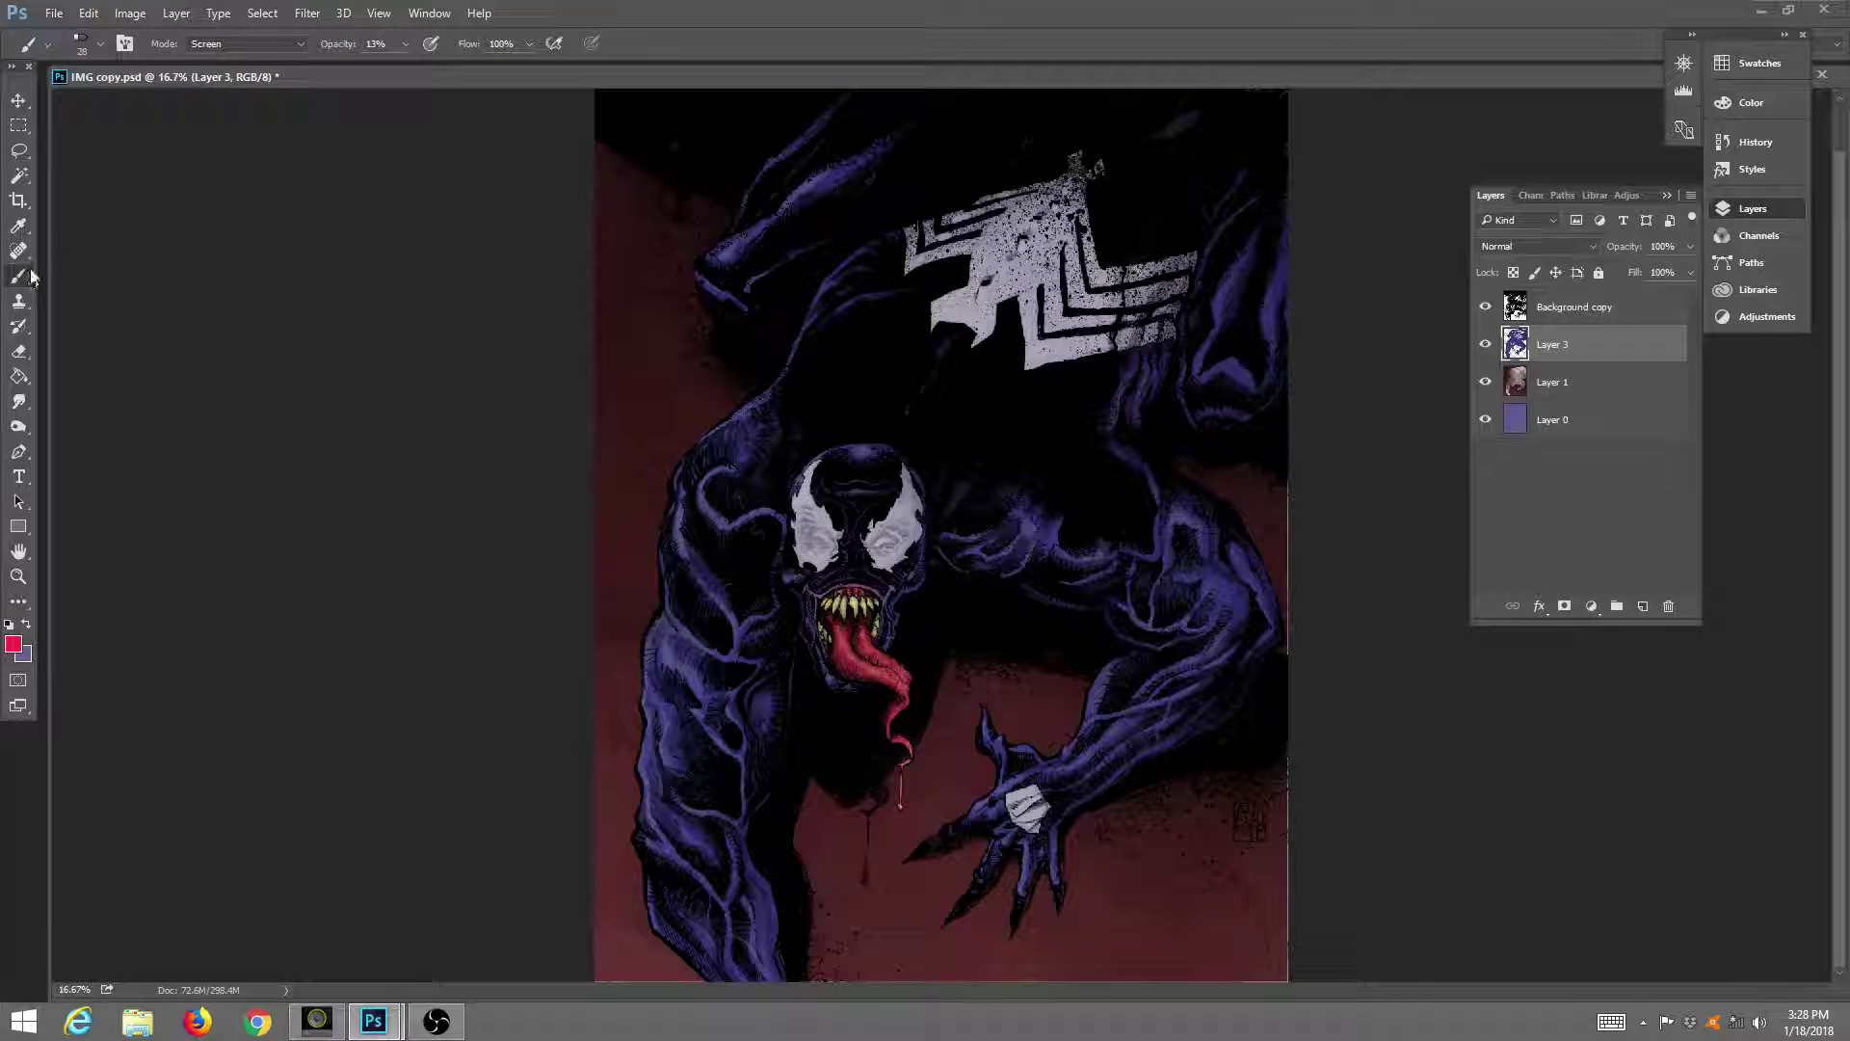
pyautogui.click(81, 43)
pyautogui.click(1047, 9)
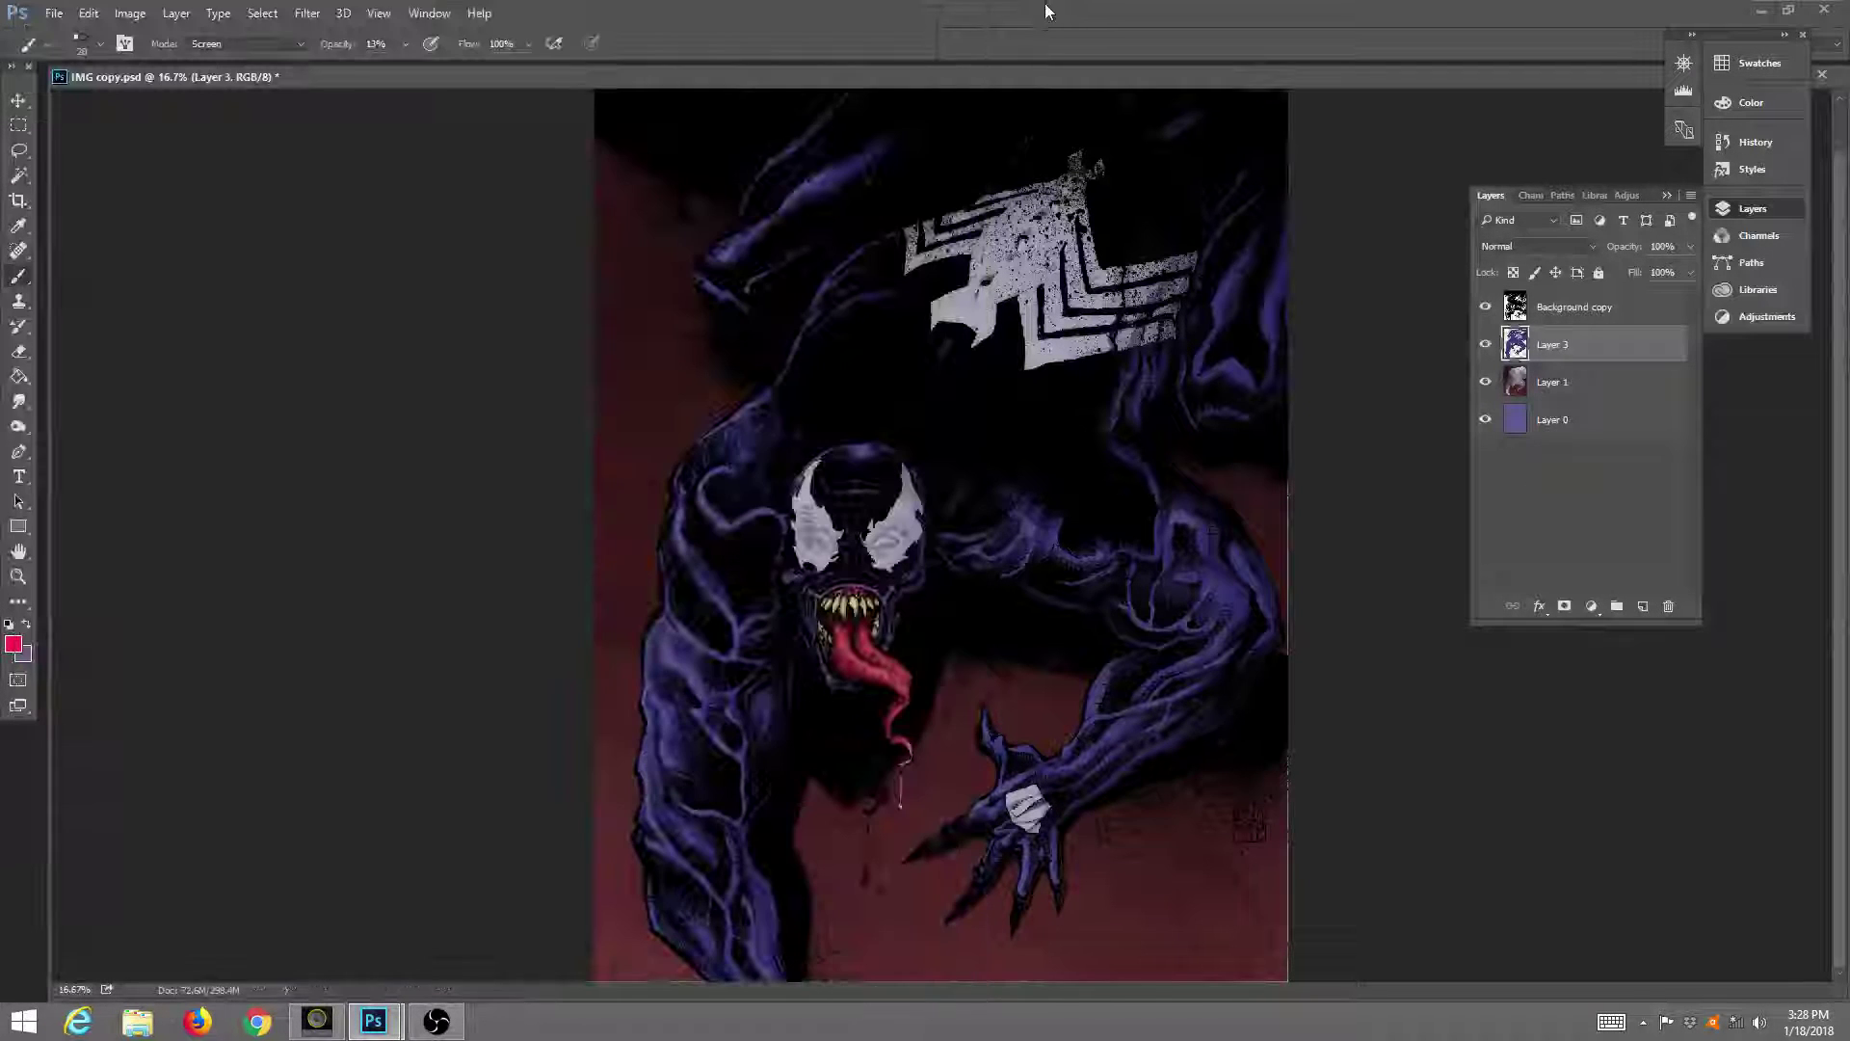
pyautogui.click(26, 625)
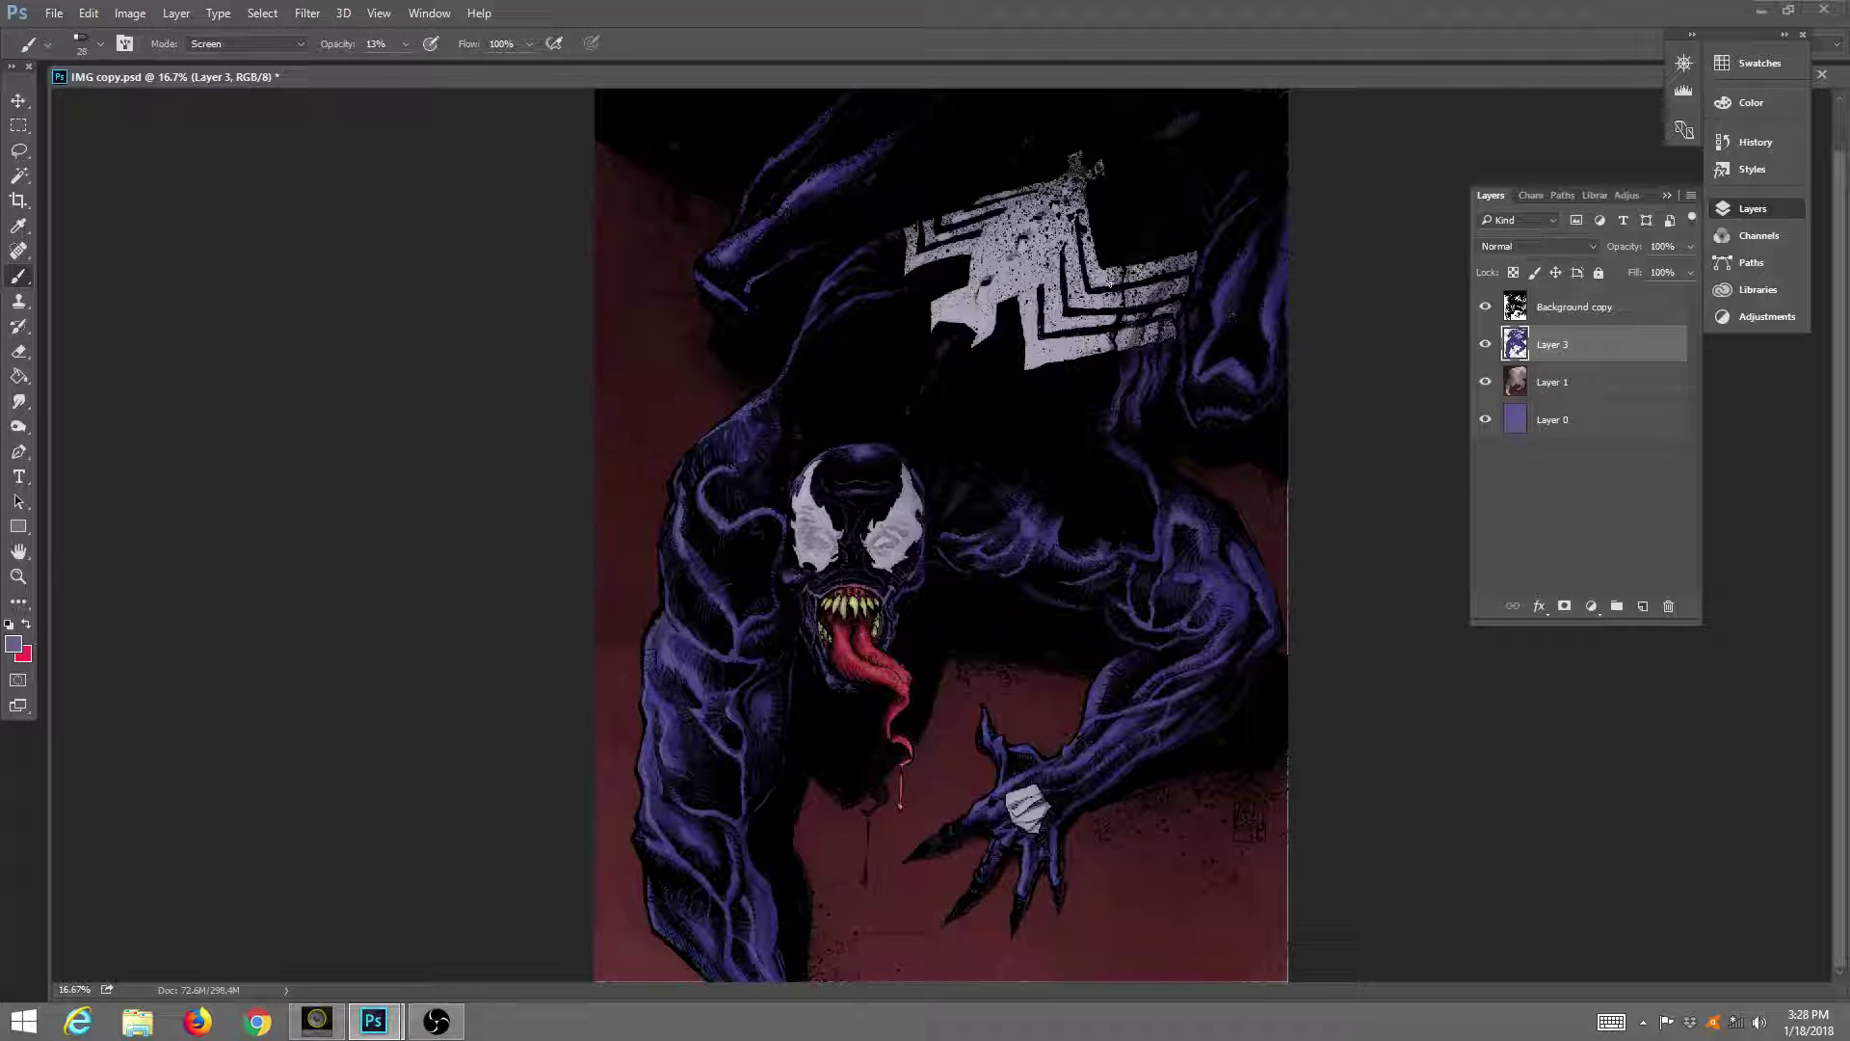
pyautogui.click(406, 44)
pyautogui.click(411, 67)
pyautogui.click(1134, 377)
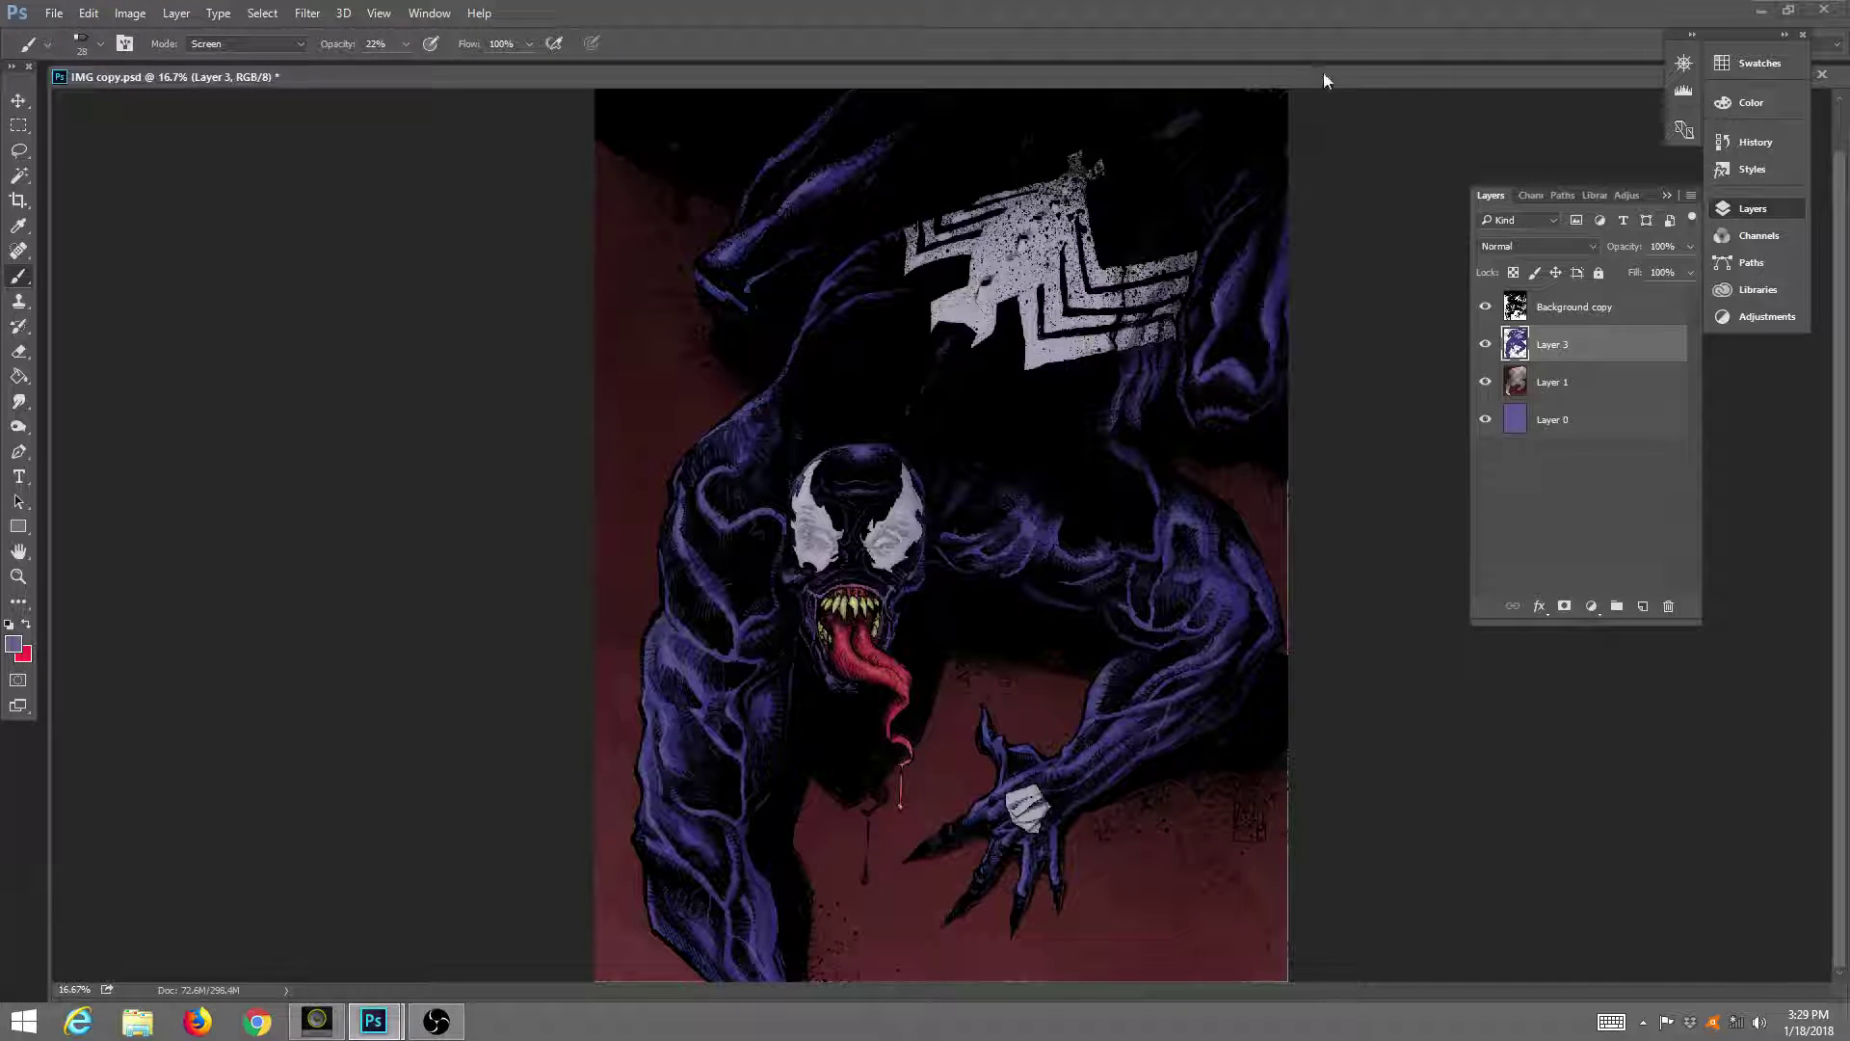
pyautogui.moveTo(1299, 69); pyautogui.dragTo(1155, 112)
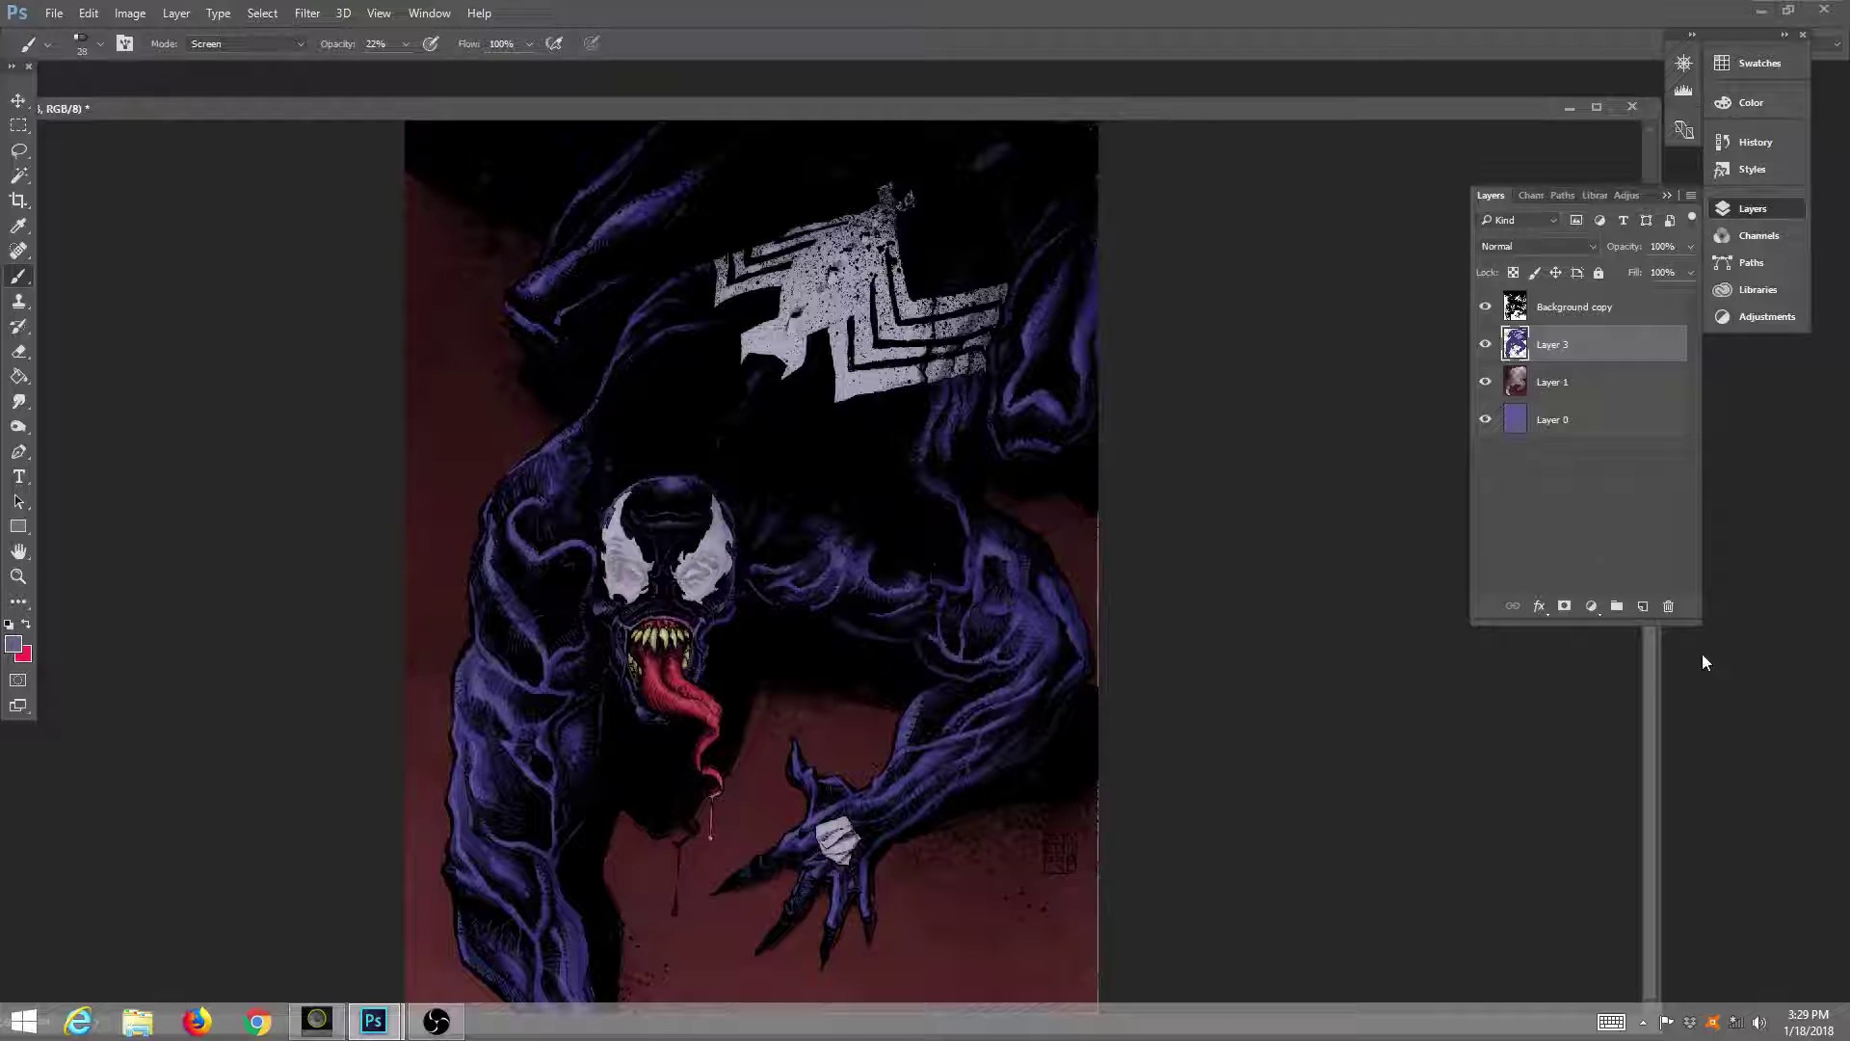
# Browse to Documents > textures in the Open dialog and close the center fade document.
pyautogui.doubleClick(1743, 704)
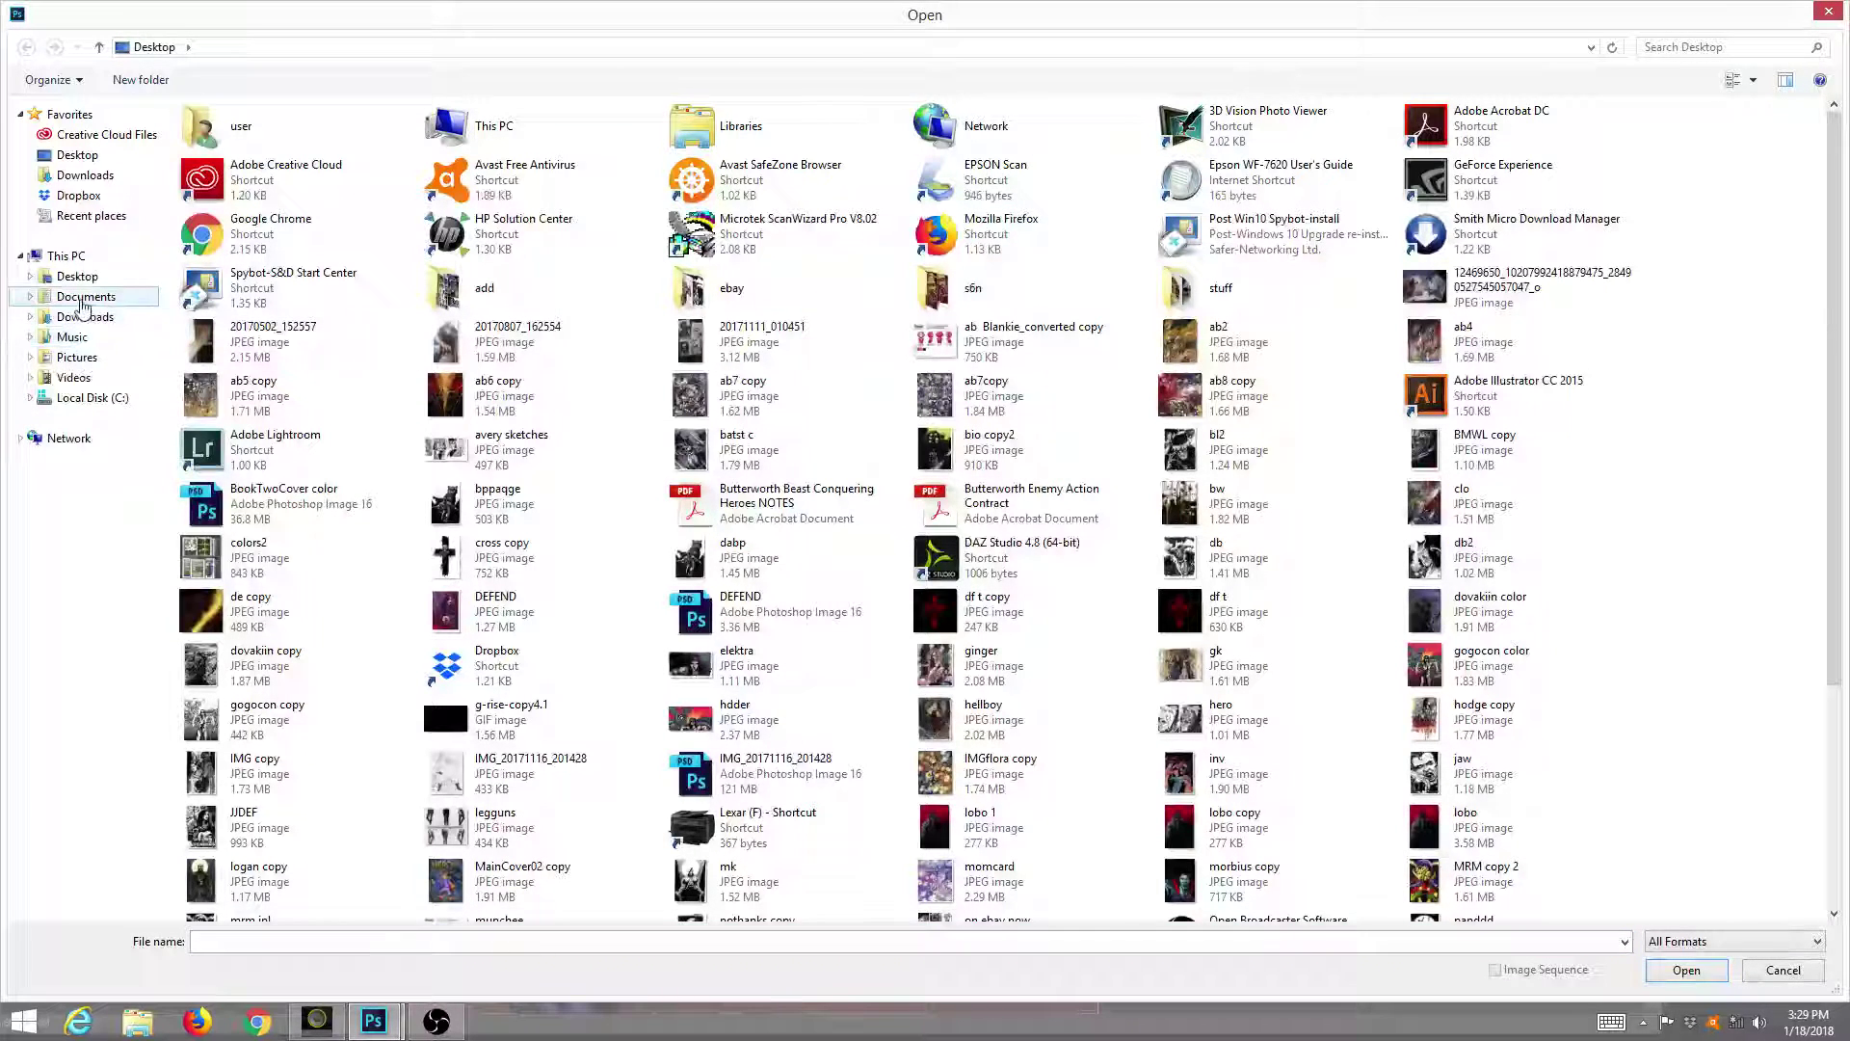
pyautogui.click(84, 301)
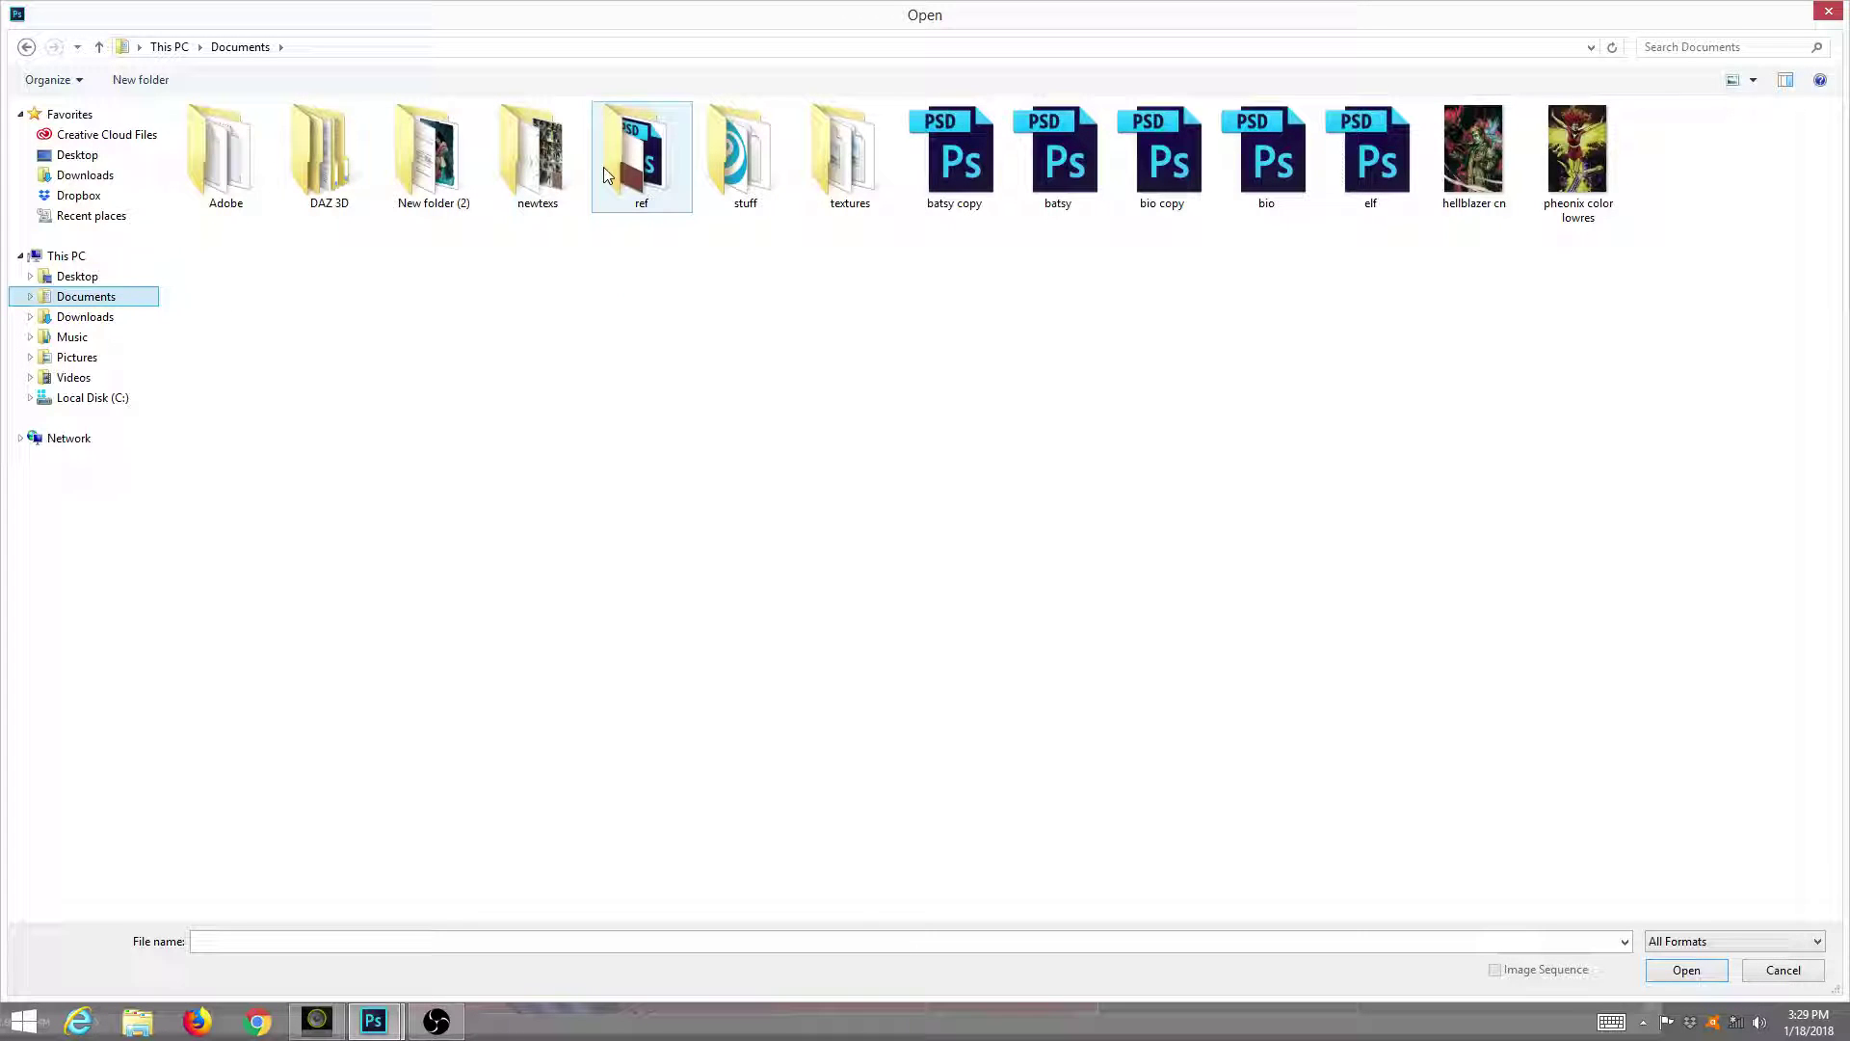
pyautogui.doubleClick(829, 154)
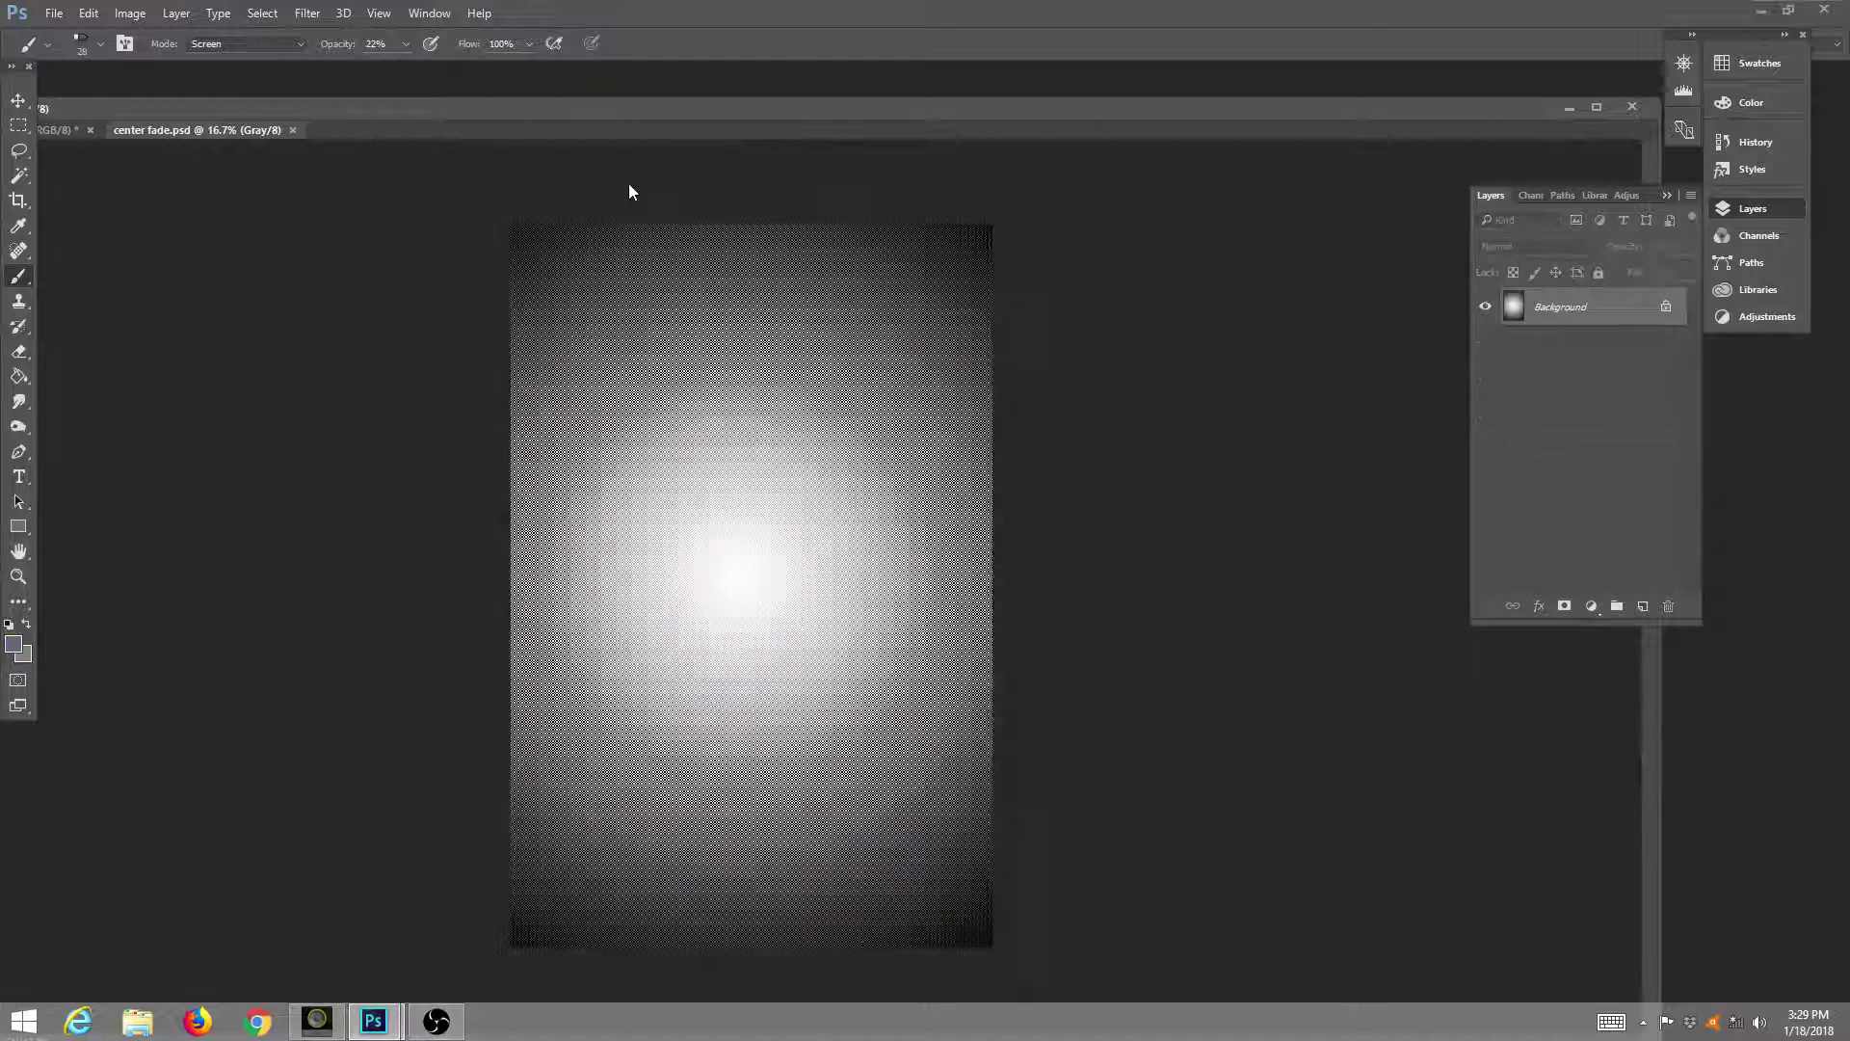
pyautogui.click(293, 130)
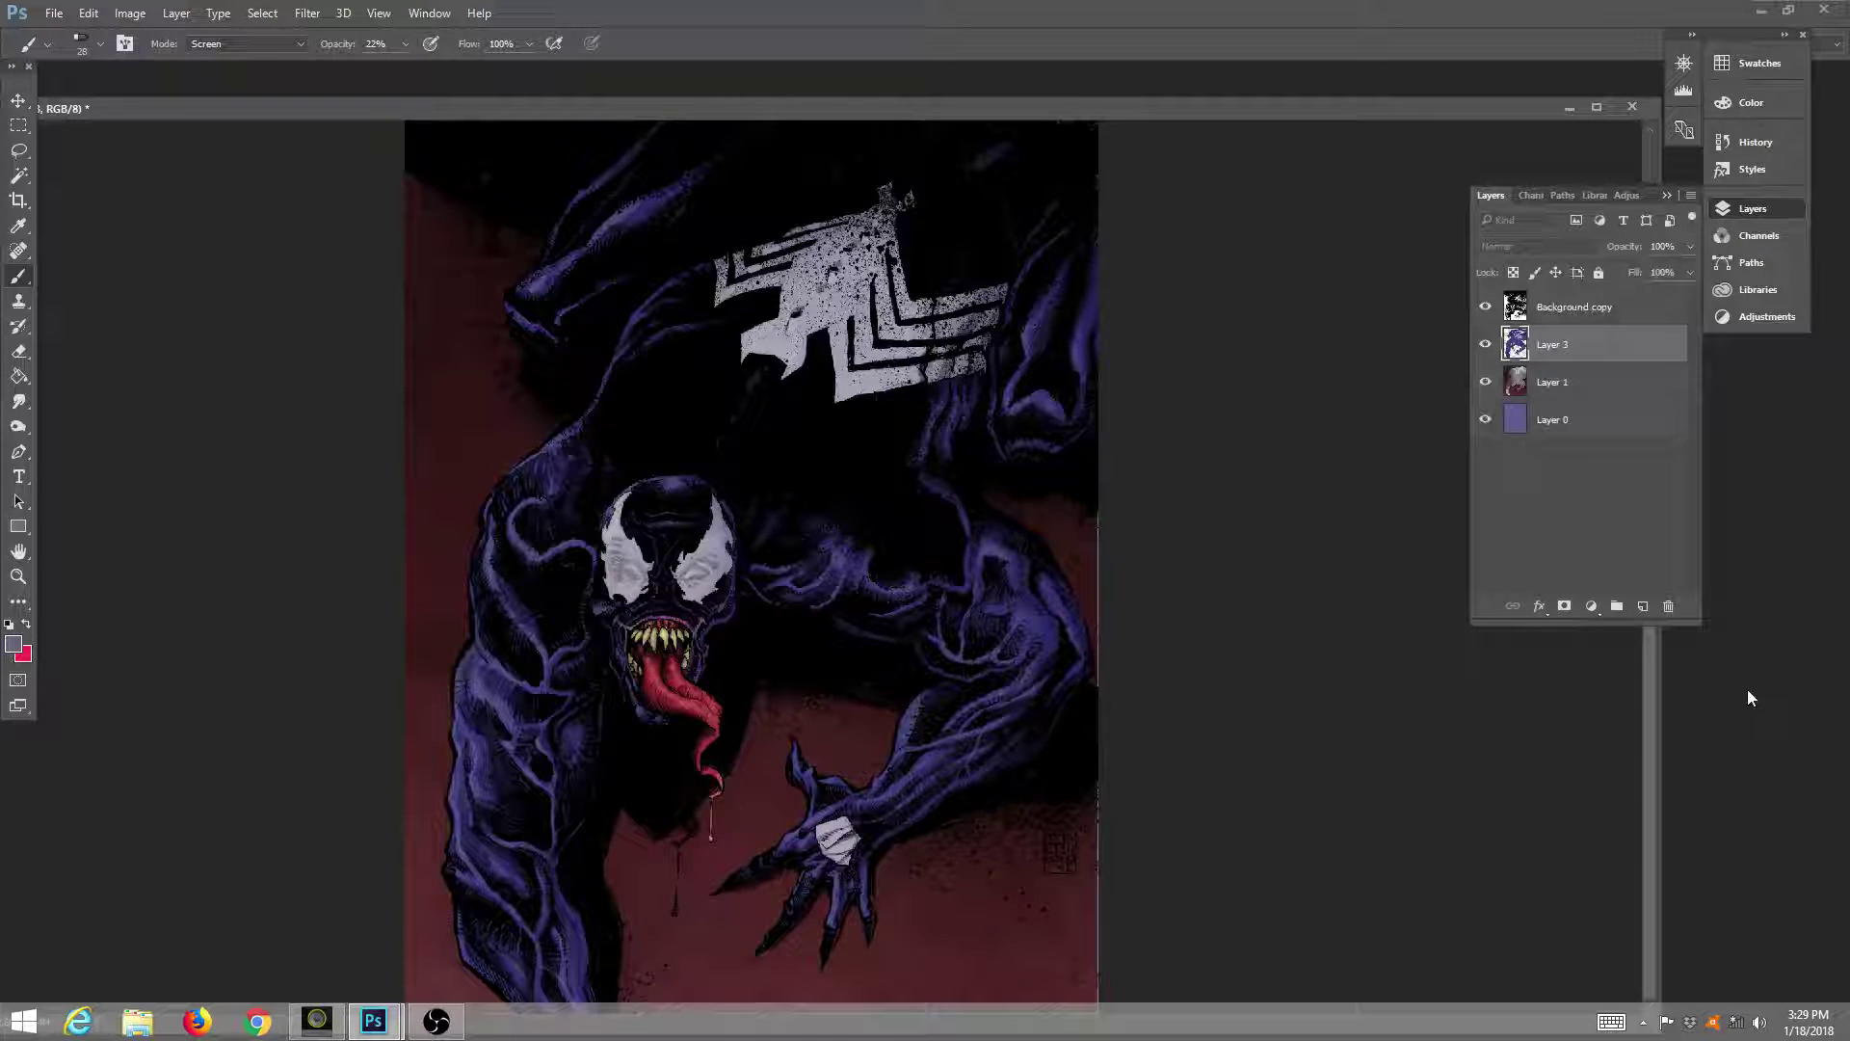
# Open splat n brush.psd from the textures folder.
pyautogui.doubleClick(1742, 760)
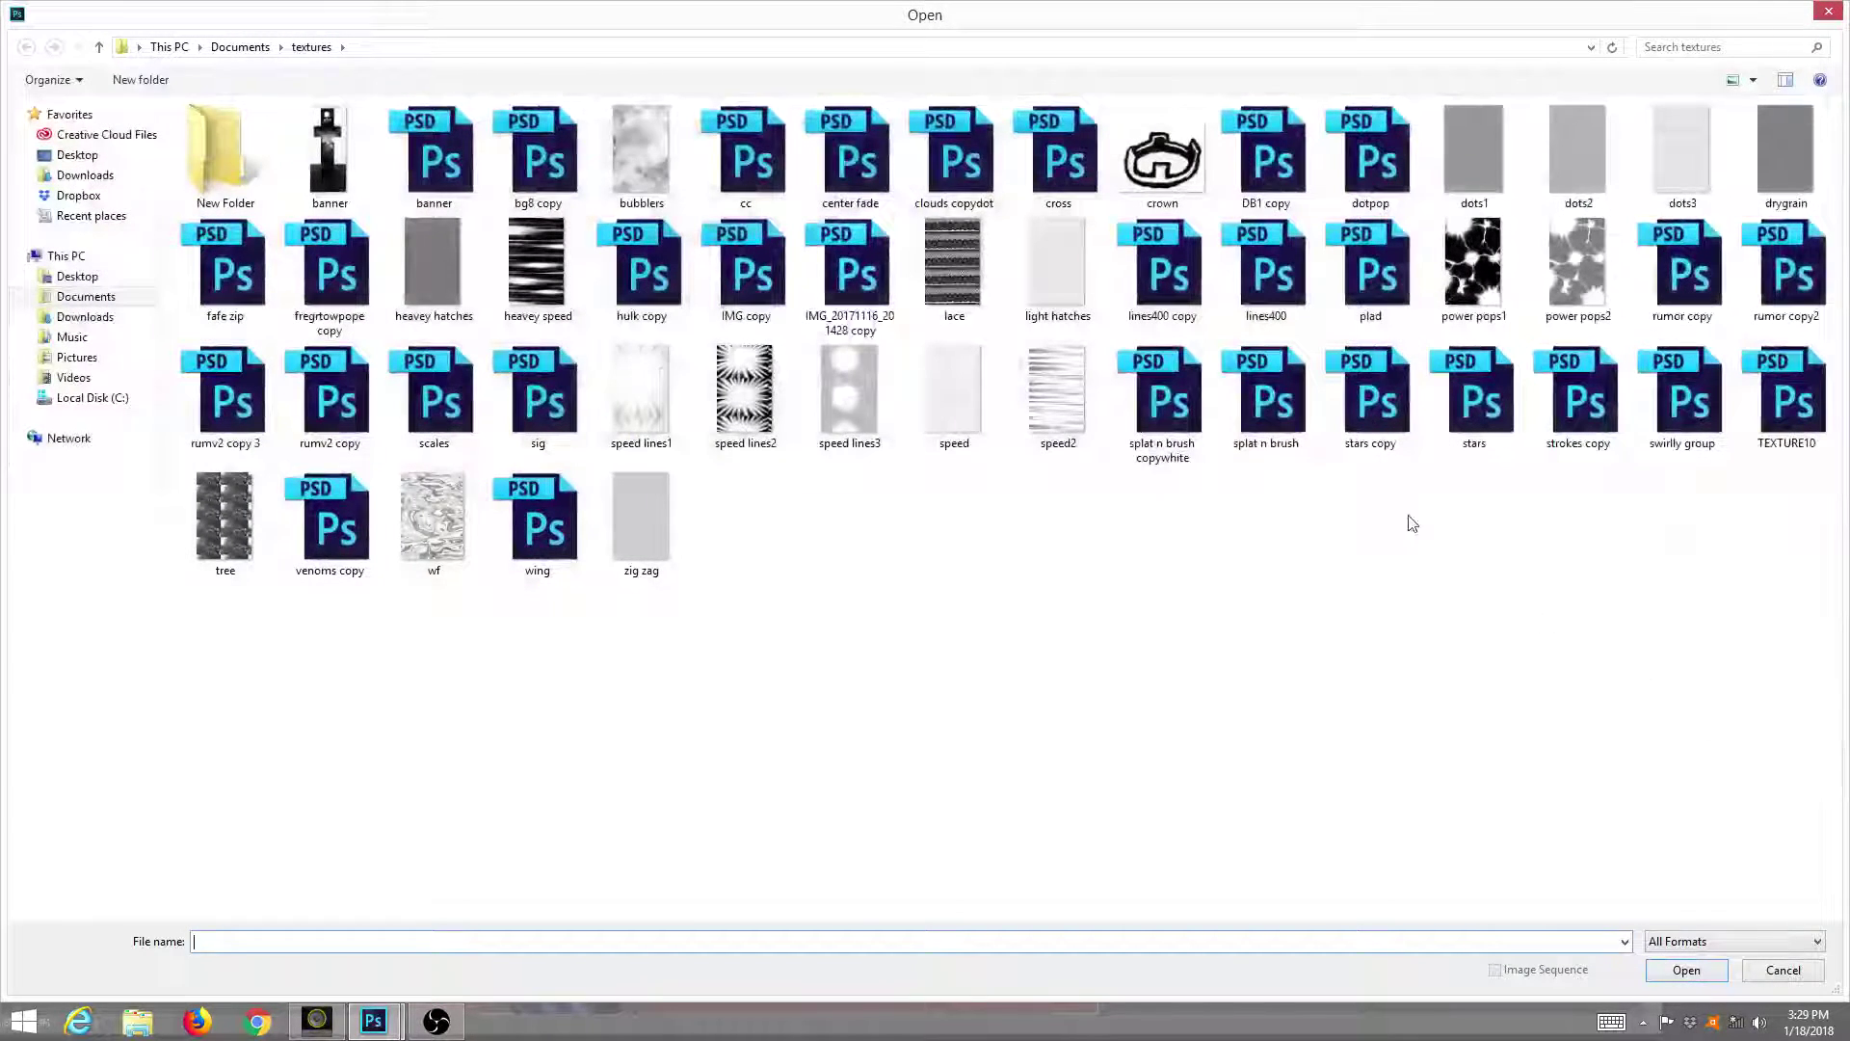
pyautogui.click(1270, 431)
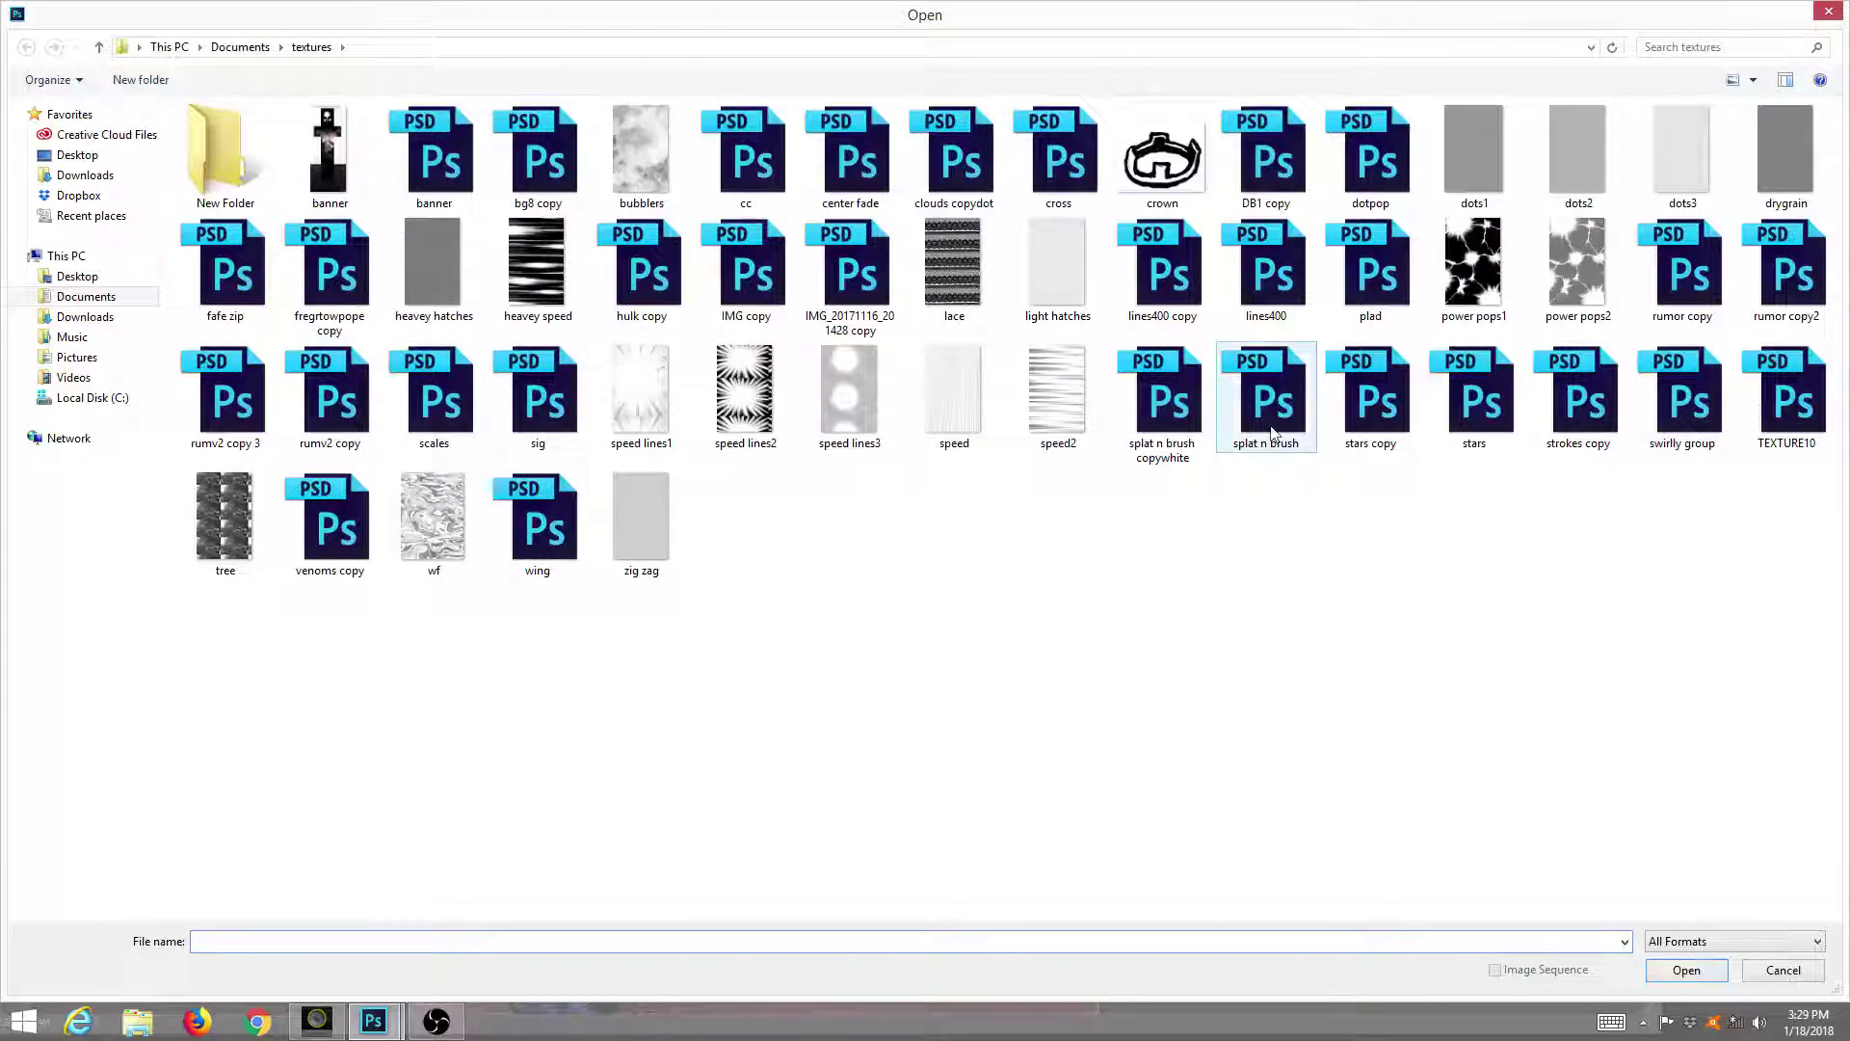
pyautogui.click(1674, 975)
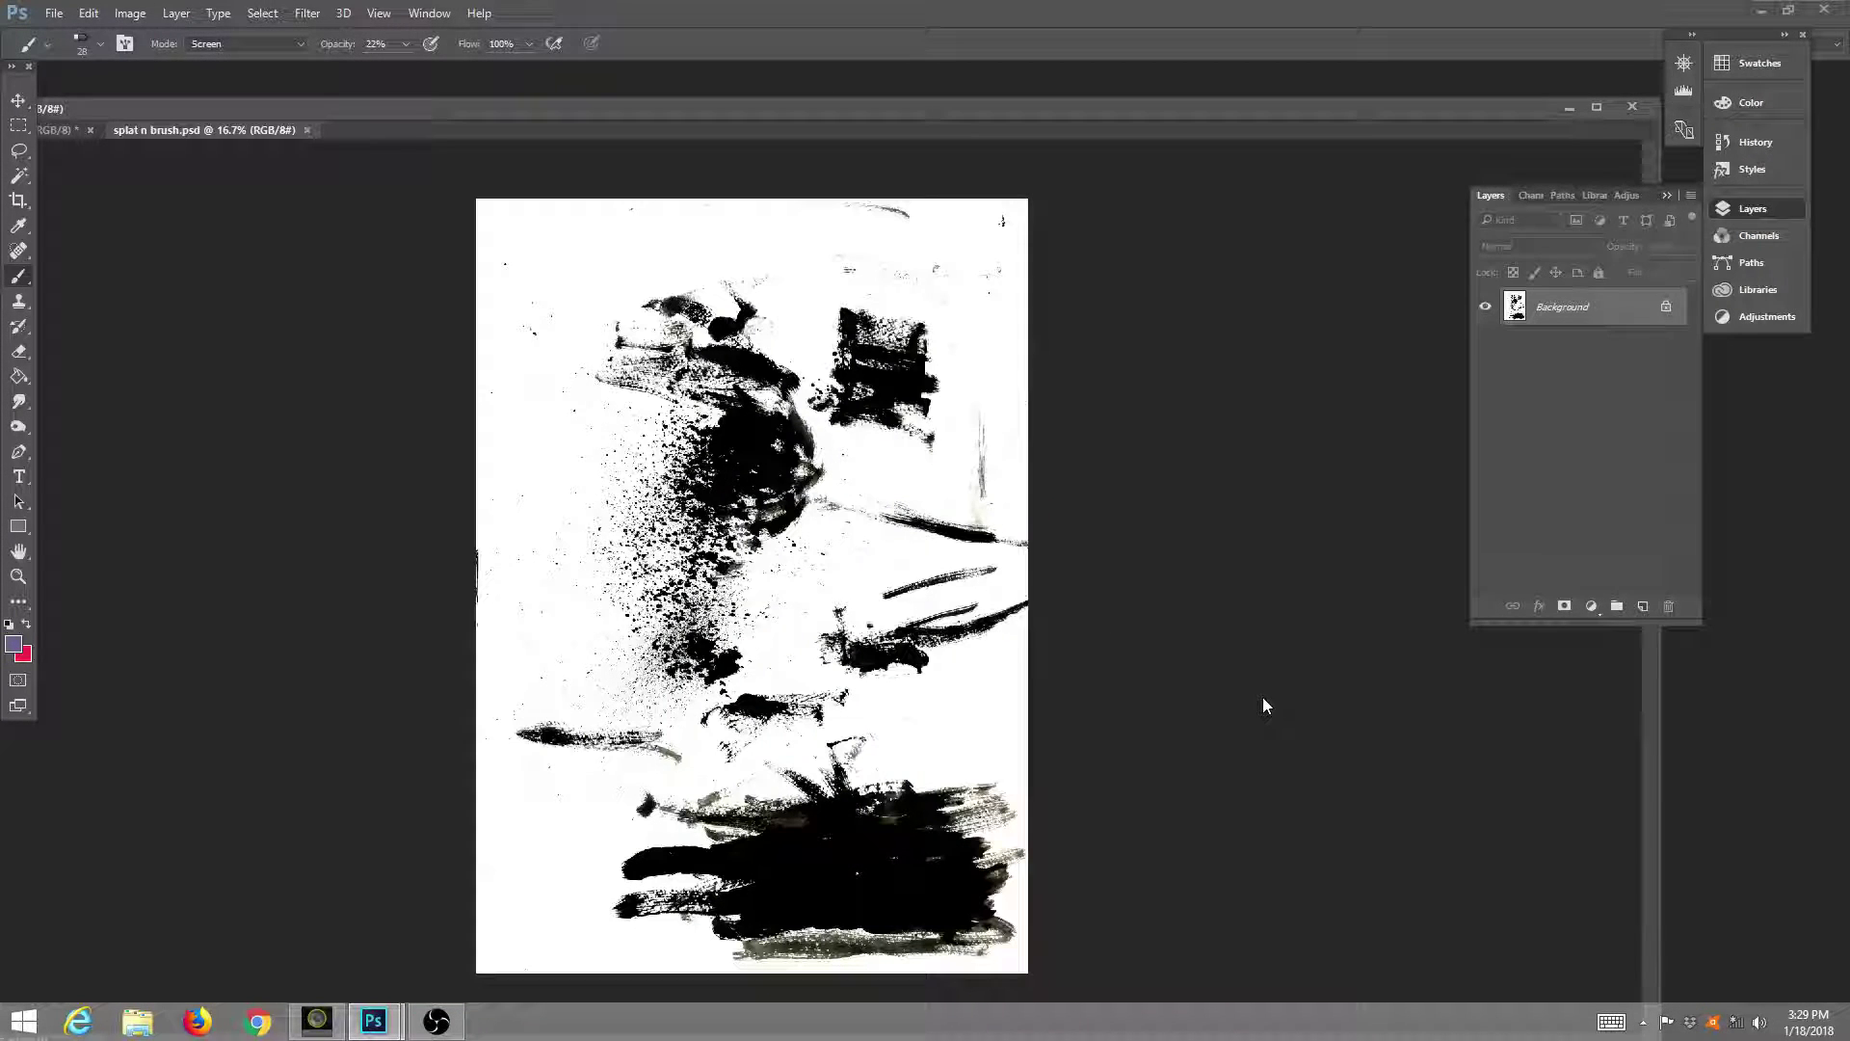
# Marquee-select the large black splat and drag it into the Venom document.
pyautogui.moveTo(248, 127)
pyautogui.mouseDown()
pyautogui.moveTo(843, 73)
pyautogui.moveTo(814, 60)
pyautogui.mouseUp()
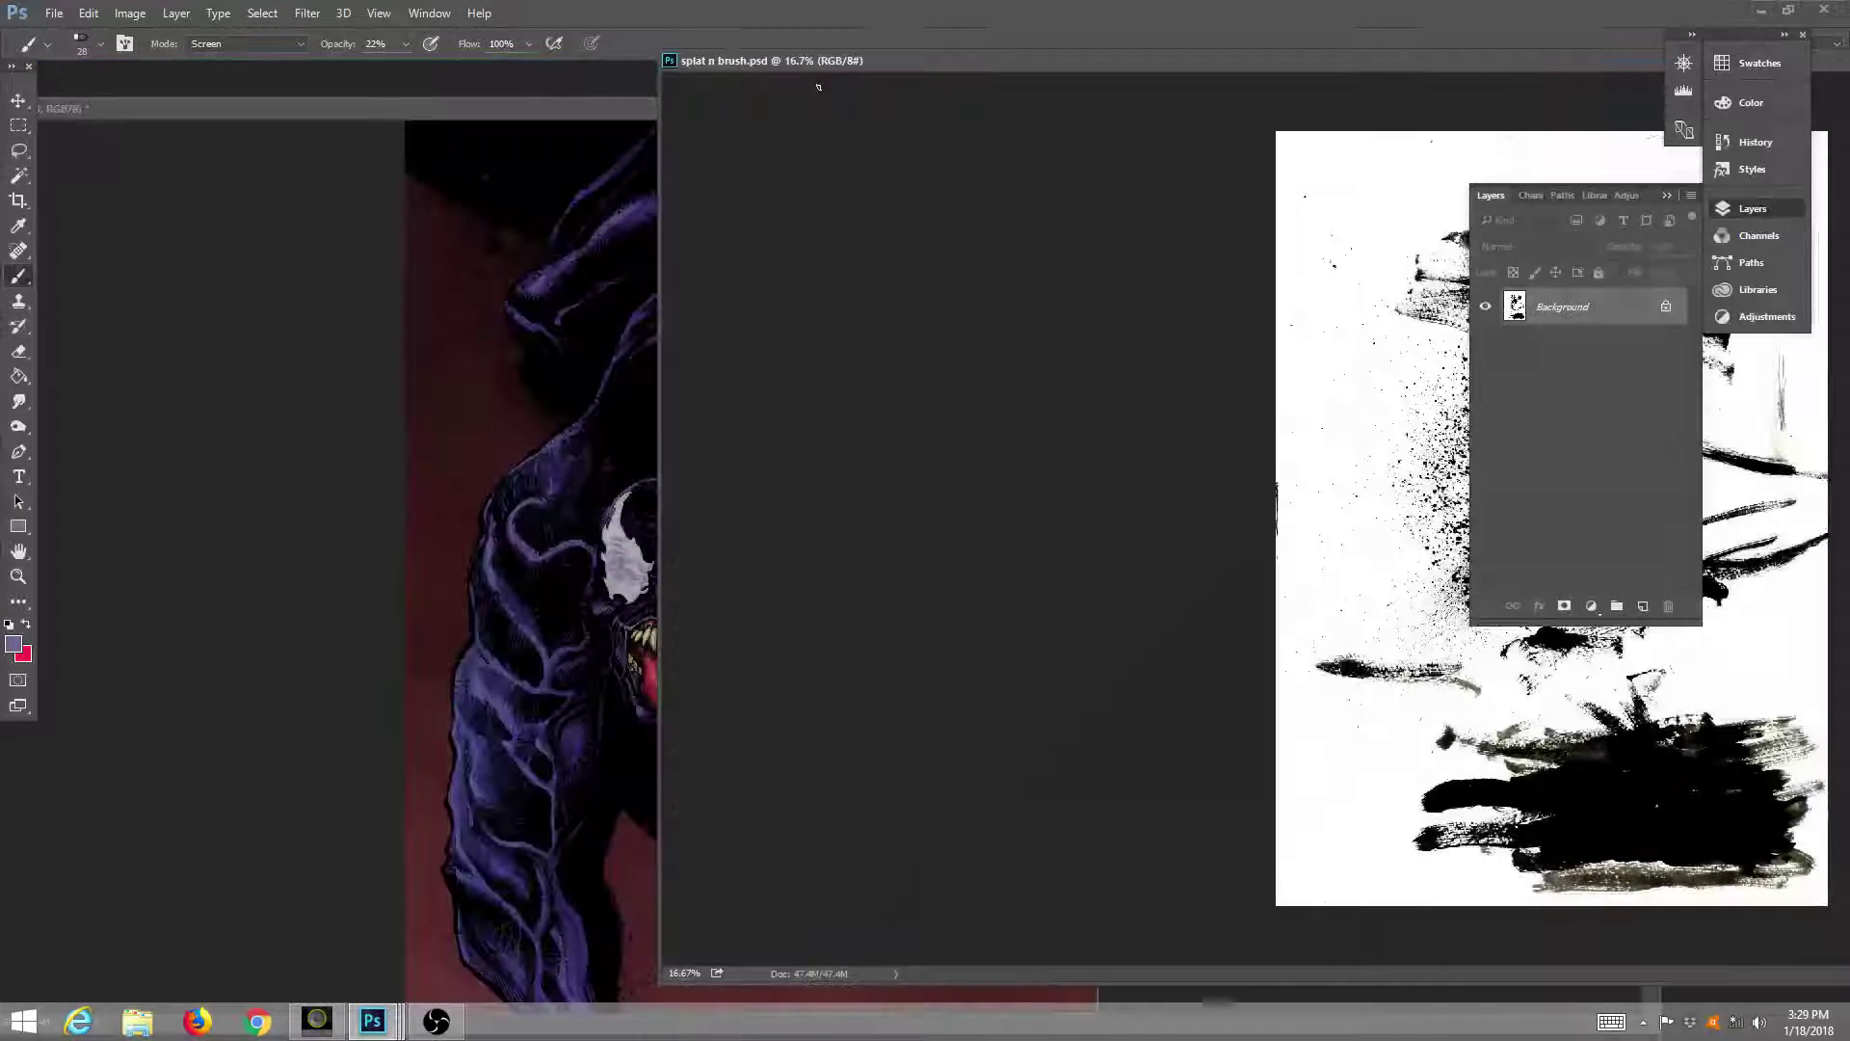
pyautogui.click(19, 129)
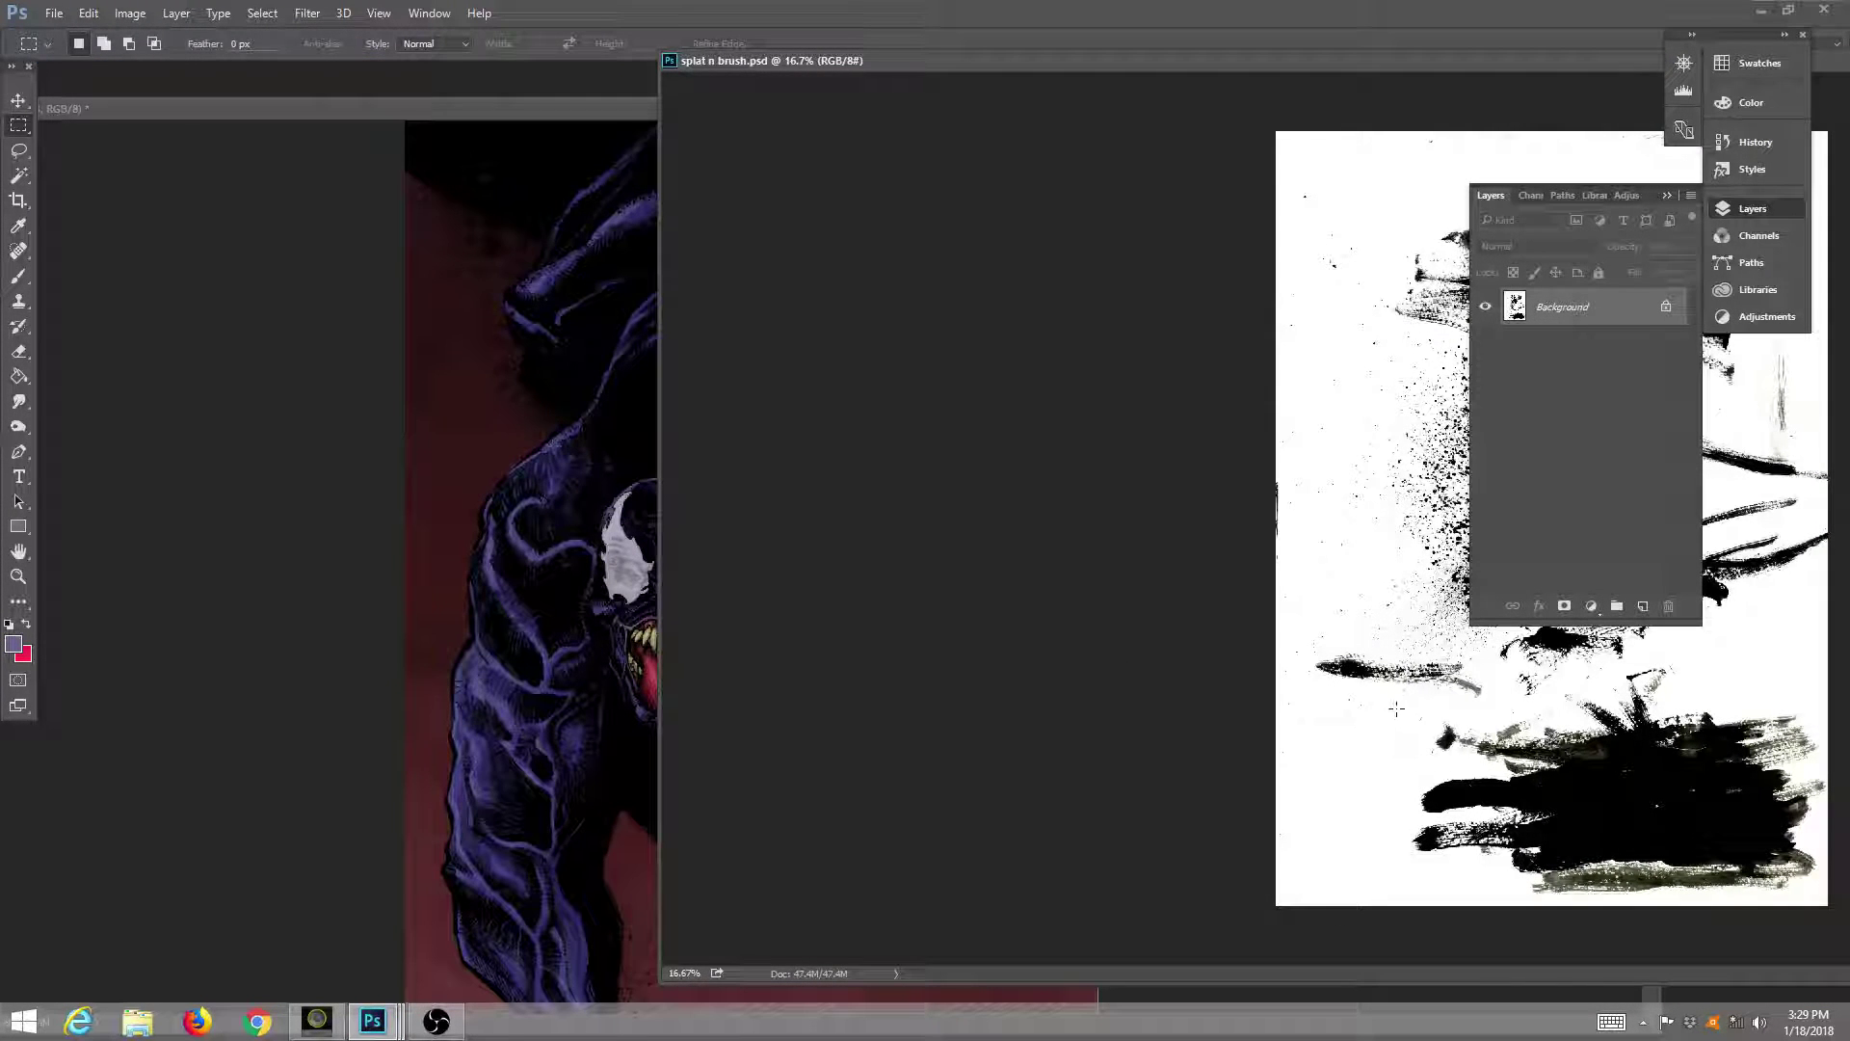
pyautogui.moveTo(1399, 704); pyautogui.dragTo(1829, 906)
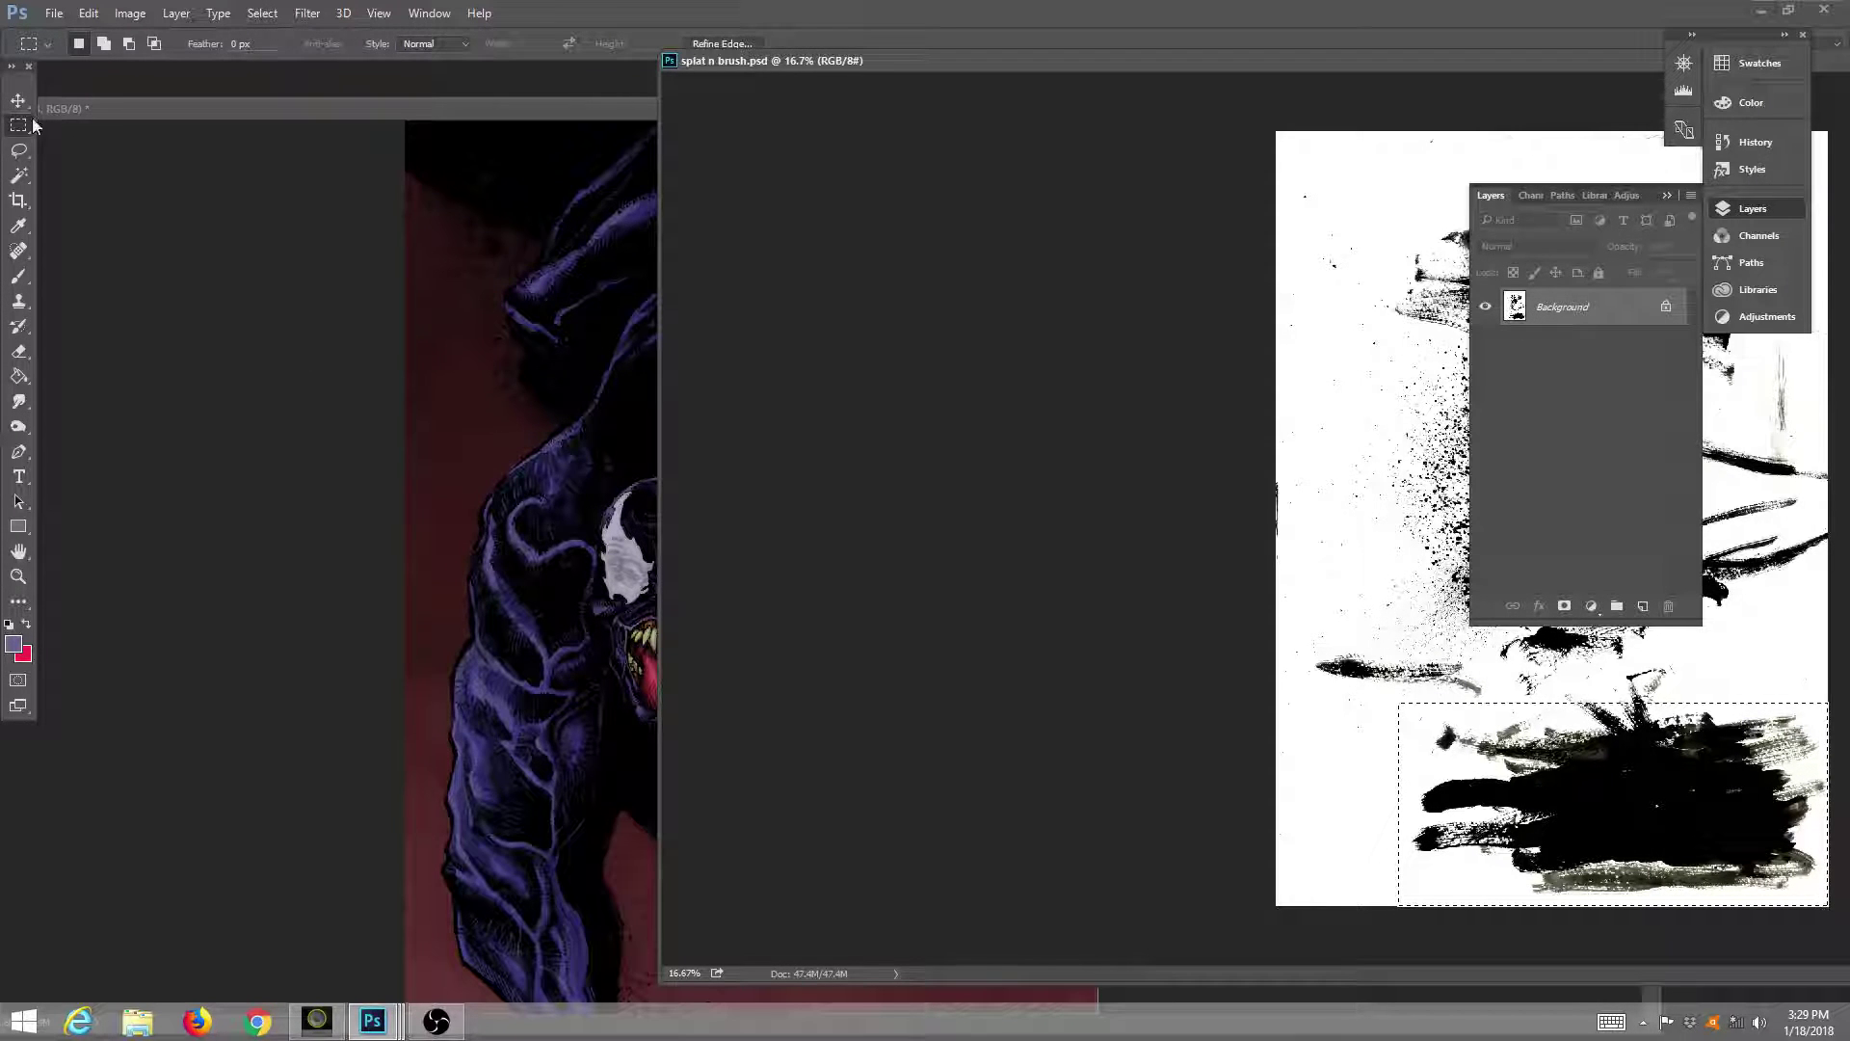
pyautogui.press('v')
pyautogui.moveTo(1506, 790); pyautogui.dragTo(747, 429)
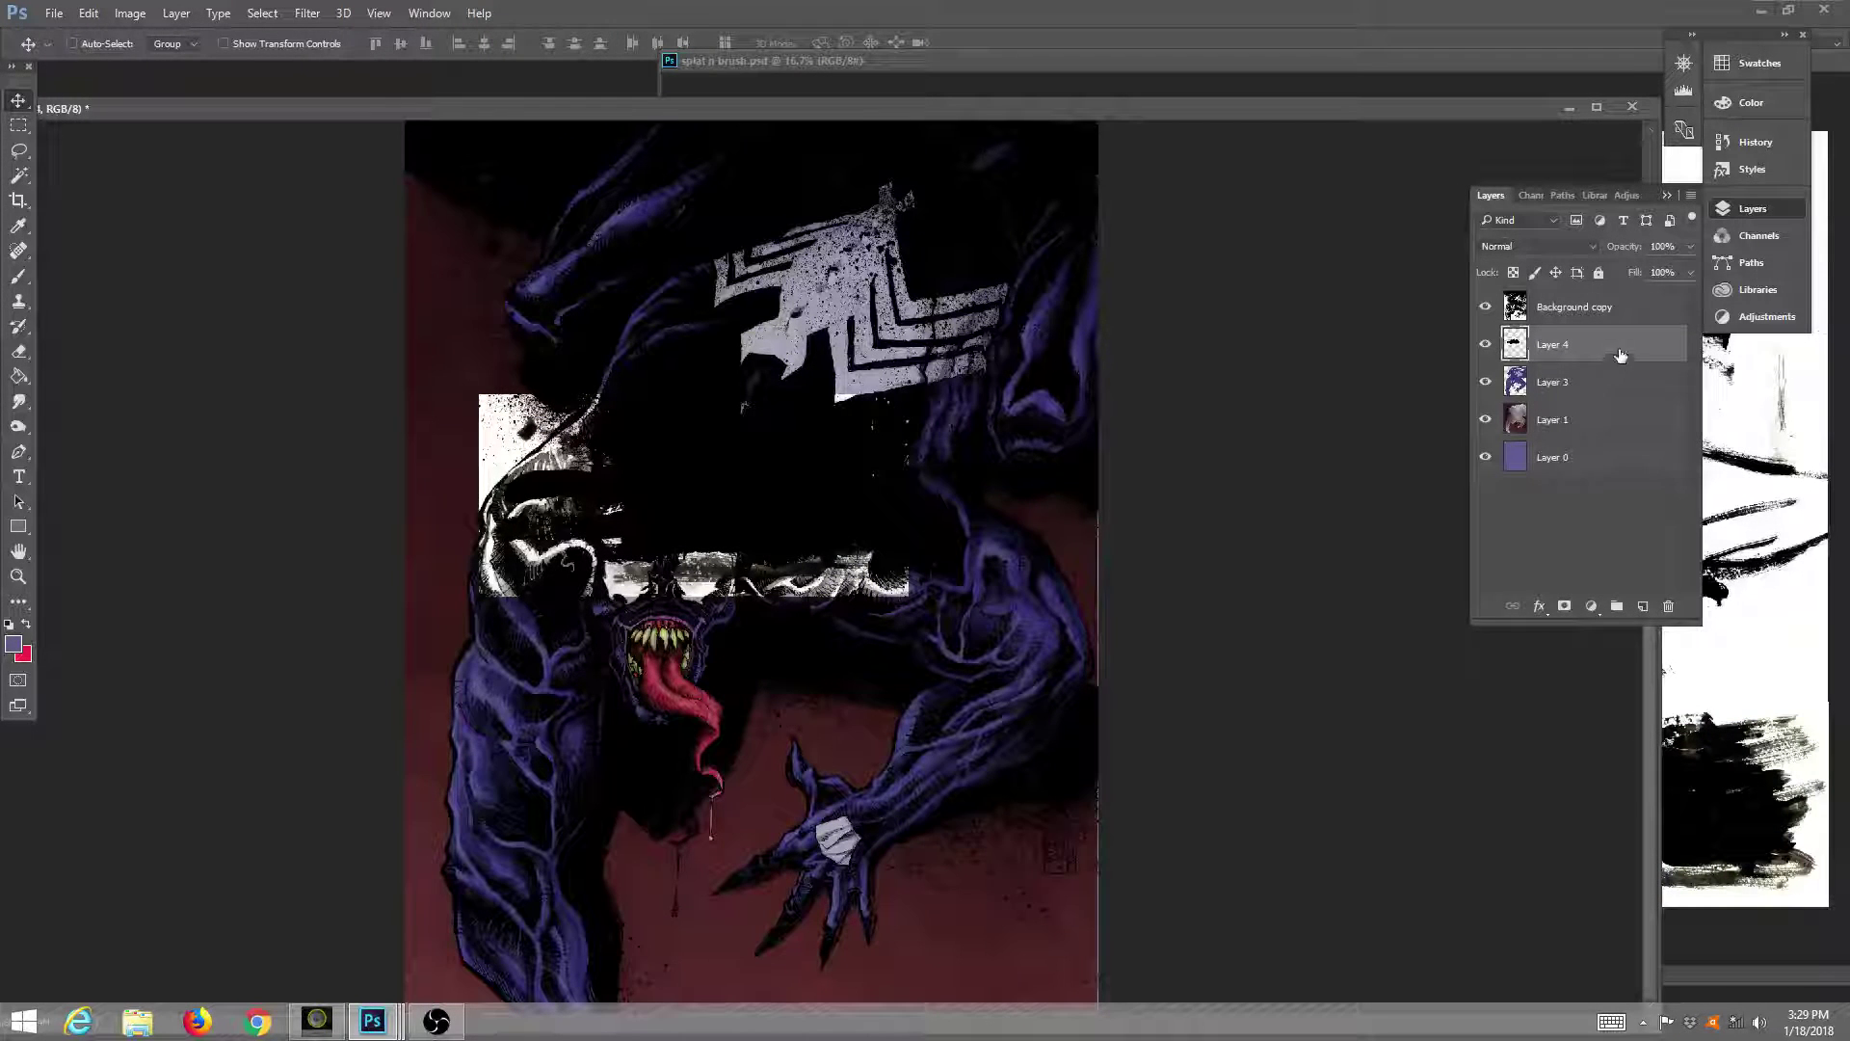
# Move Layer 4 beneath Layer 3 and set its blend mode to Multiply.
pyautogui.moveTo(1619, 349); pyautogui.dragTo(1603, 425)
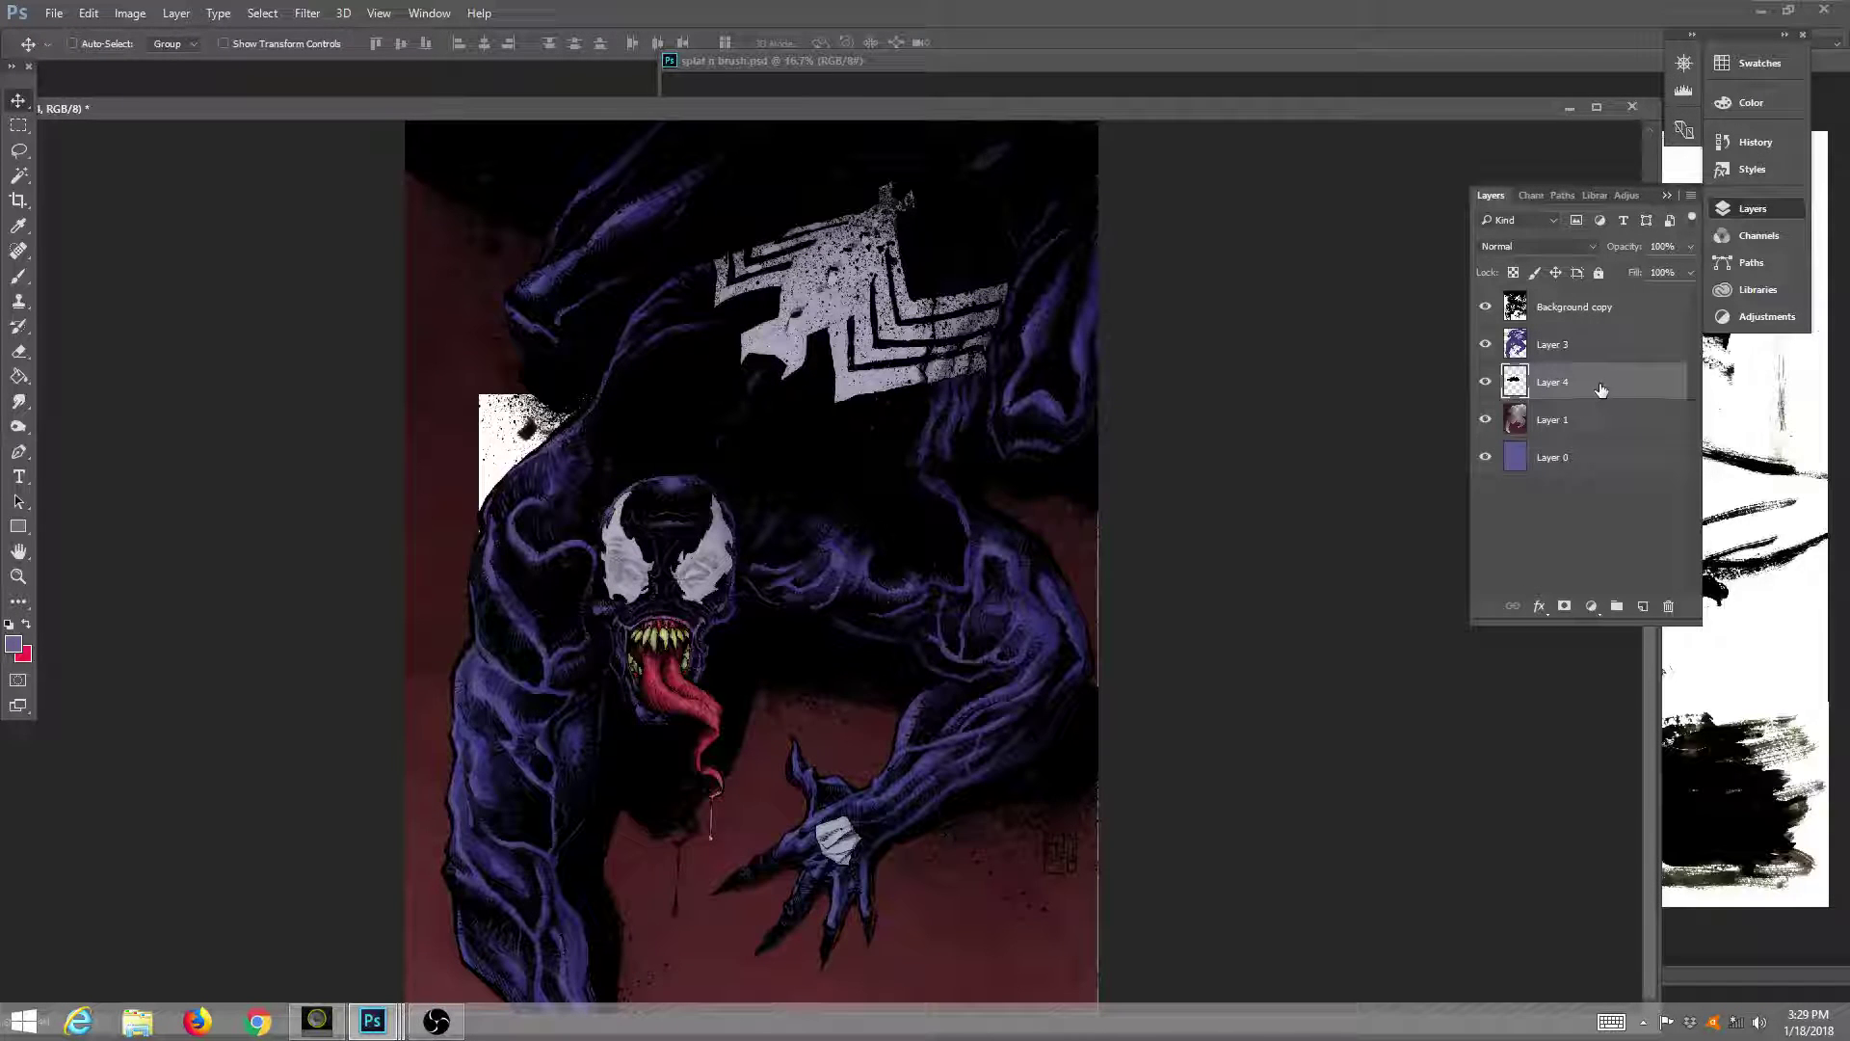
pyautogui.doubleClick(1601, 388)
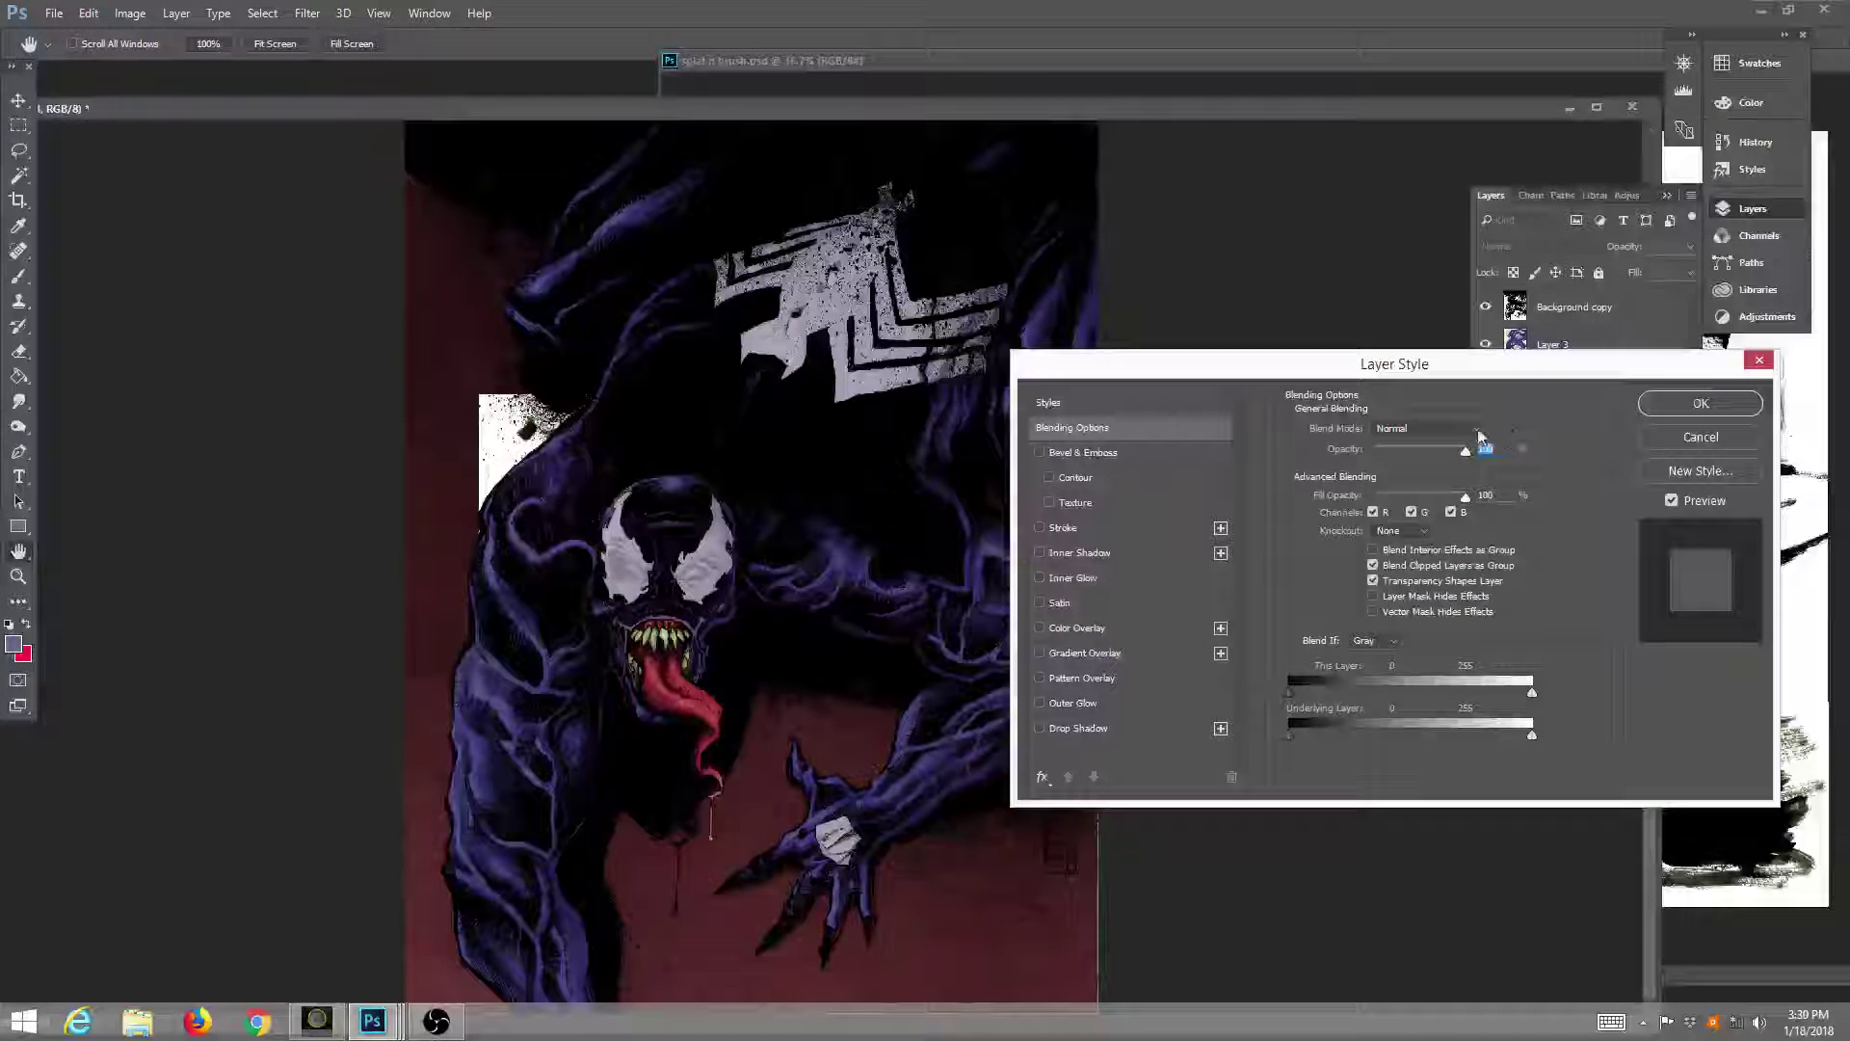
pyautogui.click(1472, 431)
pyautogui.click(1427, 491)
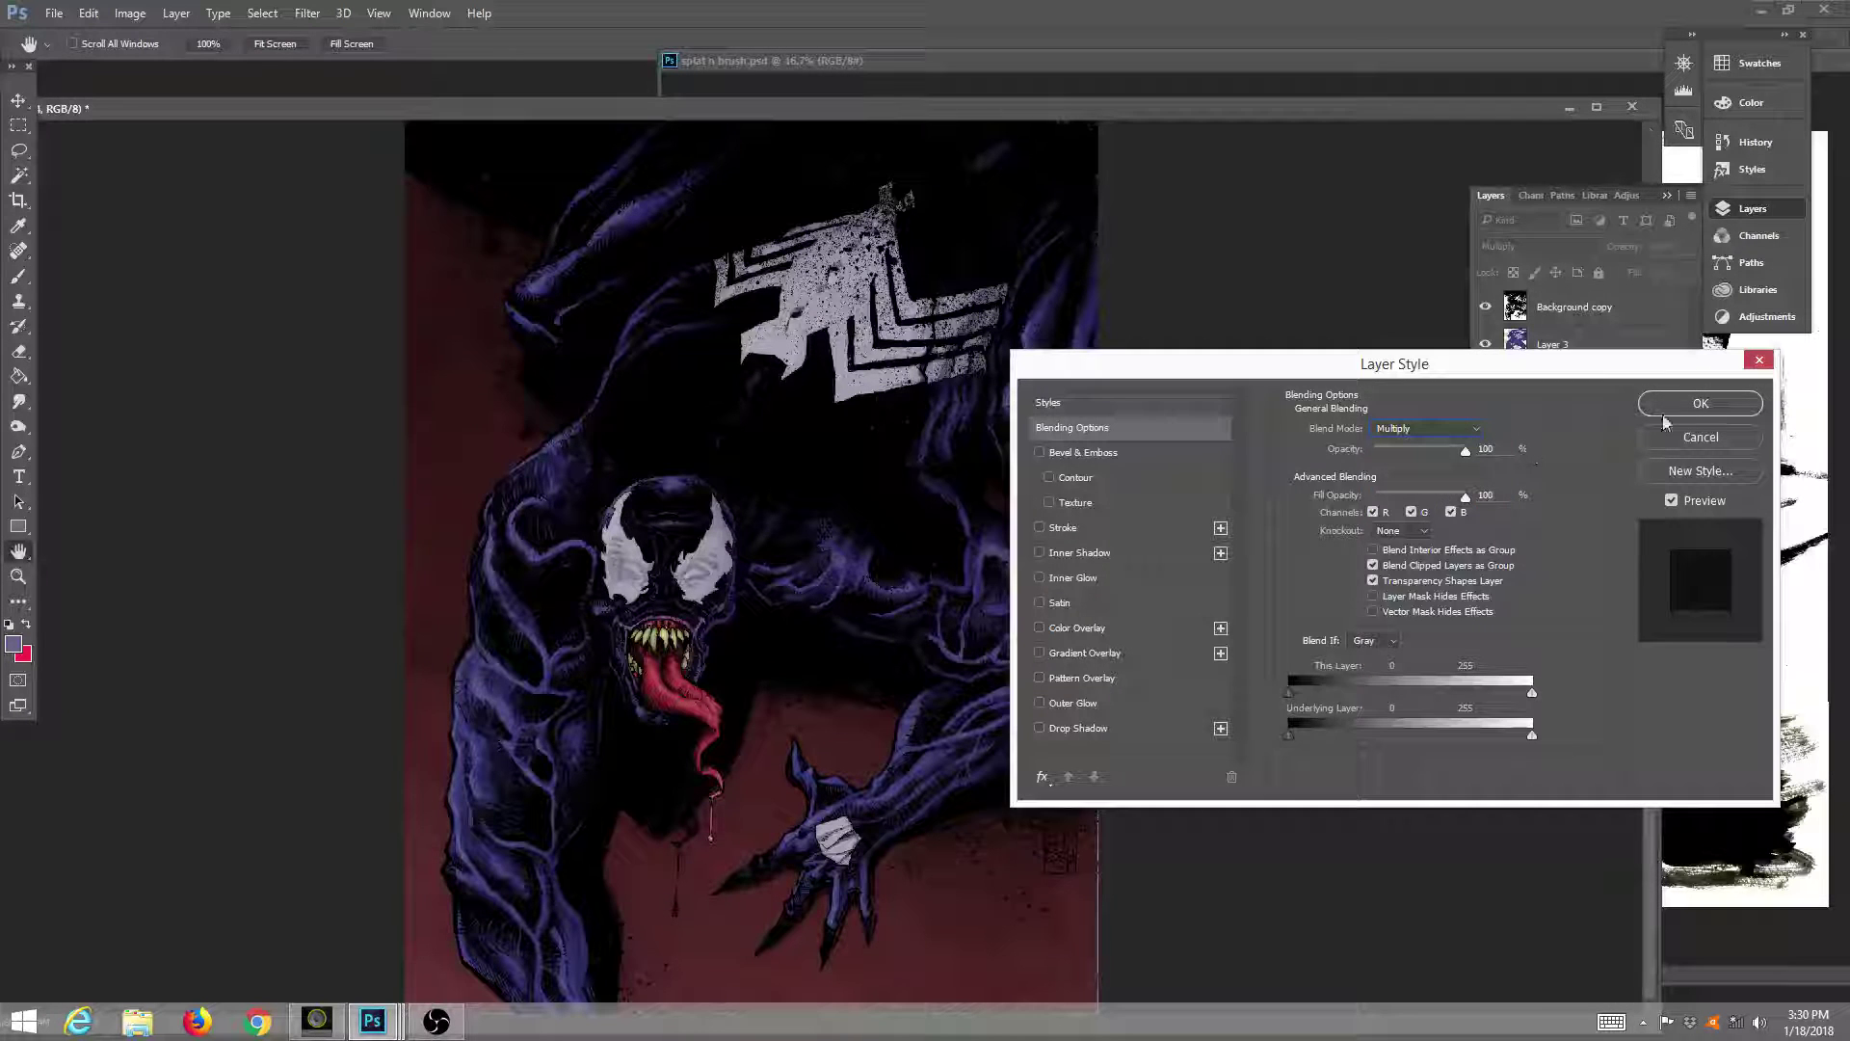
pyautogui.click(1699, 405)
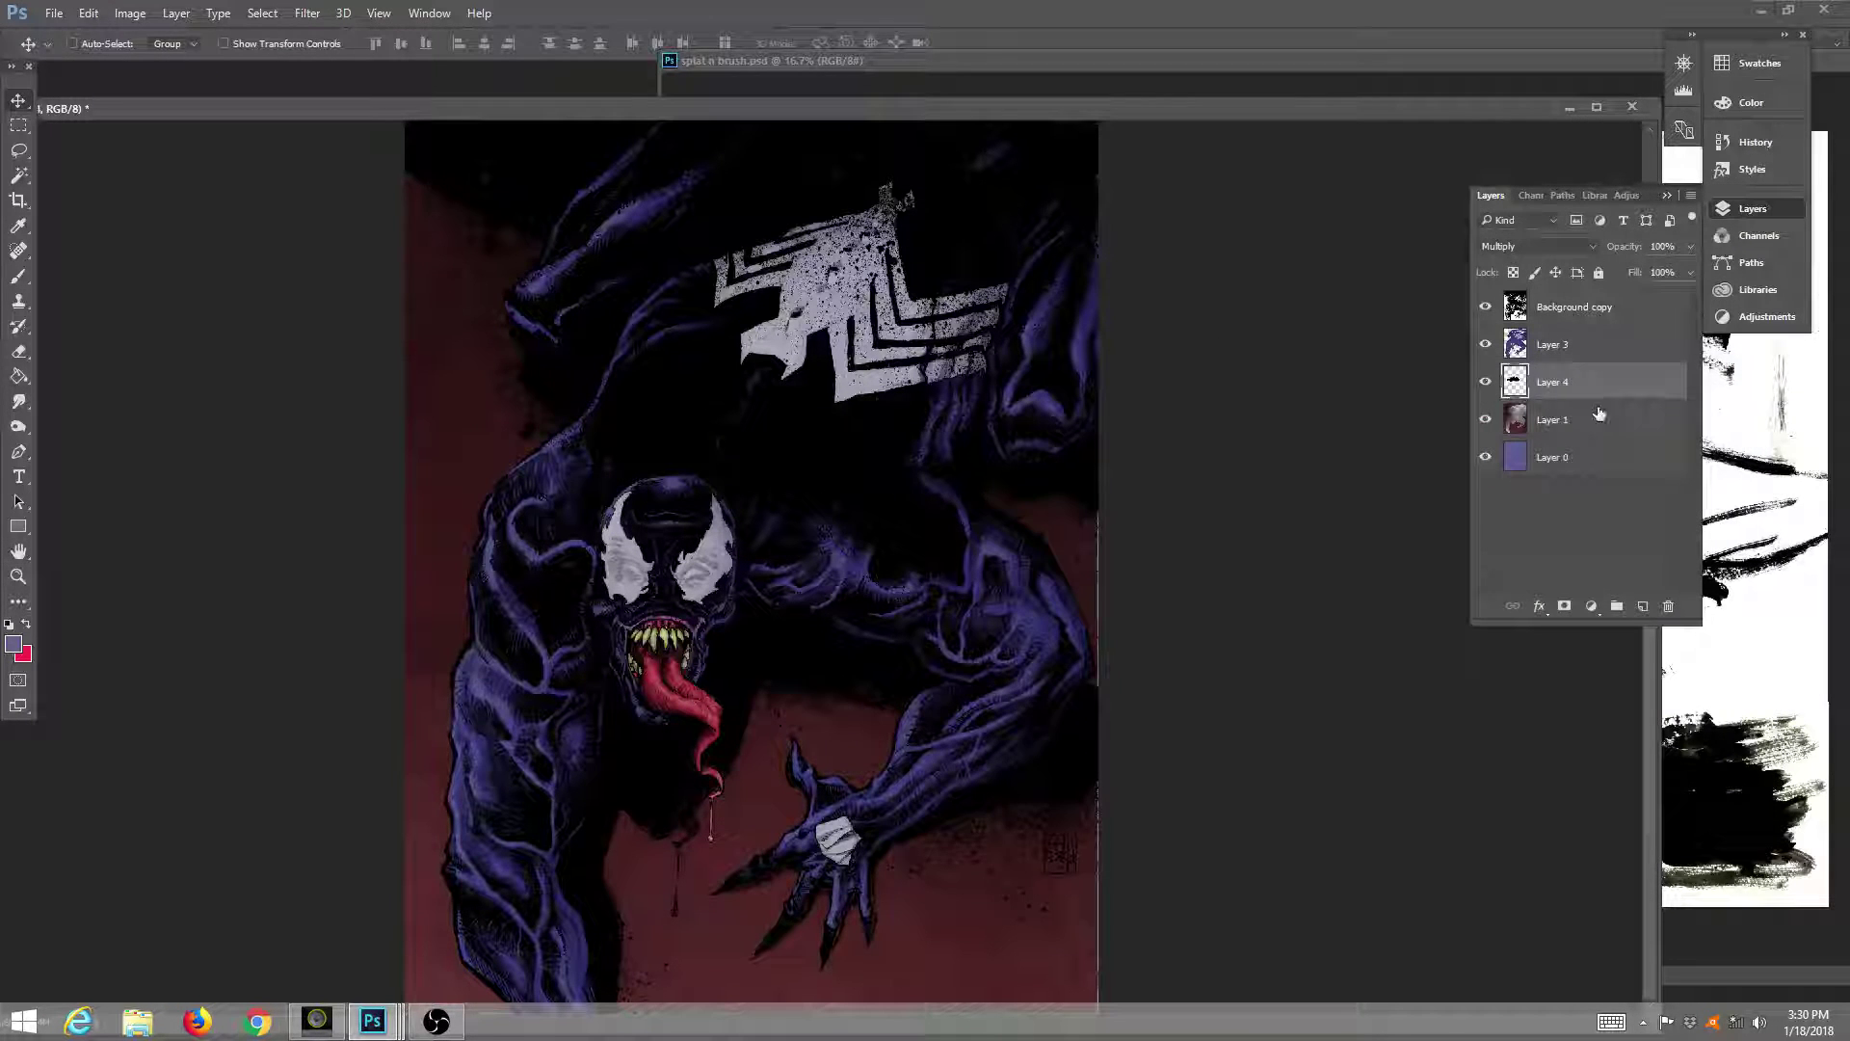
# Free Transform Layer 4's splat: stretch it taller and wider, rotate about 18°, reposition.
pyautogui.click(88, 14)
pyautogui.click(171, 390)
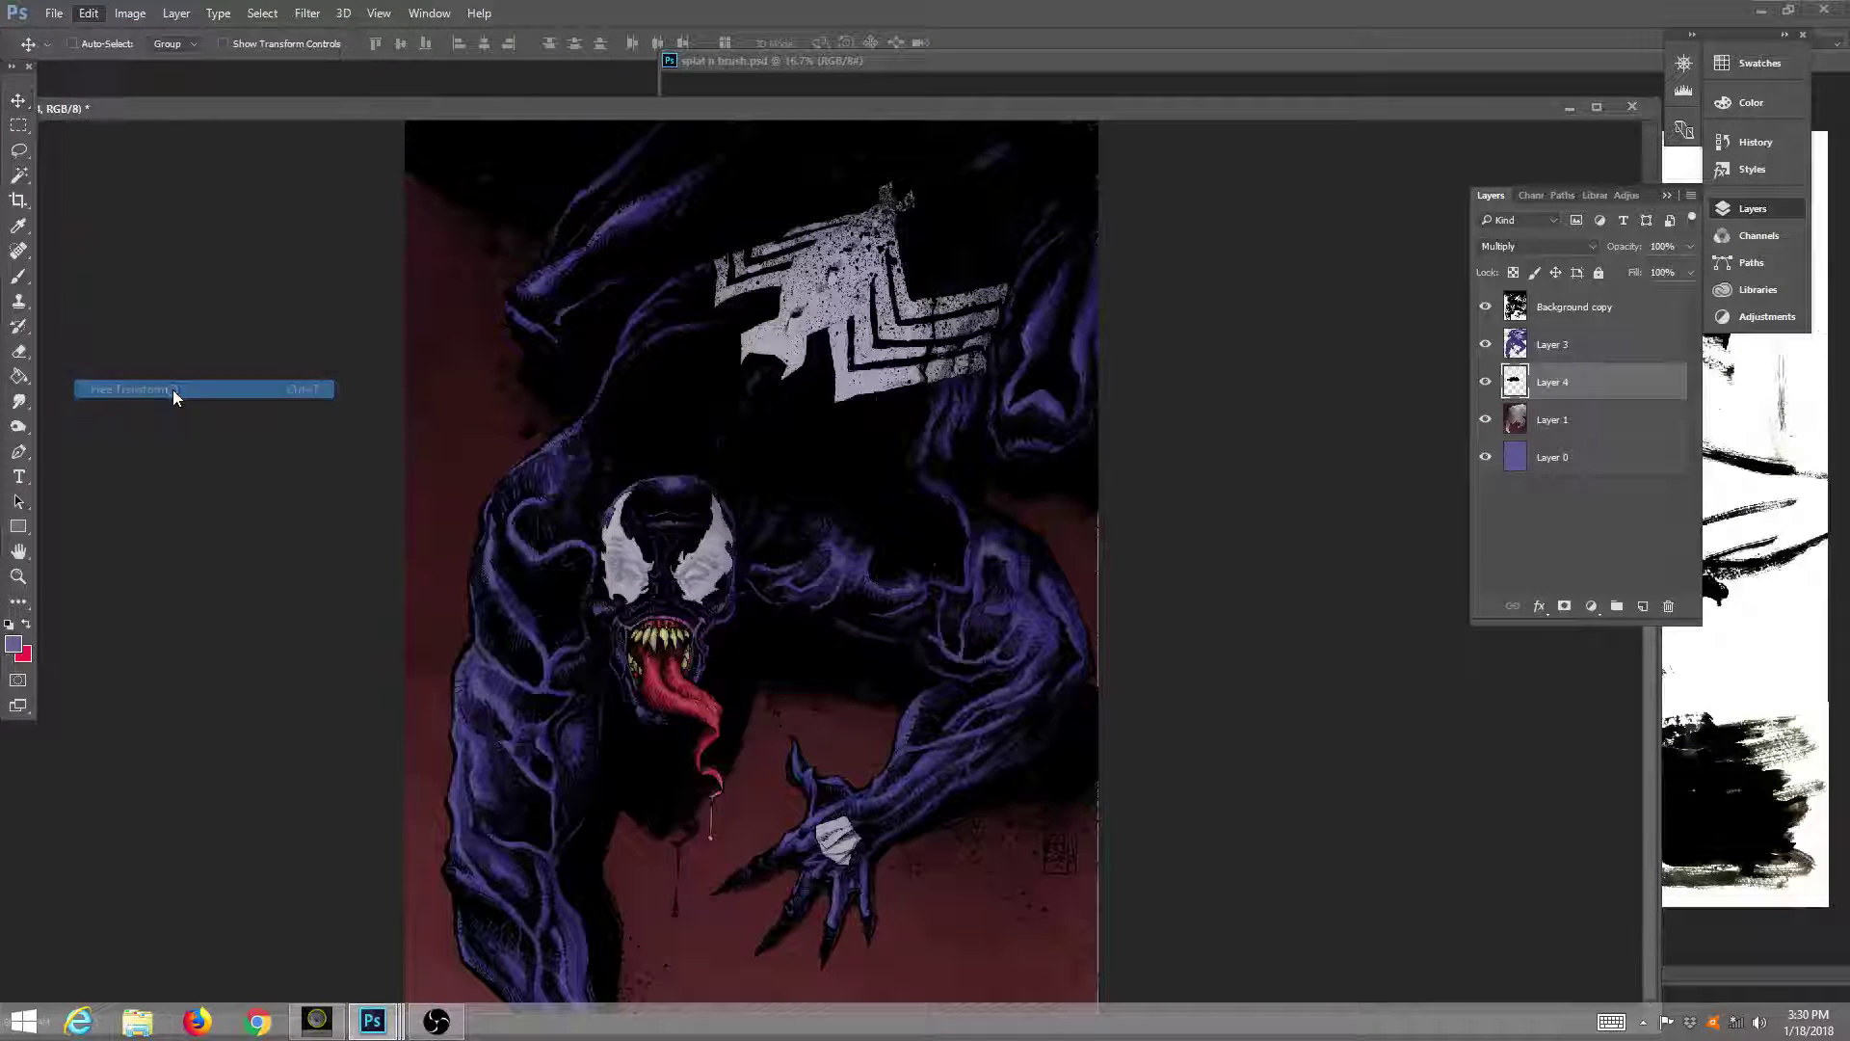
pyautogui.moveTo(477, 392); pyautogui.dragTo(328, 227)
pyautogui.moveTo(910, 411); pyautogui.dragTo(1196, 412)
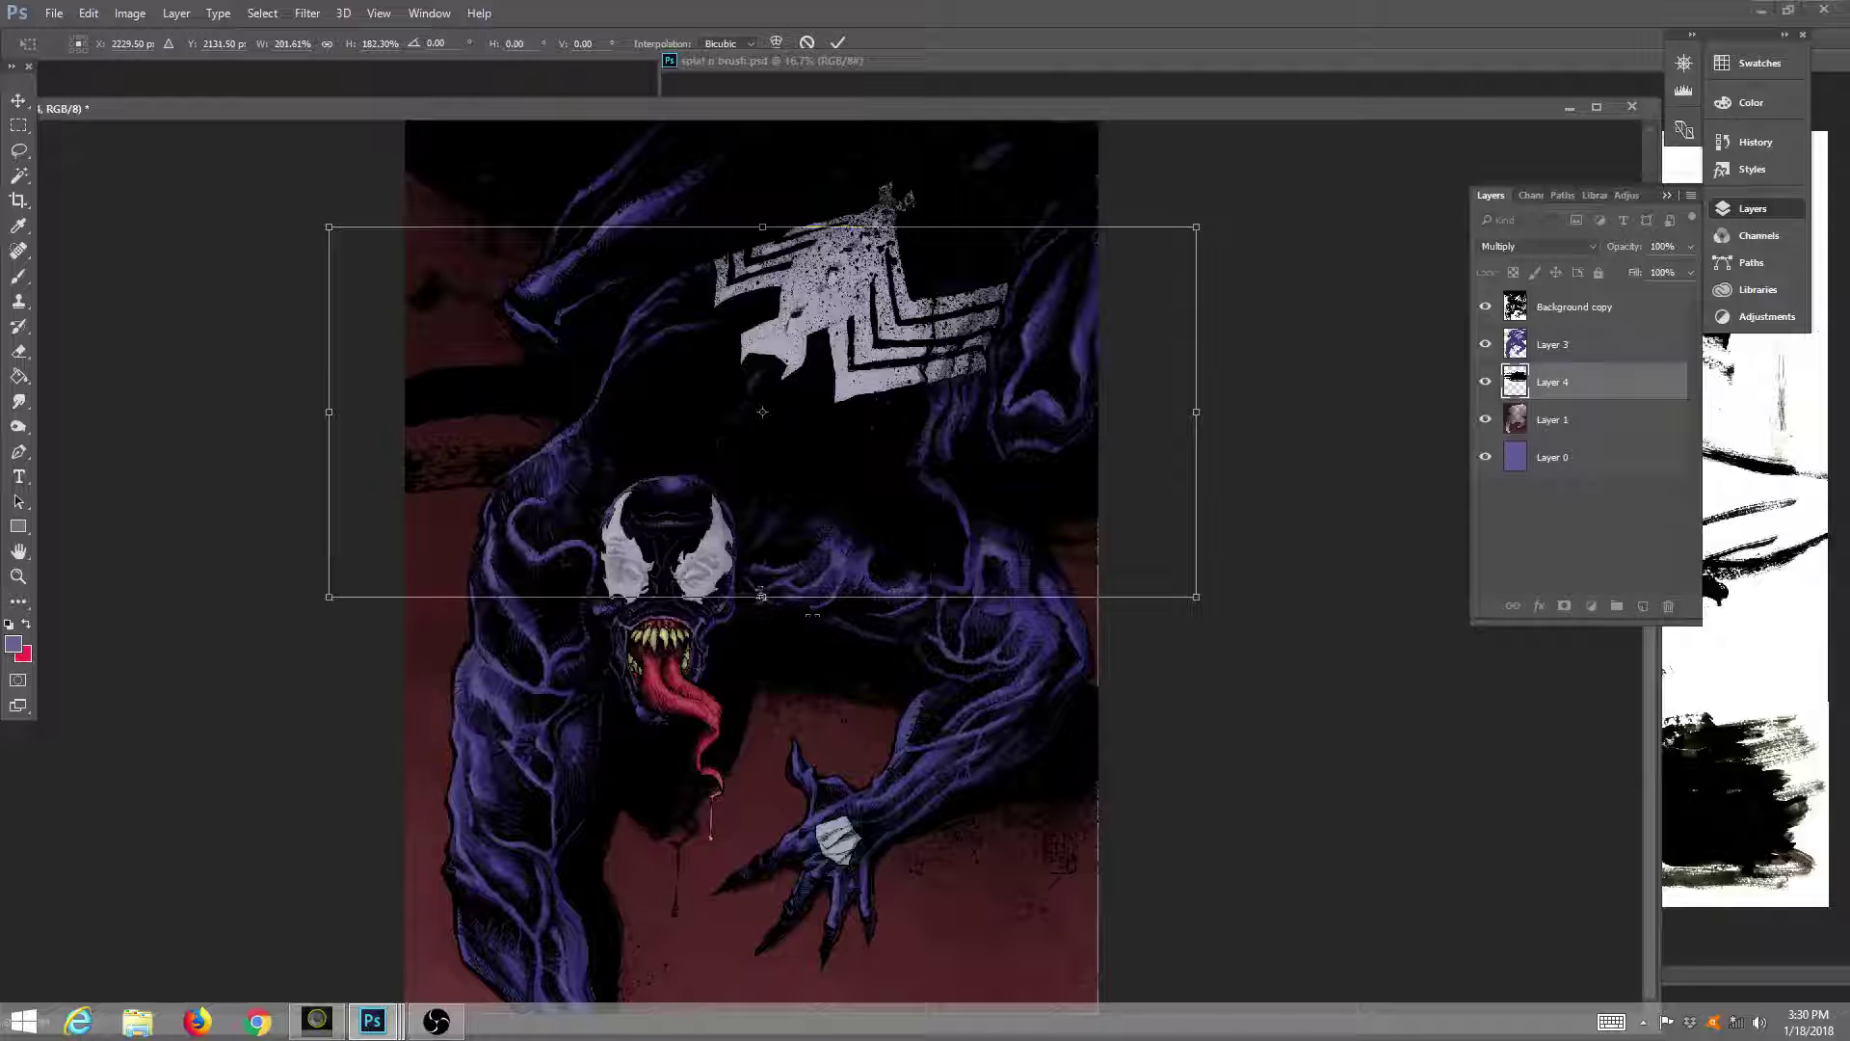
pyautogui.moveTo(761, 597); pyautogui.dragTo(762, 835)
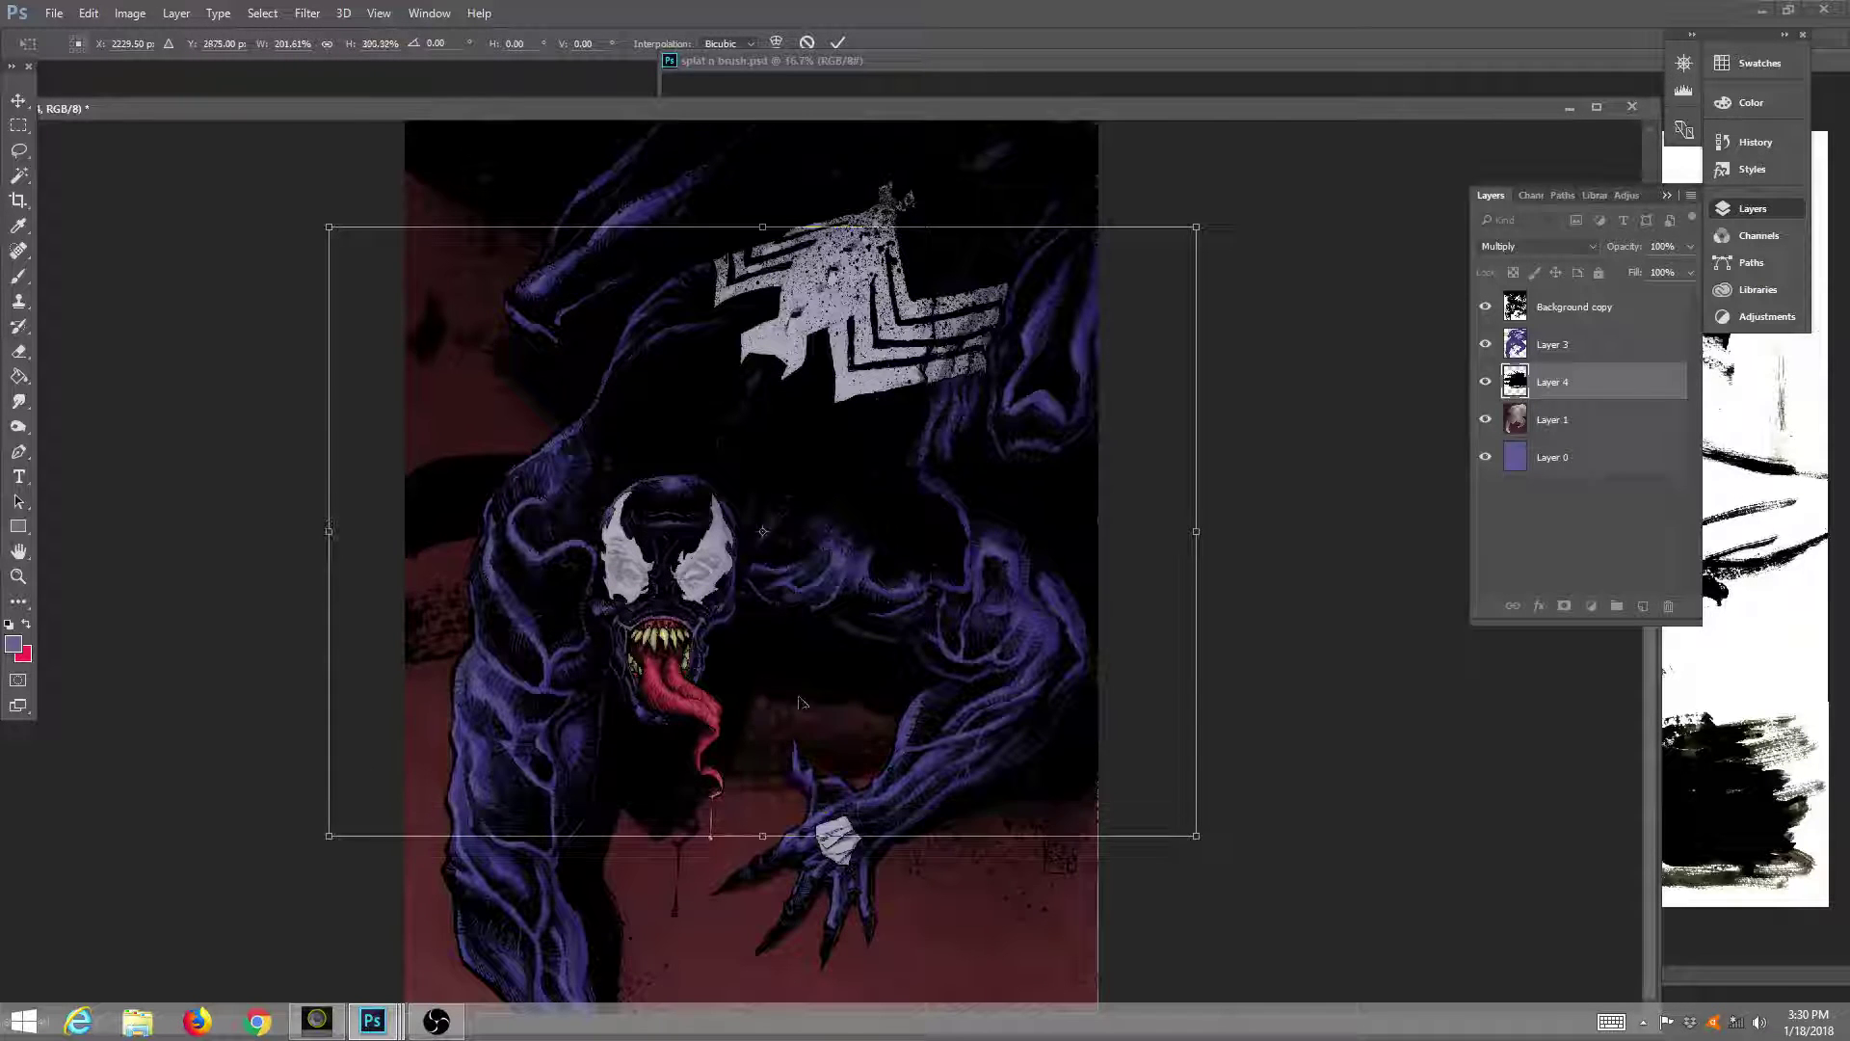
pyautogui.moveTo(1200, 532); pyautogui.dragTo(1276, 530)
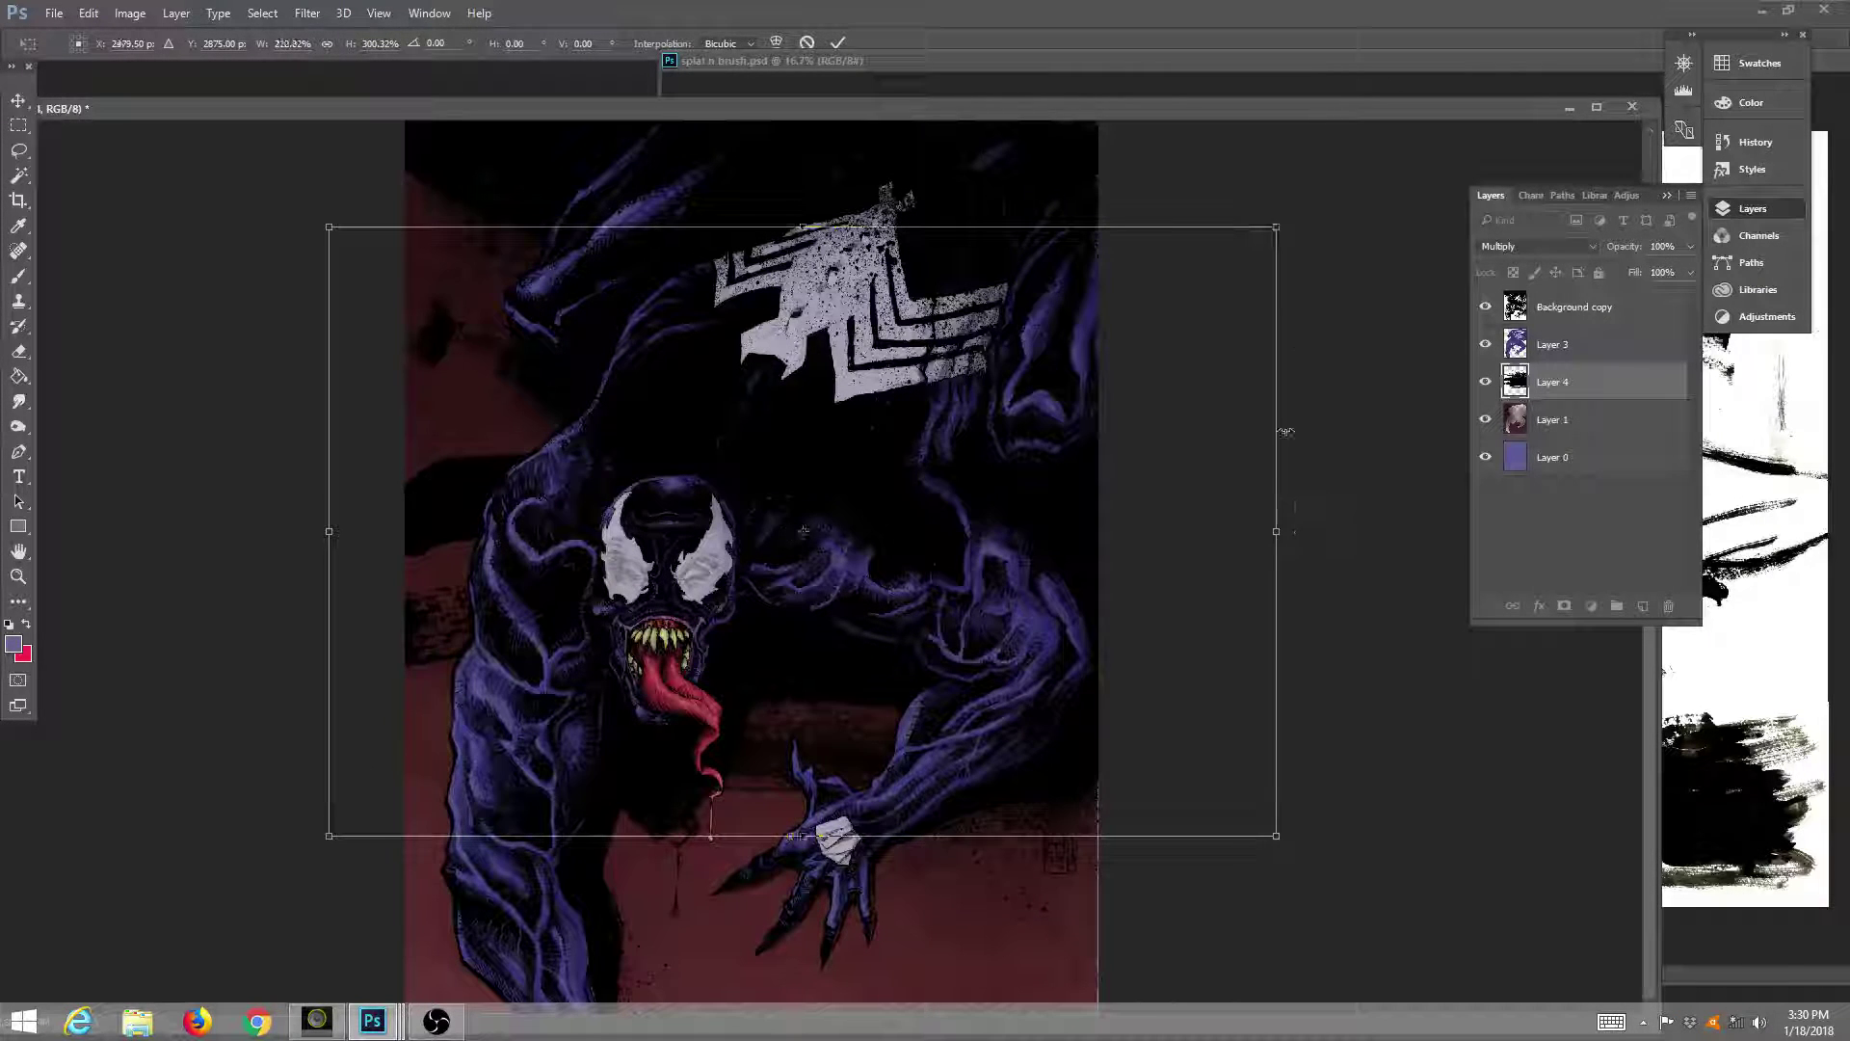
pyautogui.moveTo(1314, 188); pyautogui.dragTo(1390, 355)
pyautogui.moveTo(1127, 450); pyautogui.dragTo(984, 249)
pyautogui.moveTo(659, 330); pyautogui.dragTo(702, 286)
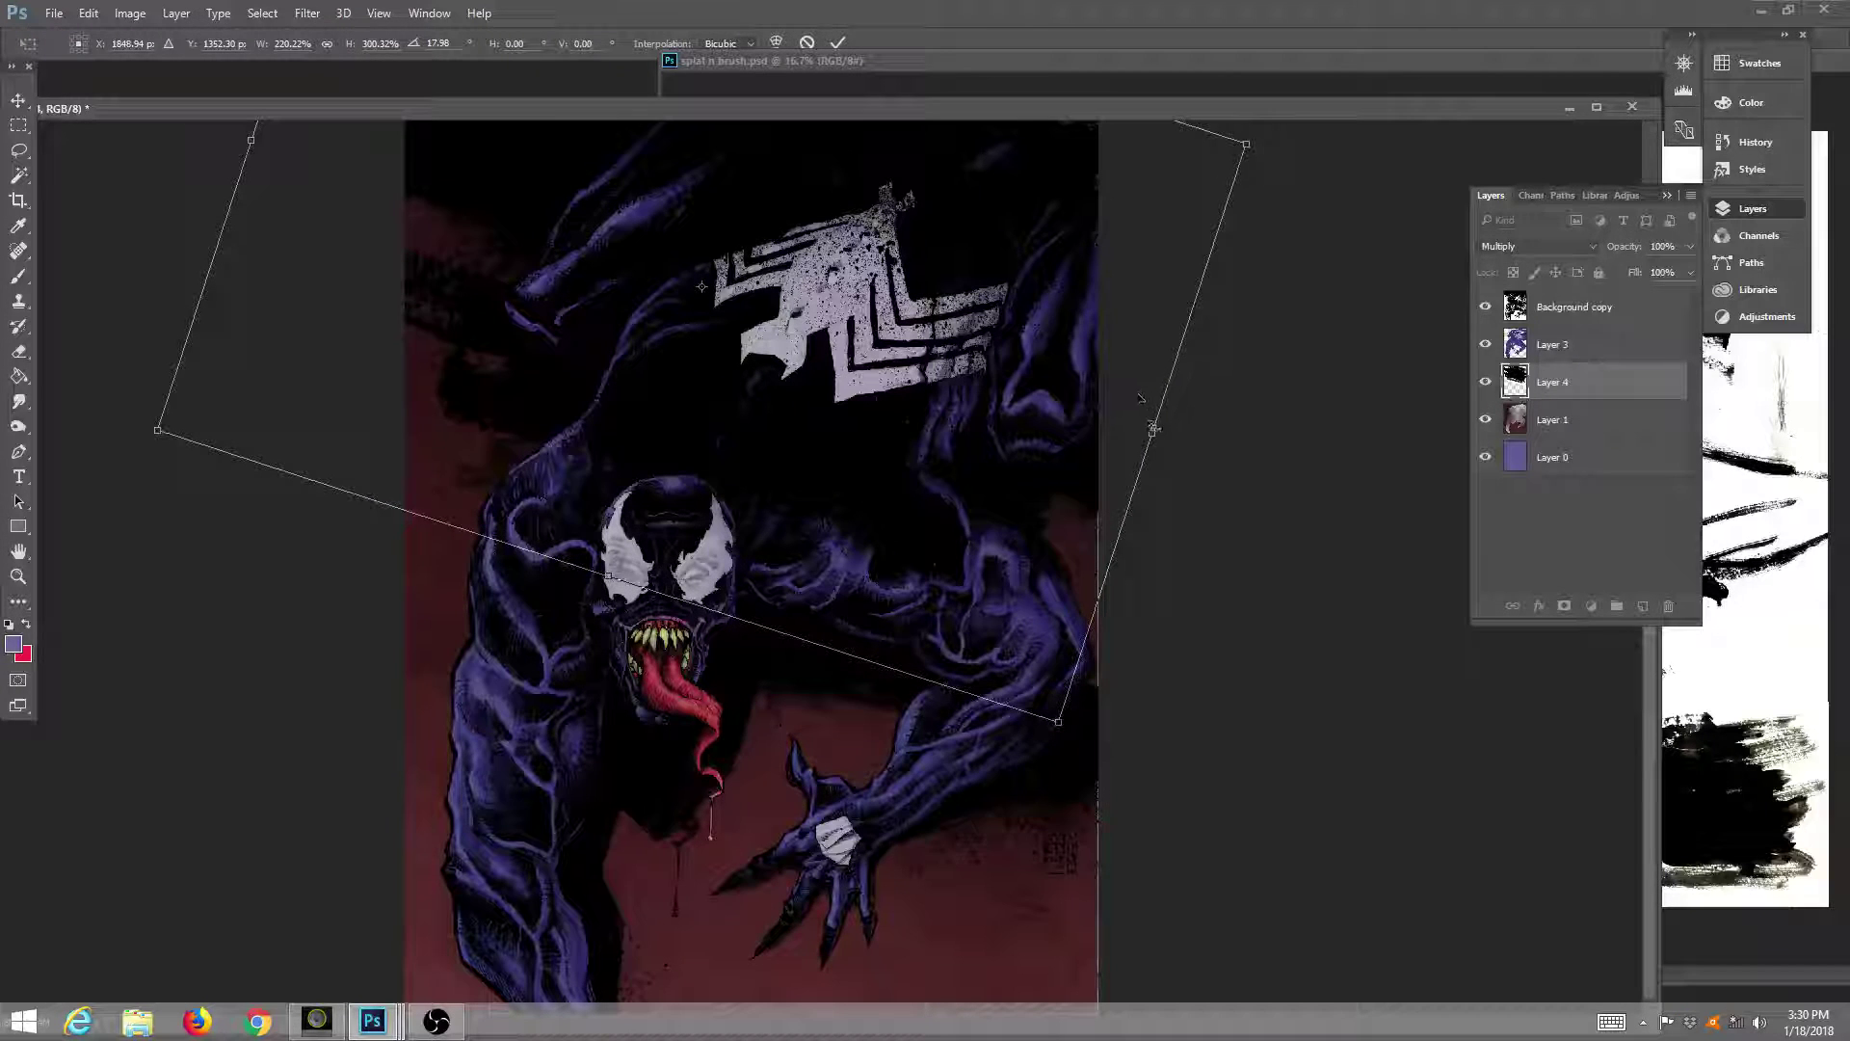
pyautogui.moveTo(1152, 433); pyautogui.dragTo(1259, 450)
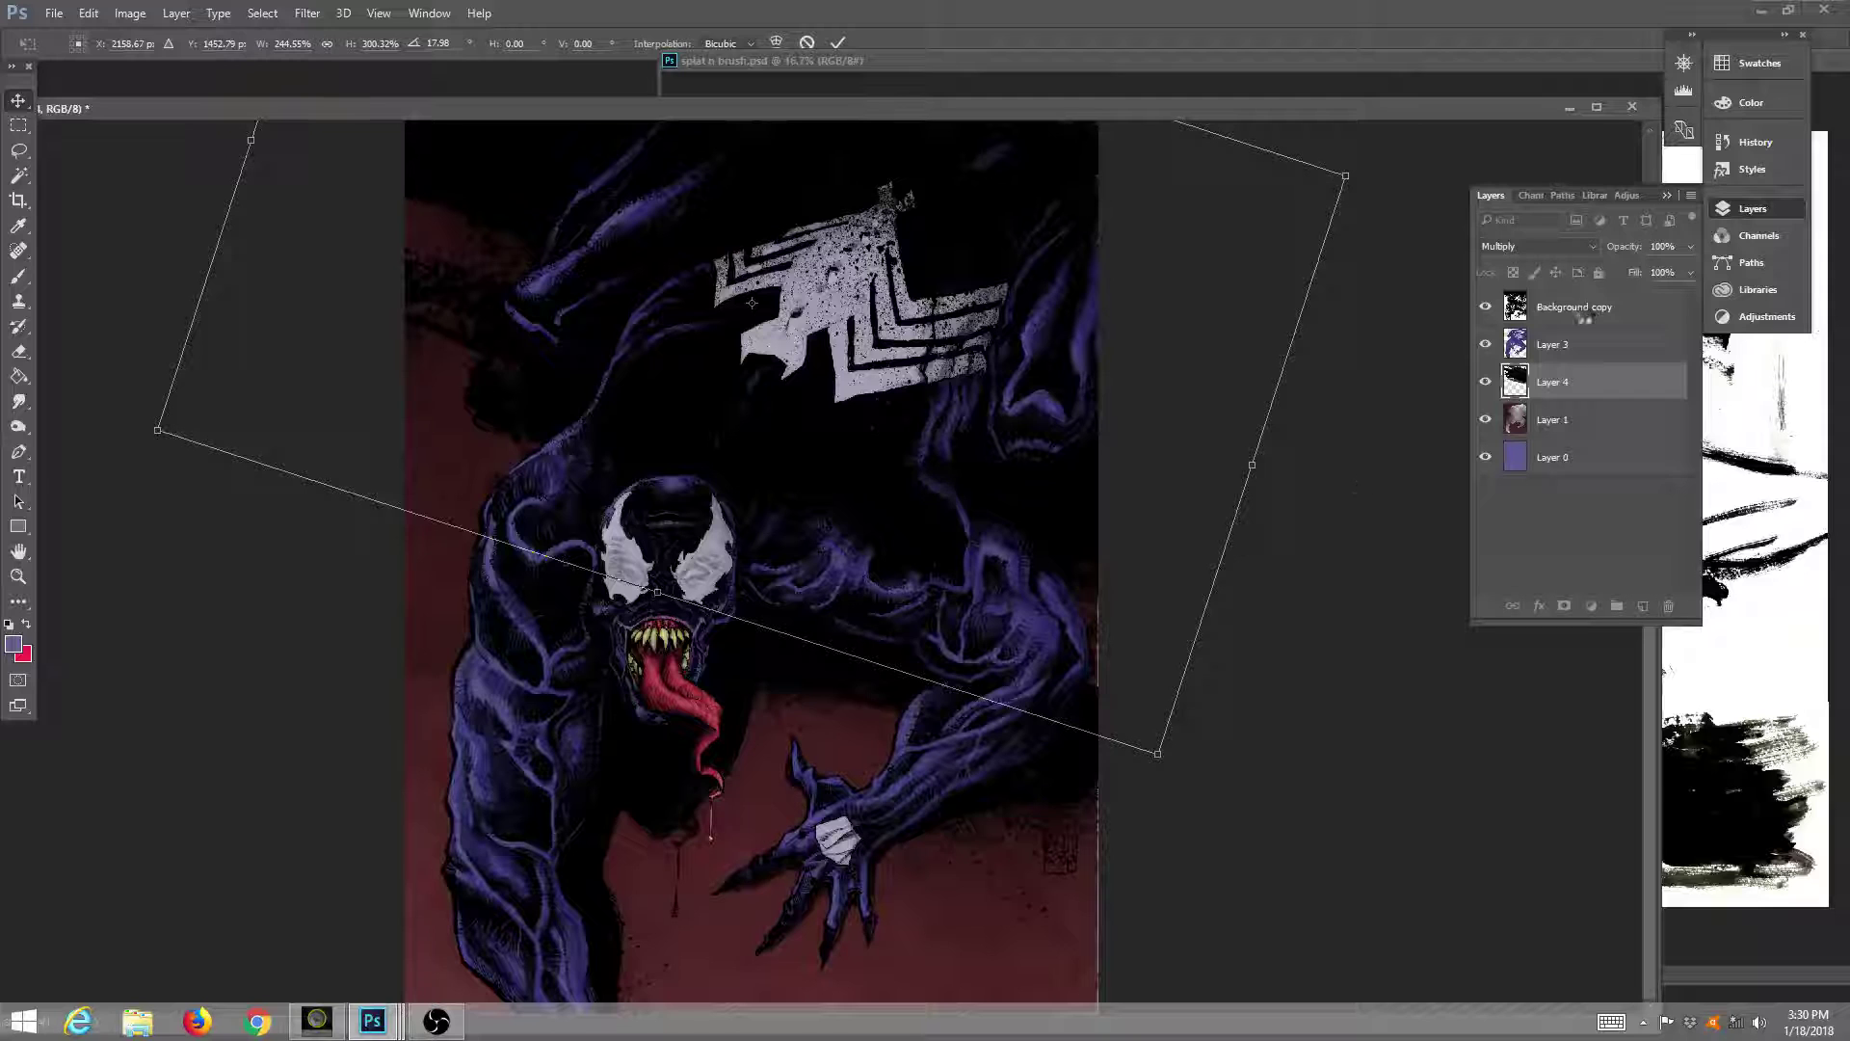
pyautogui.press('Return')
# Lower Layer 4's fill to 42% and fine-tune the texture's position.
pyautogui.click(1689, 272)
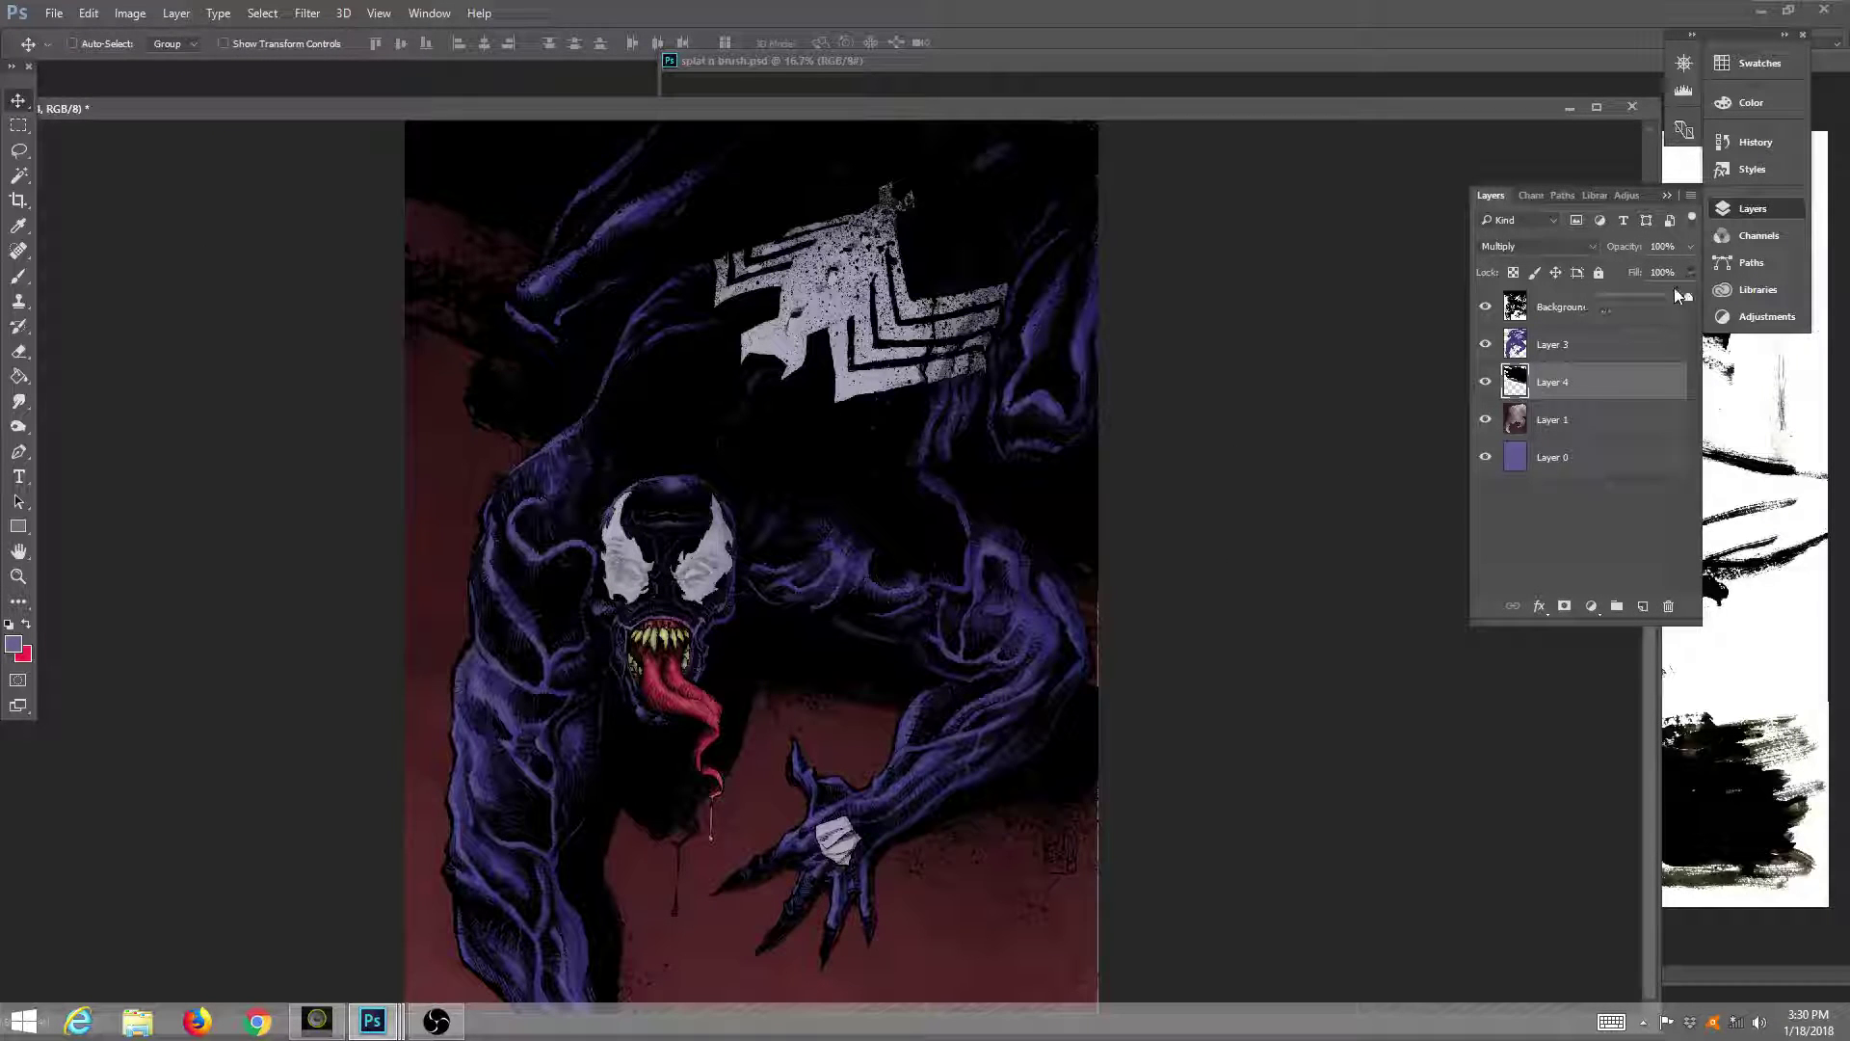
pyautogui.click(1653, 296)
pyautogui.moveTo(1654, 293); pyautogui.dragTo(1638, 295)
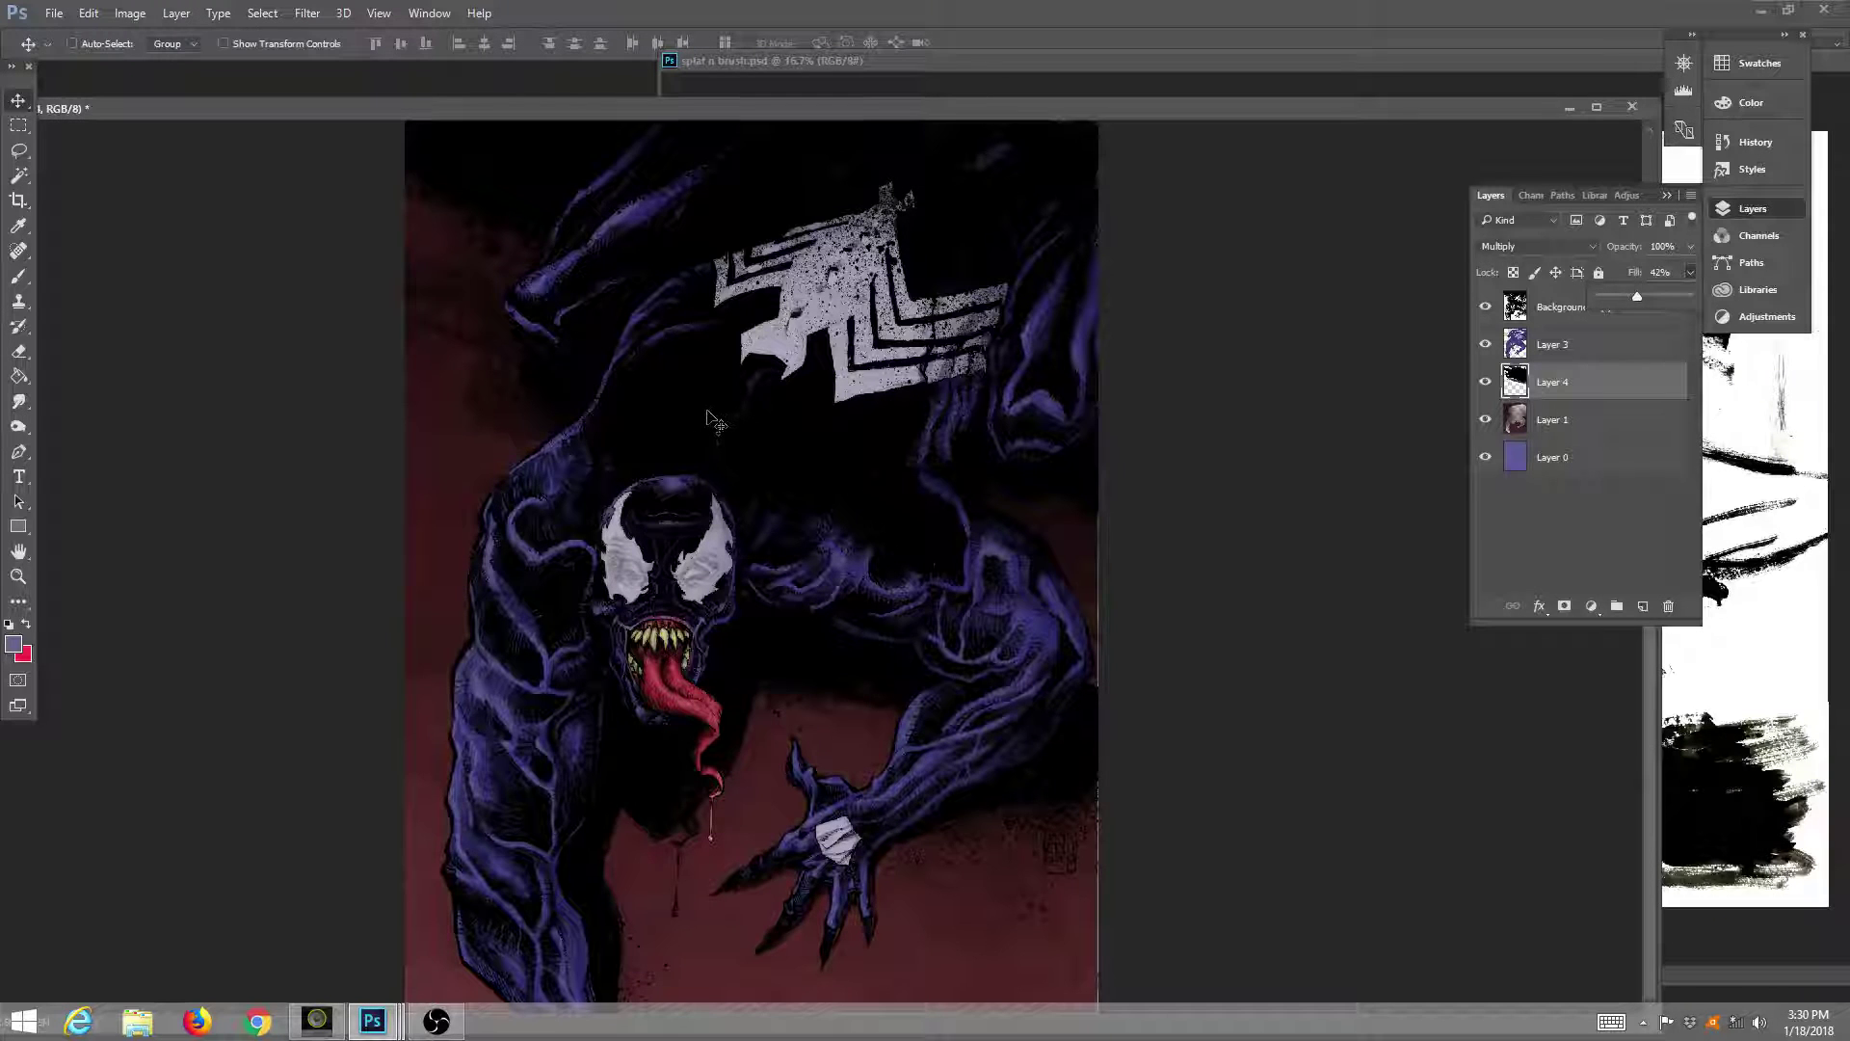
pyautogui.moveTo(742, 388); pyautogui.dragTo(804, 541)
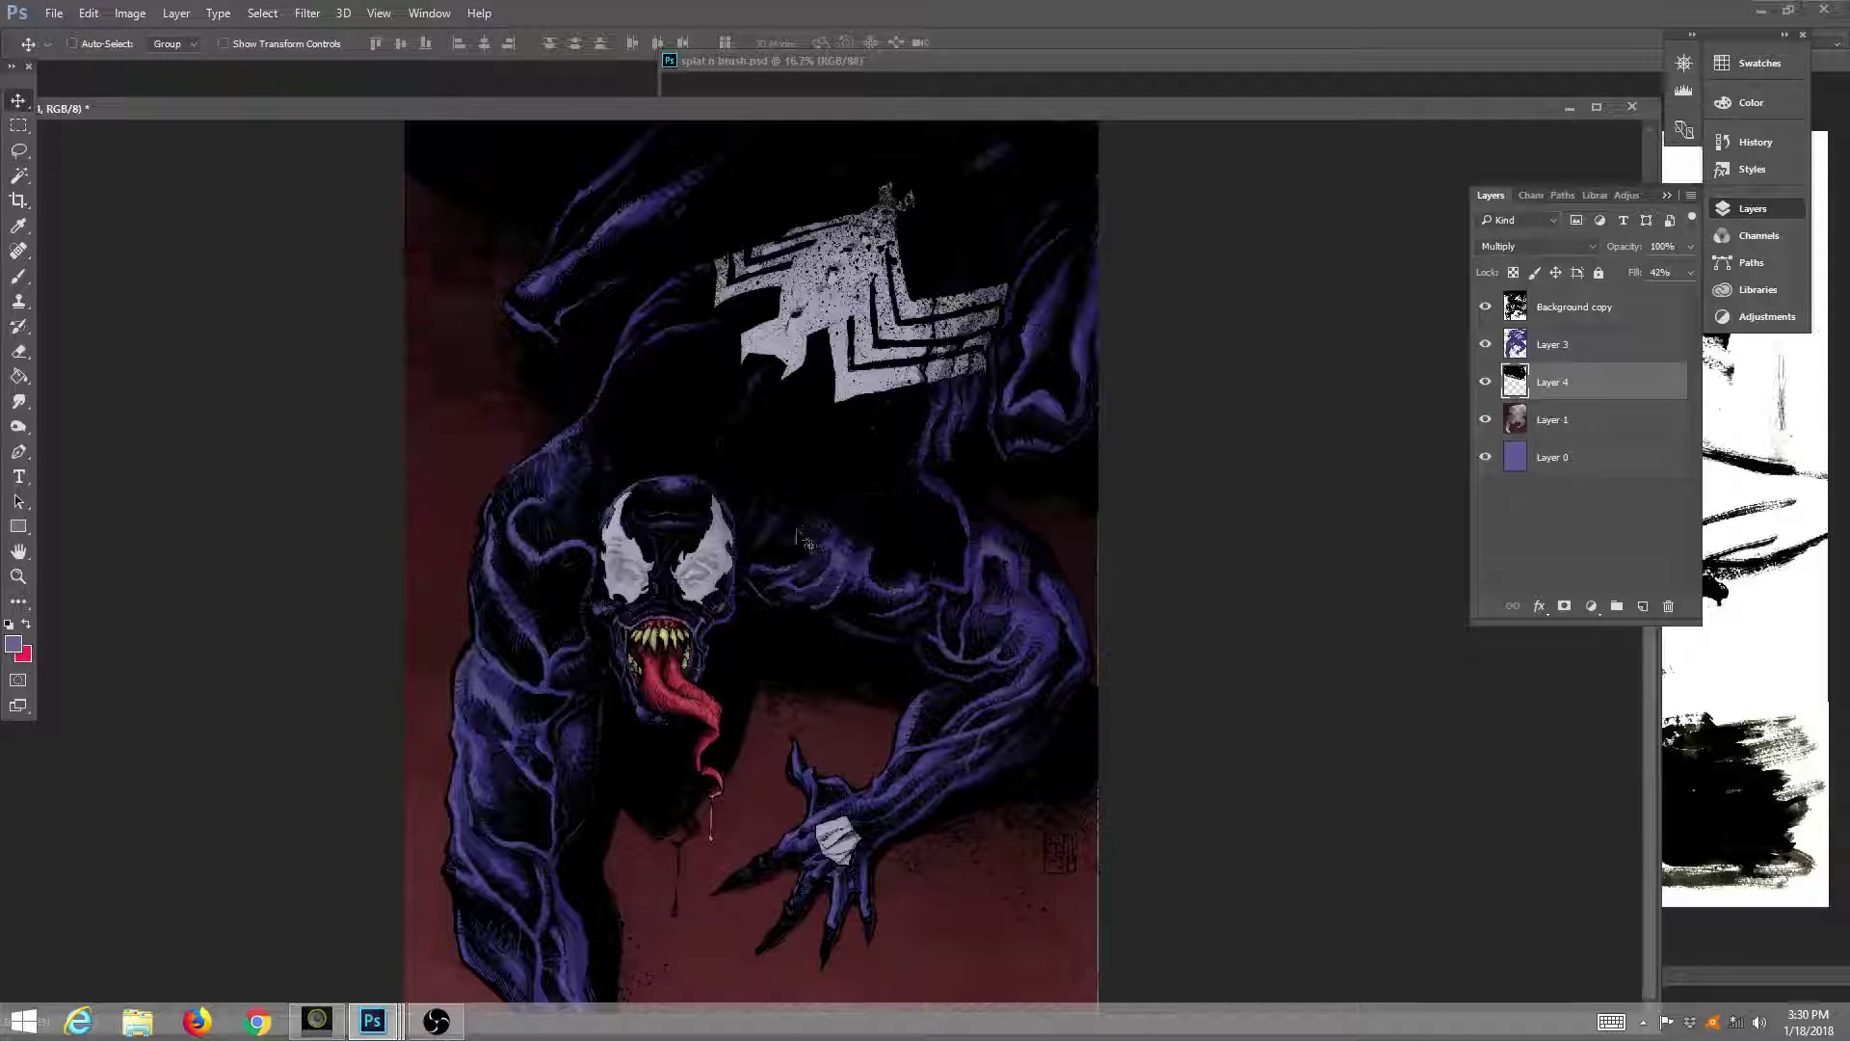
pyautogui.moveTo(750, 445); pyautogui.dragTo(567, 417)
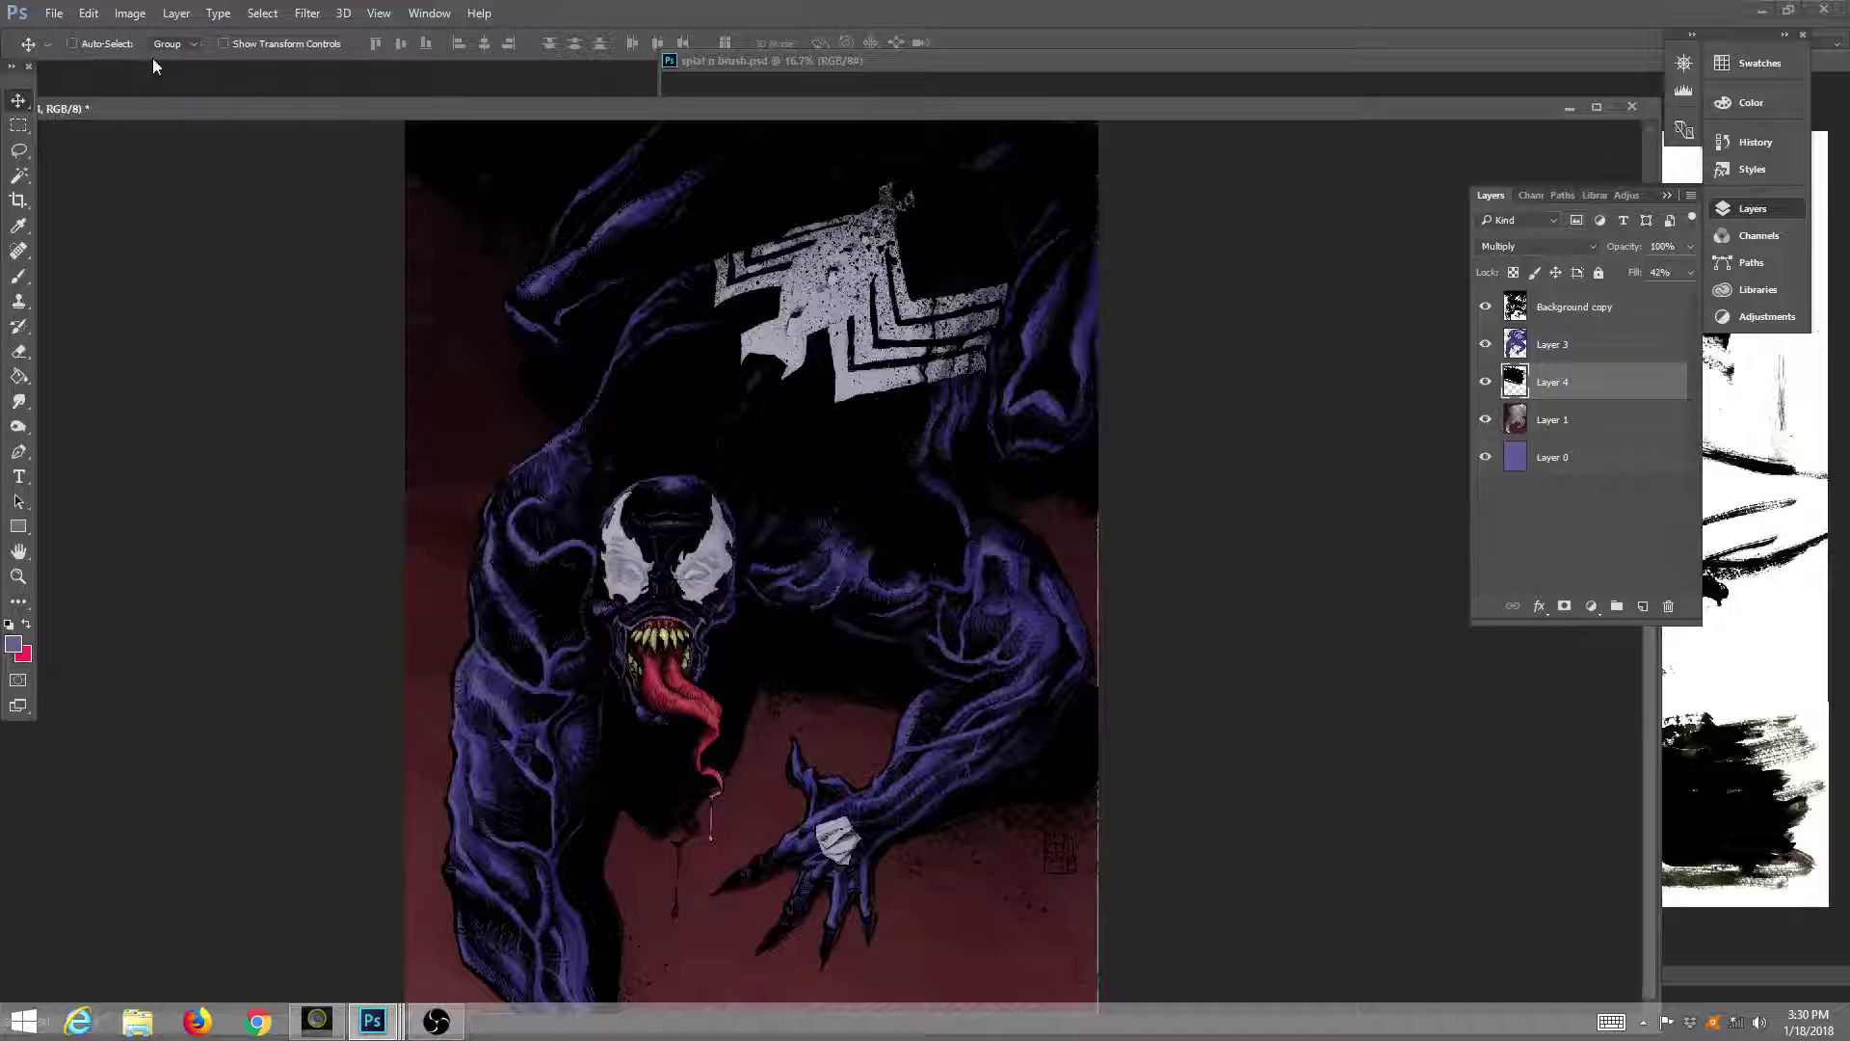
# Shrink Layer 4's texture, re-tilt it about 18.6° toward the upper left, and set fill to 25%.
pyautogui.click(87, 13)
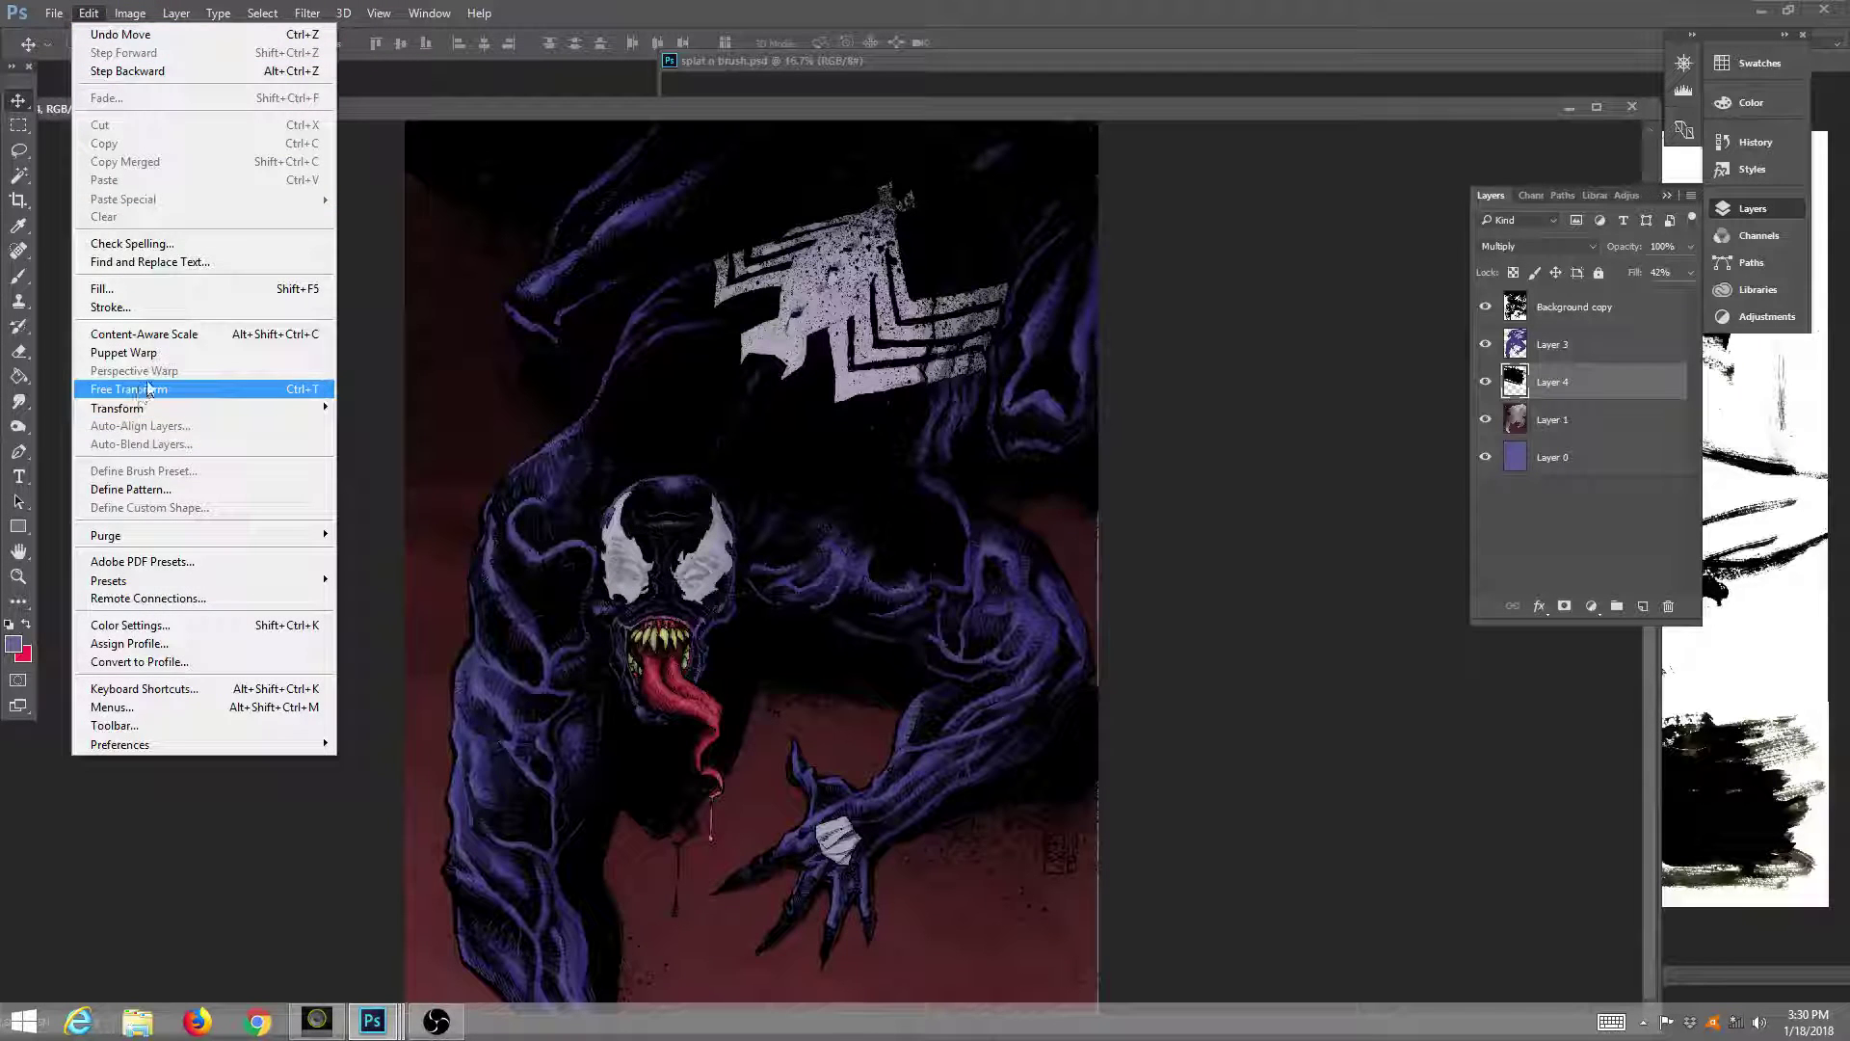
pyautogui.click(149, 389)
pyautogui.moveTo(588, 789); pyautogui.dragTo(618, 458)
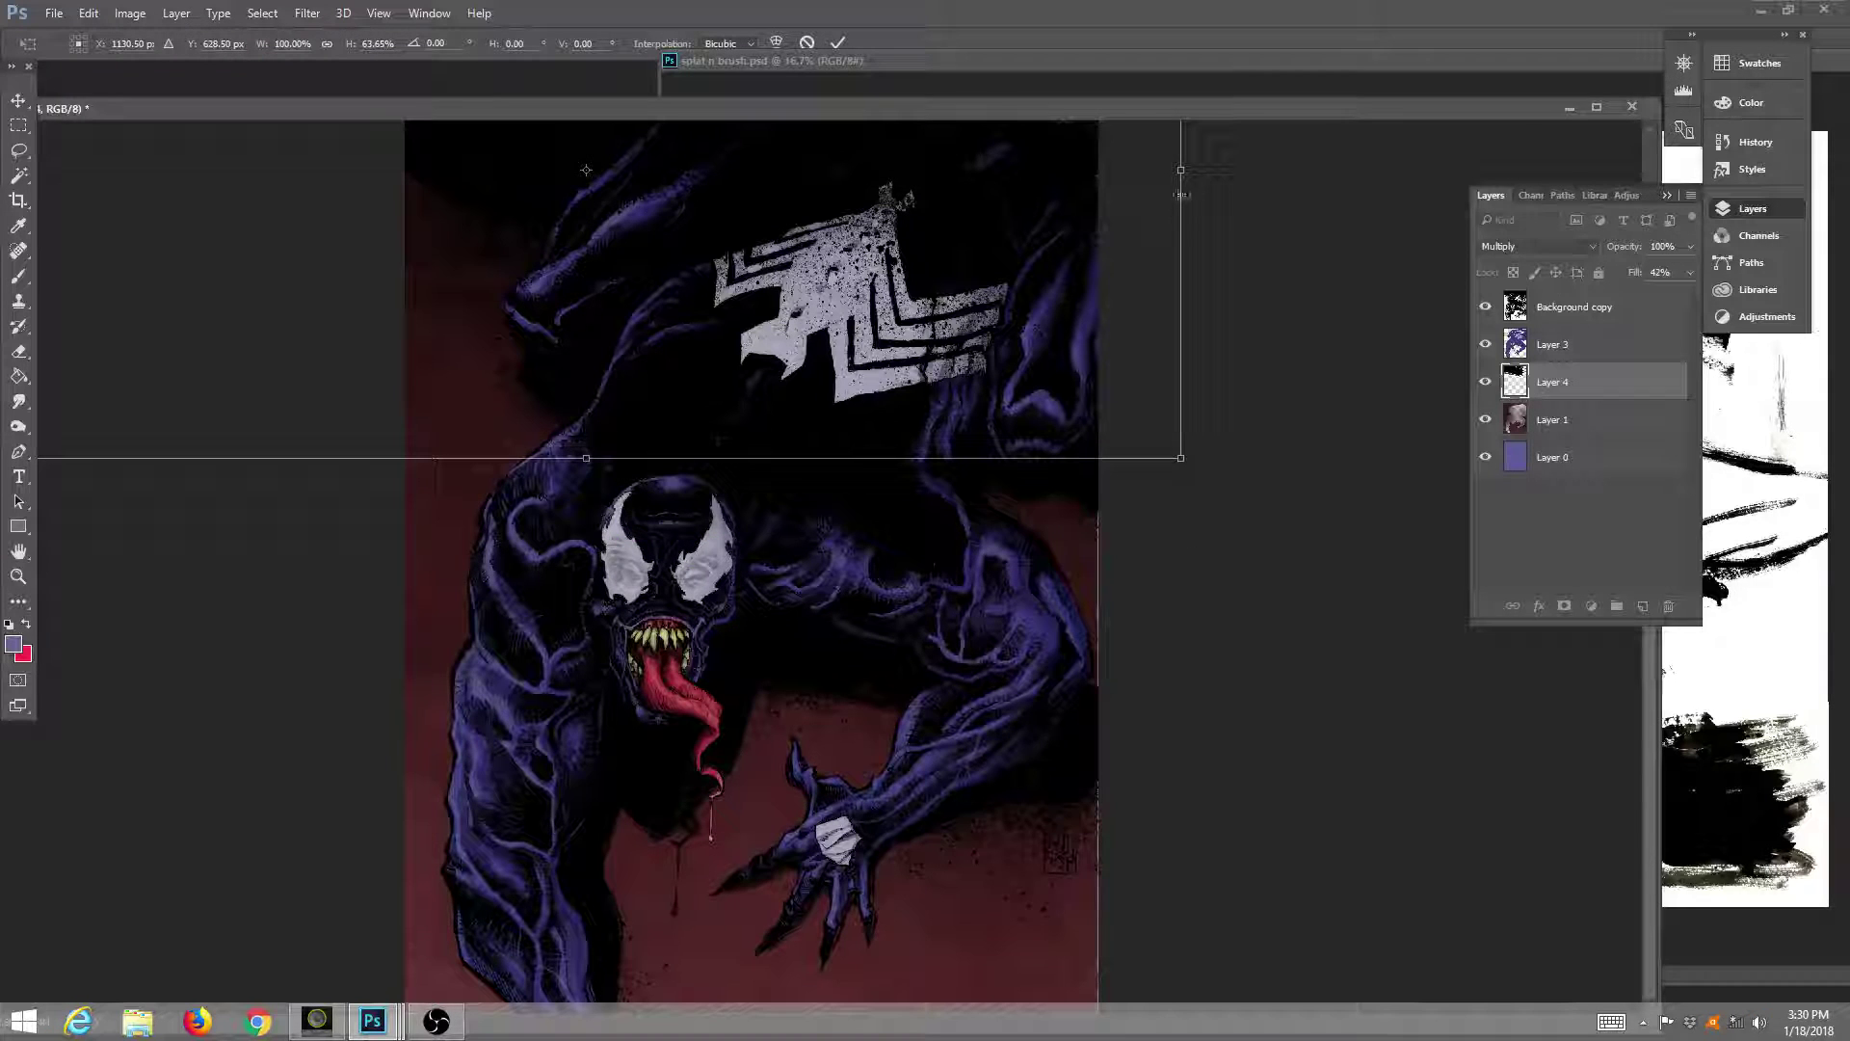
pyautogui.moveTo(1226, 187); pyautogui.dragTo(924, 282)
pyautogui.moveTo(622, 305); pyautogui.dragTo(884, 508)
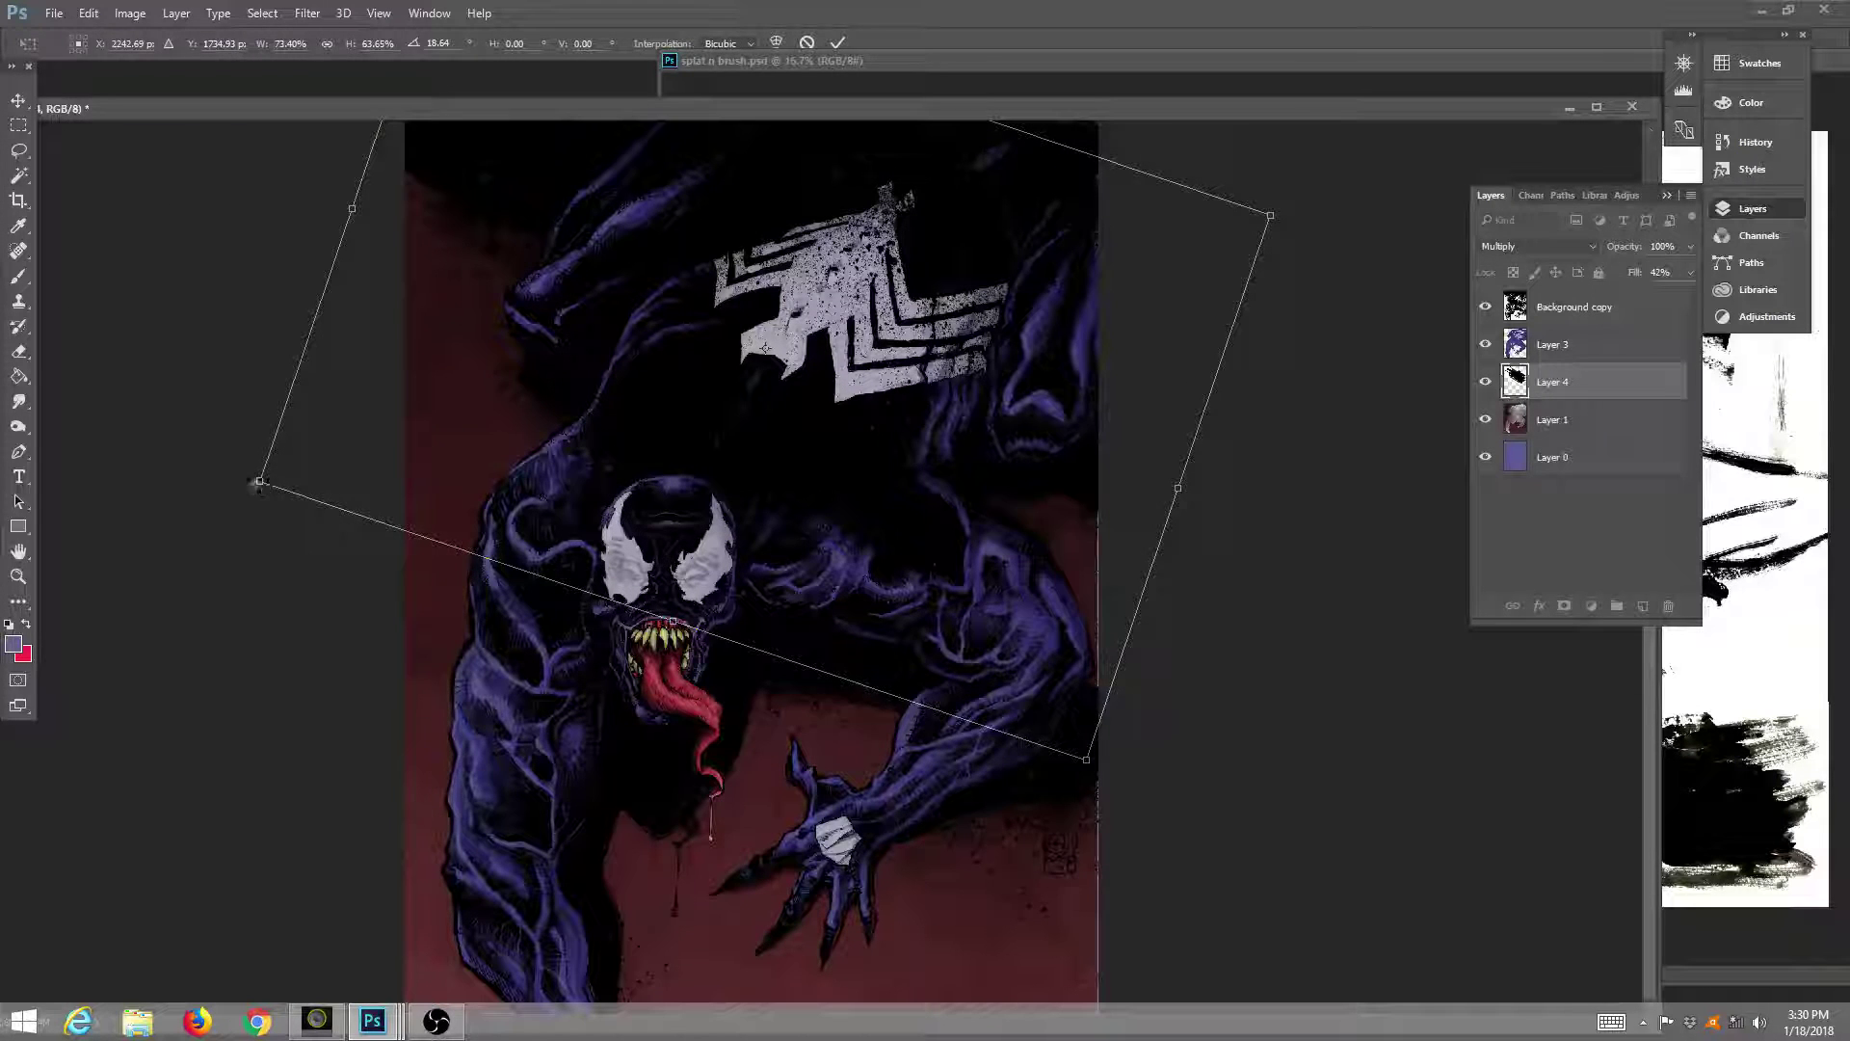
pyautogui.moveTo(260, 484); pyautogui.dragTo(385, 375)
pyautogui.moveTo(899, 274); pyautogui.dragTo(584, 181)
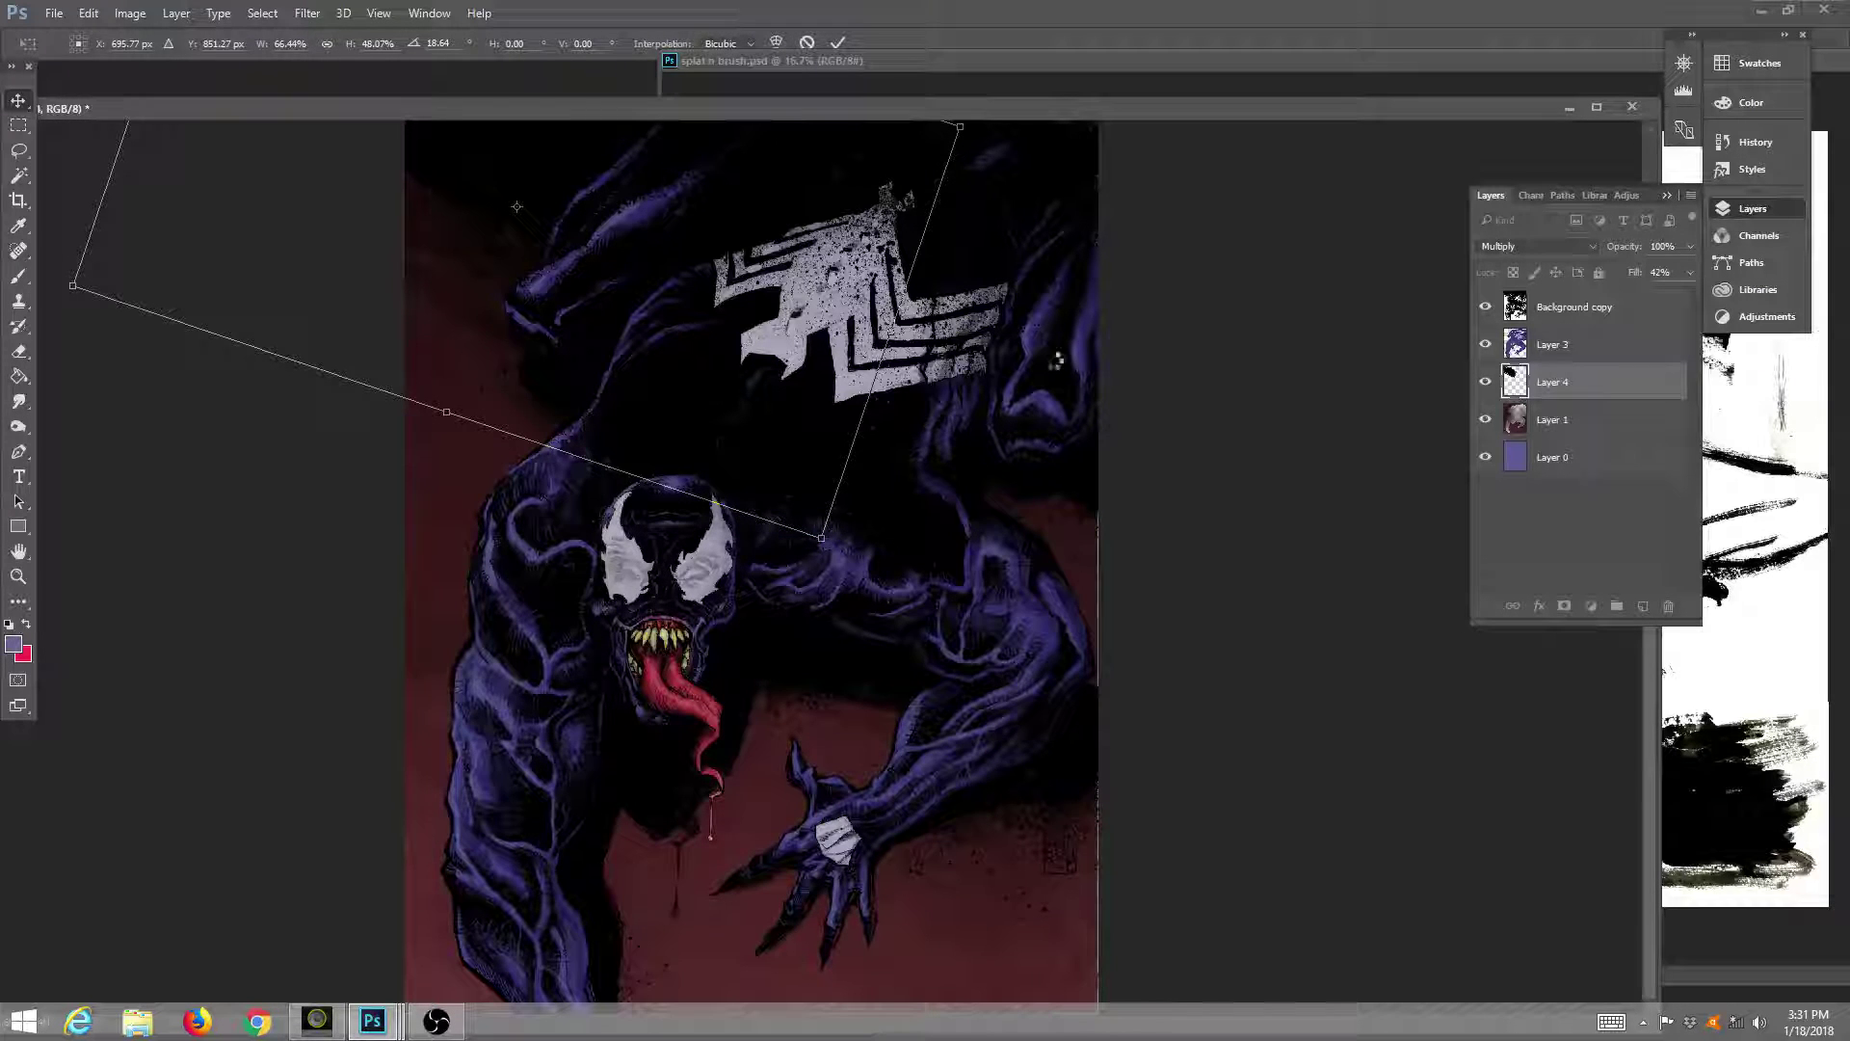
pyautogui.press('Return')
pyautogui.click(1689, 271)
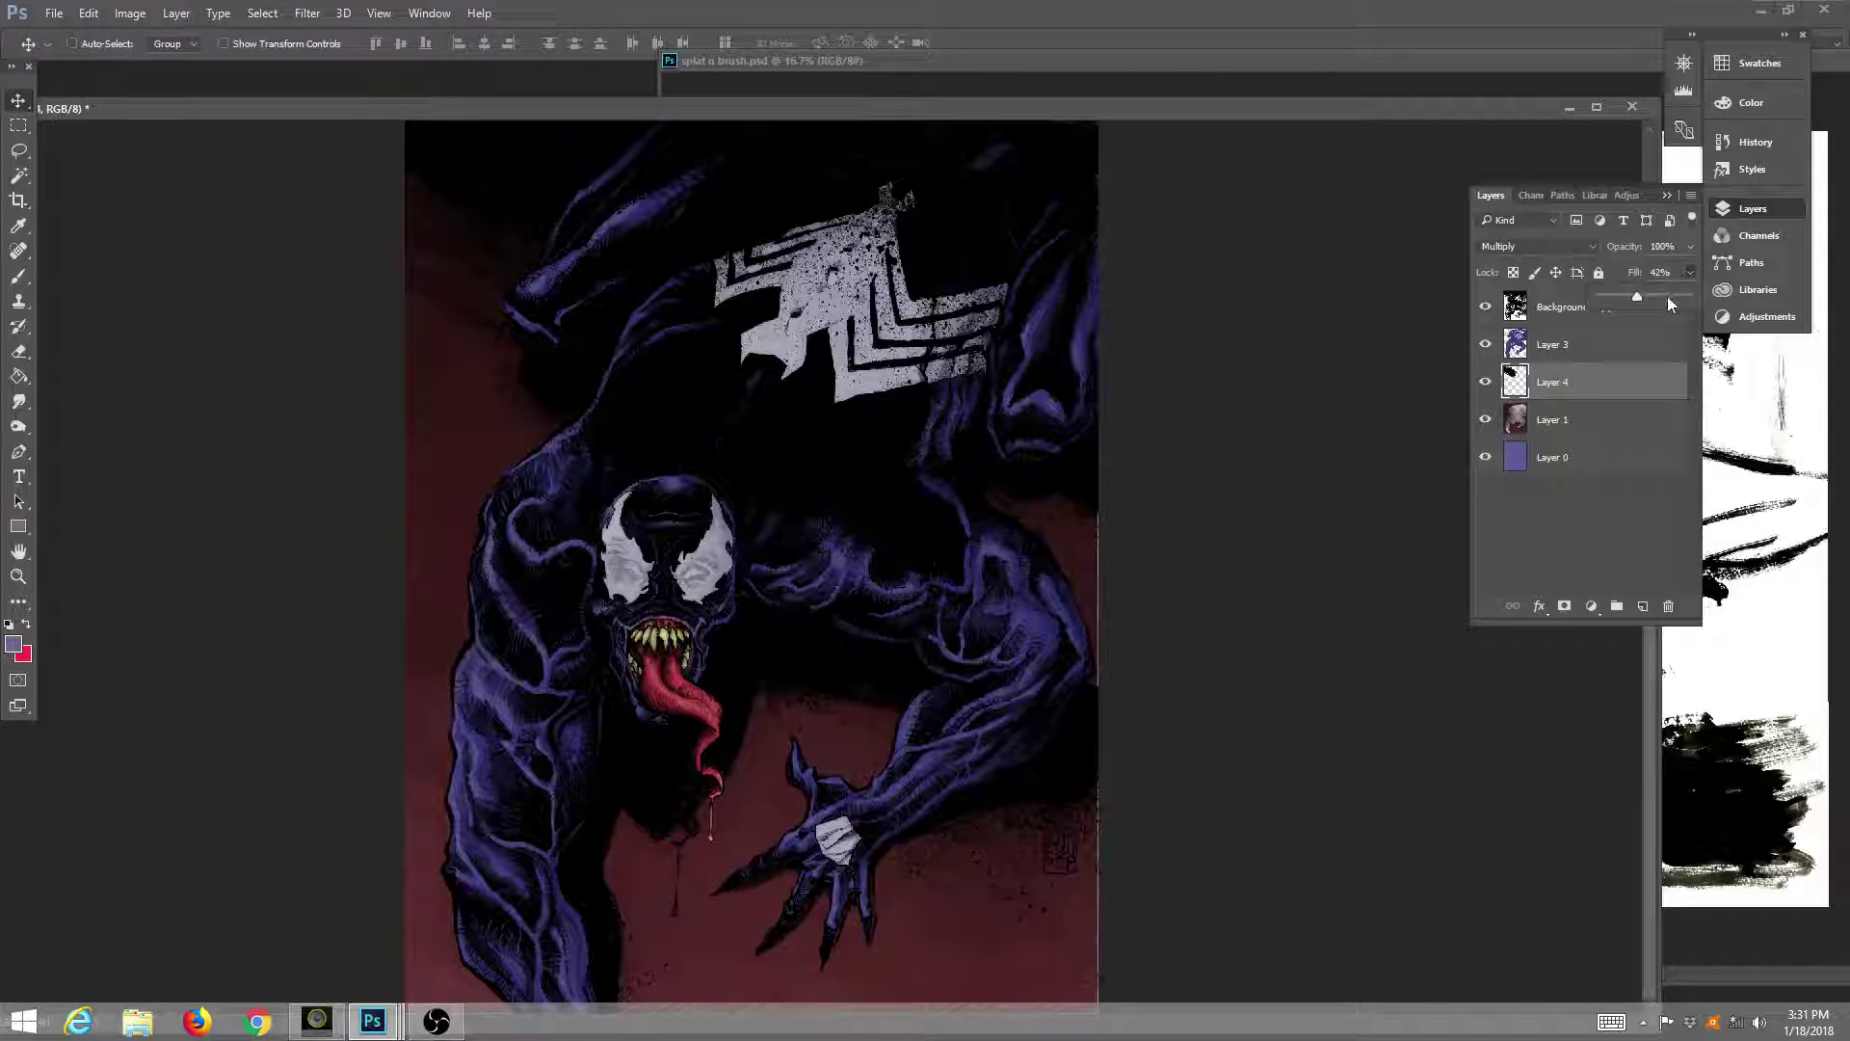
pyautogui.moveTo(1636, 294); pyautogui.dragTo(1621, 298)
# Duplicate Layer 4 and offset the copy down and to the right.
pyautogui.rightClick(1645, 378)
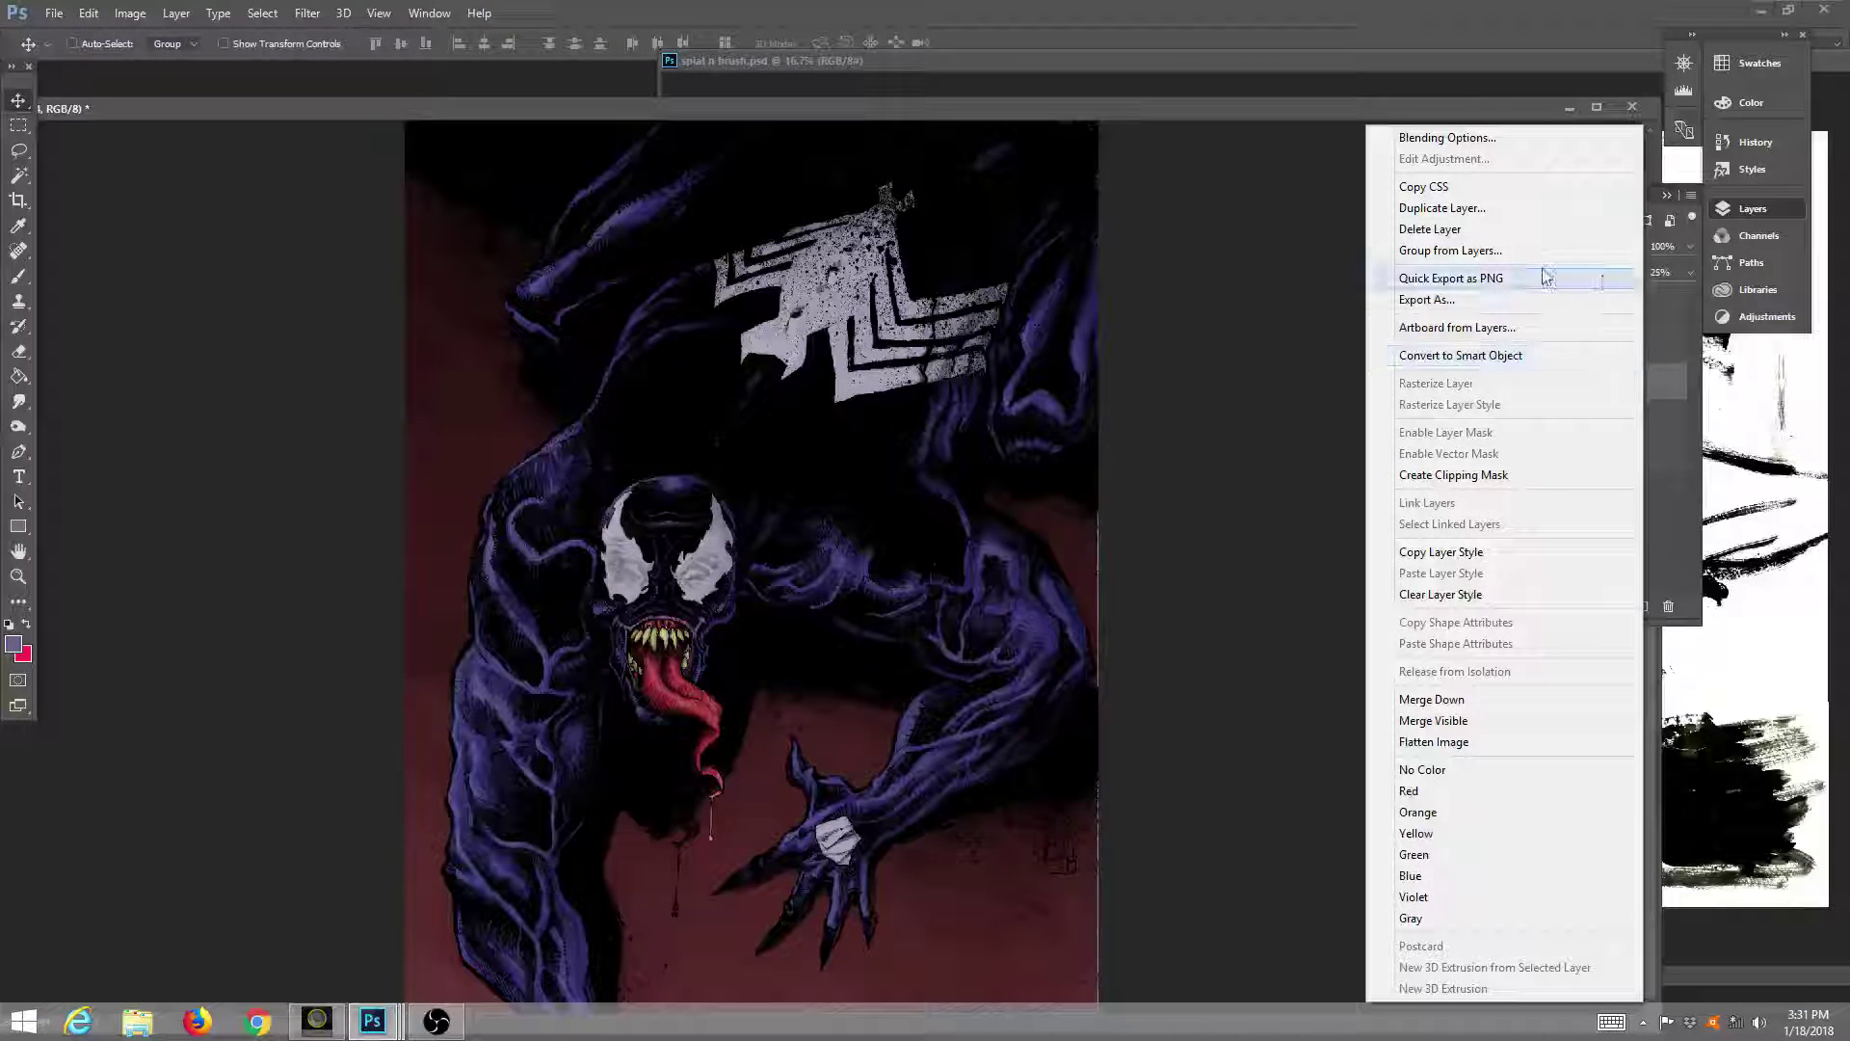
pyautogui.click(1501, 210)
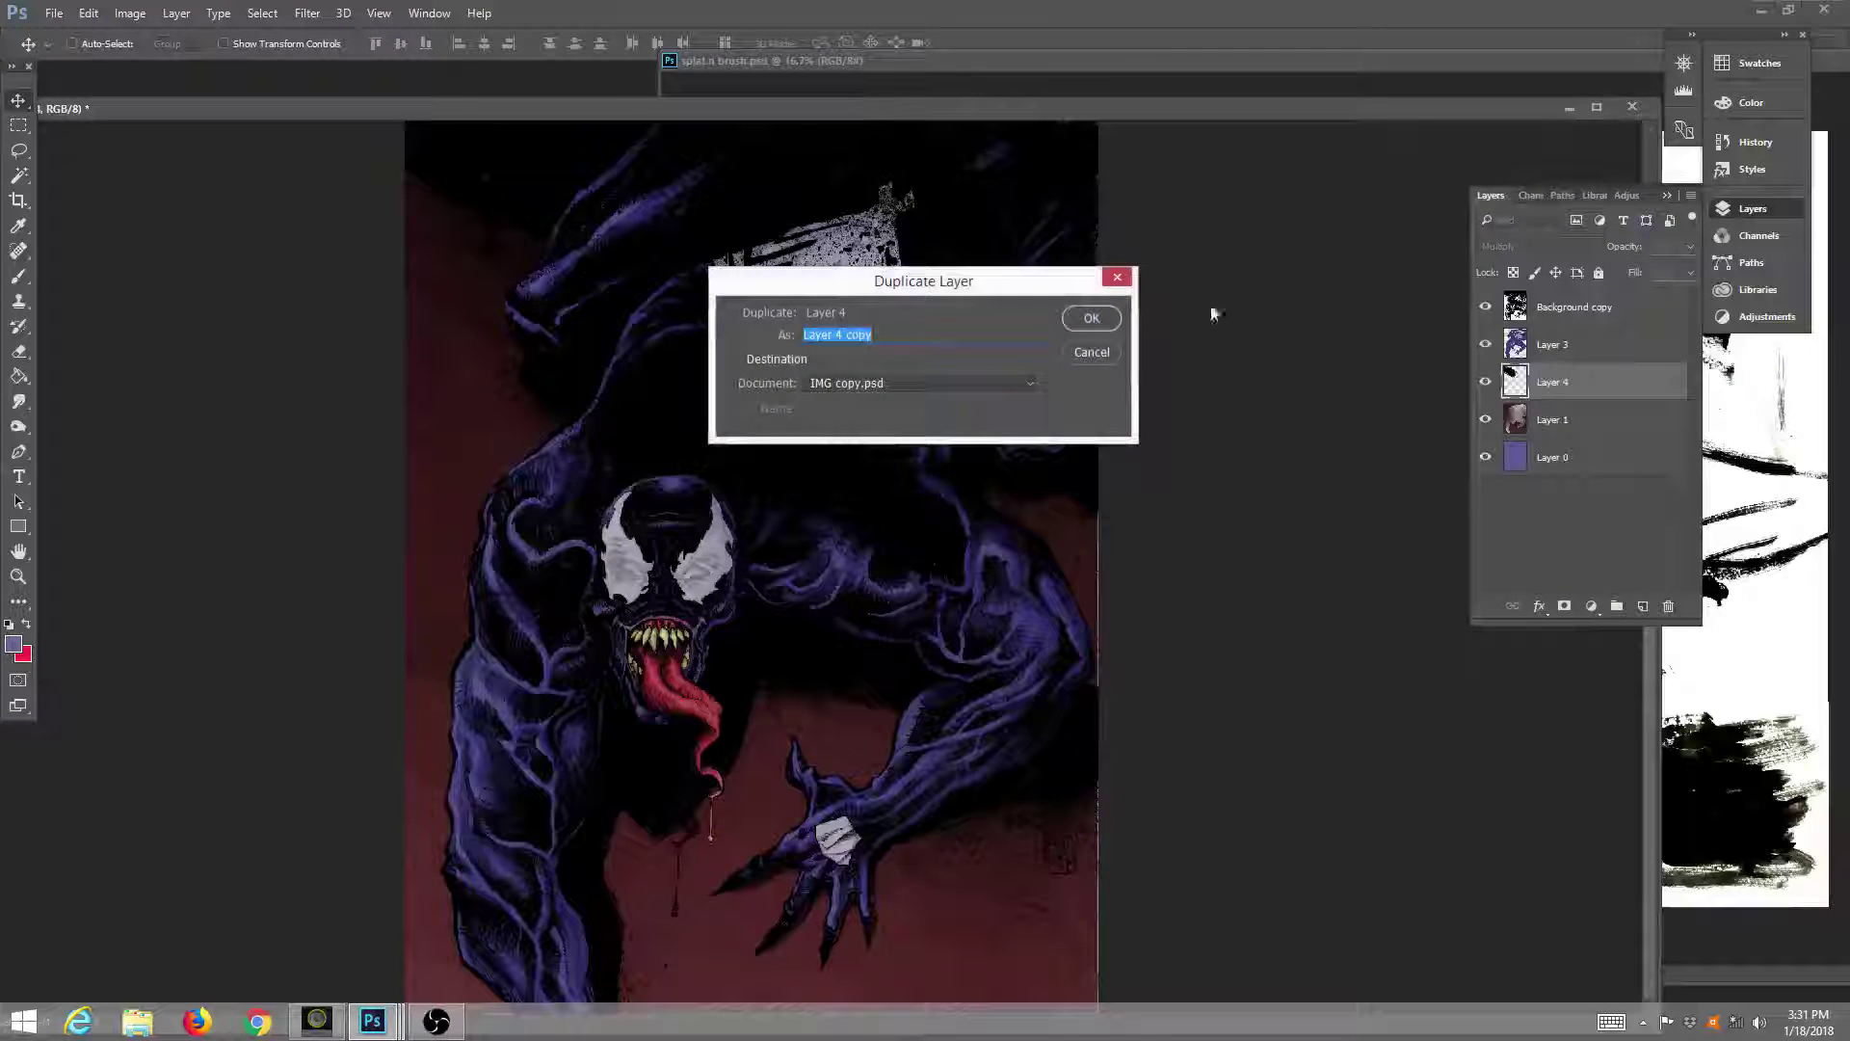
pyautogui.click(1094, 319)
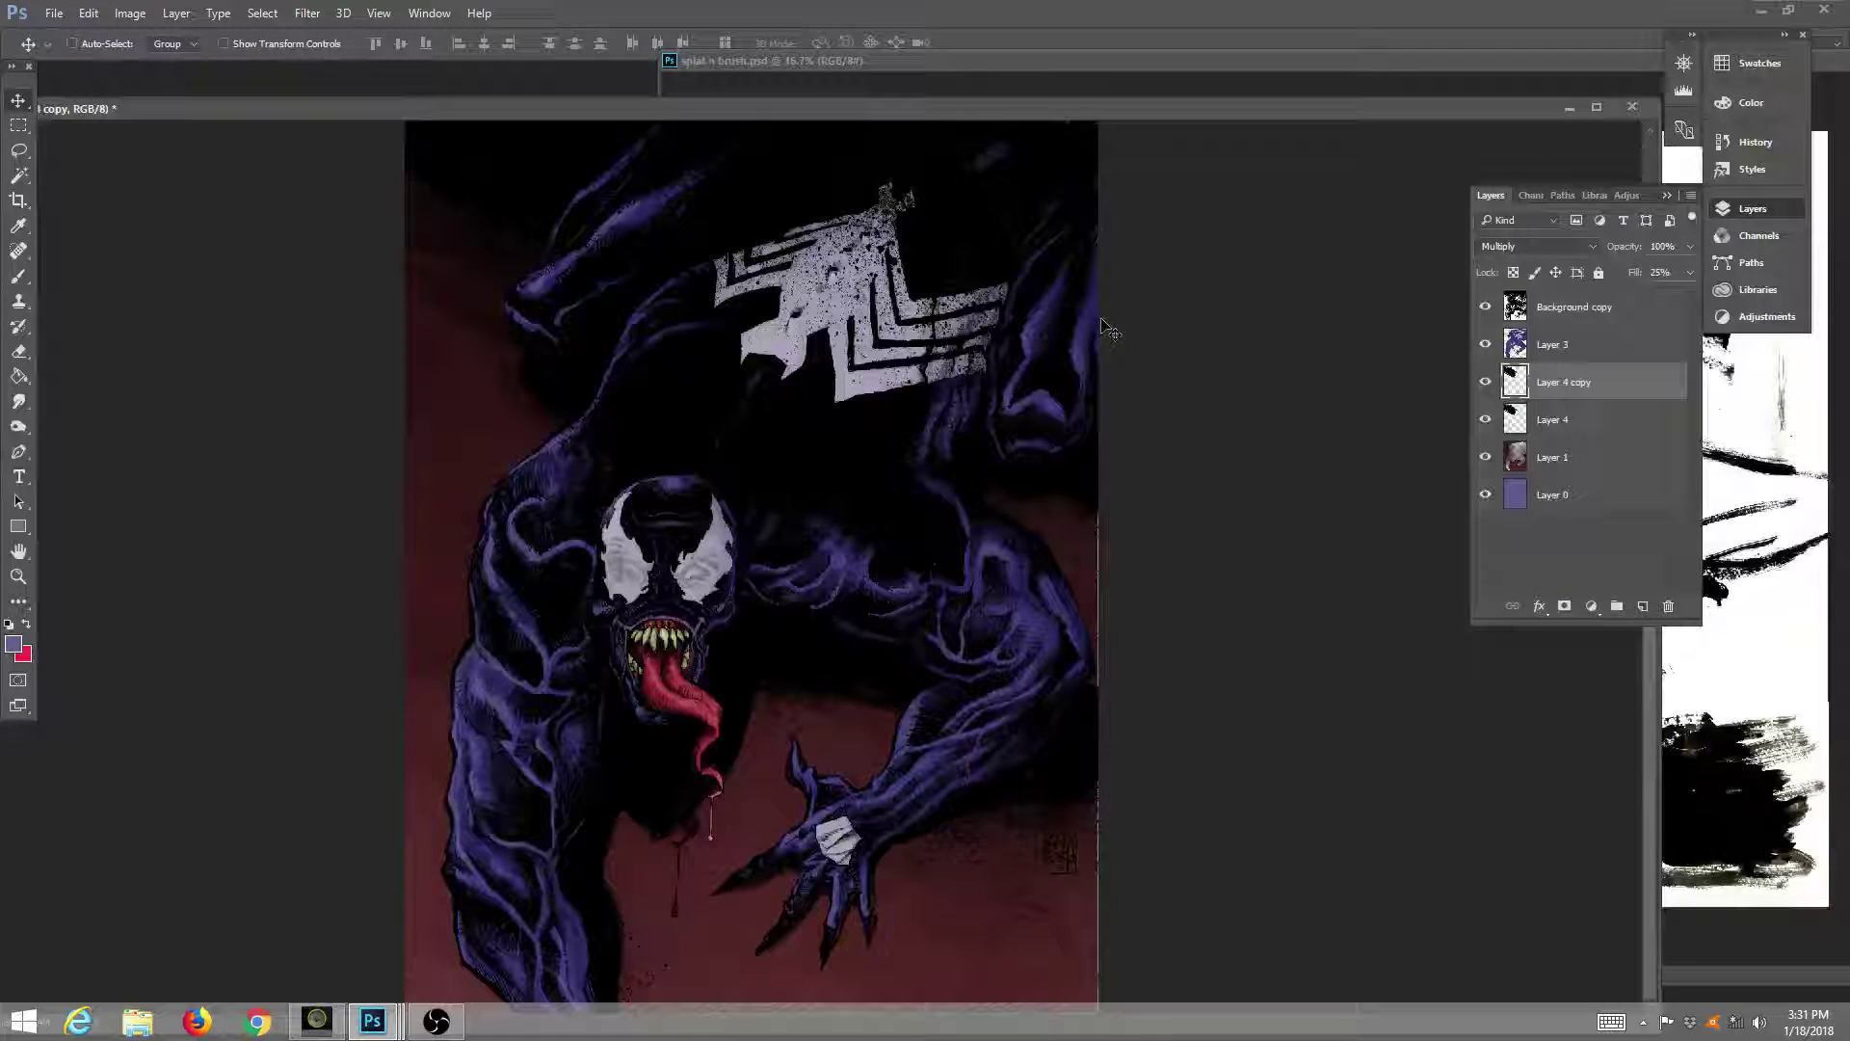
pyautogui.moveTo(579, 270); pyautogui.dragTo(1040, 495)
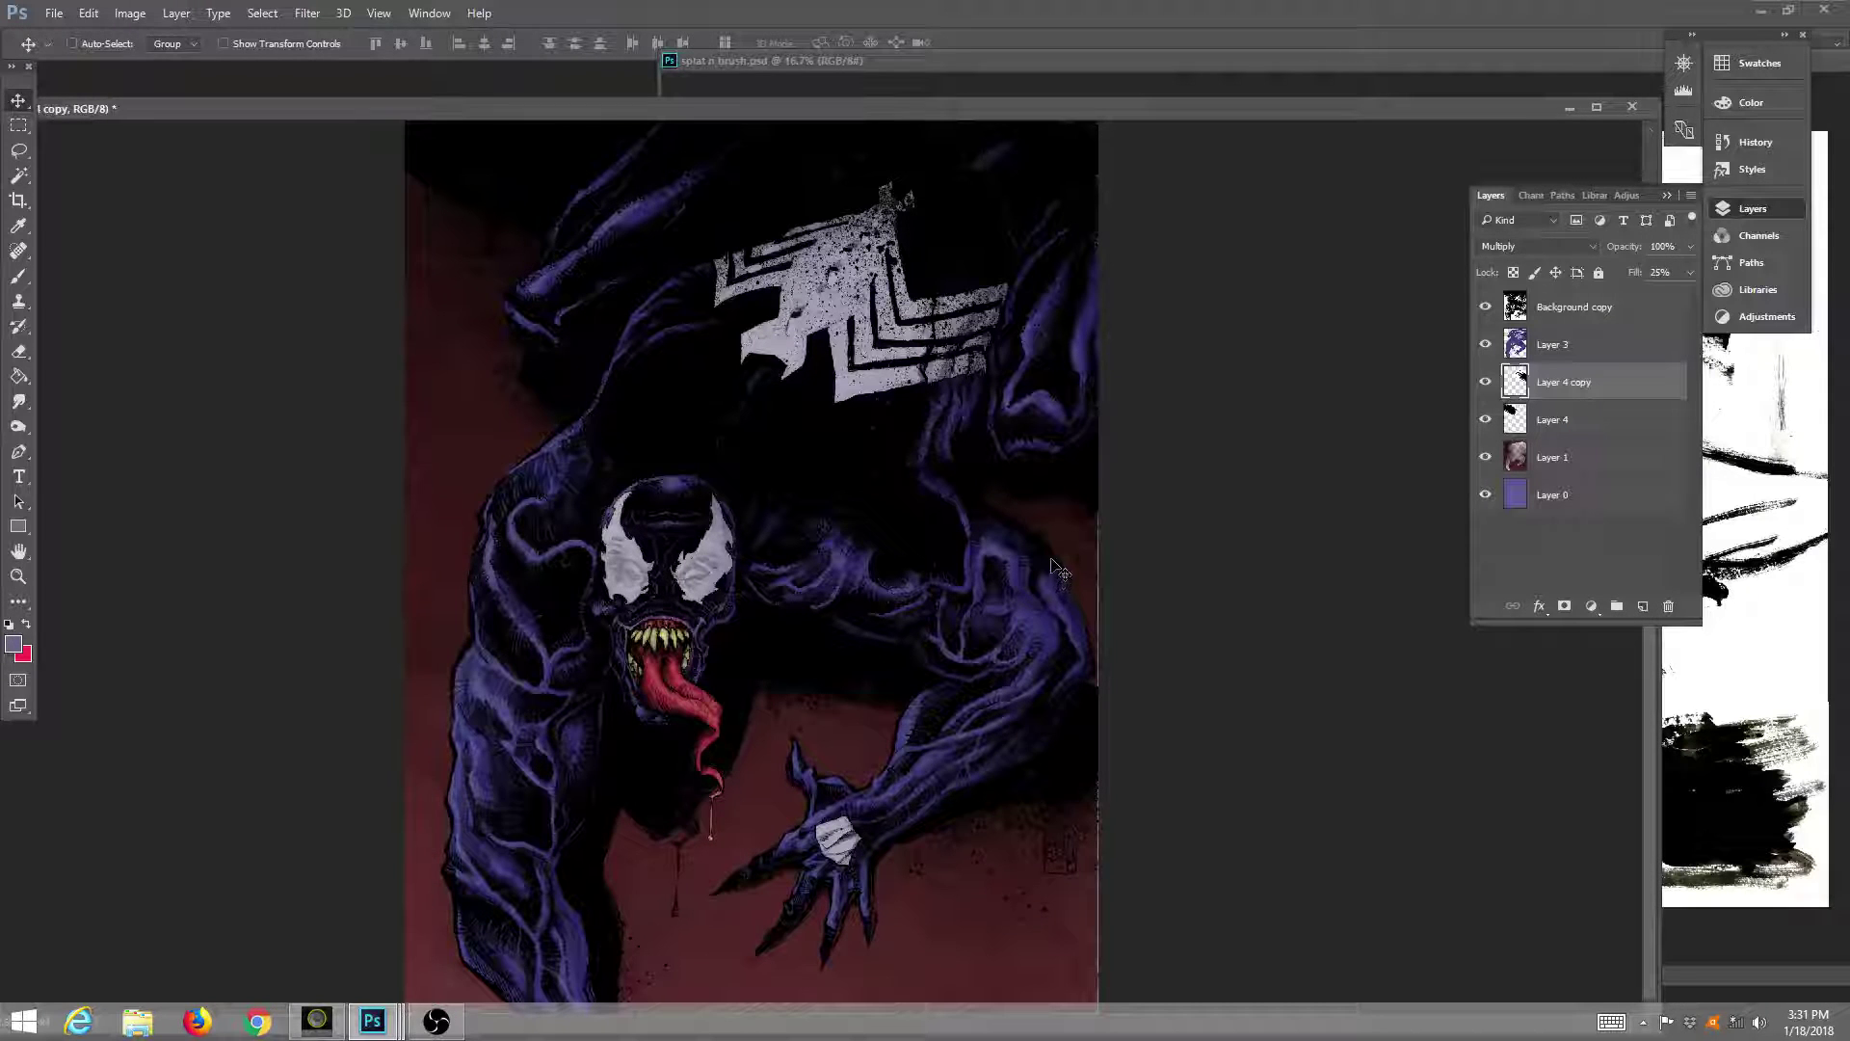
# Merge Layer 4 copy, Layer 4 and Layer 1, then bring splat n brush.psd forward.
pyautogui.press('ctrl')
pyautogui.keyDown('ctrl'); pyautogui.click(1581, 434); pyautogui.keyUp('ctrl')
pyautogui.keyDown('ctrl'); pyautogui.click(1577, 459); pyautogui.keyUp('ctrl')
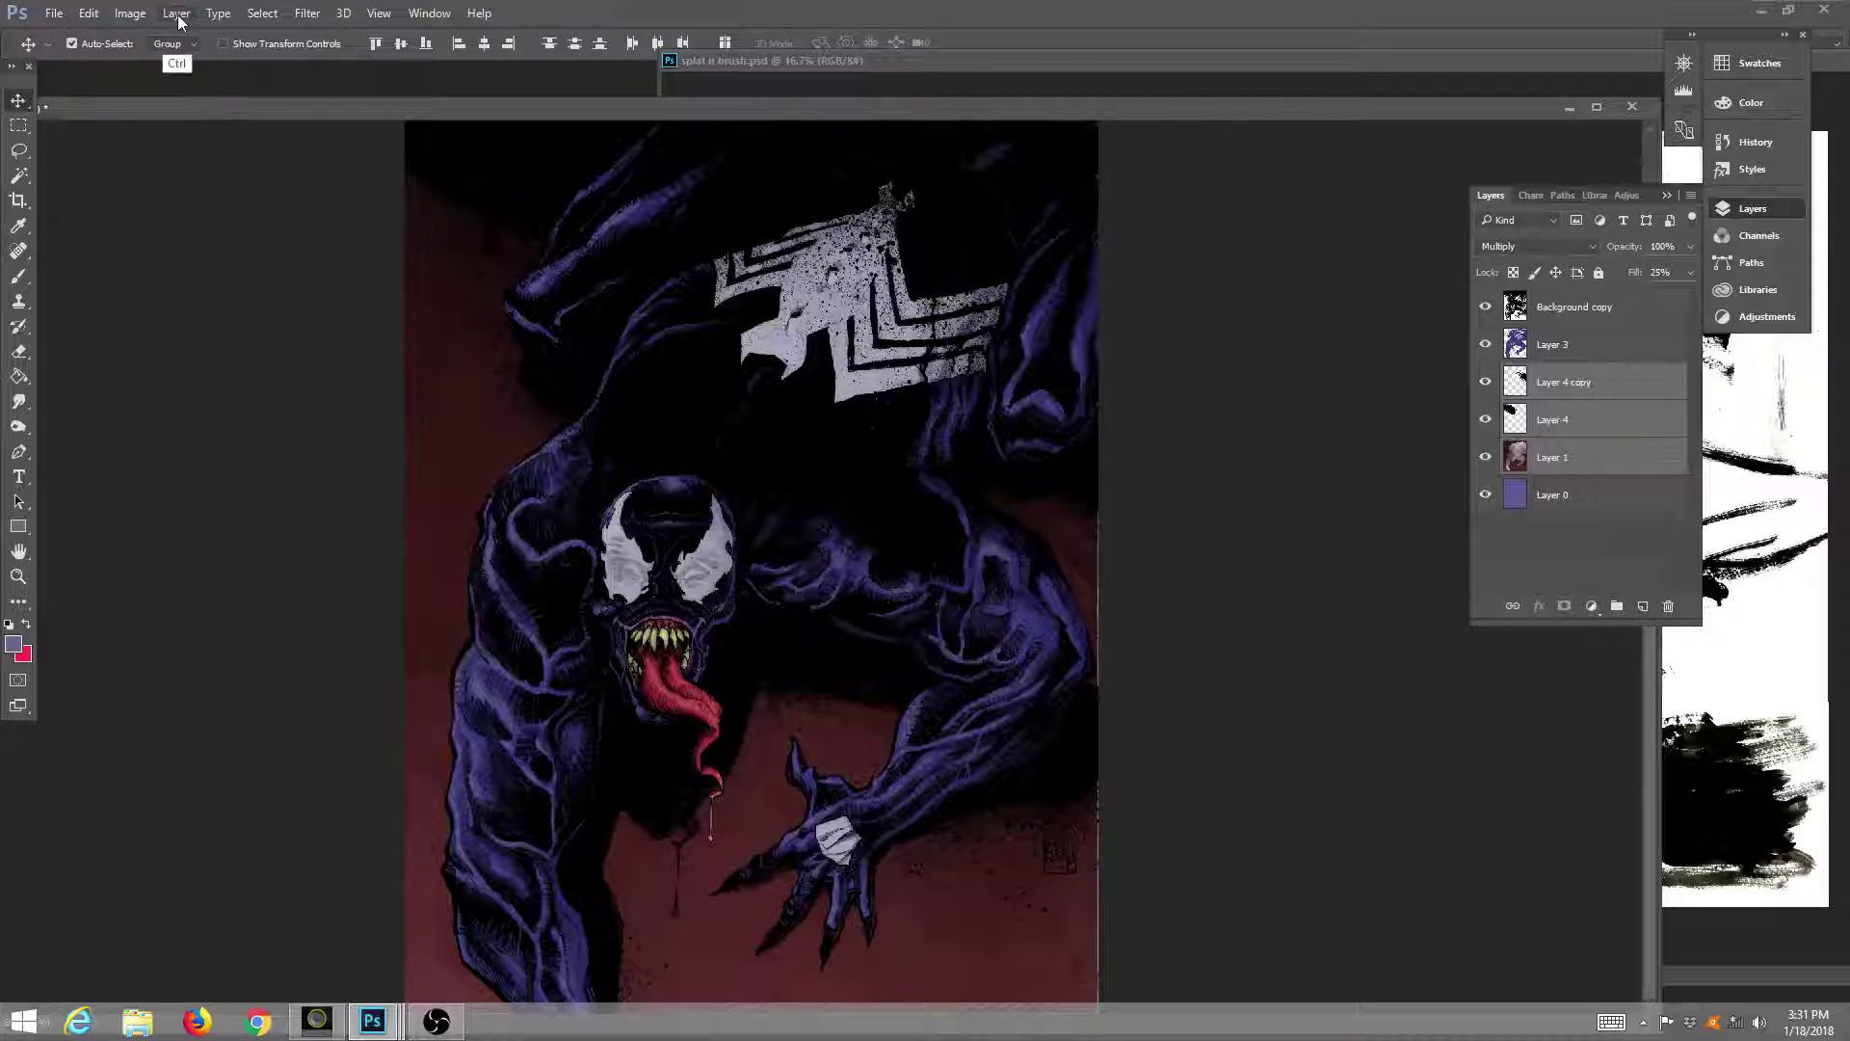
pyautogui.click(176, 14)
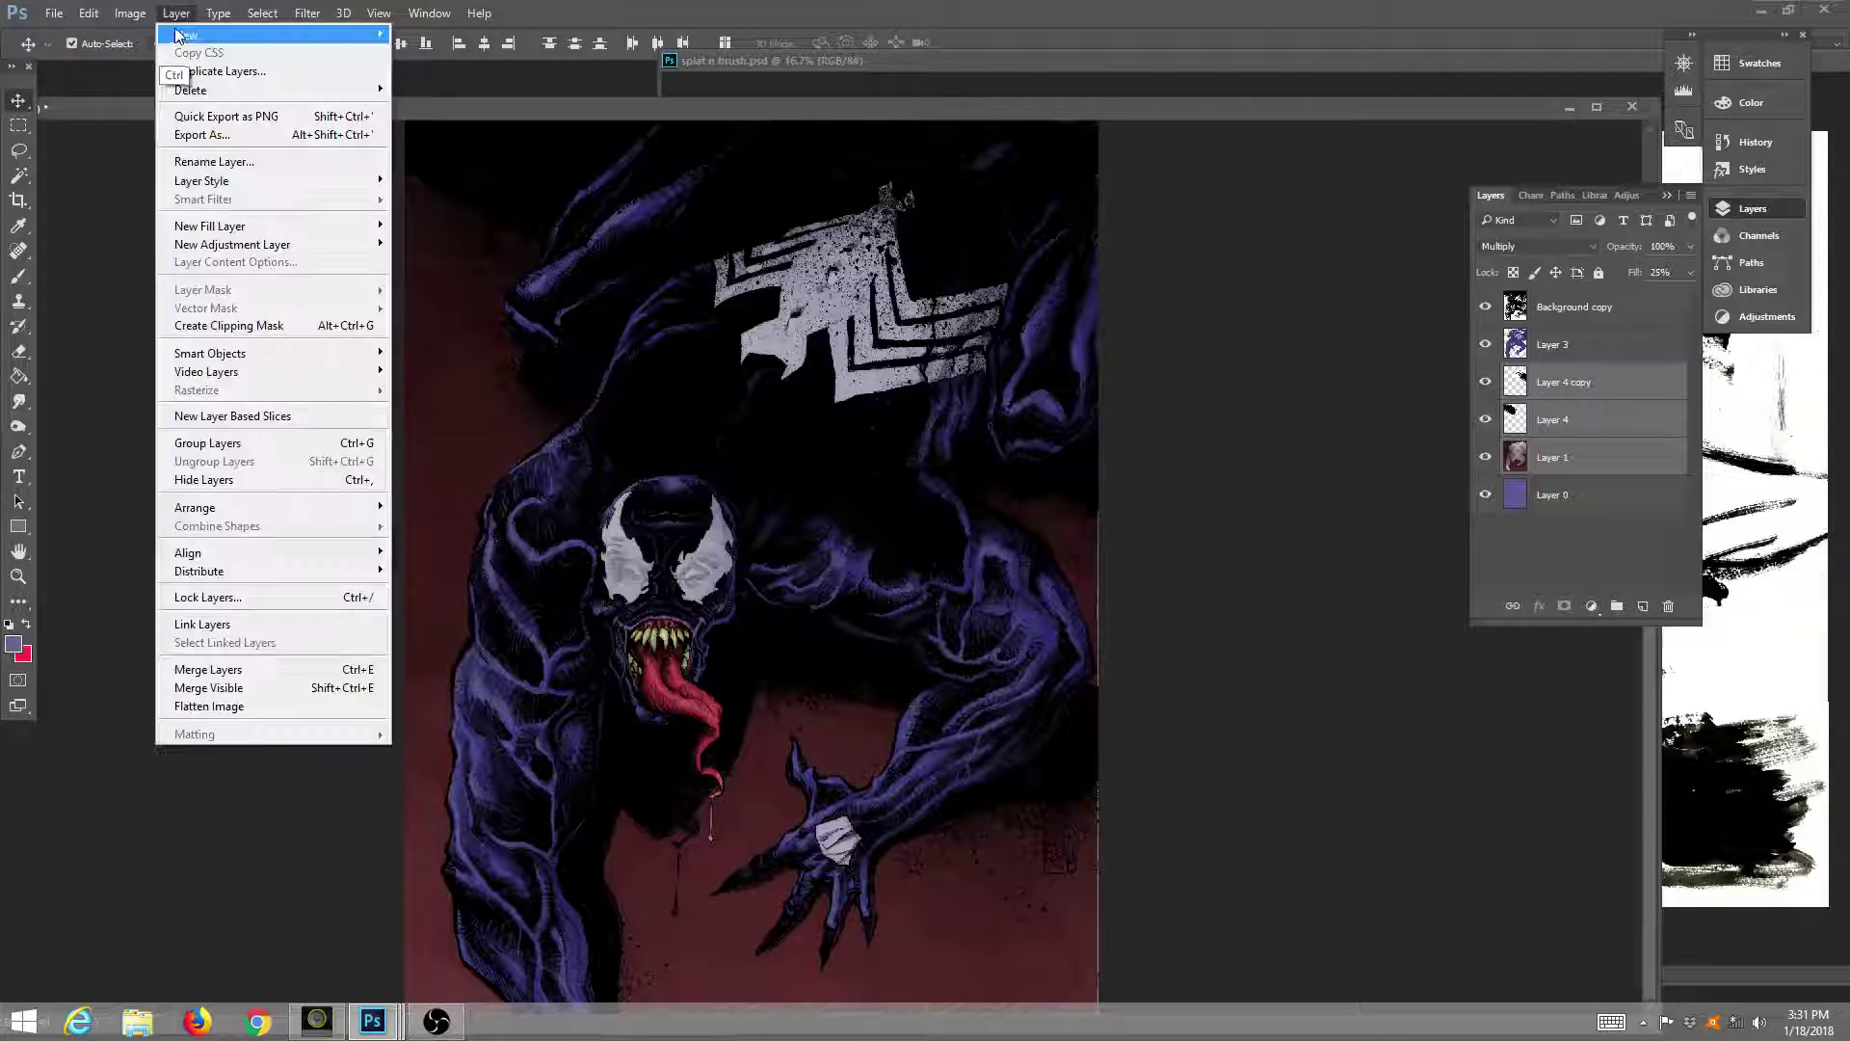
pyautogui.click(261, 672)
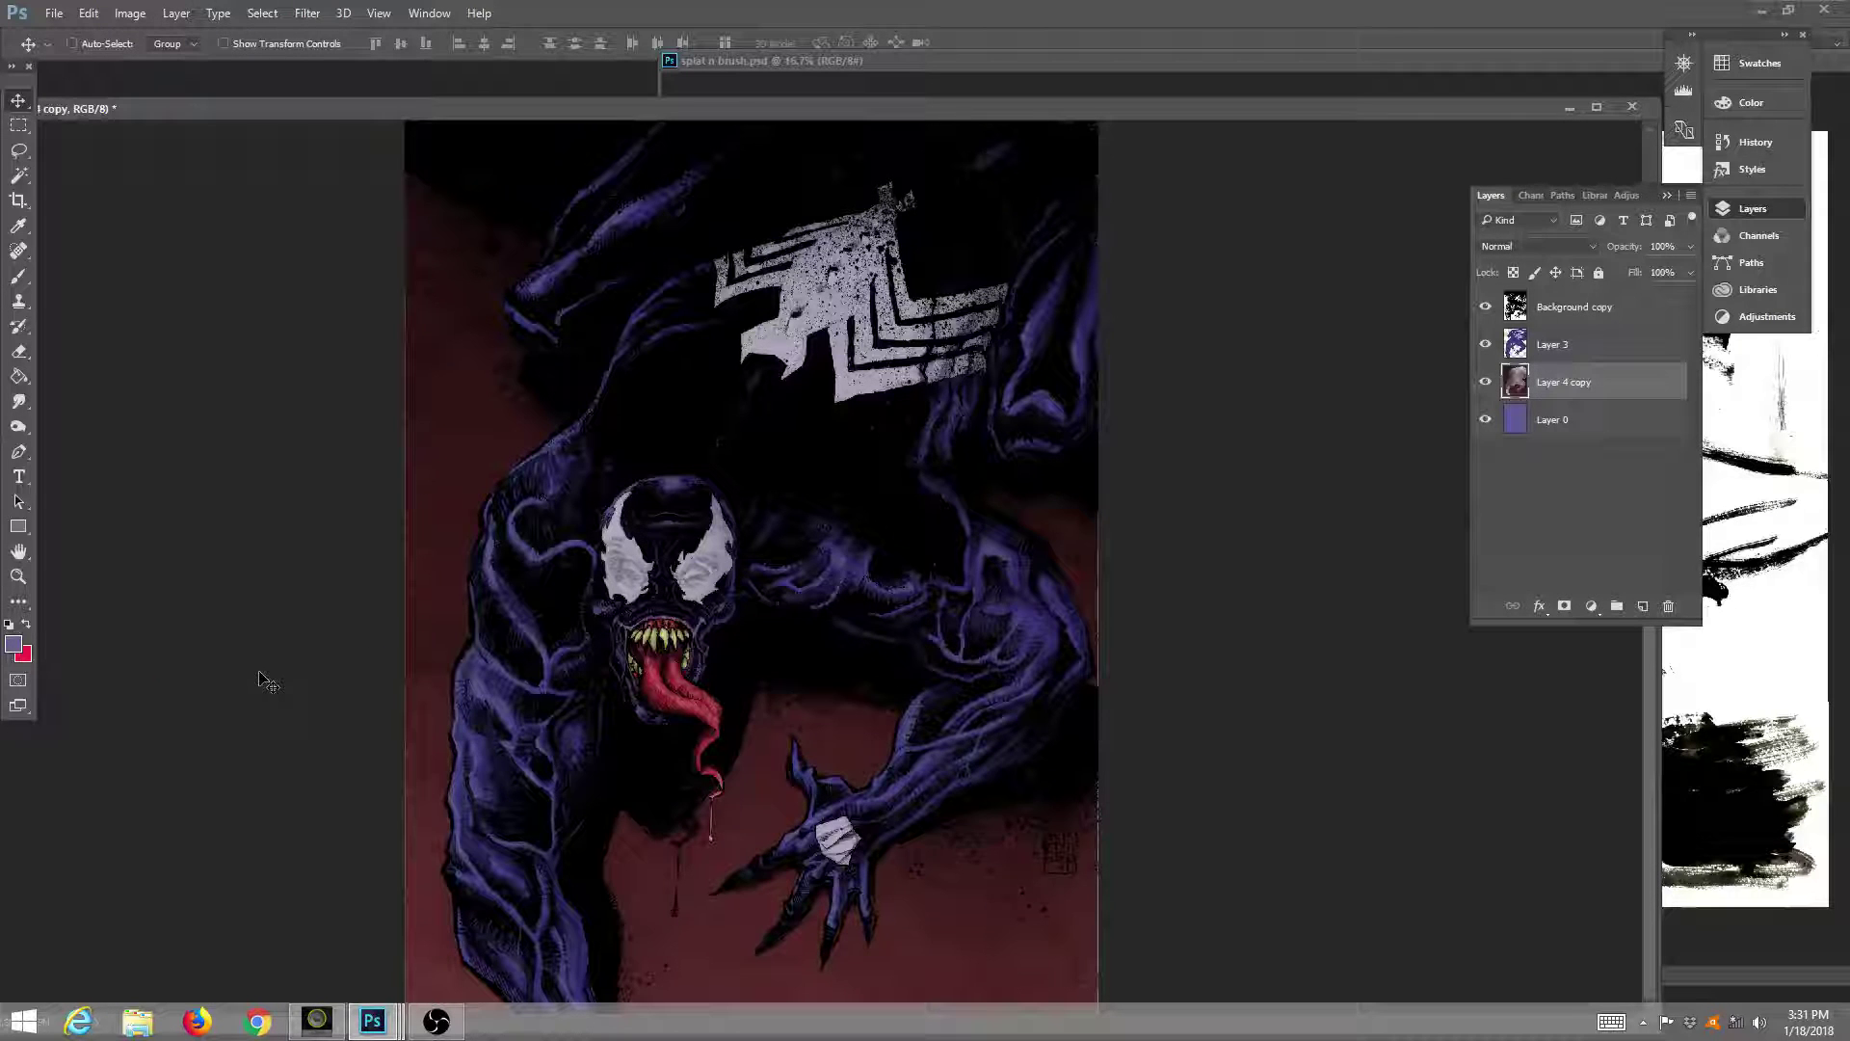
pyautogui.click(1702, 728)
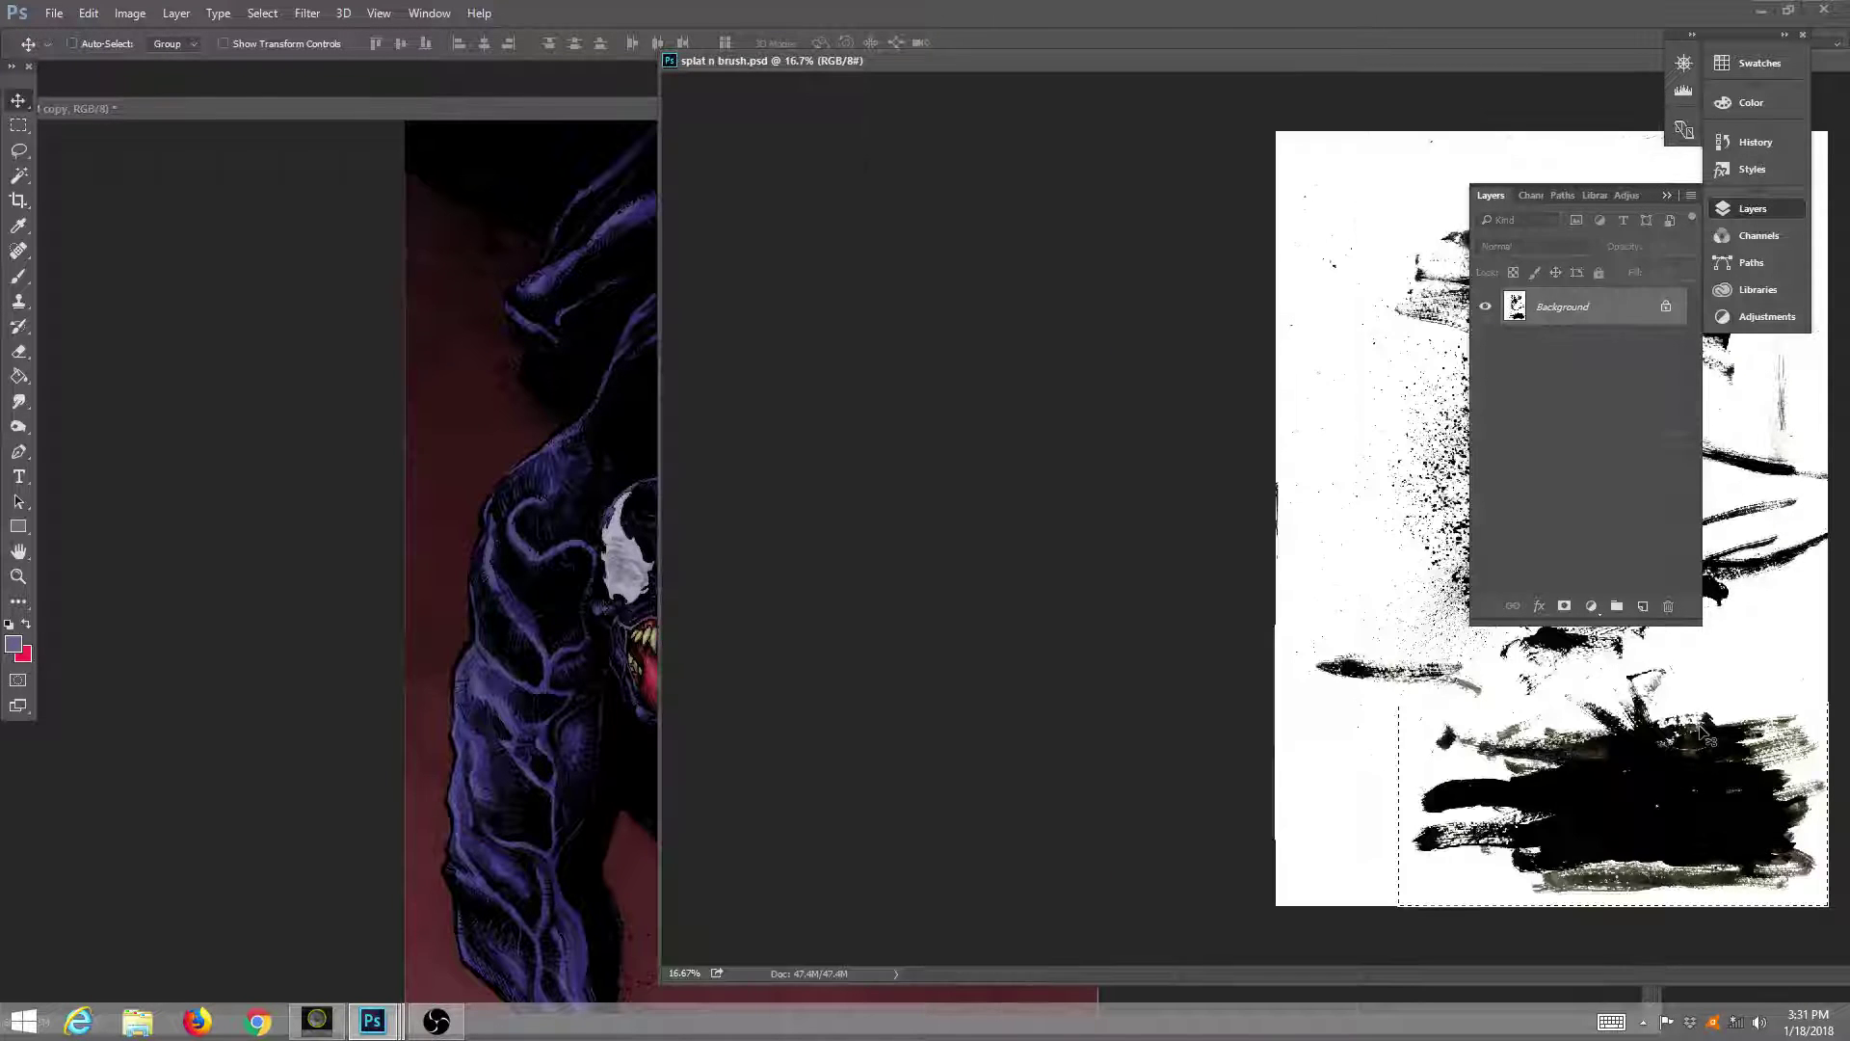
# Lasso a splatter shape in splat n brush.psd to bring into the Venom file.
pyautogui.moveTo(1118, 82); pyautogui.dragTo(928, 149)
pyautogui.click(18, 152)
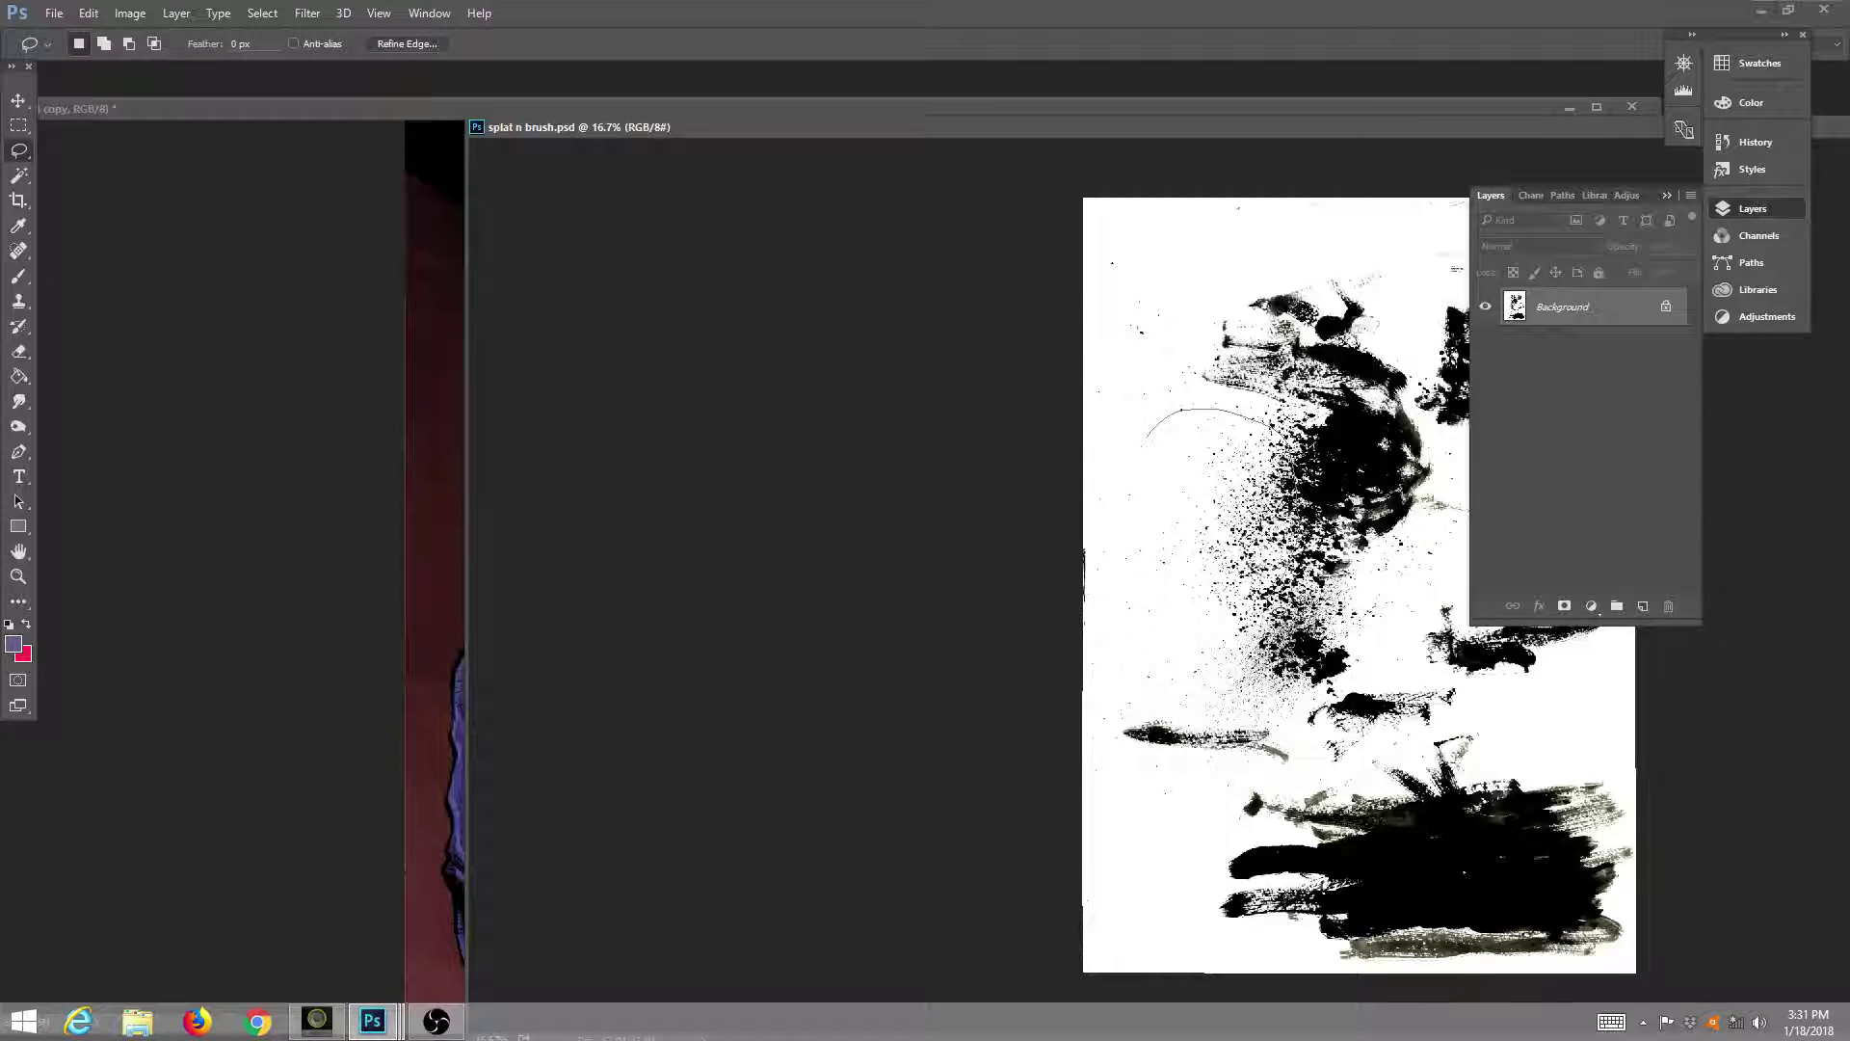
pyautogui.moveTo(1156, 628)
pyautogui.mouseDown()
pyautogui.moveTo(1103, 540)
pyautogui.moveTo(1108, 424)
pyautogui.moveTo(1161, 387)
pyautogui.moveTo(1113, 511)
pyautogui.moveTo(579, 505)
pyautogui.moveTo(467, 535)
pyautogui.moveTo(694, 617)
pyautogui.moveTo(734, 740)
pyautogui.mouseUp()
pyautogui.press('v')
# Free Transform the splatter to about 312% and 24° and place it behind Venom's lower body.
pyautogui.click(88, 12)
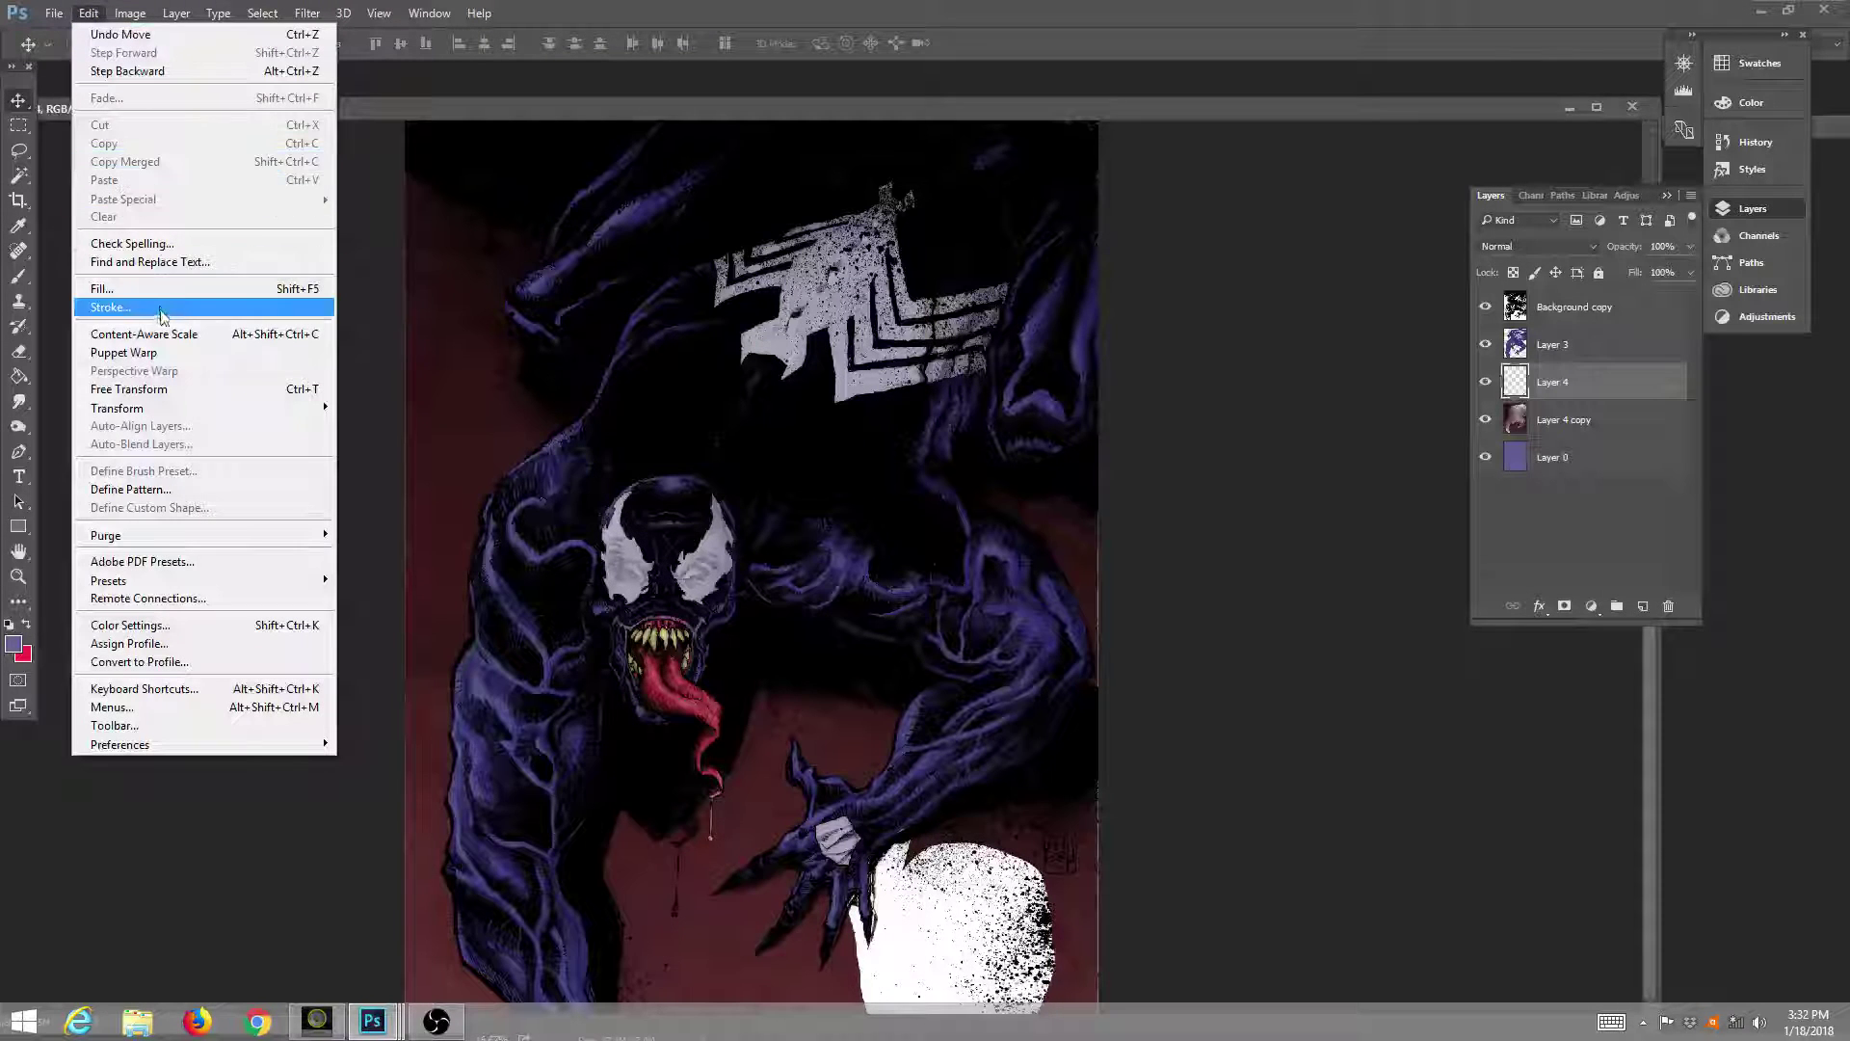
pyautogui.click(174, 390)
pyautogui.moveTo(847, 818); pyautogui.dragTo(409, 339)
pyautogui.moveTo(814, 383); pyautogui.dragTo(925, 674)
pyautogui.moveTo(1118, 520); pyautogui.dragTo(981, 743)
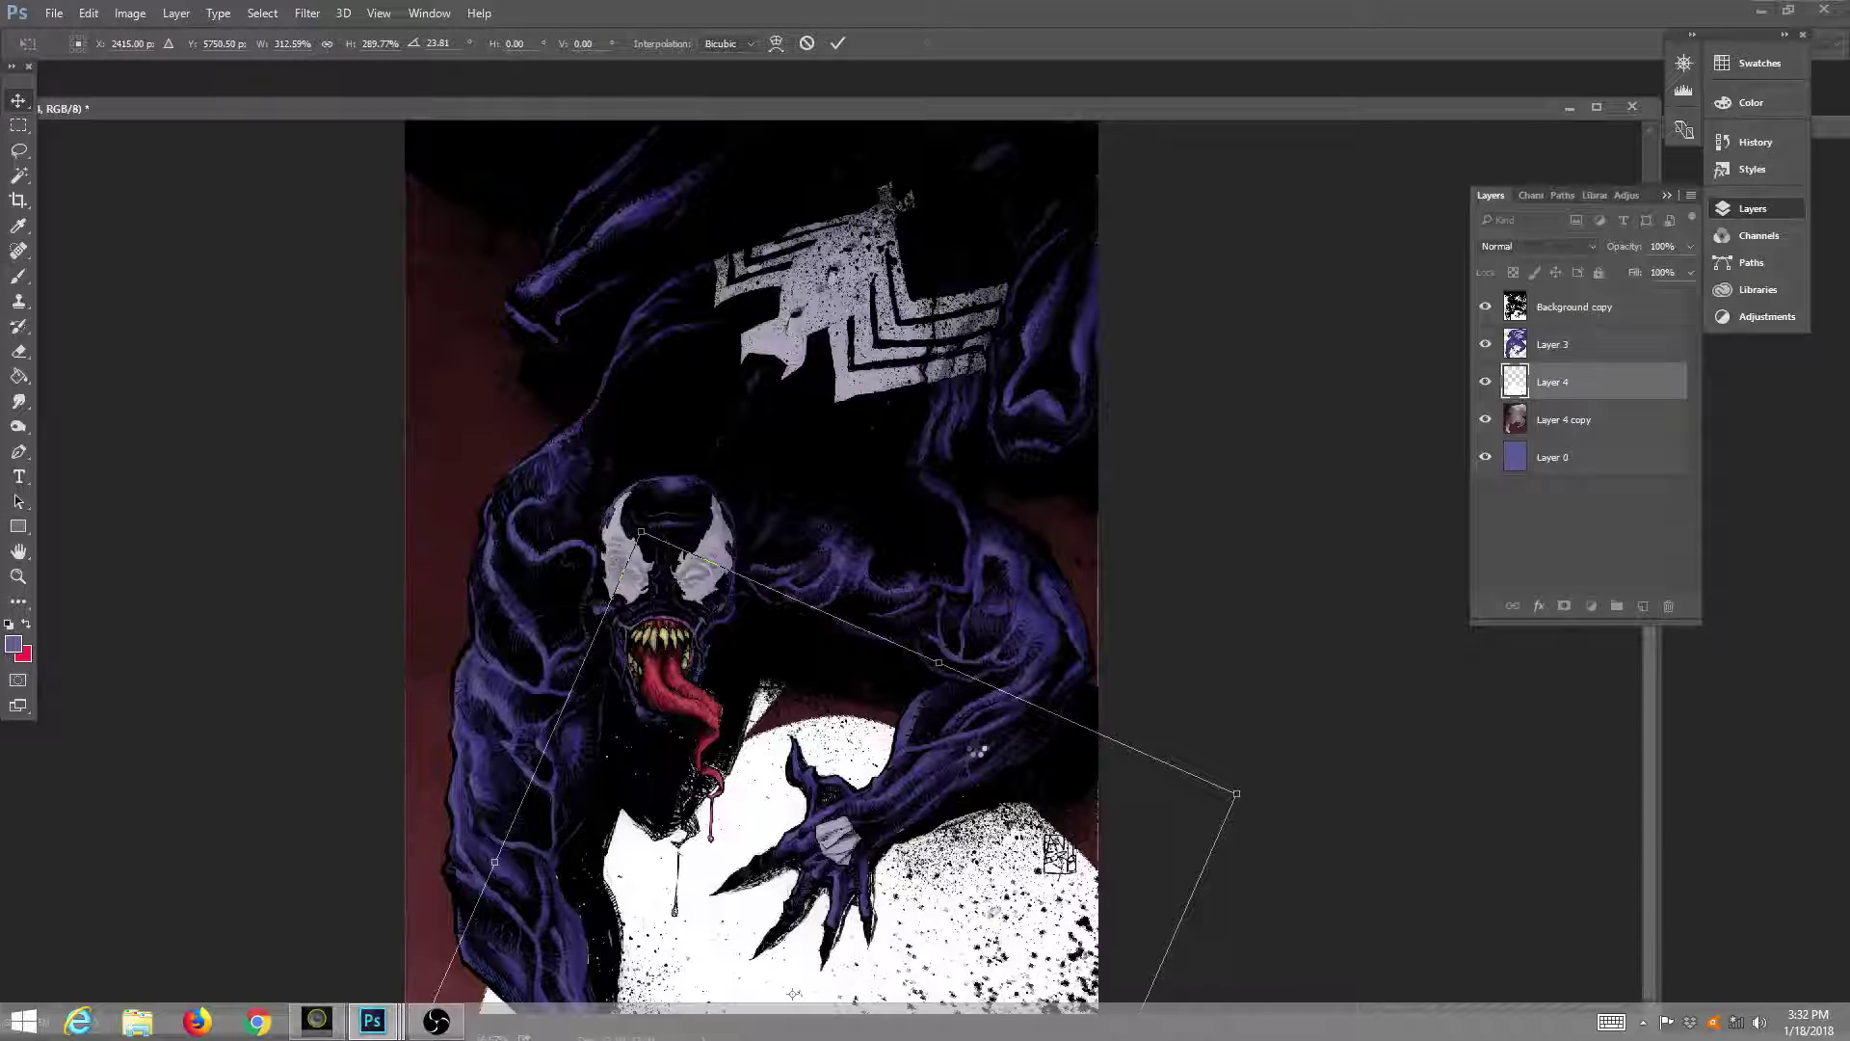
pyautogui.press('Return')
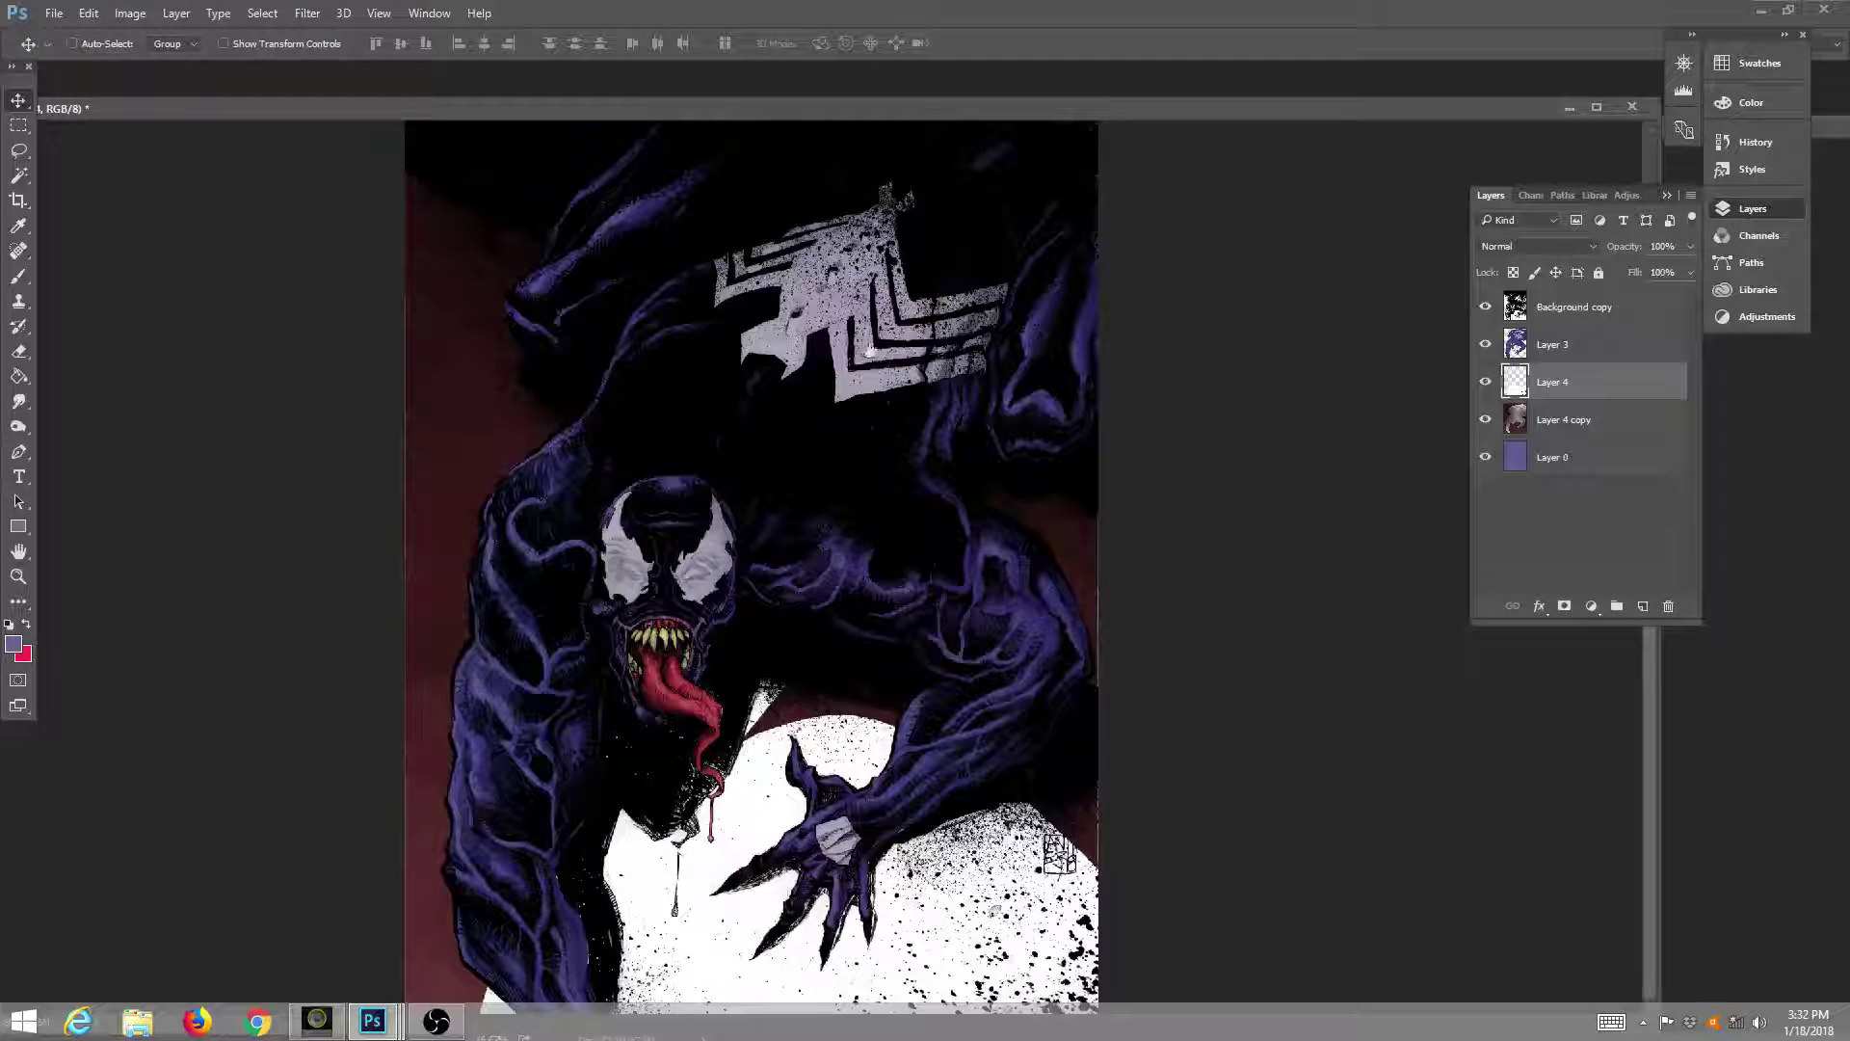
pyautogui.moveTo(812, 109); pyautogui.dragTo(822, 52)
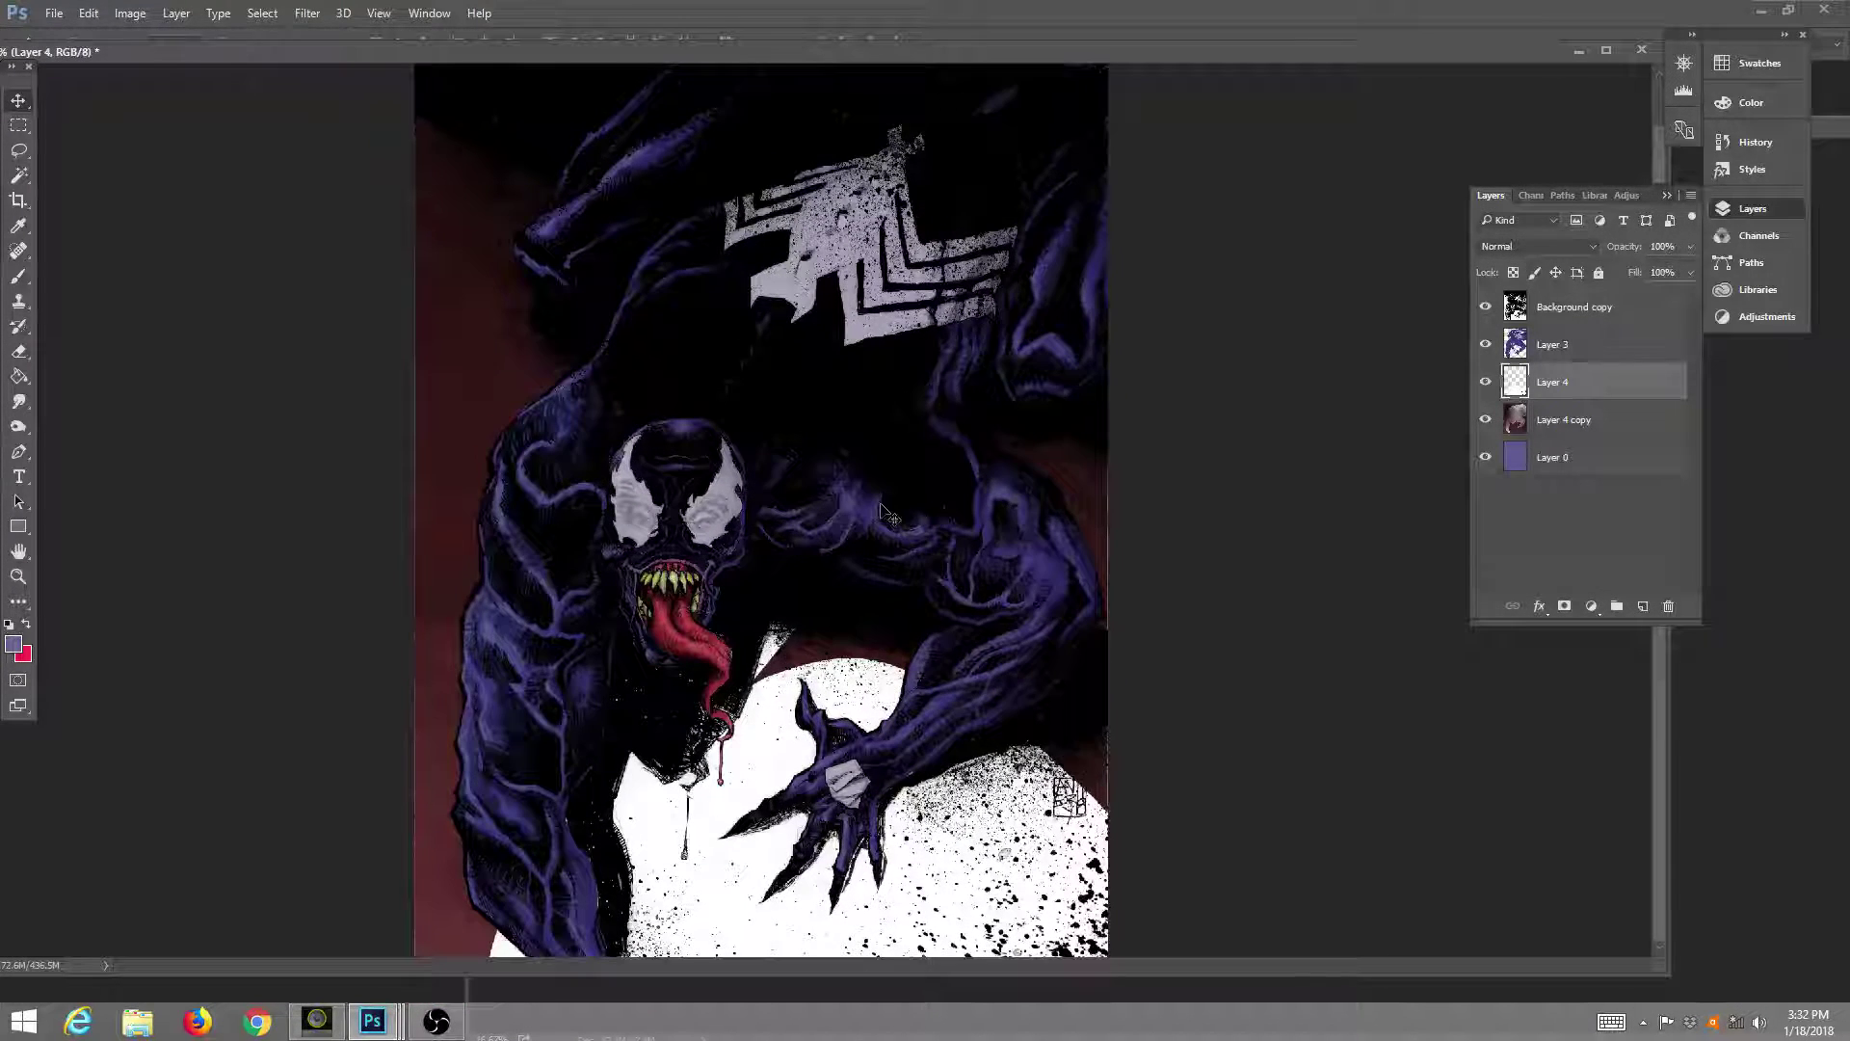
pyautogui.moveTo(873, 561)
pyautogui.mouseDown()
pyautogui.moveTo(840, 519)
pyautogui.moveTo(927, 509)
pyautogui.moveTo(949, 528)
pyautogui.mouseUp()
# Set Layer 4's blending to Multiply at 24% opacity in Layer Style.
pyautogui.doubleClick(1627, 388)
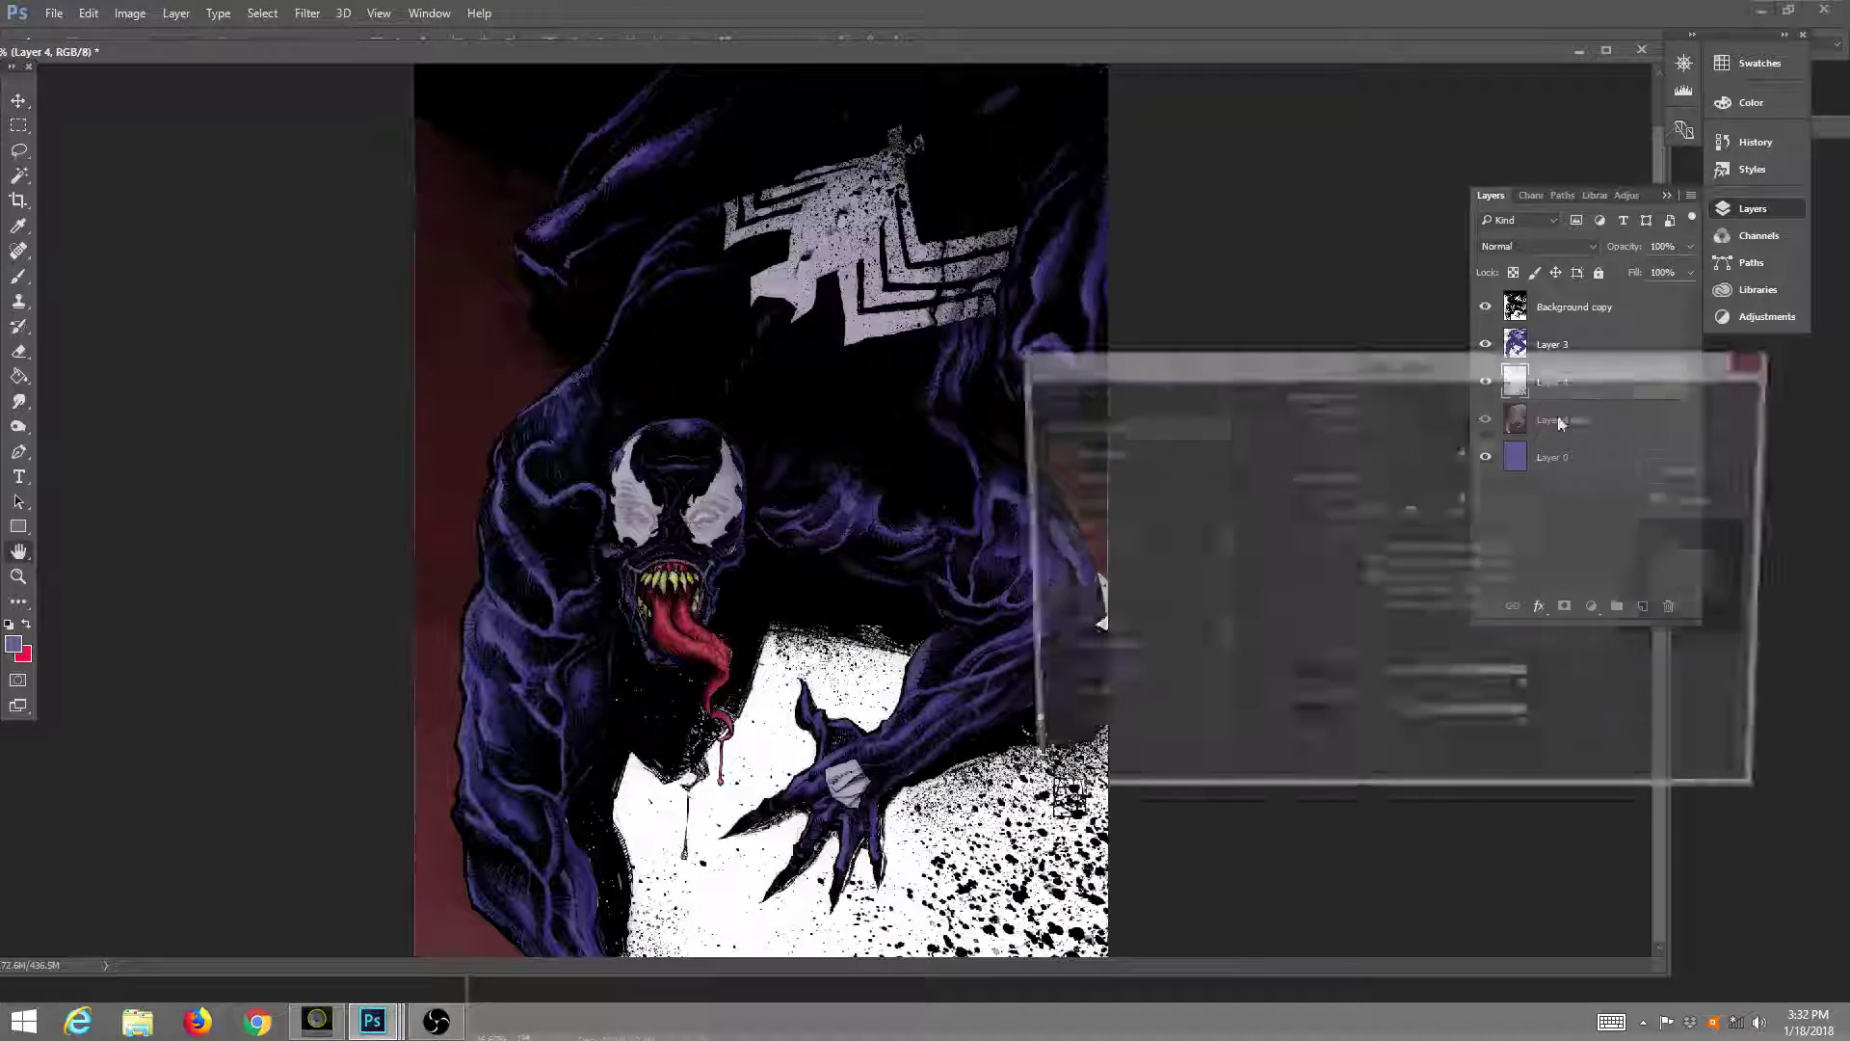
pyautogui.click(1427, 428)
pyautogui.click(1405, 492)
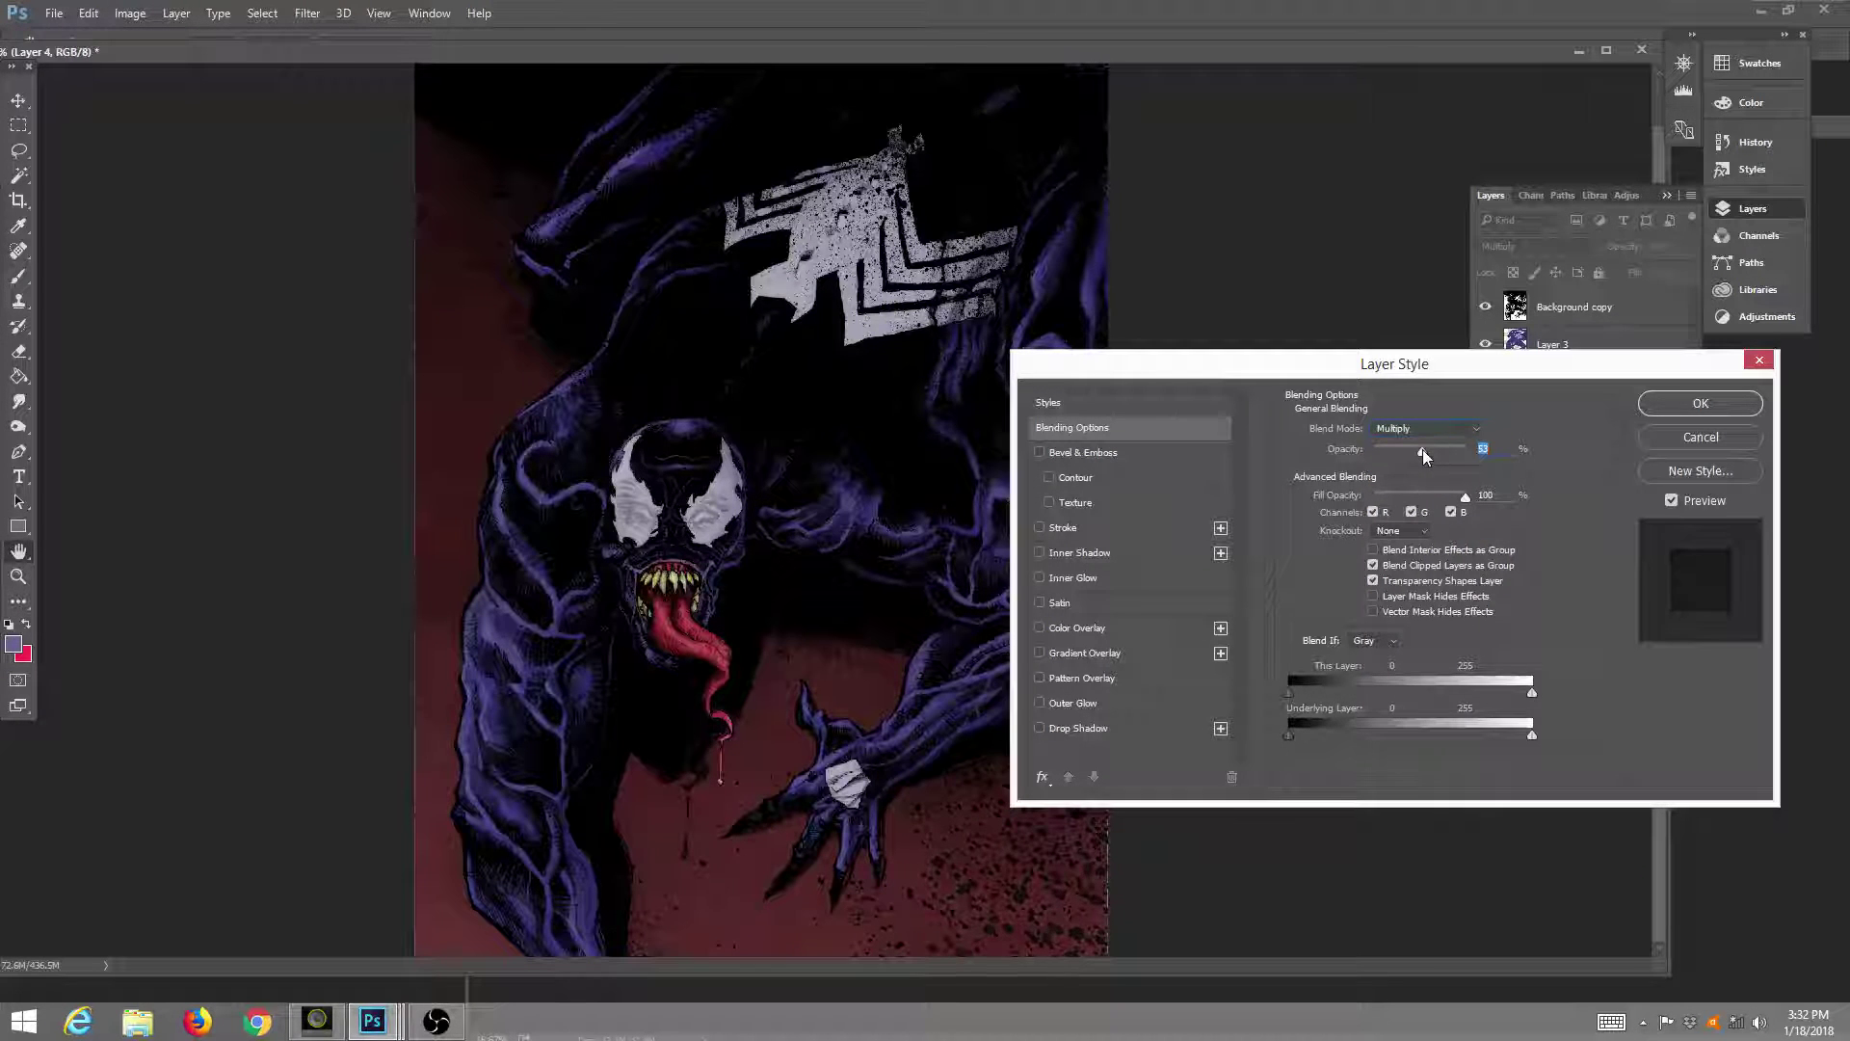
pyautogui.click(1417, 449)
pyautogui.moveTo(1414, 450); pyautogui.dragTo(1396, 449)
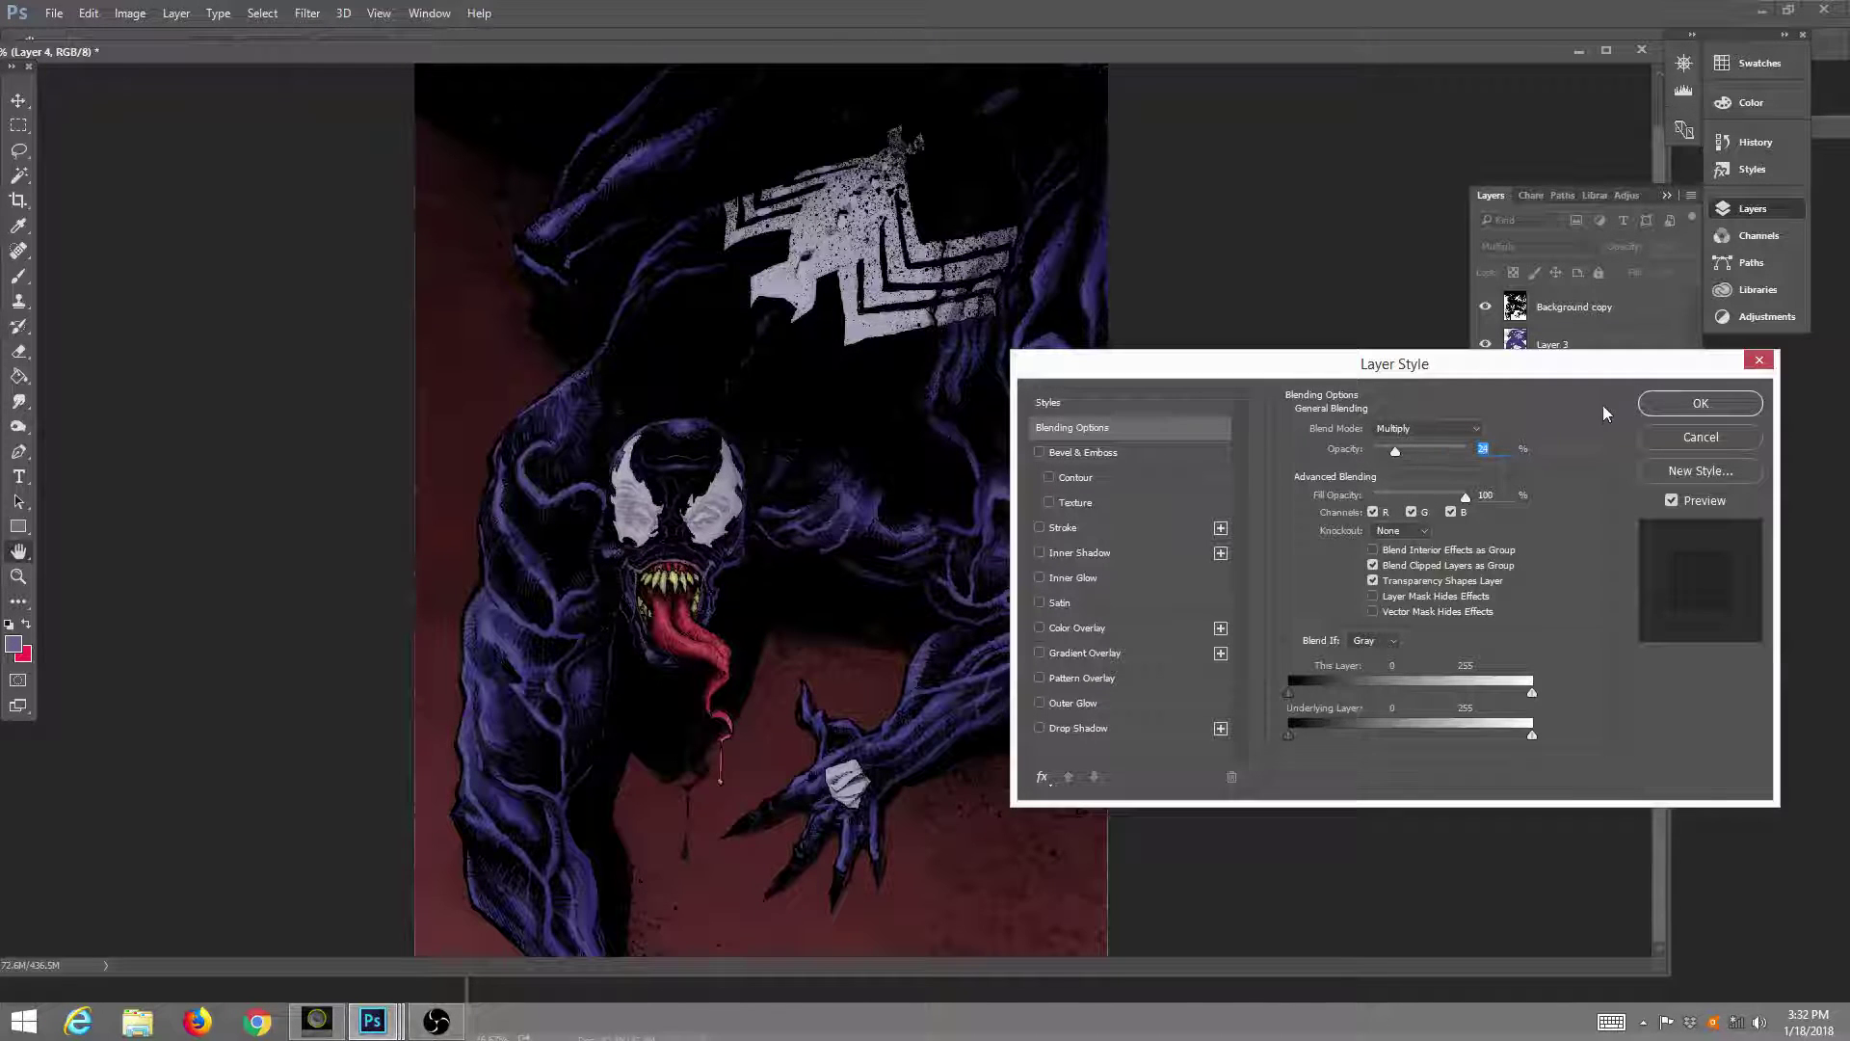
pyautogui.click(1657, 403)
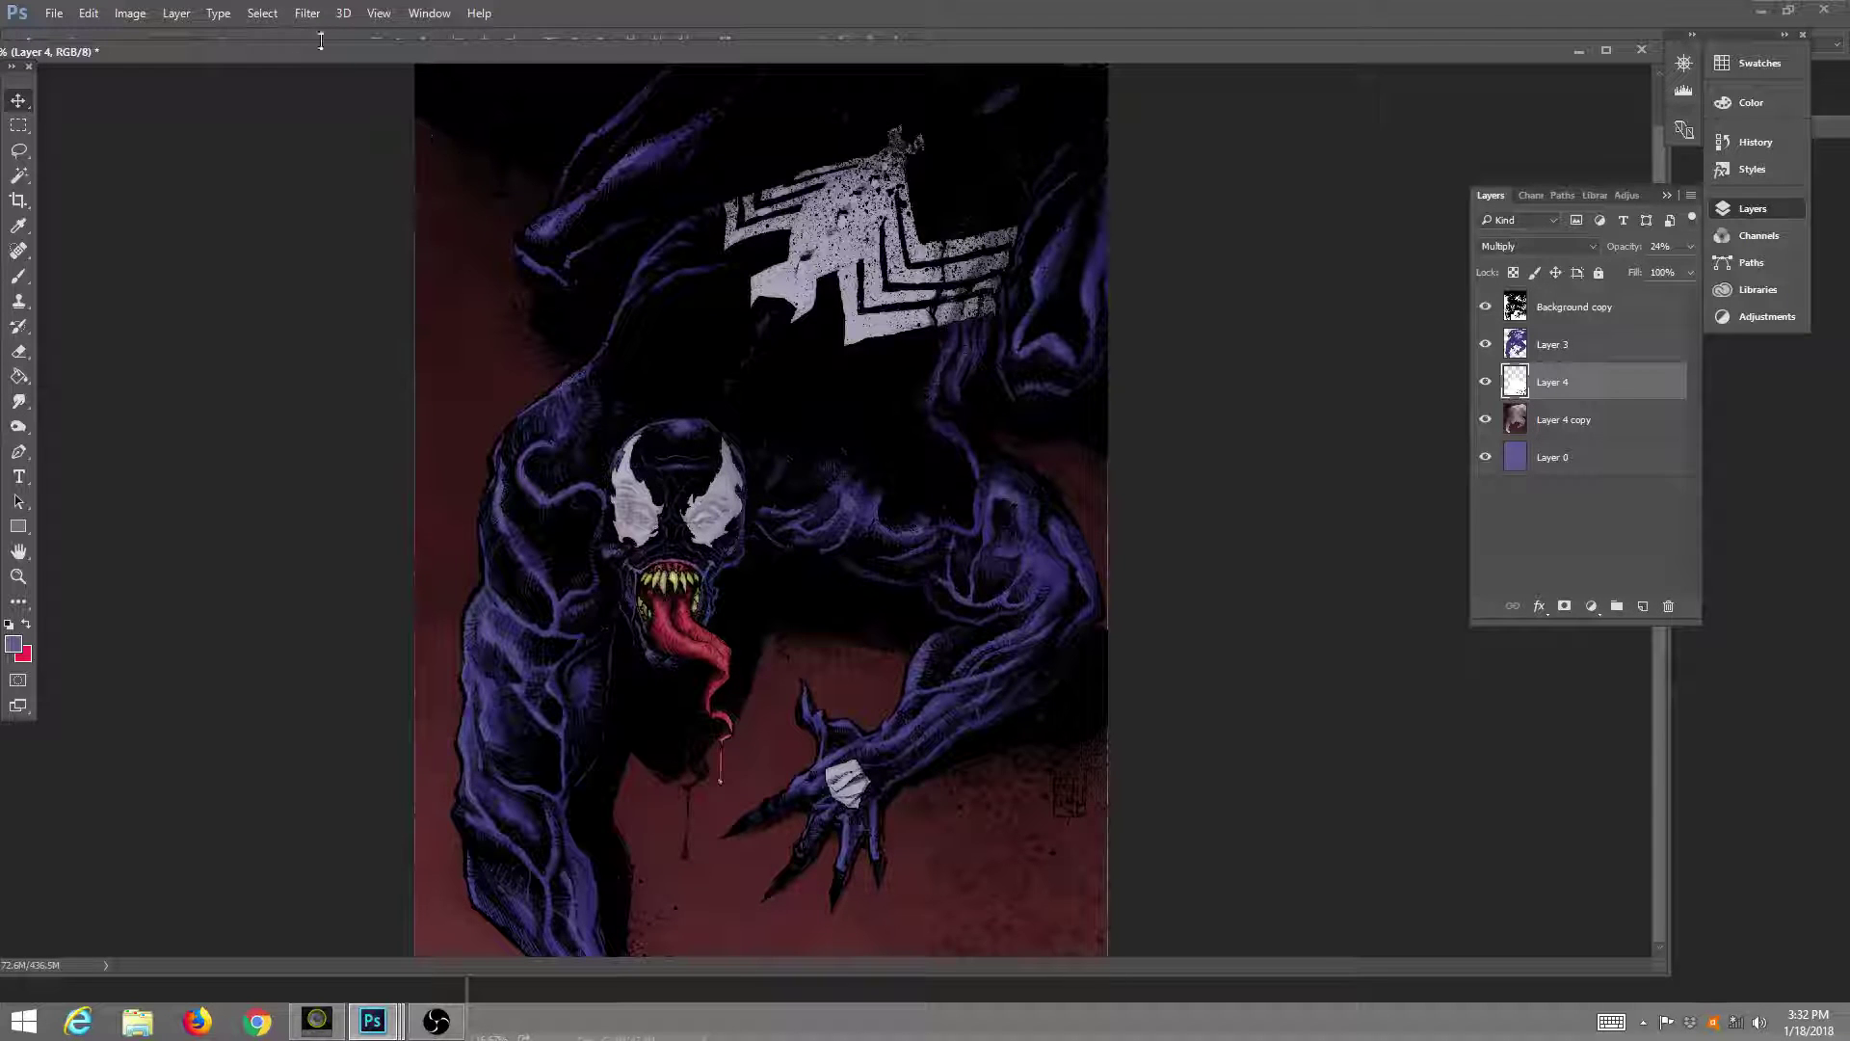
# Apply Blur More to the shading layer and merge it down into Layer 4 copy.
pyautogui.click(305, 14)
pyautogui.click(305, 36)
pyautogui.click(174, 15)
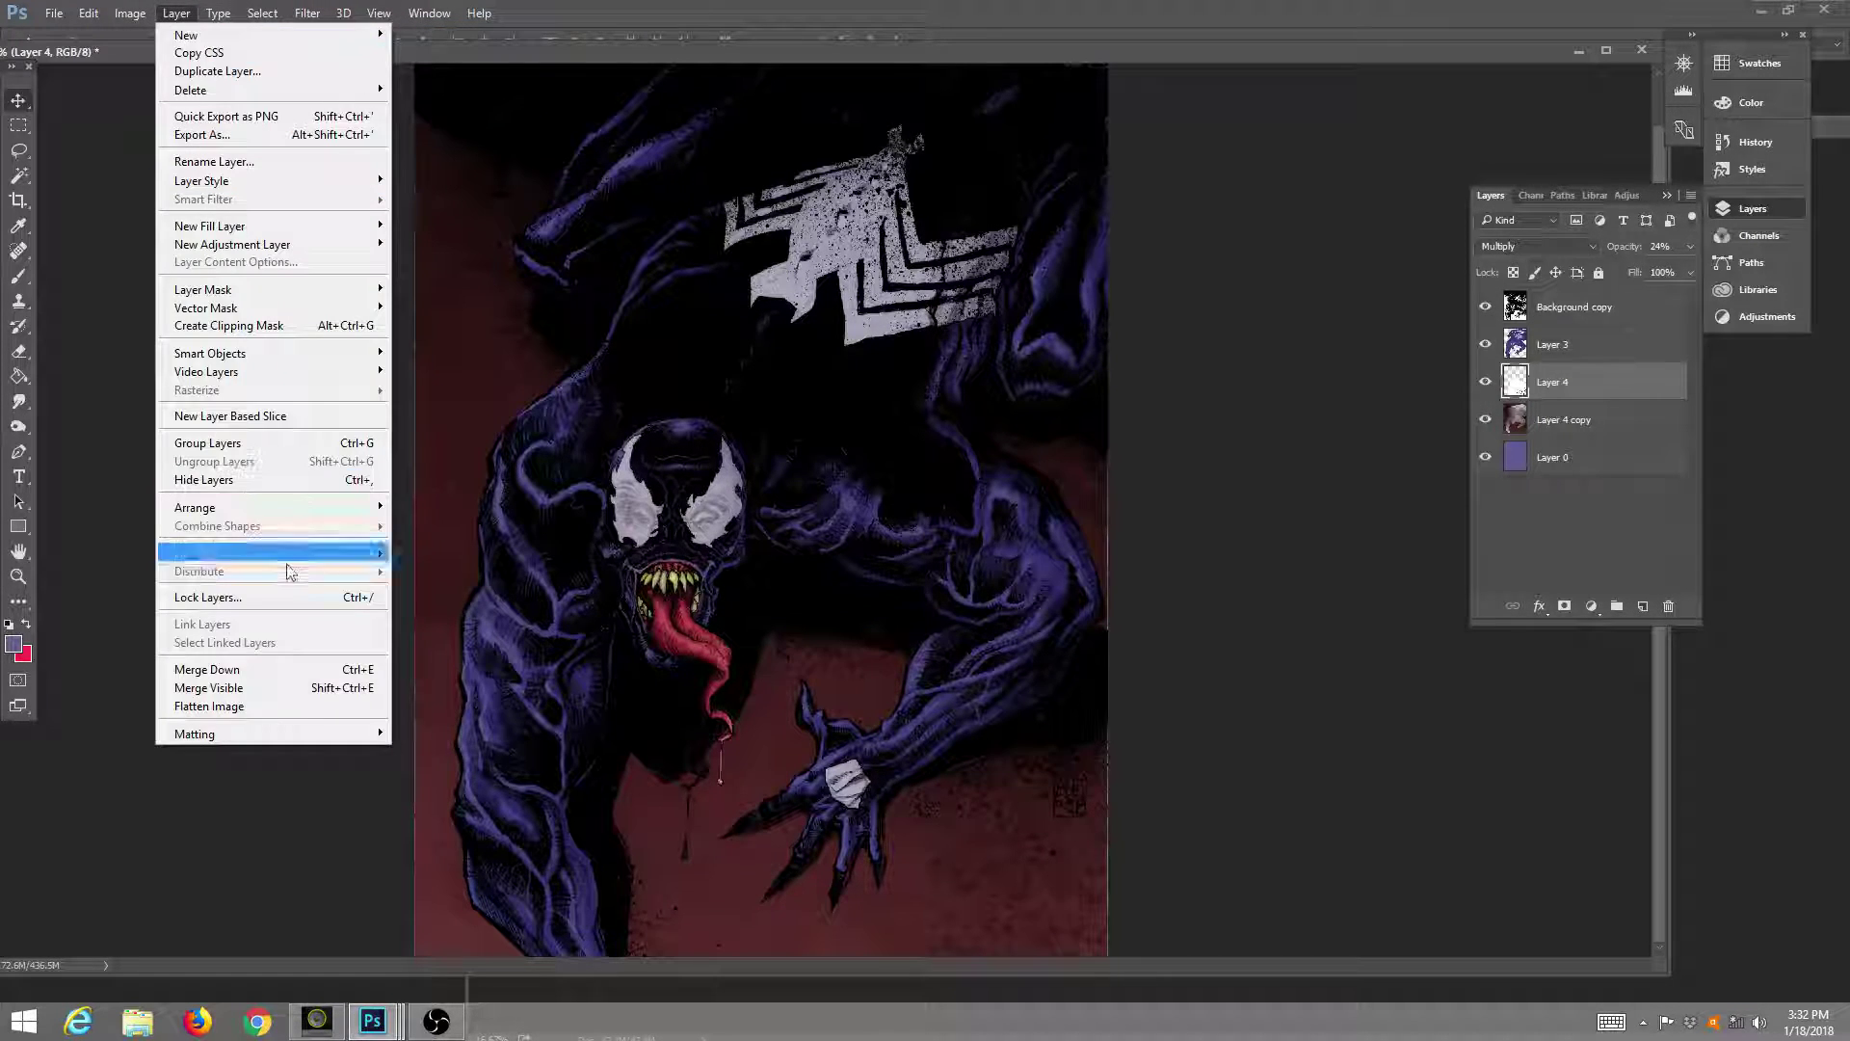
pyautogui.click(287, 675)
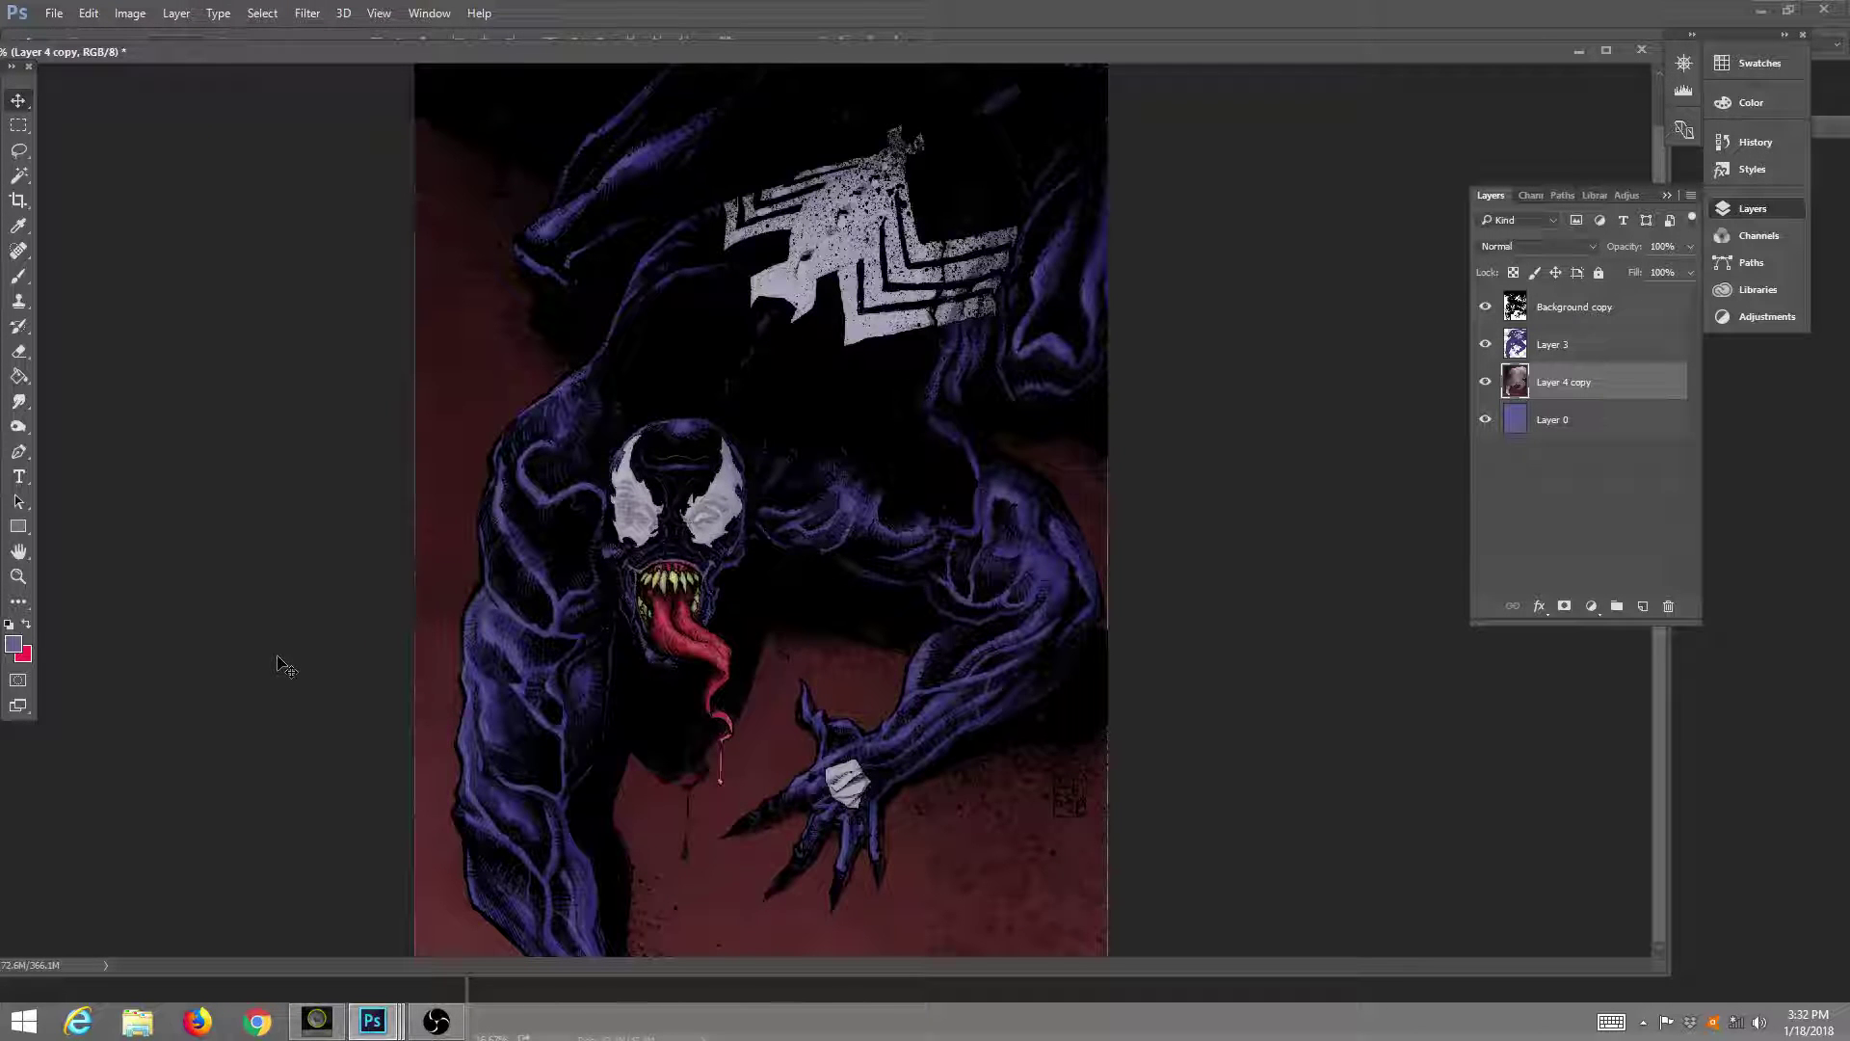
pyautogui.press('z')
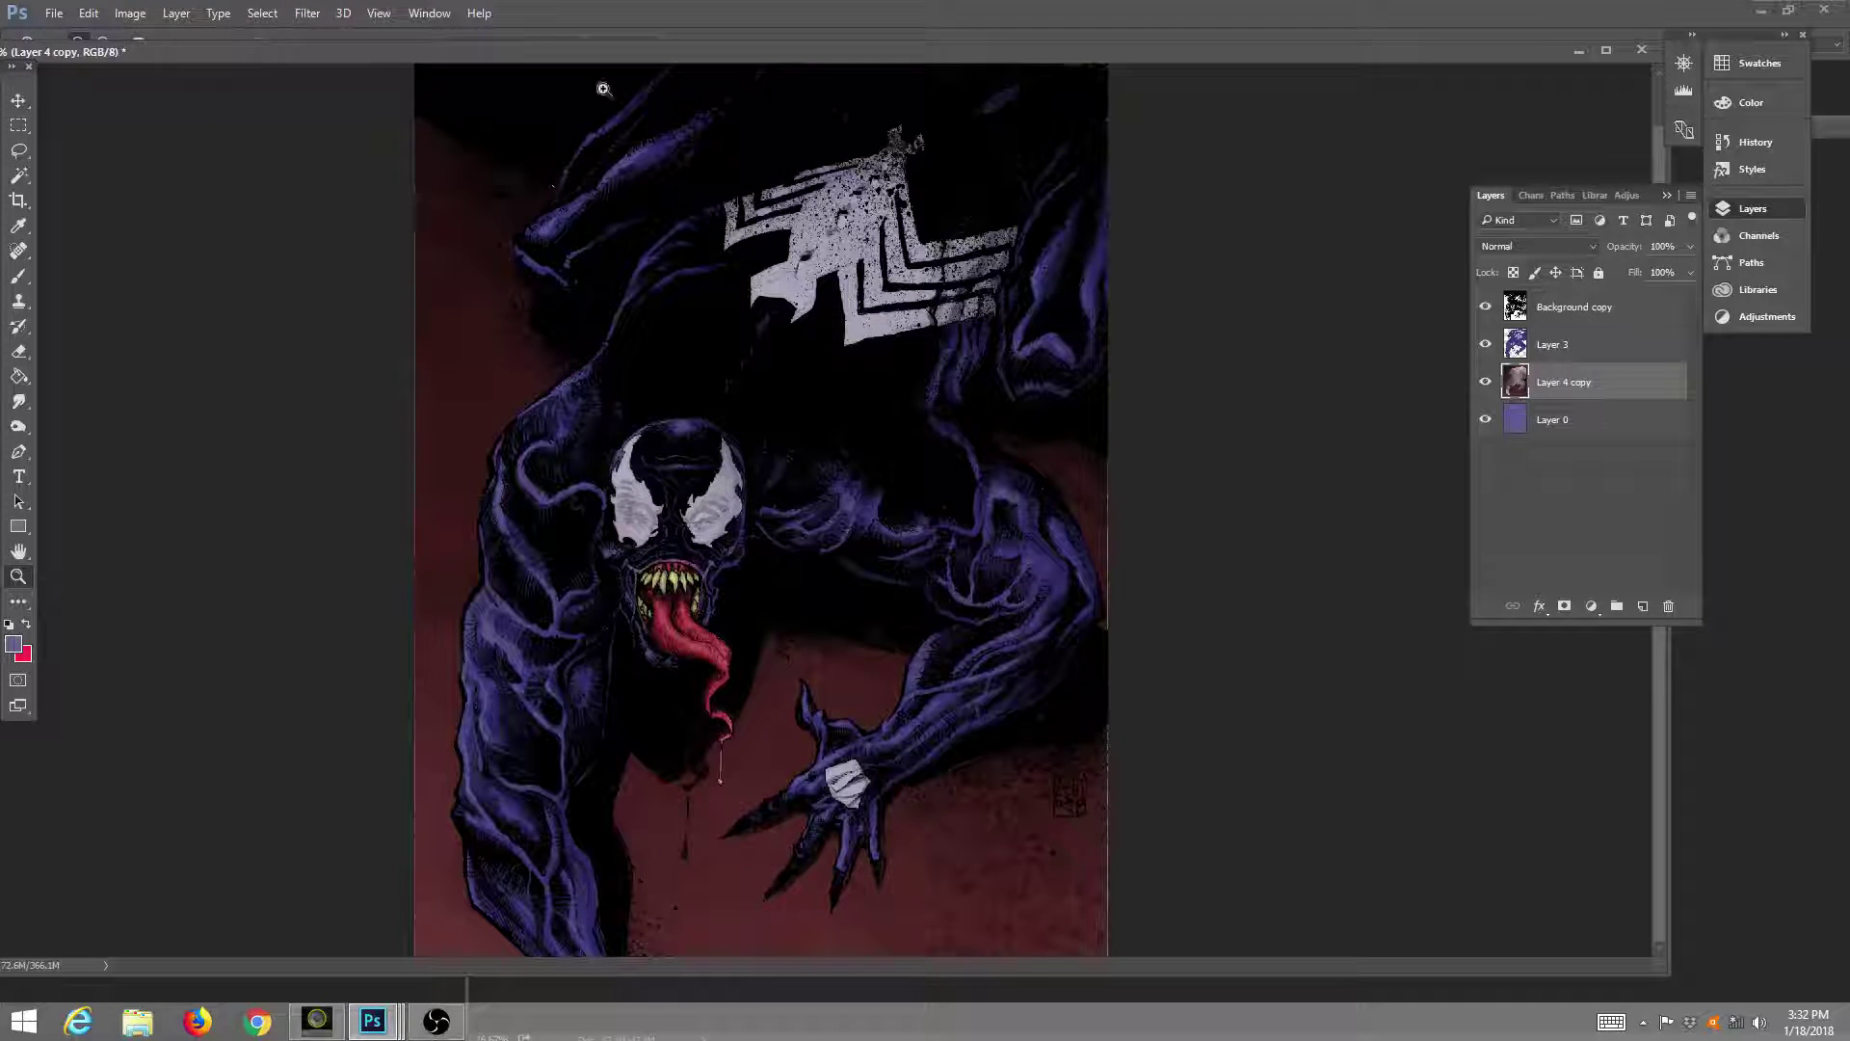
# Fit the Venom art on screen and close the splat n brush.psd document.
pyautogui.click(536, 43)
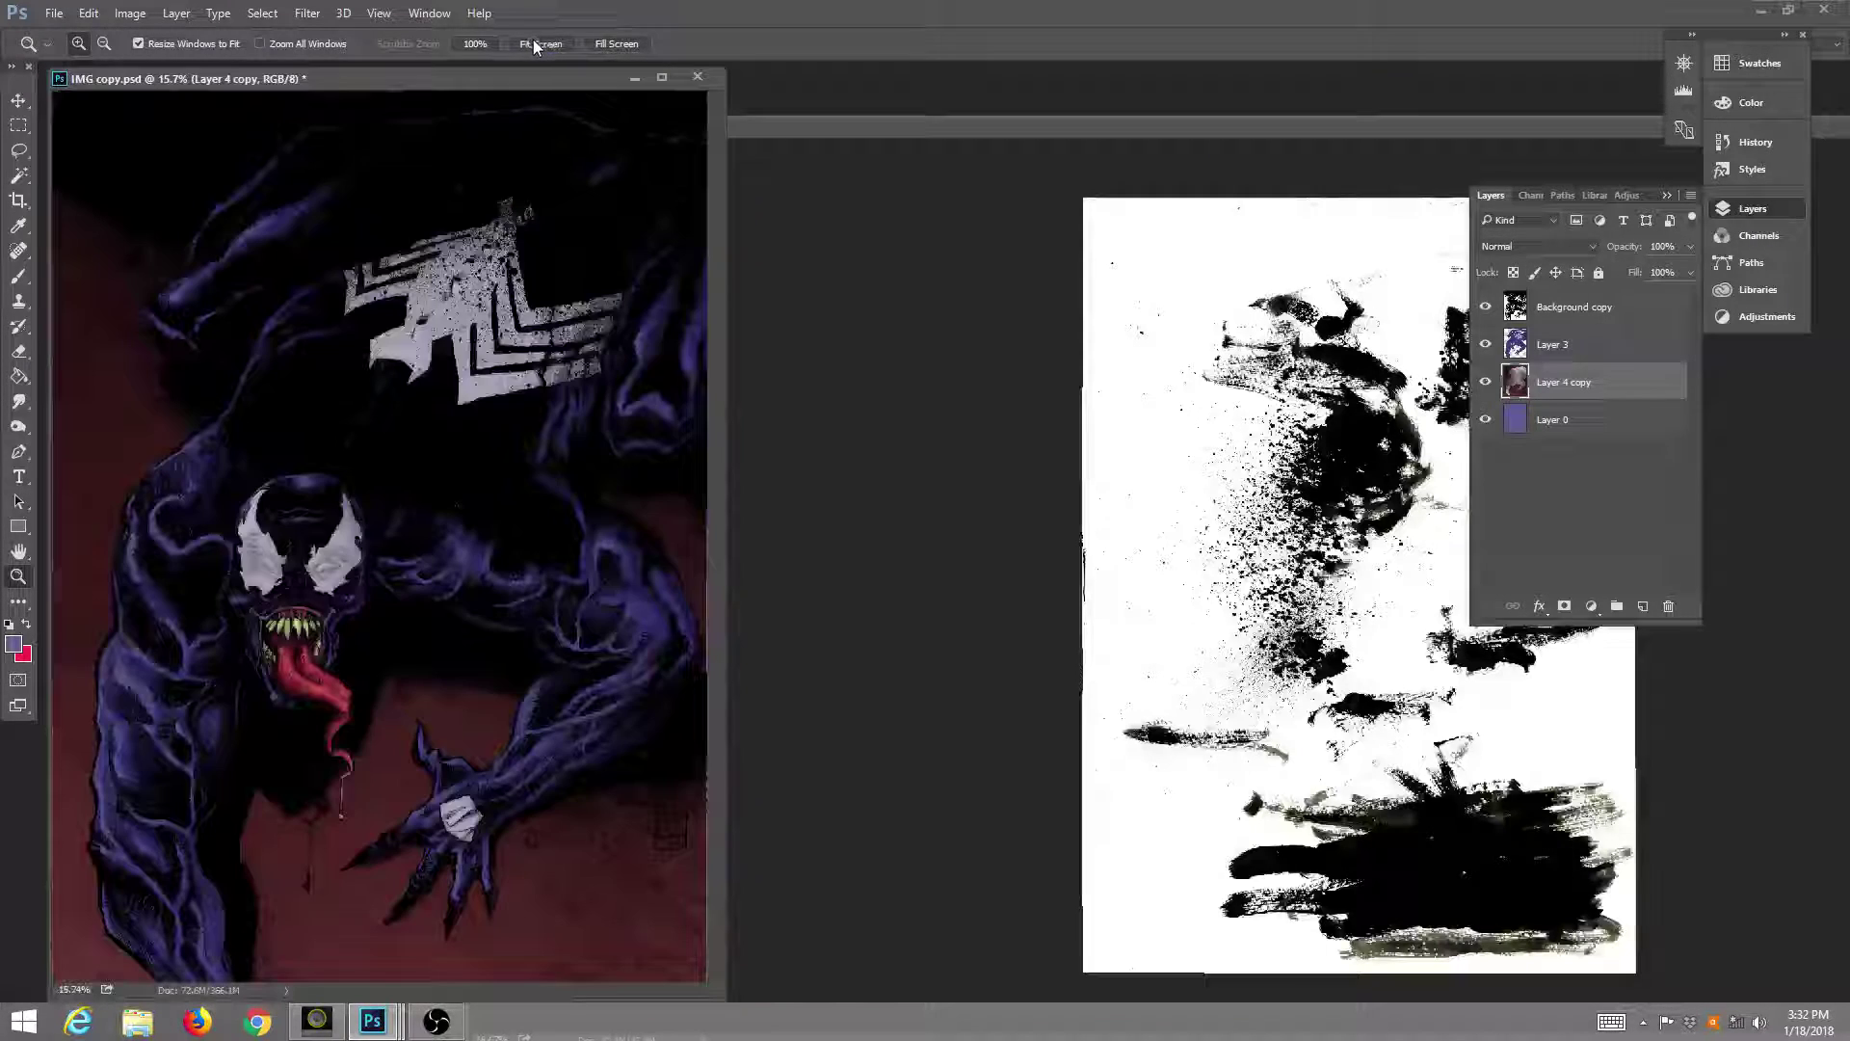
pyautogui.click(1128, 129)
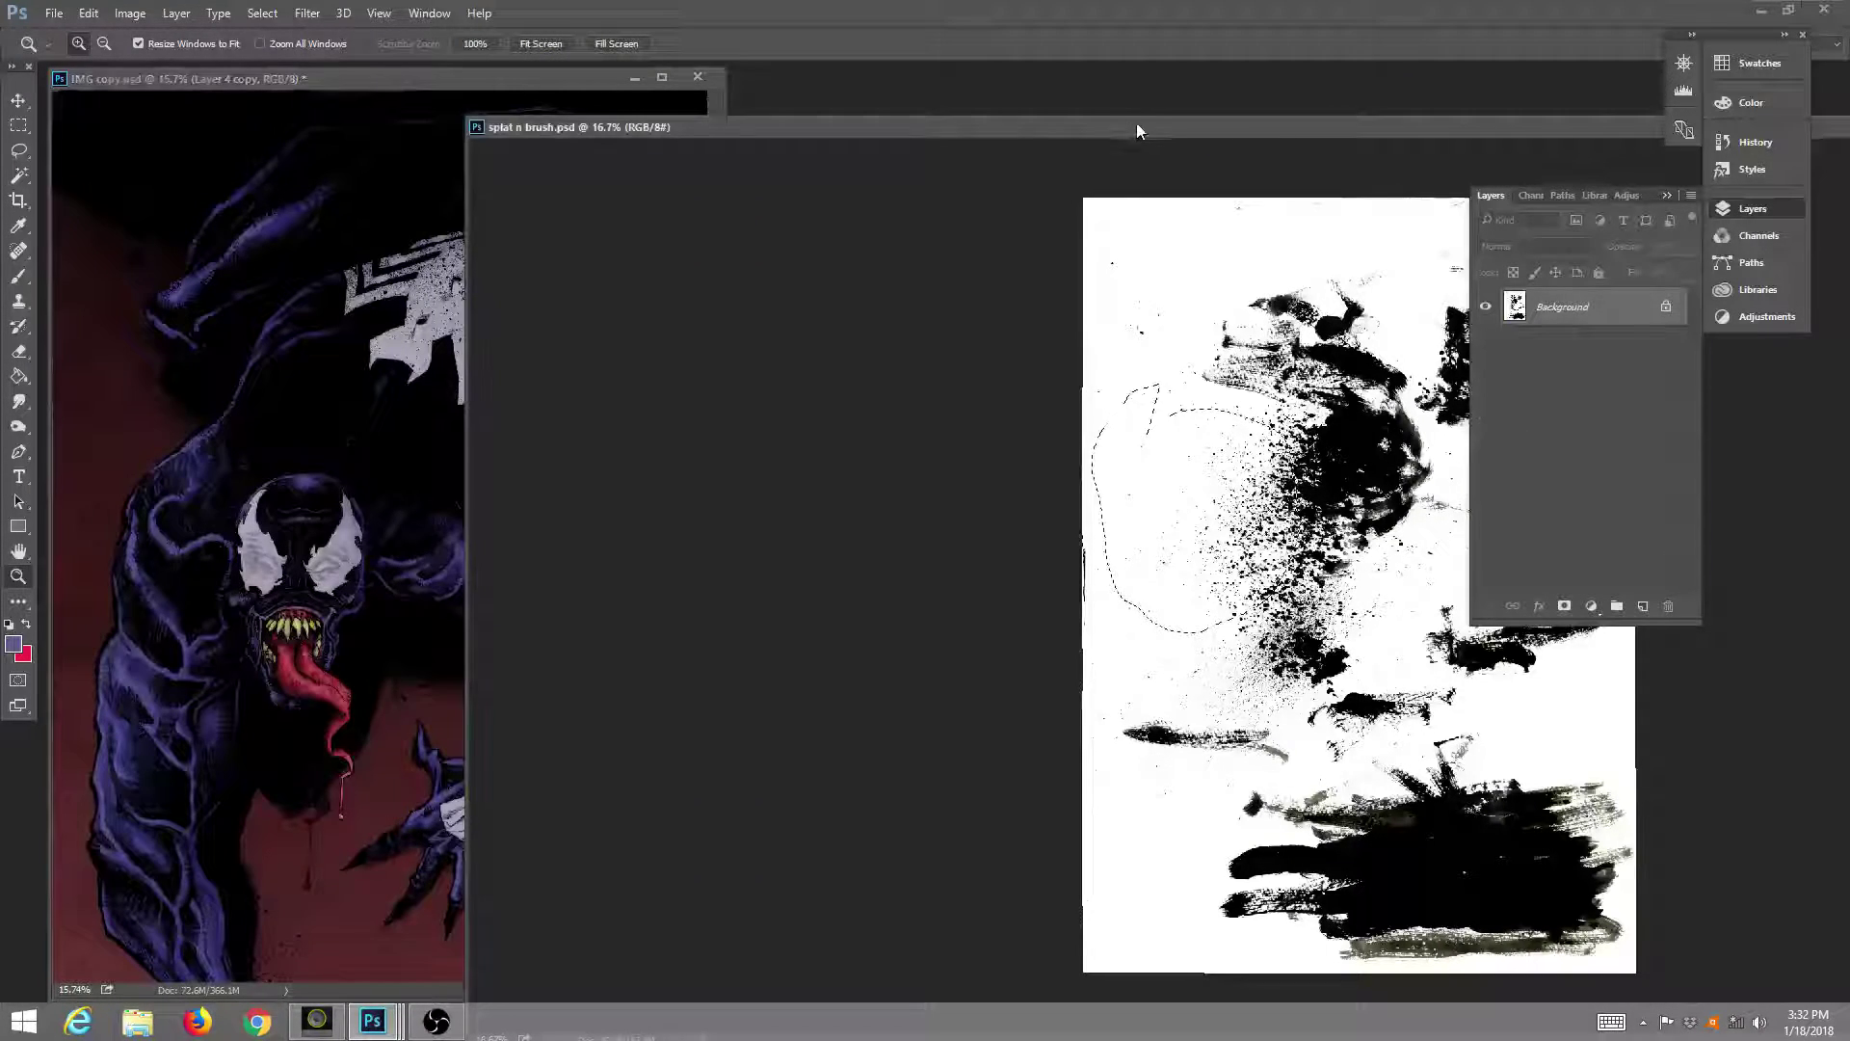
pyautogui.moveTo(1136, 124); pyautogui.dragTo(837, 187)
pyautogui.moveTo(1045, 185); pyautogui.dragTo(814, 248)
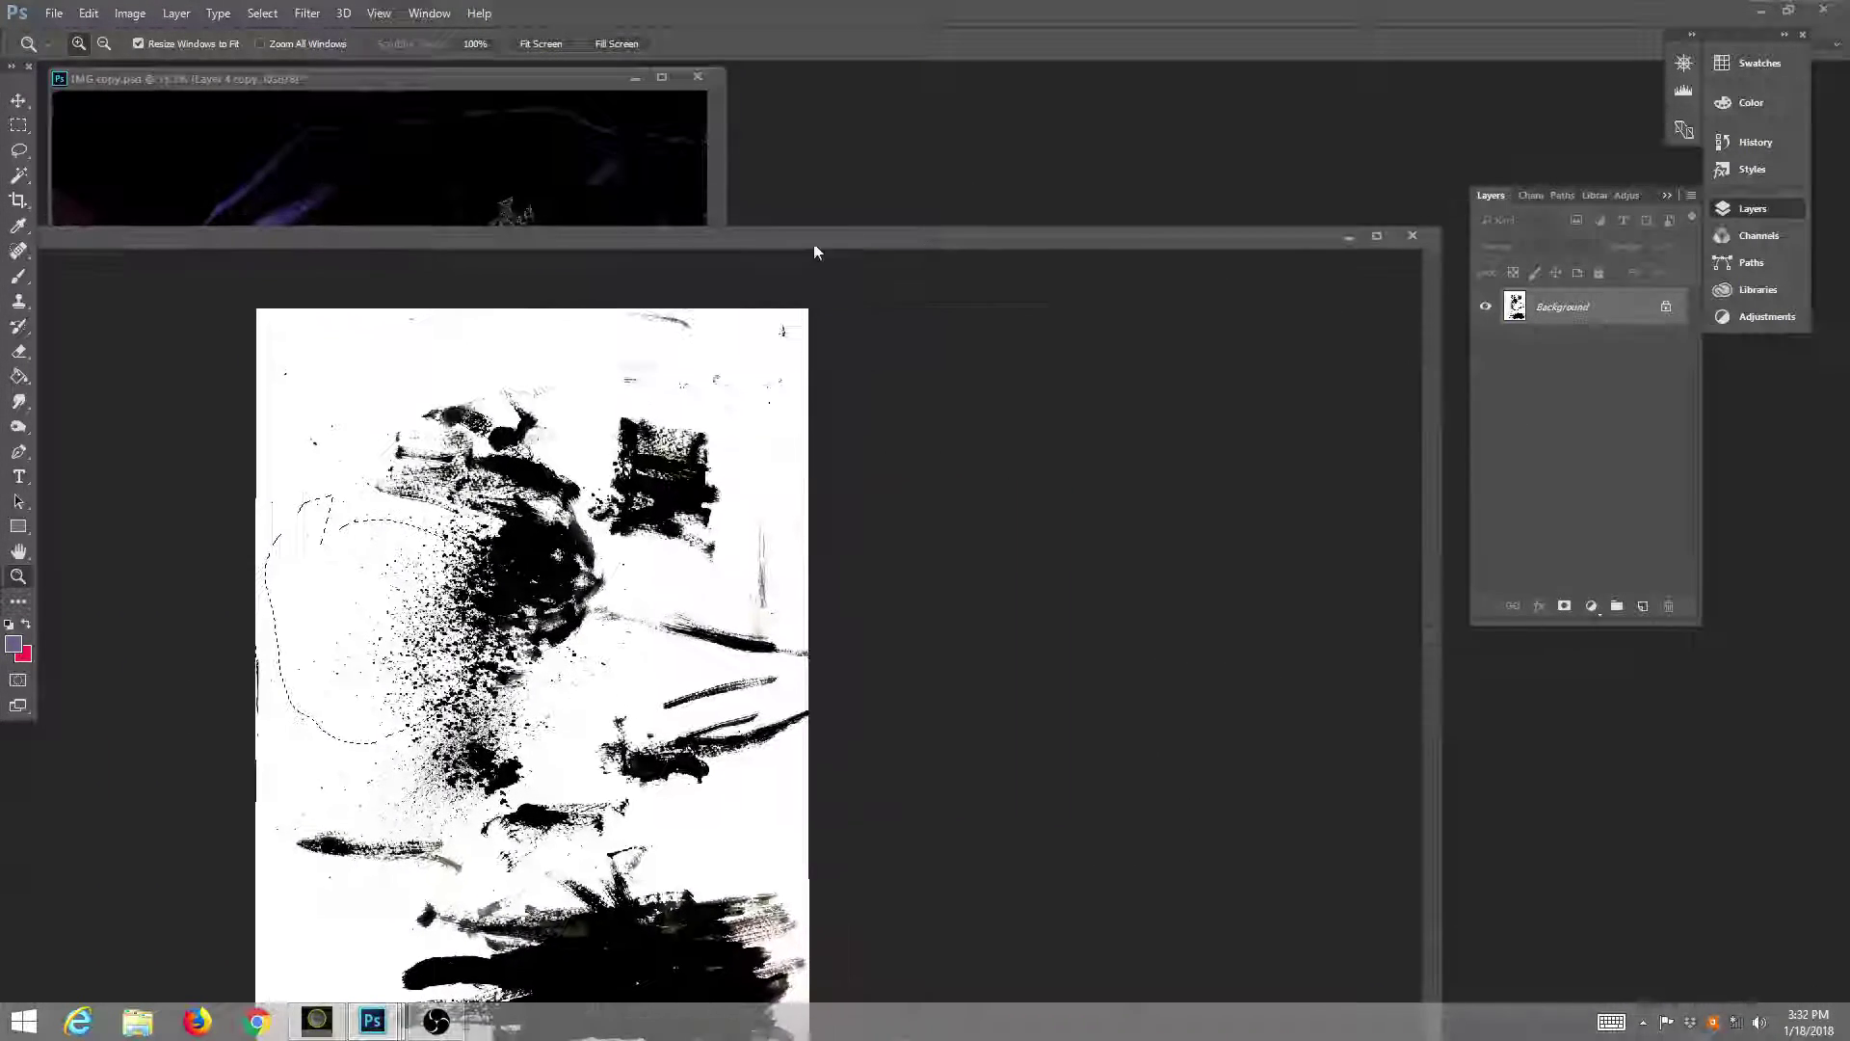
pyautogui.click(1412, 237)
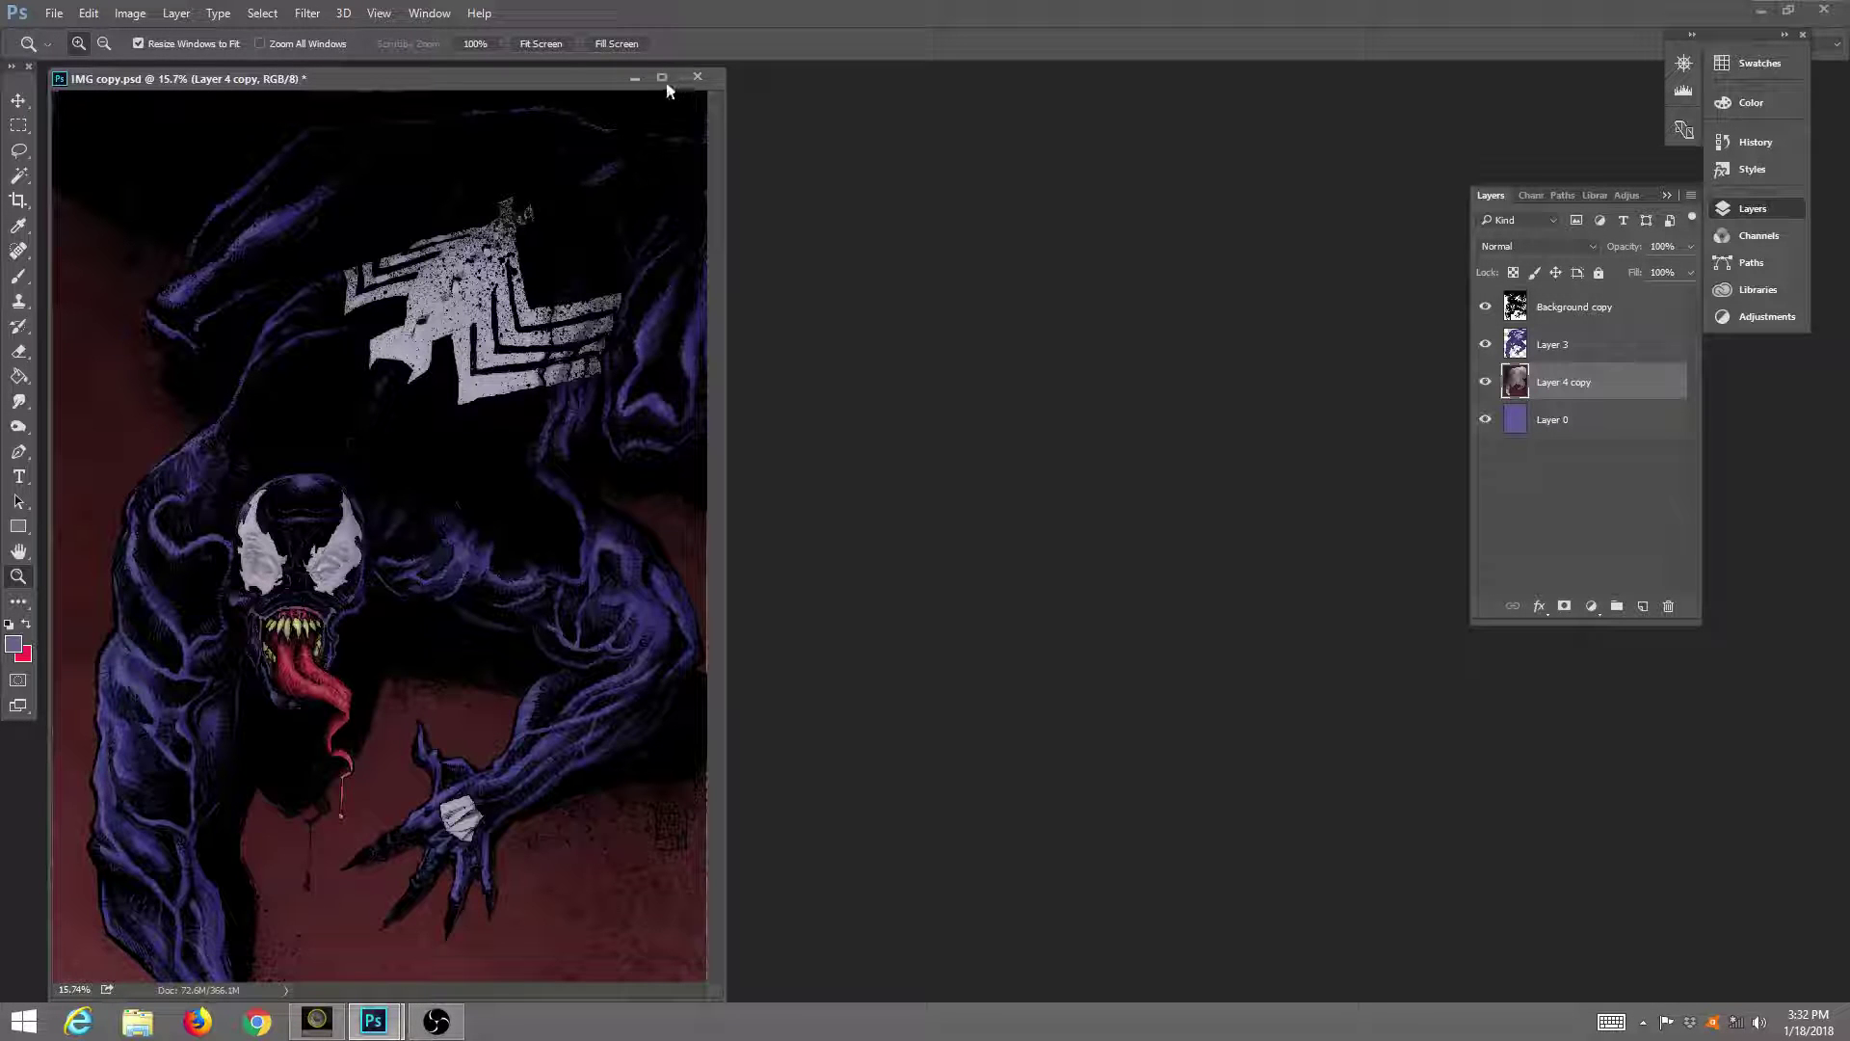
# Maximize the Venom window, zoom in on the hand and tongue, then restore it floating.
pyautogui.click(662, 78)
pyautogui.click(972, 620)
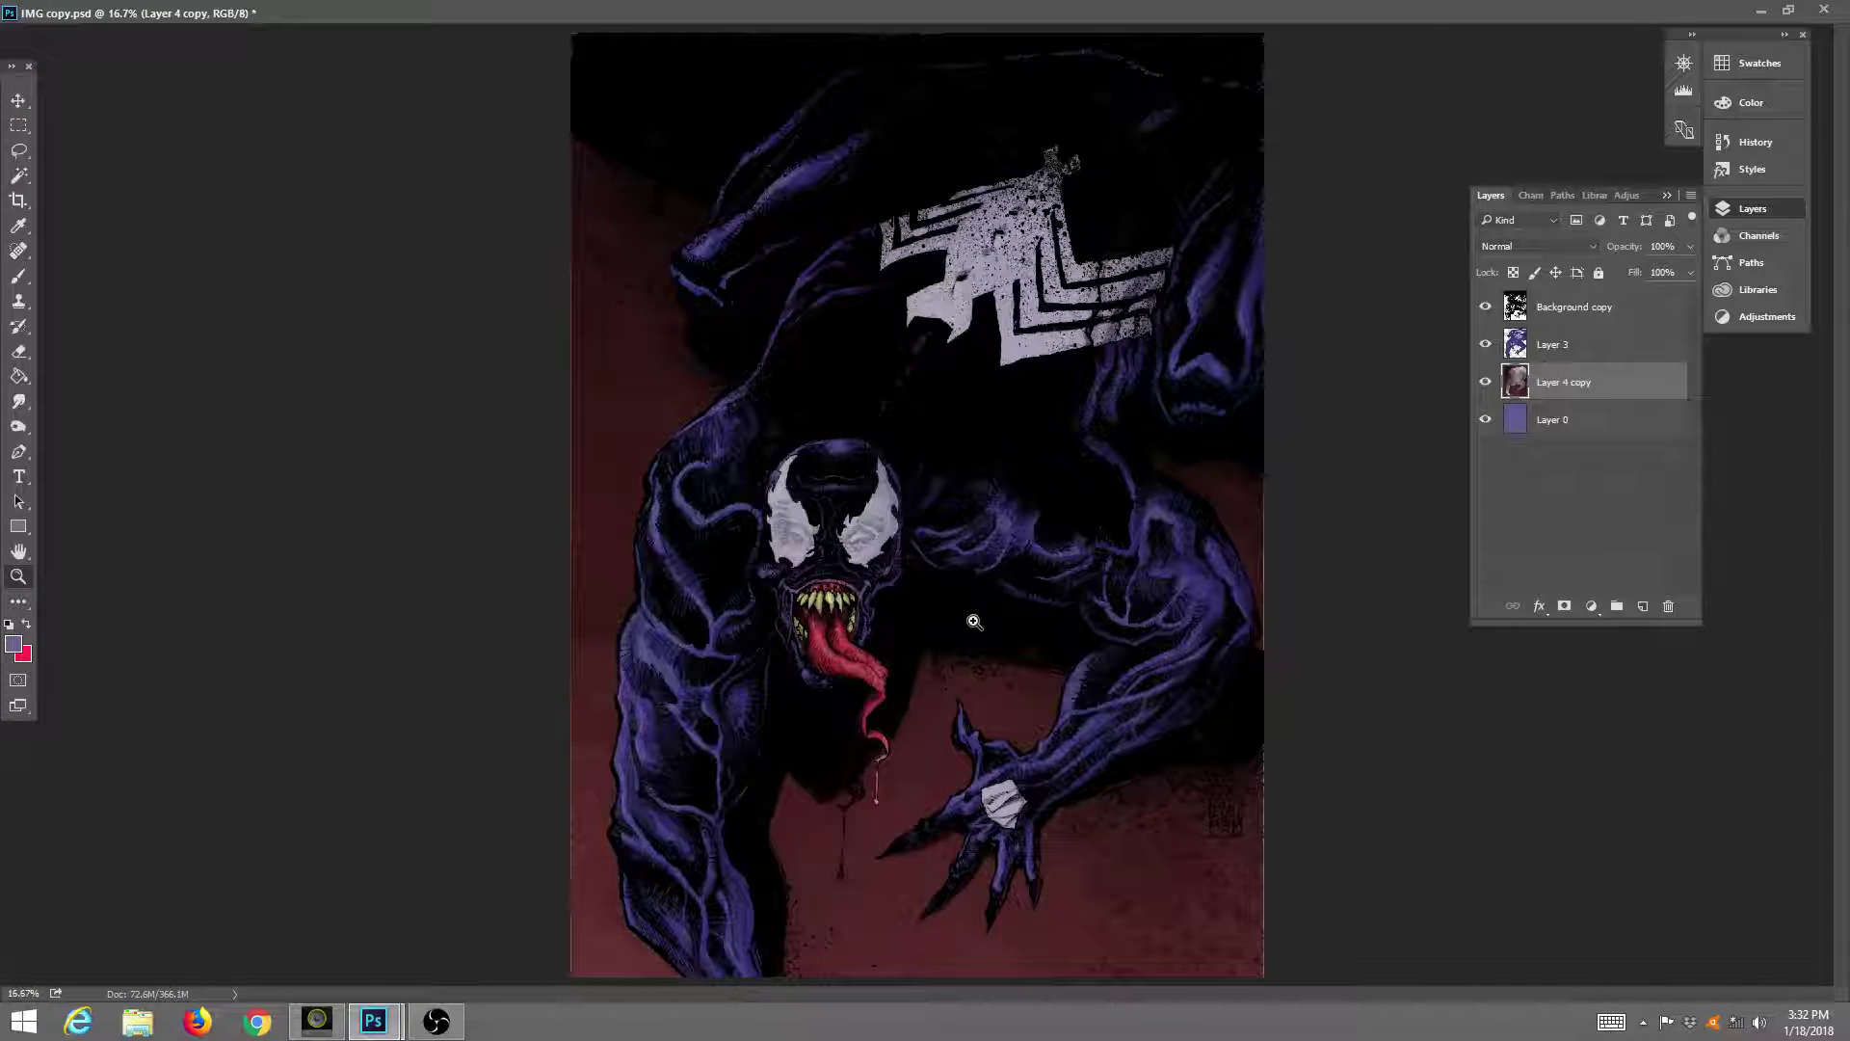
pyautogui.click(972, 620)
pyautogui.click(925, 581)
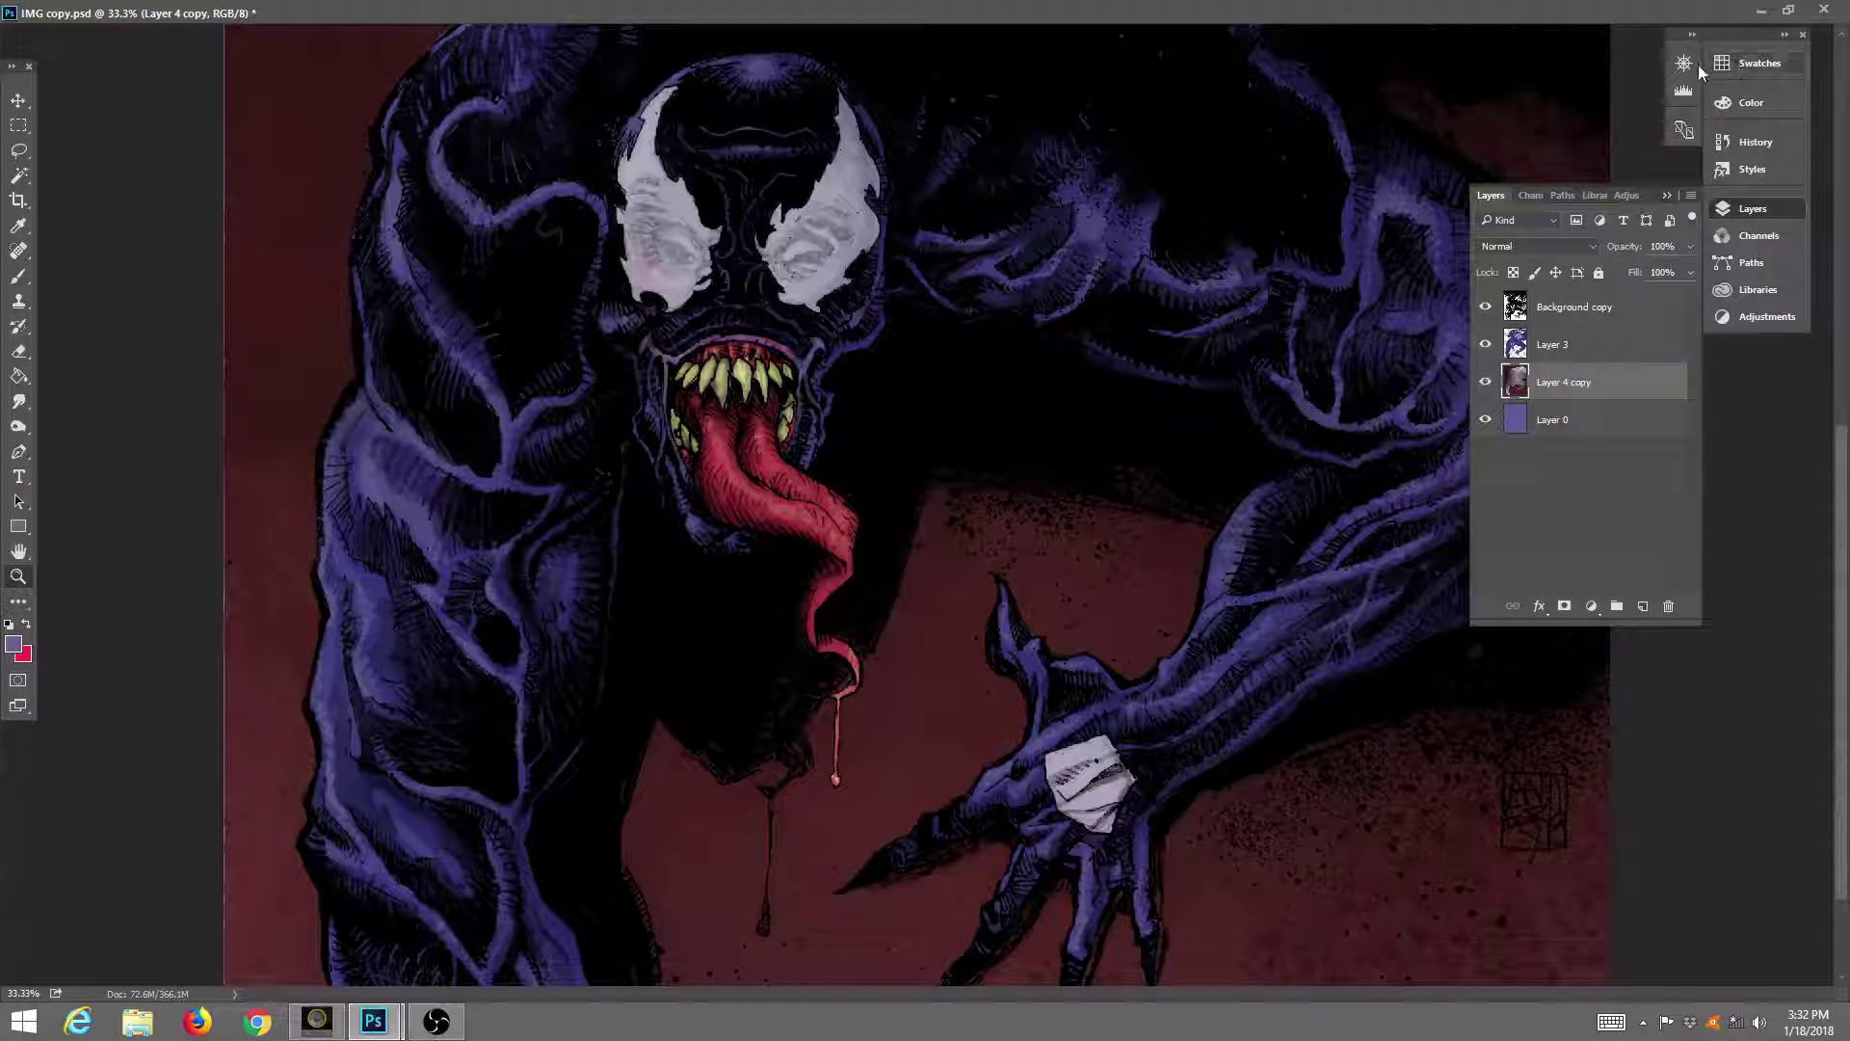
pyautogui.click(1789, 10)
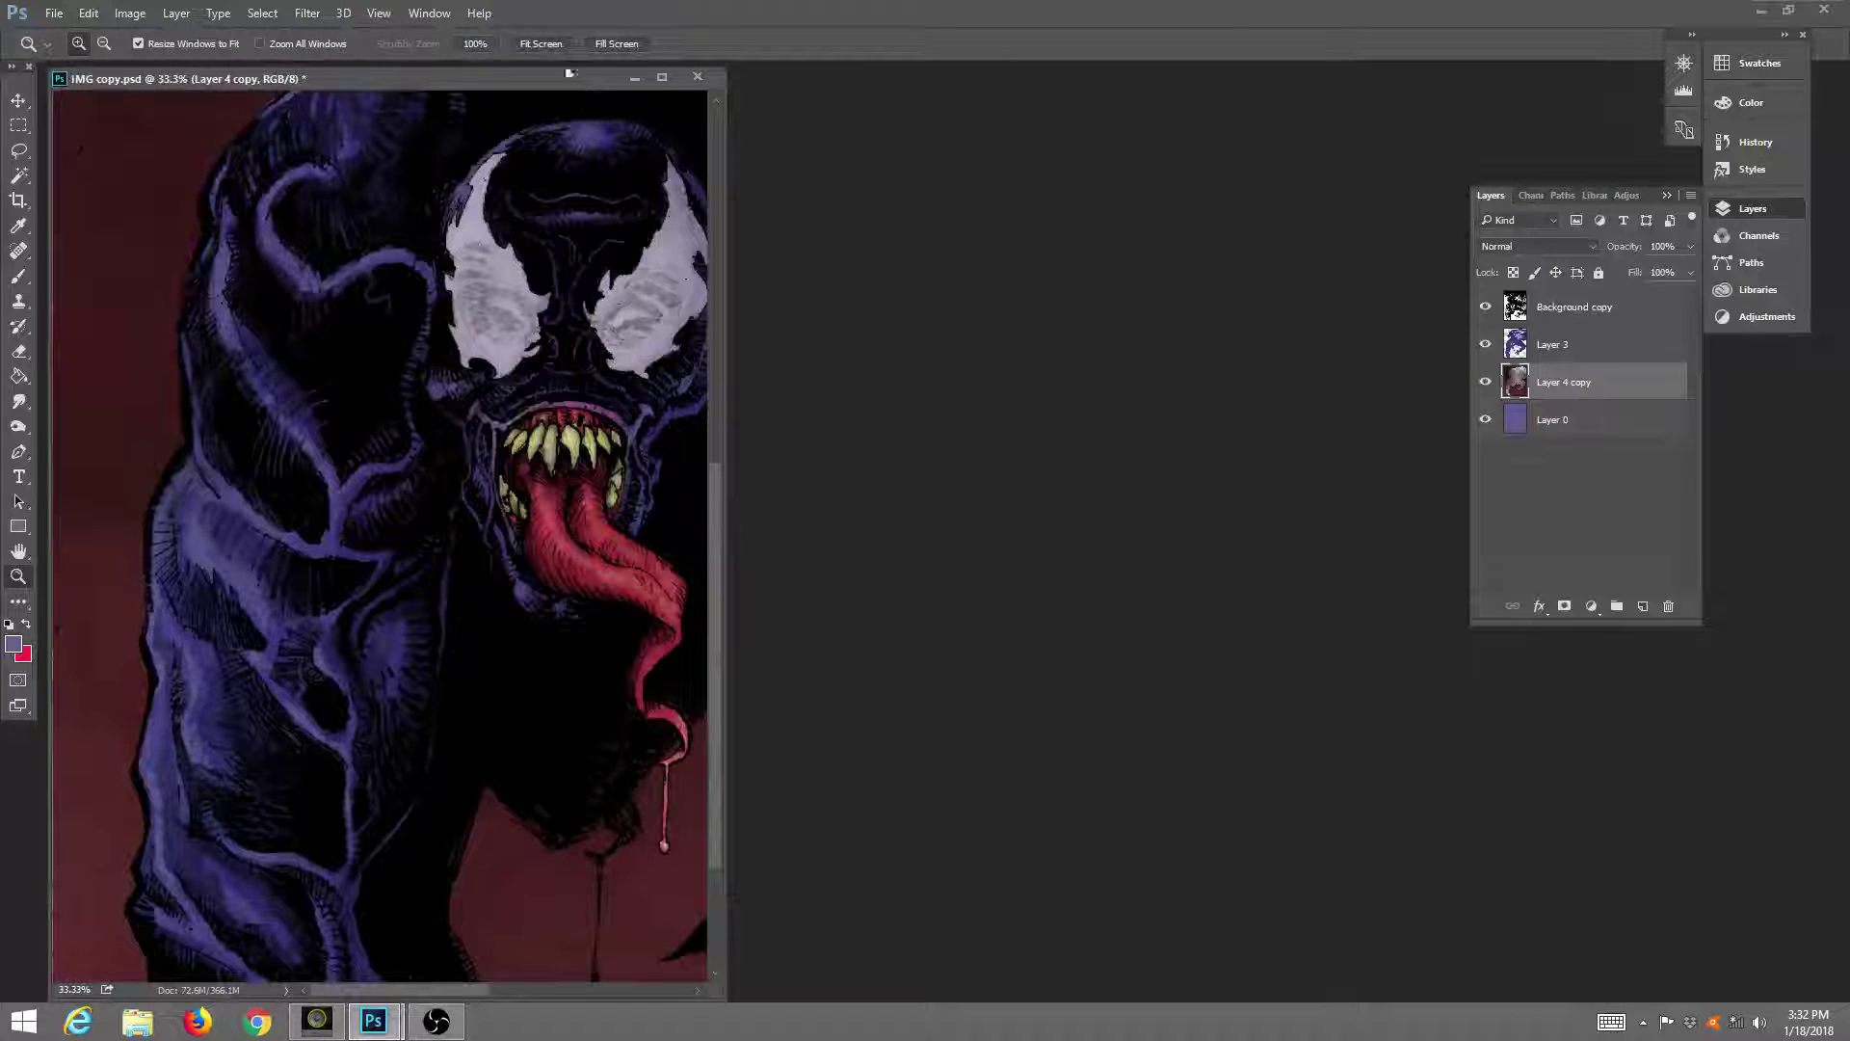
pyautogui.click(554, 42)
# Shift the Venom window right and zoom in on the tongue tip and chest emblem.
pyautogui.moveTo(508, 79); pyautogui.dragTo(720, 79)
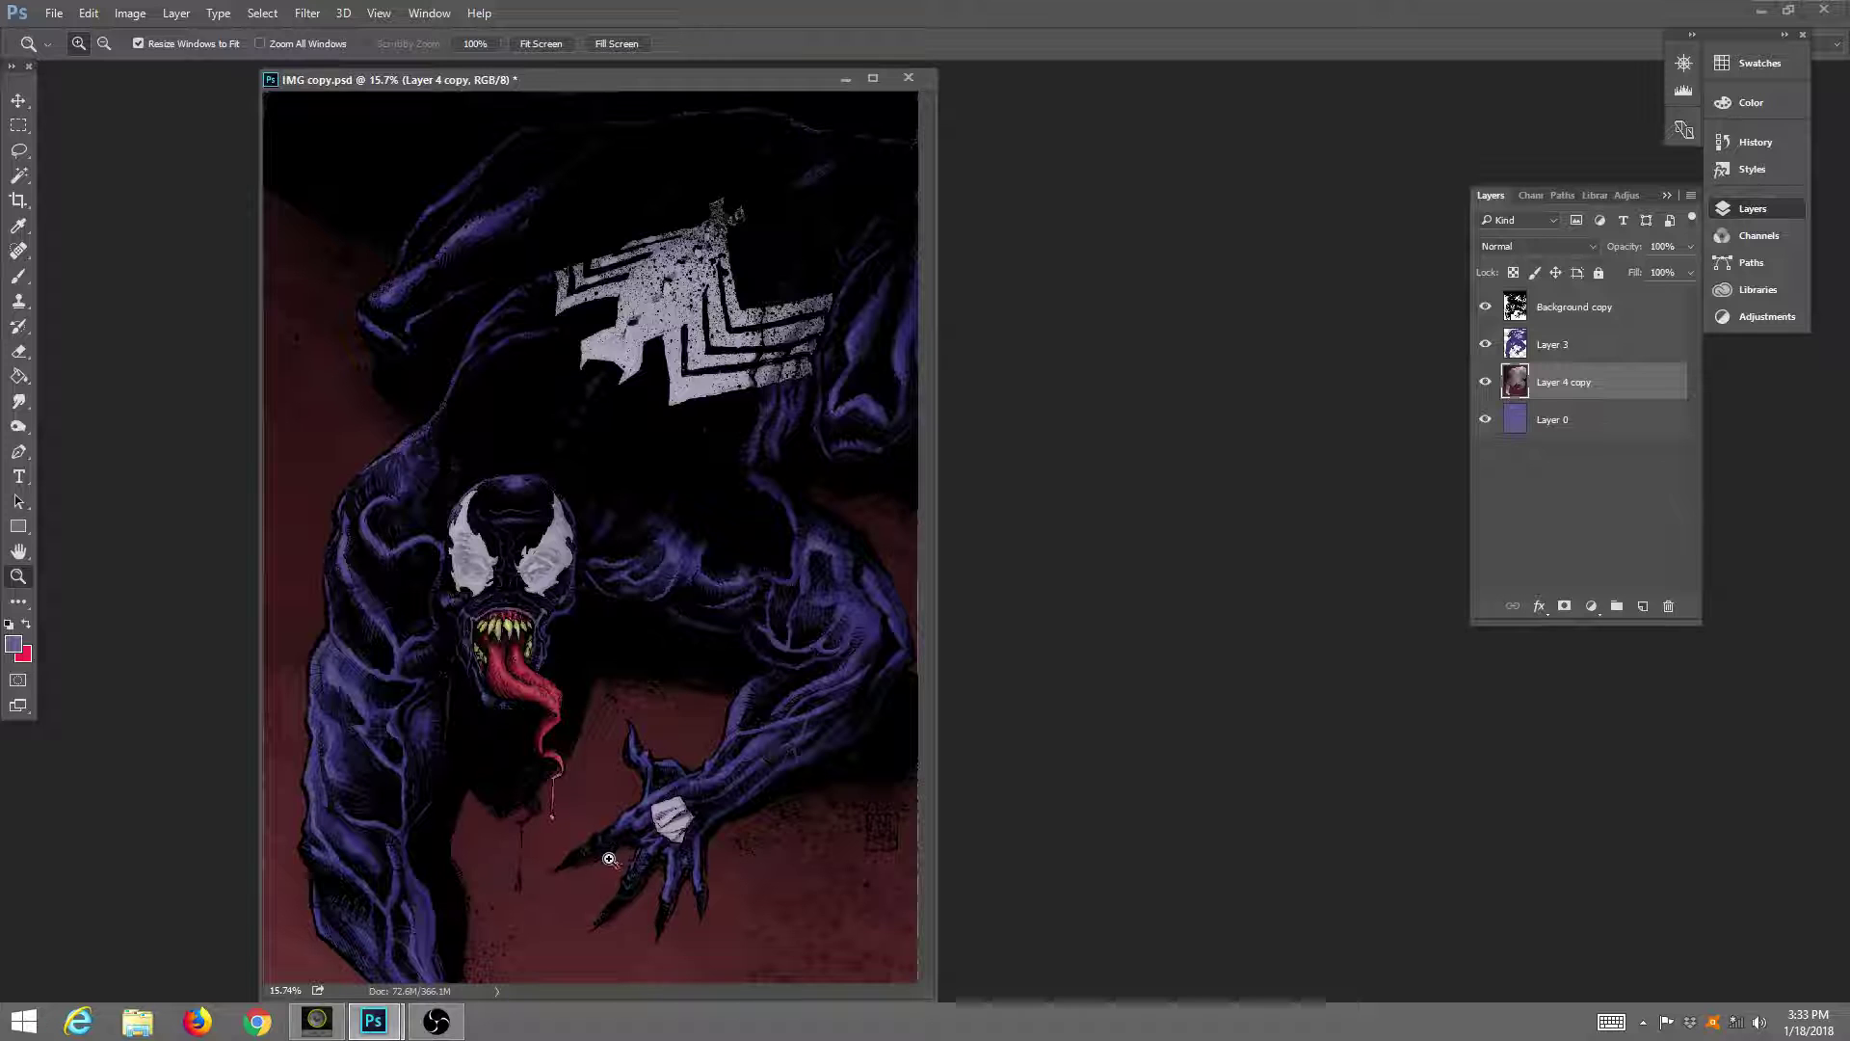
pyautogui.click(559, 772)
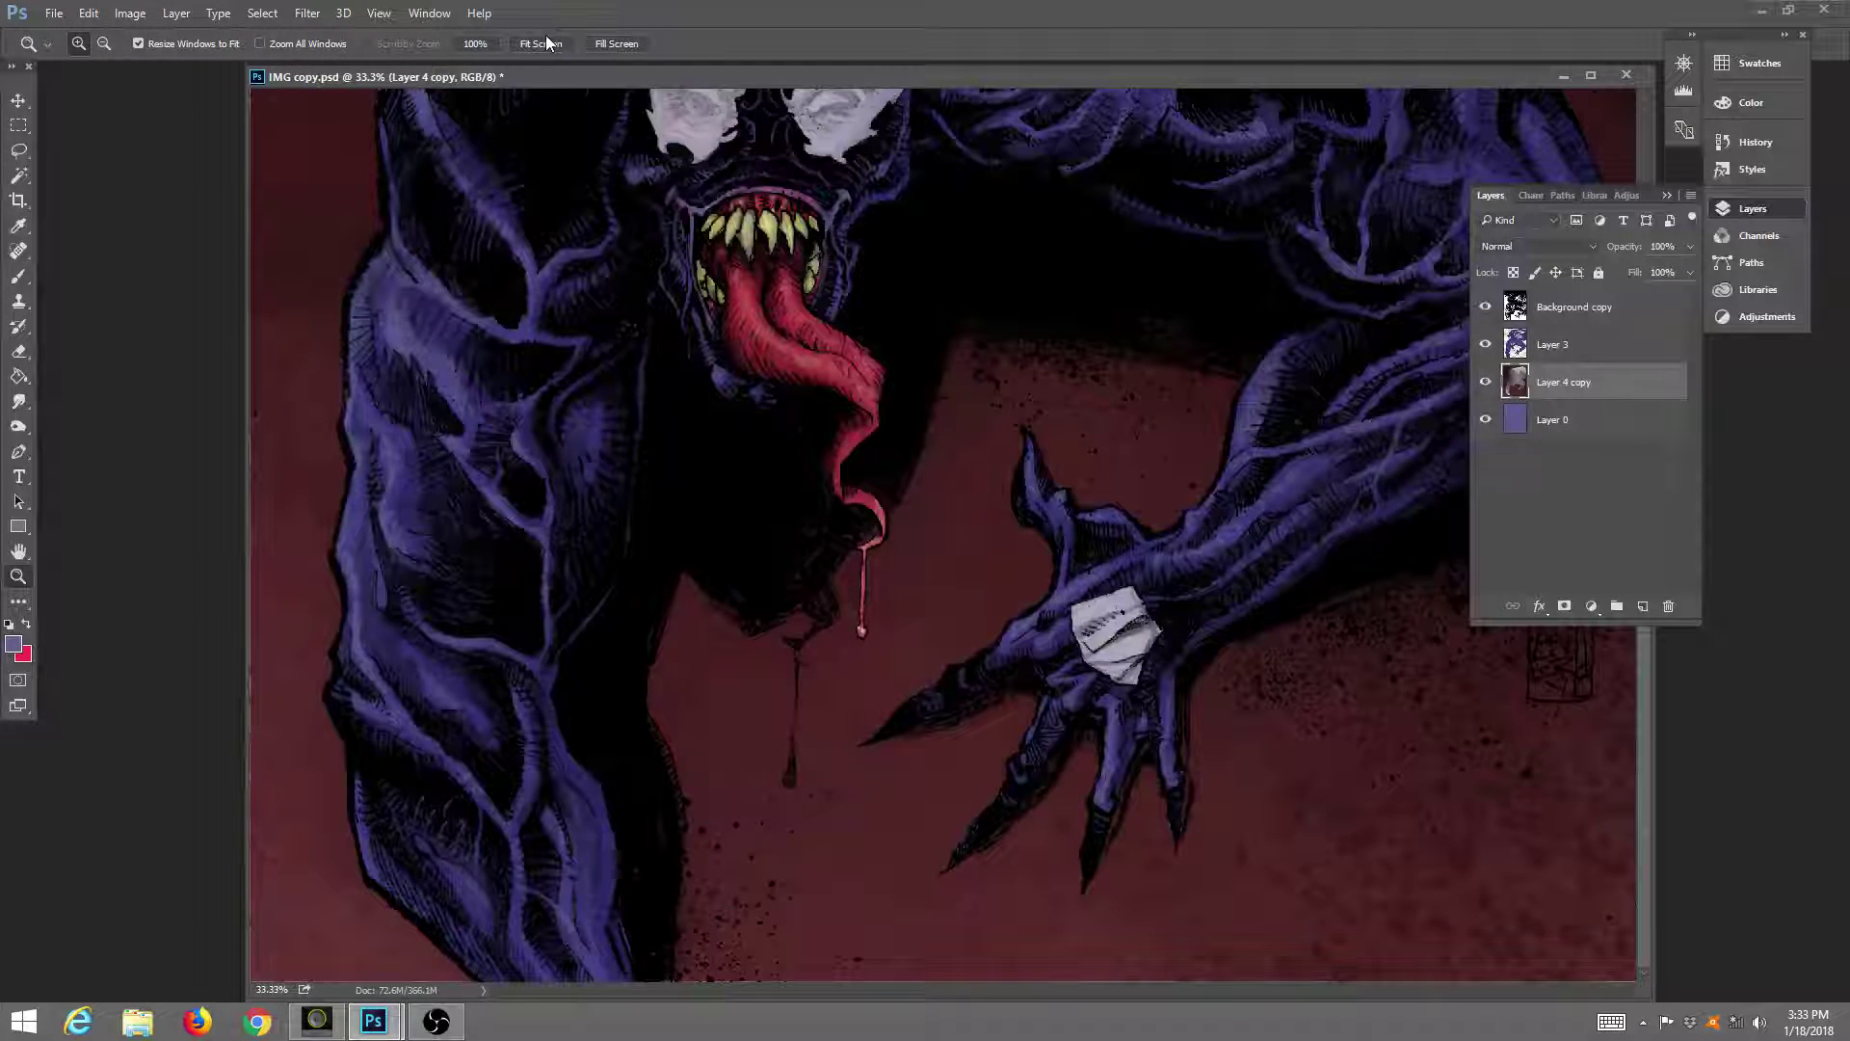
pyautogui.click(543, 44)
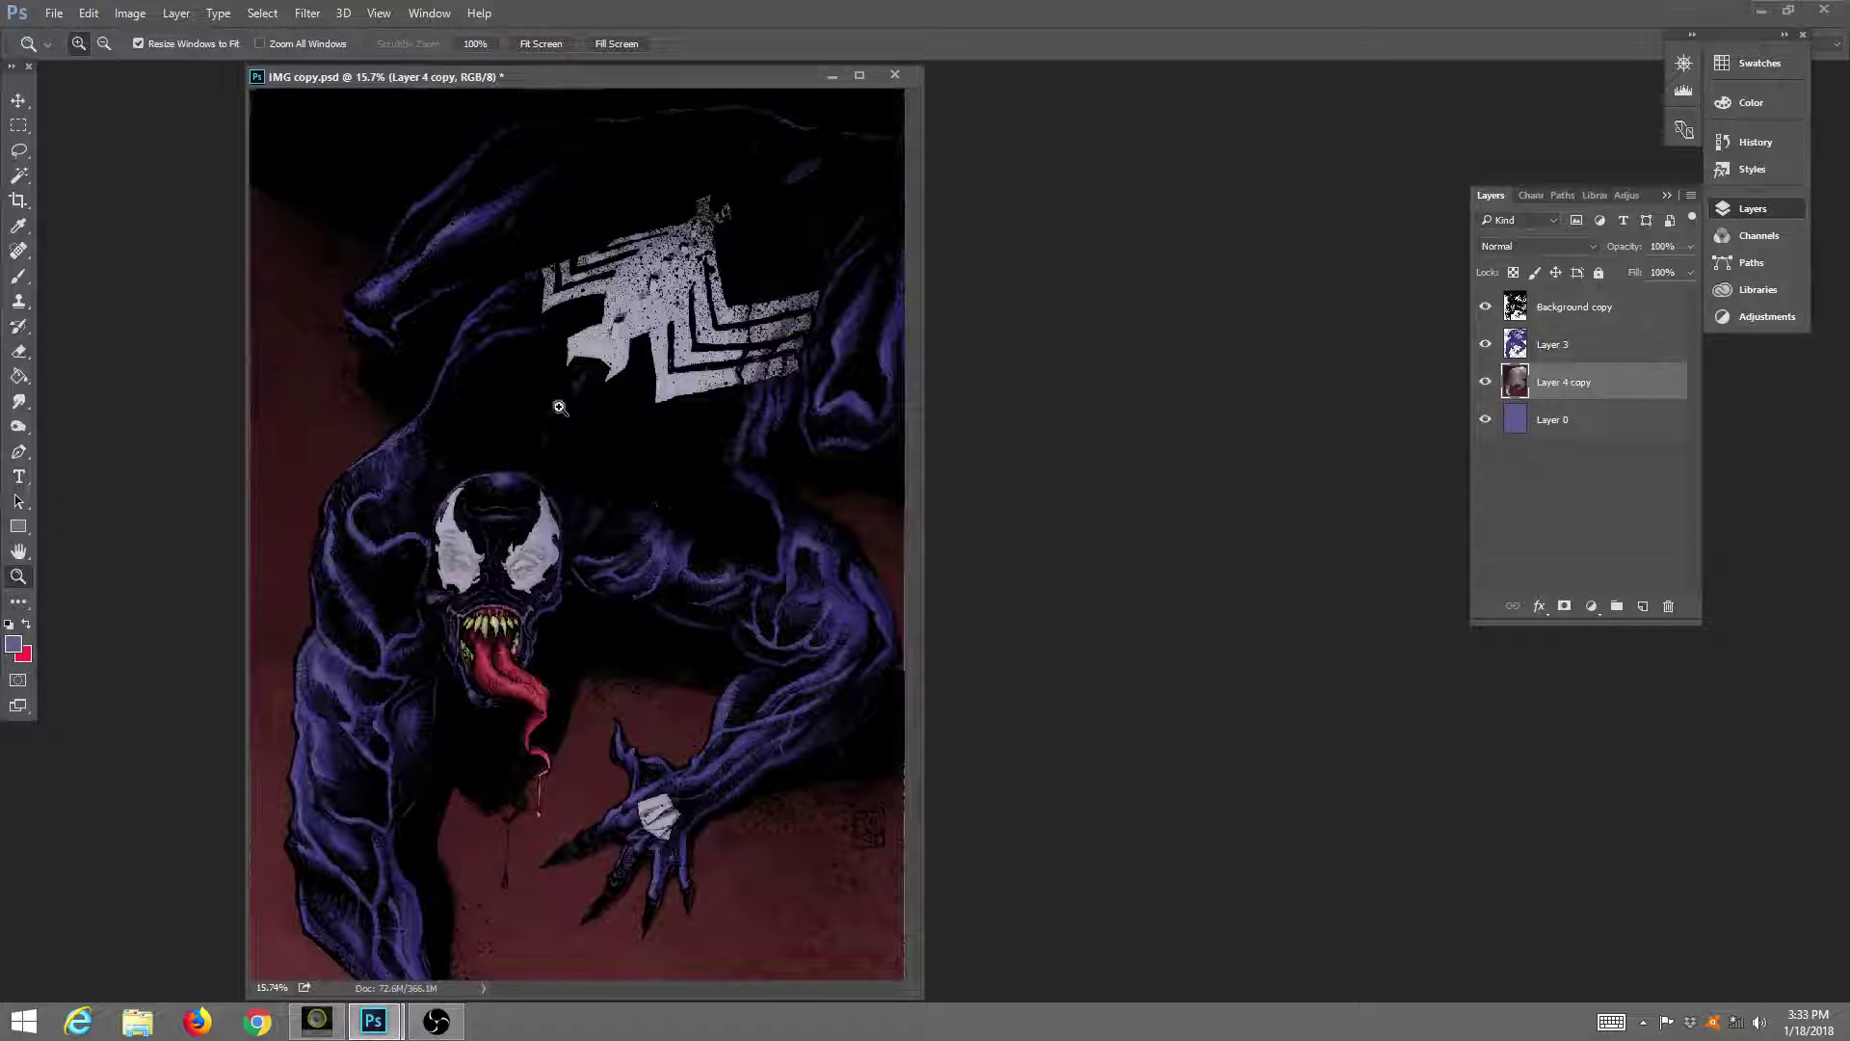
pyautogui.click(517, 421)
pyautogui.click(520, 430)
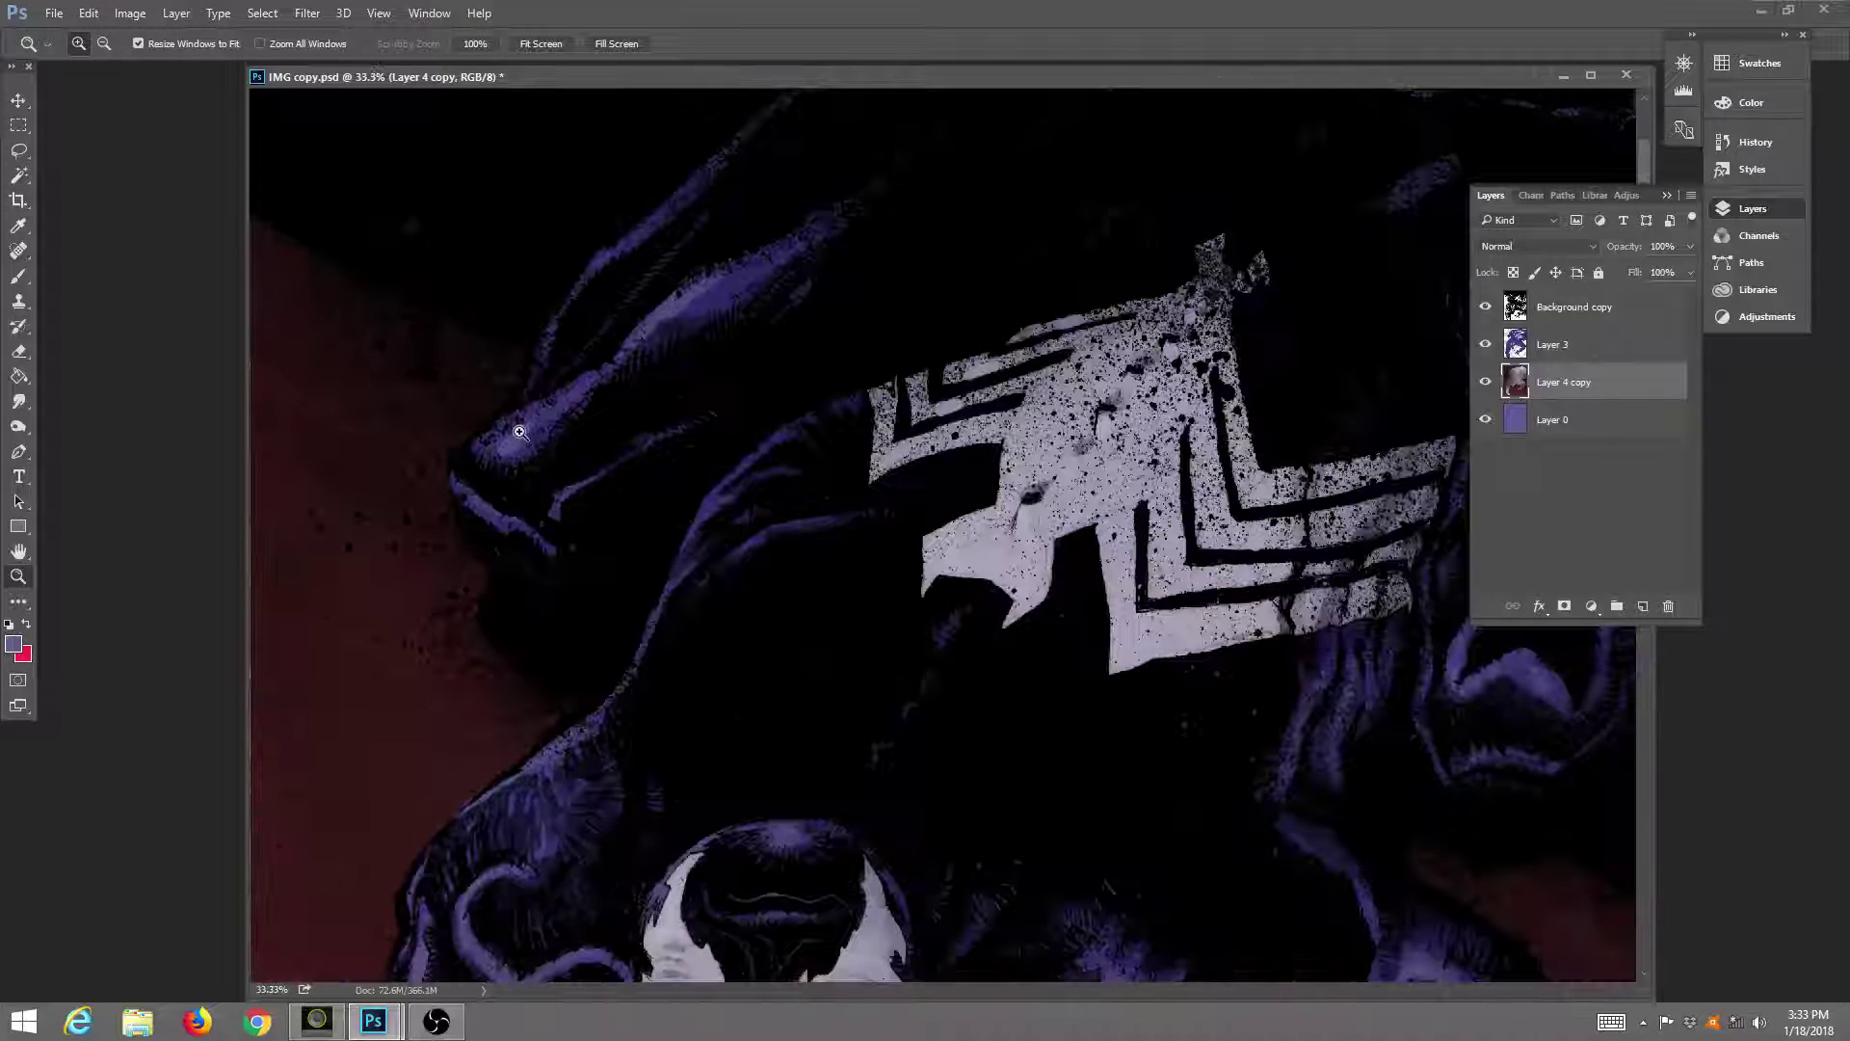
pyautogui.click(533, 47)
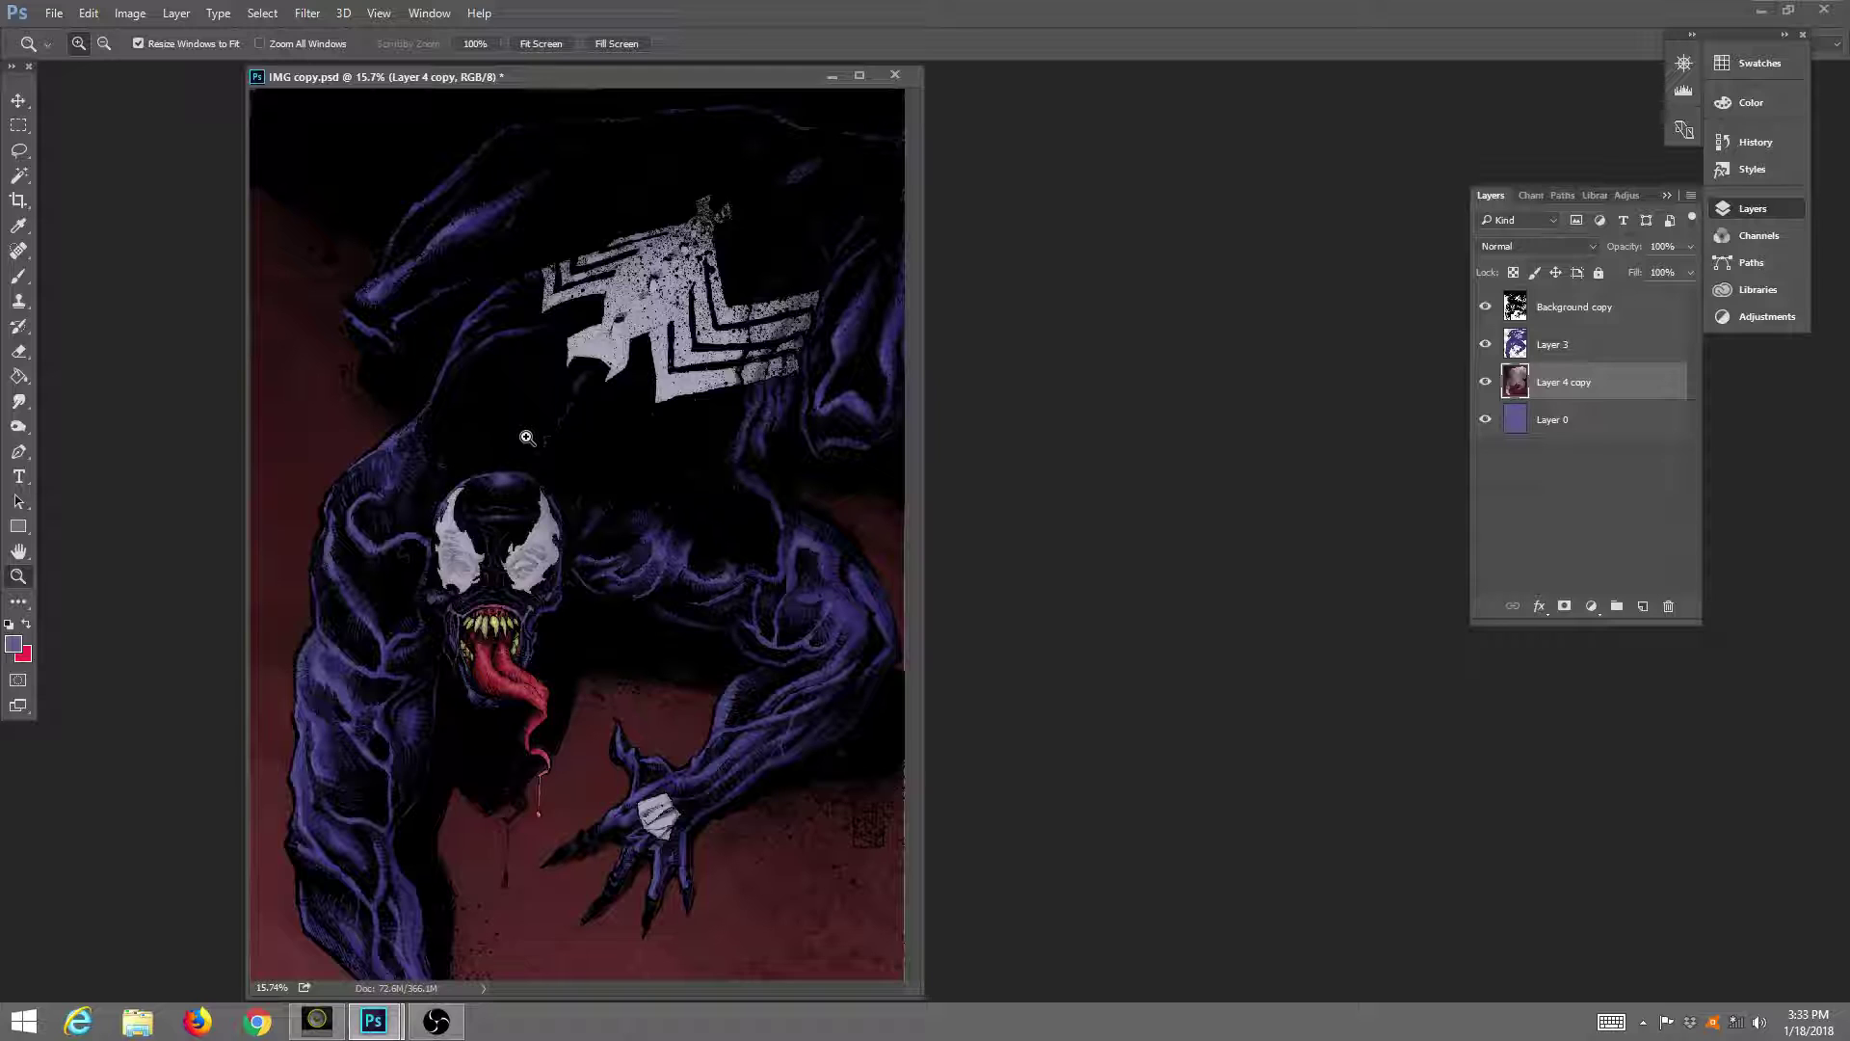
# With Background copy hidden, burn shading along the tongue's upper-right edge on Layer 3.
pyautogui.click(1486, 306)
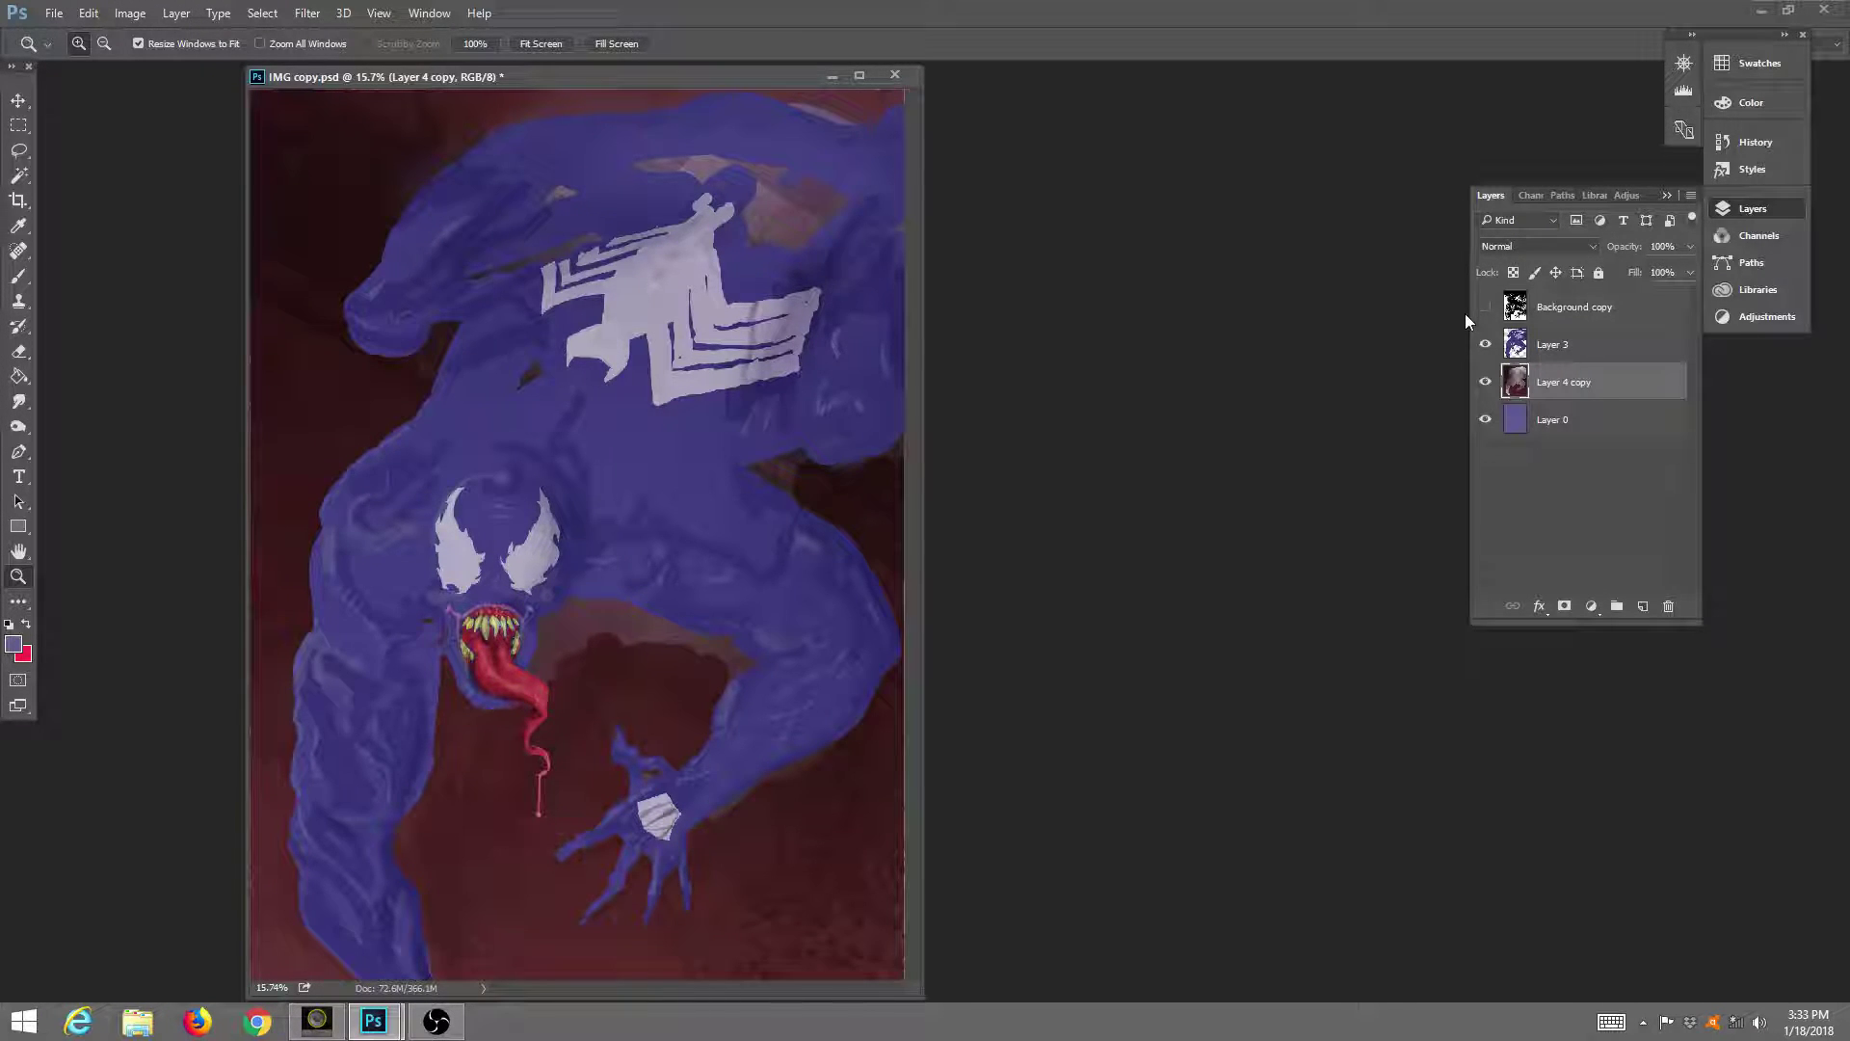
pyautogui.click(1572, 342)
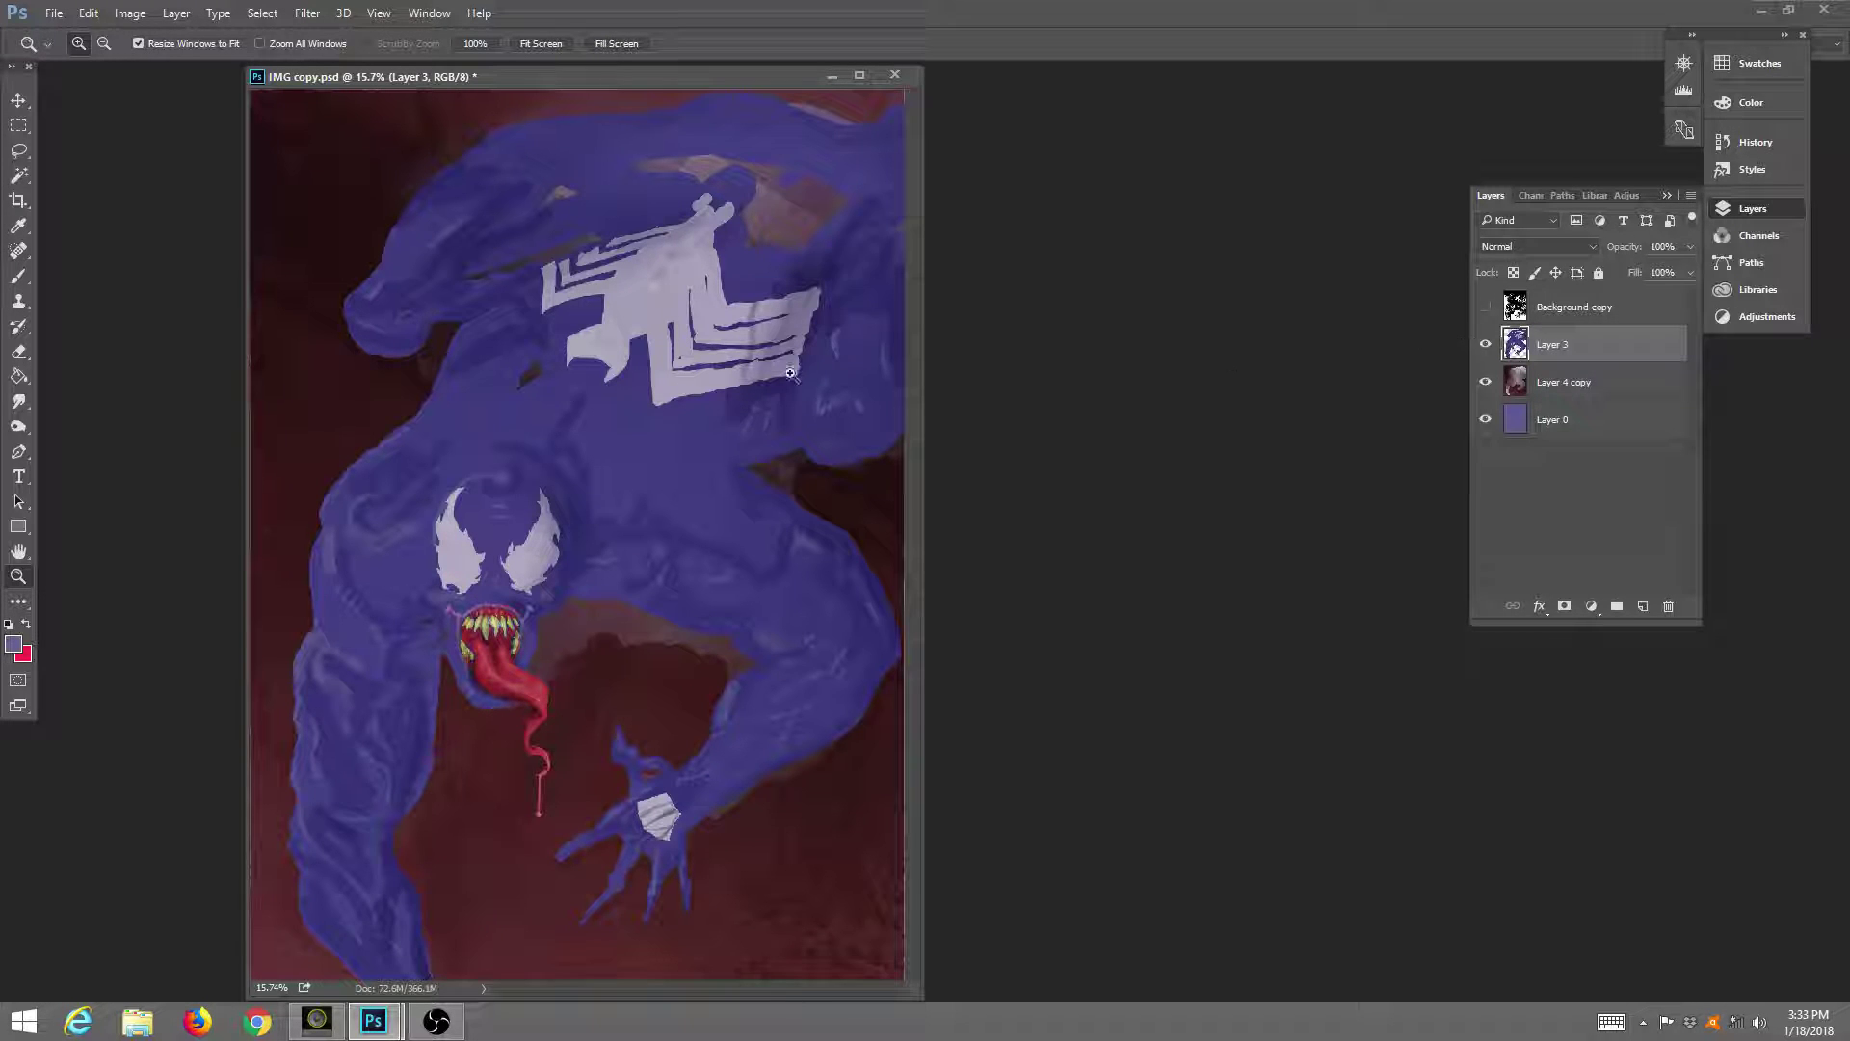
pyautogui.click(18, 429)
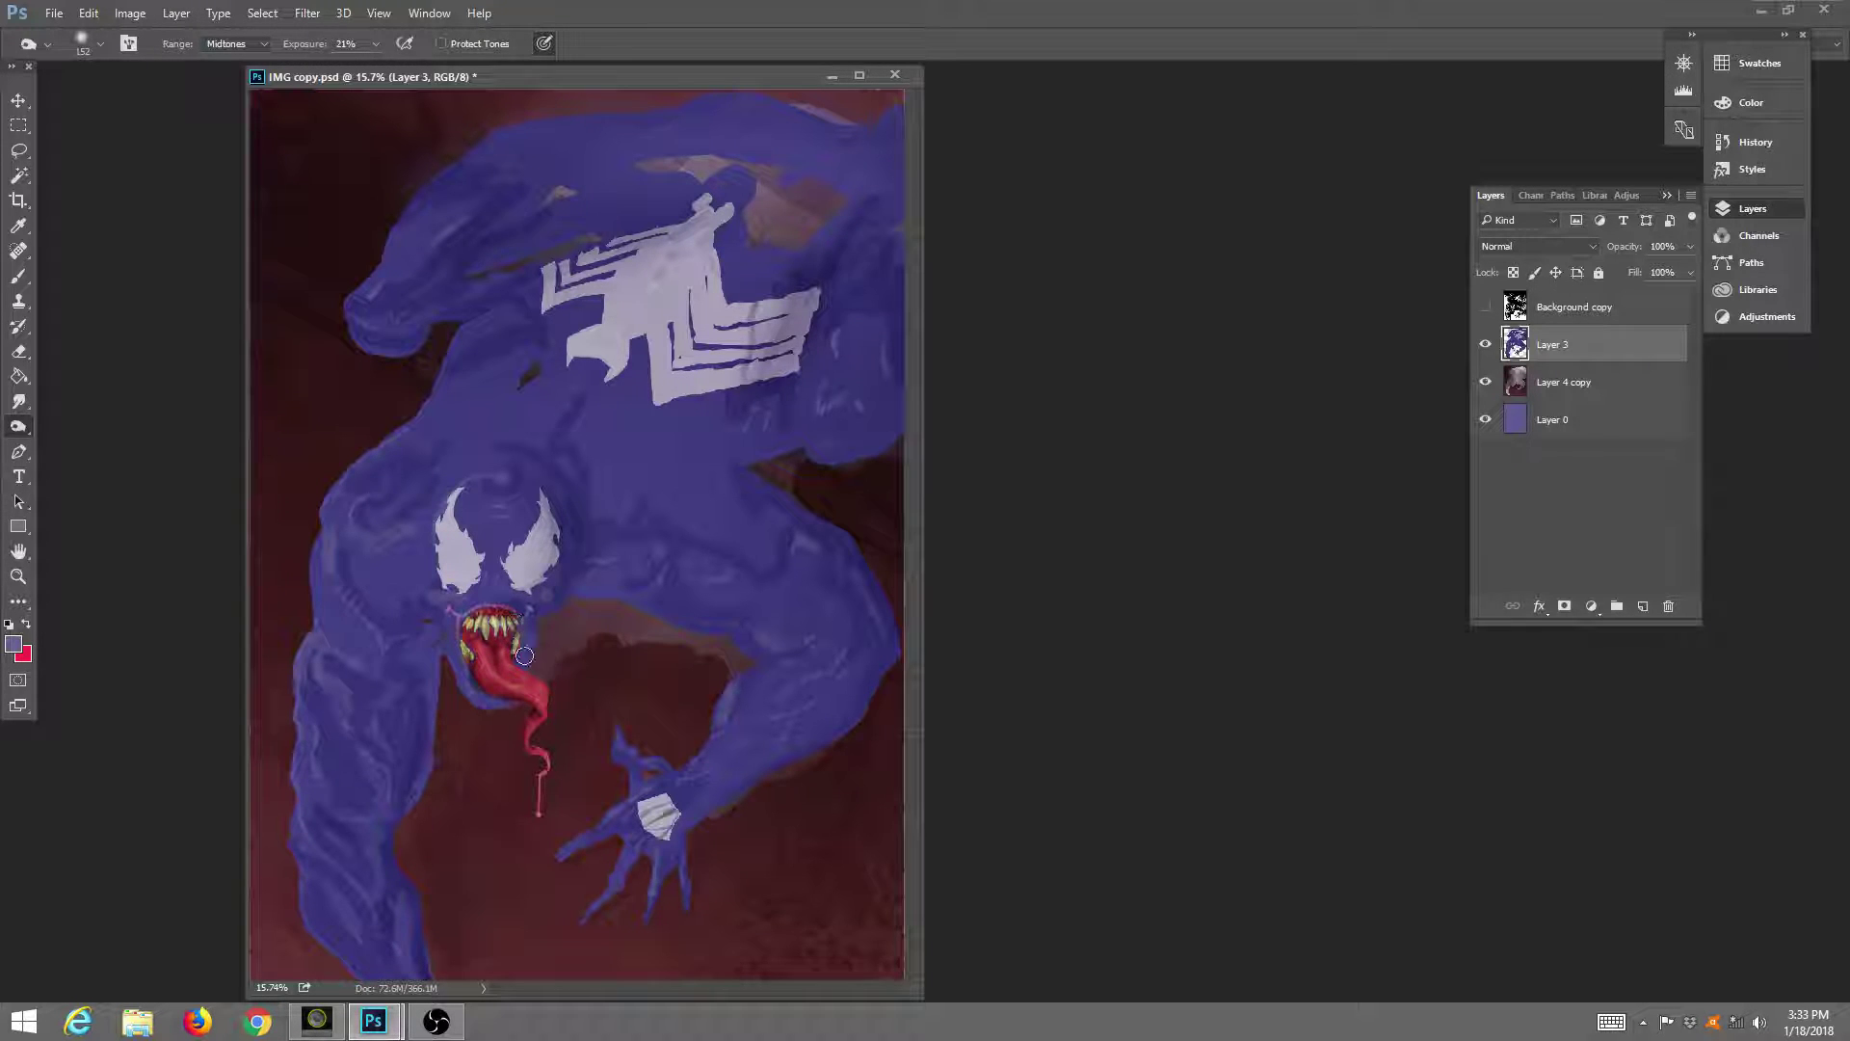
pyautogui.moveTo(512, 650)
pyautogui.mouseDown()
pyautogui.moveTo(545, 673)
pyautogui.moveTo(512, 650)
pyautogui.moveTo(545, 708)
pyautogui.moveTo(494, 654)
pyautogui.moveTo(549, 708)
pyautogui.moveTo(536, 757)
pyautogui.mouseUp()
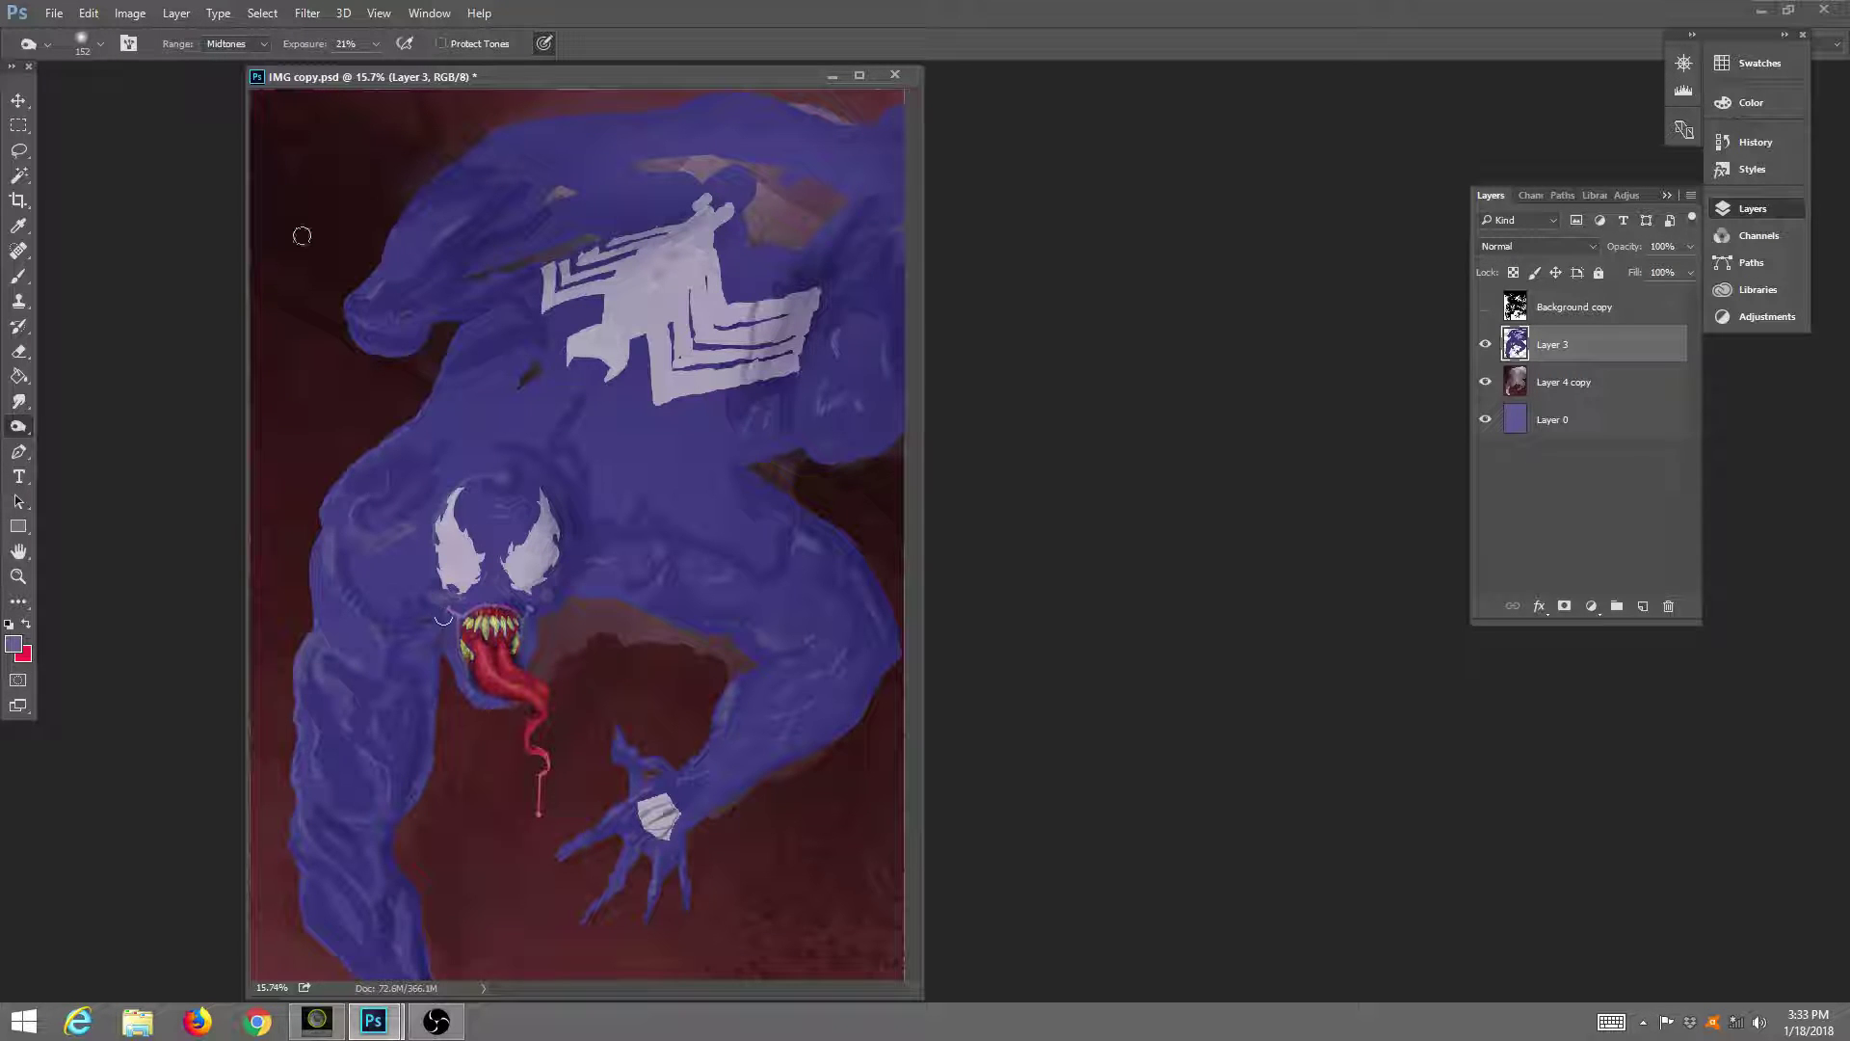
# Enlarge the brush to 385 px and show the Background copy line art again.
pyautogui.click(85, 43)
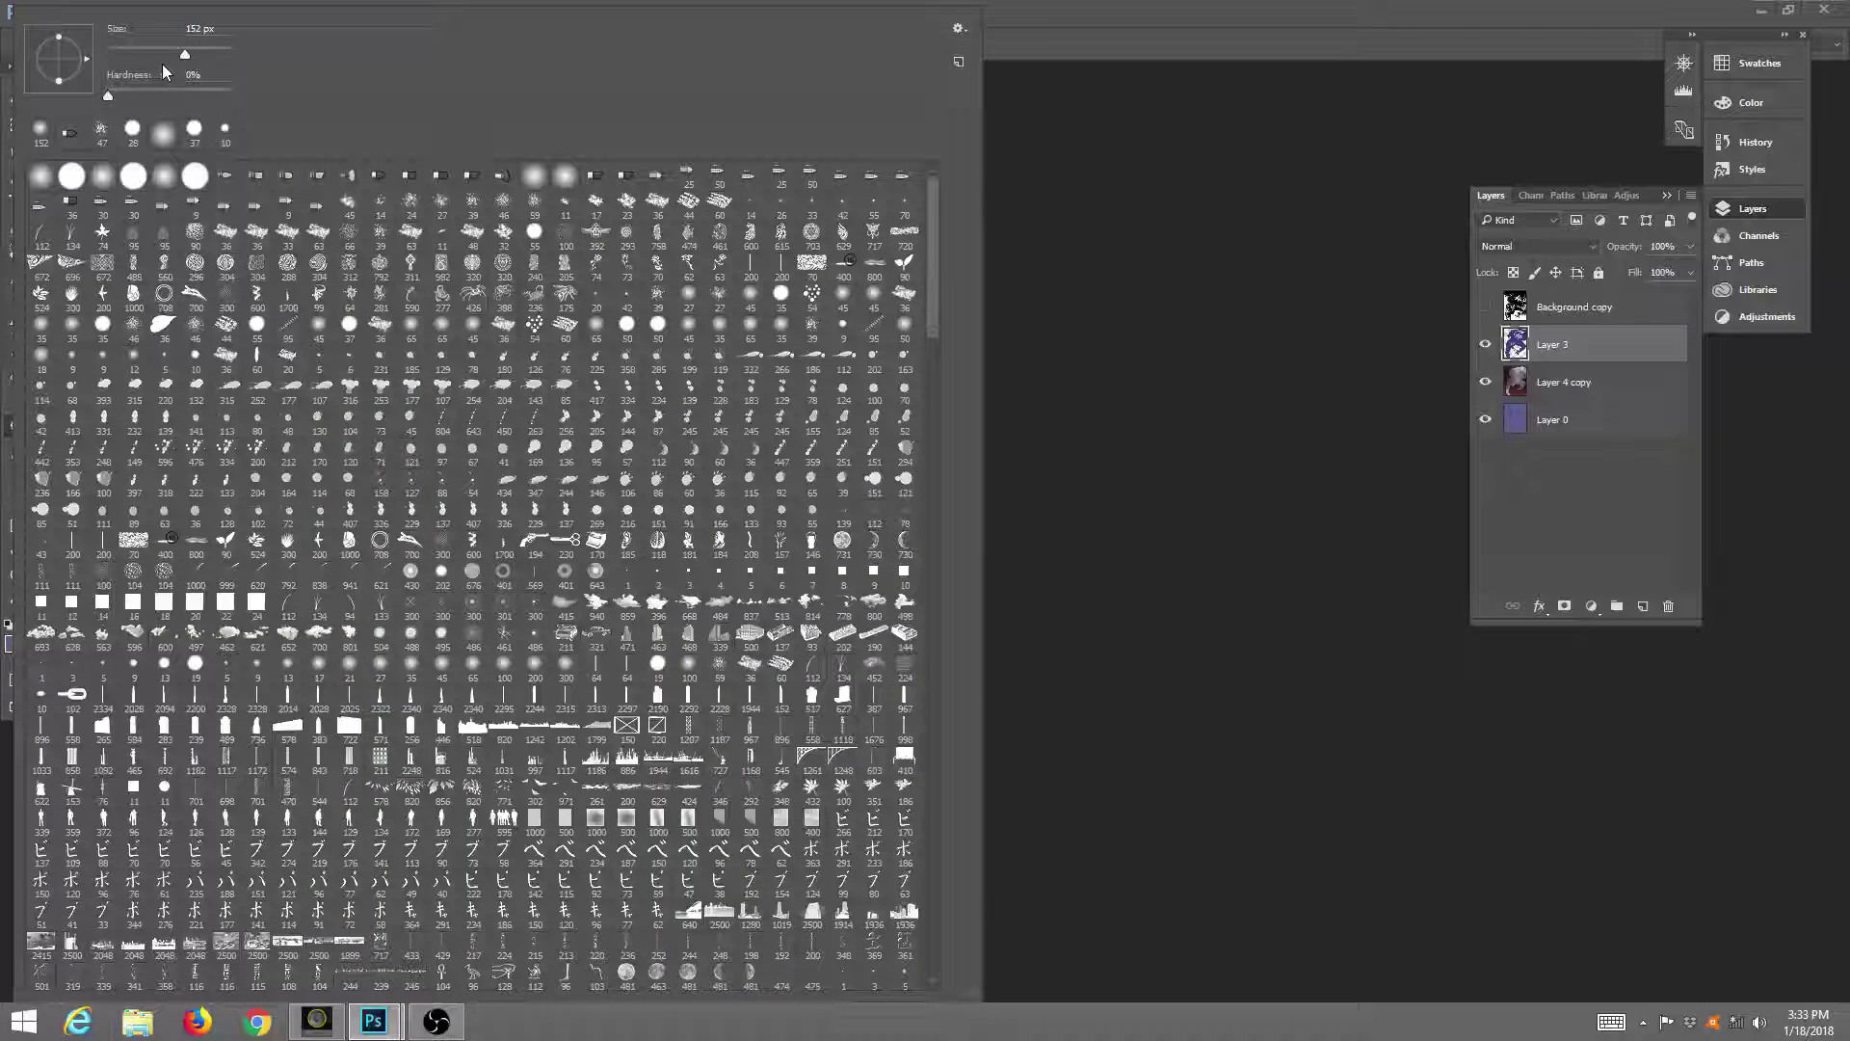
pyautogui.click(1022, 43)
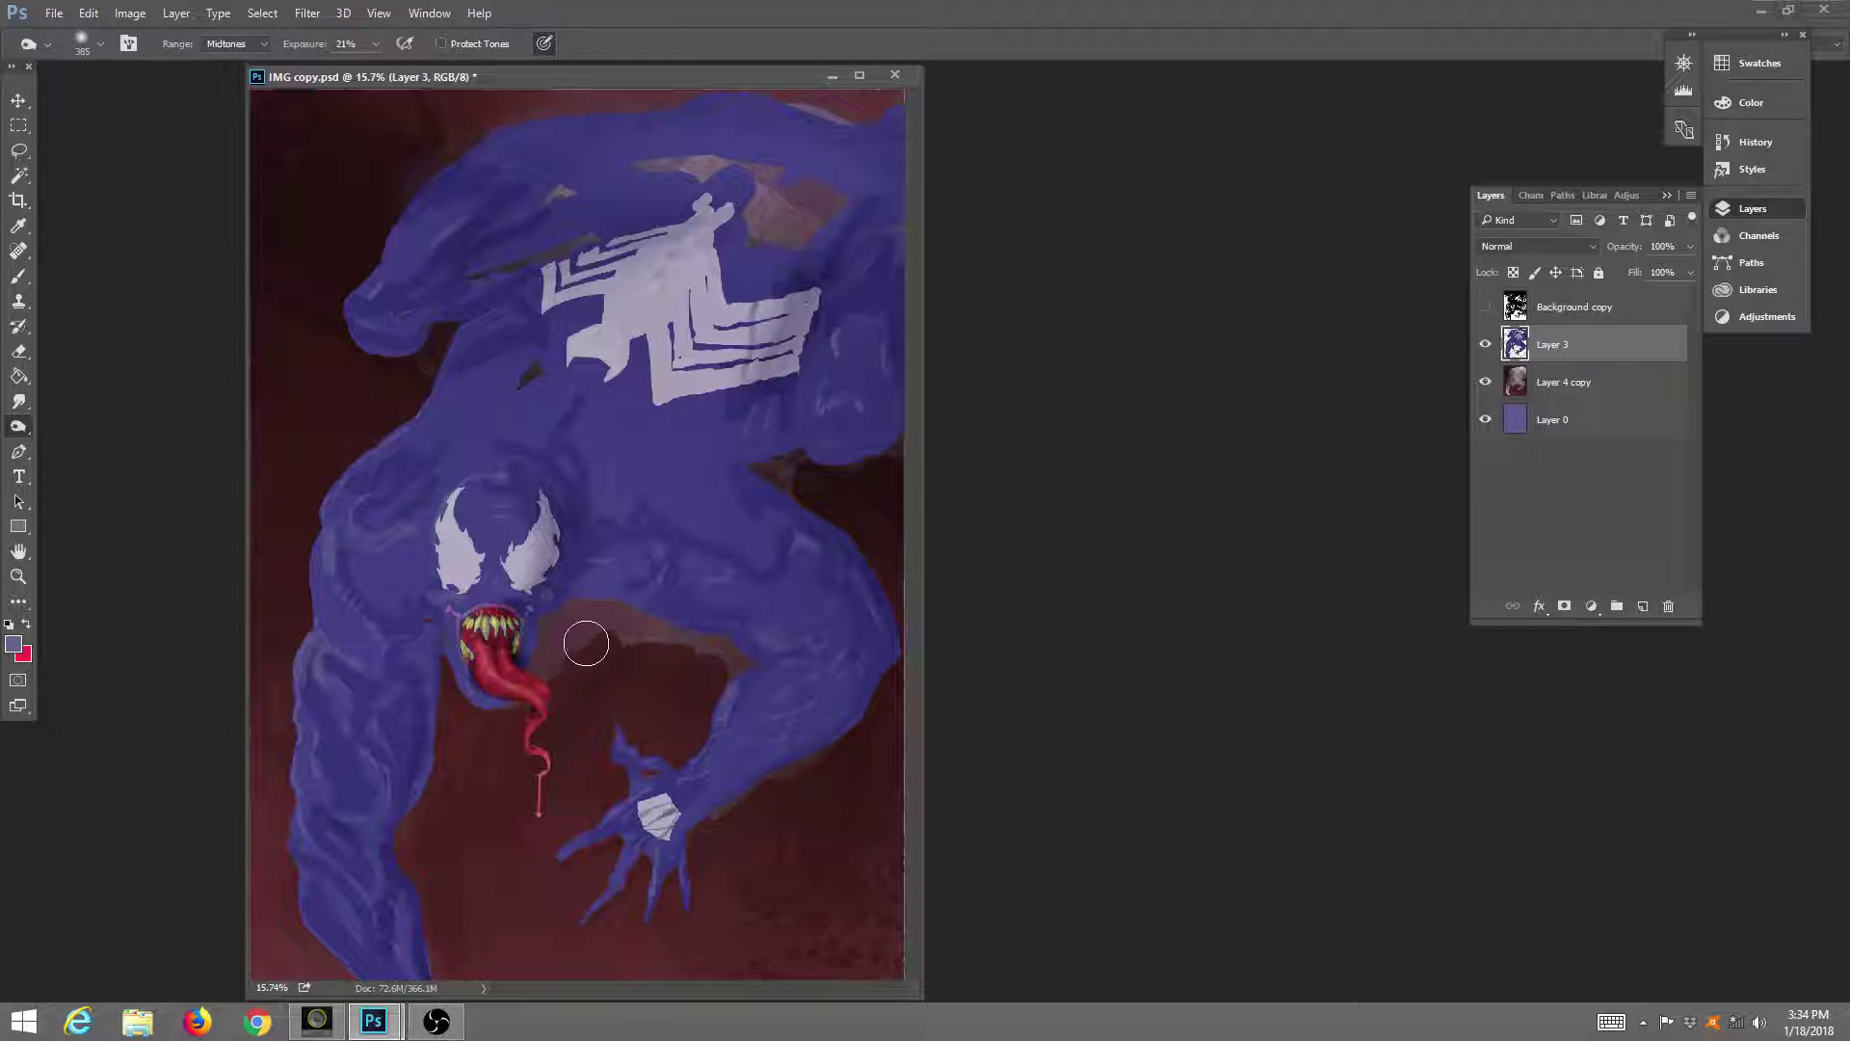
pyautogui.click(1485, 306)
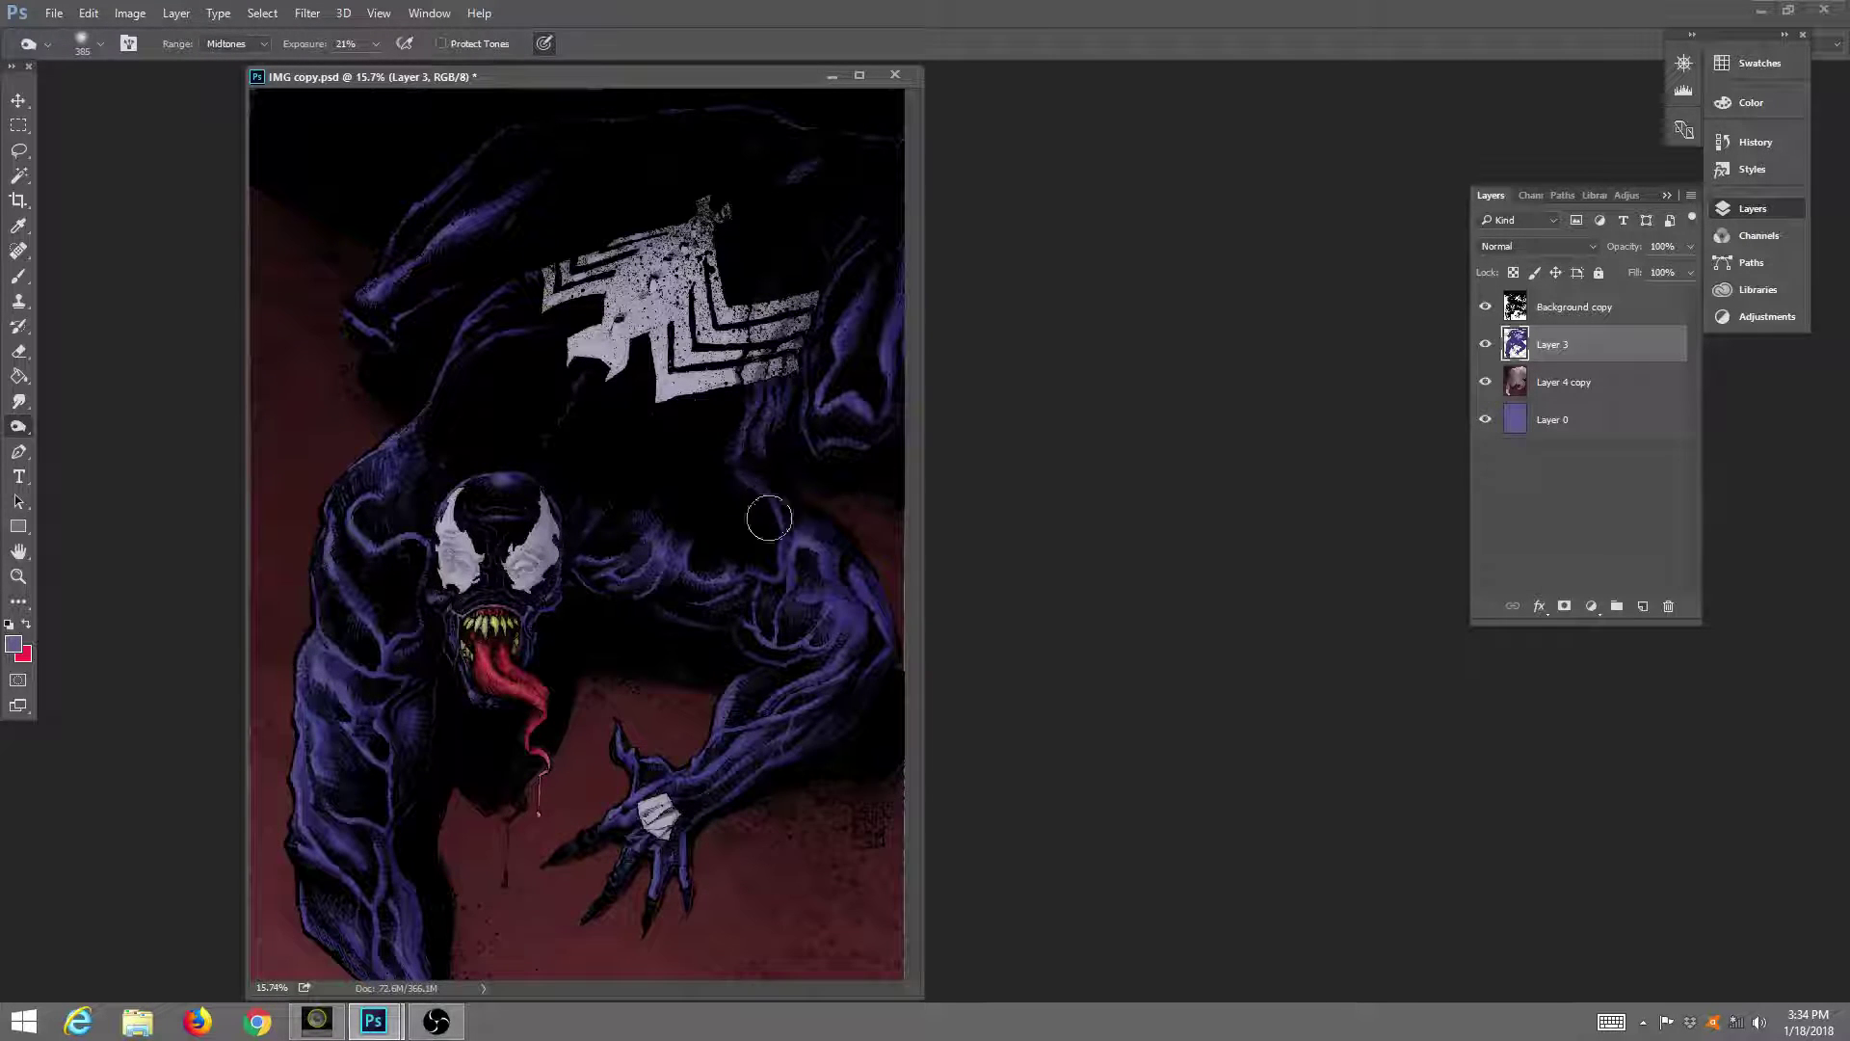
# Dodge the right arm, burn the emblem tip, then burn the red background around the tongue on Layer 4 copy.
pyautogui.moveTo(769, 519)
pyautogui.mouseDown()
pyautogui.moveTo(873, 652)
pyautogui.moveTo(804, 534)
pyautogui.moveTo(856, 662)
pyautogui.moveTo(847, 567)
pyautogui.moveTo(863, 654)
pyautogui.moveTo(873, 598)
pyautogui.moveTo(857, 677)
pyautogui.moveTo(866, 627)
pyautogui.moveTo(840, 583)
pyautogui.moveTo(857, 706)
pyautogui.moveTo(744, 777)
pyautogui.moveTo(717, 809)
pyautogui.moveTo(793, 741)
pyautogui.moveTo(688, 851)
pyautogui.moveTo(699, 824)
pyautogui.moveTo(687, 878)
pyautogui.moveTo(717, 811)
pyautogui.moveTo(684, 879)
pyautogui.mouseUp()
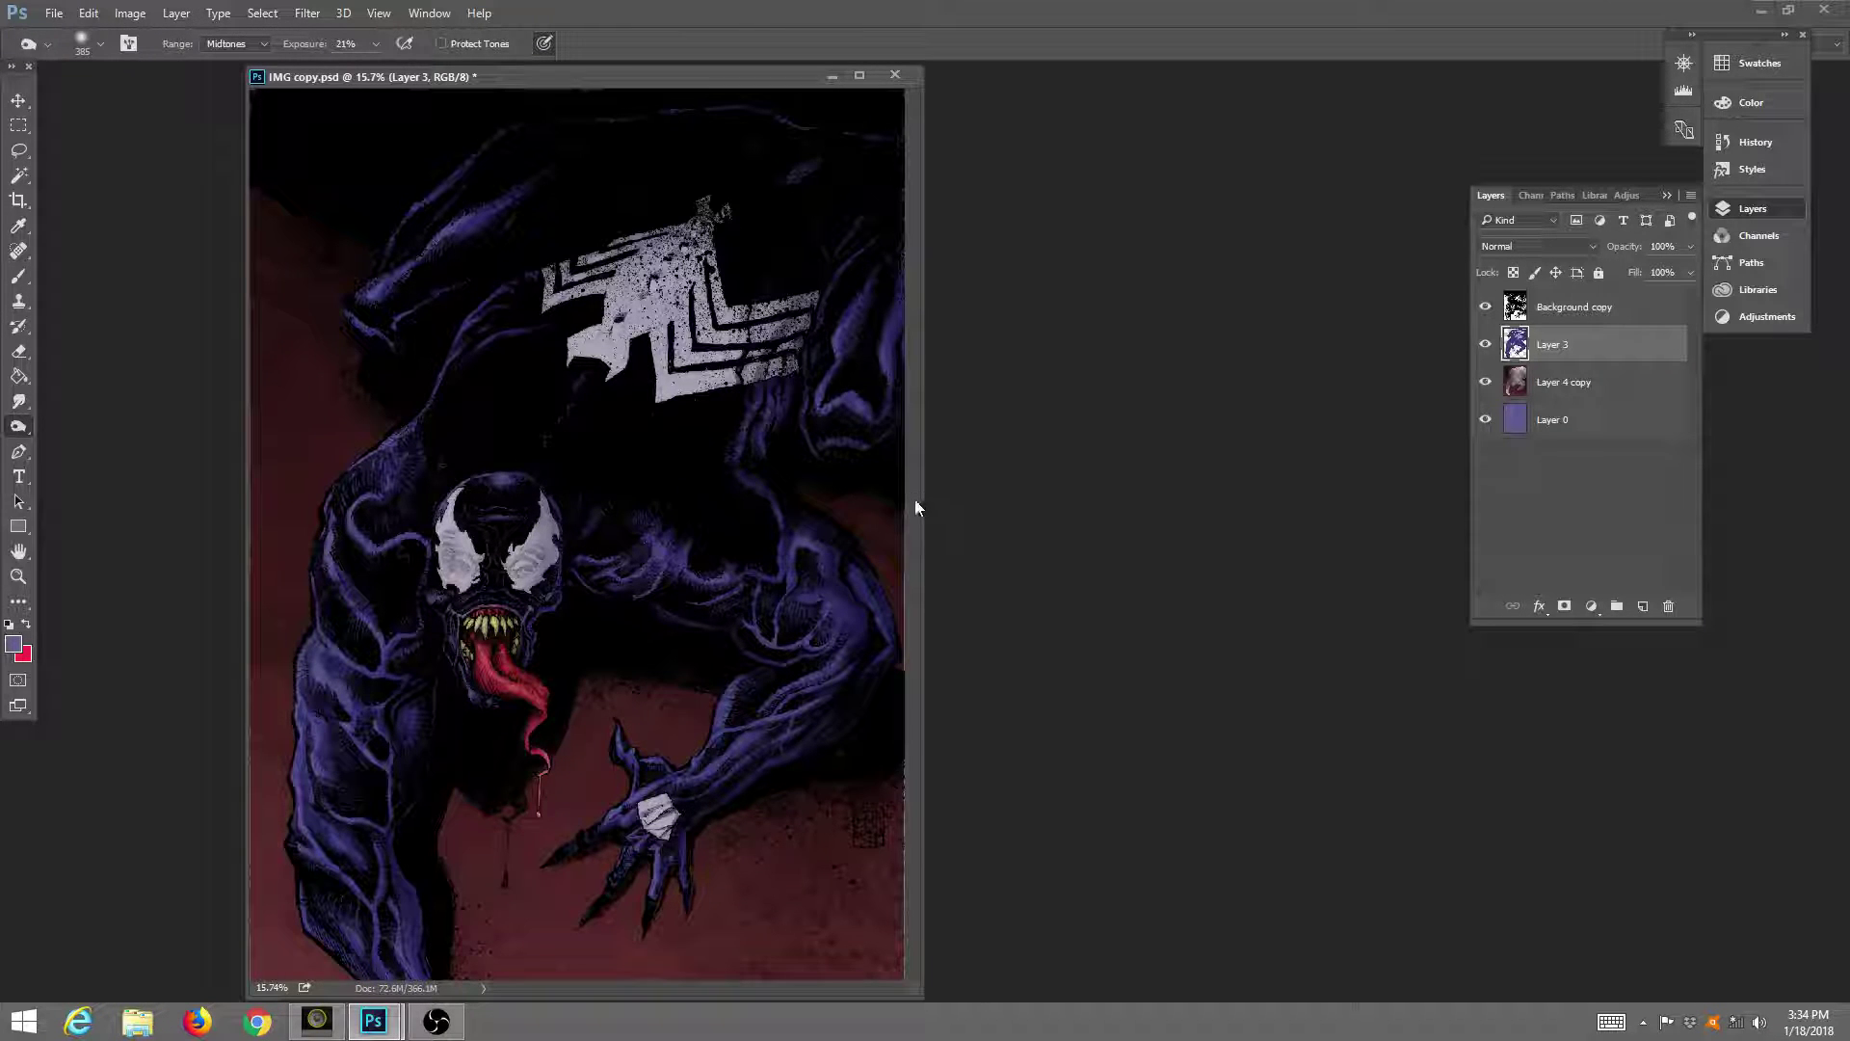
pyautogui.moveTo(728, 236); pyautogui.dragTo(722, 214)
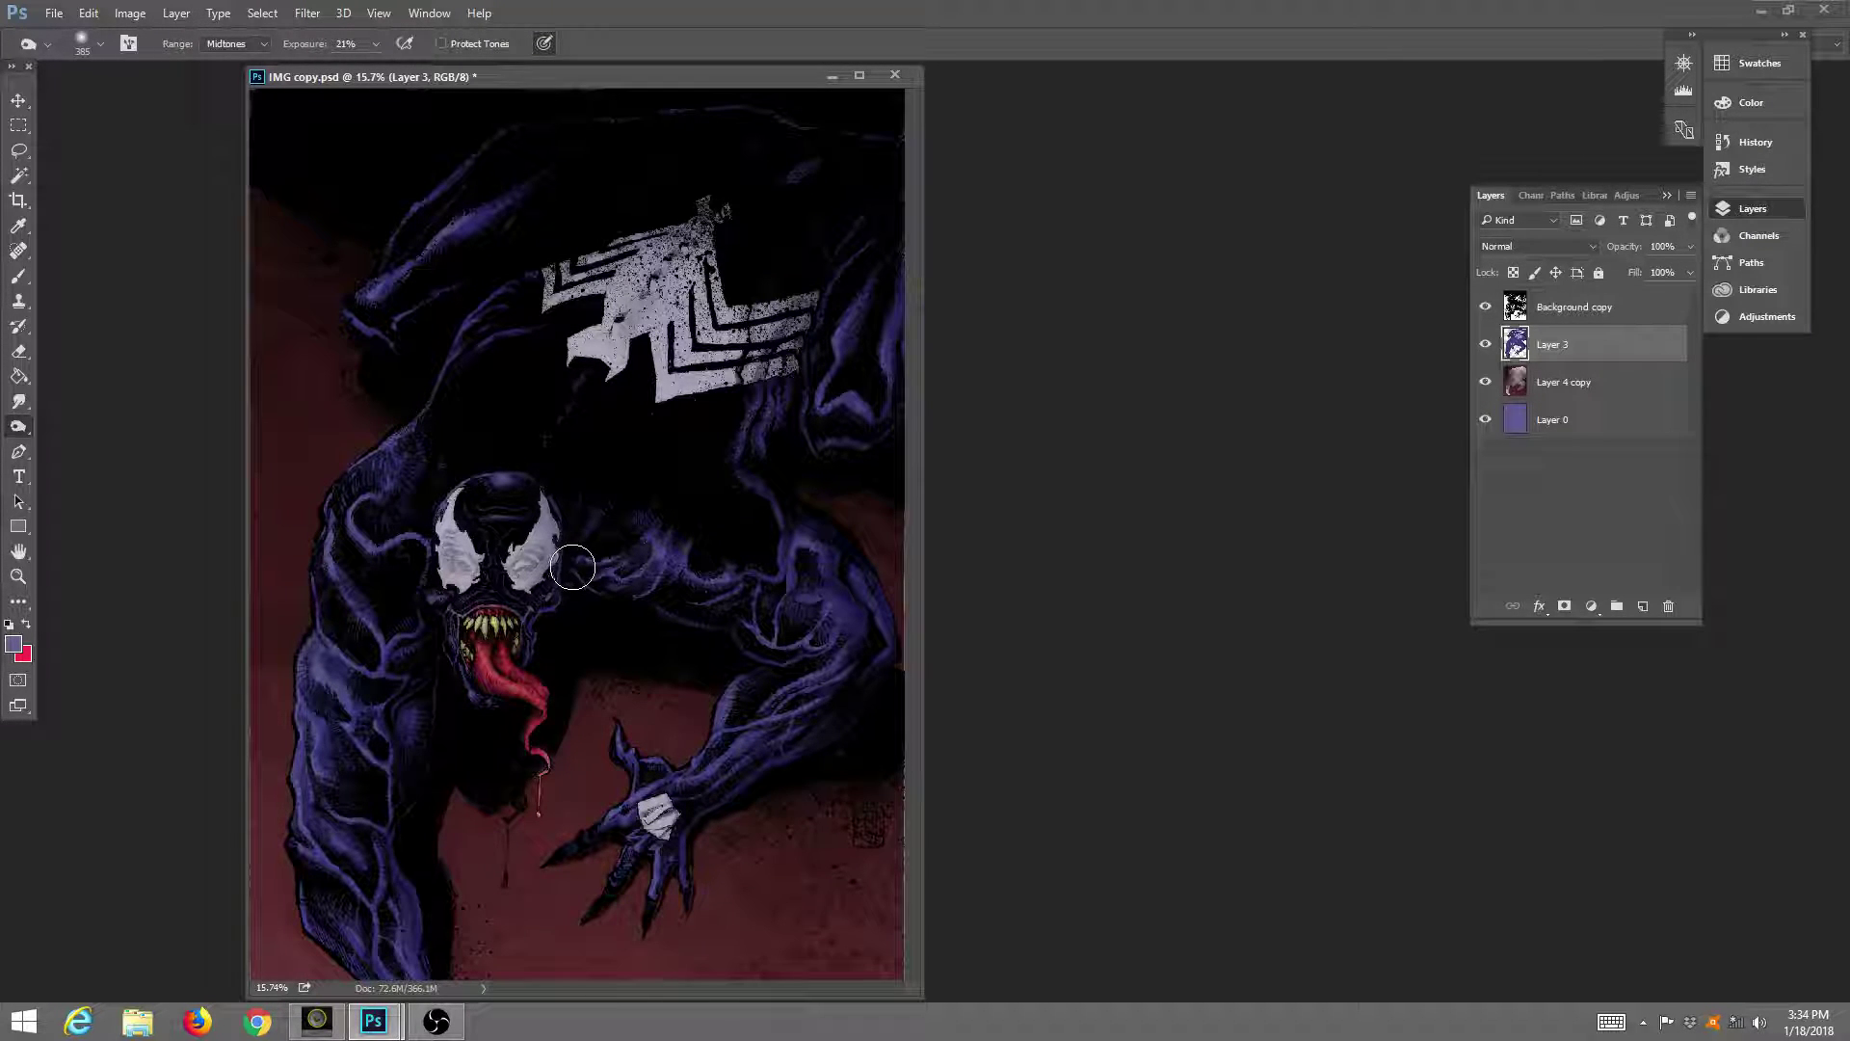
pyautogui.click(1600, 382)
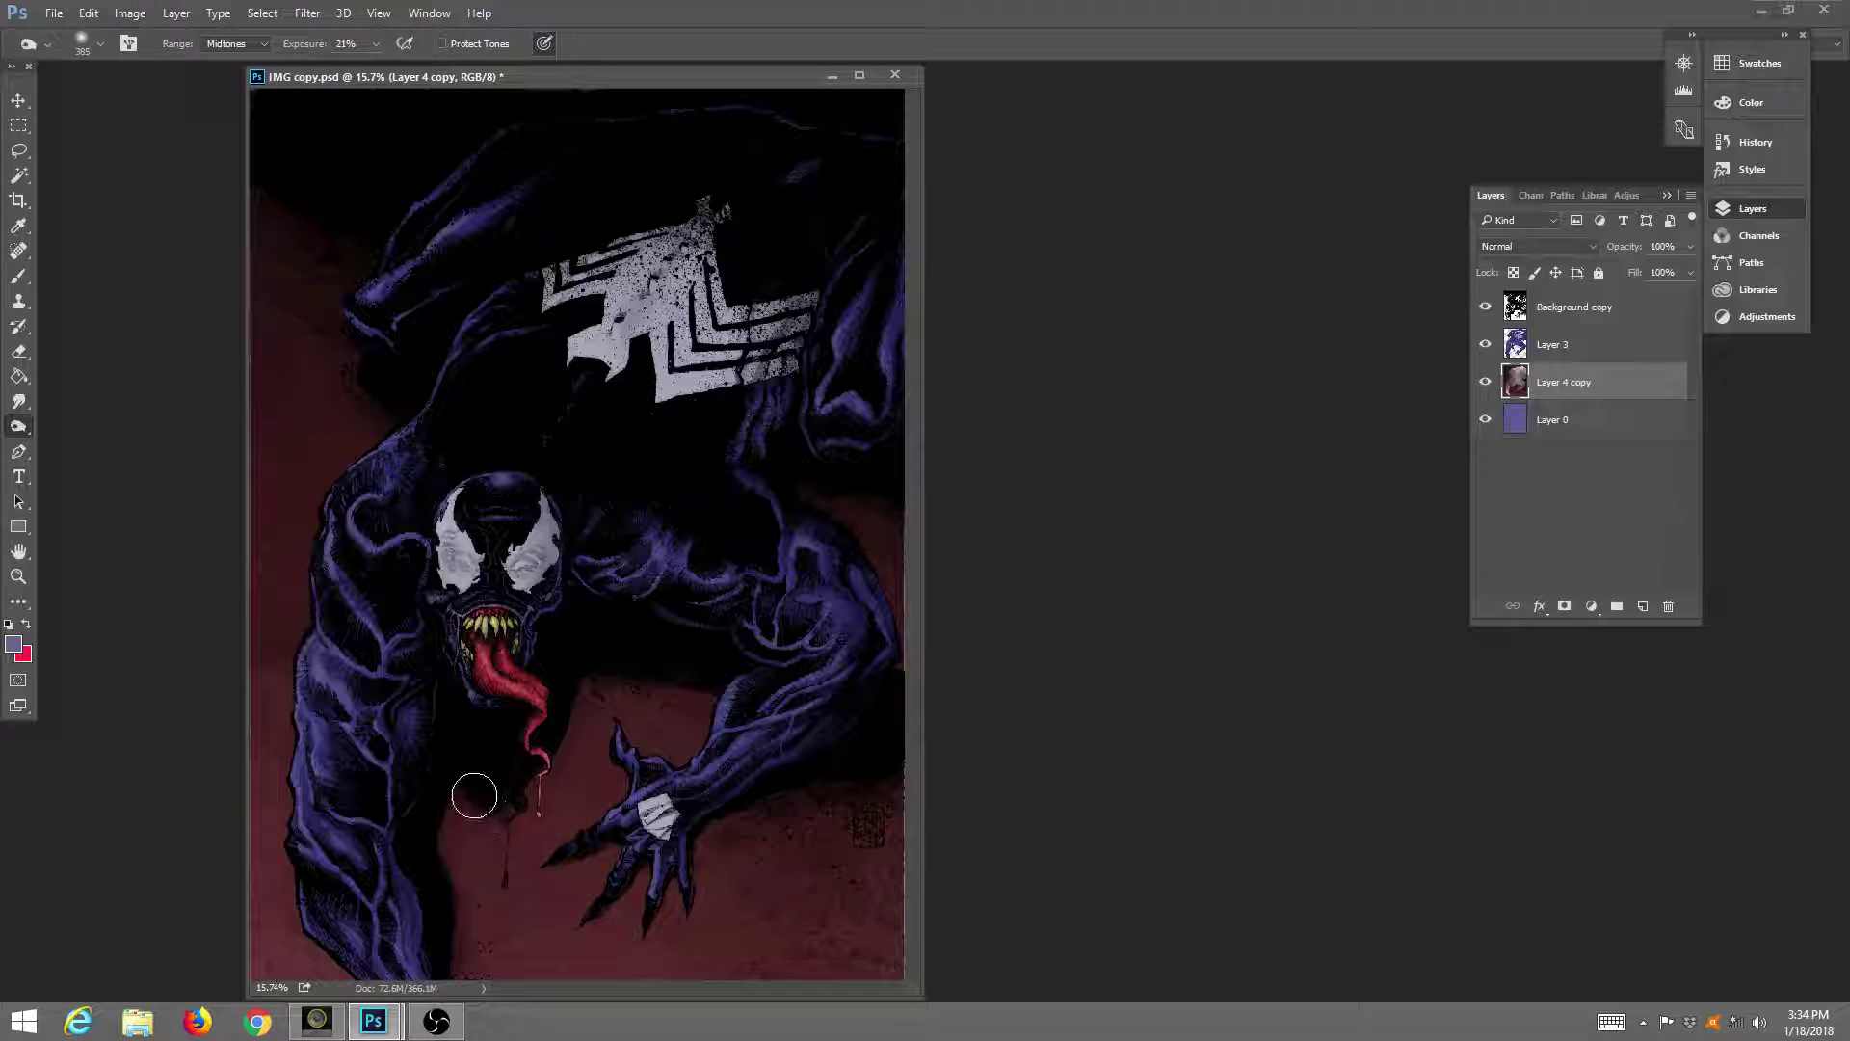
pyautogui.moveTo(475, 797)
pyautogui.mouseDown()
pyautogui.moveTo(552, 737)
pyautogui.moveTo(510, 783)
pyautogui.moveTo(570, 668)
pyautogui.moveTo(531, 761)
pyautogui.moveTo(452, 778)
pyautogui.moveTo(611, 616)
pyautogui.moveTo(591, 669)
pyautogui.moveTo(734, 675)
pyautogui.moveTo(601, 666)
pyautogui.moveTo(743, 698)
pyautogui.moveTo(522, 662)
pyautogui.moveTo(626, 707)
pyautogui.moveTo(885, 652)
pyautogui.moveTo(699, 684)
pyautogui.moveTo(555, 684)
pyautogui.moveTo(577, 663)
pyautogui.moveTo(541, 720)
pyautogui.moveTo(578, 707)
pyautogui.moveTo(538, 684)
pyautogui.moveTo(517, 755)
pyautogui.moveTo(547, 704)
pyautogui.moveTo(543, 755)
pyautogui.mouseUp()
pyautogui.moveTo(542, 739); pyautogui.dragTo(542, 723)
# Zoom in on Venom's mouth to 50% and select Layer 3.
pyautogui.click(18, 575)
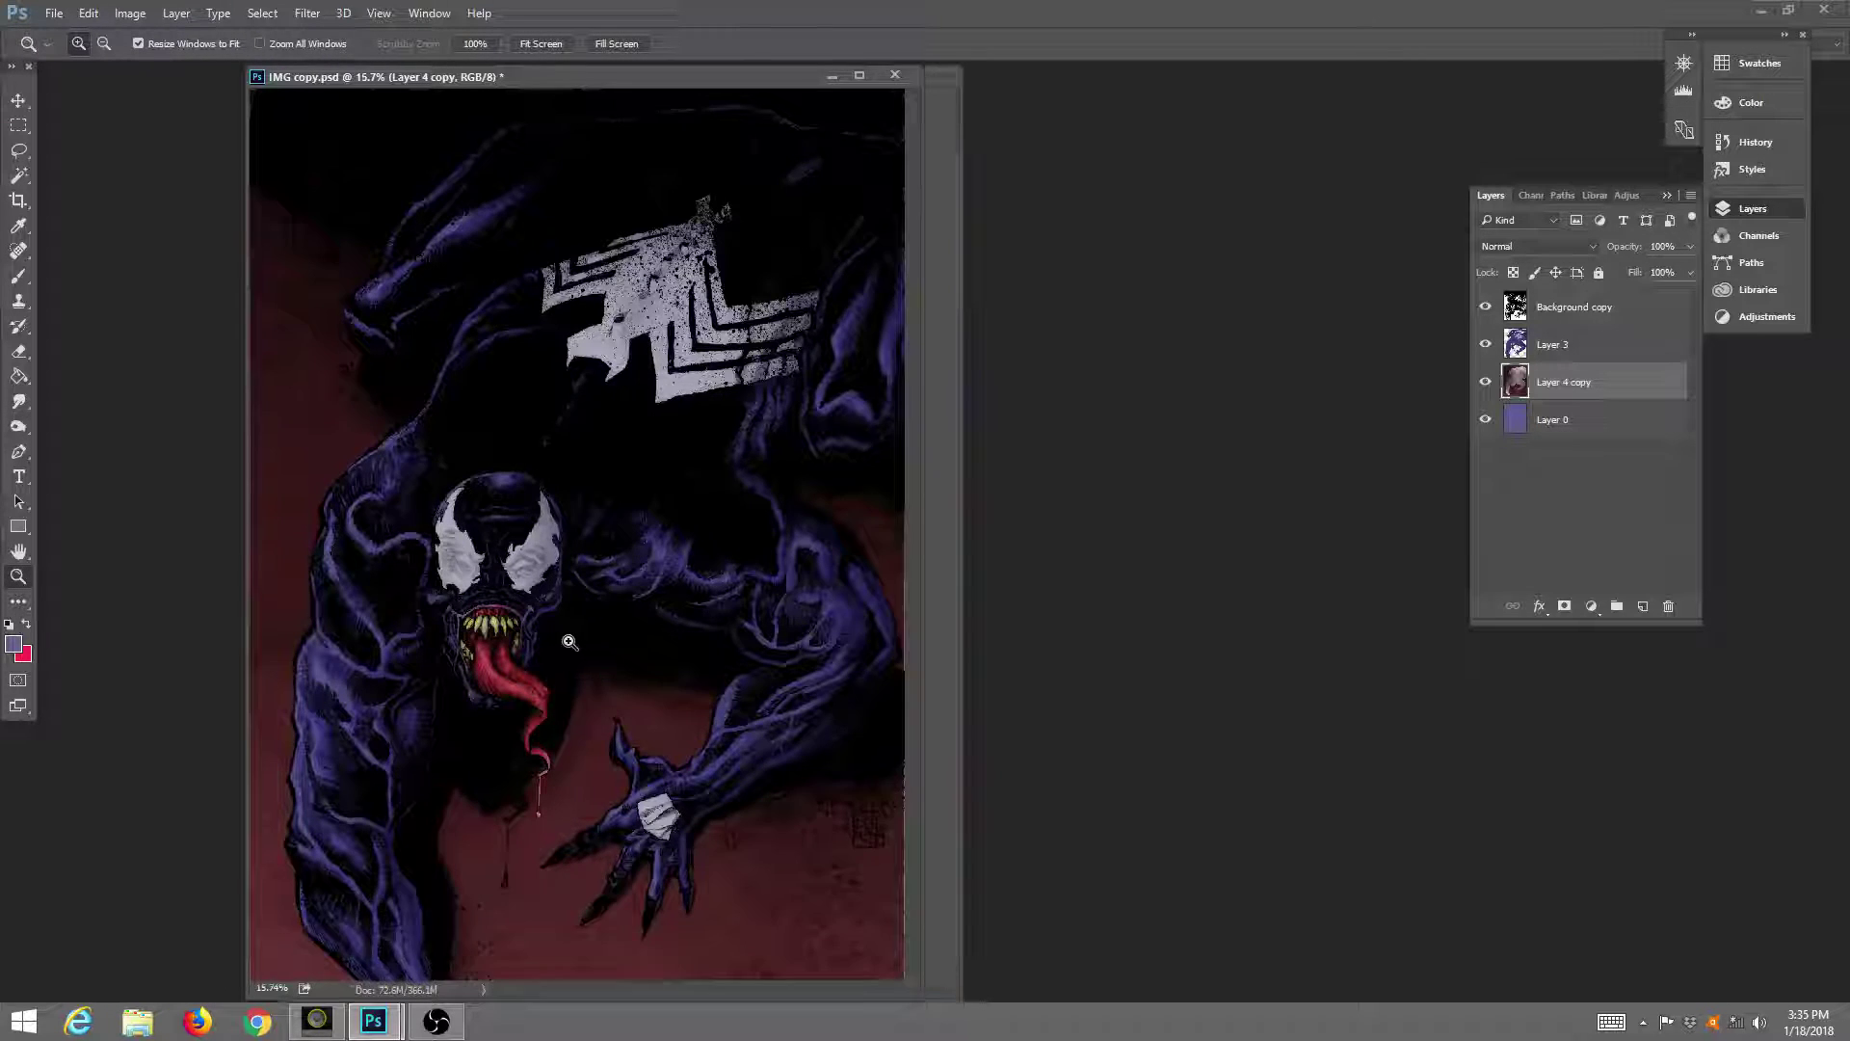
pyautogui.click(569, 642)
pyautogui.click(567, 638)
pyautogui.click(562, 633)
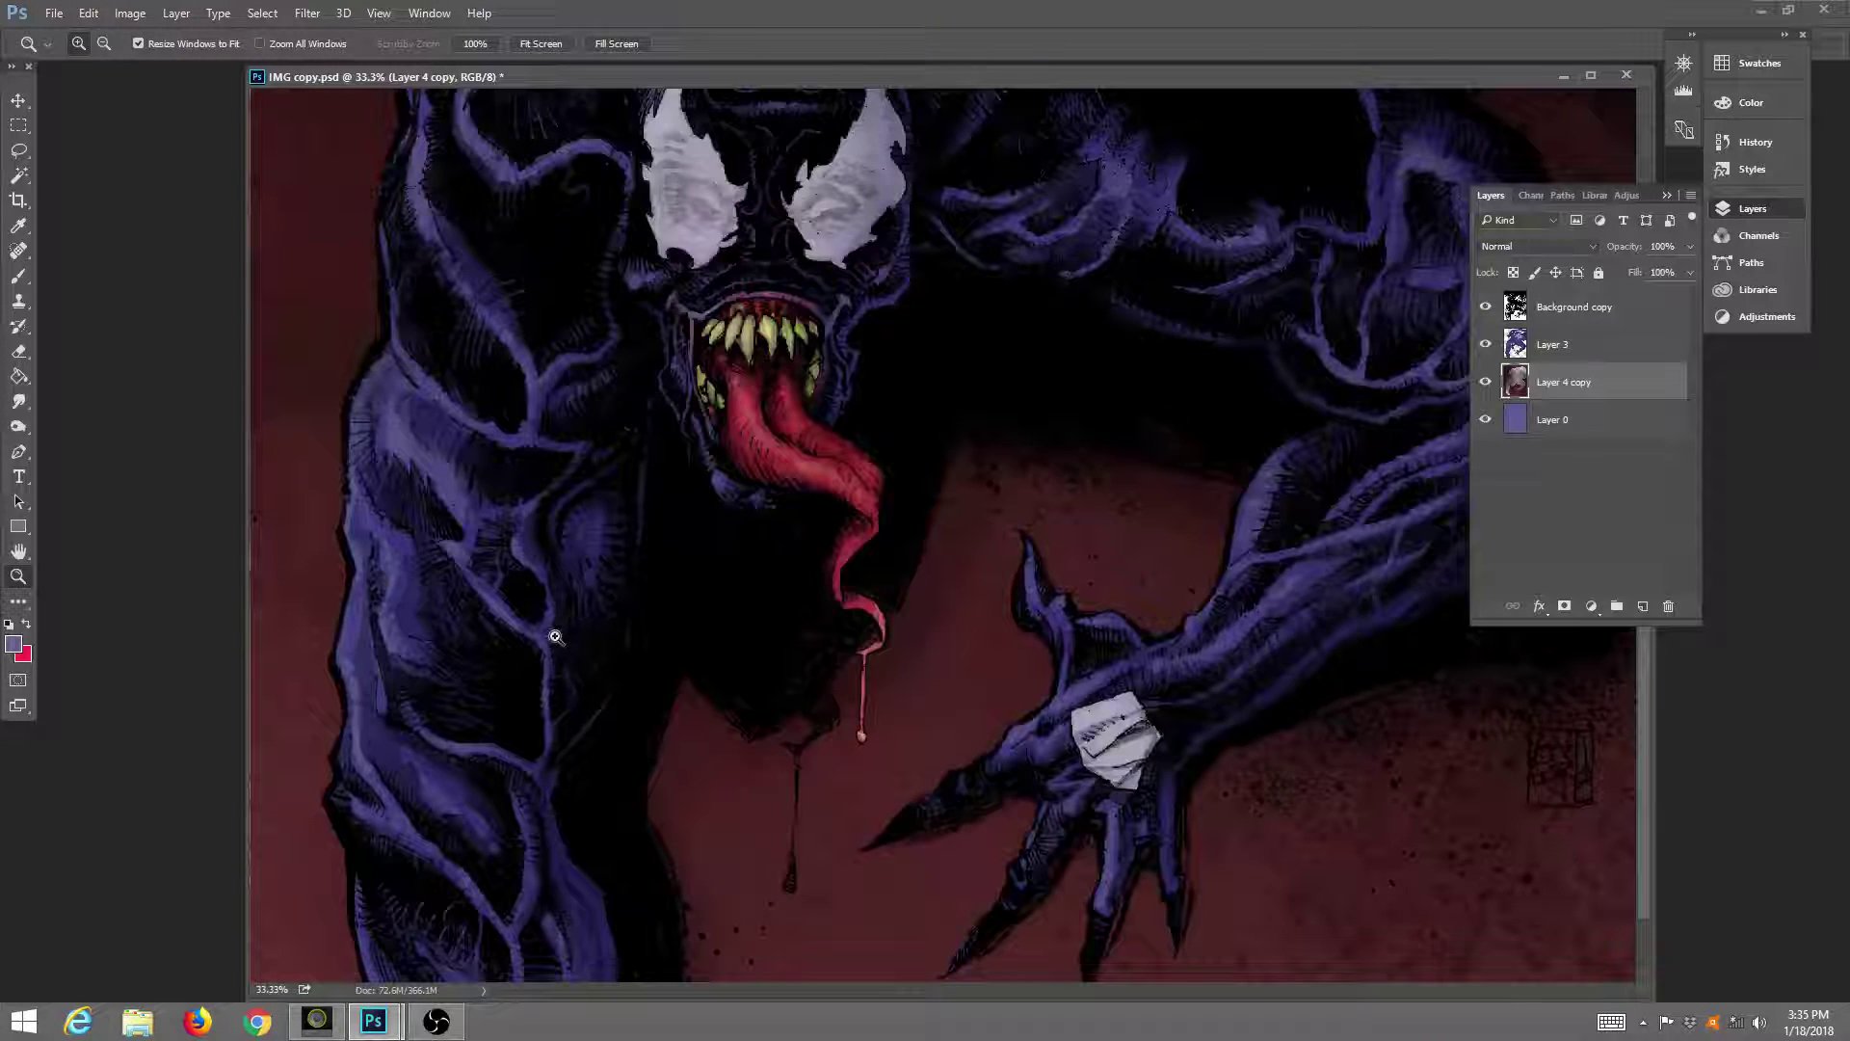
pyautogui.click(542, 43)
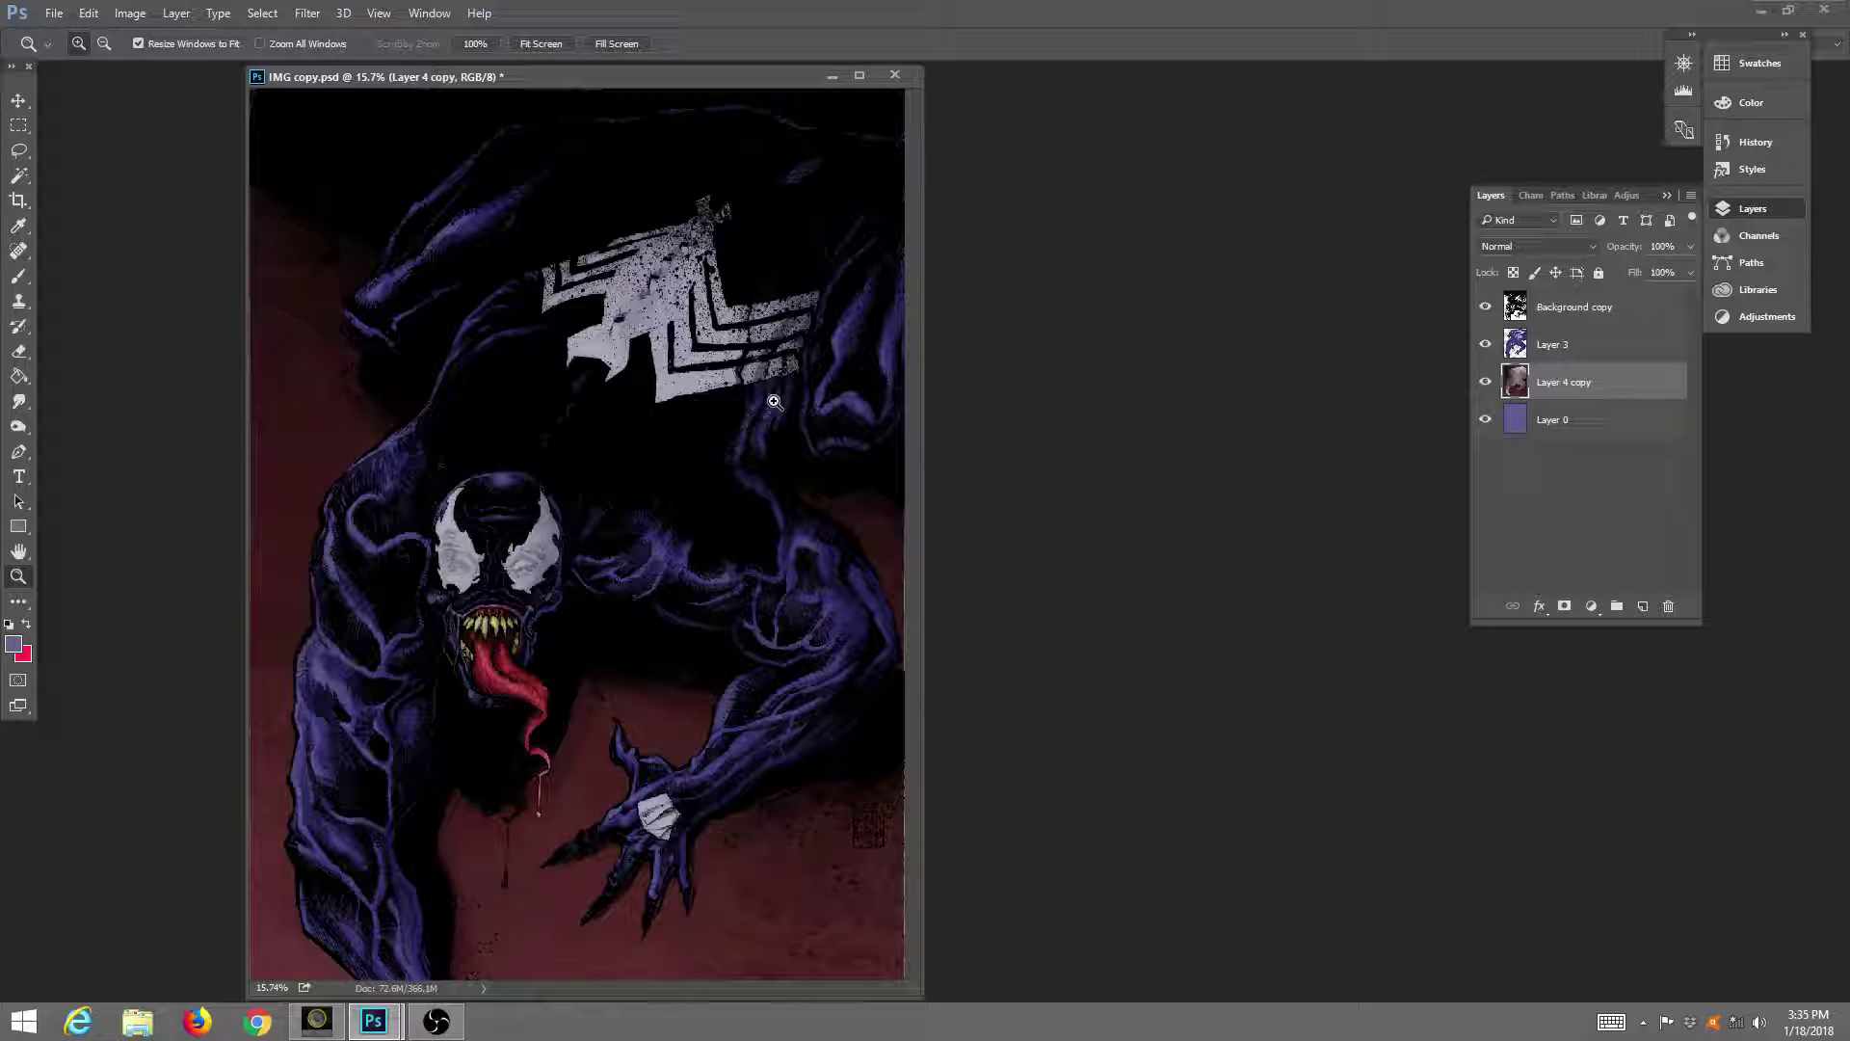
pyautogui.click(587, 611)
pyautogui.click(587, 611)
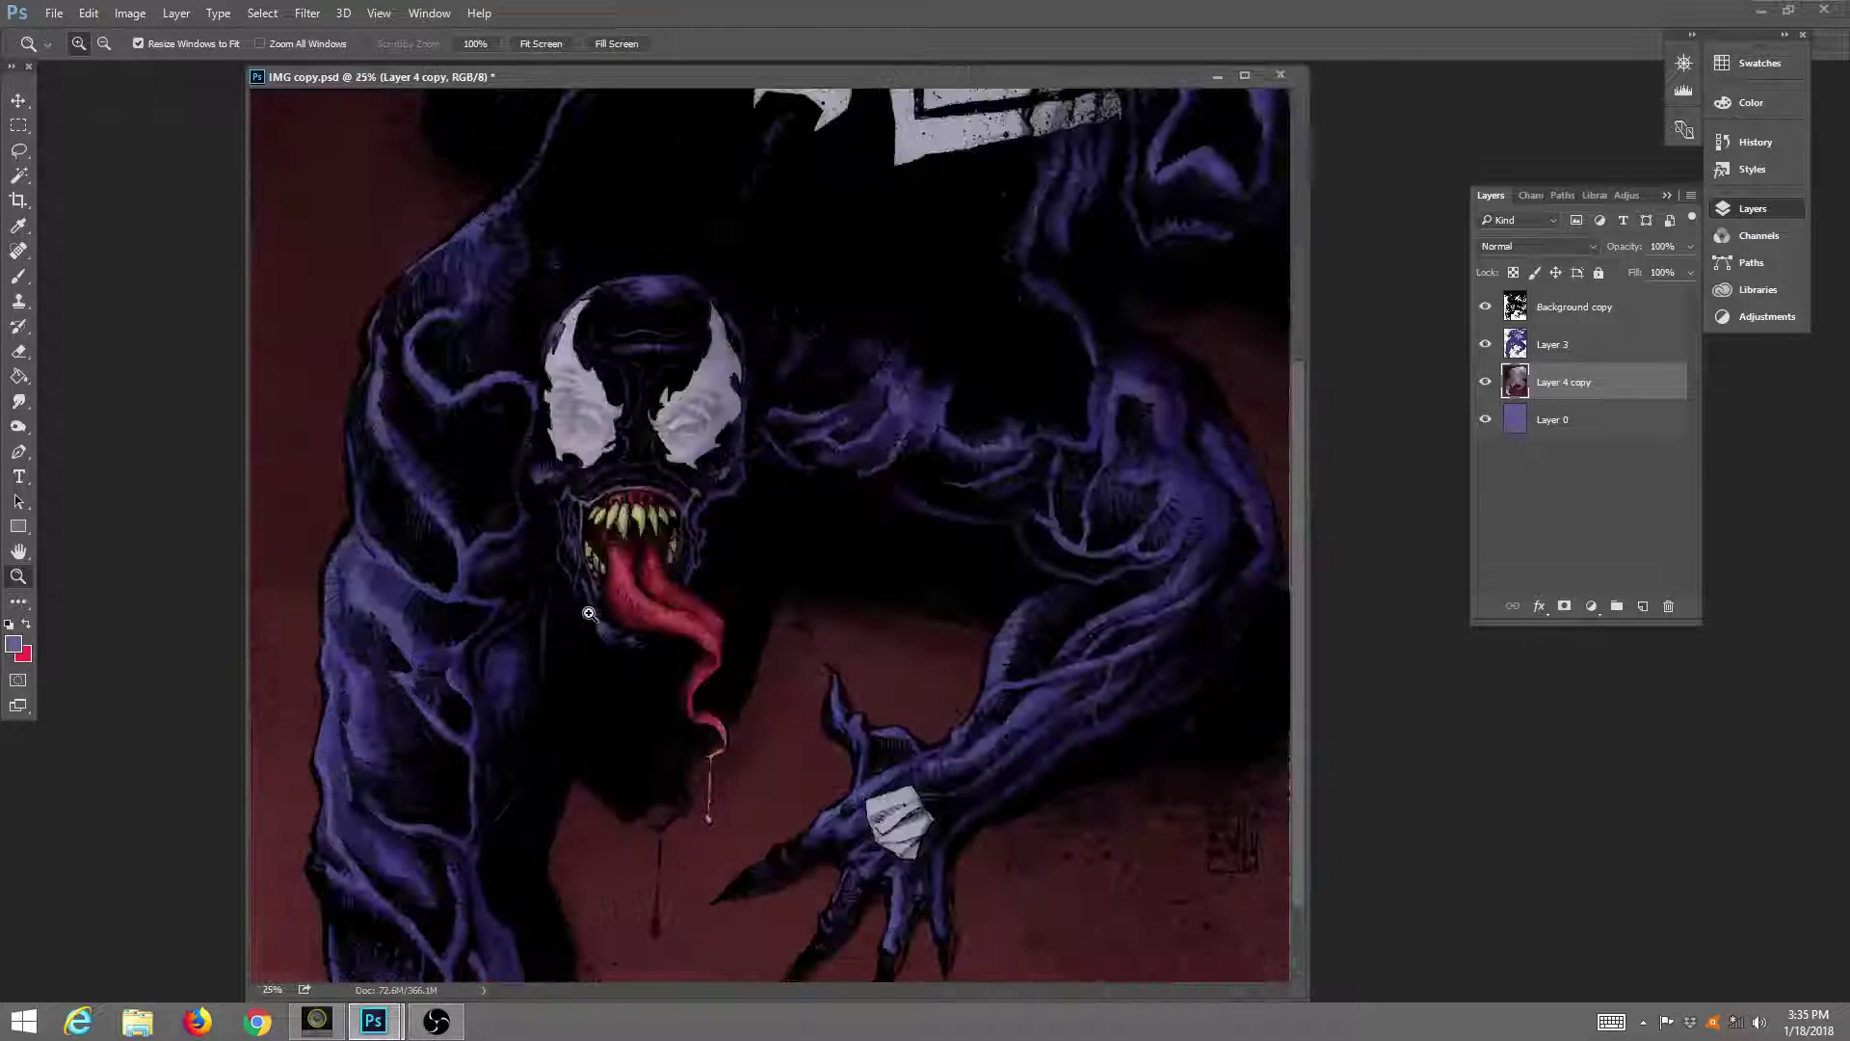
pyautogui.click(590, 605)
pyautogui.click(690, 532)
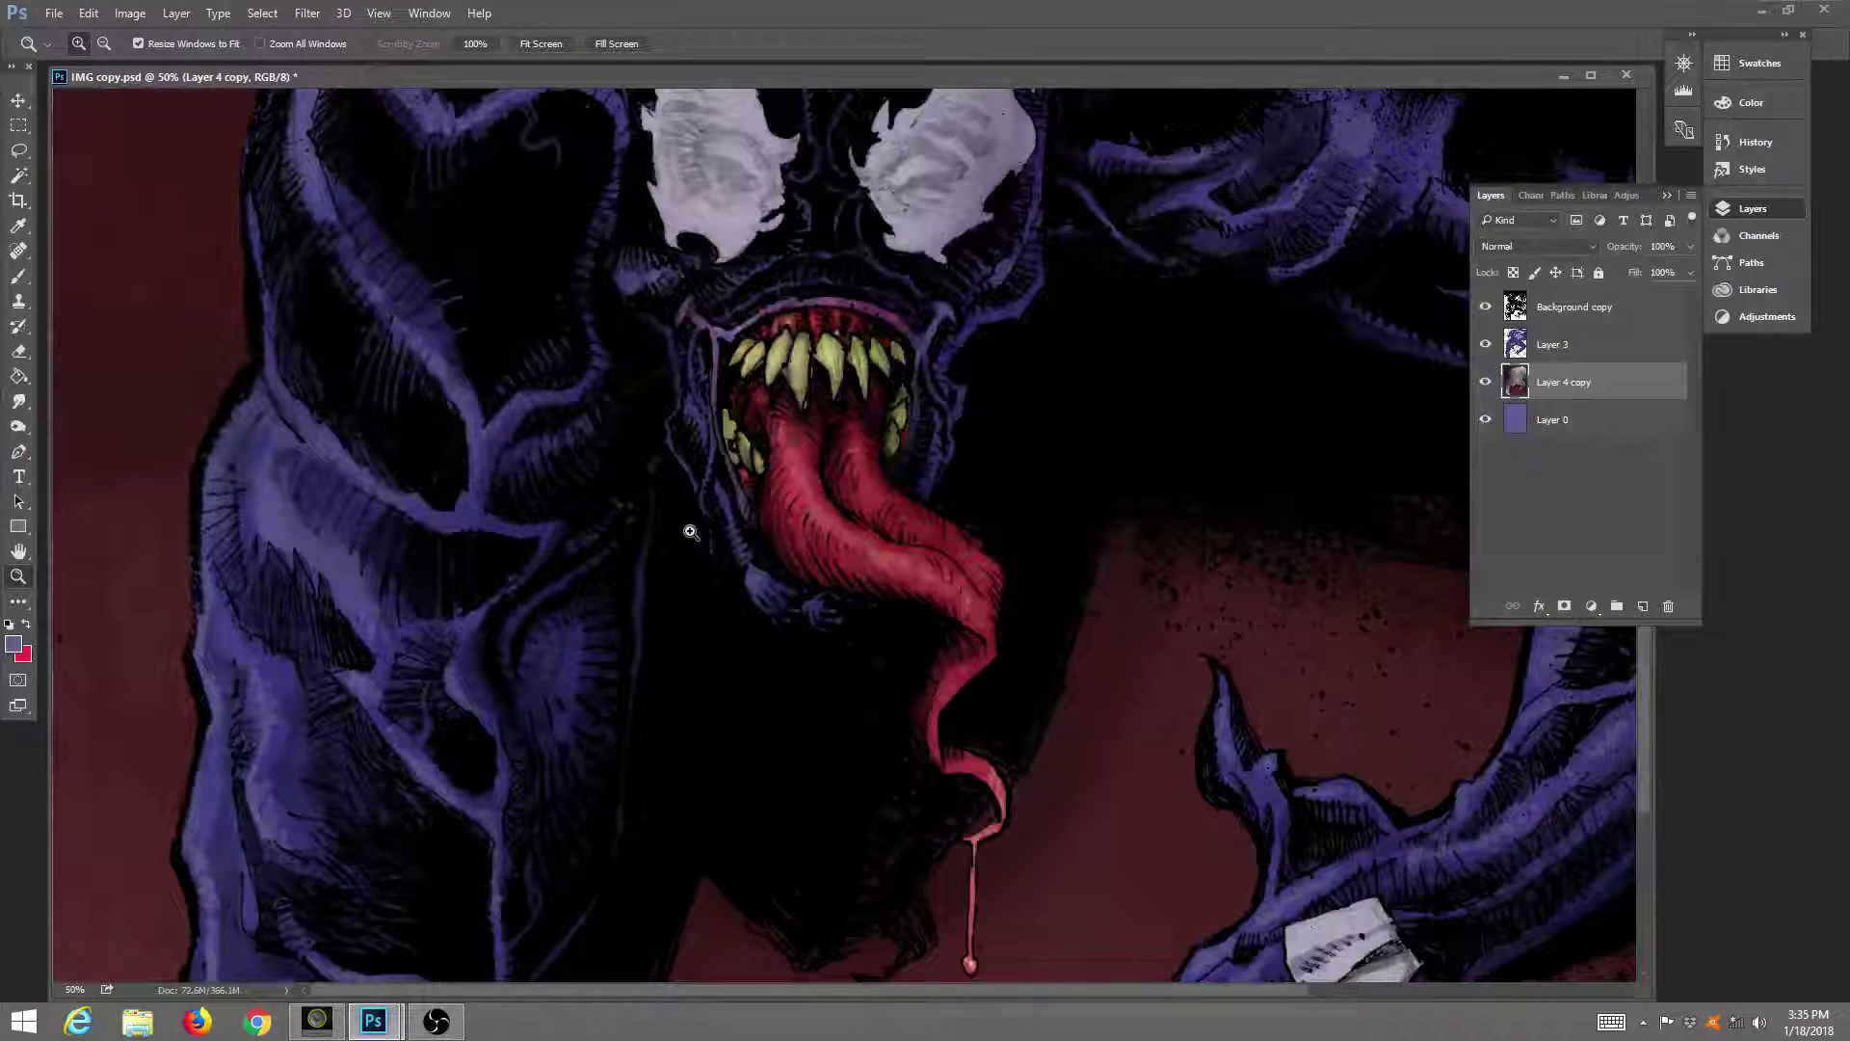
pyautogui.click(1600, 345)
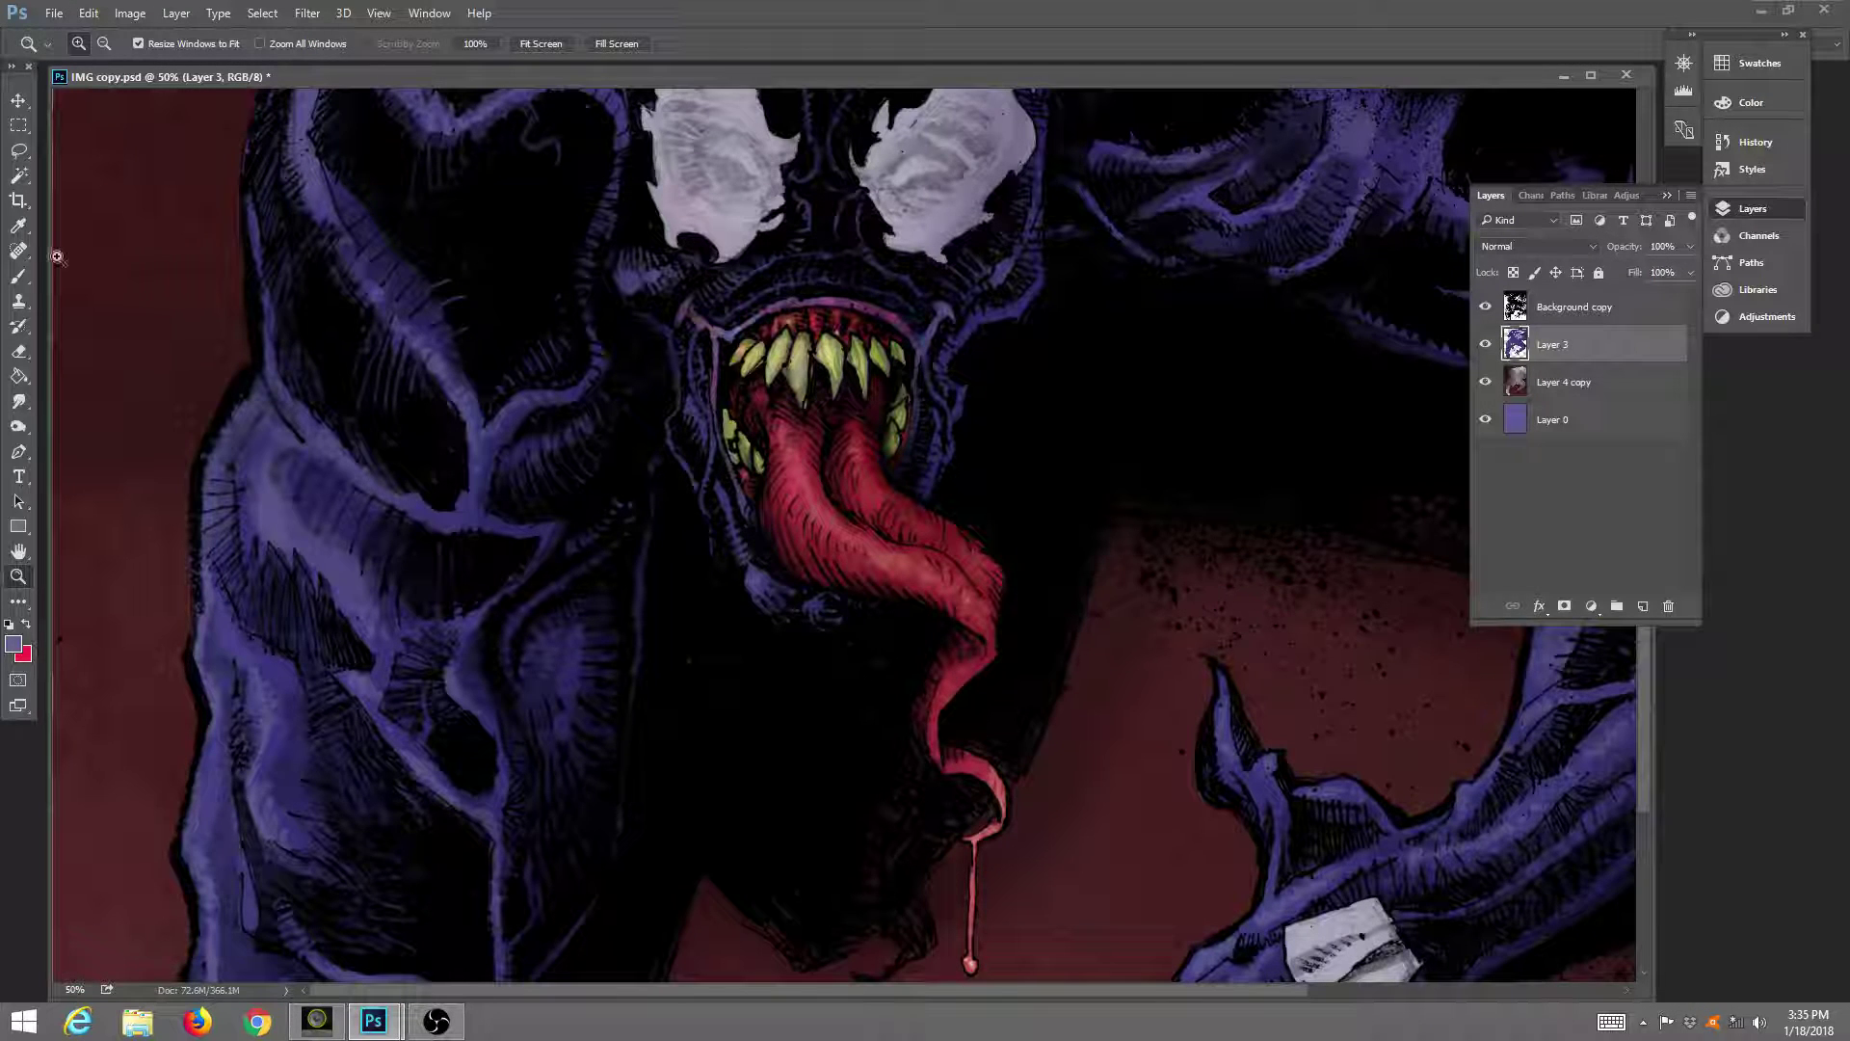
# Set up a red brush at 23 px and 47% opacity.
pyautogui.click(19, 275)
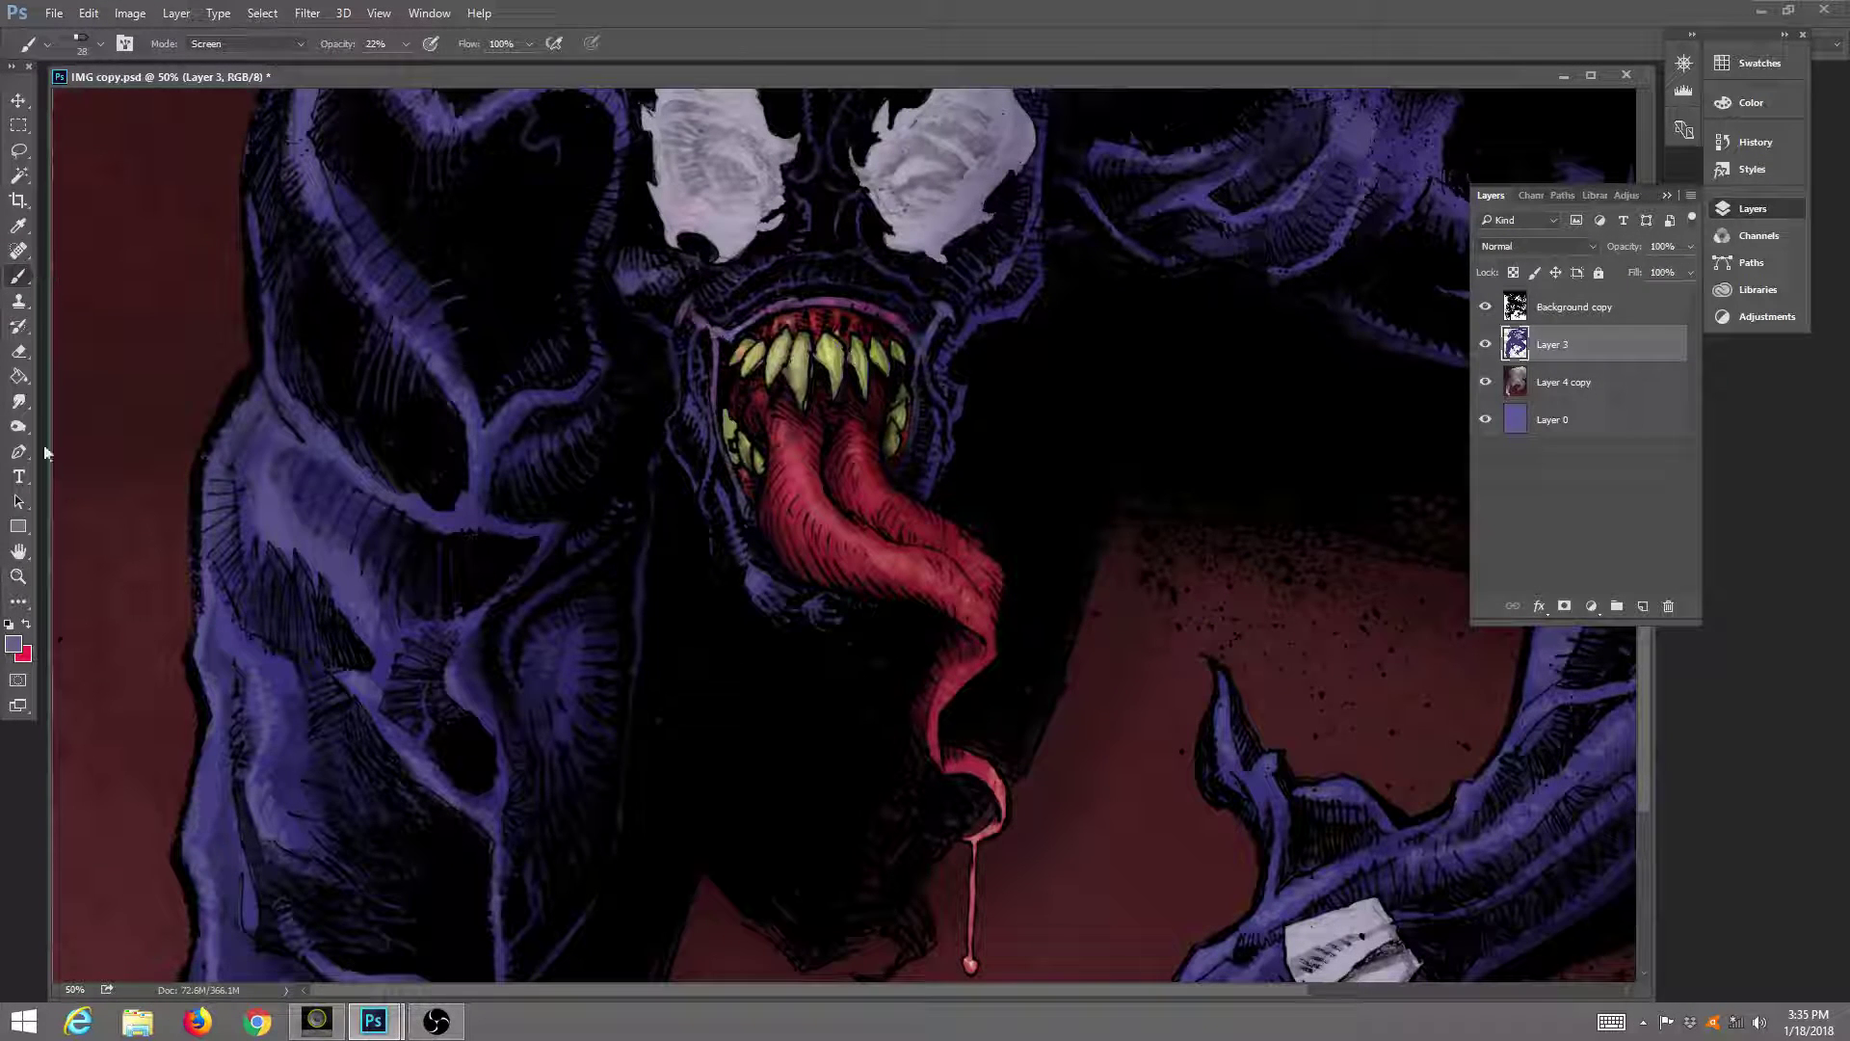
pyautogui.click(26, 623)
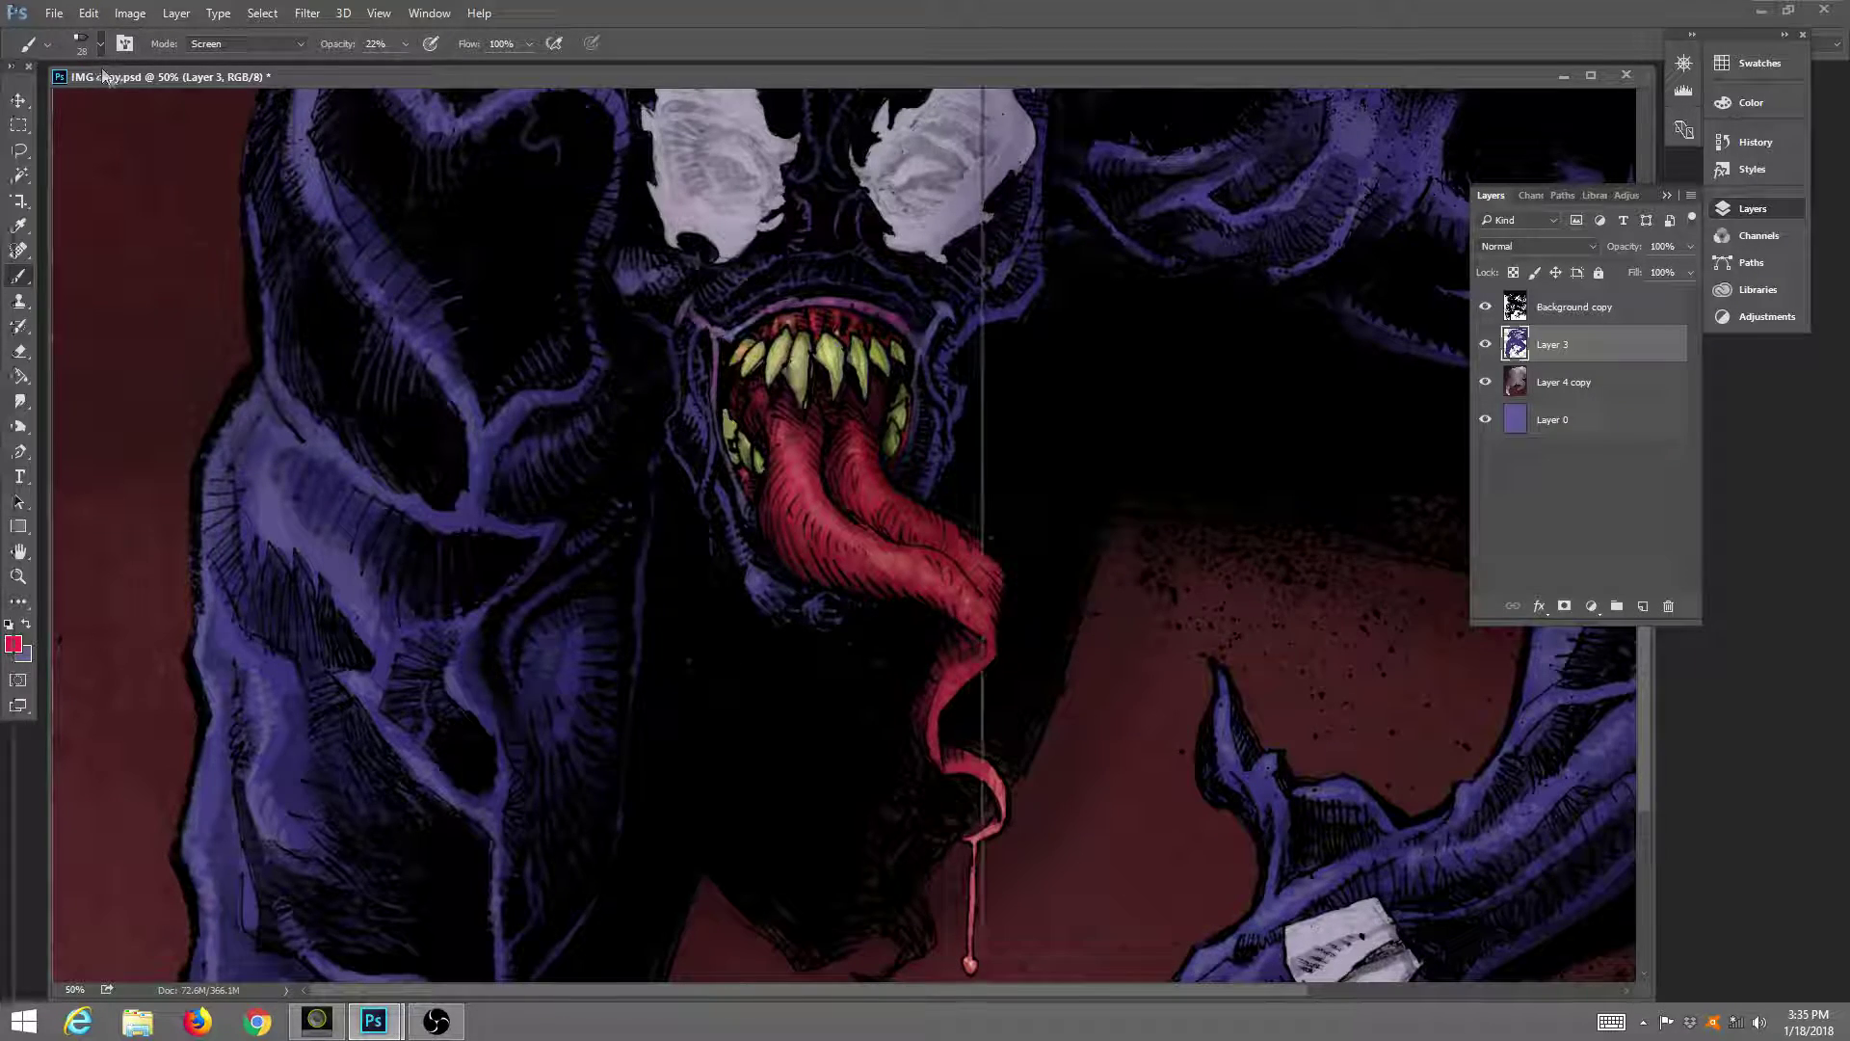
pyautogui.click(79, 43)
pyautogui.moveTo(138, 53); pyautogui.dragTo(132, 53)
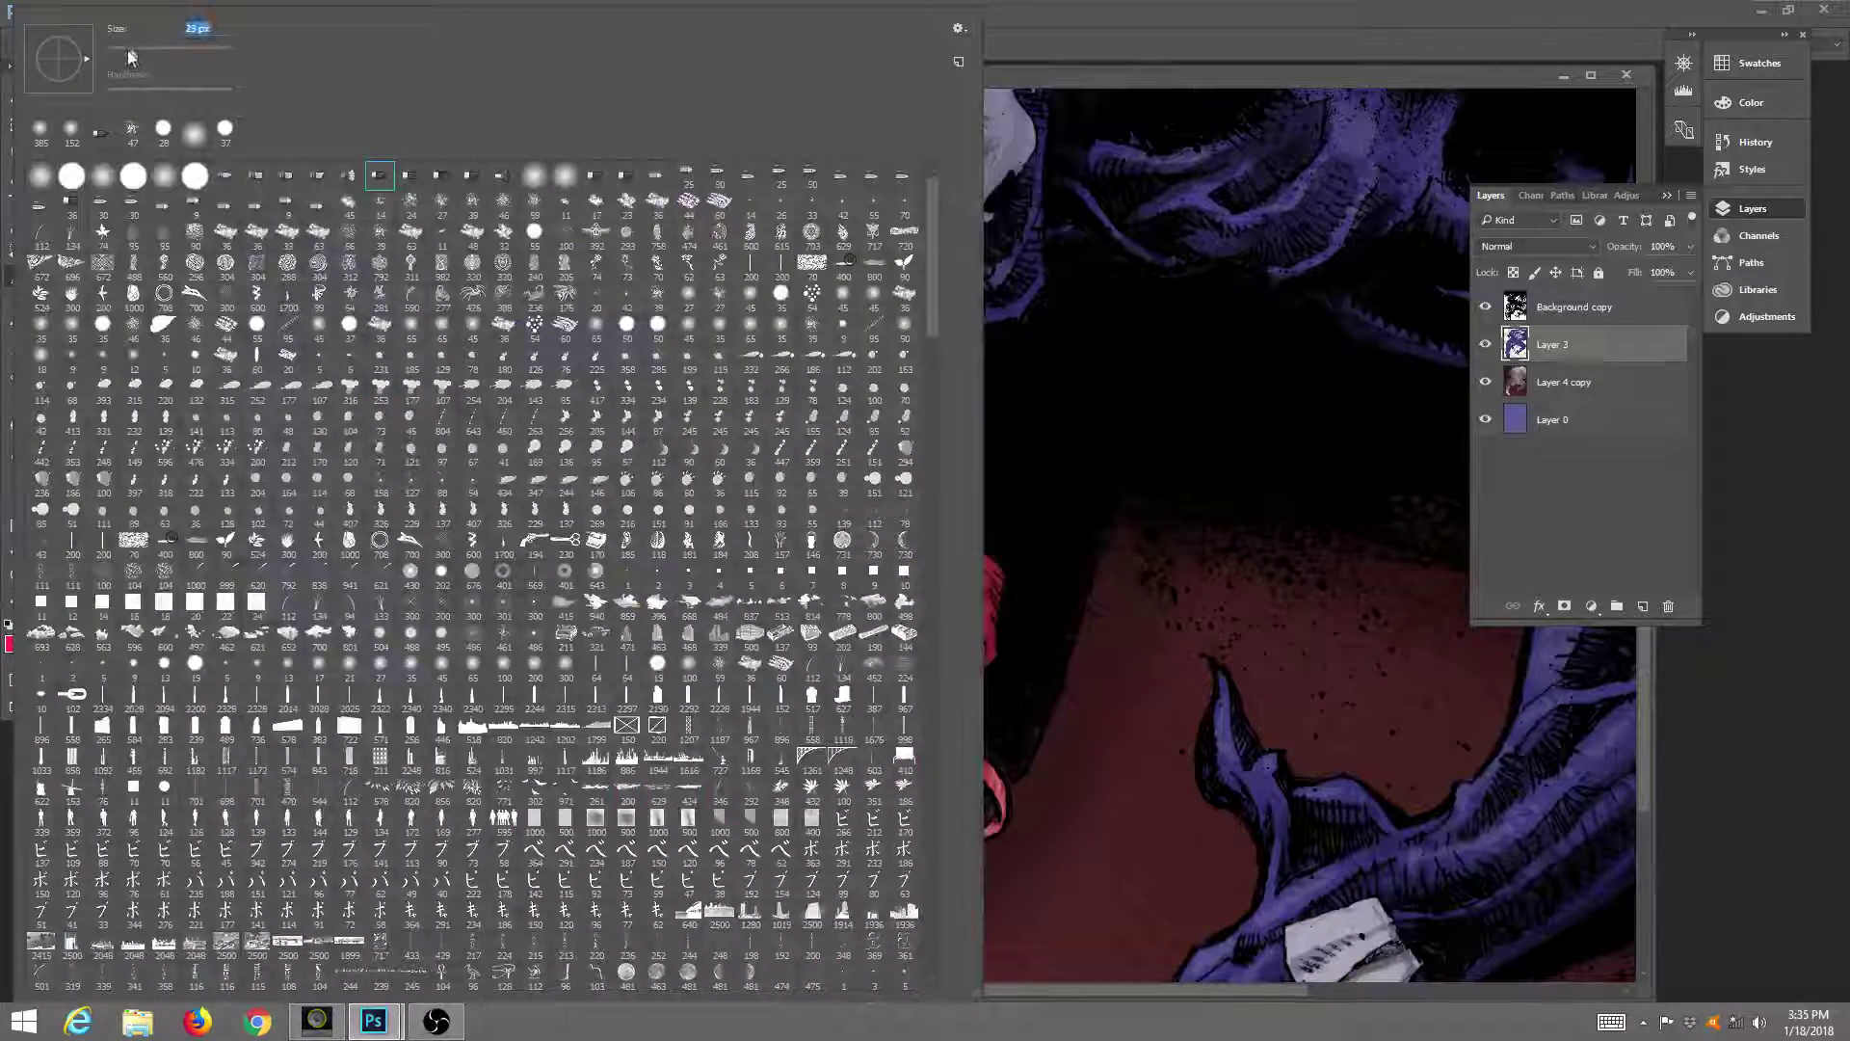
pyautogui.click(1027, 69)
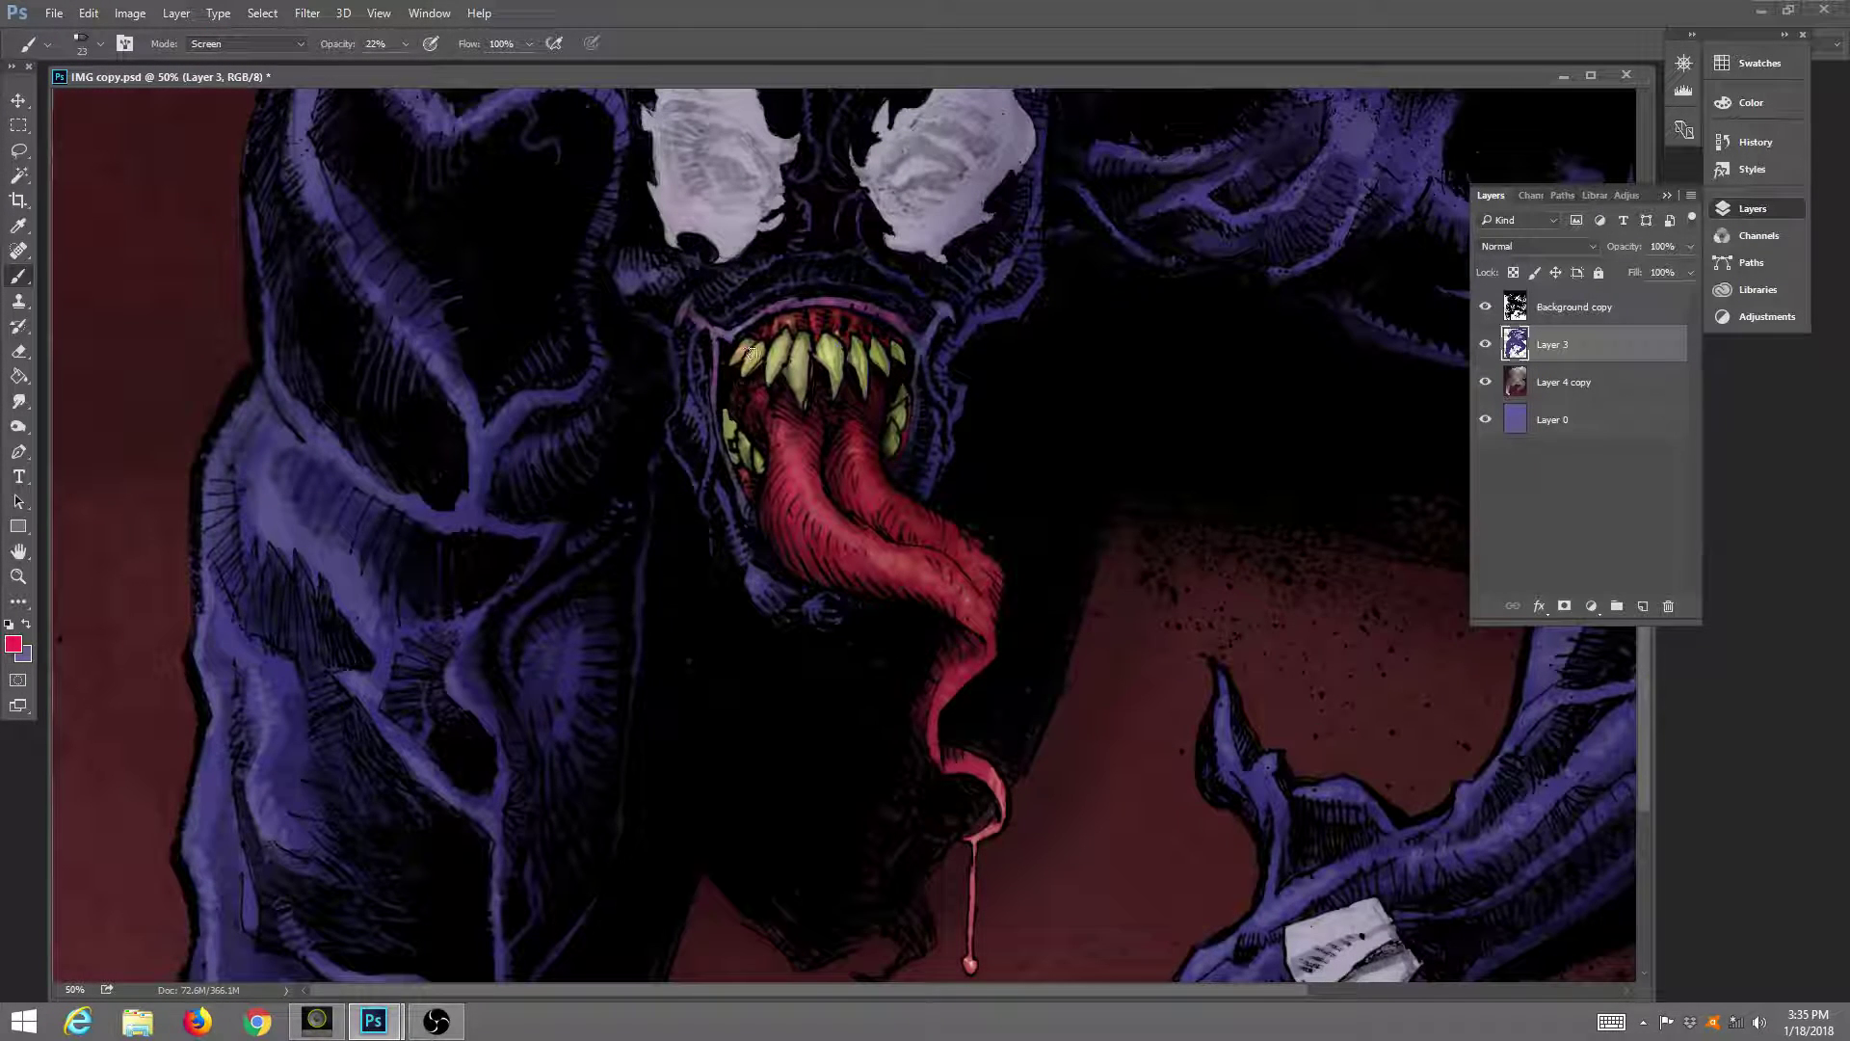
pyautogui.moveTo(403, 44); pyautogui.dragTo(426, 68)
# Dab Screen highlights over the lower-left teeth and the lower-right tooth.
pyautogui.moveTo(761, 471); pyautogui.dragTo(733, 442)
pyautogui.click(897, 446)
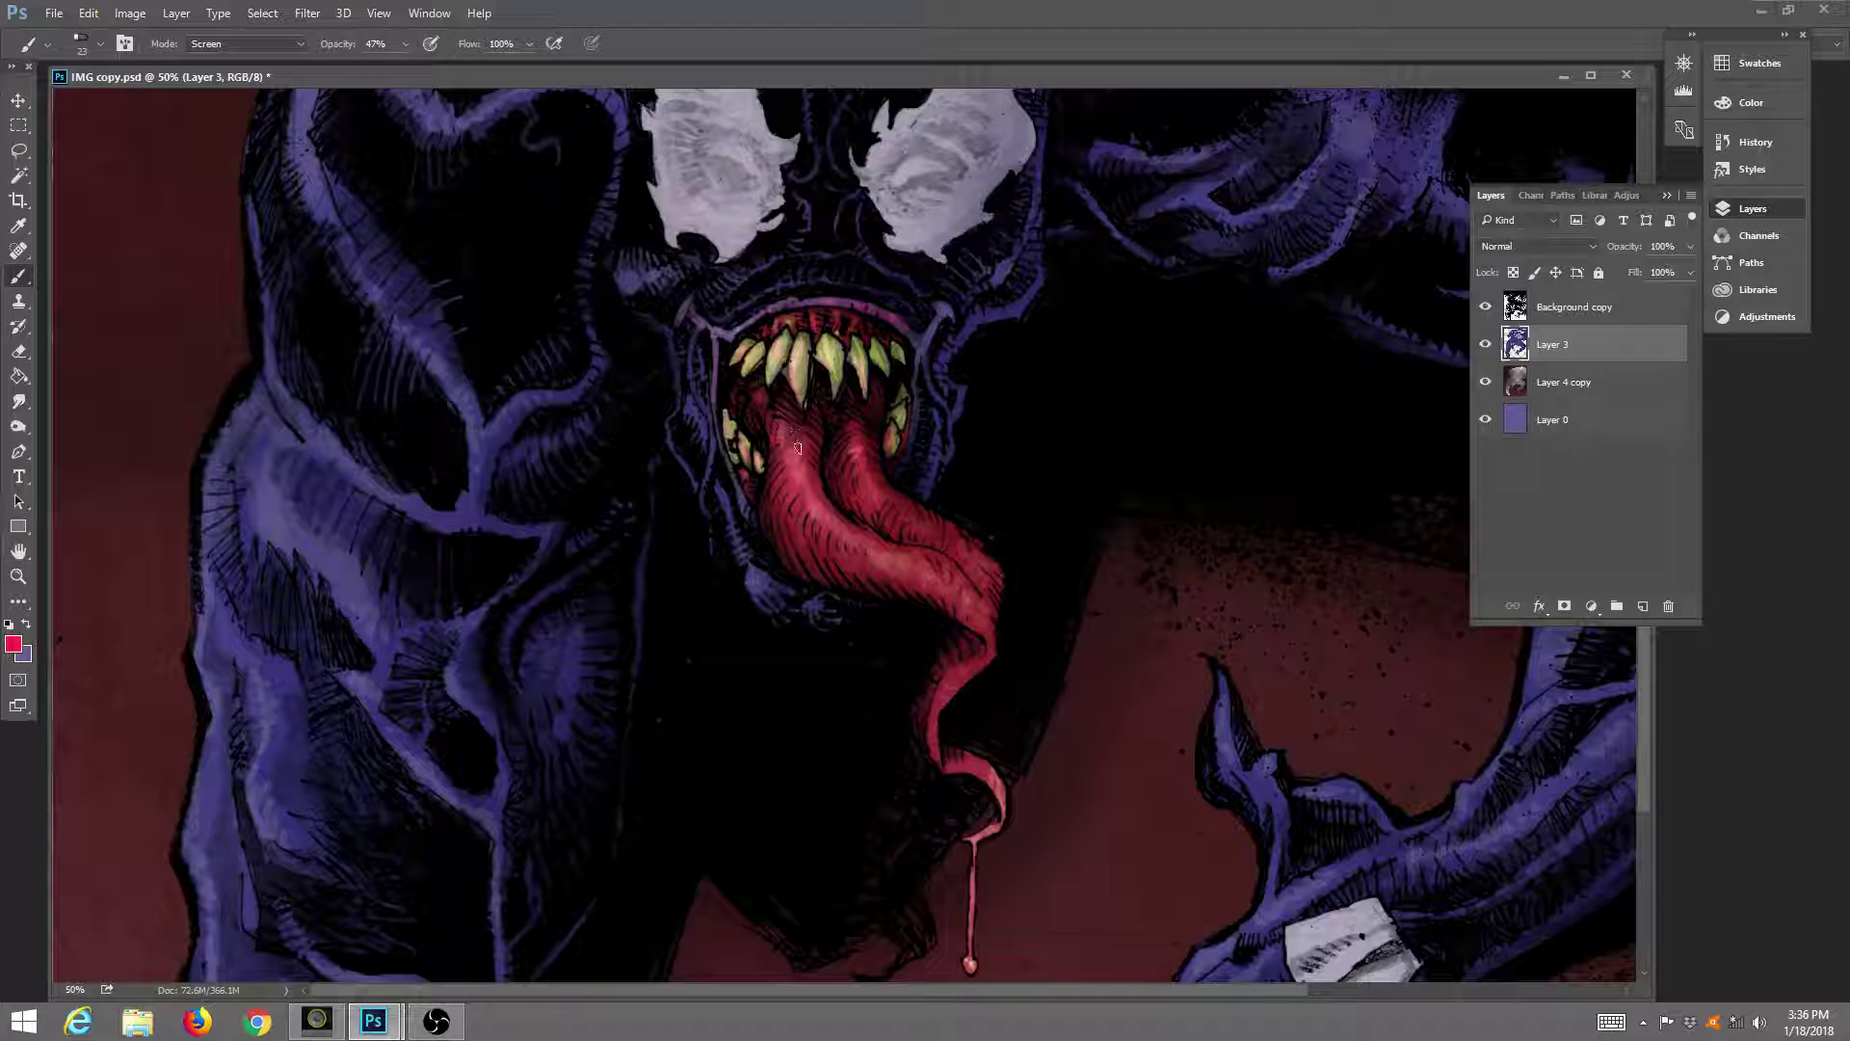
pyautogui.click(75, 48)
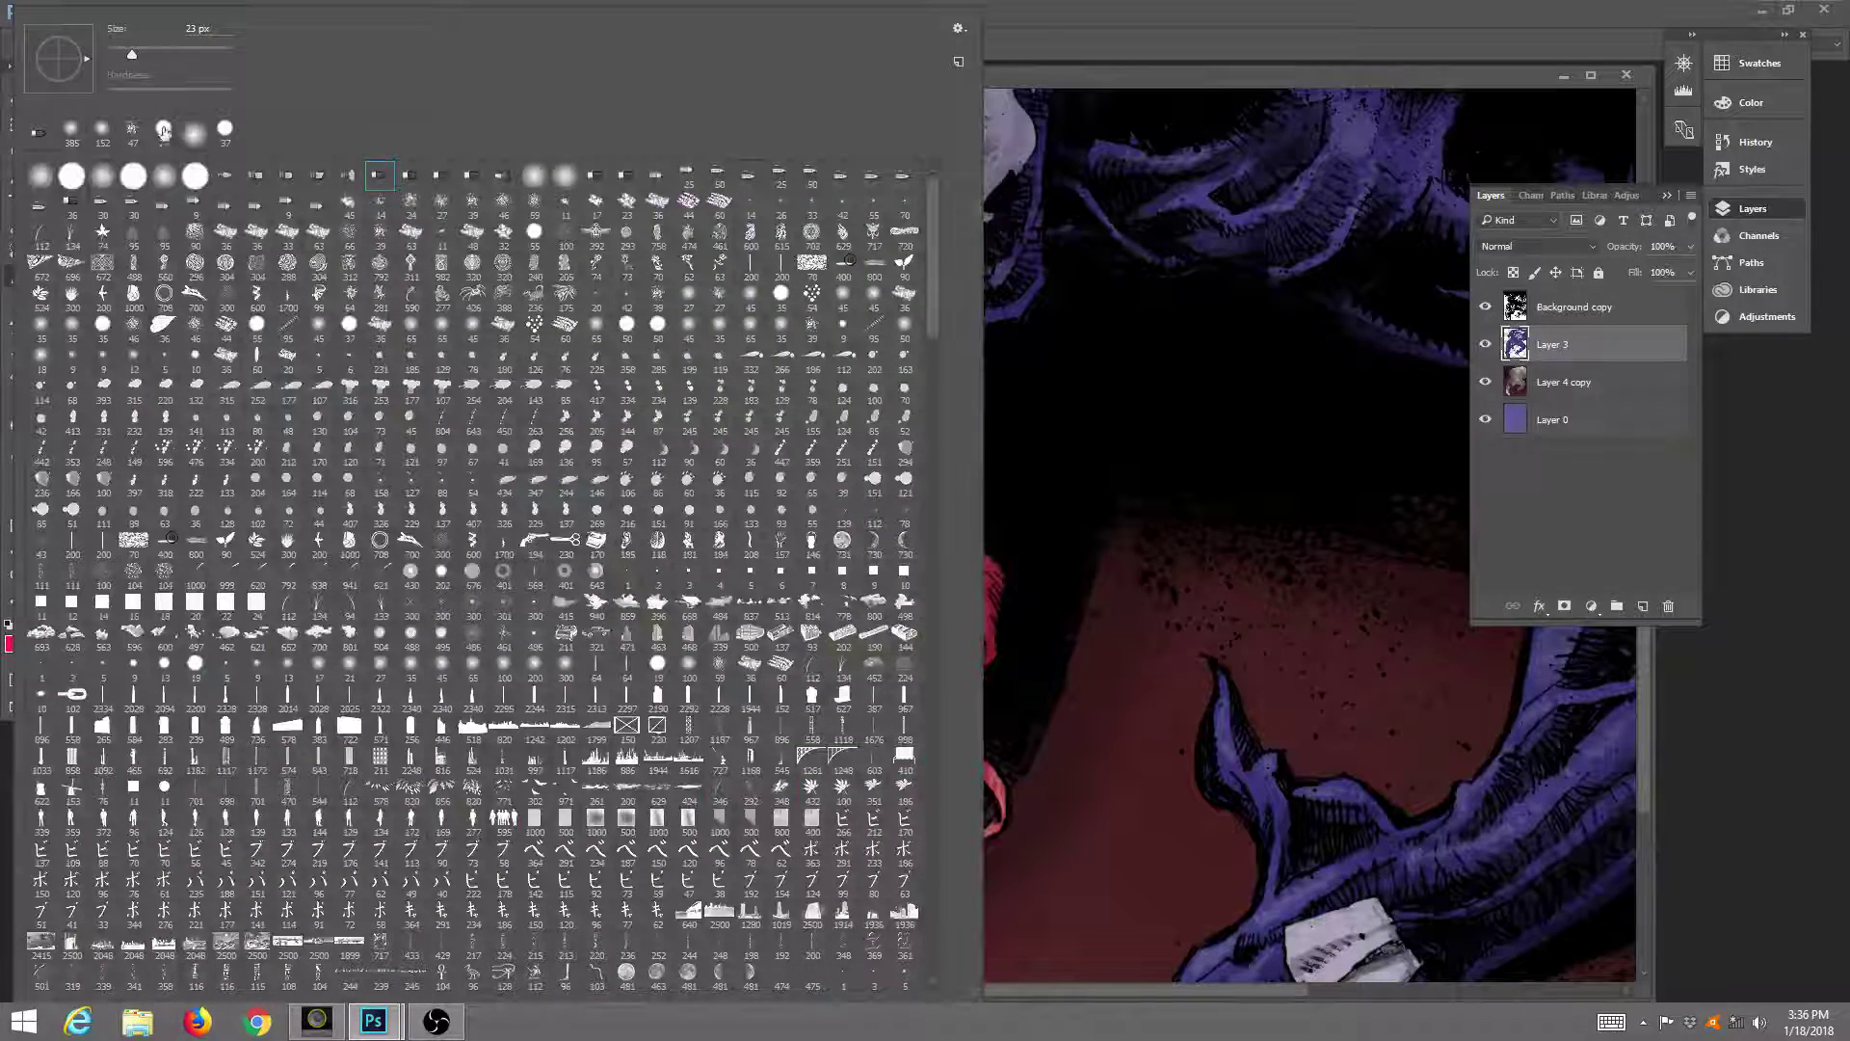
# Choose the hard round brush tip at 14 px.
pyautogui.click(163, 131)
pyautogui.moveTo(132, 56); pyautogui.dragTo(119, 56)
pyautogui.press('Return')
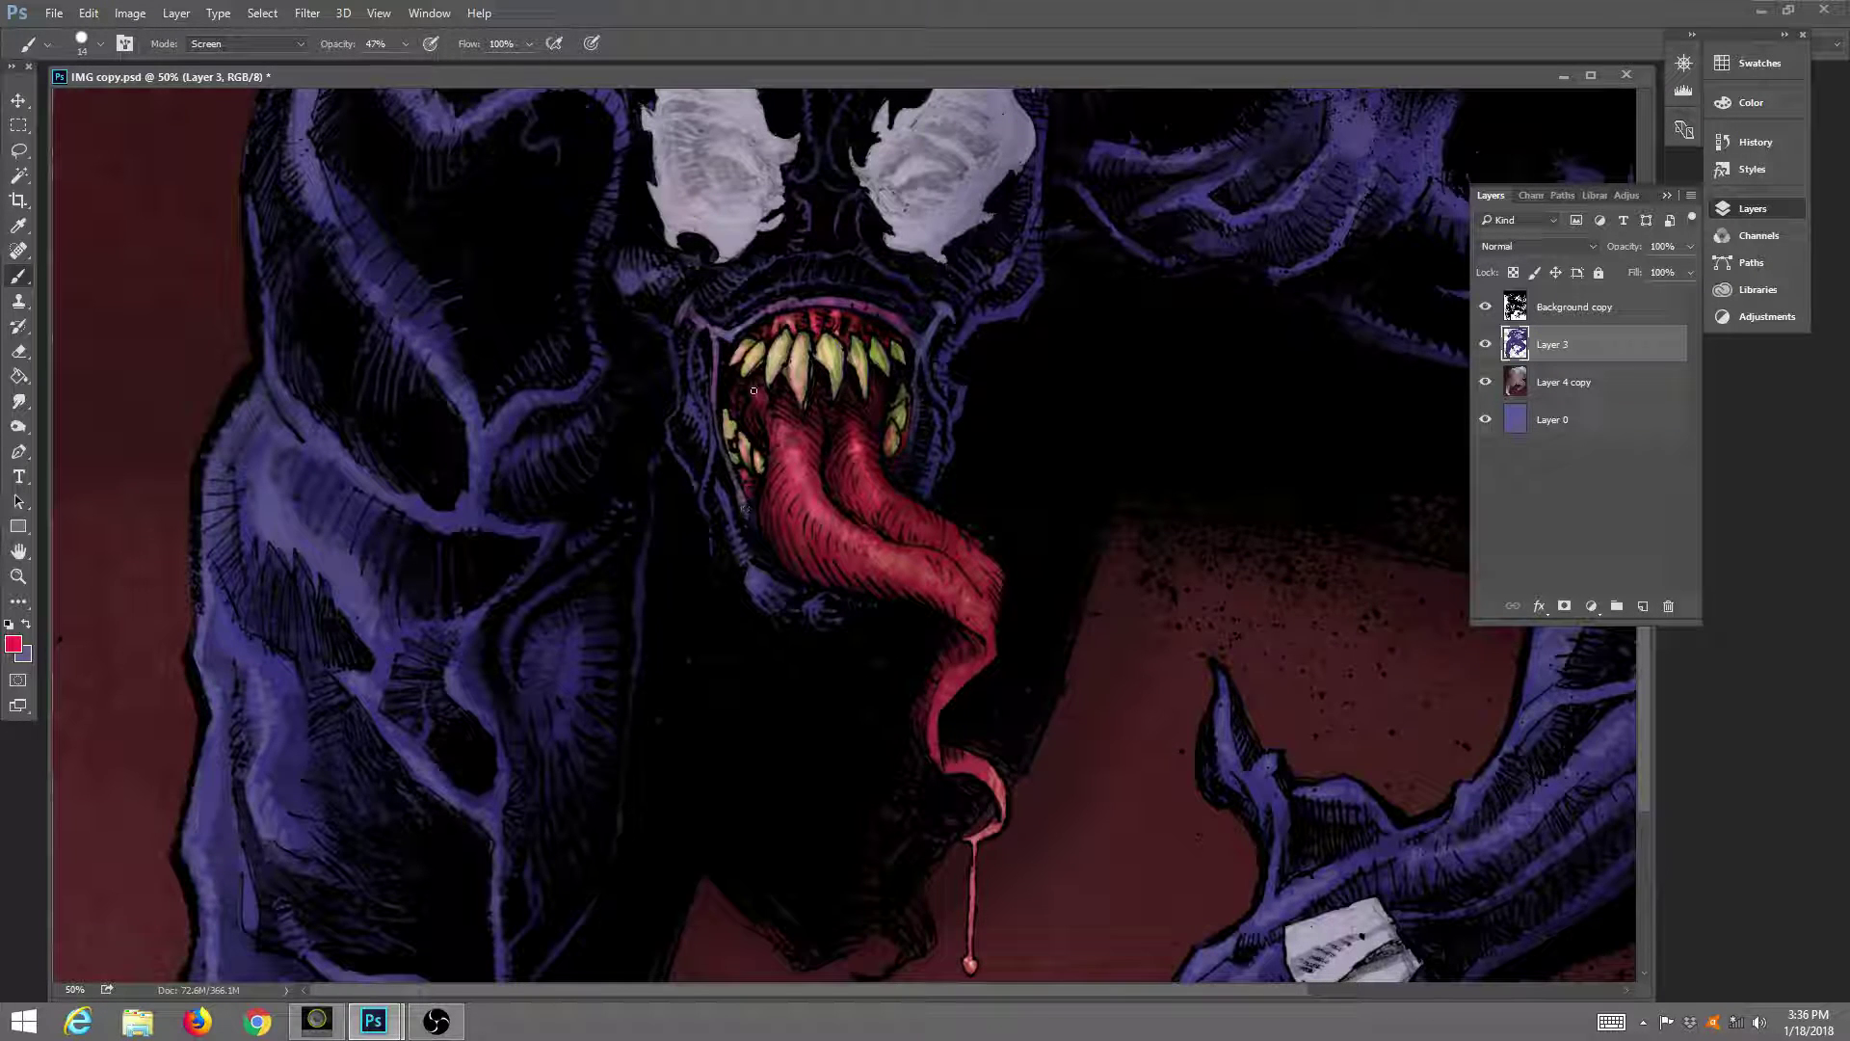
# Paint pink highlights beside the mouth and along the edges of both eyes.
pyautogui.moveTo(699, 319)
pyautogui.mouseDown()
pyautogui.moveTo(690, 301)
pyautogui.moveTo(683, 320)
pyautogui.moveTo(740, 328)
pyautogui.mouseUp()
pyautogui.moveTo(690, 406); pyautogui.dragTo(698, 418)
pyautogui.moveTo(632, 282); pyautogui.dragTo(627, 284)
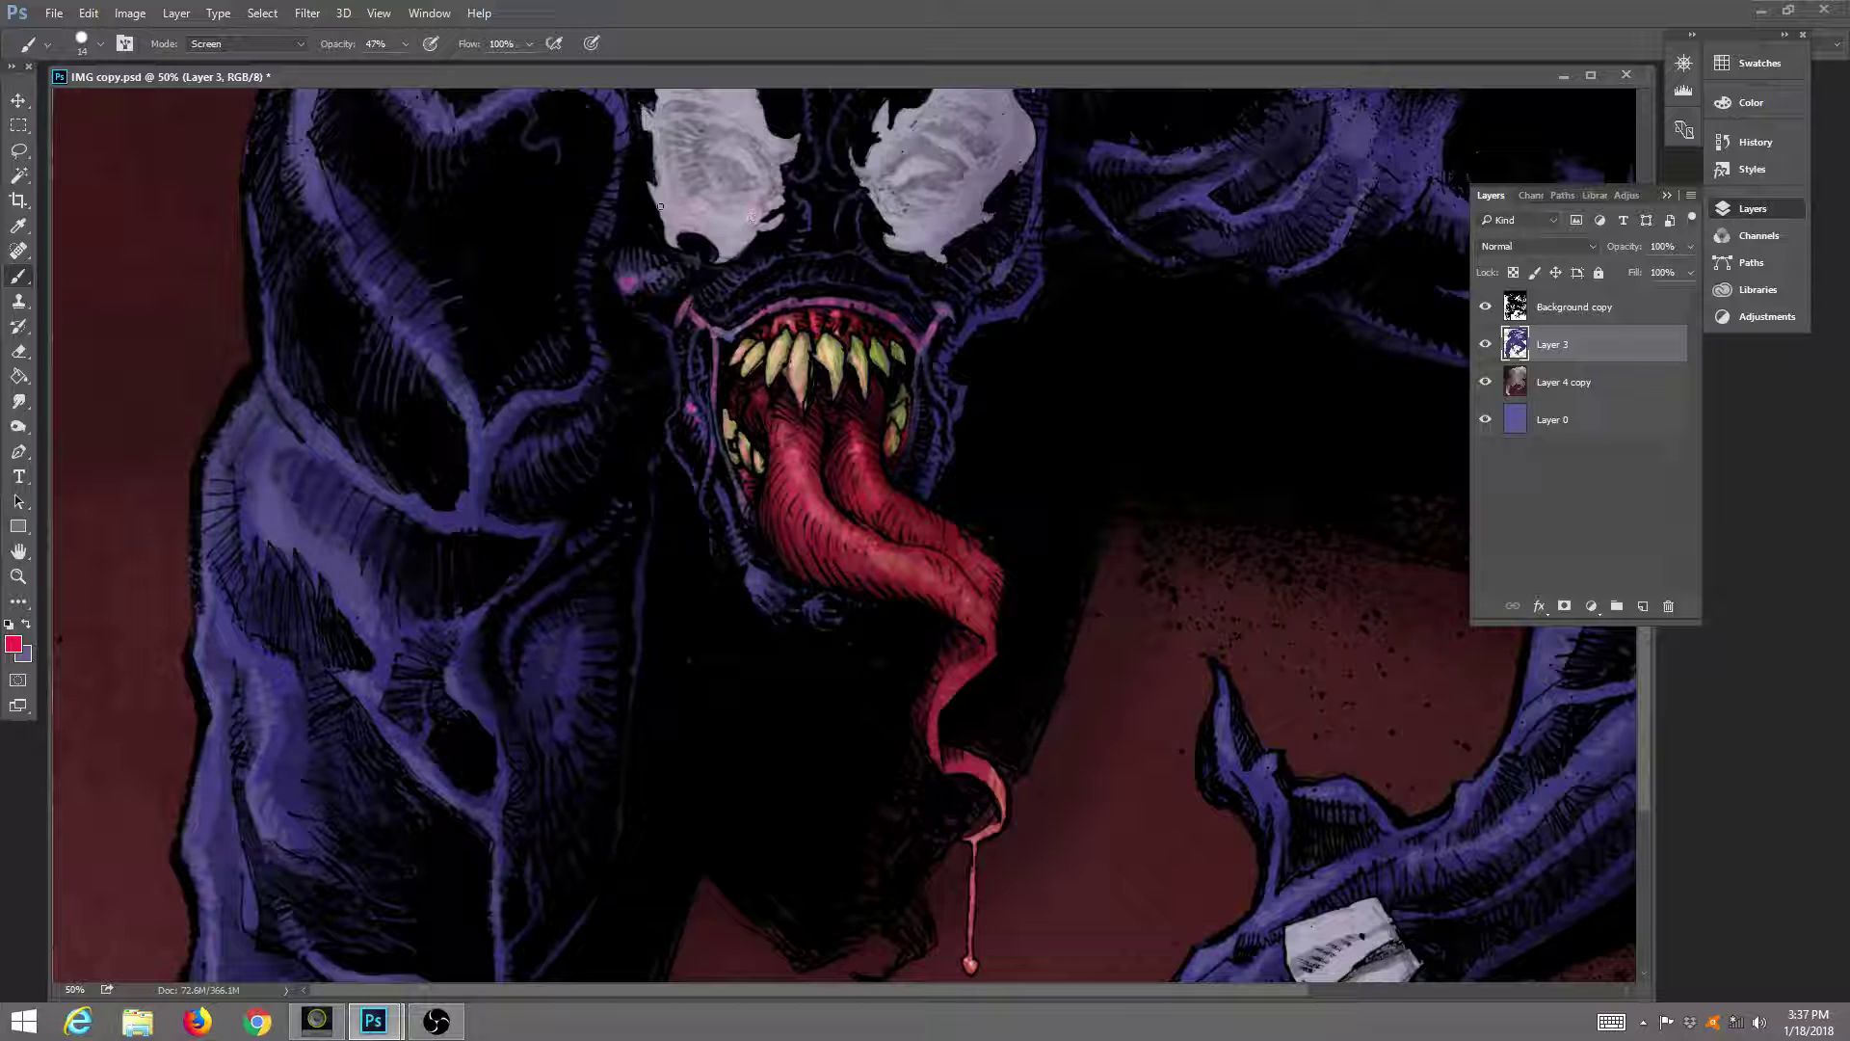
pyautogui.moveTo(655, 198); pyautogui.dragTo(719, 240)
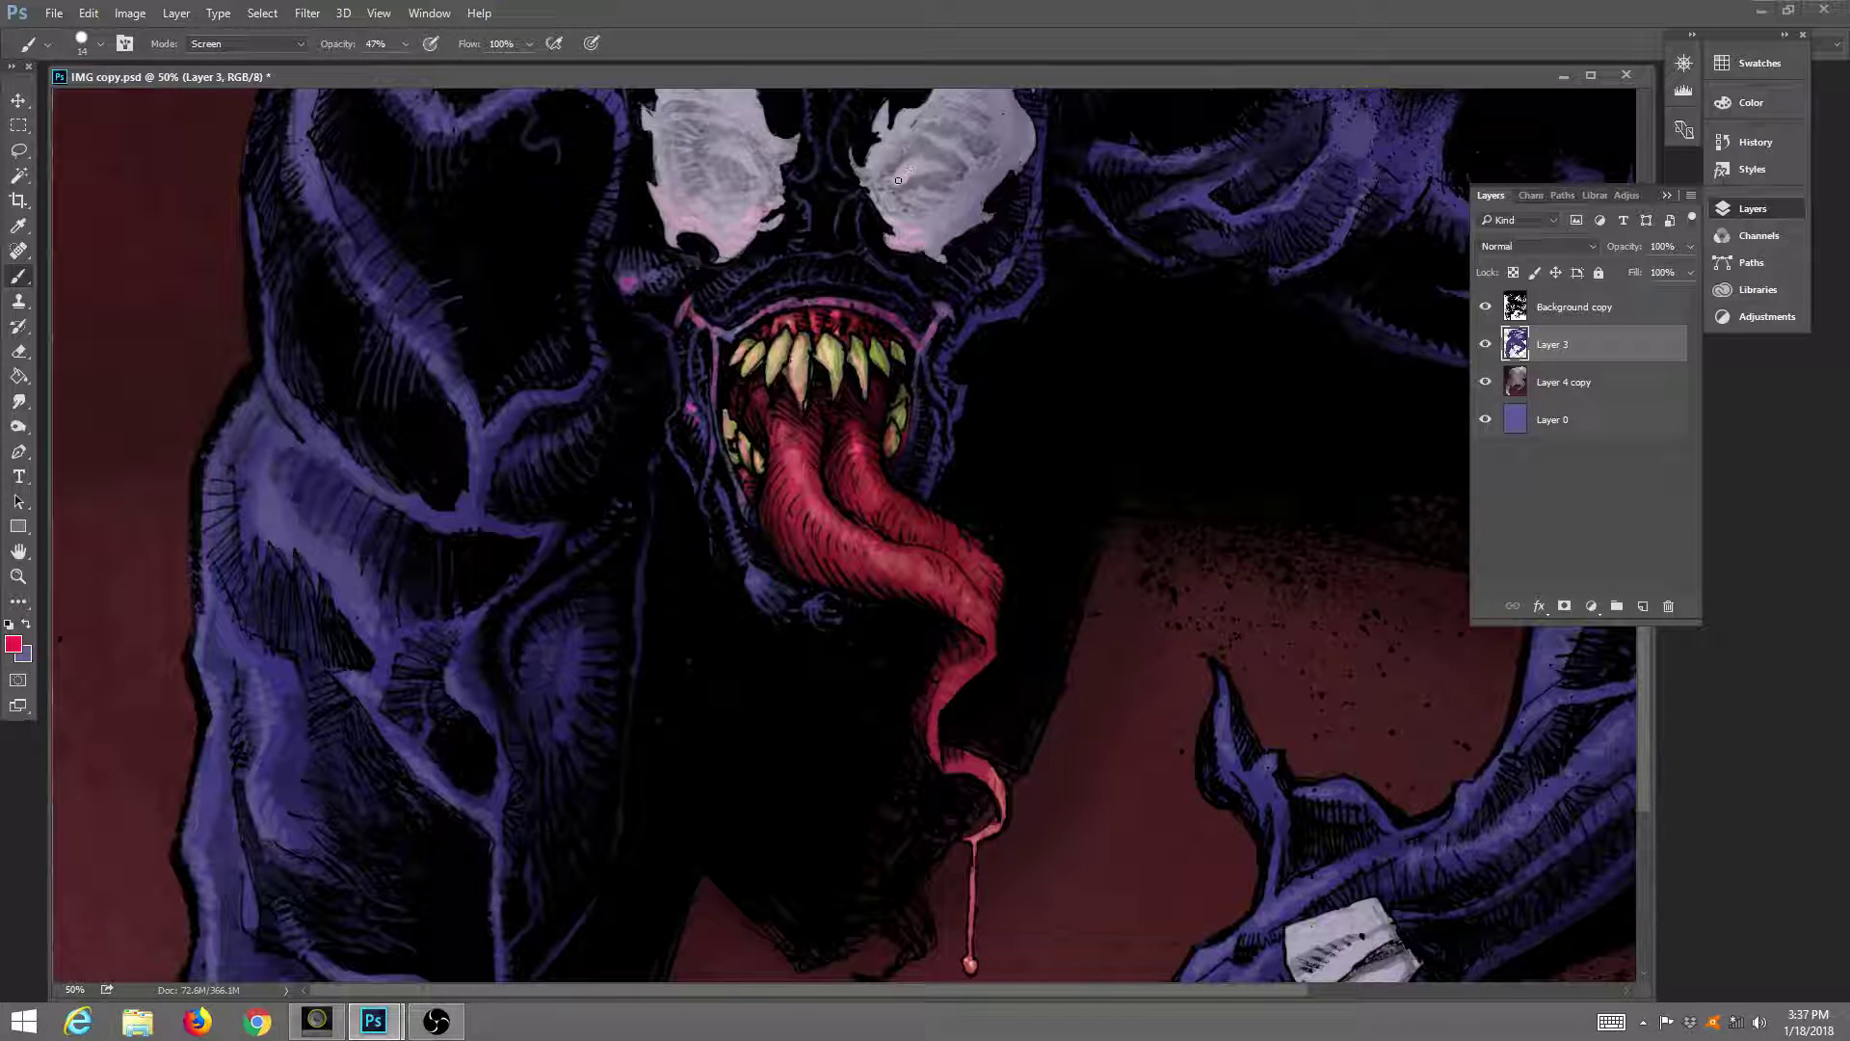
pyautogui.moveTo(899, 180); pyautogui.dragTo(913, 171)
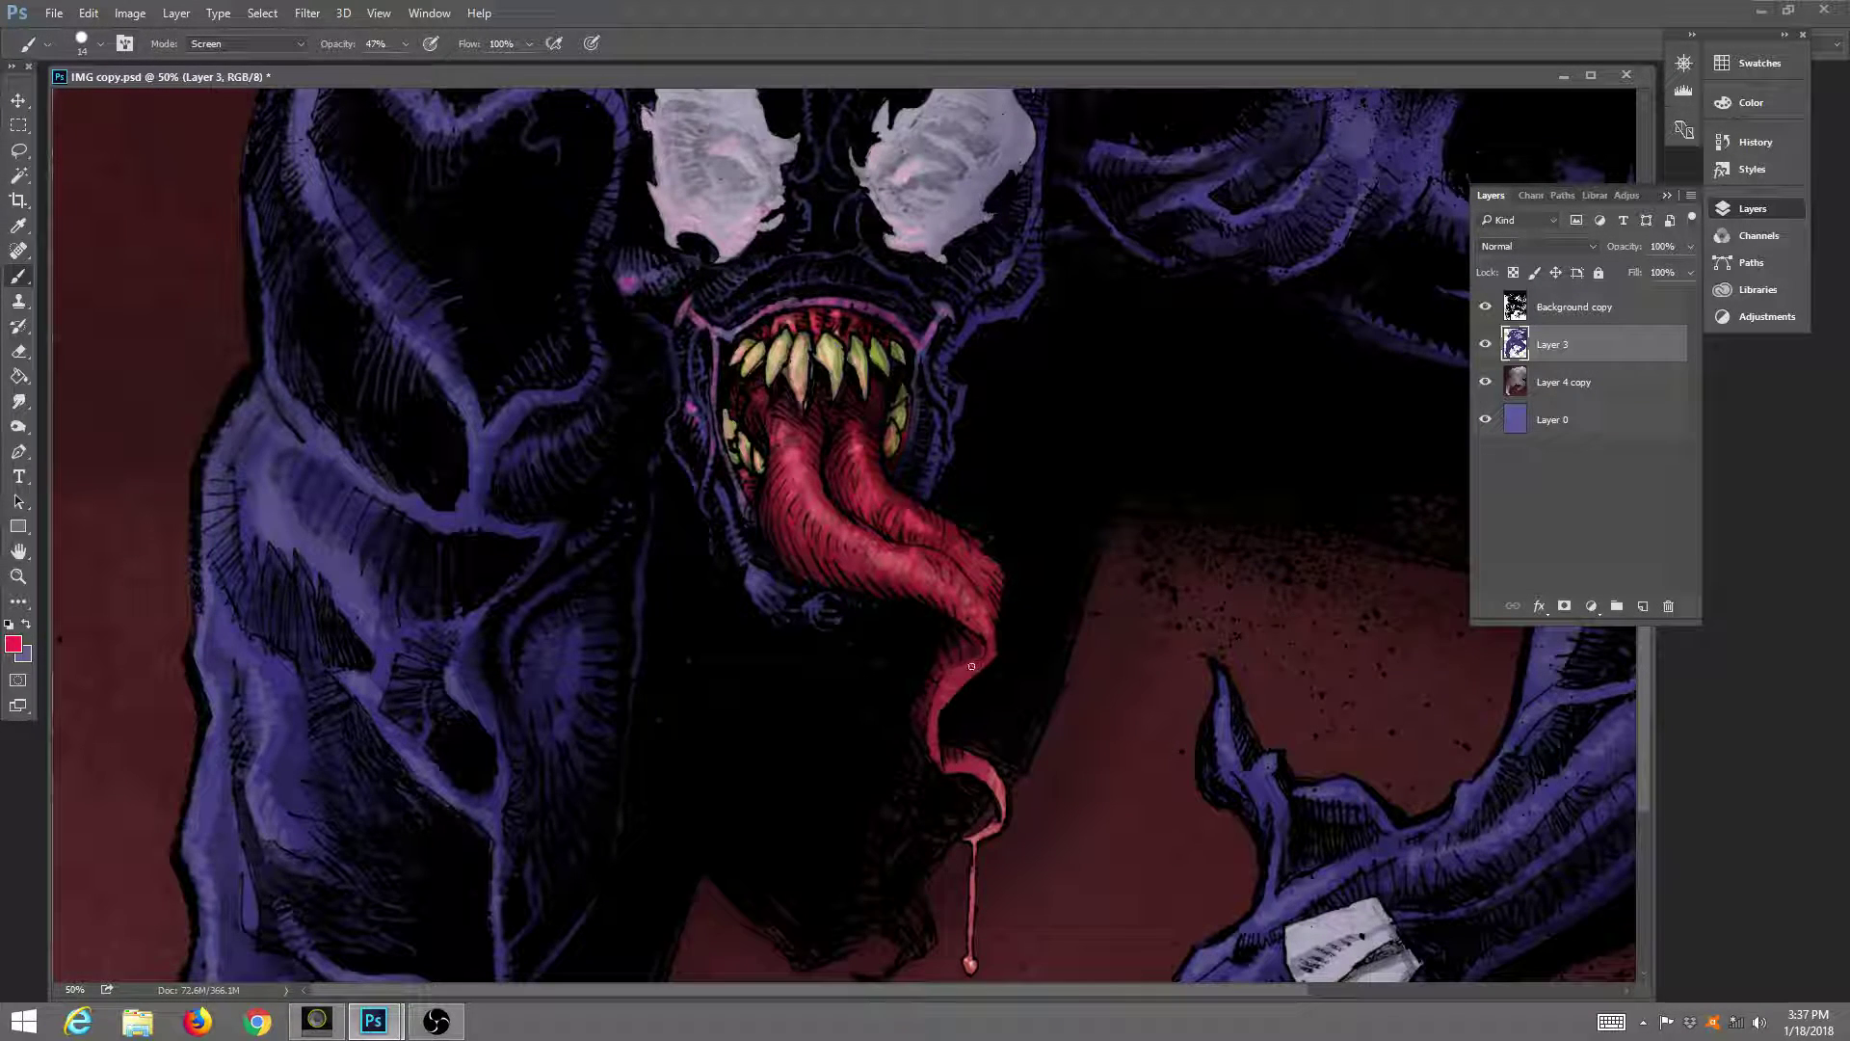
# Zoom to 100% on the mouth and tint the leftmost upper teeth pink.
pyautogui.click(17, 575)
pyautogui.click(800, 445)
pyautogui.click(856, 531)
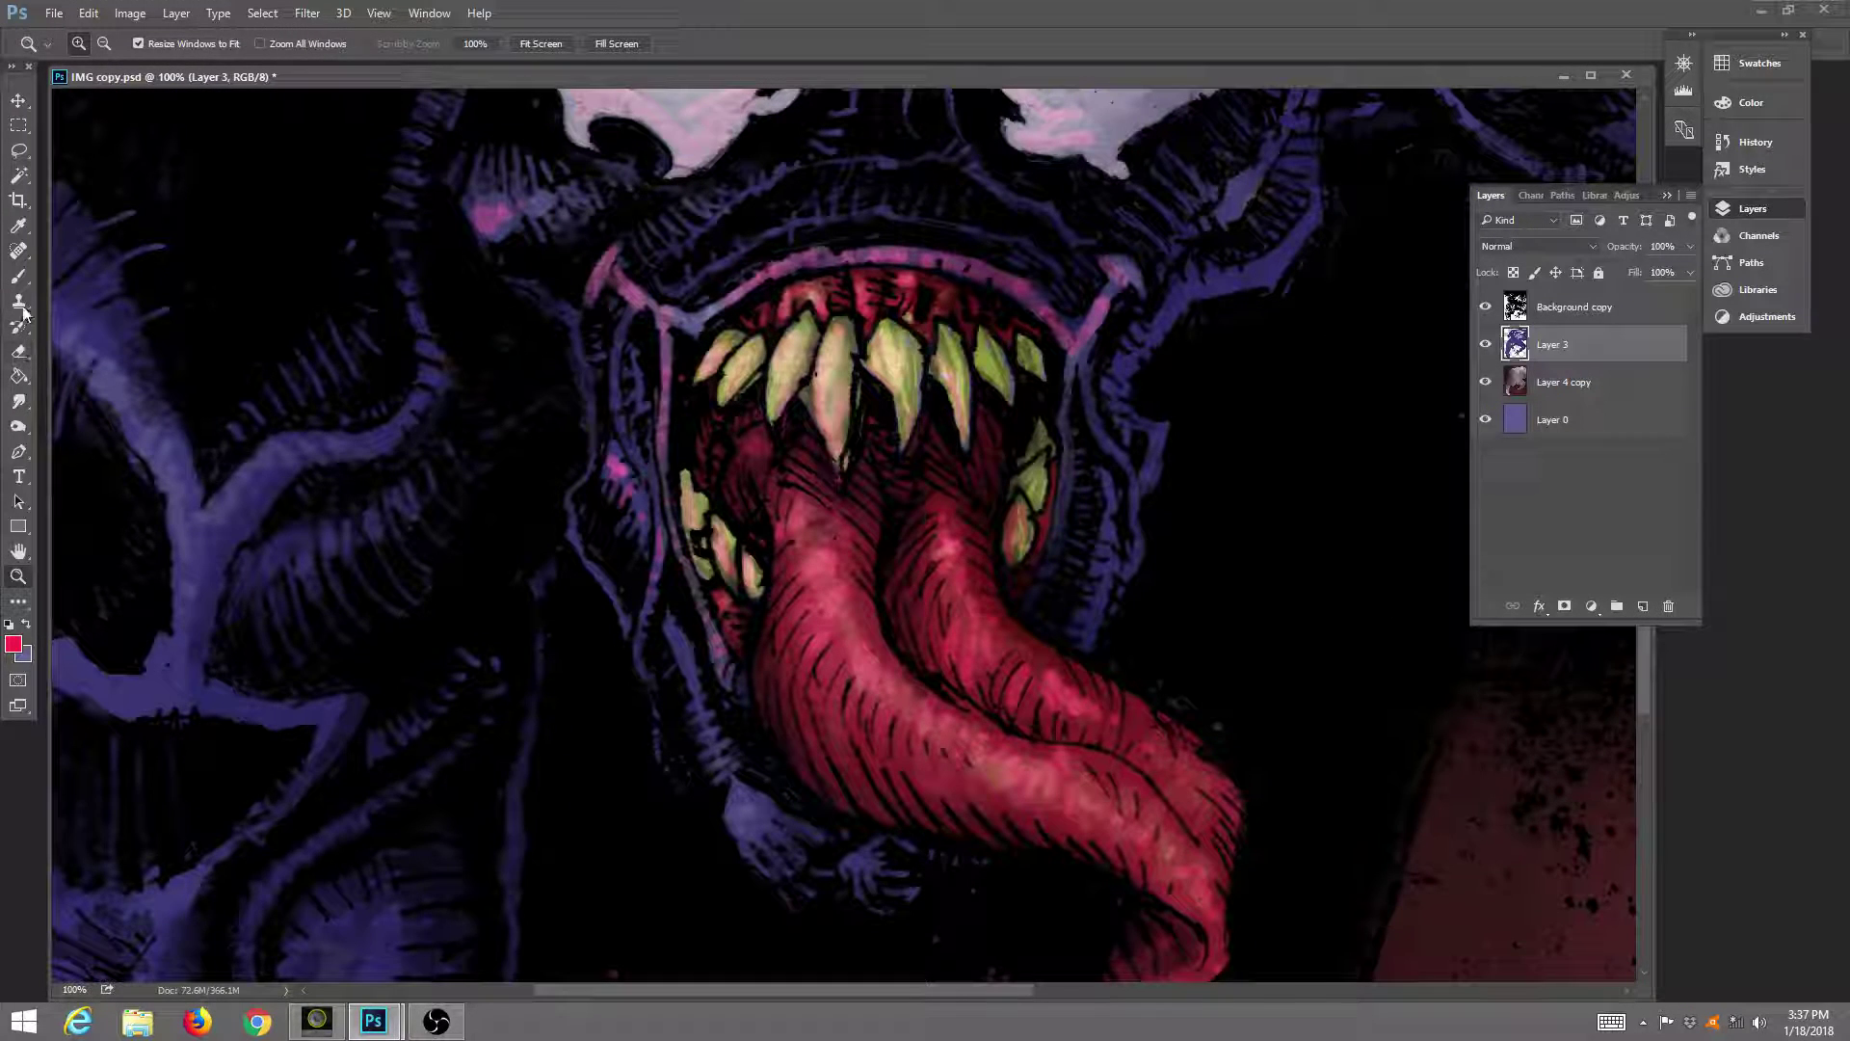
pyautogui.click(18, 276)
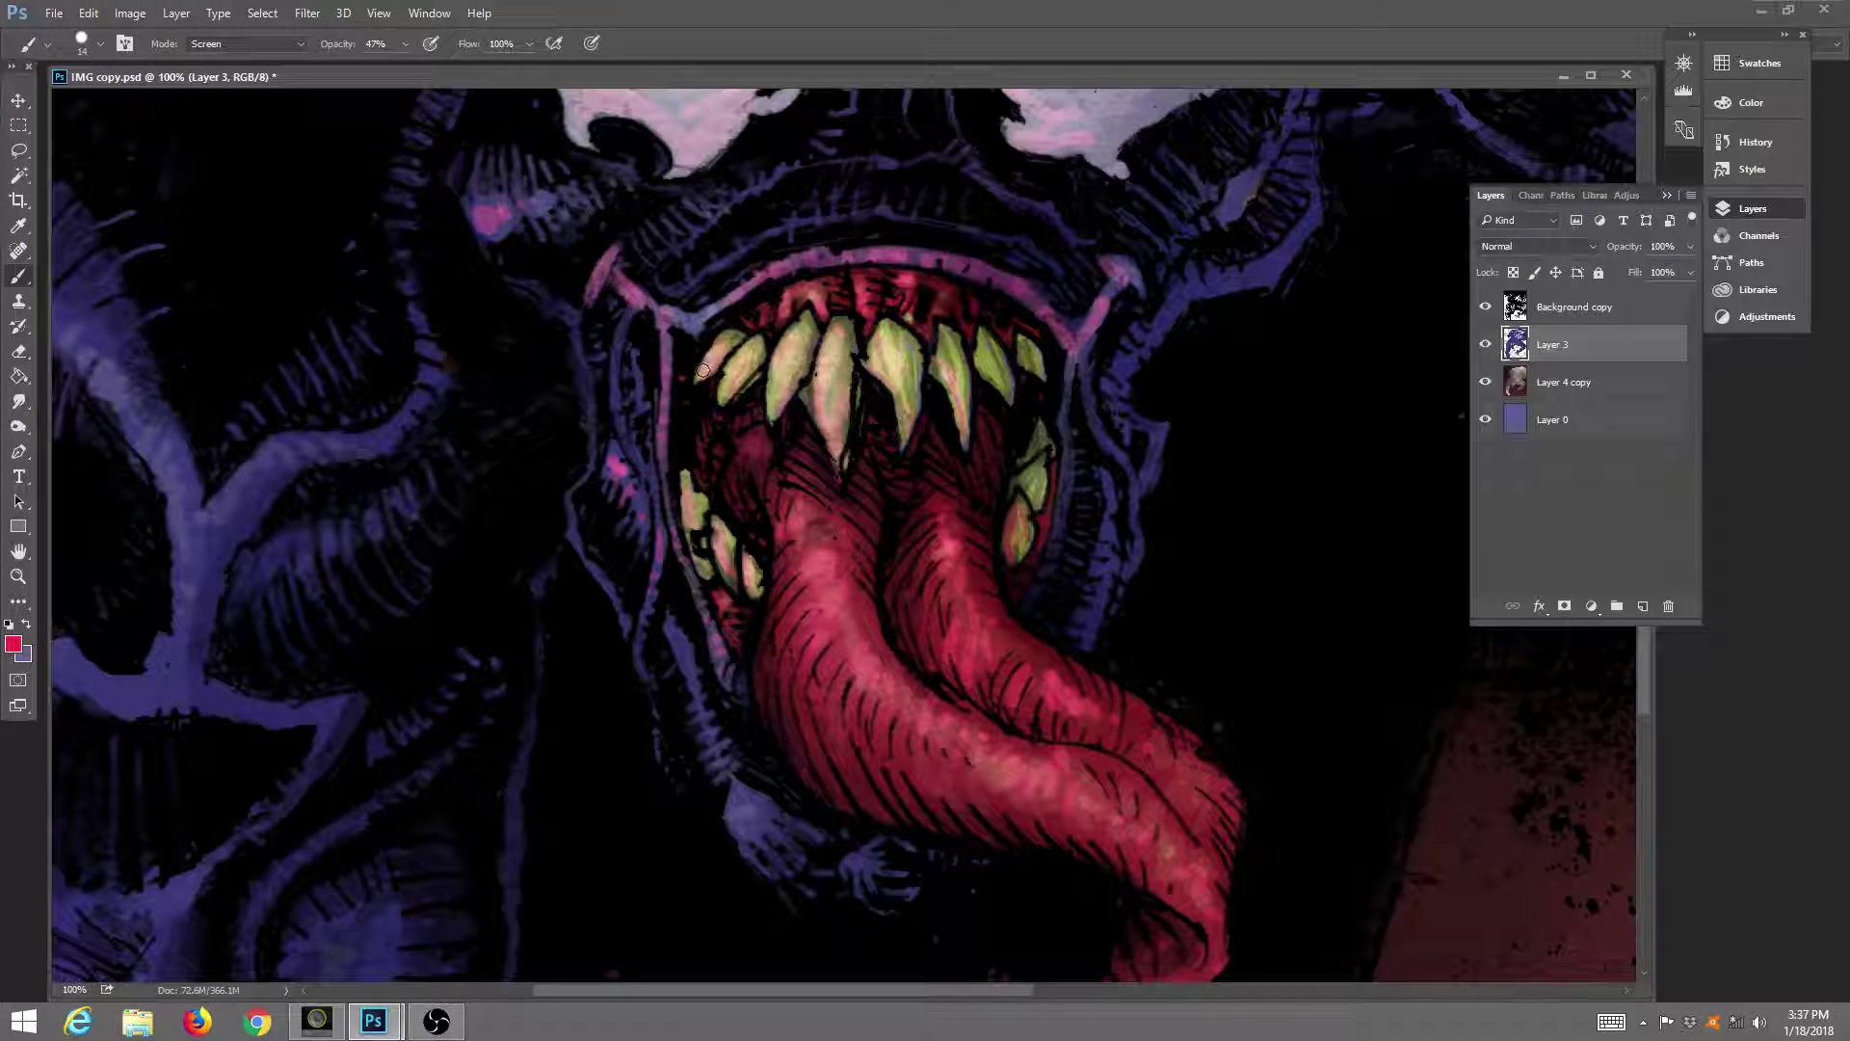
pyautogui.moveTo(704, 370)
pyautogui.mouseDown()
pyautogui.moveTo(712, 351)
pyautogui.moveTo(737, 362)
pyautogui.moveTo(724, 390)
pyautogui.moveTo(733, 371)
pyautogui.mouseUp()
# On Background copy at 25% opacity, redden the tooth gaps and lighten the teeth and tongue.
pyautogui.click(1580, 310)
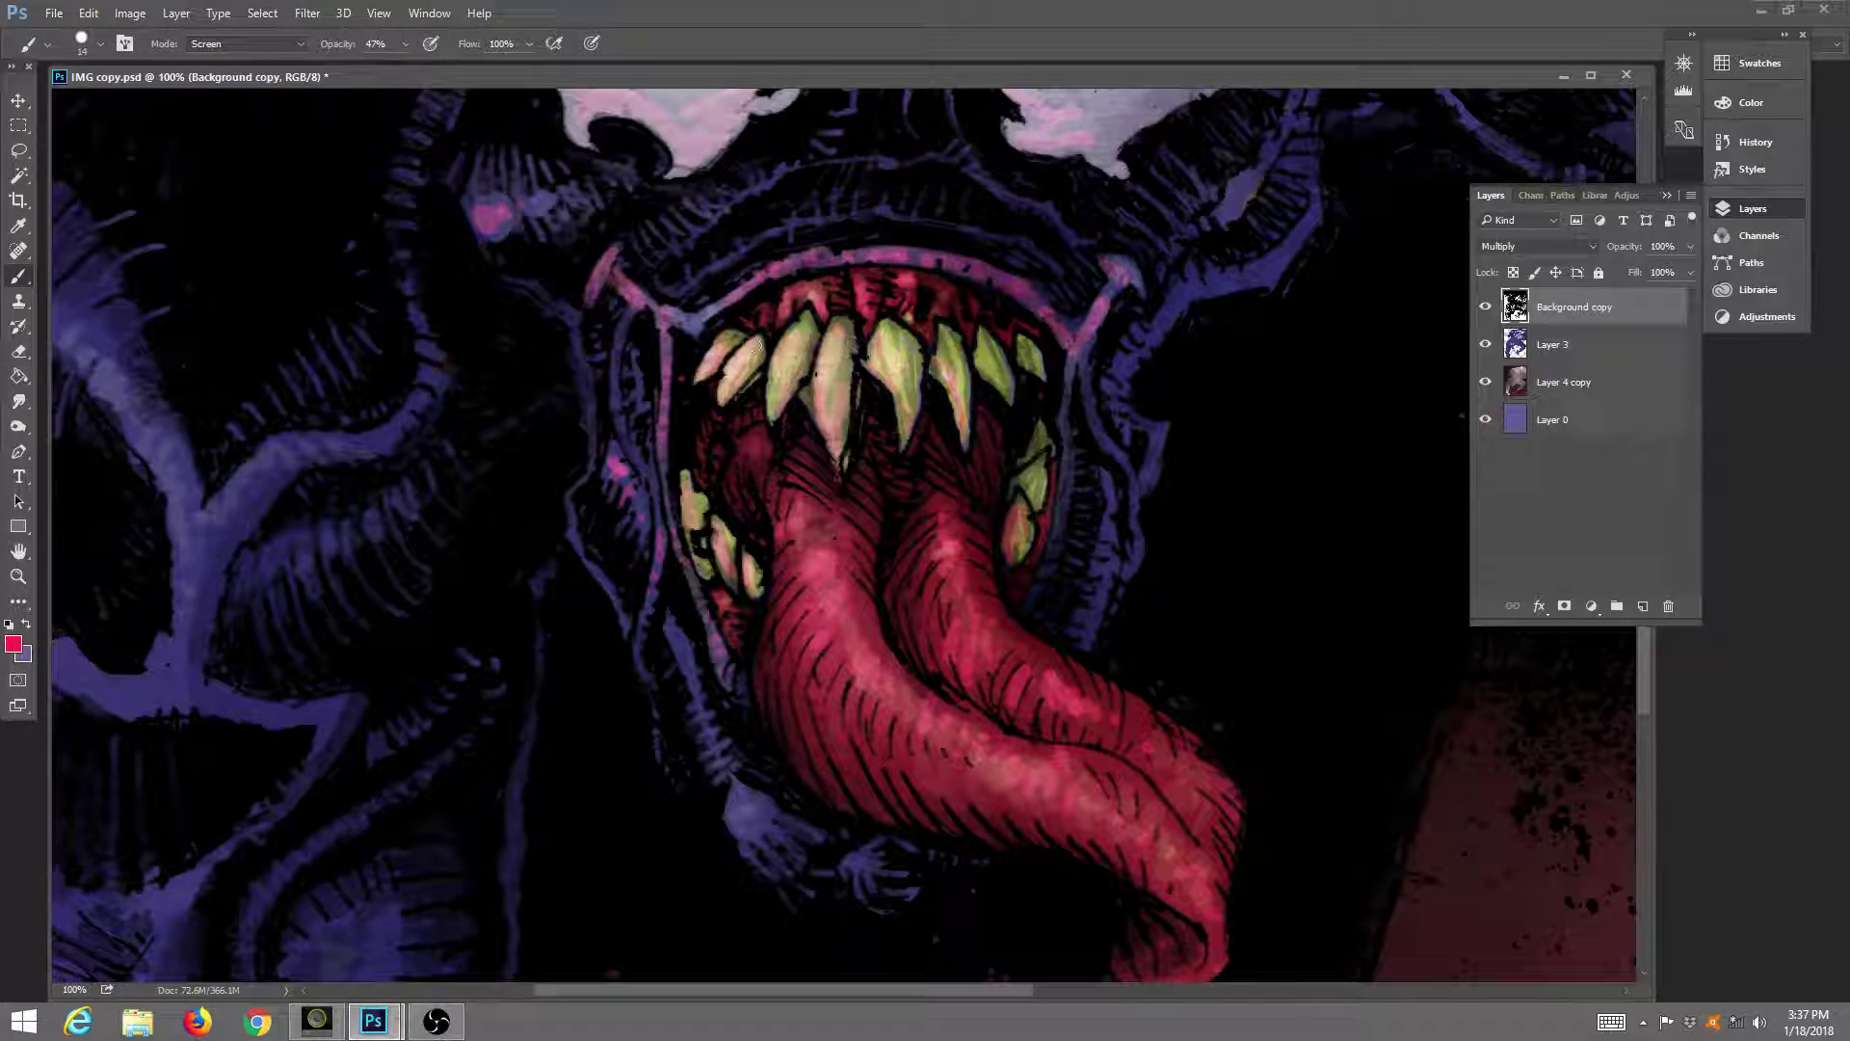
pyautogui.click(403, 43)
pyautogui.moveTo(405, 67); pyautogui.dragTo(384, 65)
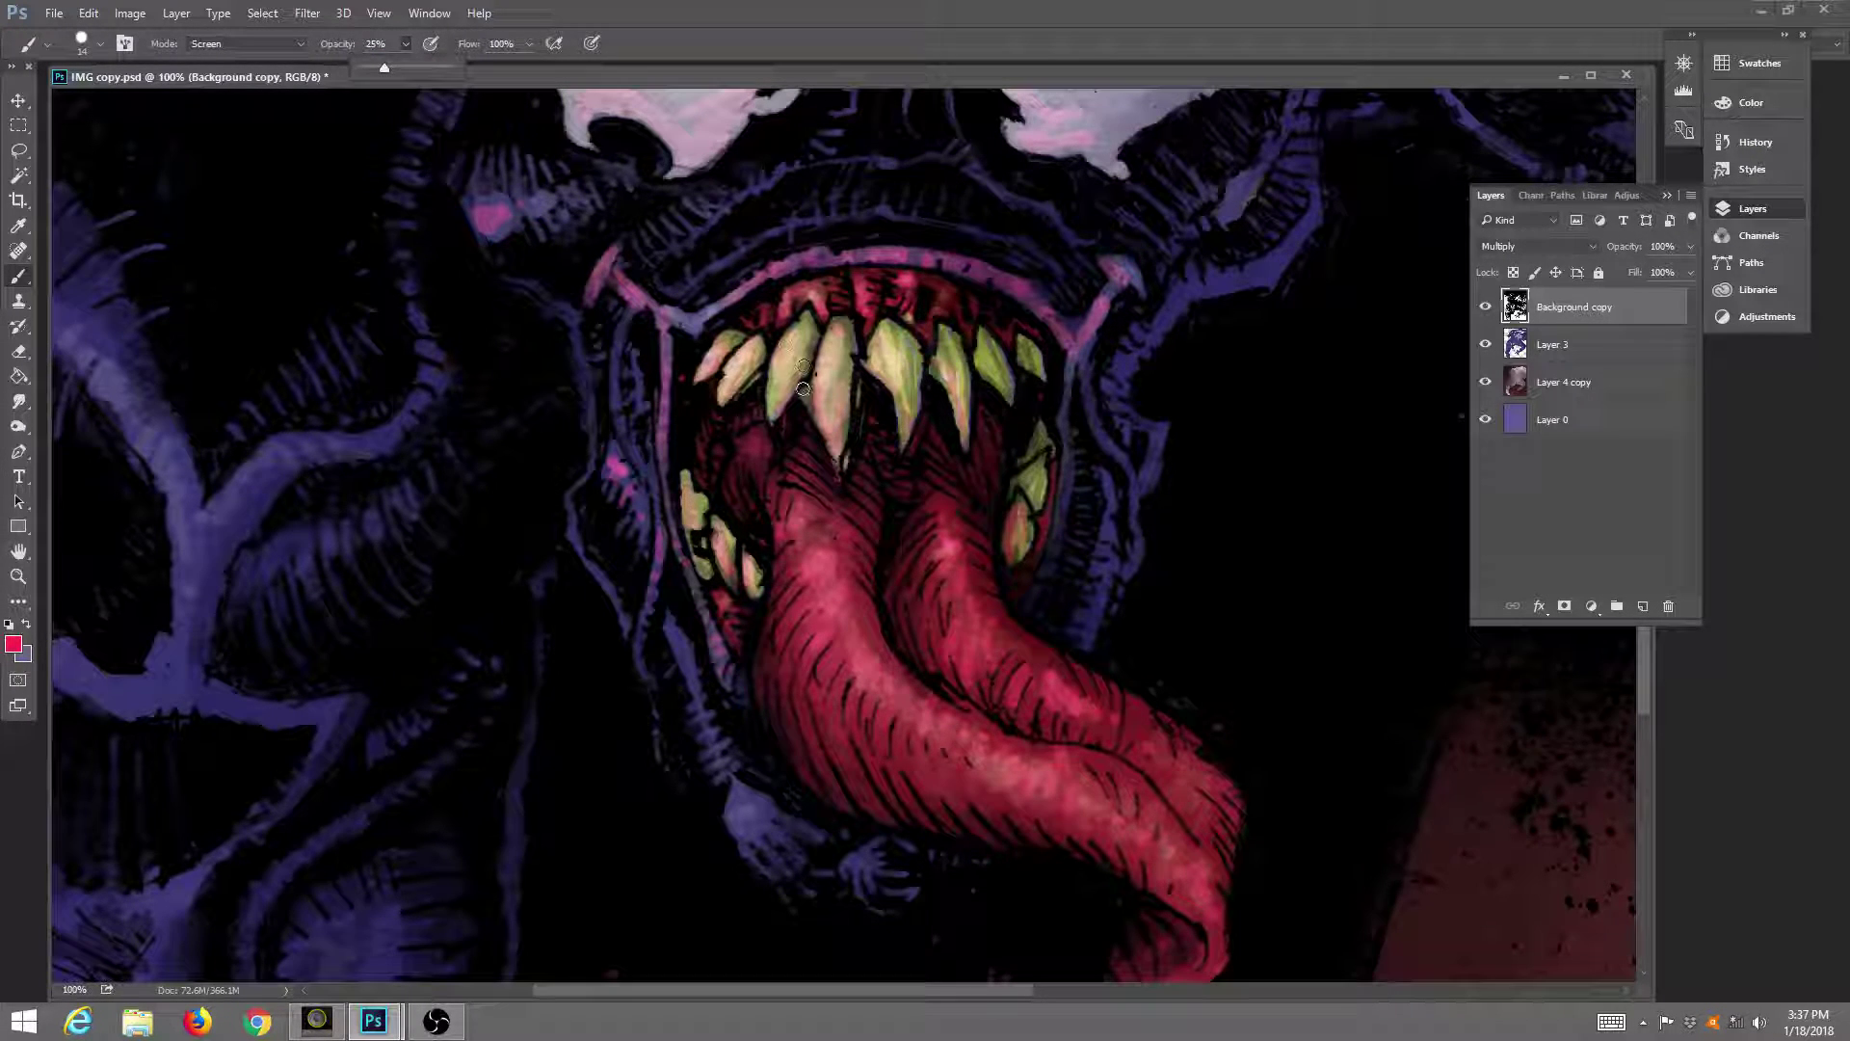
pyautogui.click(730, 362)
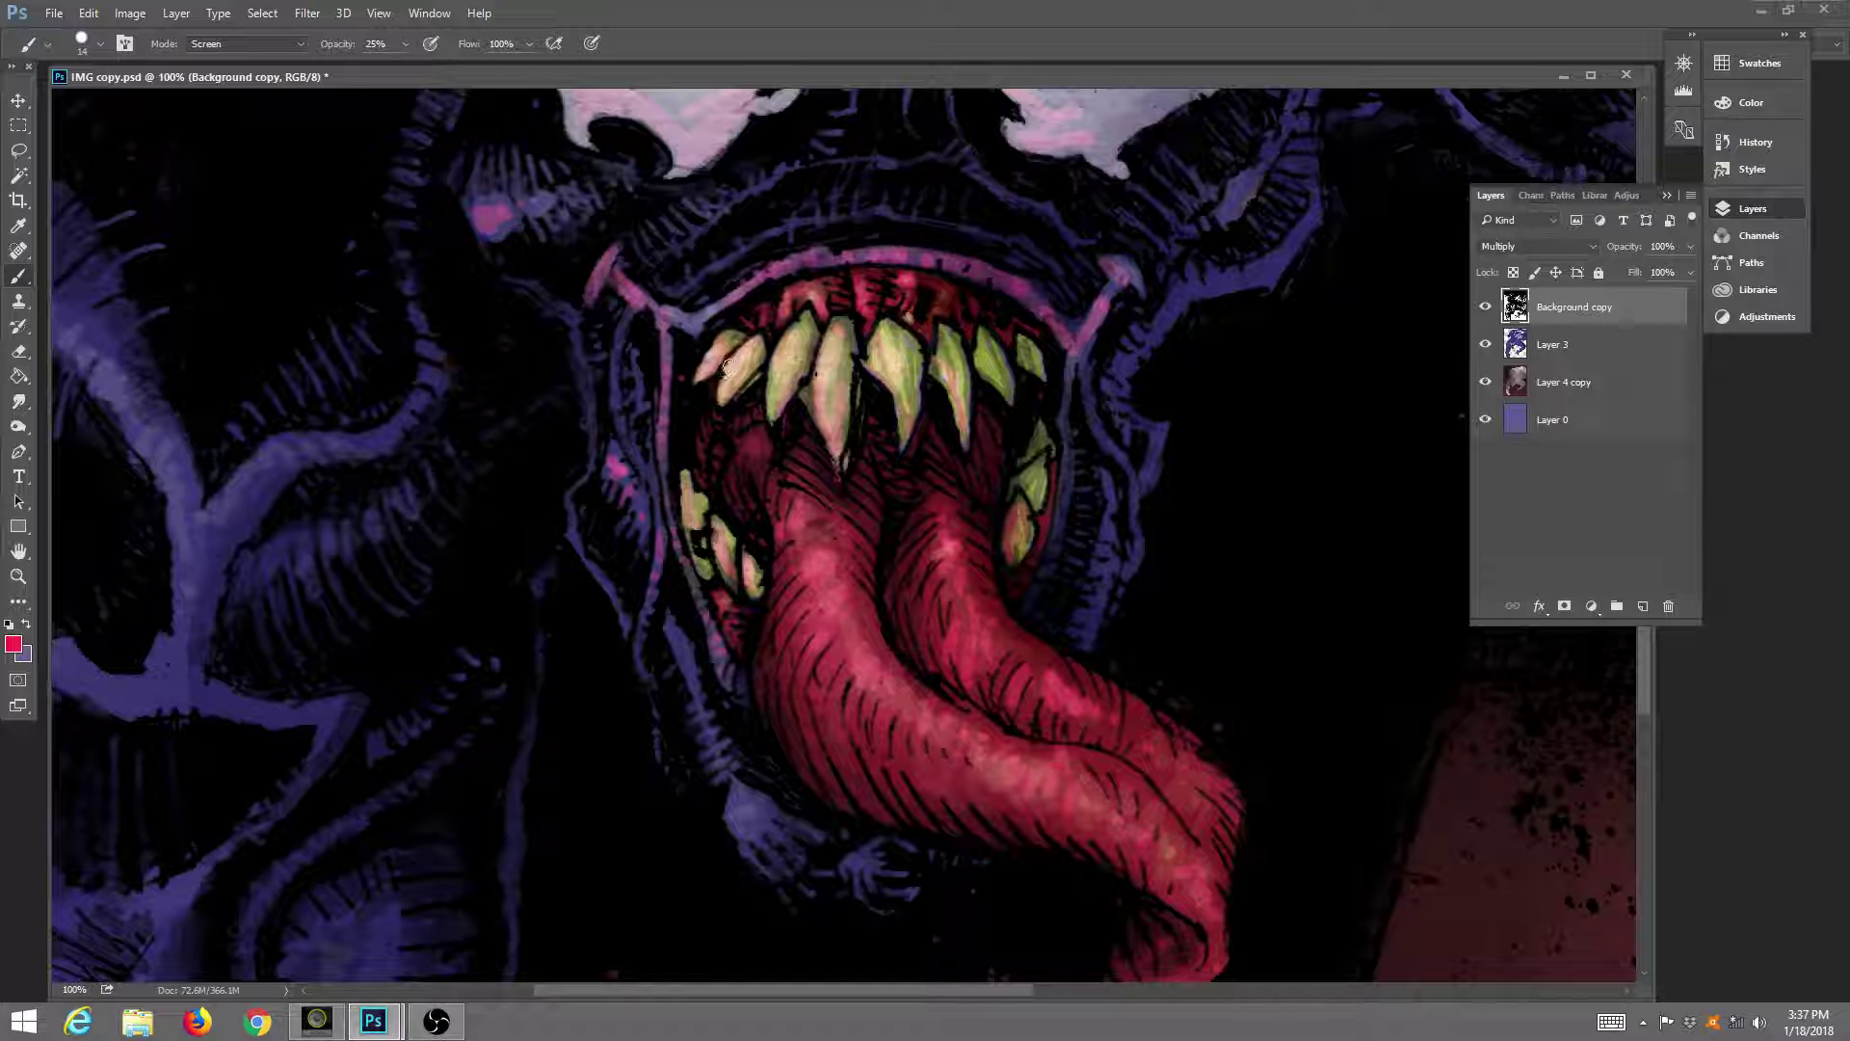
pyautogui.moveTo(729, 369)
pyautogui.mouseDown()
pyautogui.moveTo(779, 336)
pyautogui.moveTo(769, 371)
pyautogui.moveTo(838, 341)
pyautogui.mouseUp()
pyautogui.moveTo(701, 532)
pyautogui.mouseDown()
pyautogui.moveTo(701, 557)
pyautogui.moveTo(719, 532)
pyautogui.moveTo(724, 575)
pyautogui.moveTo(741, 554)
pyautogui.mouseUp()
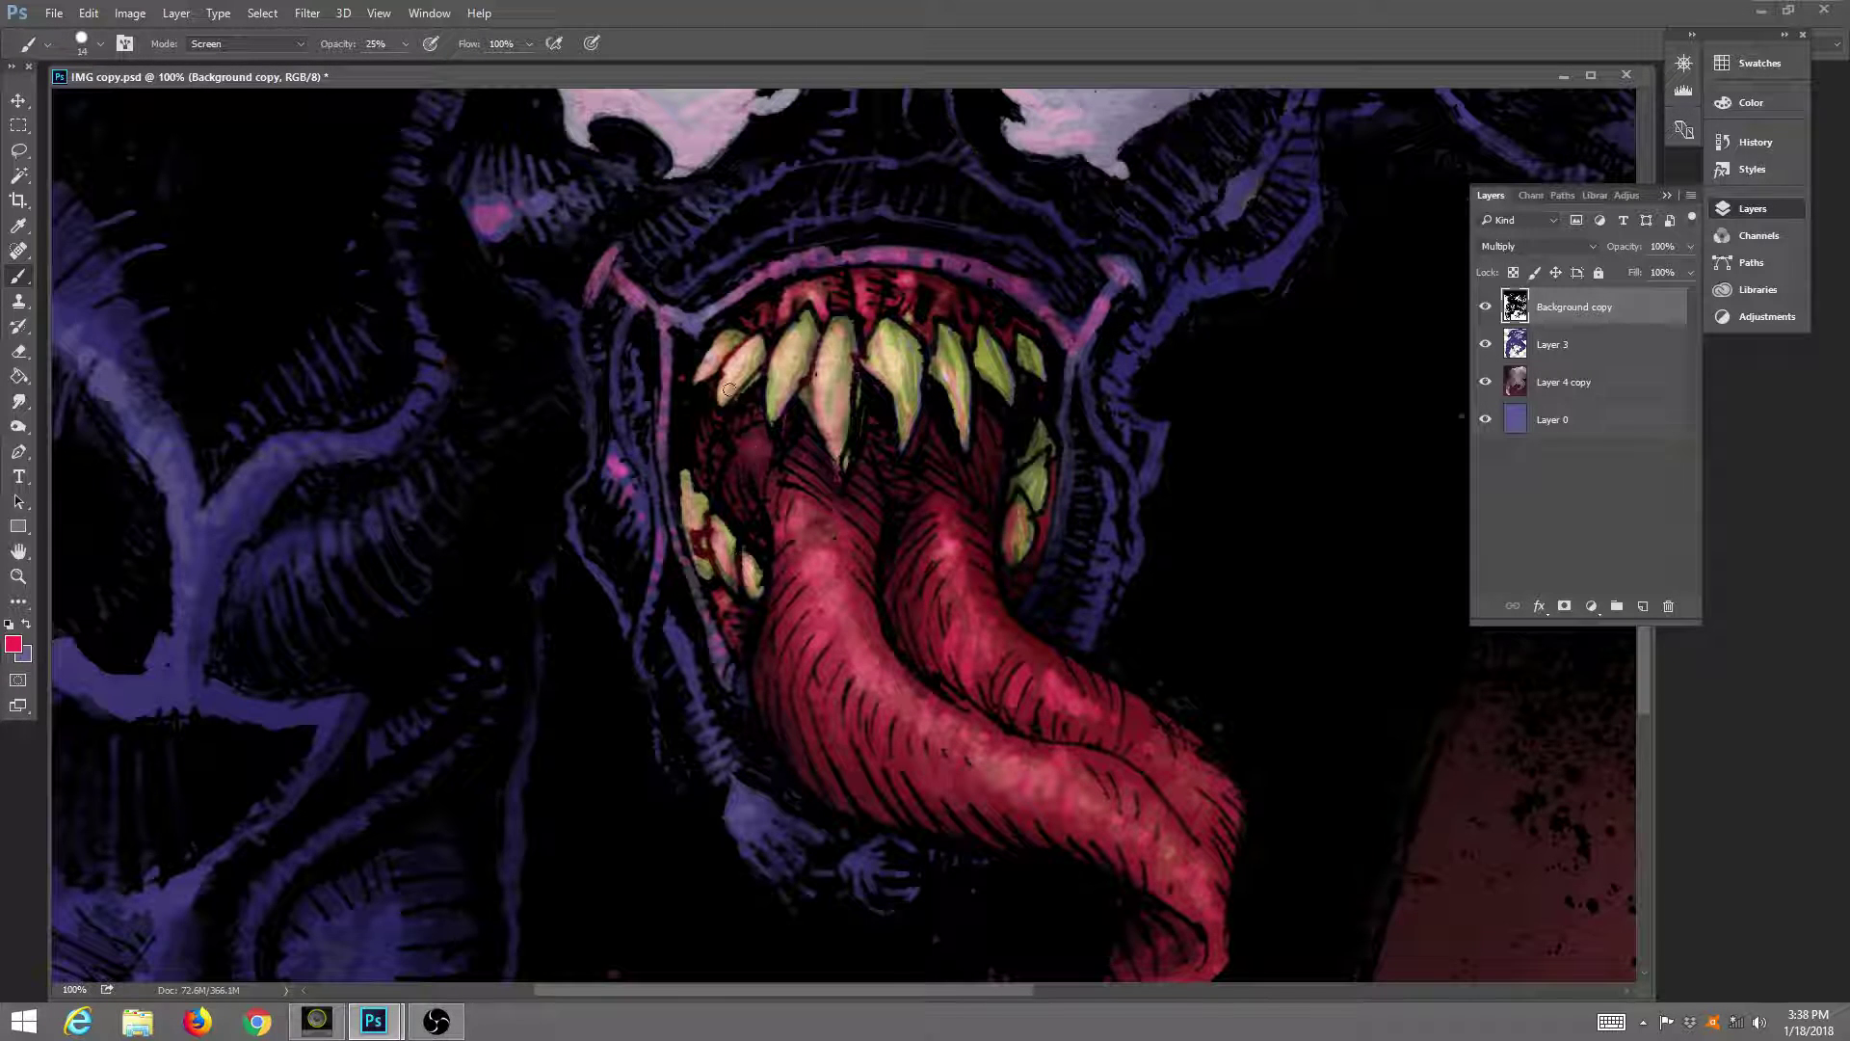
pyautogui.moveTo(730, 390)
pyautogui.mouseDown()
pyautogui.moveTo(752, 346)
pyautogui.moveTo(785, 334)
pyautogui.moveTo(776, 398)
pyautogui.mouseUp()
pyautogui.moveTo(947, 524); pyautogui.dragTo(960, 535)
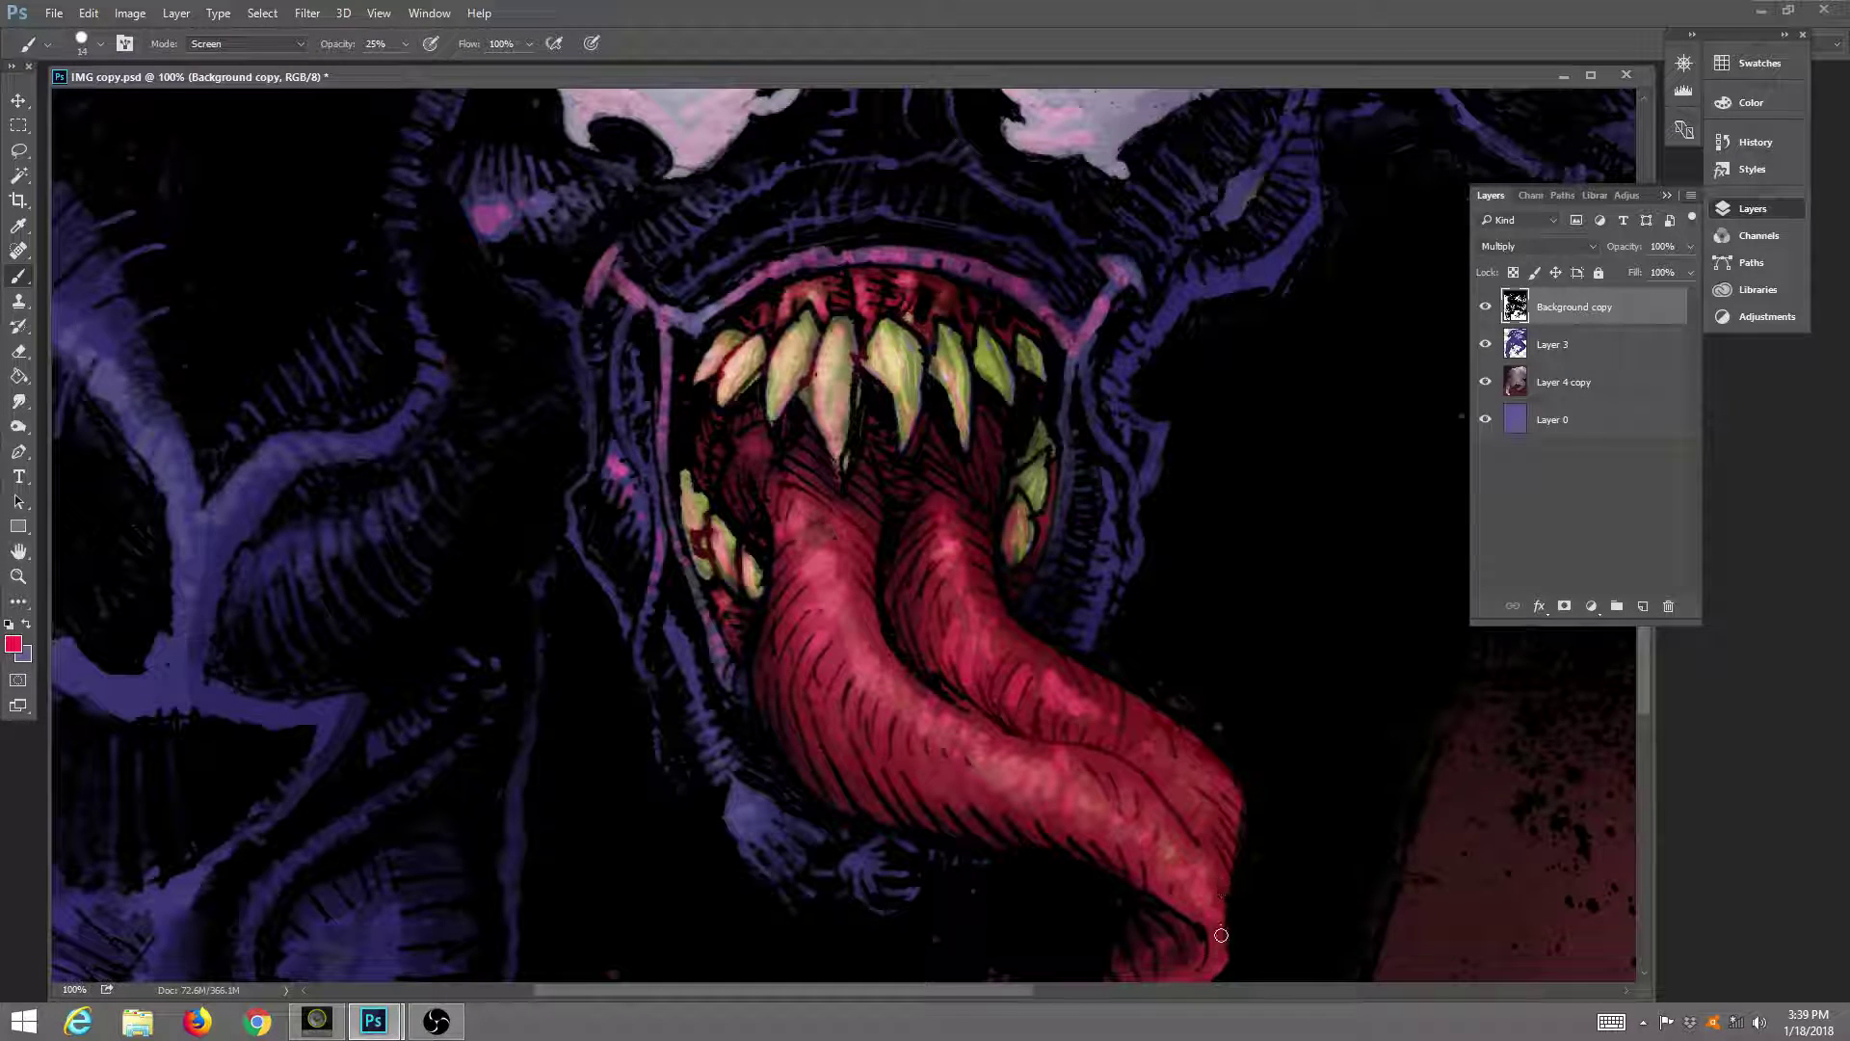
# Brighten the upper gums, lower-left gum and lower-right tooth, then return to Layer 3.
pyautogui.moveTo(1112, 621); pyautogui.dragTo(1098, 335)
pyautogui.moveTo(1120, 472); pyautogui.dragTo(1107, 386)
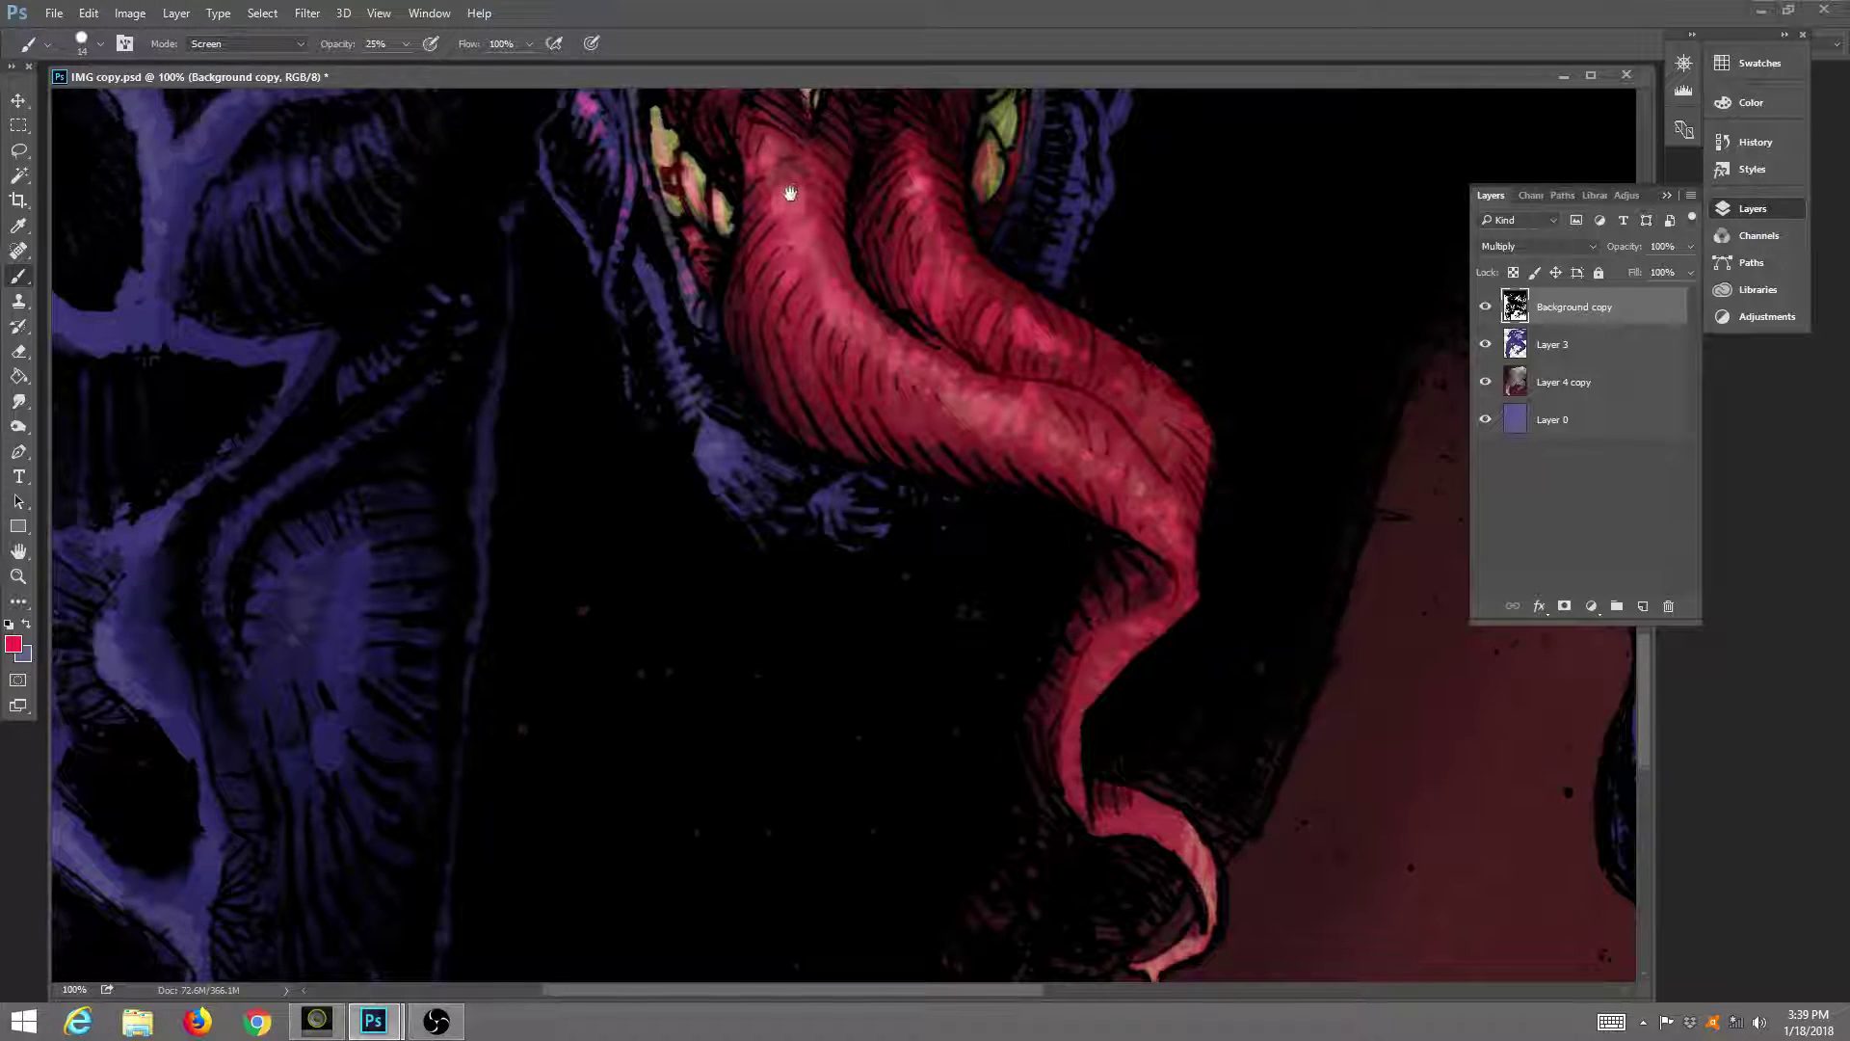
pyautogui.moveTo(790, 193)
pyautogui.mouseDown()
pyautogui.moveTo(824, 368)
pyautogui.moveTo(728, 366)
pyautogui.moveTo(771, 437)
pyautogui.mouseUp()
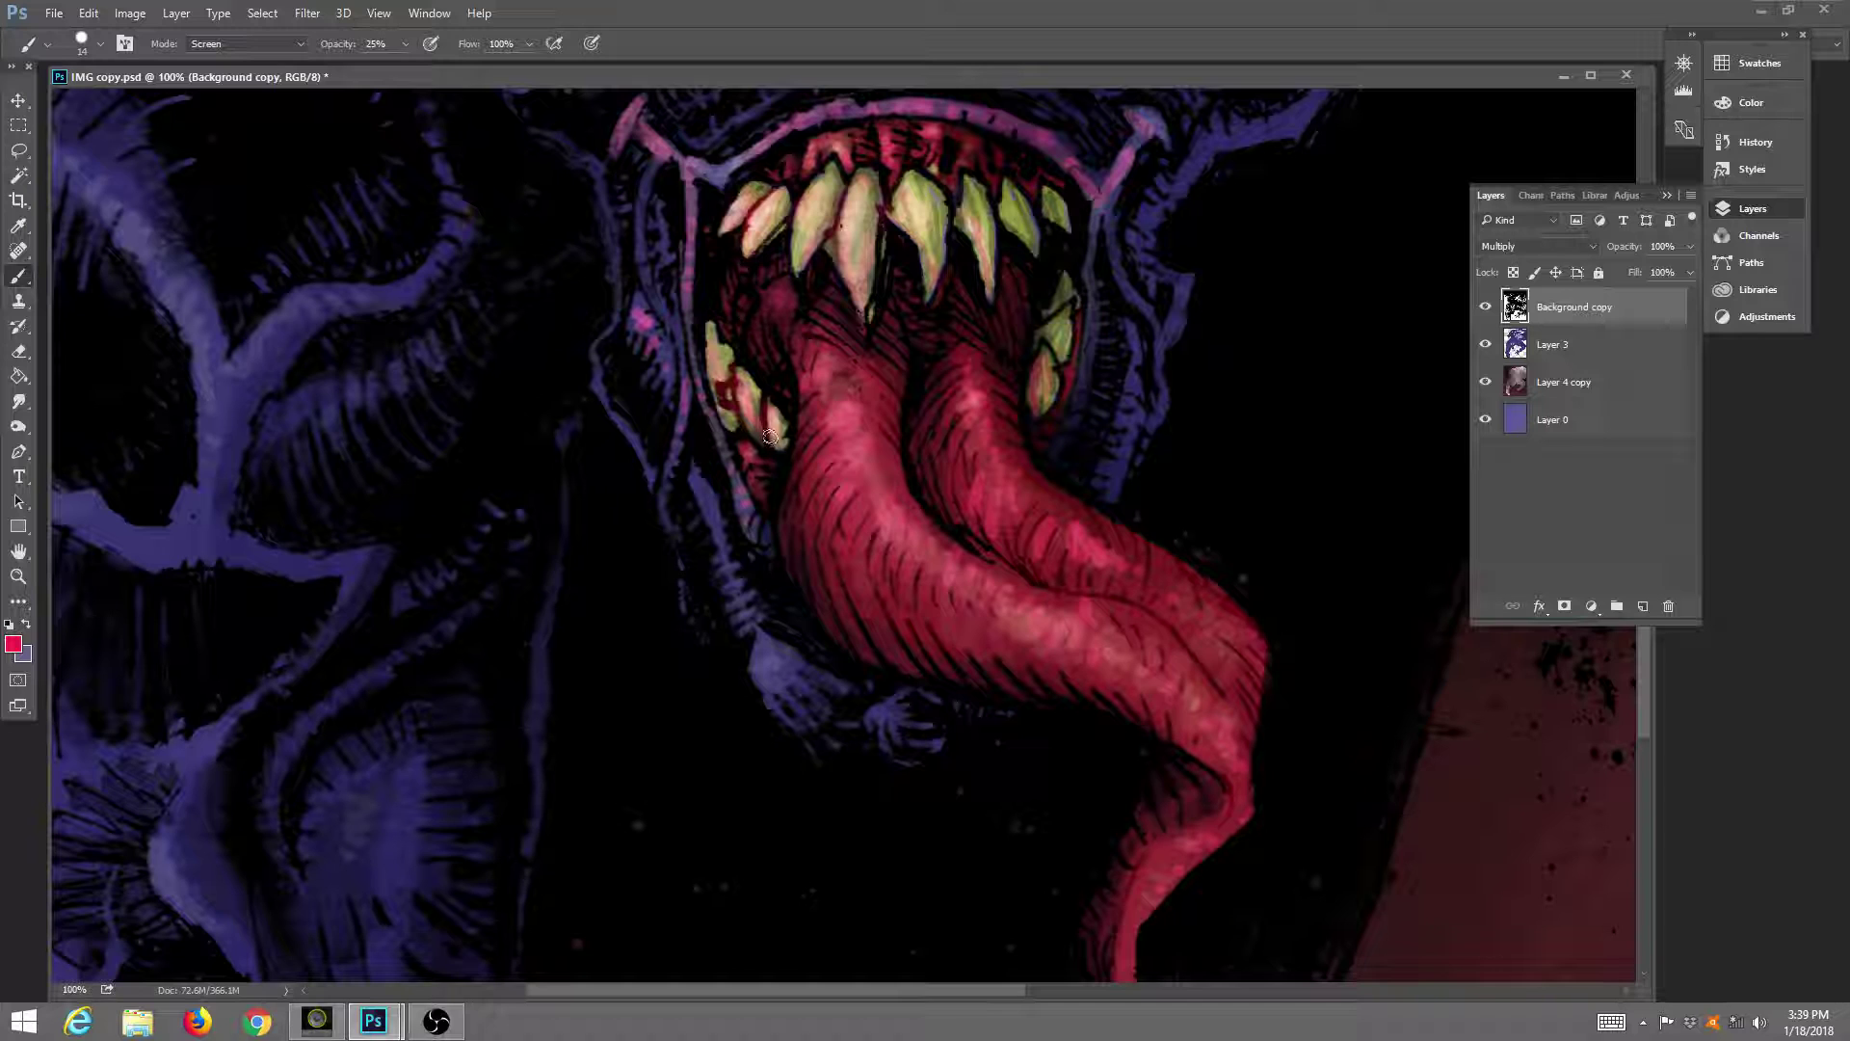
pyautogui.moveTo(832, 269); pyautogui.dragTo(844, 396)
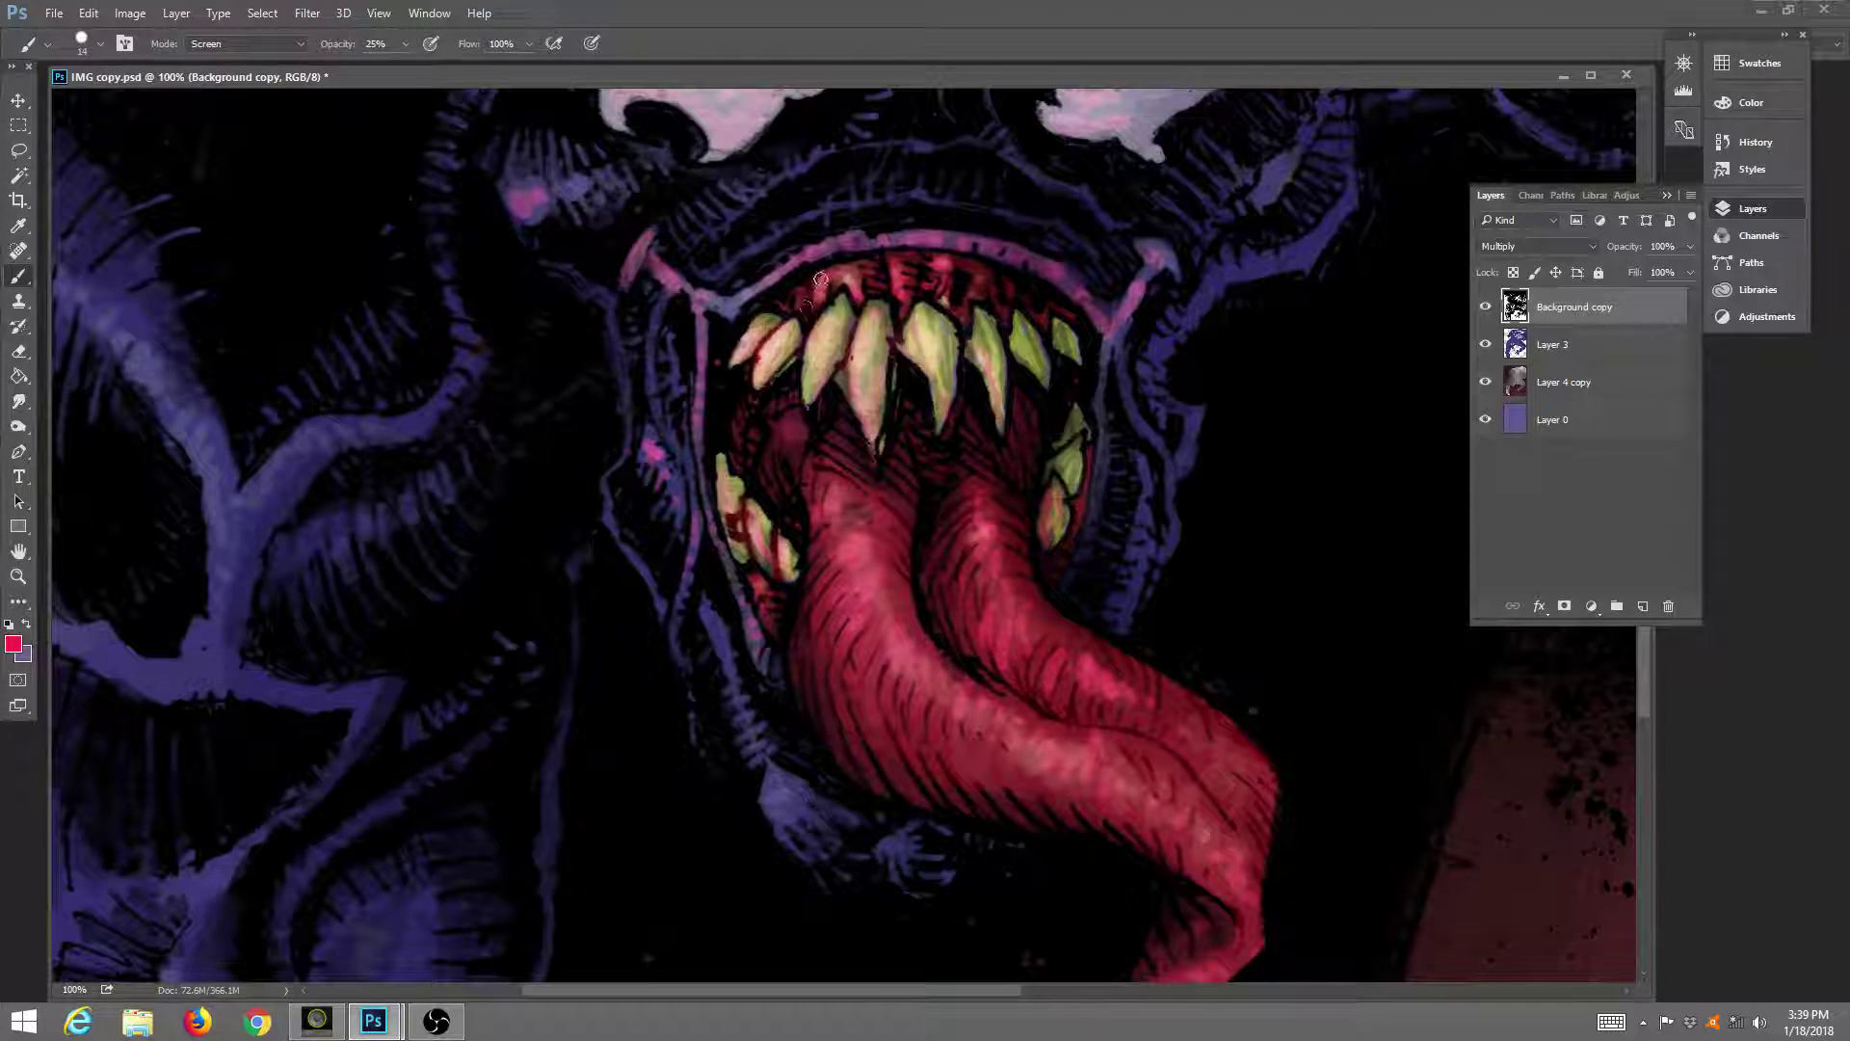
pyautogui.moveTo(820, 279)
pyautogui.mouseDown()
pyautogui.moveTo(868, 267)
pyautogui.moveTo(861, 298)
pyautogui.moveTo(872, 267)
pyautogui.moveTo(880, 289)
pyautogui.moveTo(880, 266)
pyautogui.moveTo(856, 267)
pyautogui.moveTo(945, 266)
pyautogui.moveTo(912, 266)
pyautogui.moveTo(906, 293)
pyautogui.moveTo(913, 263)
pyautogui.moveTo(908, 300)
pyautogui.moveTo(909, 264)
pyautogui.moveTo(915, 295)
pyautogui.moveTo(926, 260)
pyautogui.moveTo(927, 289)
pyautogui.moveTo(934, 262)
pyautogui.moveTo(919, 287)
pyautogui.moveTo(968, 264)
pyautogui.moveTo(964, 314)
pyautogui.moveTo(1001, 277)
pyautogui.moveTo(943, 298)
pyautogui.moveTo(884, 261)
pyautogui.moveTo(909, 280)
pyautogui.moveTo(786, 302)
pyautogui.moveTo(834, 282)
pyautogui.mouseUp()
pyautogui.moveTo(756, 589)
pyautogui.mouseDown()
pyautogui.moveTo(784, 618)
pyautogui.moveTo(767, 594)
pyautogui.moveTo(784, 597)
pyautogui.moveTo(782, 620)
pyautogui.moveTo(782, 591)
pyautogui.moveTo(780, 631)
pyautogui.moveTo(747, 572)
pyautogui.moveTo(787, 592)
pyautogui.moveTo(781, 635)
pyautogui.moveTo(757, 587)
pyautogui.mouseUp()
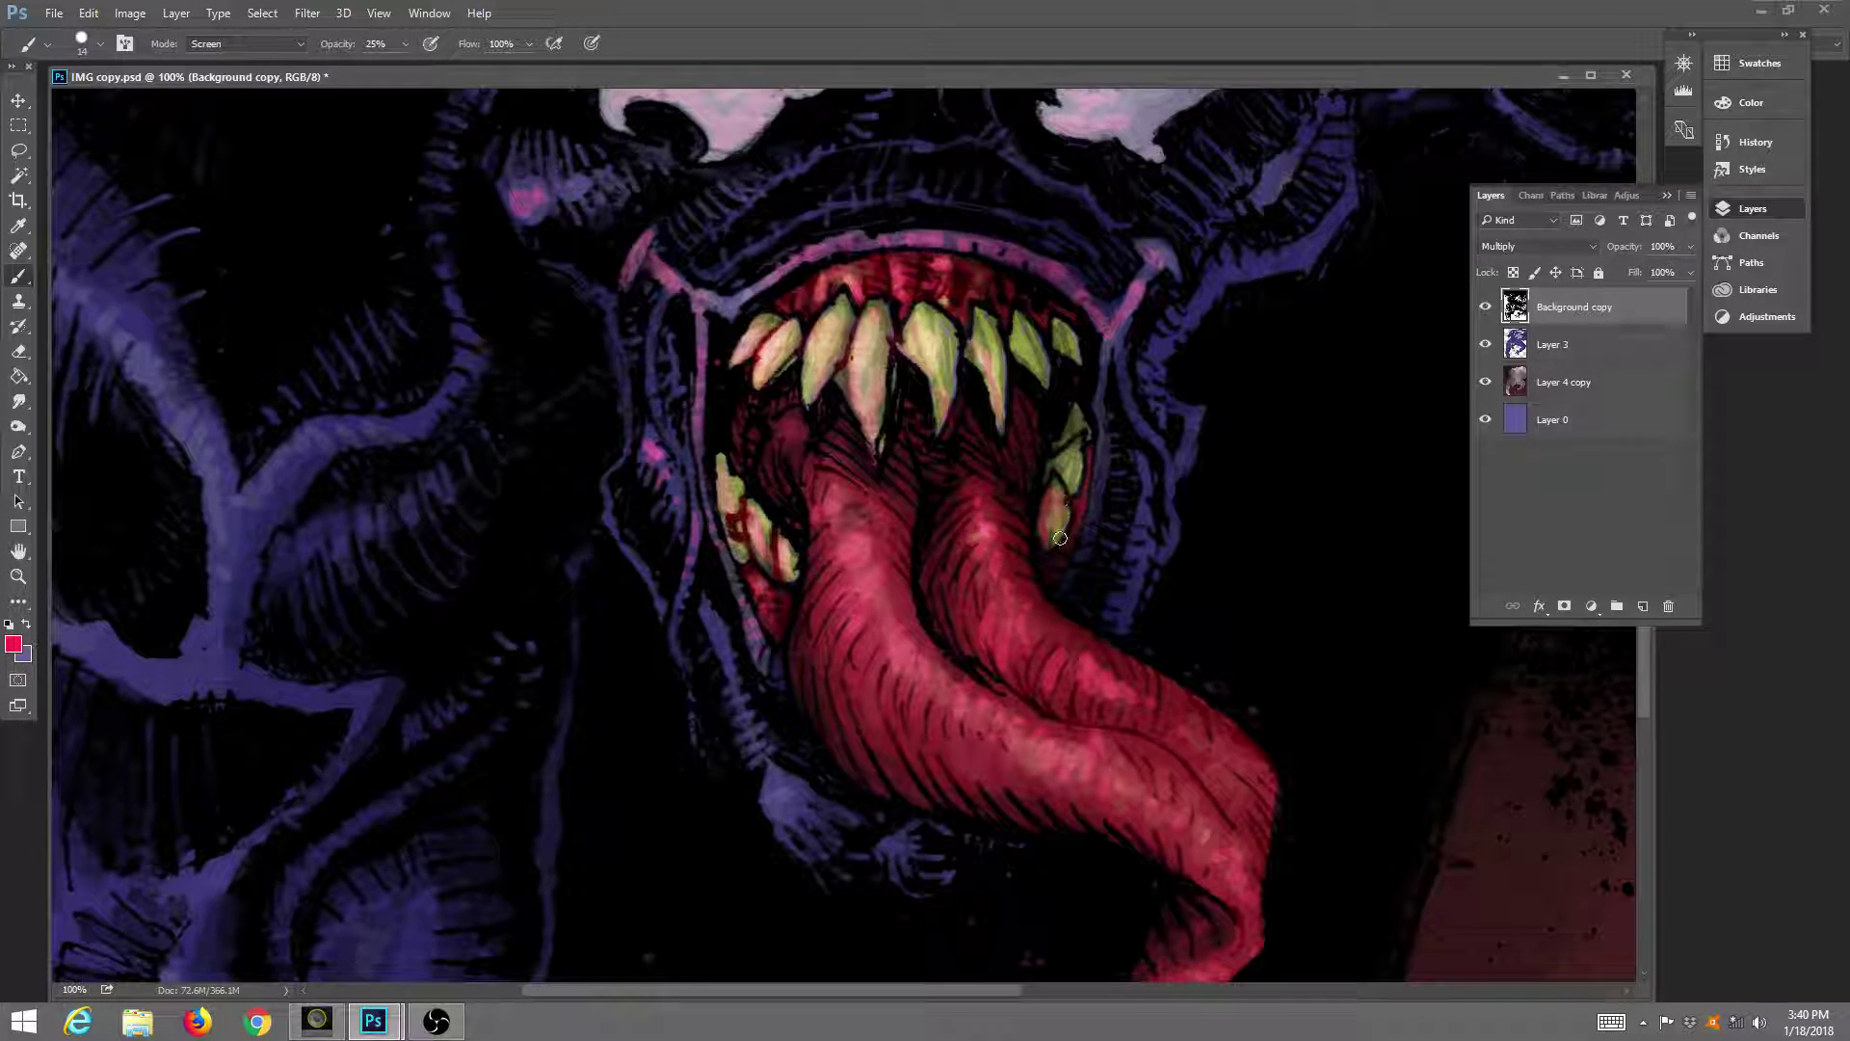
pyautogui.moveTo(1060, 538); pyautogui.dragTo(1064, 511)
pyautogui.click(1536, 347)
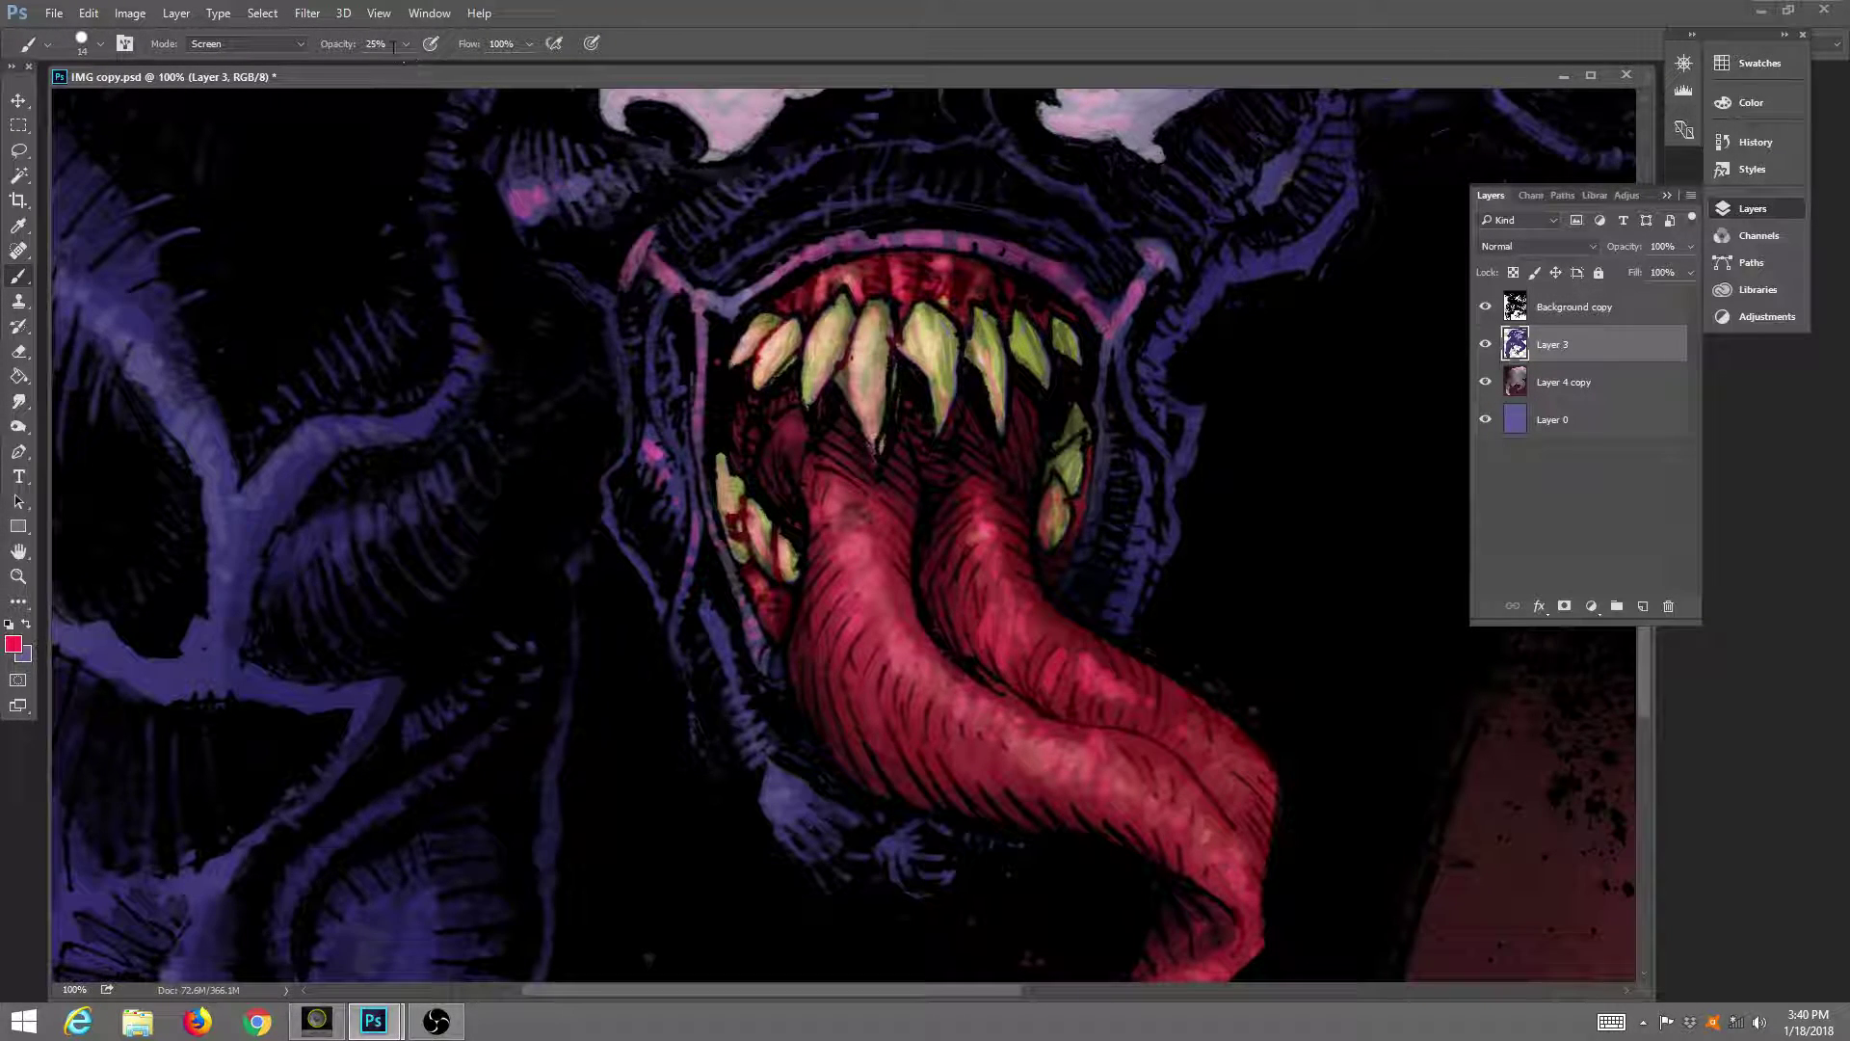
# Raise the brush opacity to 43% to paint tongue highlights on Layer 3.
pyautogui.moveTo(407, 63); pyautogui.dragTo(420, 61)
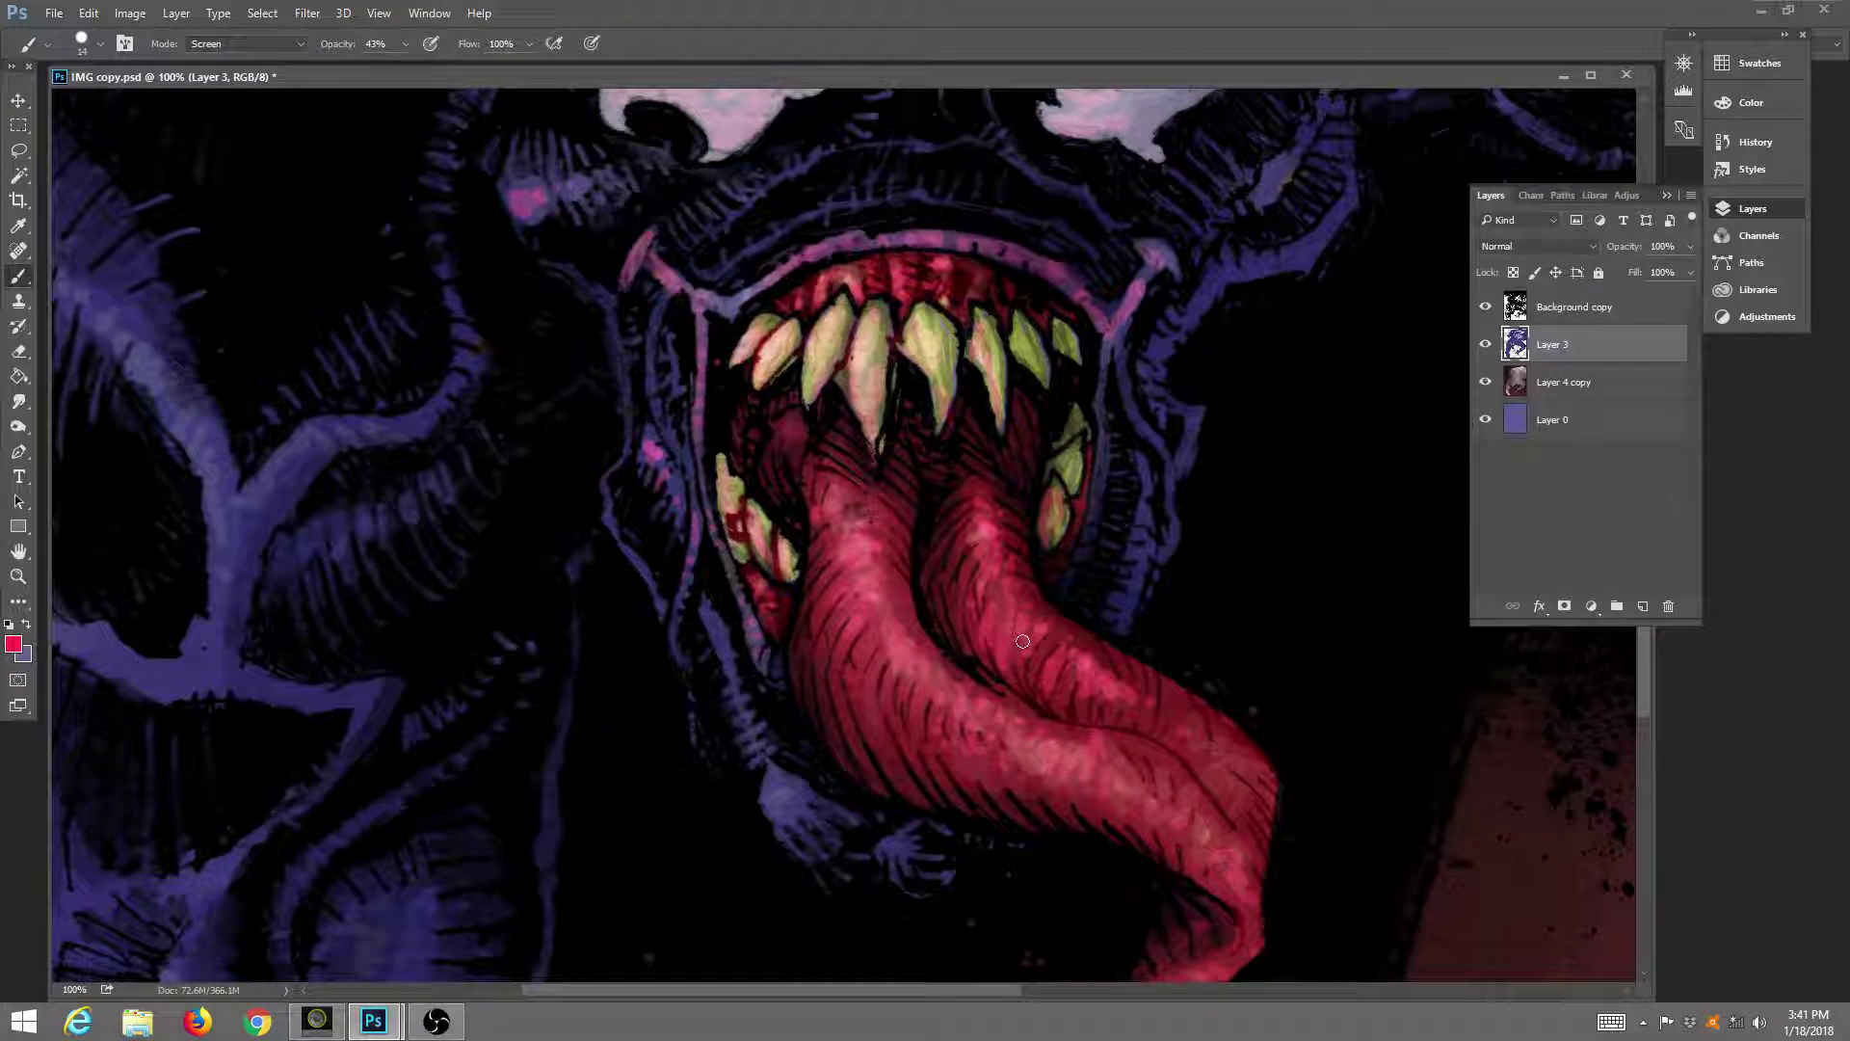
# Lighten the tongue's lower curve, dark crease, middle and the long tooth's tip on Layer 3.
pyautogui.moveTo(1021, 649)
pyautogui.mouseDown()
pyautogui.moveTo(996, 582)
pyautogui.moveTo(1096, 606)
pyautogui.moveTo(1075, 583)
pyautogui.moveTo(1099, 636)
pyautogui.mouseUp()
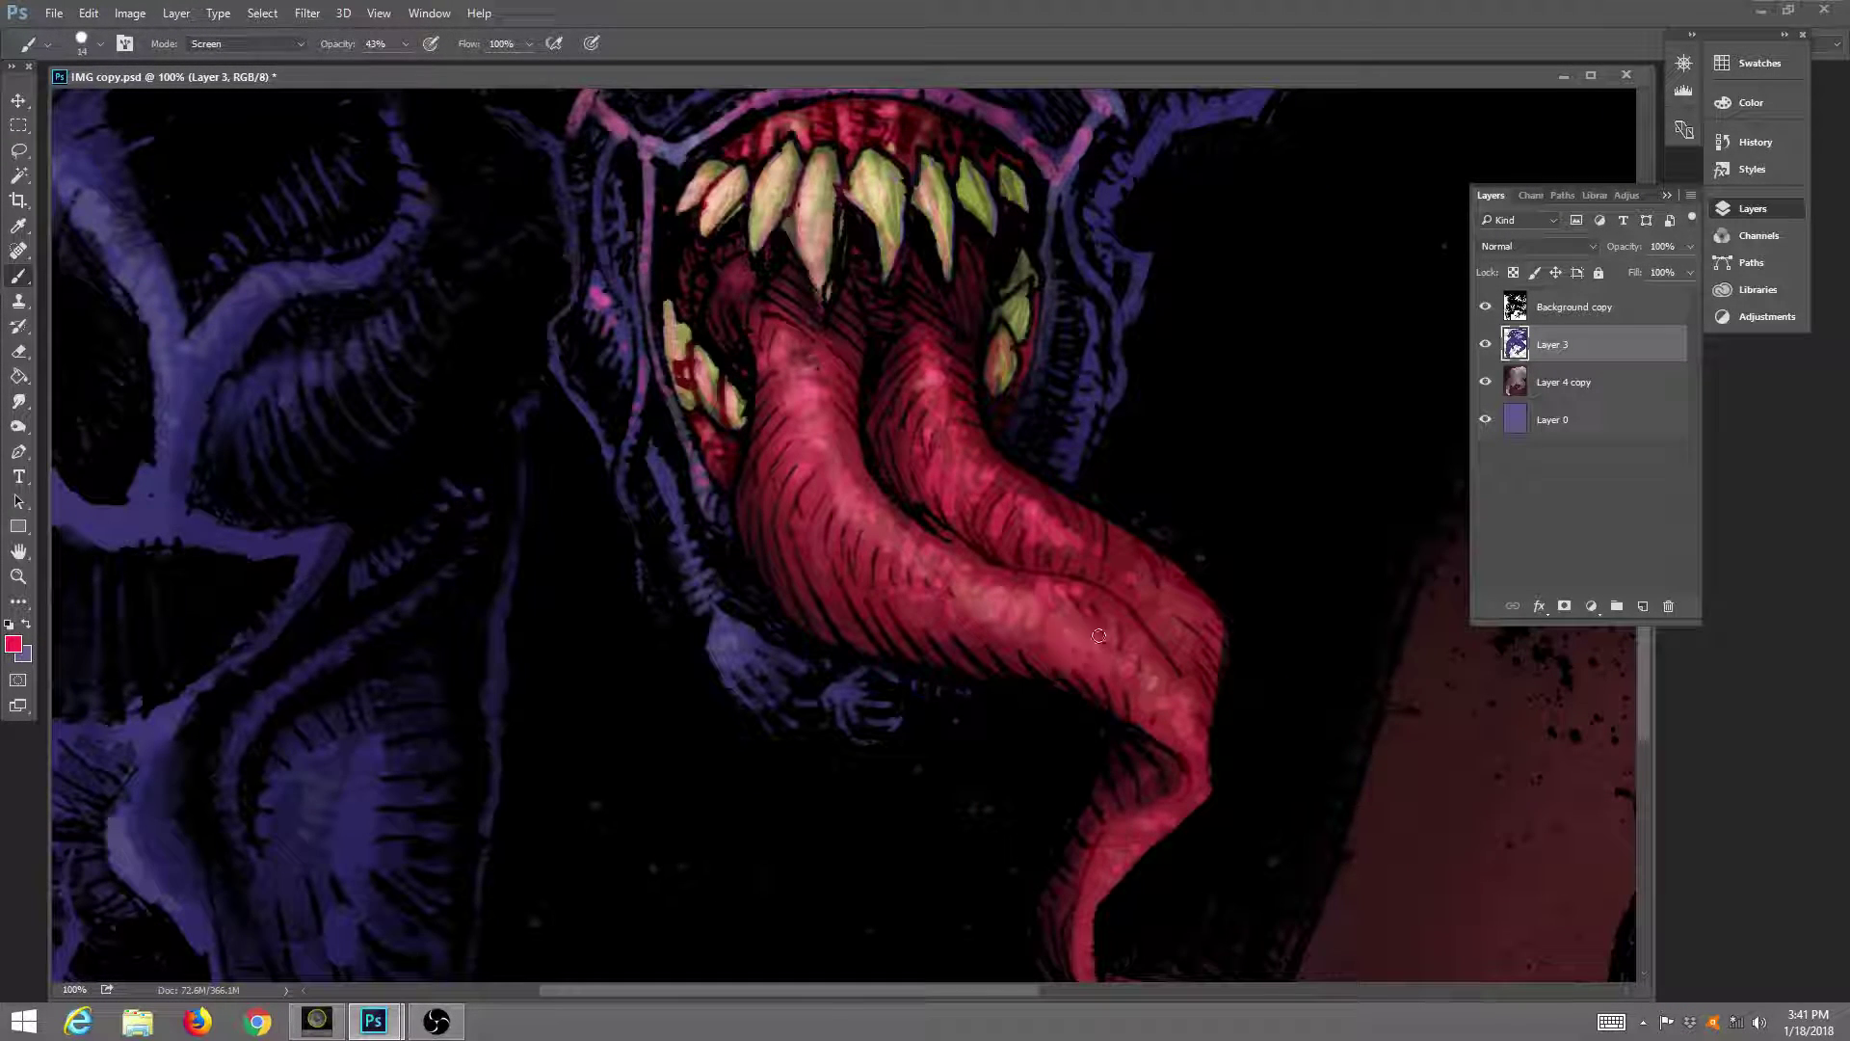
pyautogui.moveTo(1126, 860); pyautogui.dragTo(1112, 574)
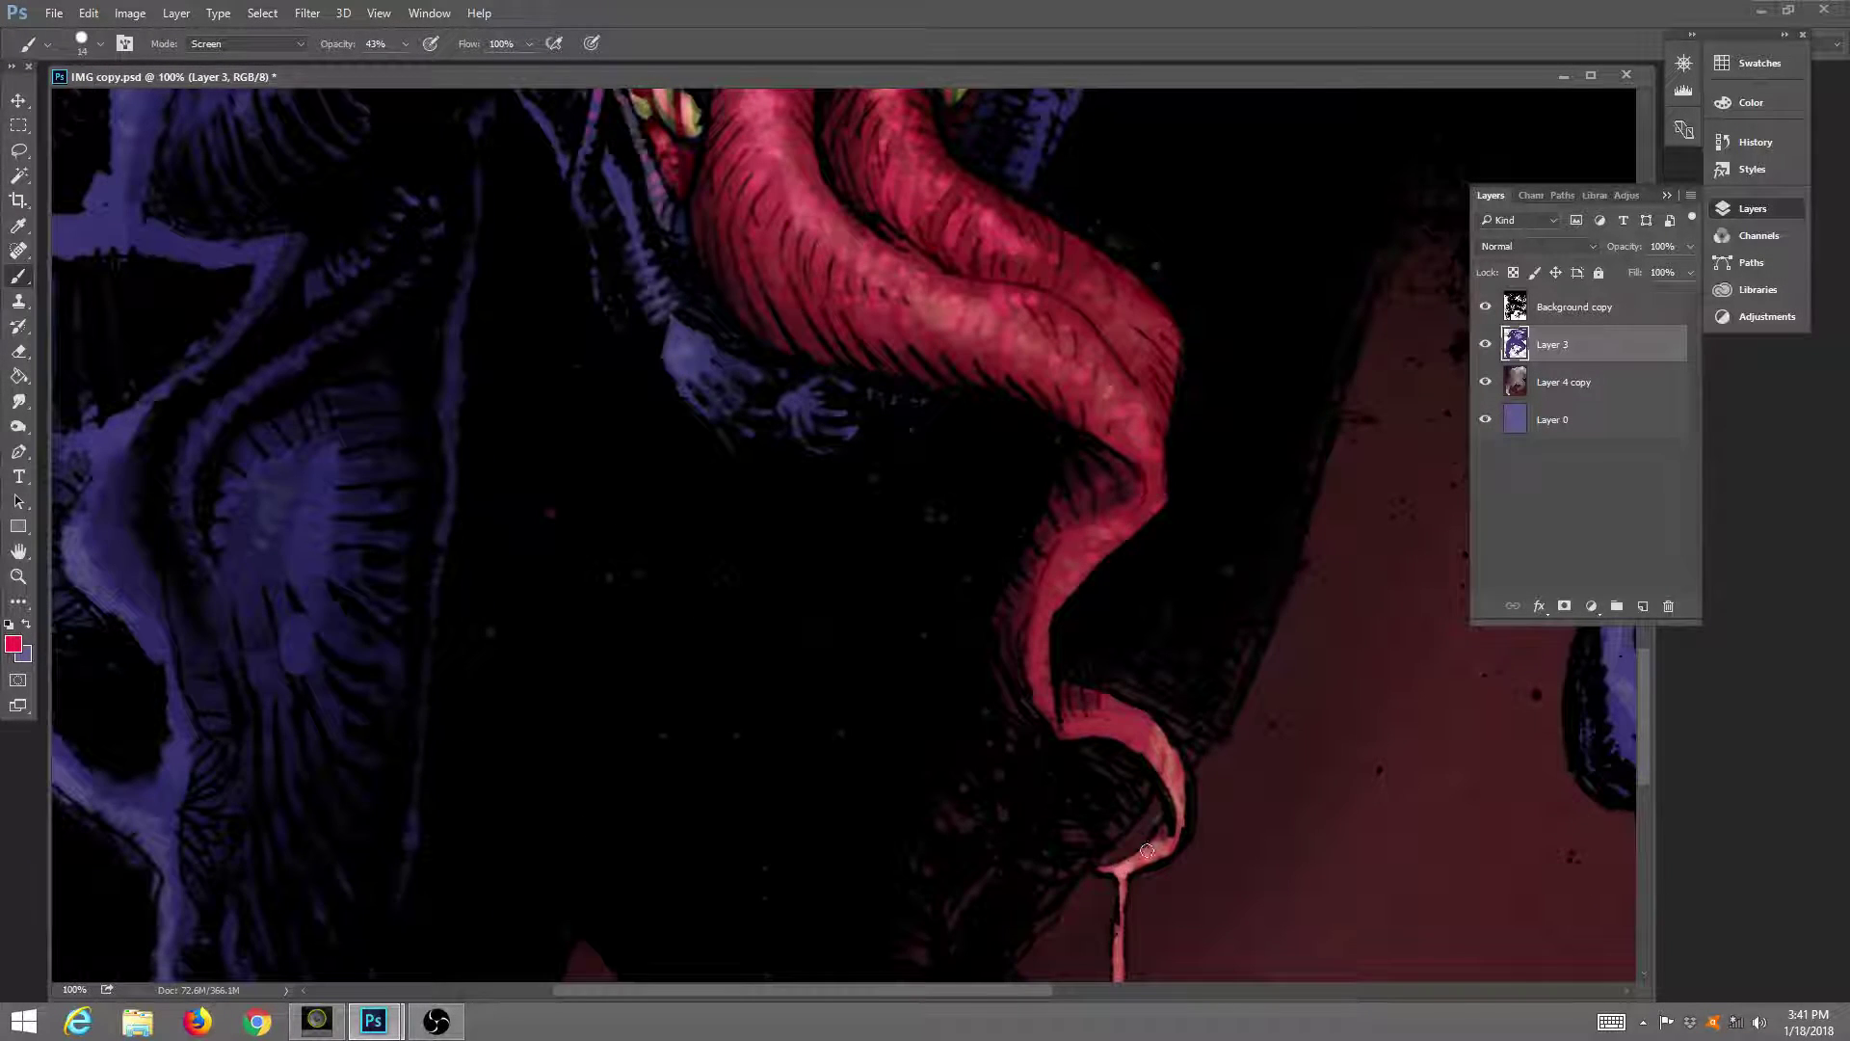
pyautogui.moveTo(1147, 851)
pyautogui.mouseDown()
pyautogui.moveTo(1123, 704)
pyautogui.moveTo(1096, 935)
pyautogui.mouseUp()
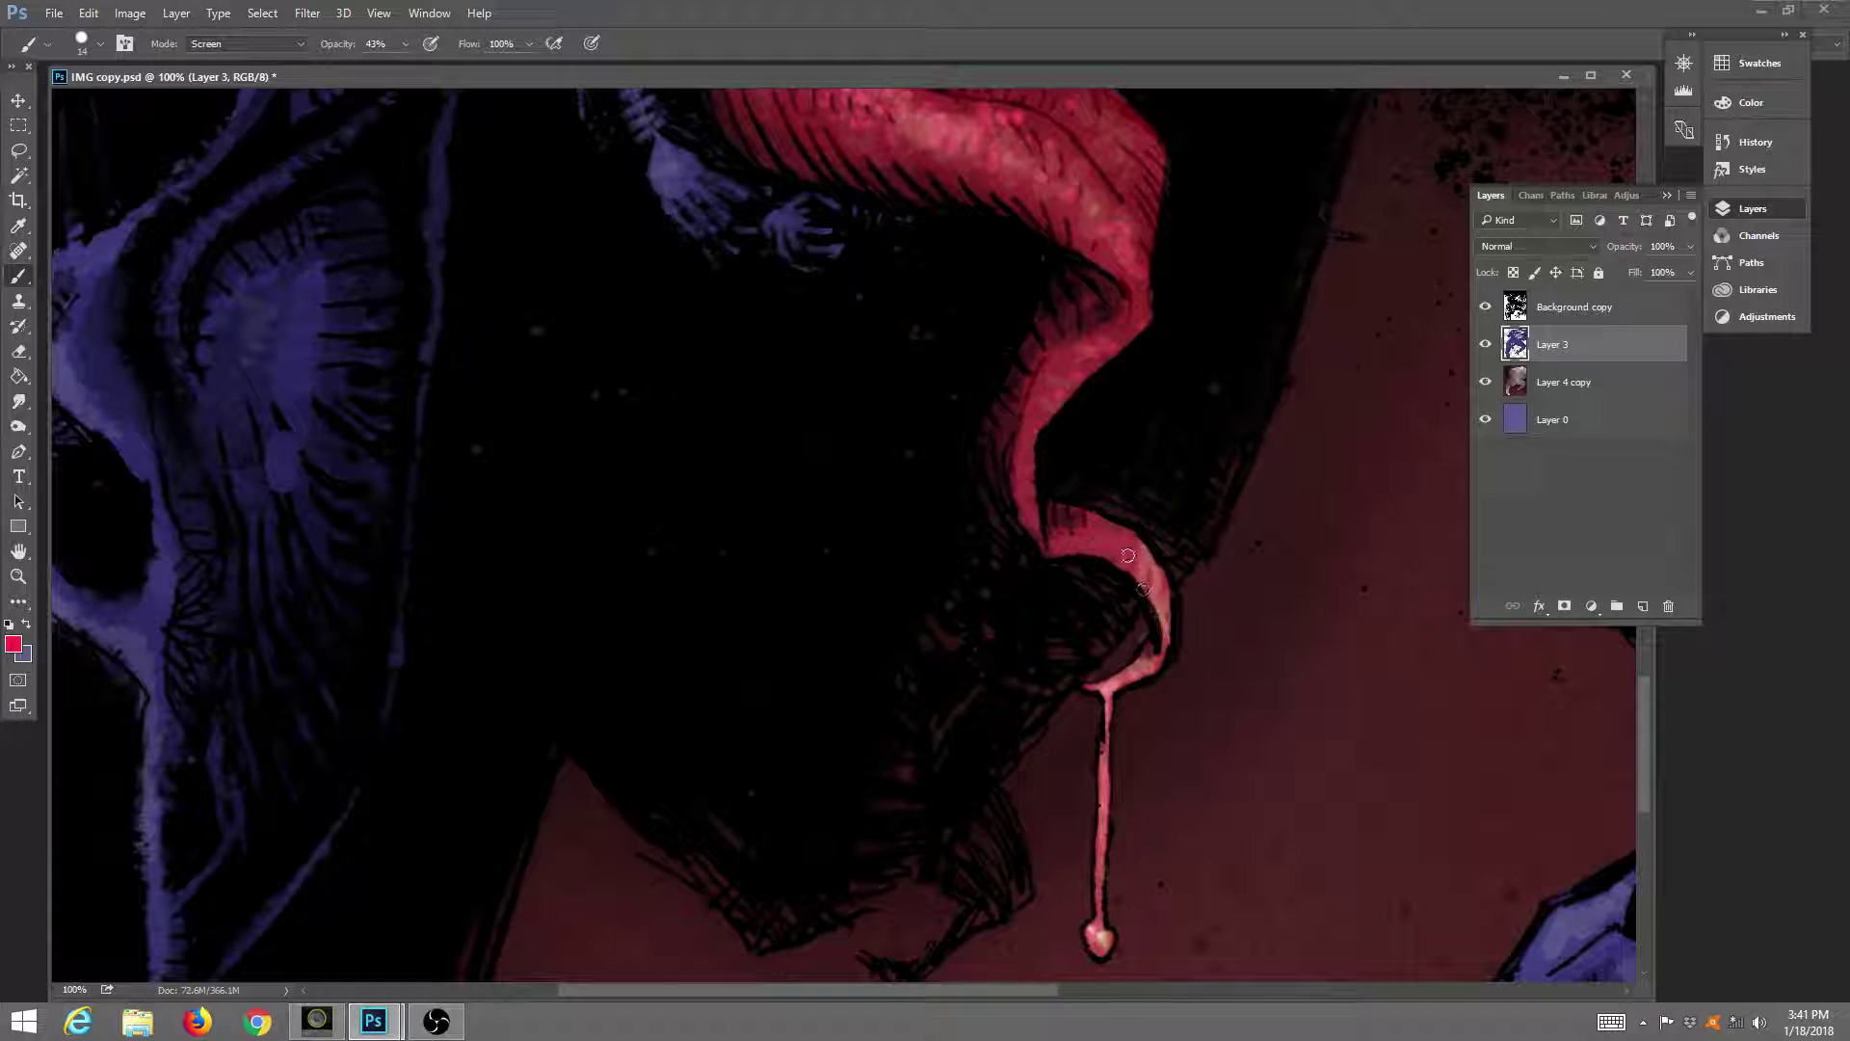
pyautogui.moveTo(1128, 556)
pyautogui.mouseDown()
pyautogui.moveTo(1073, 545)
pyautogui.moveTo(1084, 526)
pyautogui.mouseUp()
pyautogui.moveTo(1123, 246); pyautogui.dragTo(1147, 361)
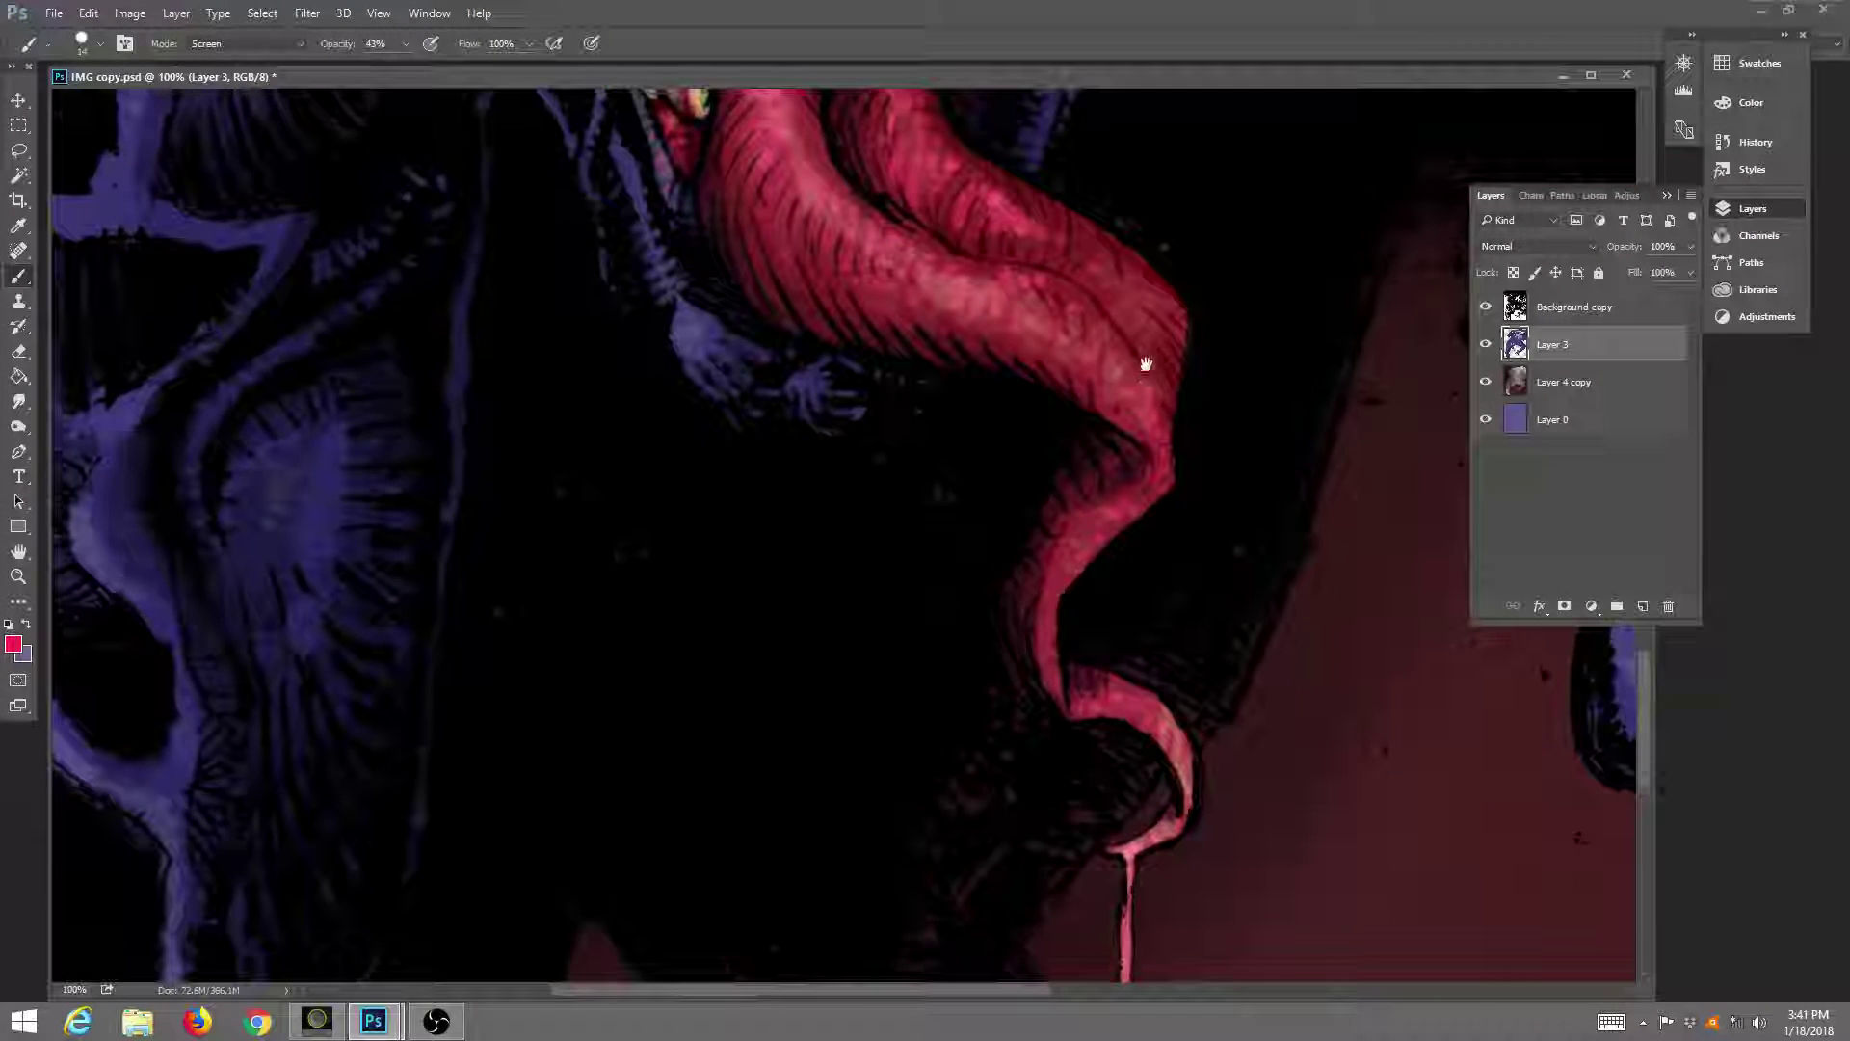
pyautogui.moveTo(1068, 269)
pyautogui.mouseDown()
pyautogui.moveTo(1042, 247)
pyautogui.moveTo(1050, 273)
pyautogui.mouseUp()
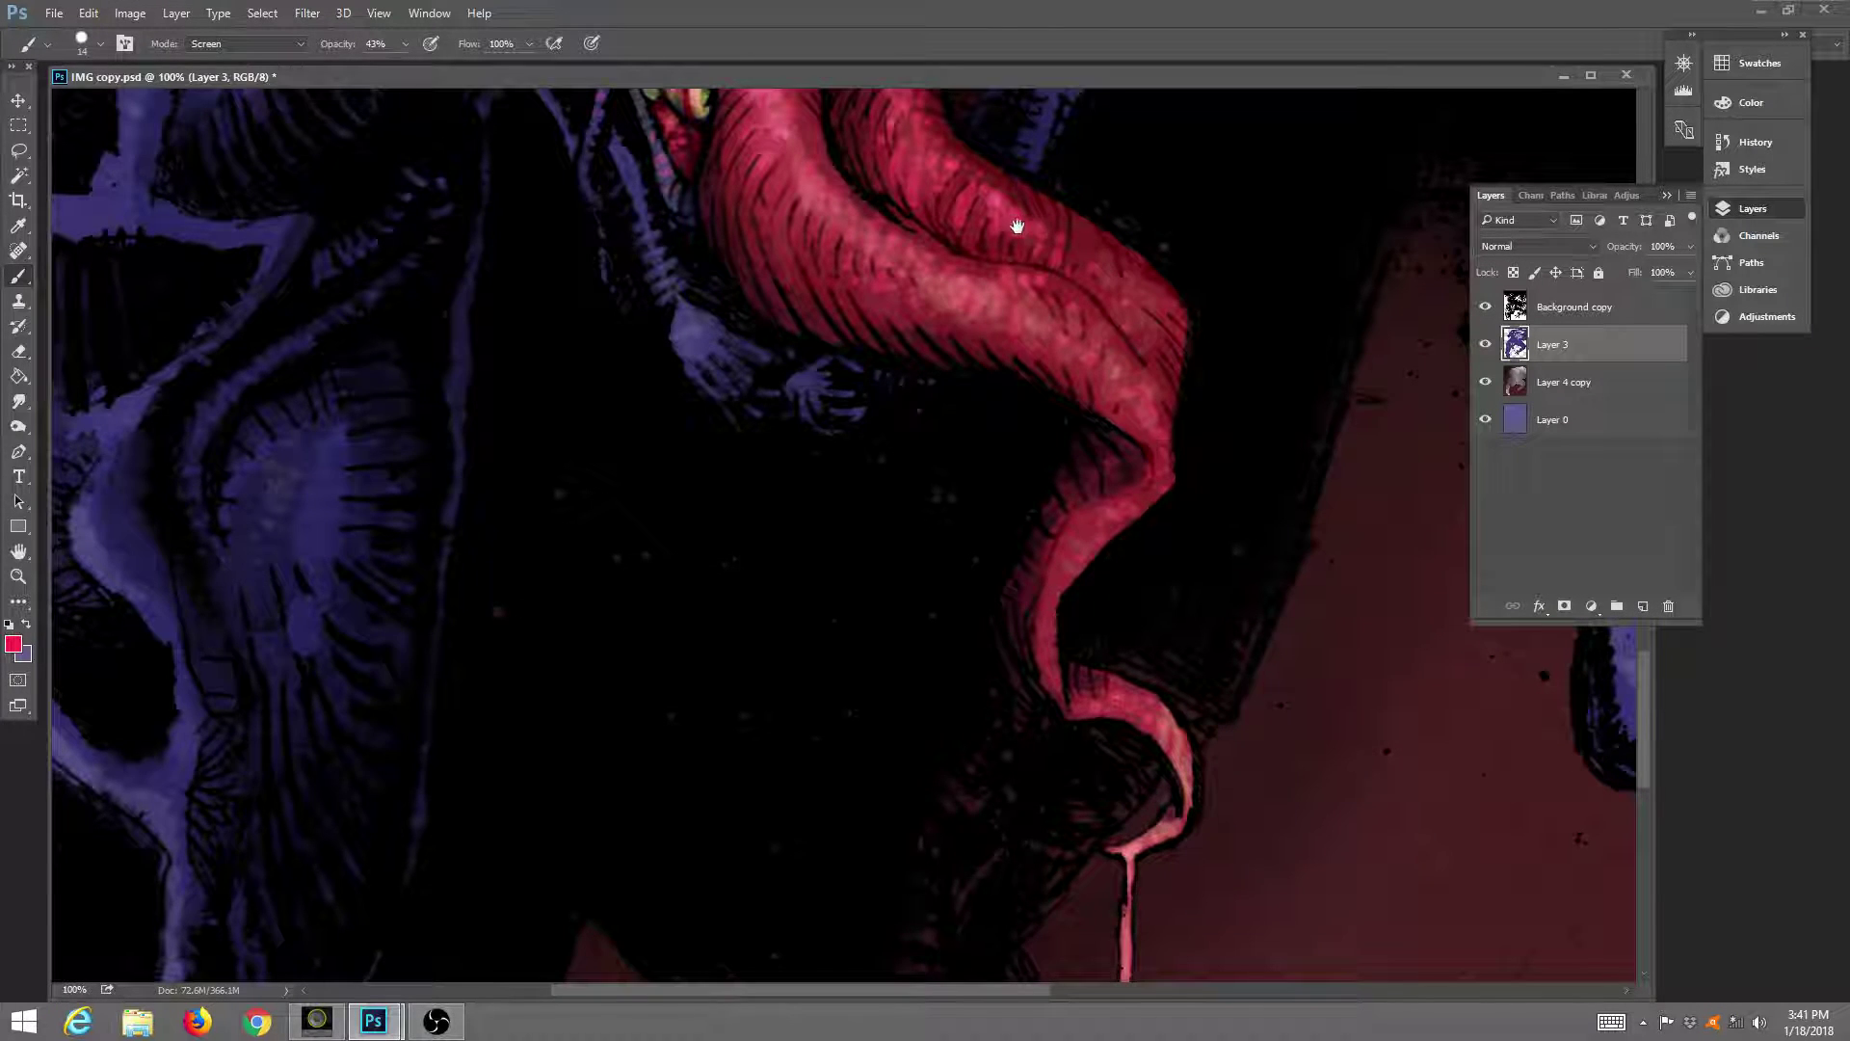
pyautogui.moveTo(1008, 209); pyautogui.dragTo(1047, 367)
pyautogui.moveTo(824, 316)
pyautogui.mouseDown()
pyautogui.moveTo(847, 291)
pyautogui.moveTo(821, 297)
pyautogui.moveTo(830, 275)
pyautogui.mouseUp()
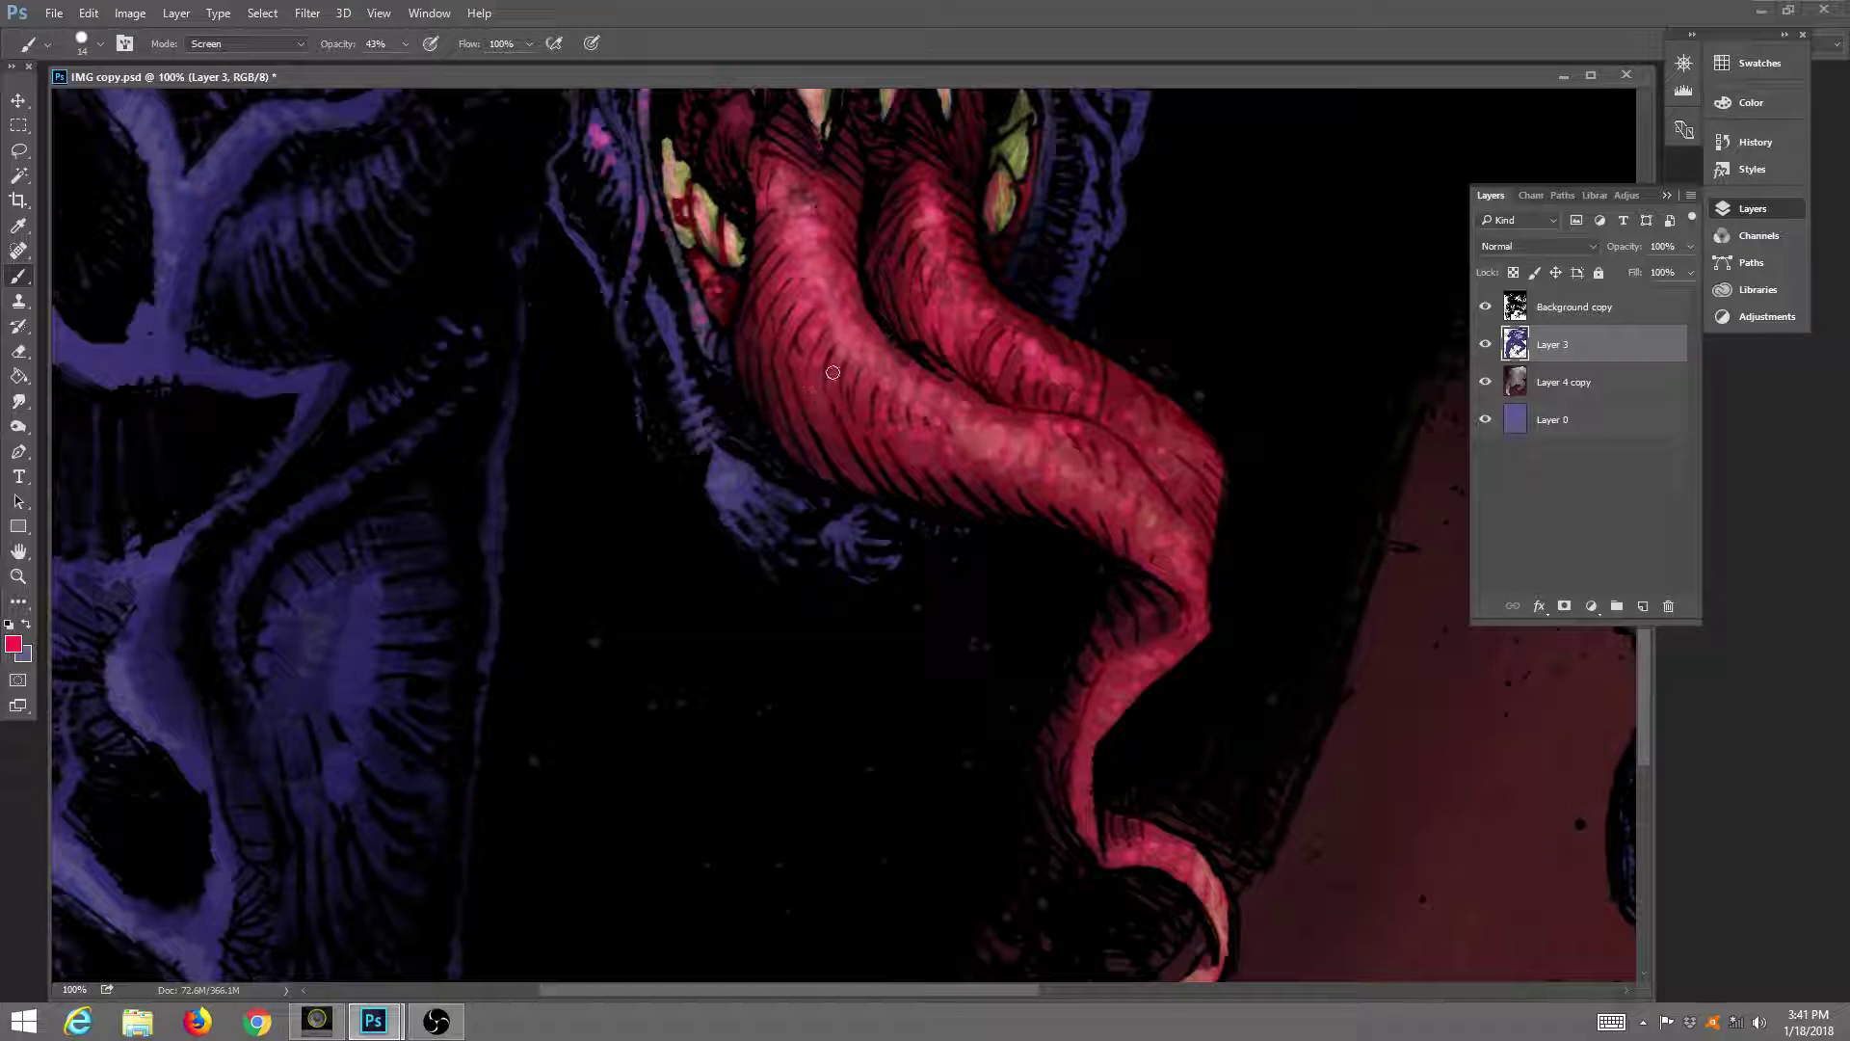
pyautogui.moveTo(845, 251); pyautogui.dragTo(962, 598)
pyautogui.moveTo(939, 425)
pyautogui.mouseDown()
pyautogui.moveTo(939, 483)
pyautogui.moveTo(939, 443)
pyautogui.mouseUp()
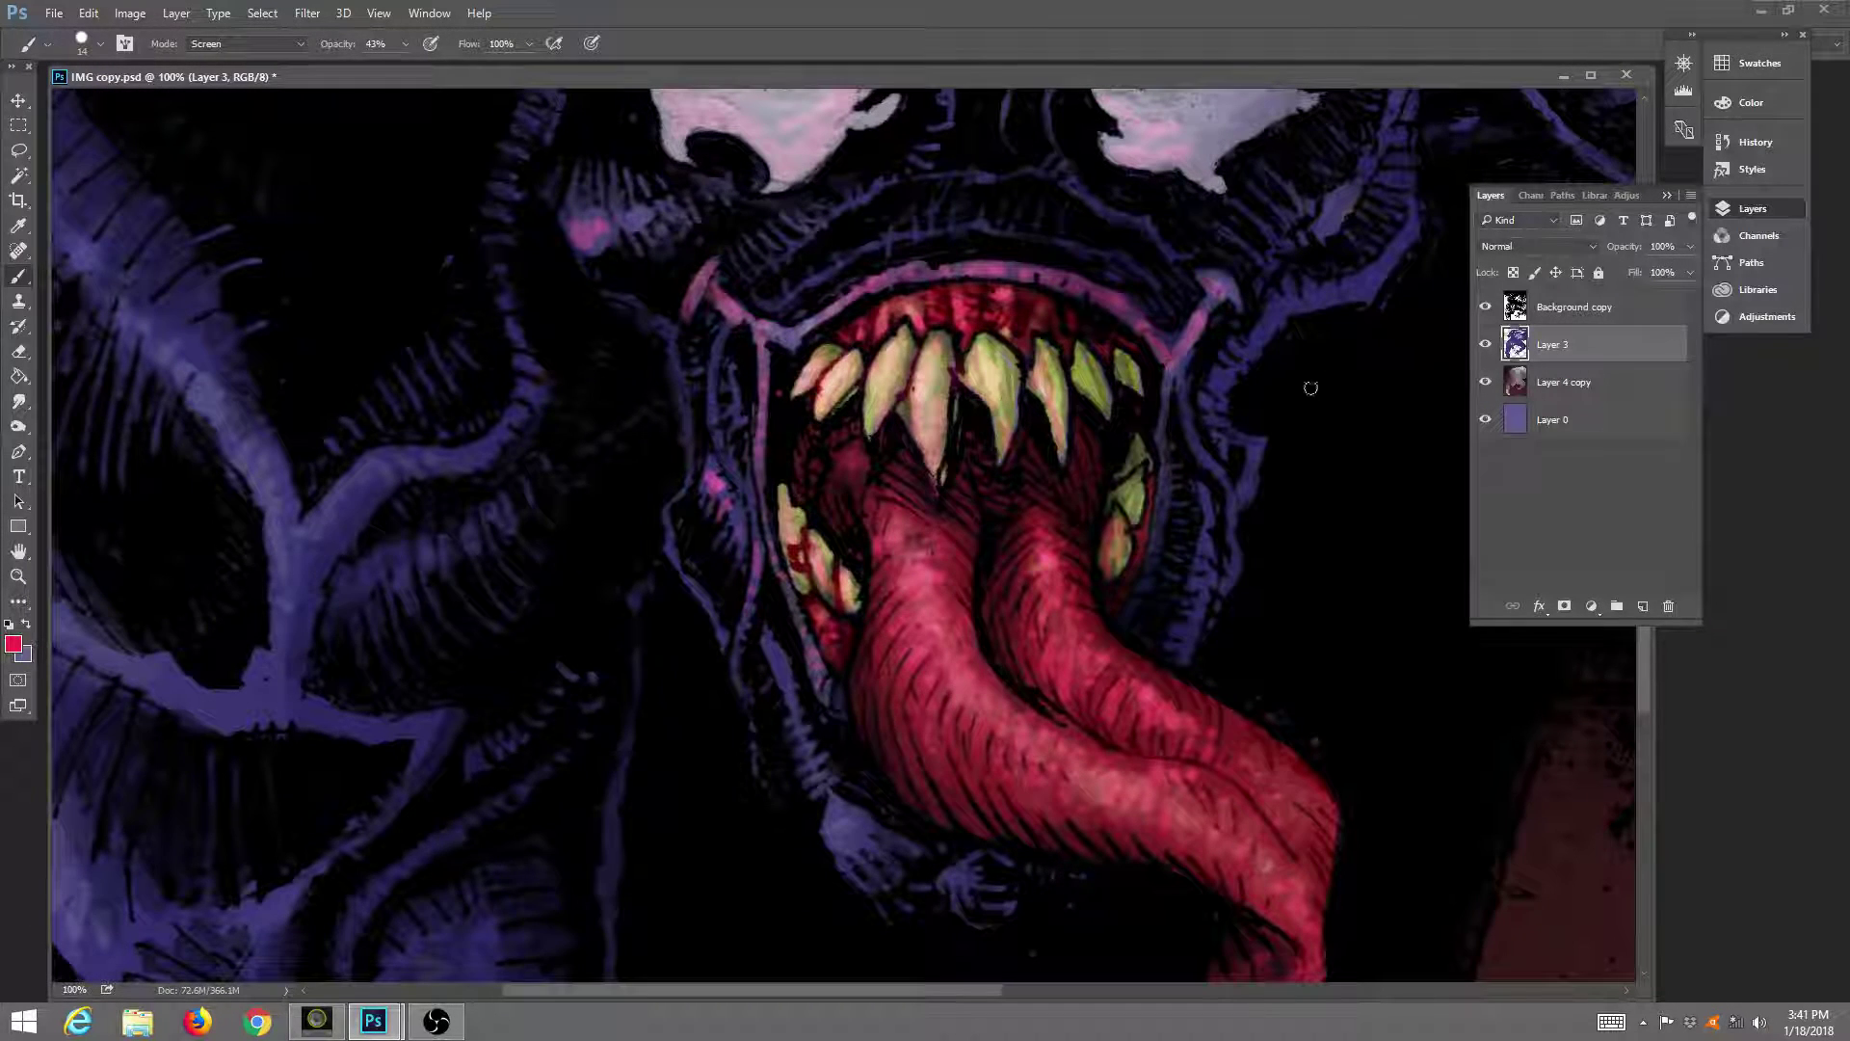
# Paint faint red highlights along the upper gums on the Background copy layer.
pyautogui.click(1595, 306)
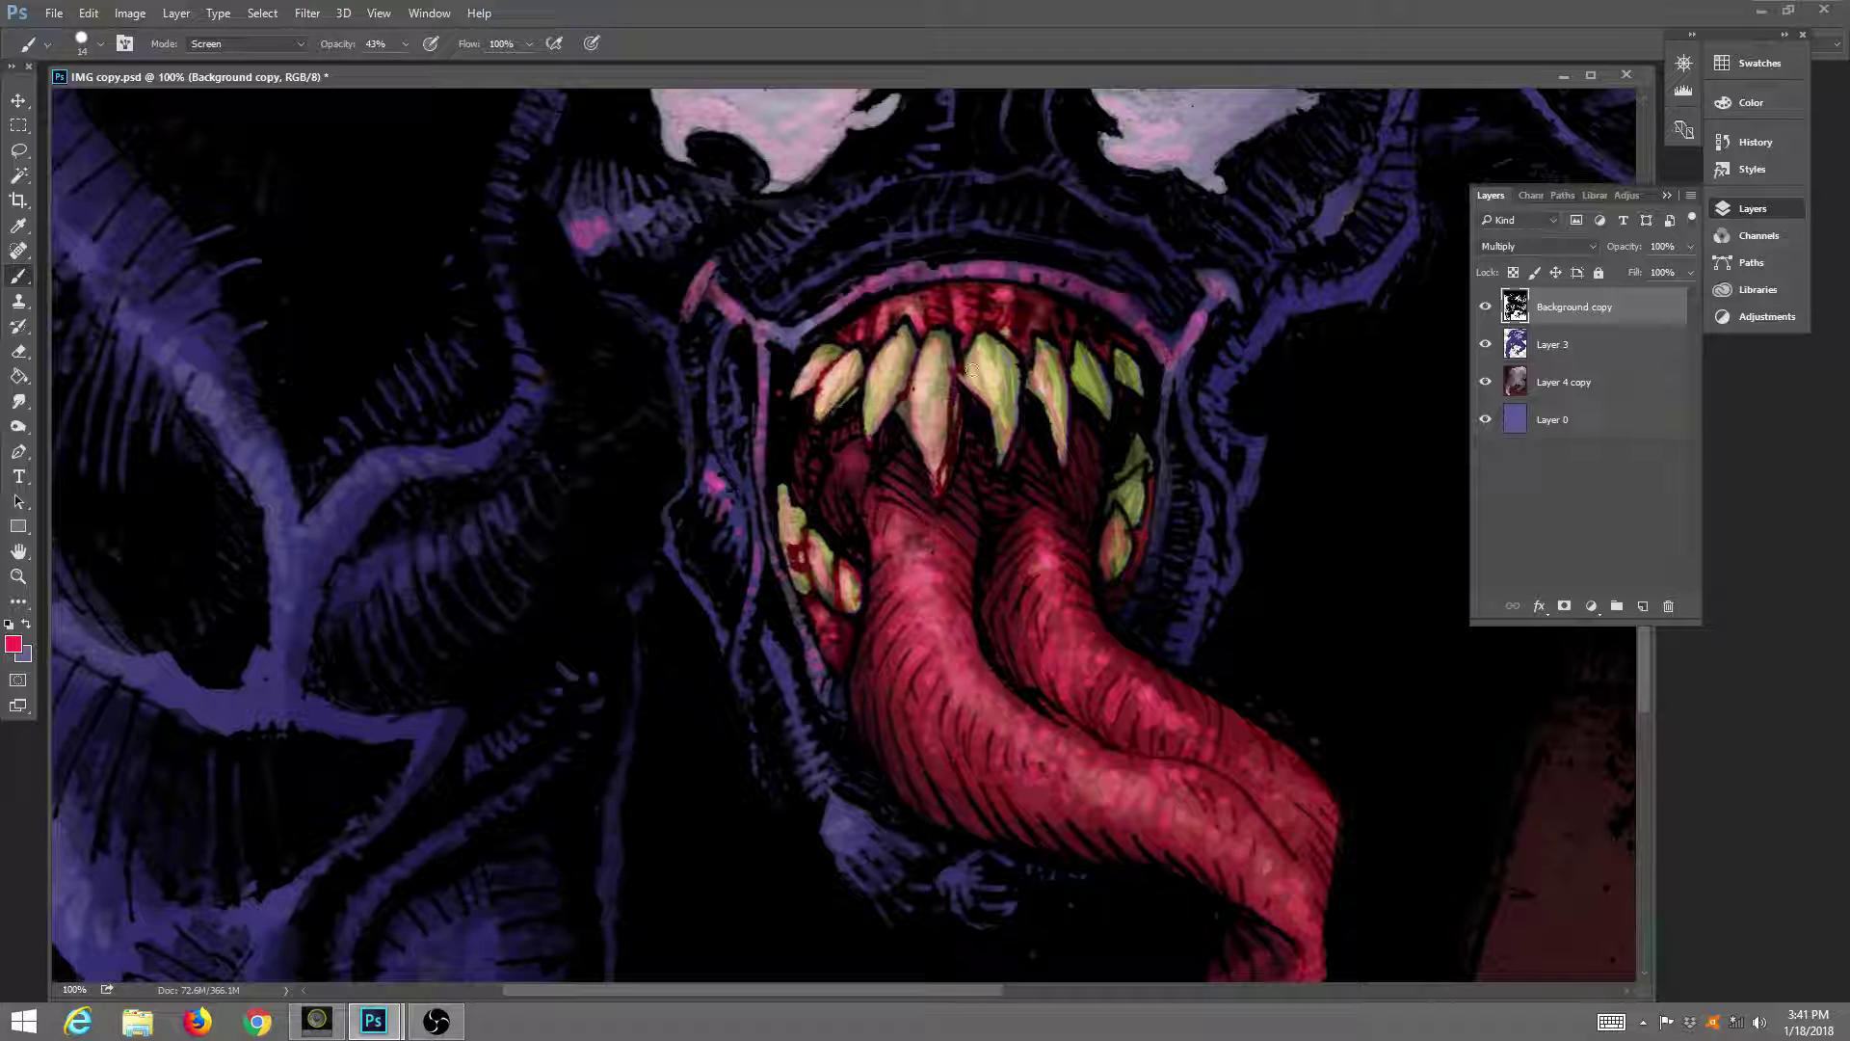
pyautogui.moveTo(1093, 326)
pyautogui.mouseDown()
pyautogui.moveTo(1064, 340)
pyautogui.moveTo(1059, 301)
pyautogui.moveTo(1069, 333)
pyautogui.moveTo(1107, 337)
pyautogui.mouseUp()
pyautogui.moveTo(1039, 297)
pyautogui.mouseDown()
pyautogui.moveTo(1112, 329)
pyautogui.moveTo(1054, 309)
pyautogui.moveTo(1119, 337)
pyautogui.mouseUp()
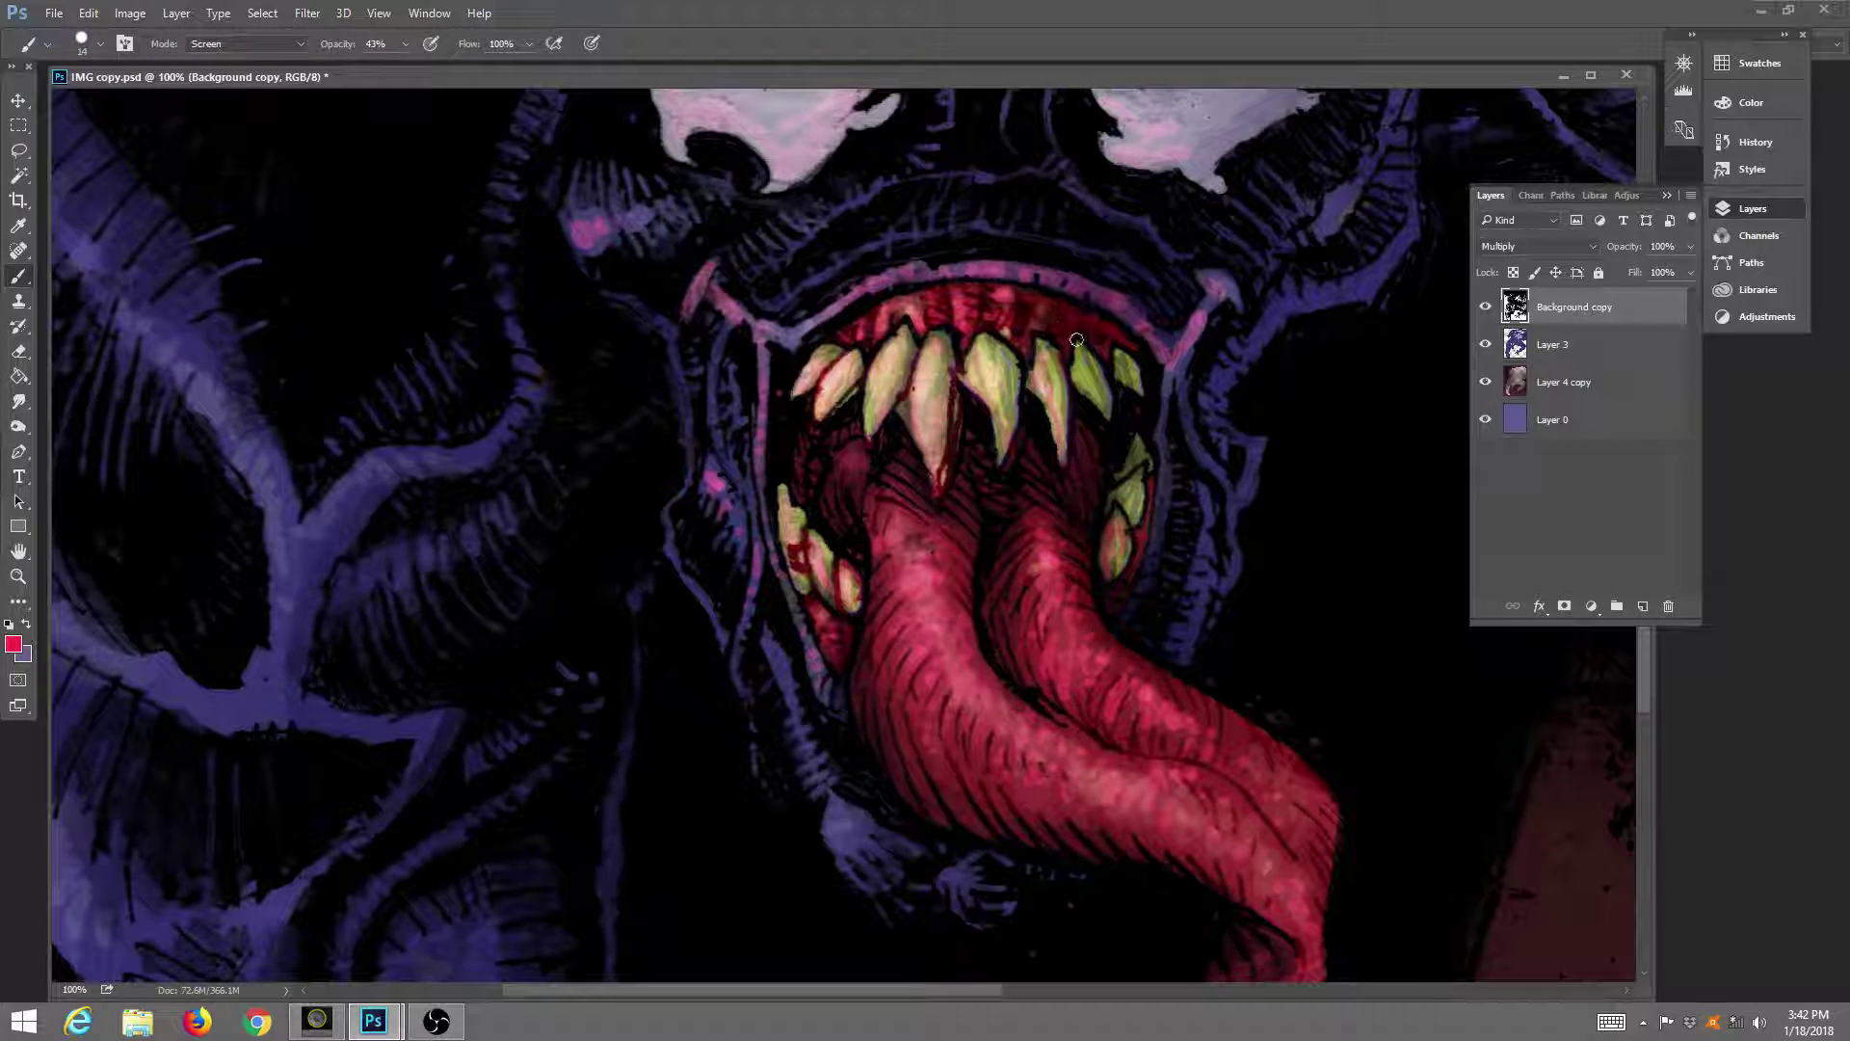
pyautogui.hotkey('alt', '[')
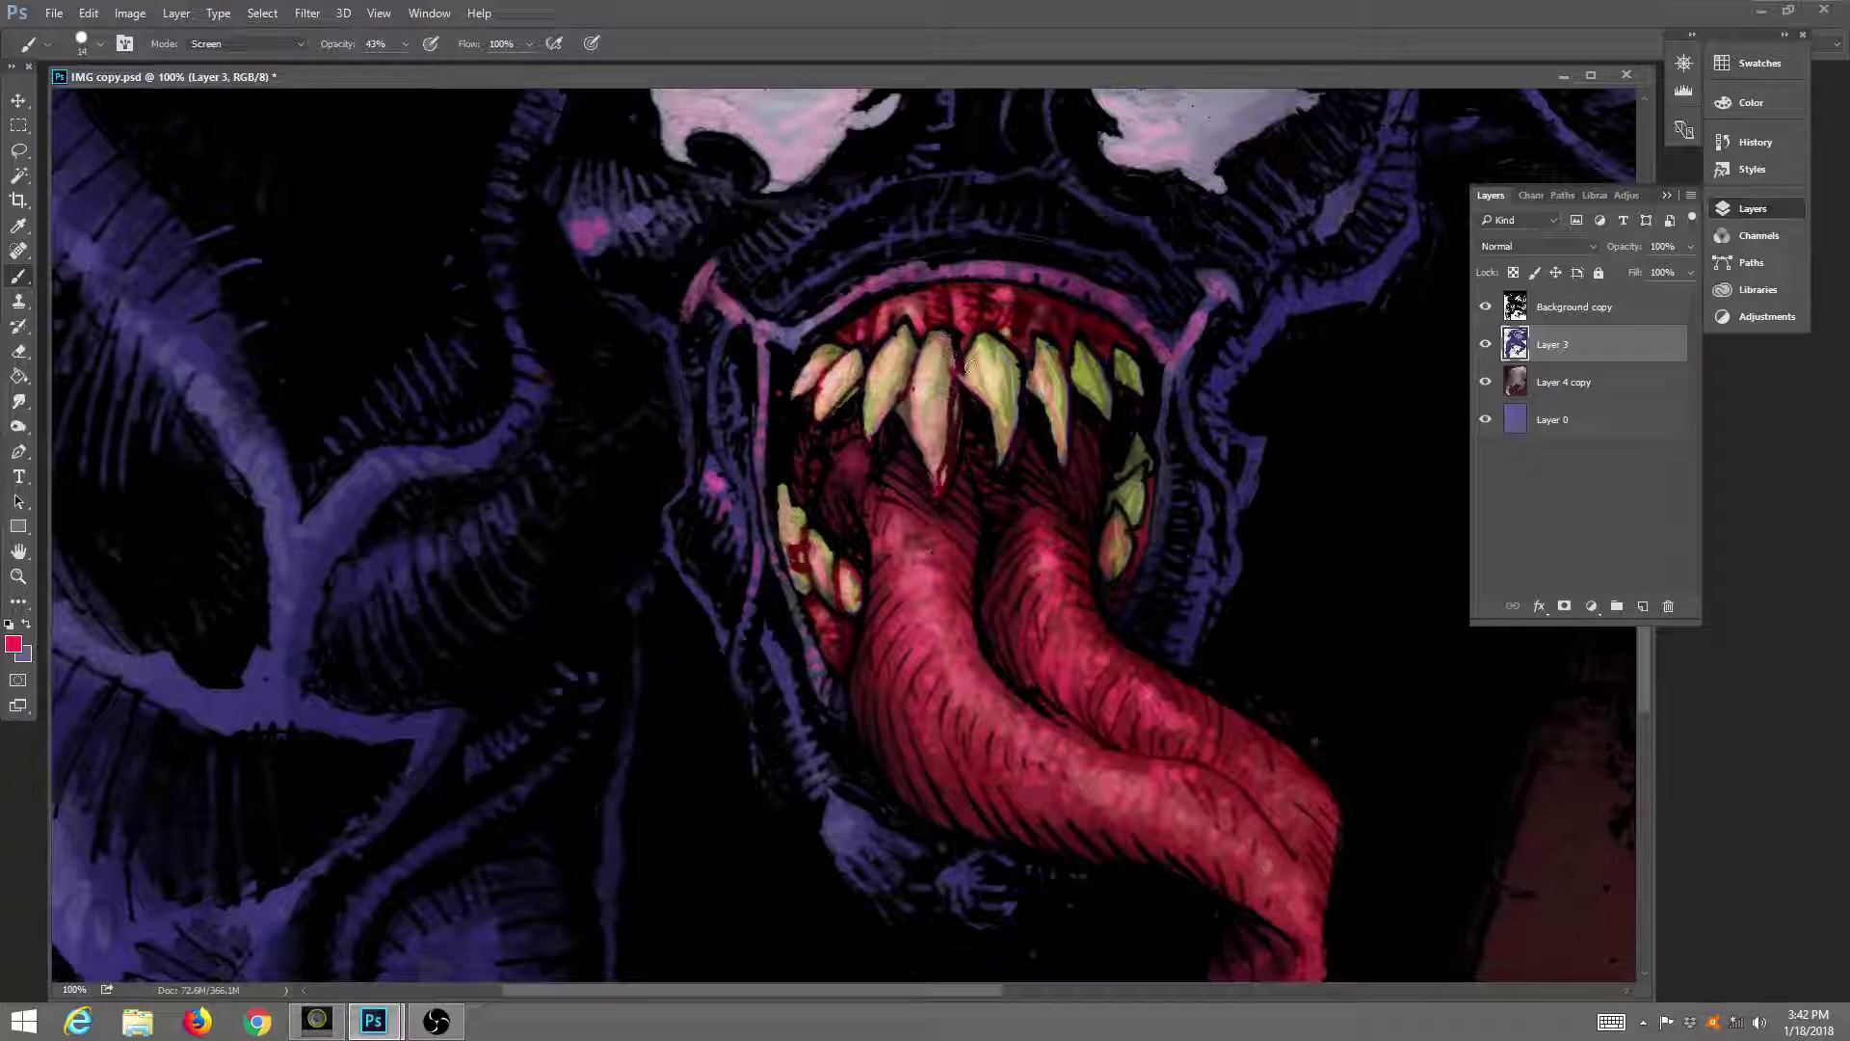
pyautogui.click(1538, 304)
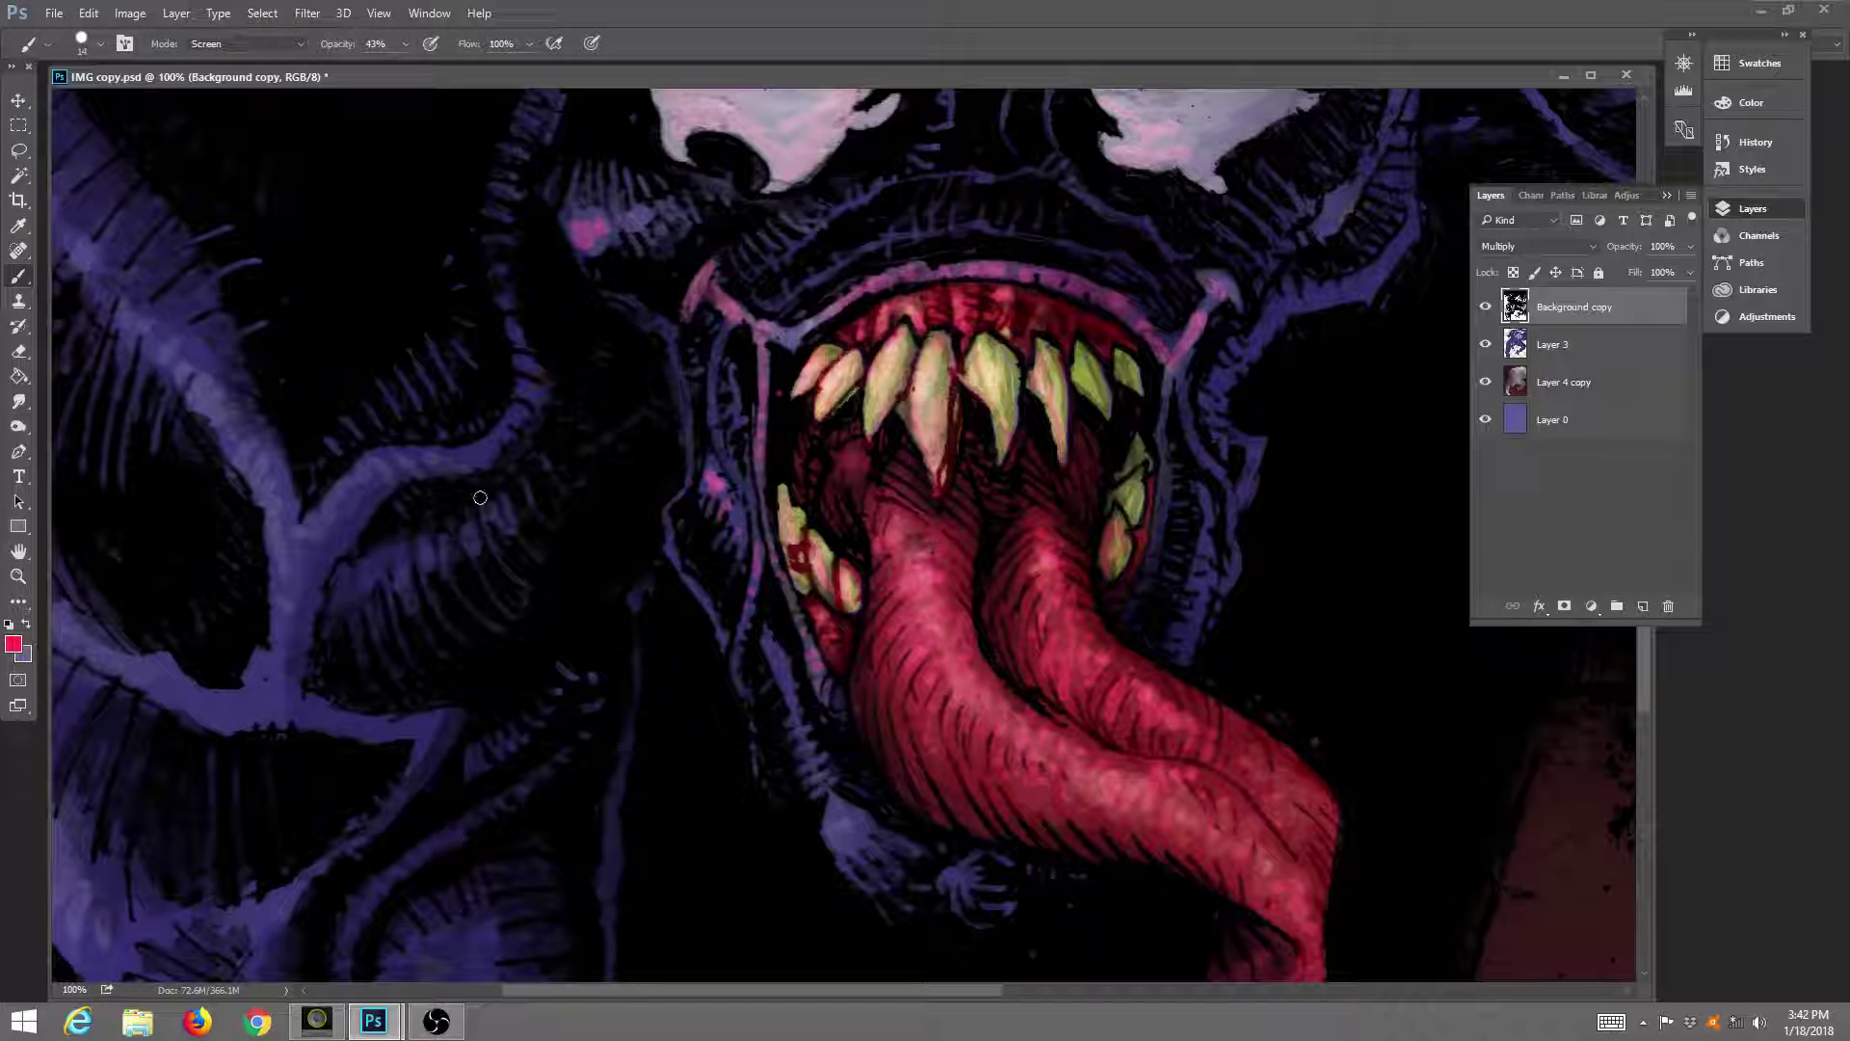
pyautogui.click(17, 576)
# Review the whole illustration at fit-screen, 25% and 33.3%, then zoom in on Venom's mouth.
pyautogui.click(539, 42)
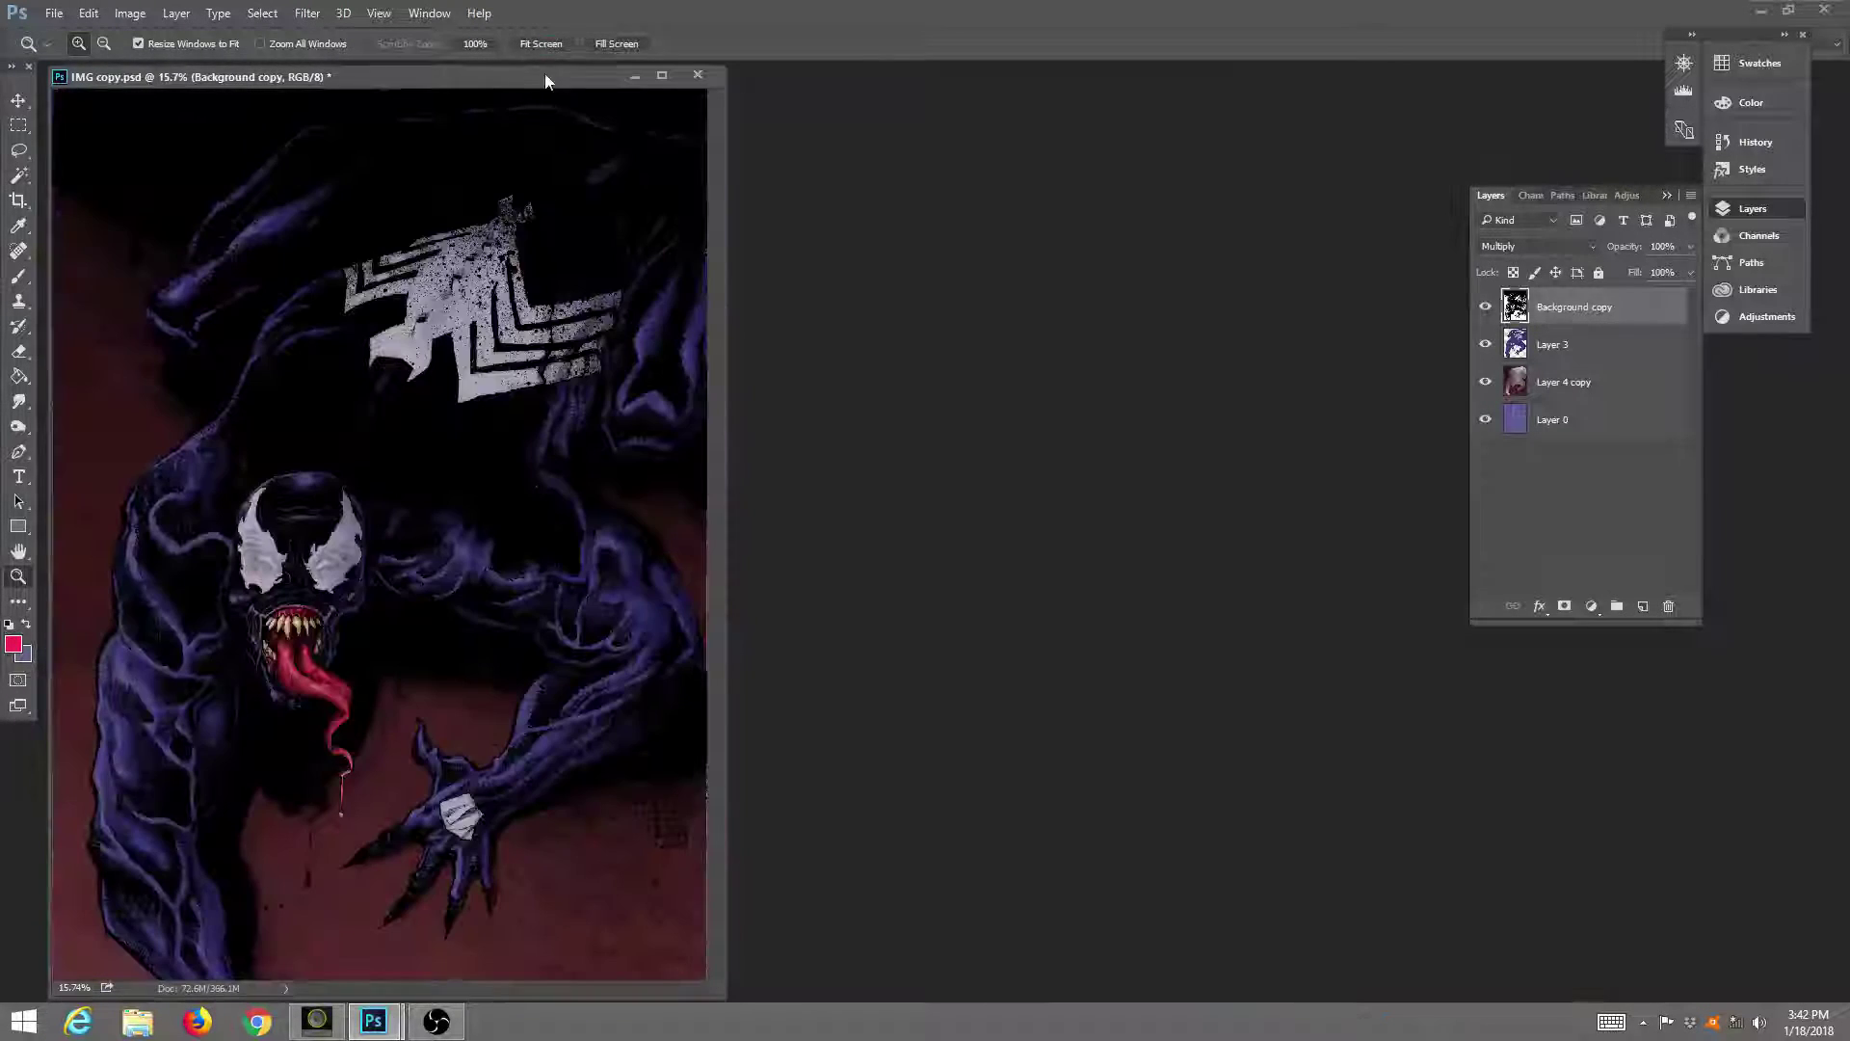
pyautogui.click(296, 666)
pyautogui.click(296, 666)
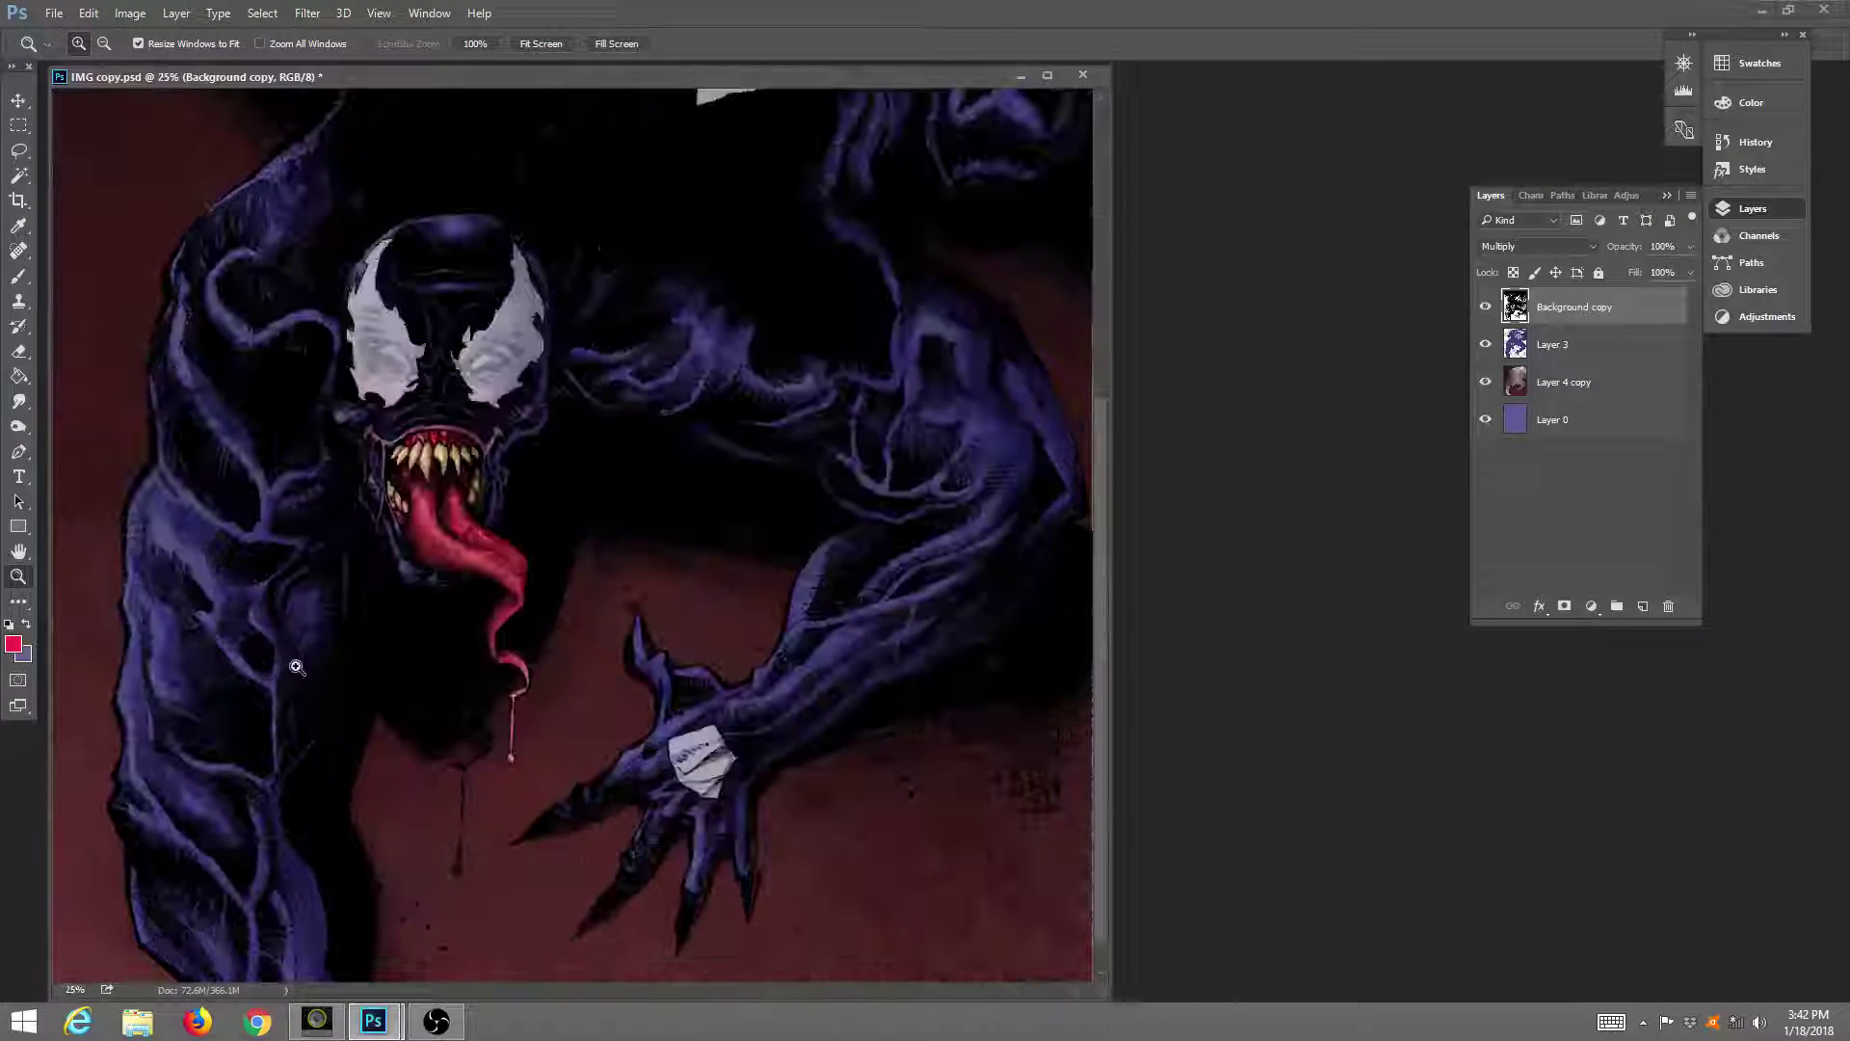
pyautogui.click(384, 583)
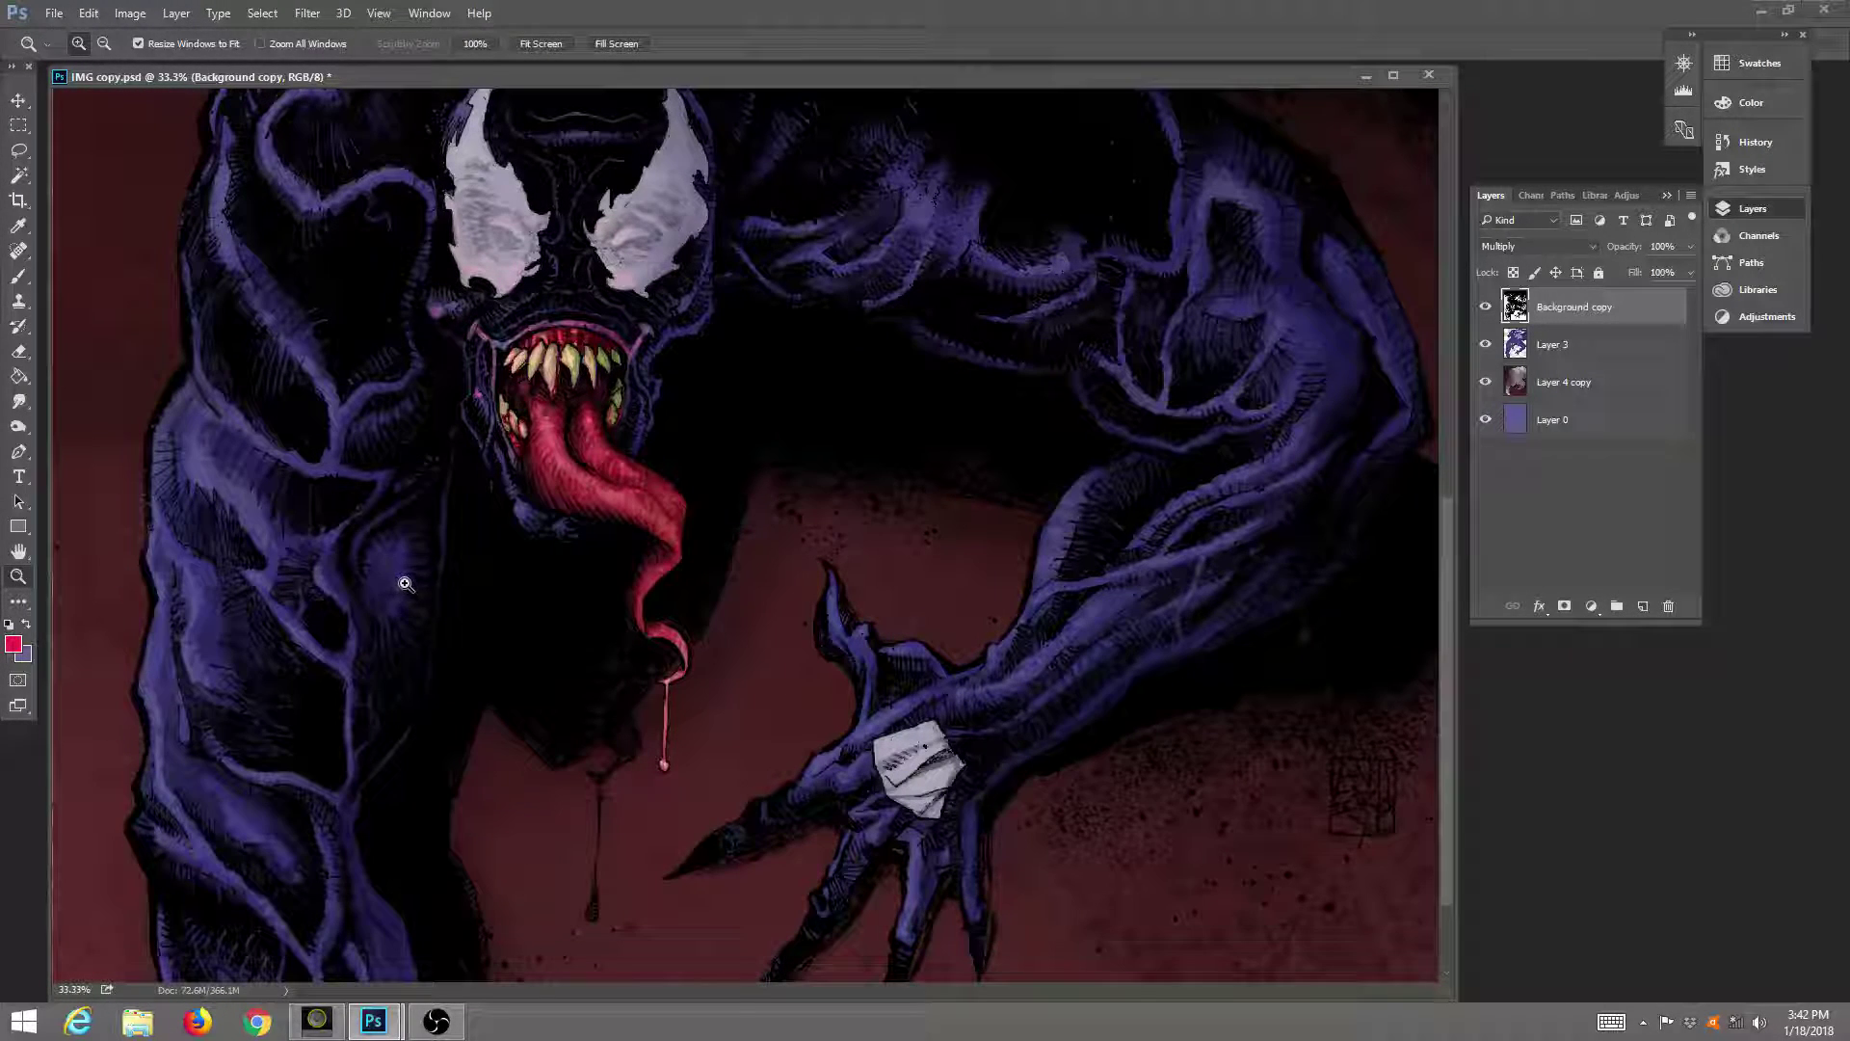
pyautogui.click(546, 44)
pyautogui.click(664, 78)
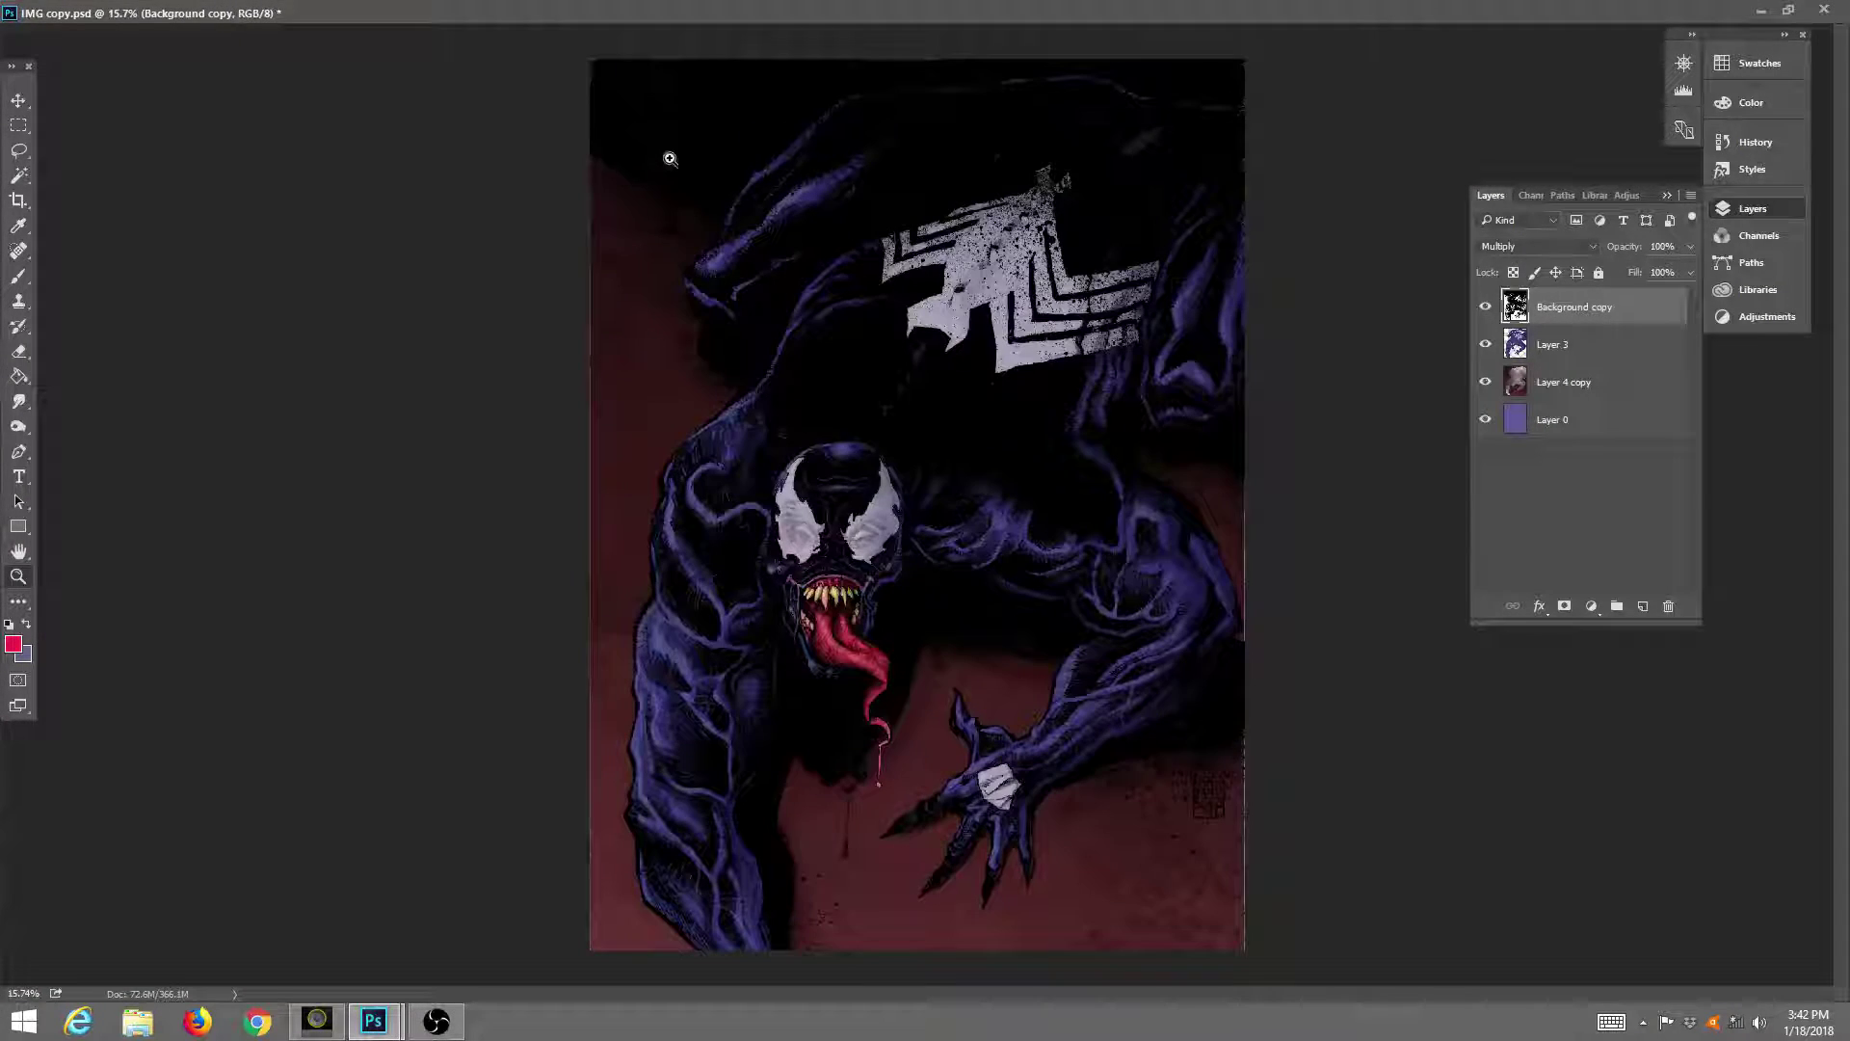
pyautogui.click(853, 515)
pyautogui.click(850, 571)
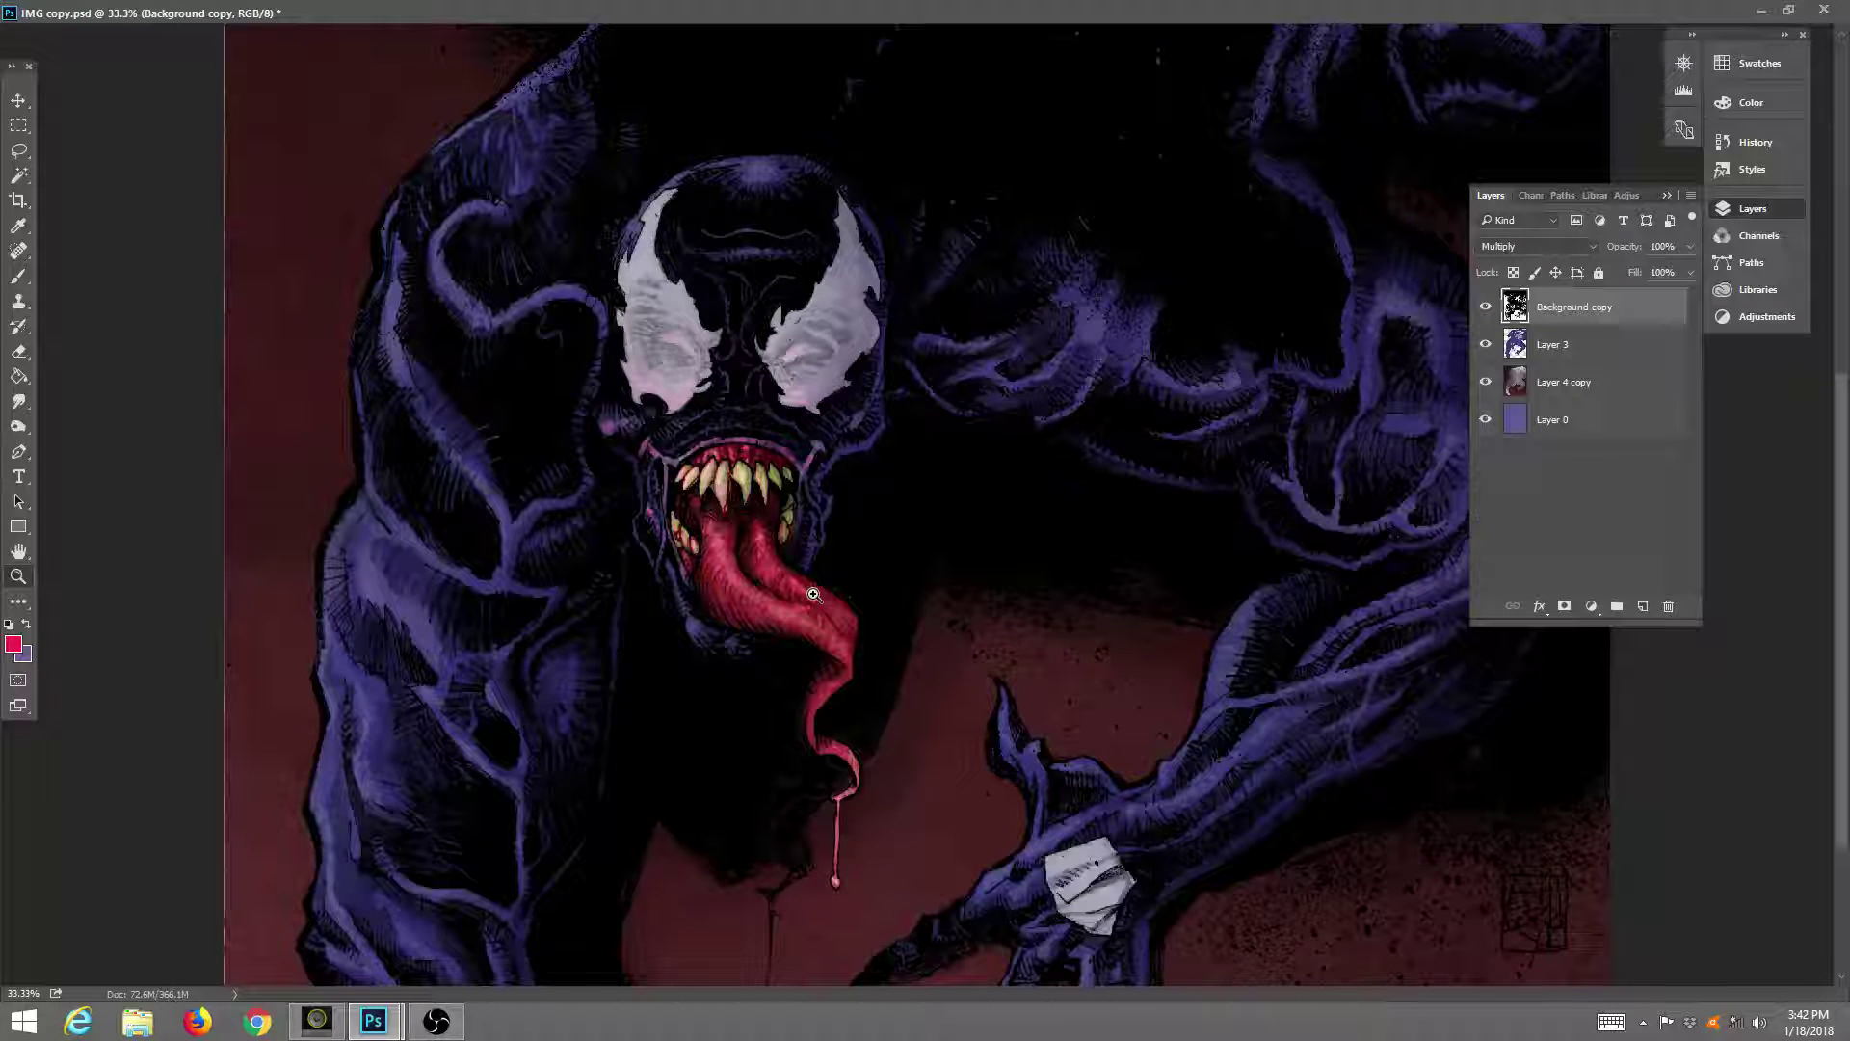
# Pick the Brush tool on Layer 3 and make purple the painting colour.
pyautogui.click(19, 279)
pyautogui.click(1574, 349)
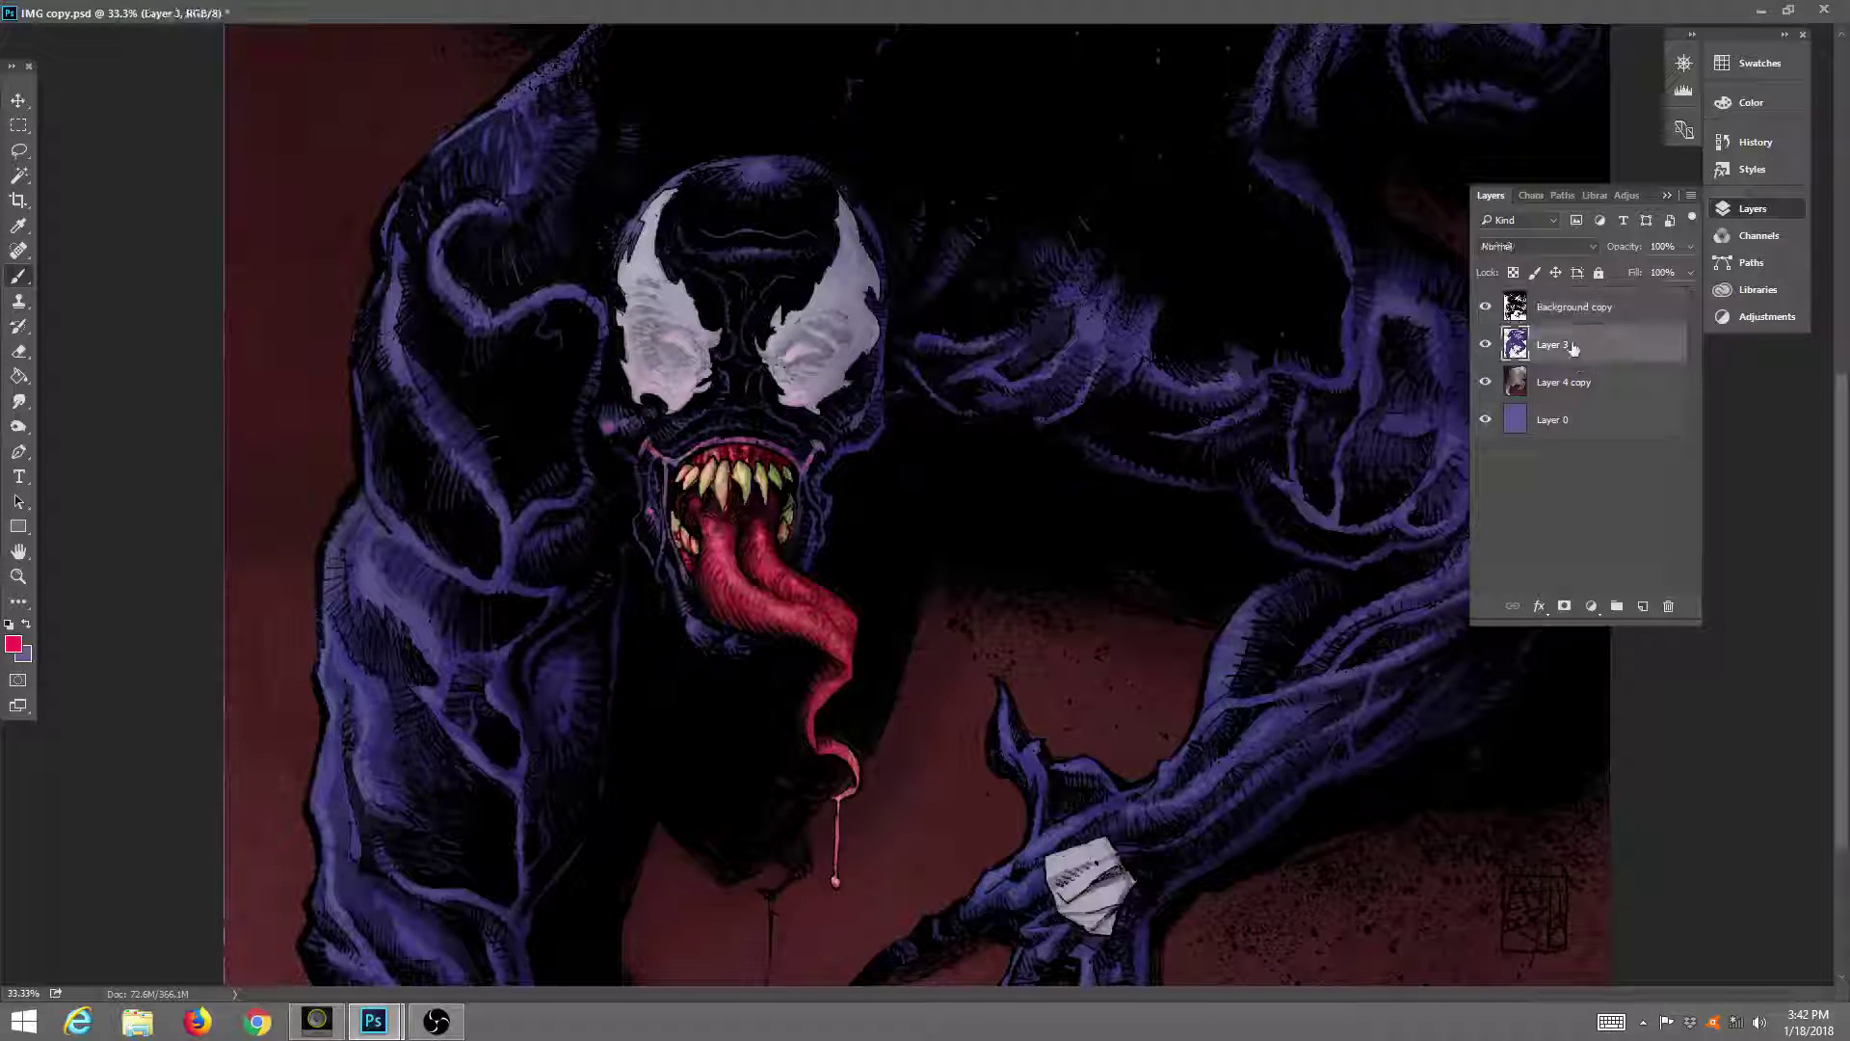
pyautogui.click(24, 626)
# Lower the brush opacity to 13%.
pyautogui.press('f')
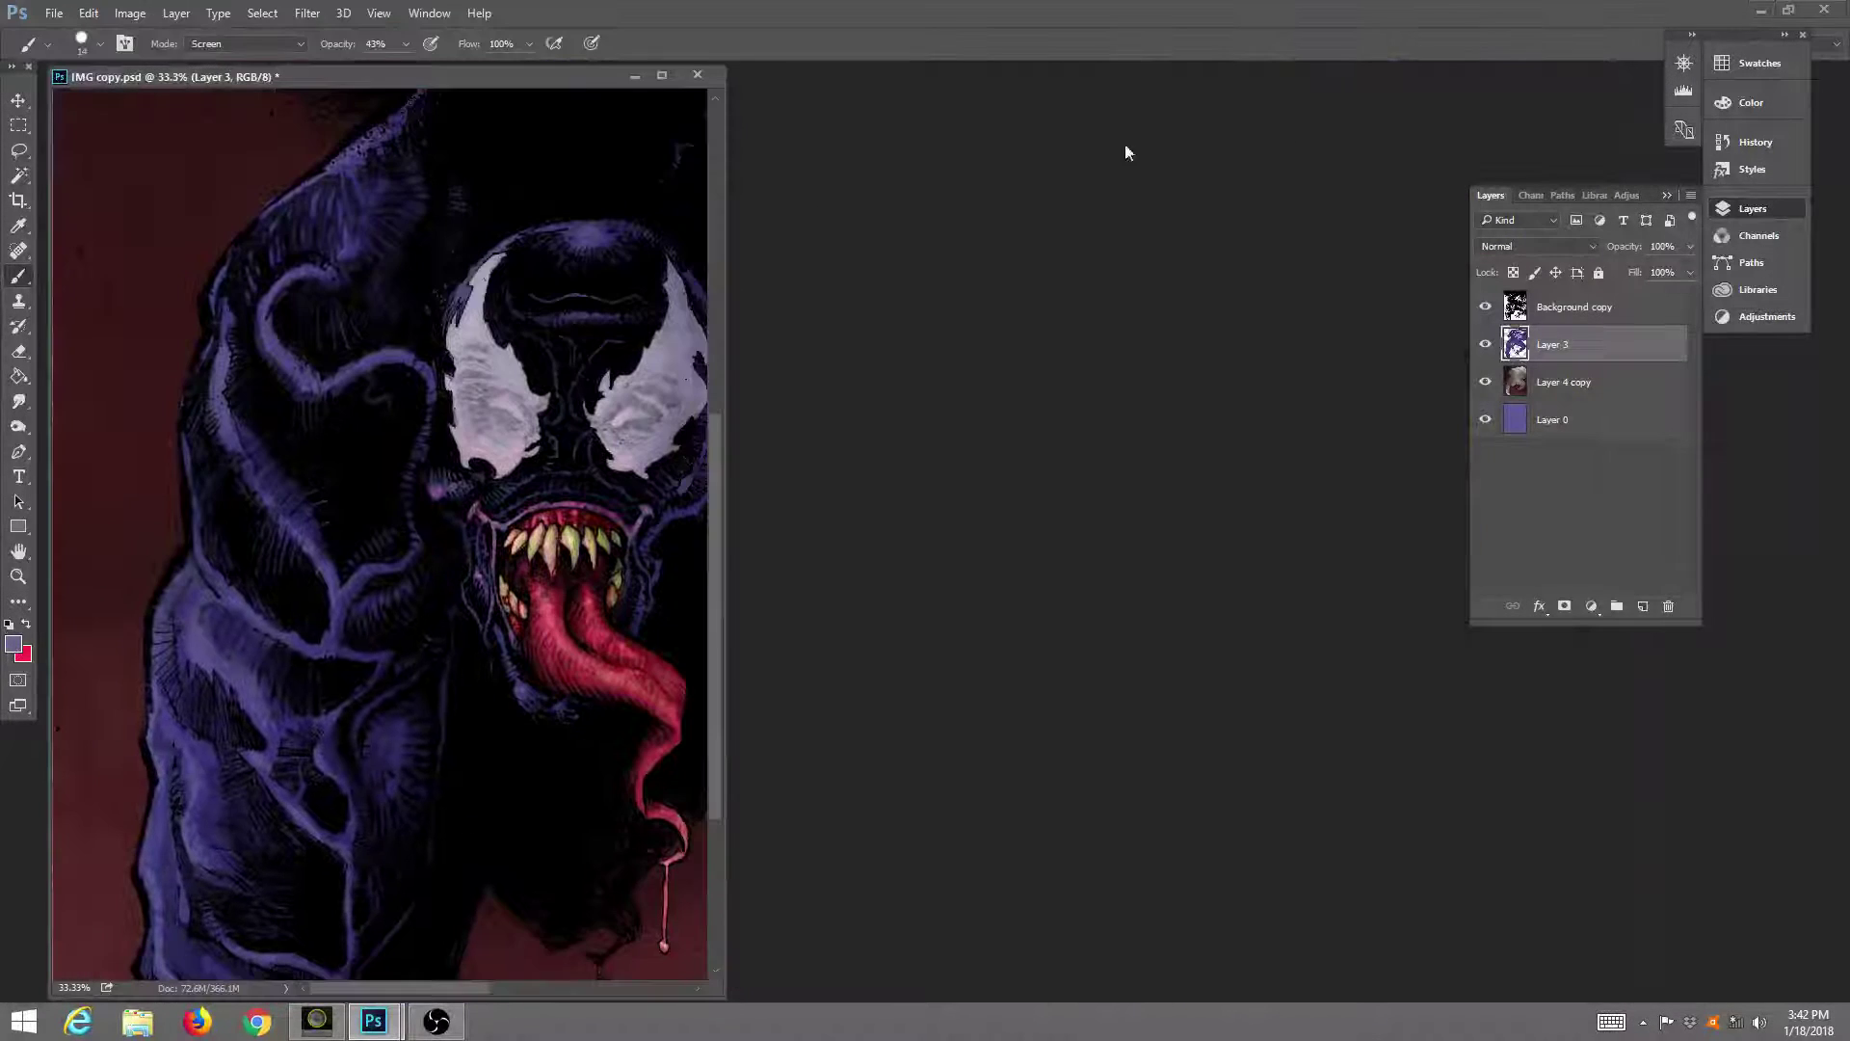
pyautogui.moveTo(399, 65); pyautogui.dragTo(376, 67)
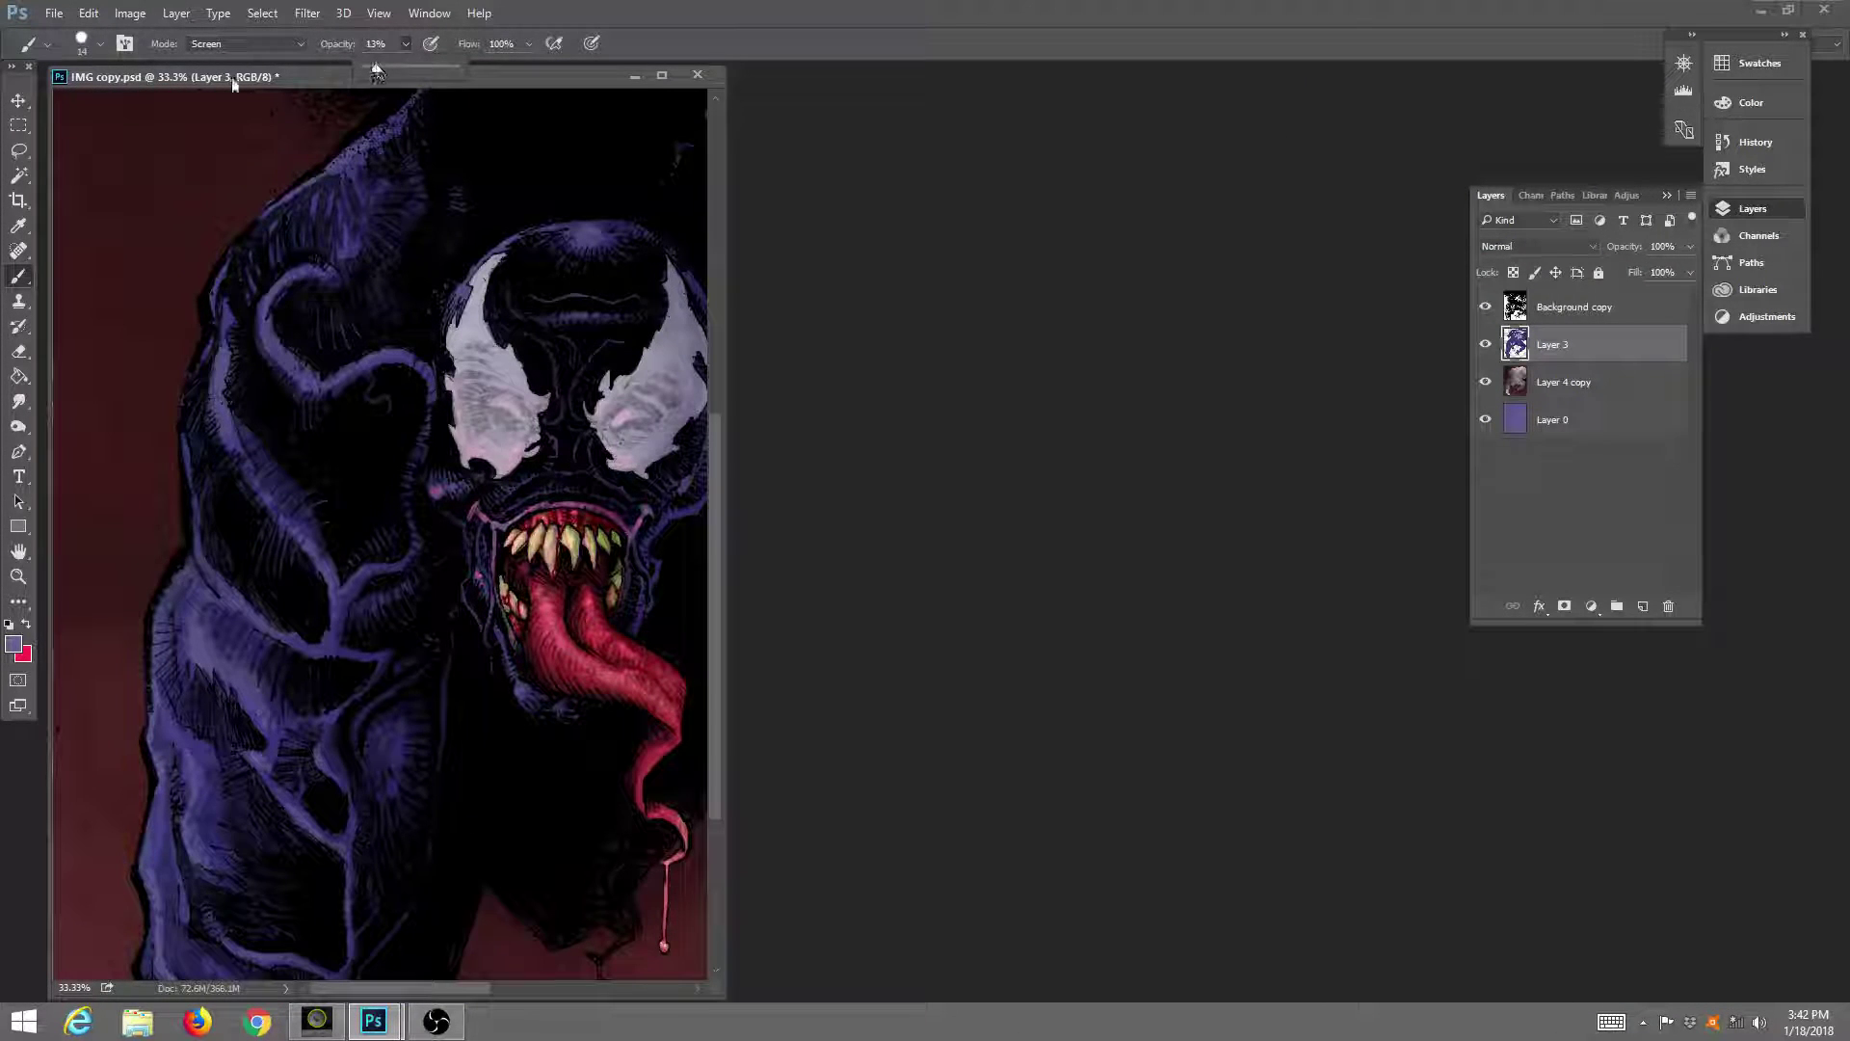
pyautogui.click(81, 44)
pyautogui.click(90, 44)
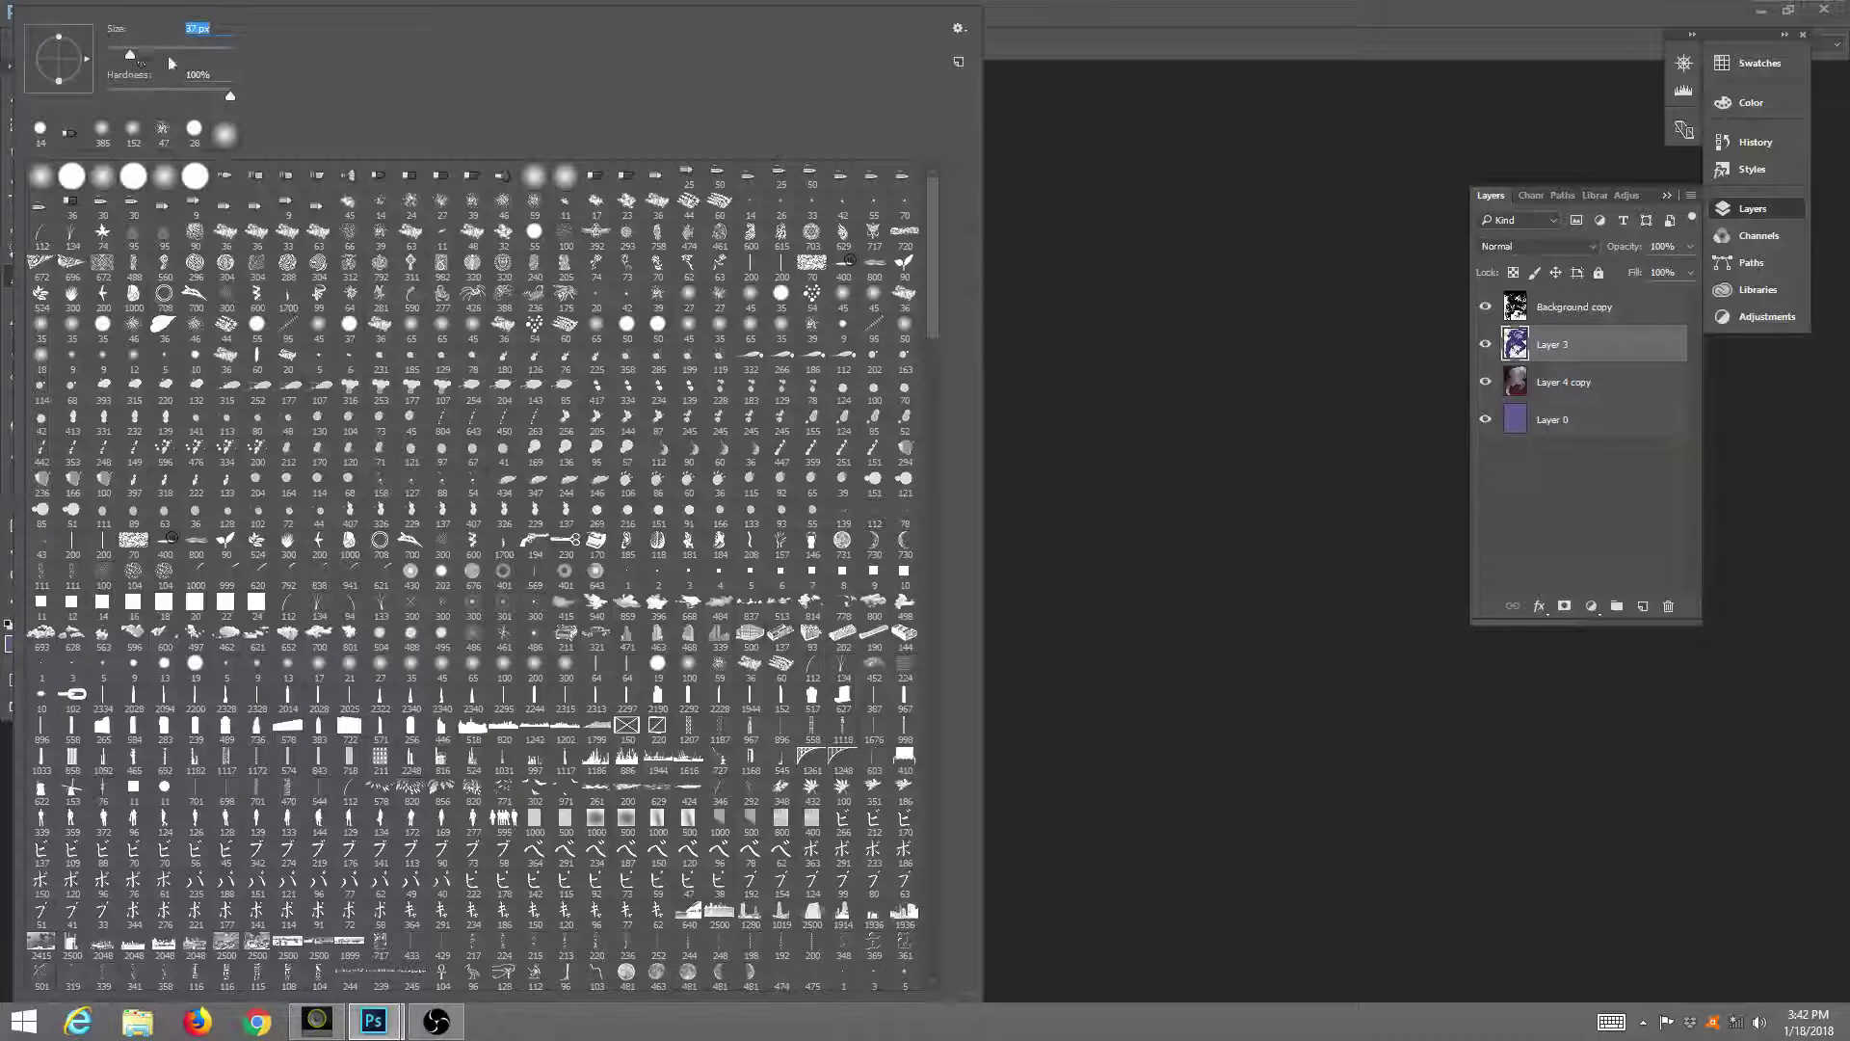
pyautogui.click(1041, 37)
pyautogui.click(663, 76)
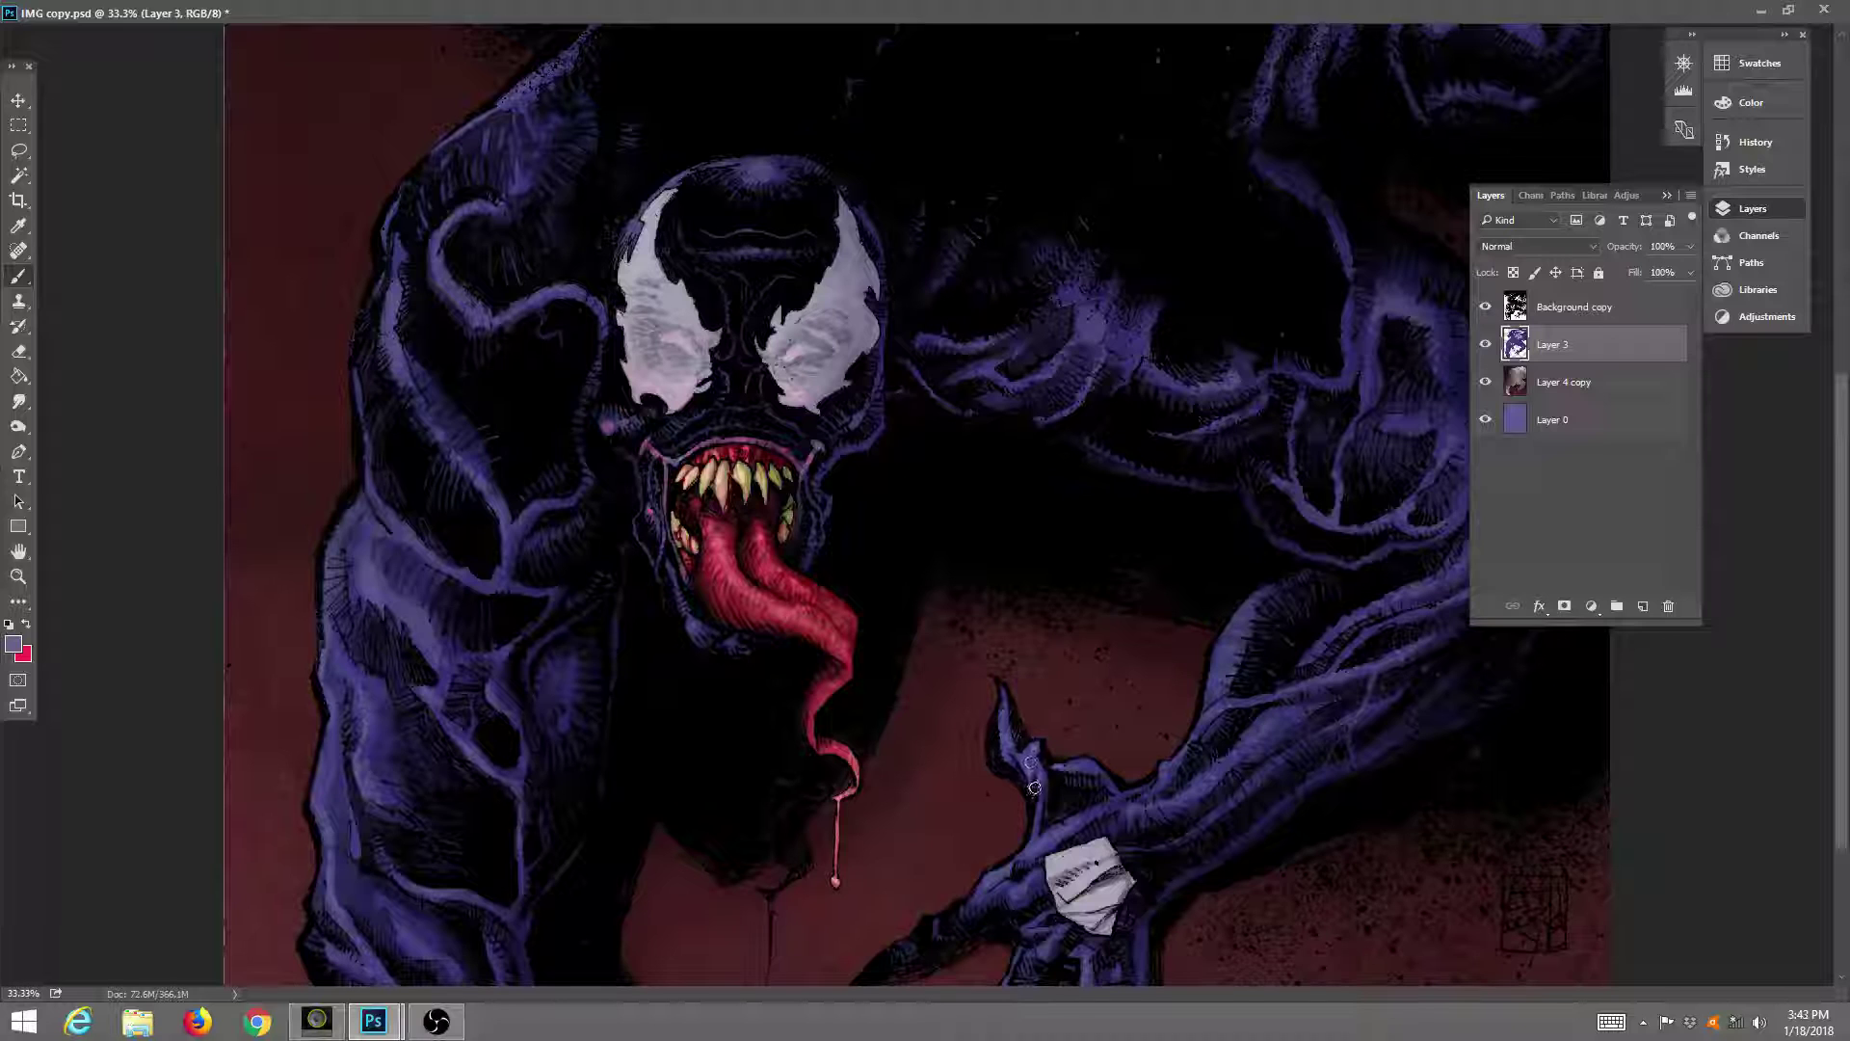
# Switch the brush to Multiply mode and darken the purple finger and hand edge.
pyautogui.press('f')
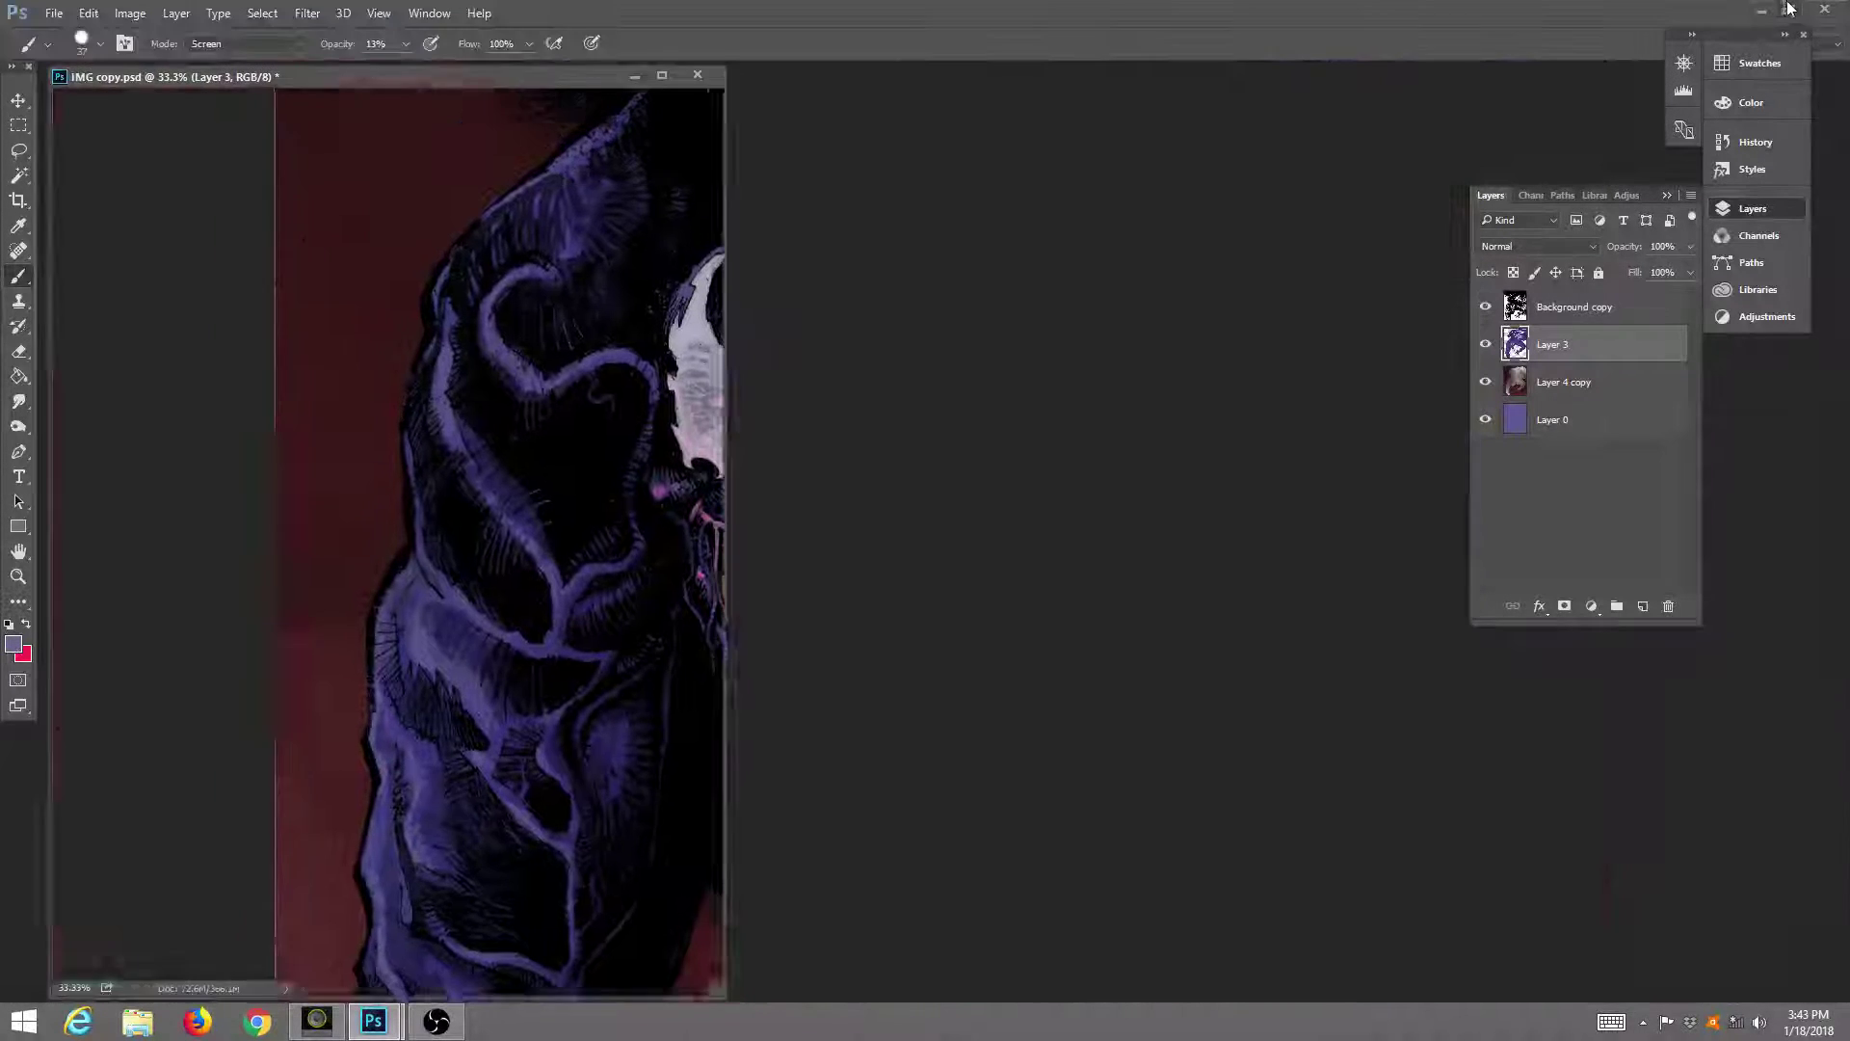
pyautogui.click(279, 43)
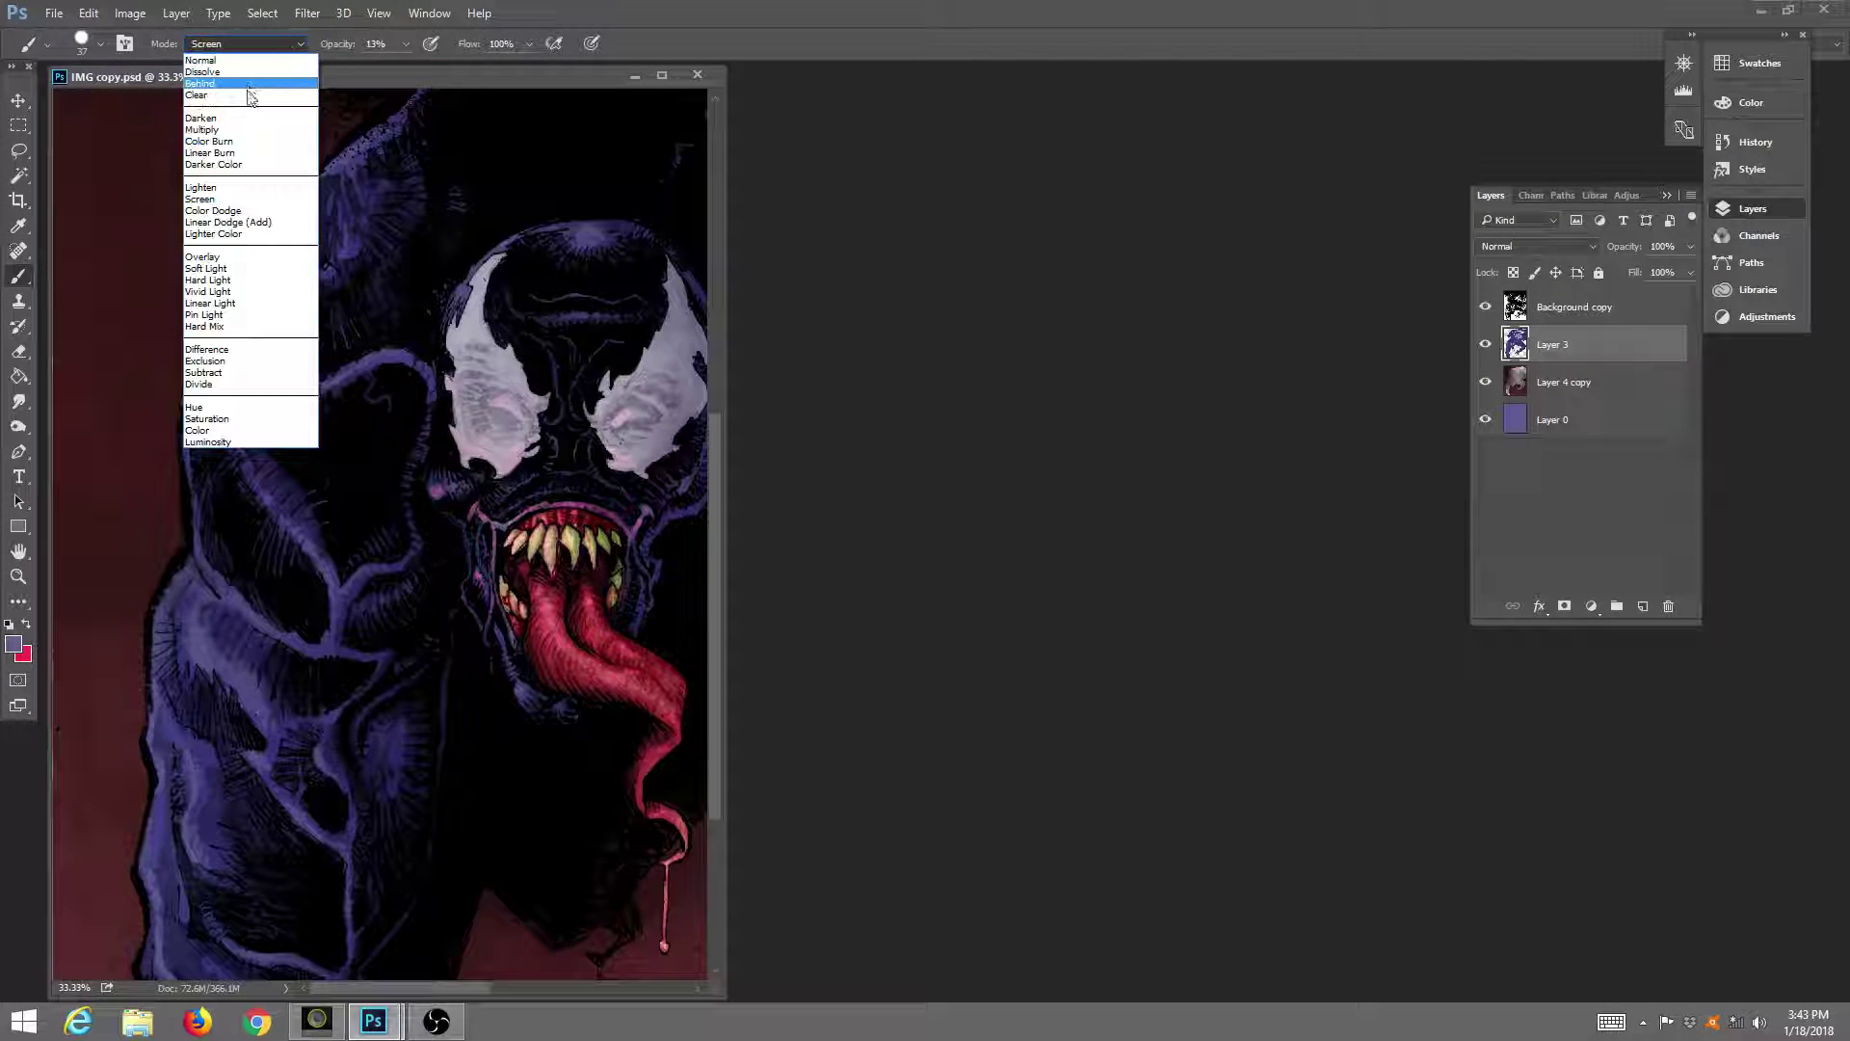
pyautogui.click(231, 99)
pyautogui.click(662, 74)
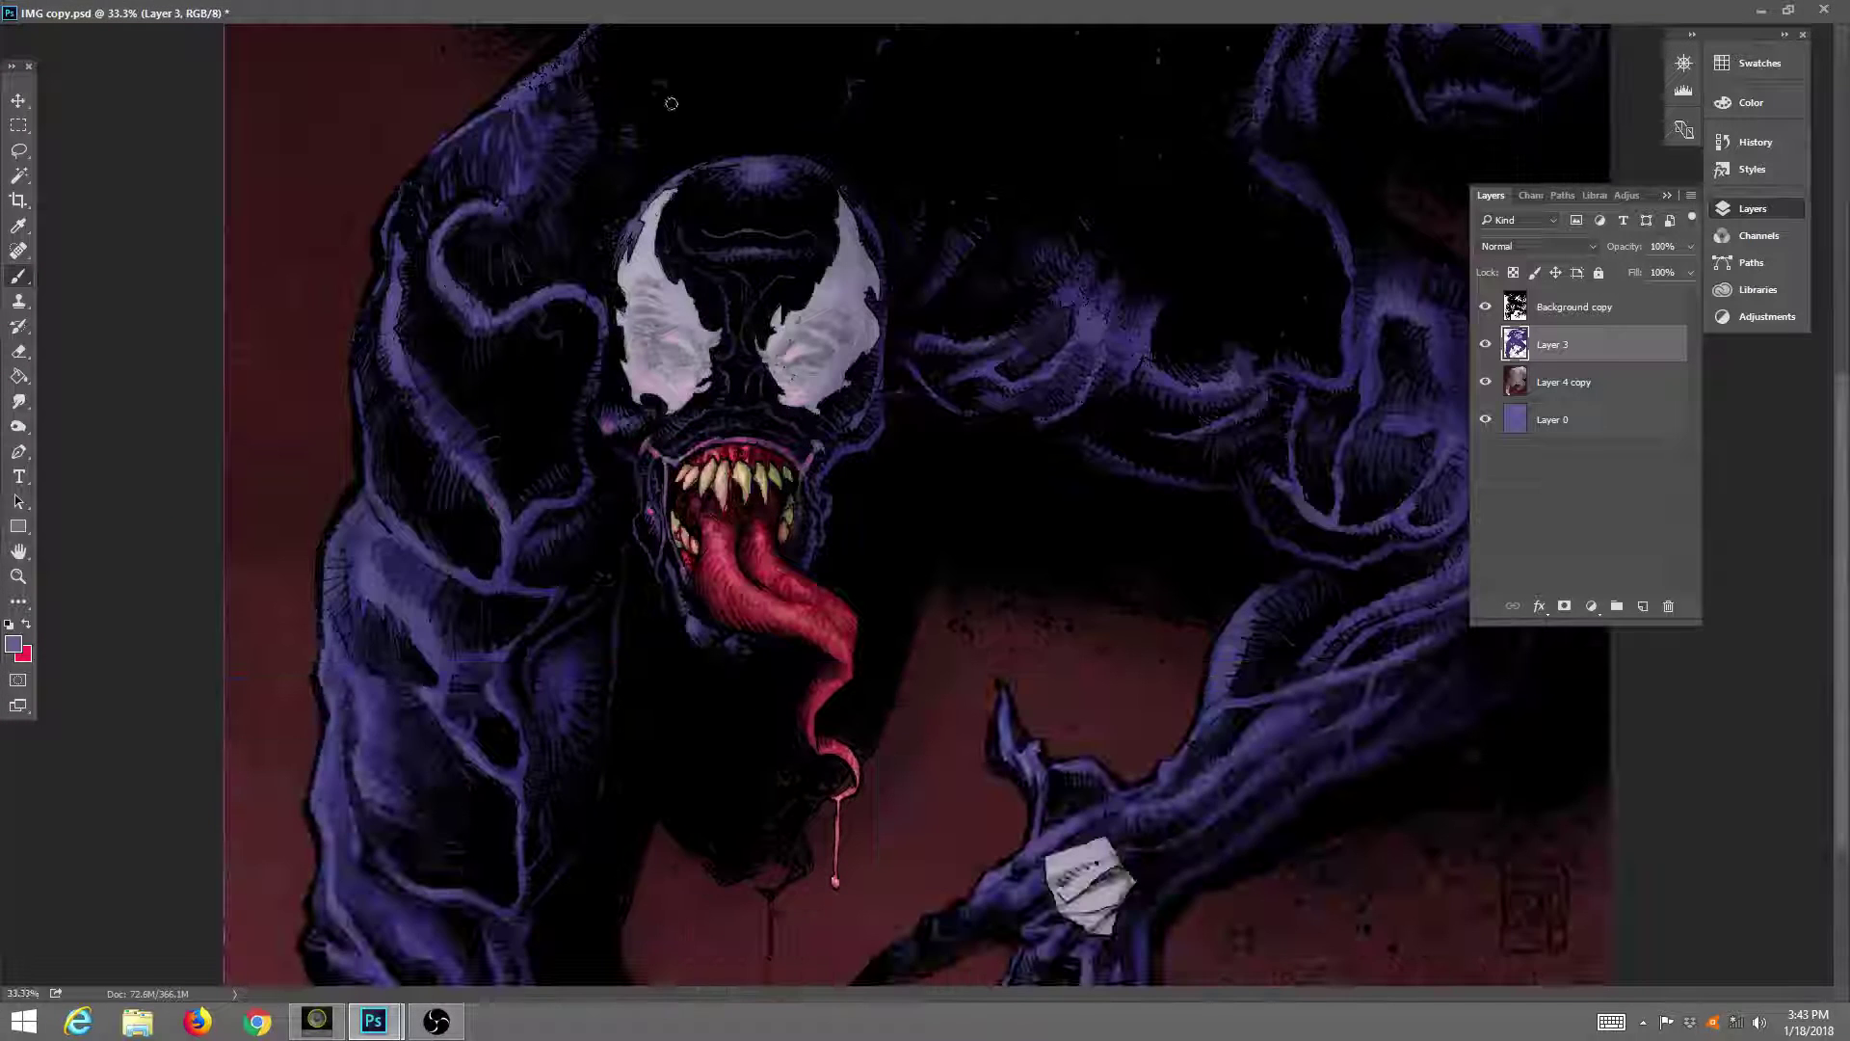
pyautogui.moveTo(1014, 739); pyautogui.dragTo(1047, 806)
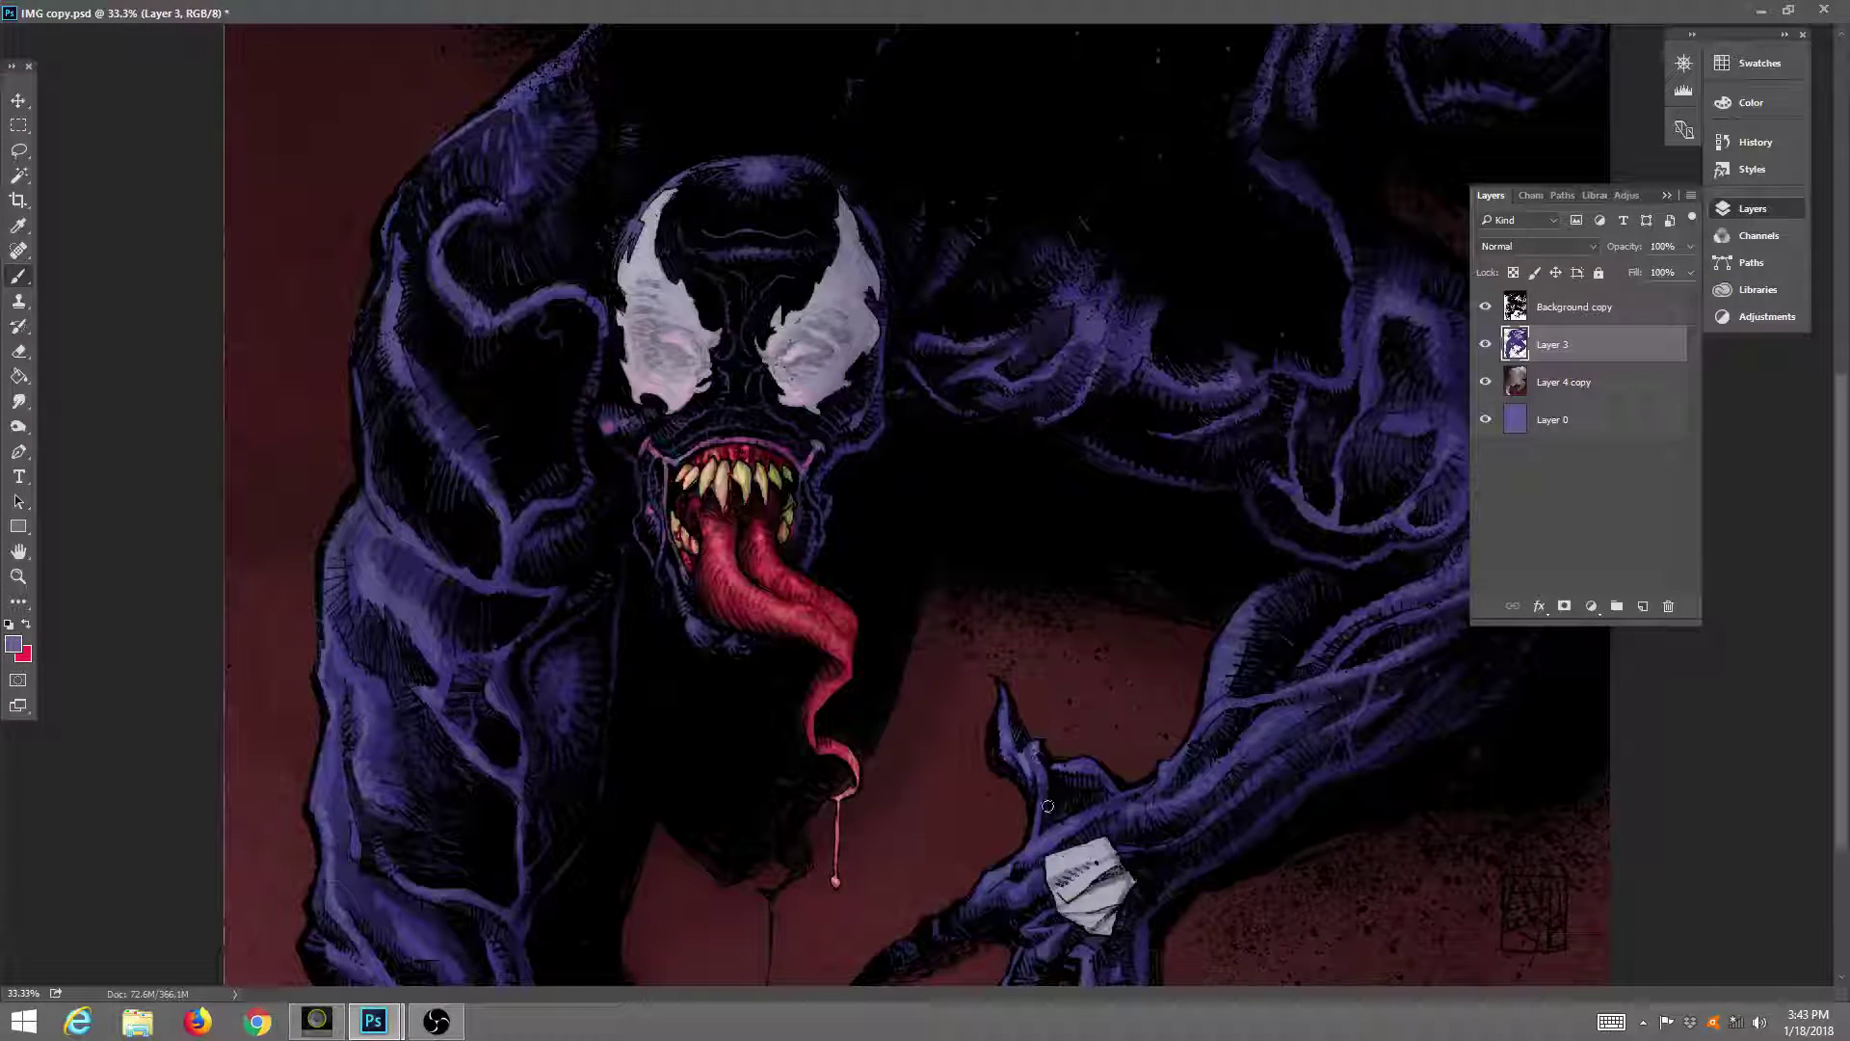
pyautogui.moveTo(975, 905)
pyautogui.mouseDown()
pyautogui.moveTo(1111, 812)
pyautogui.moveTo(1099, 882)
pyautogui.moveTo(1052, 891)
pyautogui.moveTo(1070, 903)
pyautogui.mouseUp()
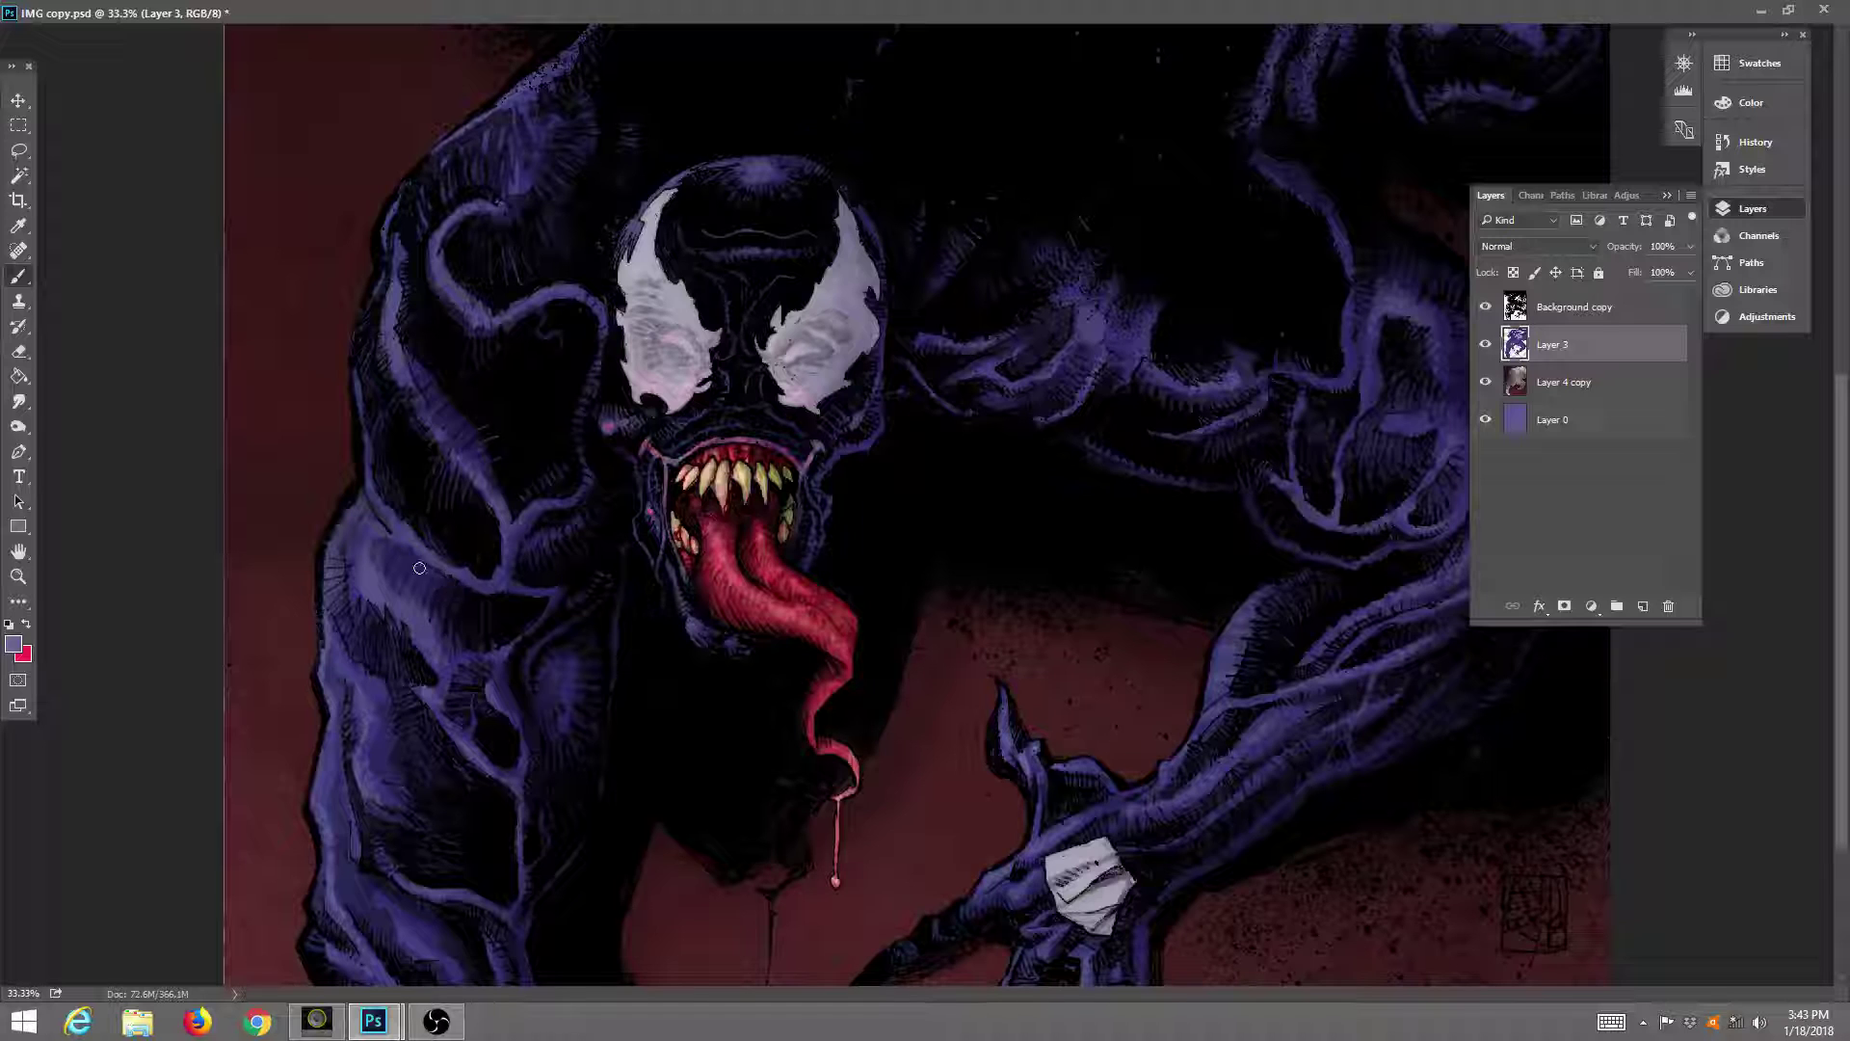
pyautogui.click(19, 576)
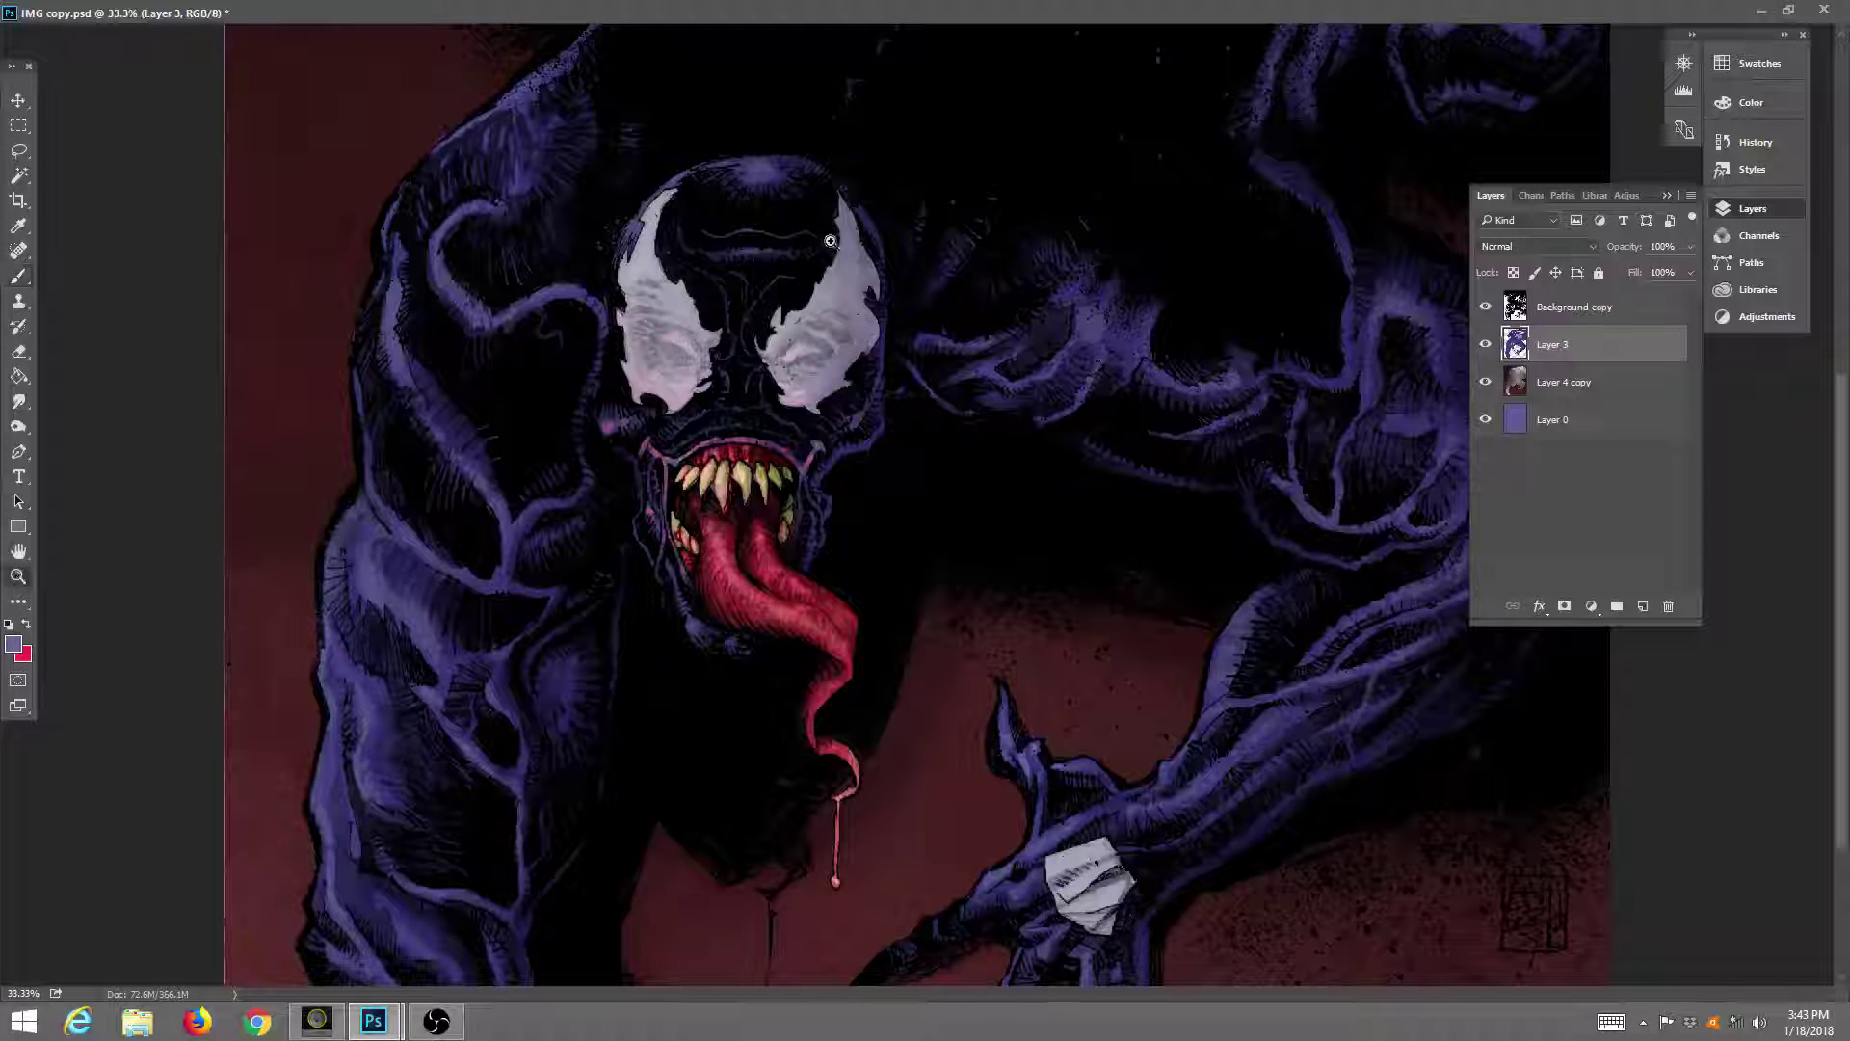
pyautogui.click(1788, 10)
pyautogui.click(554, 46)
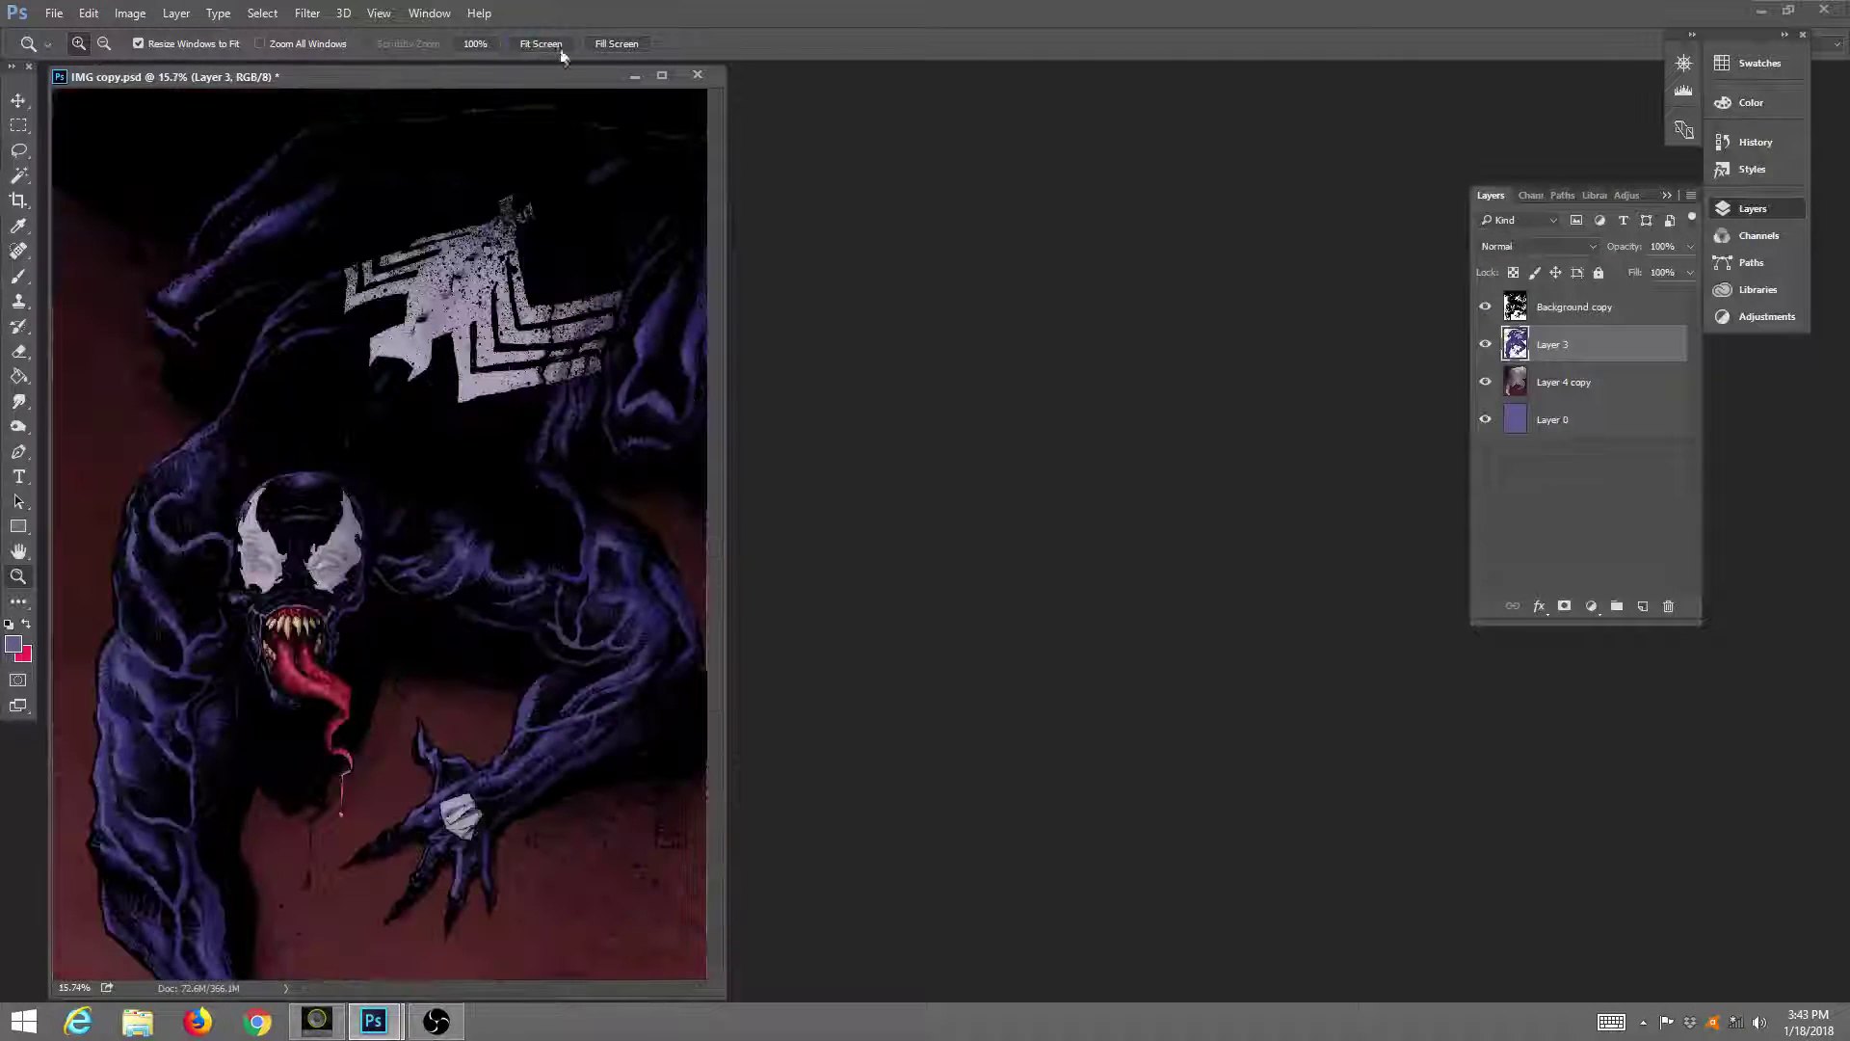
pyautogui.click(661, 75)
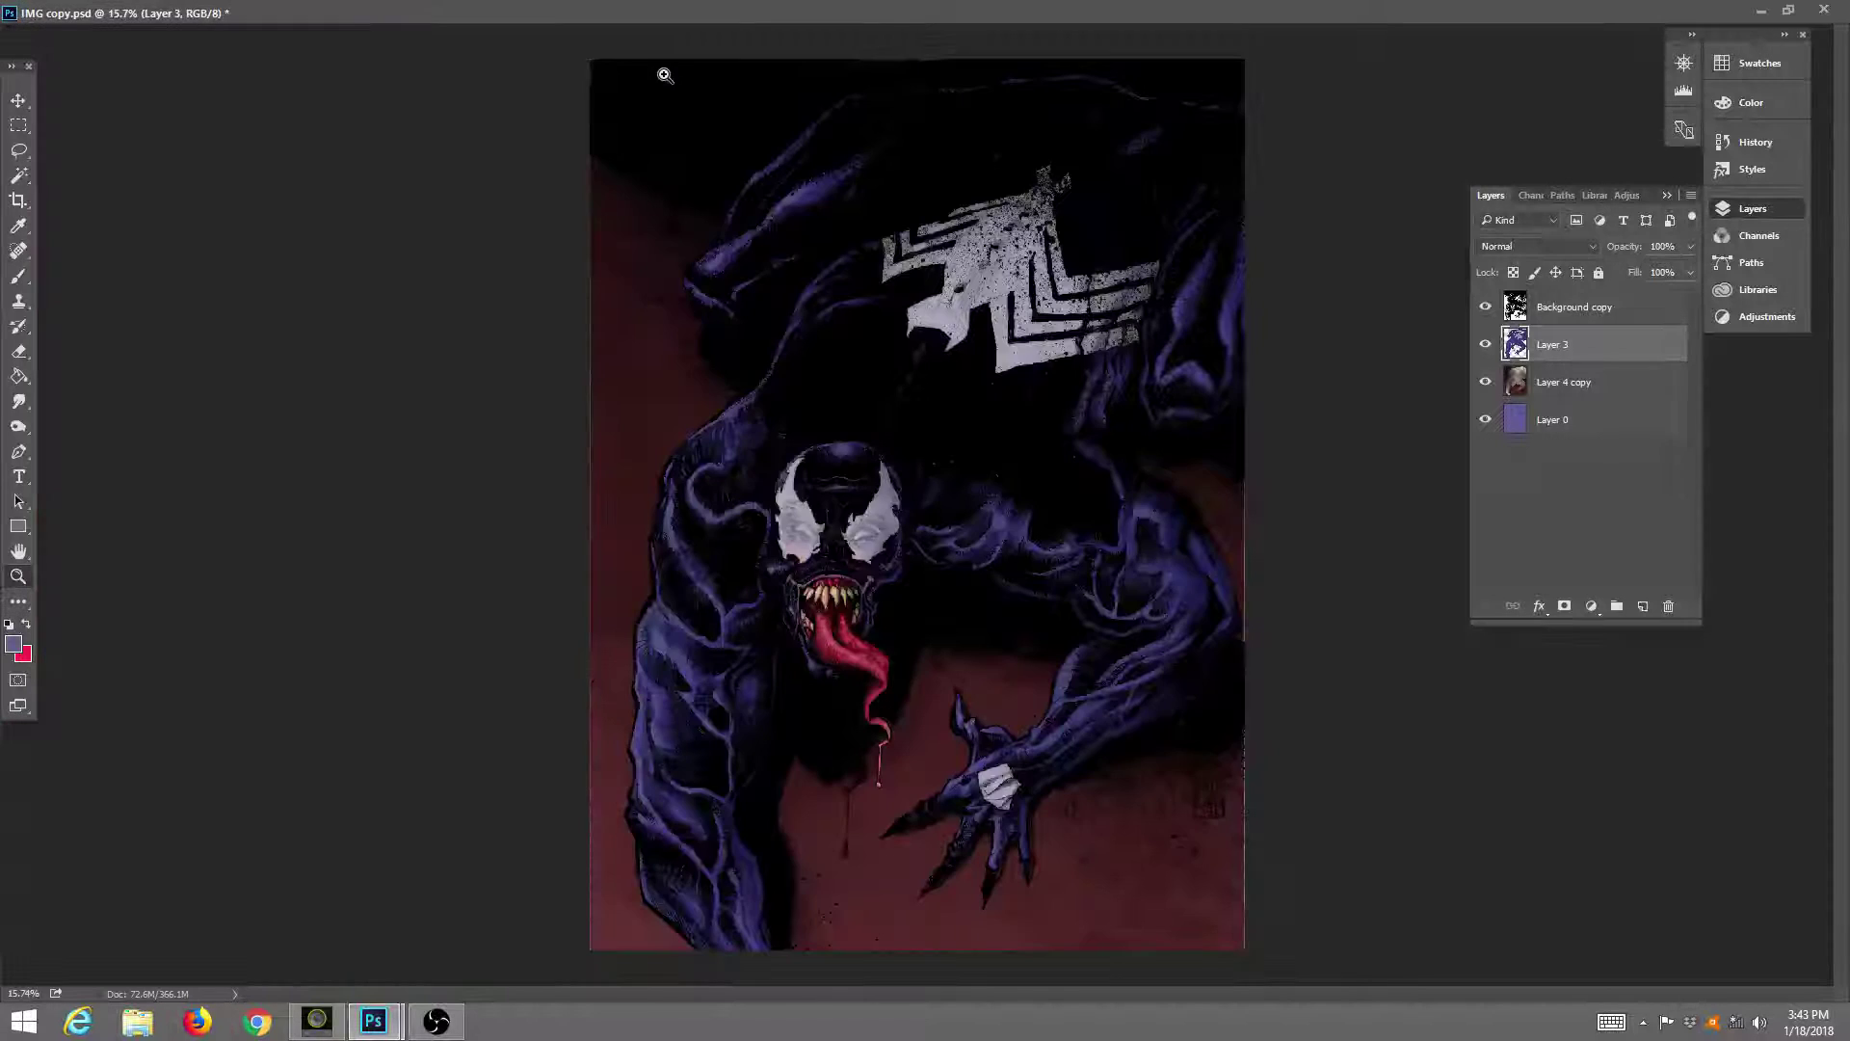
pyautogui.click(961, 533)
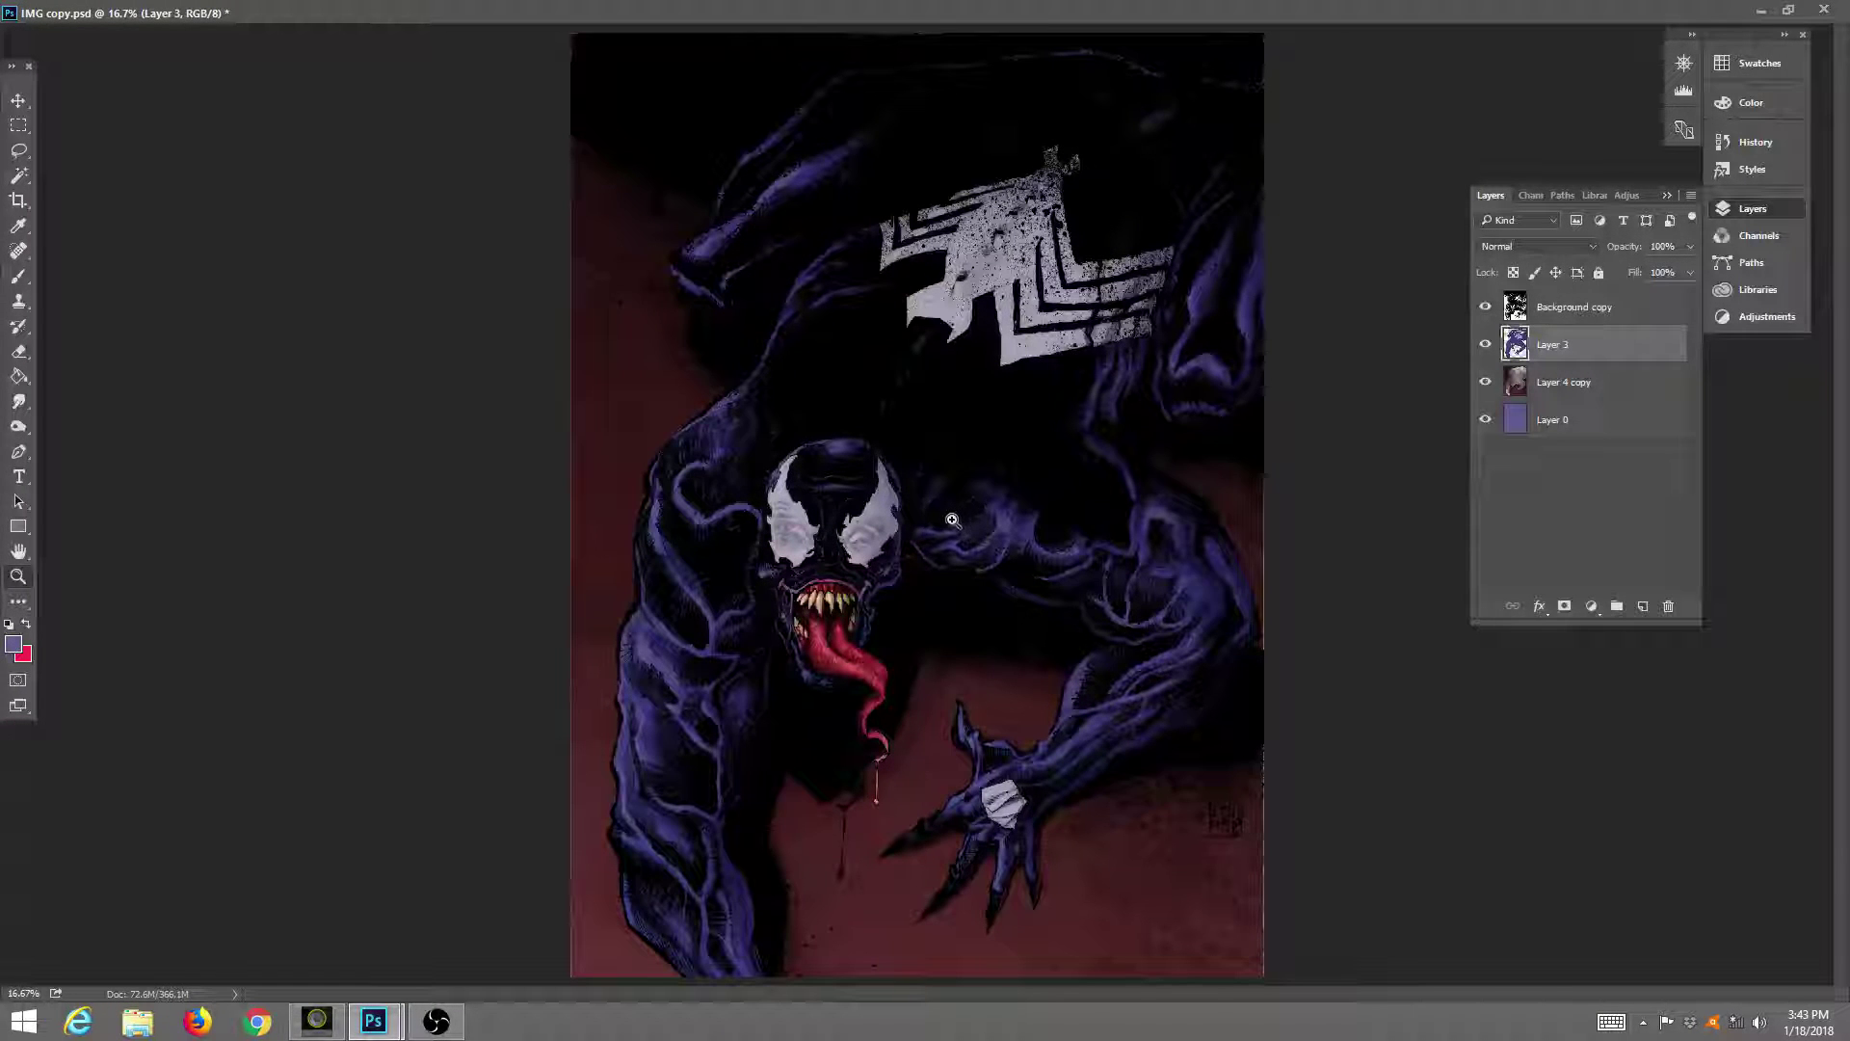
pyautogui.click(950, 512)
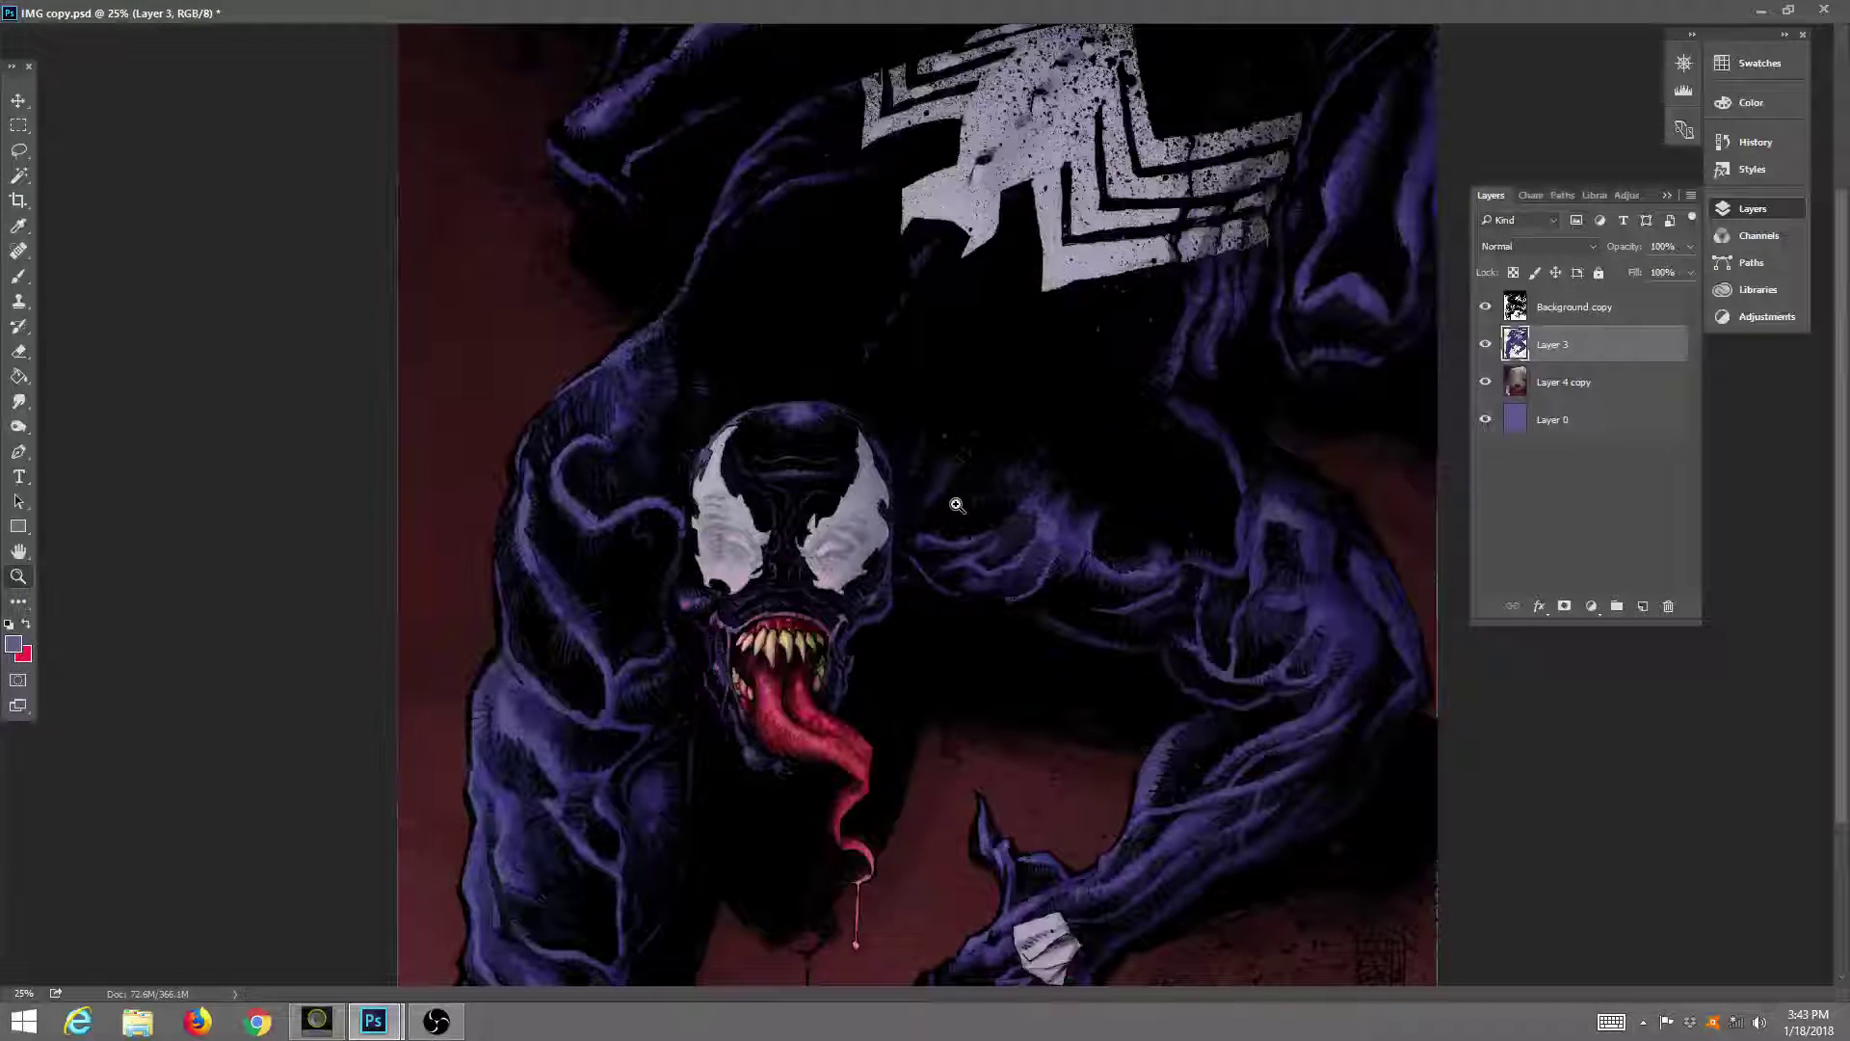
pyautogui.click(1788, 9)
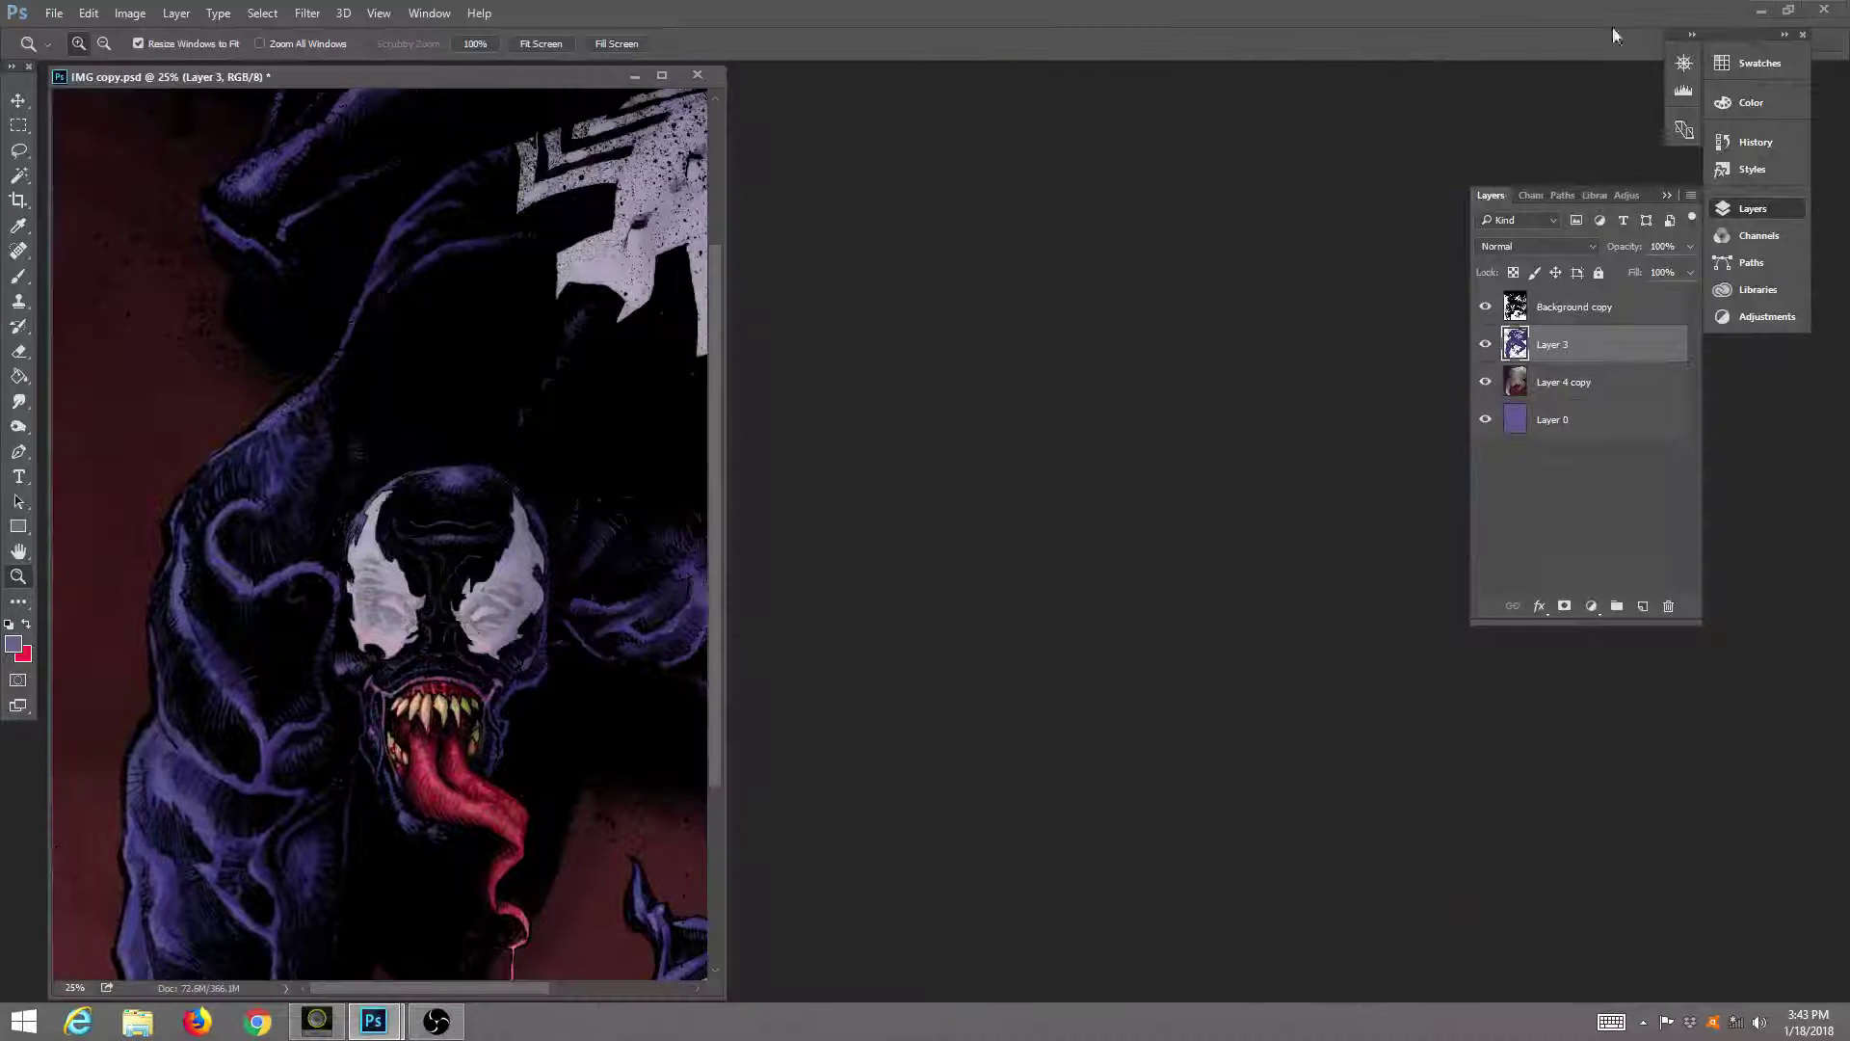
pyautogui.click(537, 43)
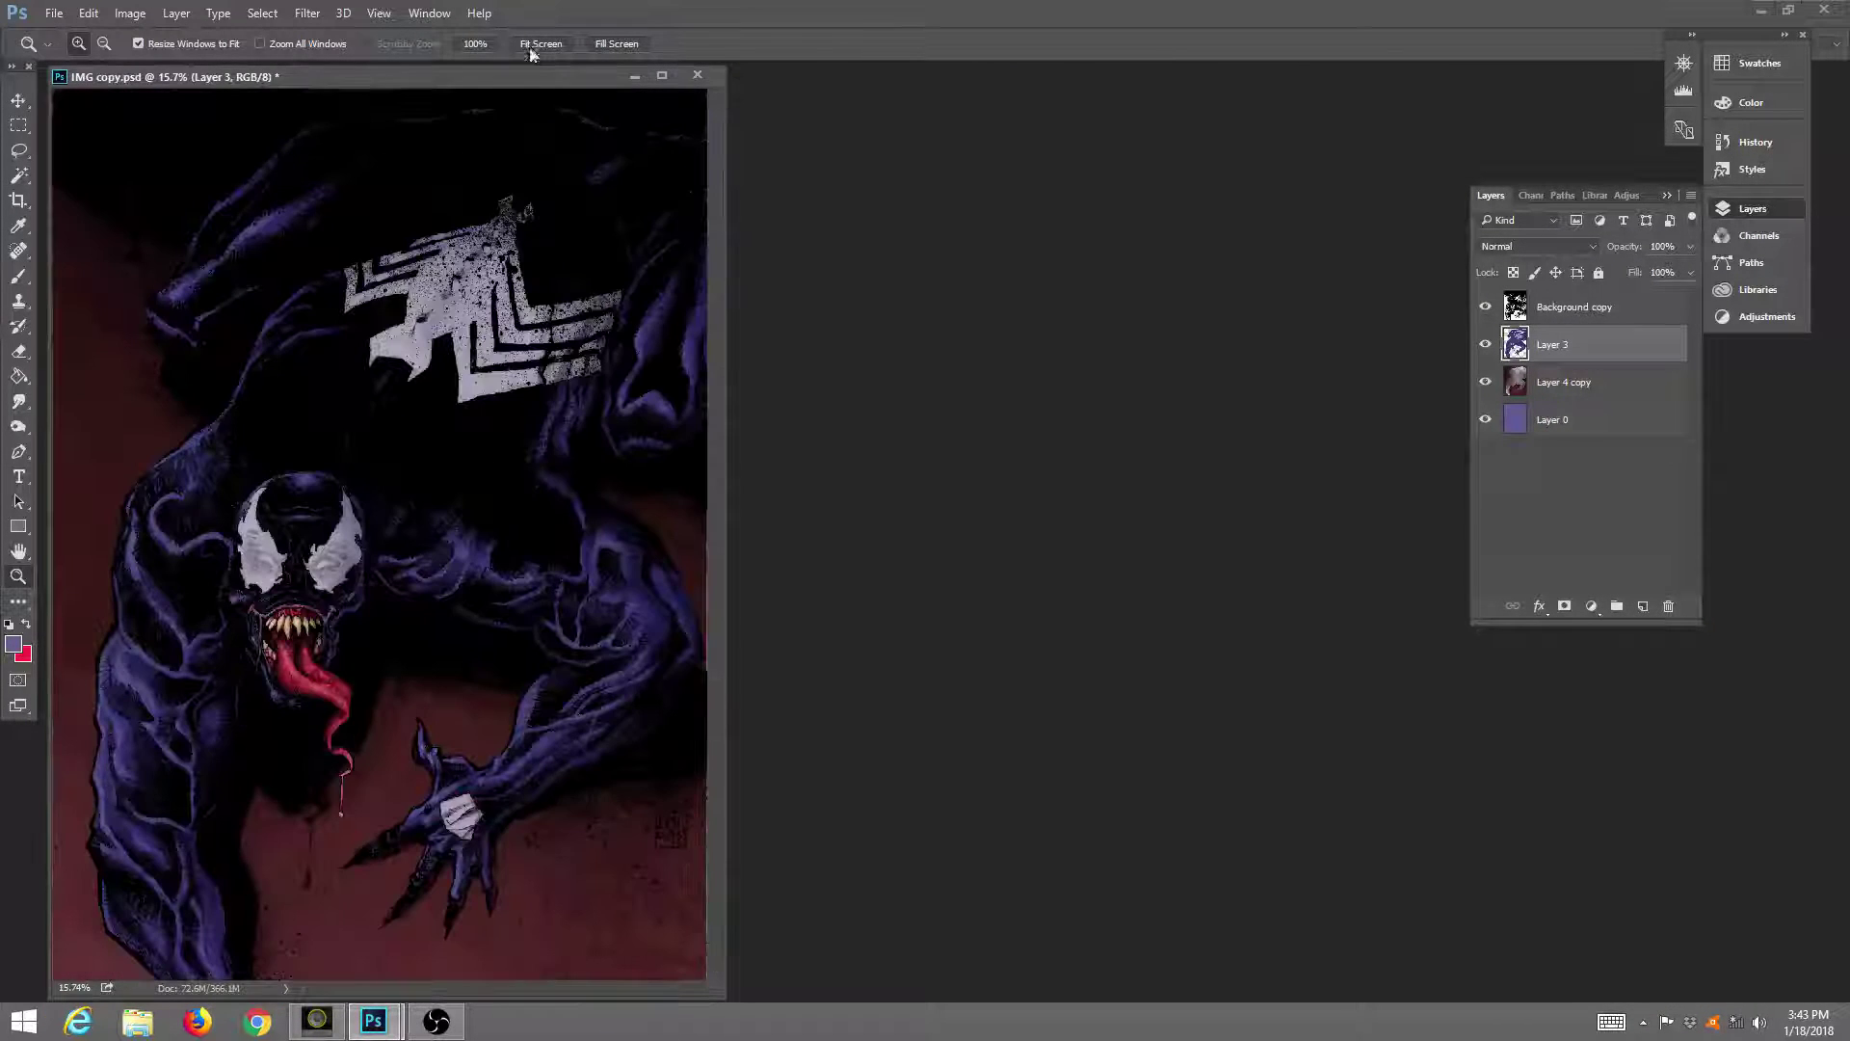
pyautogui.click(665, 75)
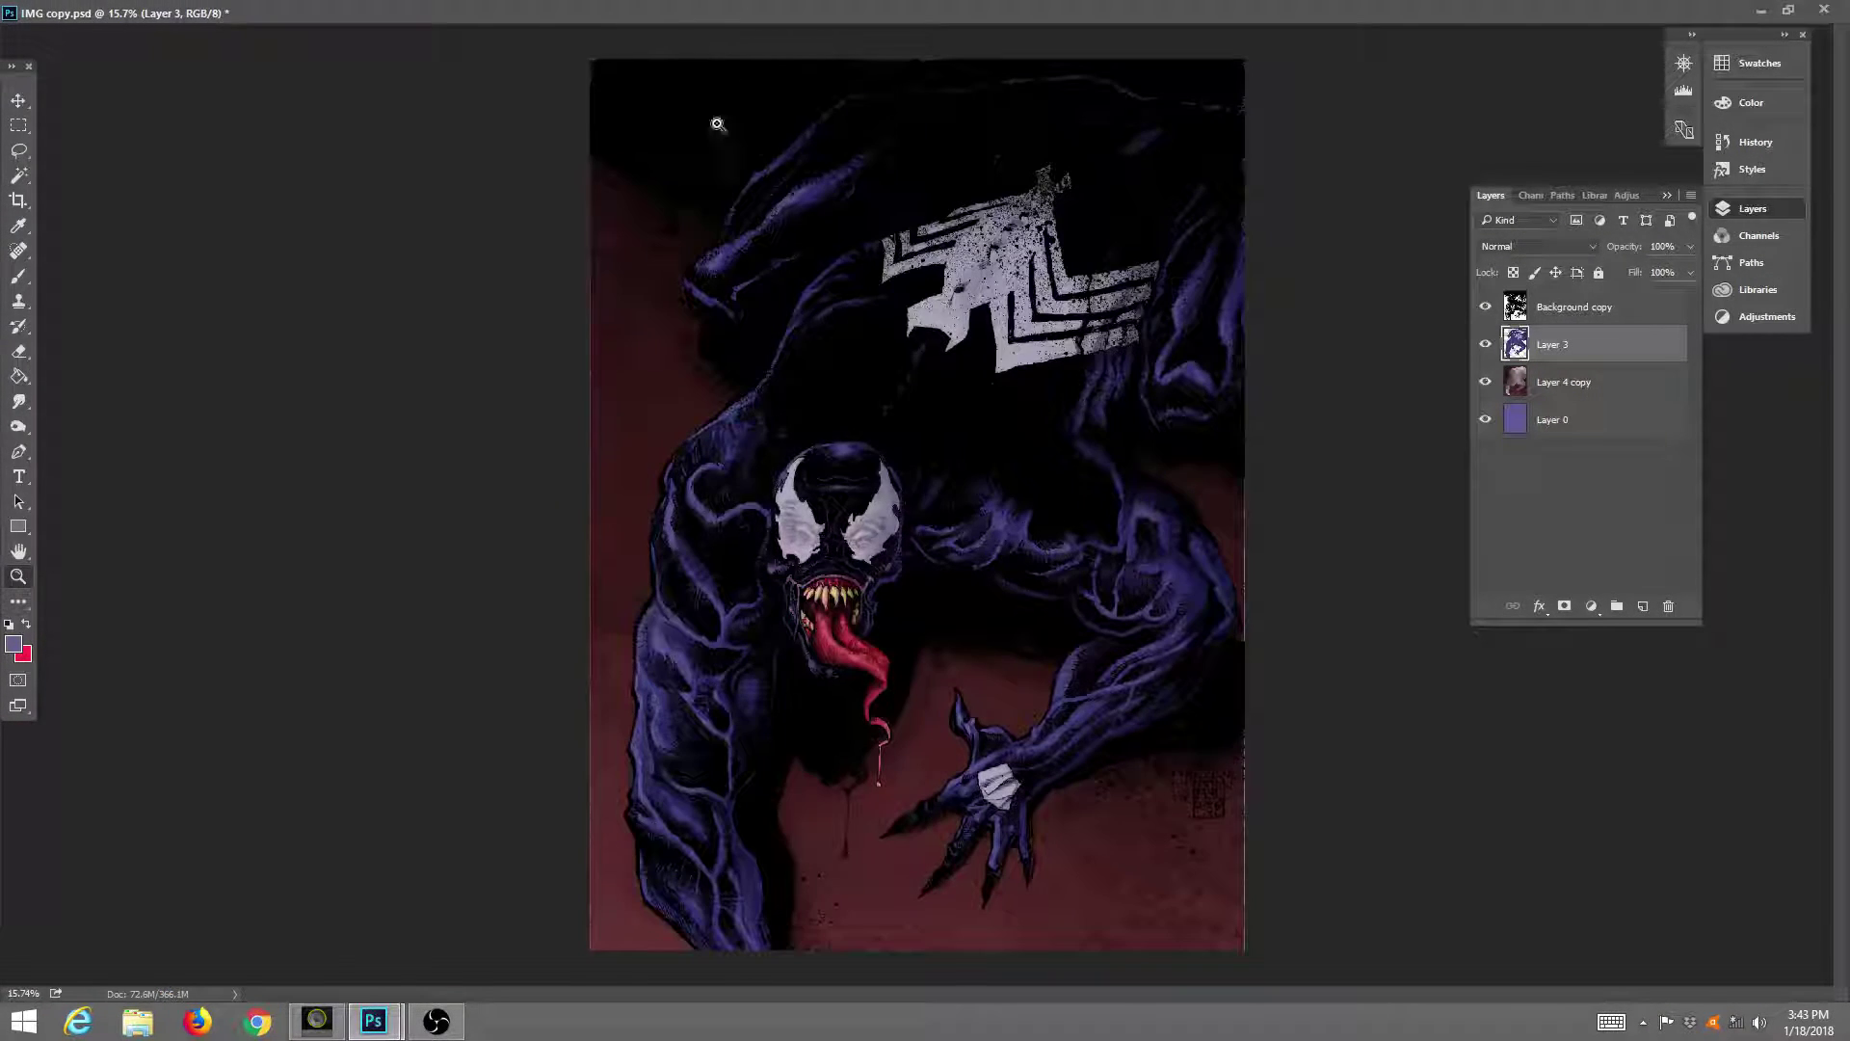
pyautogui.click(1013, 544)
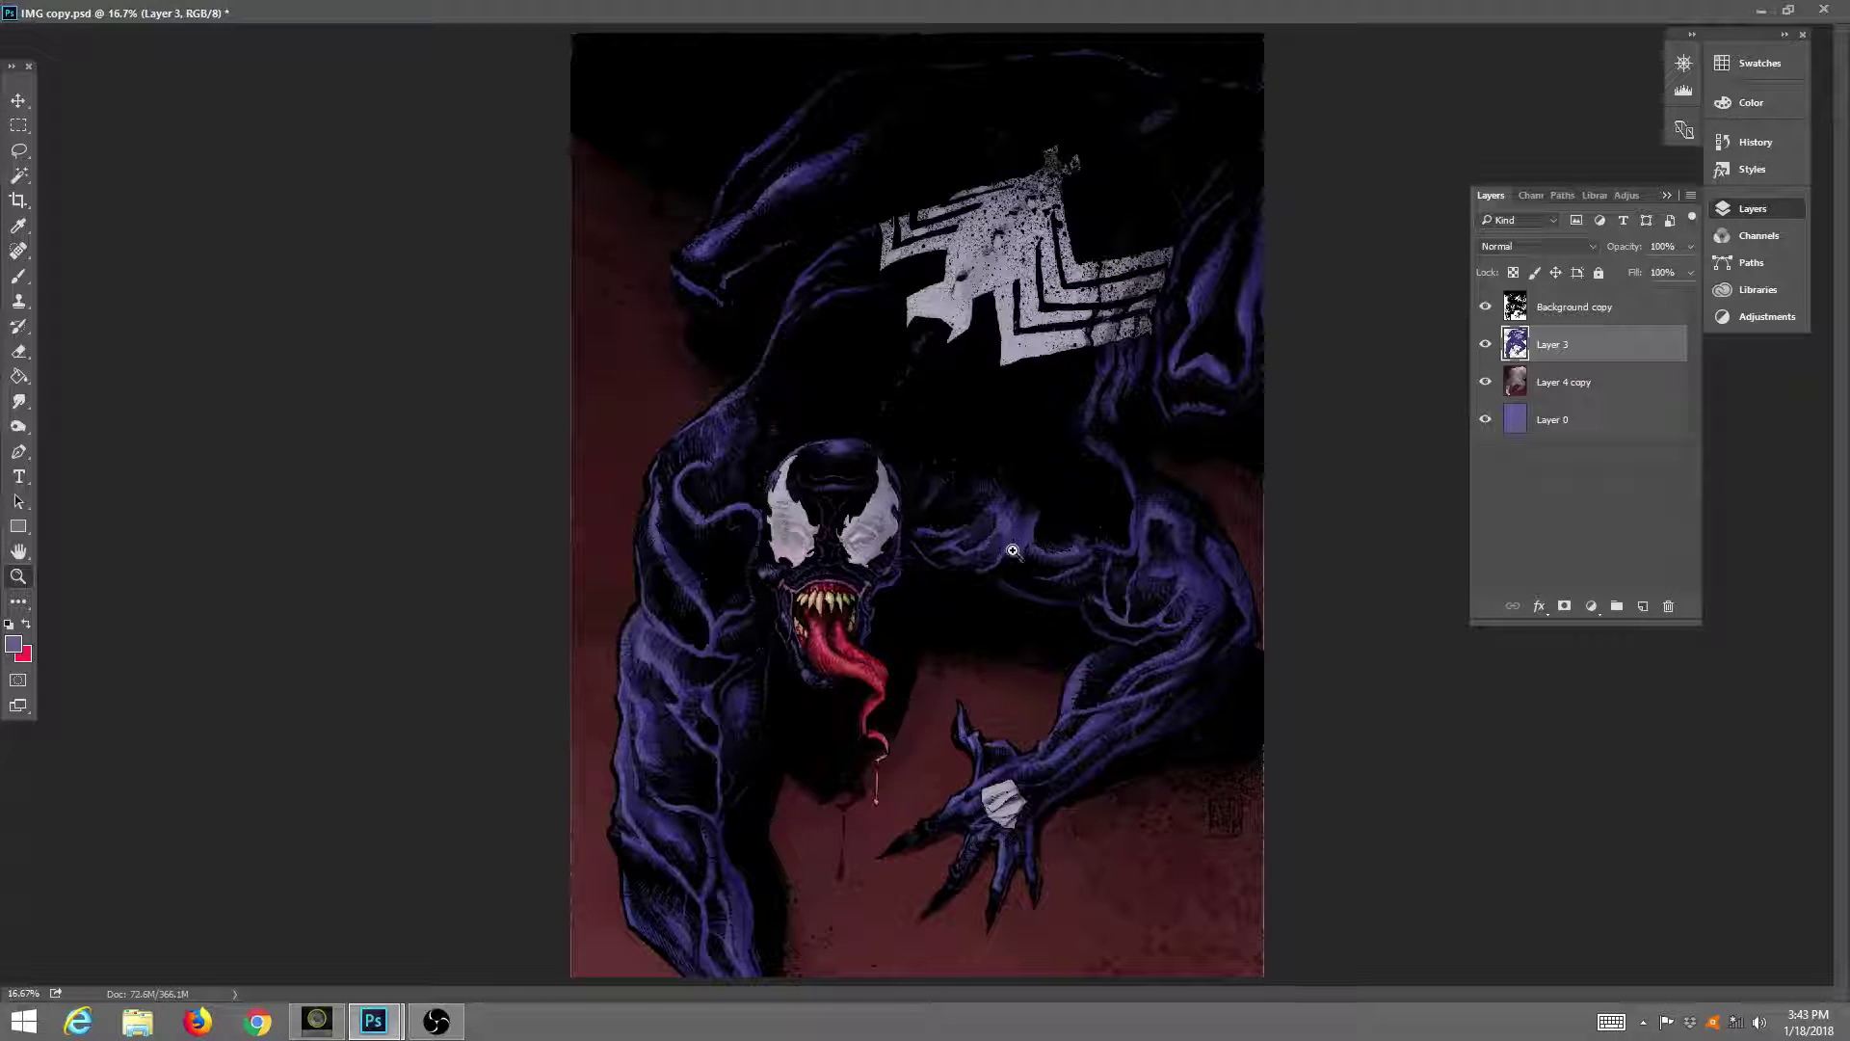
pyautogui.click(1010, 557)
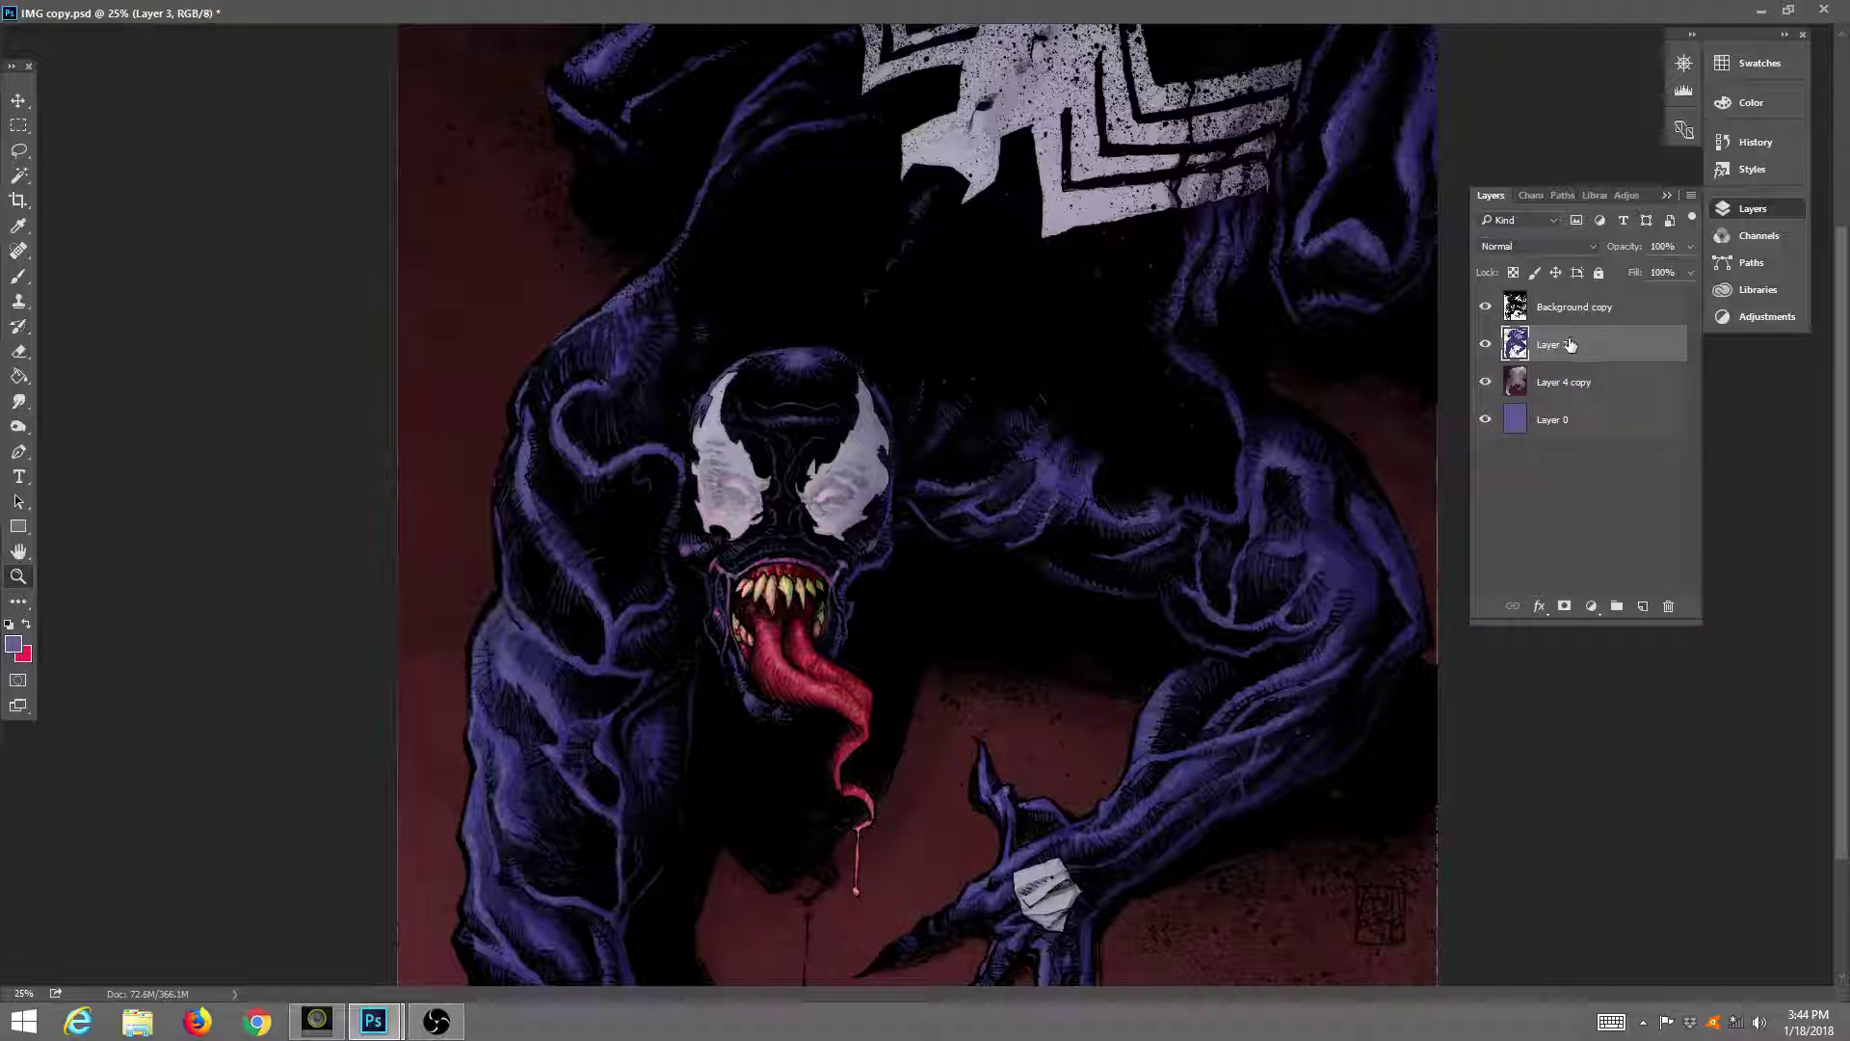
pyautogui.click(1058, 497)
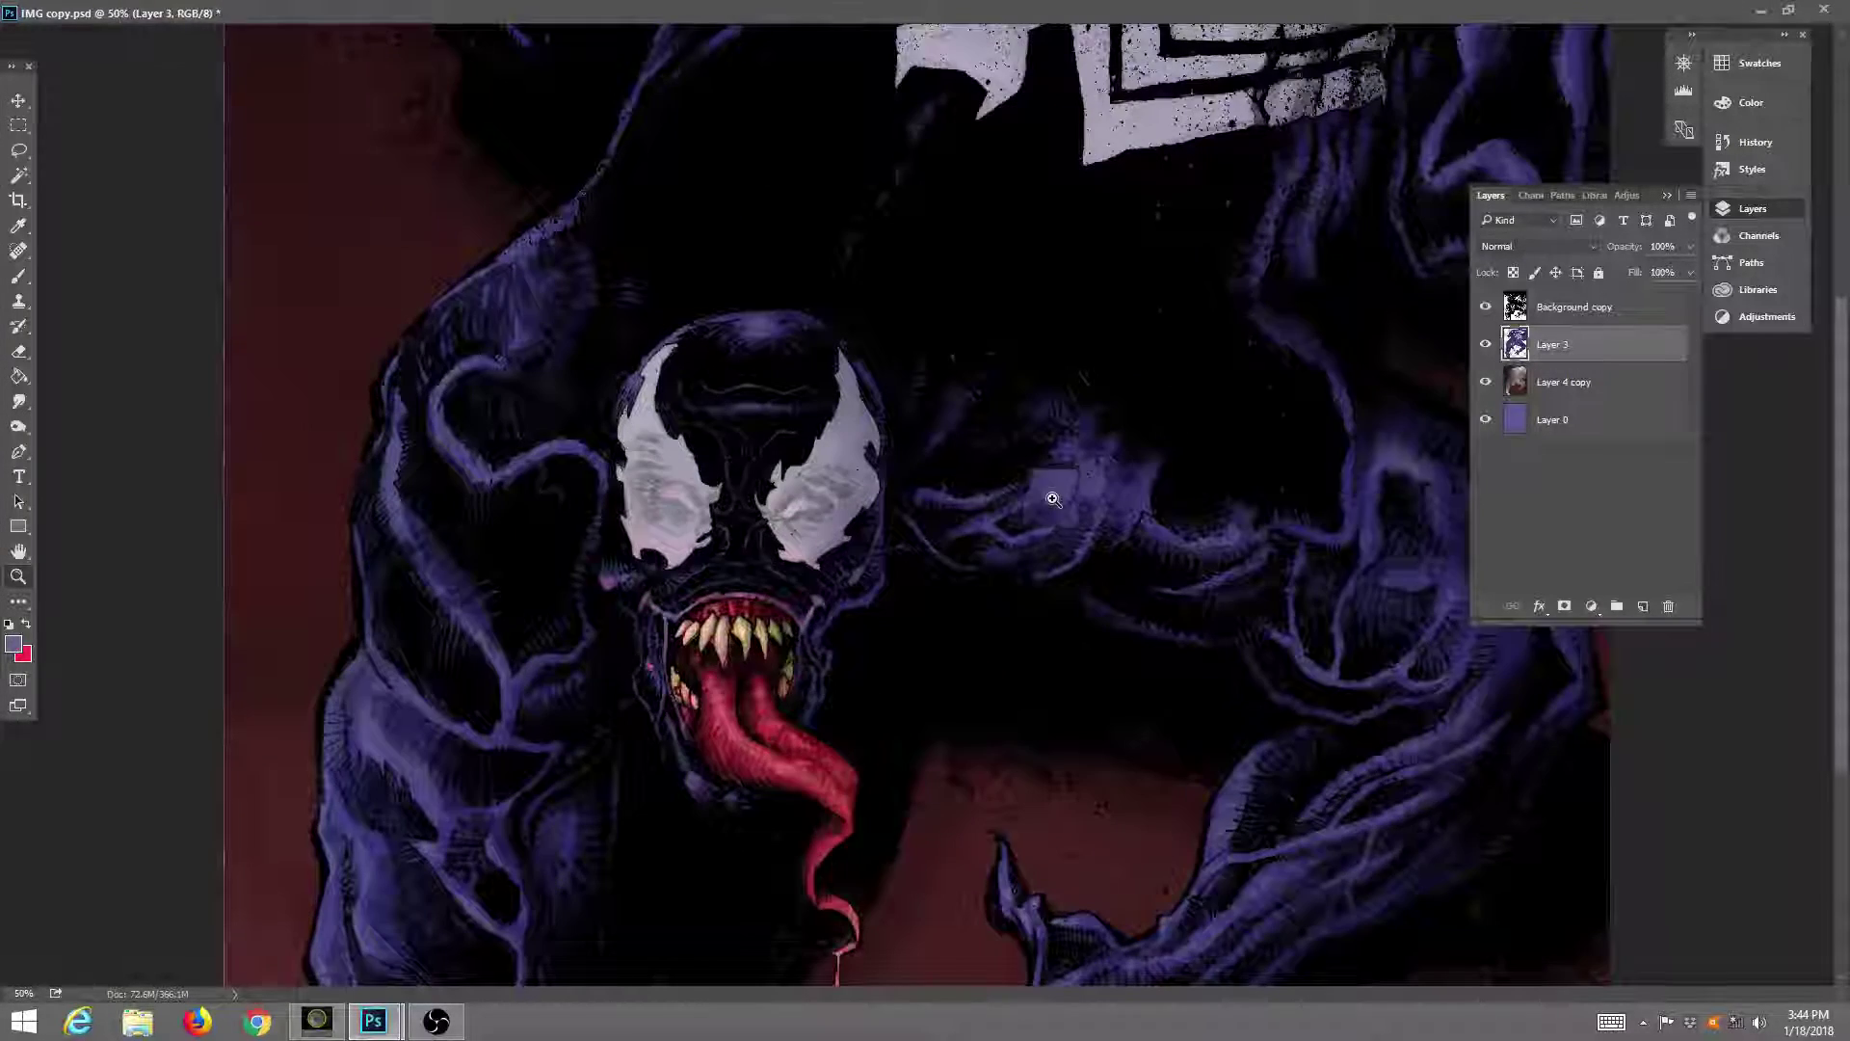
pyautogui.click(1053, 498)
pyautogui.click(1053, 511)
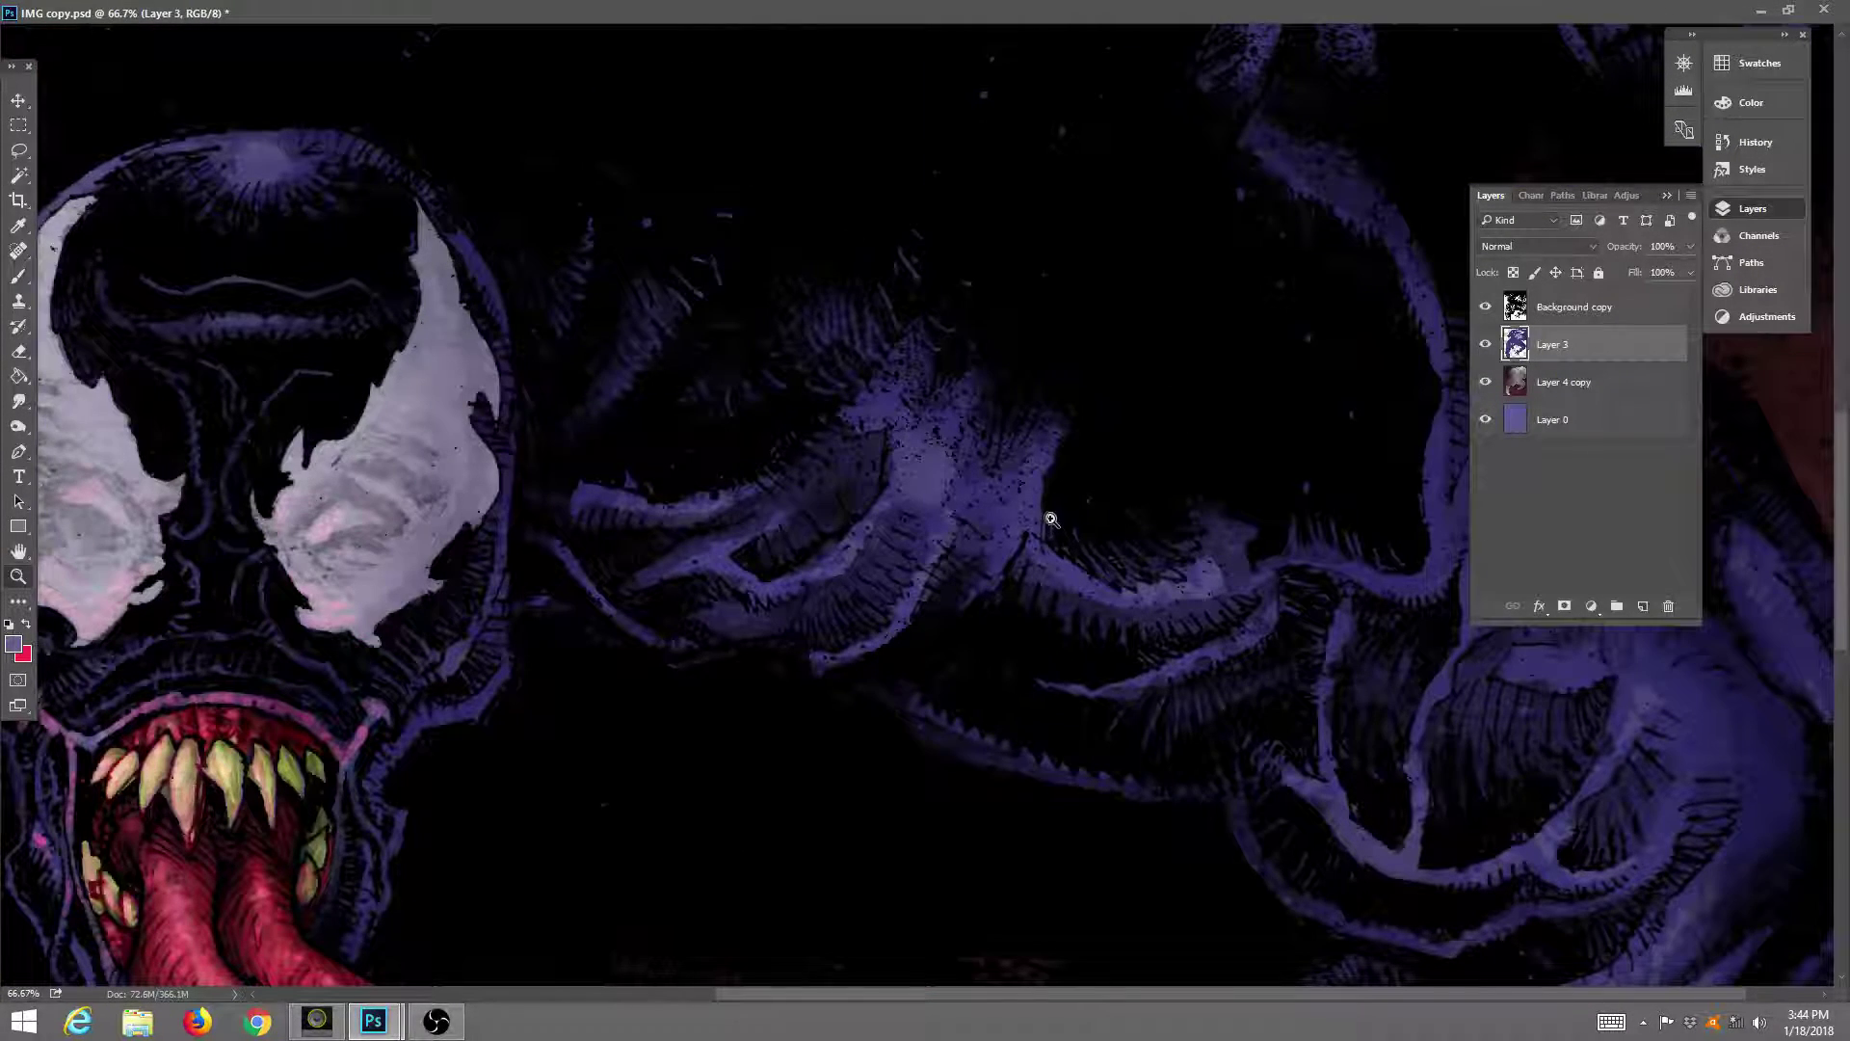
pyautogui.click(1788, 14)
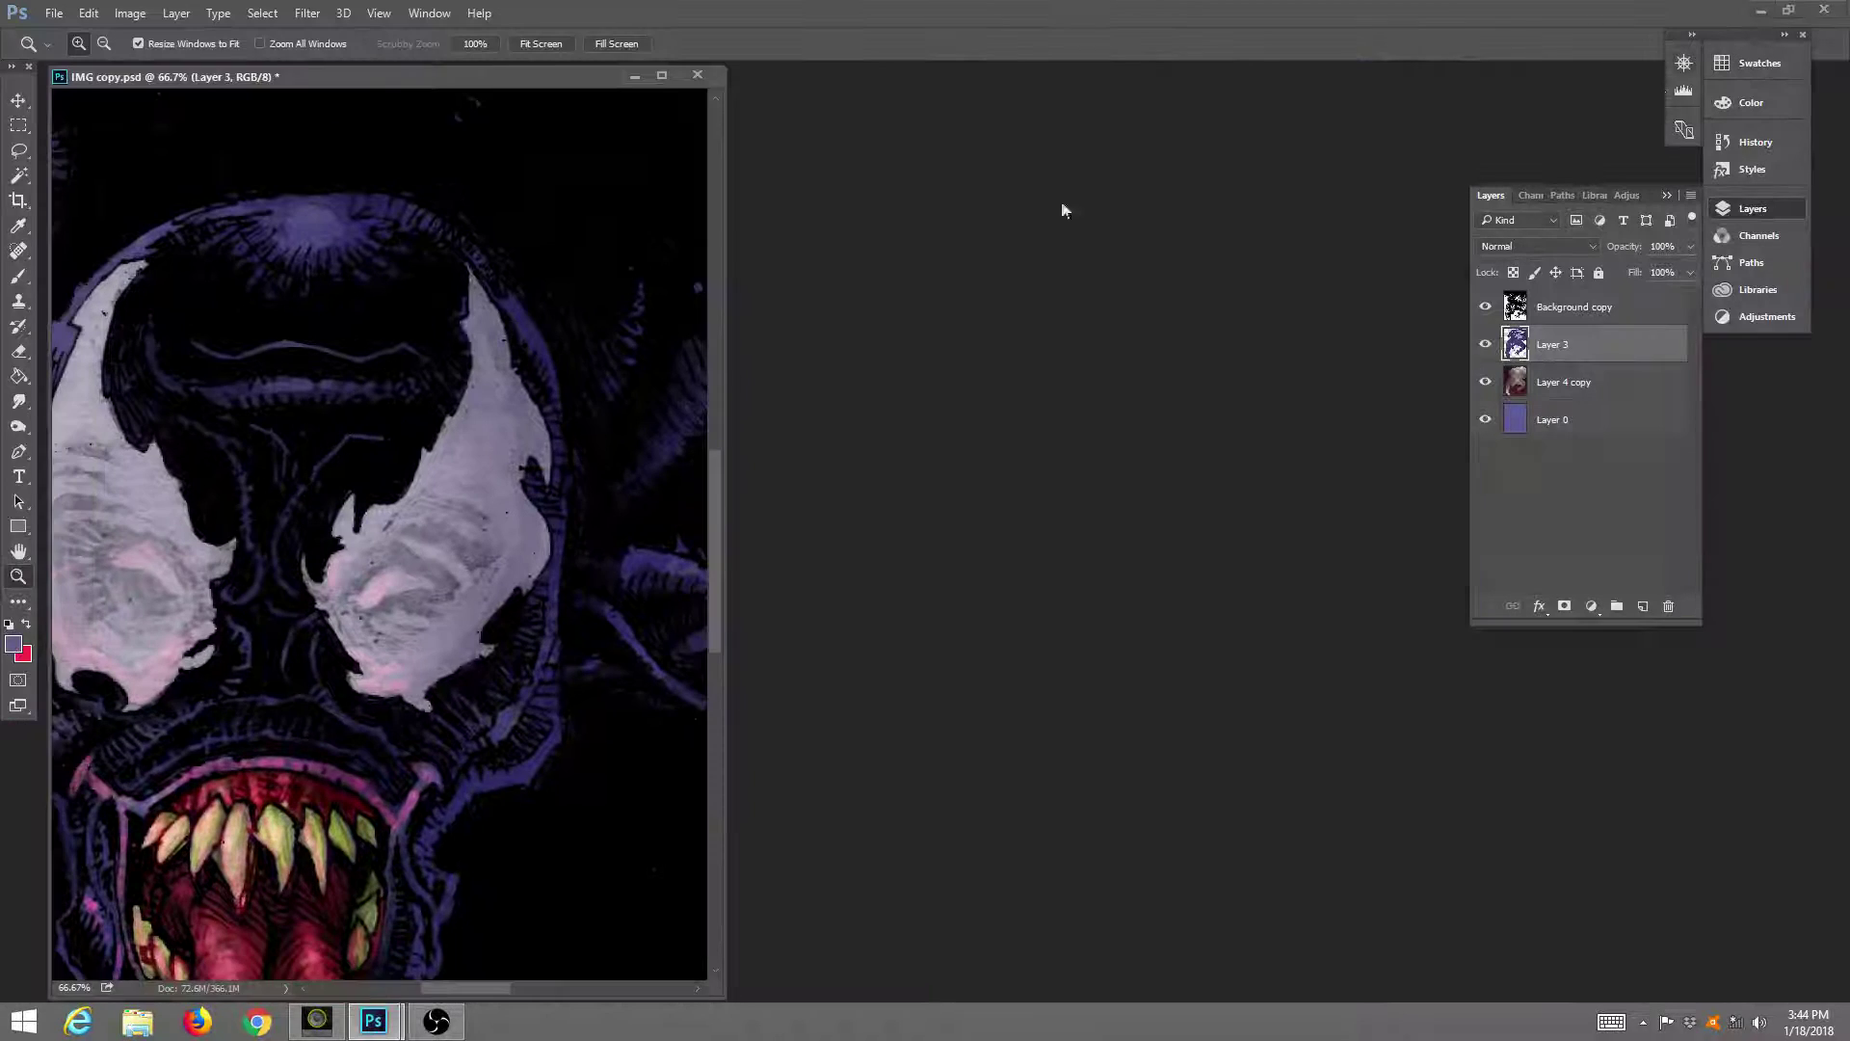
pyautogui.click(540, 43)
pyautogui.click(661, 76)
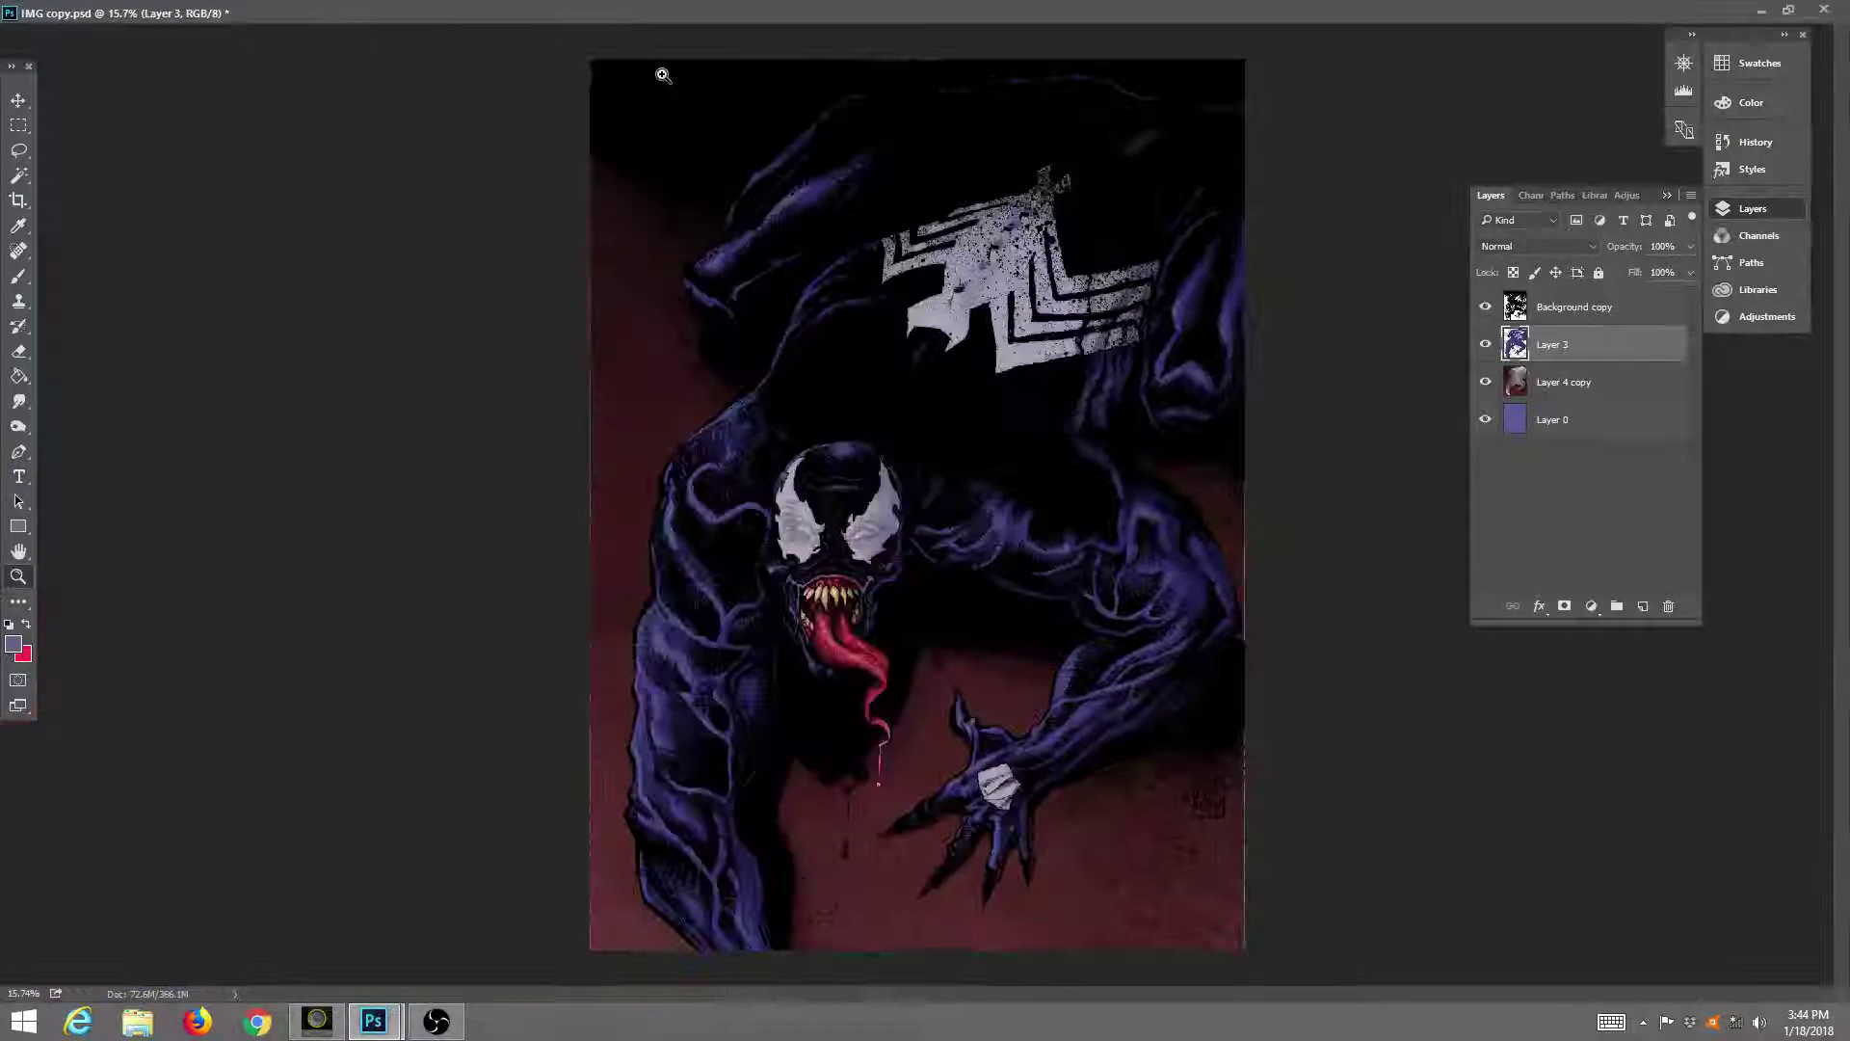
pyautogui.click(970, 374)
pyautogui.click(968, 376)
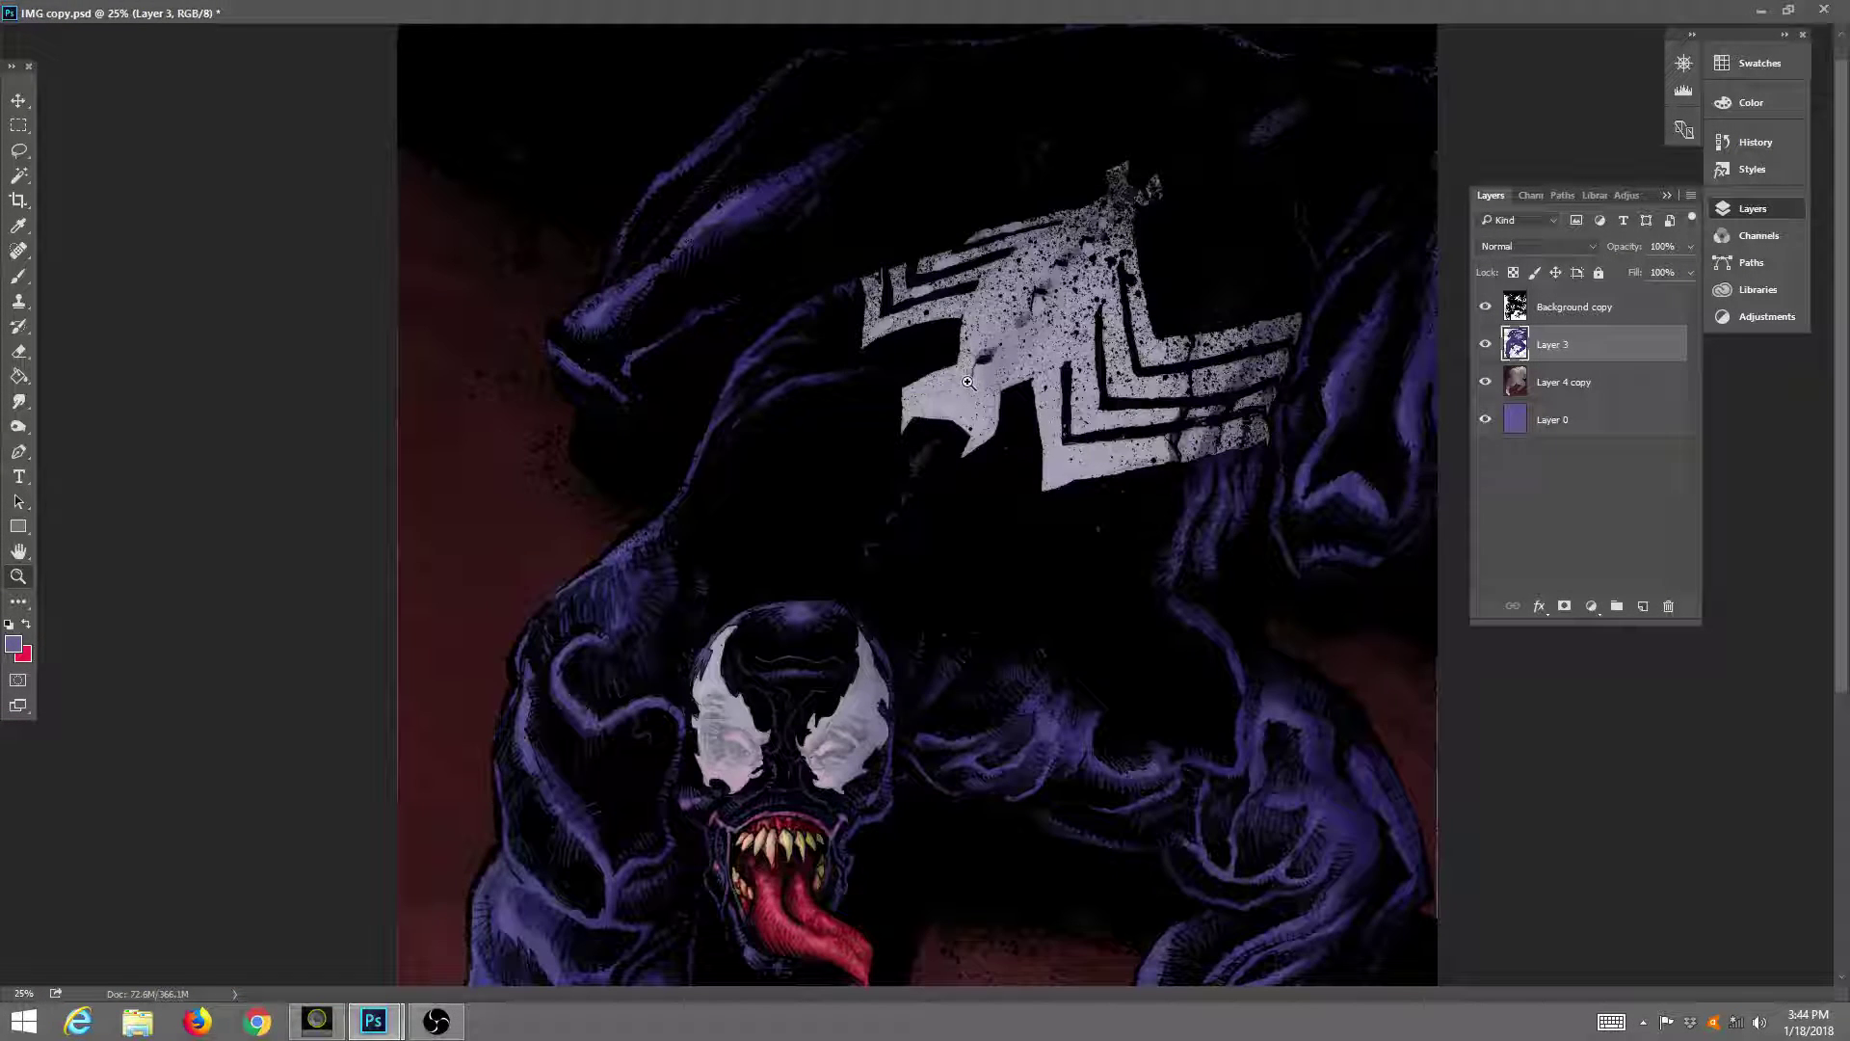
pyautogui.click(968, 387)
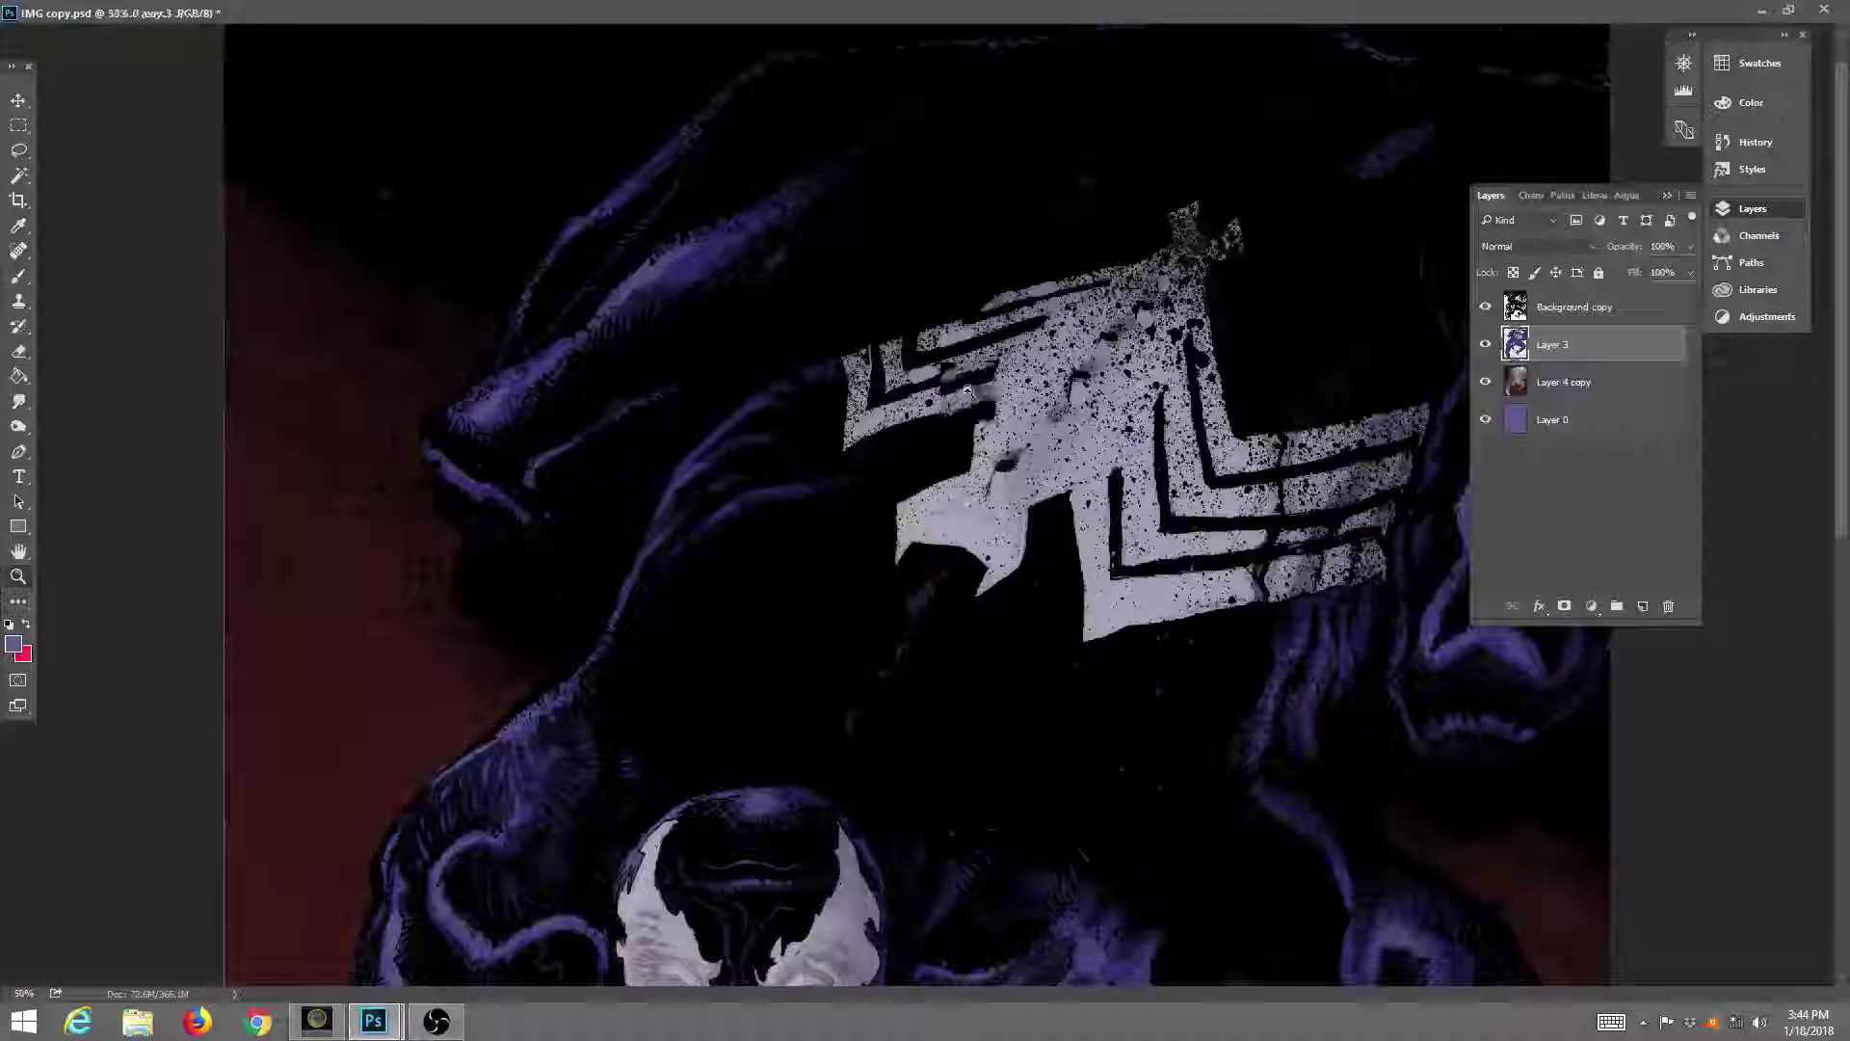
pyautogui.click(969, 393)
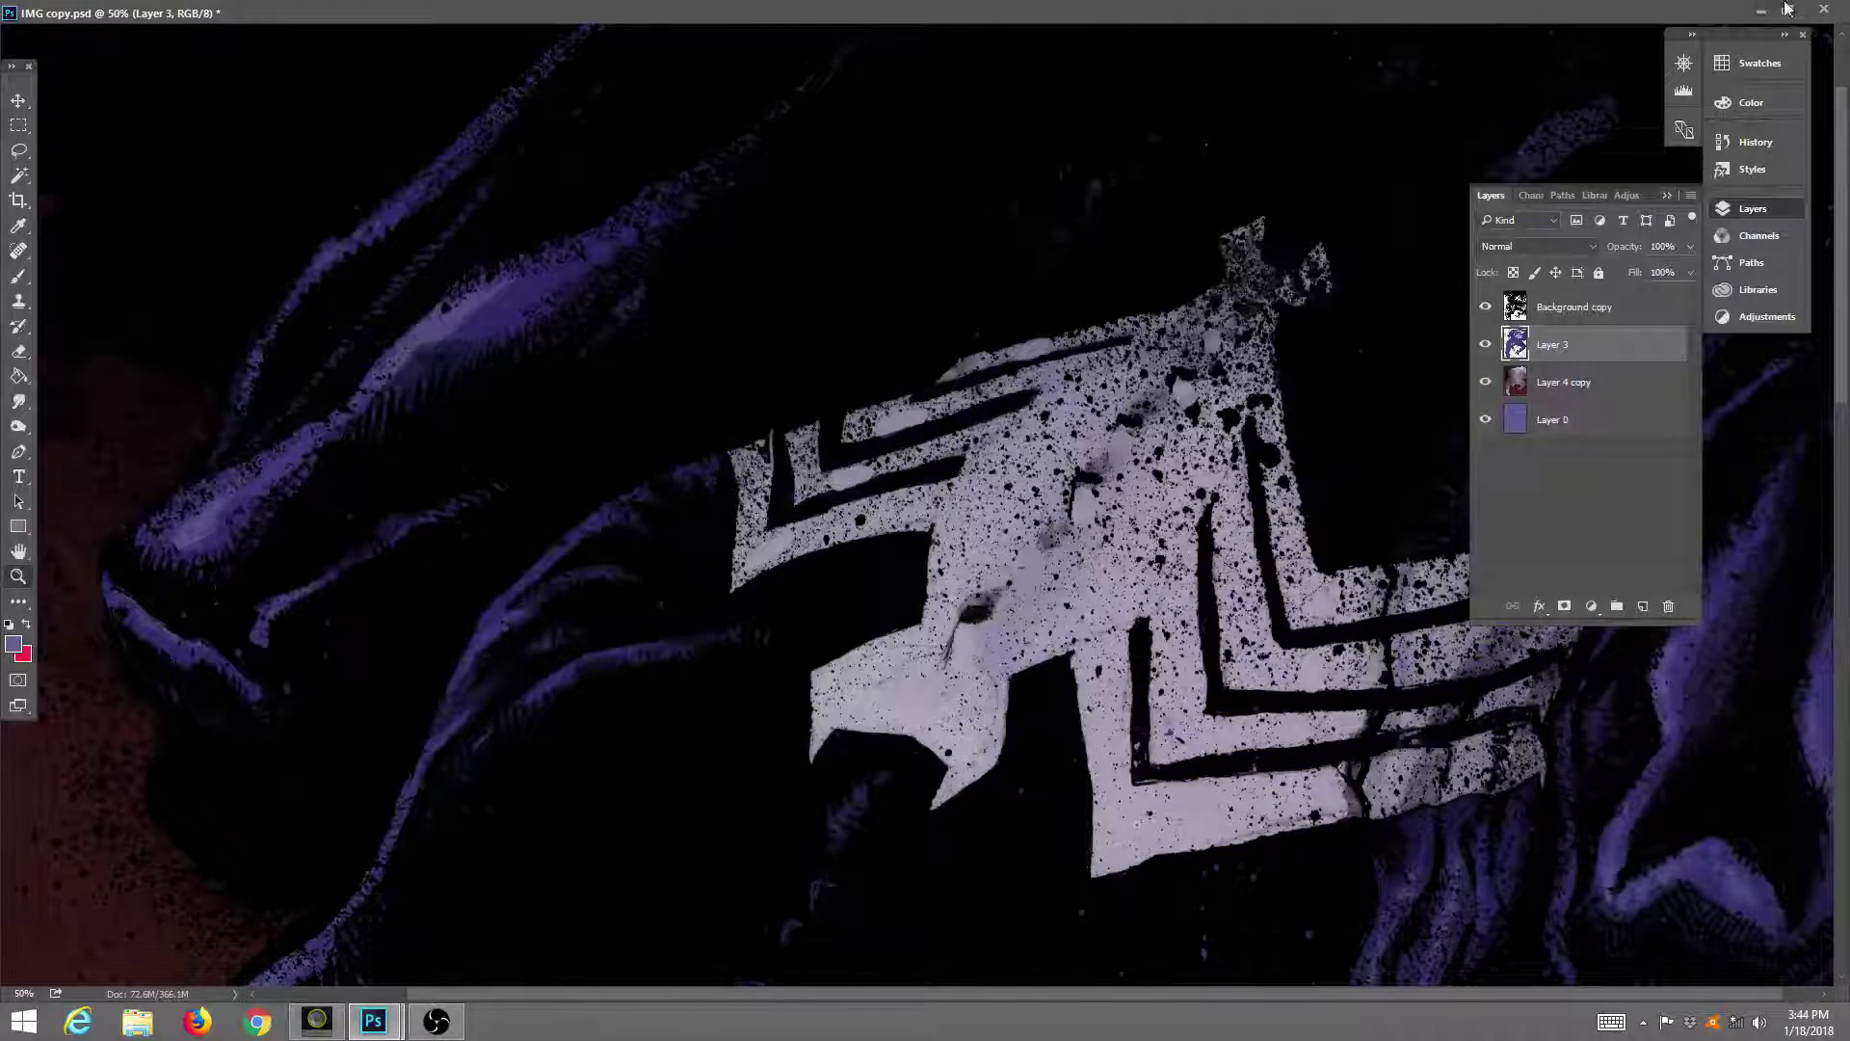
pyautogui.click(1789, 10)
pyautogui.click(543, 44)
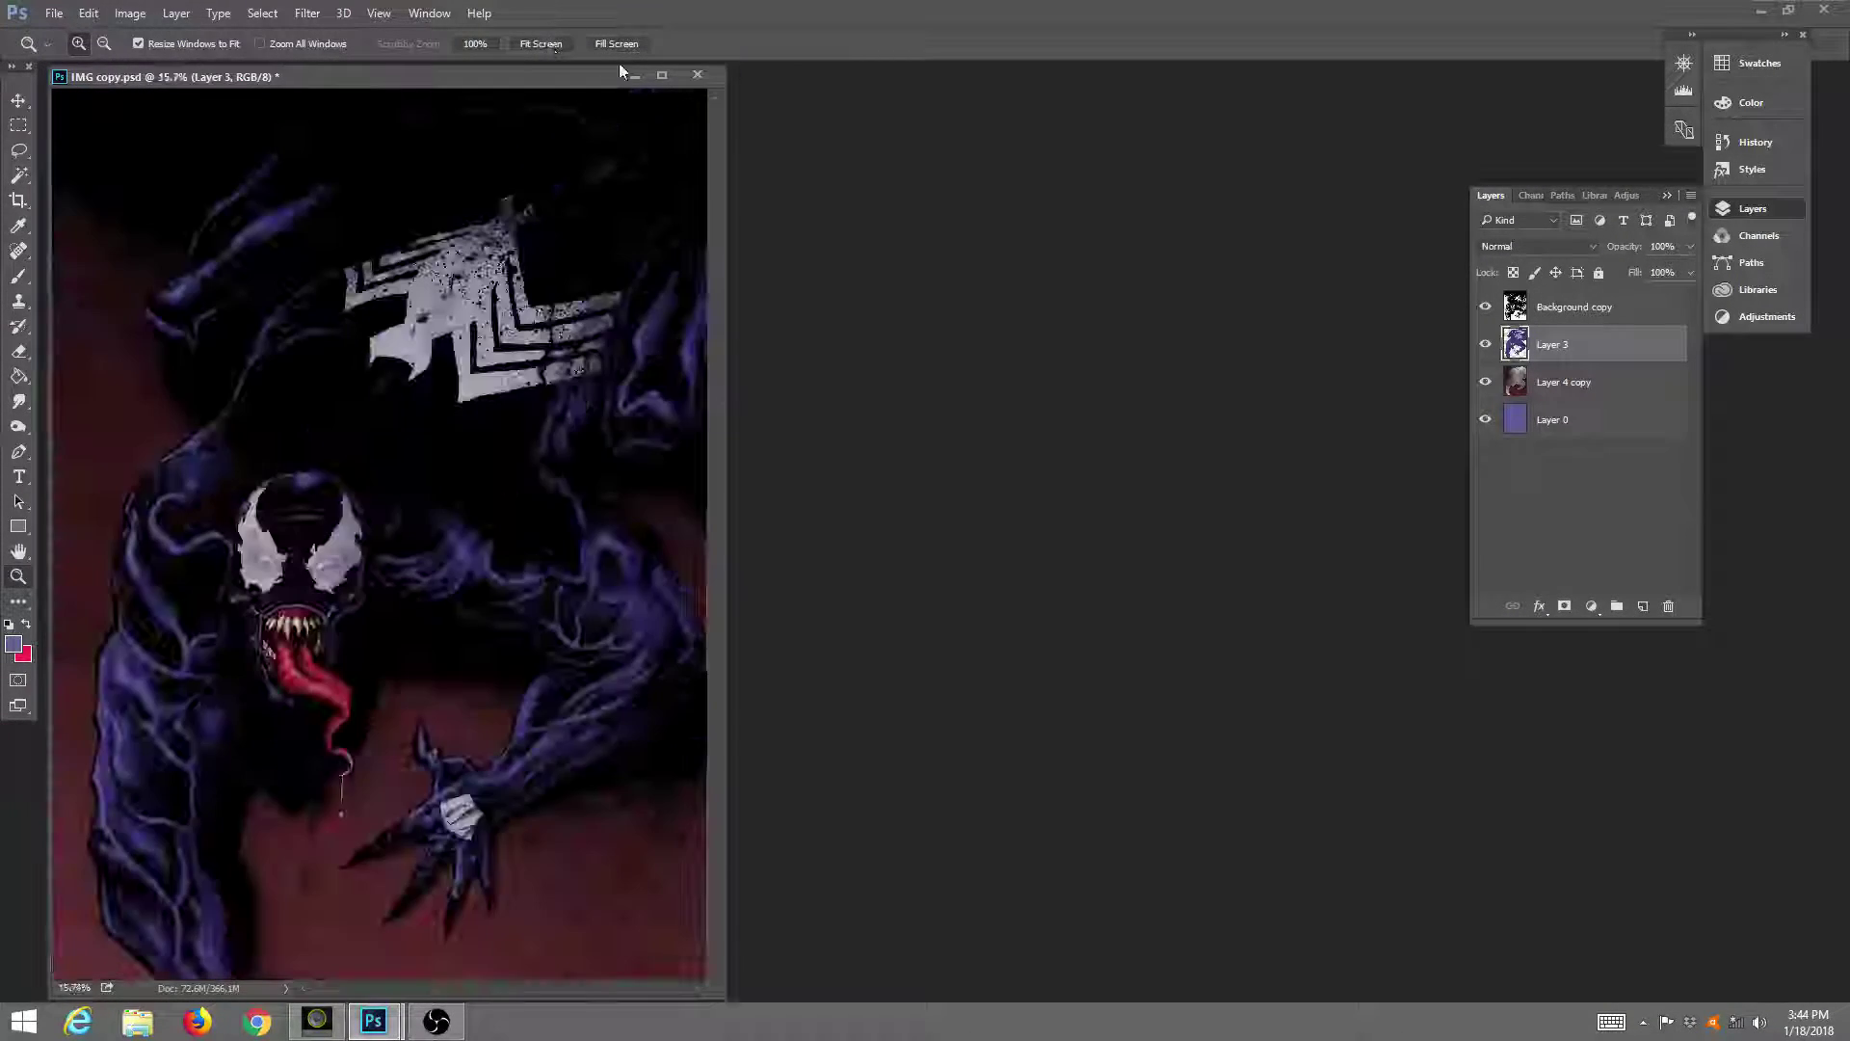
pyautogui.click(662, 77)
pyautogui.click(1029, 519)
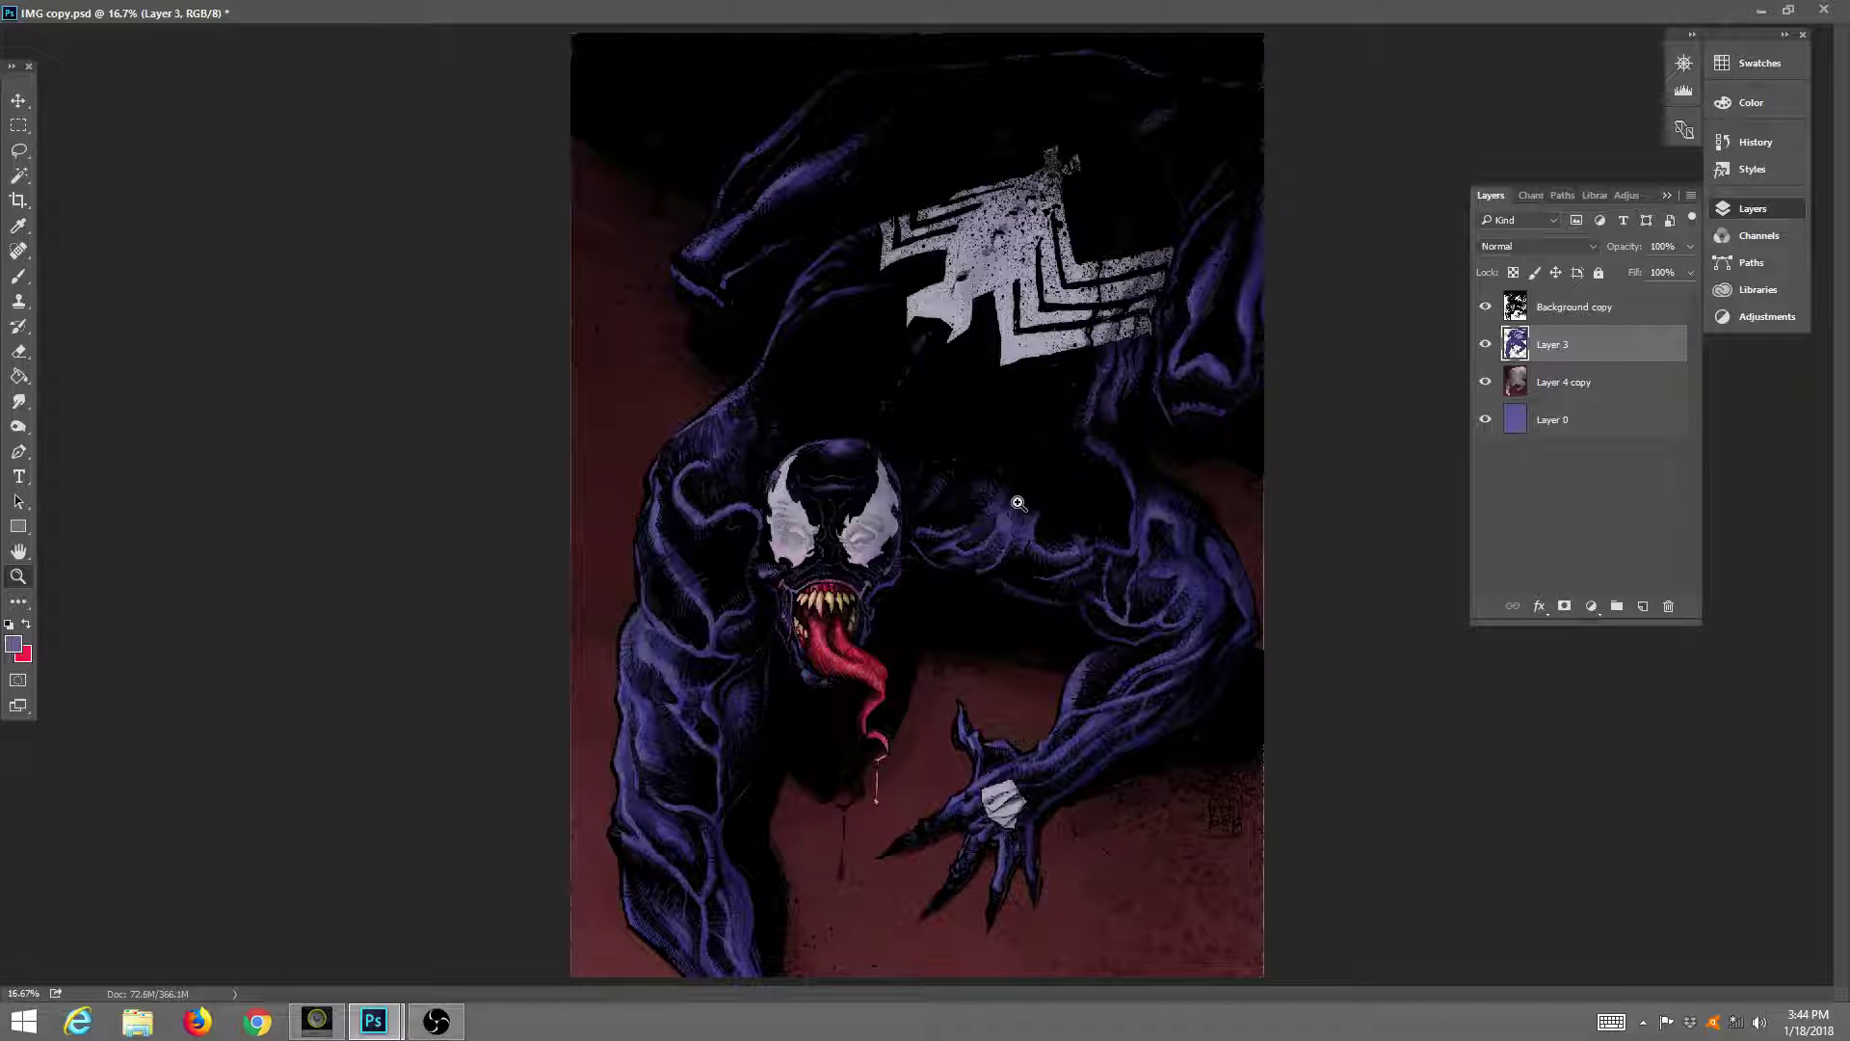
pyautogui.click(963, 460)
pyautogui.scroll(-5, 963, 462)
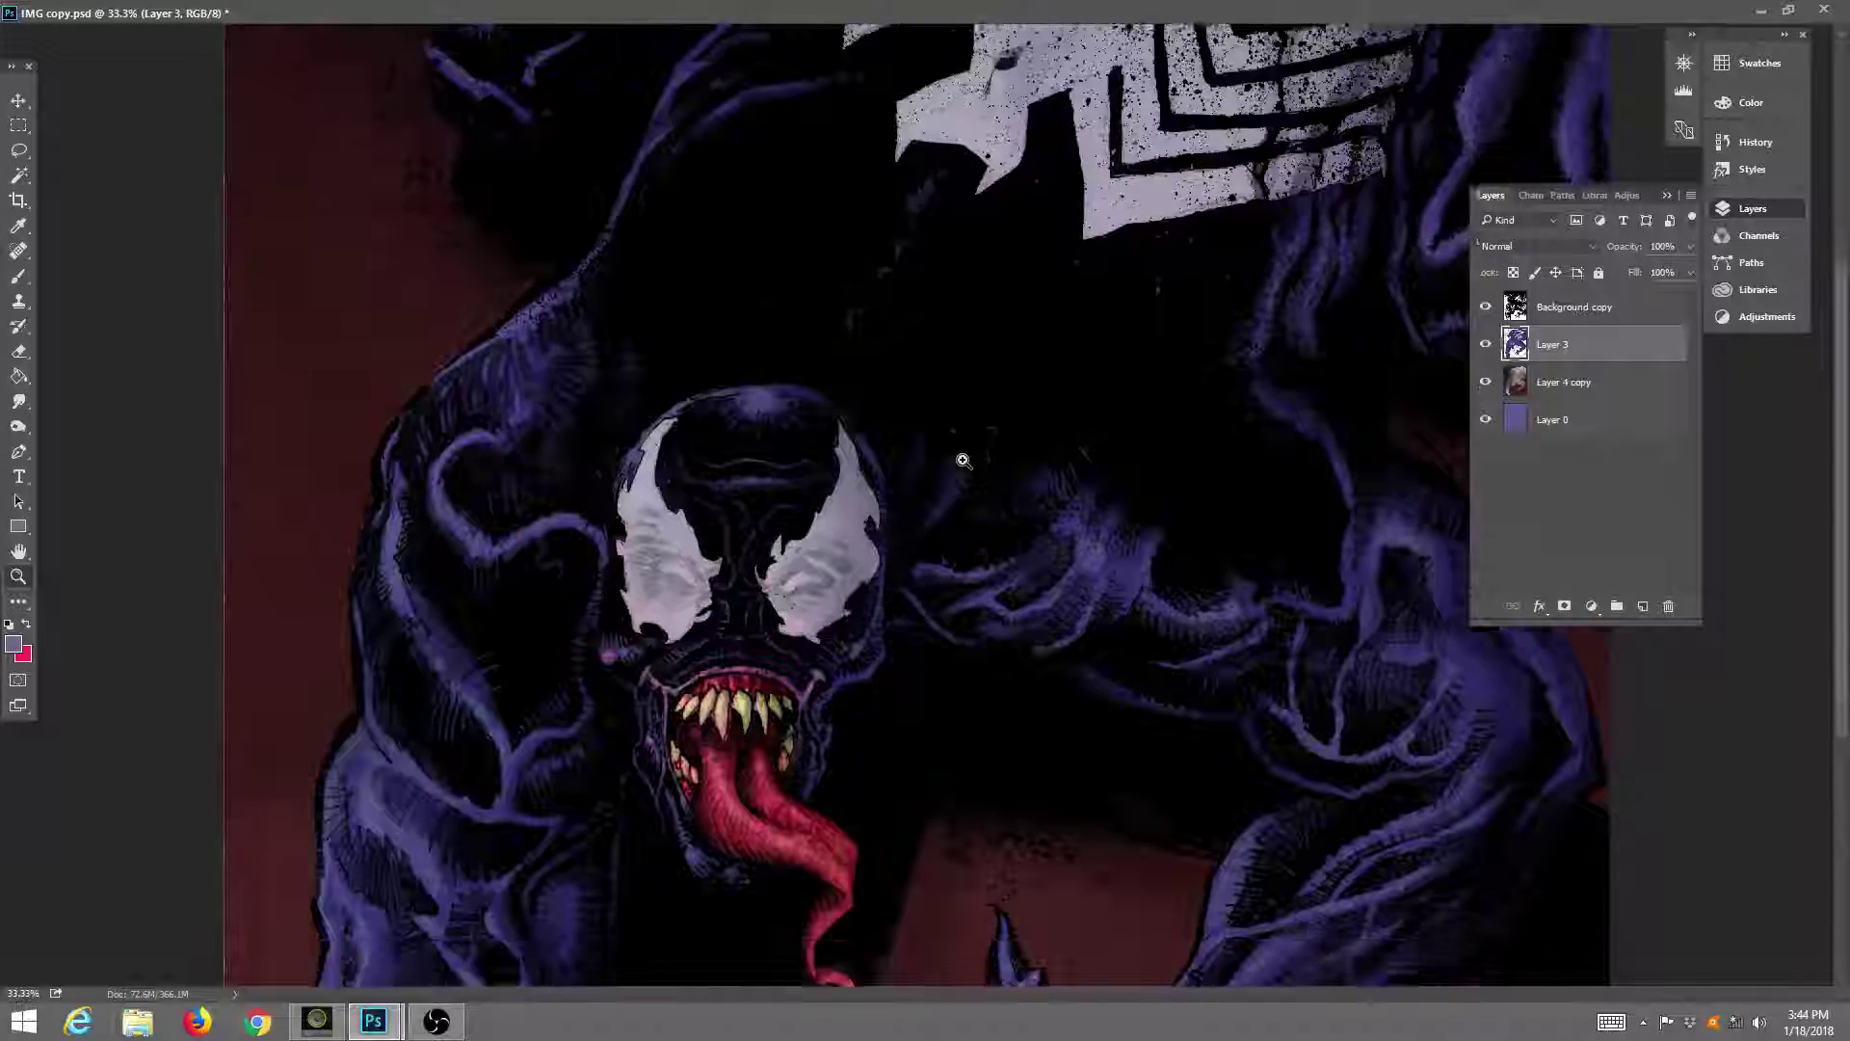
pyautogui.scroll(-4, 964, 466)
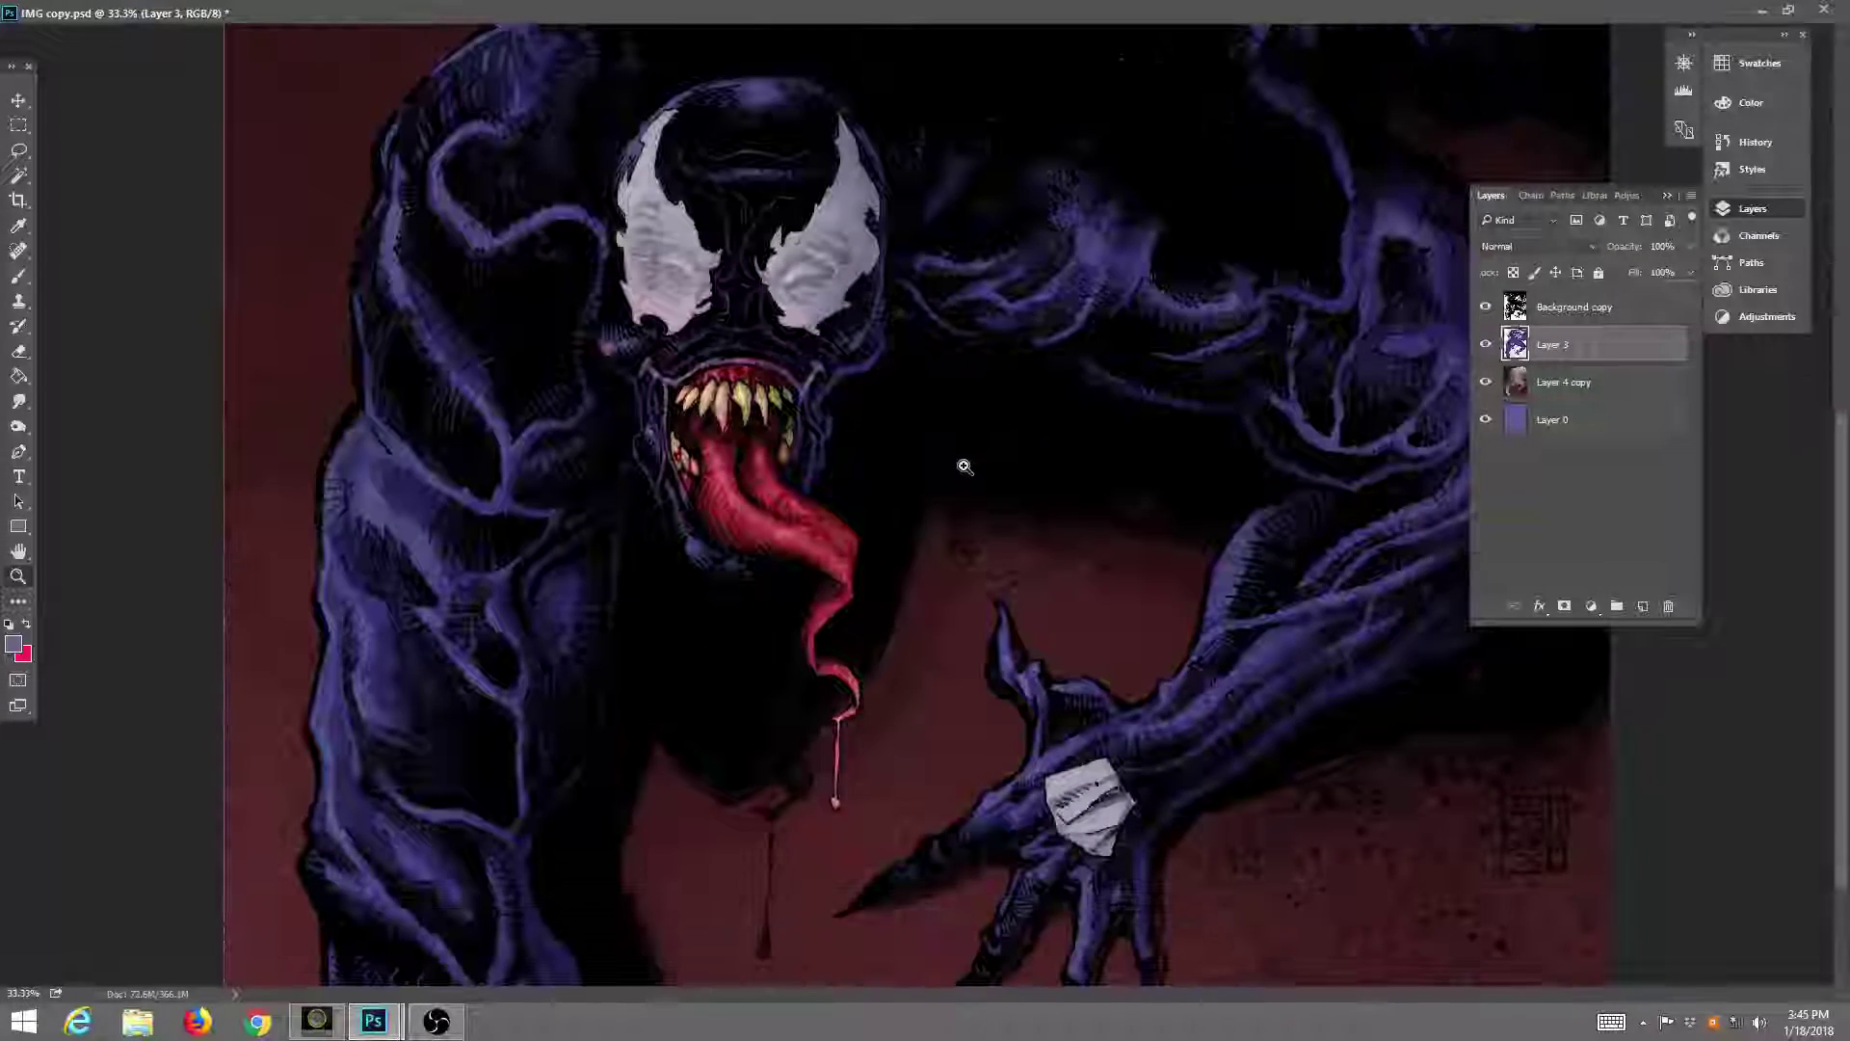
pyautogui.scroll(-3, 964, 467)
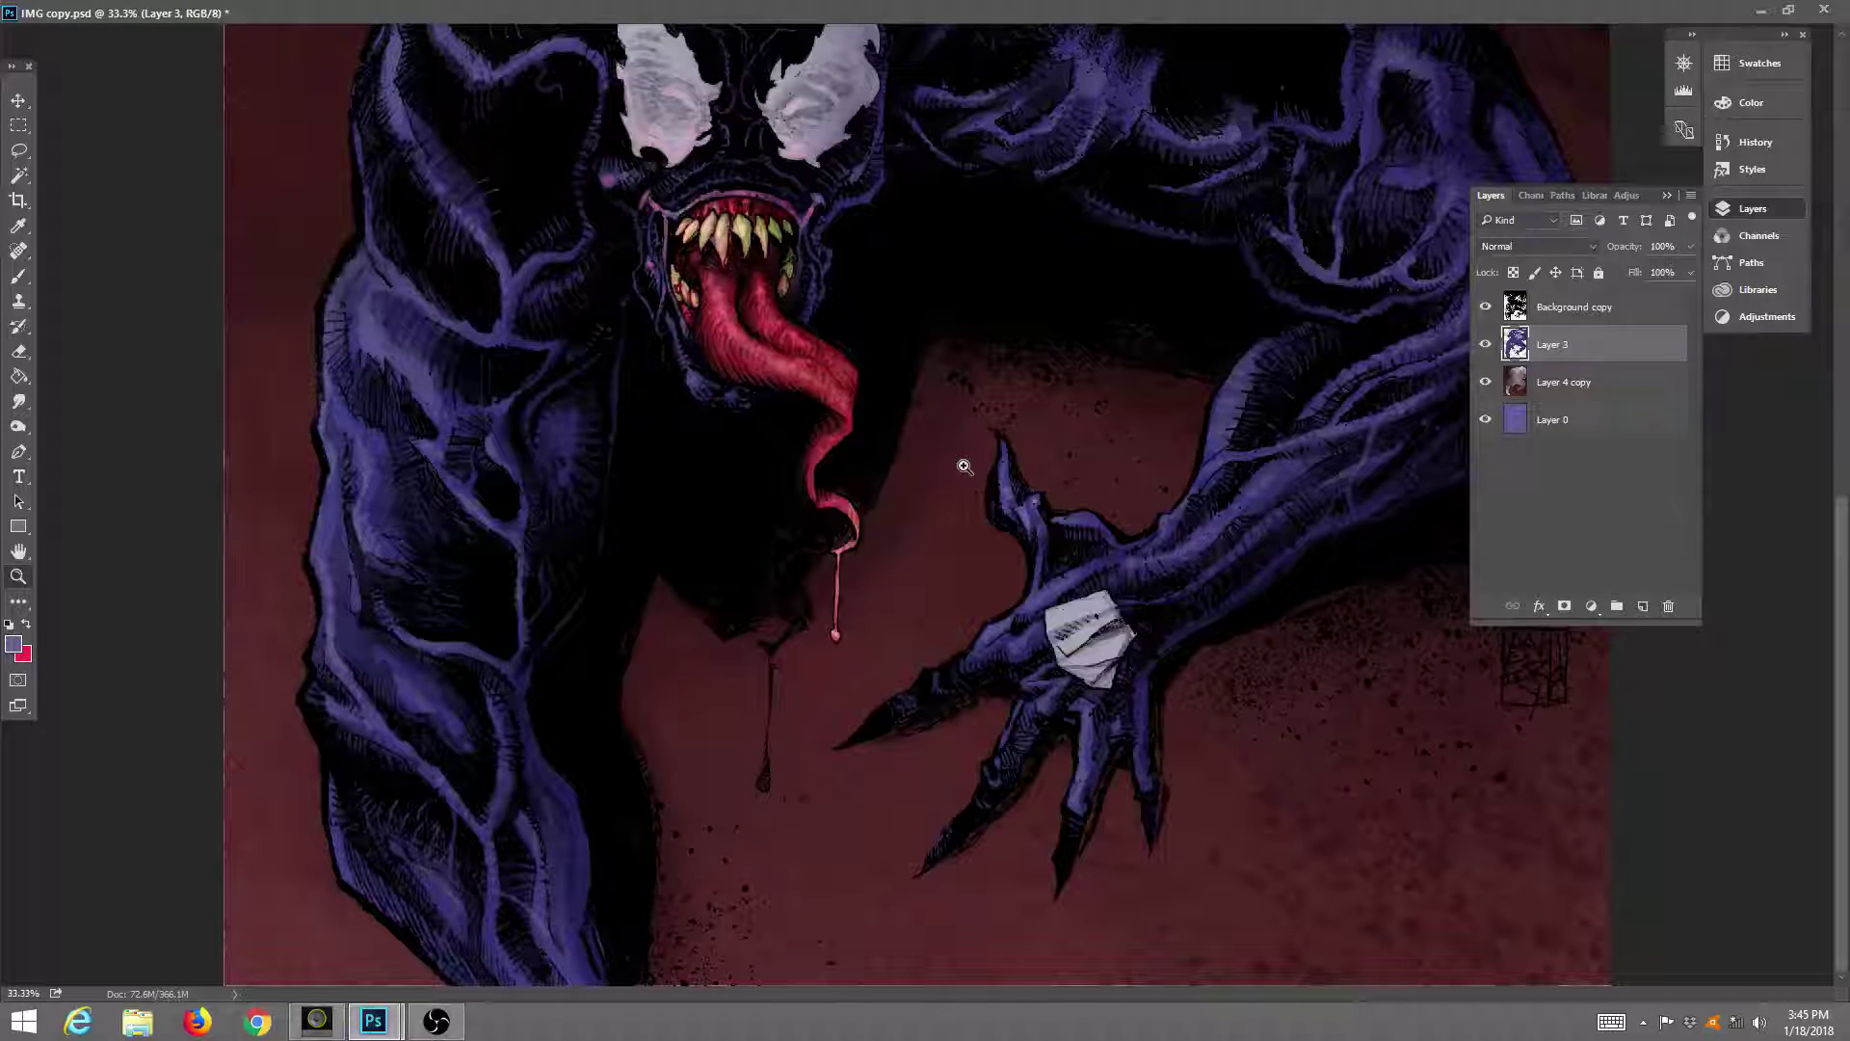
pyautogui.click(1789, 11)
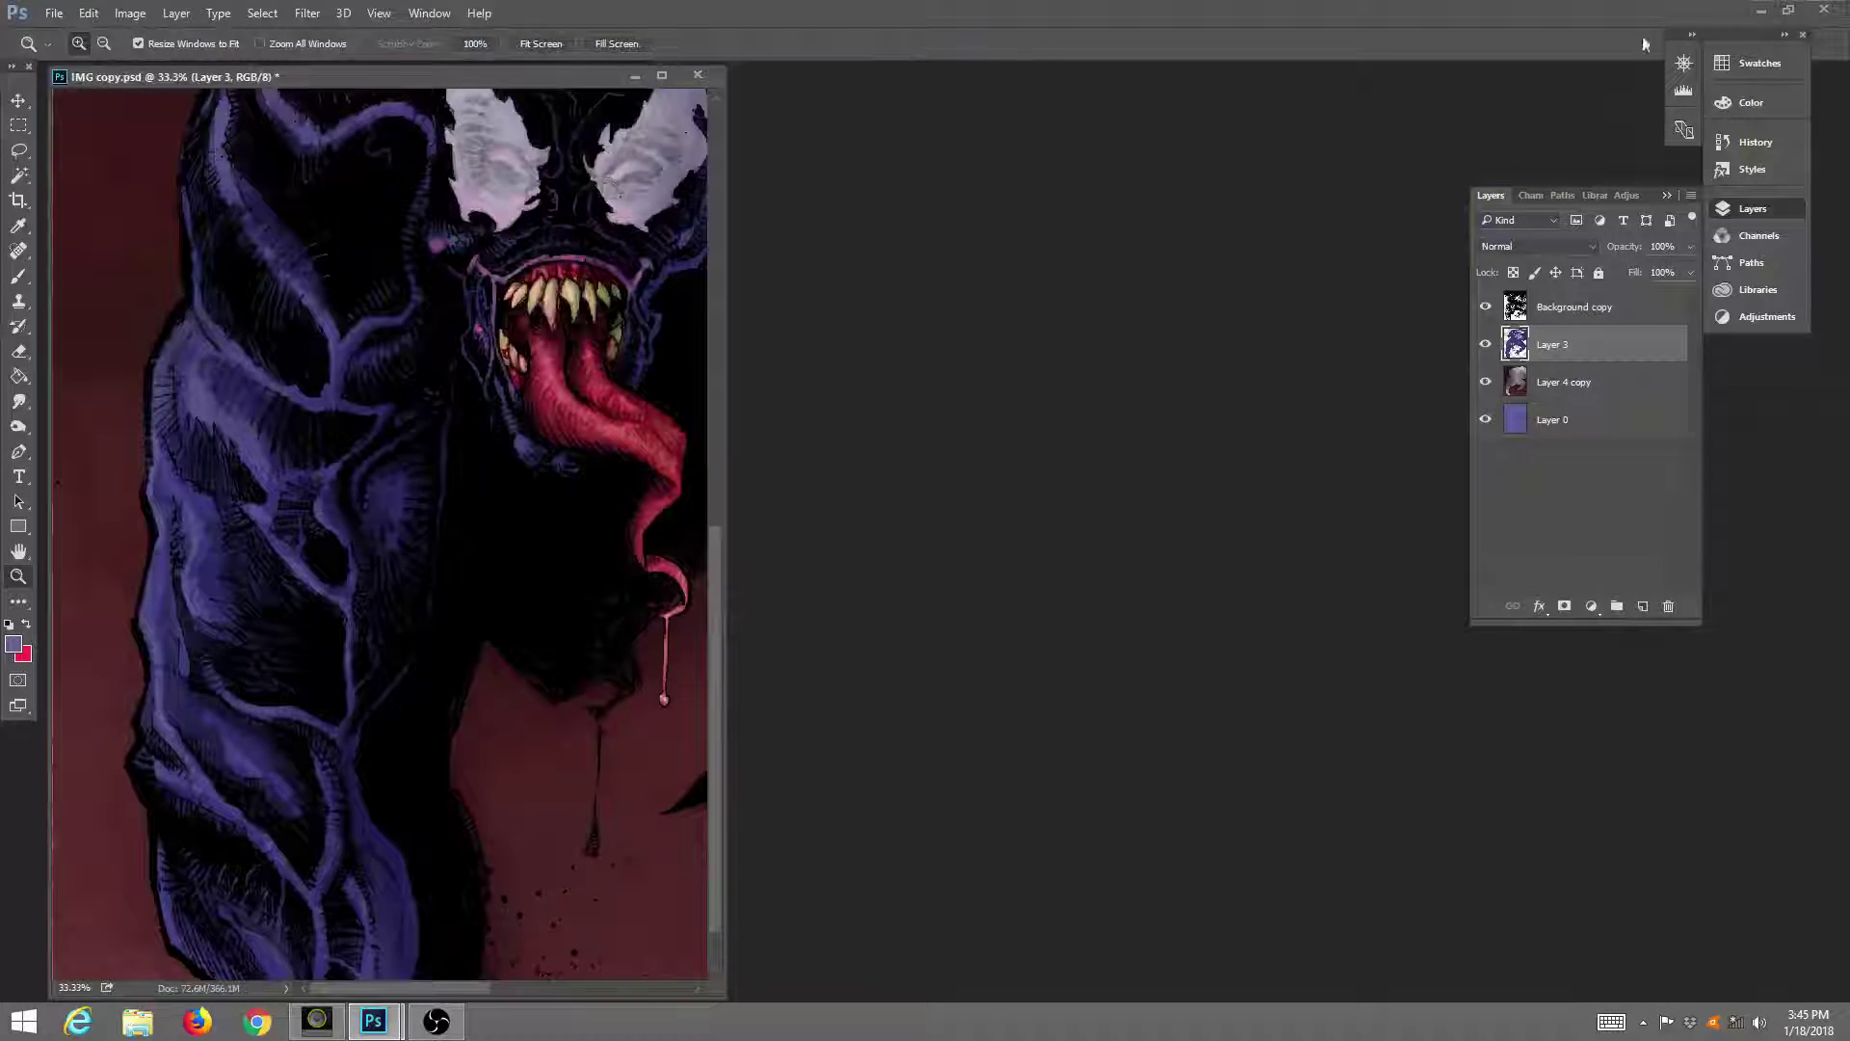
pyautogui.click(563, 43)
pyautogui.click(661, 73)
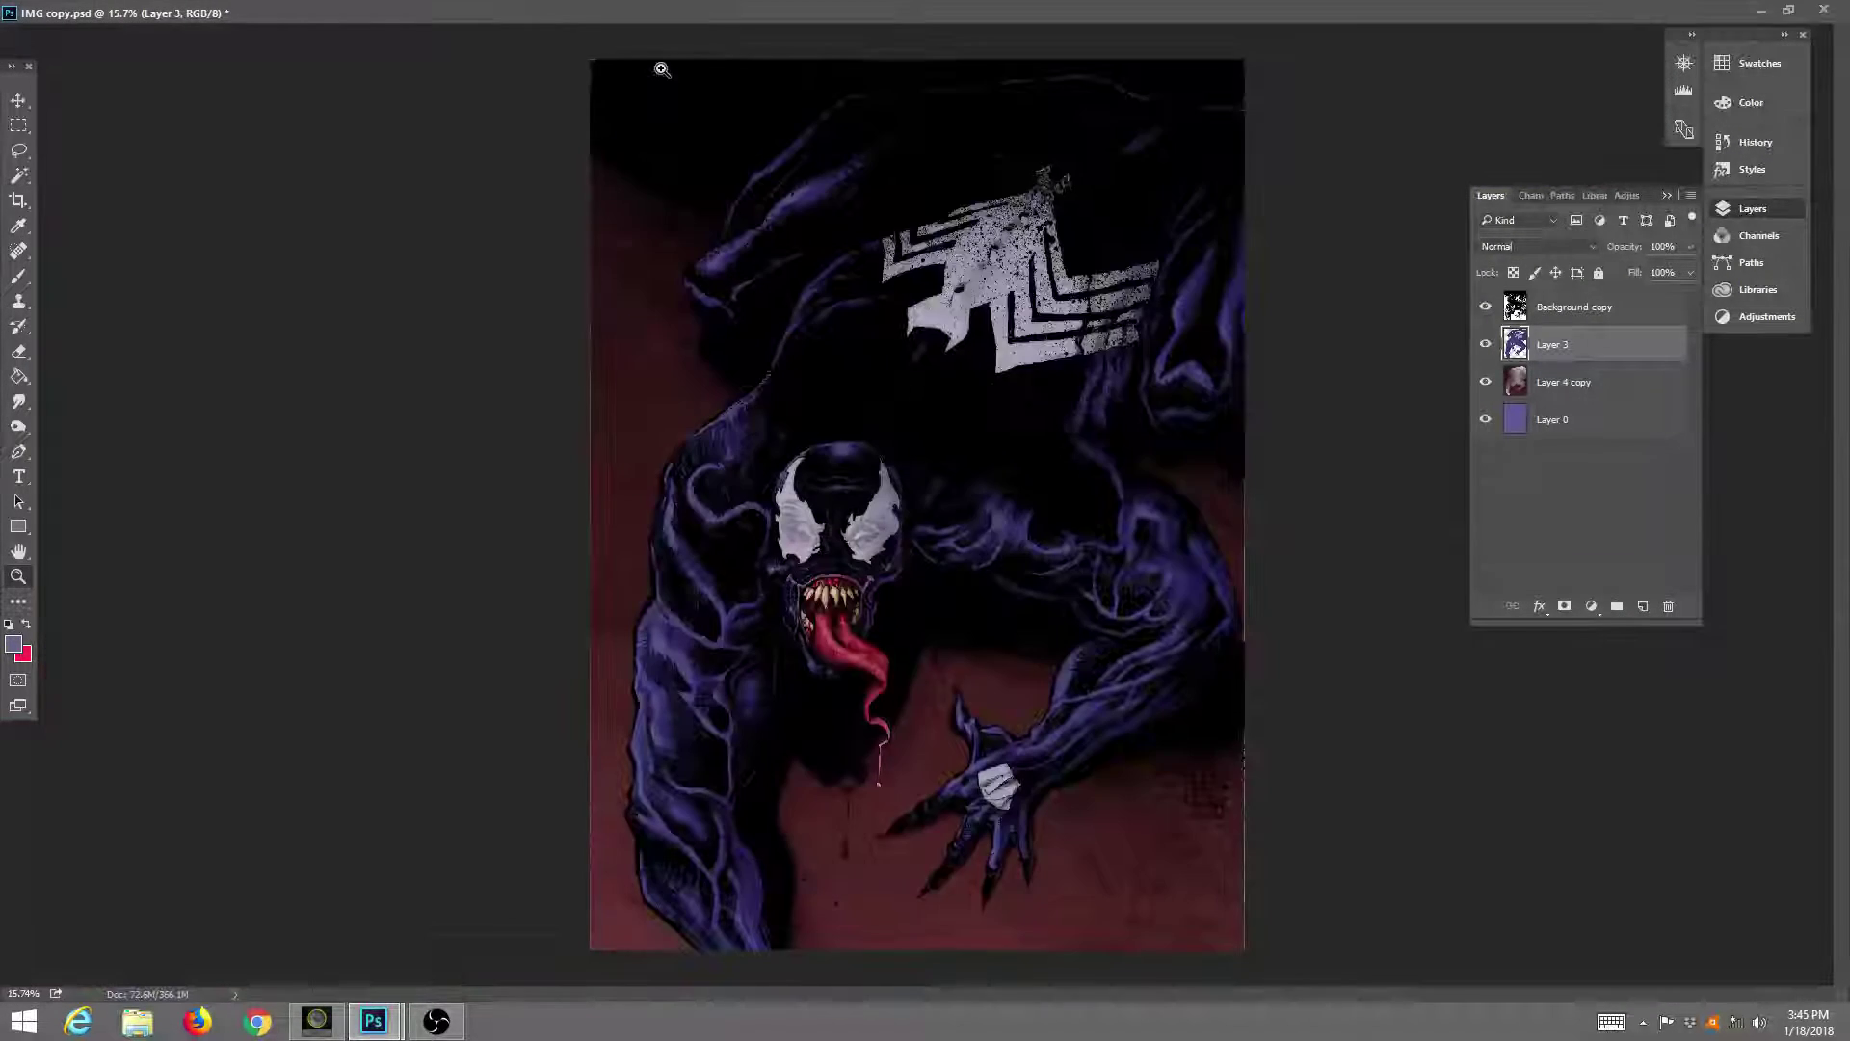
pyautogui.click(929, 293)
pyautogui.click(929, 293)
pyautogui.click(930, 293)
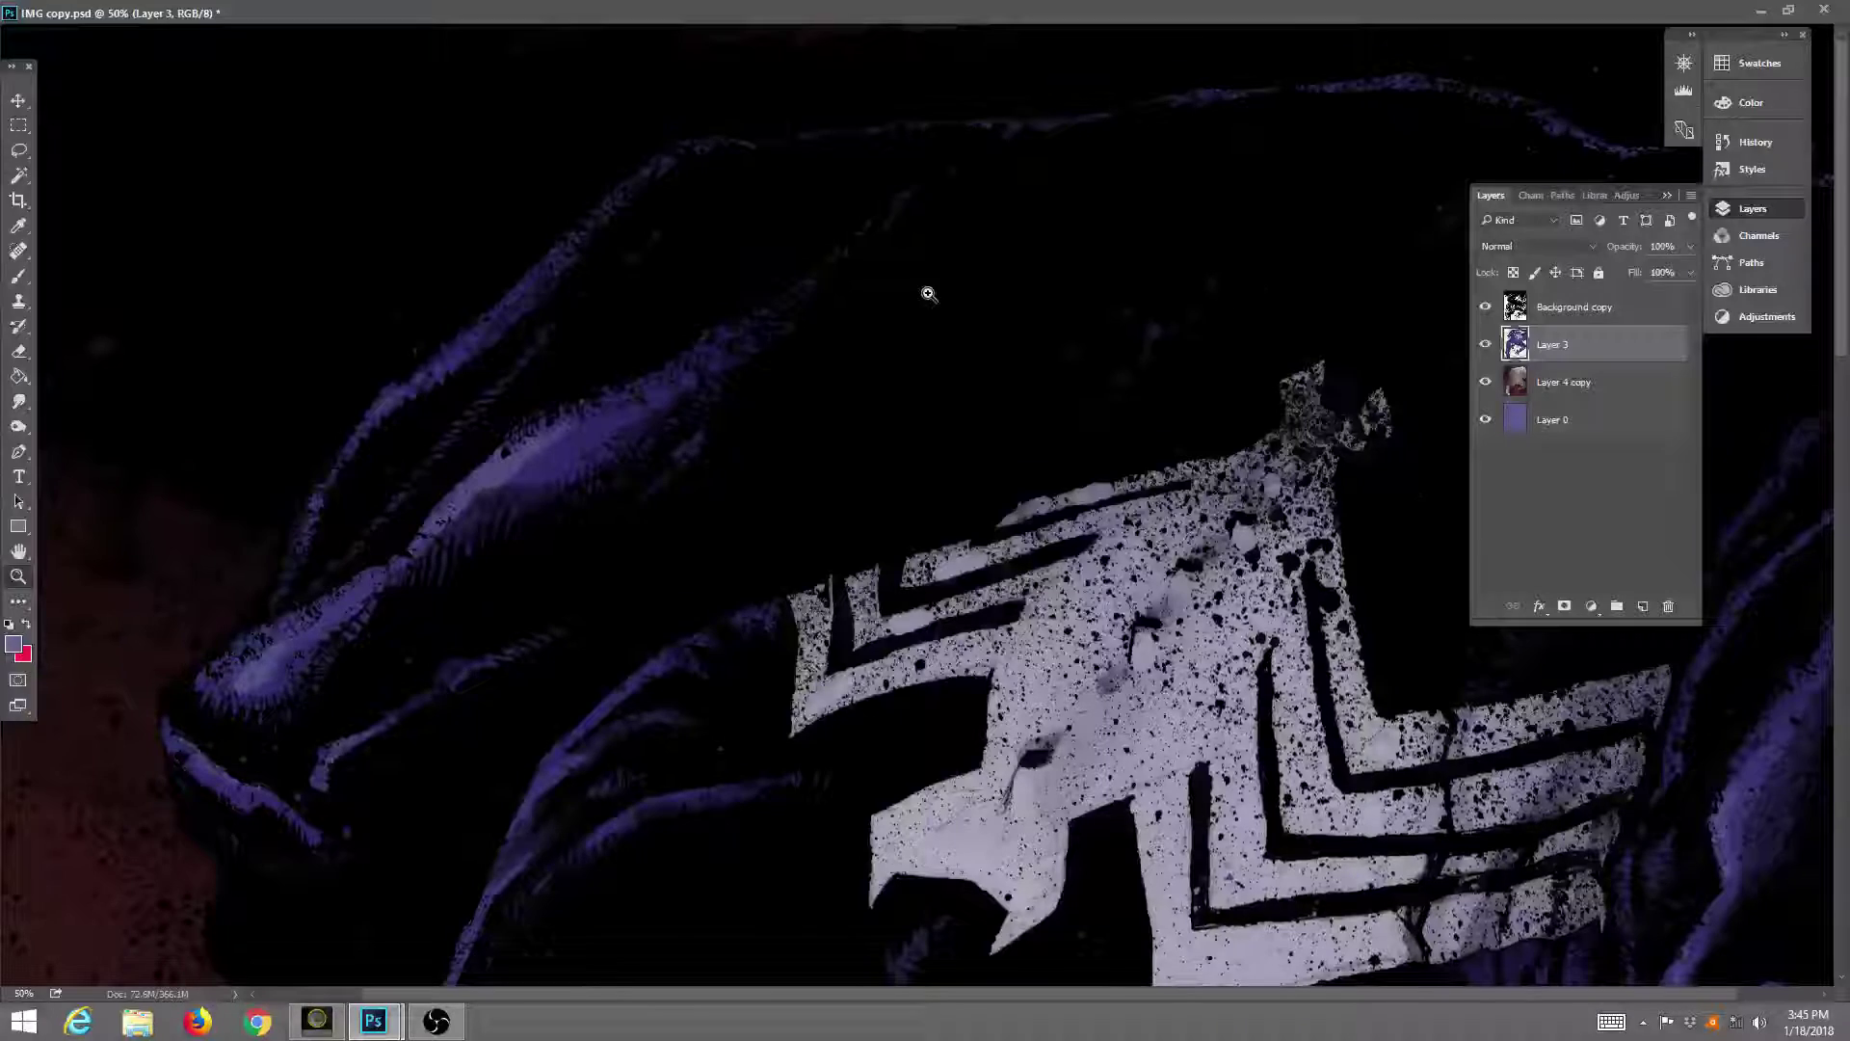
pyautogui.scroll(-3, 928, 294)
pyautogui.scroll(-5, 929, 293)
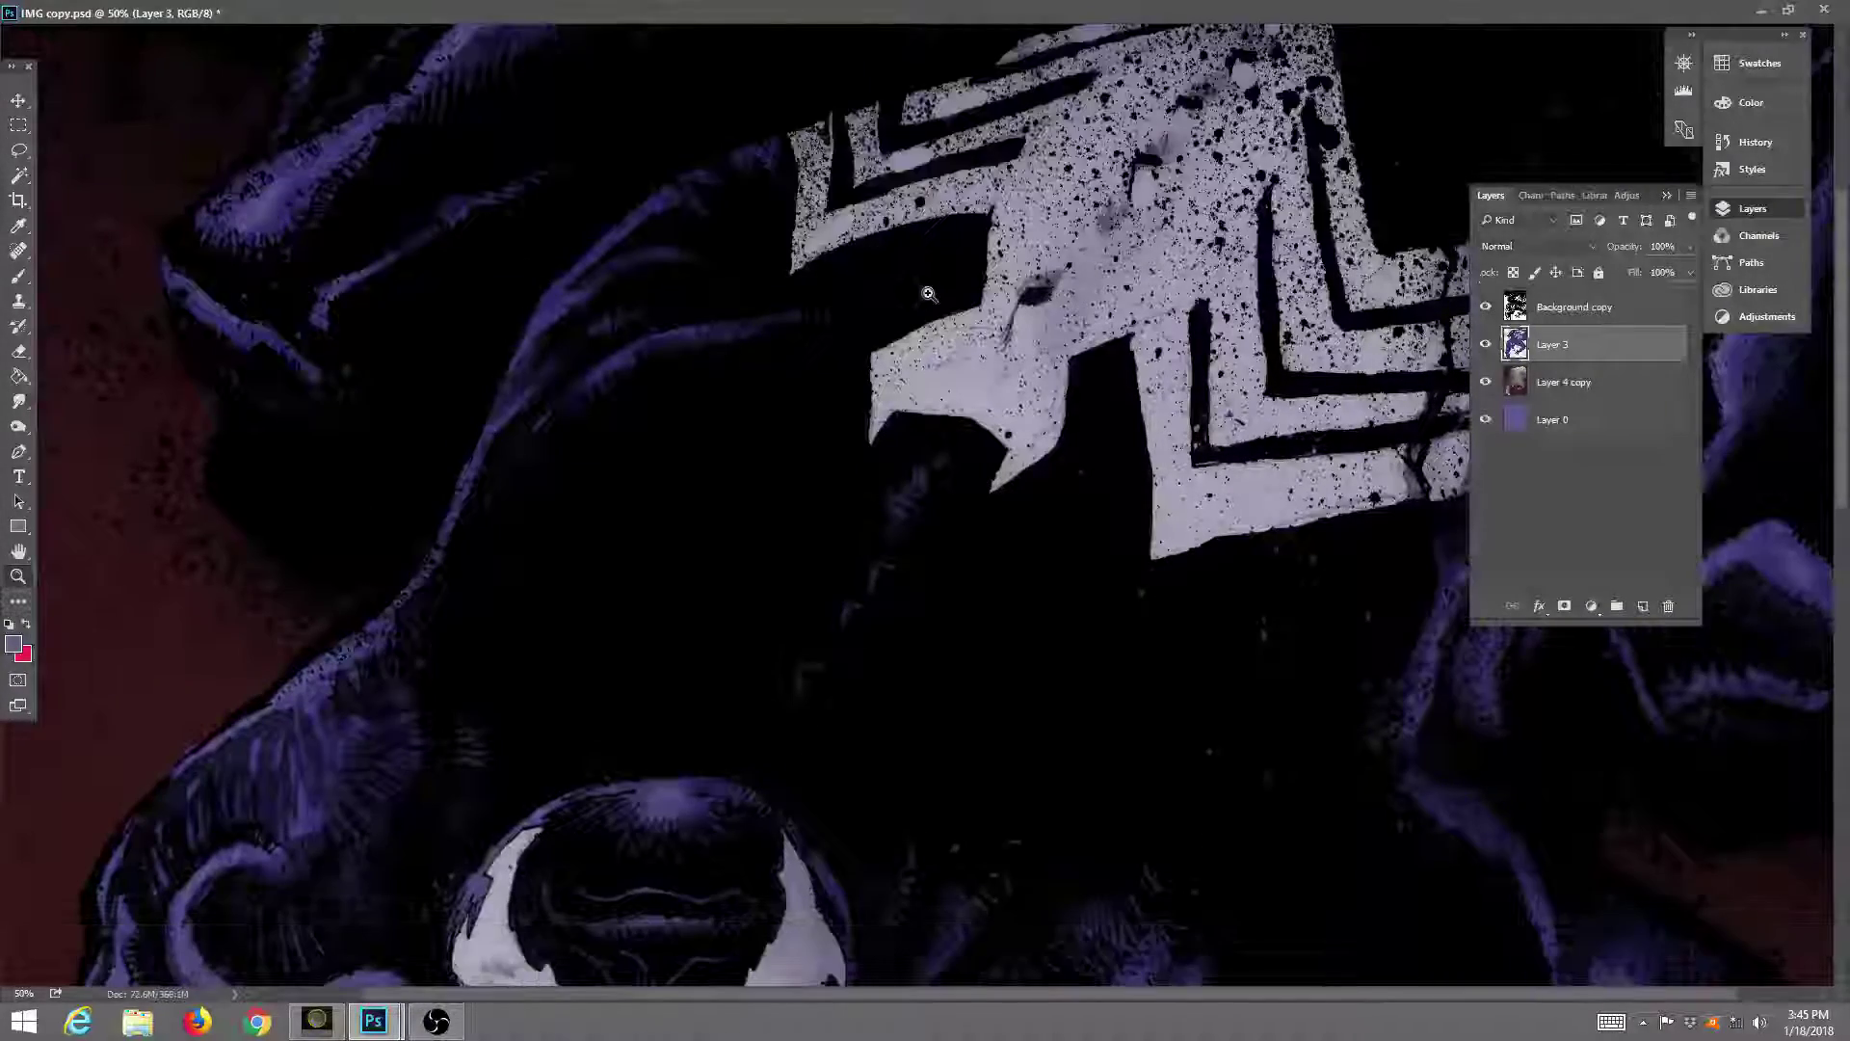
pyautogui.scroll(-6, 928, 293)
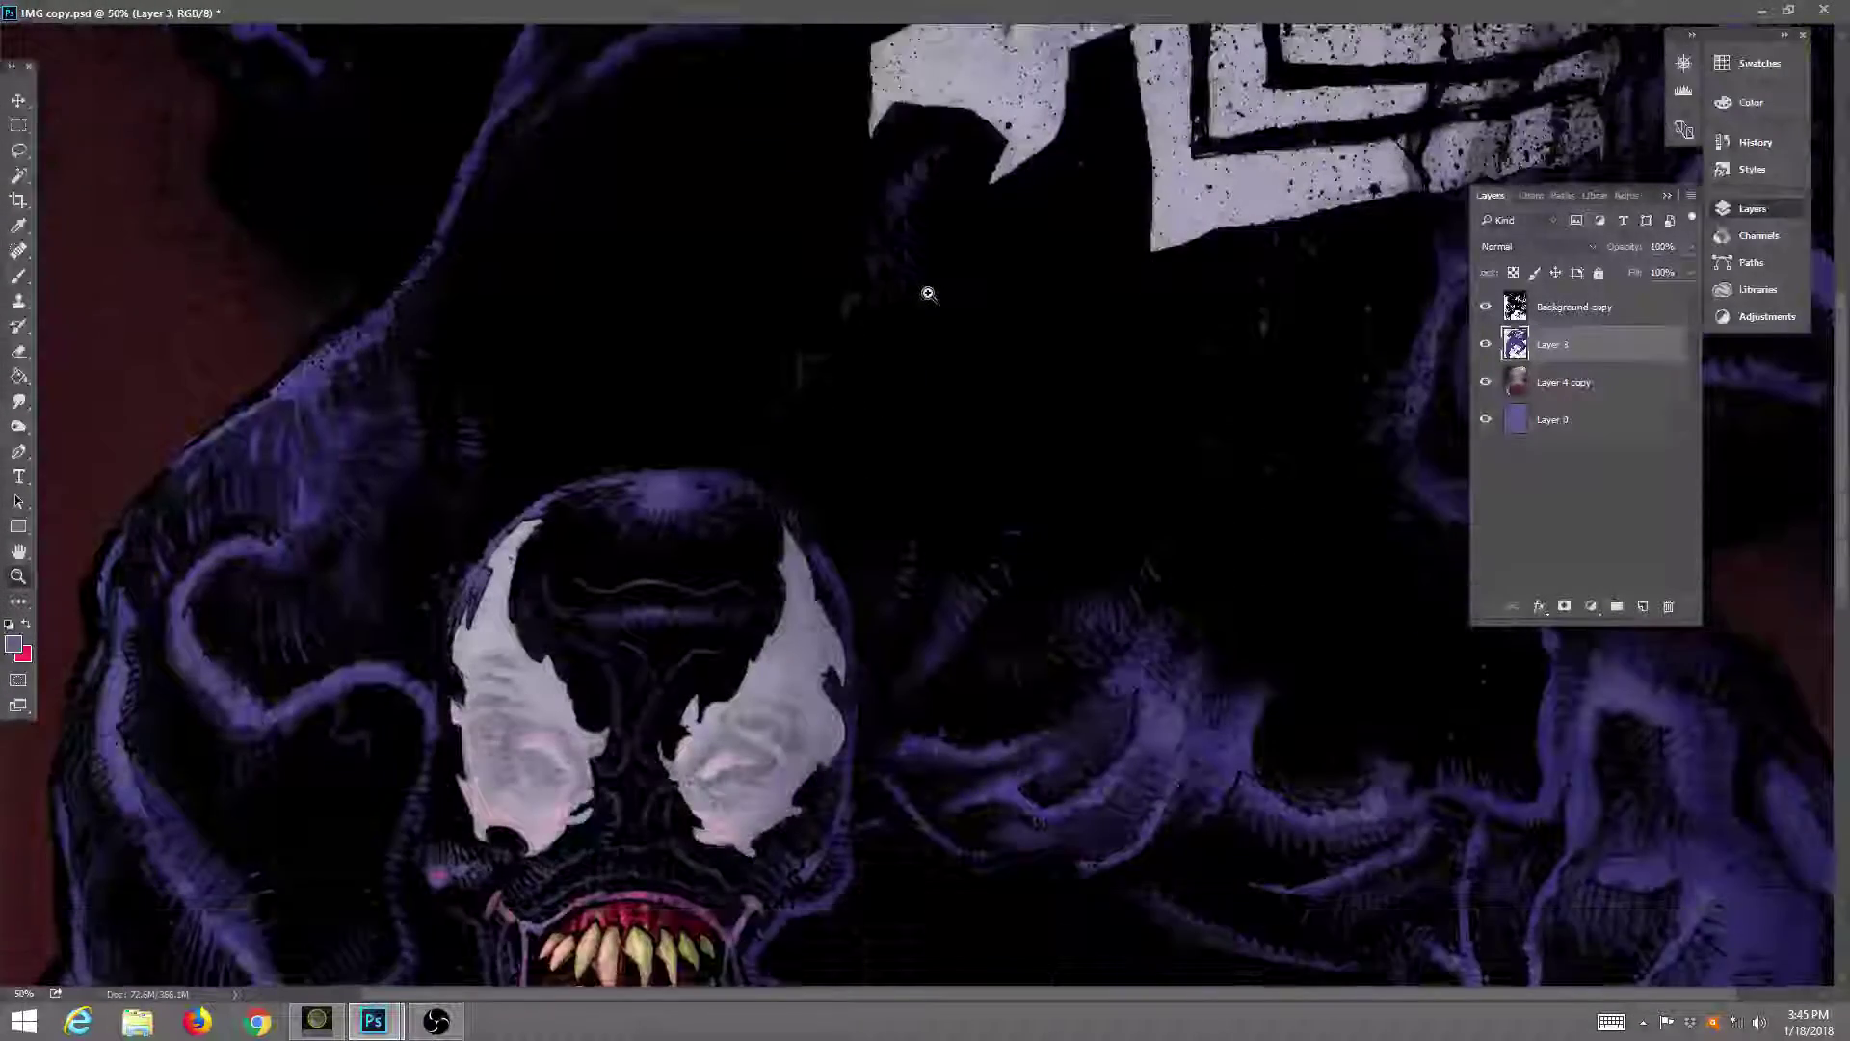
pyautogui.scroll(-2, 929, 293)
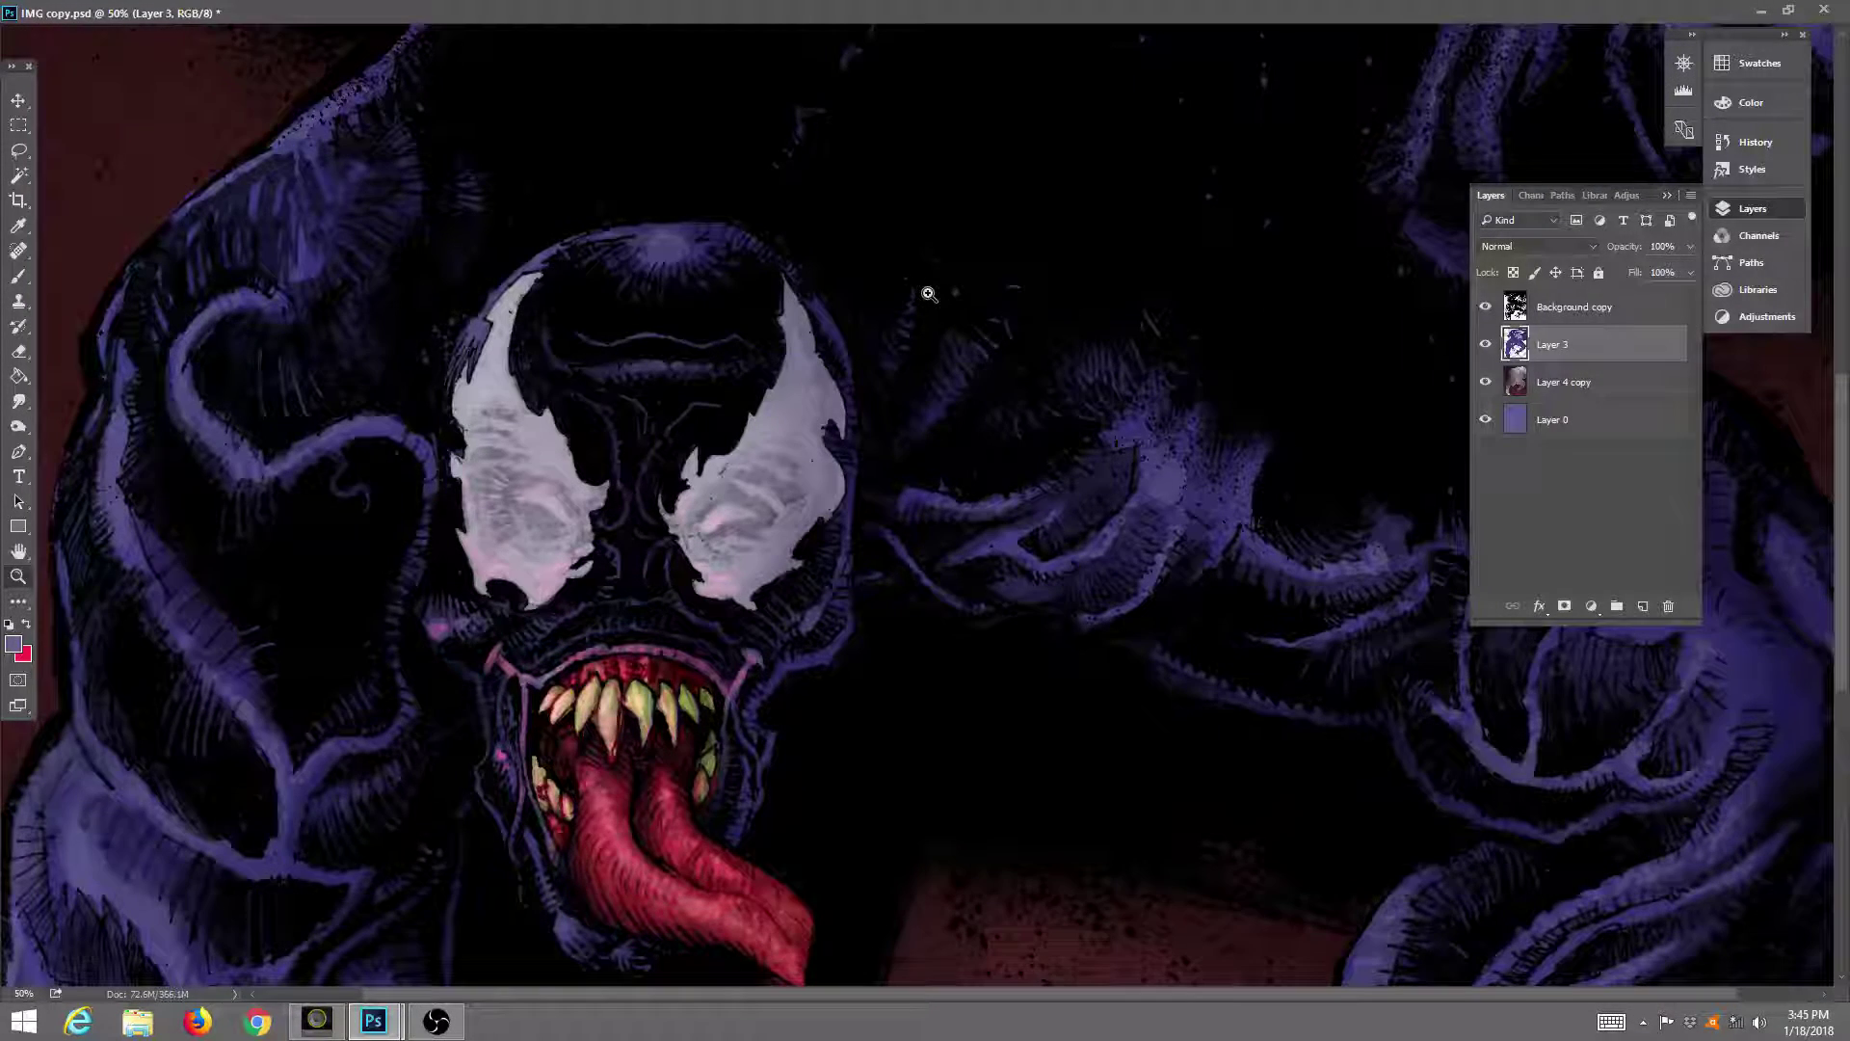
pyautogui.scroll(-1, 929, 293)
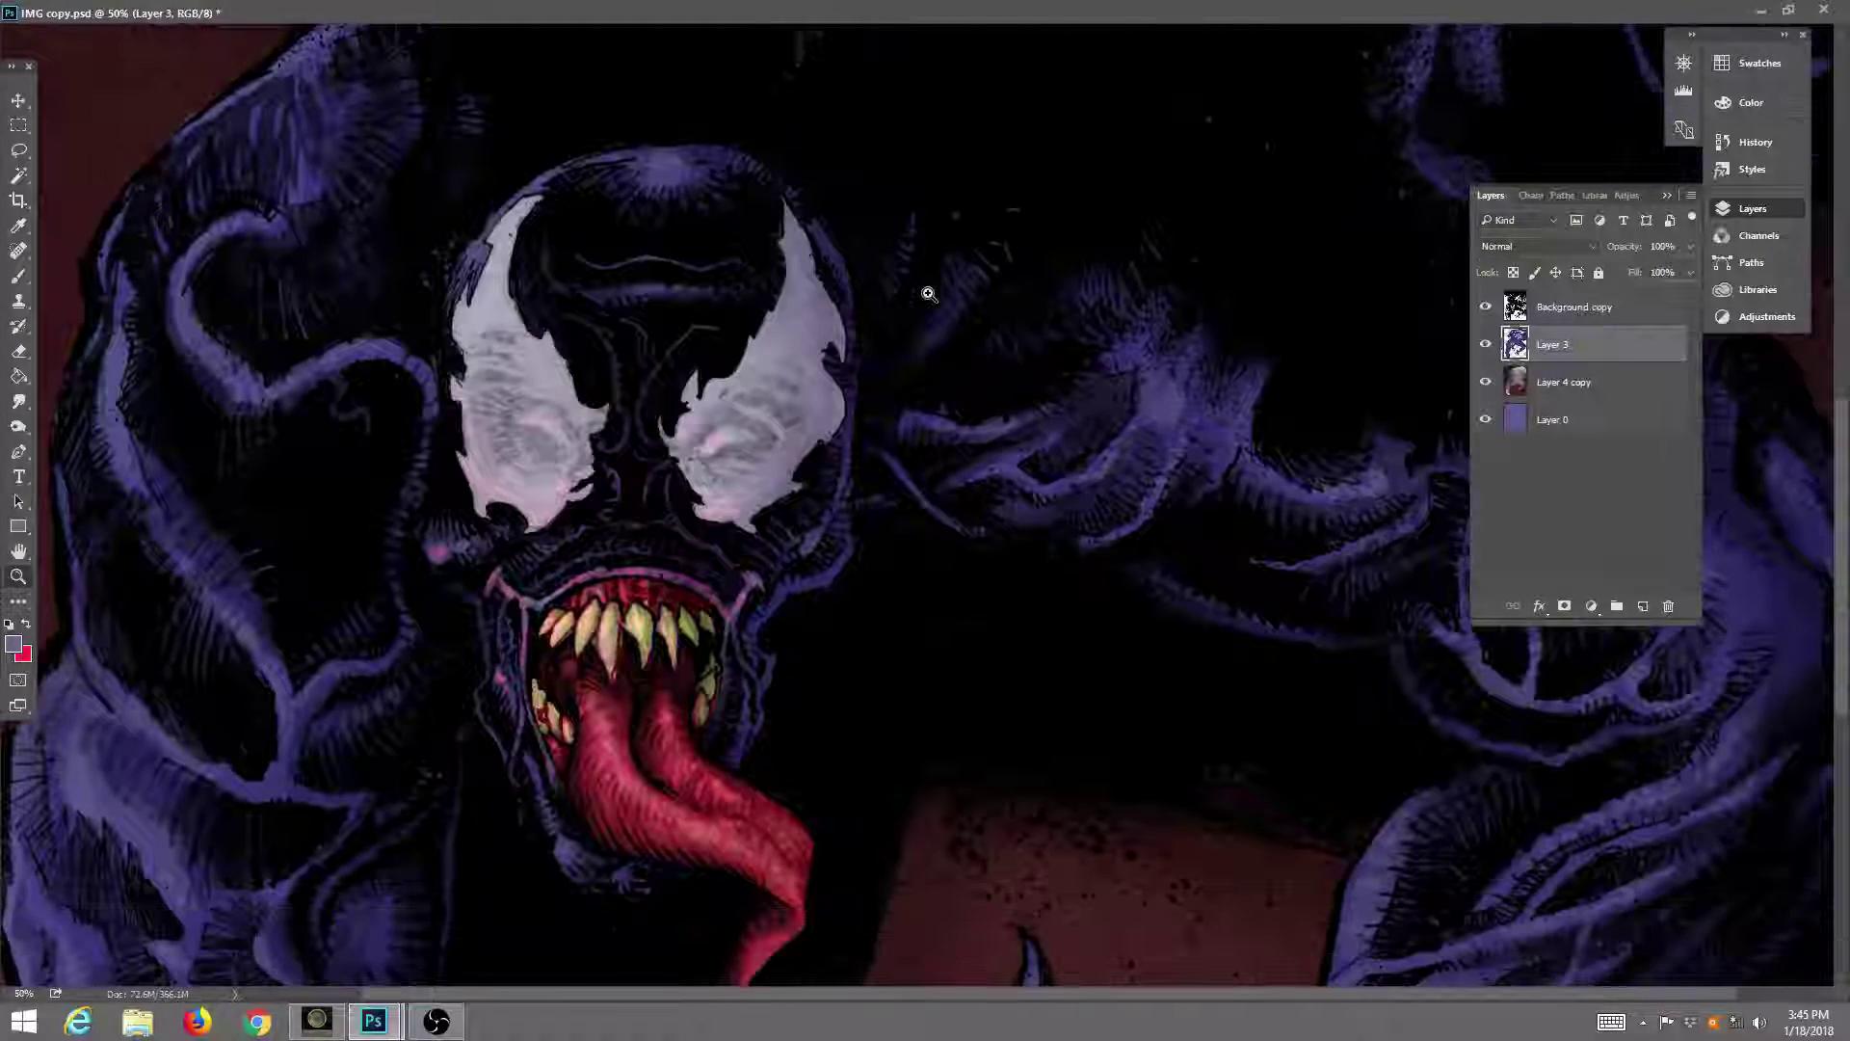
pyautogui.scroll(-6, 928, 293)
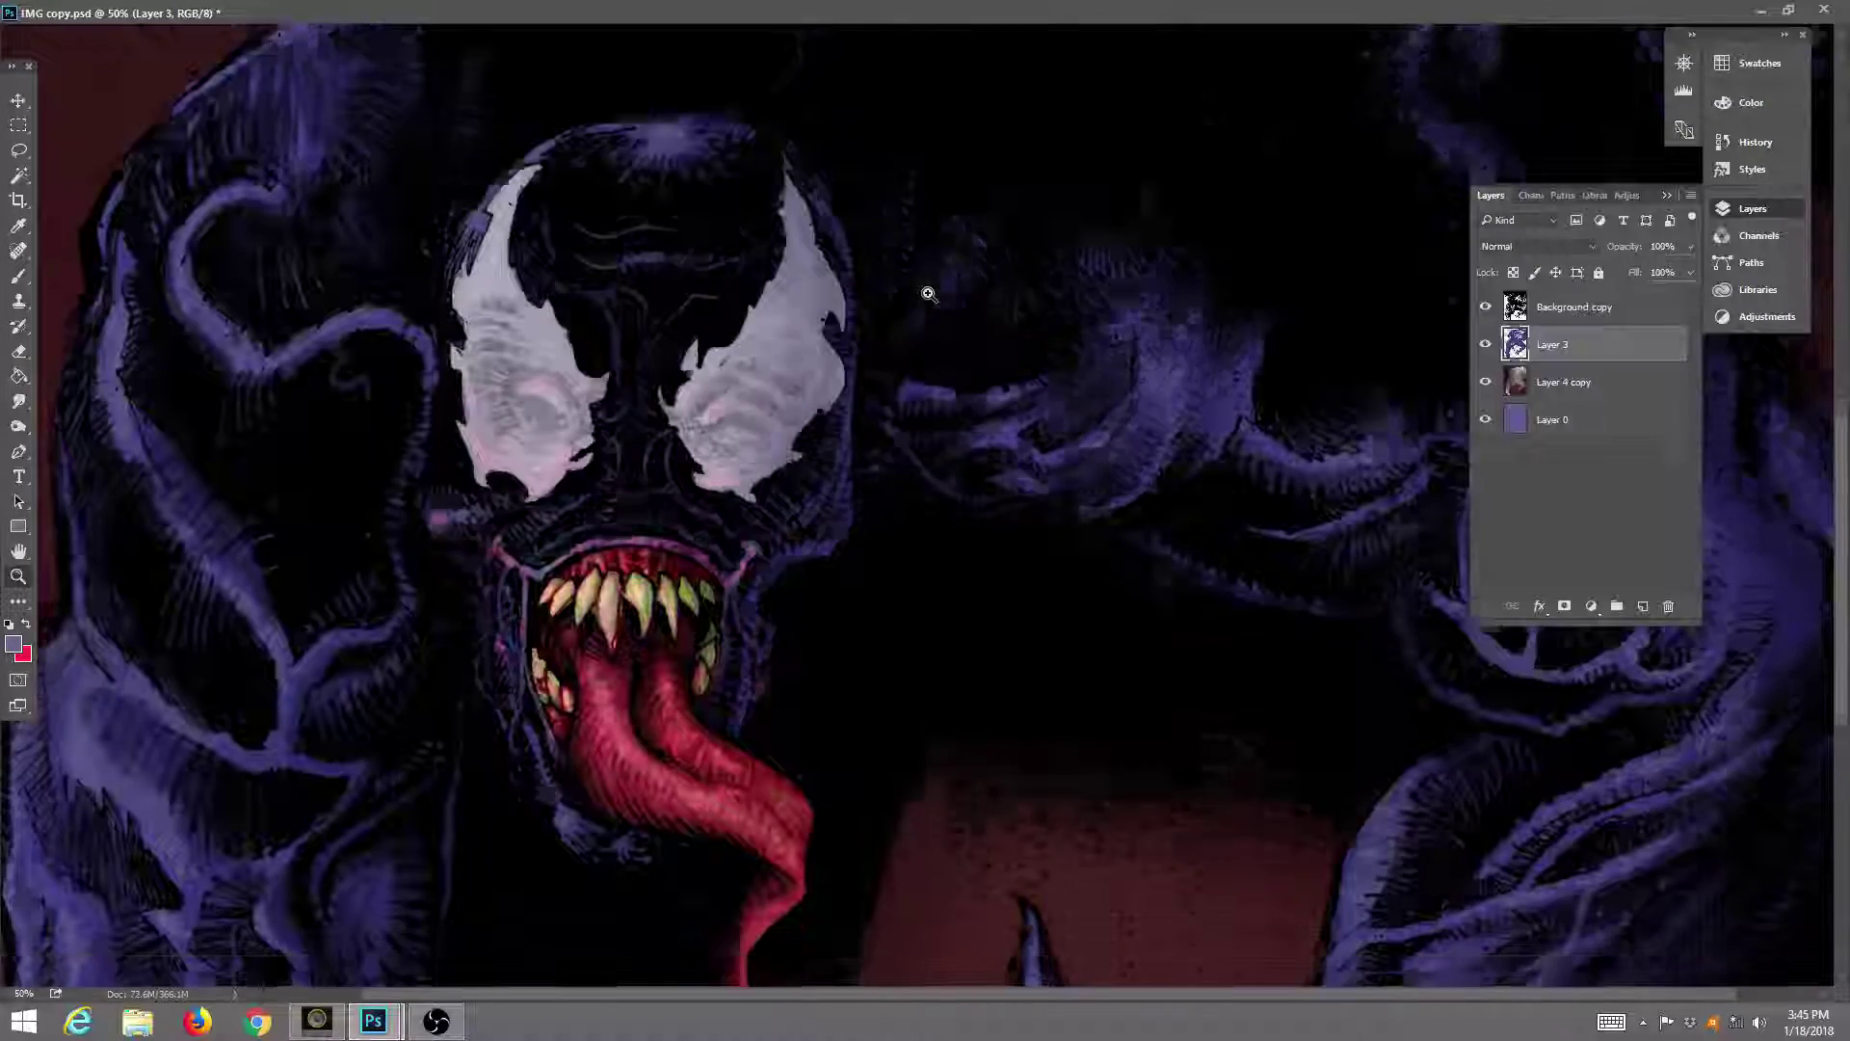
pyautogui.scroll(-3, 928, 293)
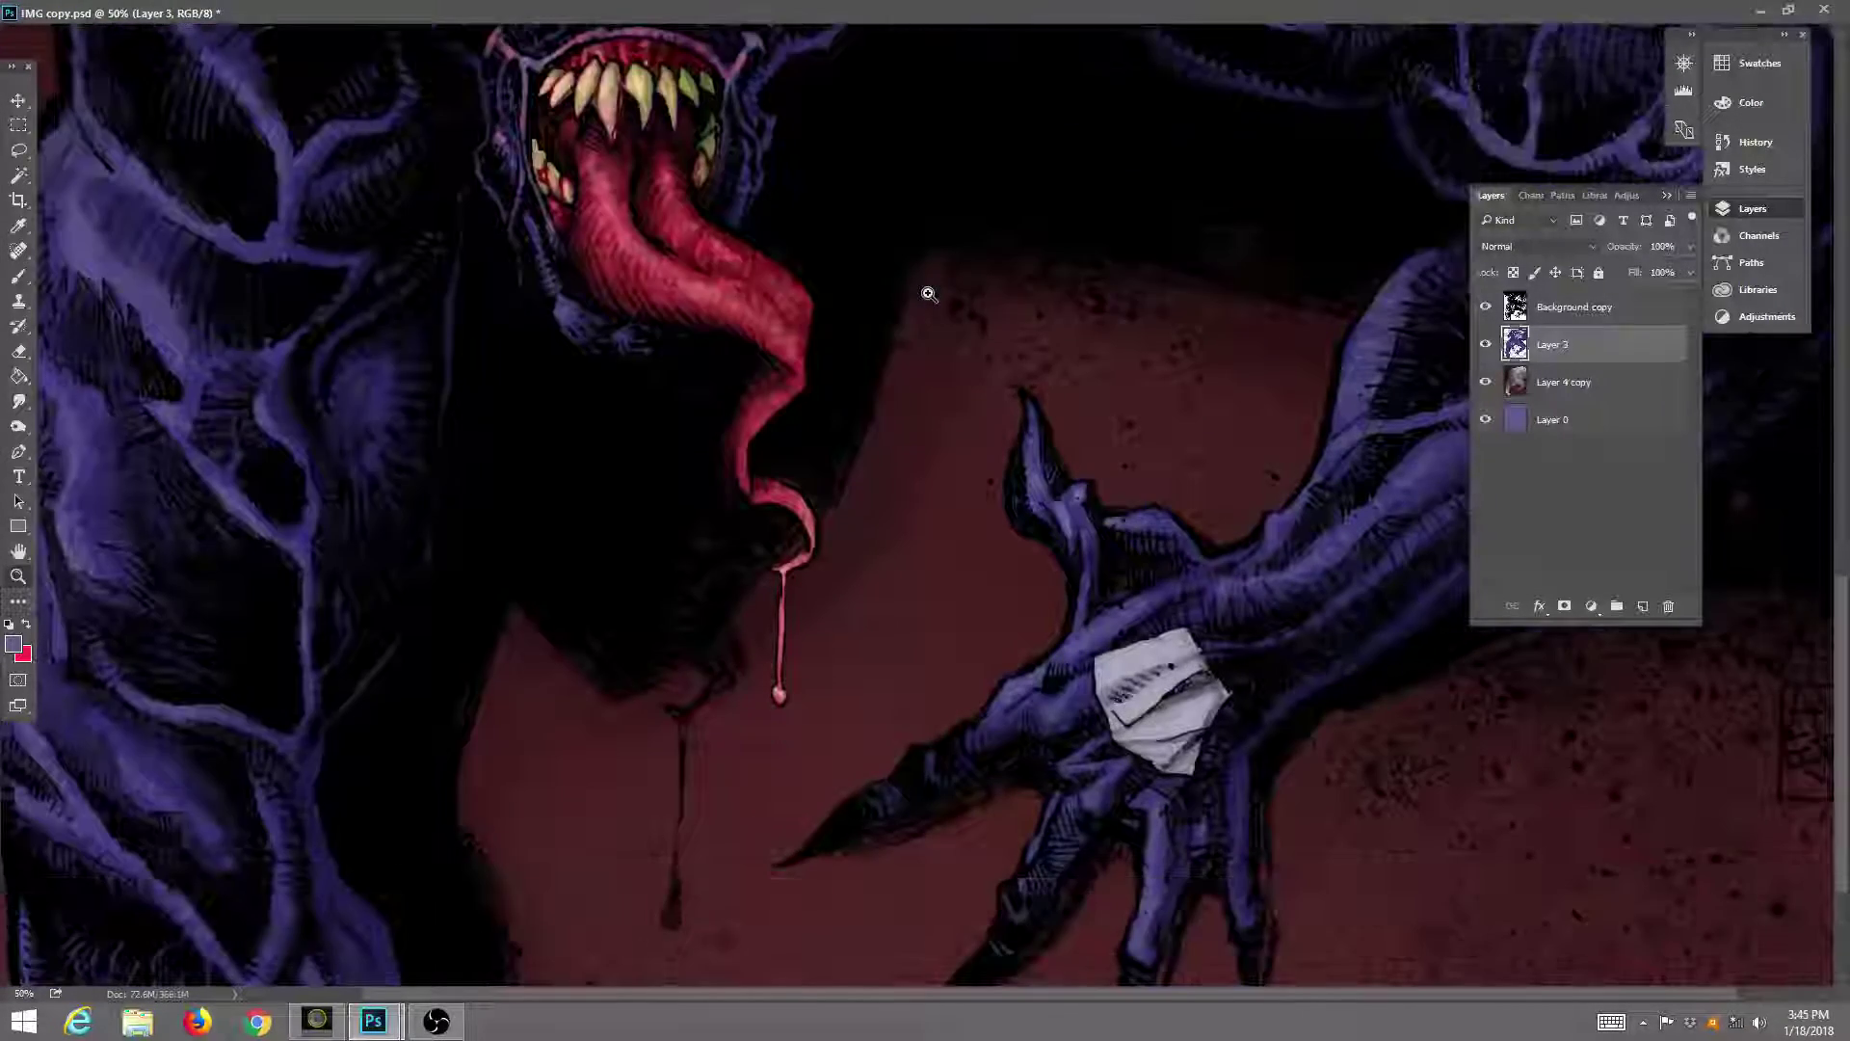
pyautogui.scroll(-1, 928, 293)
pyautogui.scroll(-1, 928, 293)
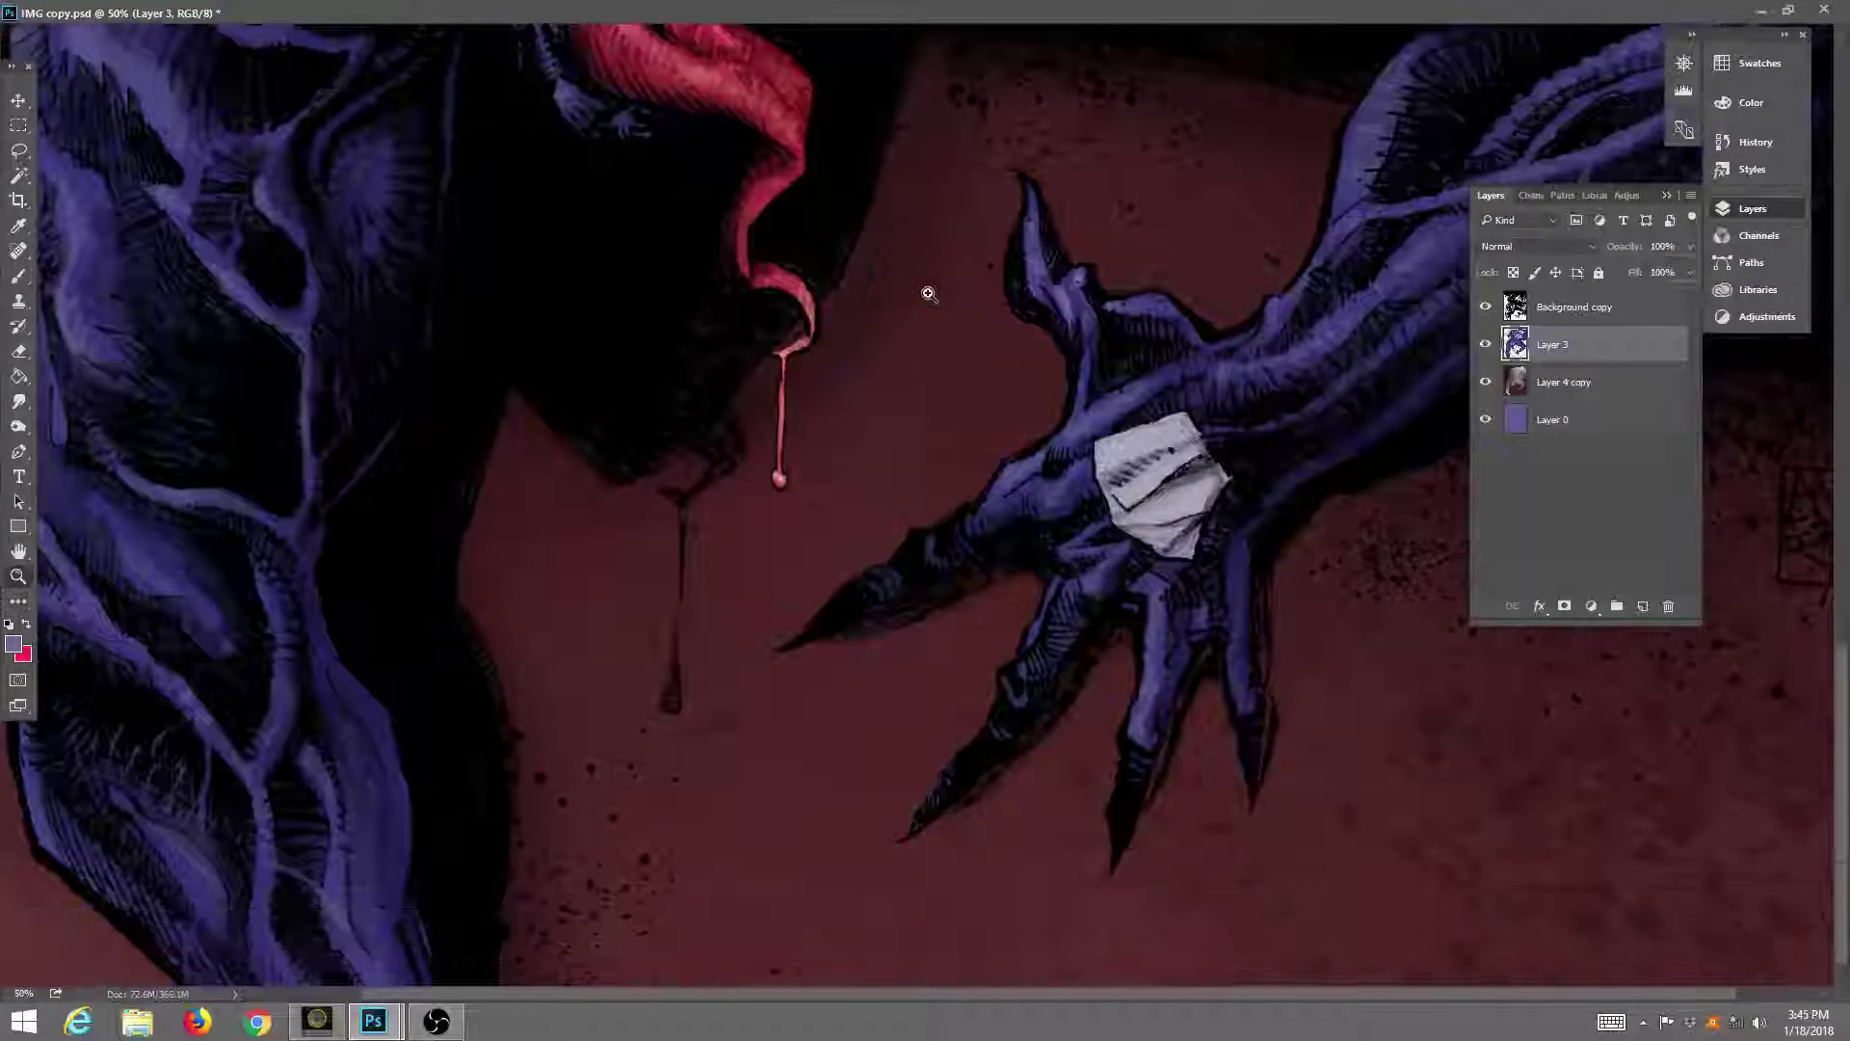
pyautogui.scroll(3, 928, 293)
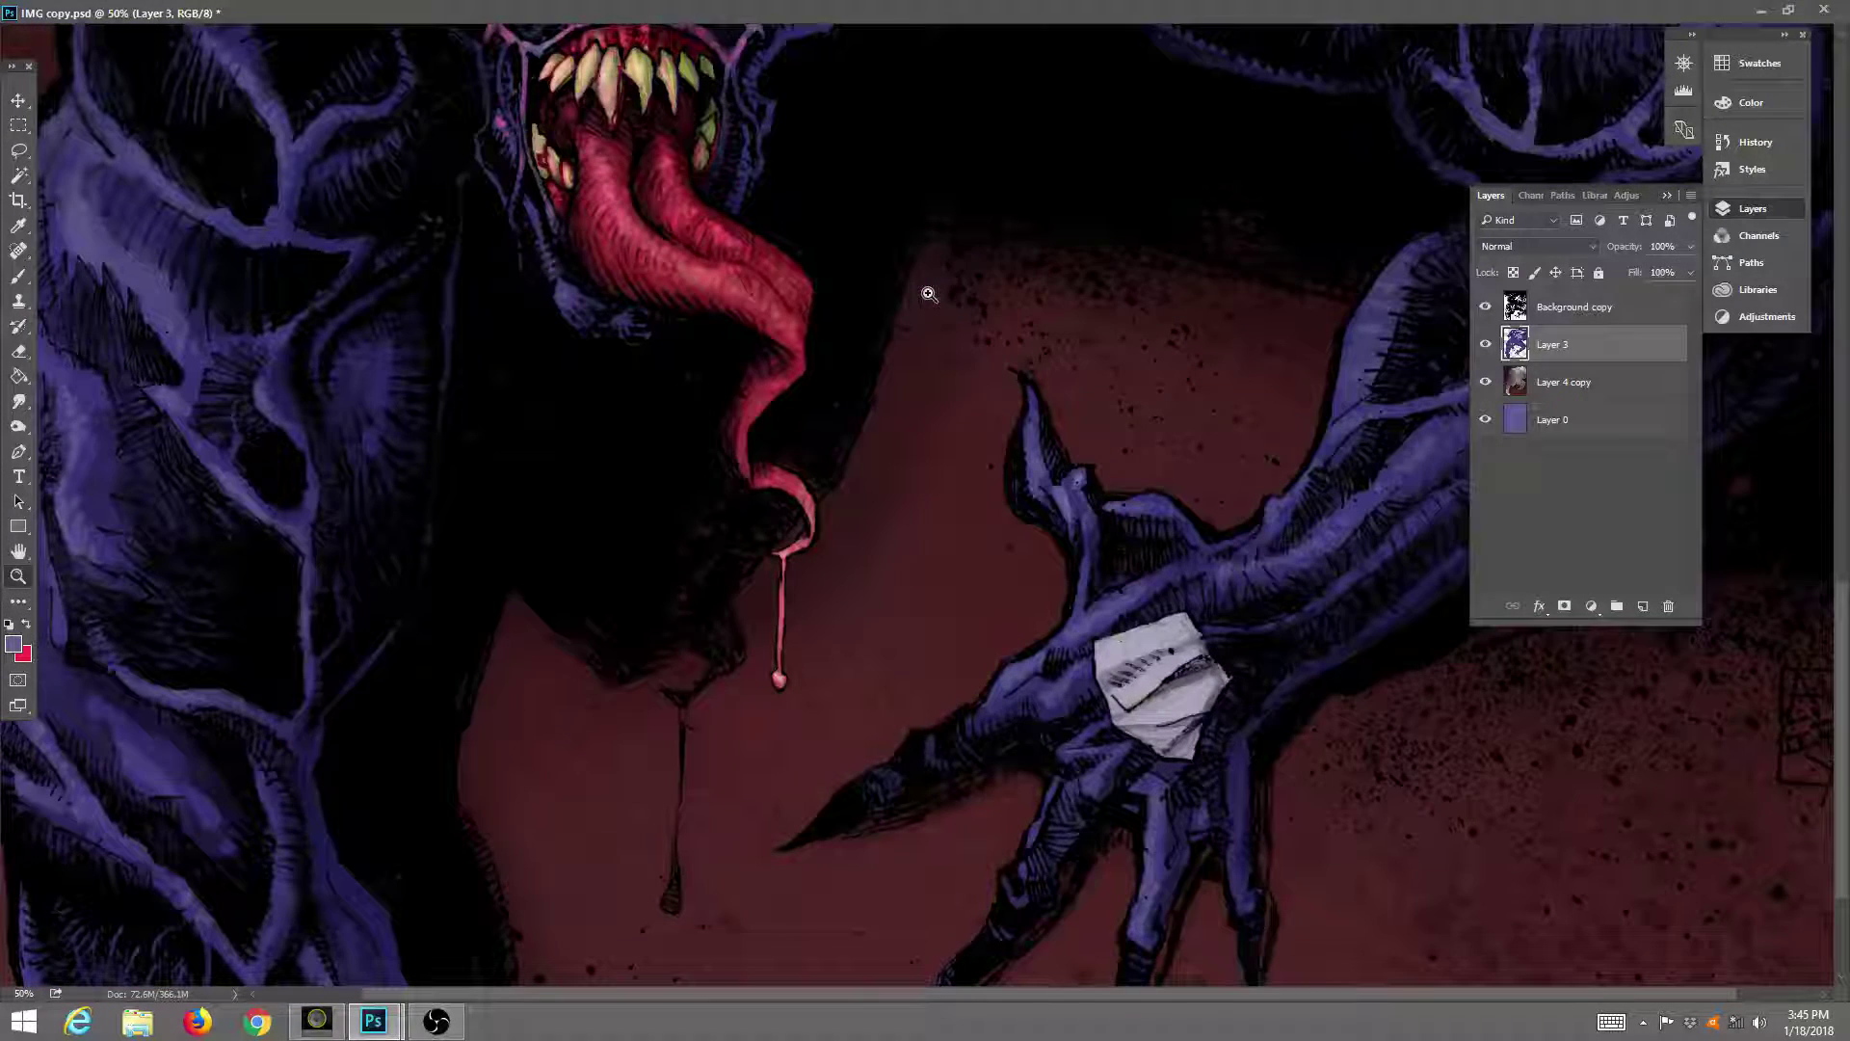
pyautogui.click(436, 1022)
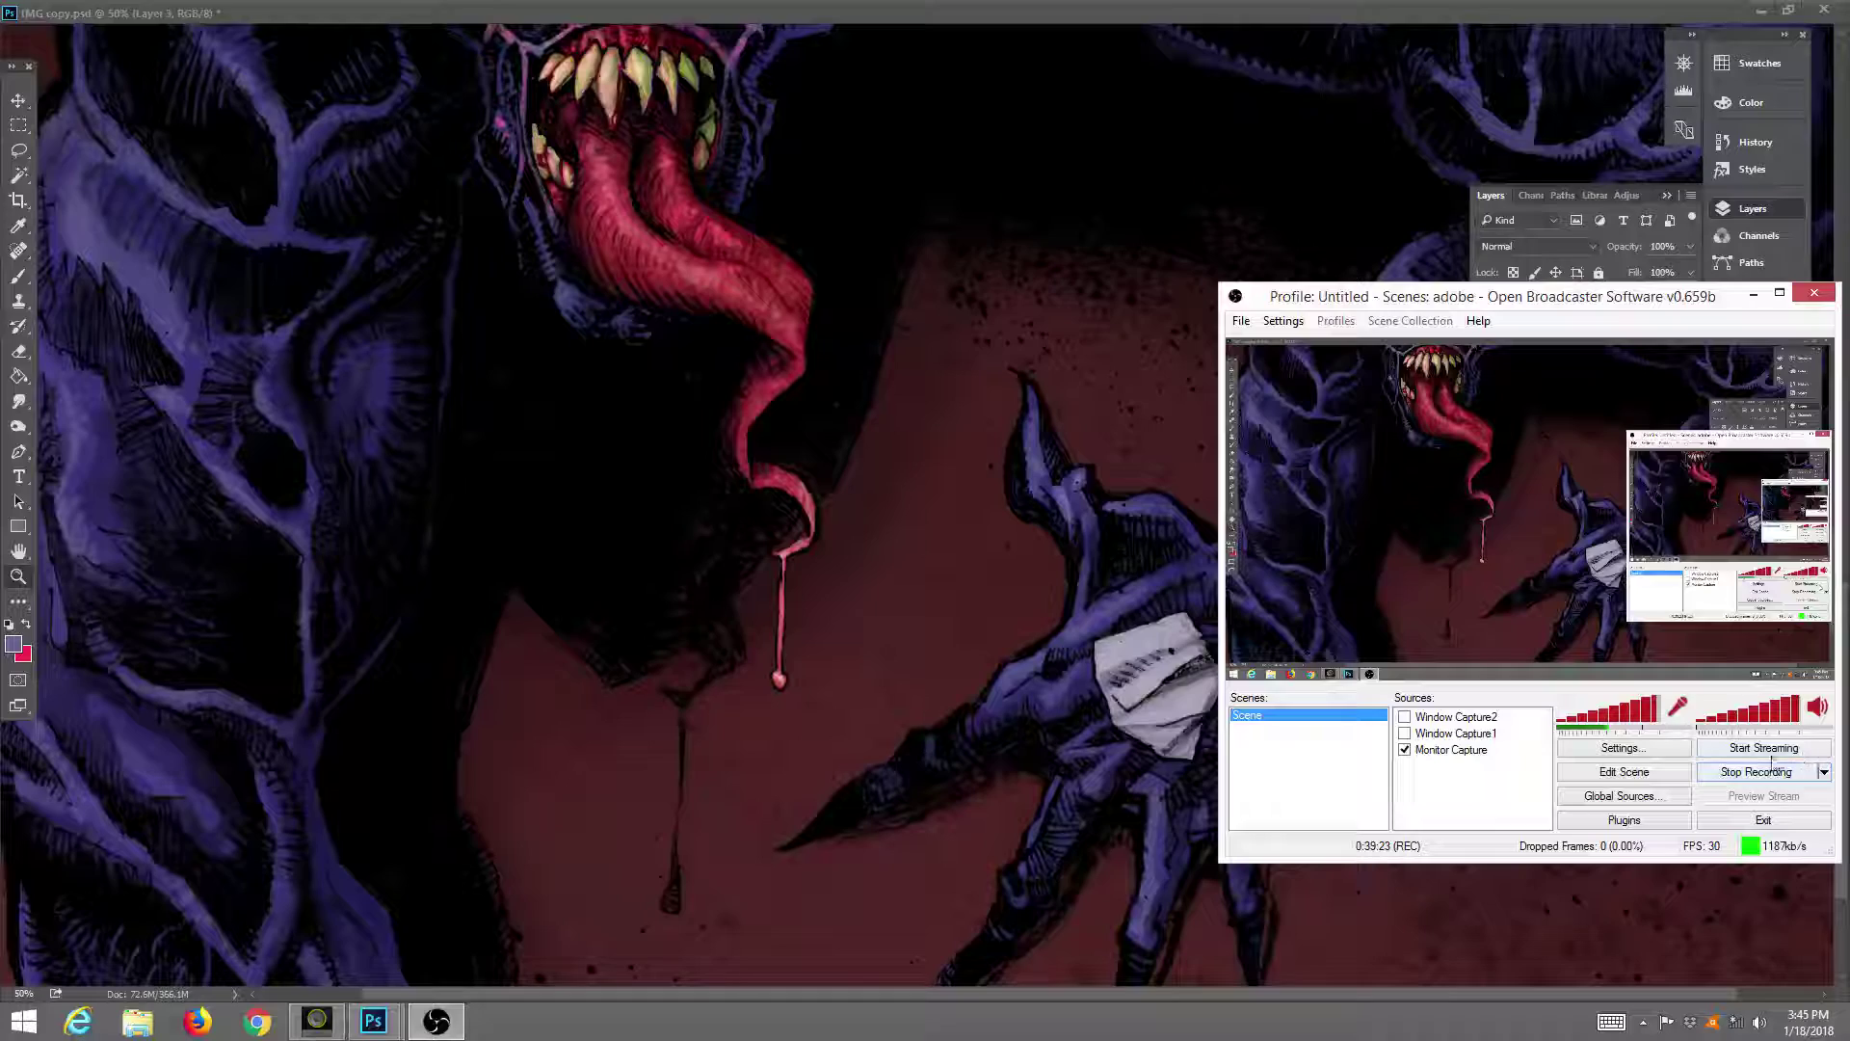